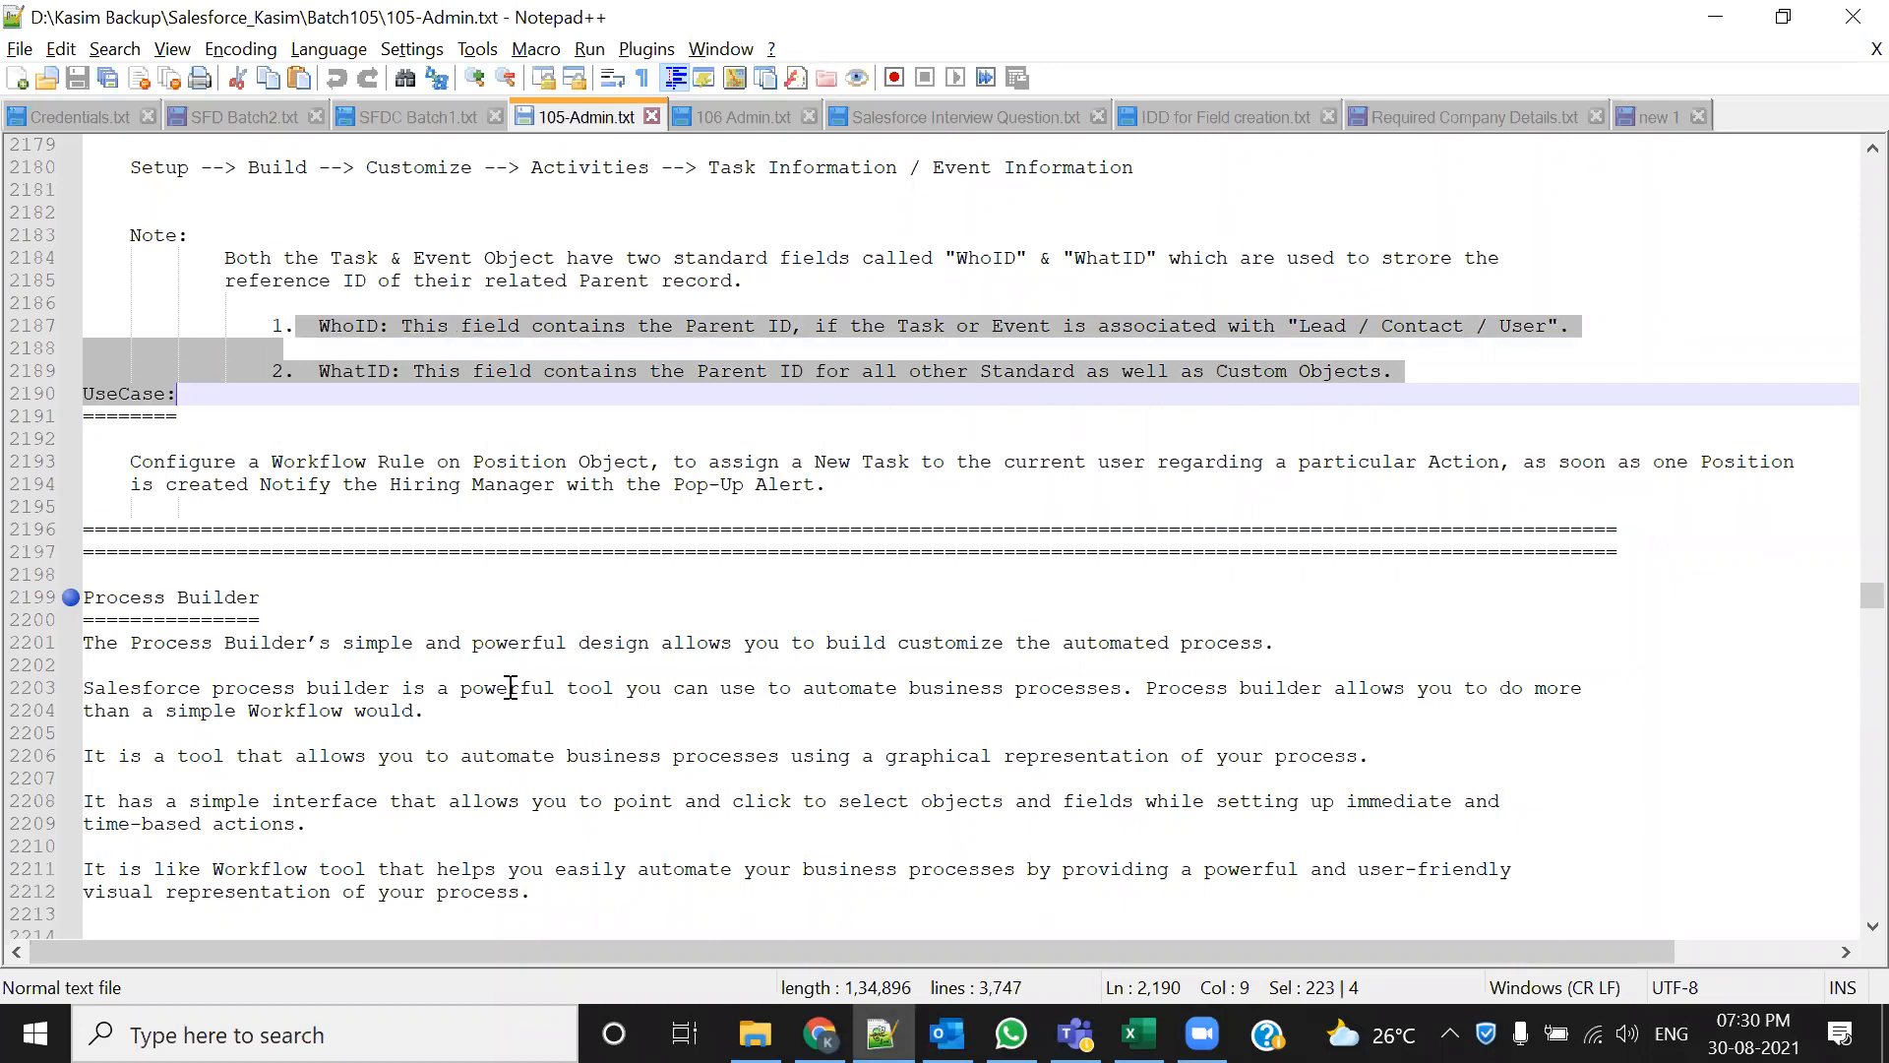
# Scroll down to the Process Builder notes and select 'Workflow Rule' on line 2193
pyautogui.scroll(-1, 510, 687)
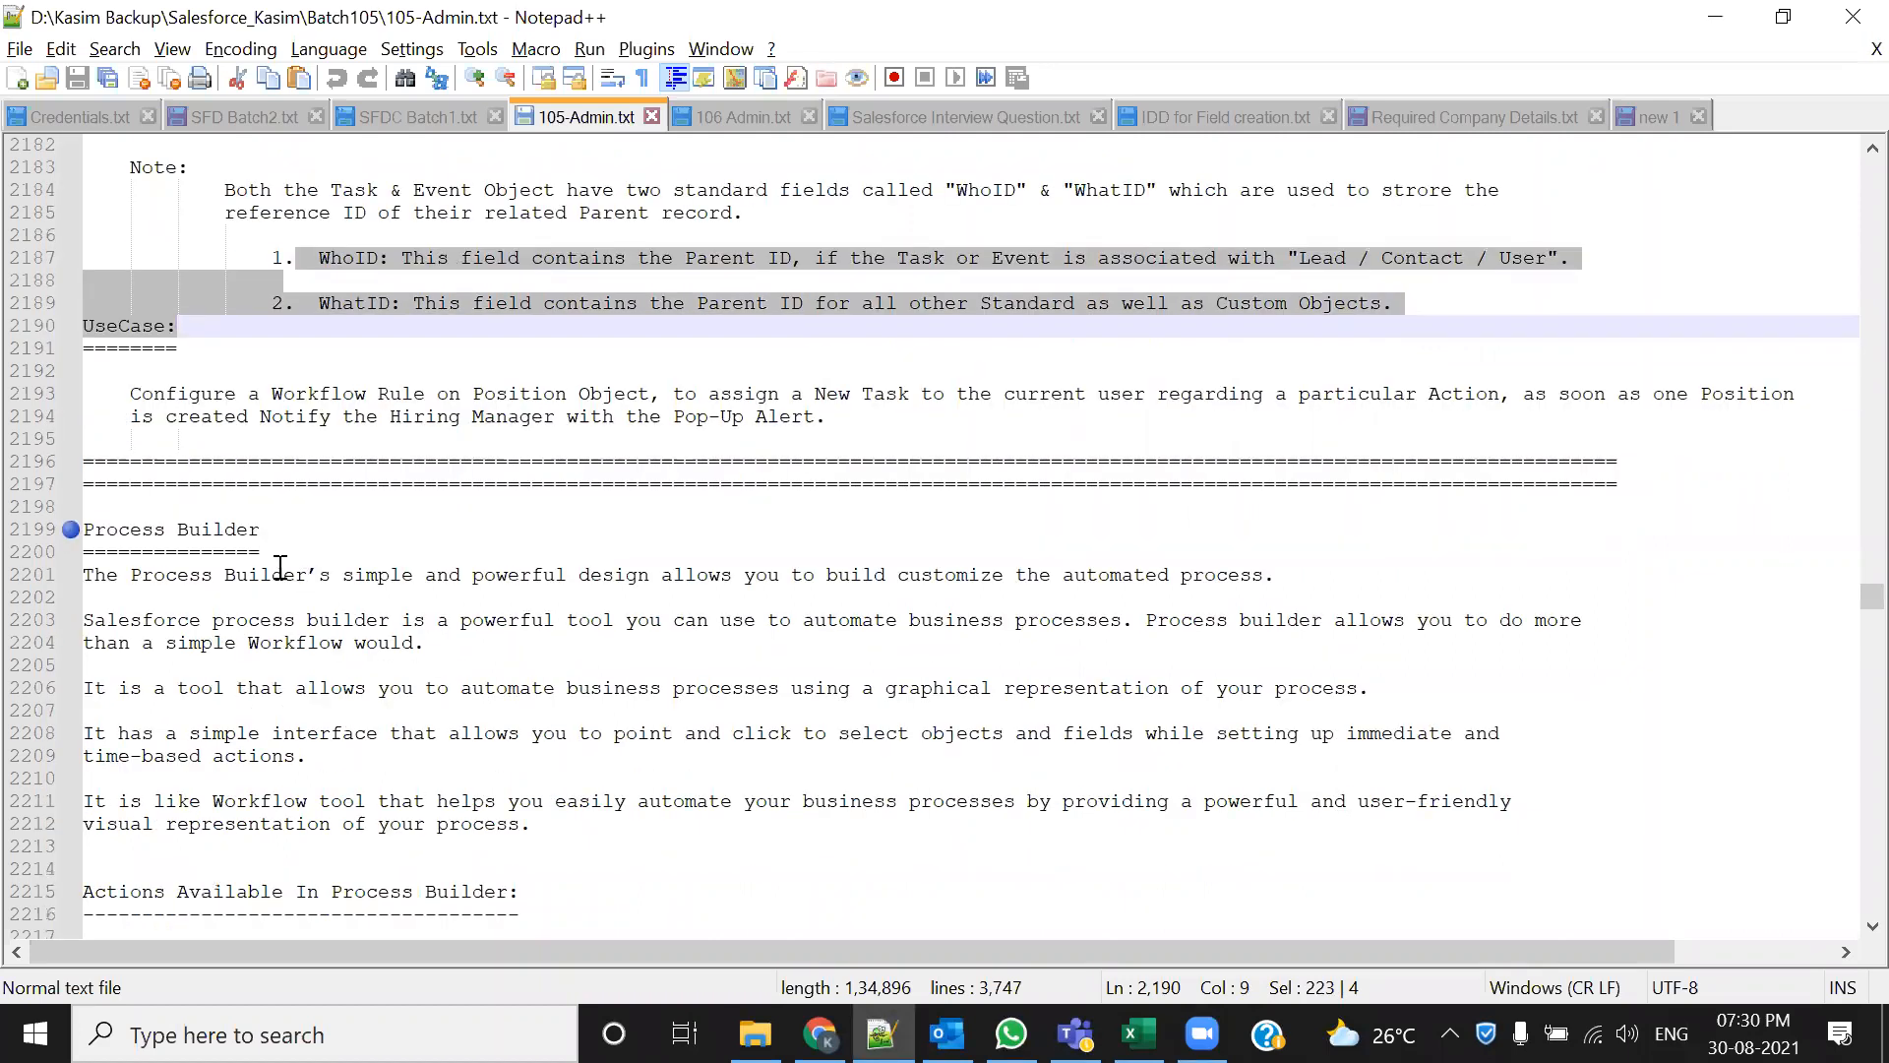
pyautogui.scroll(-3, 285, 556)
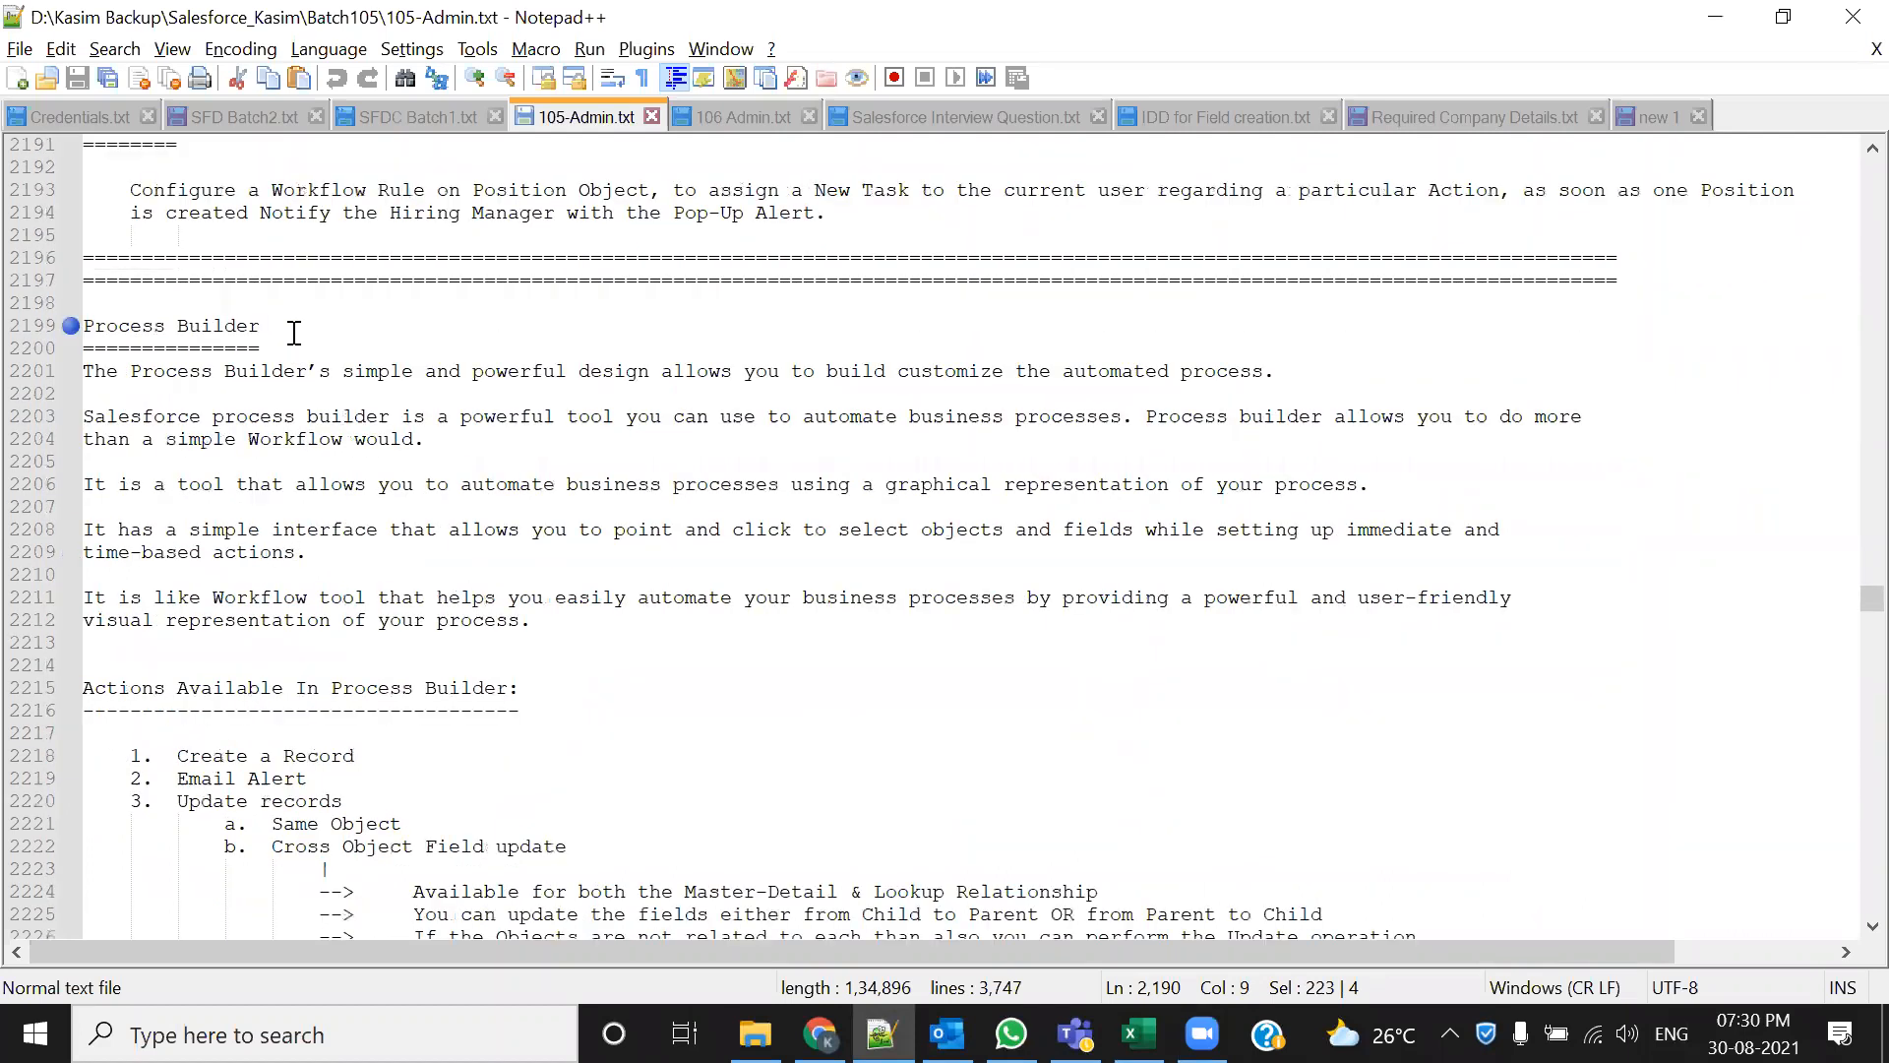
pyautogui.click(284, 193)
pyautogui.moveTo(284, 194); pyautogui.dragTo(424, 194)
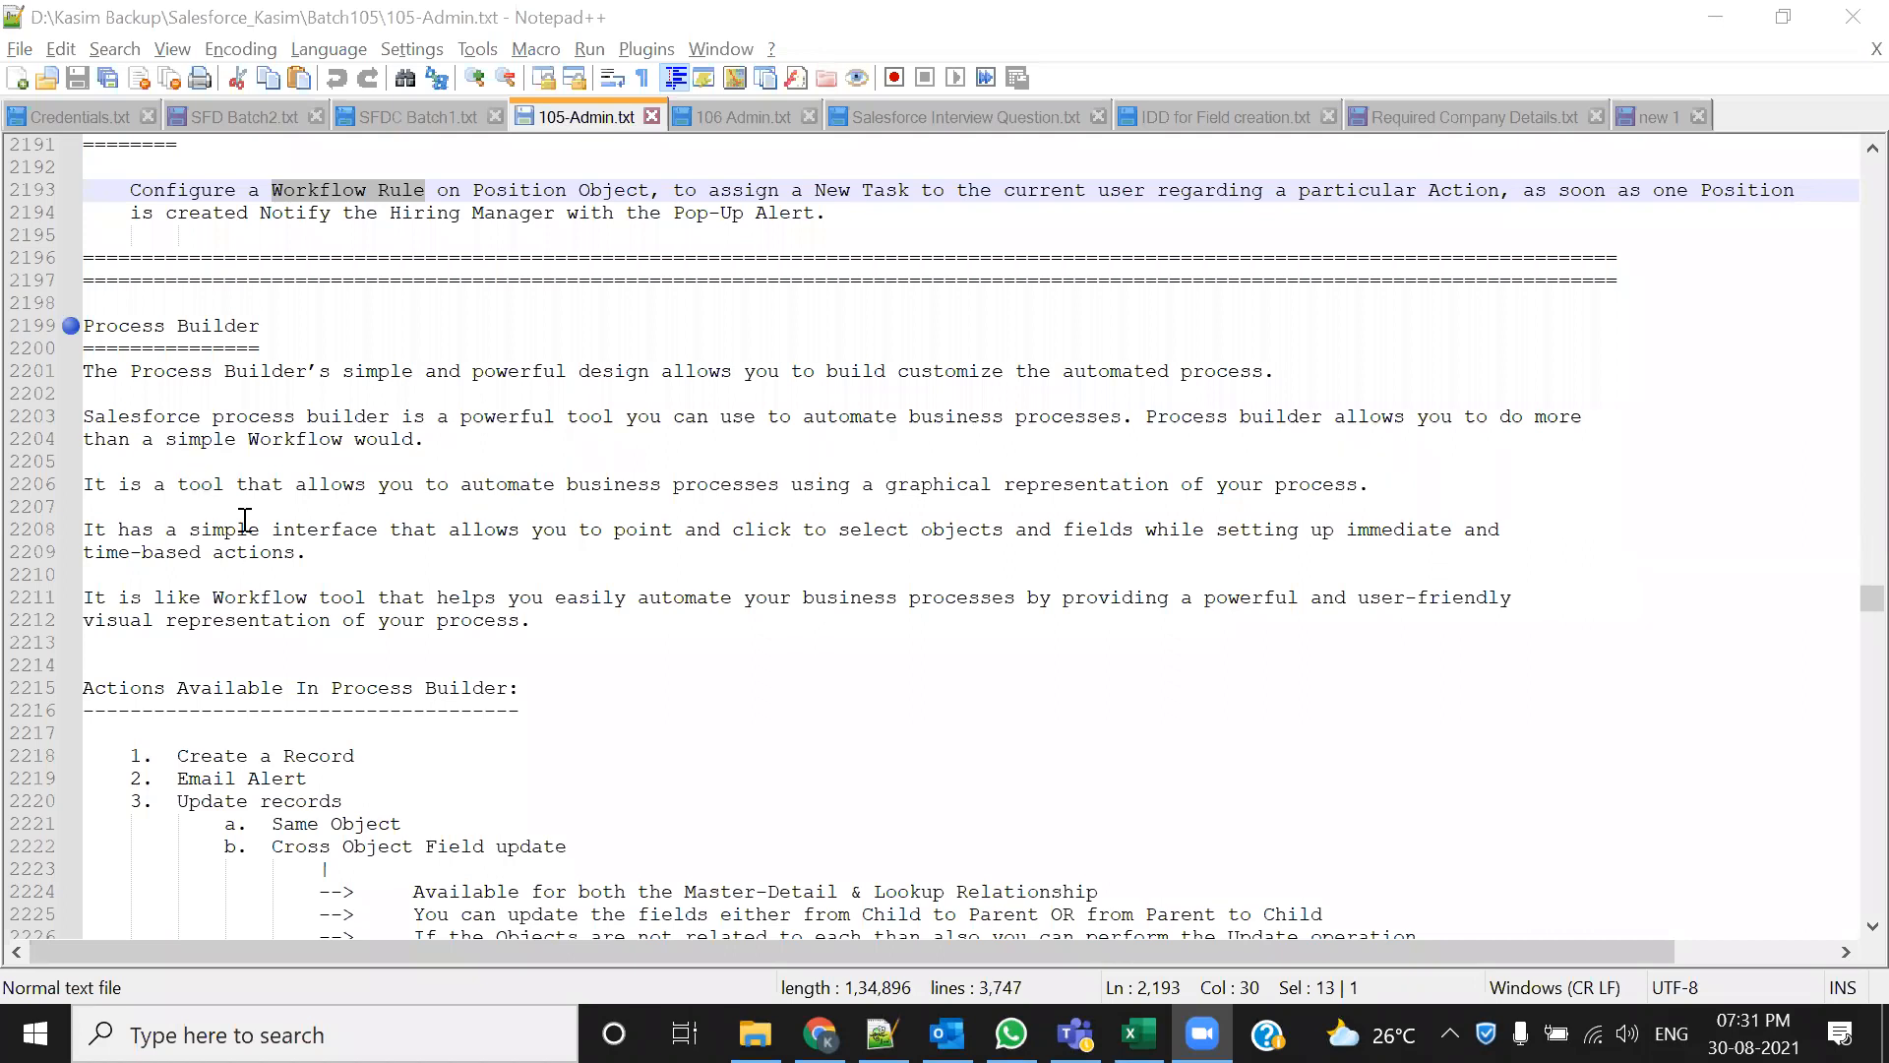
# Scroll up slightly and clear the Workflow Rule selection by placing the caret on line 2204
pyautogui.scroll(1, 314, 433)
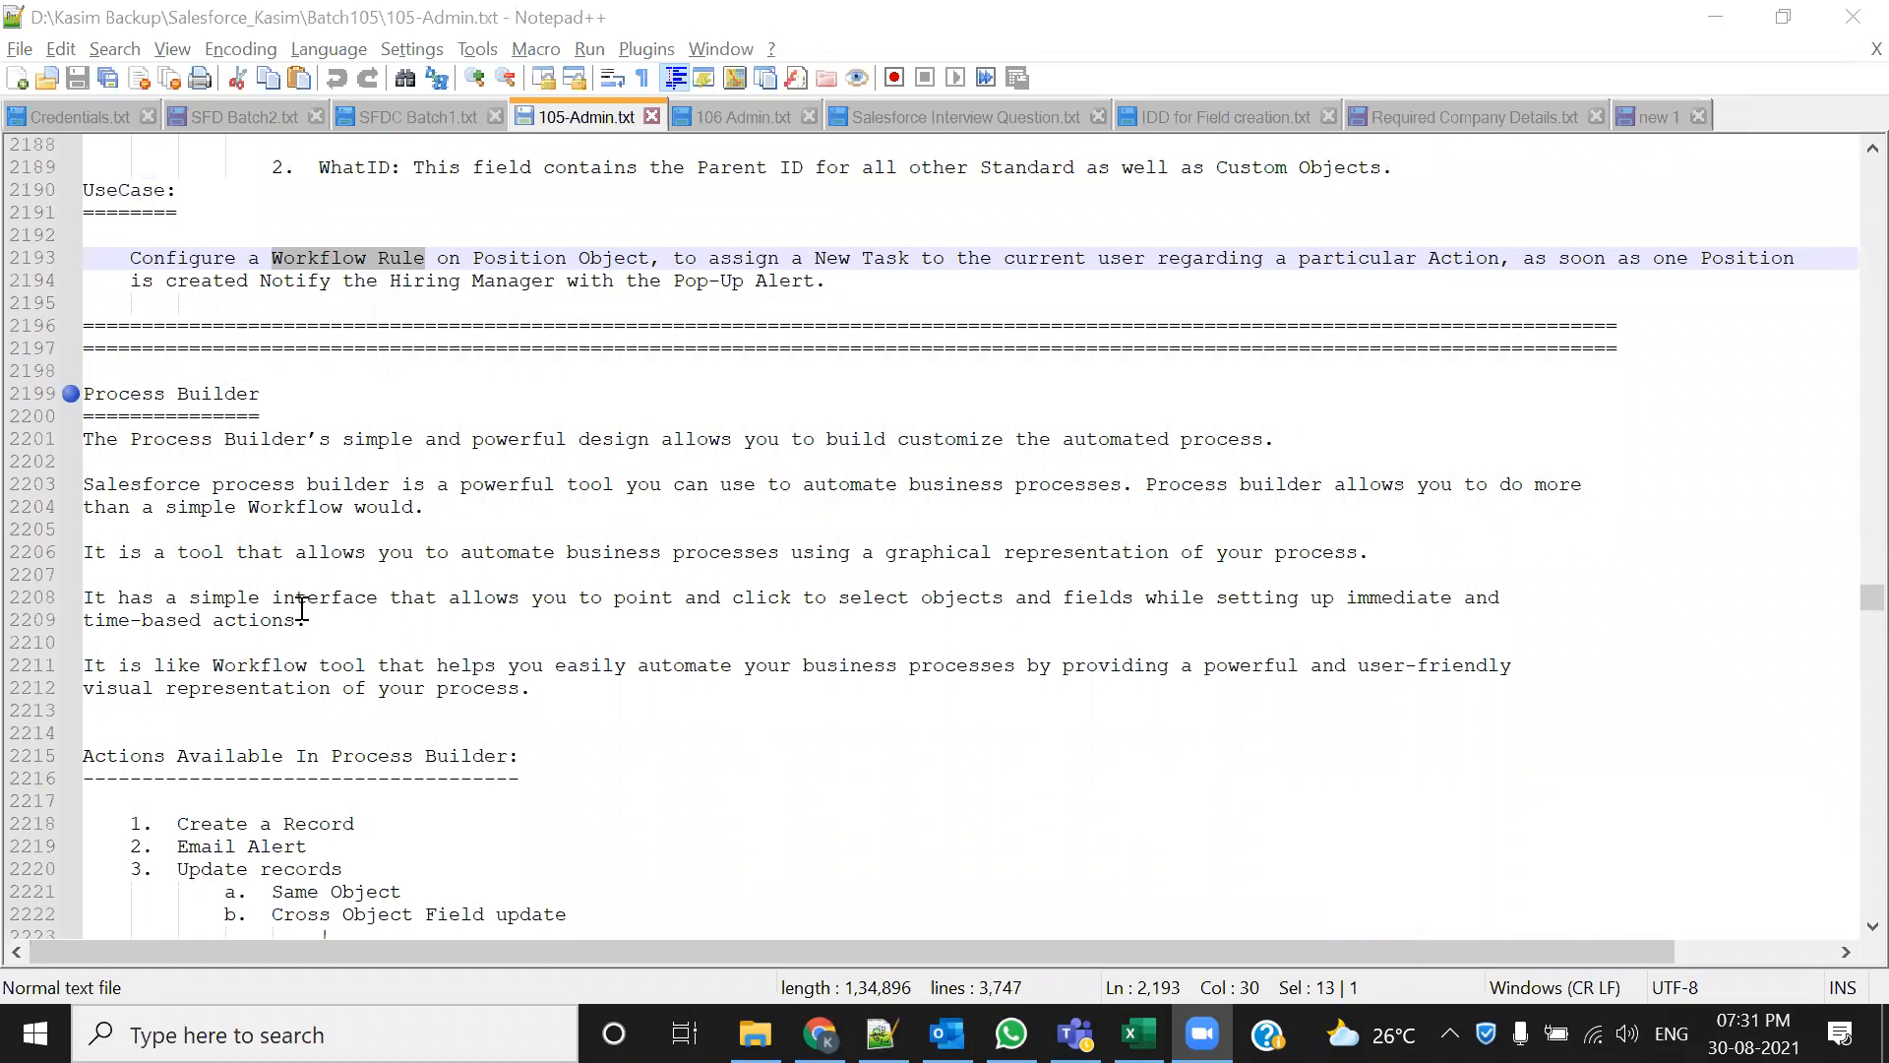
pyautogui.click(509, 507)
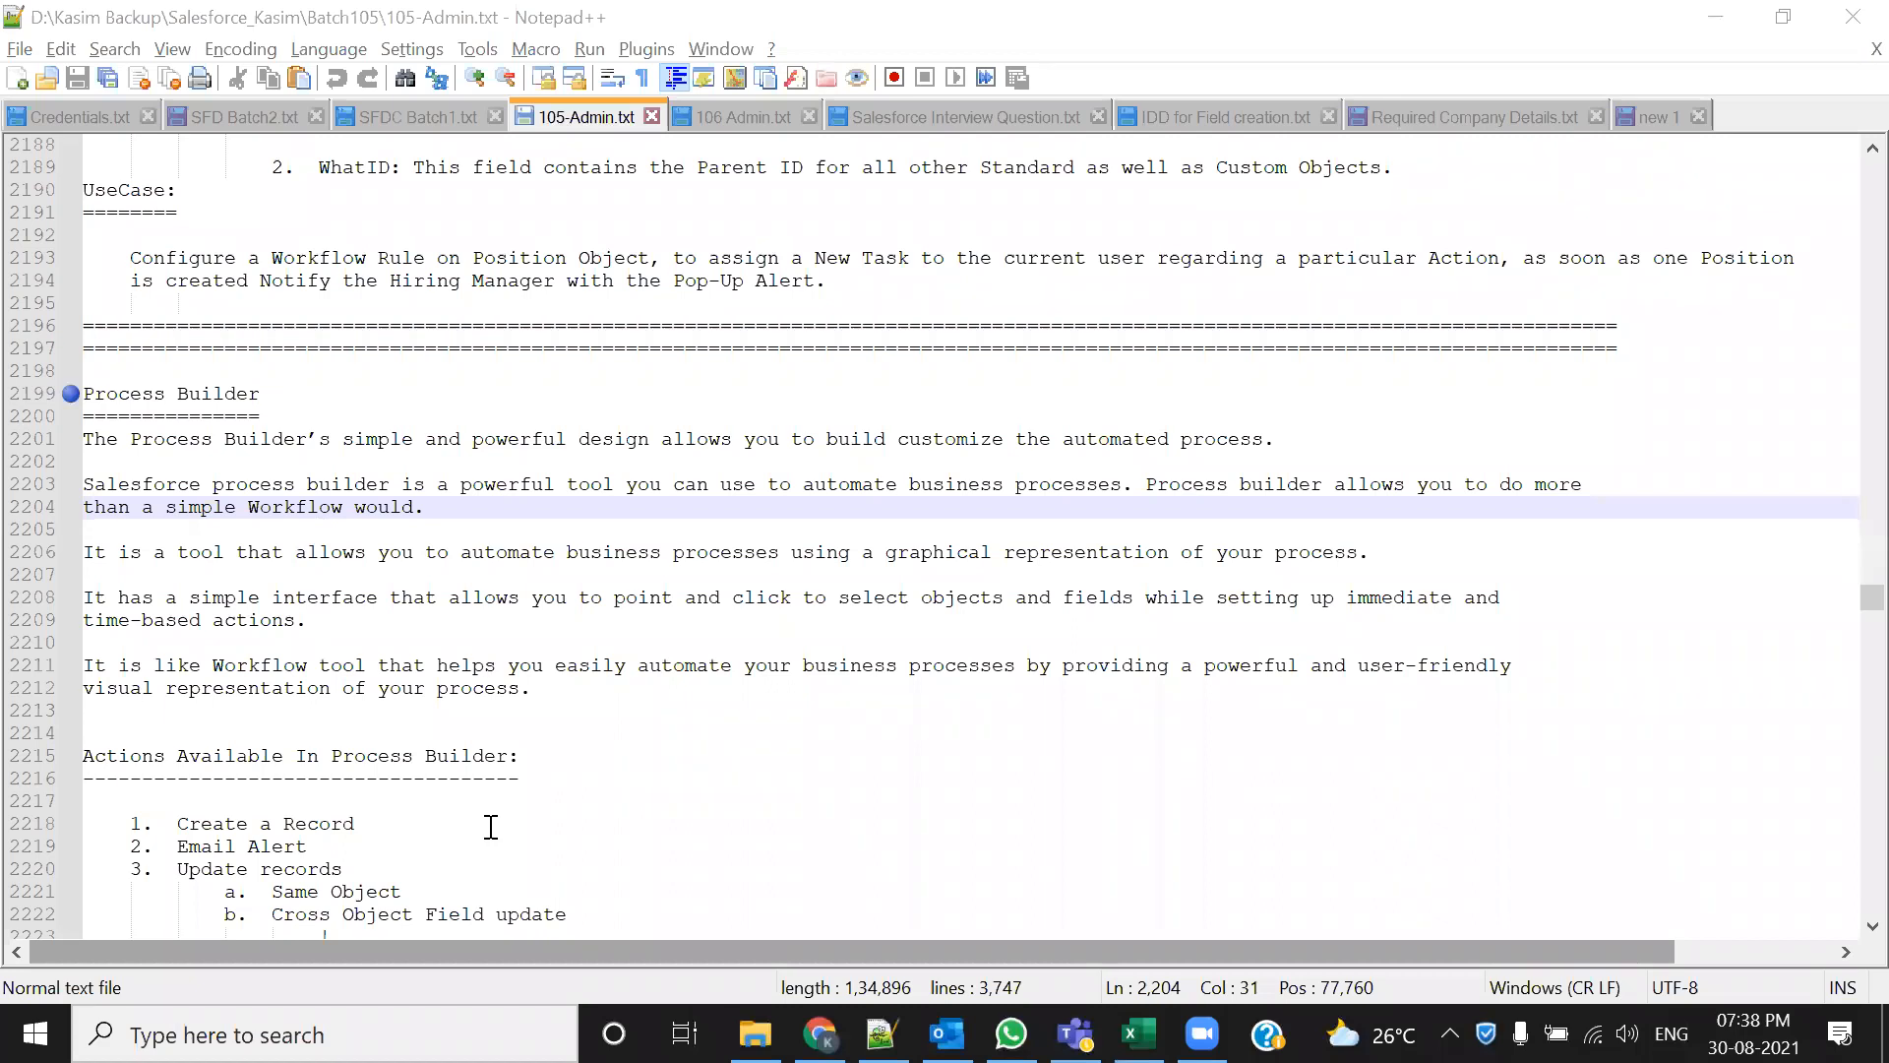
pyautogui.scroll(-2, 222, 748)
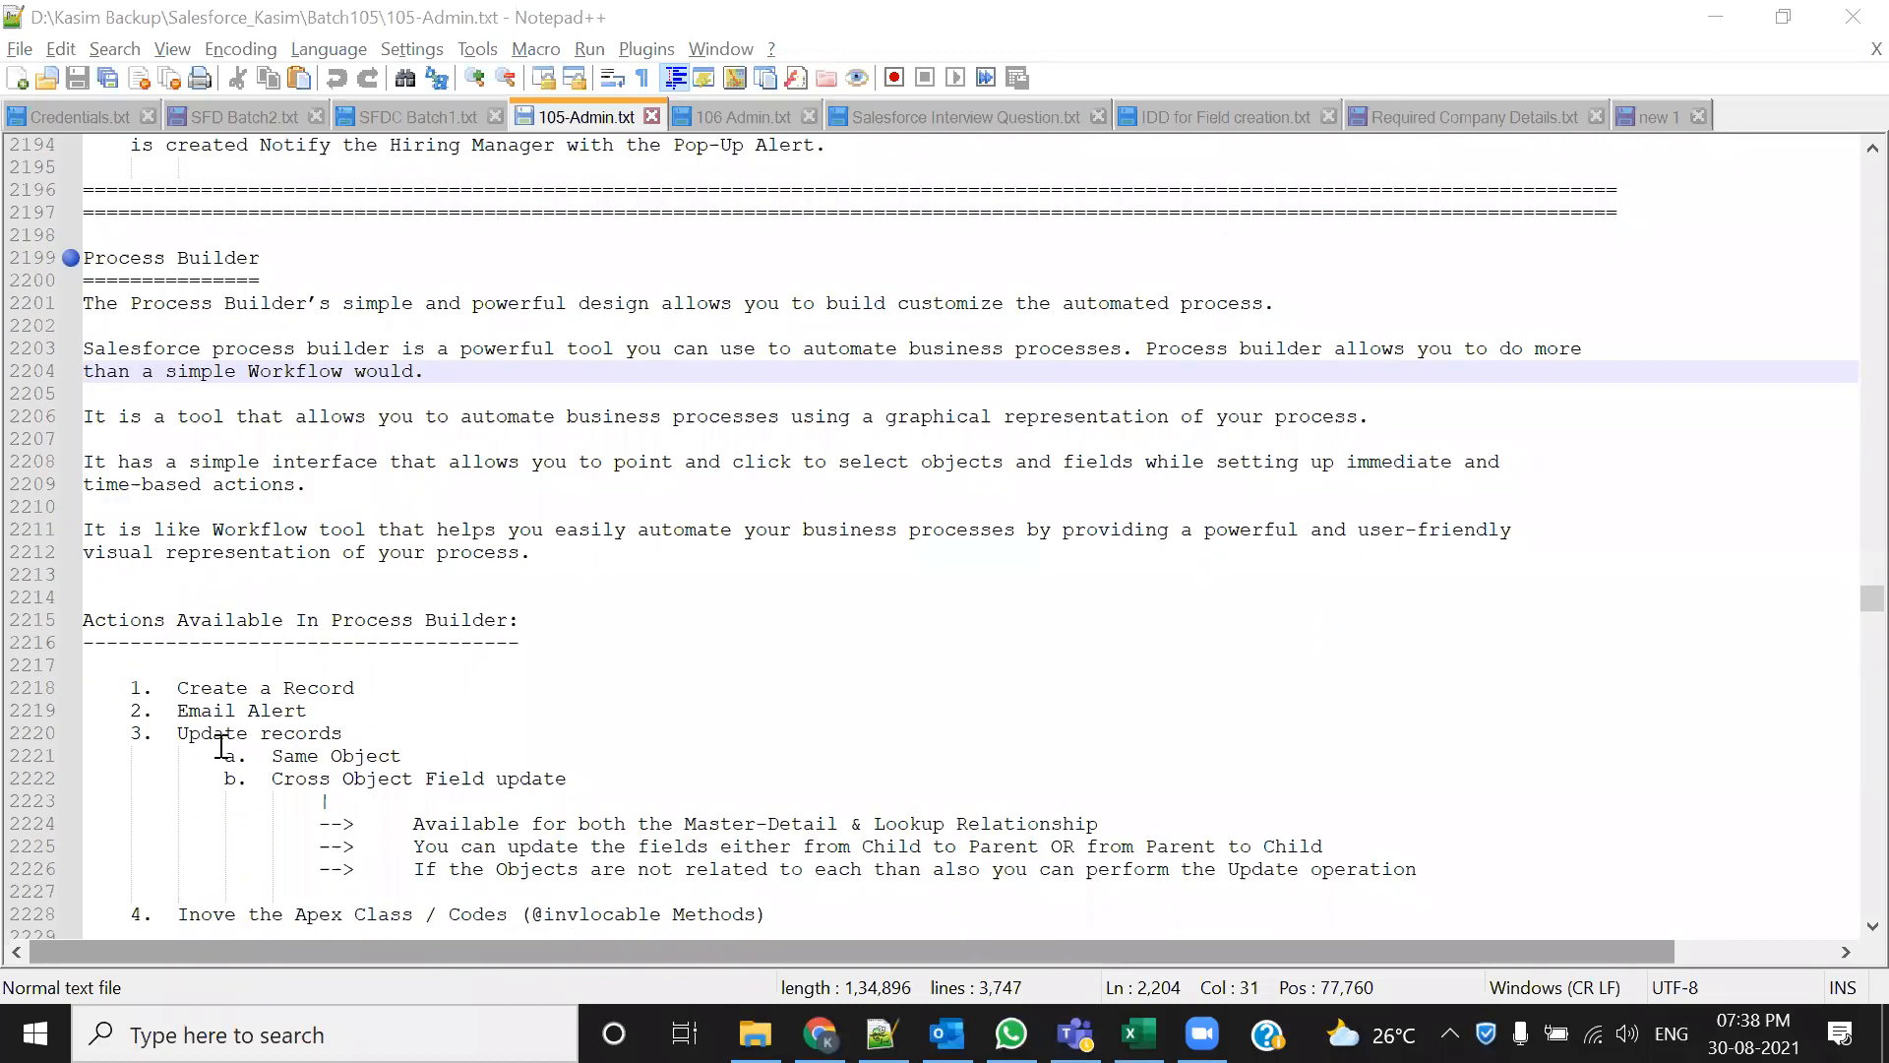
pyautogui.scroll(-1, 222, 748)
pyautogui.moveTo(558, 482); pyautogui.dragTo(35, 210)
pyautogui.scroll(-1, 654, 708)
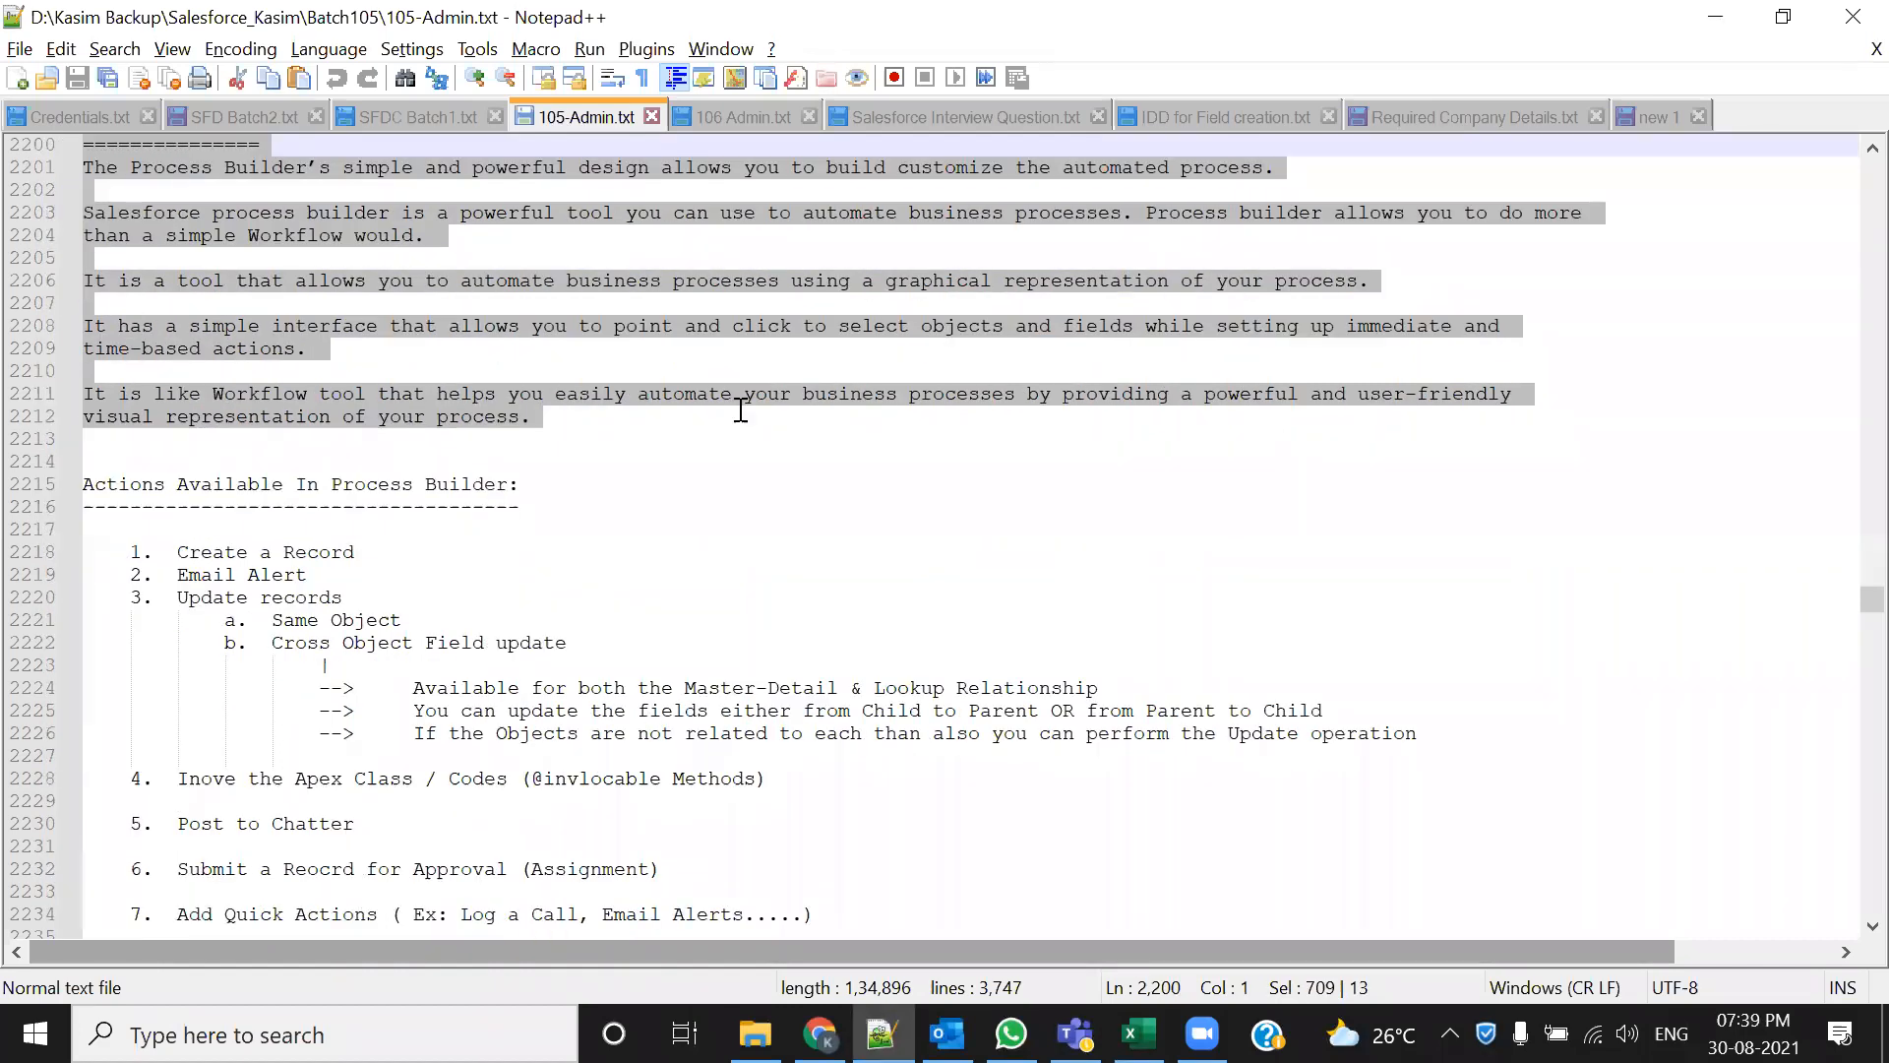
pyautogui.click(751, 548)
pyautogui.scroll(1, 344, 330)
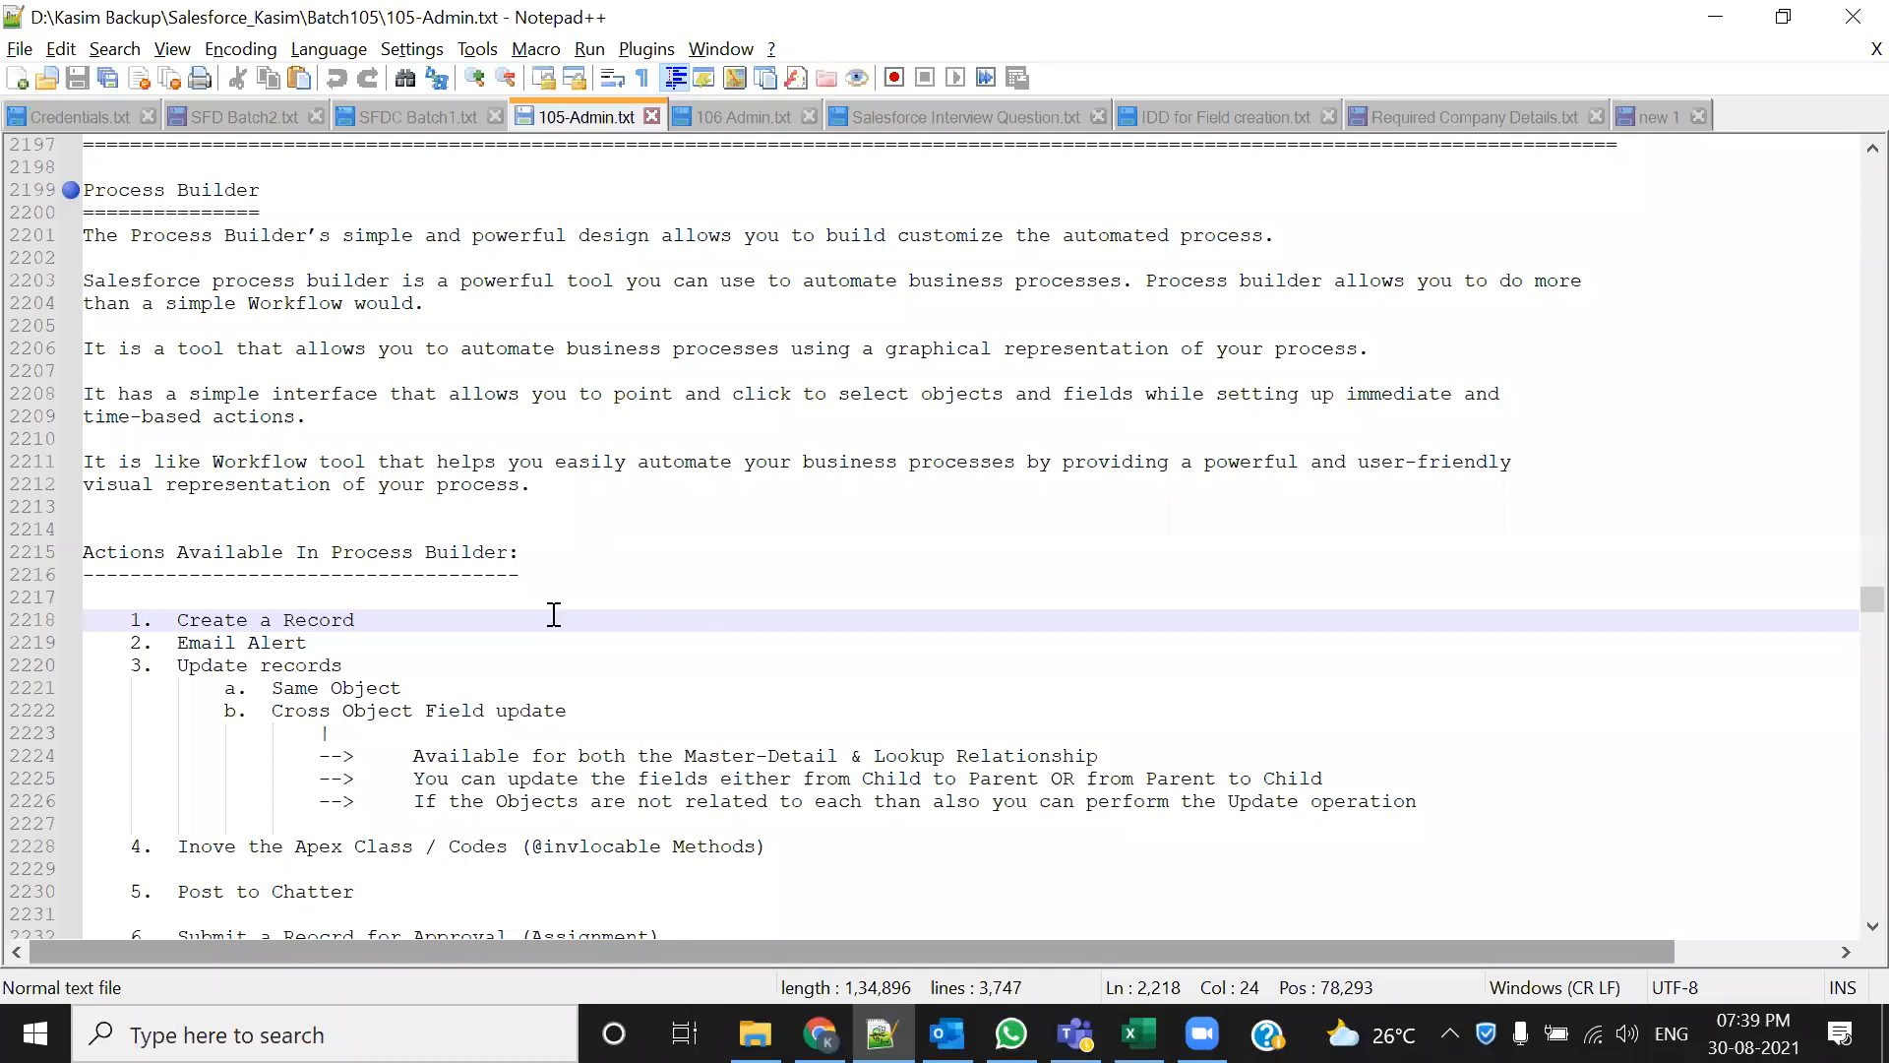
pyautogui.moveTo(548, 493); pyautogui.dragTo(98, 234)
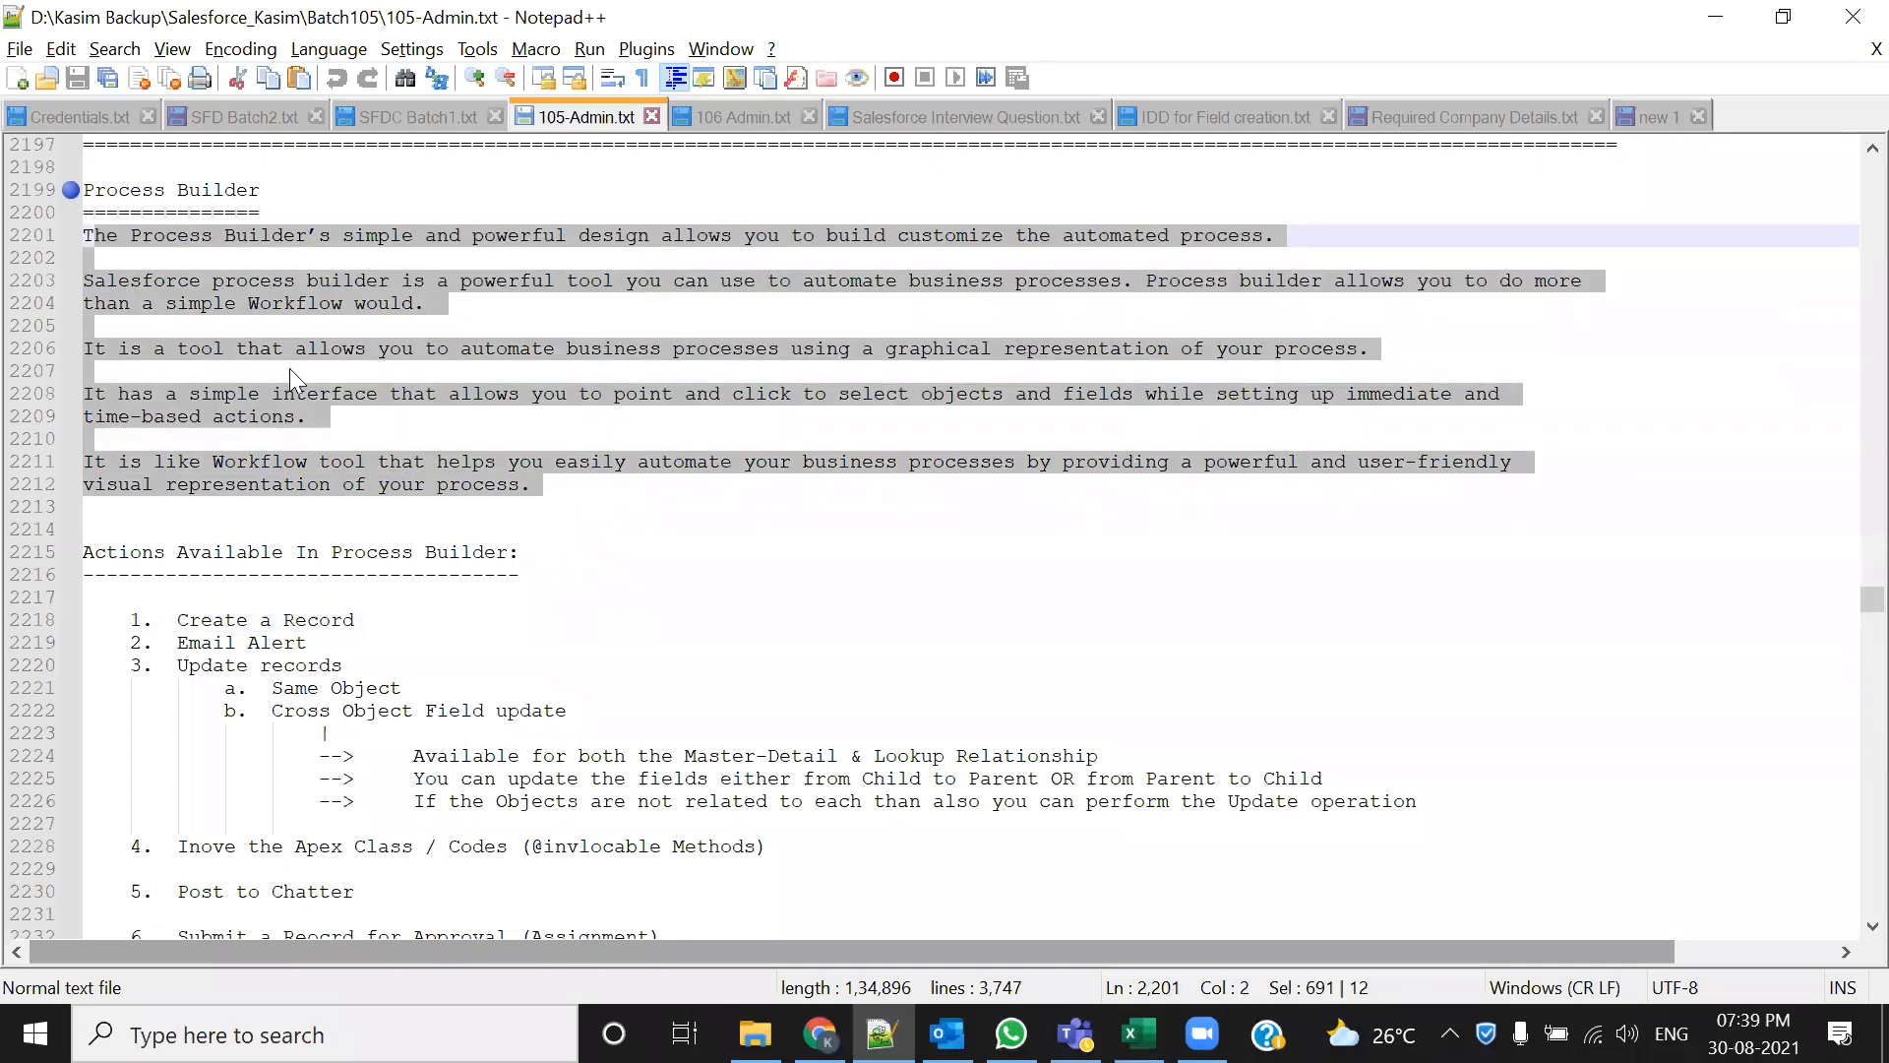
pyautogui.click(661, 459)
pyautogui.moveTo(582, 488); pyautogui.dragTo(84, 234)
pyautogui.scroll(-1, 729, 632)
pyautogui.scroll(-4, 729, 632)
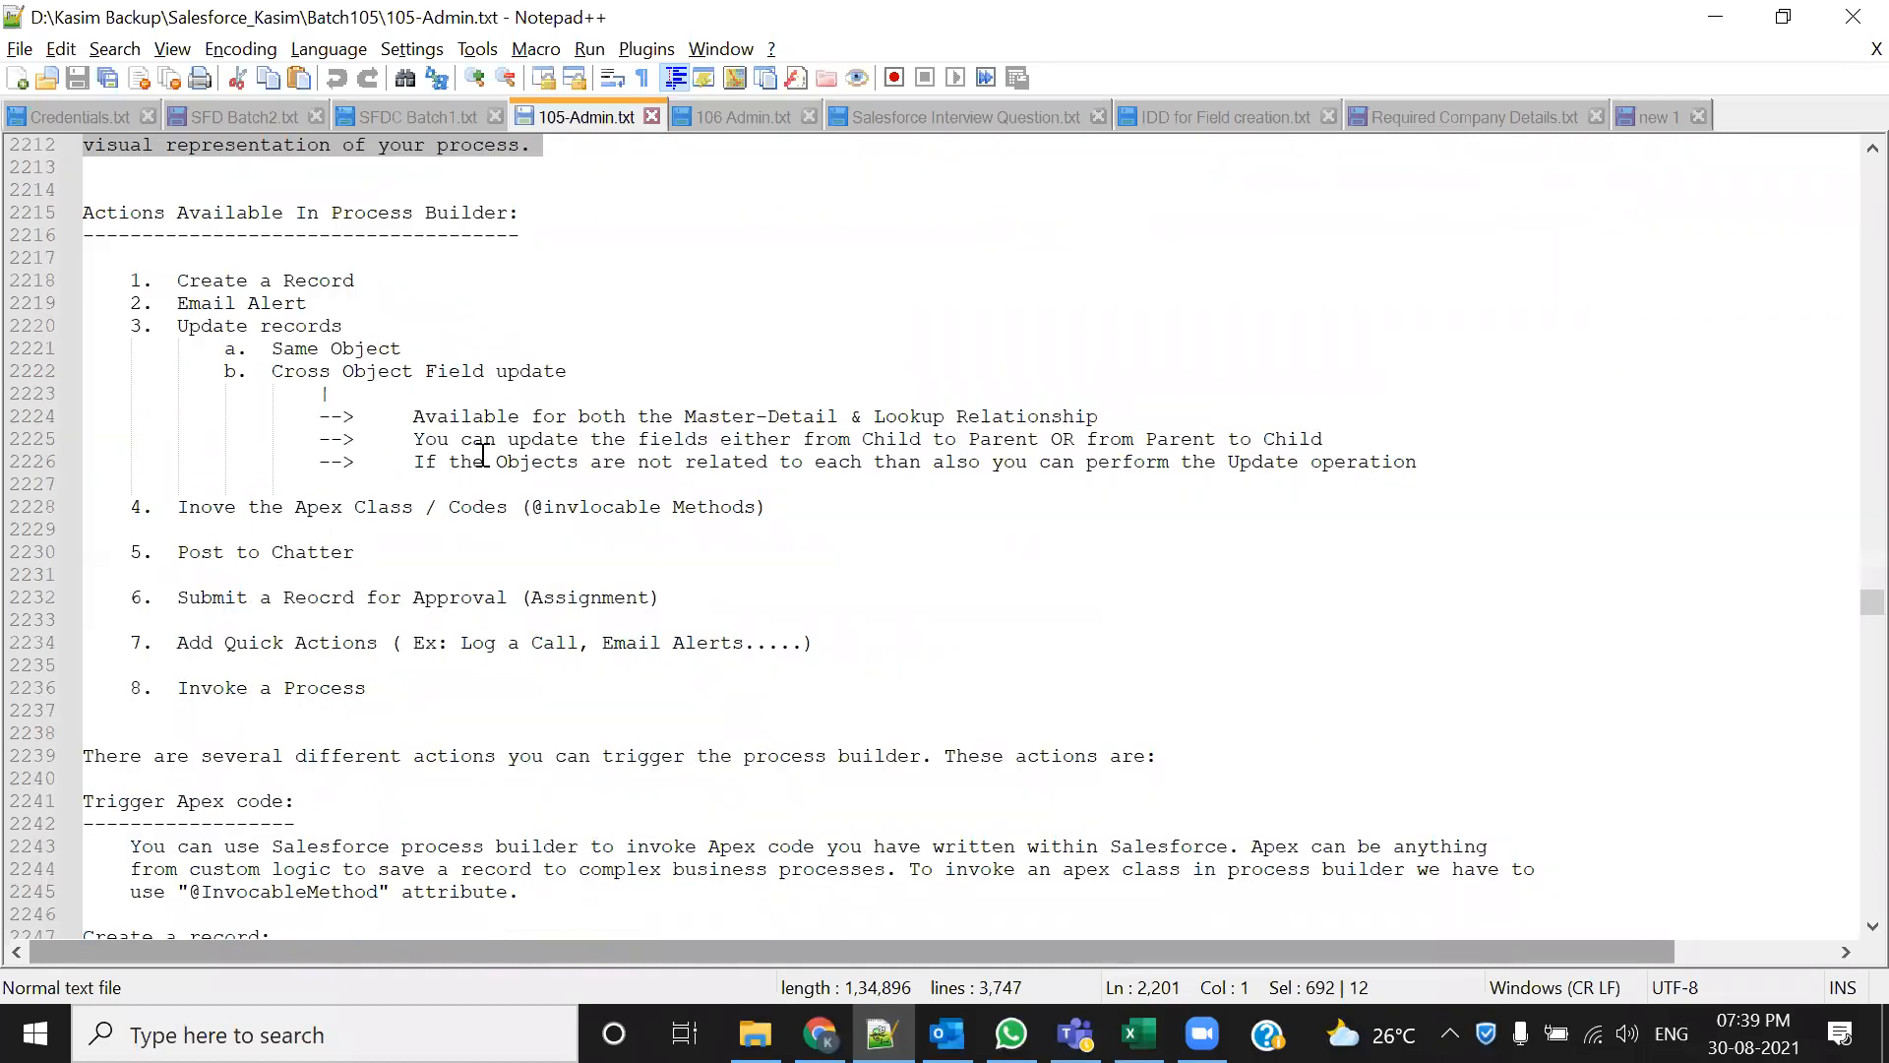
pyautogui.moveTo(366, 689); pyautogui.dragTo(83, 417)
pyautogui.moveTo(72, 338); pyautogui.dragTo(85, 258)
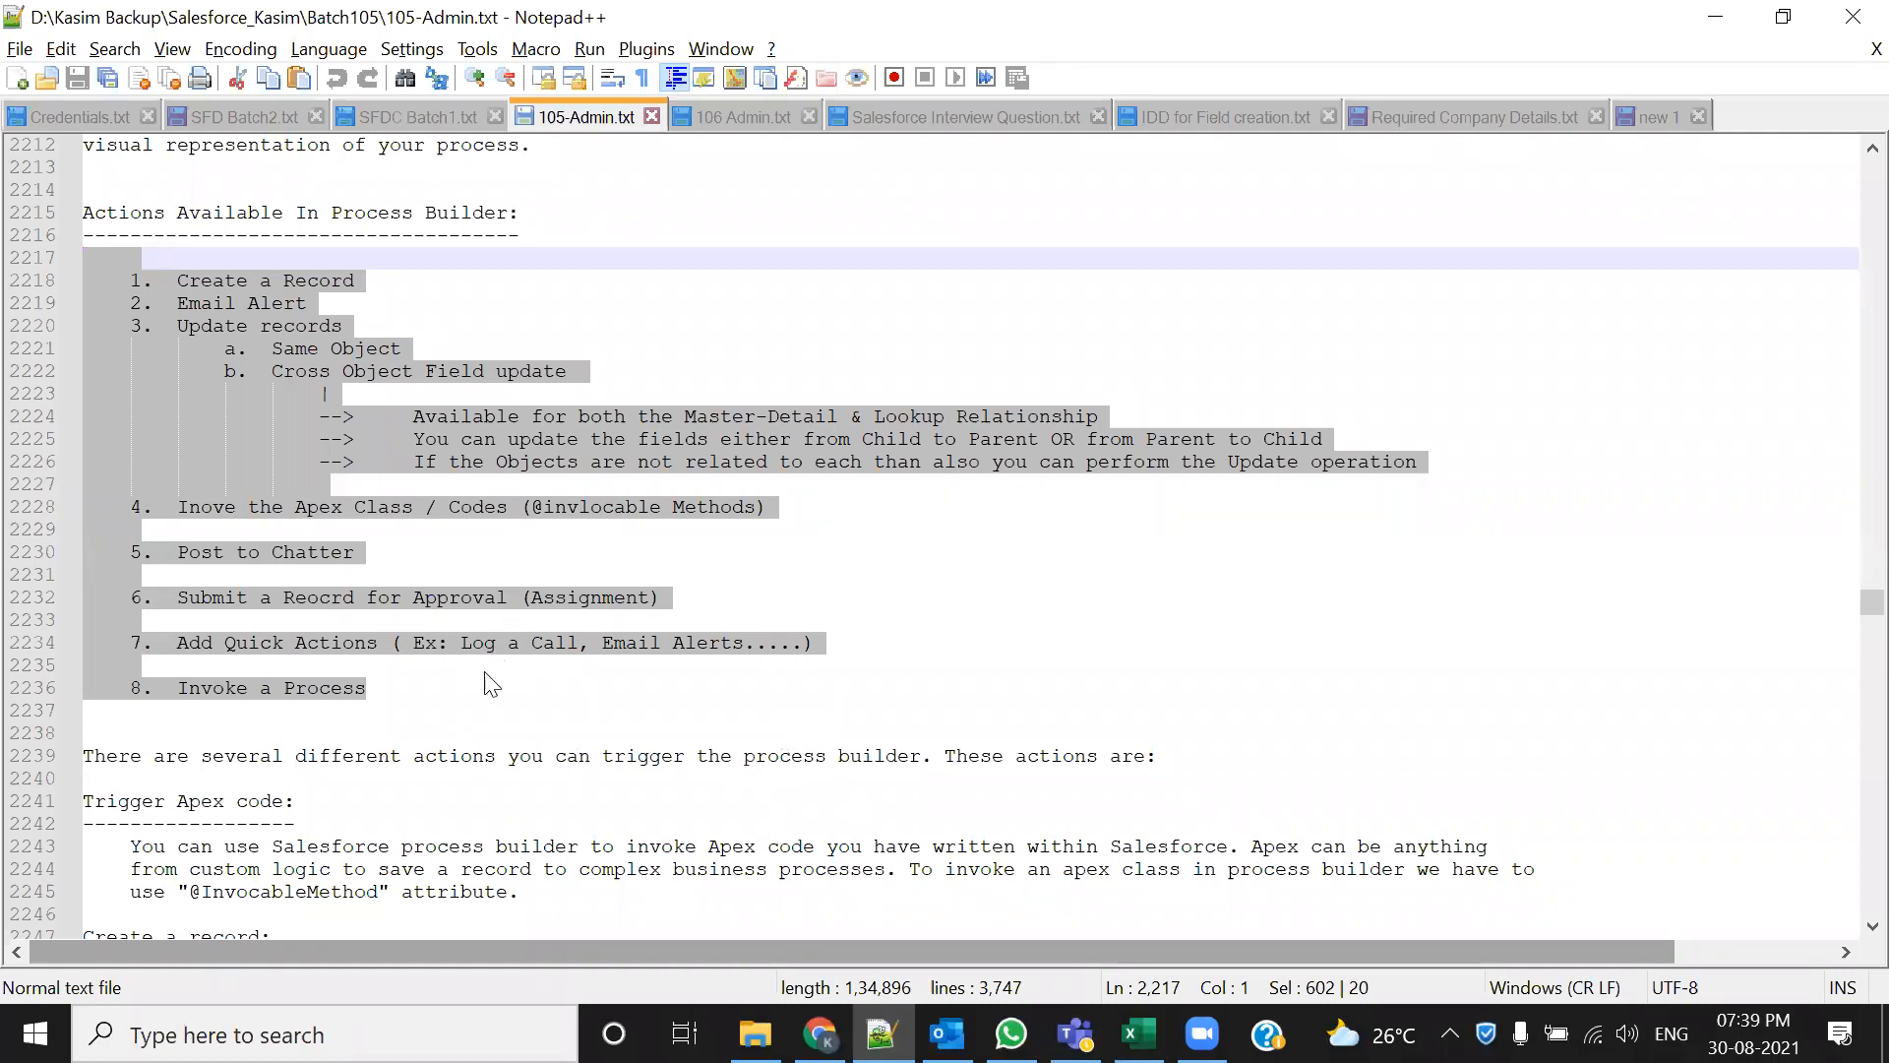
pyautogui.click(467, 708)
pyautogui.moveTo(128, 280); pyautogui.dragTo(371, 697)
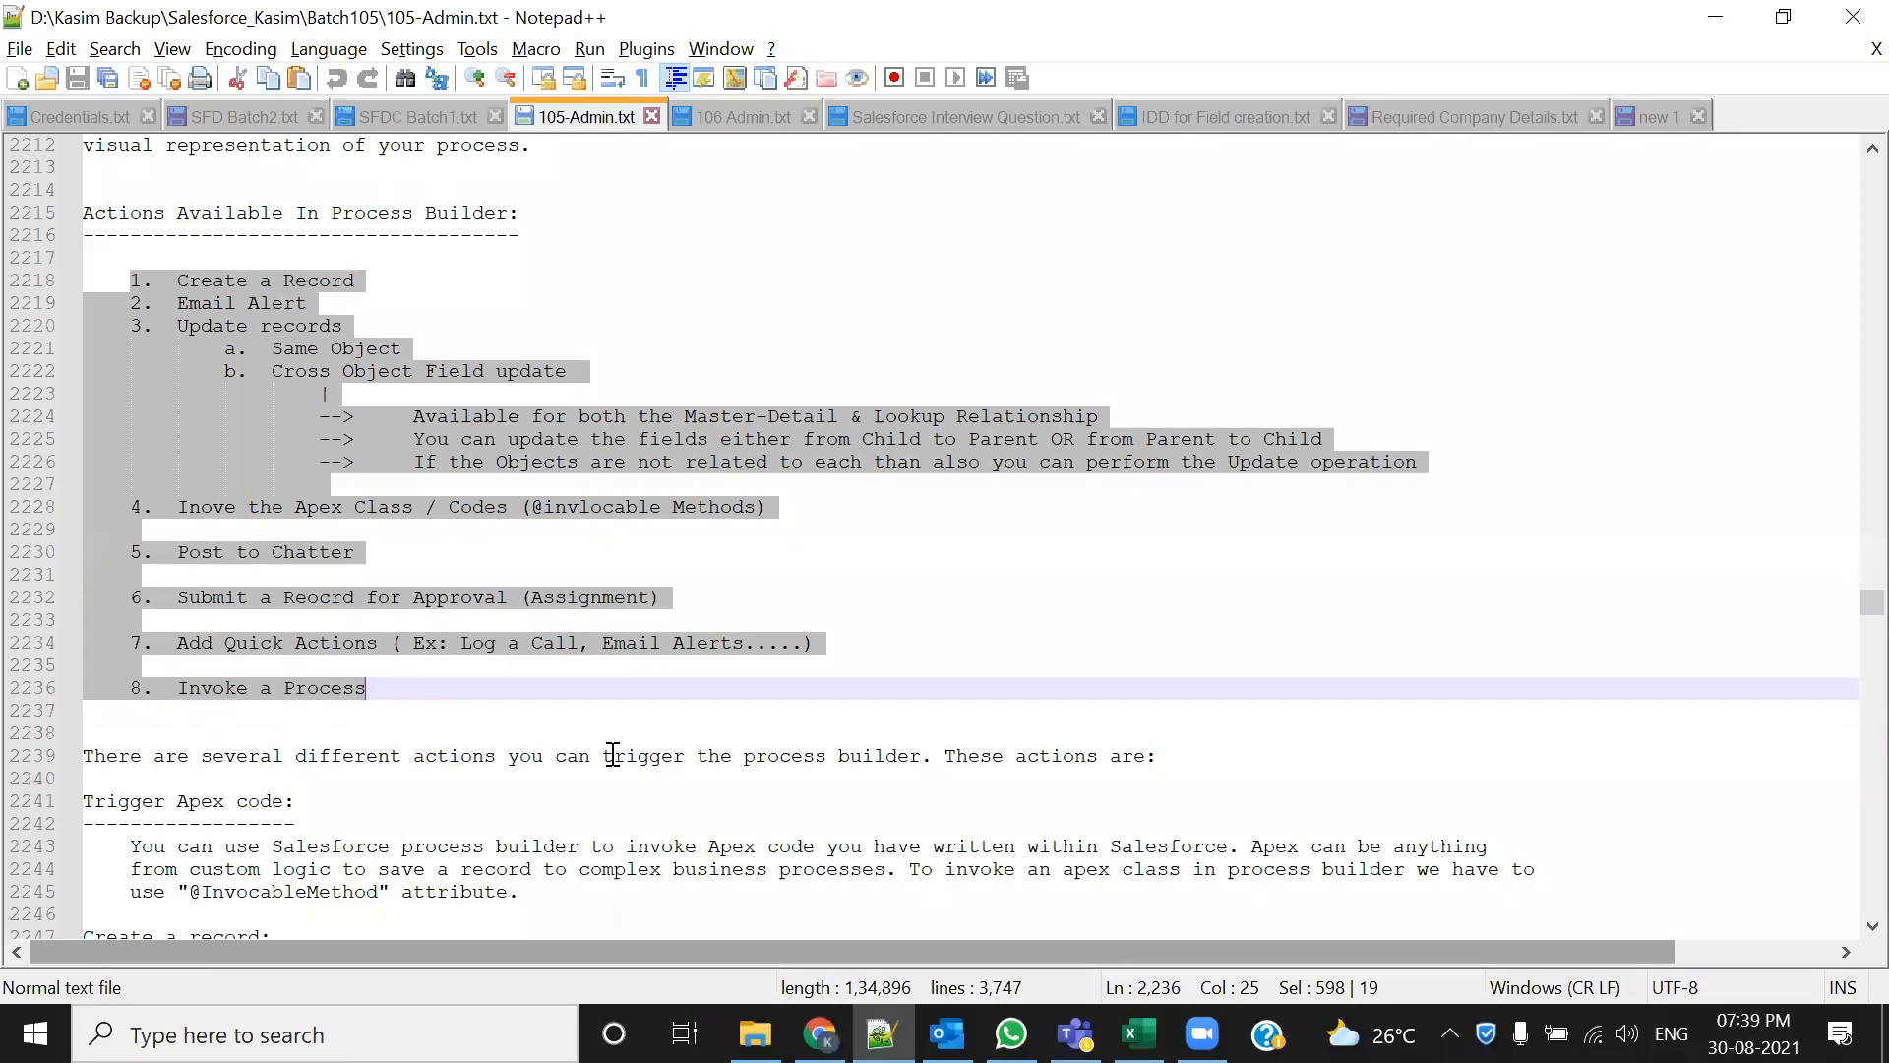
pyautogui.click(573, 658)
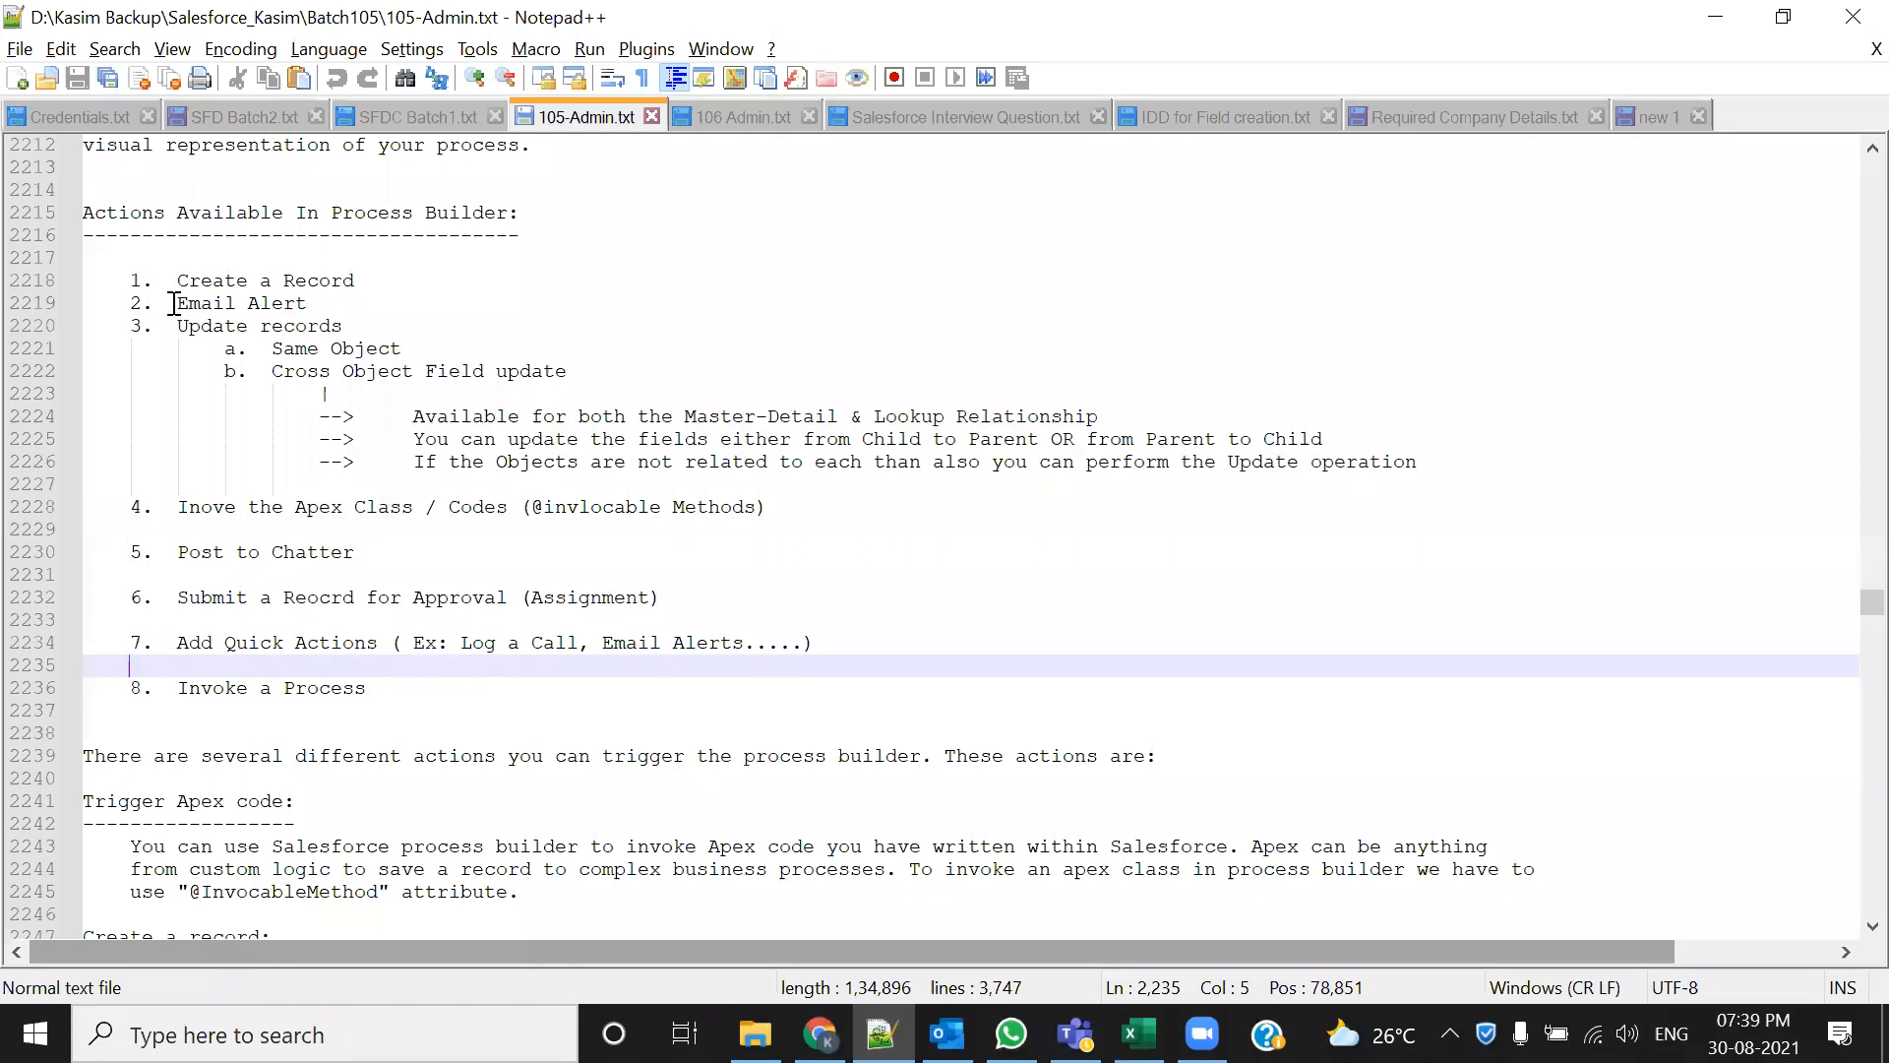
pyautogui.moveTo(177, 303); pyautogui.dragTo(309, 303)
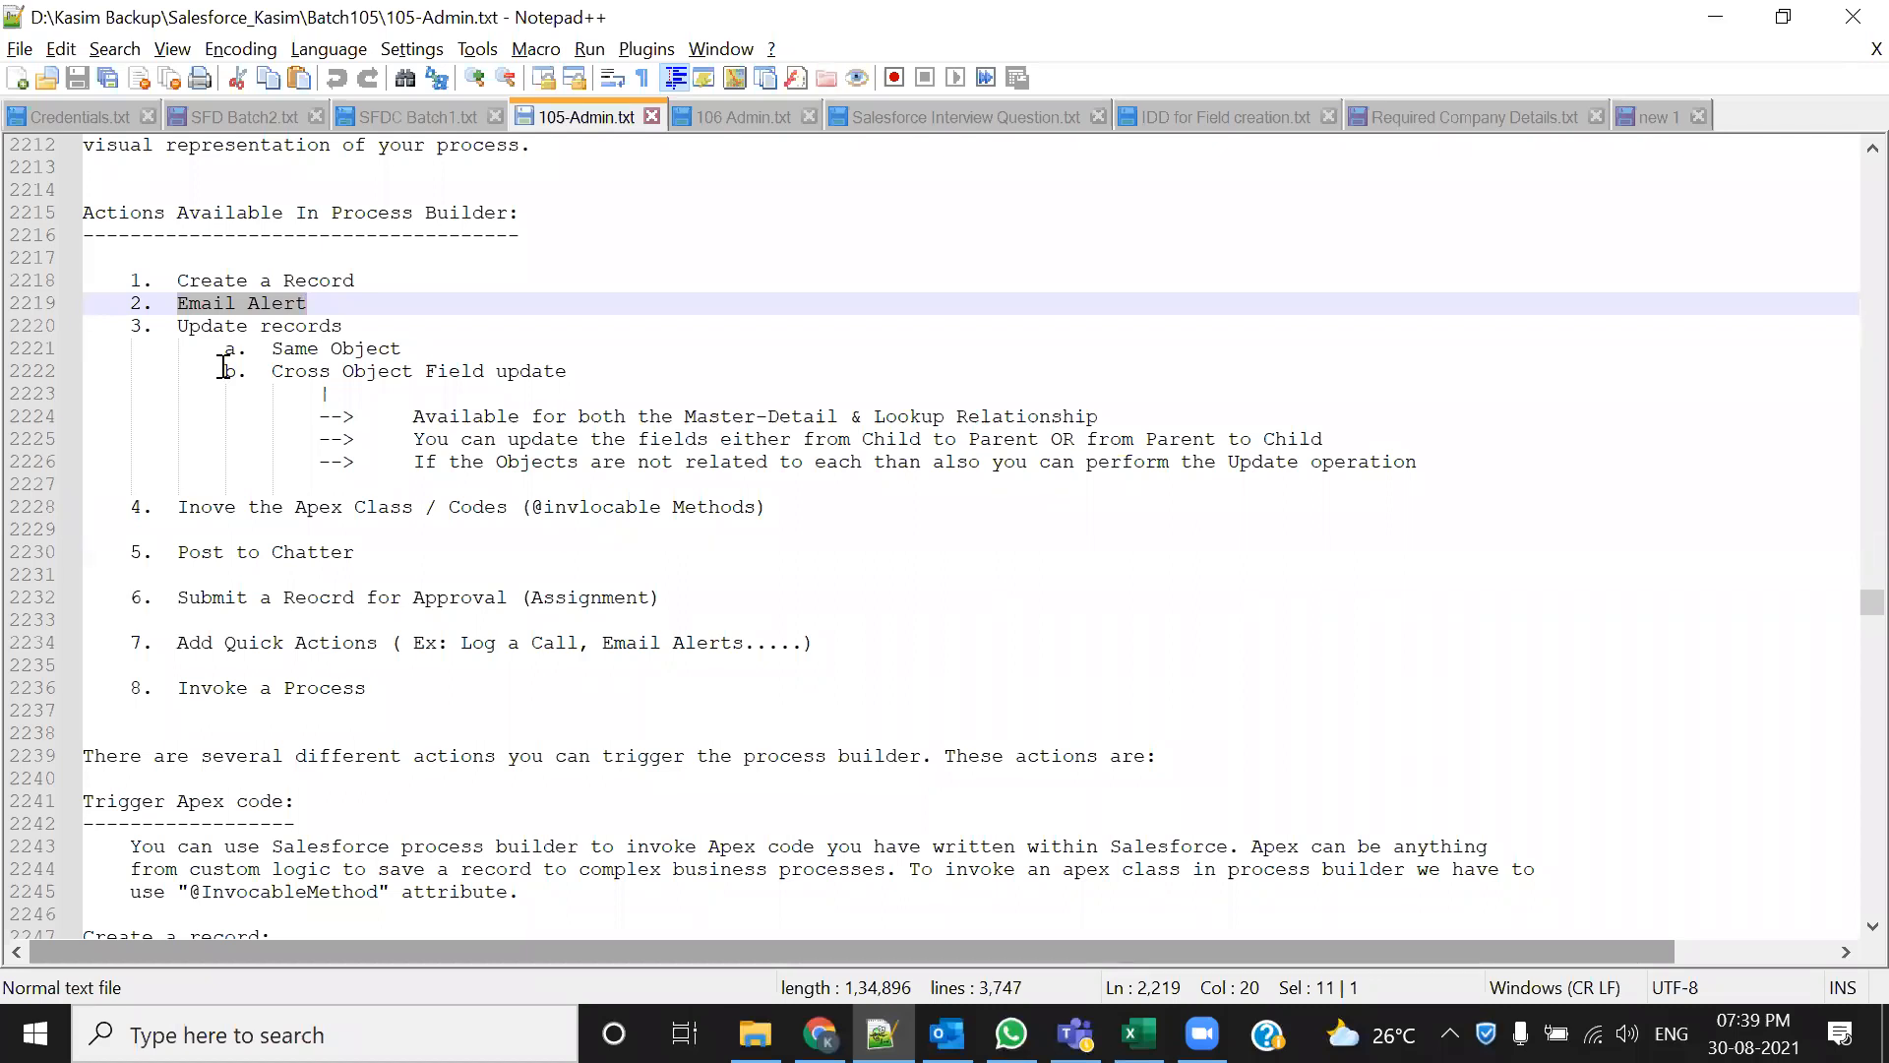
pyautogui.moveTo(179, 326); pyautogui.dragTo(271, 332)
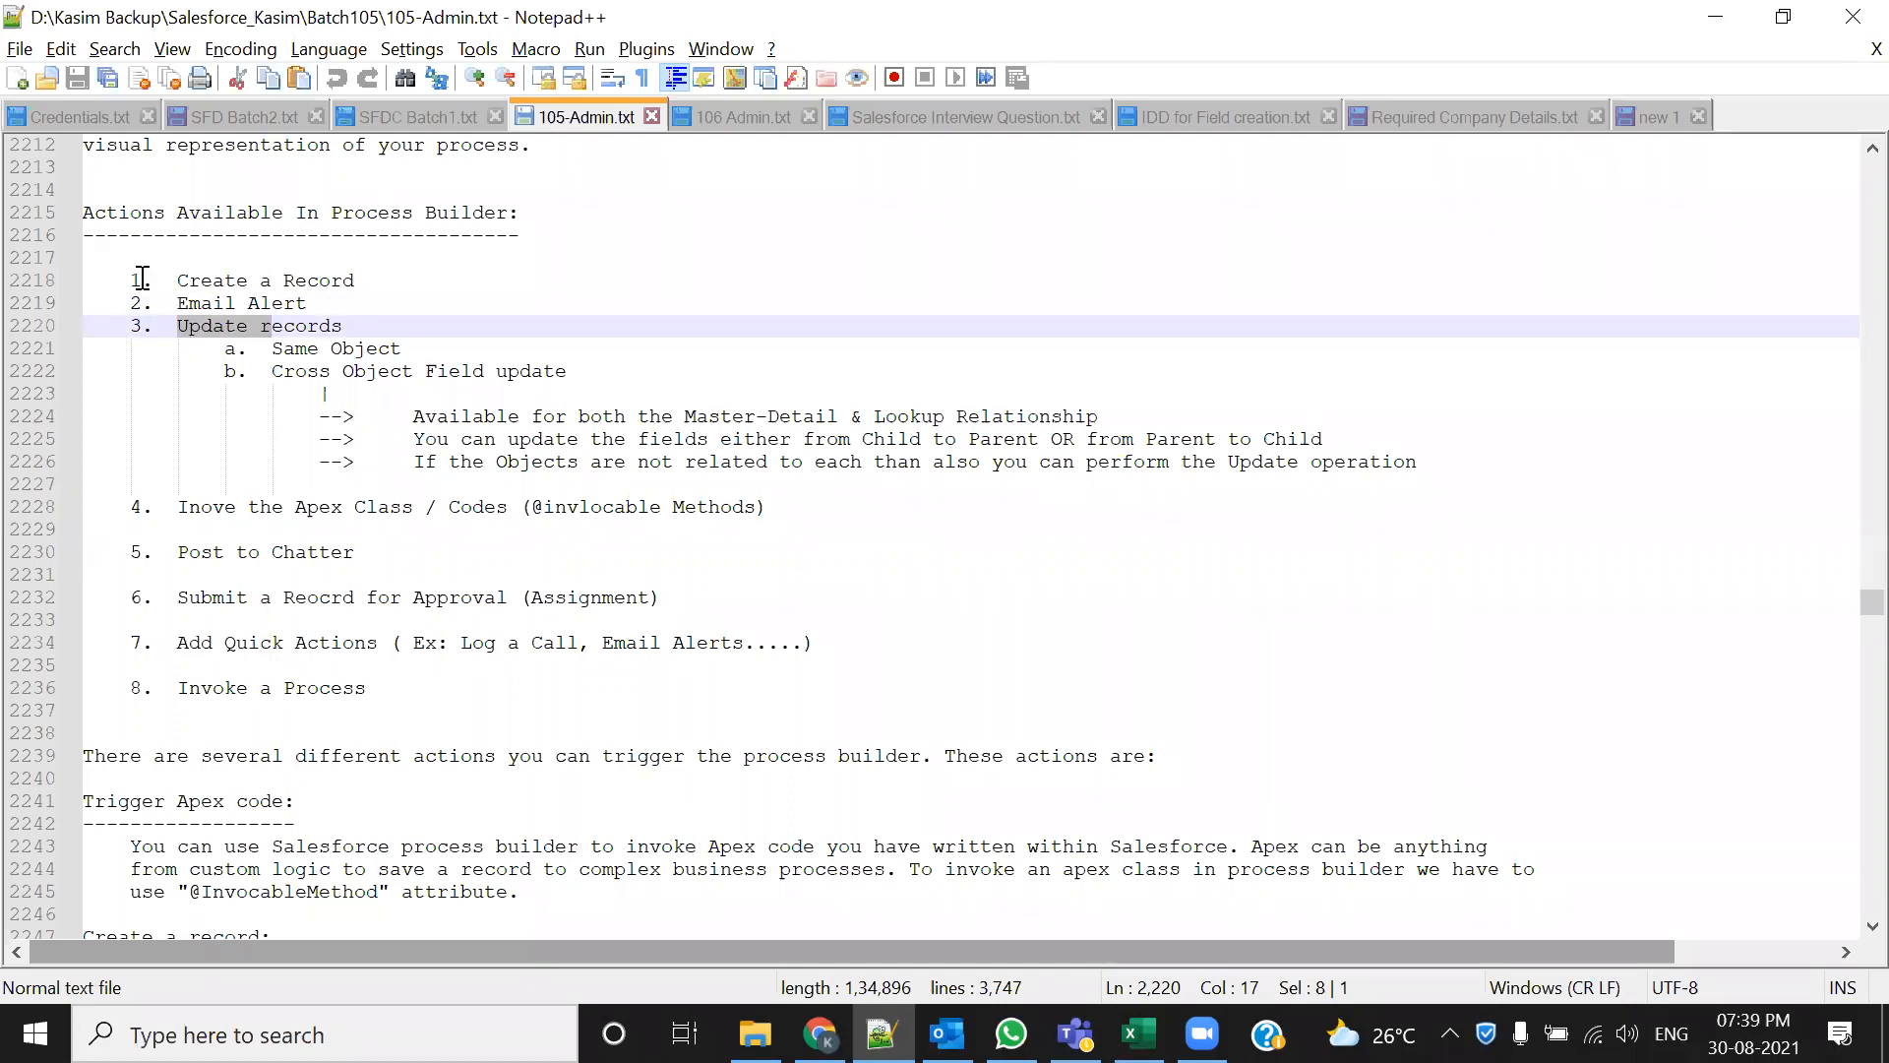
pyautogui.moveTo(177, 280); pyautogui.dragTo(389, 284)
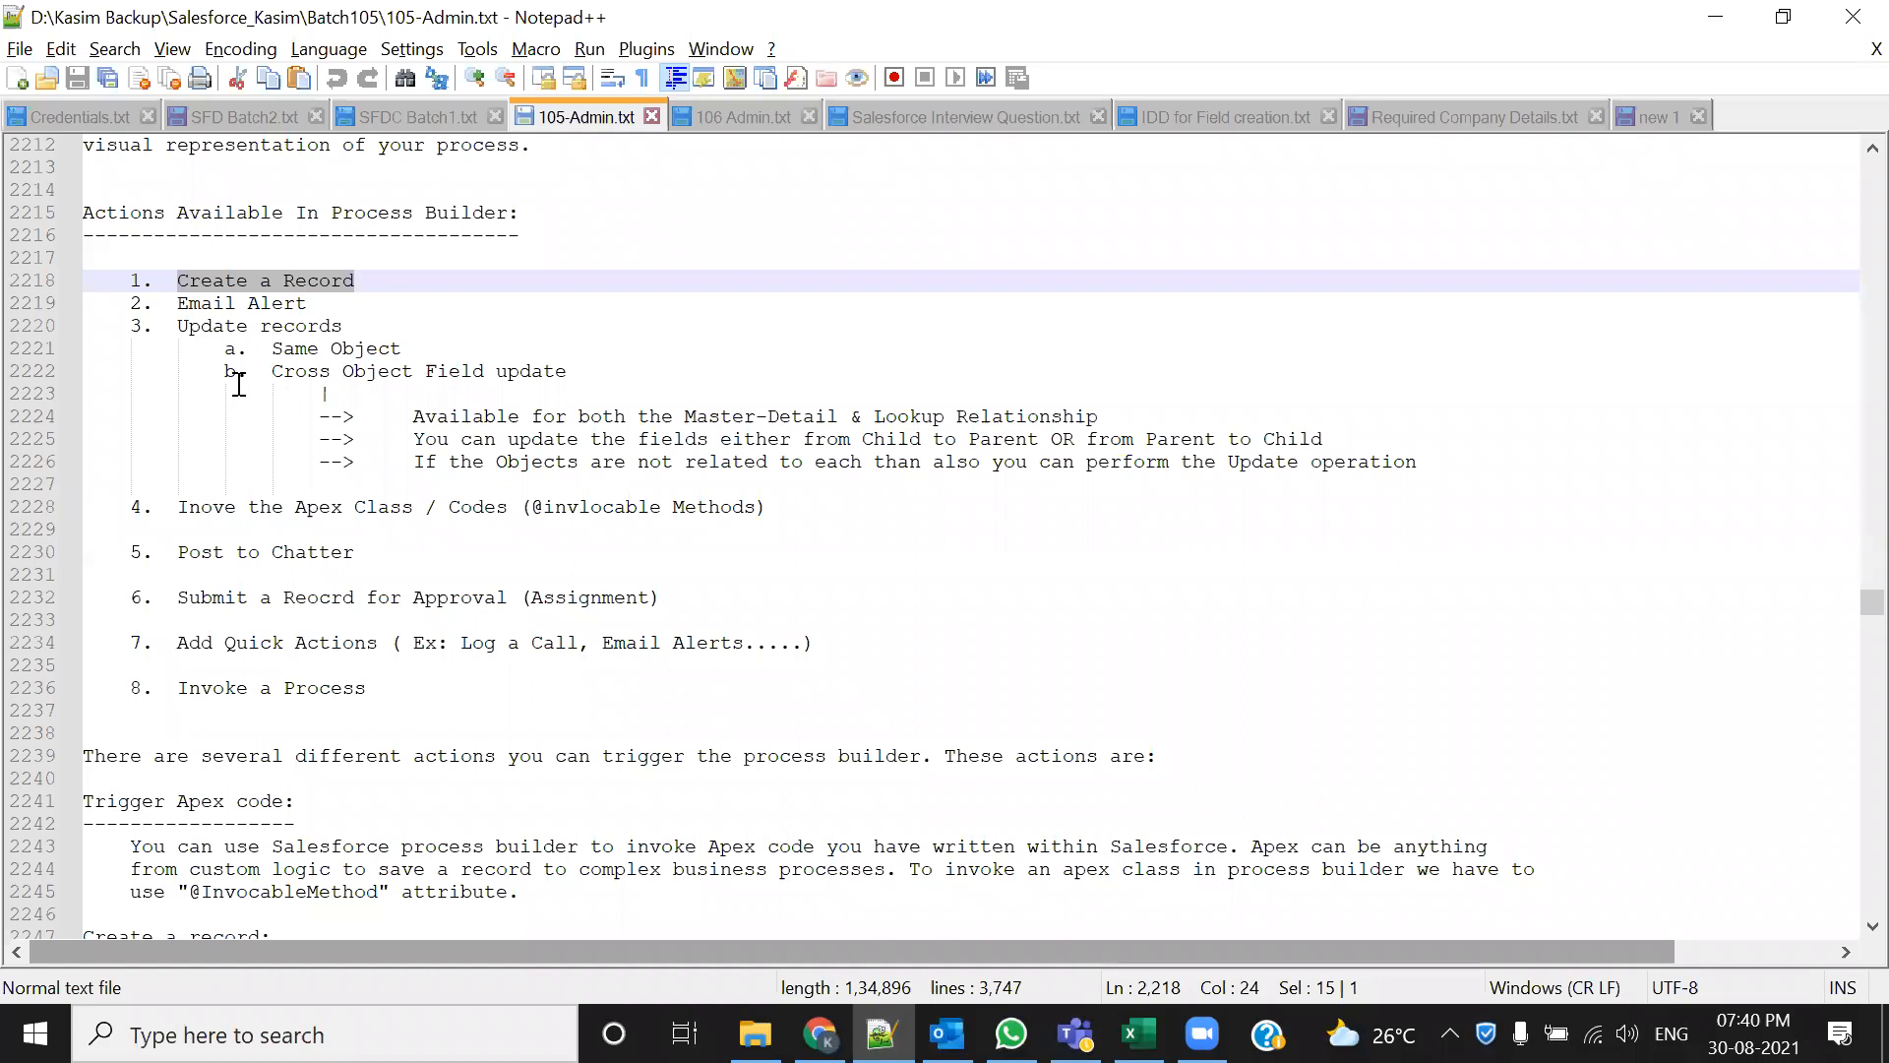
pyautogui.moveTo(162, 328); pyautogui.dragTo(261, 327)
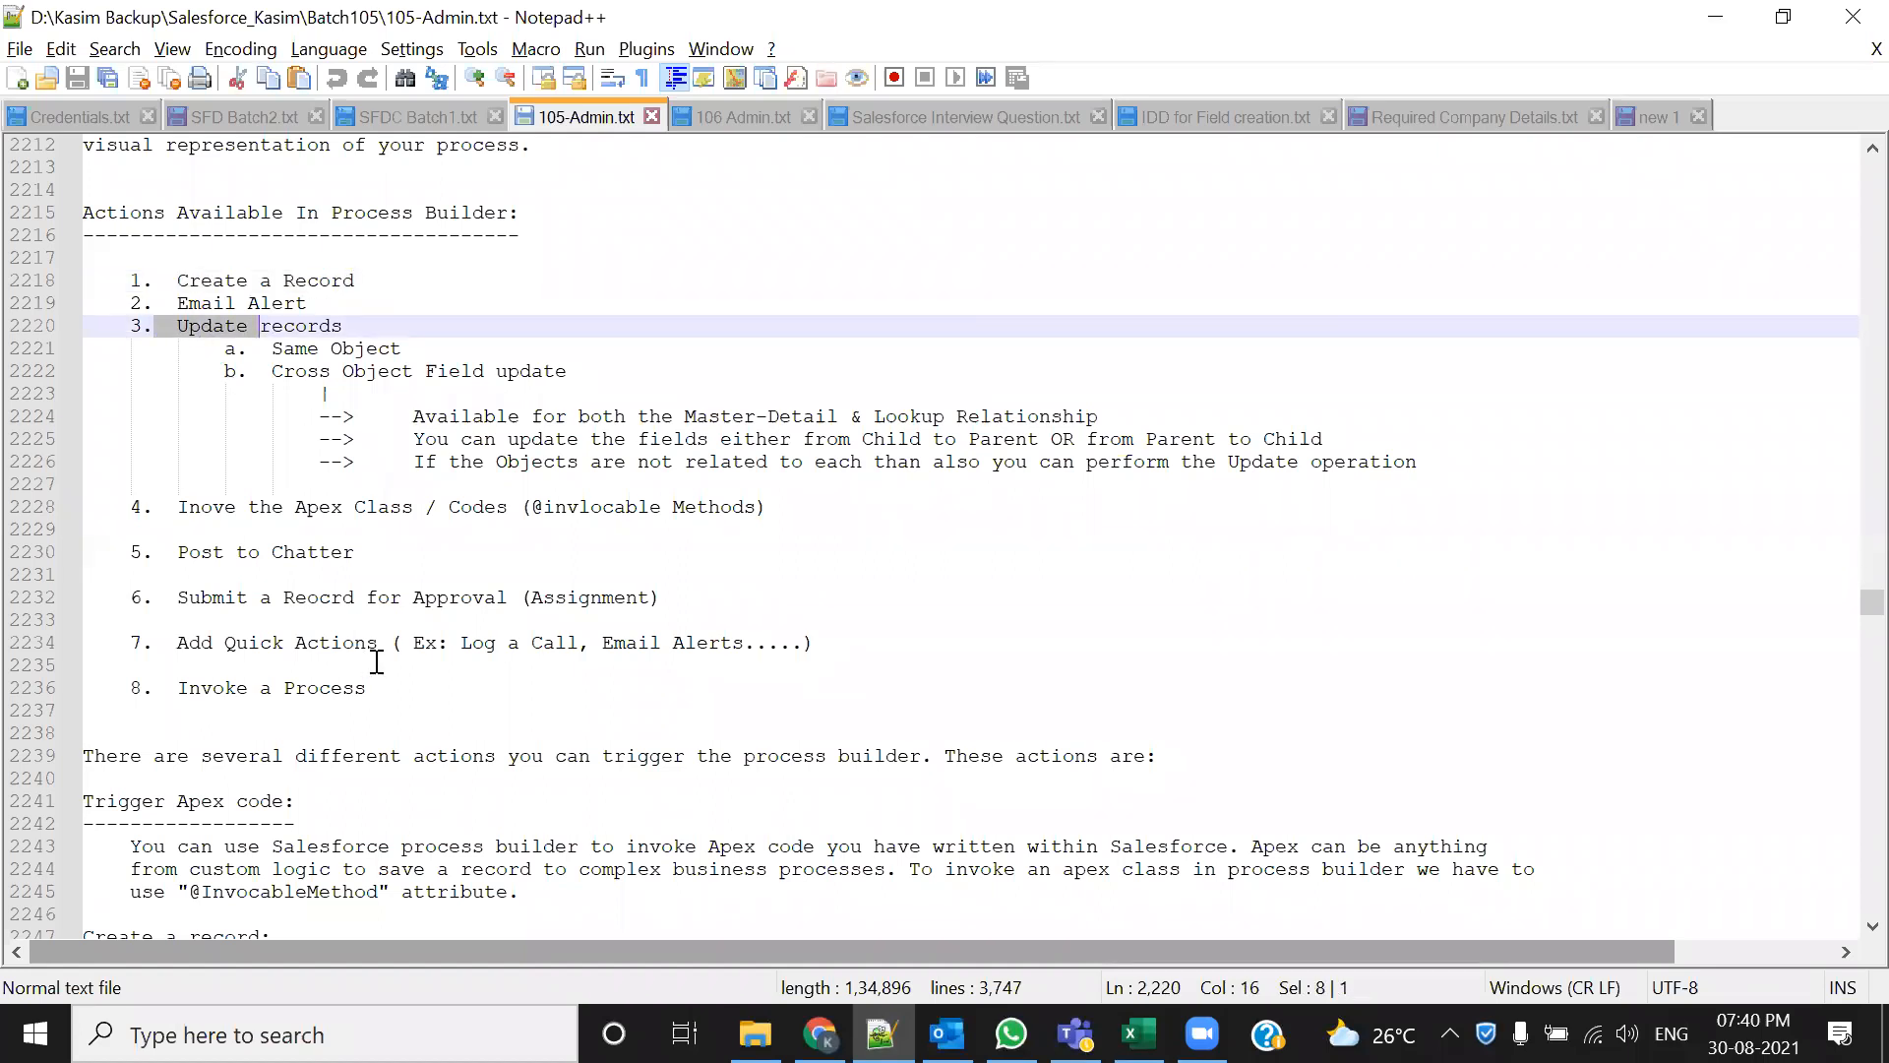
pyautogui.moveTo(175, 283); pyautogui.dragTo(379, 284)
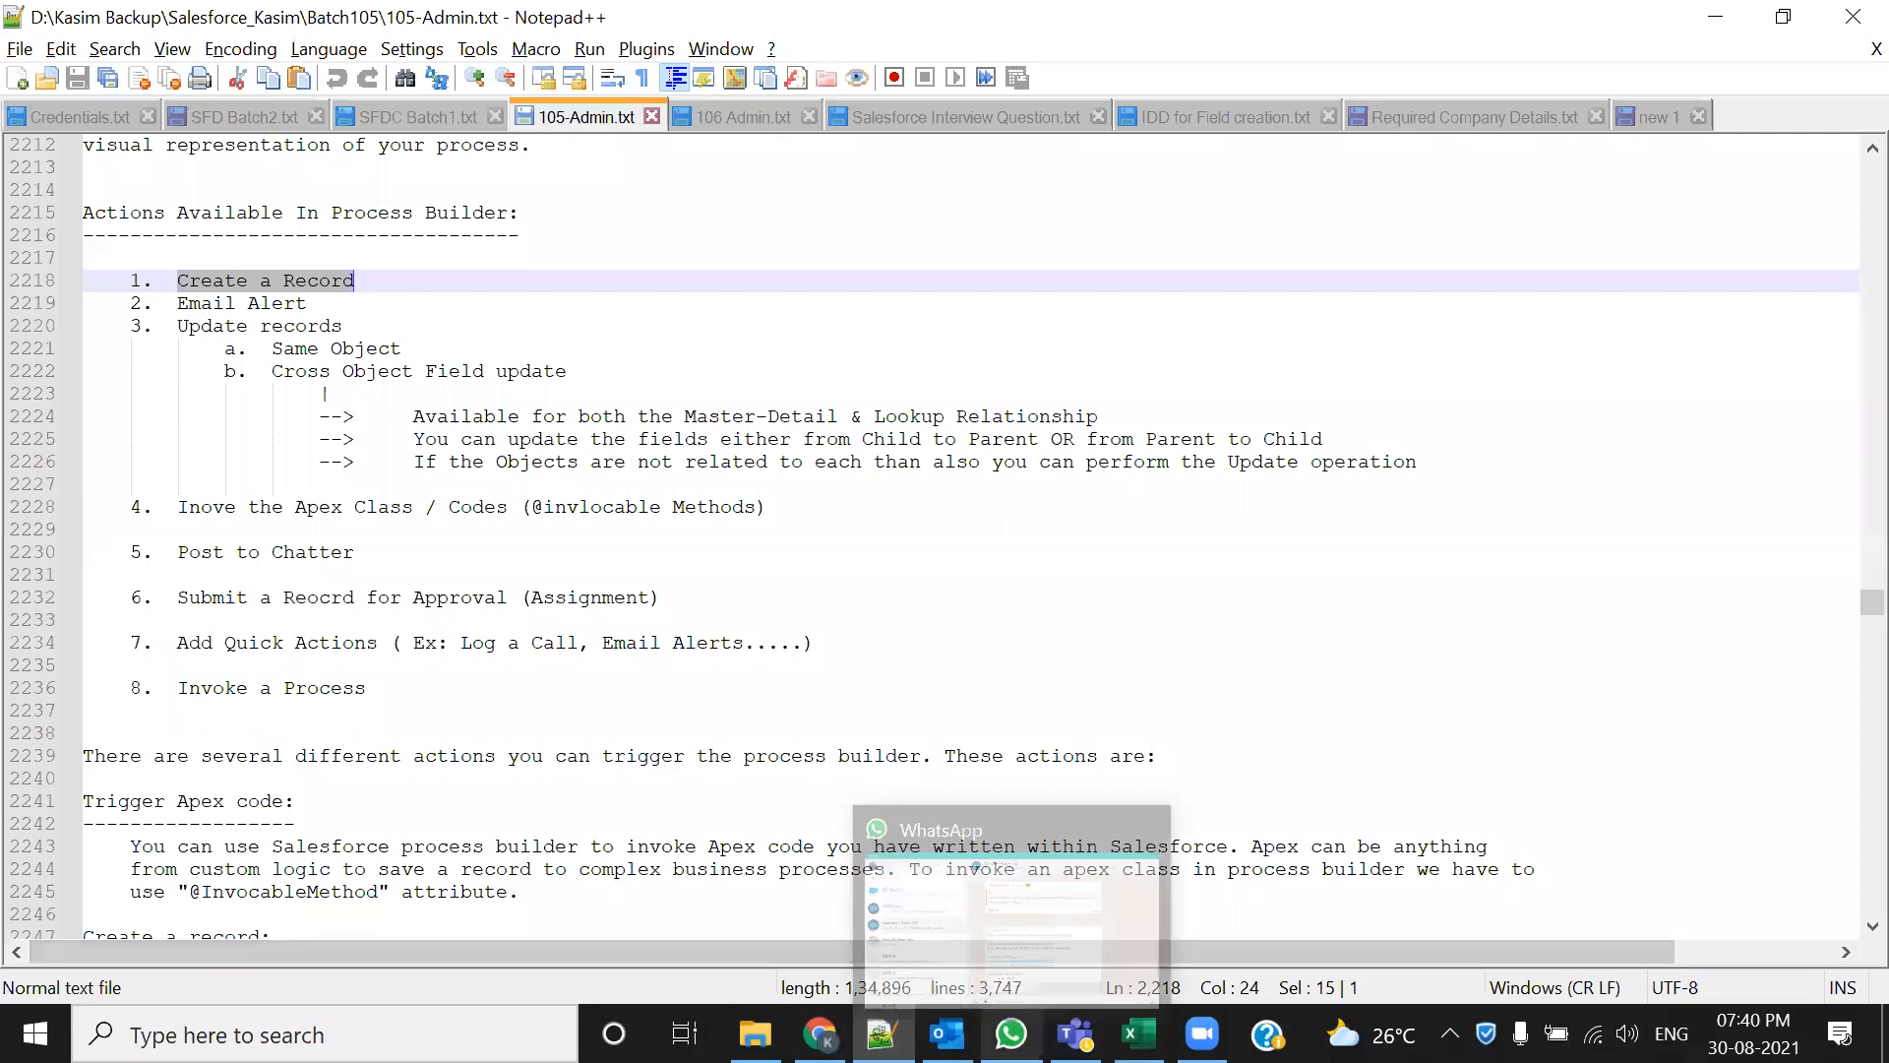
pyautogui.moveTo(1010, 1033)
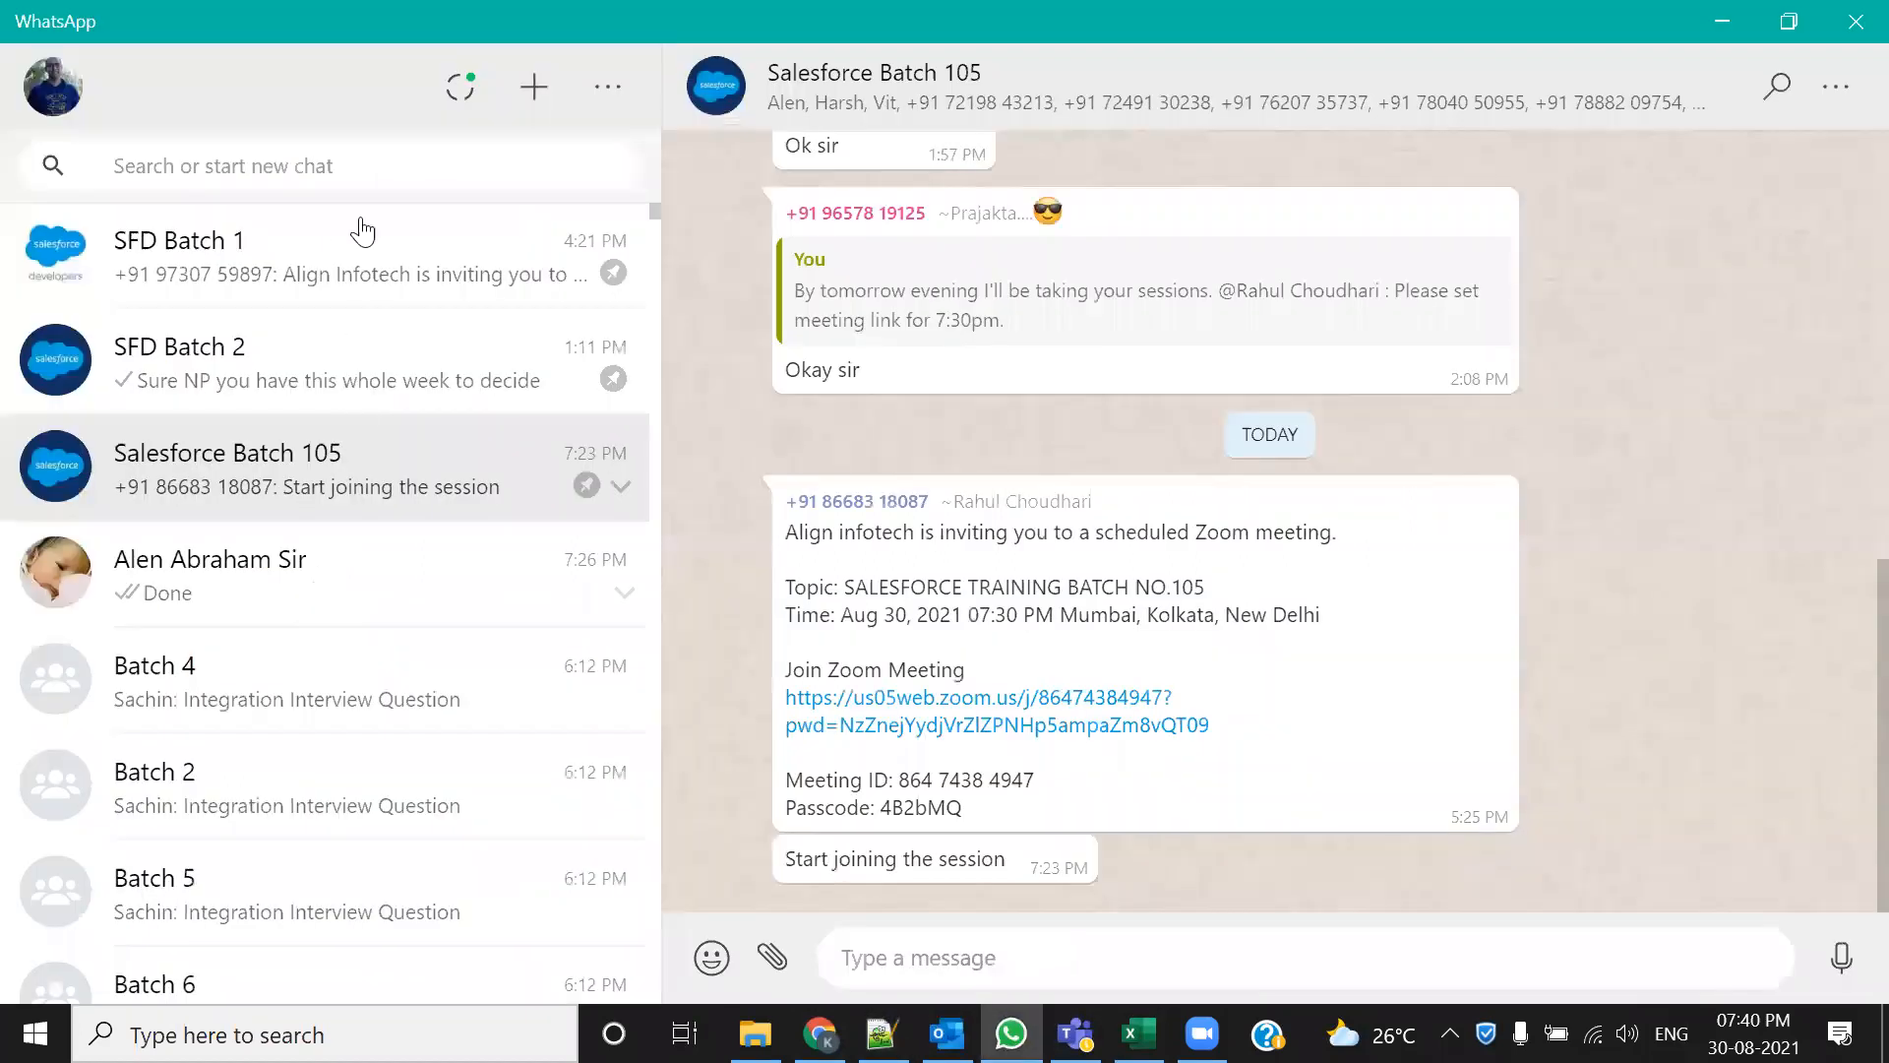
# Search WhatsApp chats for 'In' and open the Salesforce Interview Prep group
pyautogui.click(376, 173)
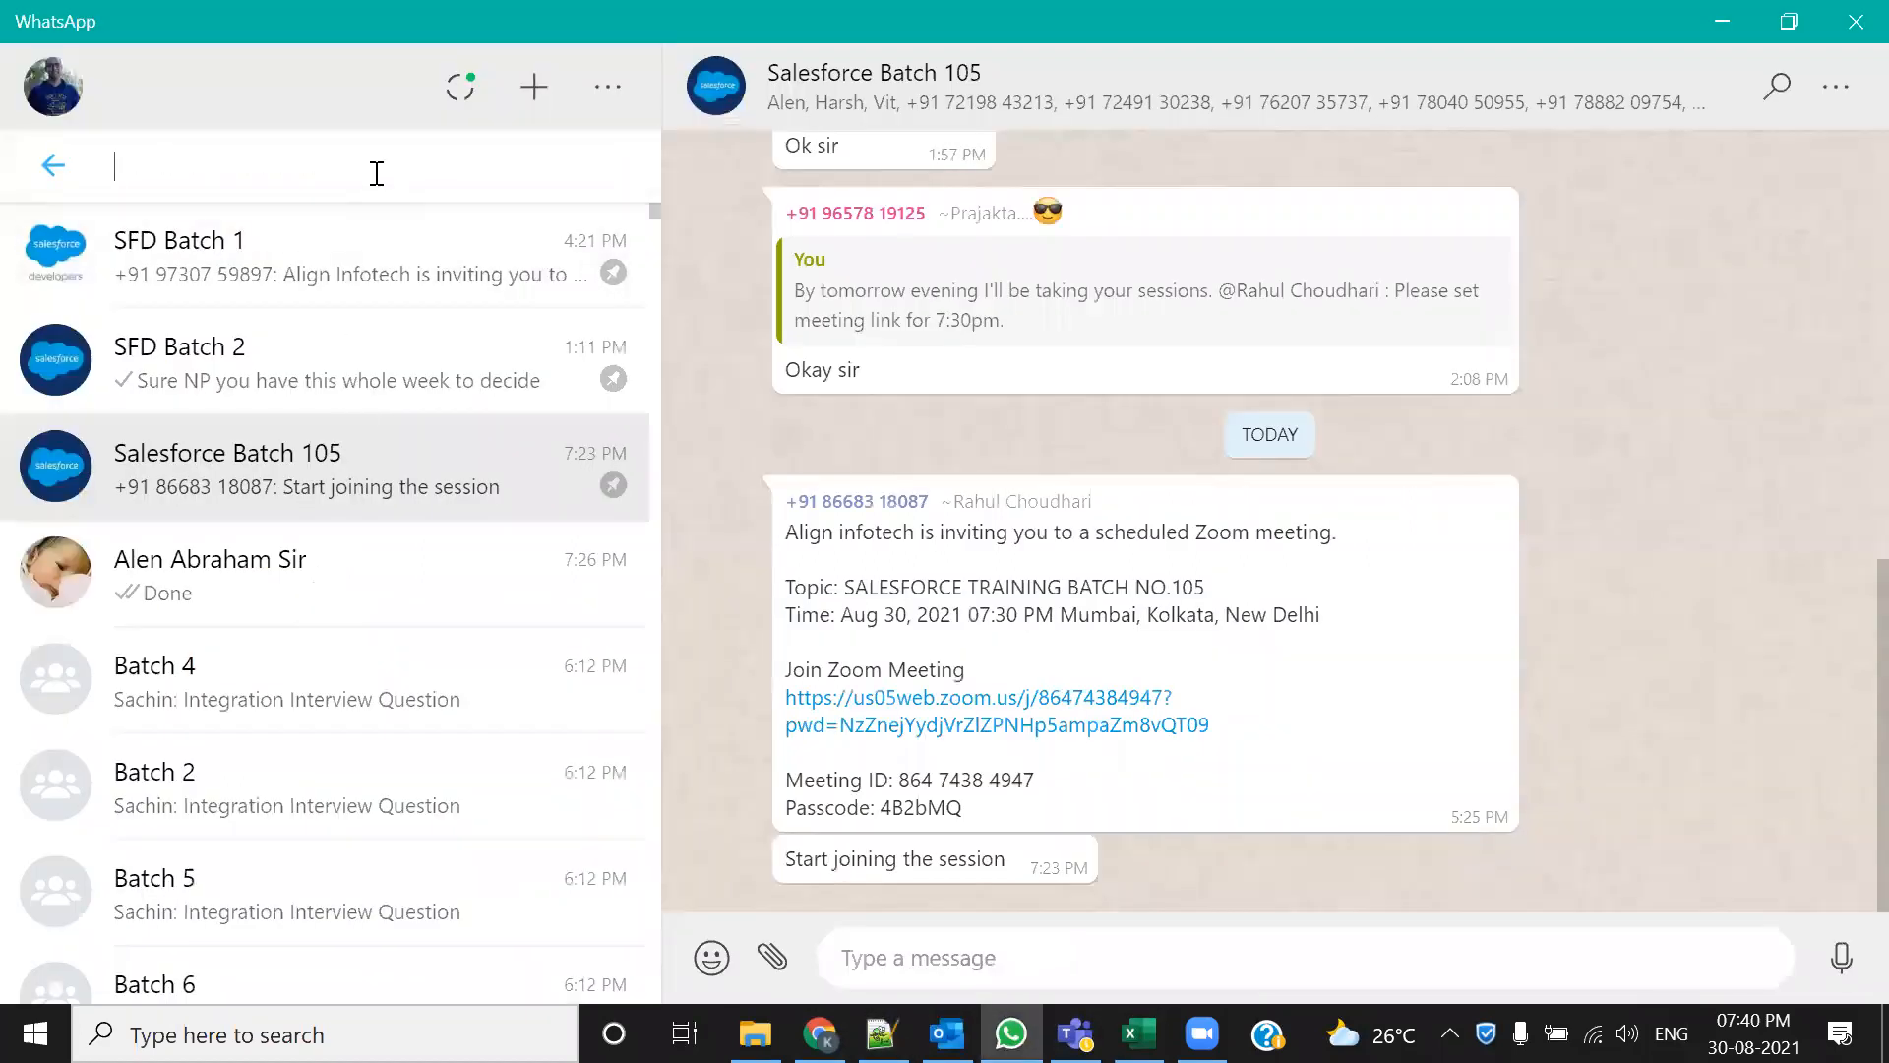
pyautogui.write('Mock')
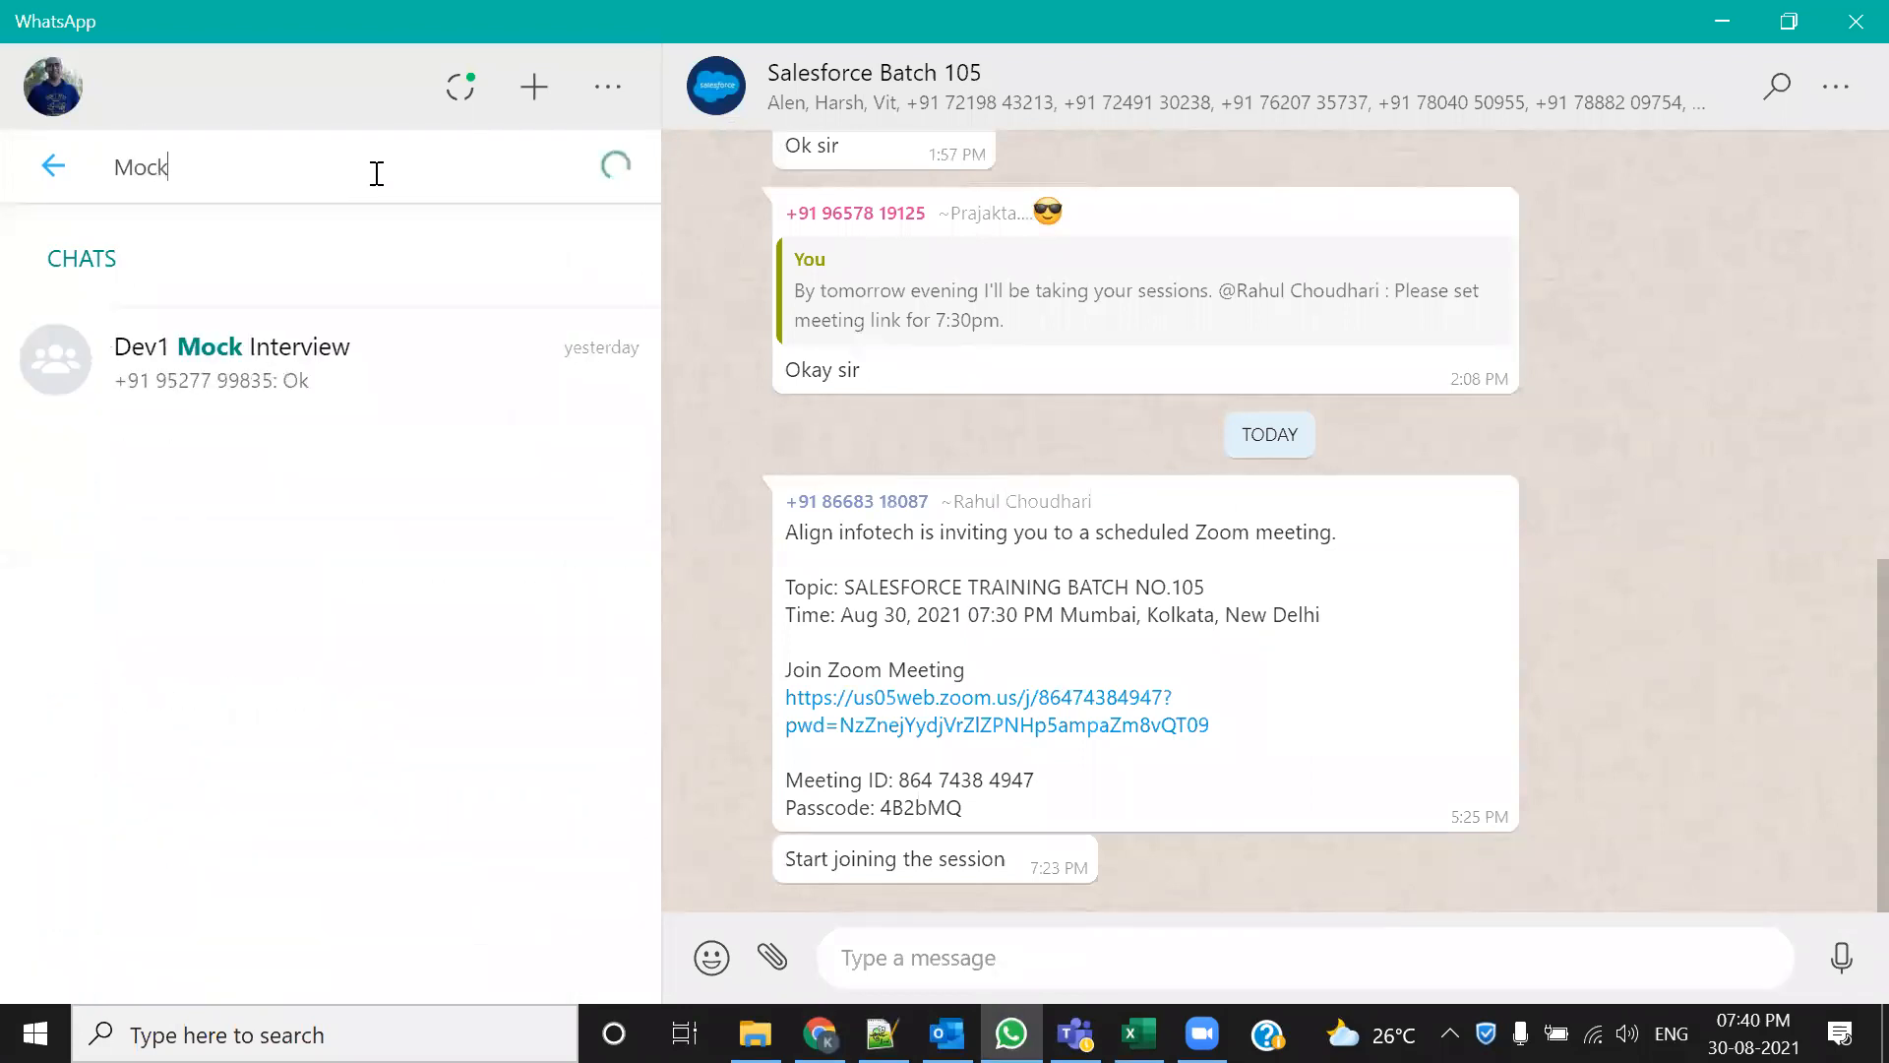
pyautogui.press('Escape')
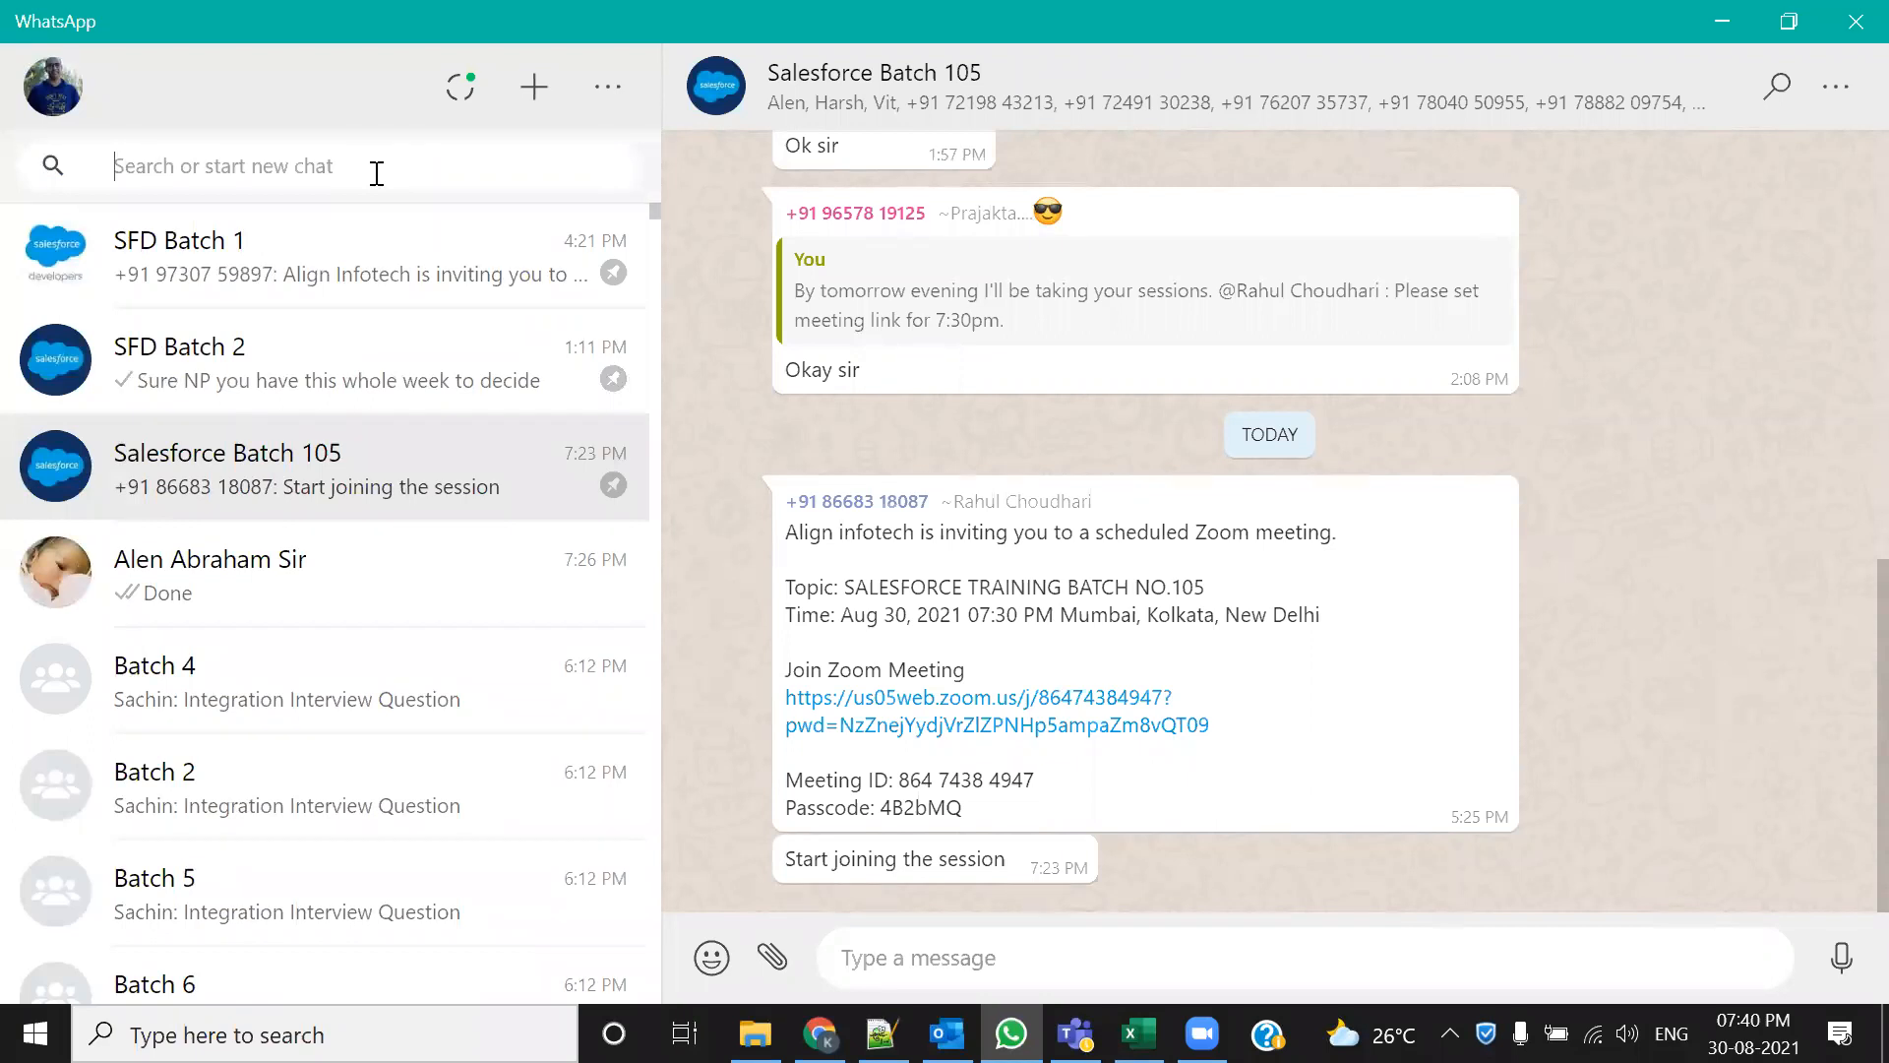
pyautogui.click(377, 167)
pyautogui.write('d')
pyautogui.press('BackSpace')
pyautogui.write('Inter')
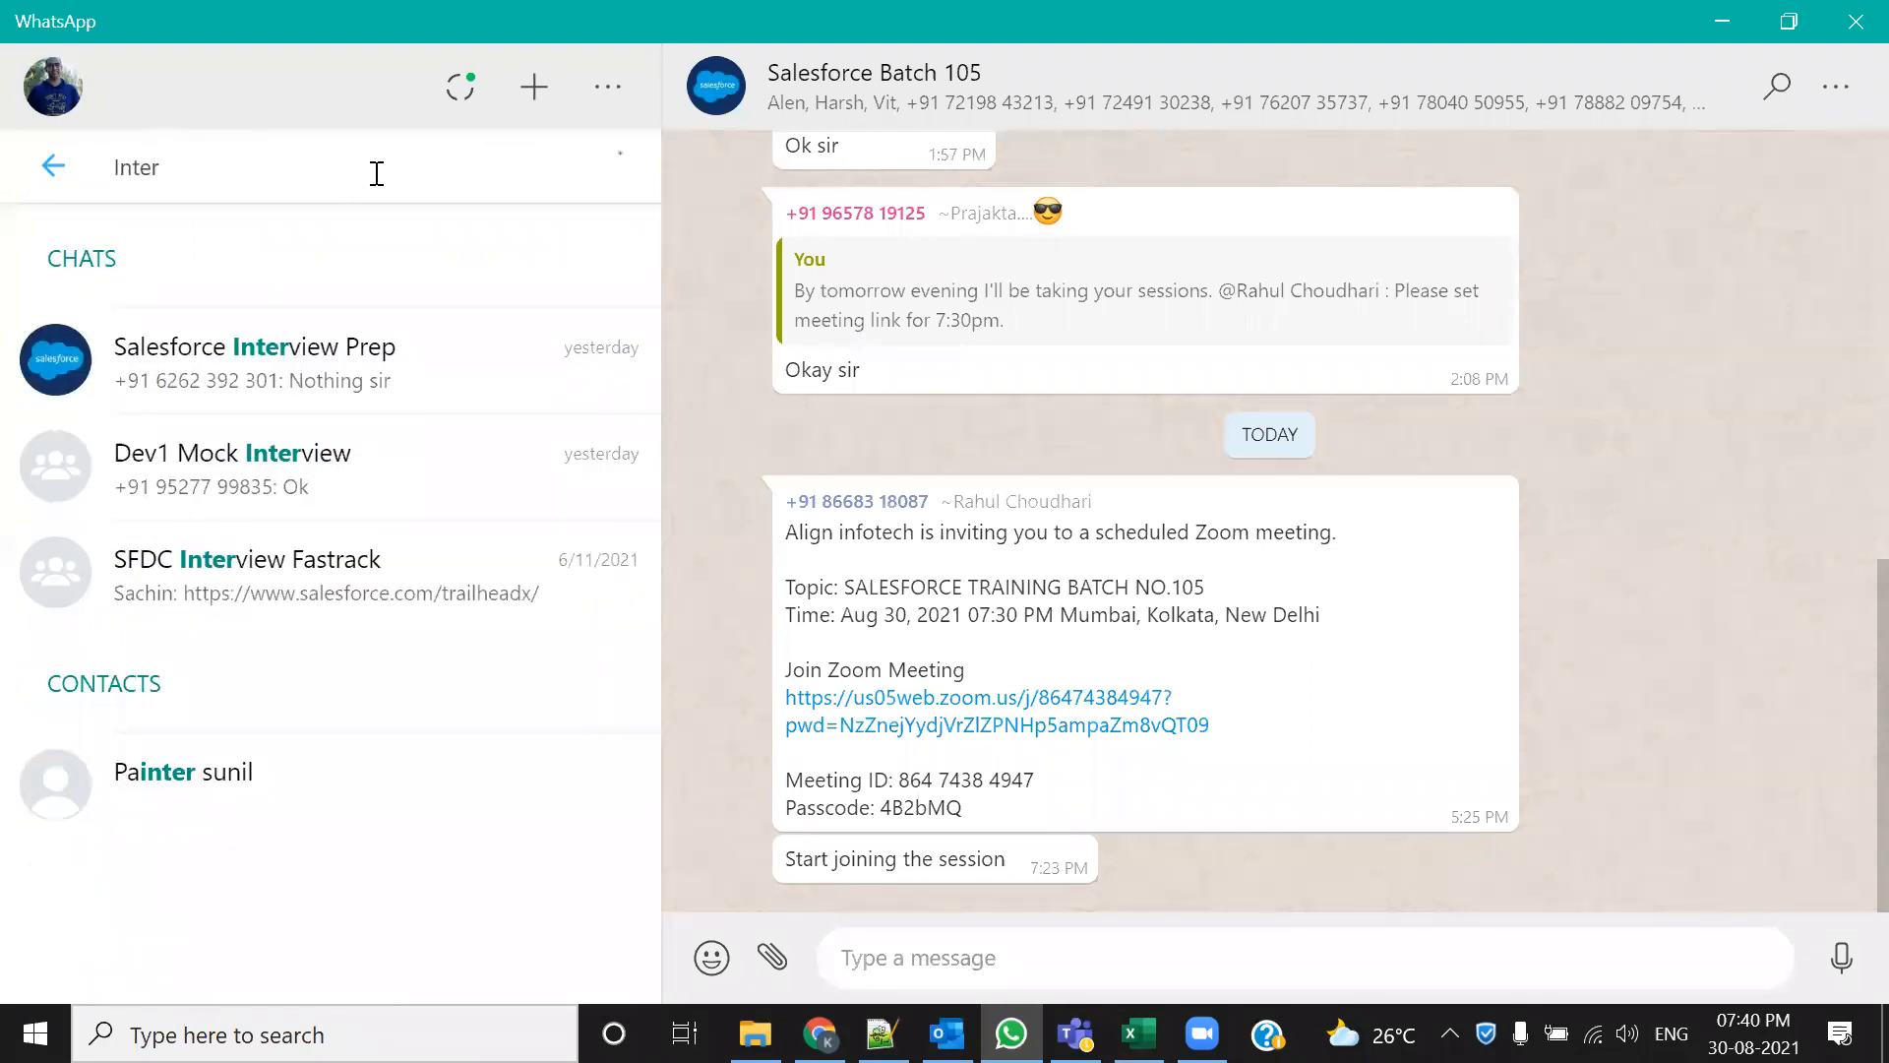
pyautogui.click(281, 402)
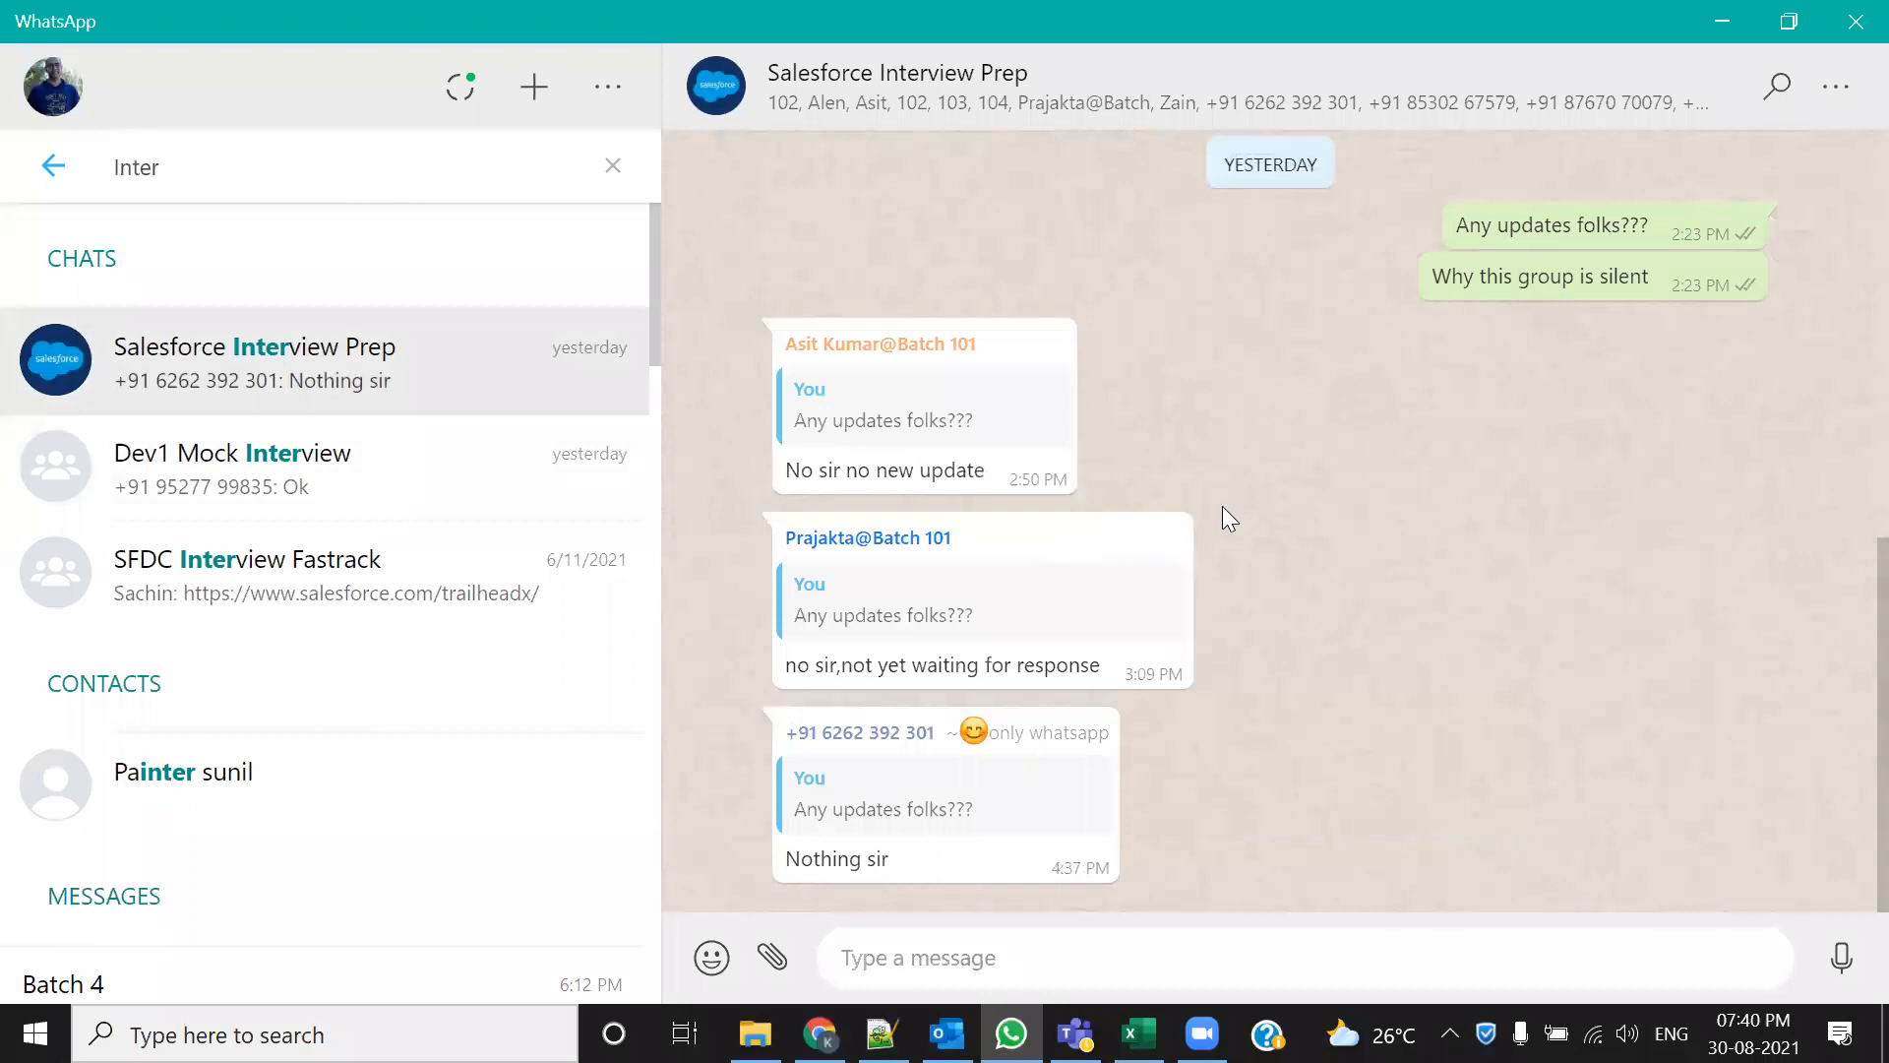
# Scroll up to Thursday's posted questions such as What is Tab and Types of Tab
pyautogui.scroll(5, 1222, 506)
pyautogui.scroll(1, 1377, 590)
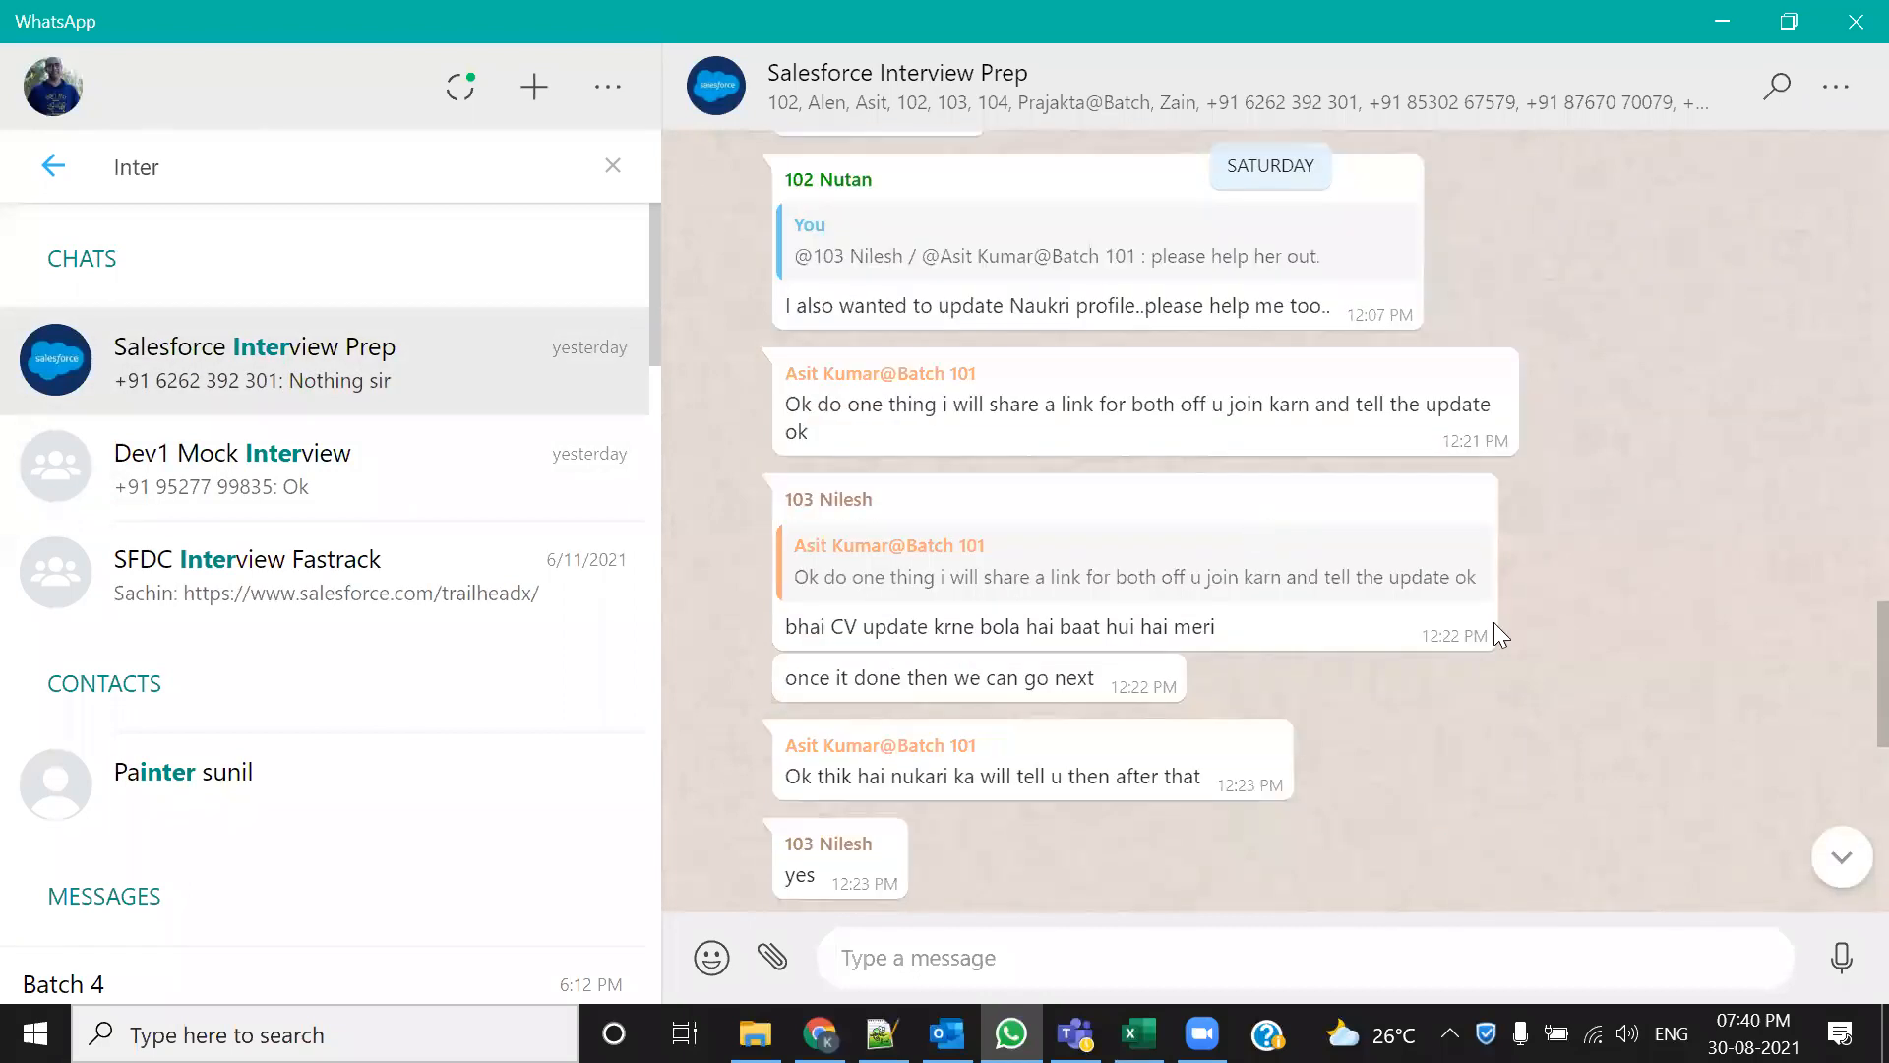
pyautogui.scroll(5, 1574, 610)
pyautogui.scroll(5, 1427, 602)
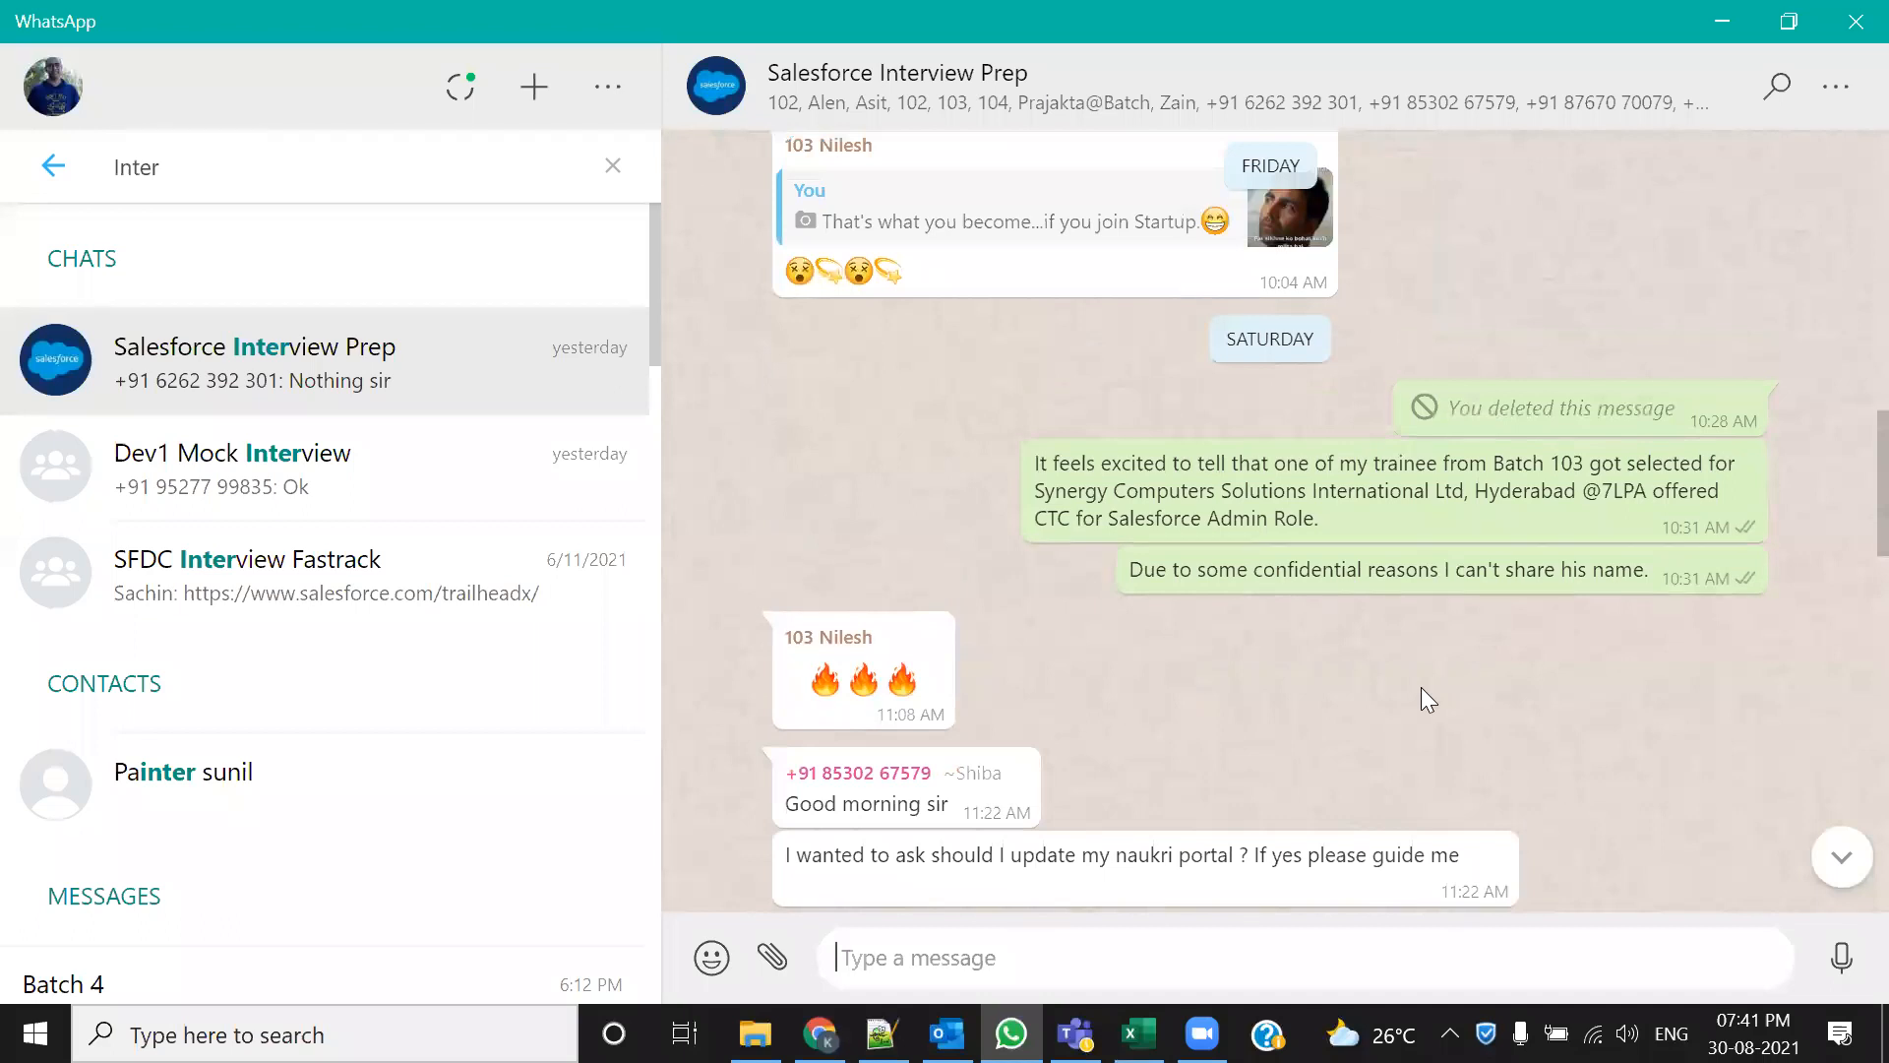
pyautogui.scroll(10, 1407, 747)
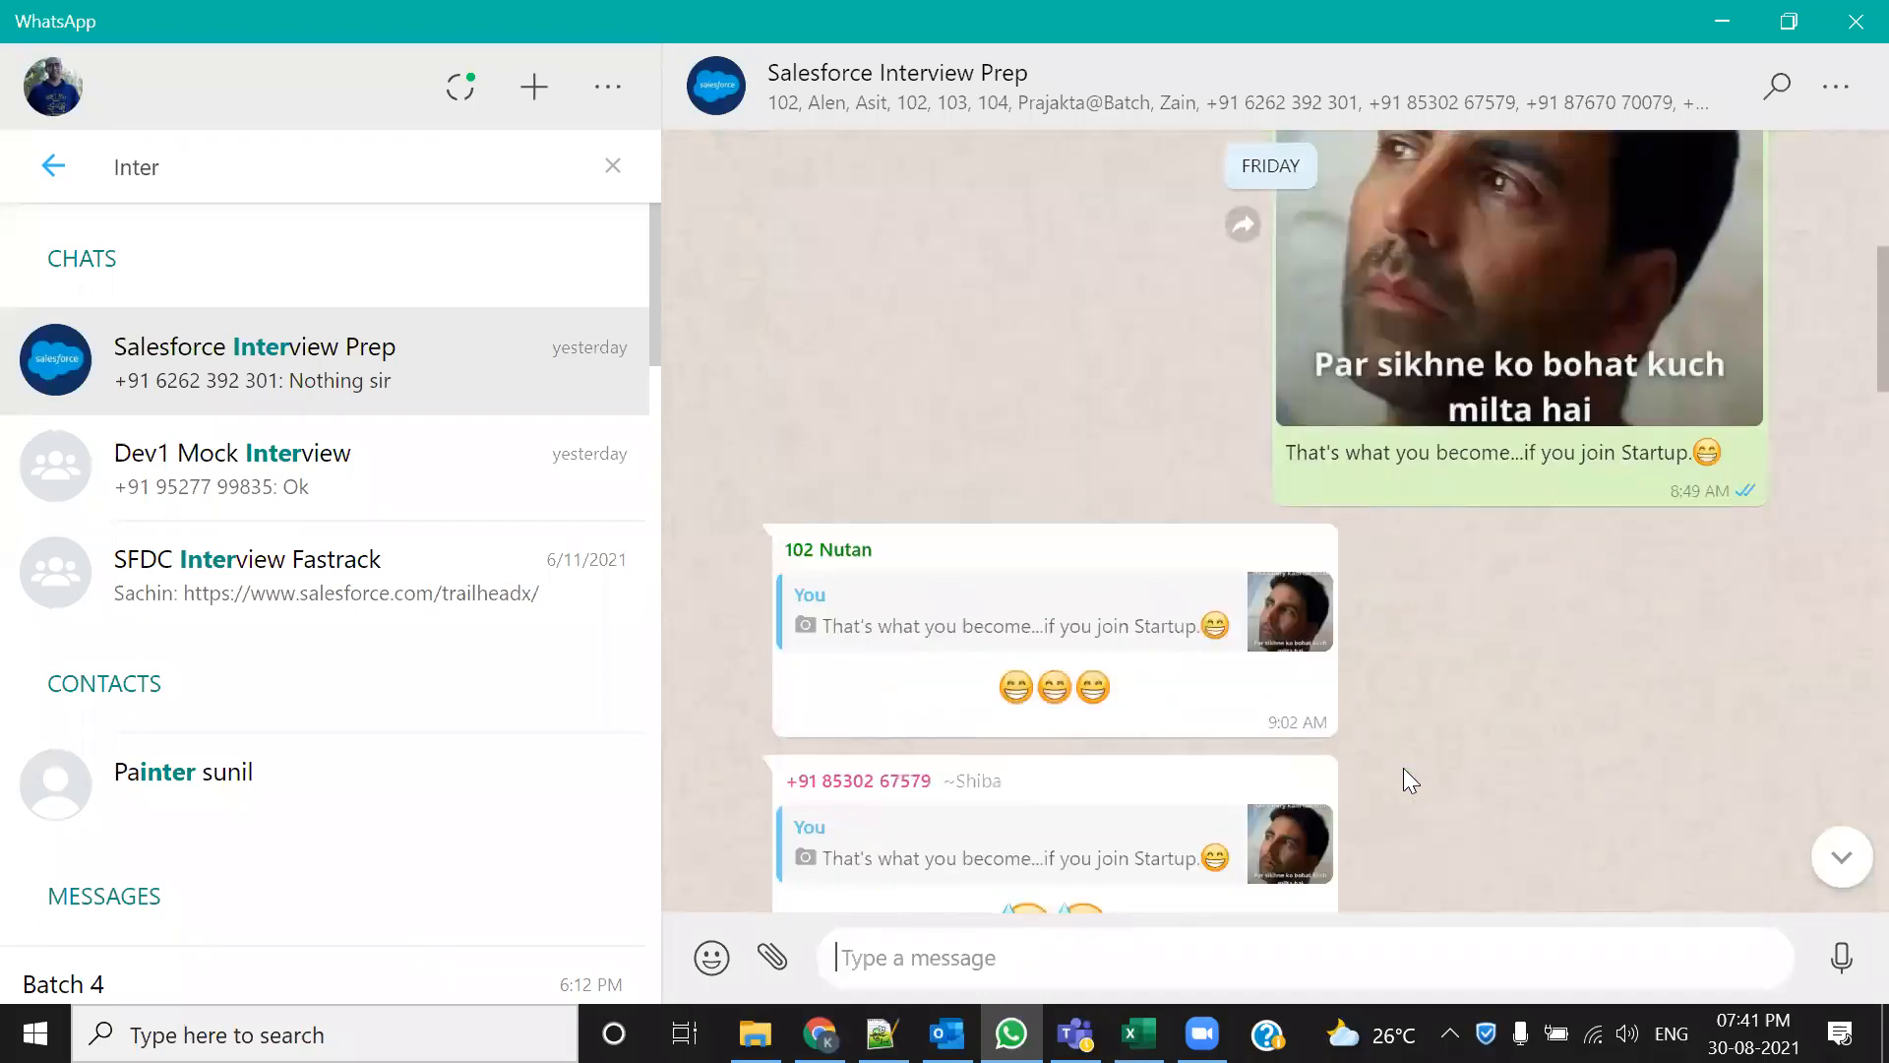
pyautogui.scroll(10, 1403, 770)
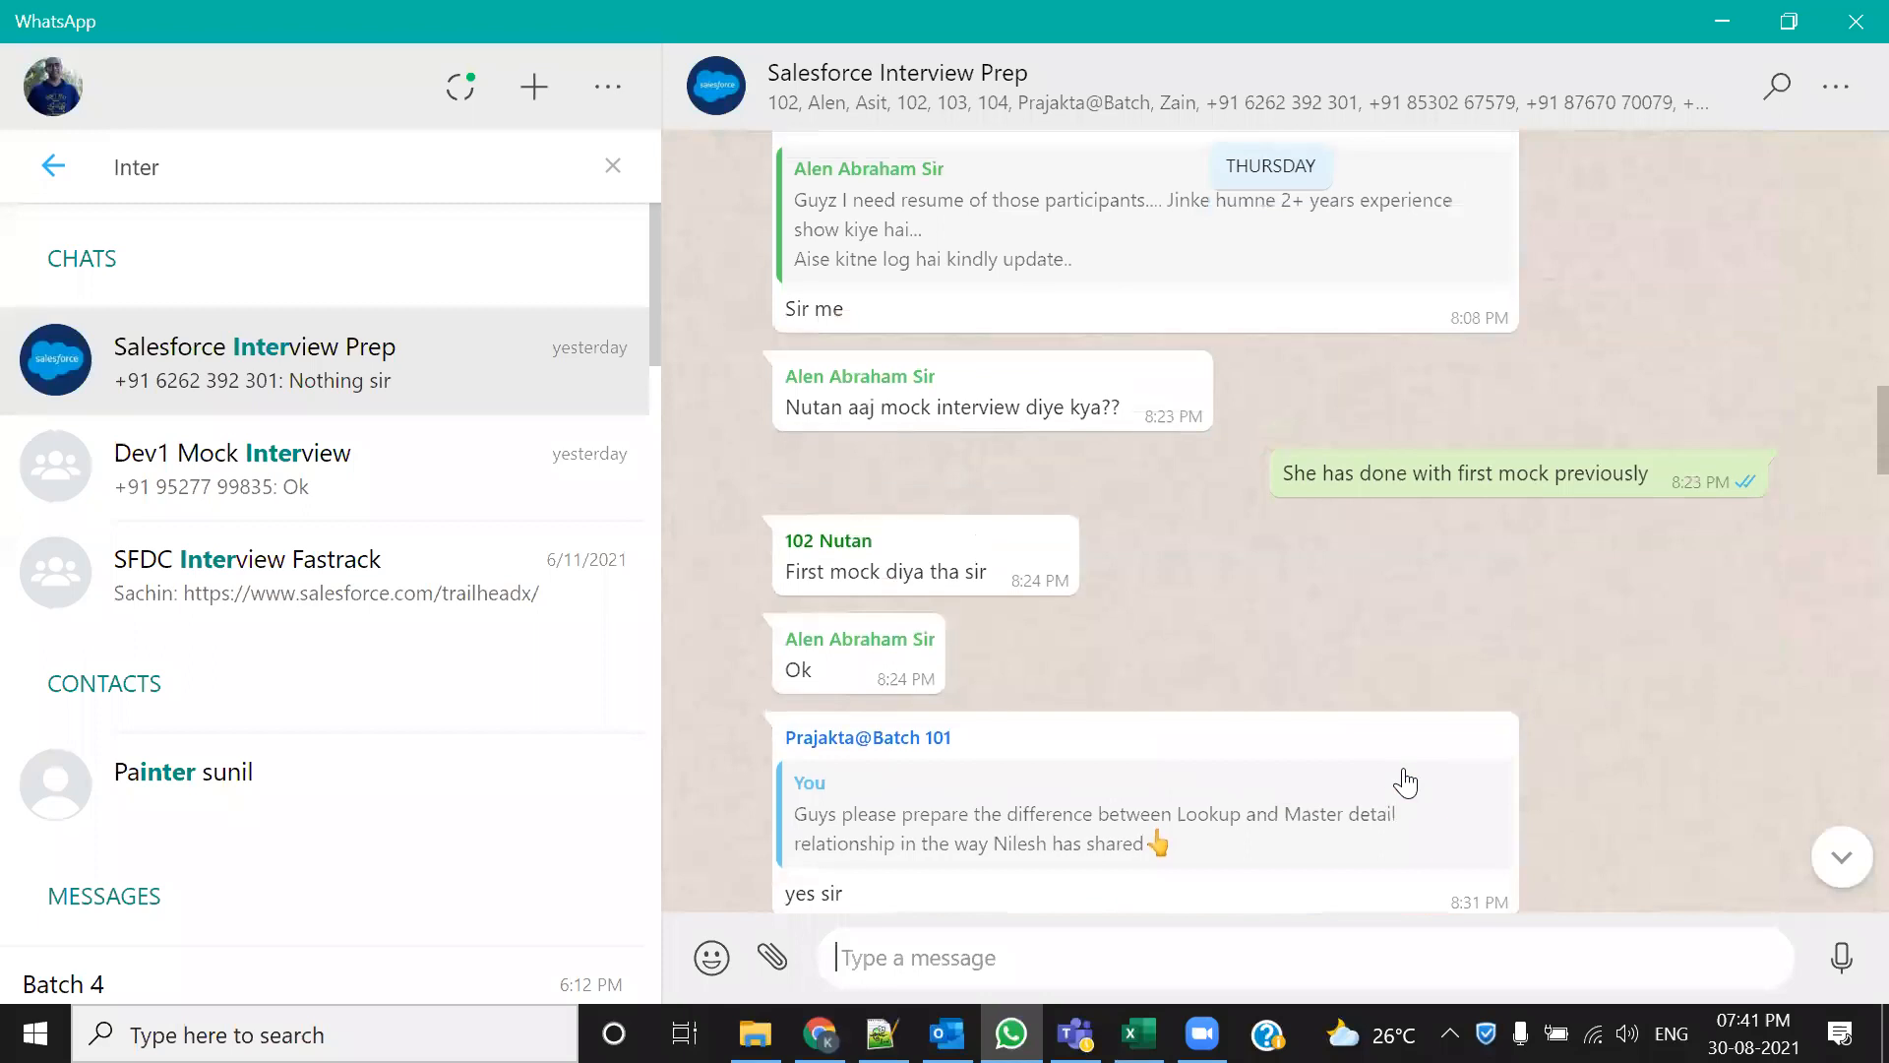
pyautogui.scroll(10, 1405, 777)
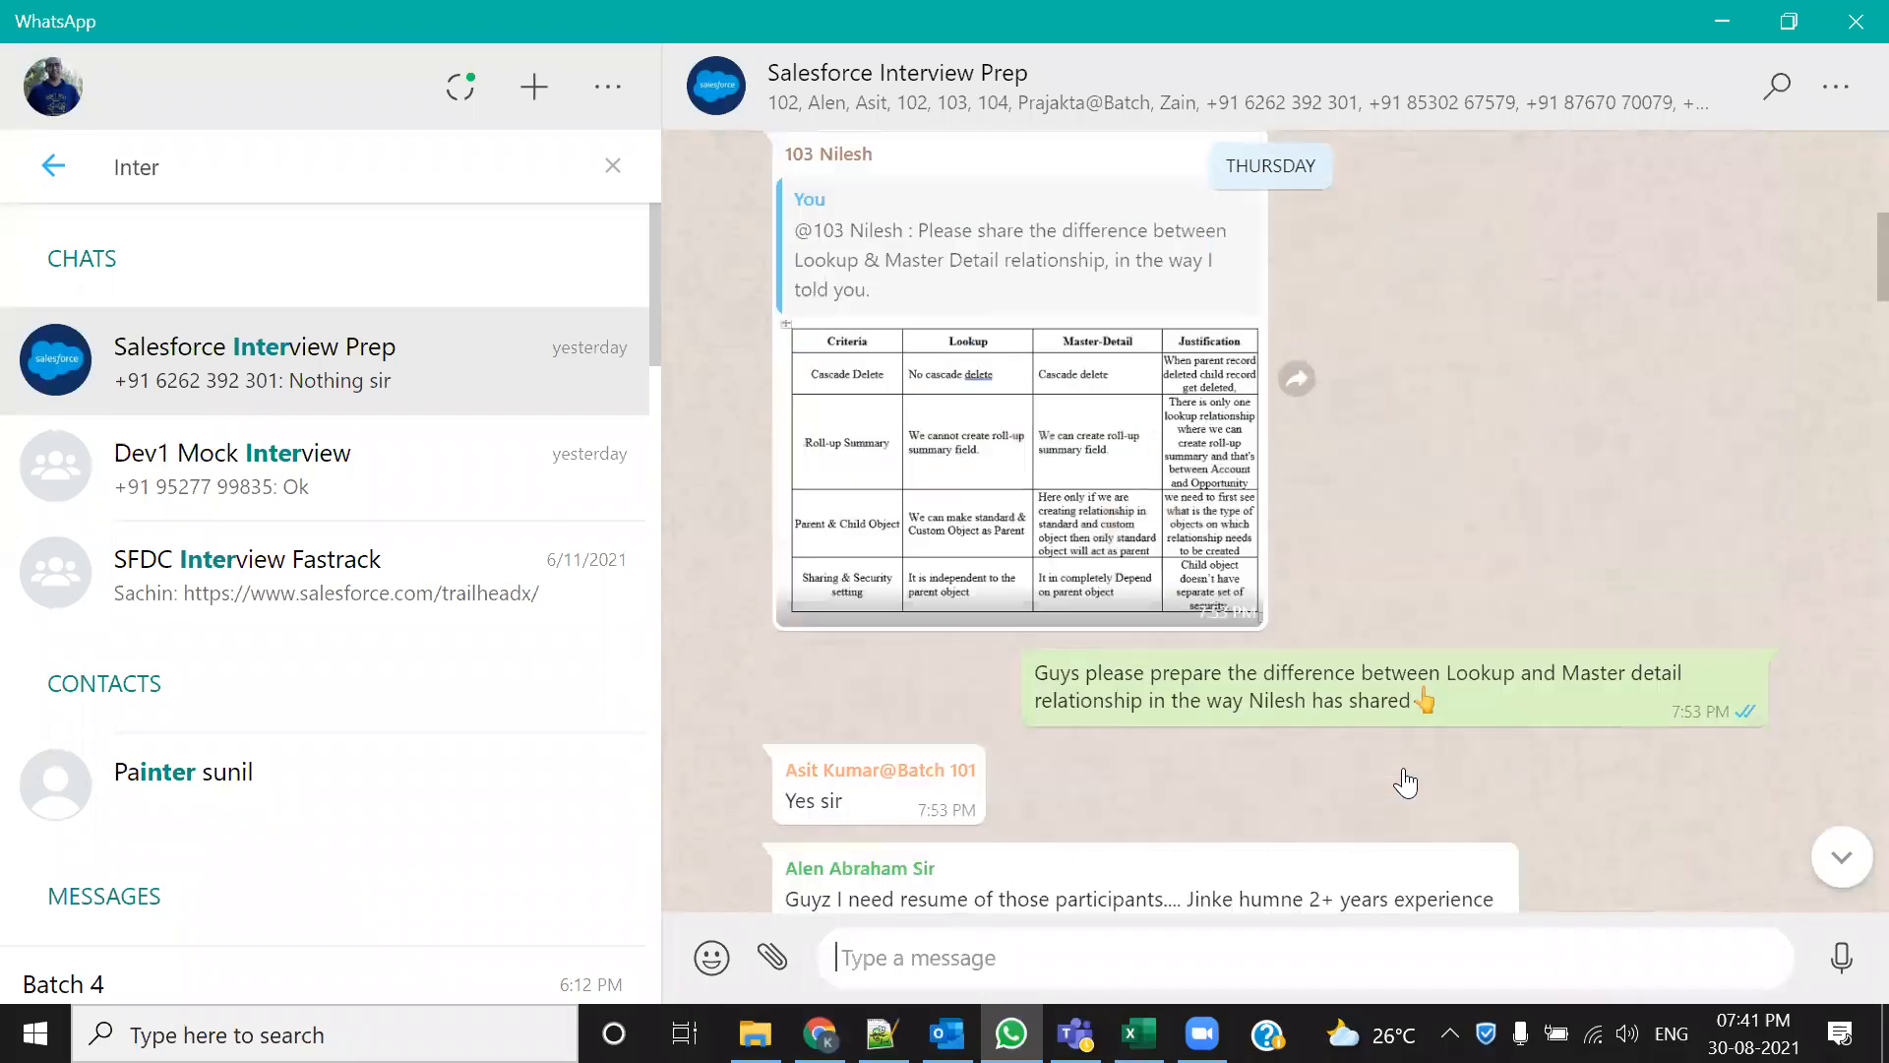
pyautogui.scroll(5, 1342, 734)
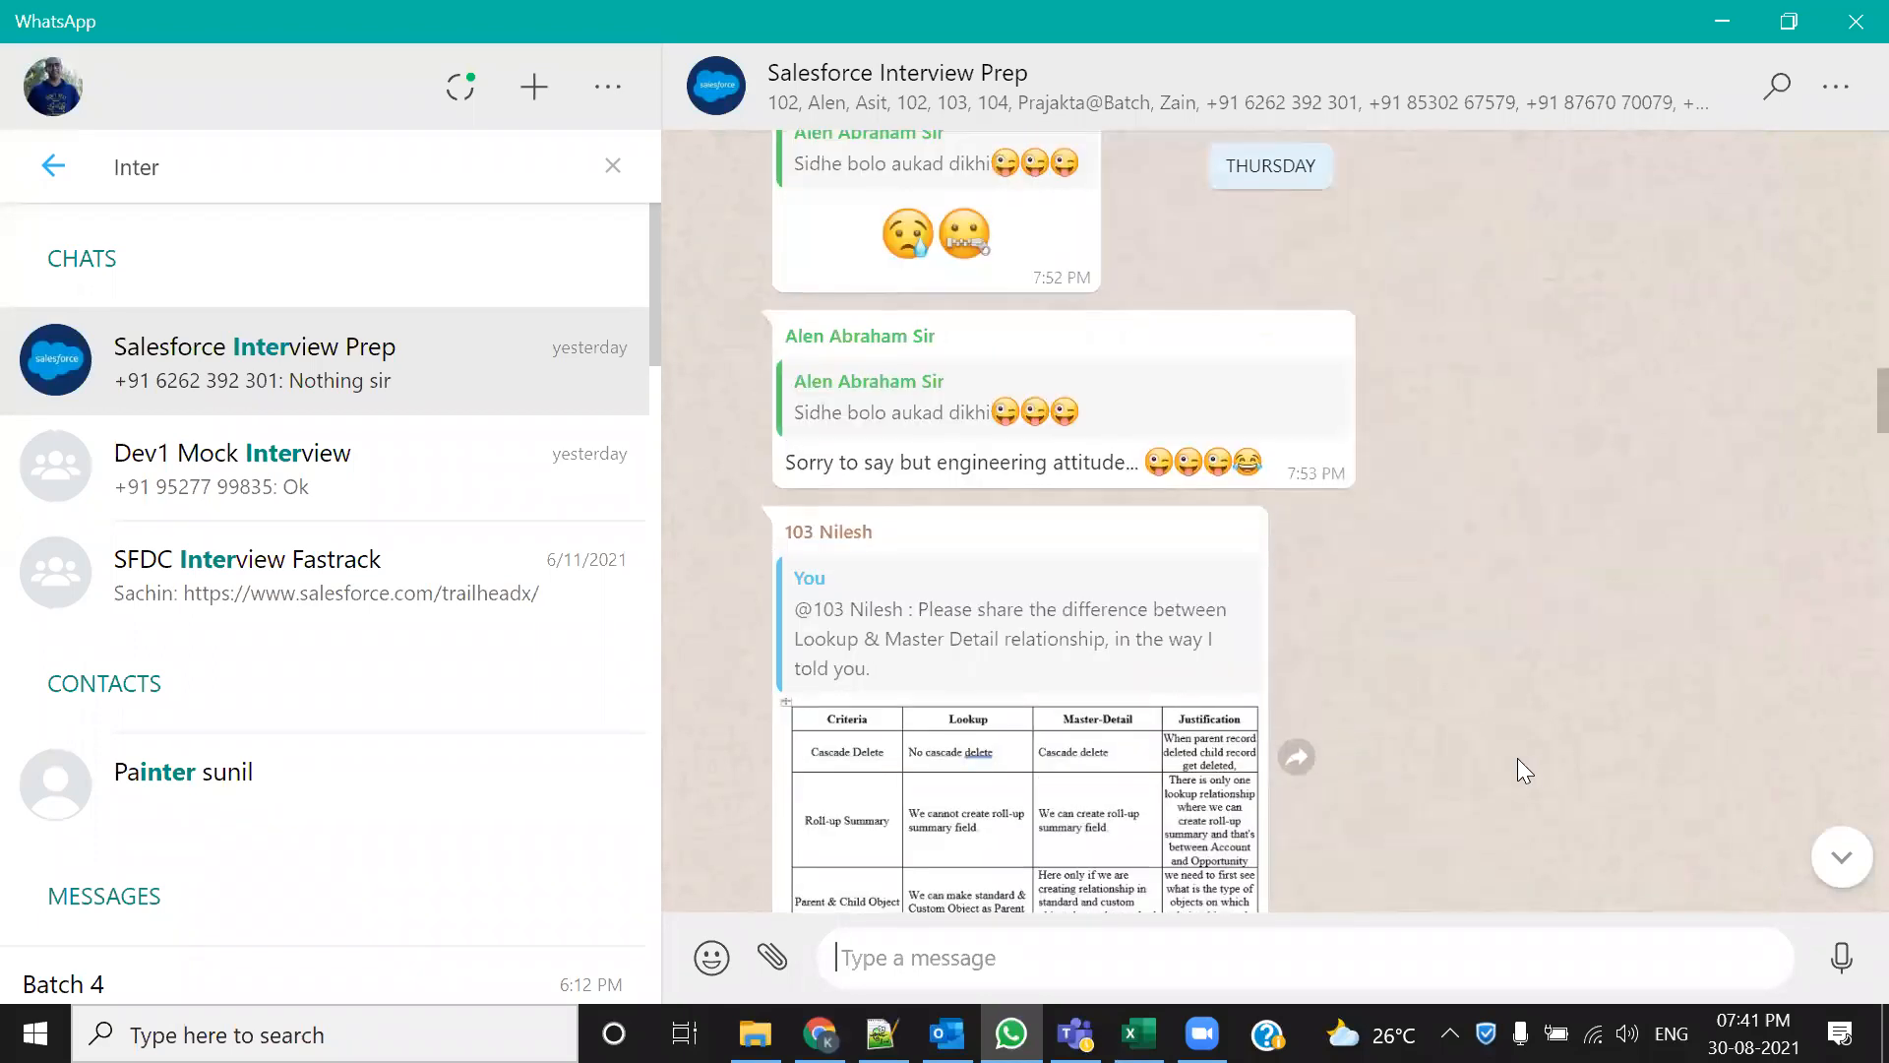
pyautogui.scroll(3, 1488, 742)
pyautogui.scroll(-5, 1488, 742)
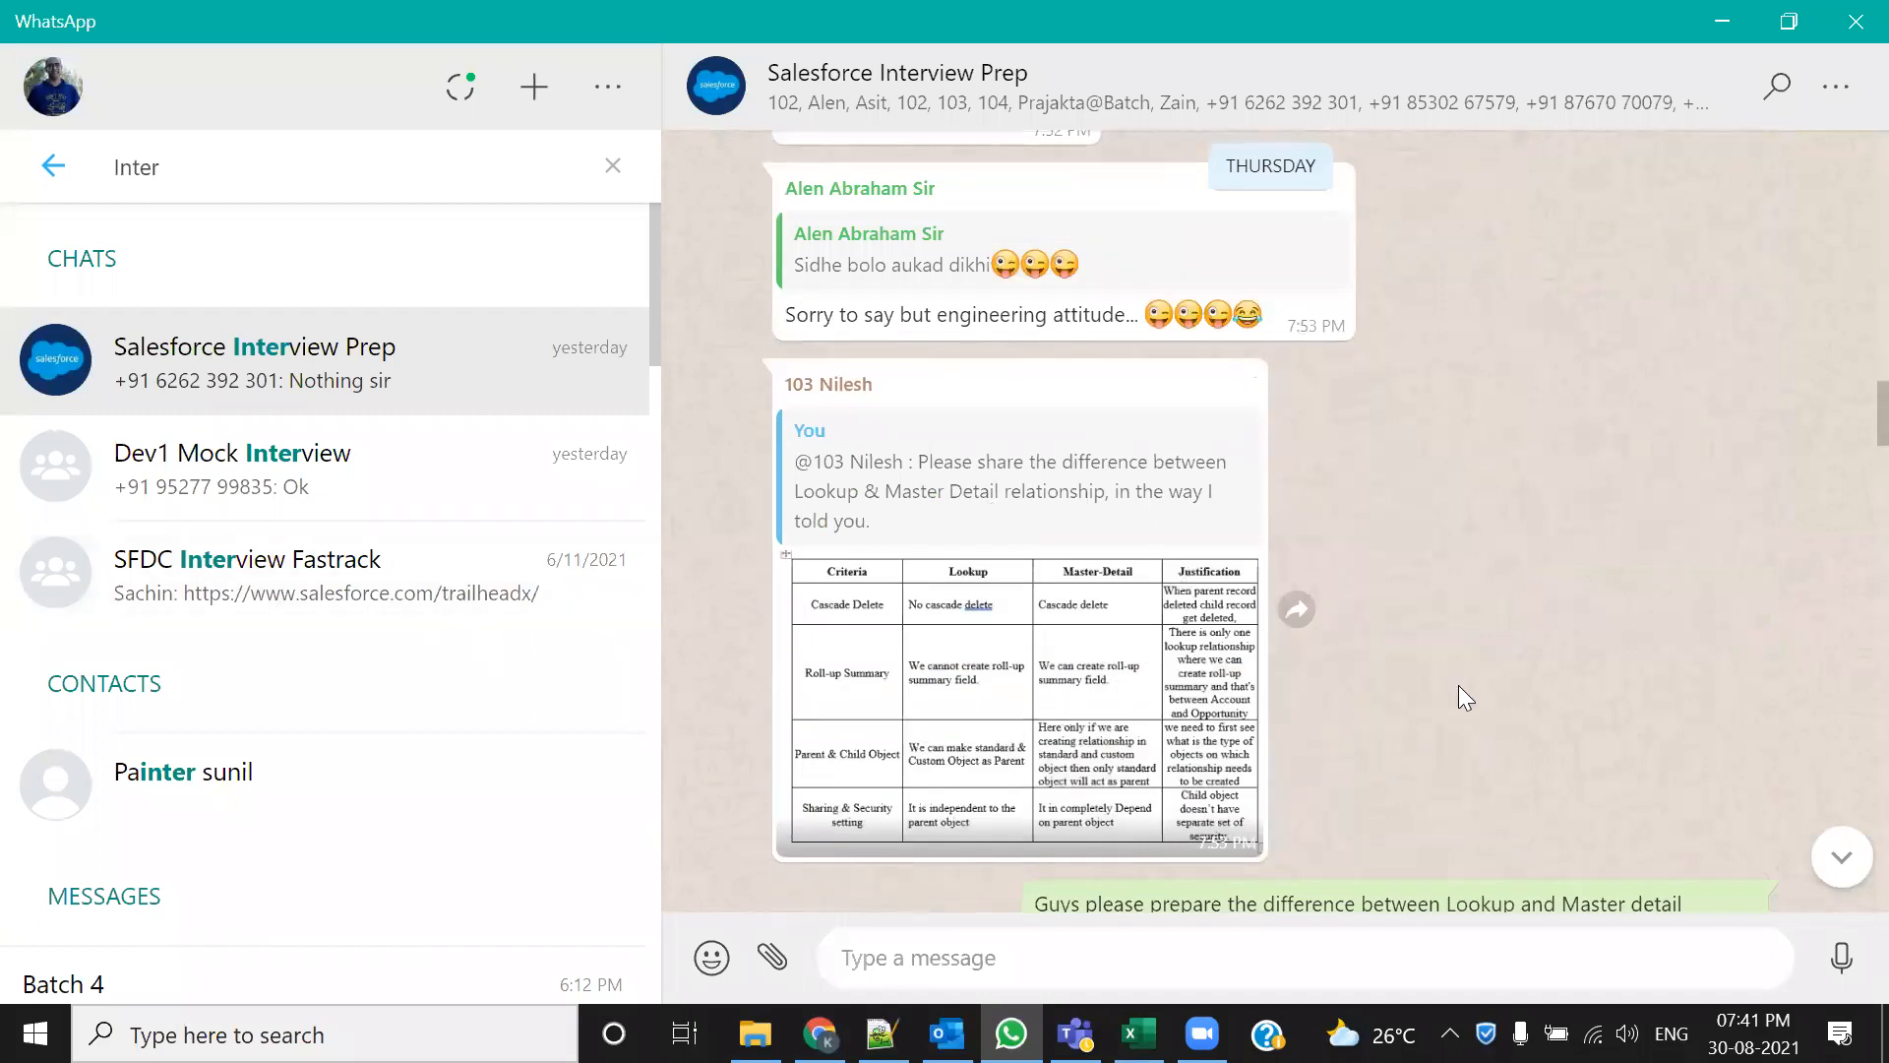
pyautogui.scroll(5, 1461, 688)
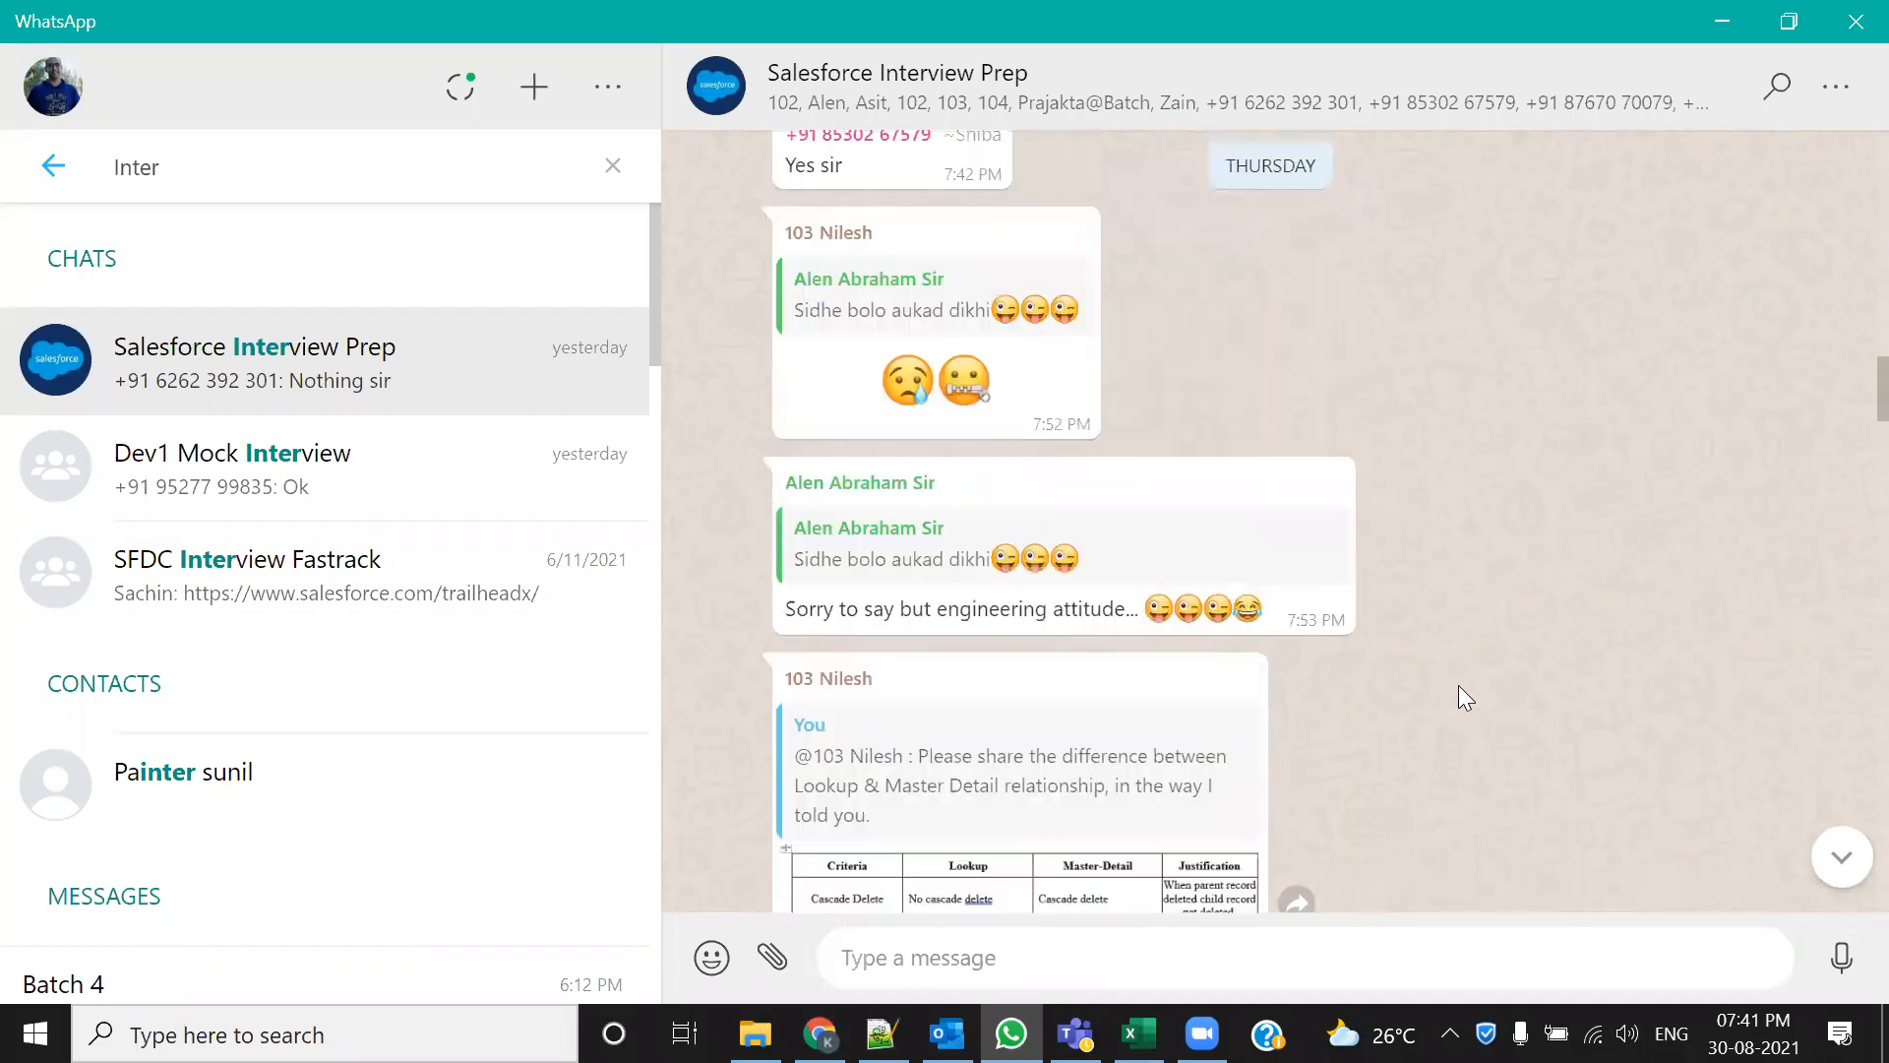
pyautogui.scroll(-7, 1461, 689)
pyautogui.scroll(-5, 1458, 685)
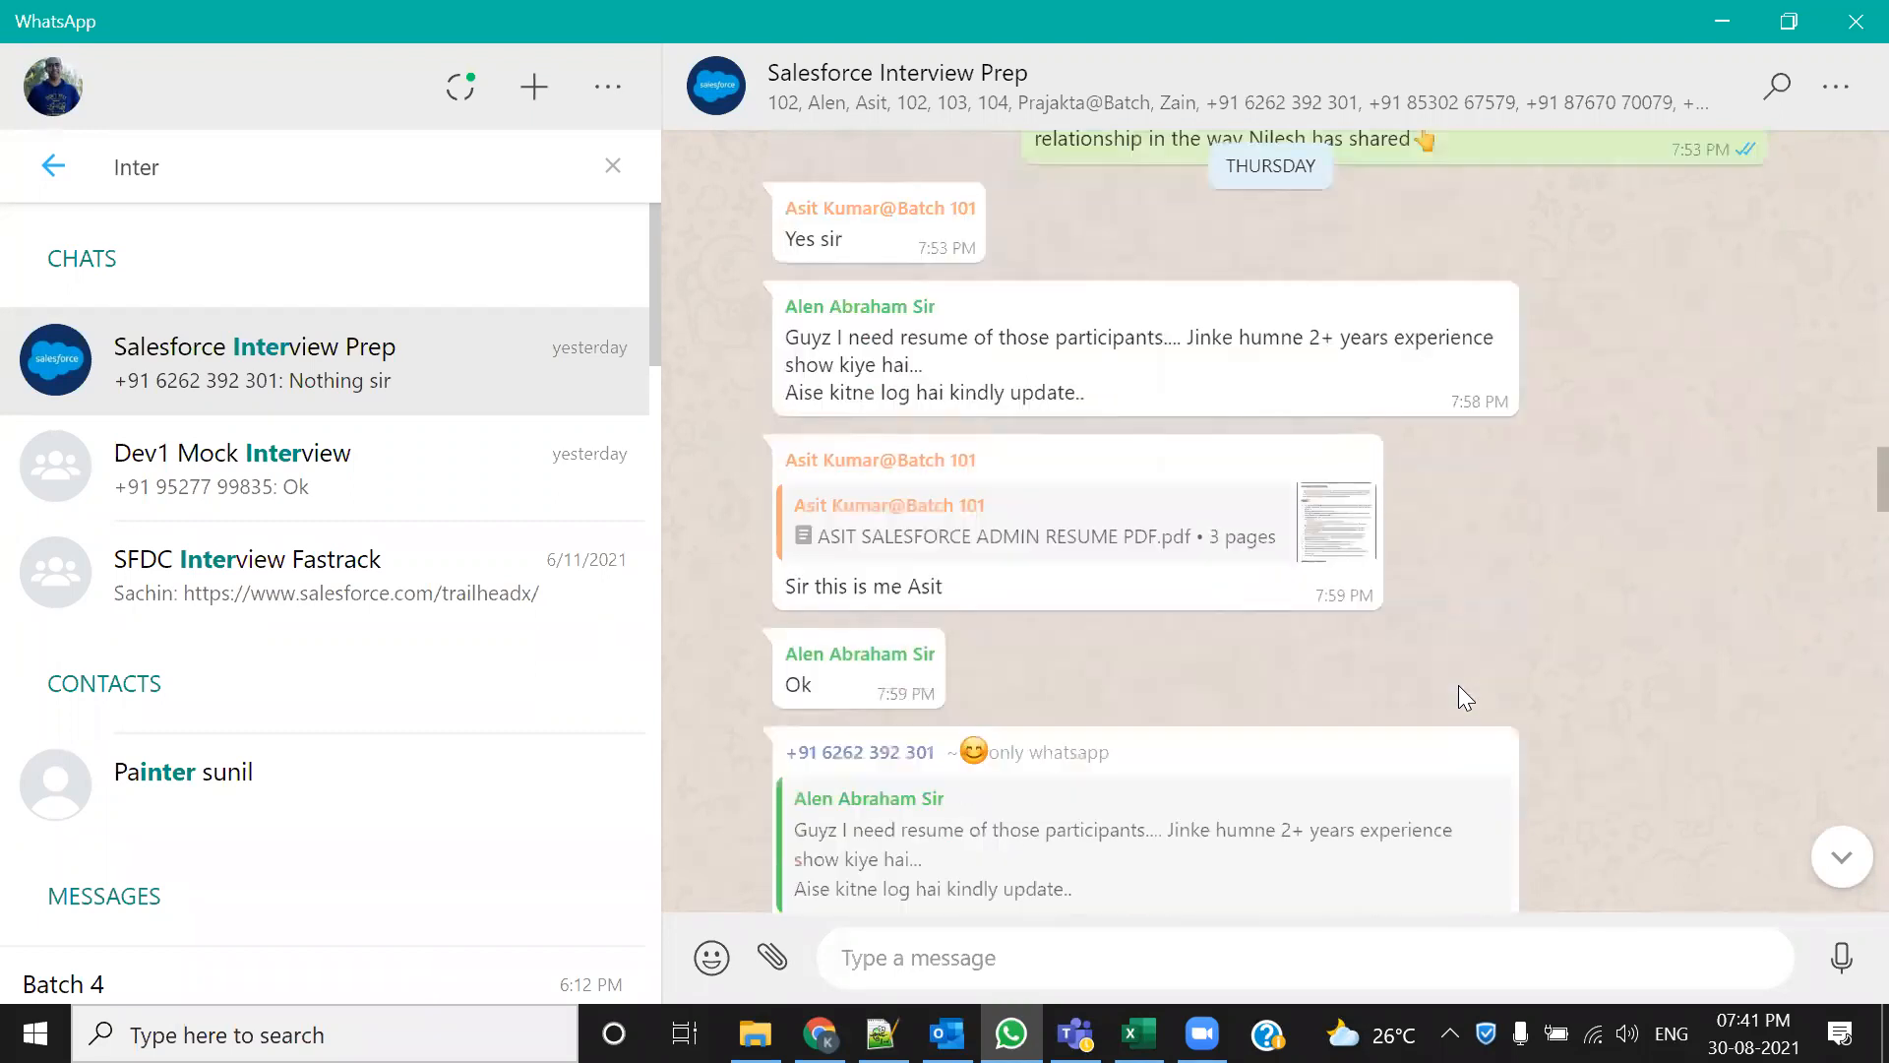
pyautogui.scroll(8, 1459, 685)
pyautogui.scroll(6, 1458, 685)
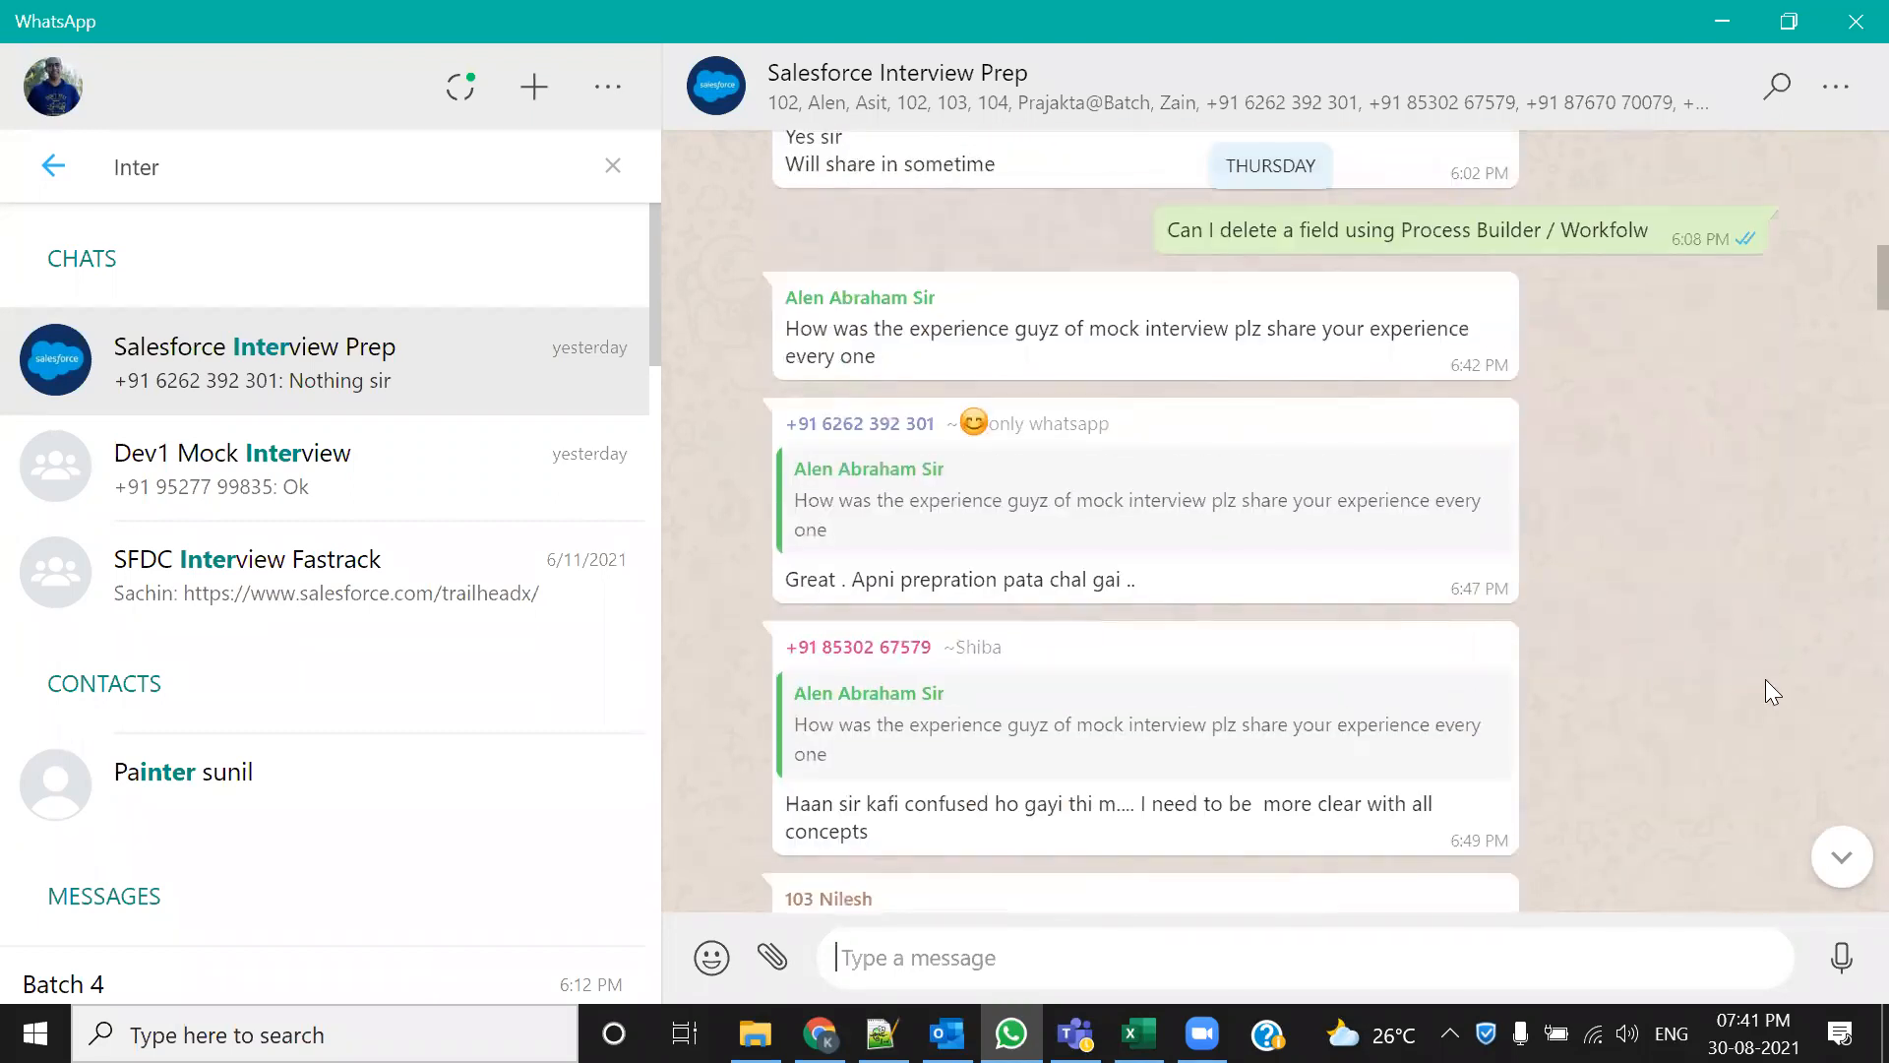
pyautogui.scroll(5, 1667, 594)
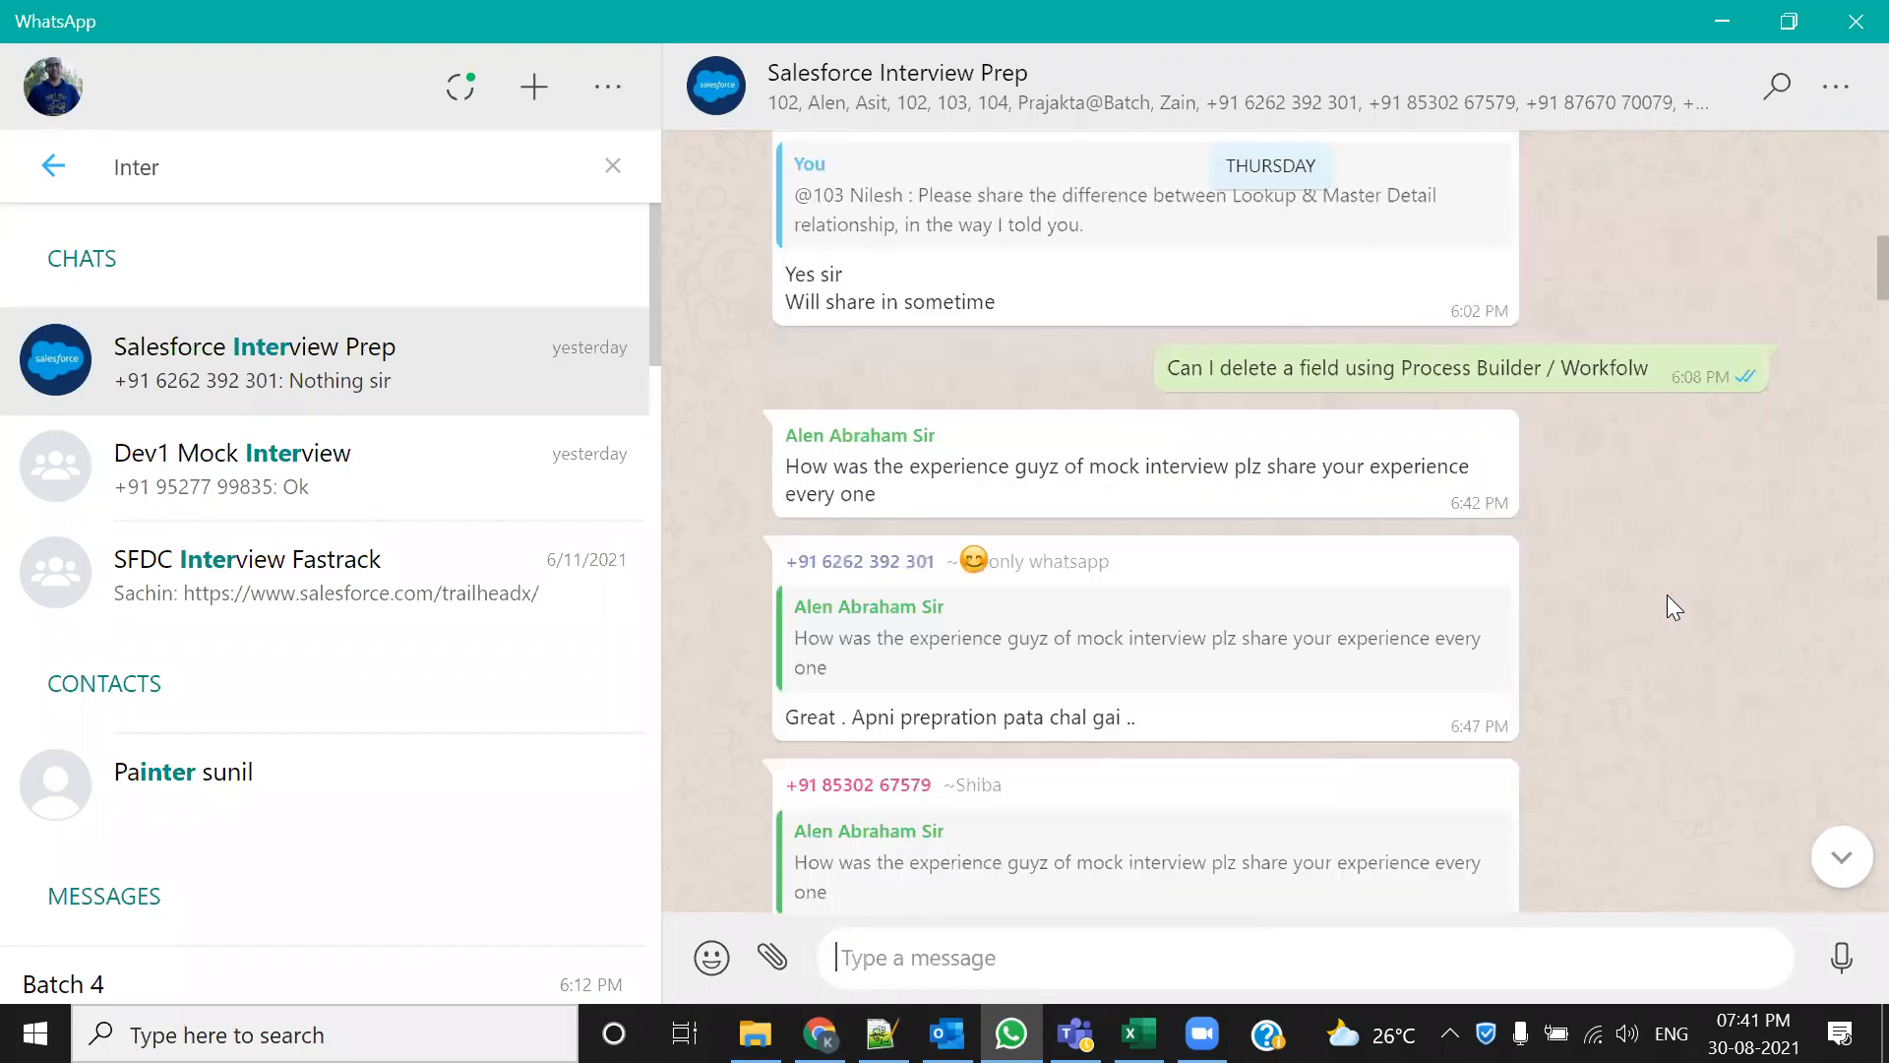
pyautogui.scroll(2, 1674, 606)
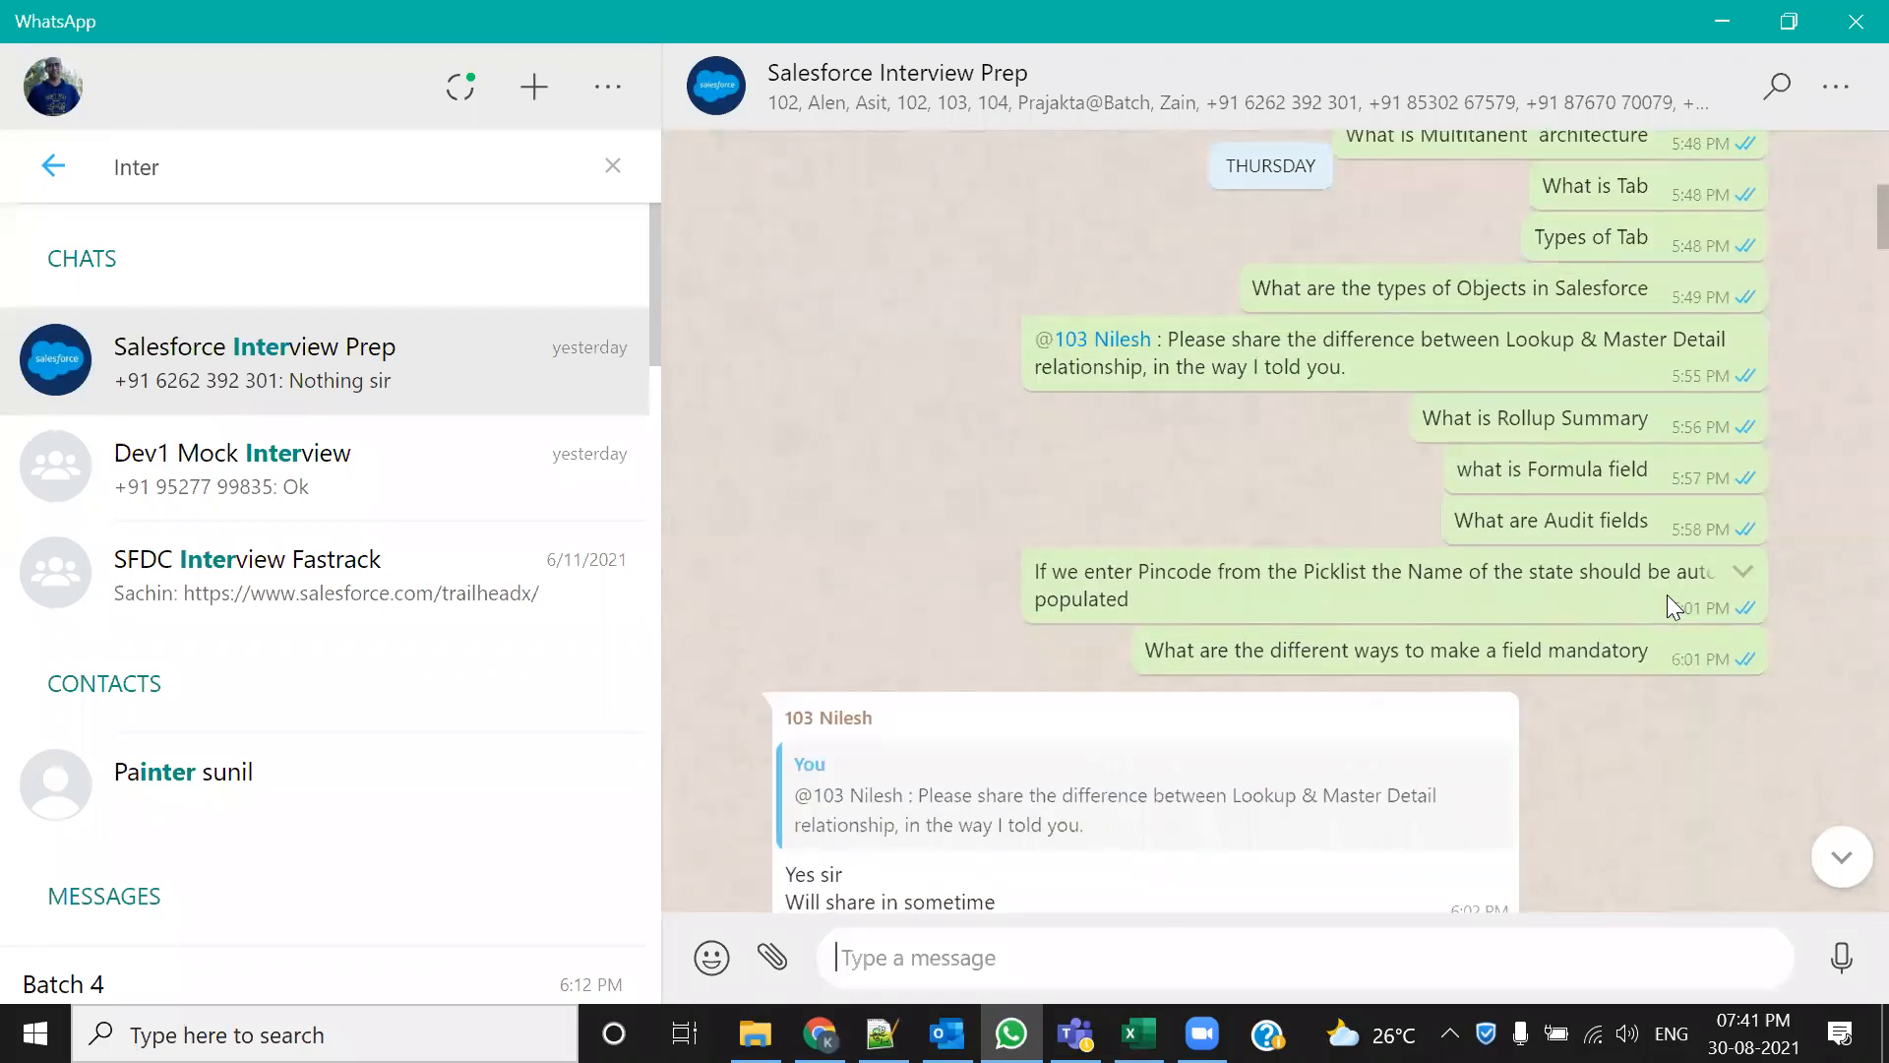
pyautogui.scroll(3, 1666, 594)
# Highlight Thursday's questions: Multitenant architecture, What is Tab, Types of Tab, Objects, Lookup vs Master-Detail
pyautogui.moveTo(1678, 445); pyautogui.dragTo(1344, 430)
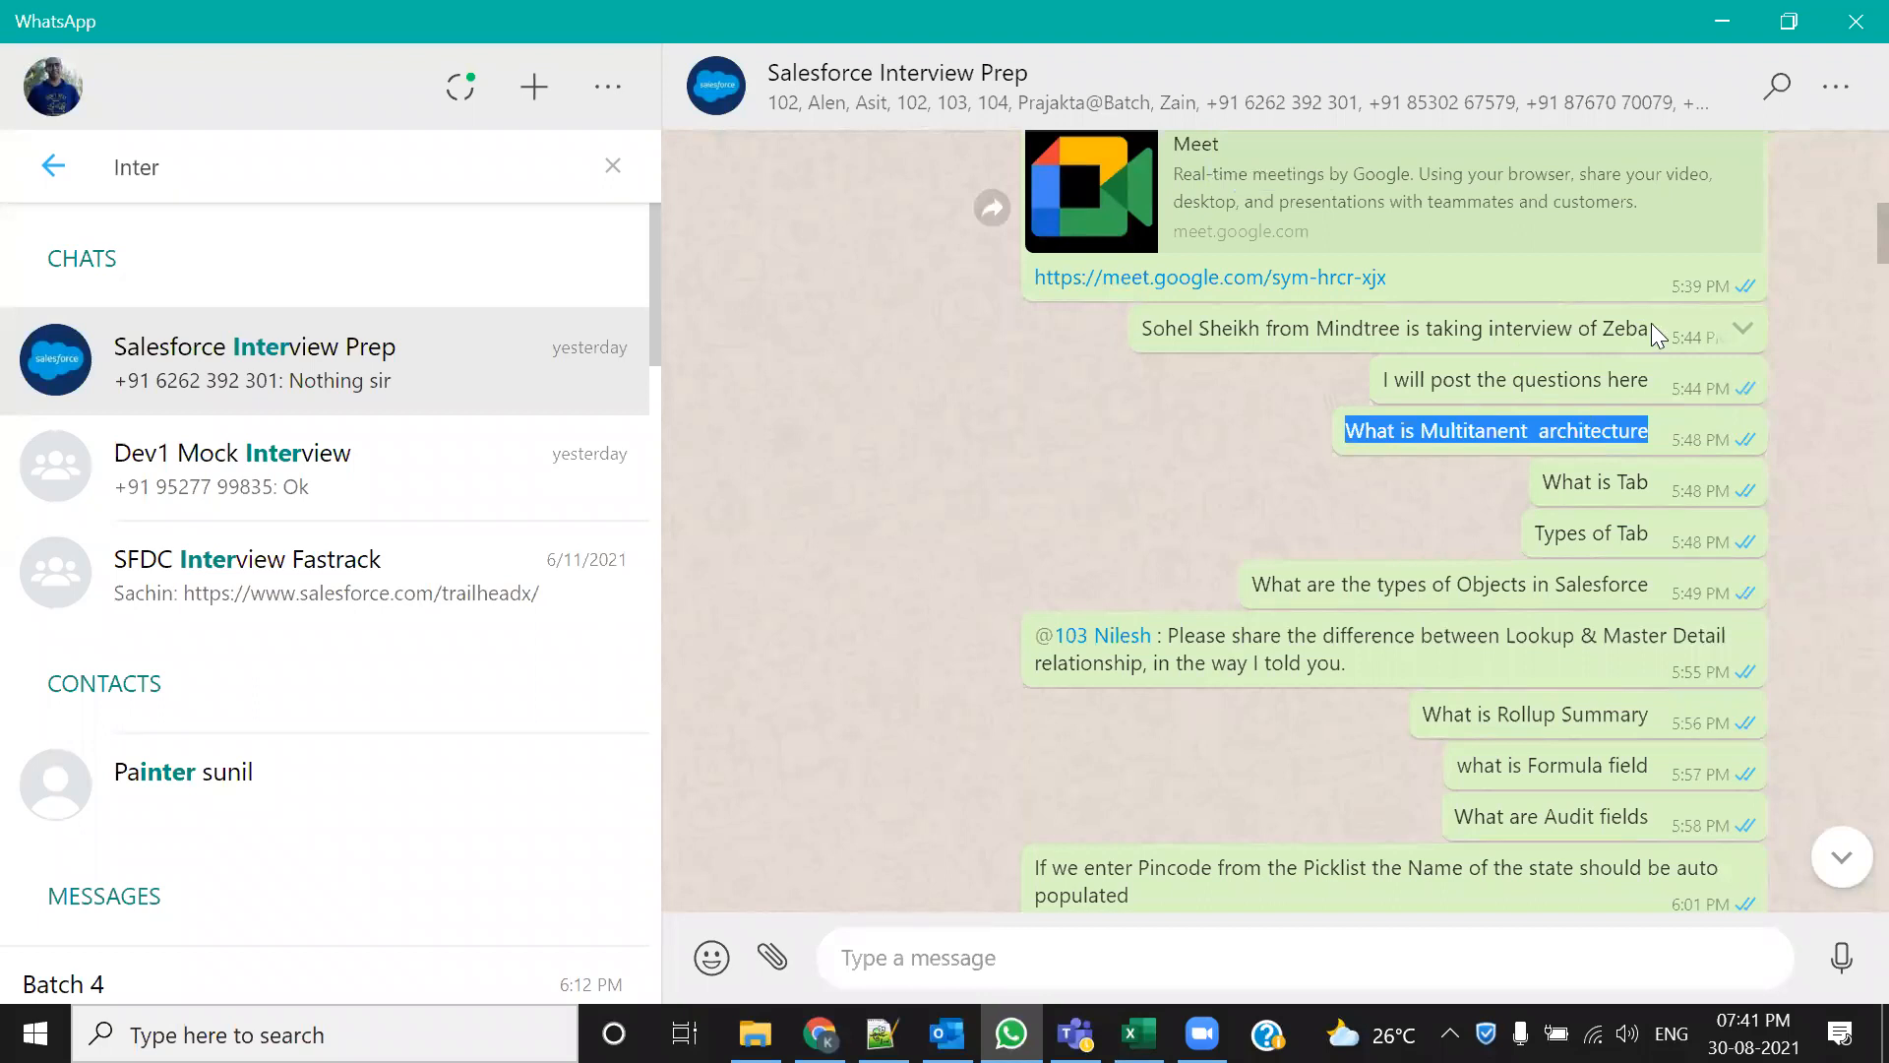
pyautogui.moveTo(1651, 324); pyautogui.dragTo(1572, 329)
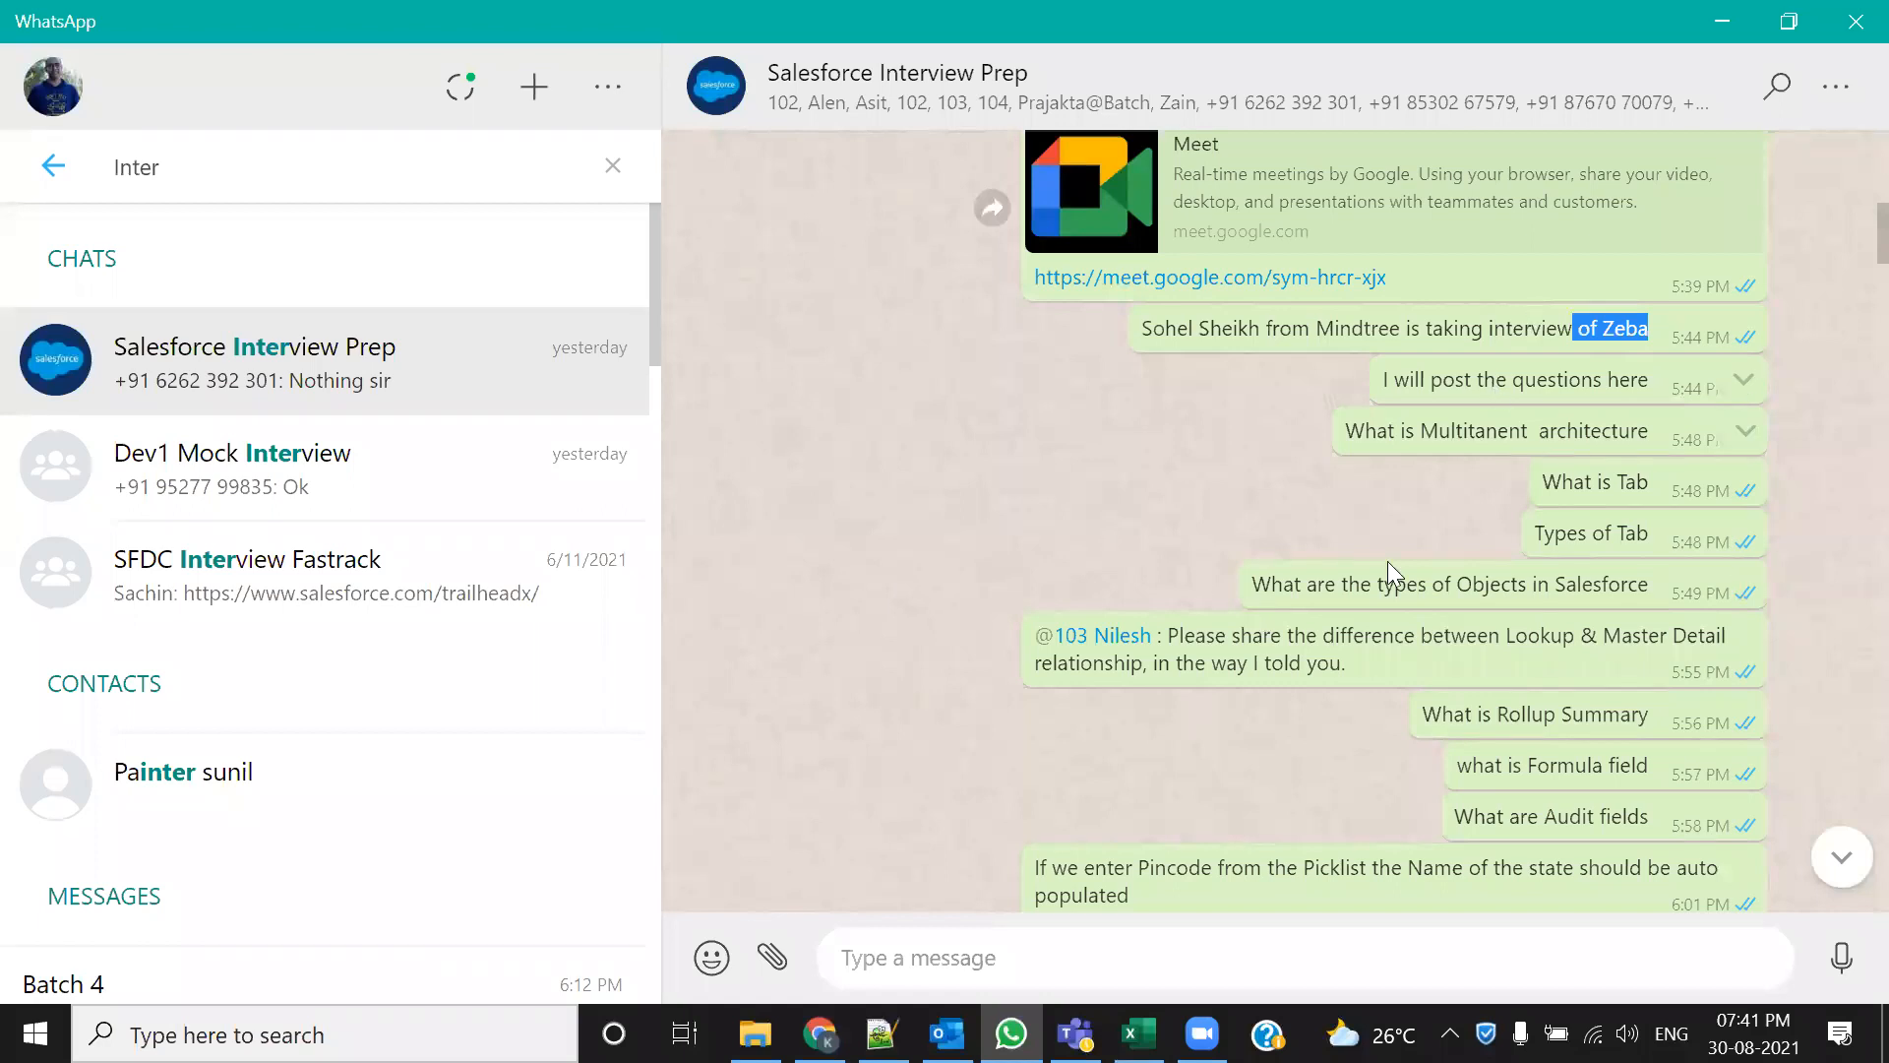
pyautogui.moveTo(1346, 430); pyautogui.dragTo(1660, 433)
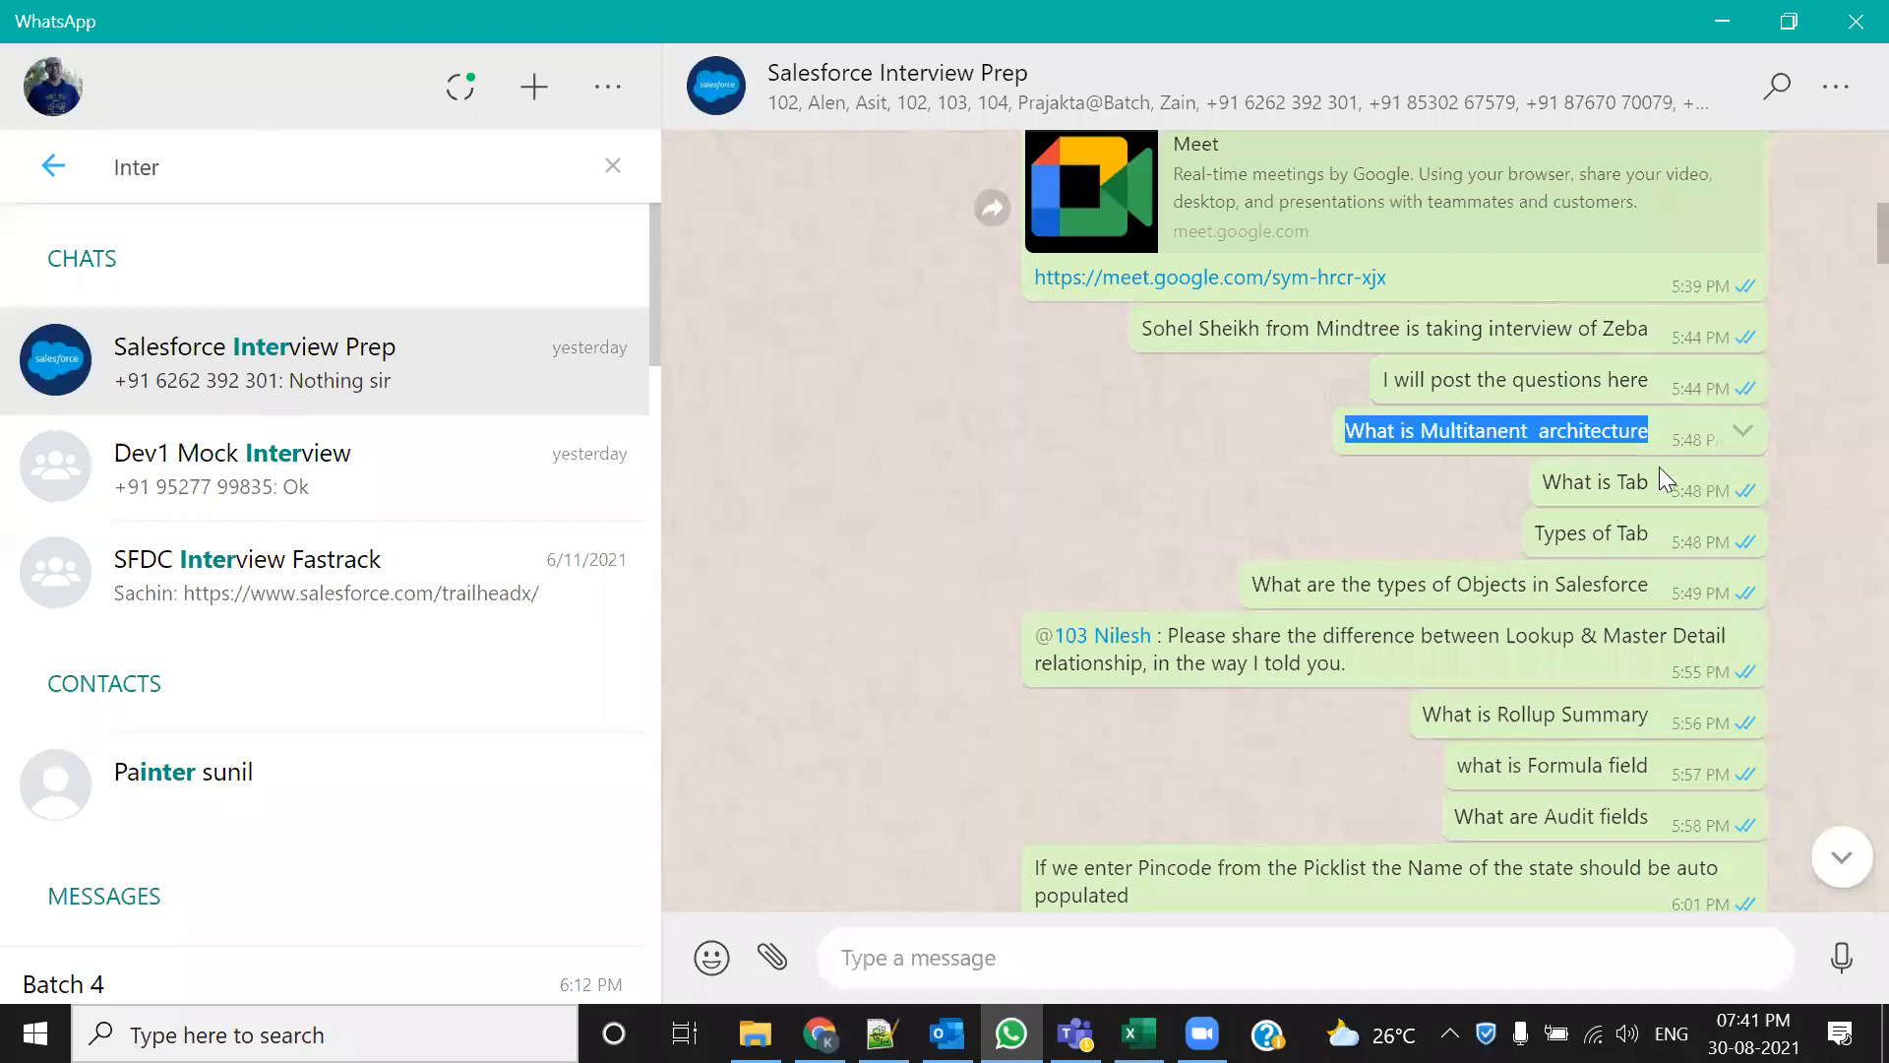
pyautogui.moveTo(1647, 481); pyautogui.dragTo(1547, 477)
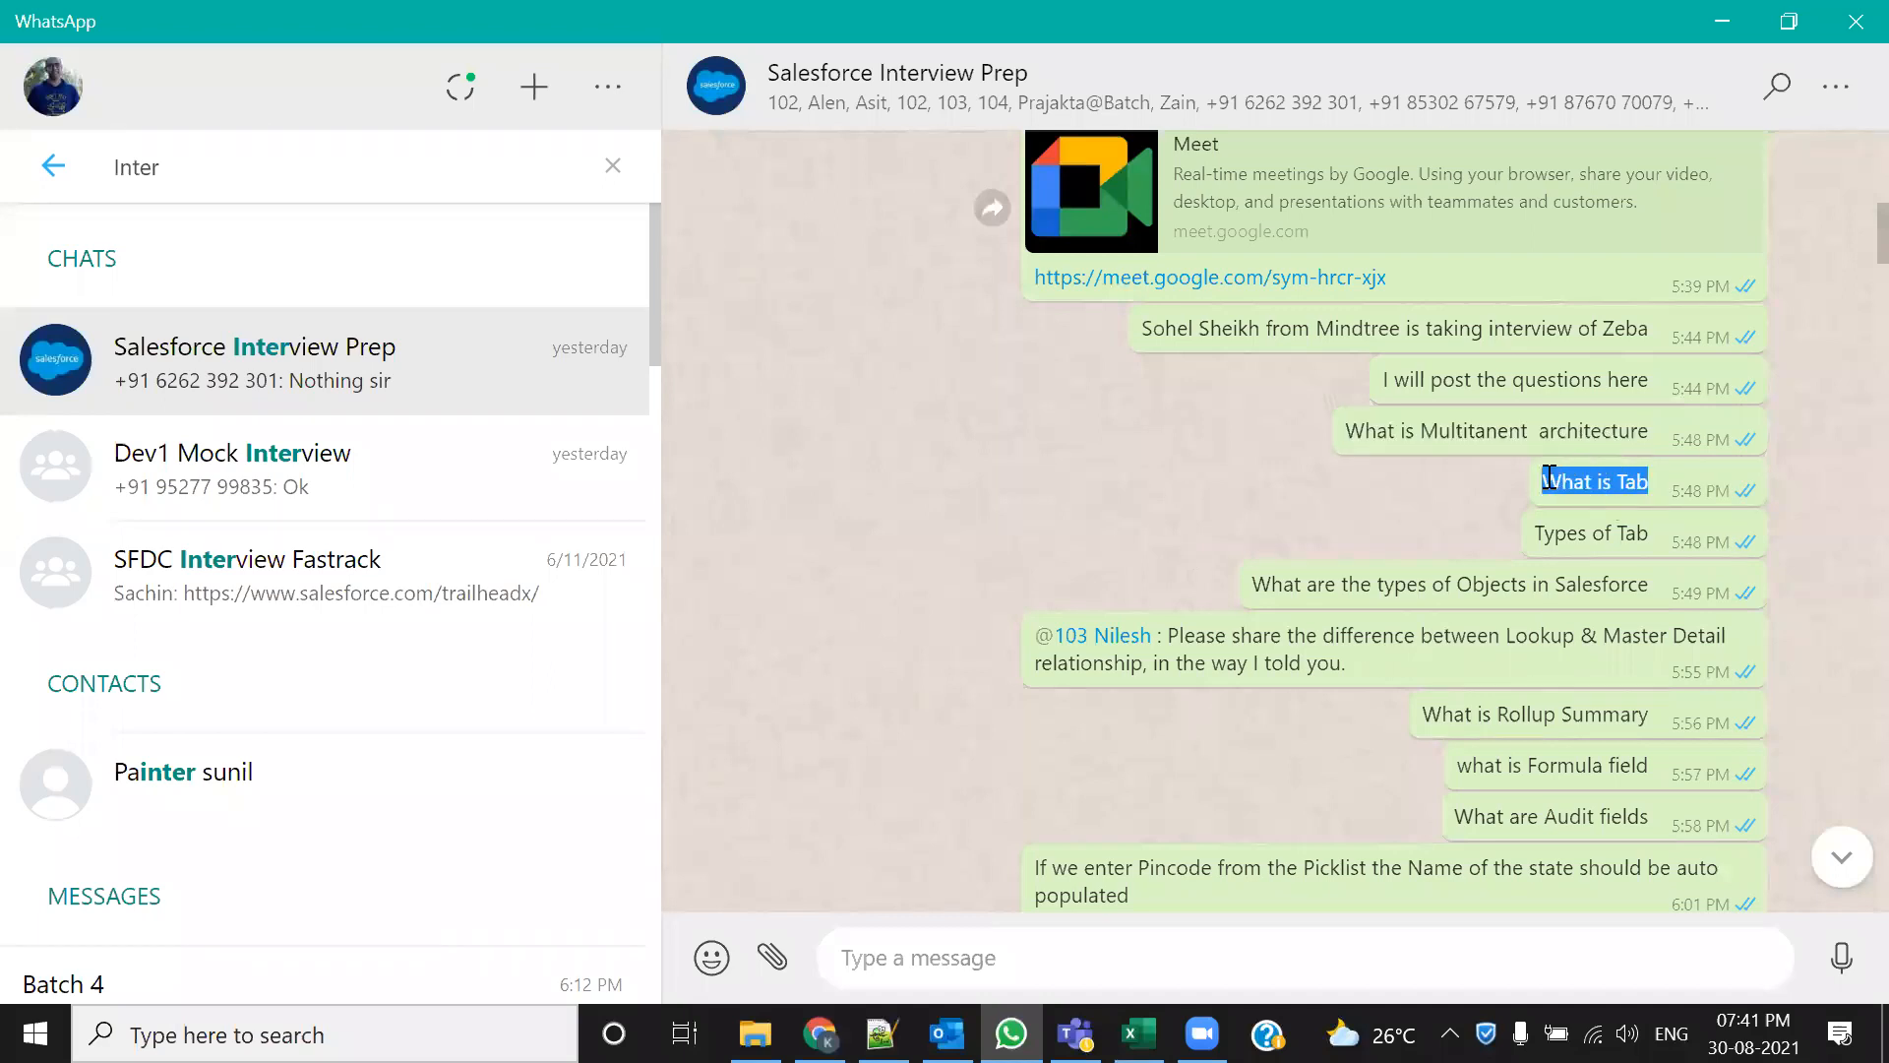
pyautogui.moveTo(1653, 430); pyautogui.dragTo(1372, 441)
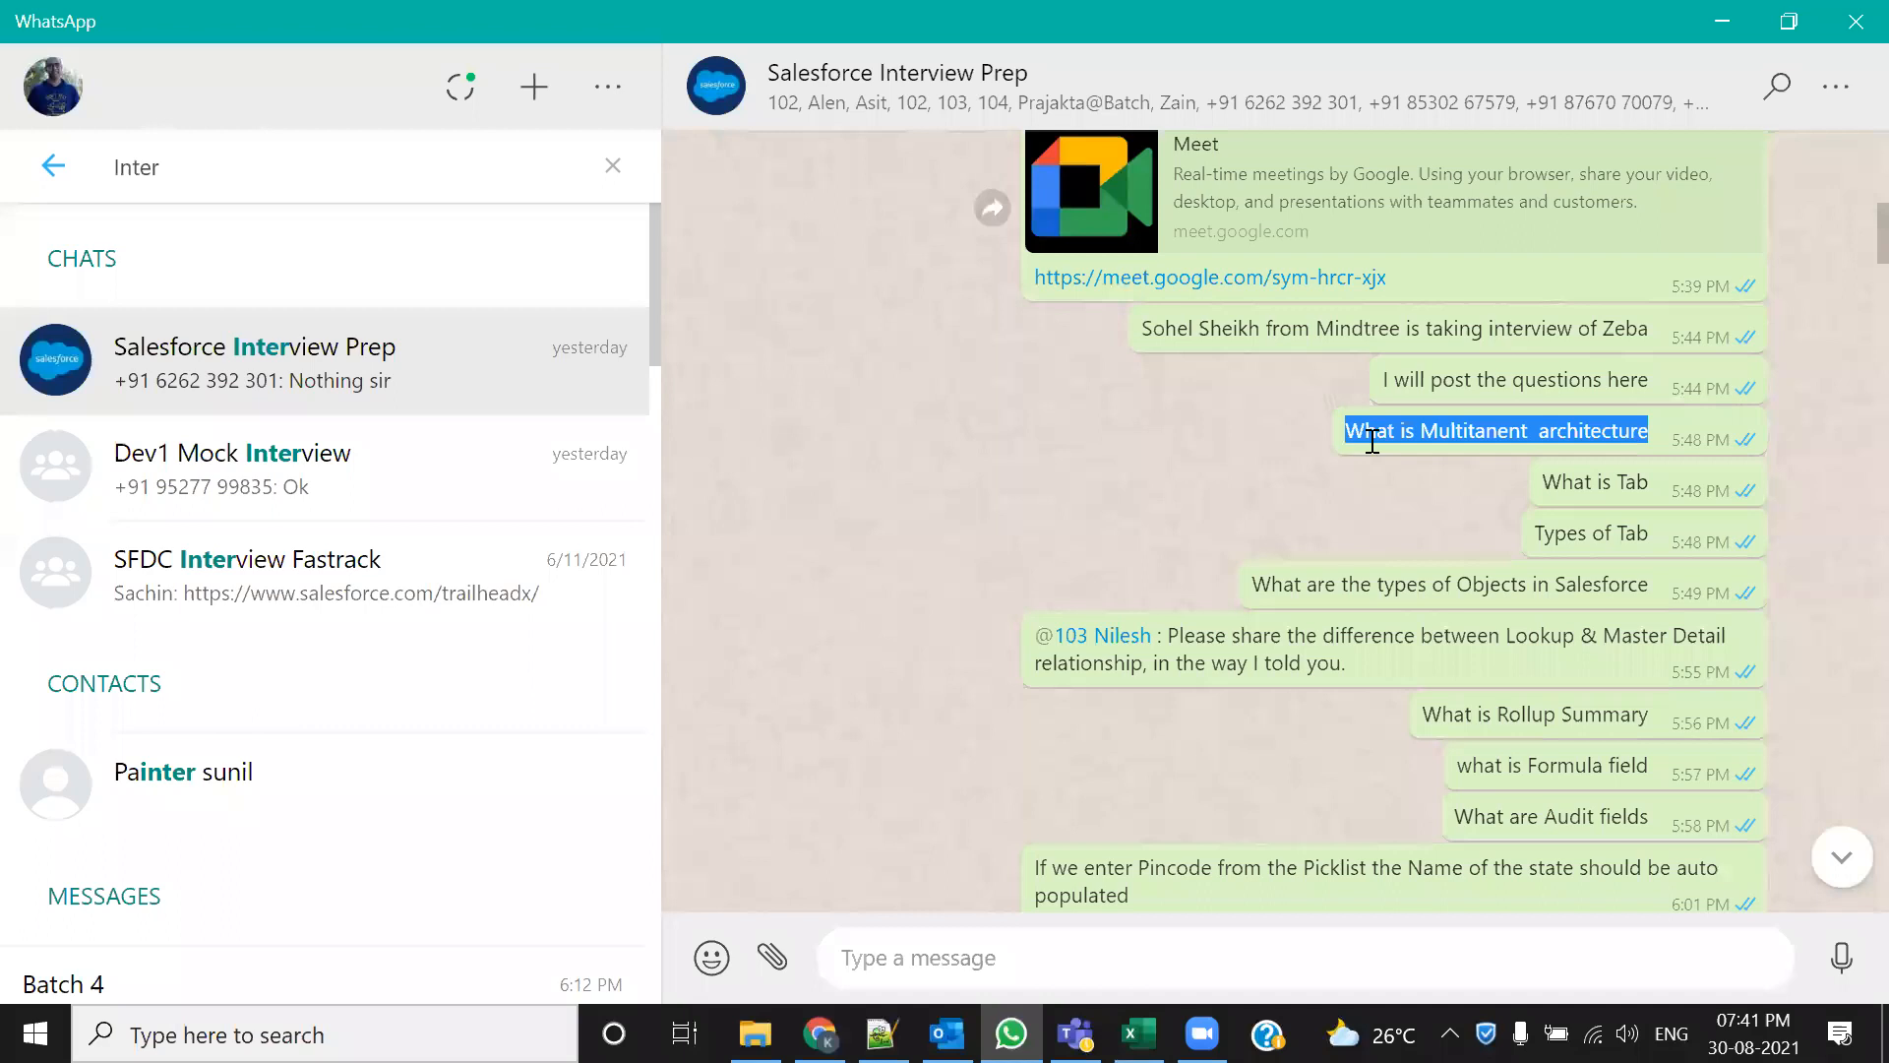
pyautogui.moveTo(1645, 482); pyautogui.dragTo(1527, 484)
pyautogui.moveTo(1653, 532); pyautogui.dragTo(1531, 536)
pyautogui.moveTo(1417, 585); pyautogui.dragTo(1558, 583)
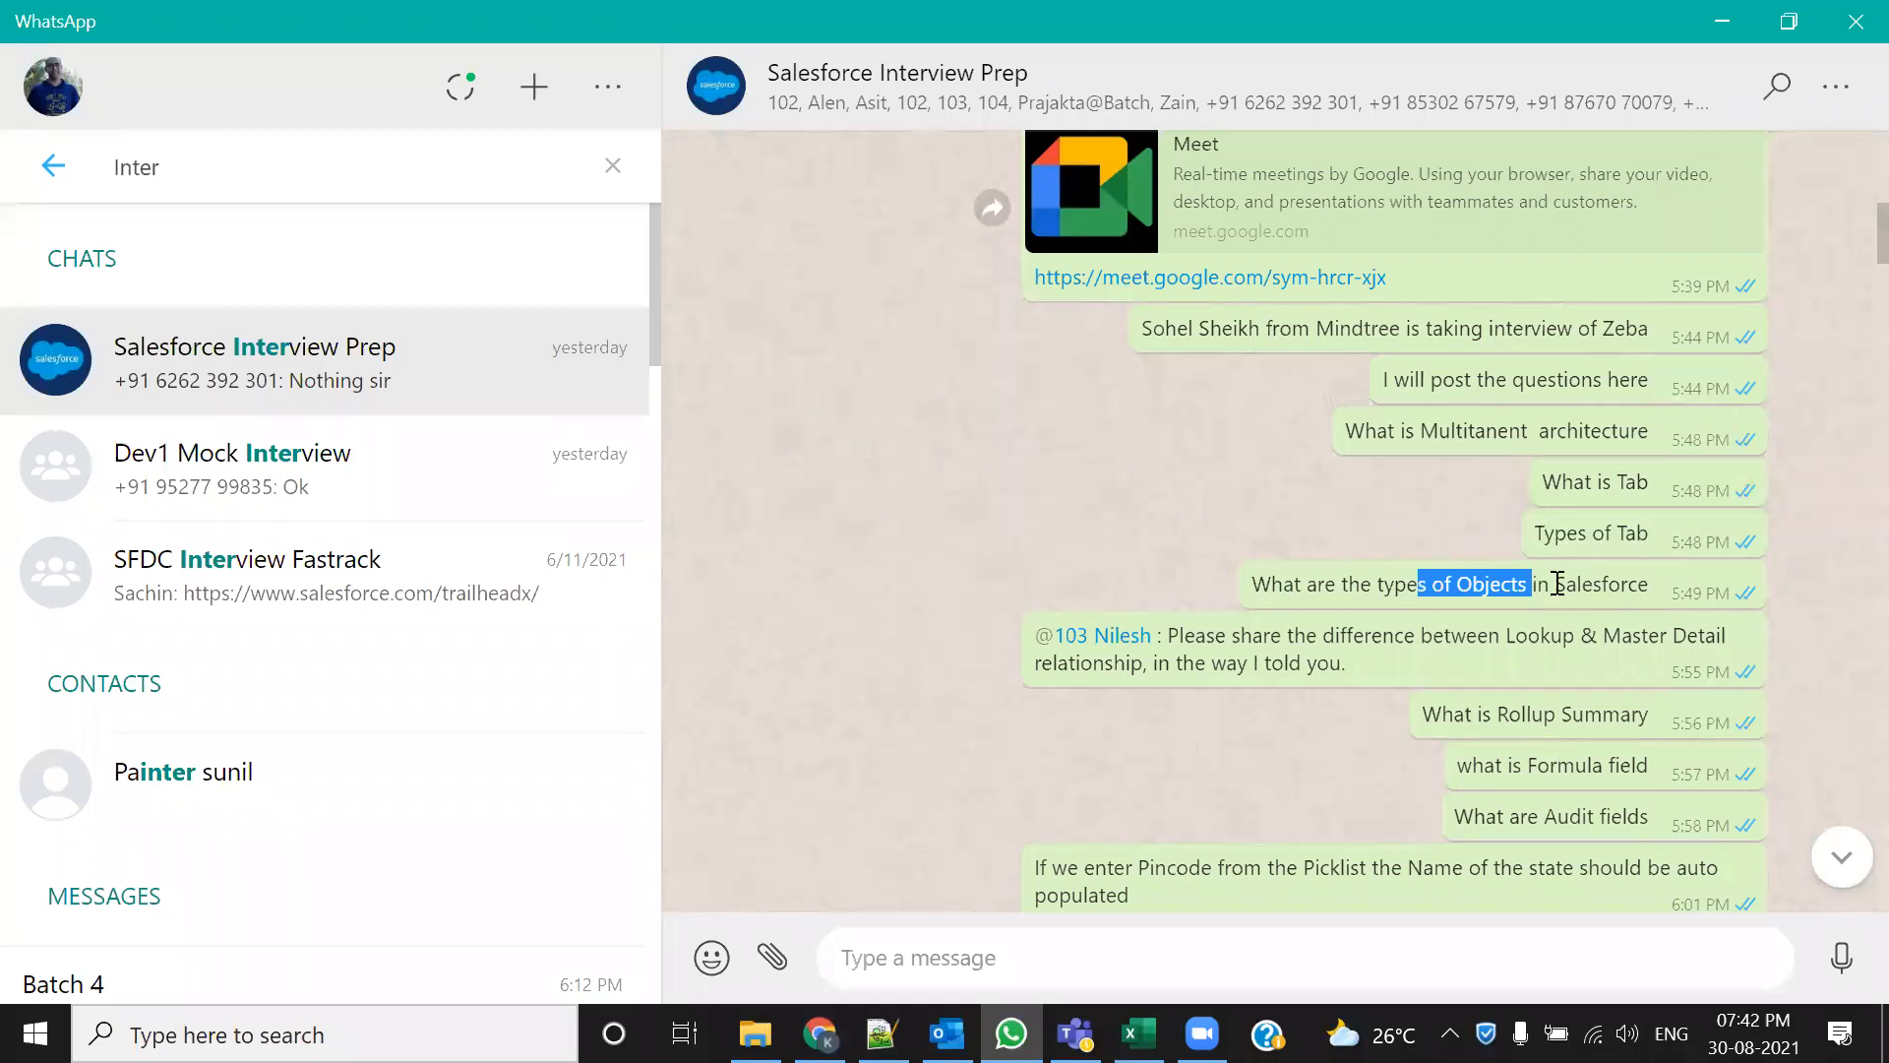
pyautogui.moveTo(1487, 635); pyautogui.dragTo(1596, 654)
# Highlight the mandatory-field question, then scroll down to the 7:53 PM comparison table image
pyautogui.scroll(-15, 1574, 657)
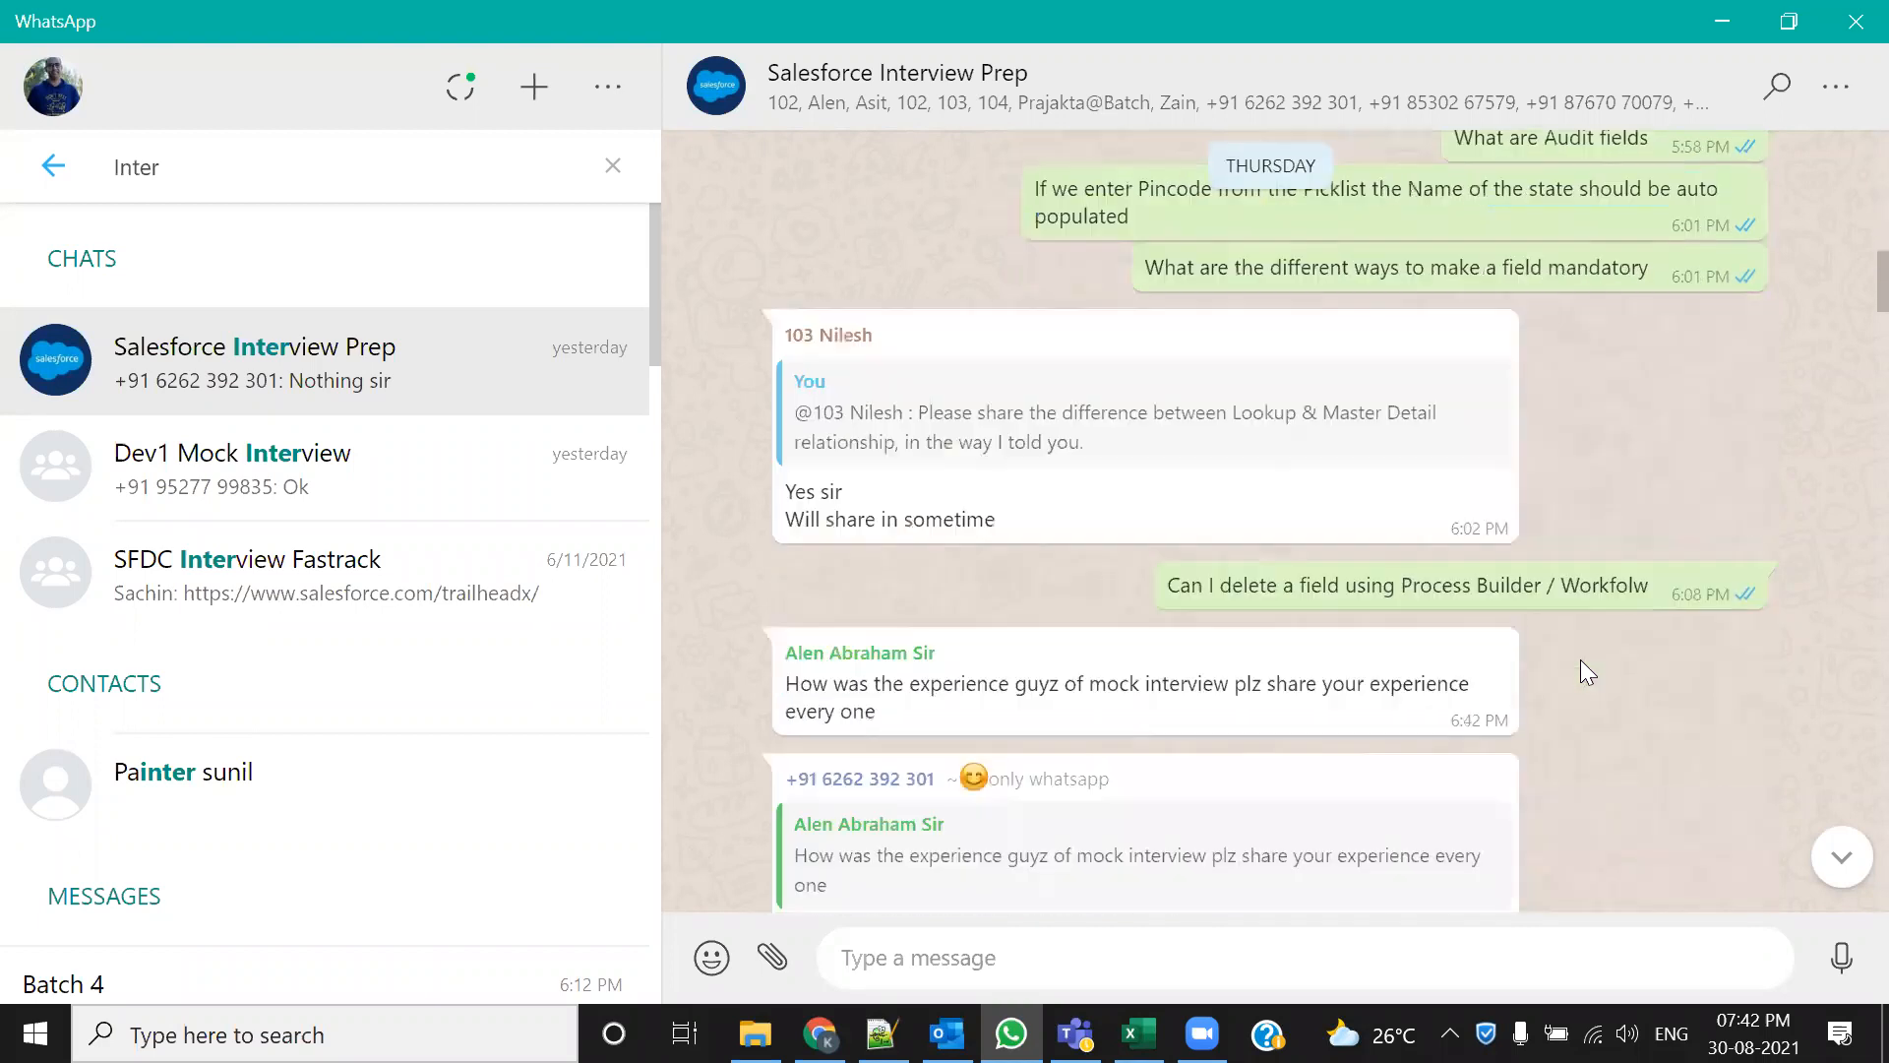
pyautogui.scroll(-3, 1348, 635)
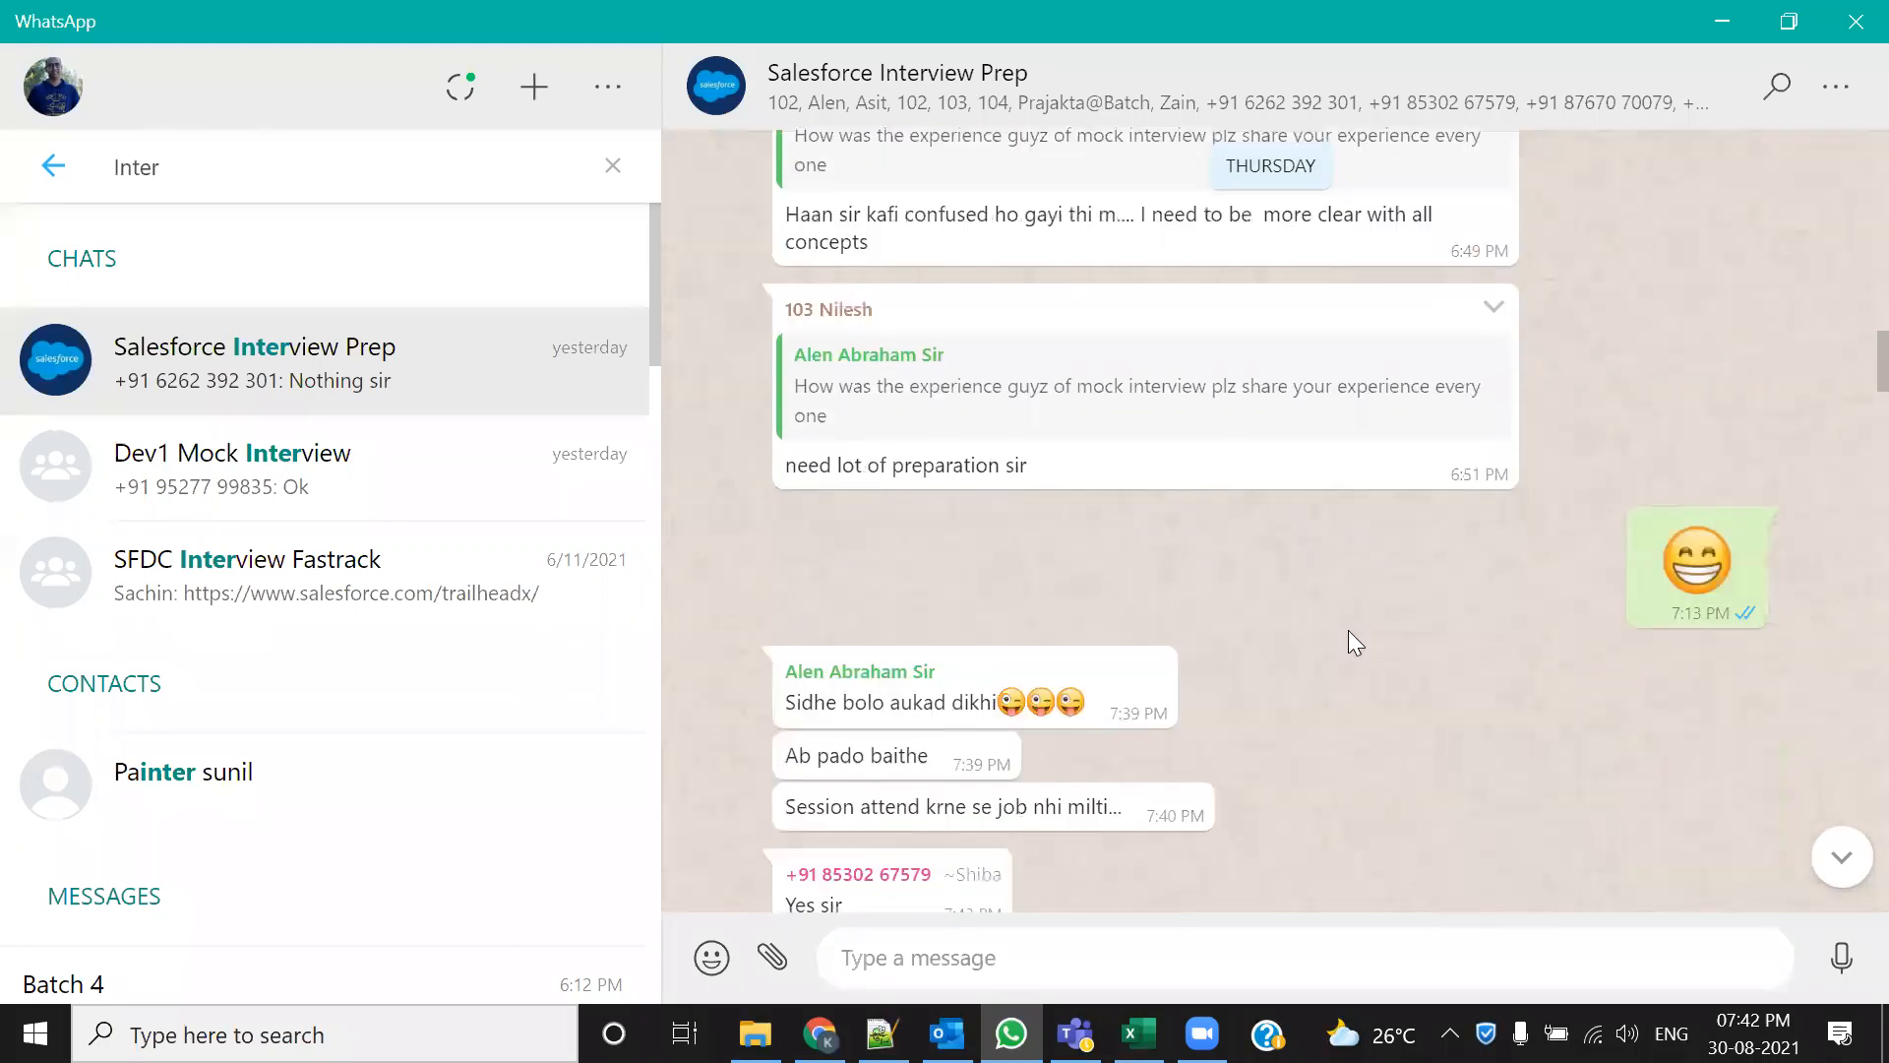
pyautogui.scroll(10, 1348, 634)
pyautogui.scroll(1, 1362, 635)
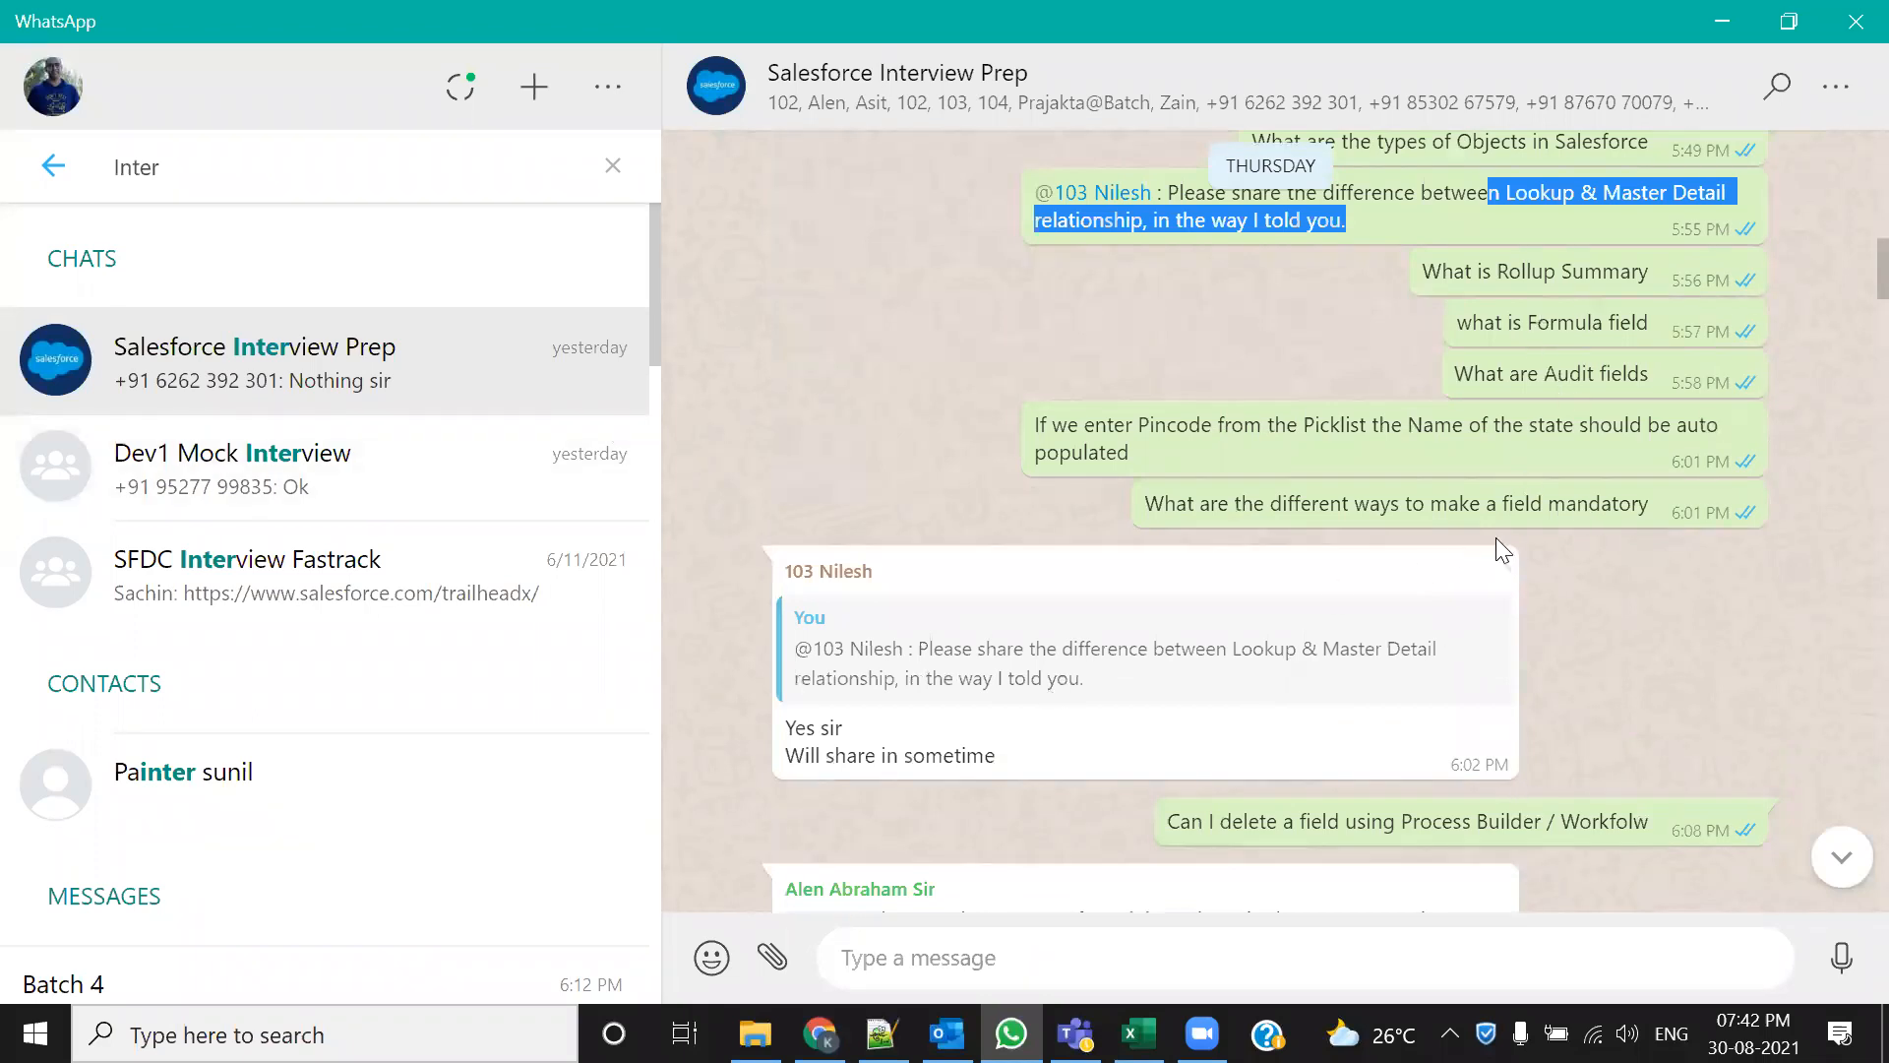
pyautogui.moveTo(1176, 503); pyautogui.dragTo(1681, 738)
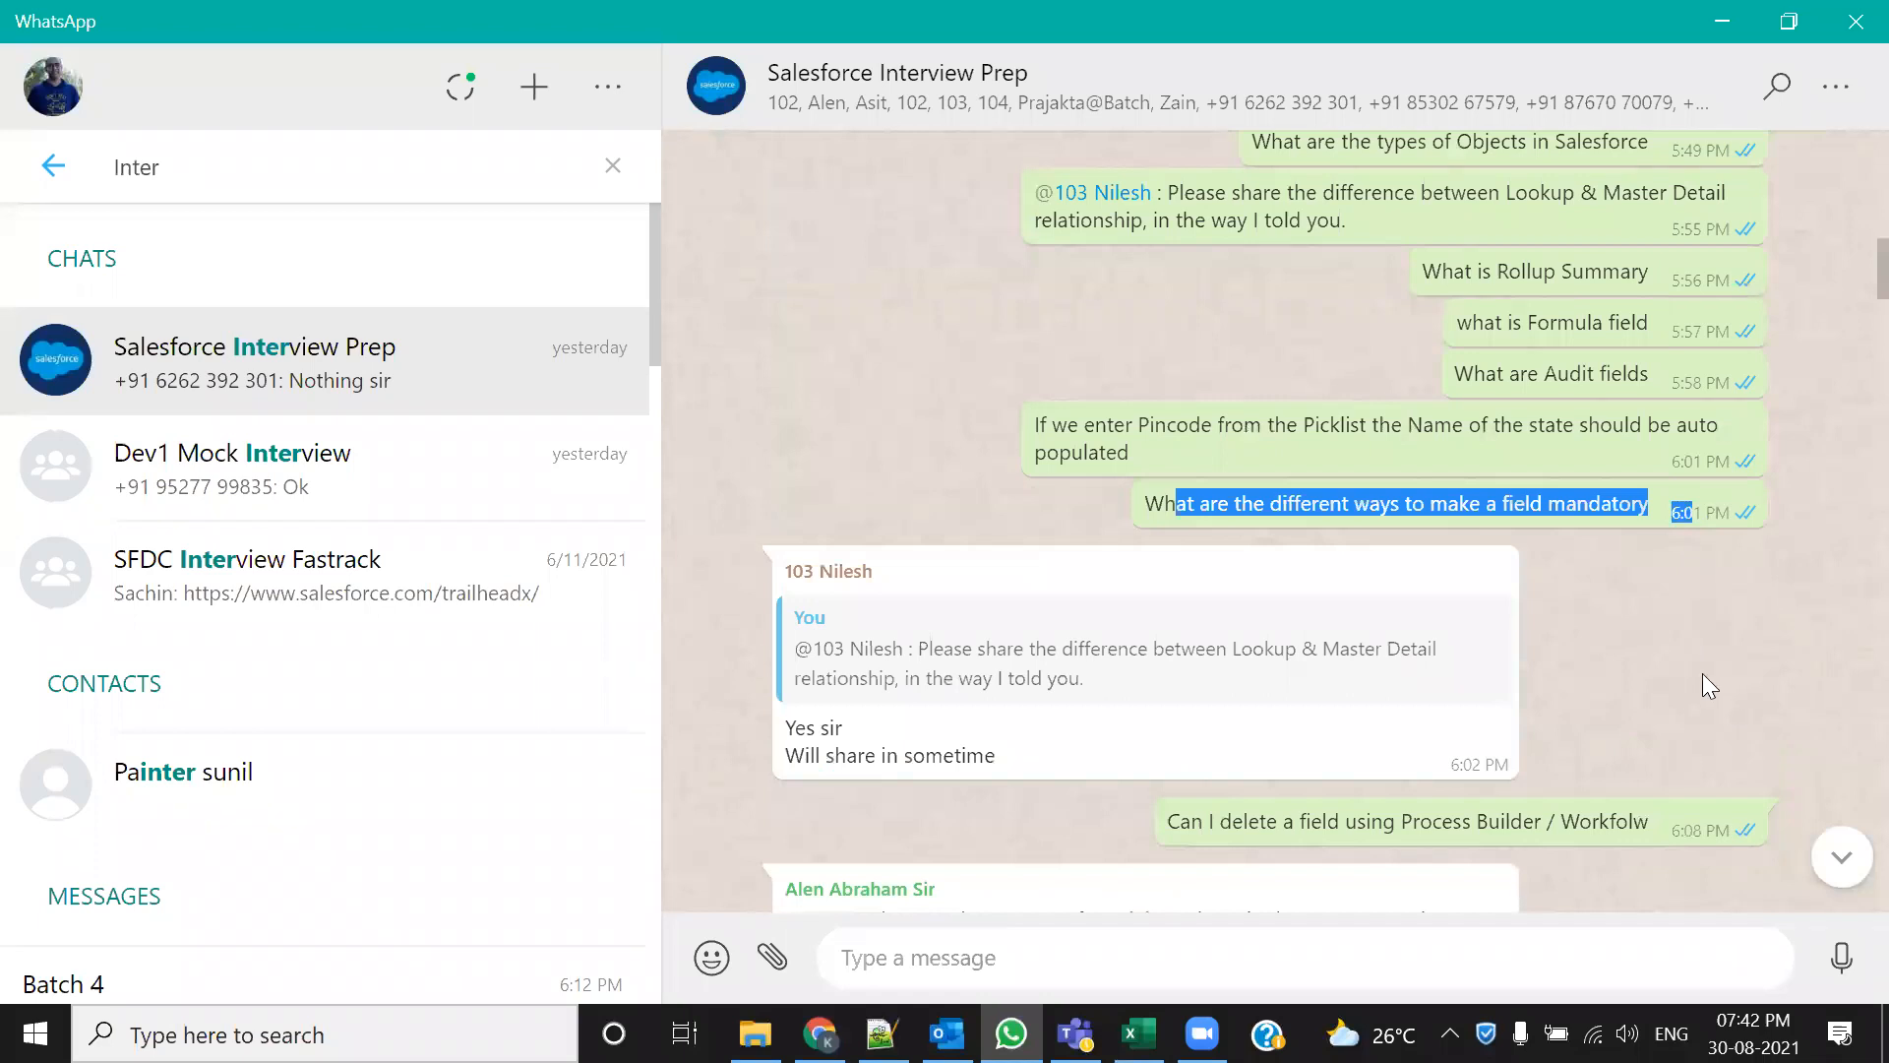
pyautogui.scroll(-10, 1687, 655)
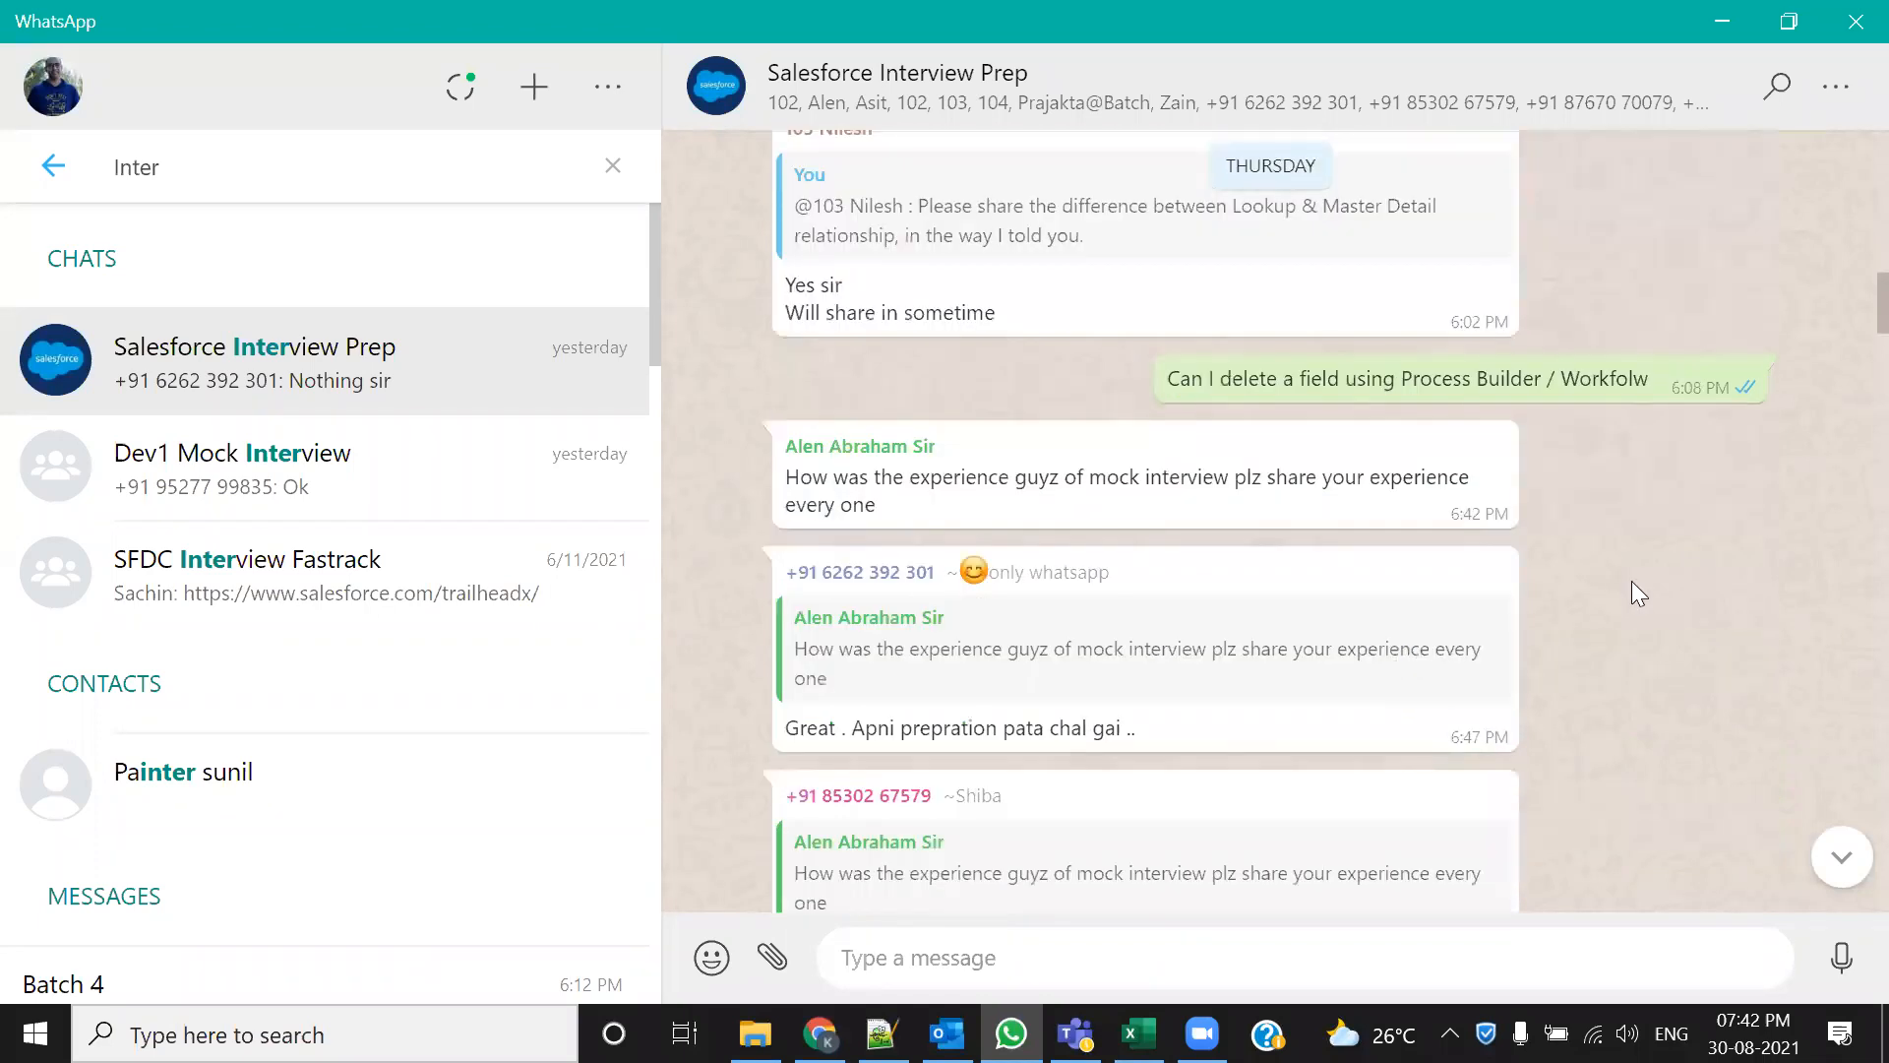
pyautogui.scroll(-10, 1515, 693)
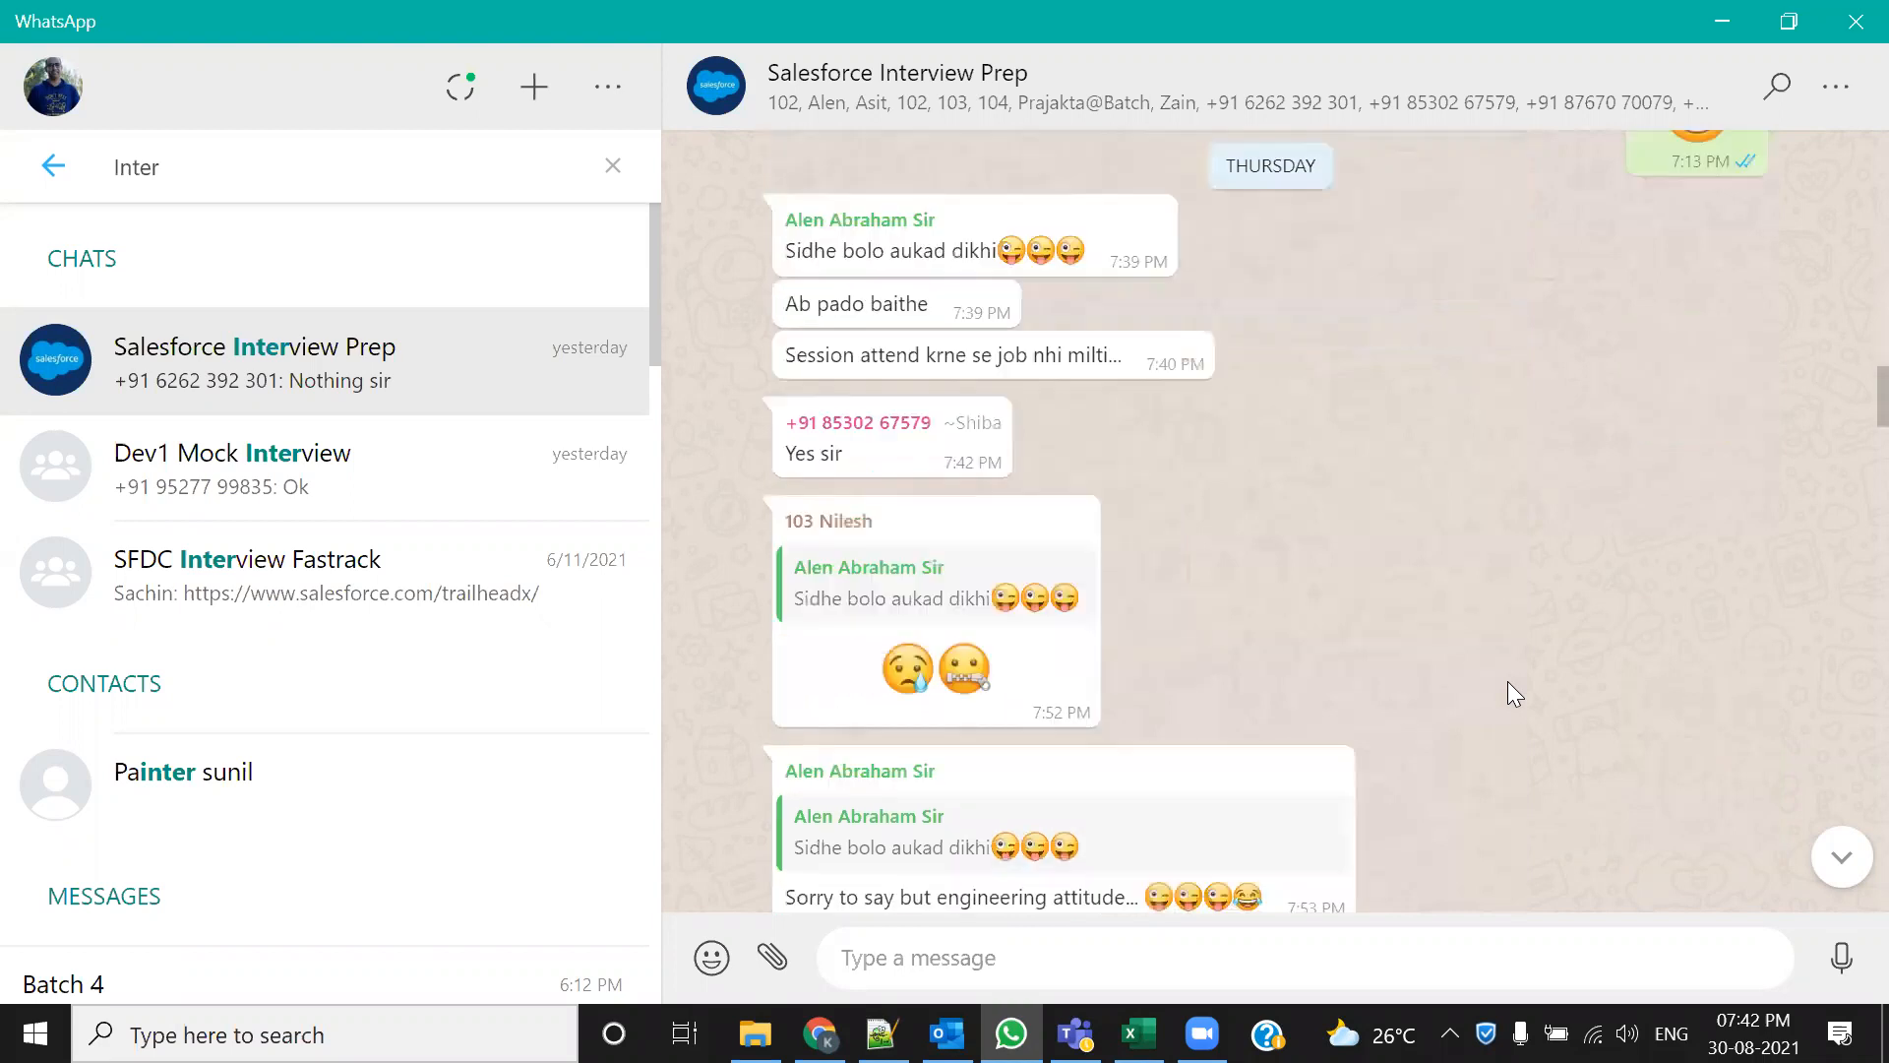
pyautogui.scroll(-2, 1508, 682)
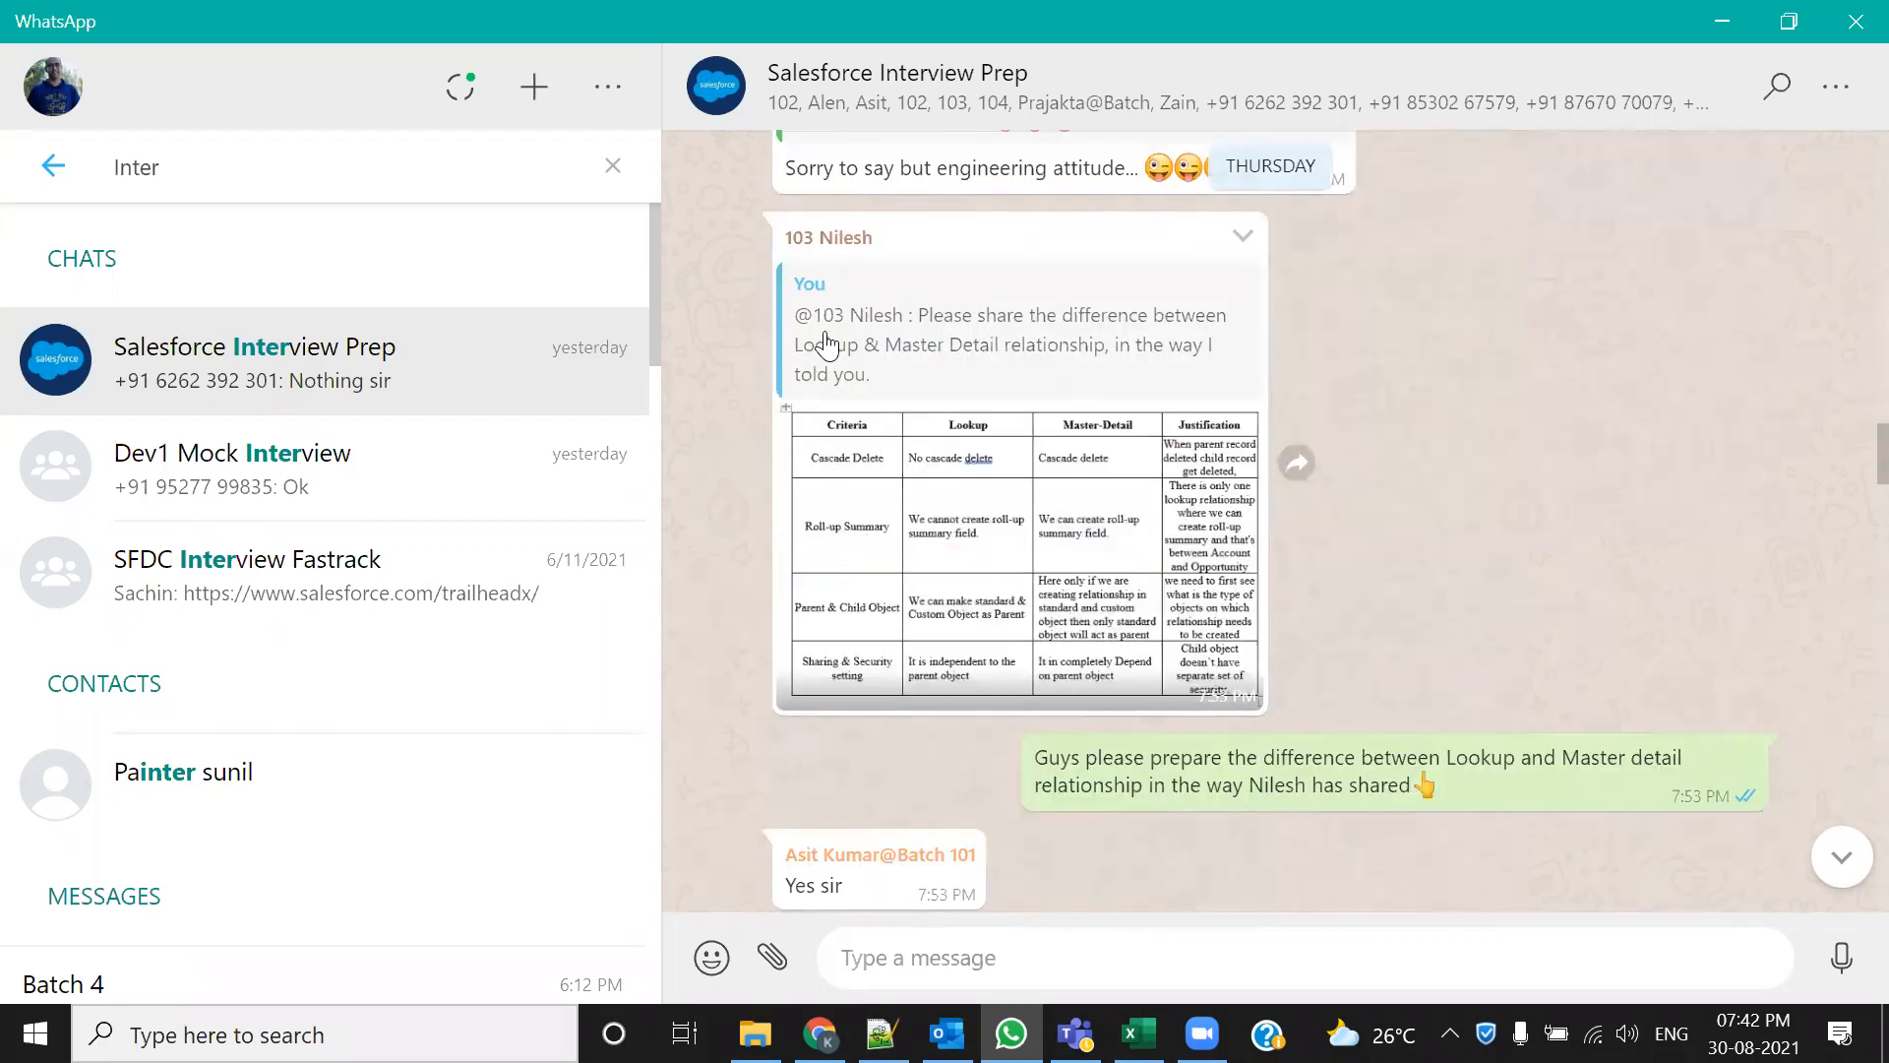
# View the Lookup versus Master-Detail table full-screen, zoom in and out, then close it
pyautogui.click(1012, 583)
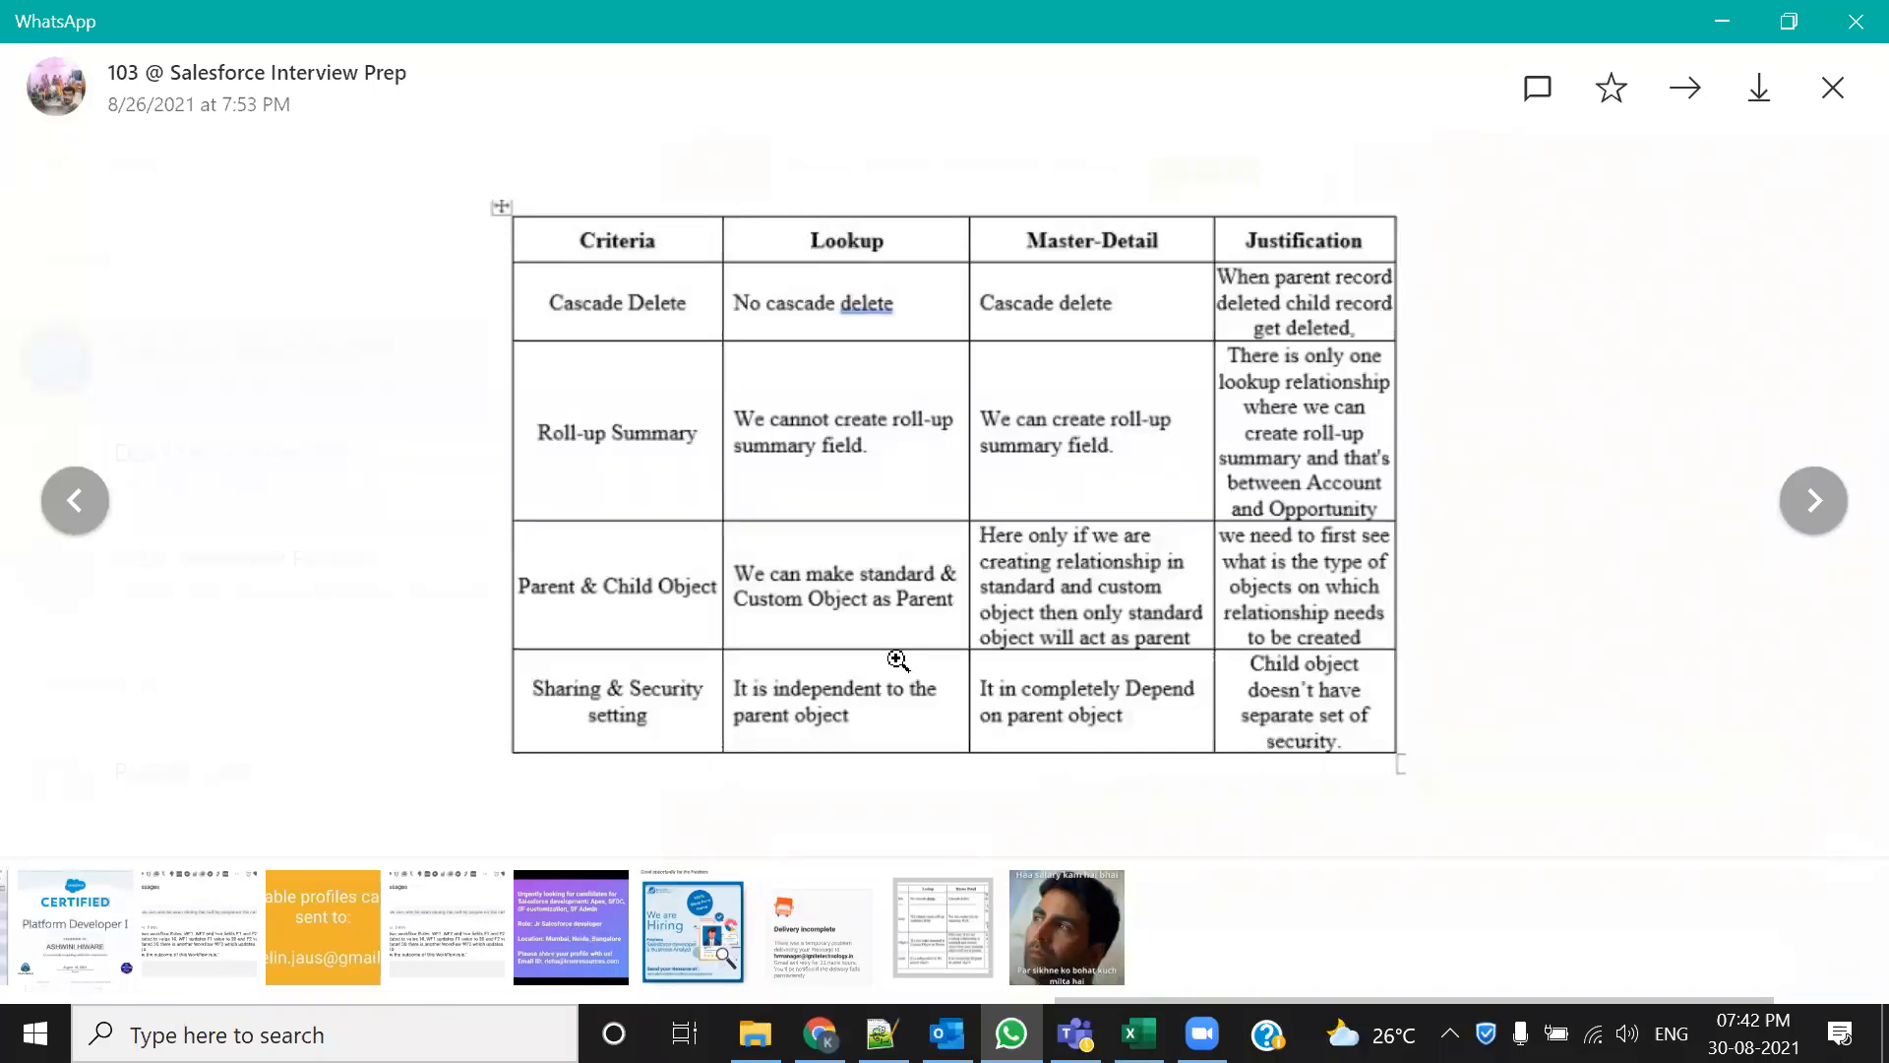
pyautogui.click(858, 481)
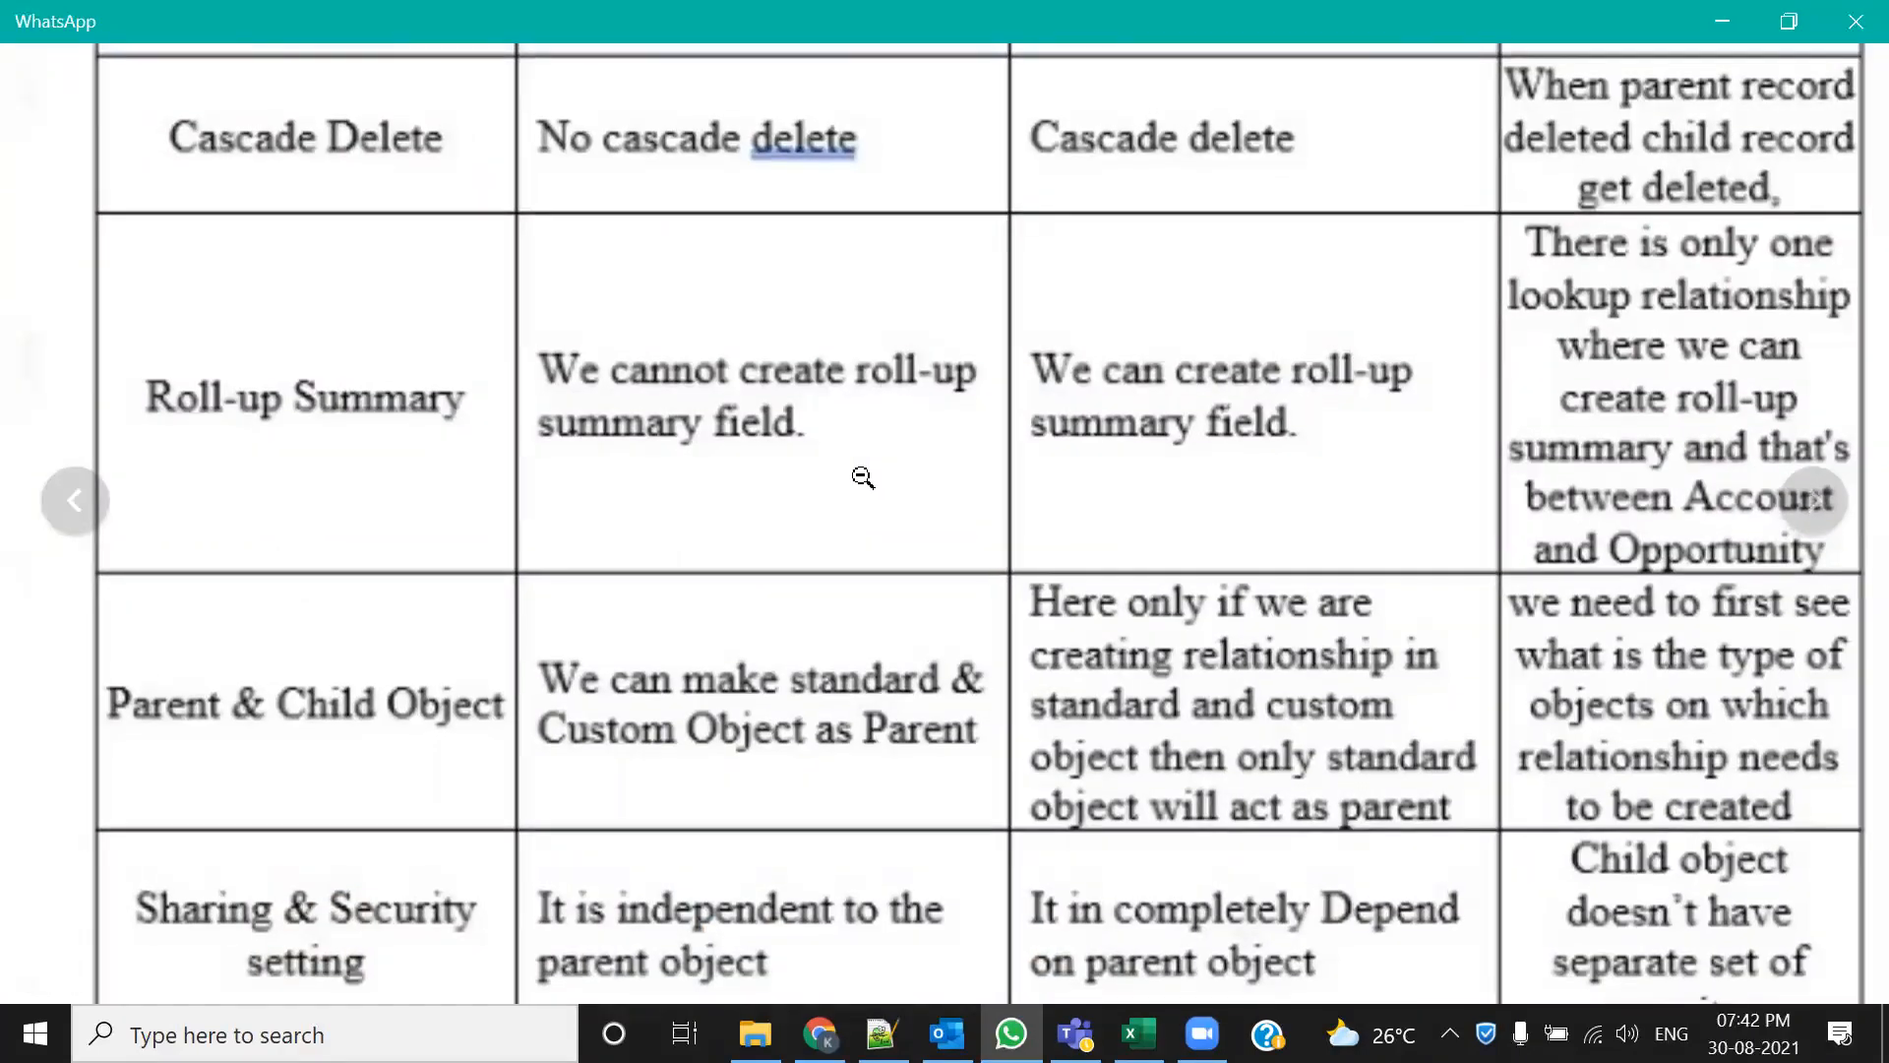
pyautogui.click(861, 478)
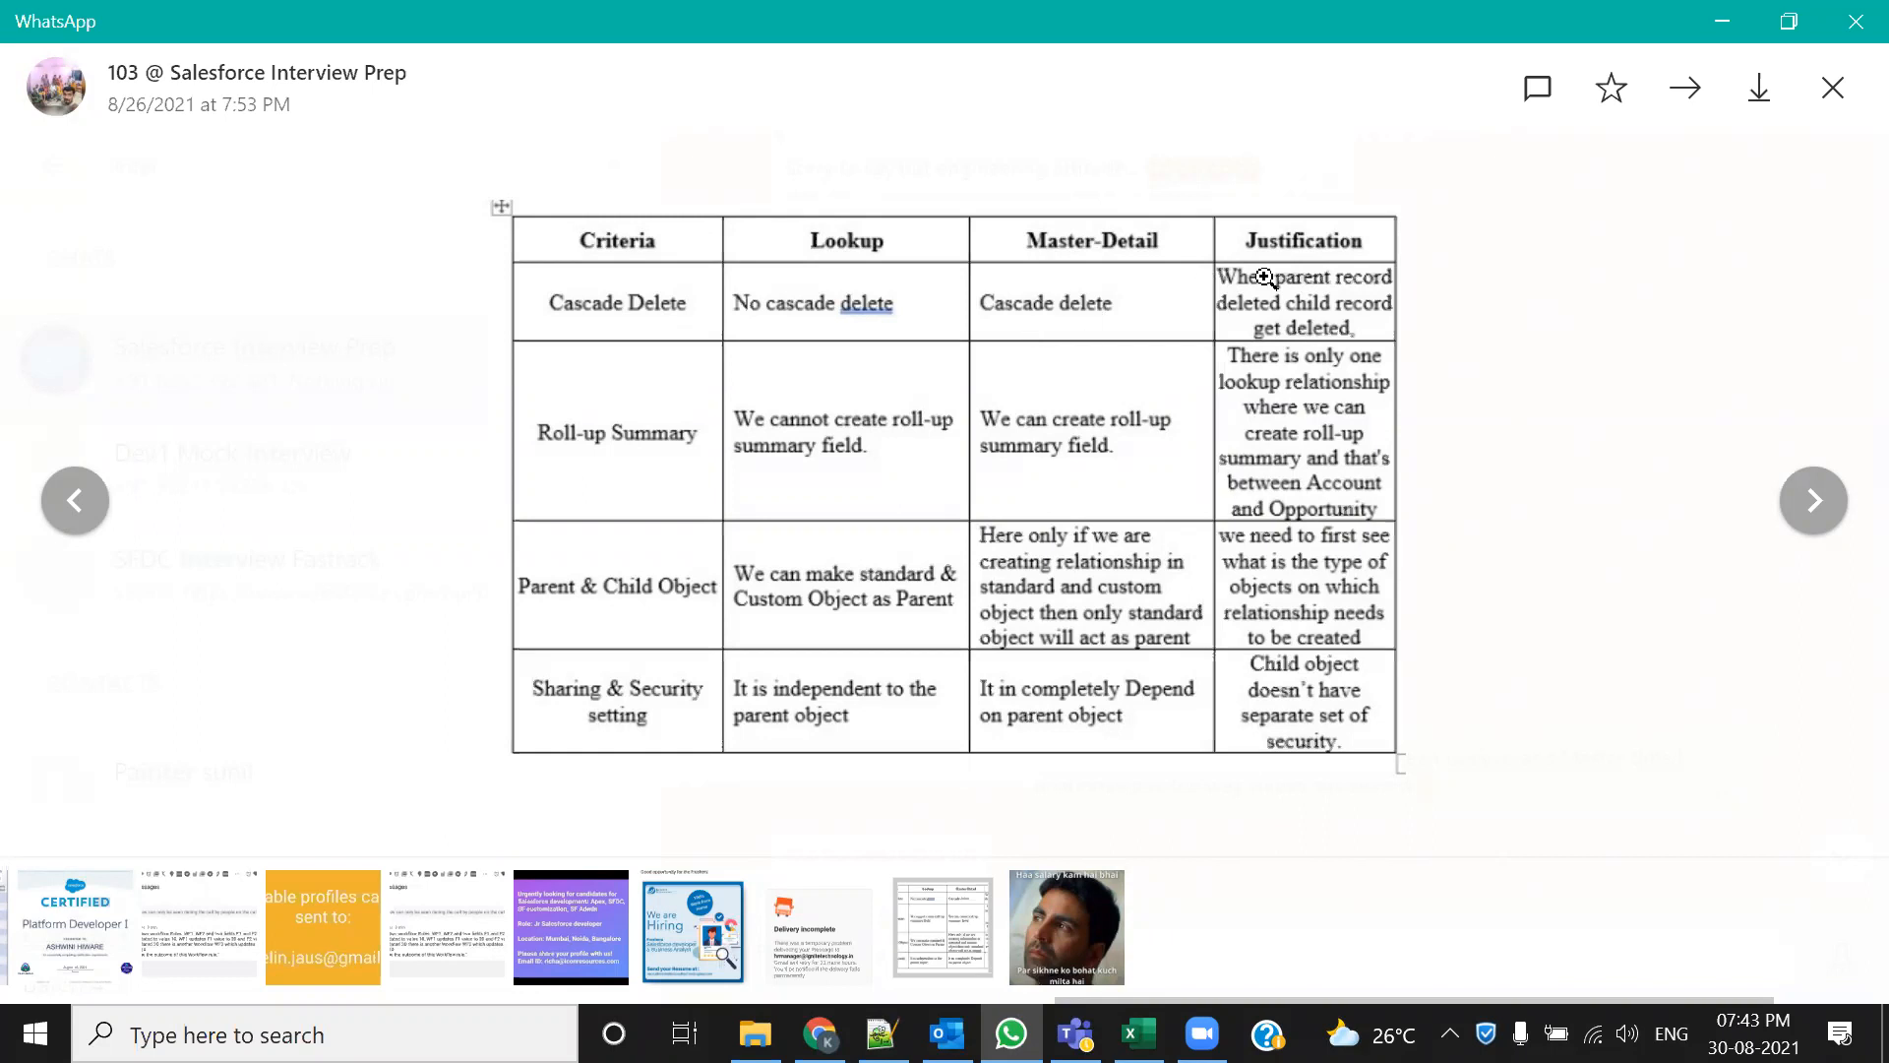
pyautogui.press('Escape')
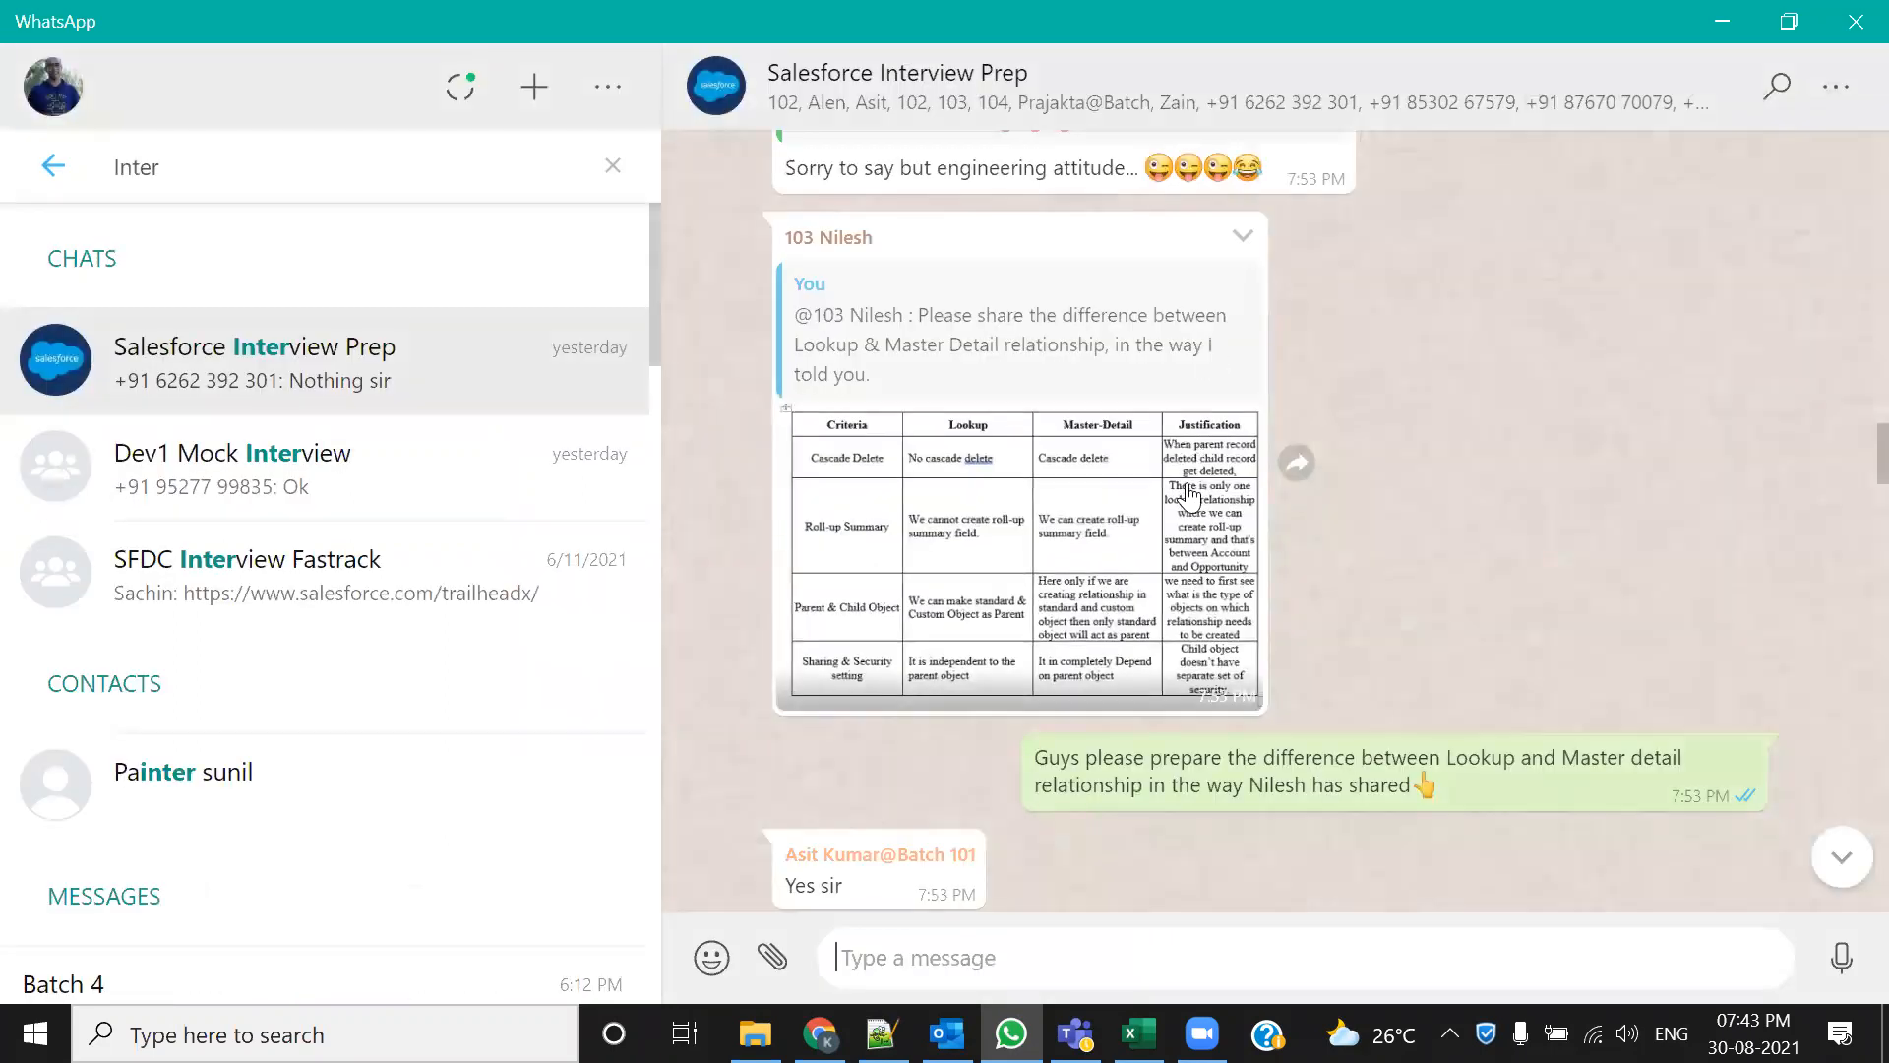
# Switch back to Notepad++ showing the Actions Available In Process Builder list
pyautogui.click(881, 1033)
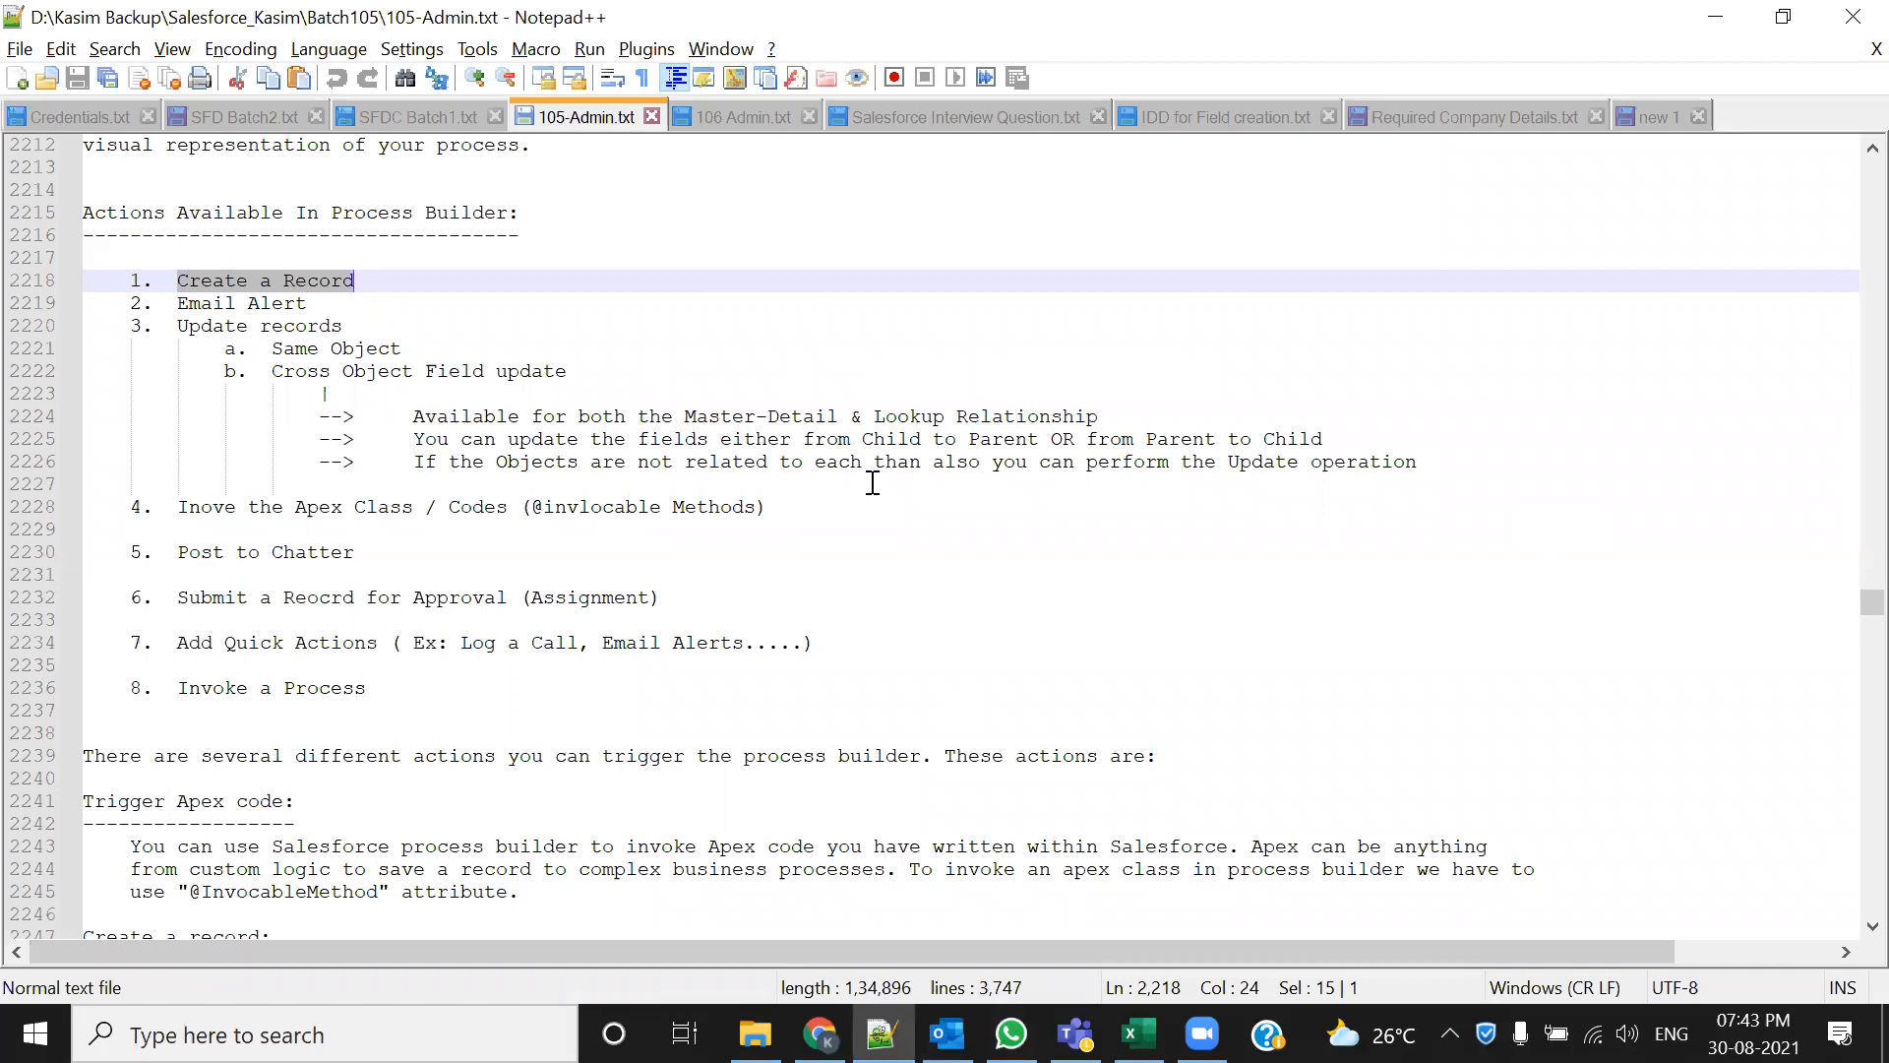
pyautogui.click(372, 348)
pyautogui.moveTo(374, 278); pyautogui.dragTo(177, 281)
# Select the action items Email Alert, Update records, Same Object and Cross Object Field update
pyautogui.moveTo(180, 313); pyautogui.dragTo(311, 305)
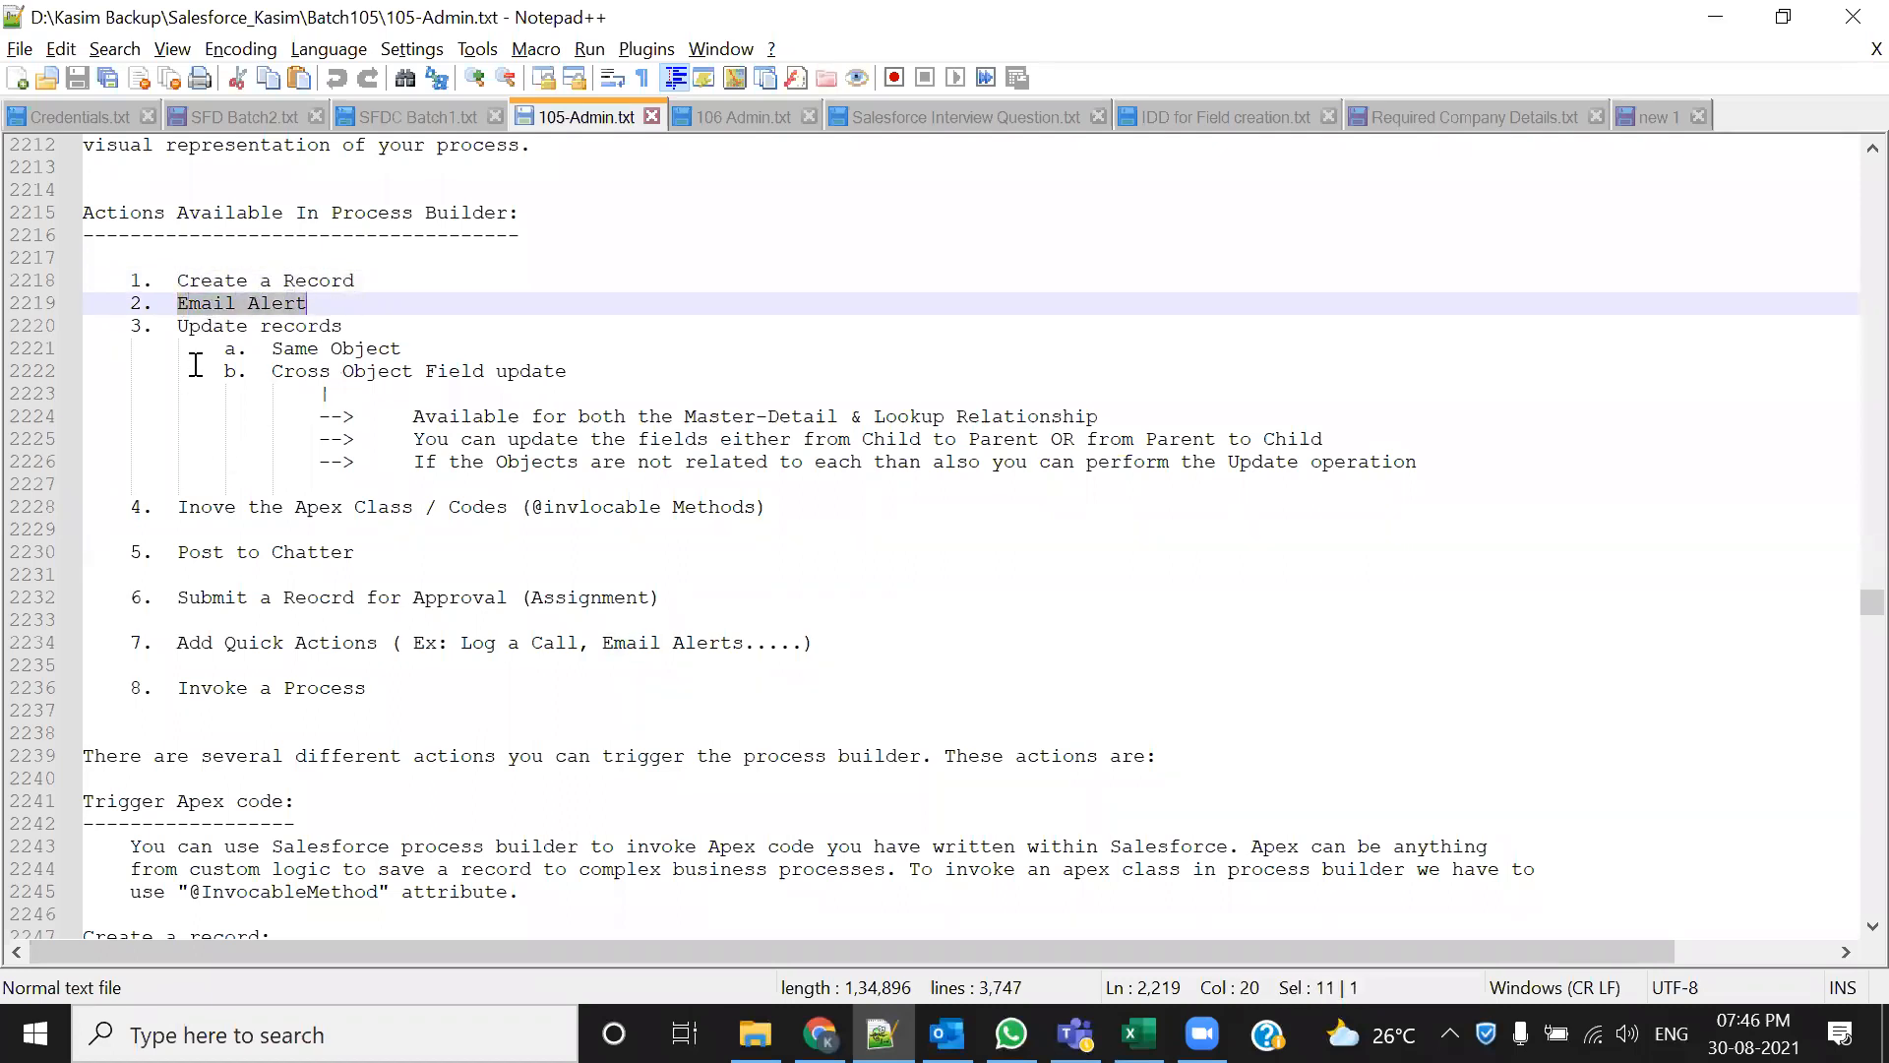
pyautogui.moveTo(180, 327); pyautogui.dragTo(343, 326)
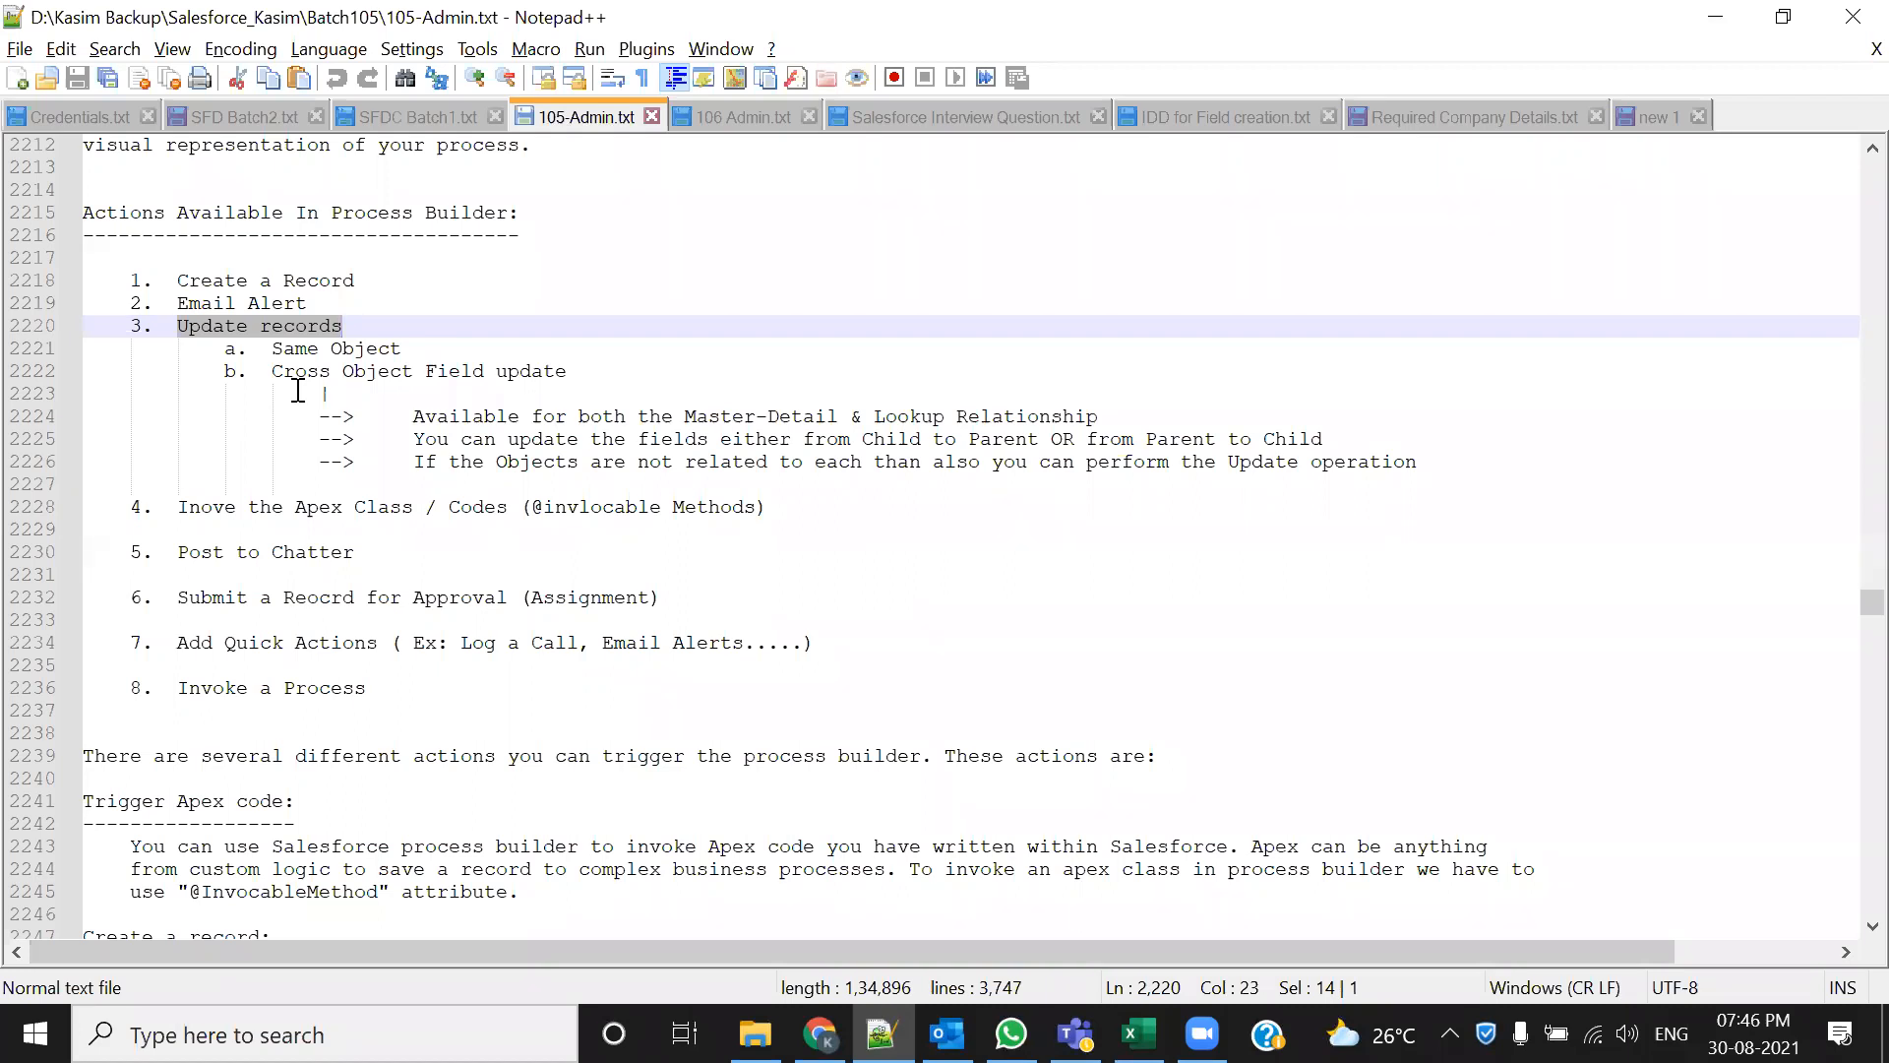
pyautogui.moveTo(402, 349); pyautogui.dragTo(579, 374)
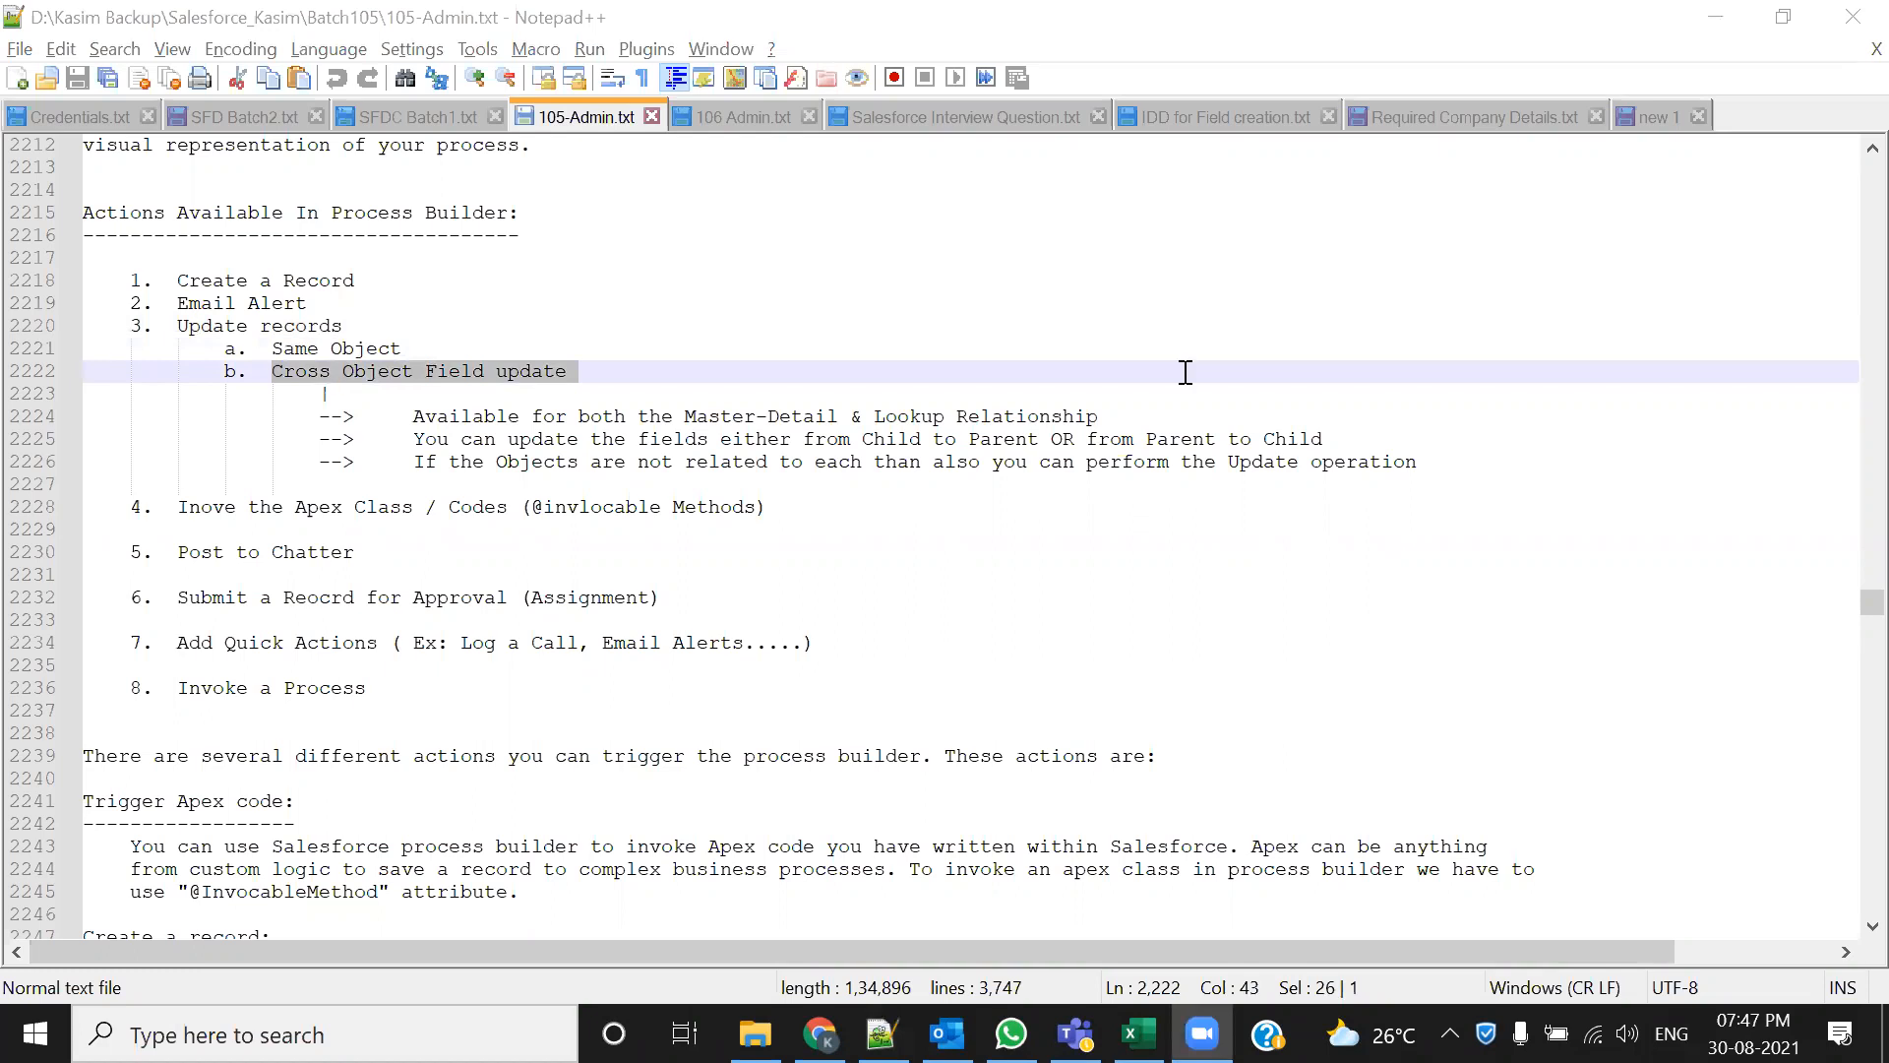
pyautogui.click(249, 377)
pyautogui.moveTo(250, 377); pyautogui.dragTo(620, 392)
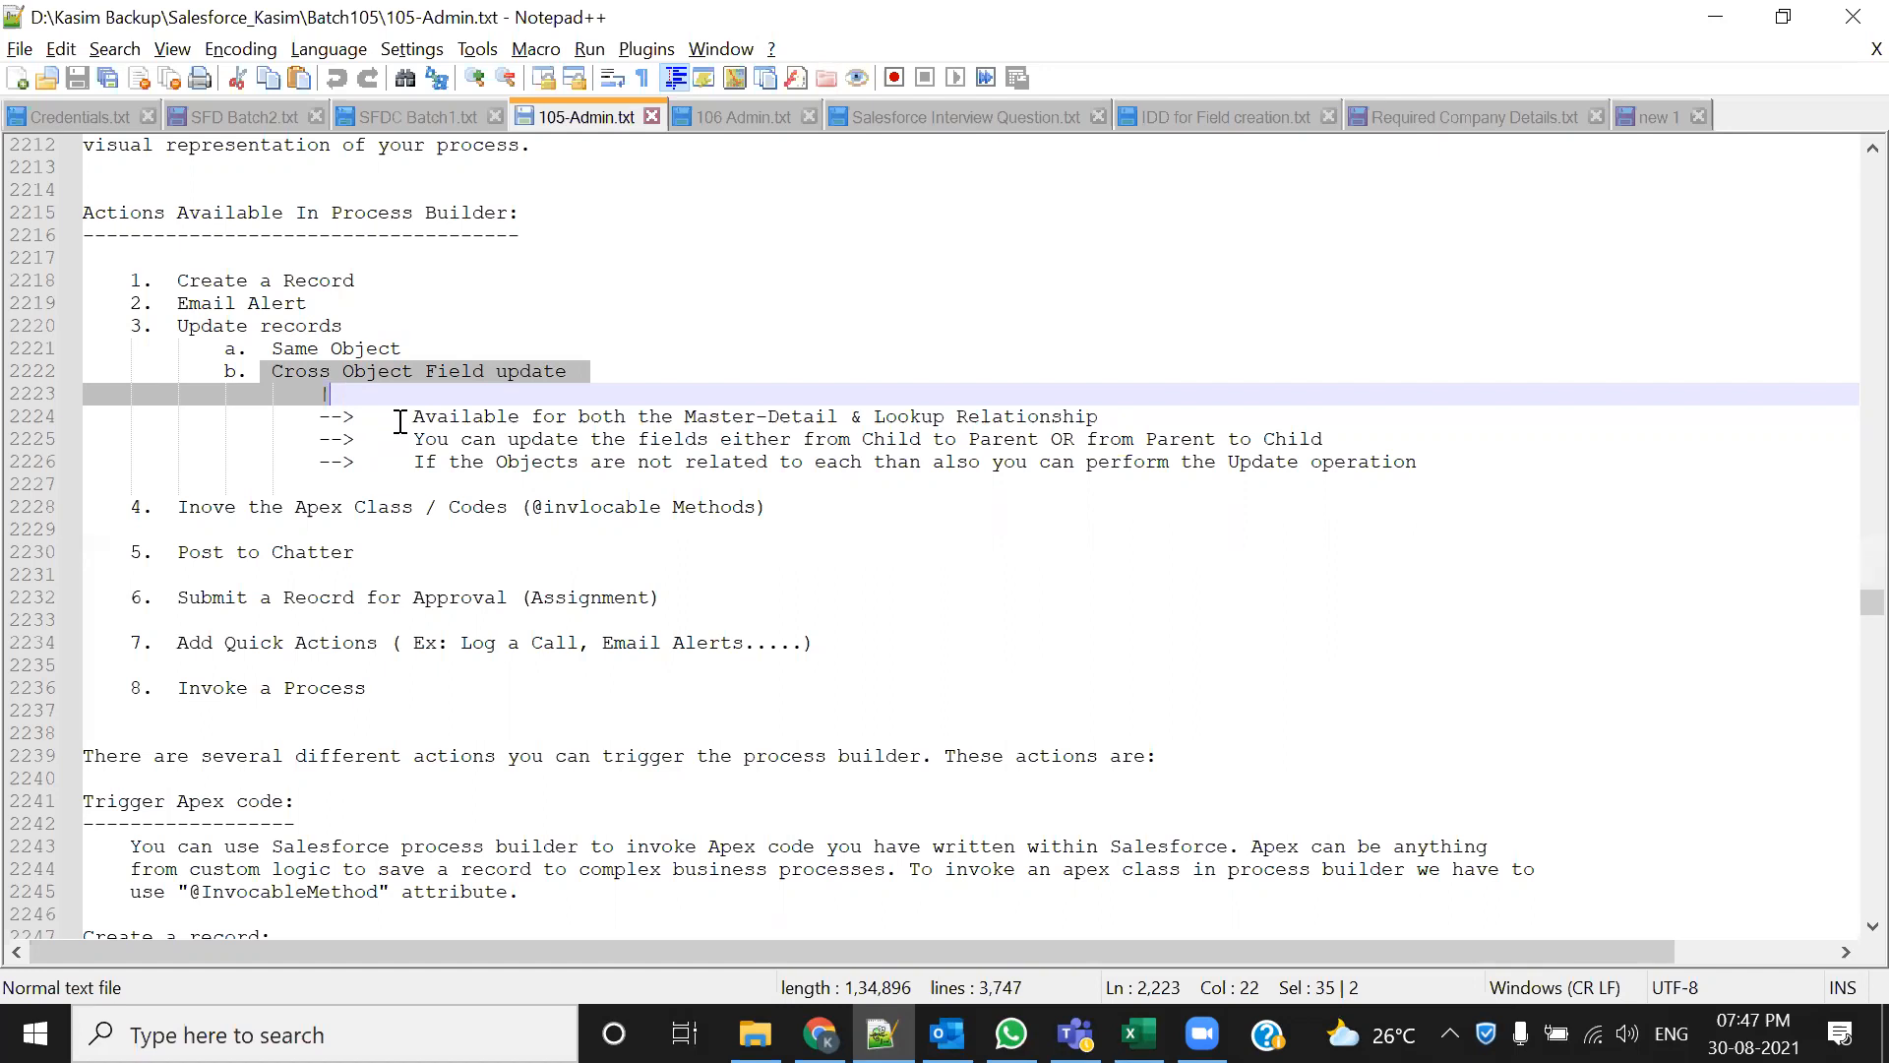
# Scroll up to the Cross Field Updates notes with their Opportunity workflow use case
pyautogui.click(701, 558)
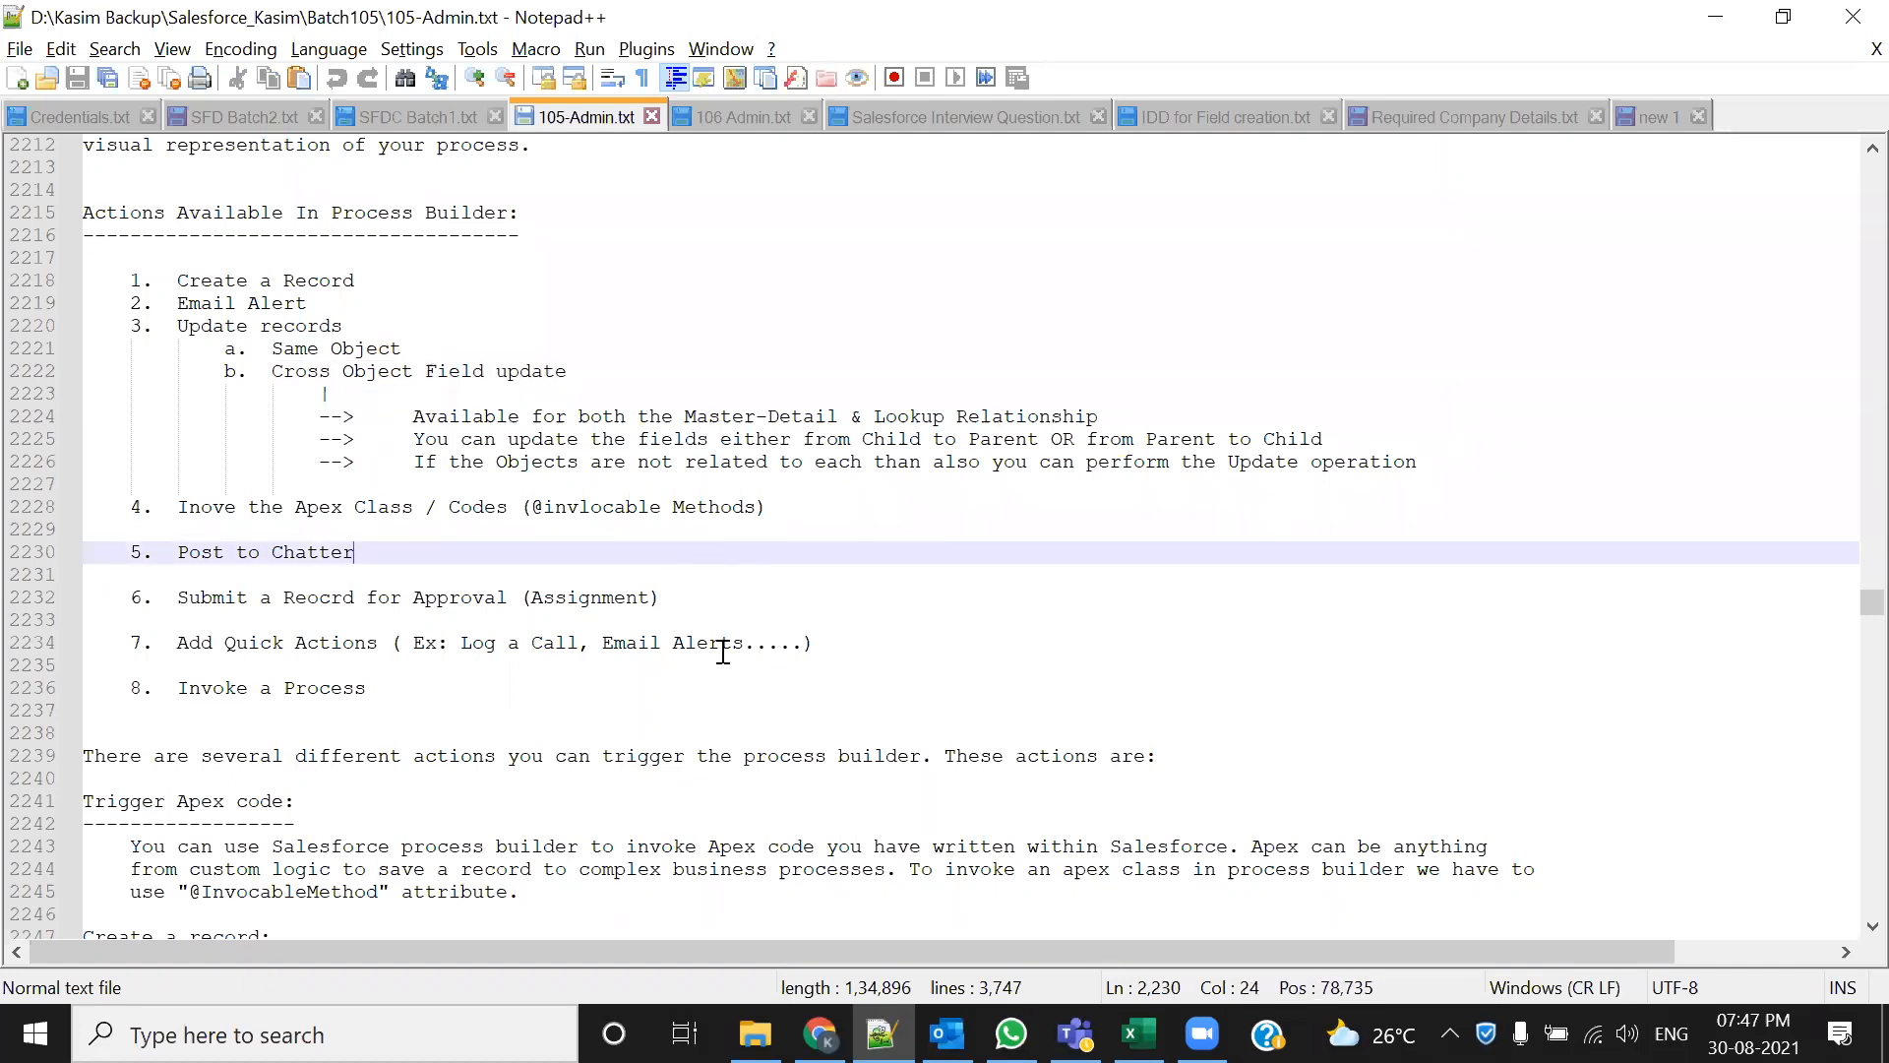
pyautogui.scroll(11, 784, 755)
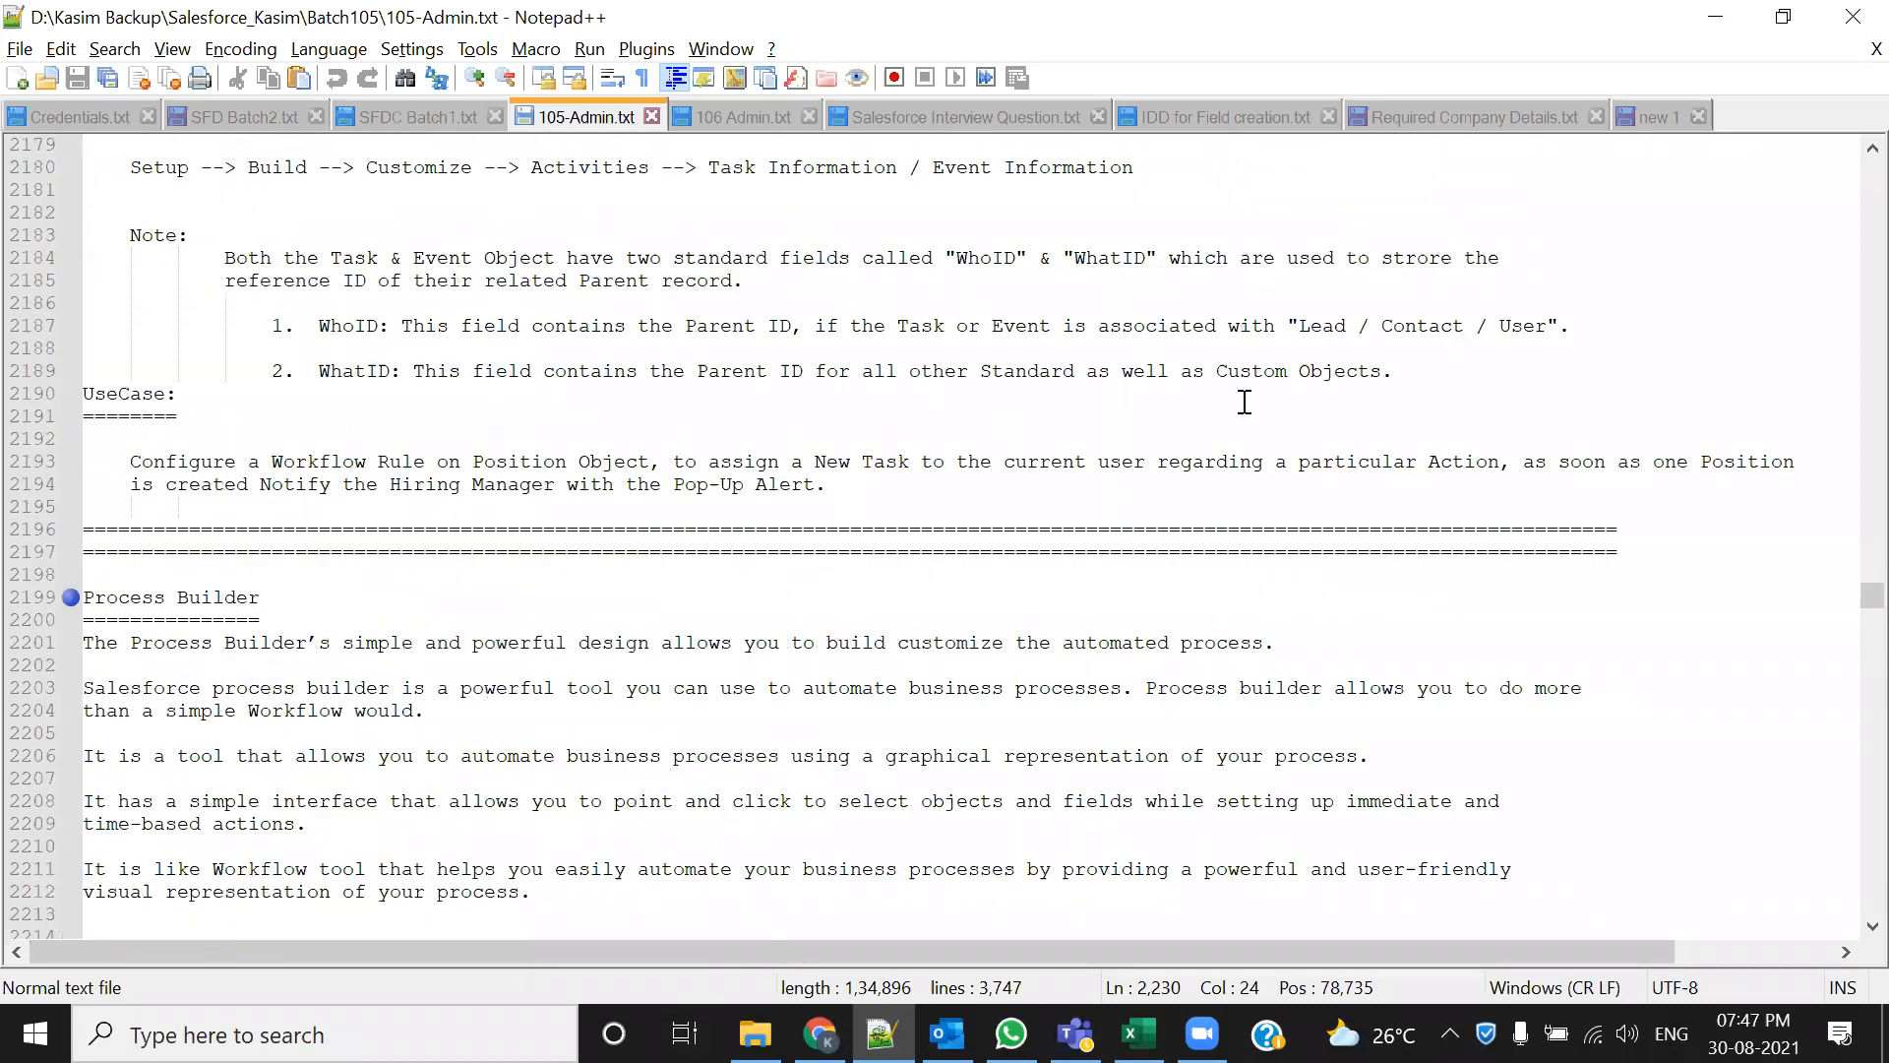
pyautogui.scroll(9, 364, 590)
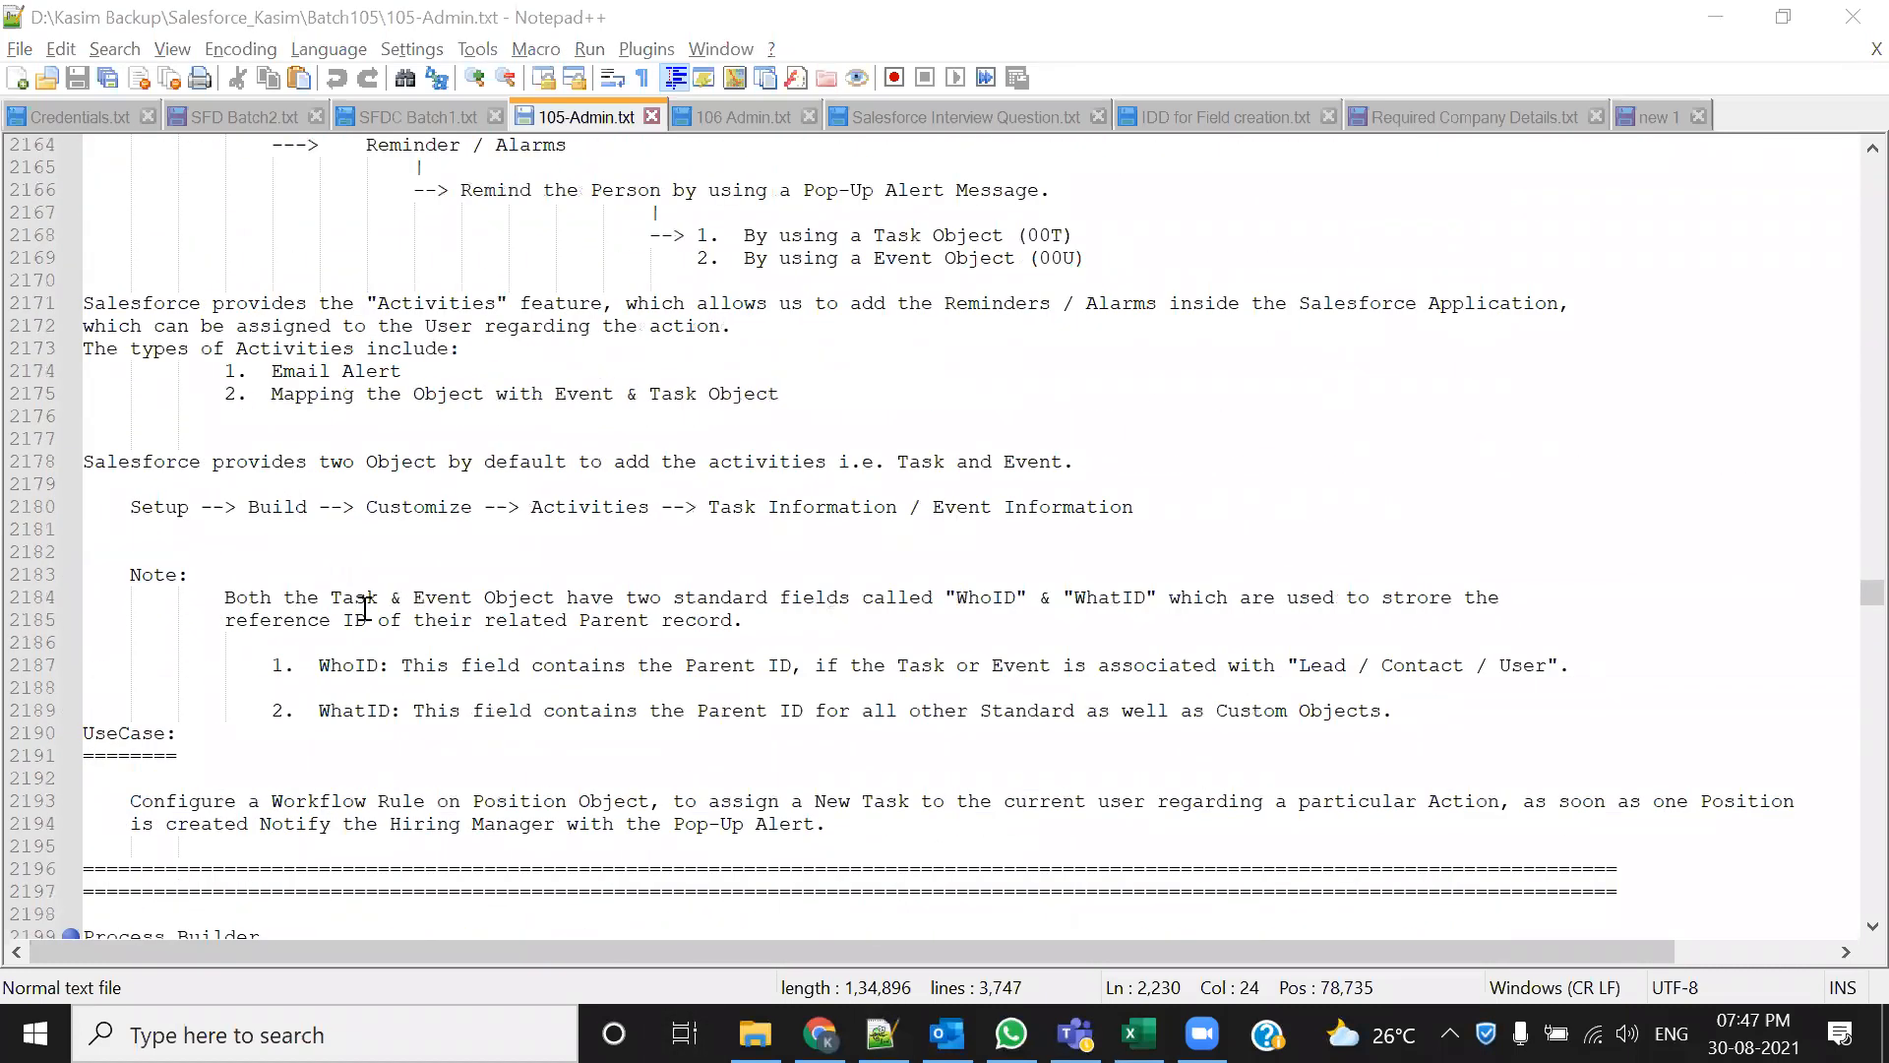
pyautogui.scroll(8, 428, 637)
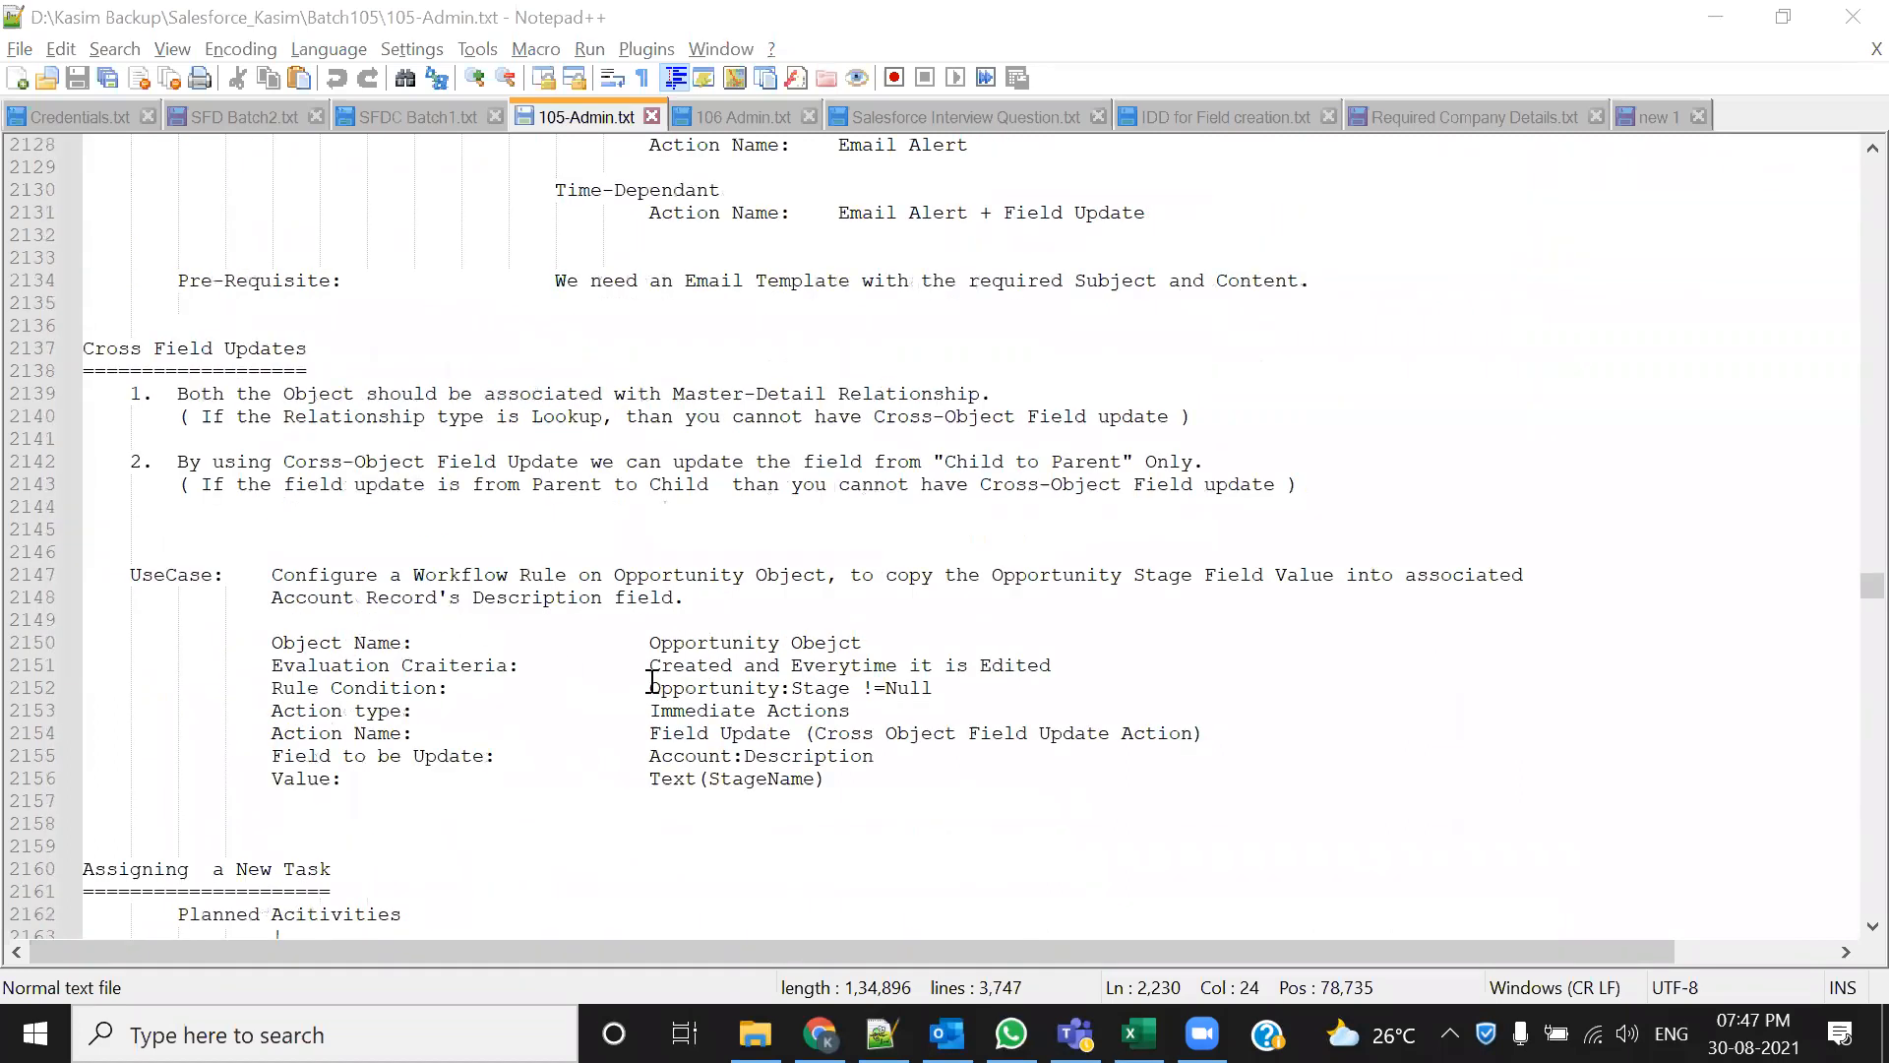
pyautogui.moveTo(178, 393); pyautogui.dragTo(1005, 396)
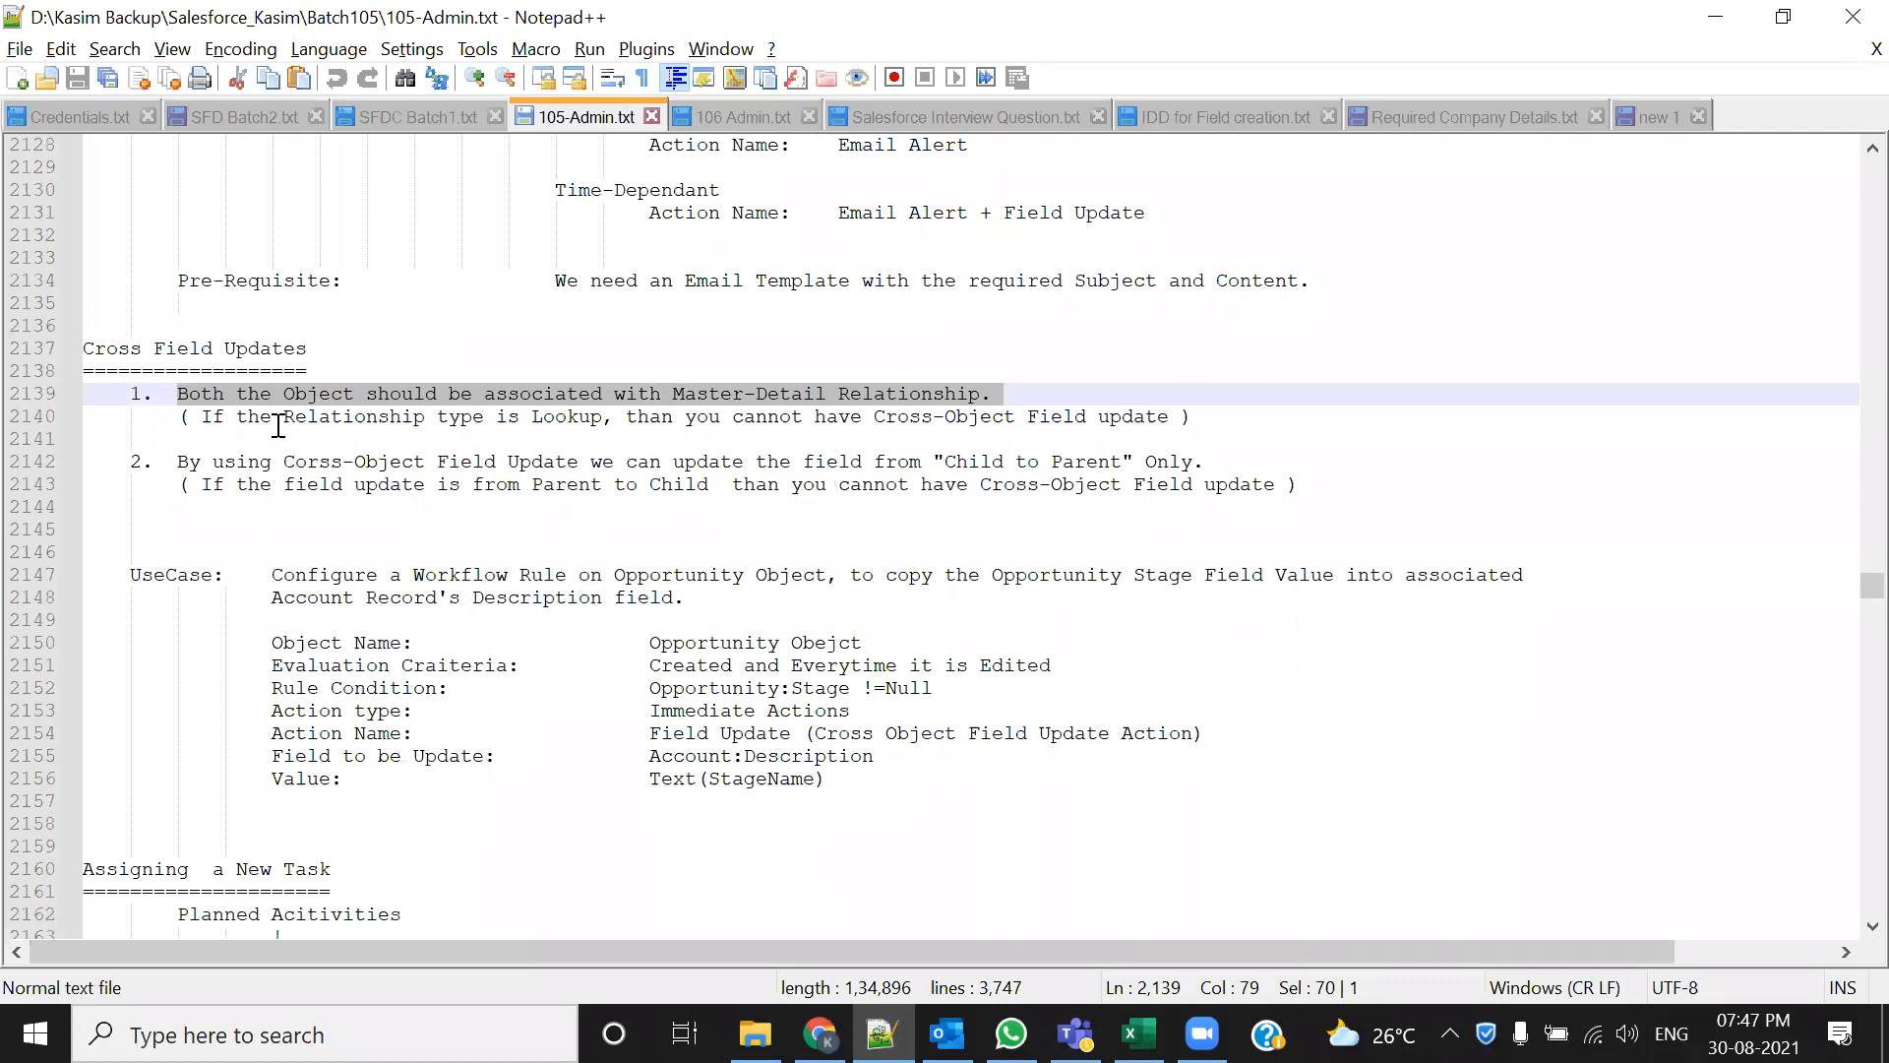
pyautogui.moveTo(193, 413); pyautogui.dragTo(1171, 418)
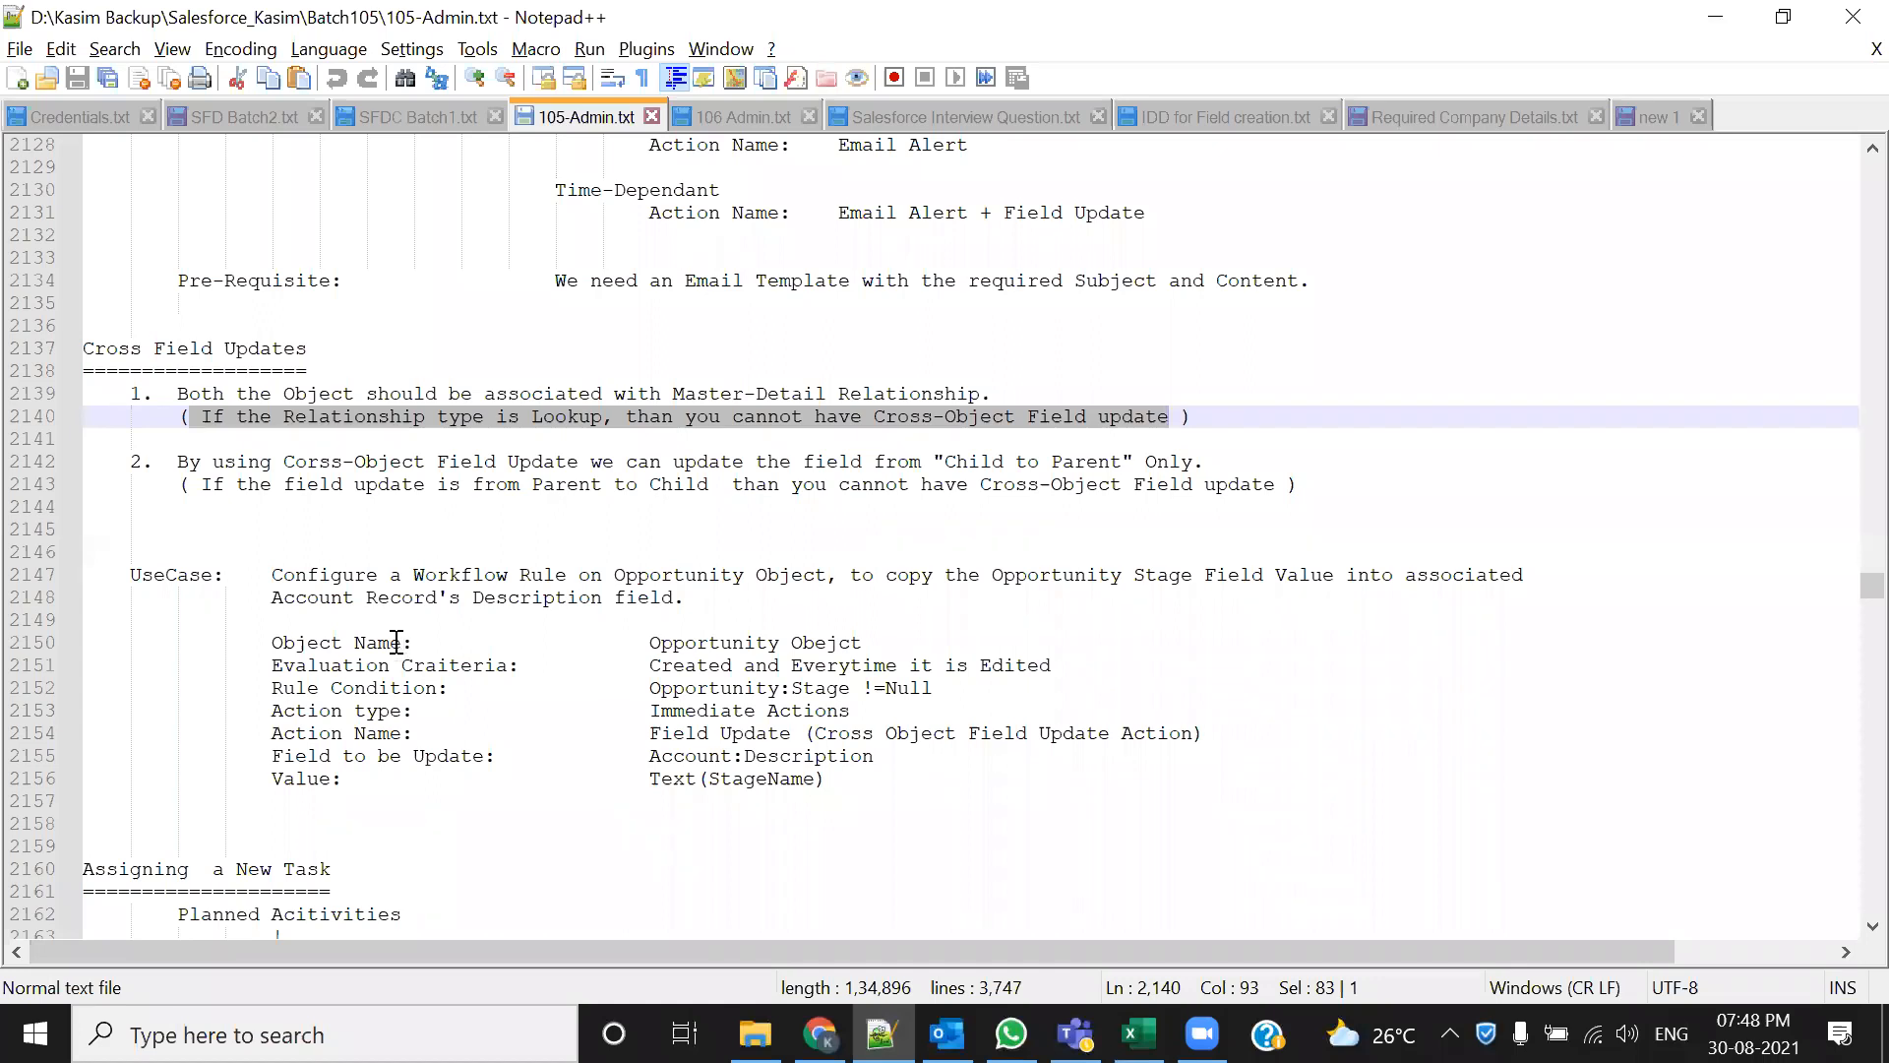
pyautogui.moveTo(152, 463); pyautogui.dragTo(844, 484)
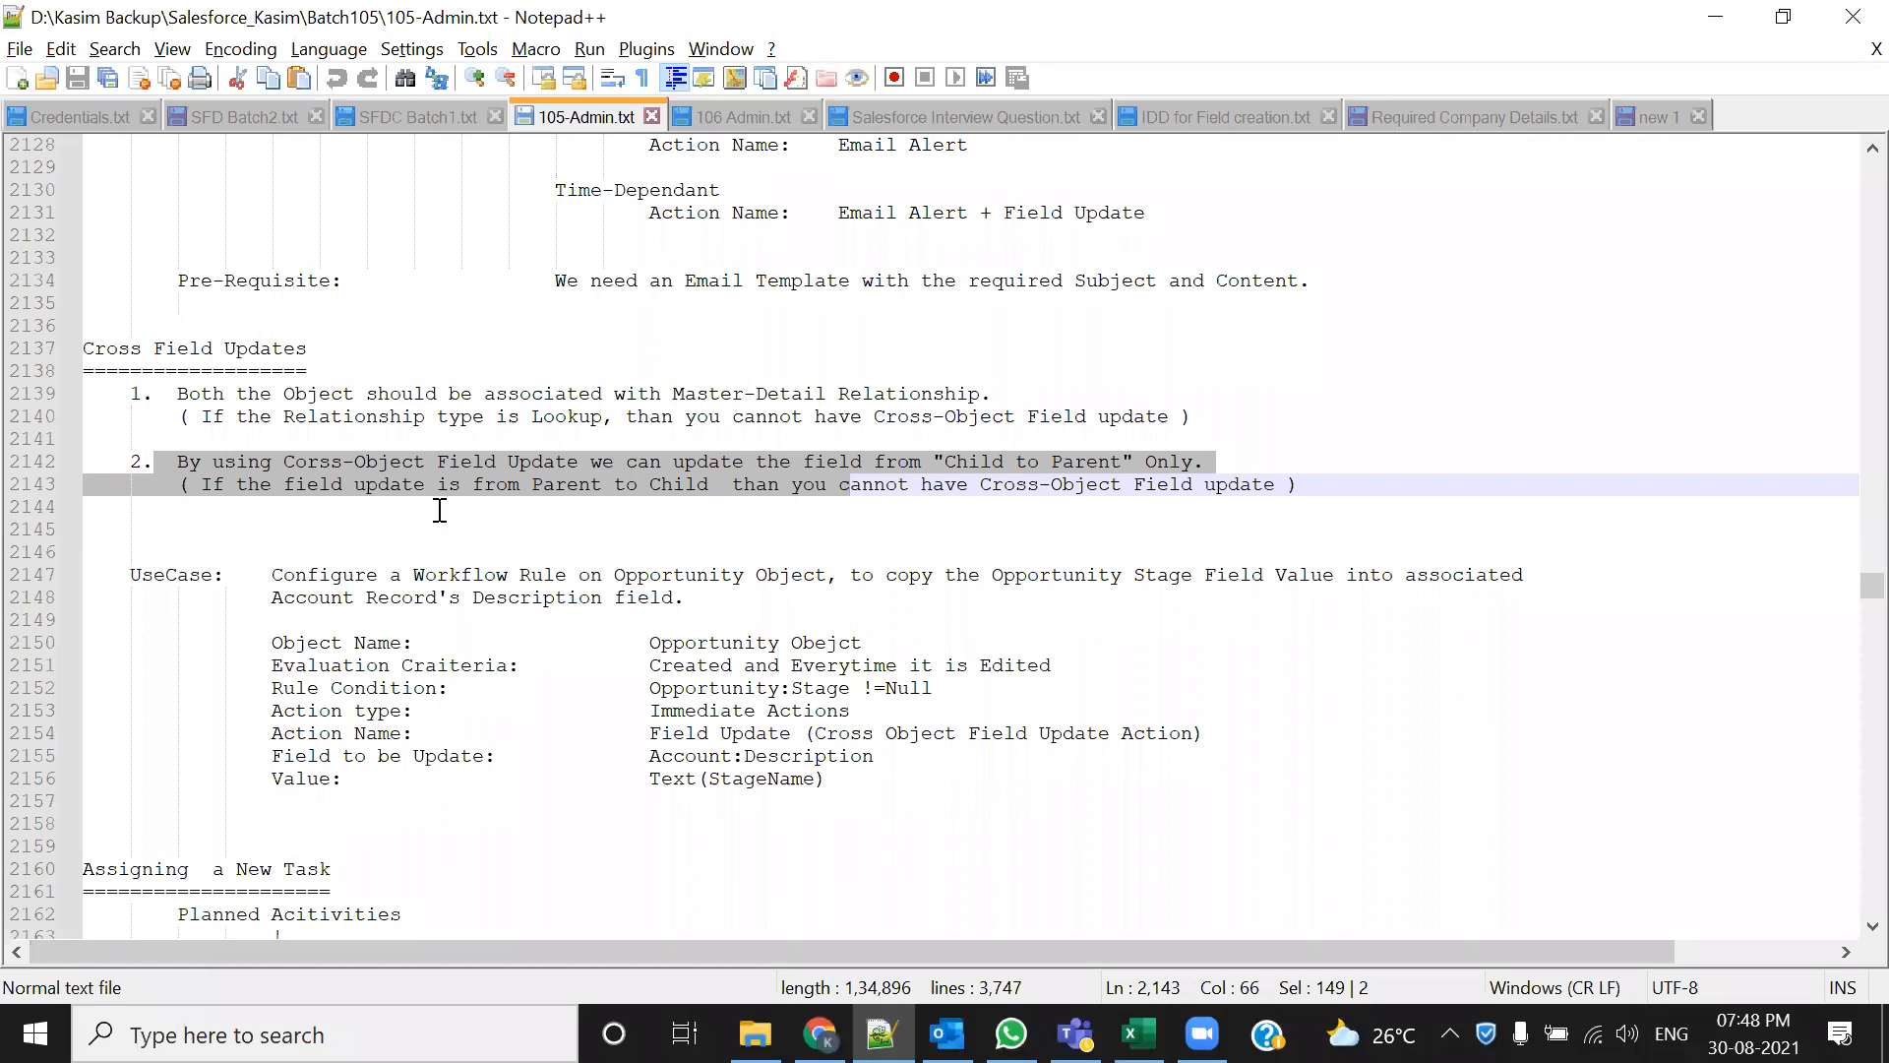
pyautogui.doubleClick(984, 463)
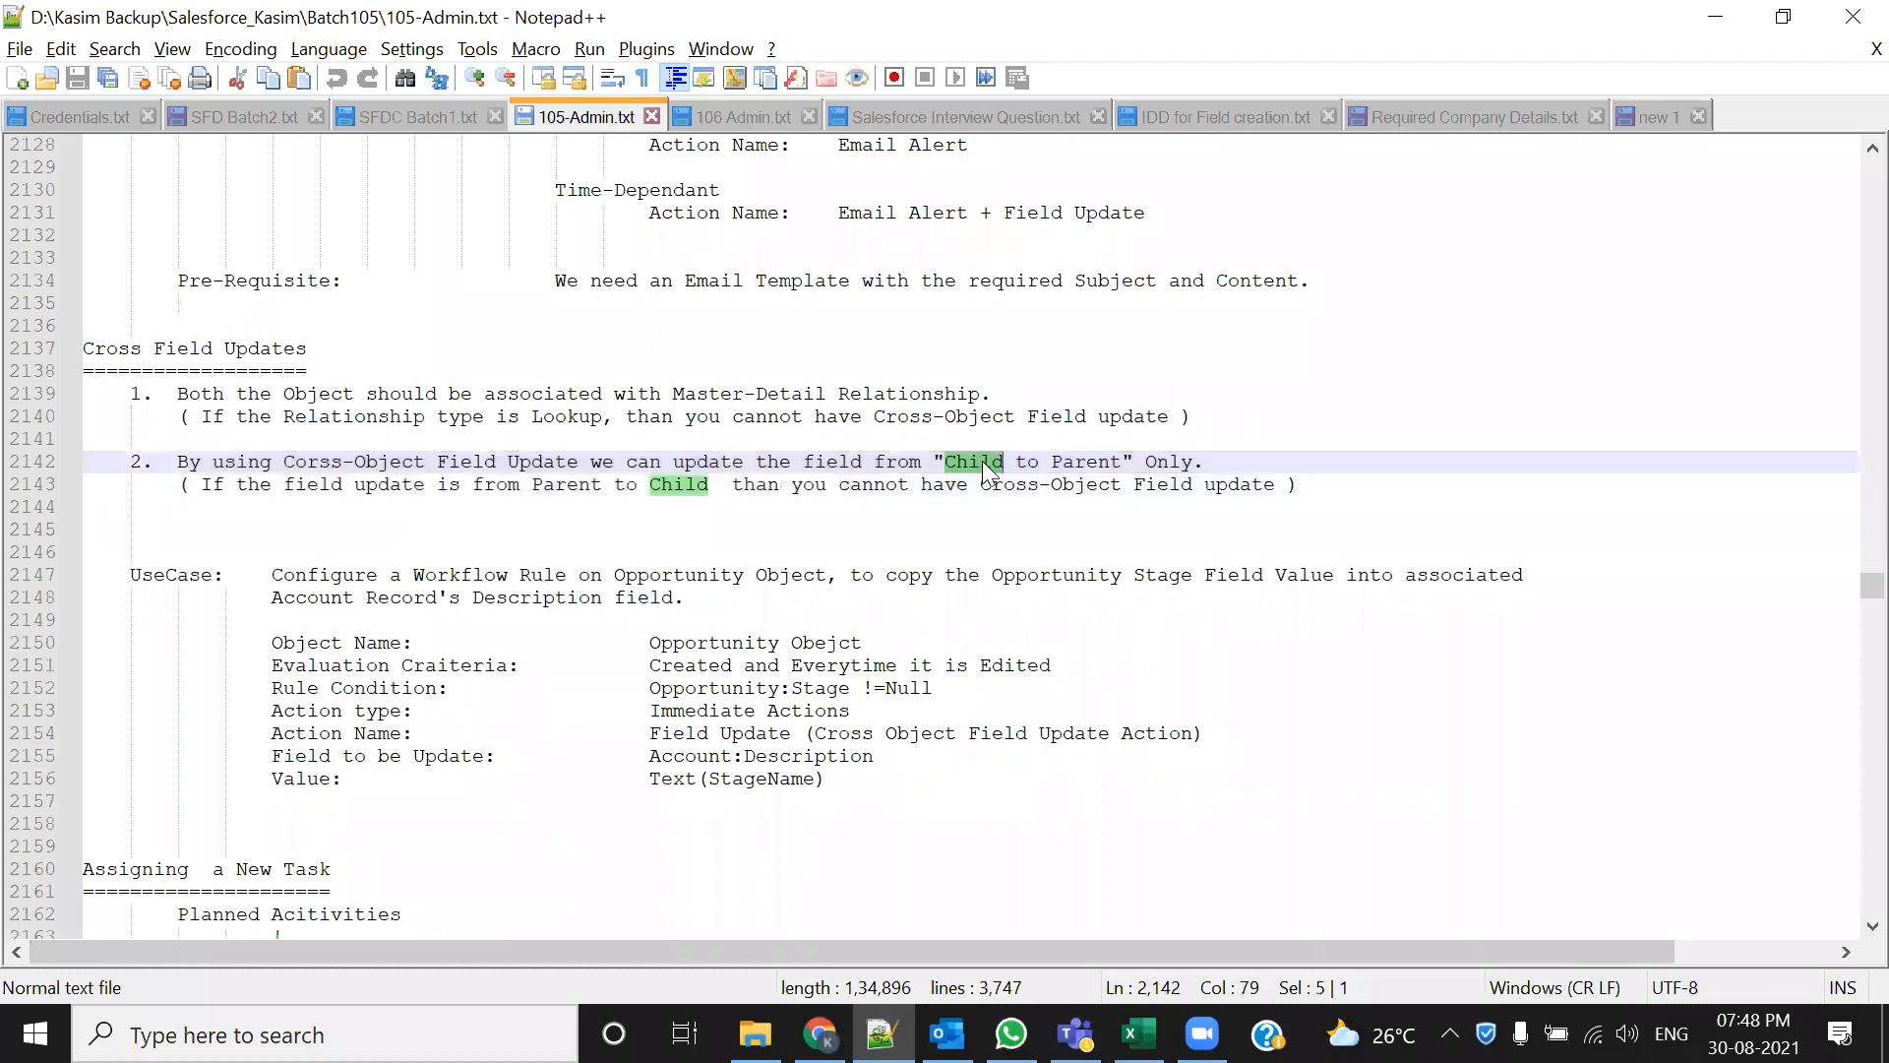
pyautogui.doubleClick(1067, 463)
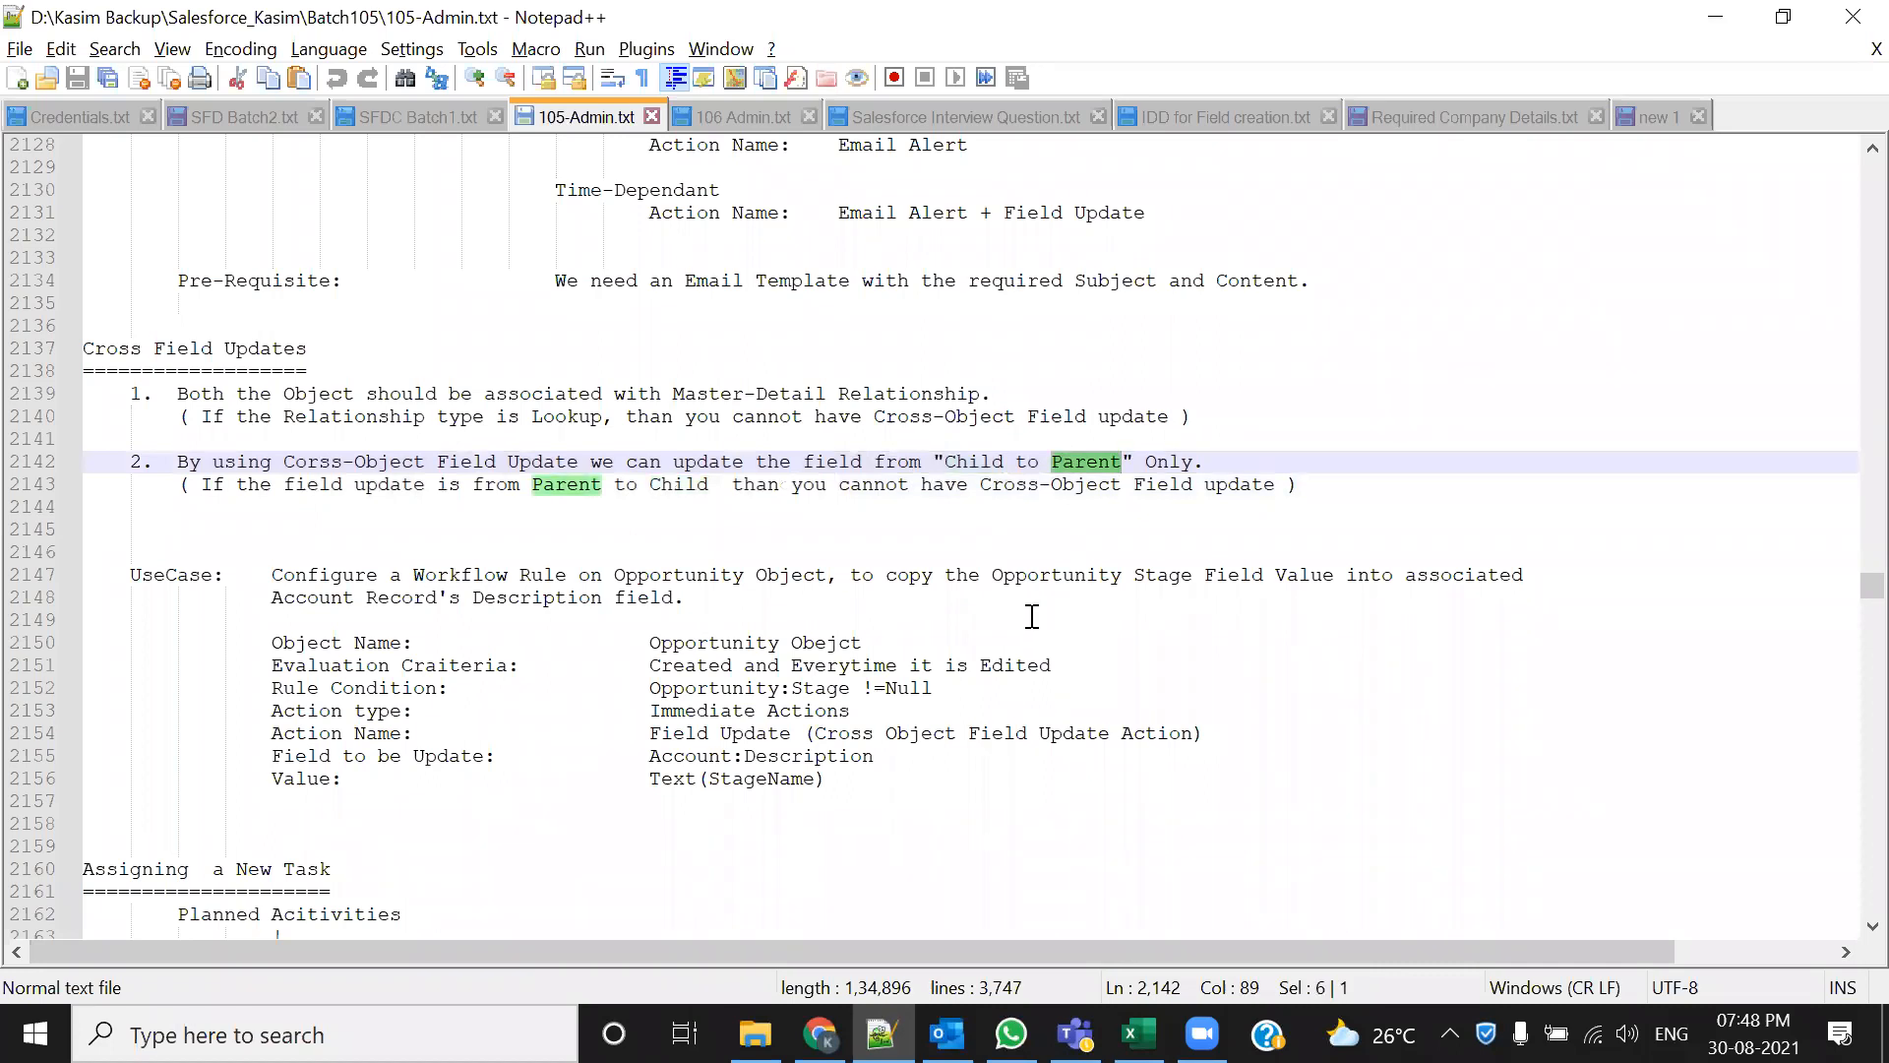
pyautogui.click(554, 482)
pyautogui.doubleClick(557, 483)
pyautogui.doubleClick(677, 483)
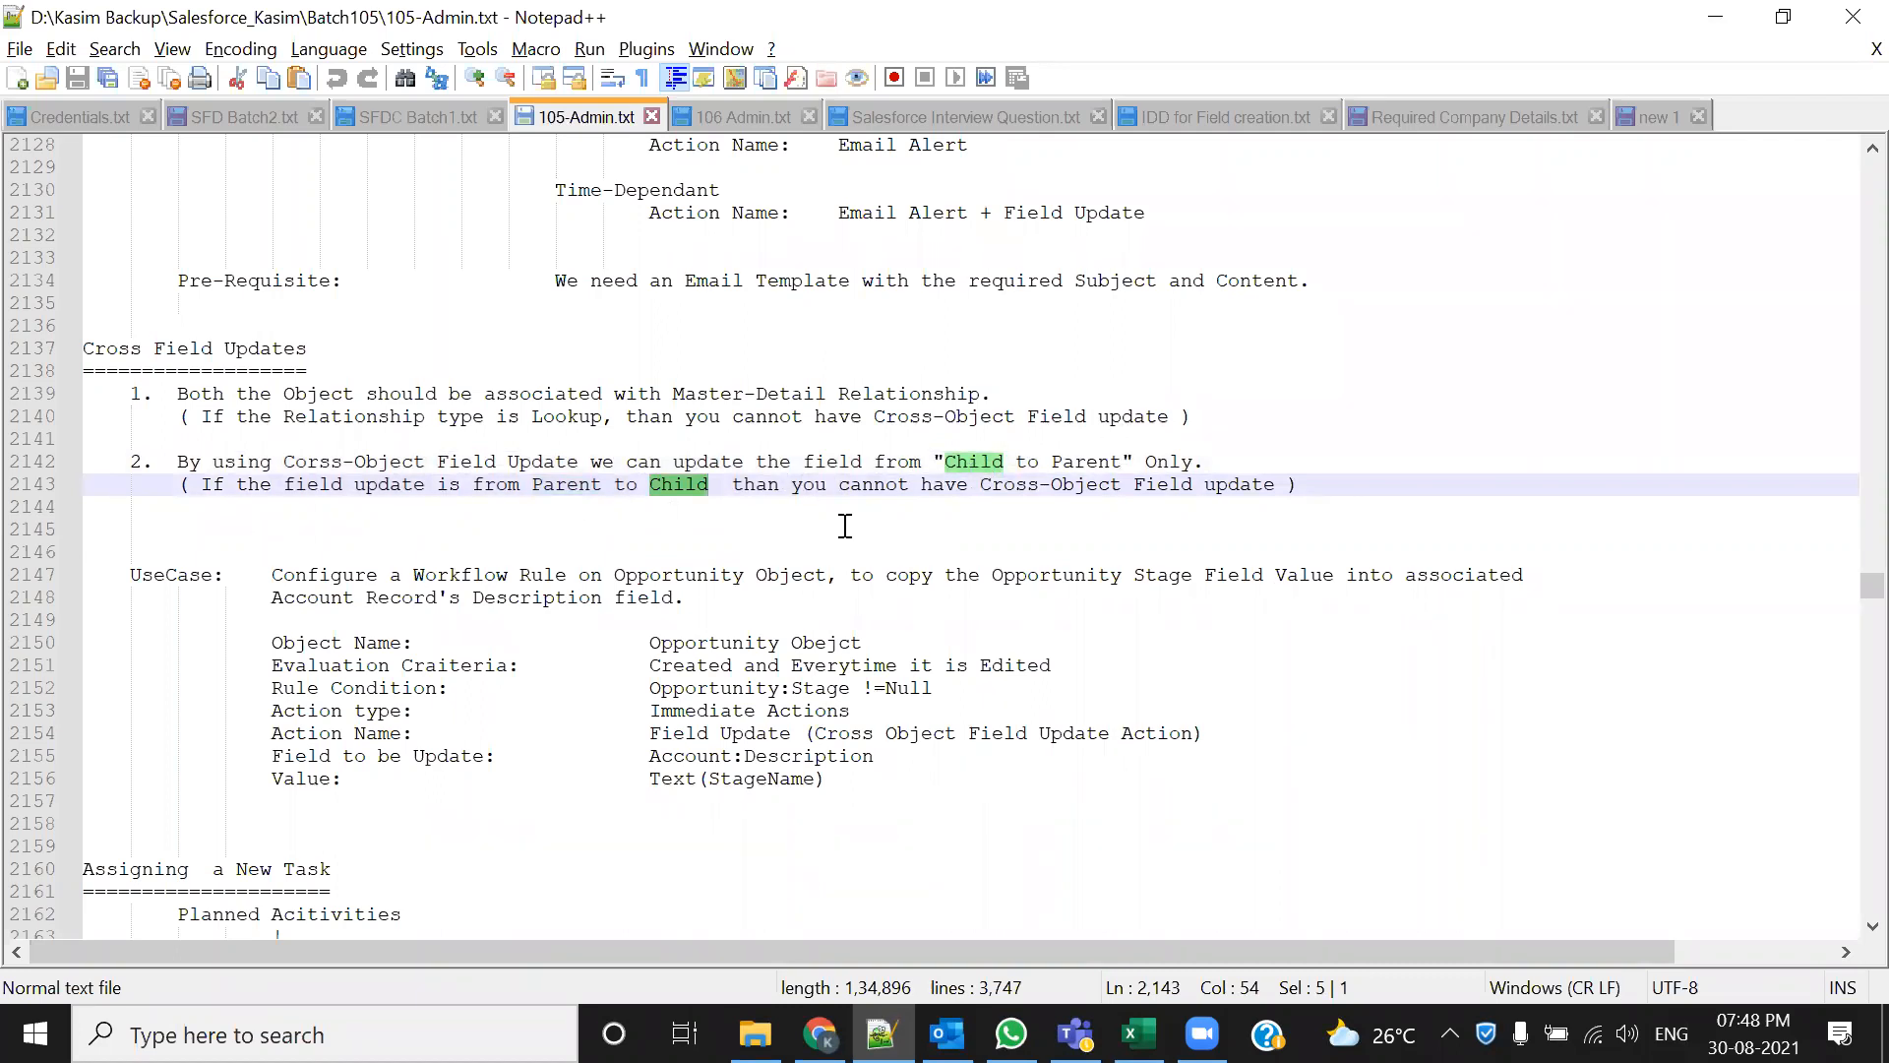
pyautogui.moveTo(1329, 483); pyautogui.dragTo(56, 370)
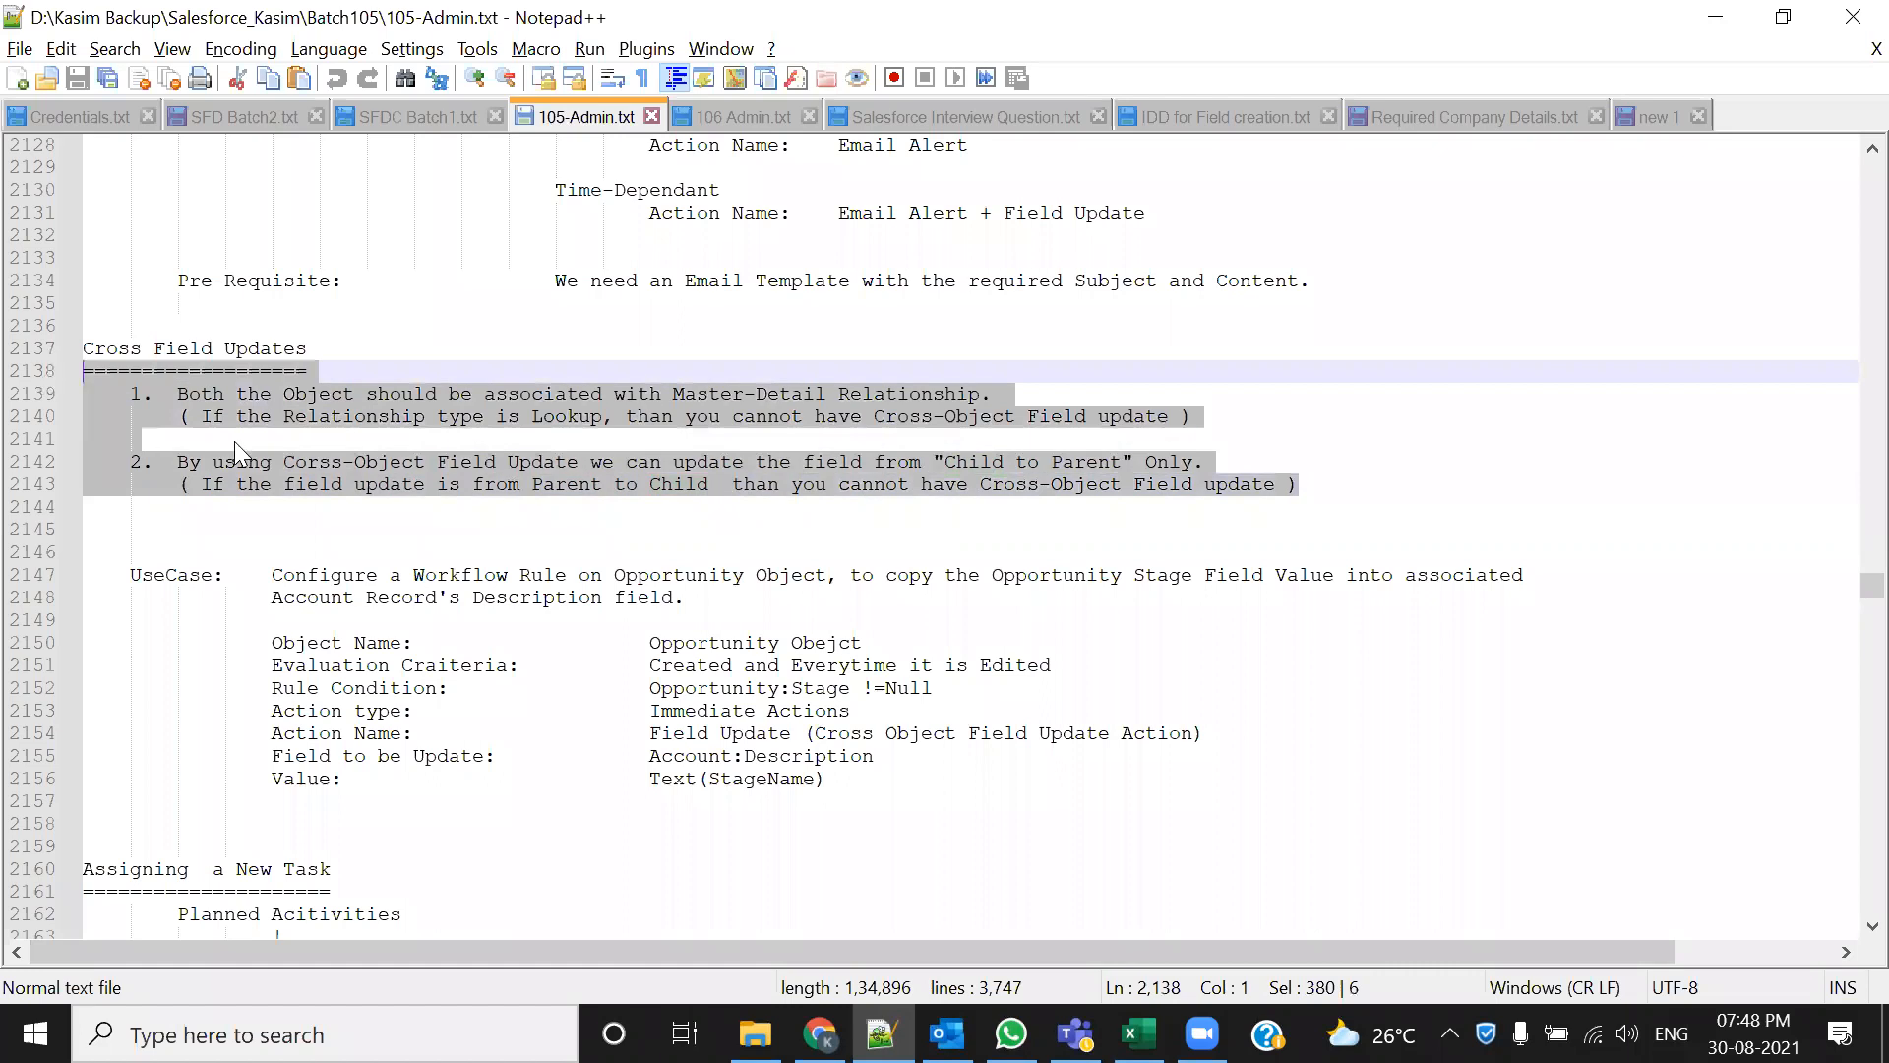
pyautogui.click(375, 328)
pyautogui.click(307, 349)
pyautogui.moveTo(294, 352); pyautogui.dragTo(82, 350)
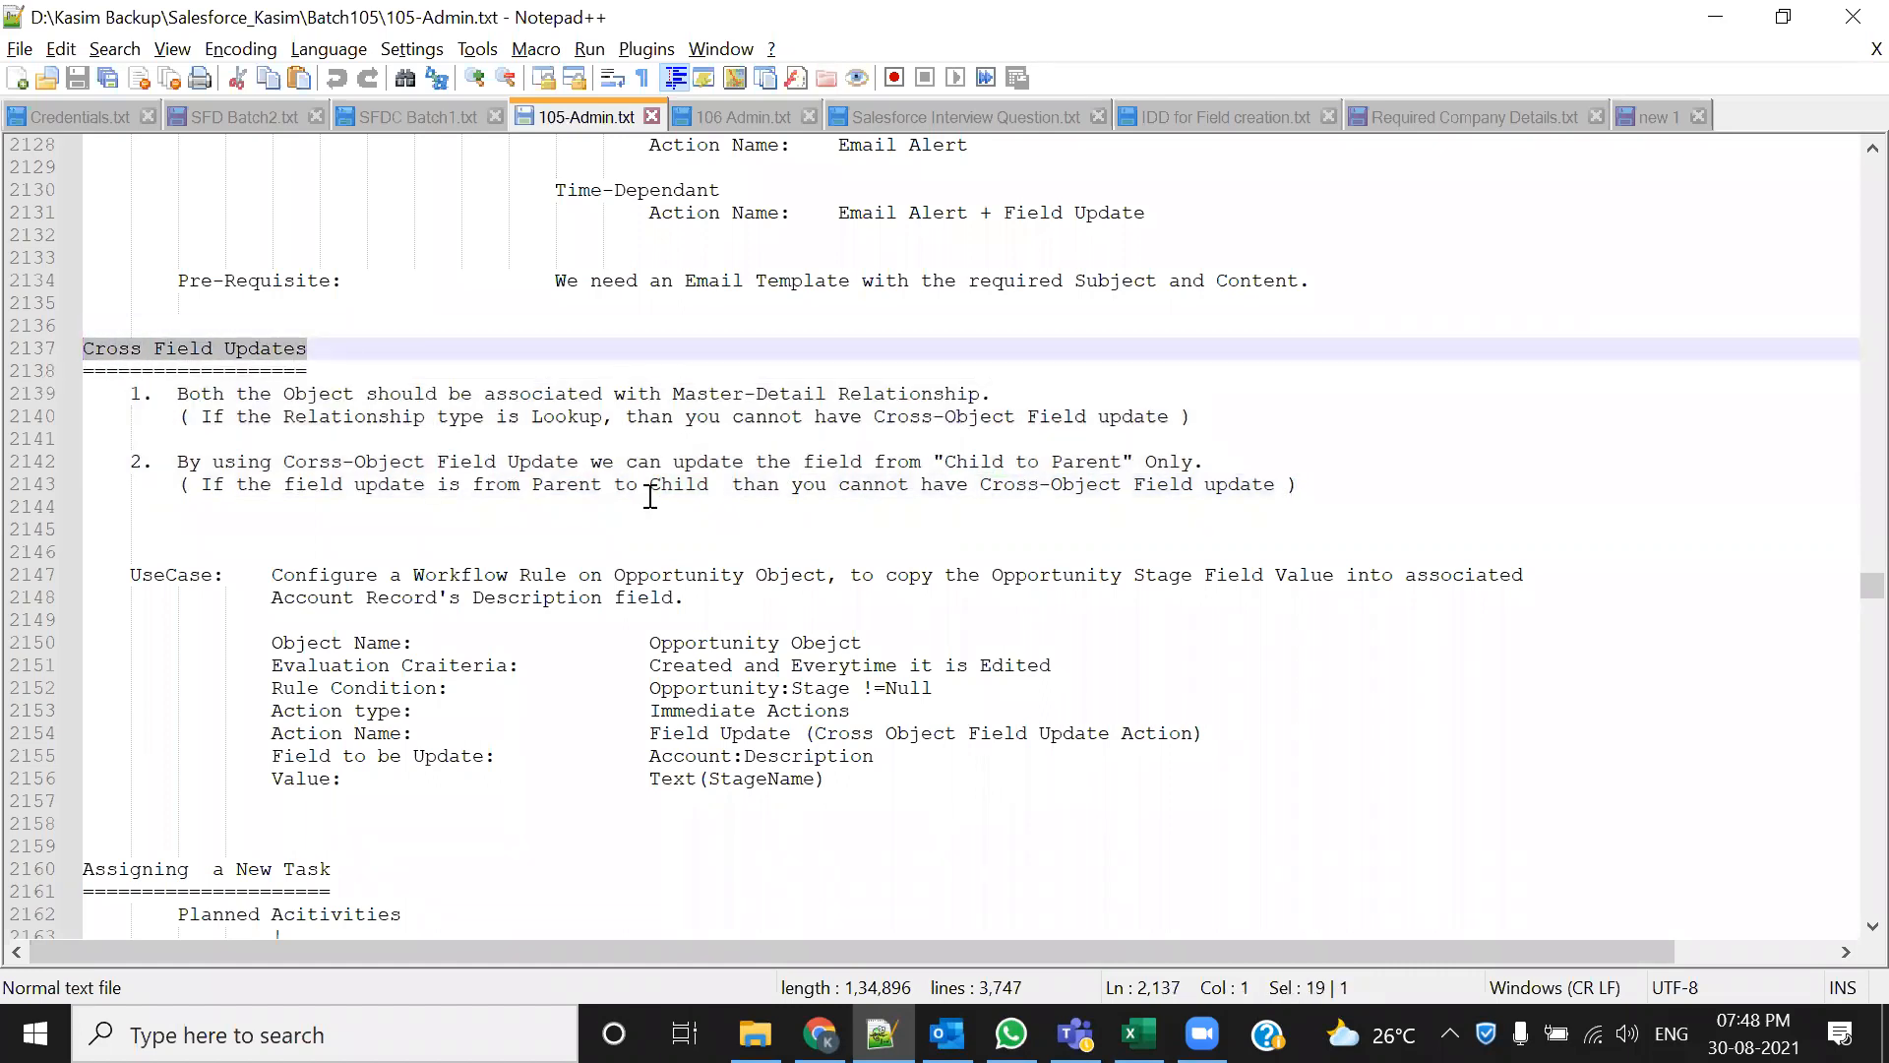
pyautogui.scroll(-16, 649, 496)
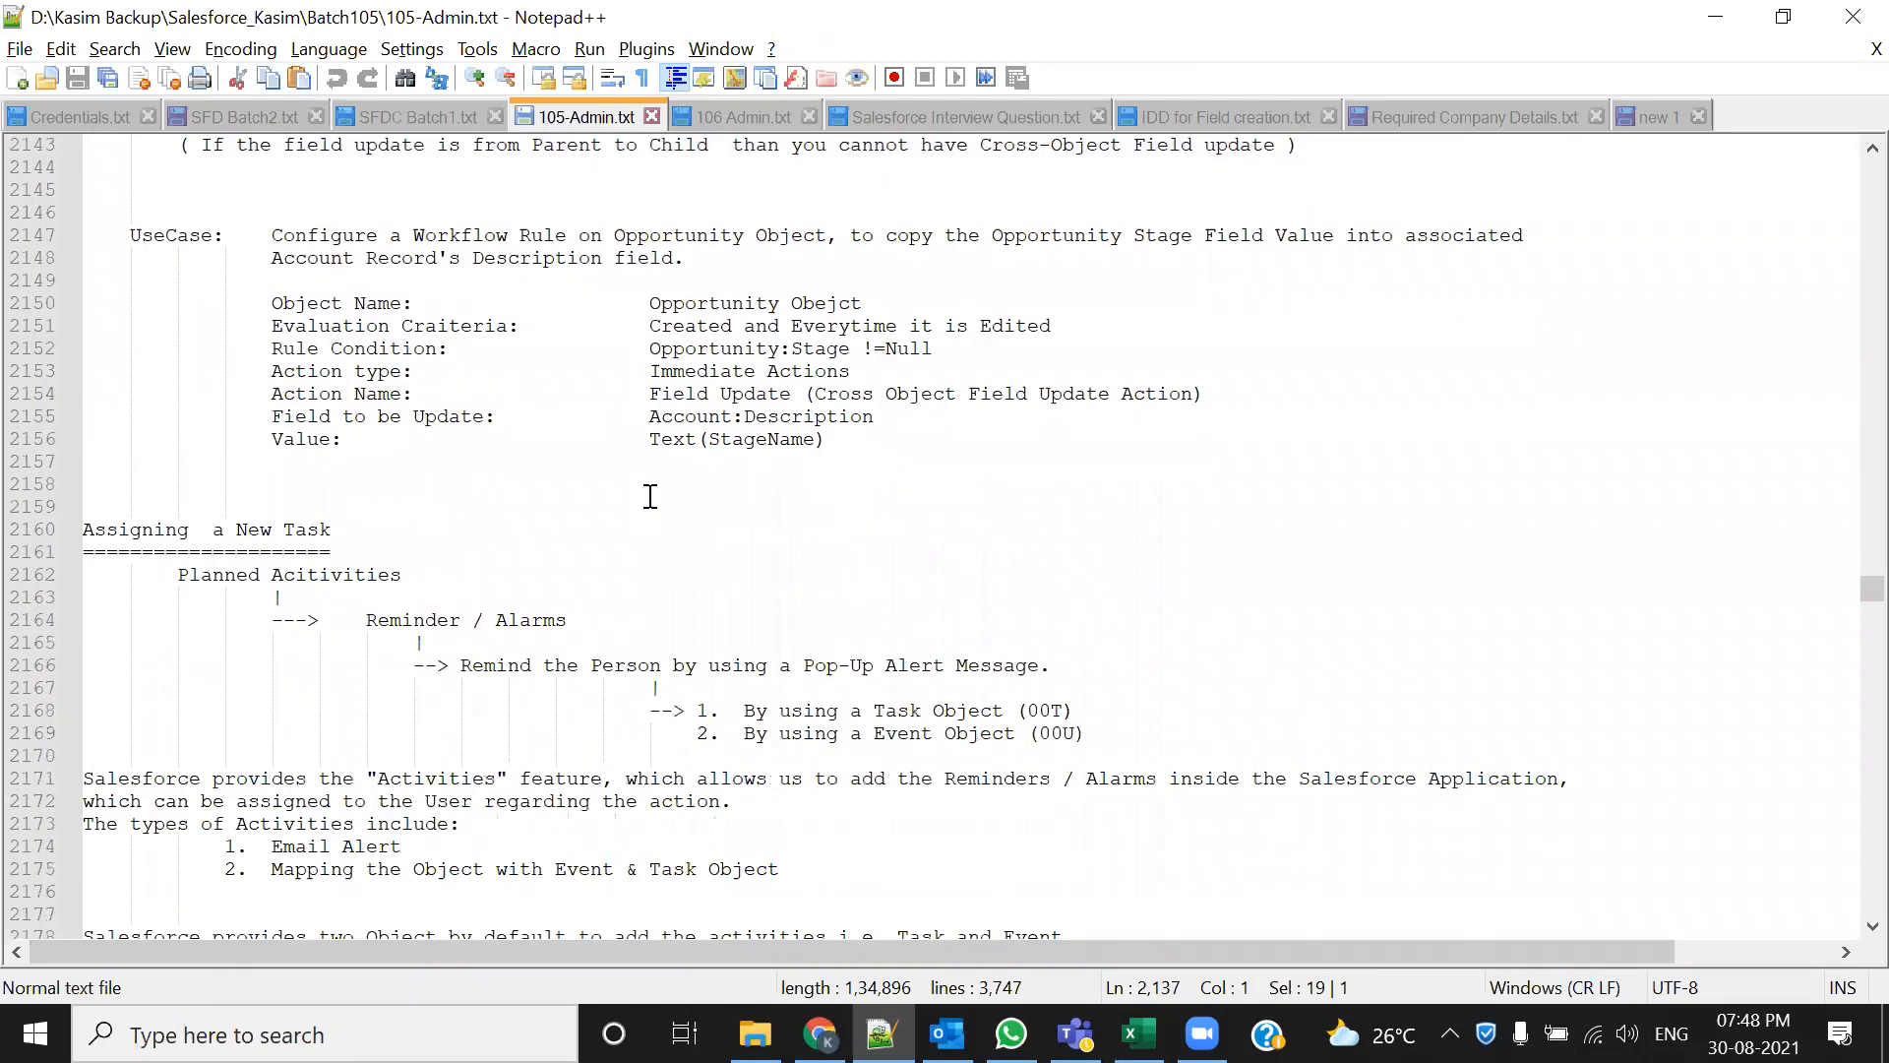
pyautogui.scroll(-7, 649, 496)
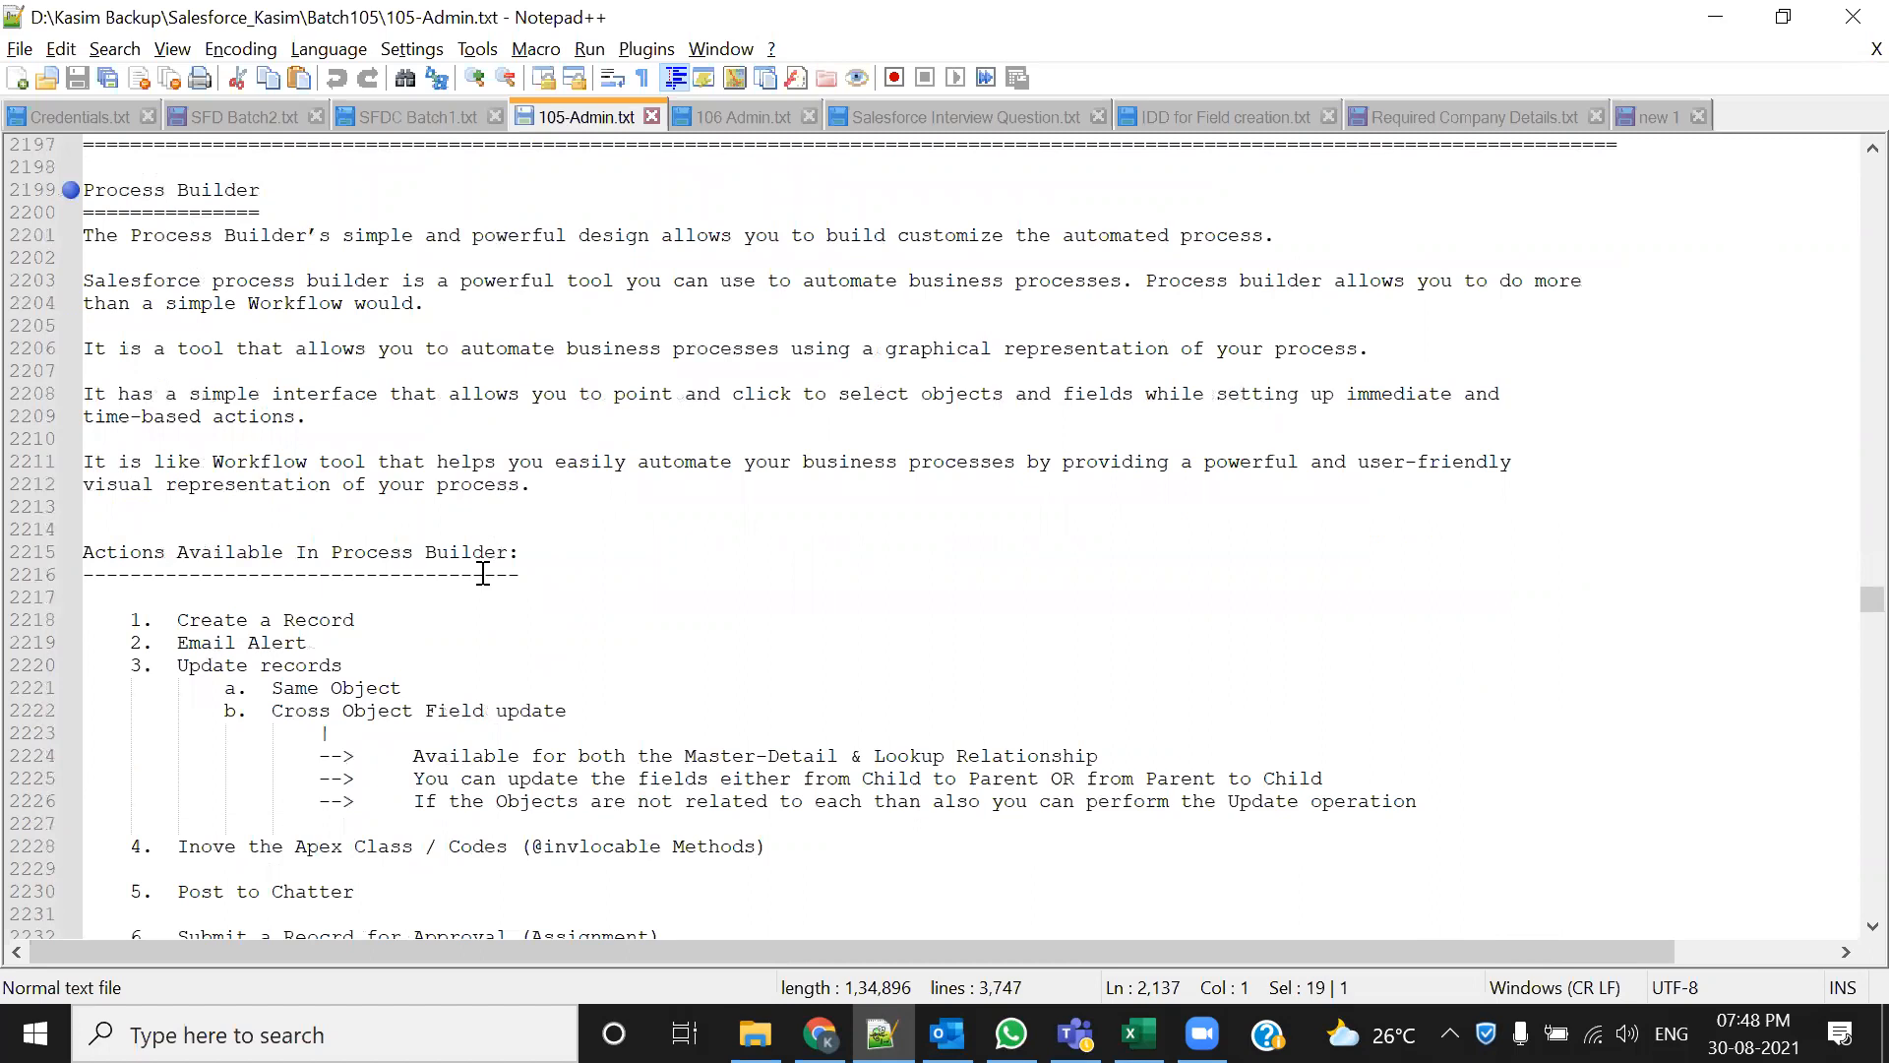
pyautogui.scroll(-3, 483, 574)
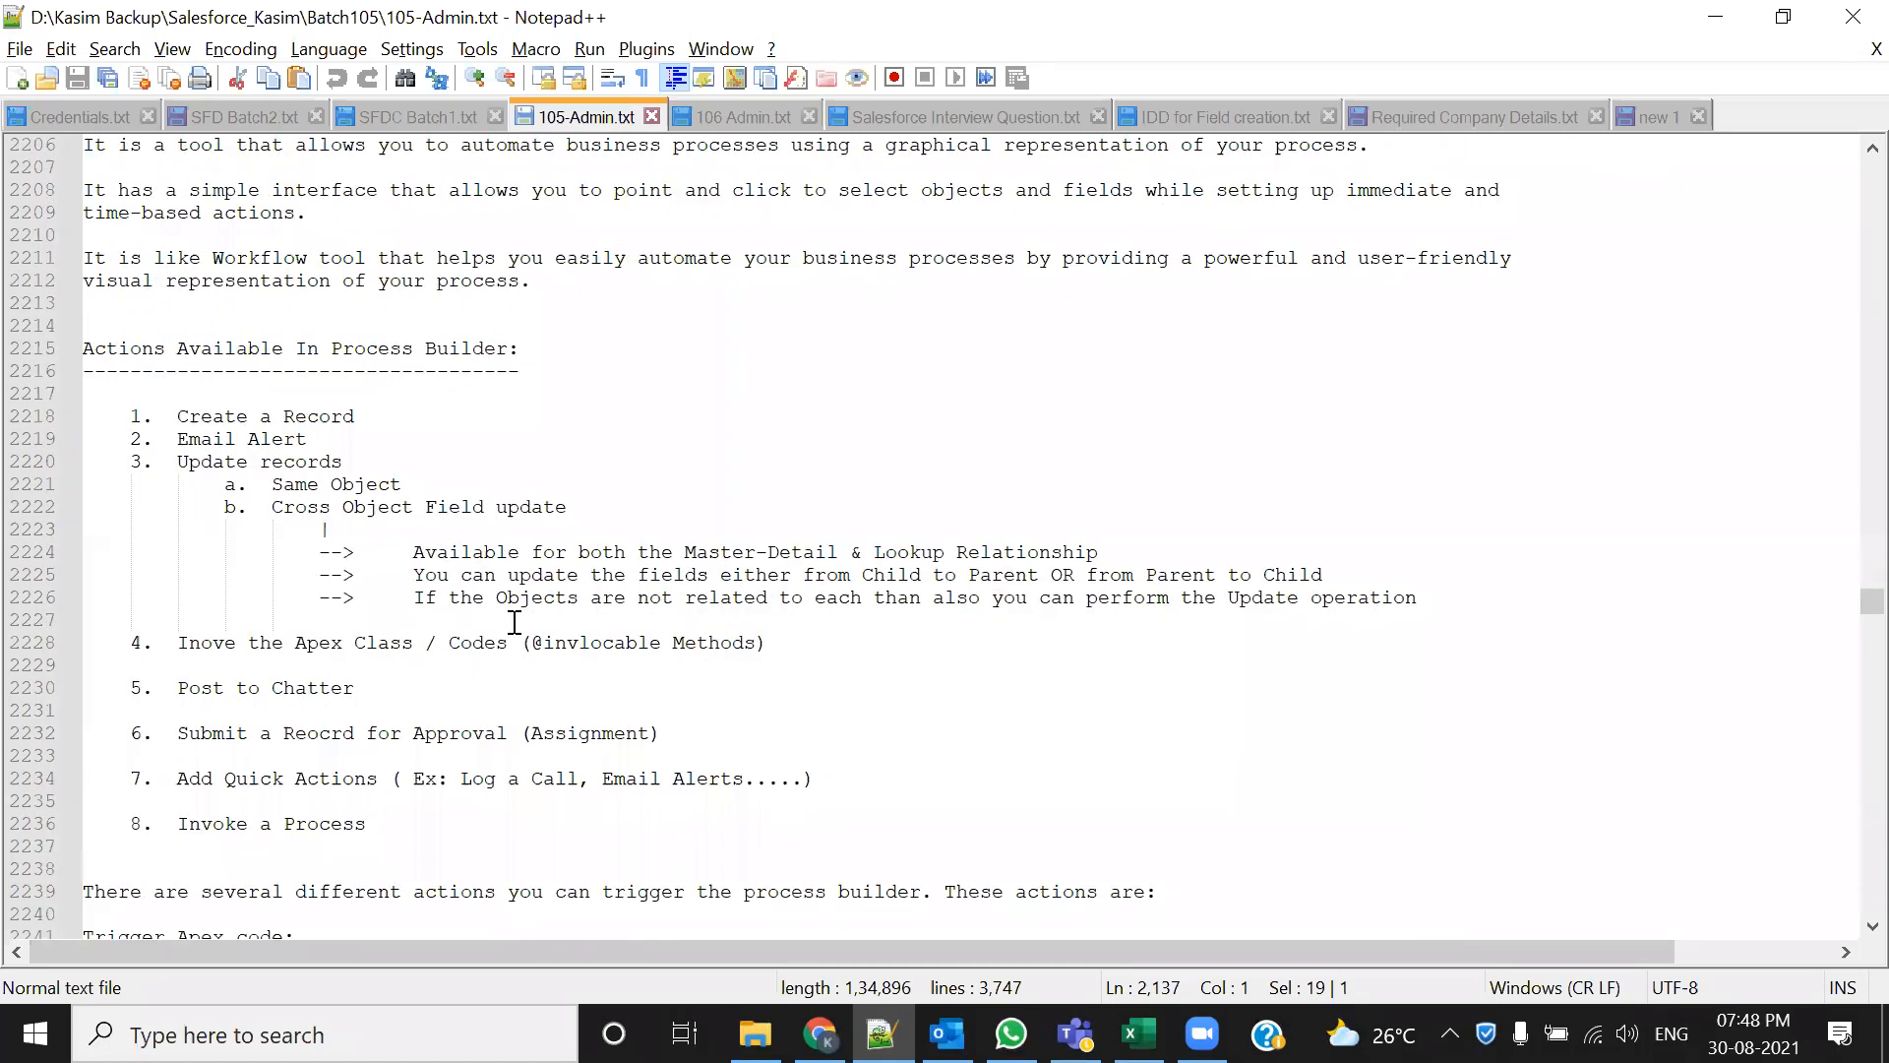
pyautogui.moveTo(259, 507); pyautogui.dragTo(543, 507)
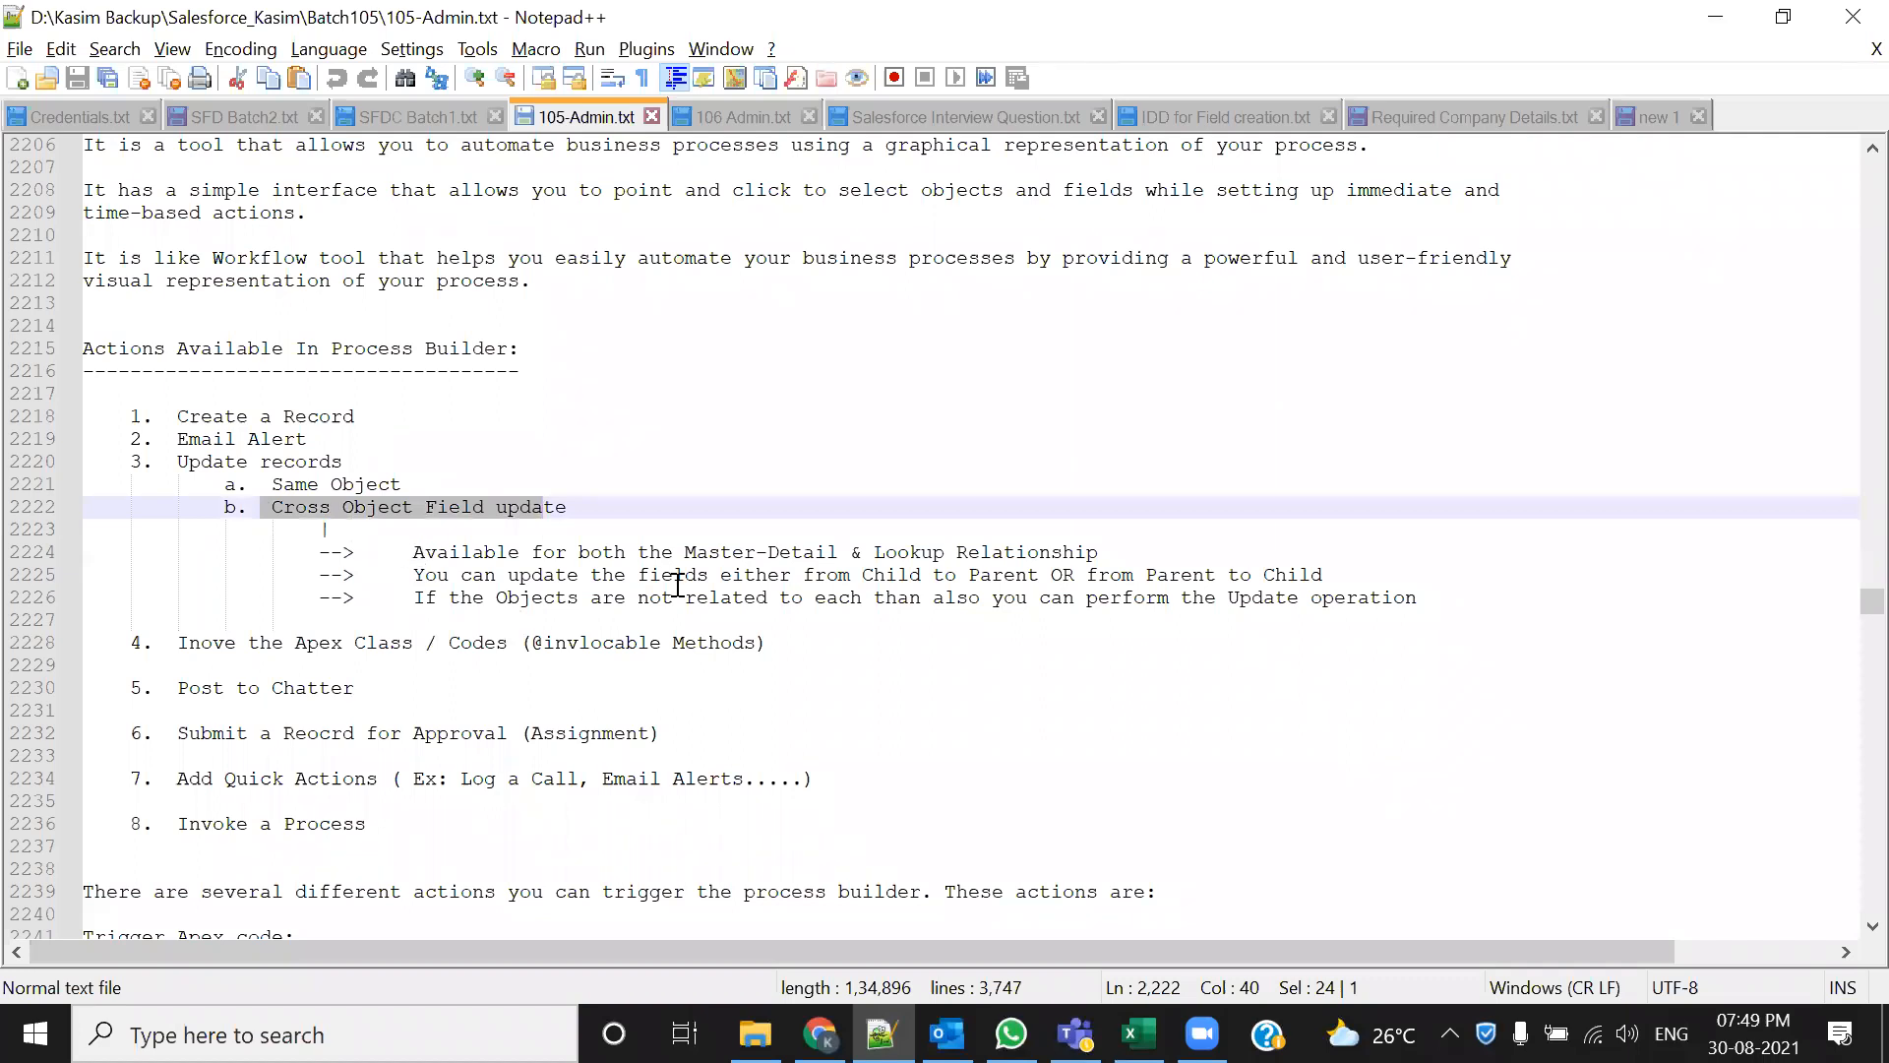
pyautogui.moveTo(674, 552); pyautogui.dragTo(1100, 557)
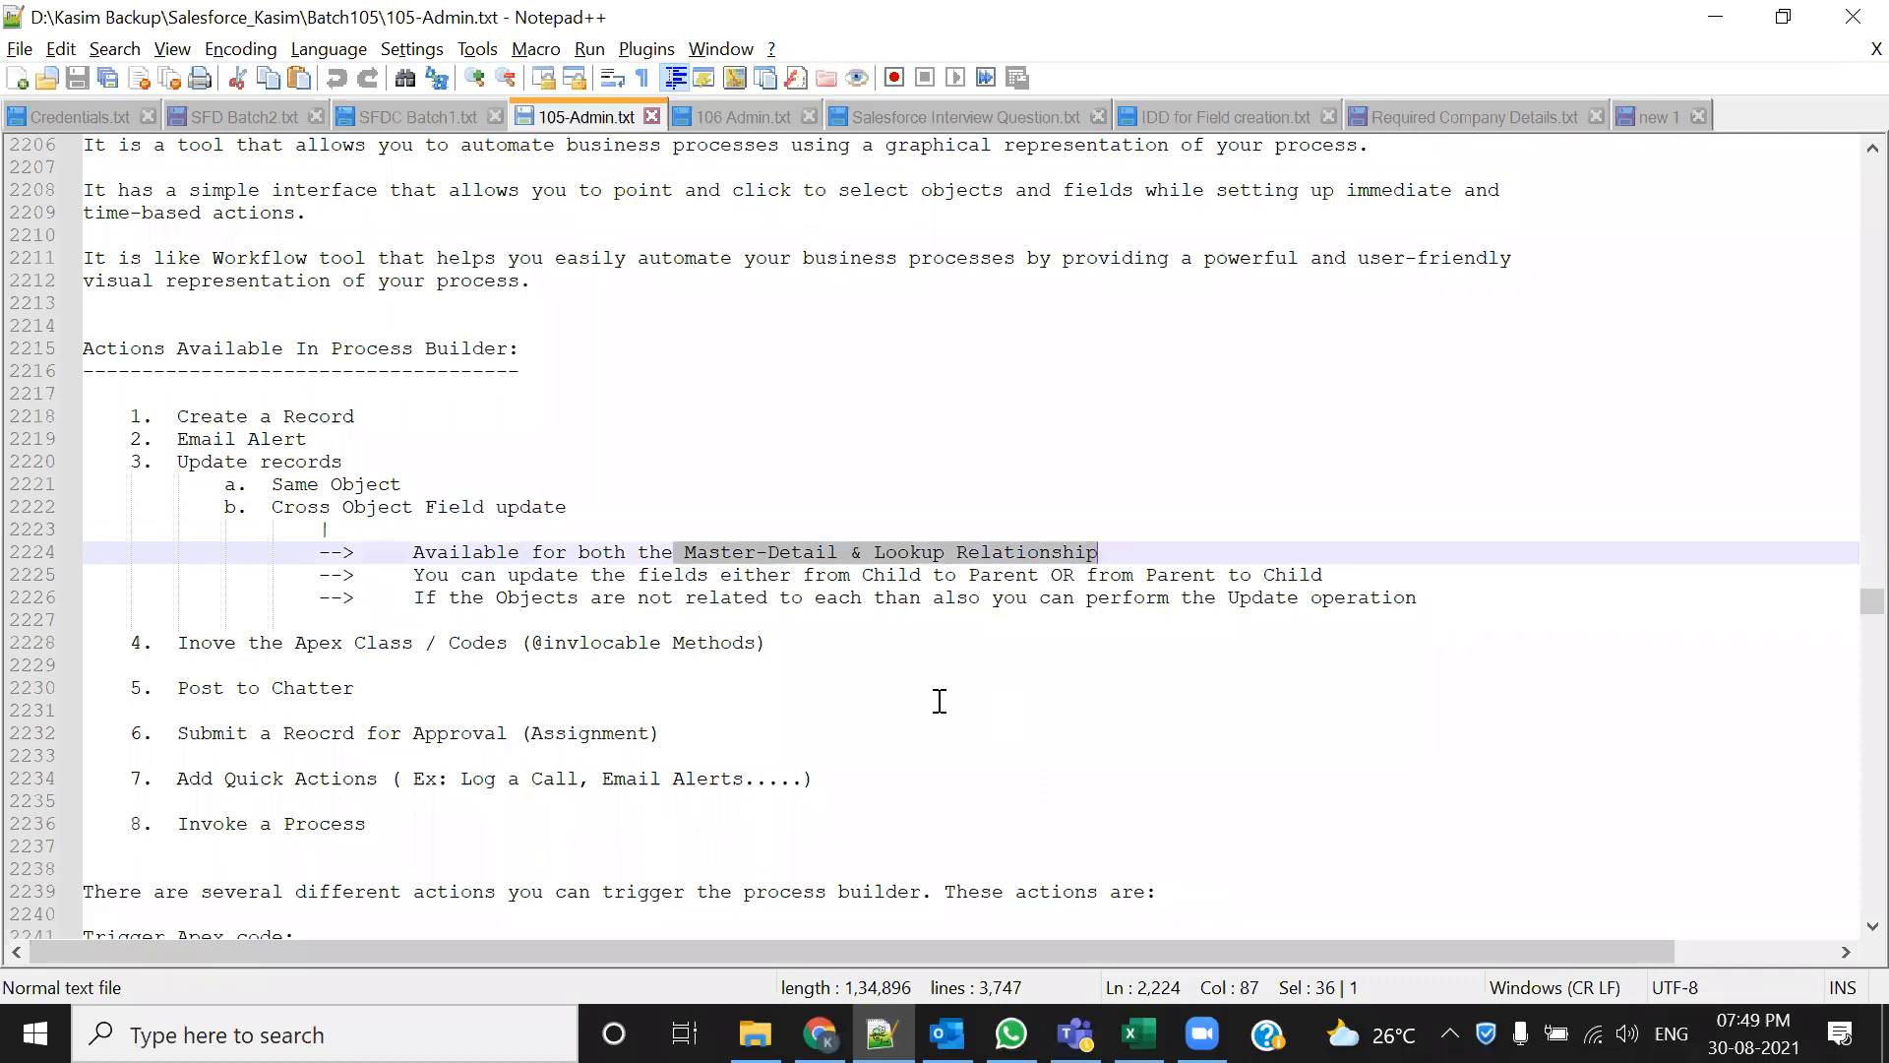
pyautogui.doubleClick(295, 510)
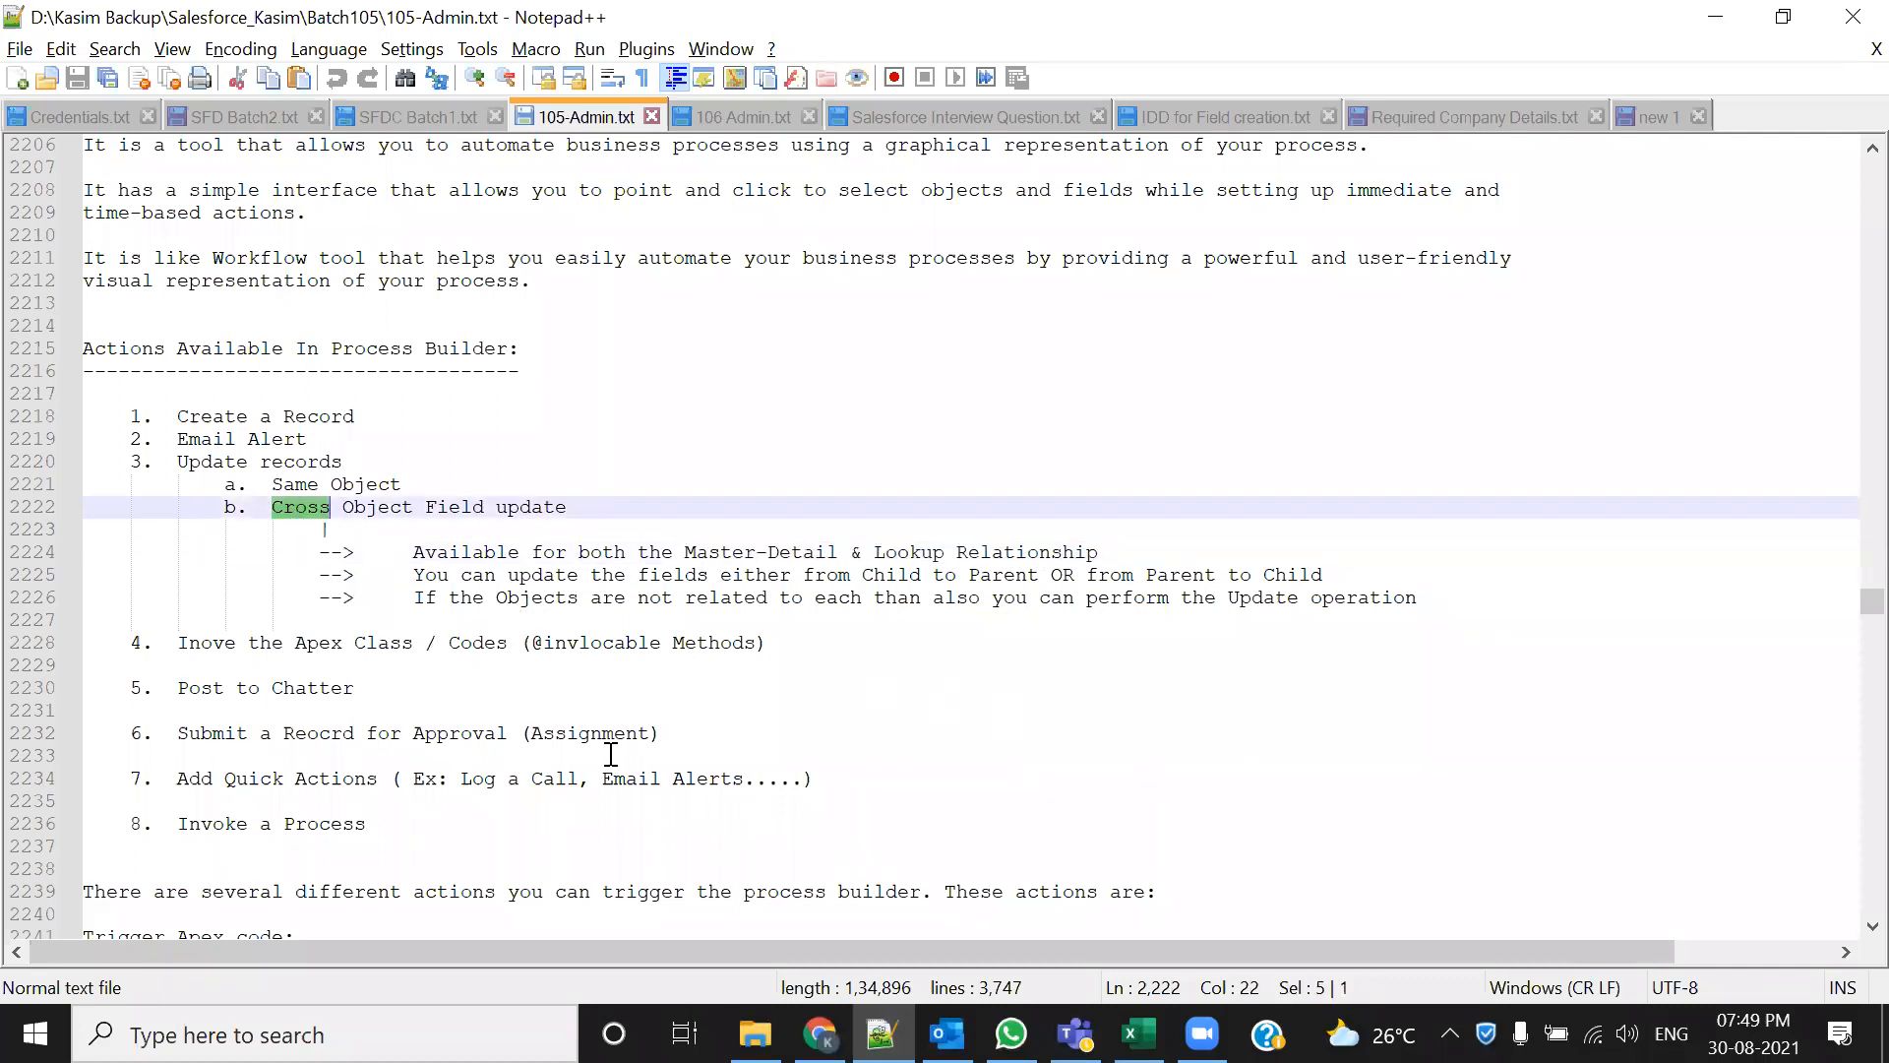
pyautogui.doubleClick(906, 553)
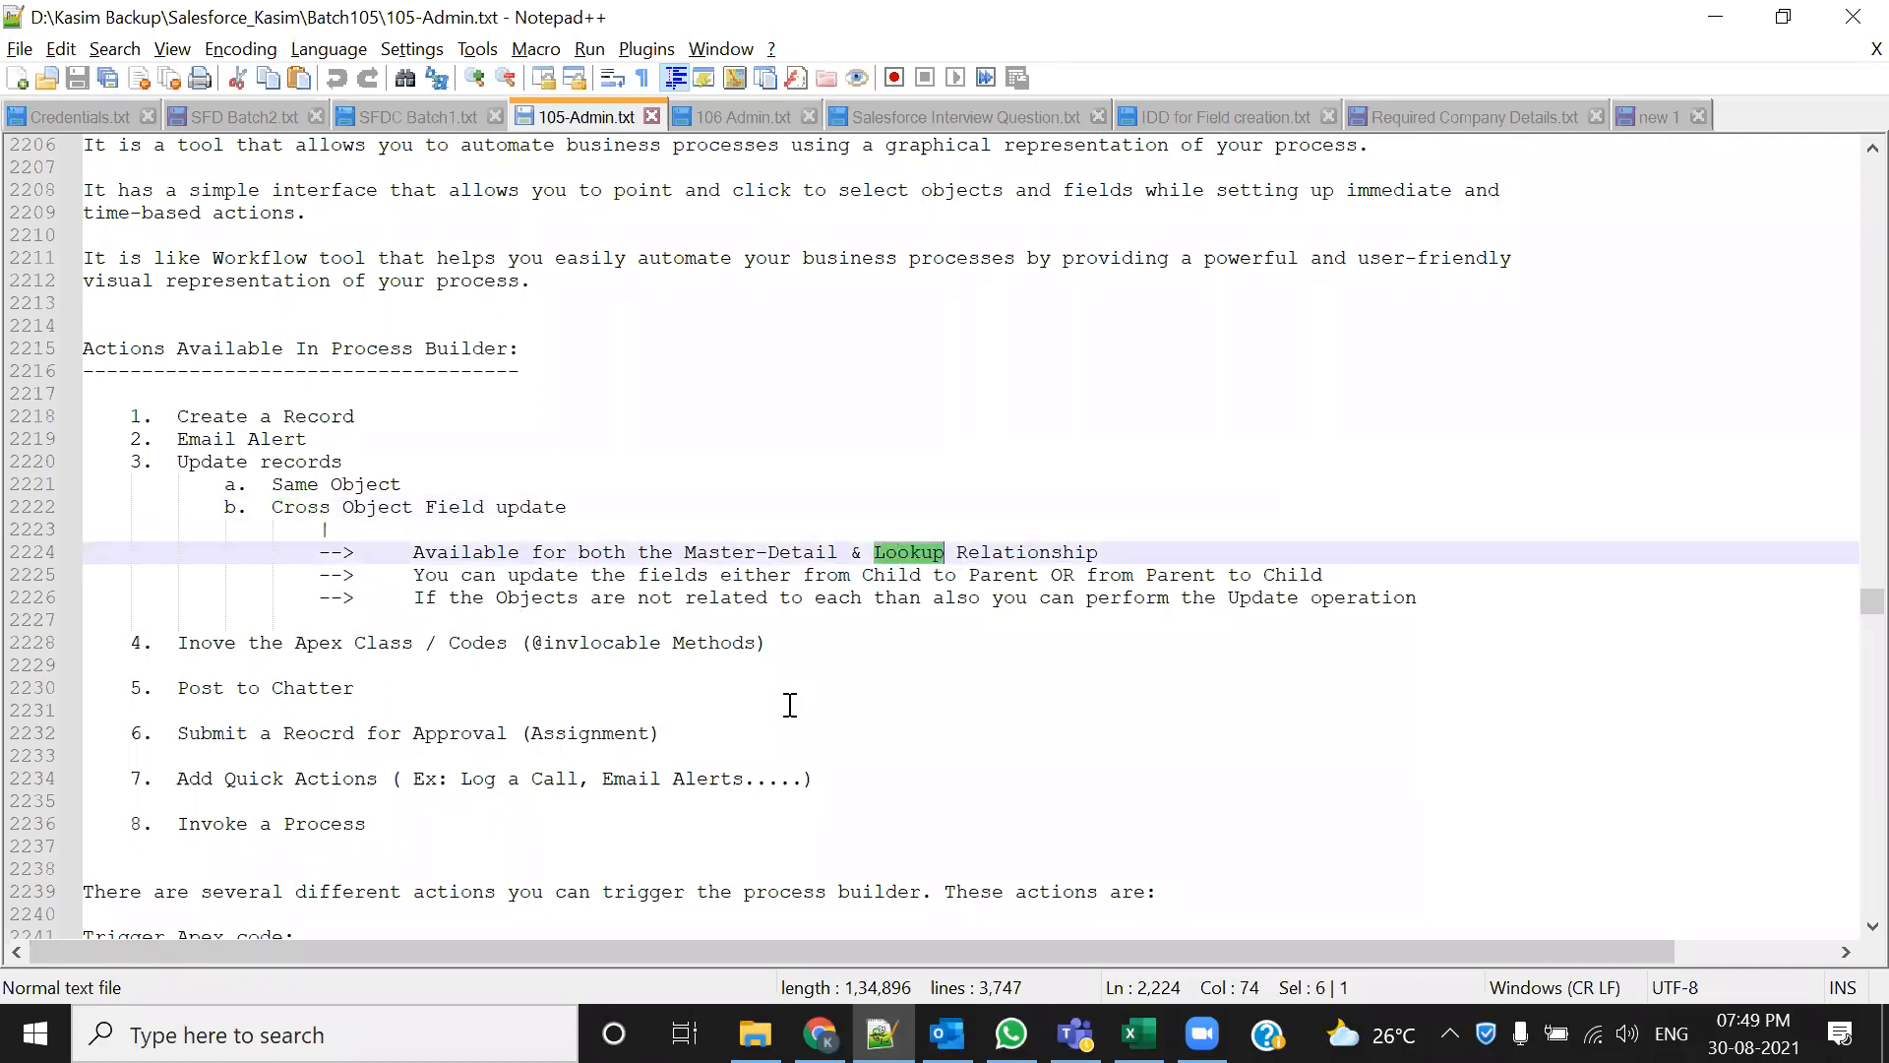
pyautogui.moveTo(273, 506); pyautogui.dragTo(624, 509)
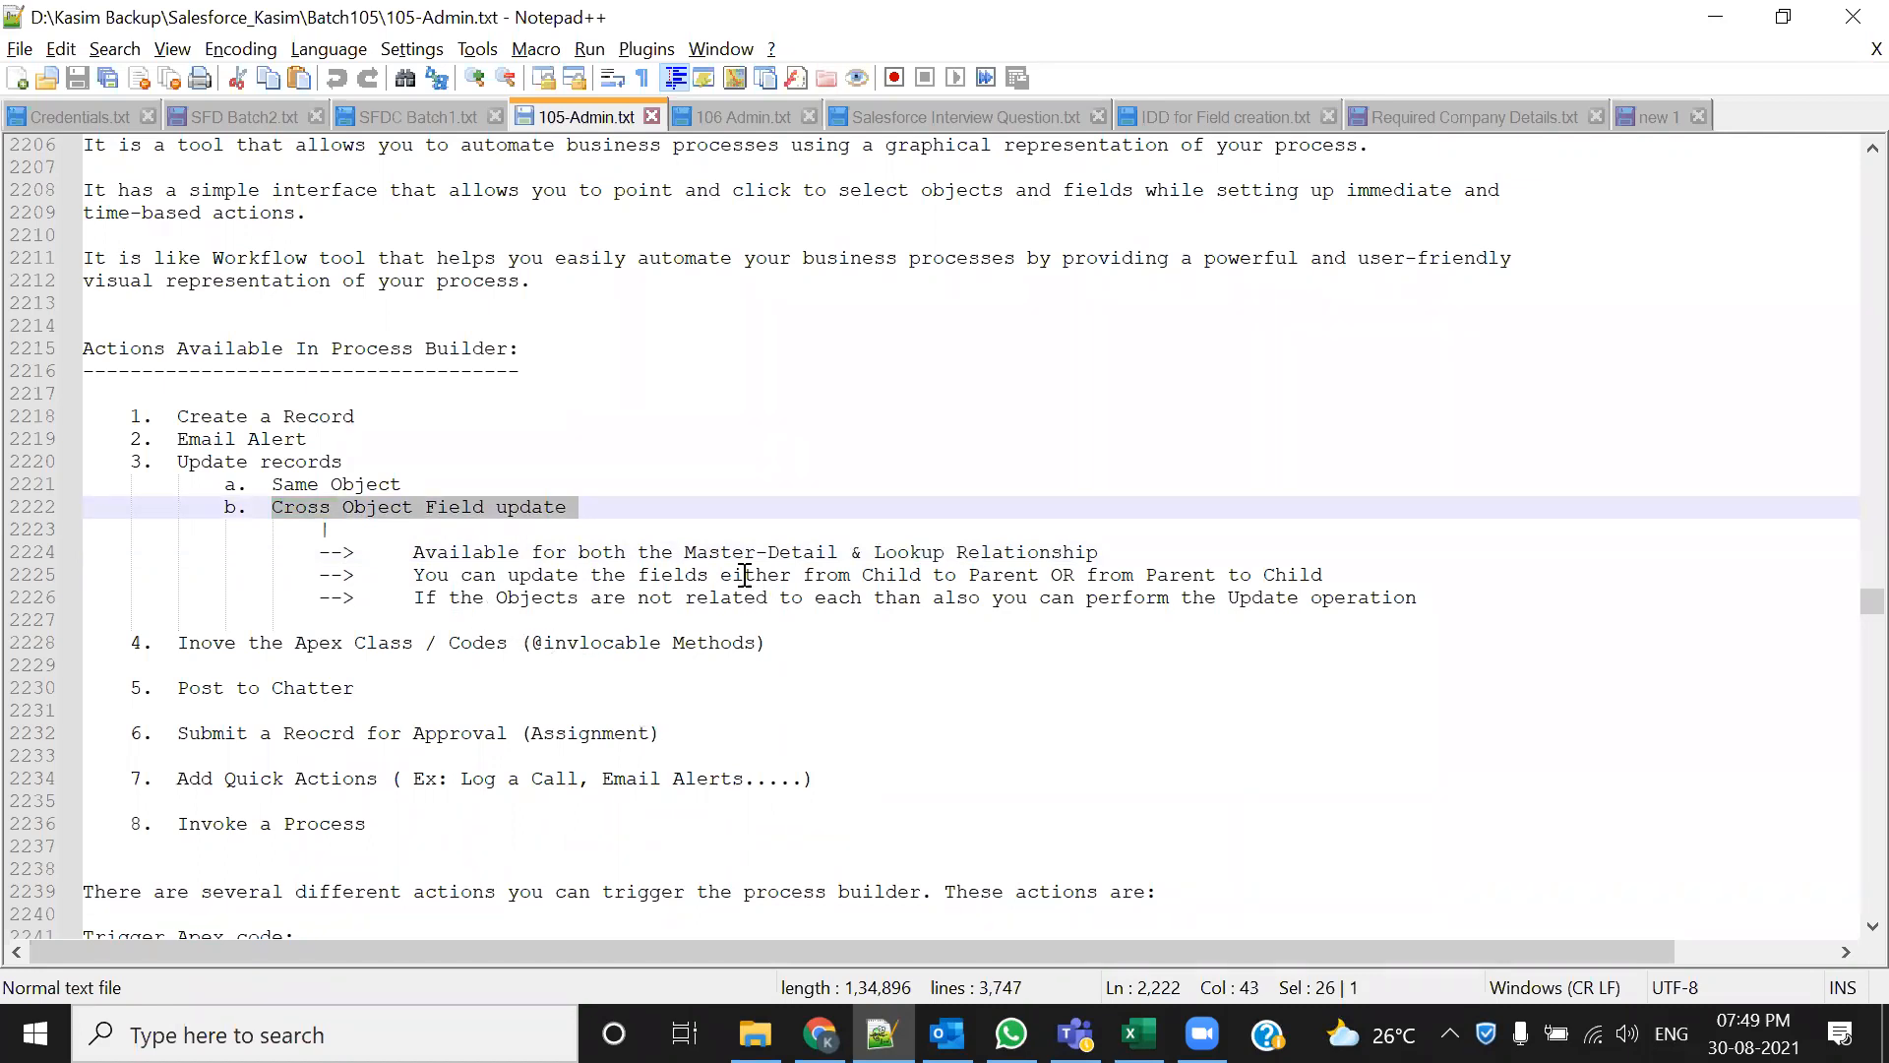
pyautogui.moveTo(886, 574); pyautogui.dragTo(1369, 562)
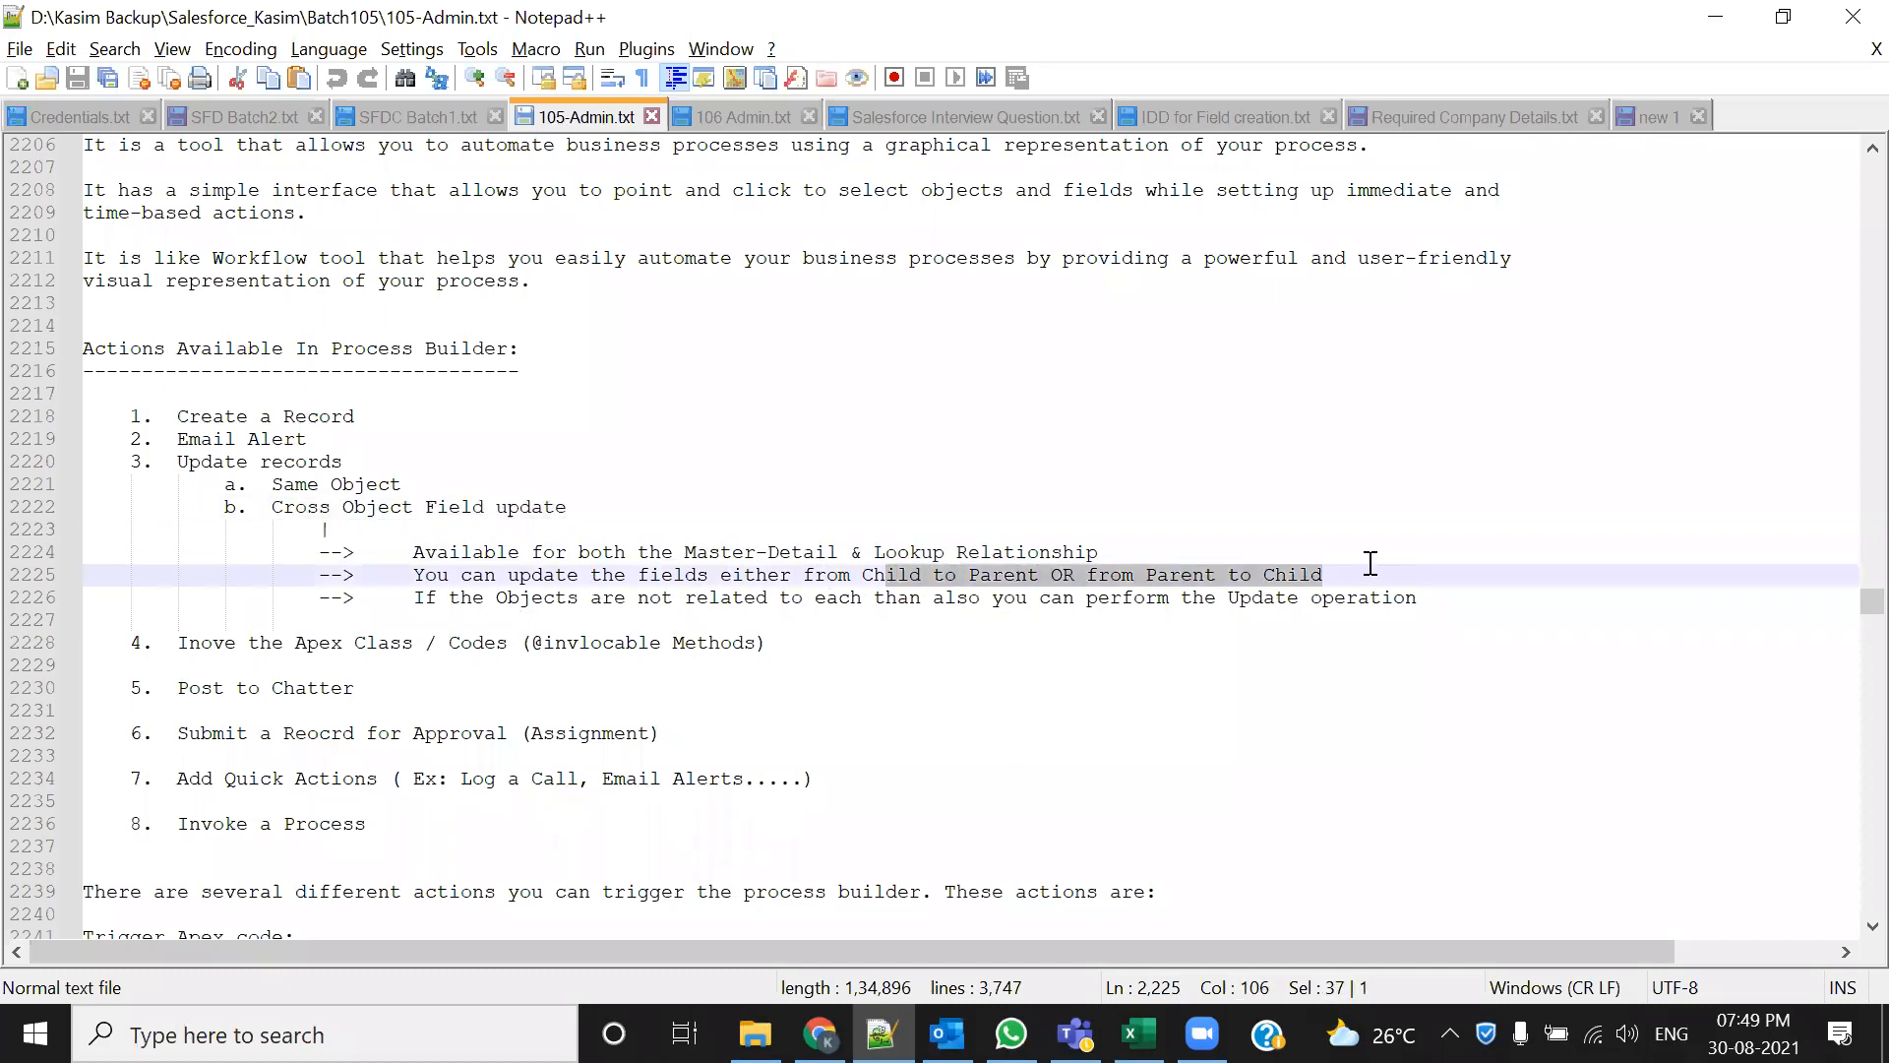
pyautogui.click(1018, 661)
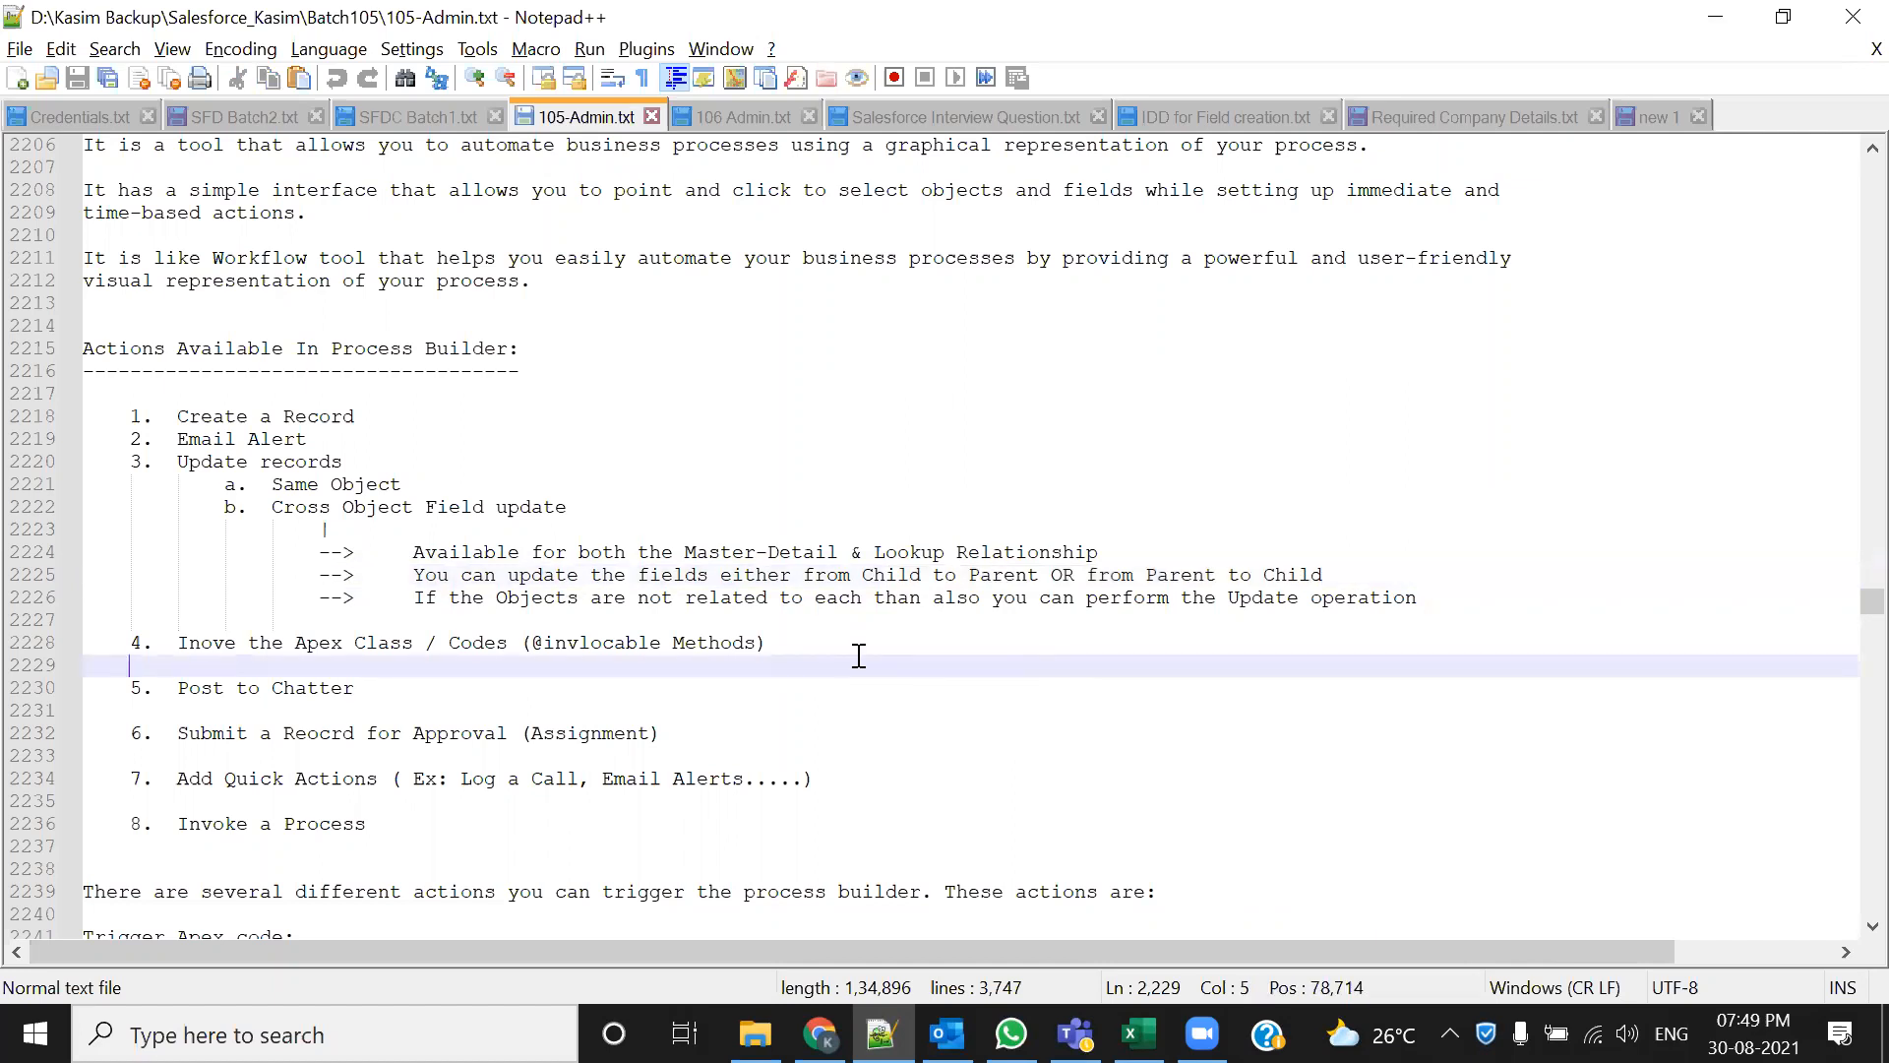
pyautogui.moveTo(863, 578); pyautogui.dragTo(1029, 581)
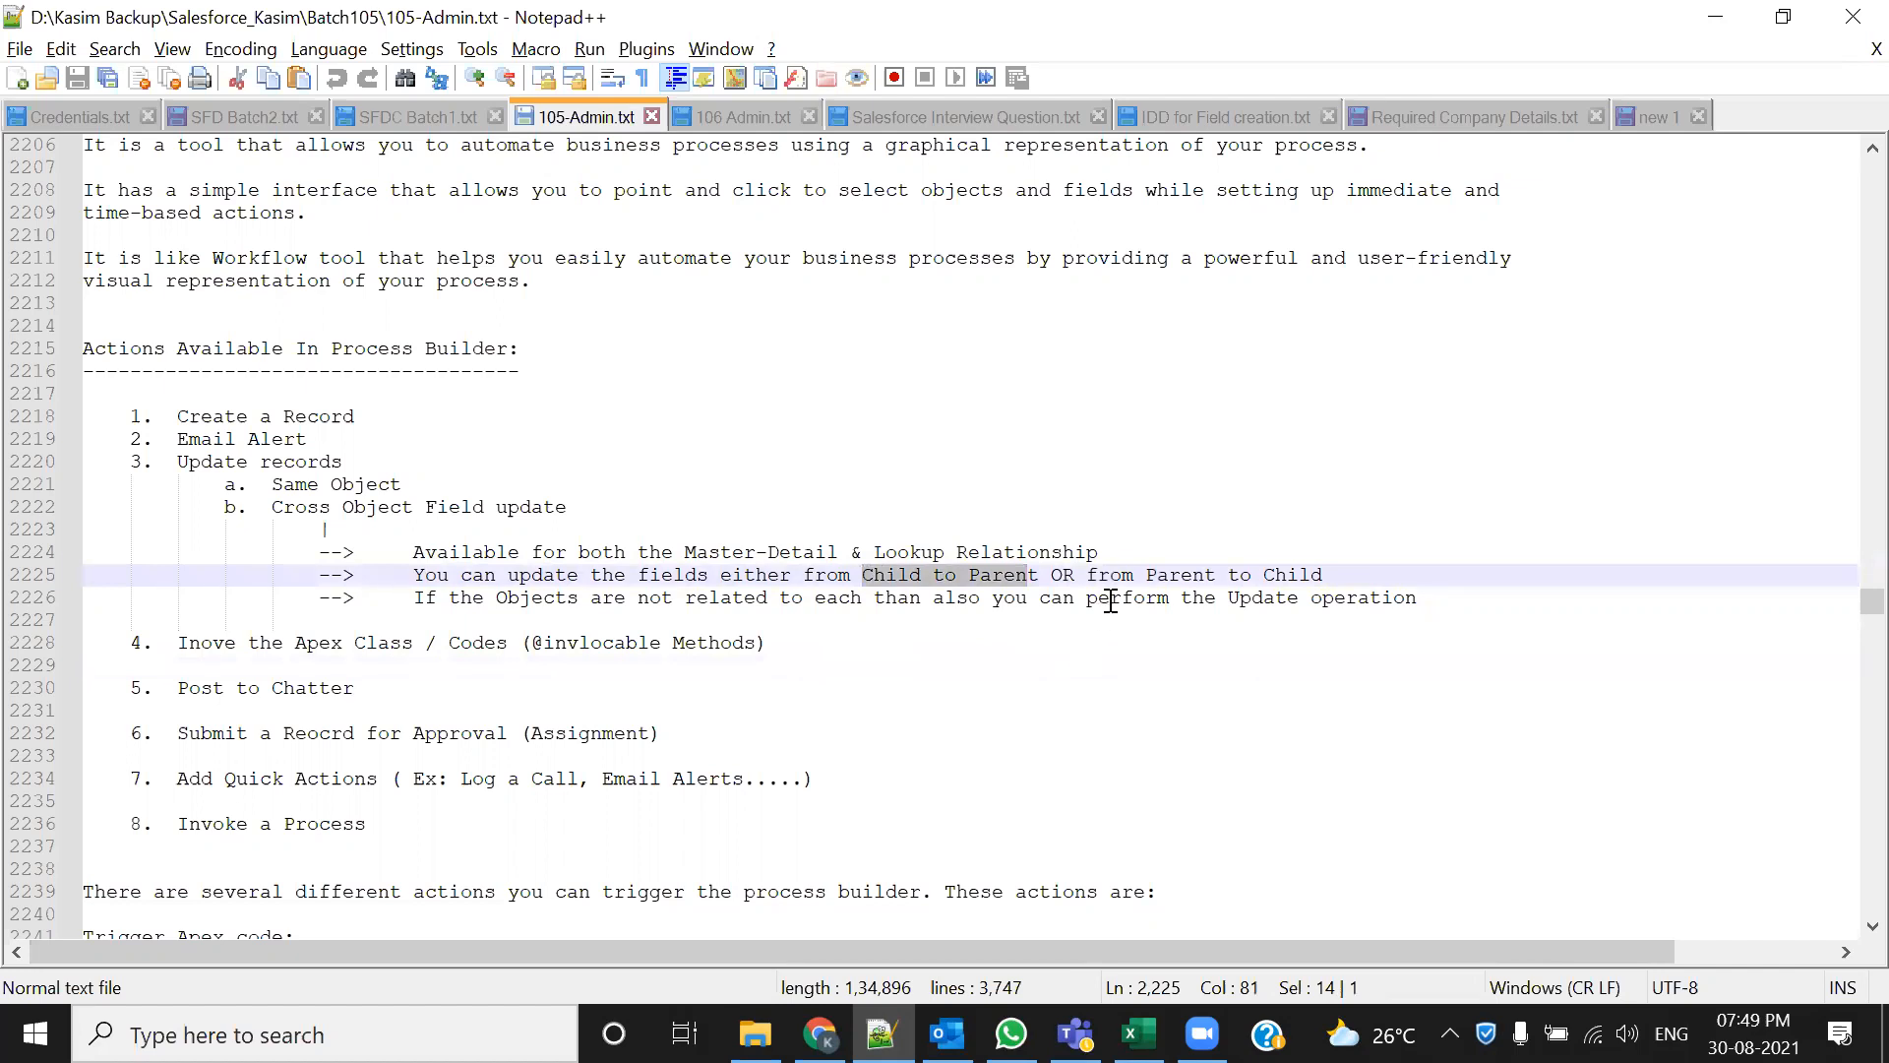
pyautogui.moveTo(1142, 579); pyautogui.dragTo(1324, 579)
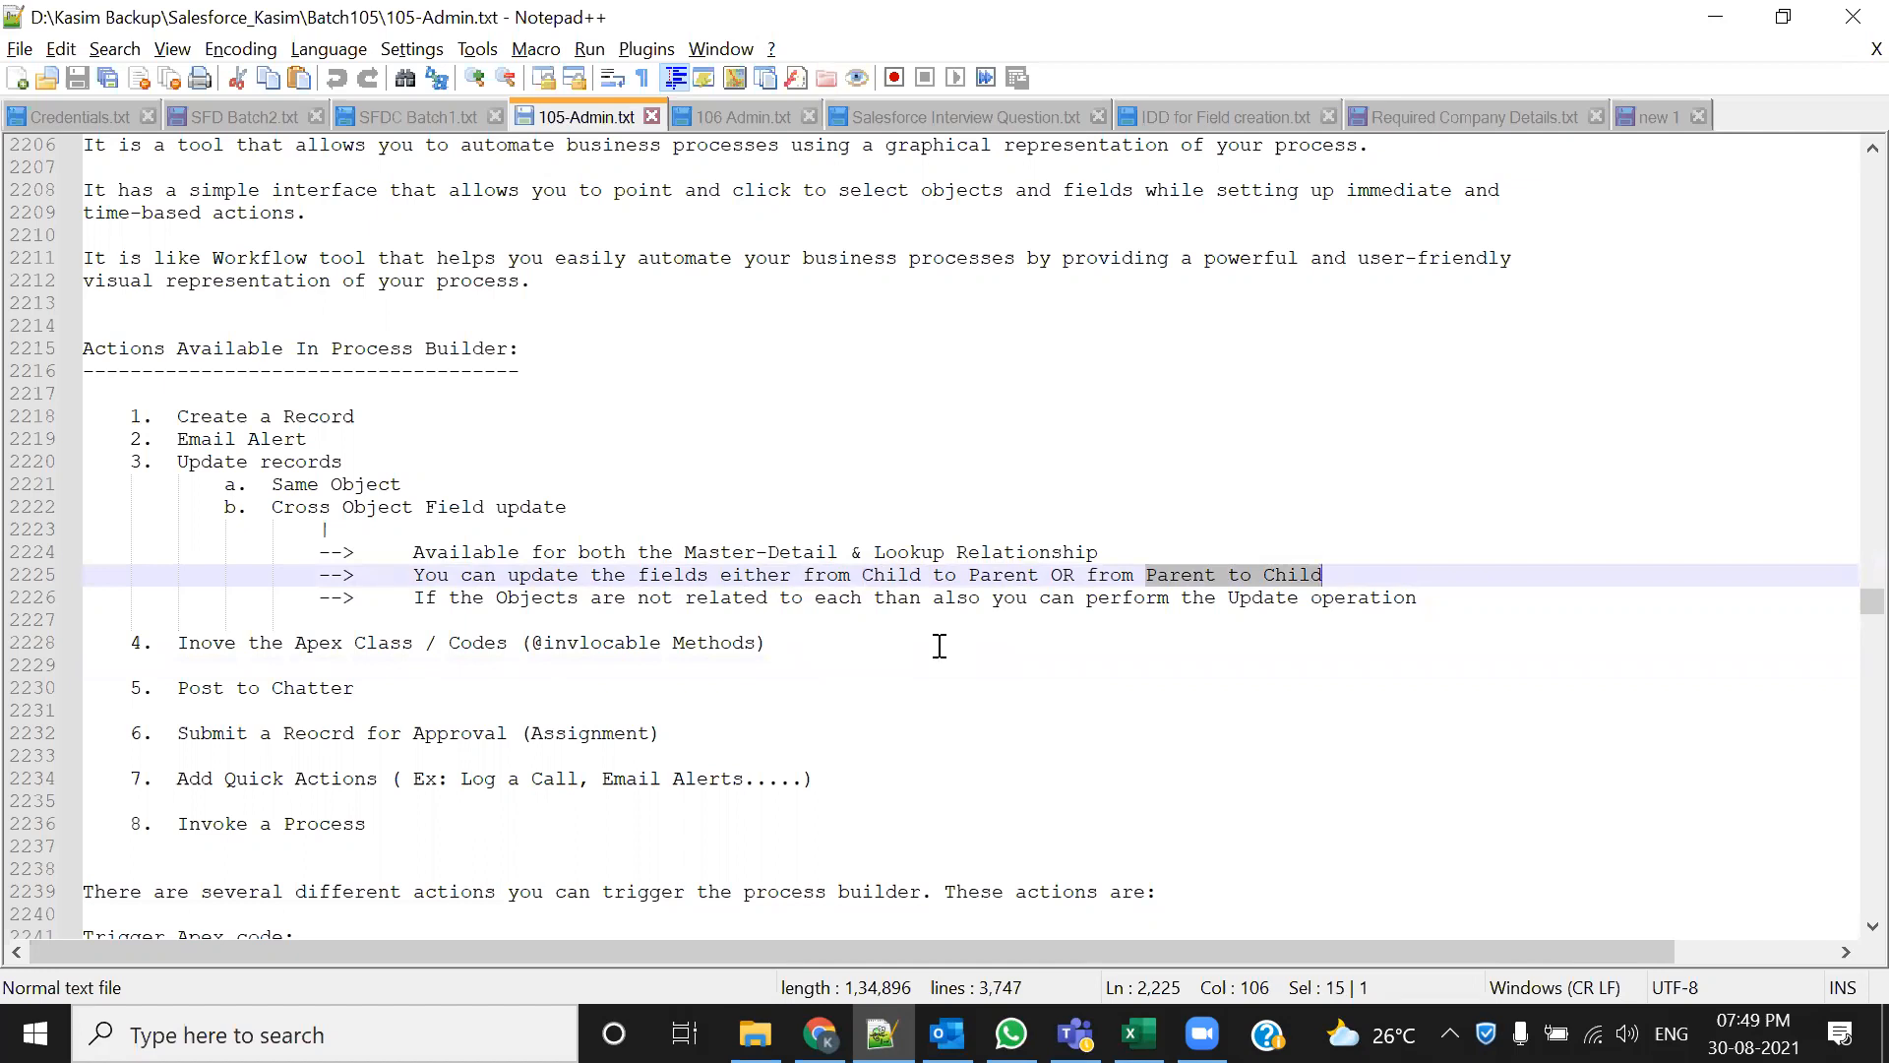
pyautogui.moveTo(414, 552); pyautogui.dragTo(1113, 554)
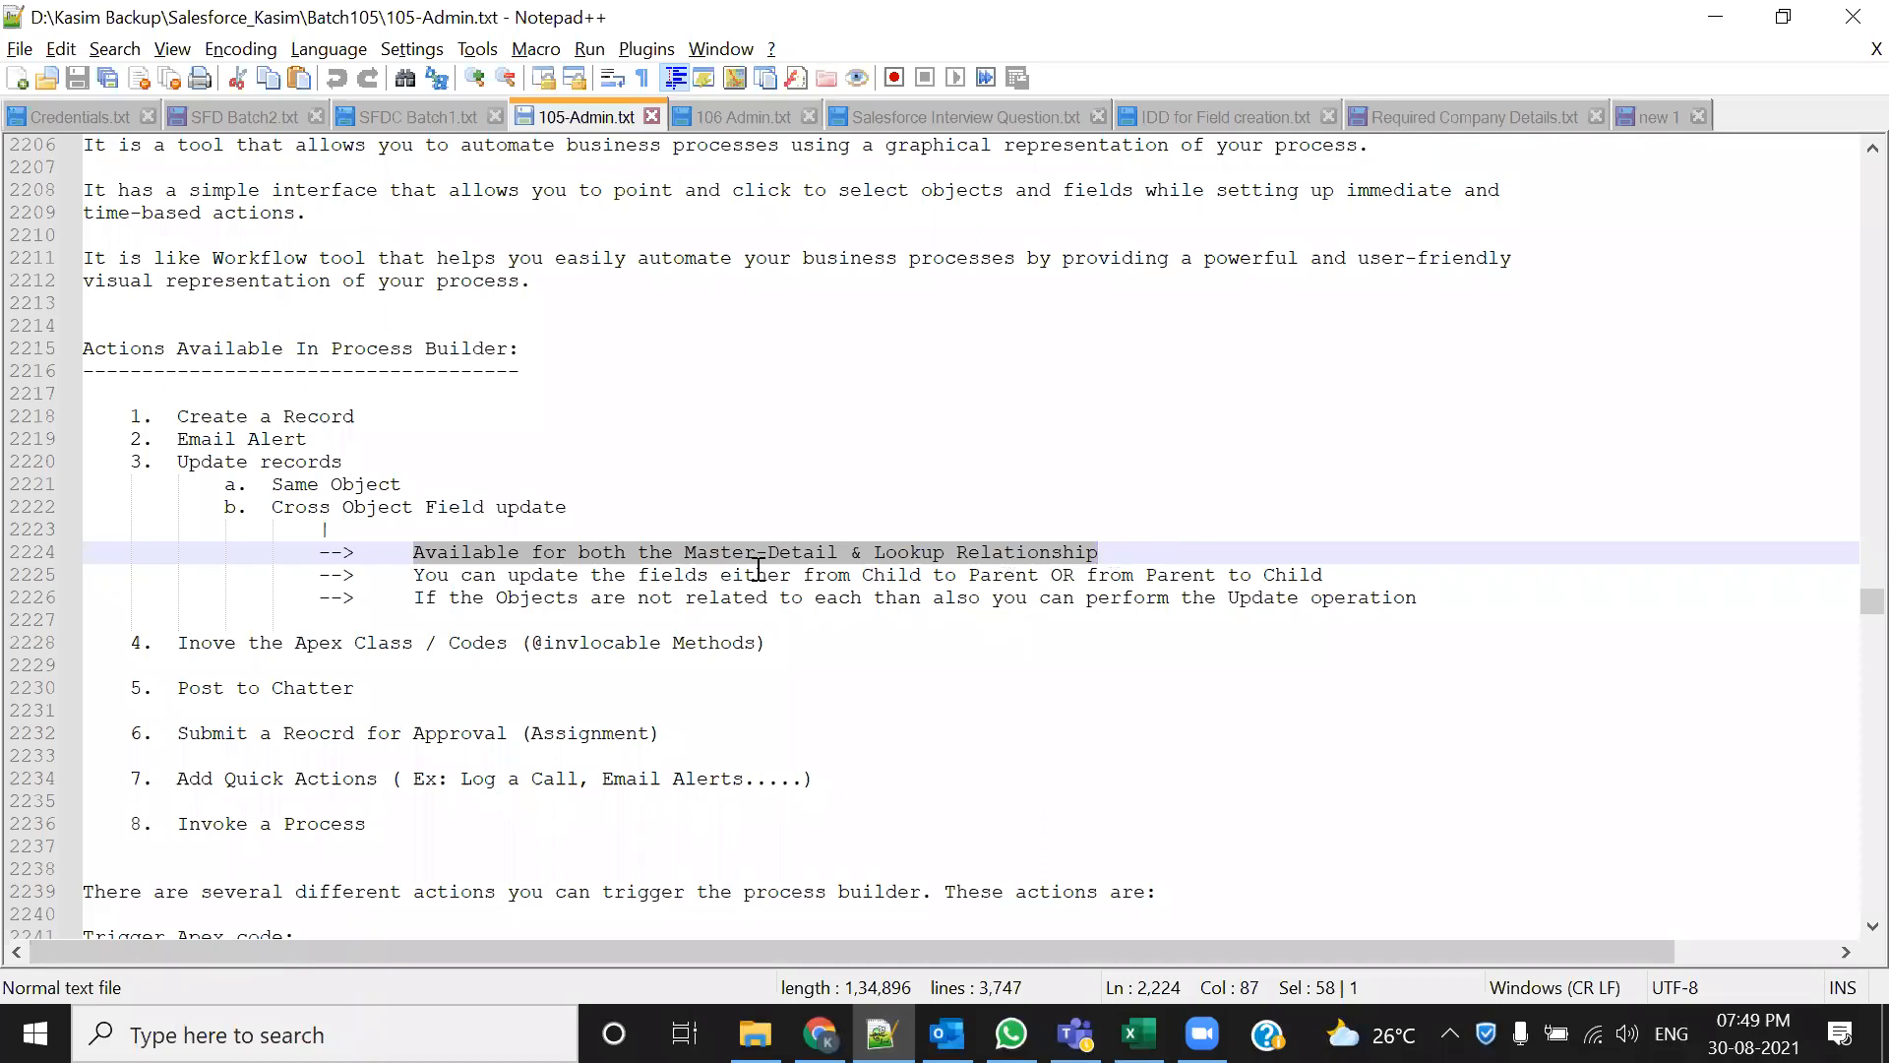
pyautogui.moveTo(852, 577); pyautogui.dragTo(1050, 591)
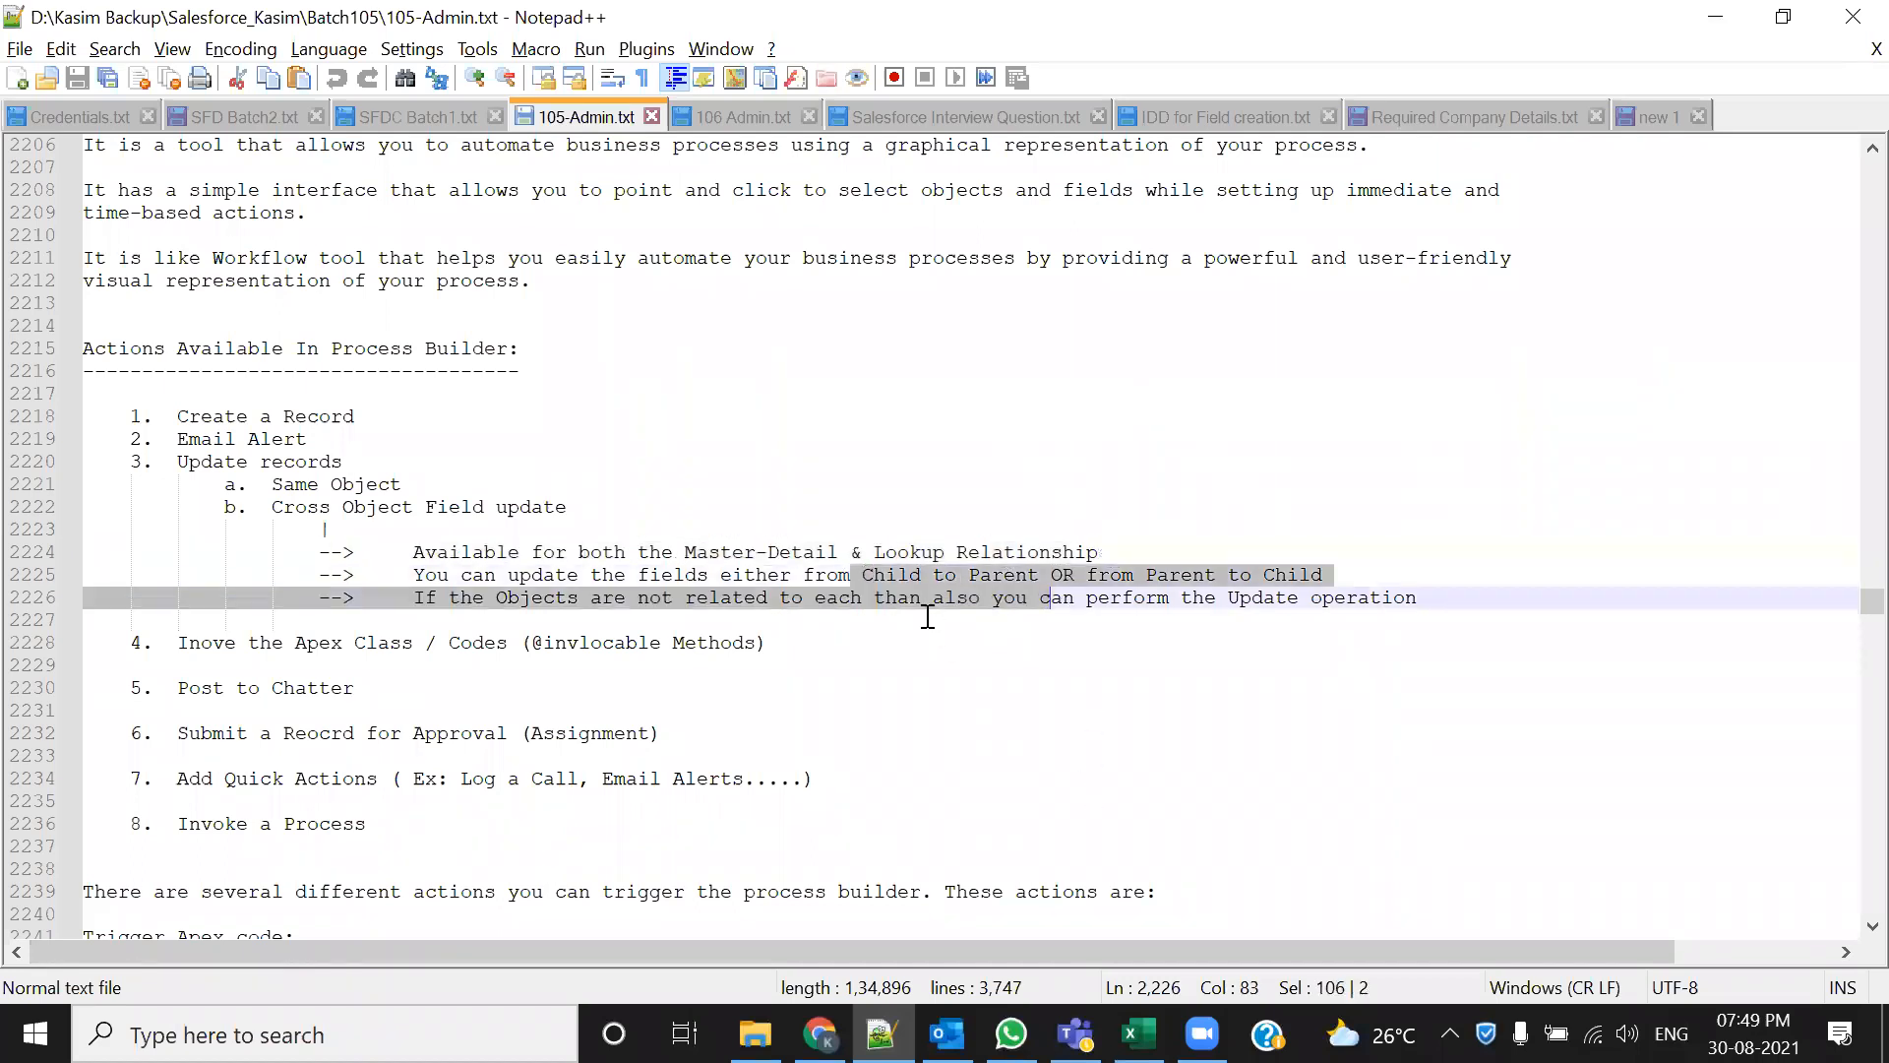
pyautogui.click(915, 652)
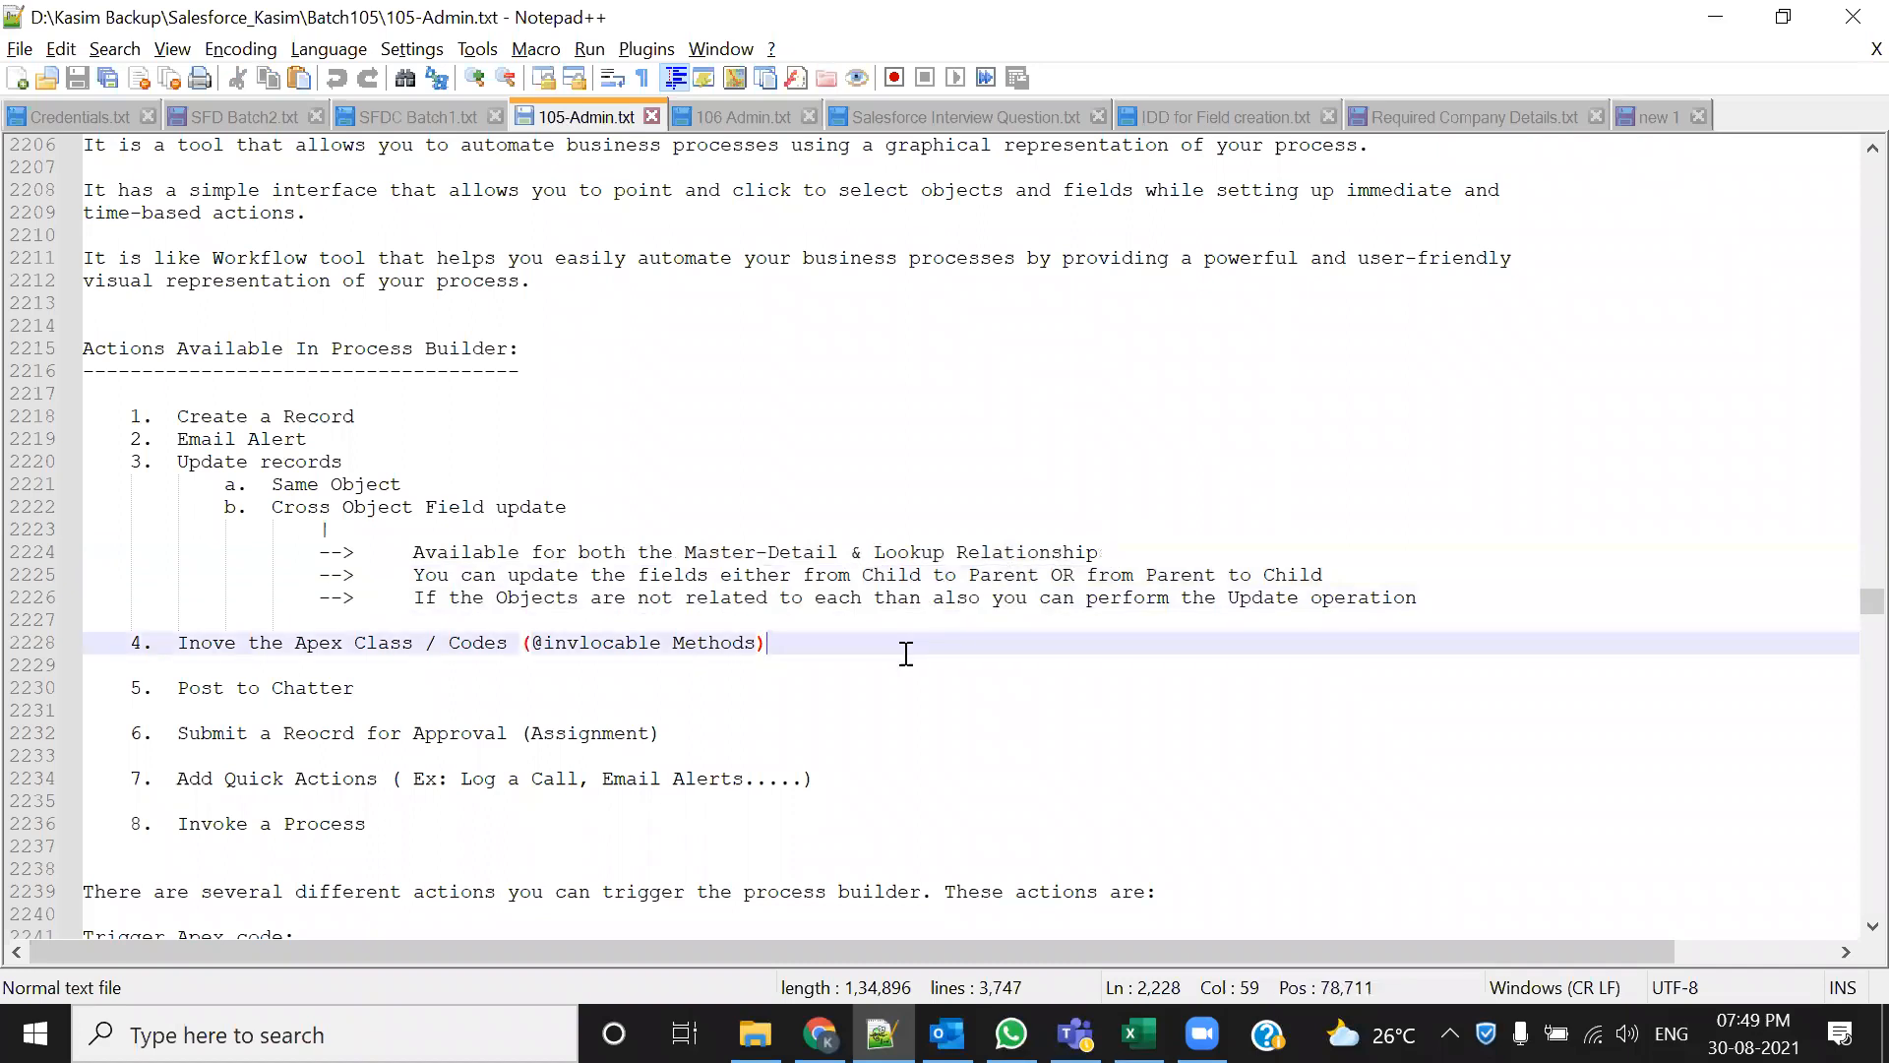
pyautogui.click(418, 598)
pyautogui.moveTo(418, 597); pyautogui.dragTo(1505, 672)
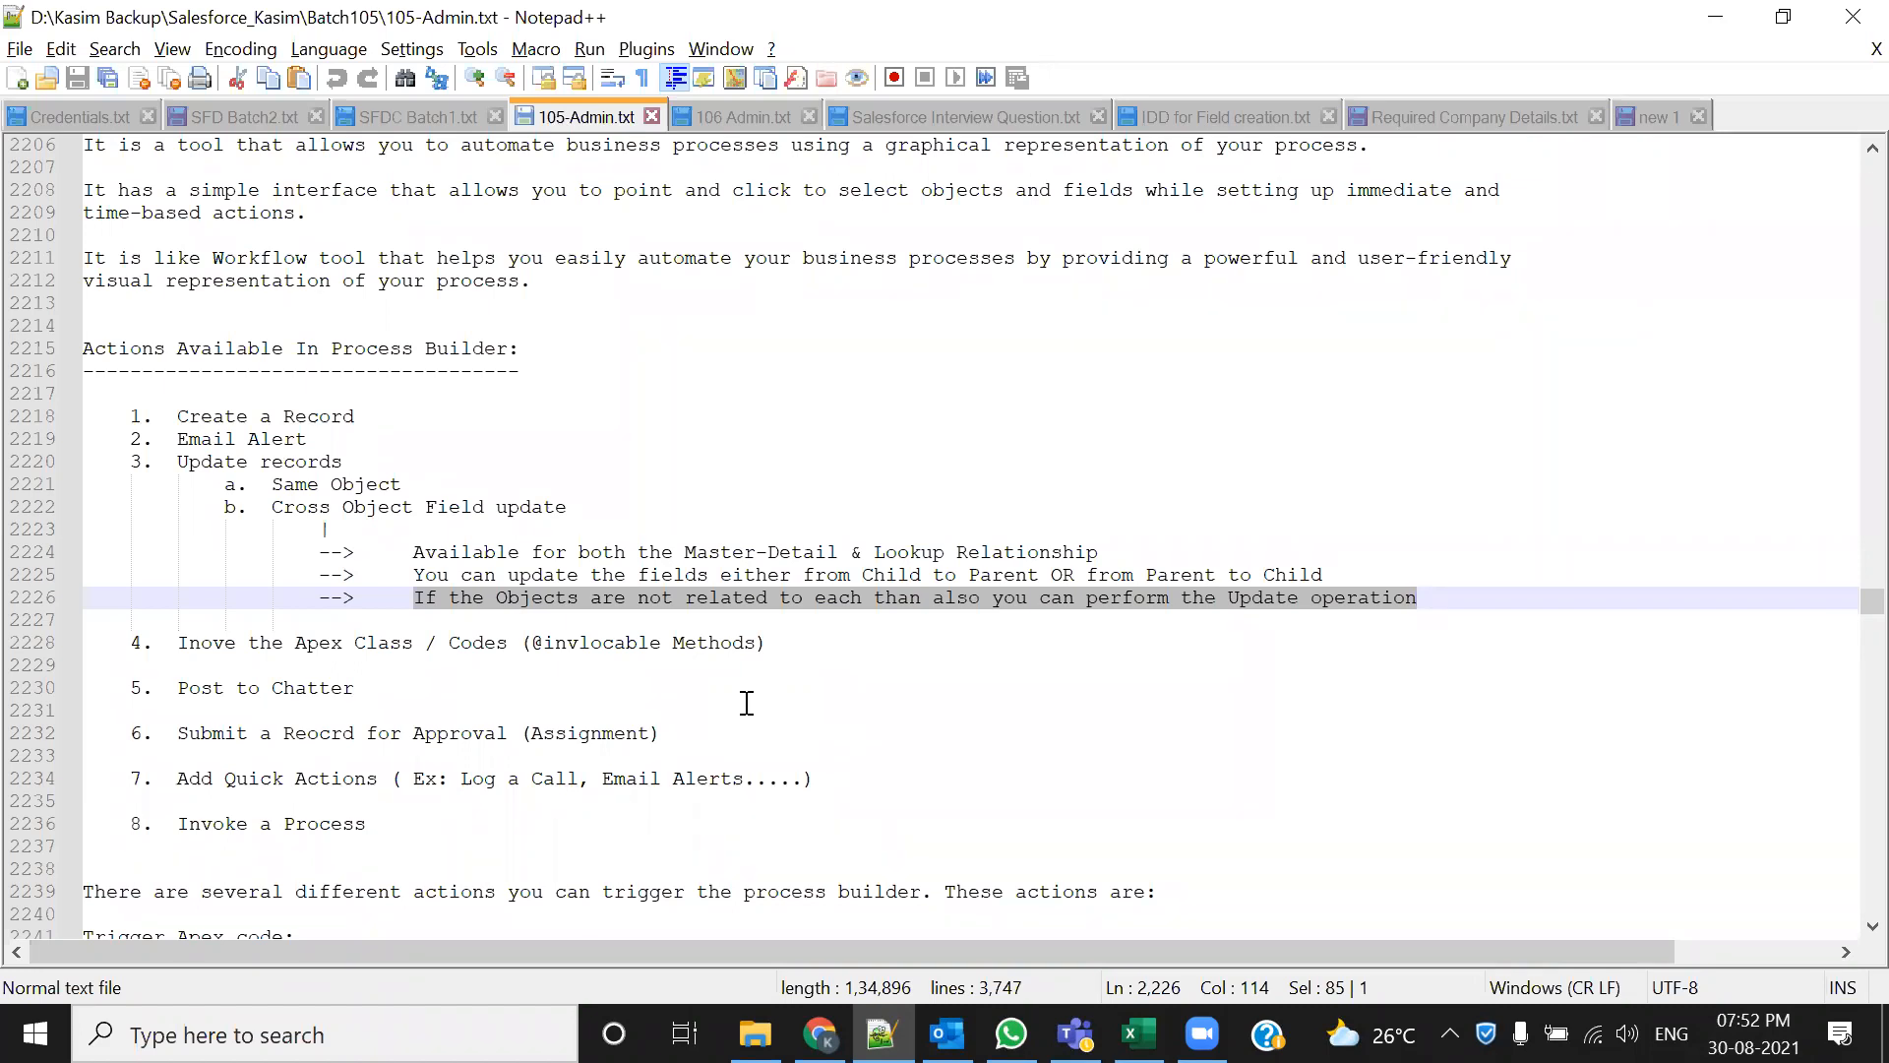
pyautogui.click(529, 643)
pyautogui.moveTo(529, 643); pyautogui.dragTo(759, 644)
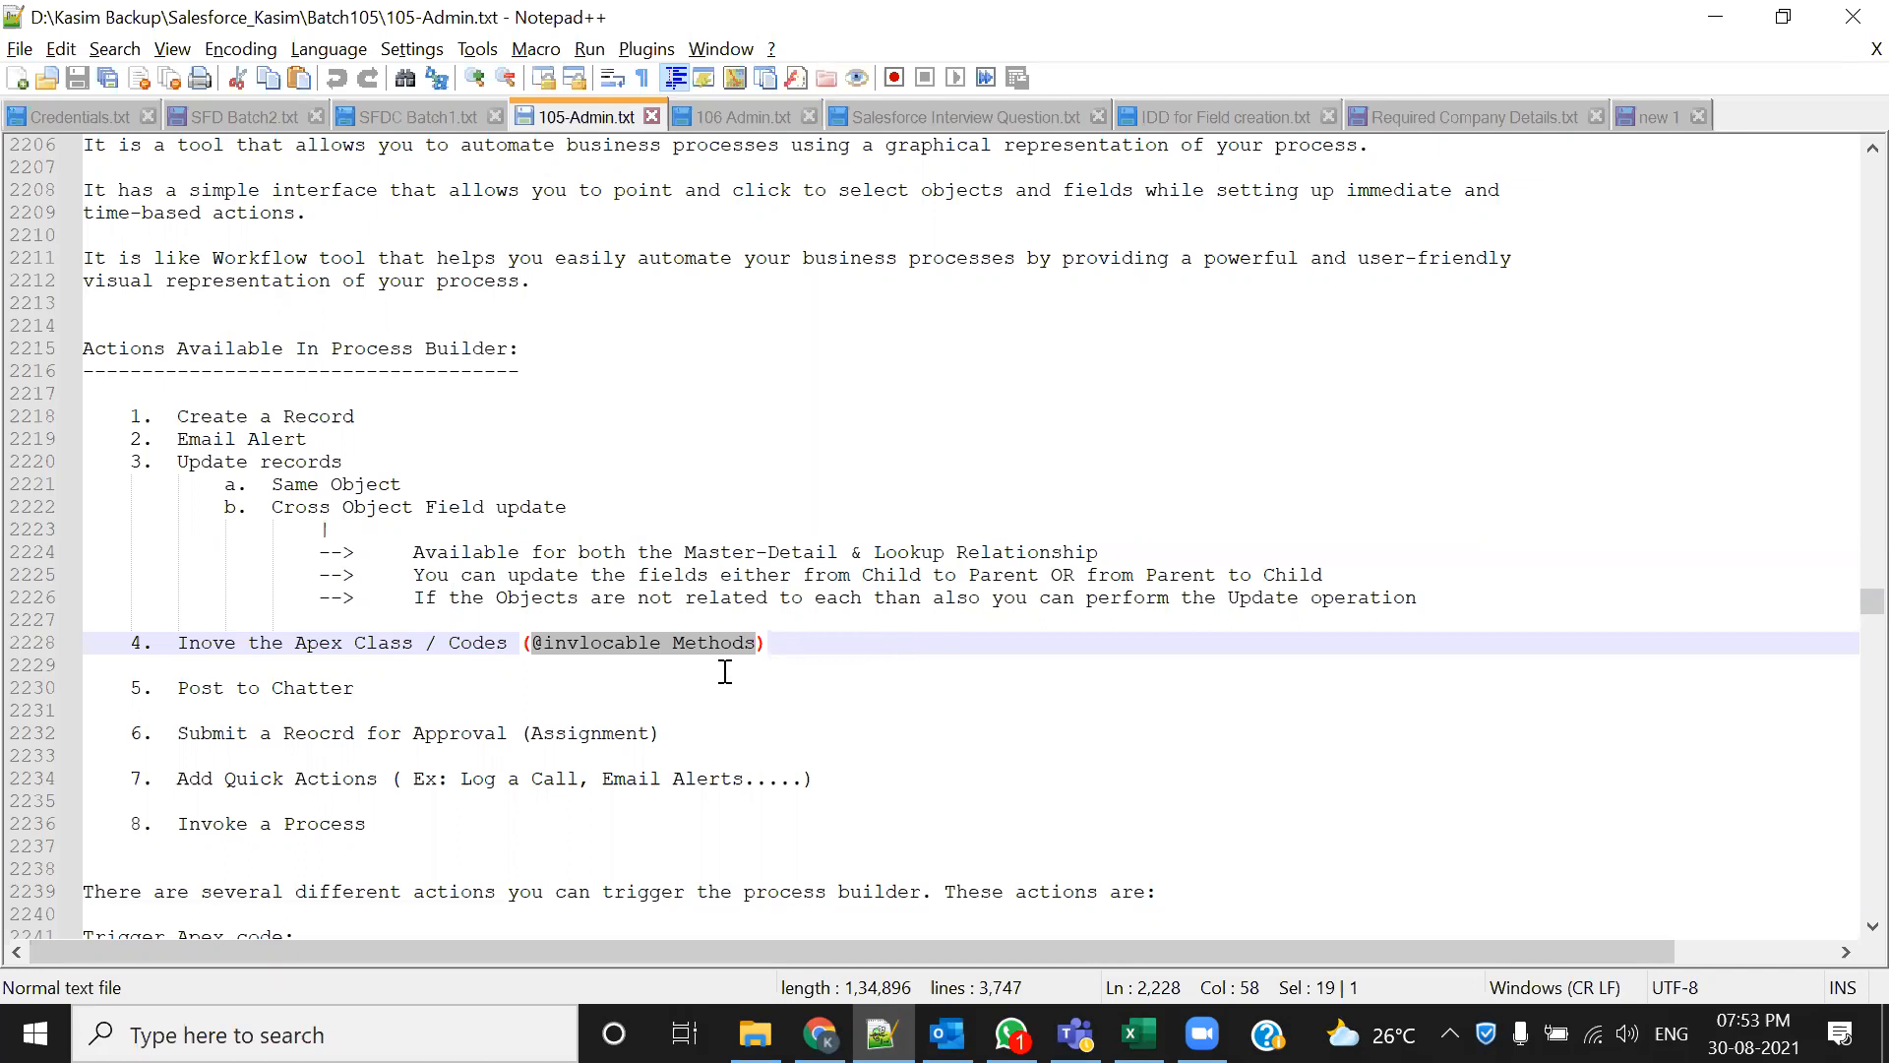
pyautogui.click(548, 666)
pyautogui.click(537, 643)
pyautogui.moveTo(575, 646); pyautogui.dragTo(661, 648)
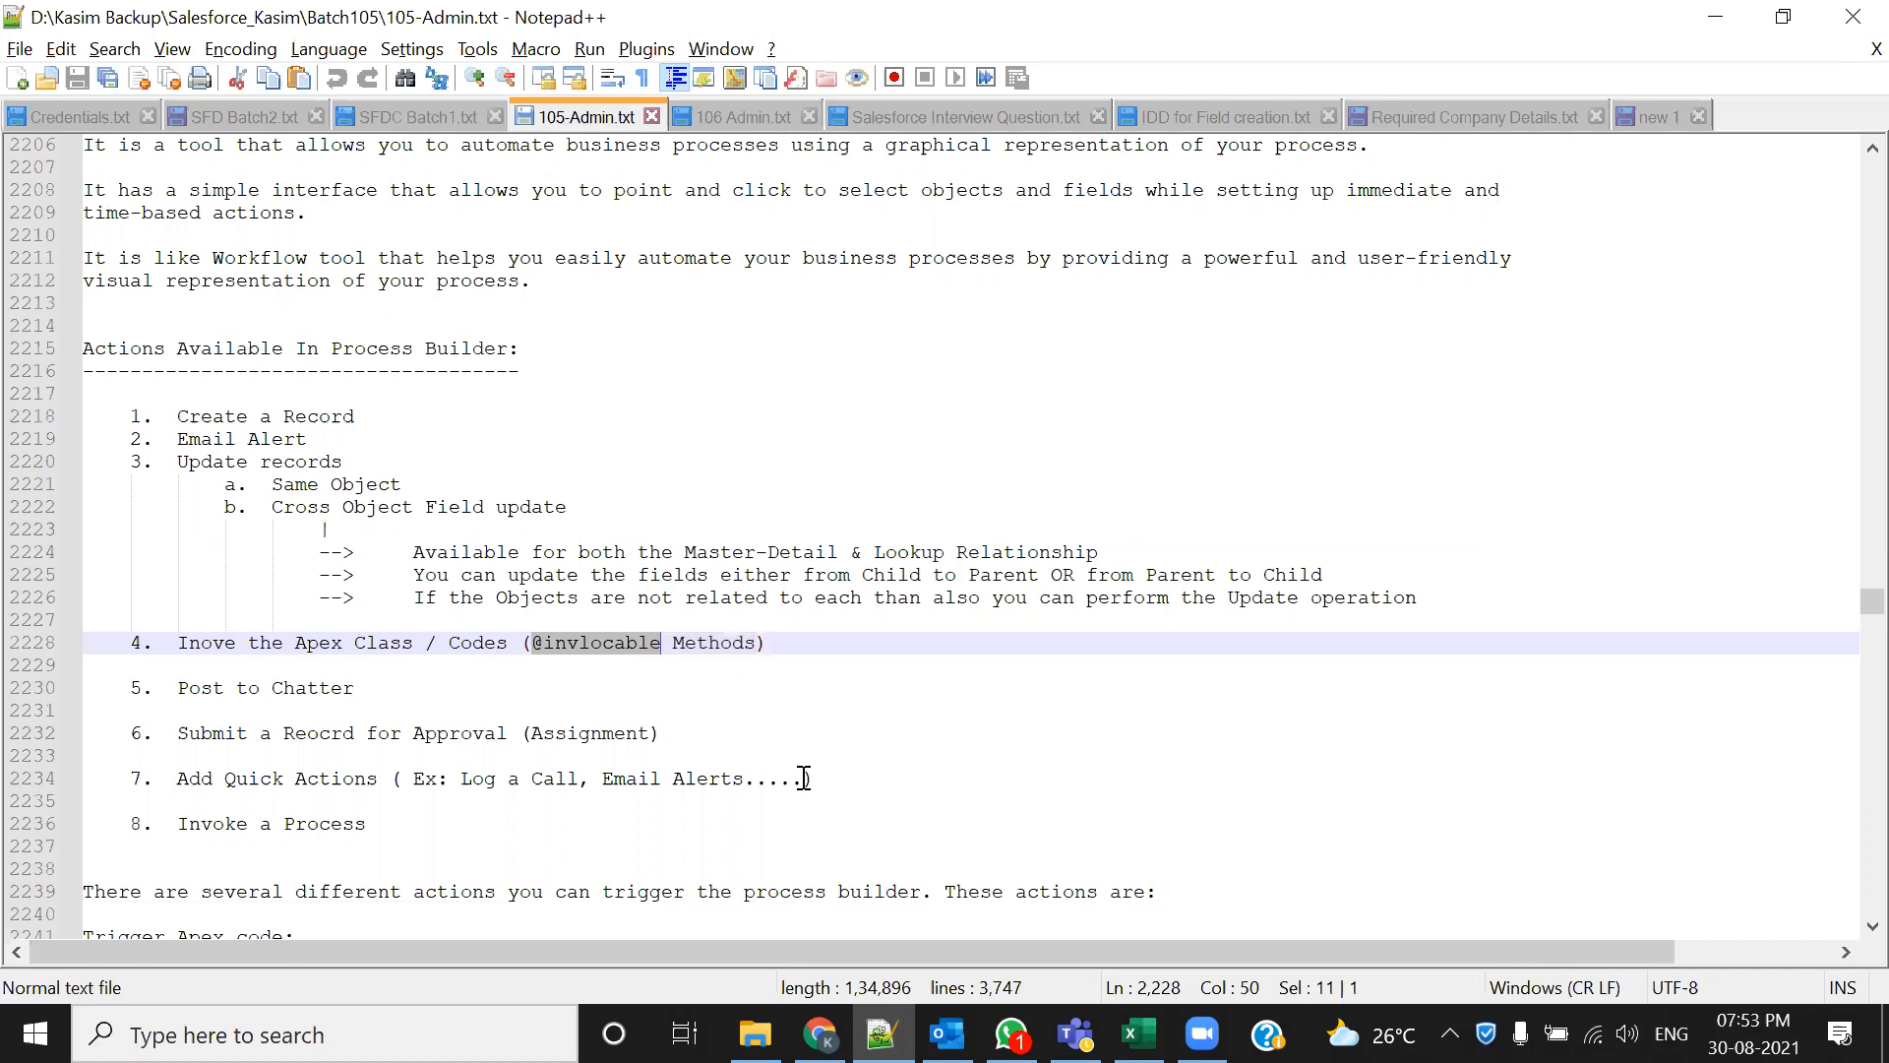
pyautogui.click(777, 734)
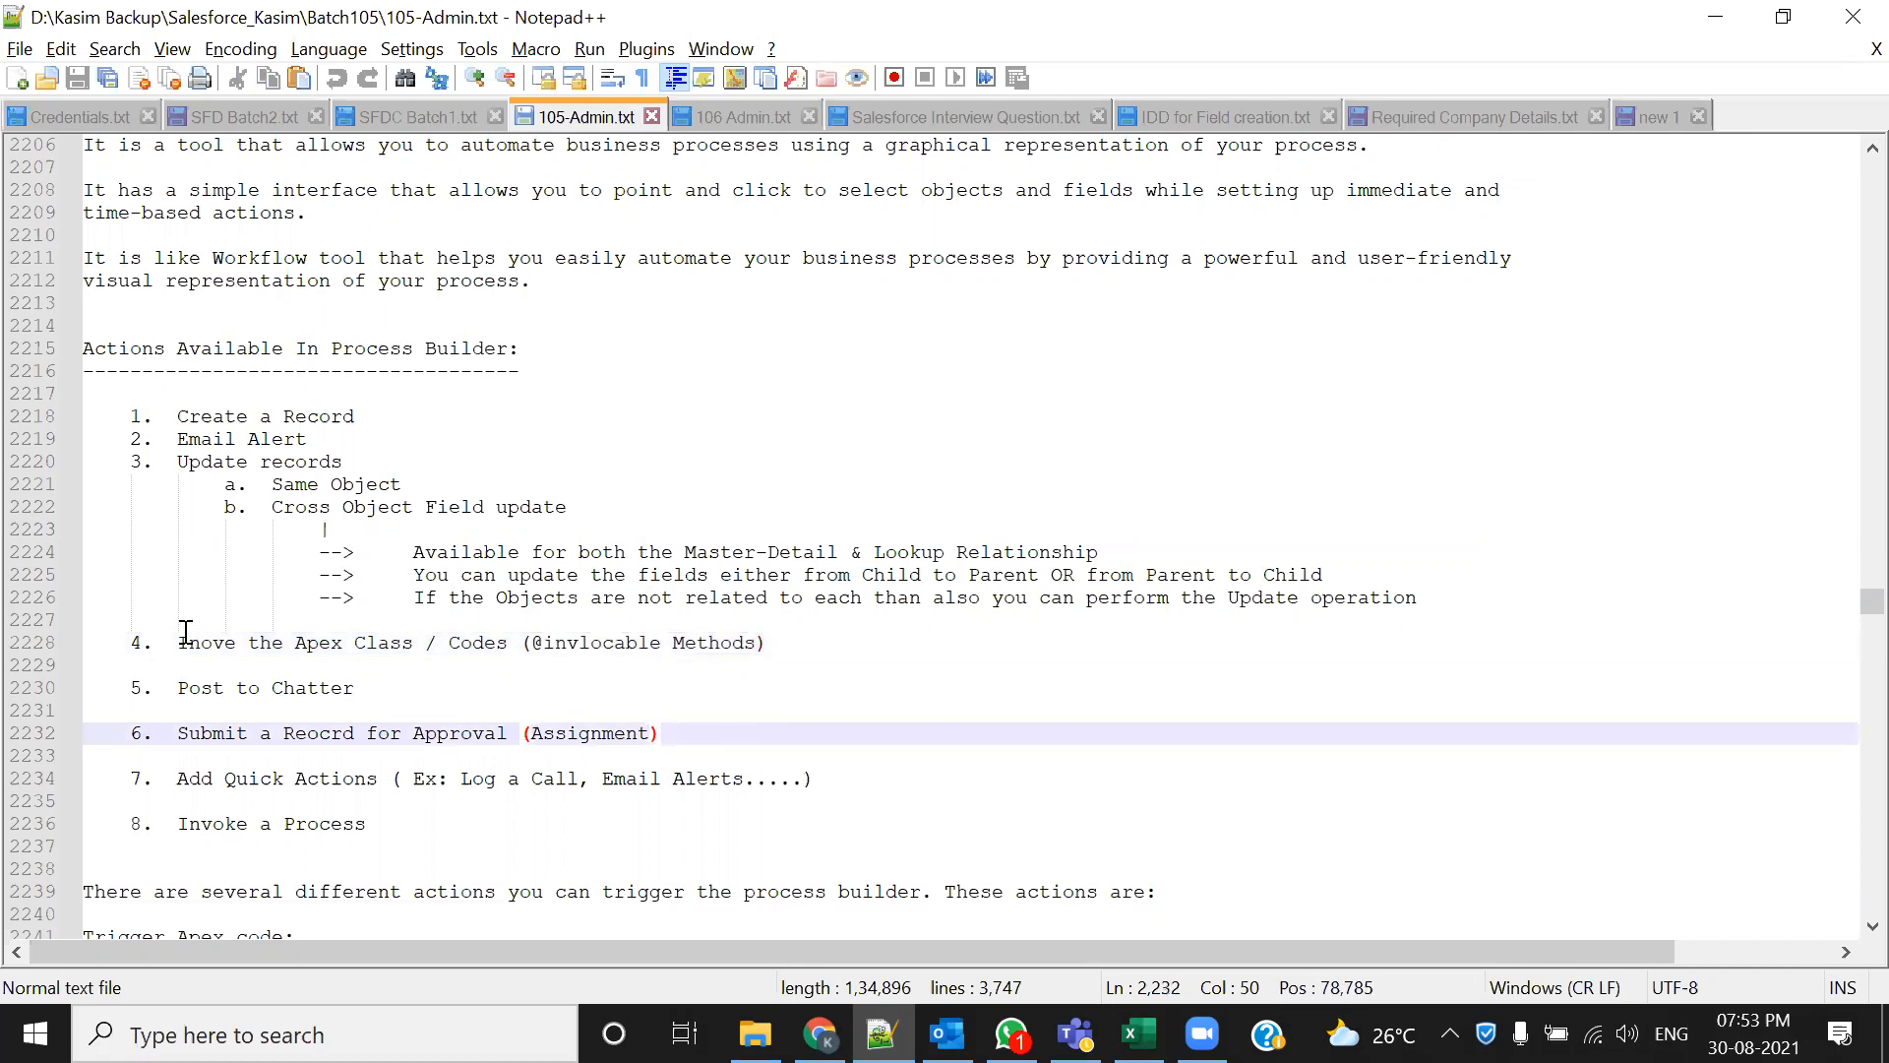
pyautogui.moveTo(295, 643); pyautogui.dragTo(629, 645)
pyautogui.click(522, 661)
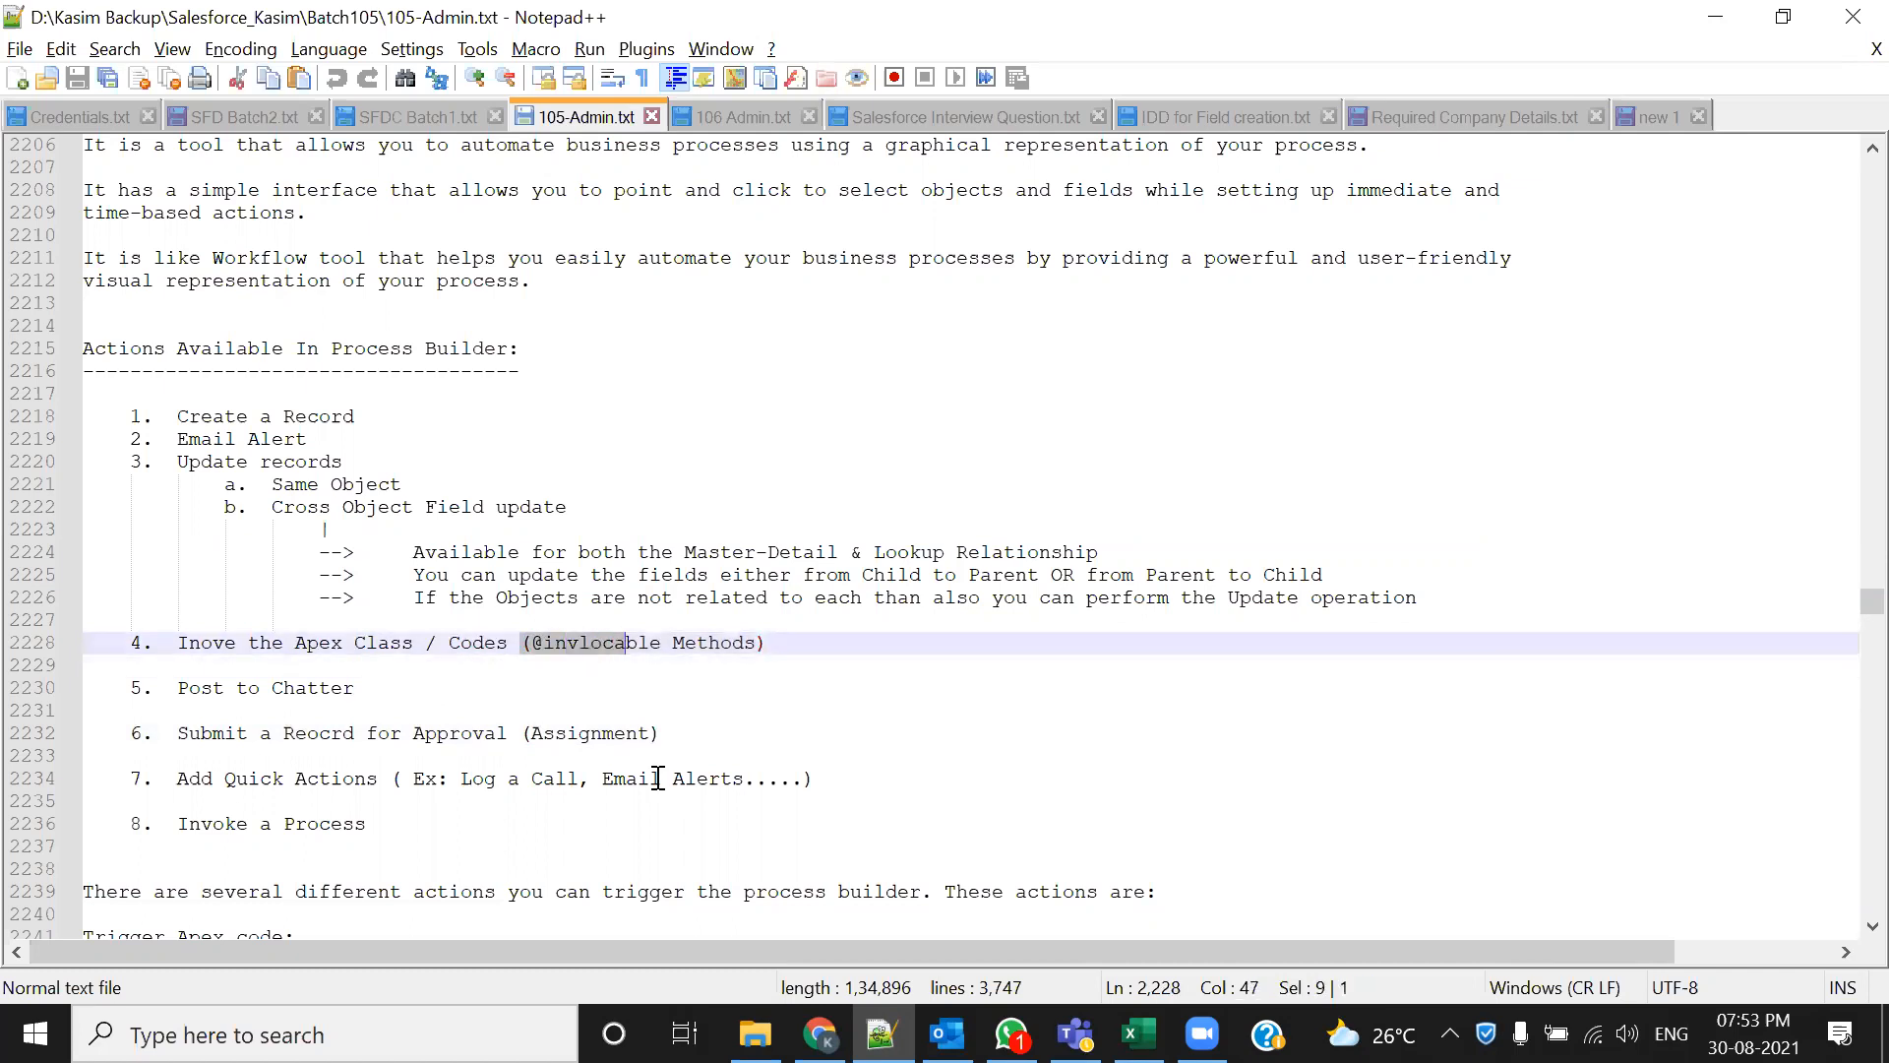
pyautogui.click(715, 688)
pyautogui.moveTo(533, 644); pyautogui.dragTo(661, 645)
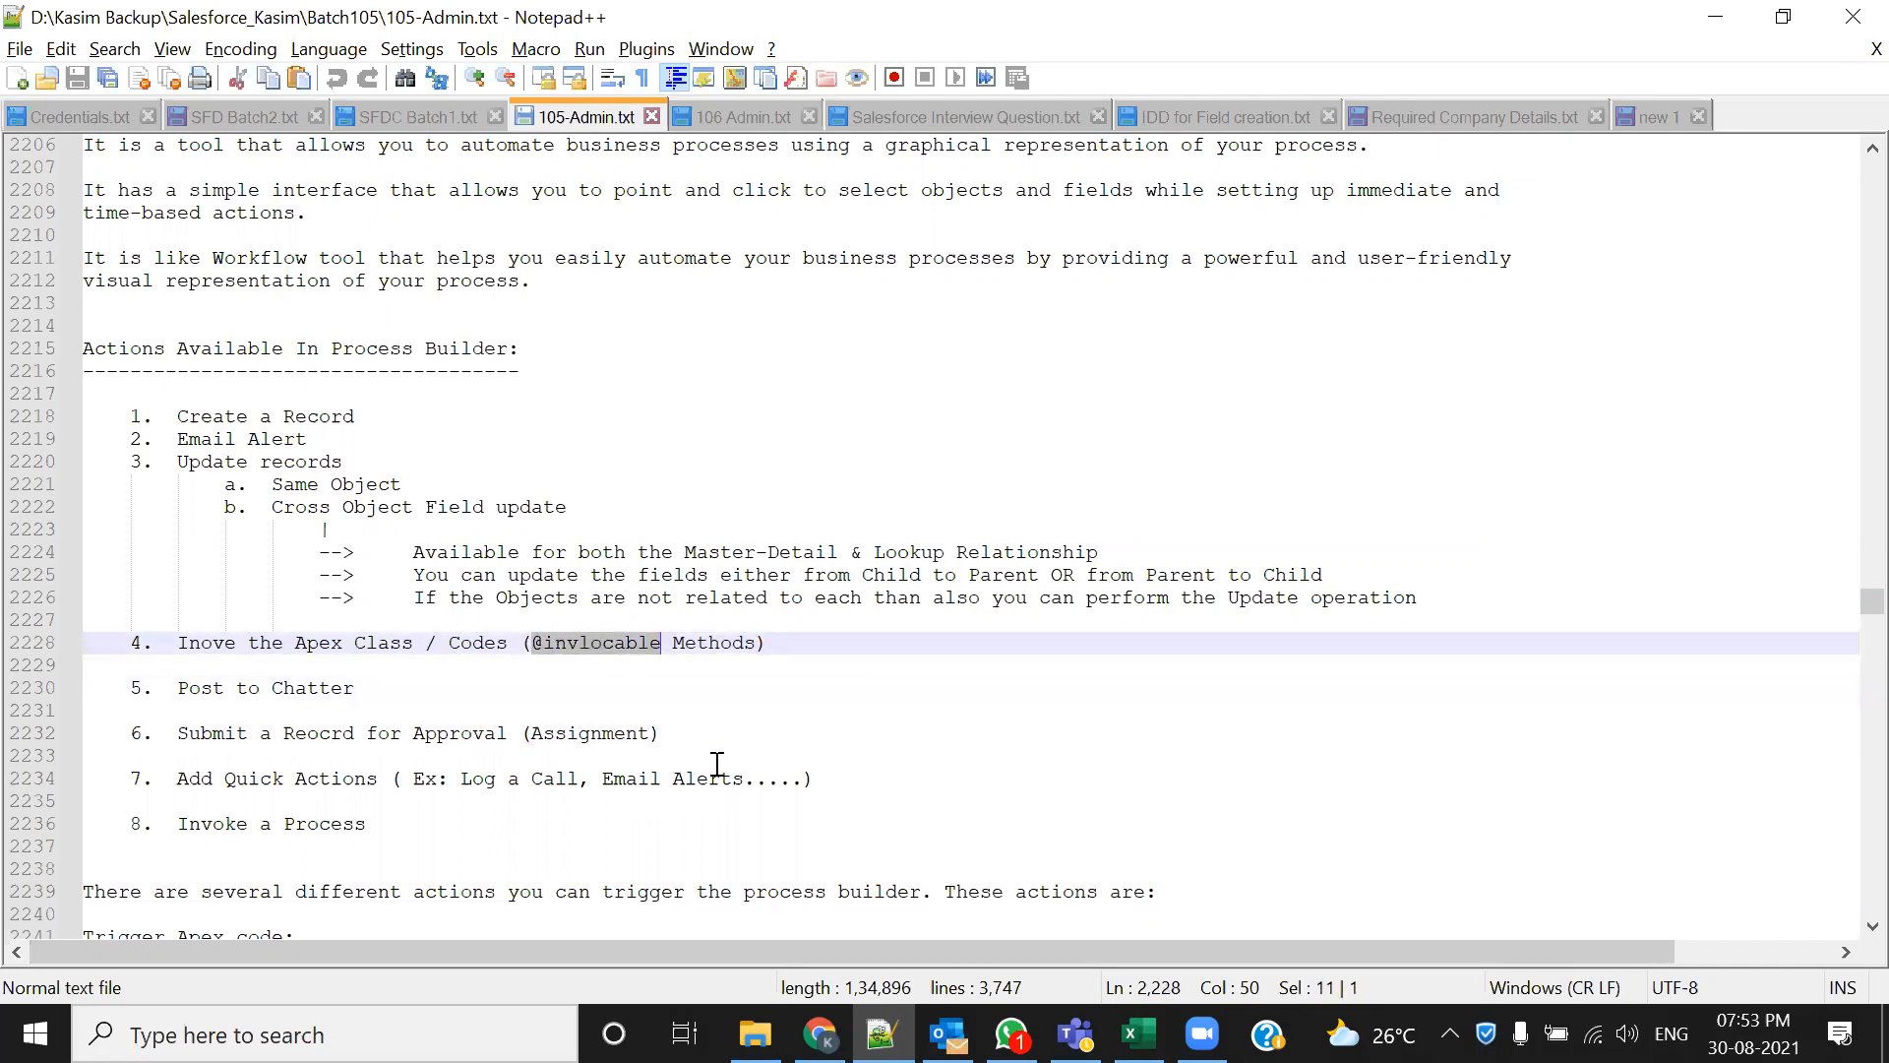
pyautogui.doubleClick(399, 348)
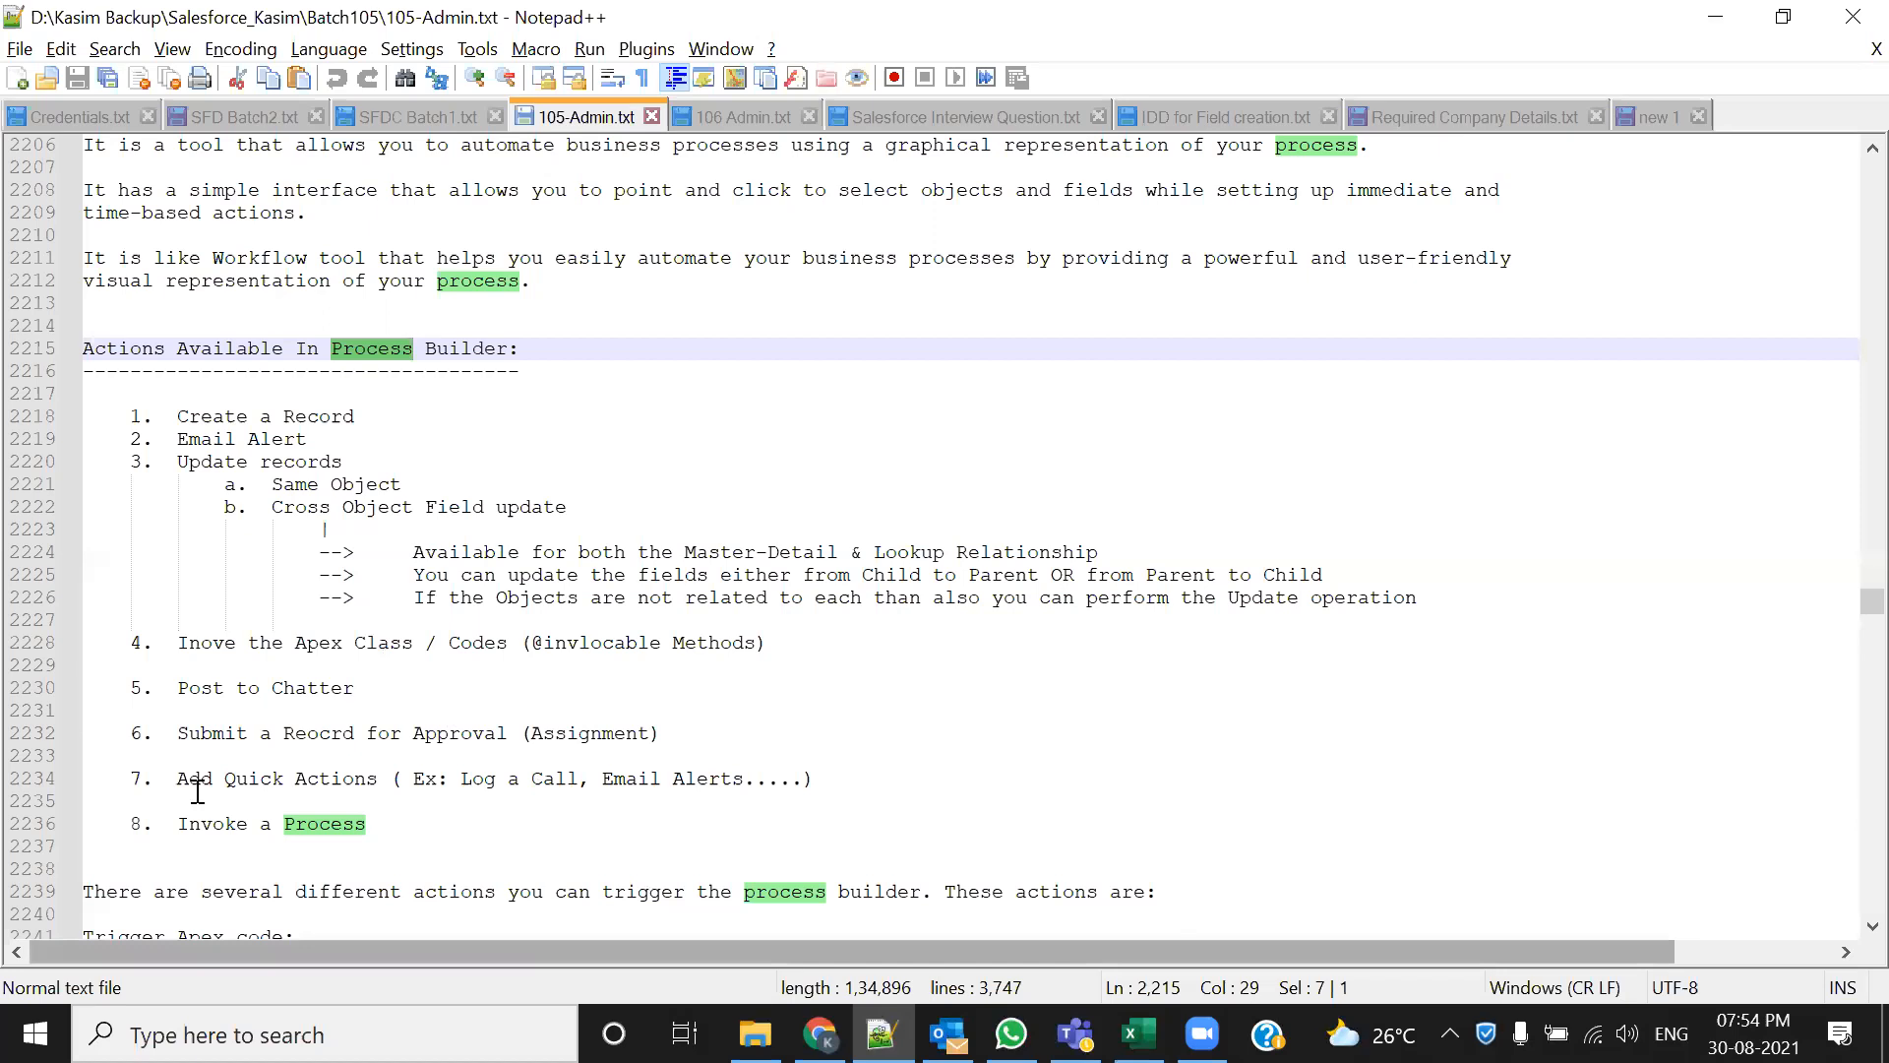
pyautogui.moveTo(356, 687); pyautogui.dragTo(189, 673)
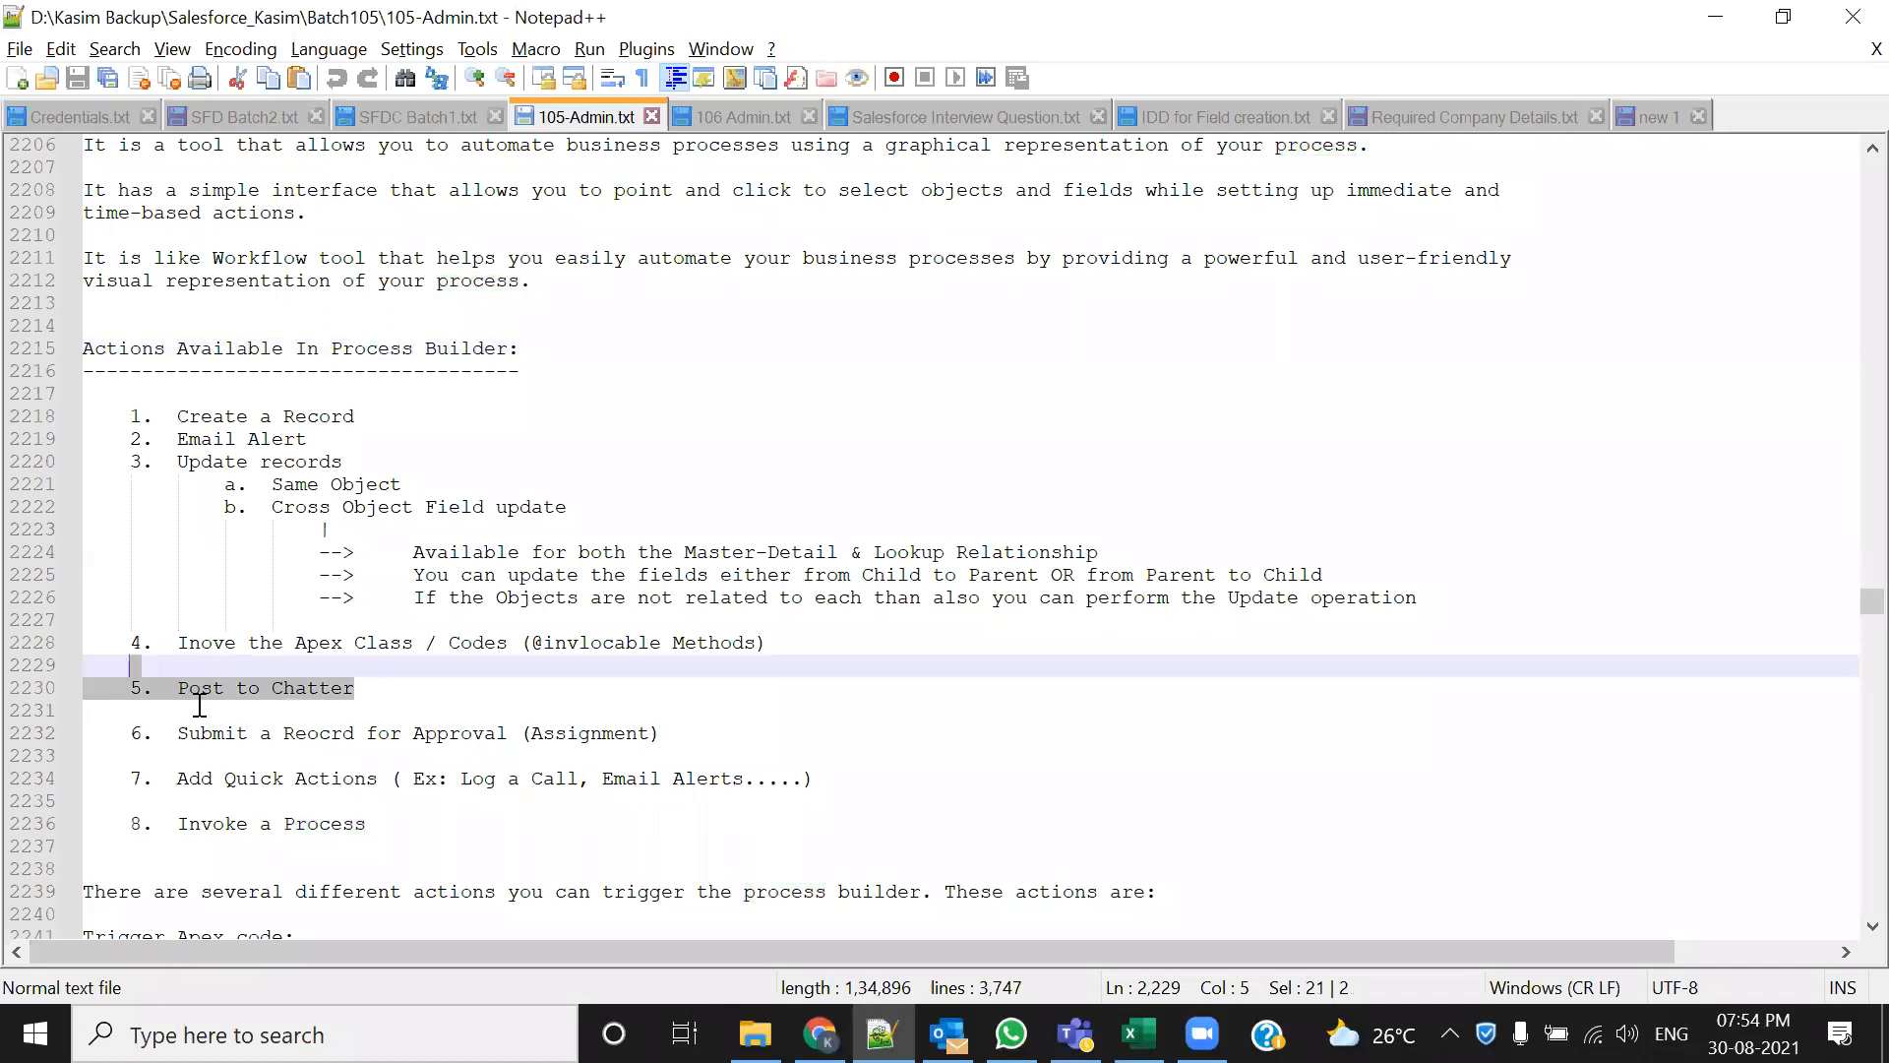
pyautogui.moveTo(295, 642); pyautogui.dragTo(331, 642)
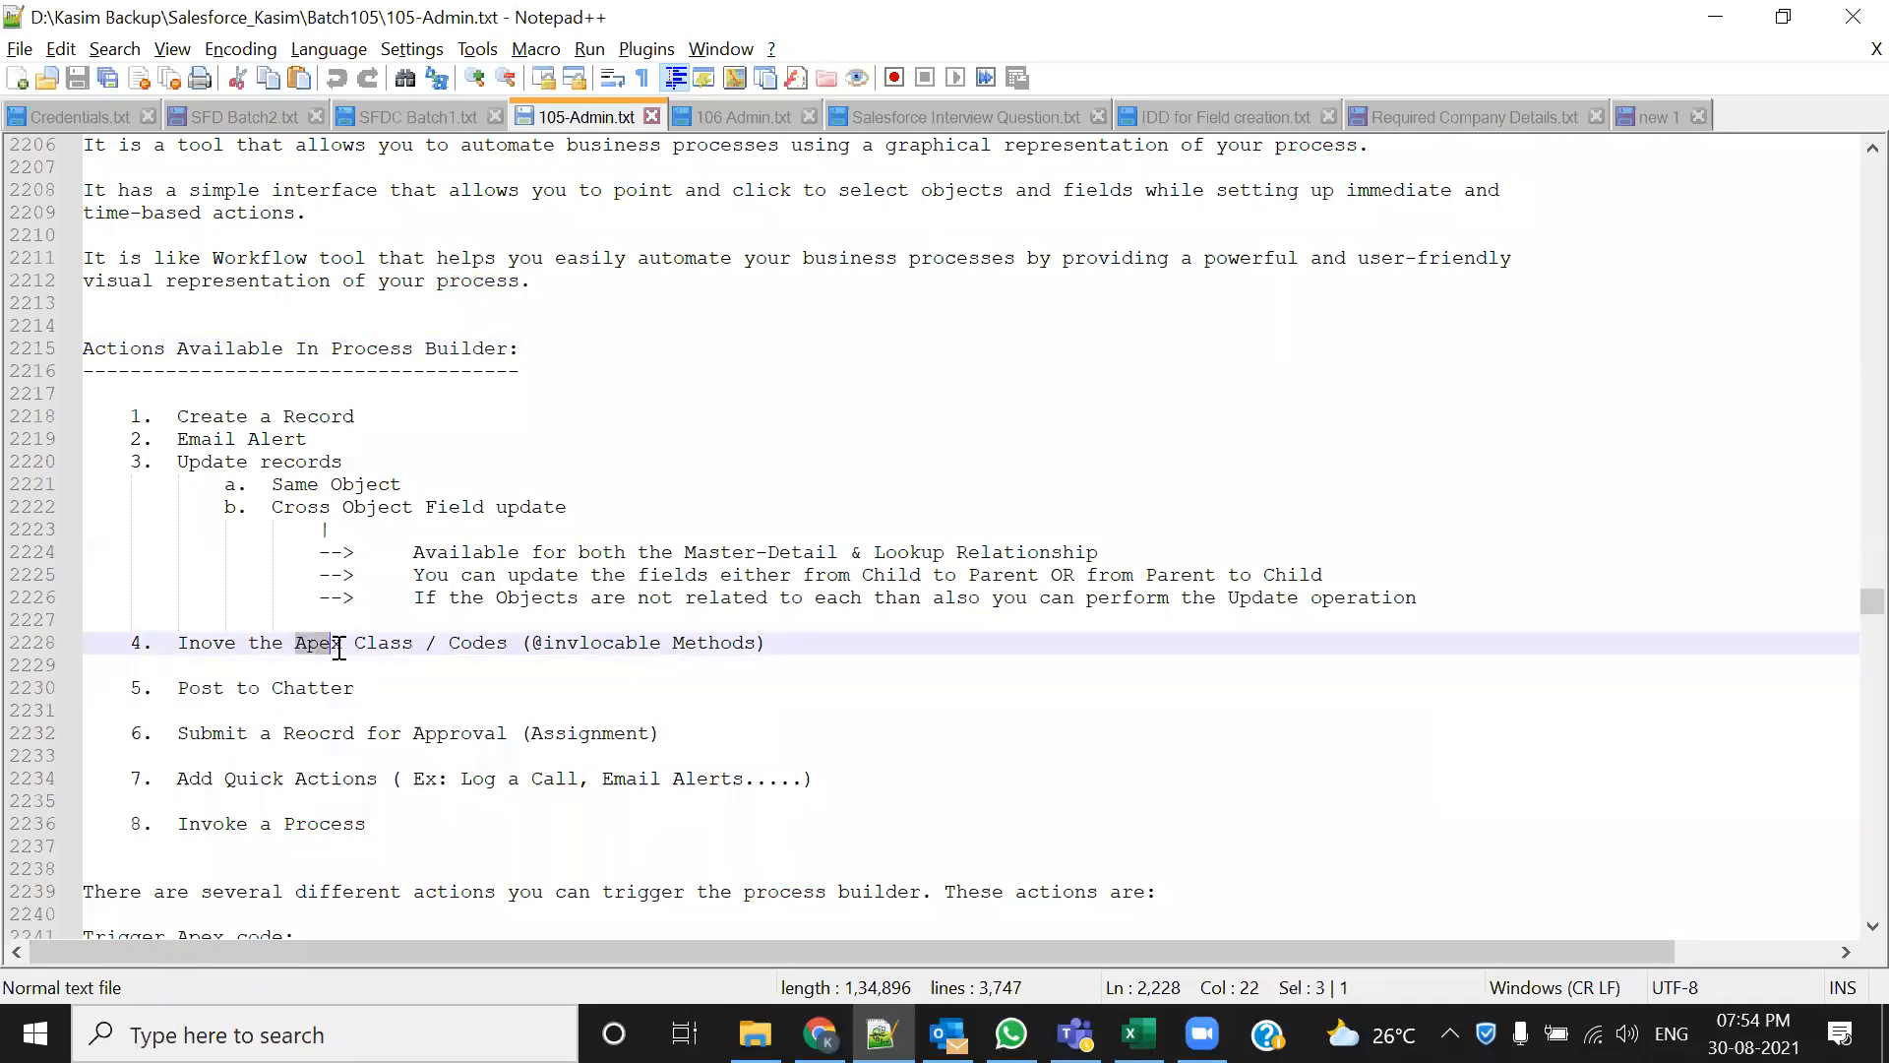
pyautogui.moveTo(178, 733); pyautogui.dragTo(413, 734)
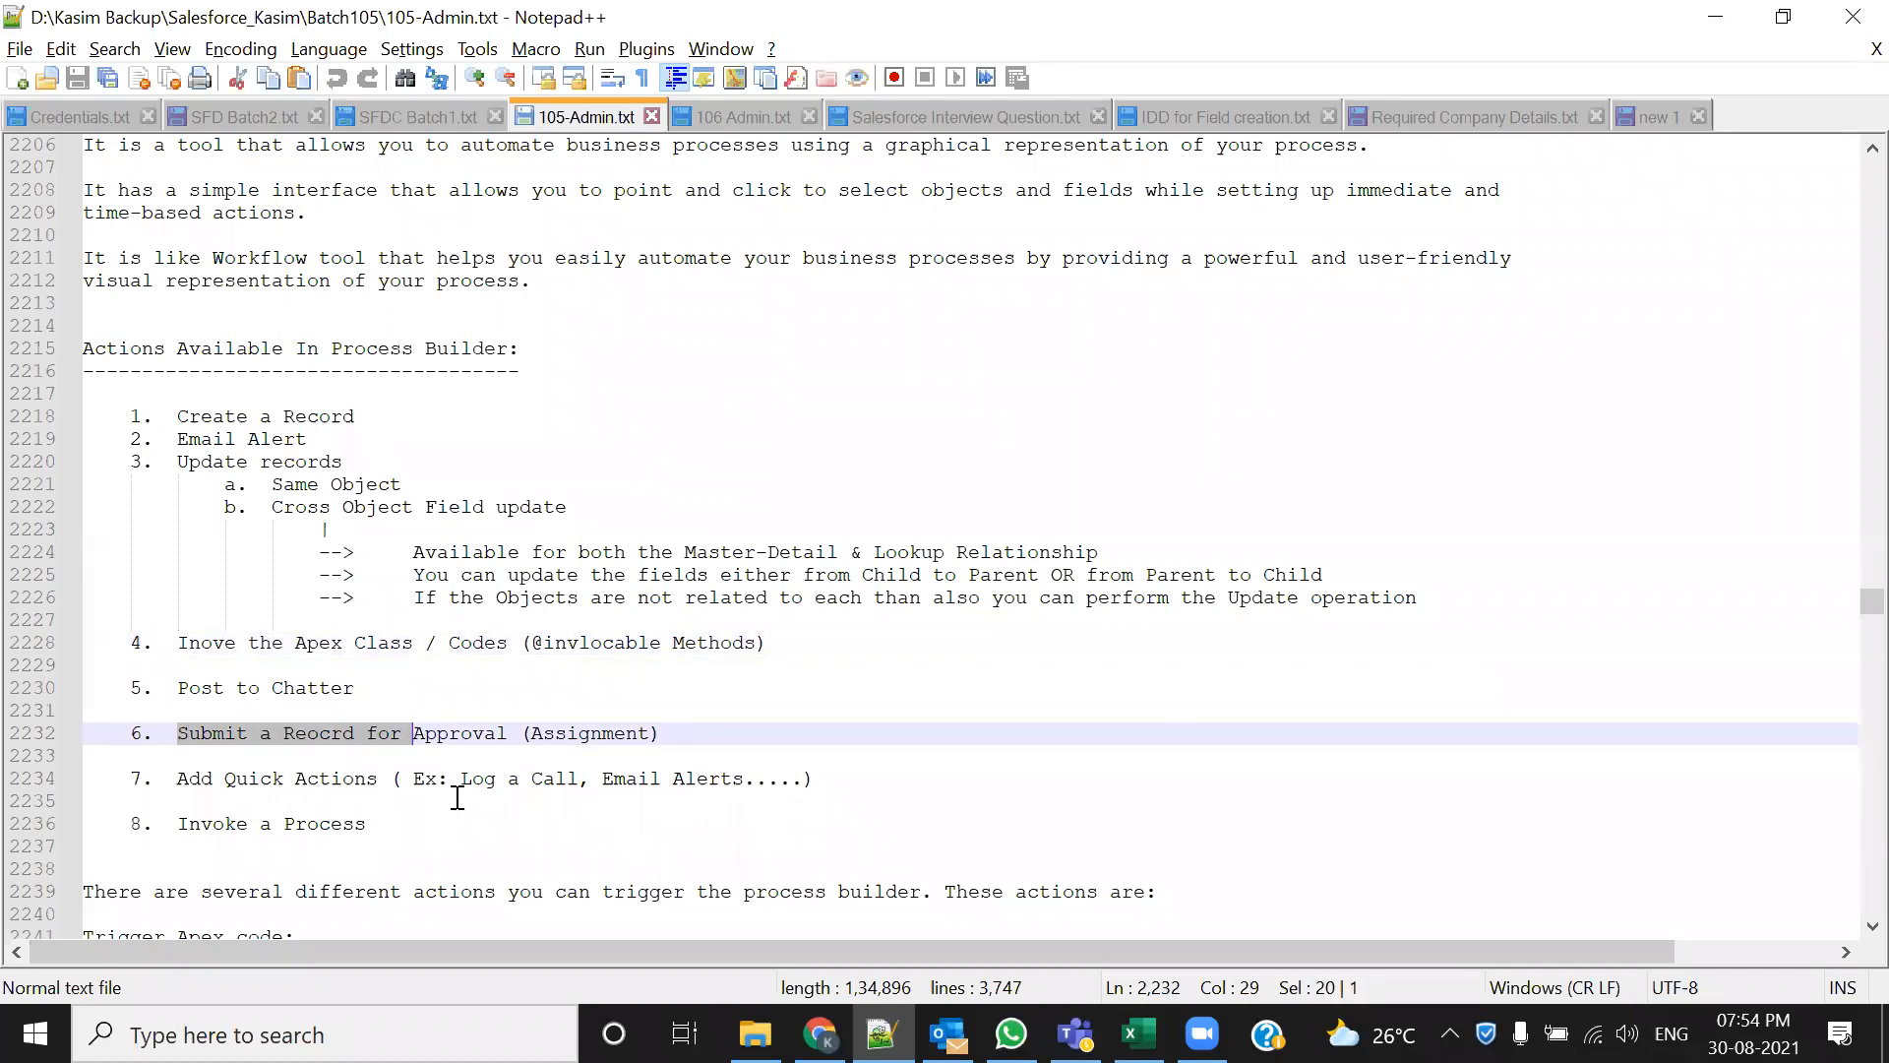
pyautogui.click(428, 756)
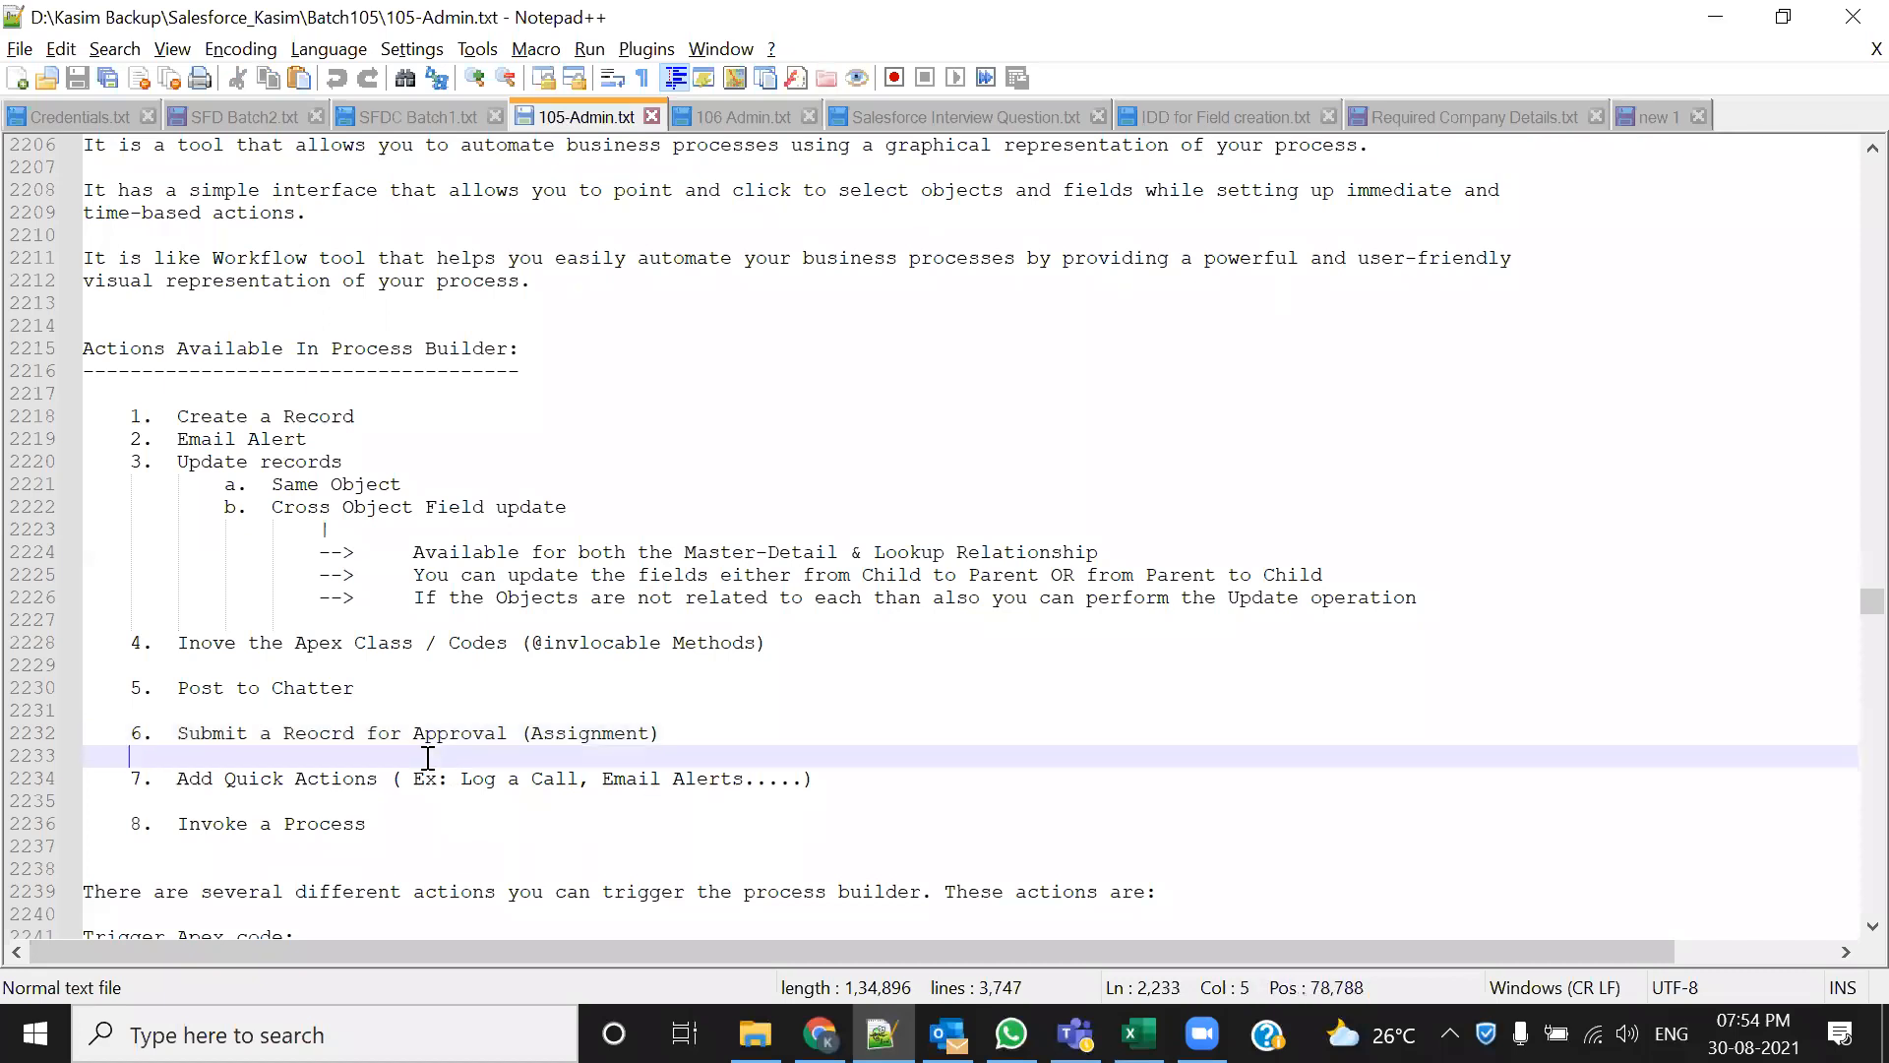
pyautogui.moveTo(661, 733); pyautogui.dragTo(414, 740)
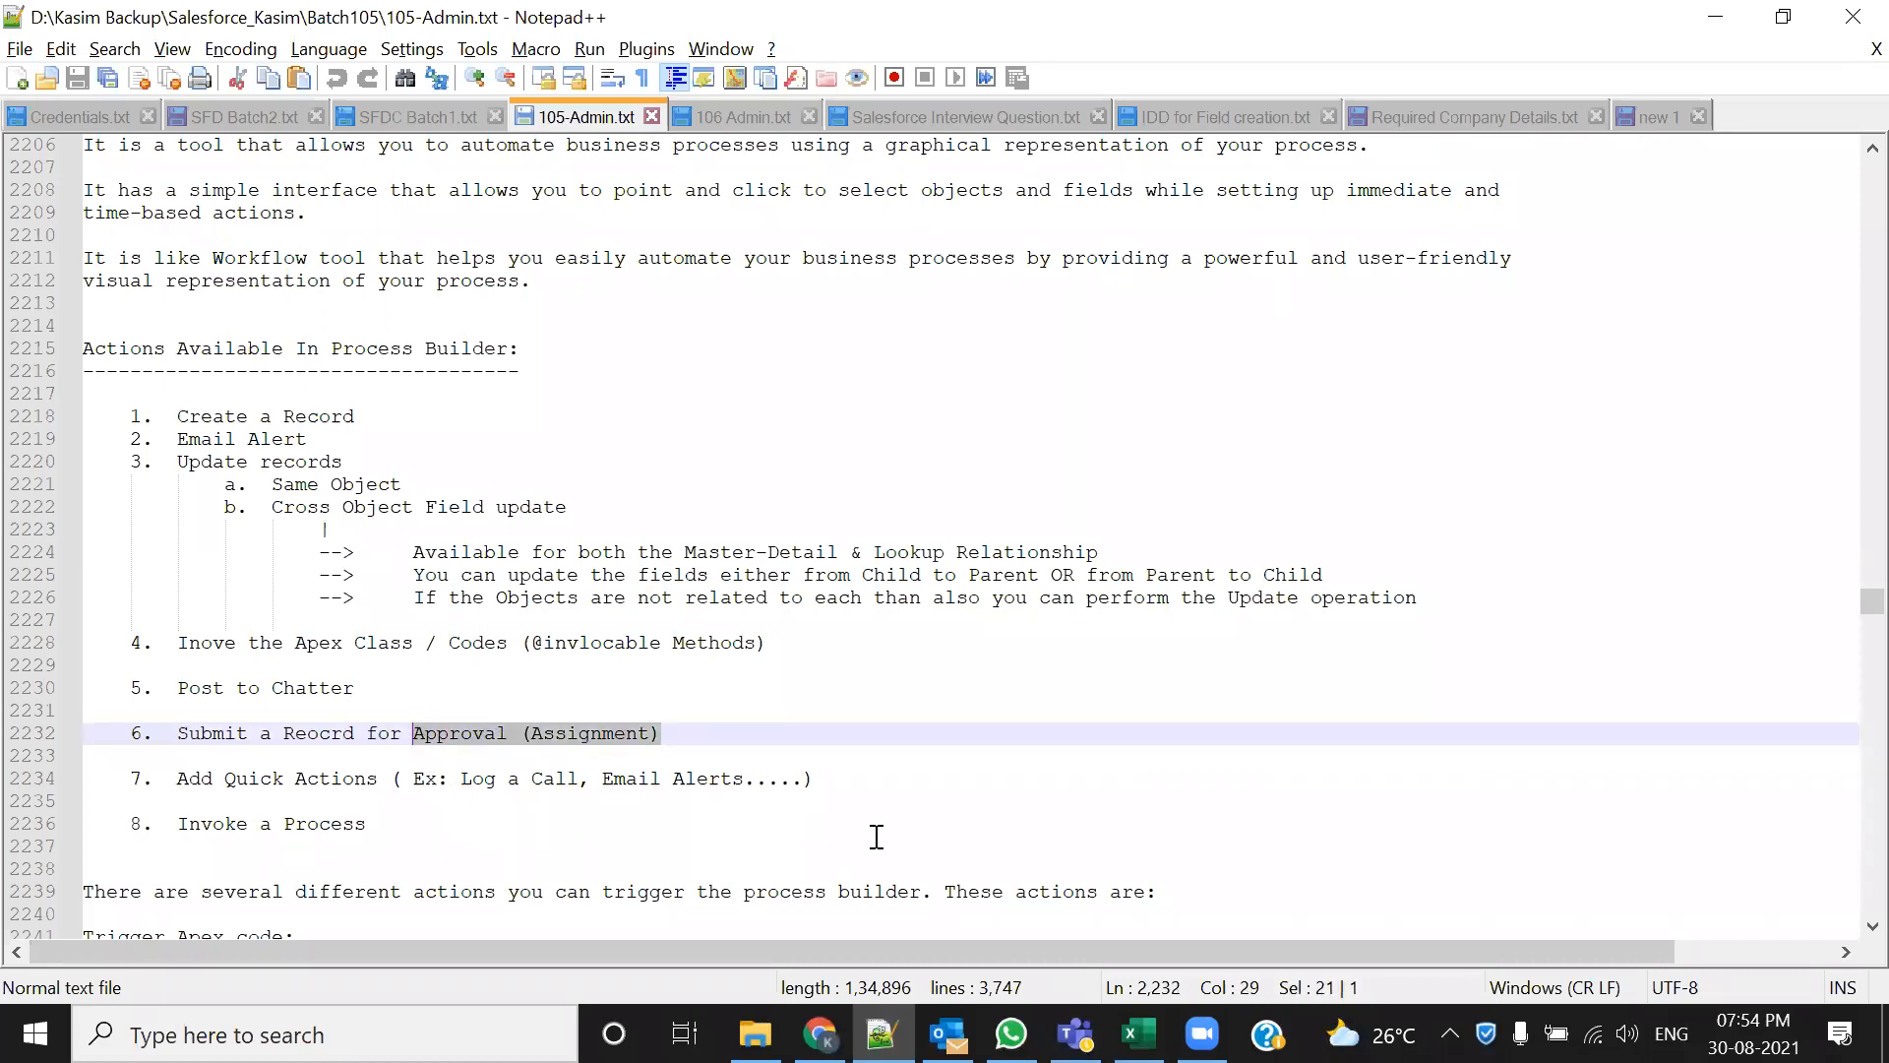
# Add ':- What is the procedure to submit a record for Approval' inside item 6's brackets and save
pyautogui.click(701, 733)
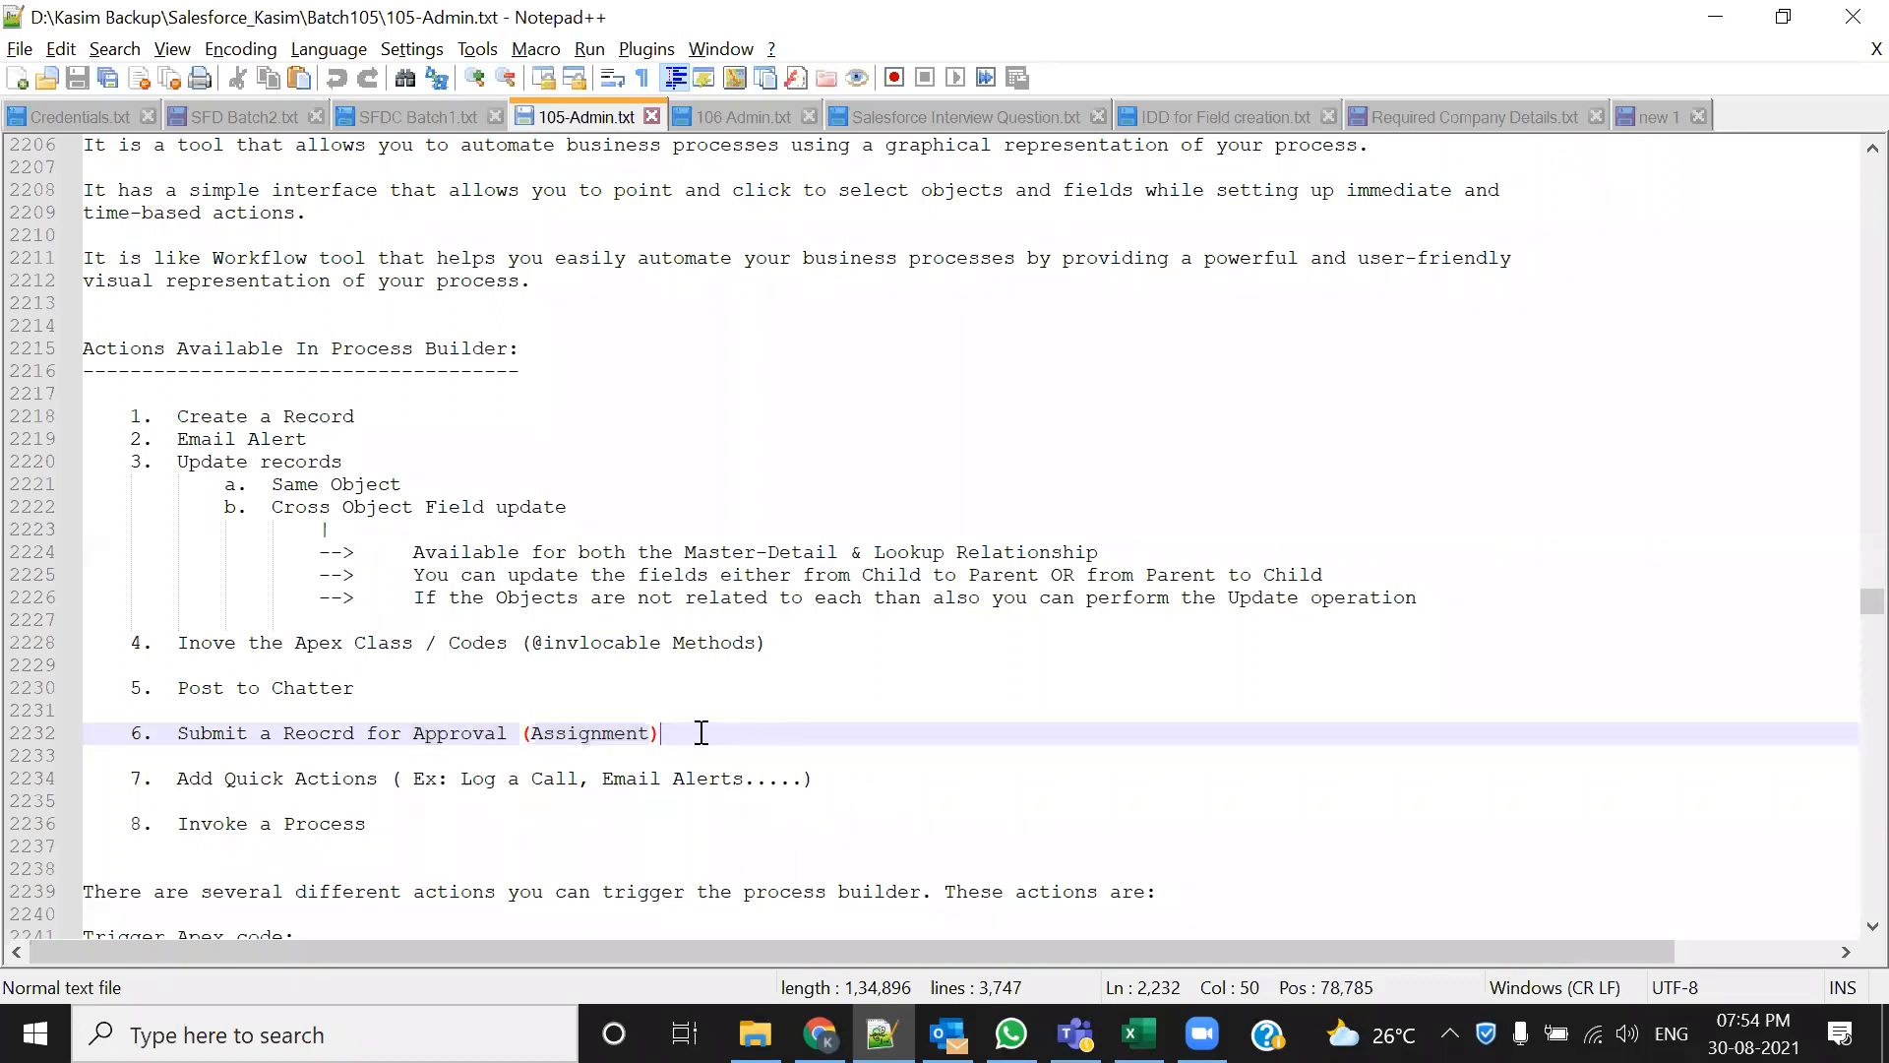
pyautogui.press('Left')
pyautogui.write(':')
pyautogui.press('BackSpace')
pyautogui.write(':-')
pyautogui.write(' What ')
pyautogui.write('is ')
pyautogui.write('the proc')
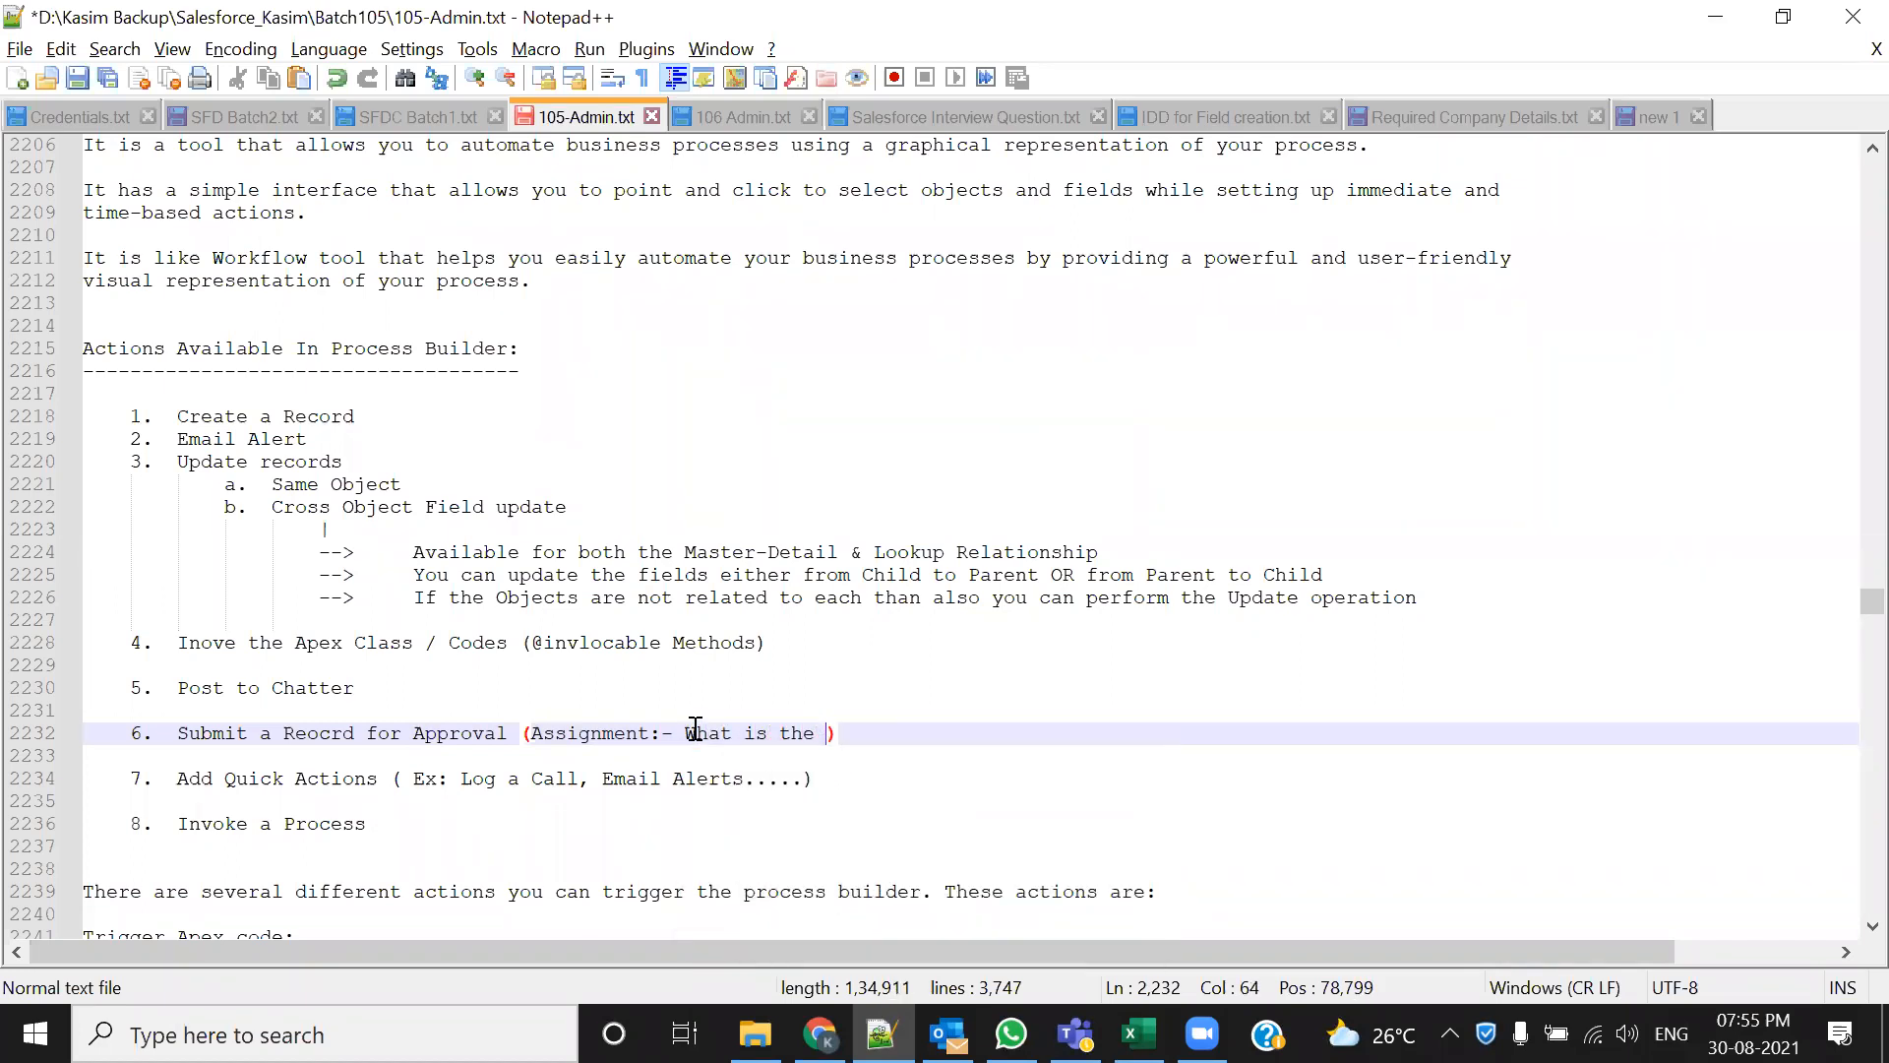
pyautogui.write('edure to ')
pyautogui.write('submit a')
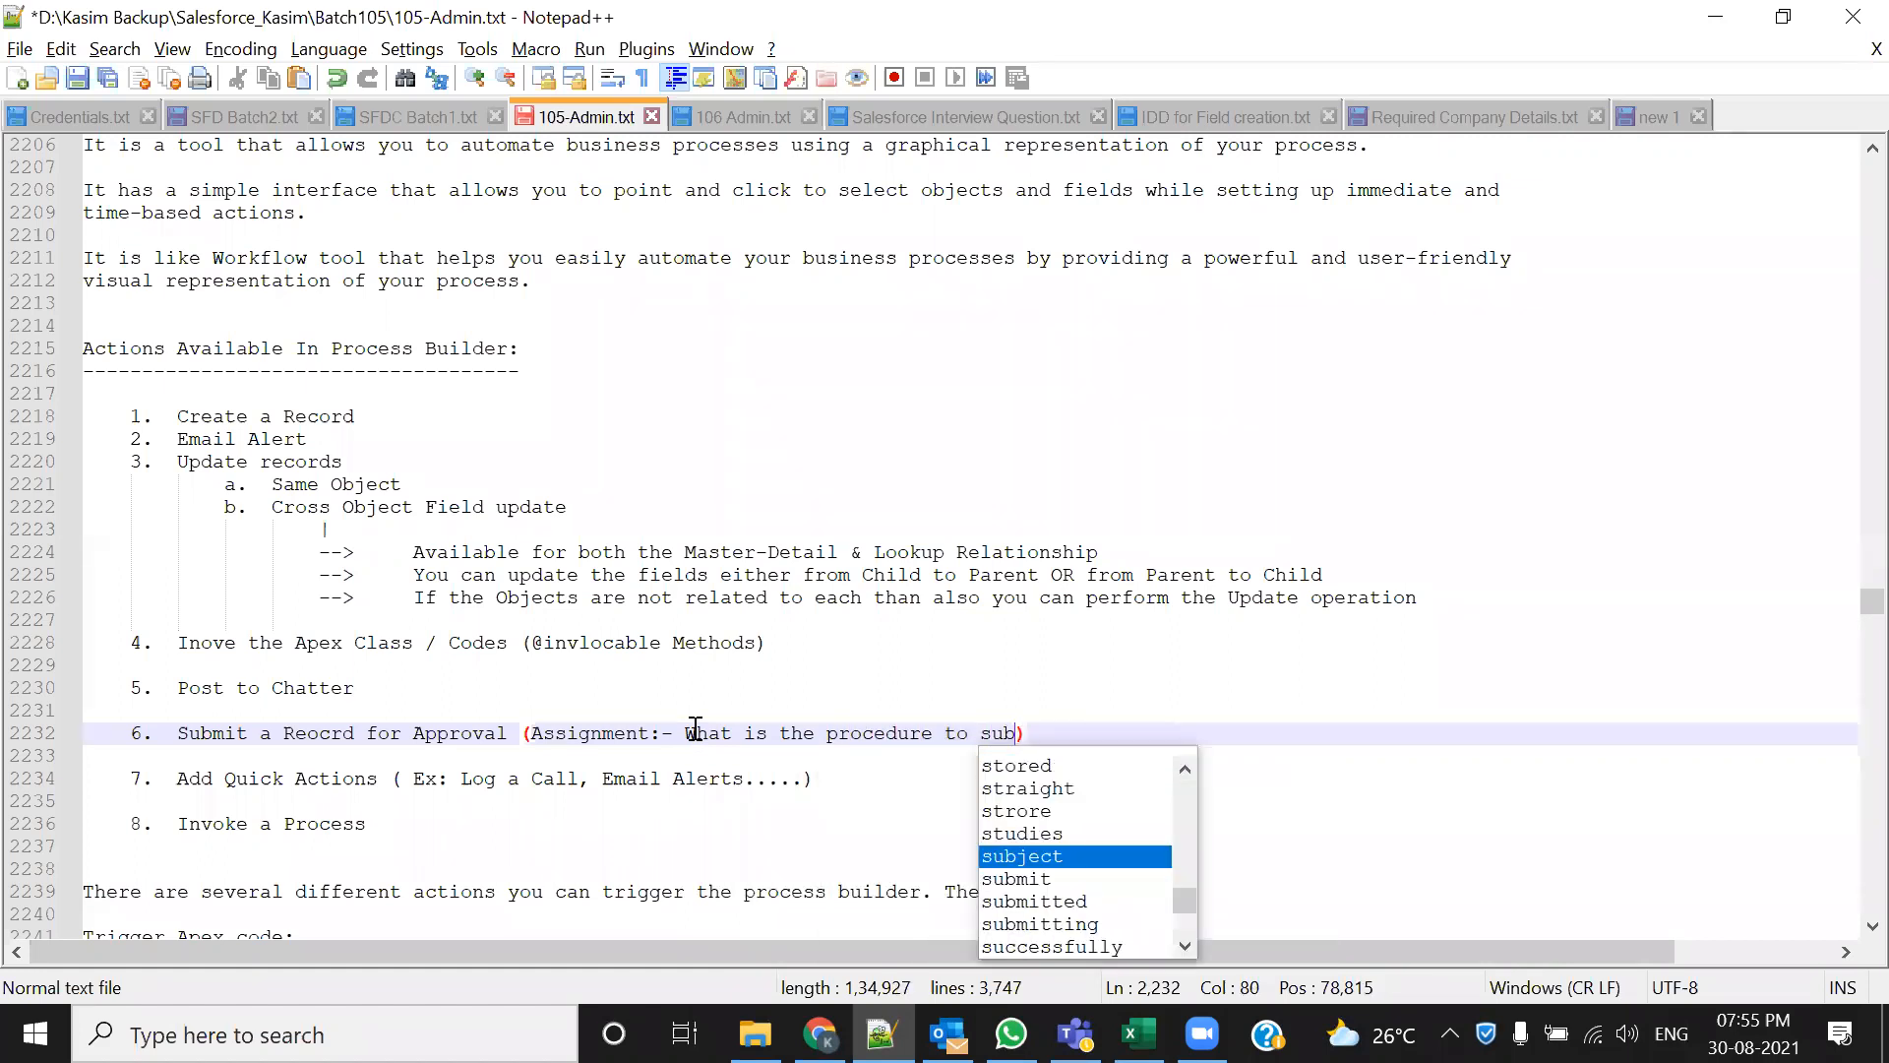
pyautogui.write(' record for ')
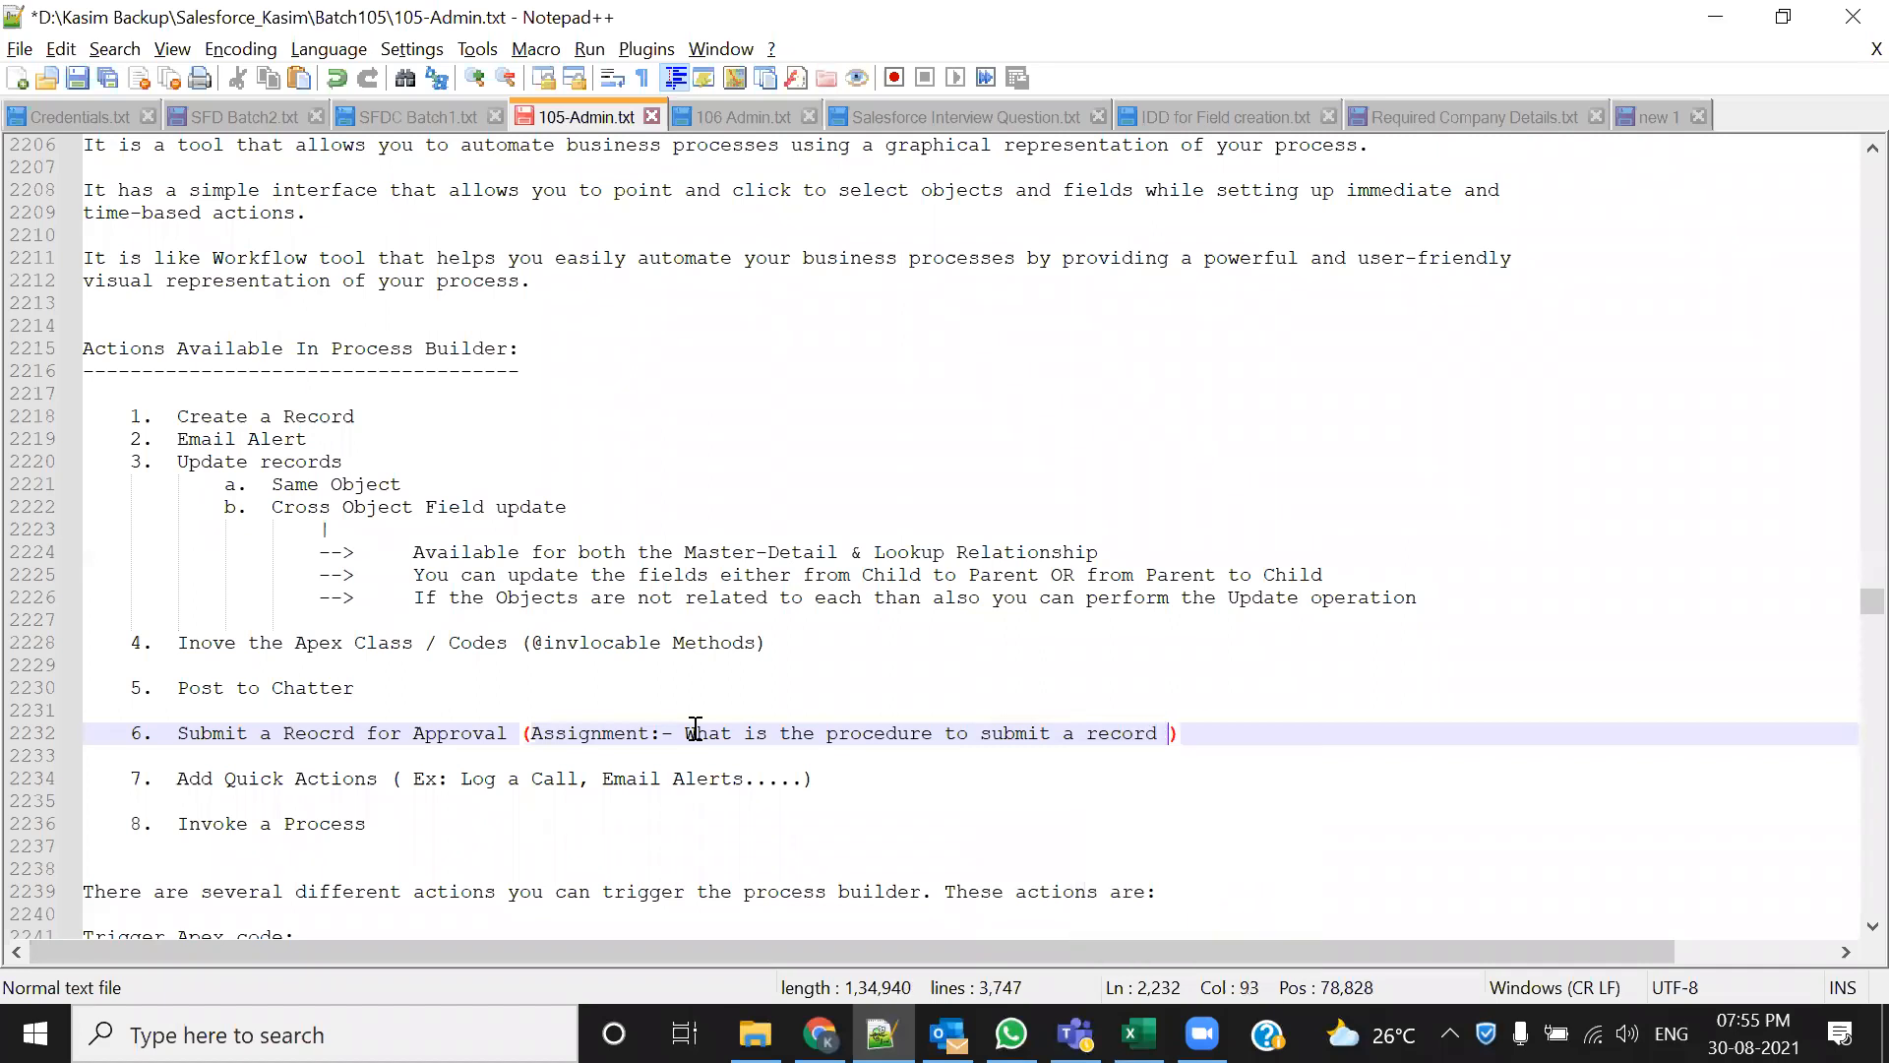
pyautogui.write('Approval')
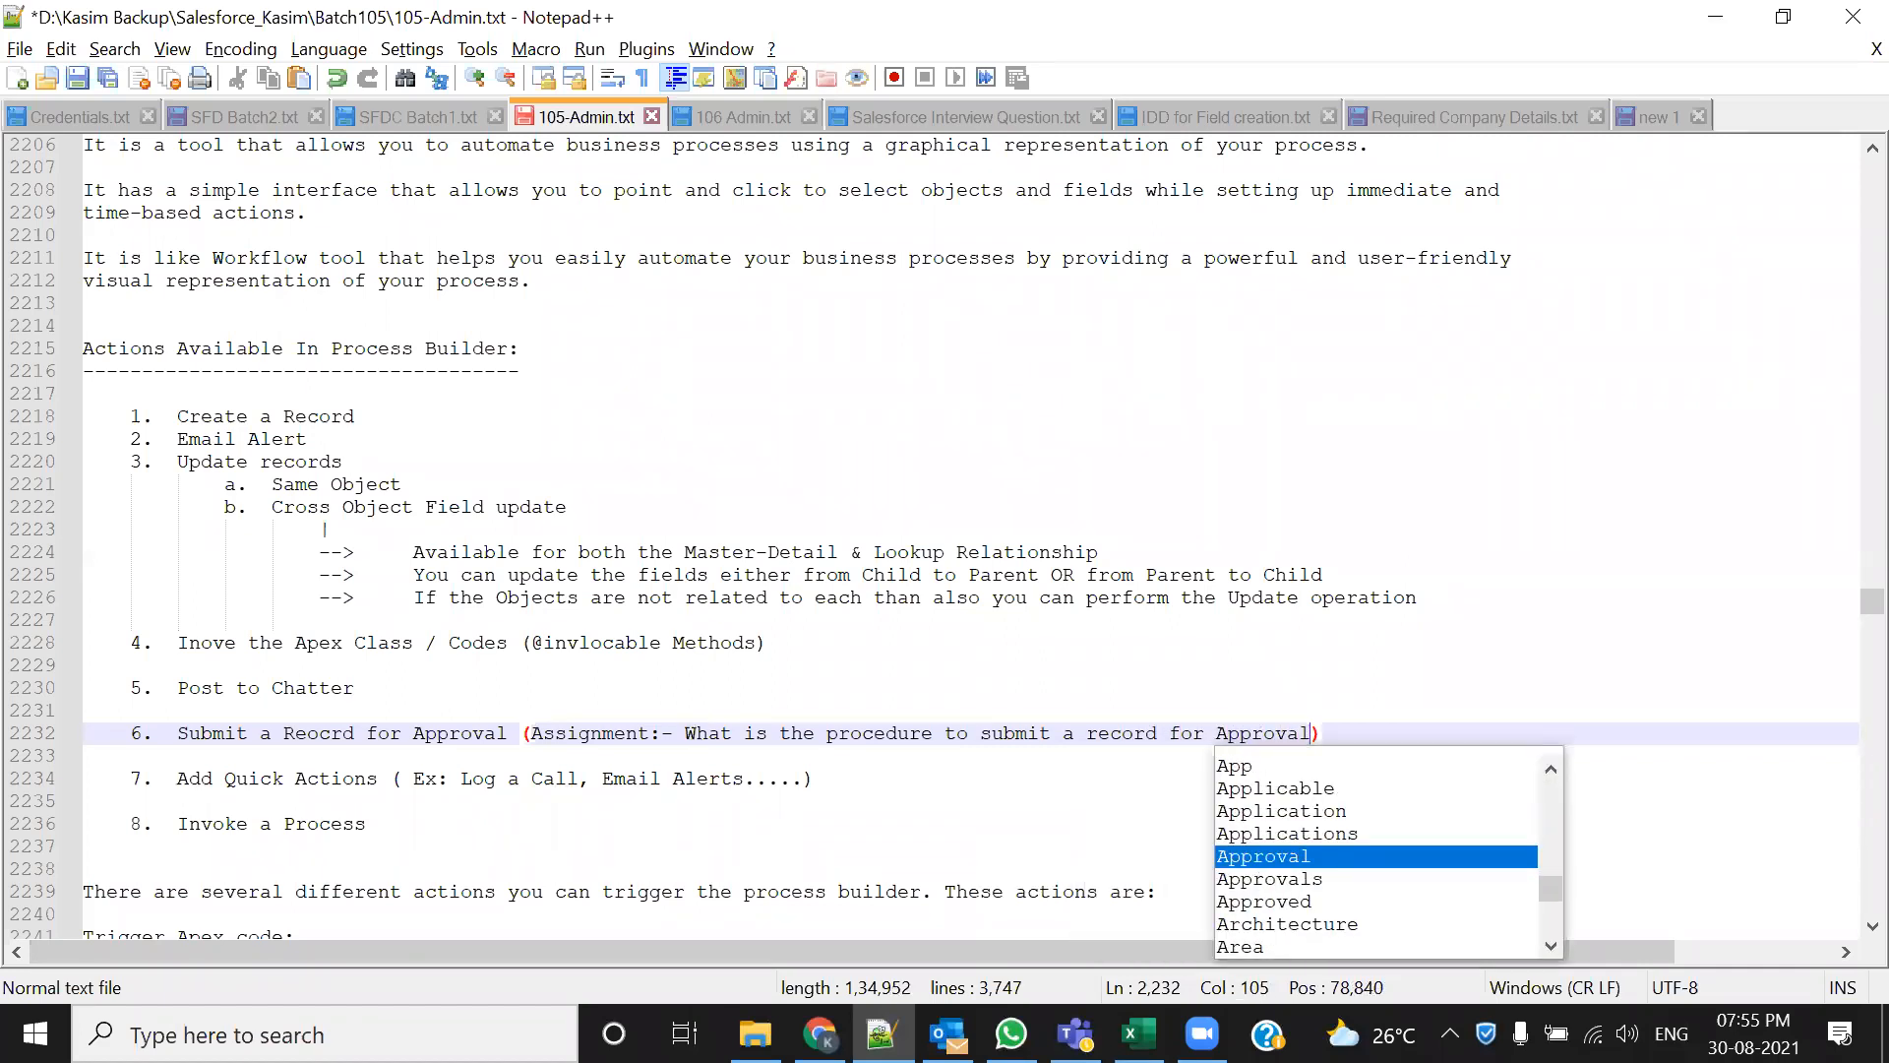
pyautogui.click(1421, 673)
pyautogui.hotkey('ctrl', 's')
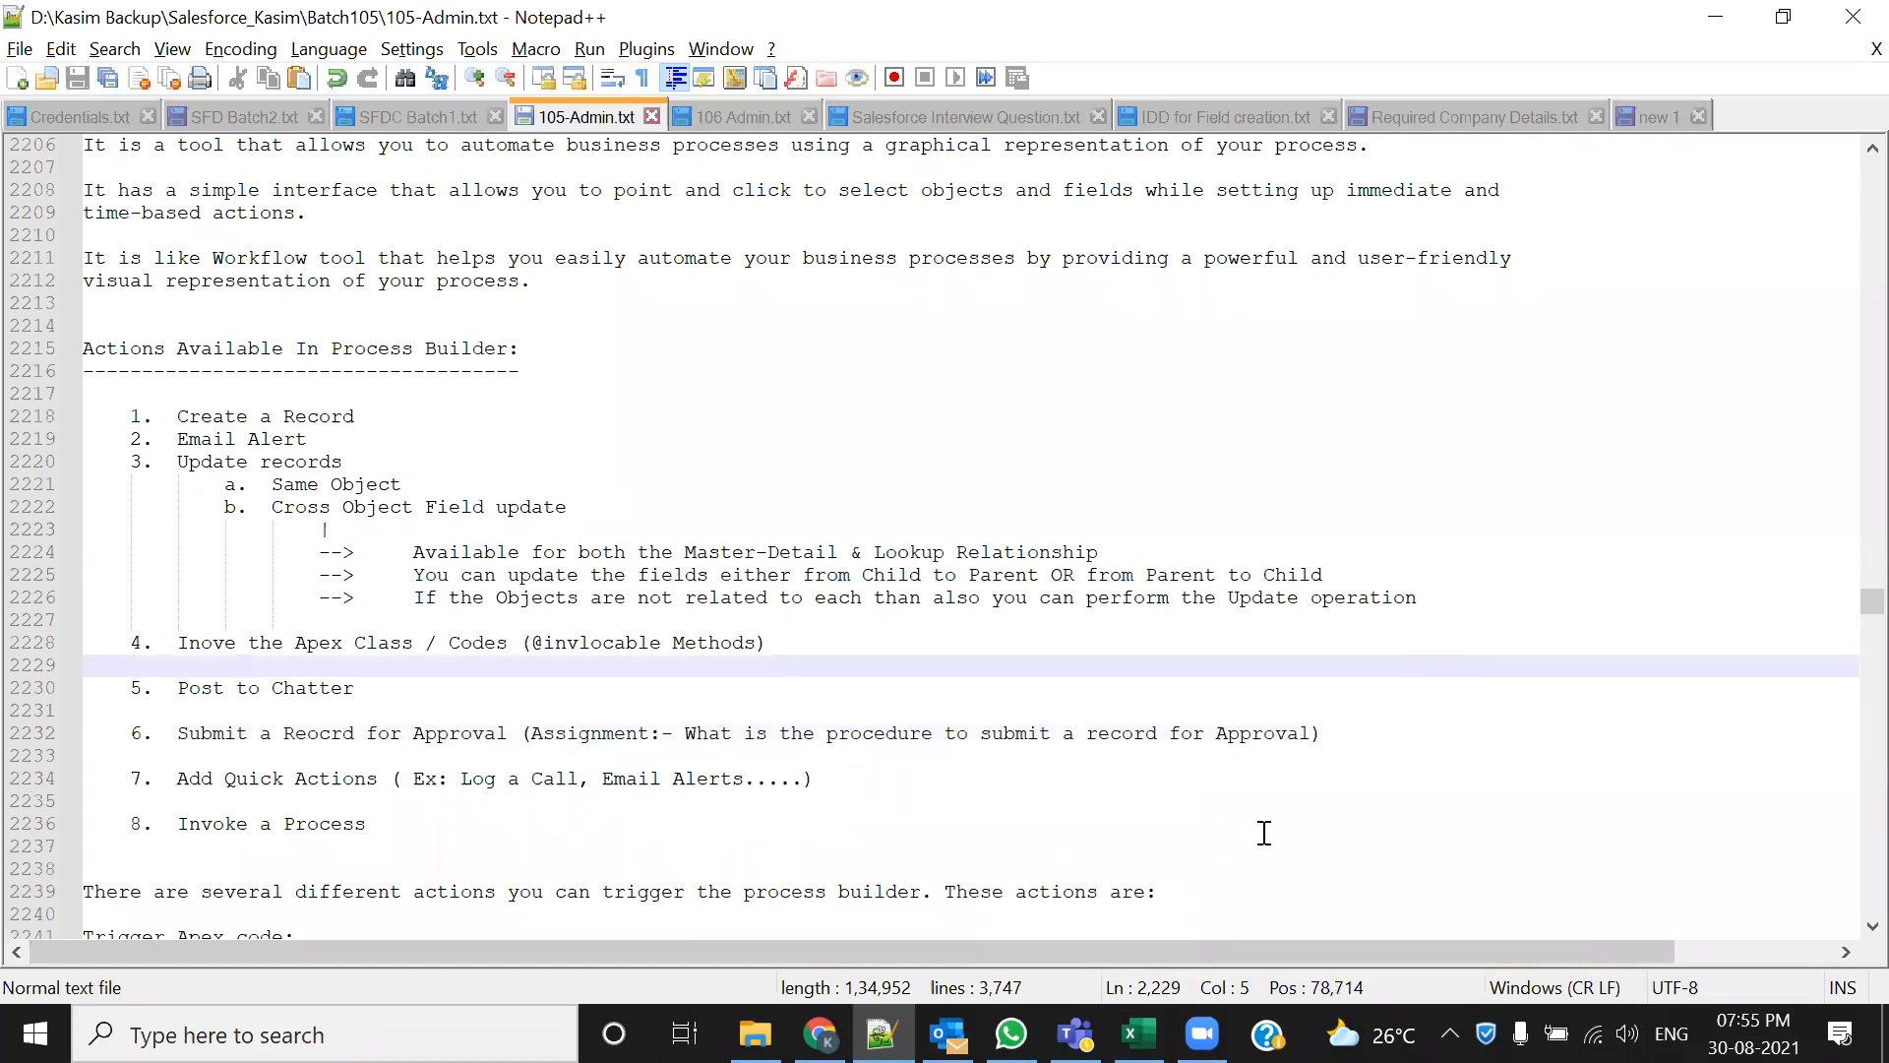
# Finish the note with 'in Salesforce' via autocompletion and save 105-Admin.txt again
pyautogui.press('Down')
pyautogui.press('Down')
pyautogui.press('Down')
pyautogui.press('End')
pyautogui.press('Left')
pyautogui.write('in Sales')
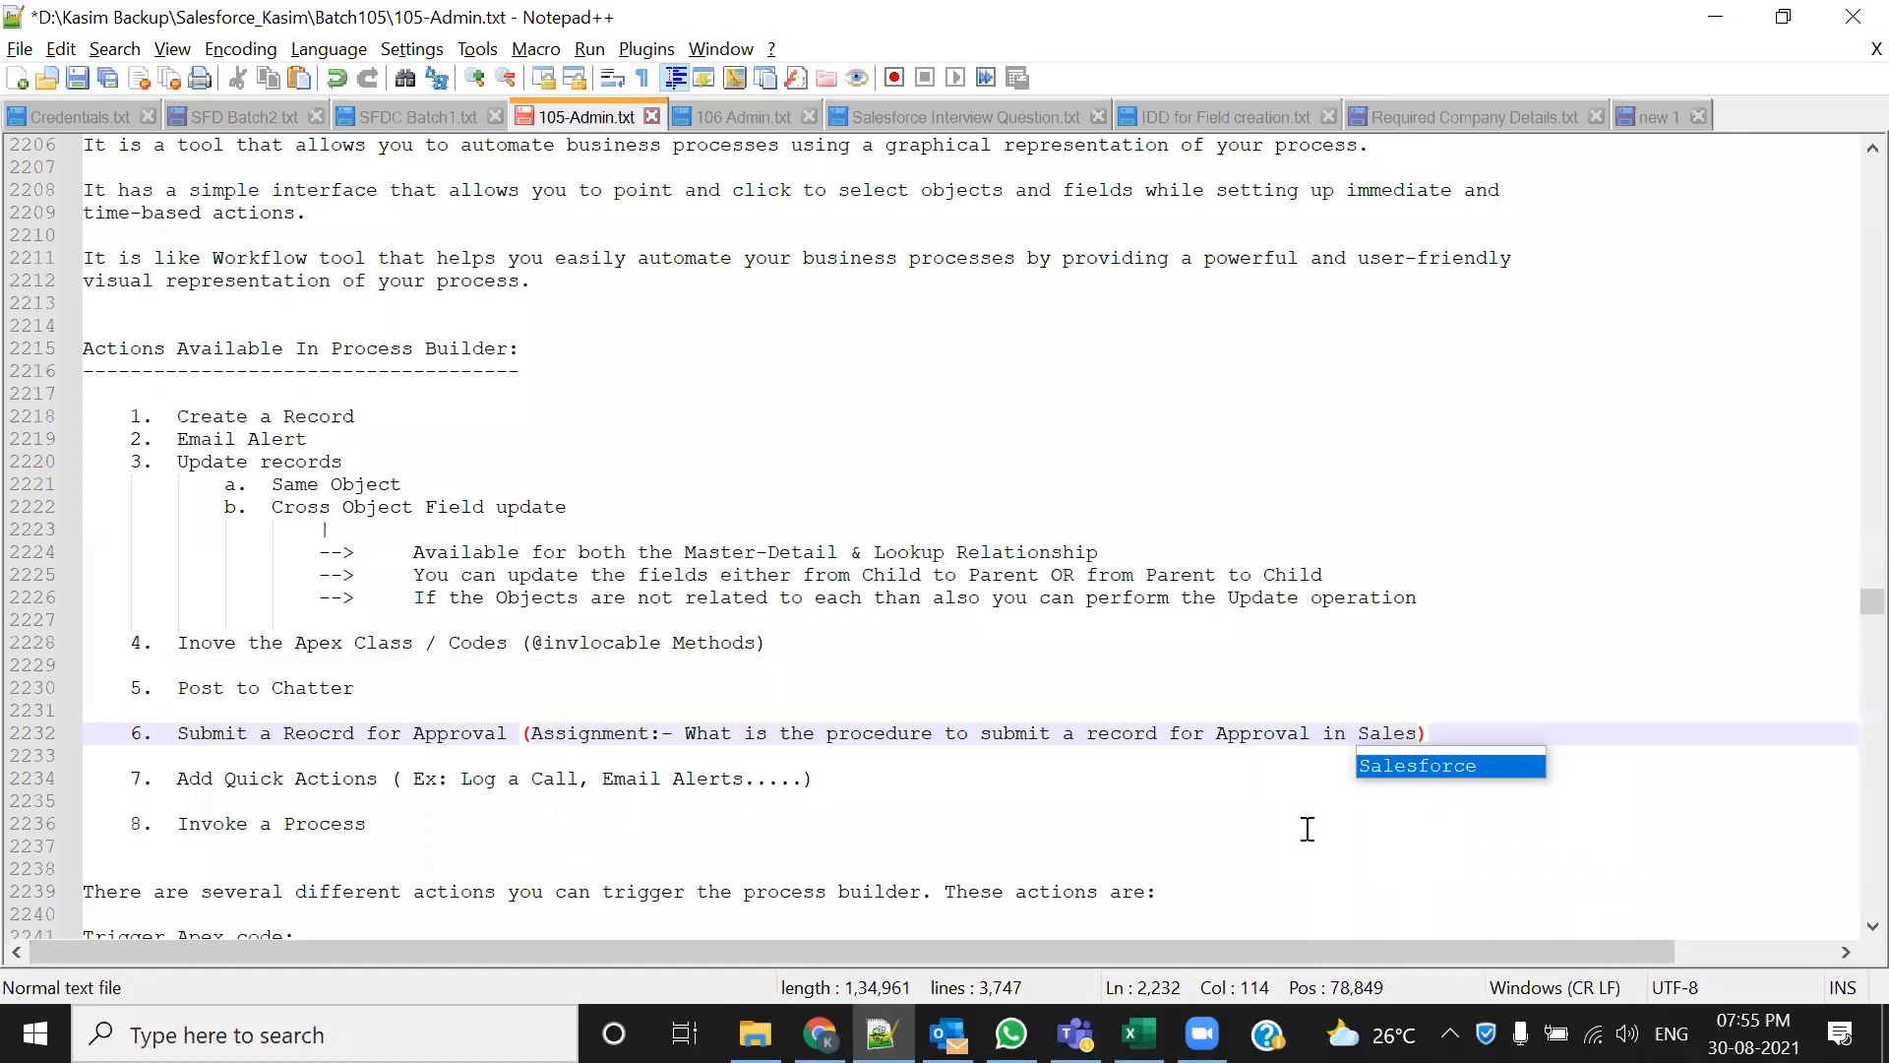
pyautogui.press('Return')
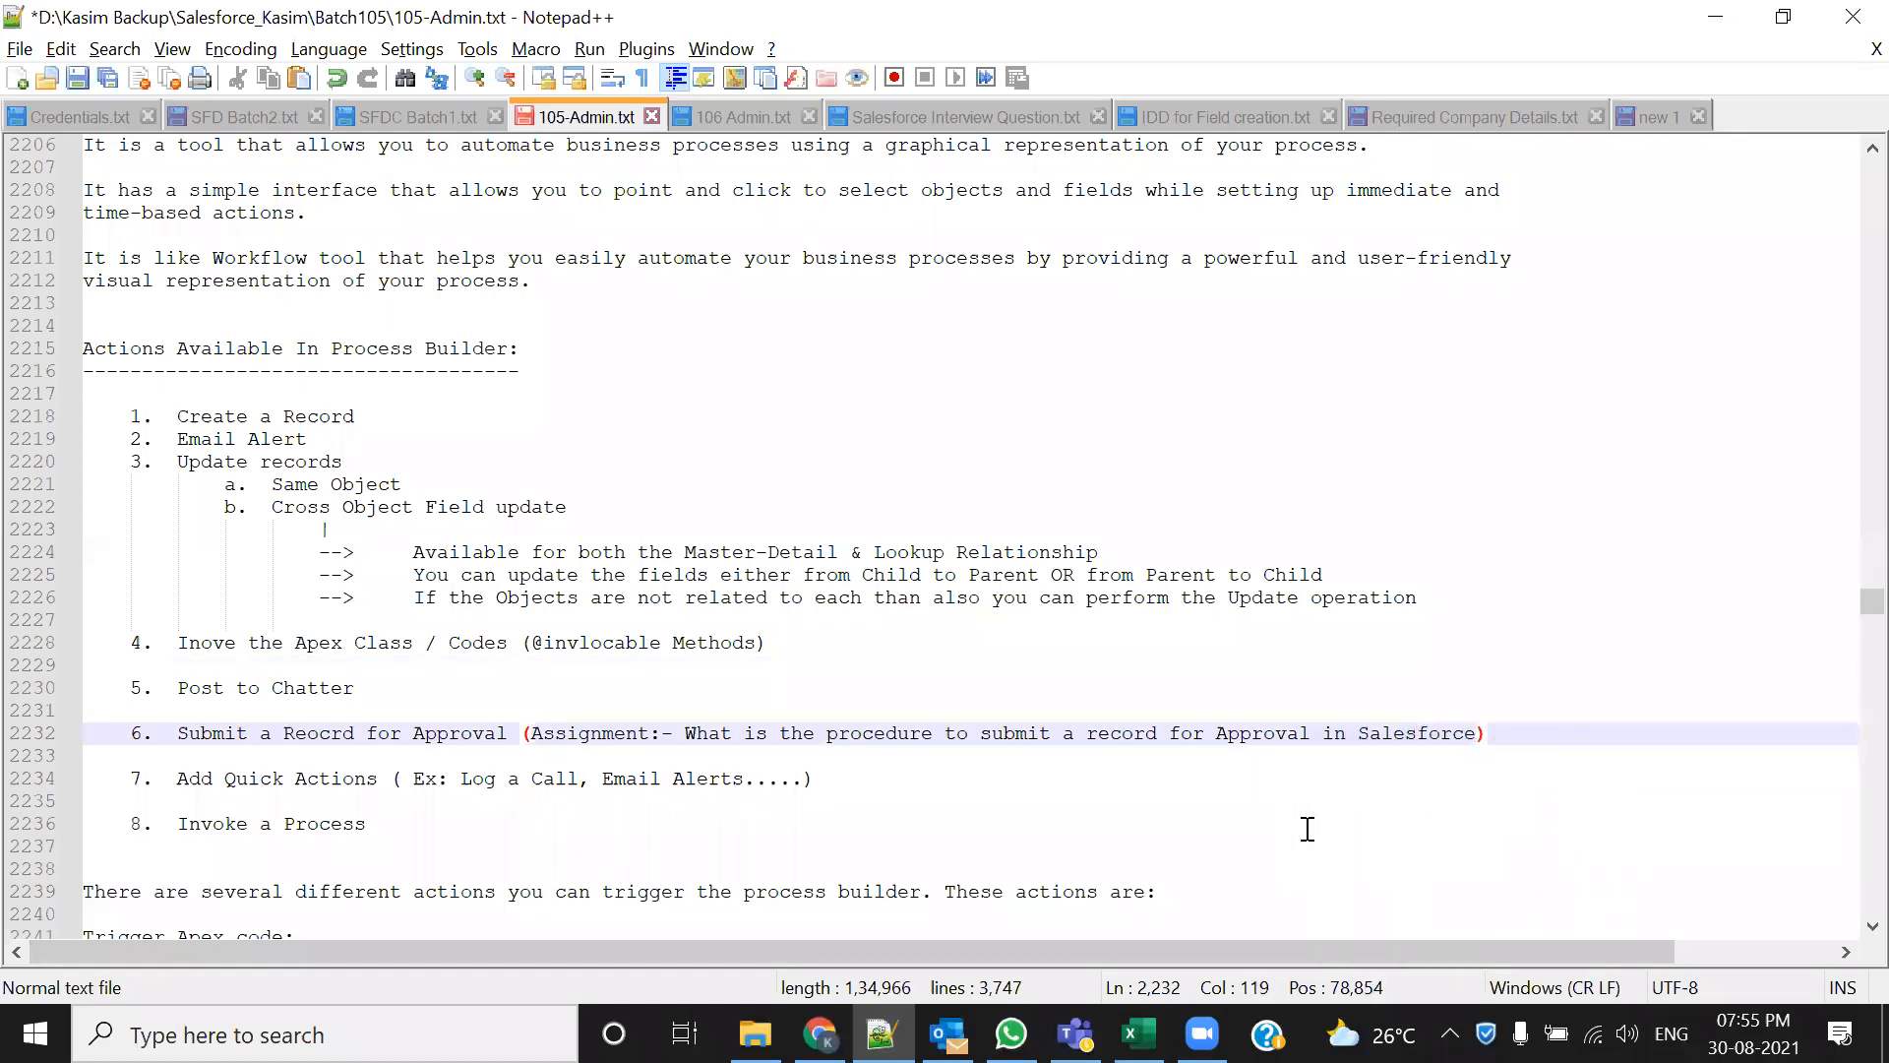
pyautogui.hotkey('ctrl', 's')
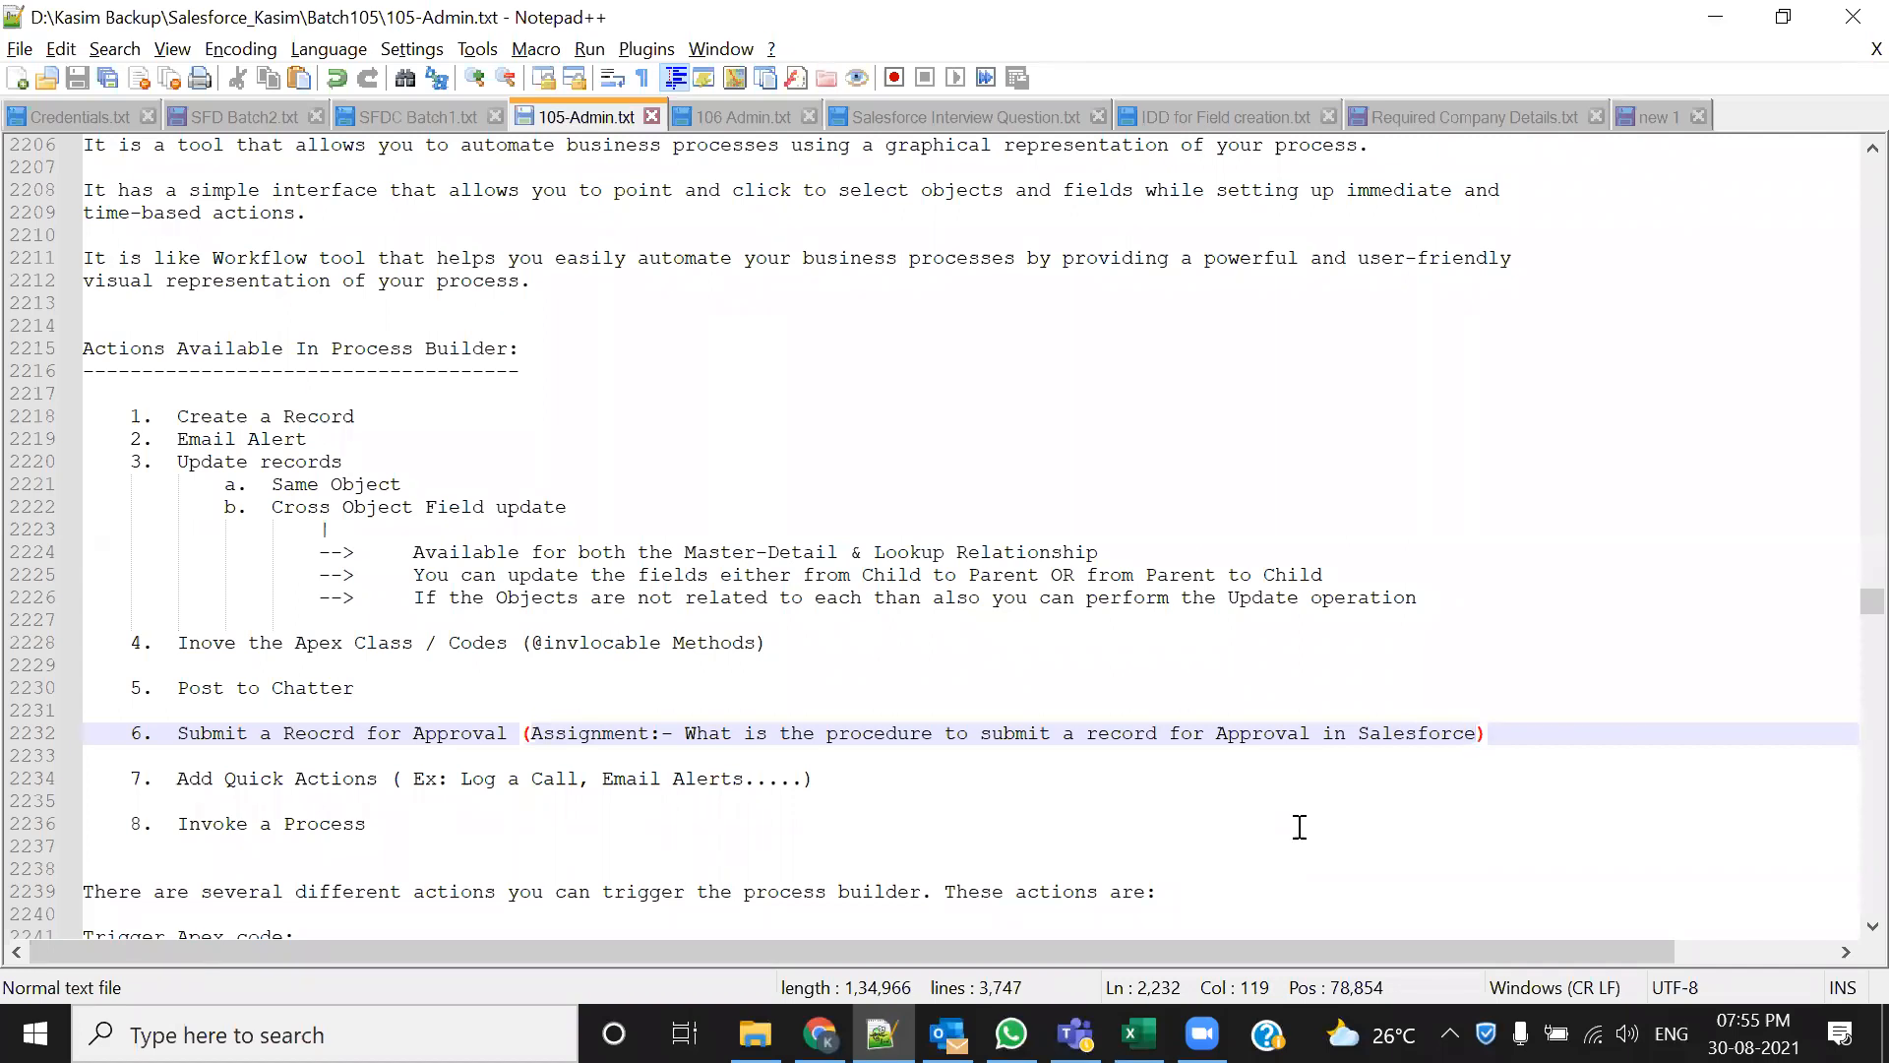
pyautogui.moveTo(520, 741); pyautogui.dragTo(1484, 734)
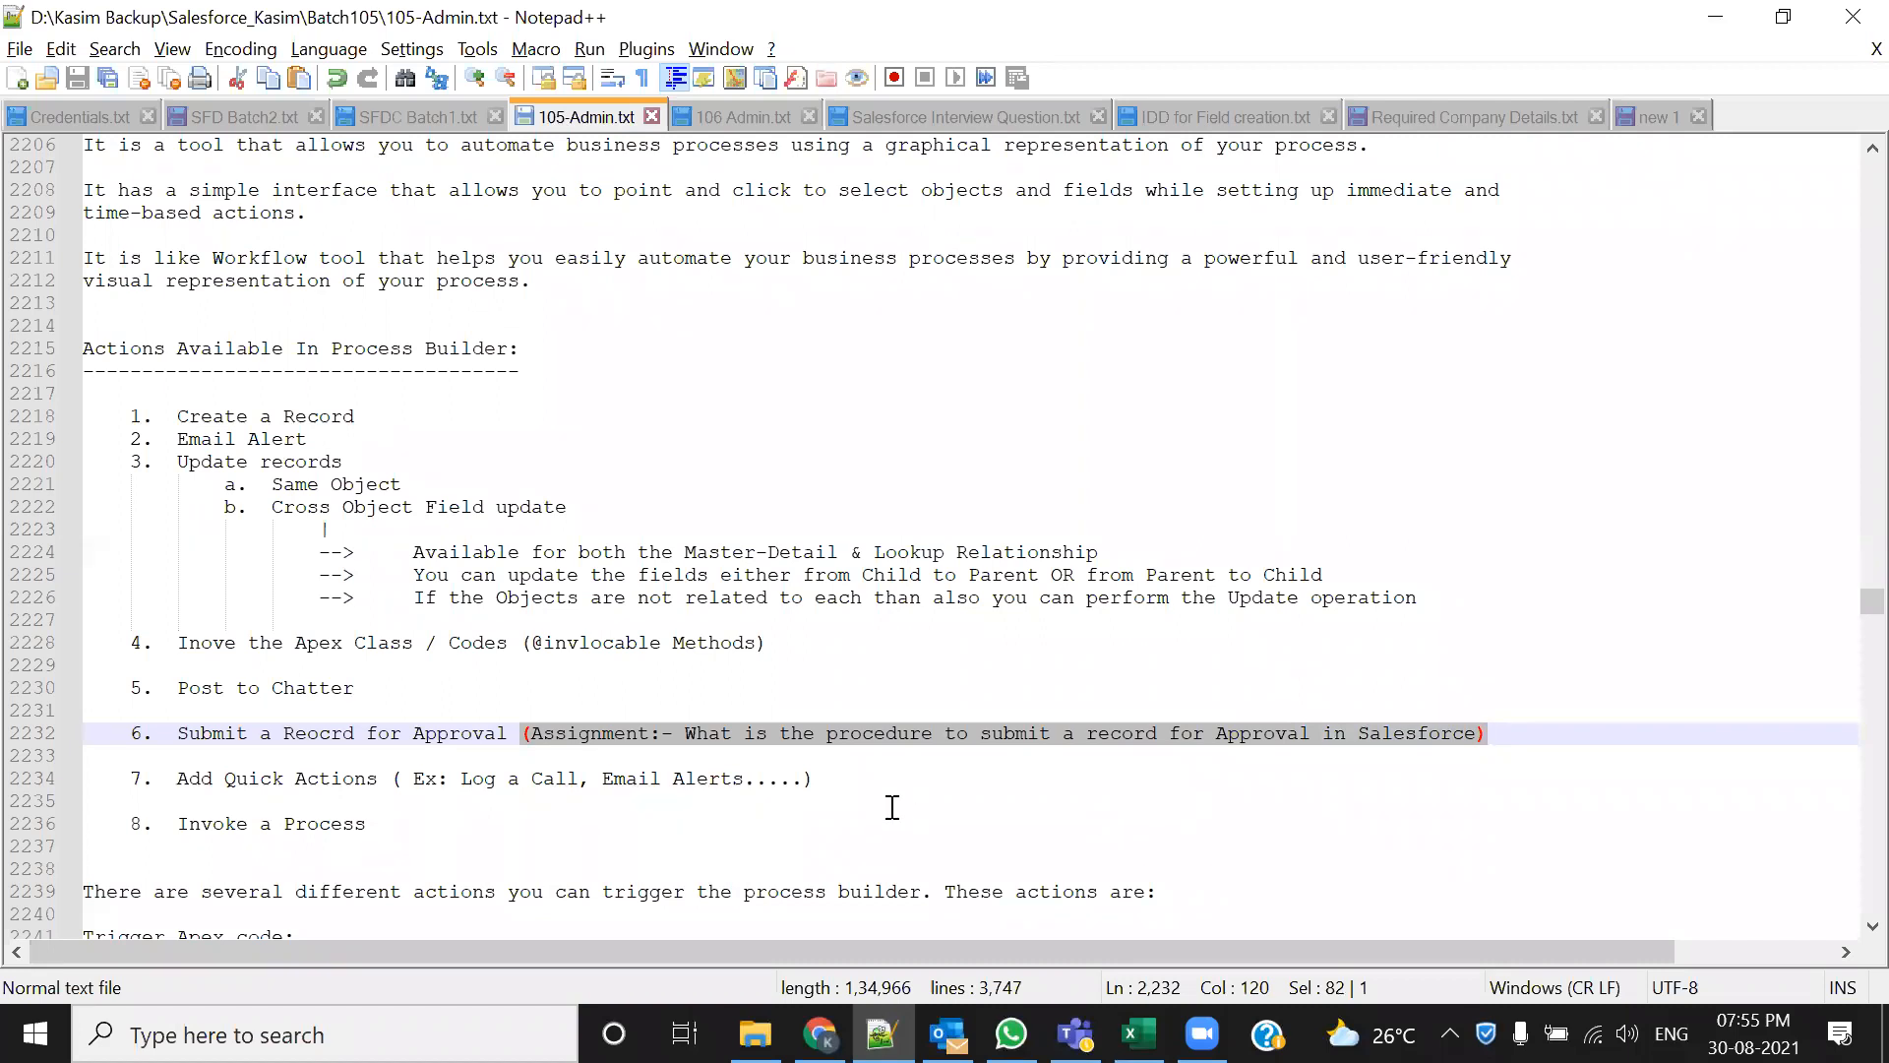
pyautogui.click(893, 807)
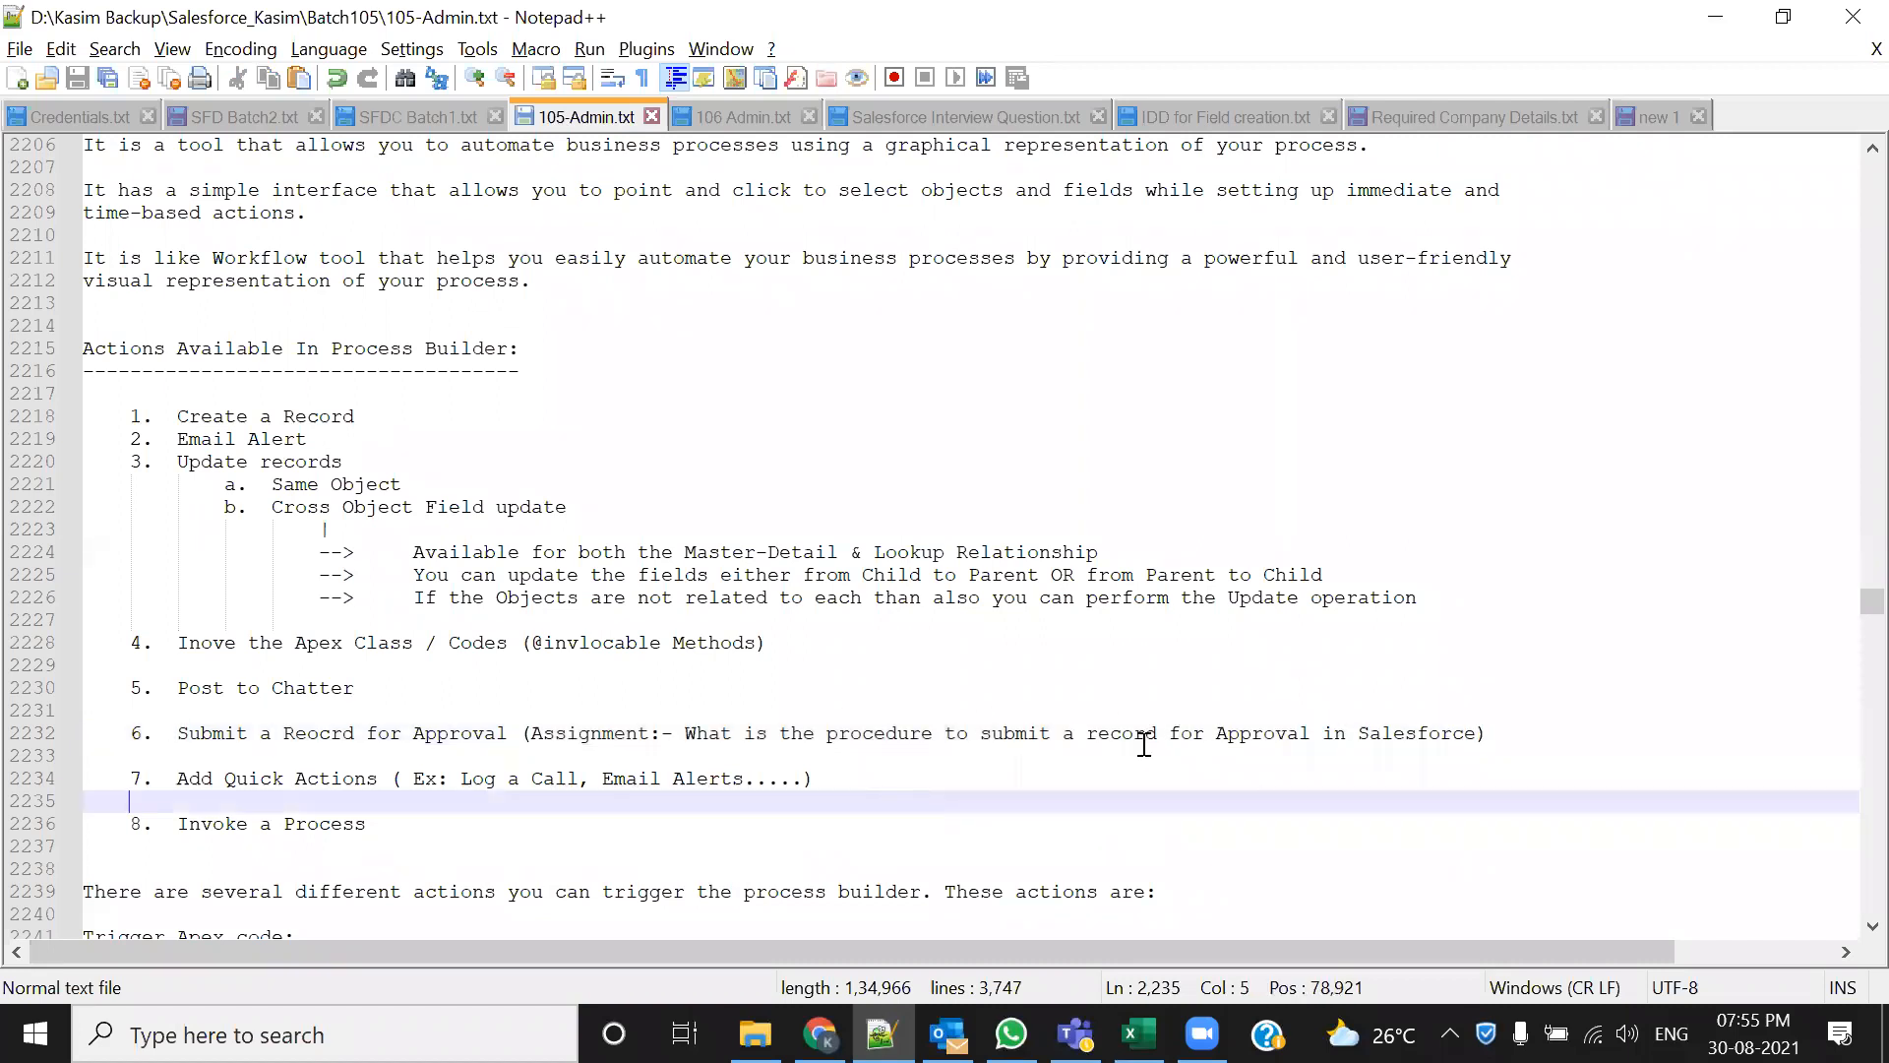
pyautogui.moveTo(182, 736); pyautogui.dragTo(497, 736)
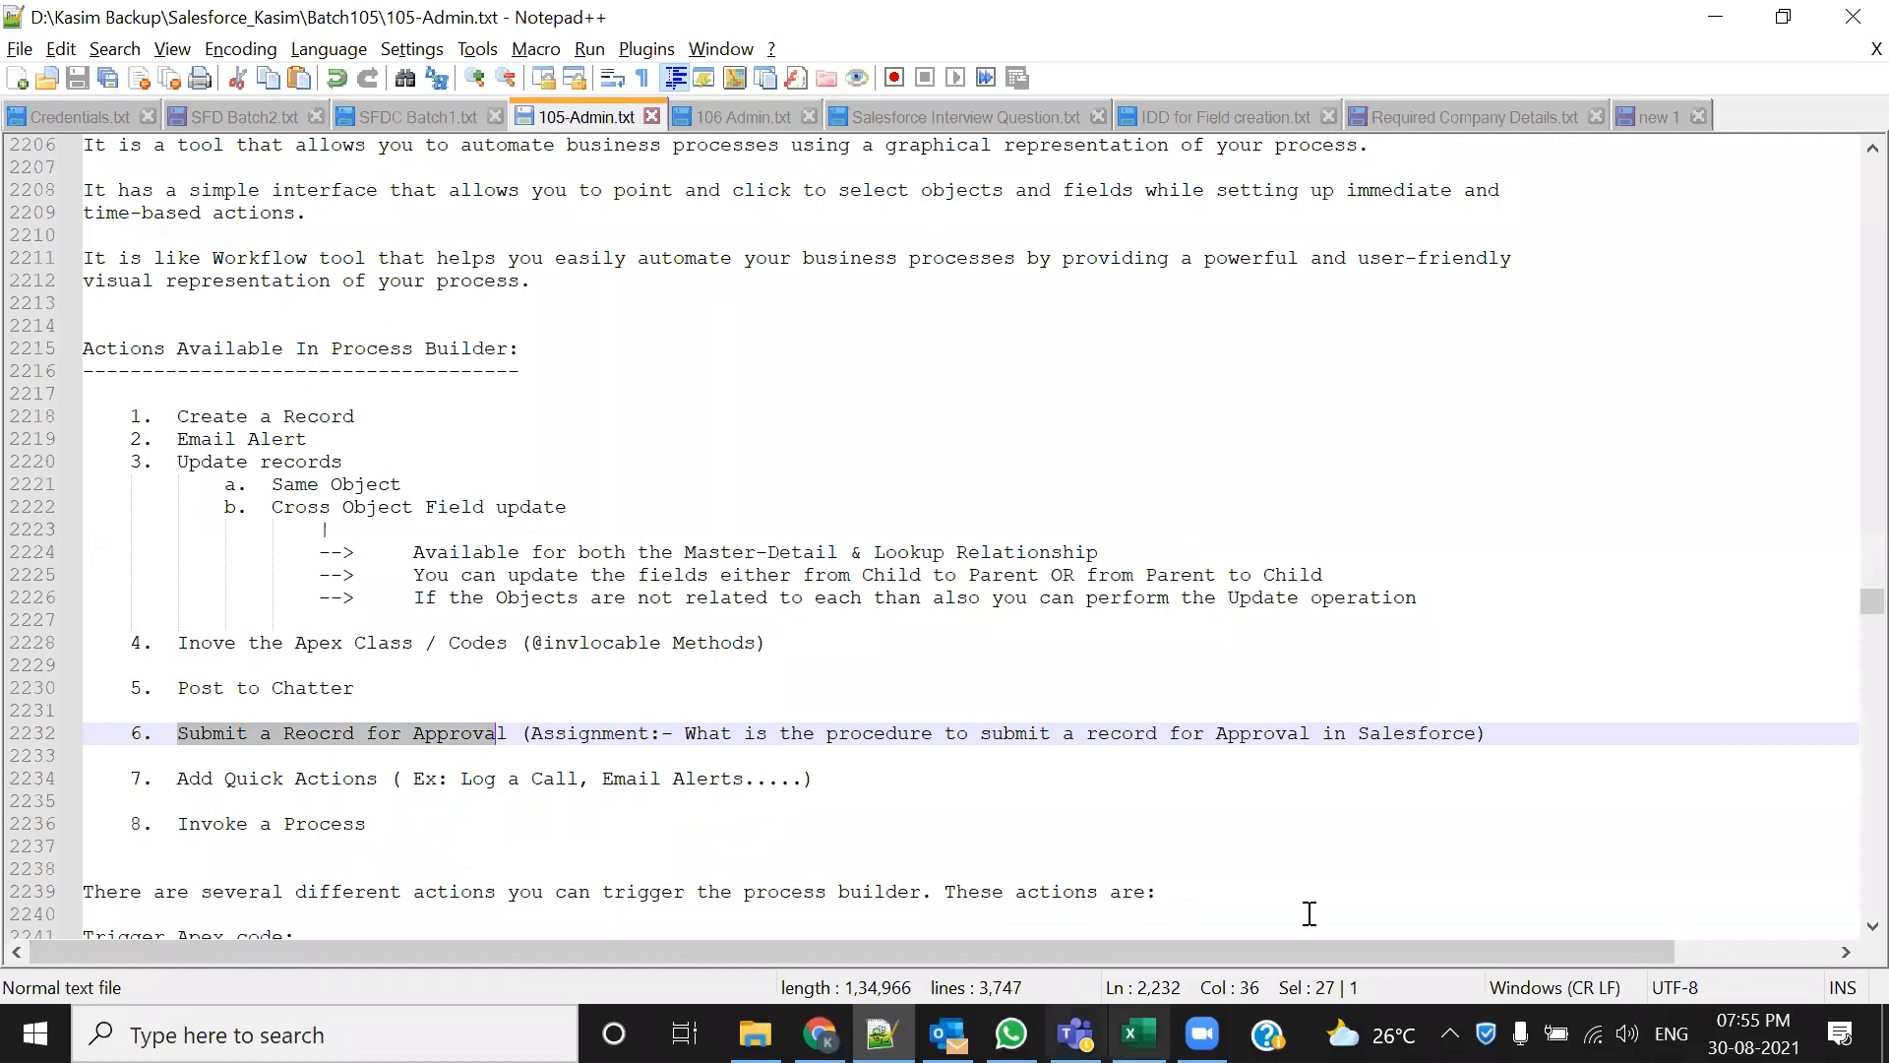
pyautogui.moveTo(531, 733); pyautogui.dragTo(1108, 716)
pyautogui.moveTo(1407, 723); pyautogui.dragTo(1488, 733)
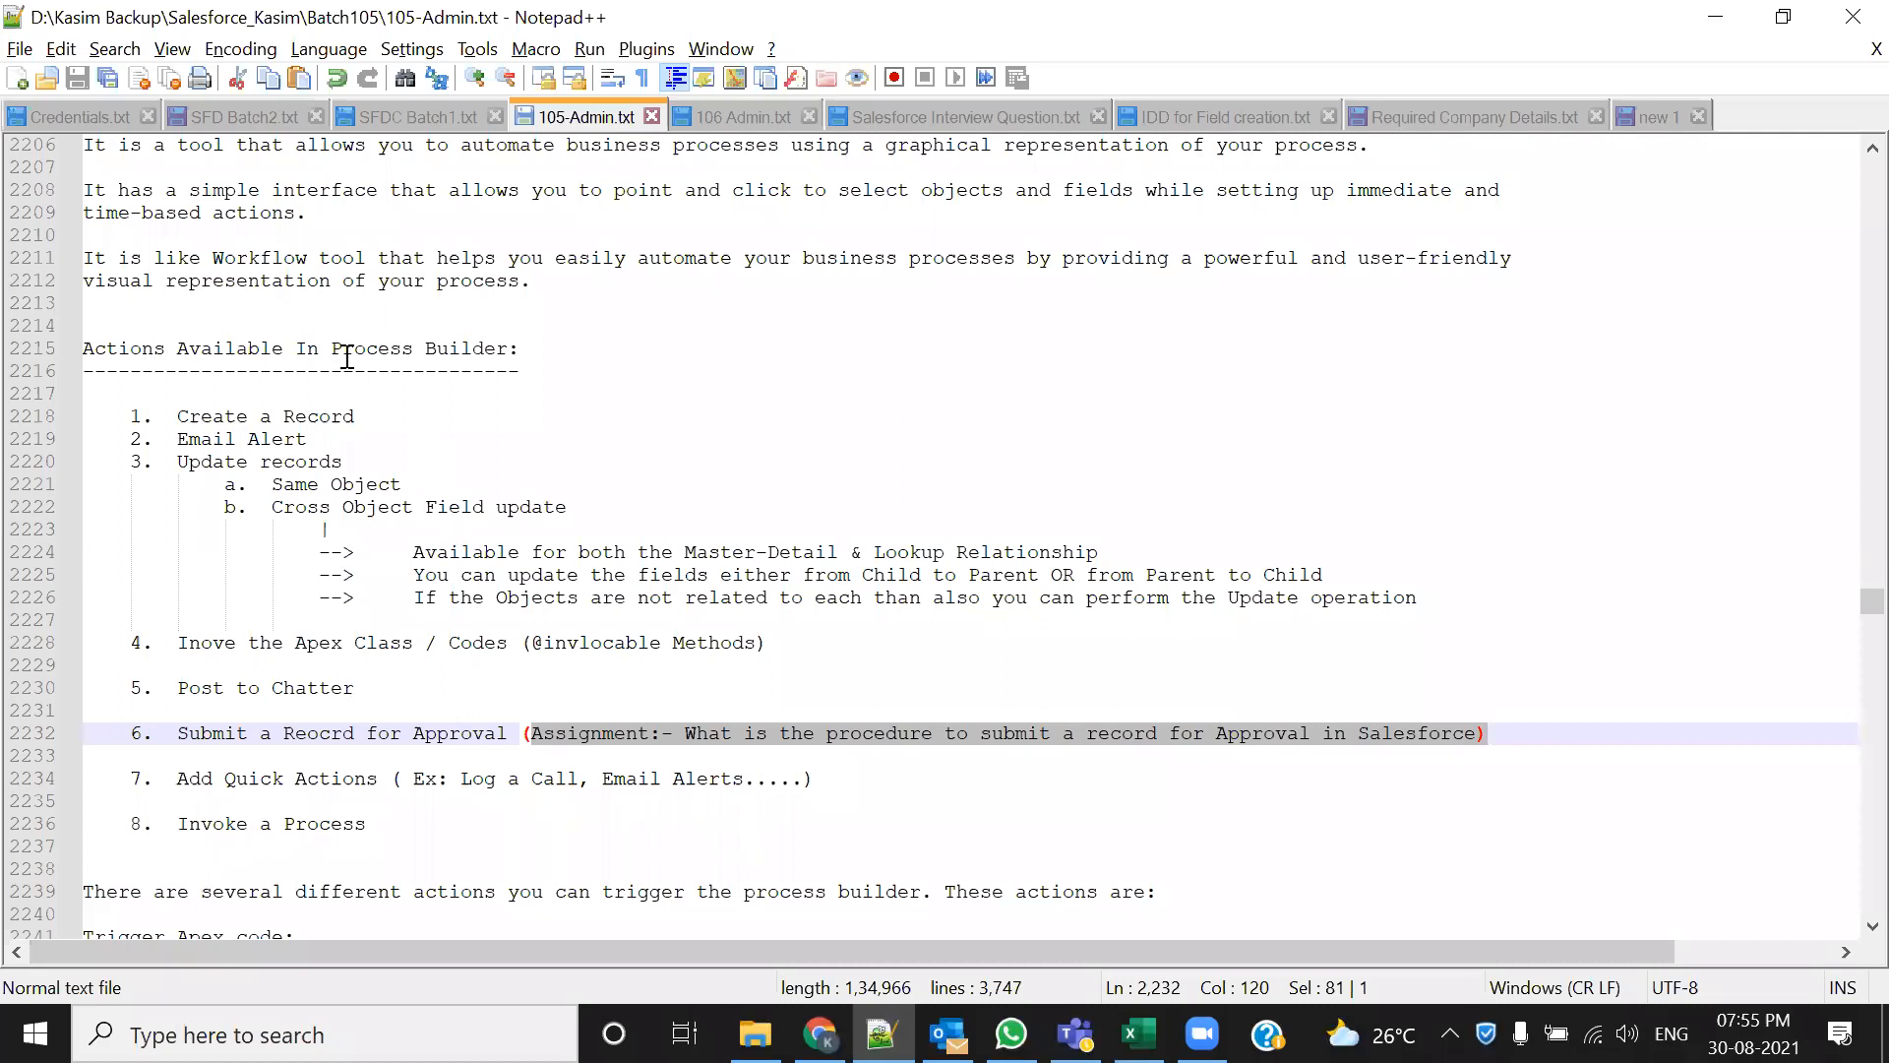
pyautogui.moveTo(357, 823); pyautogui.dragTo(189, 823)
pyautogui.moveTo(366, 824); pyautogui.dragTo(155, 827)
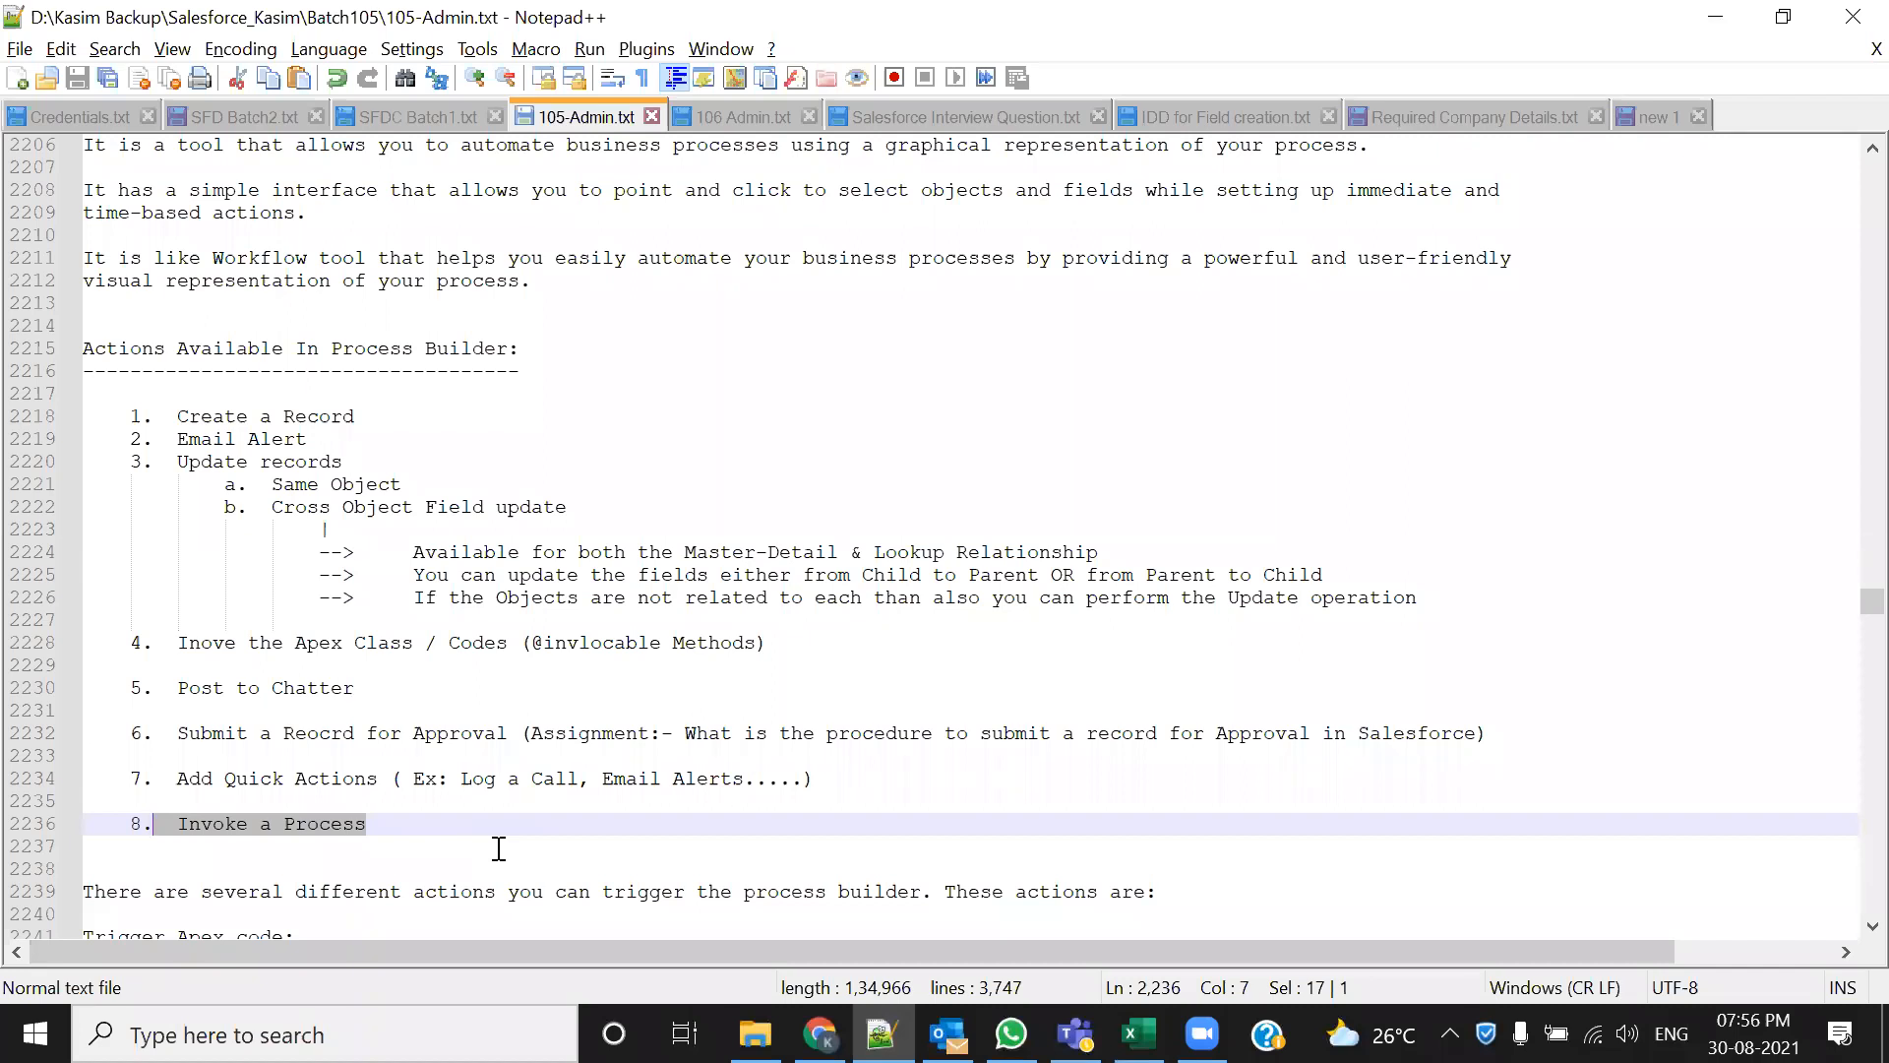
pyautogui.click(379, 840)
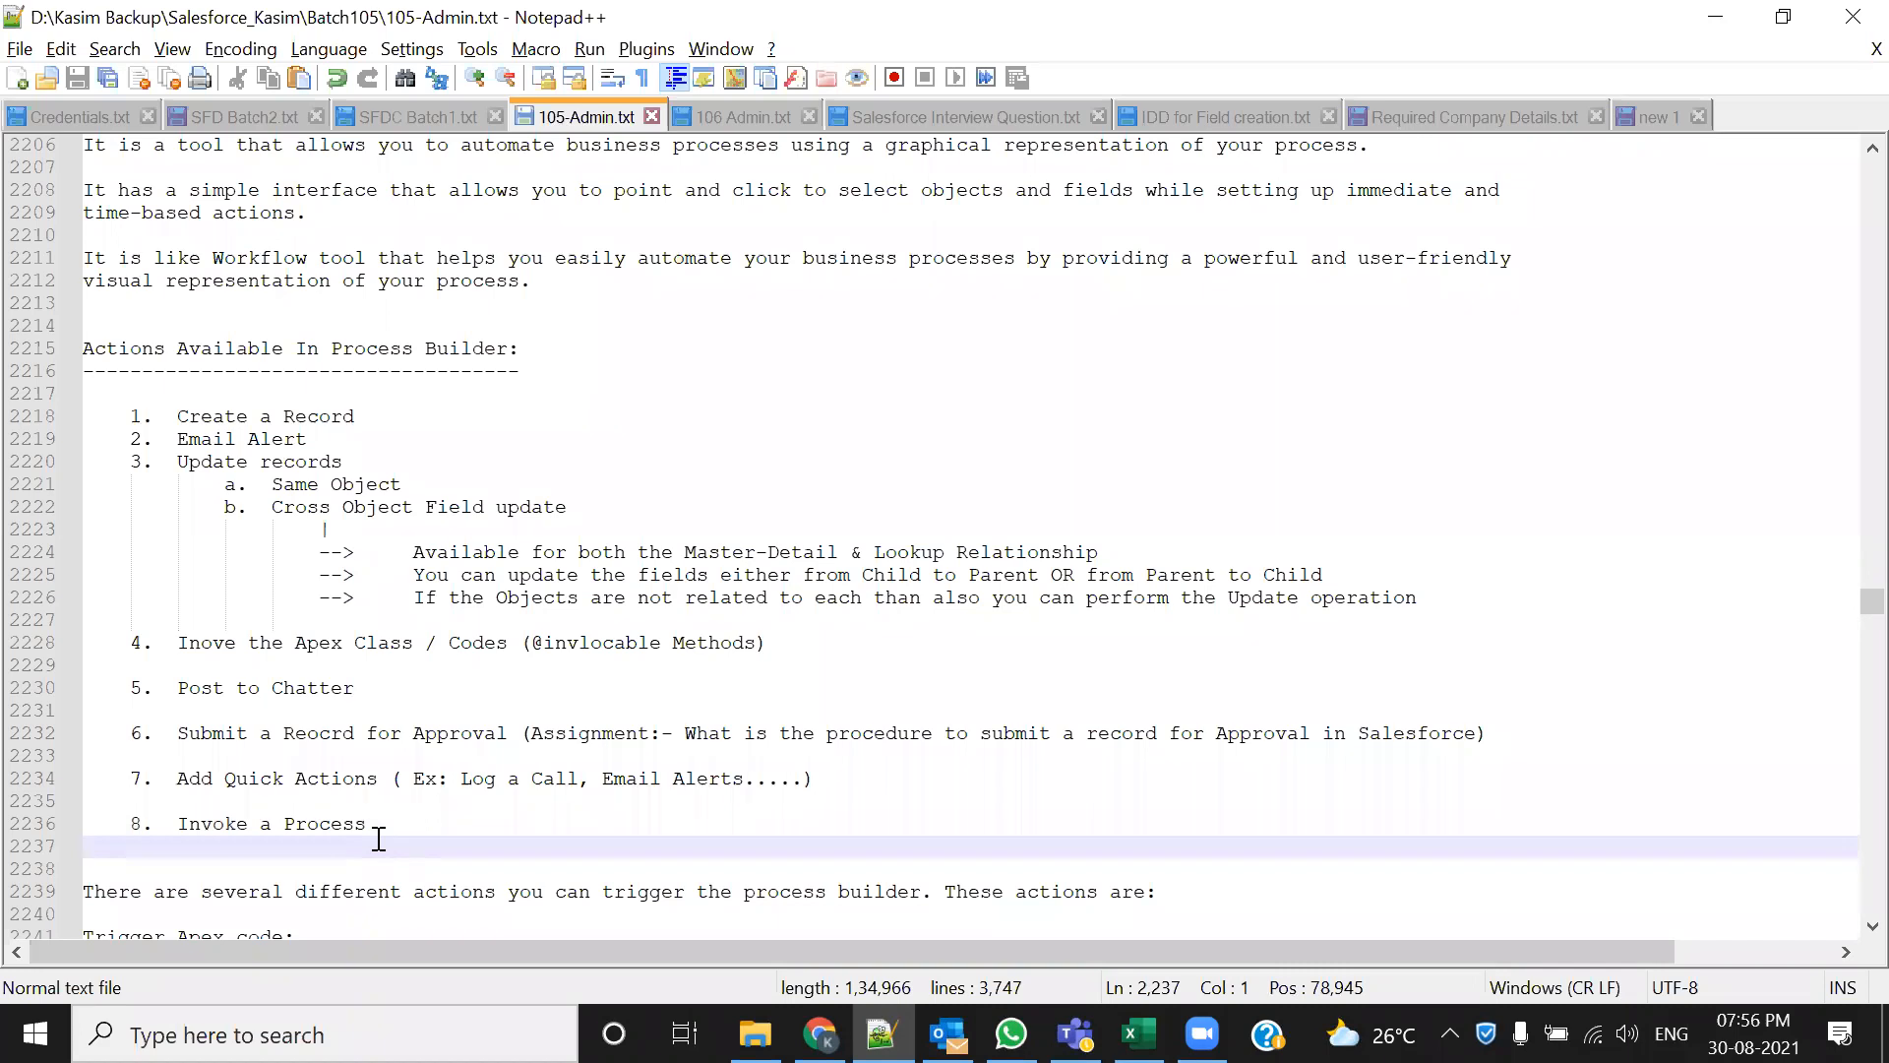
pyautogui.moveTo(372, 826); pyautogui.dragTo(272, 826)
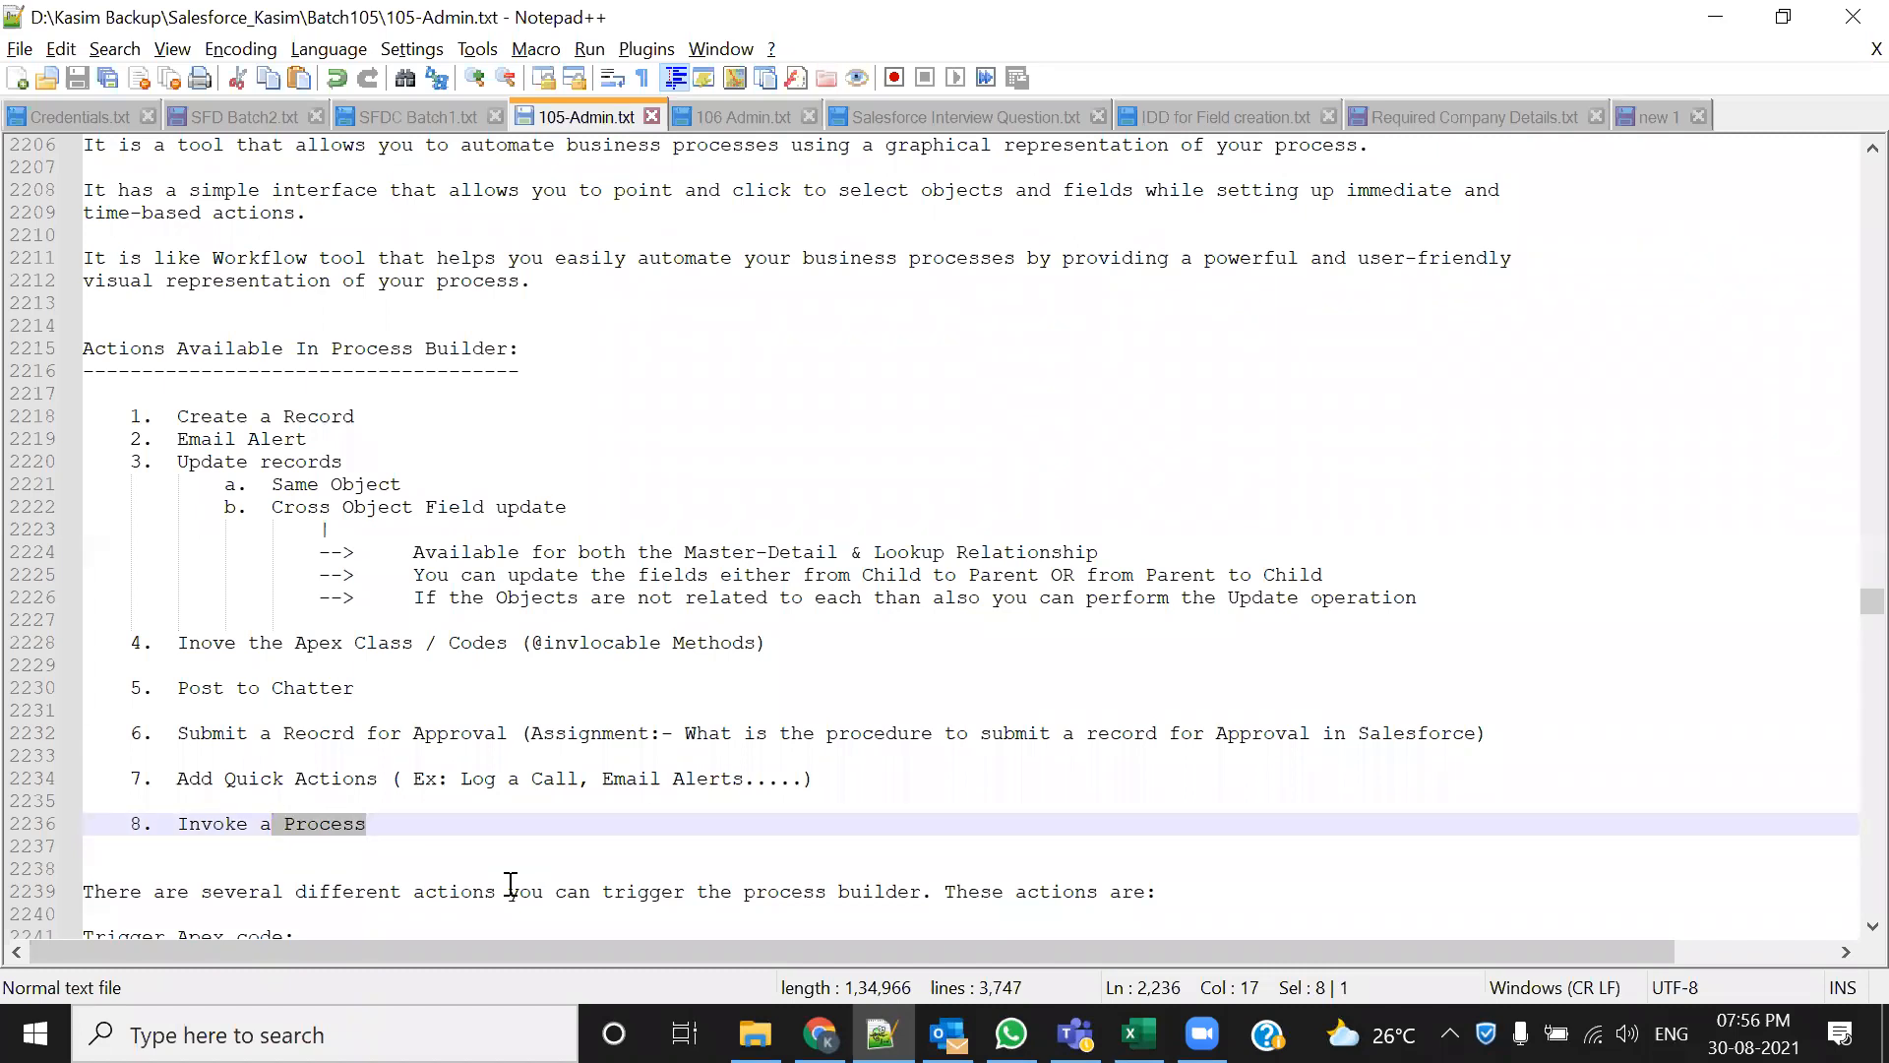
pyautogui.click(561, 826)
pyautogui.moveTo(560, 827); pyautogui.dragTo(97, 431)
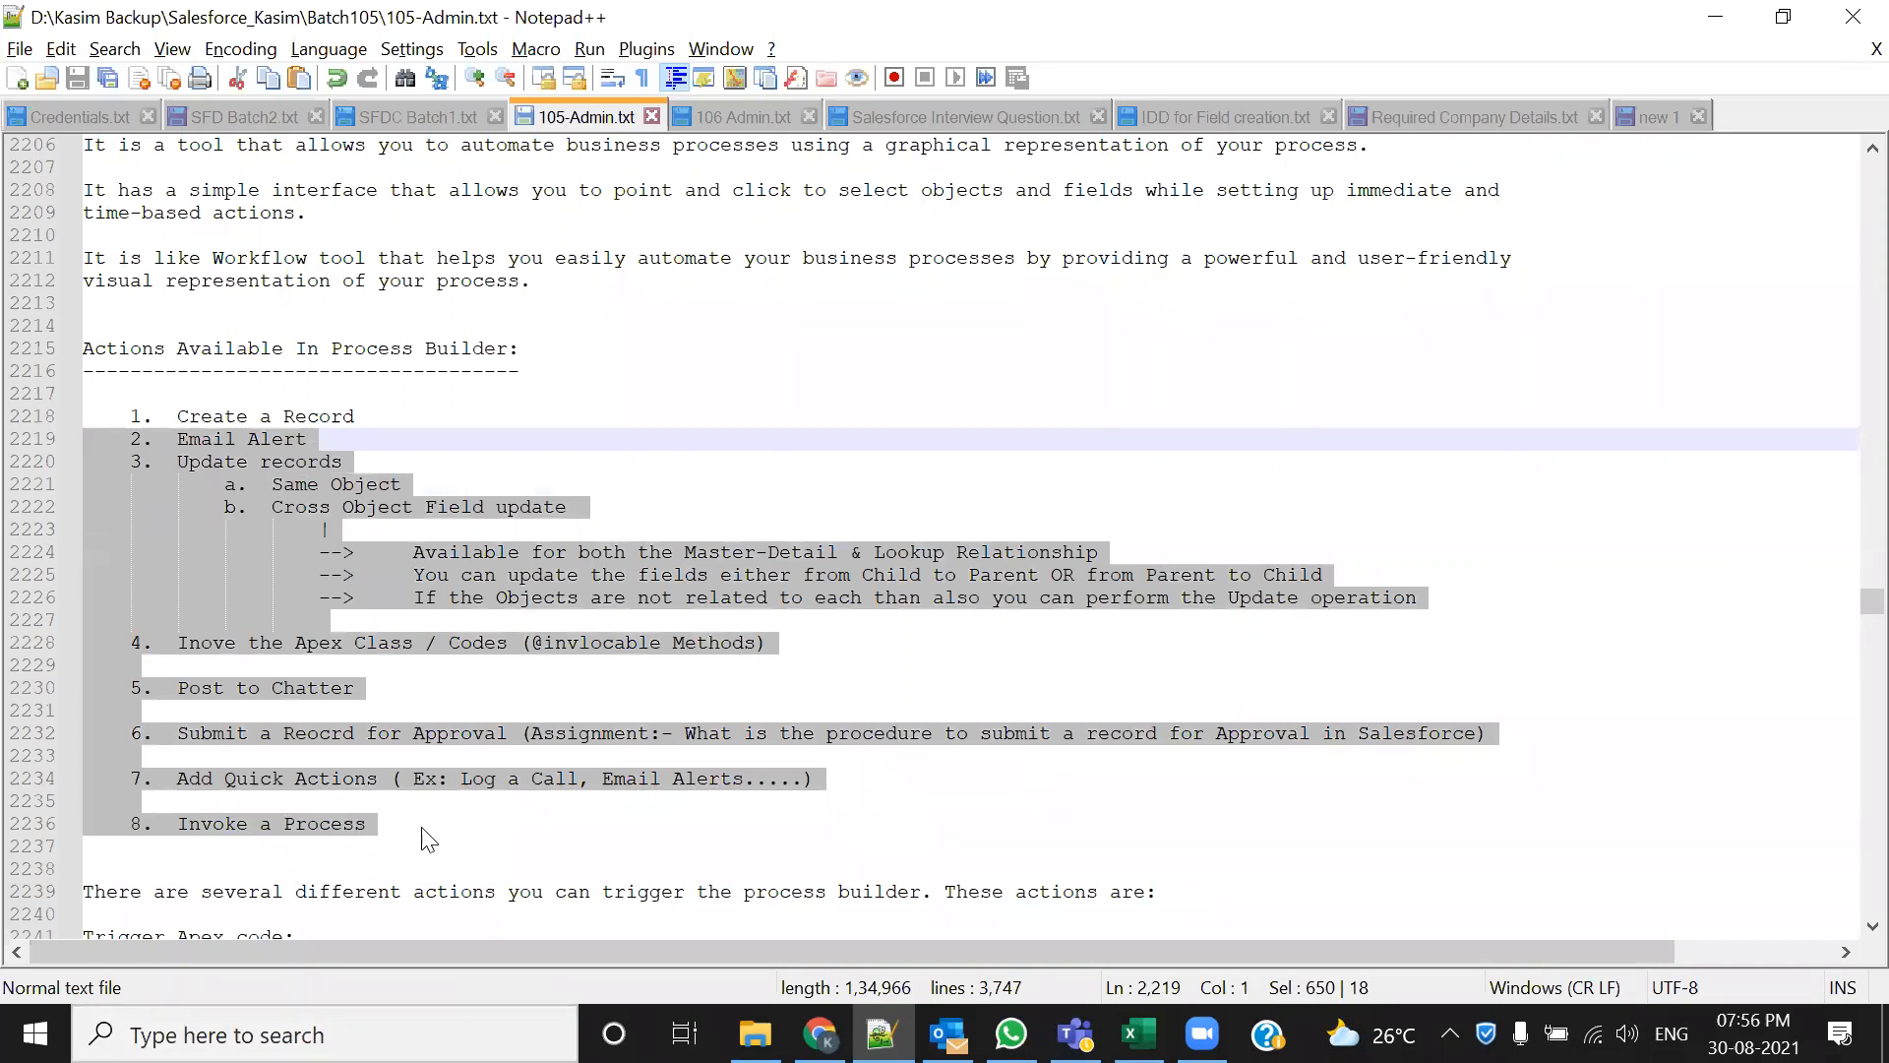
pyautogui.scroll(-2, 377, 841)
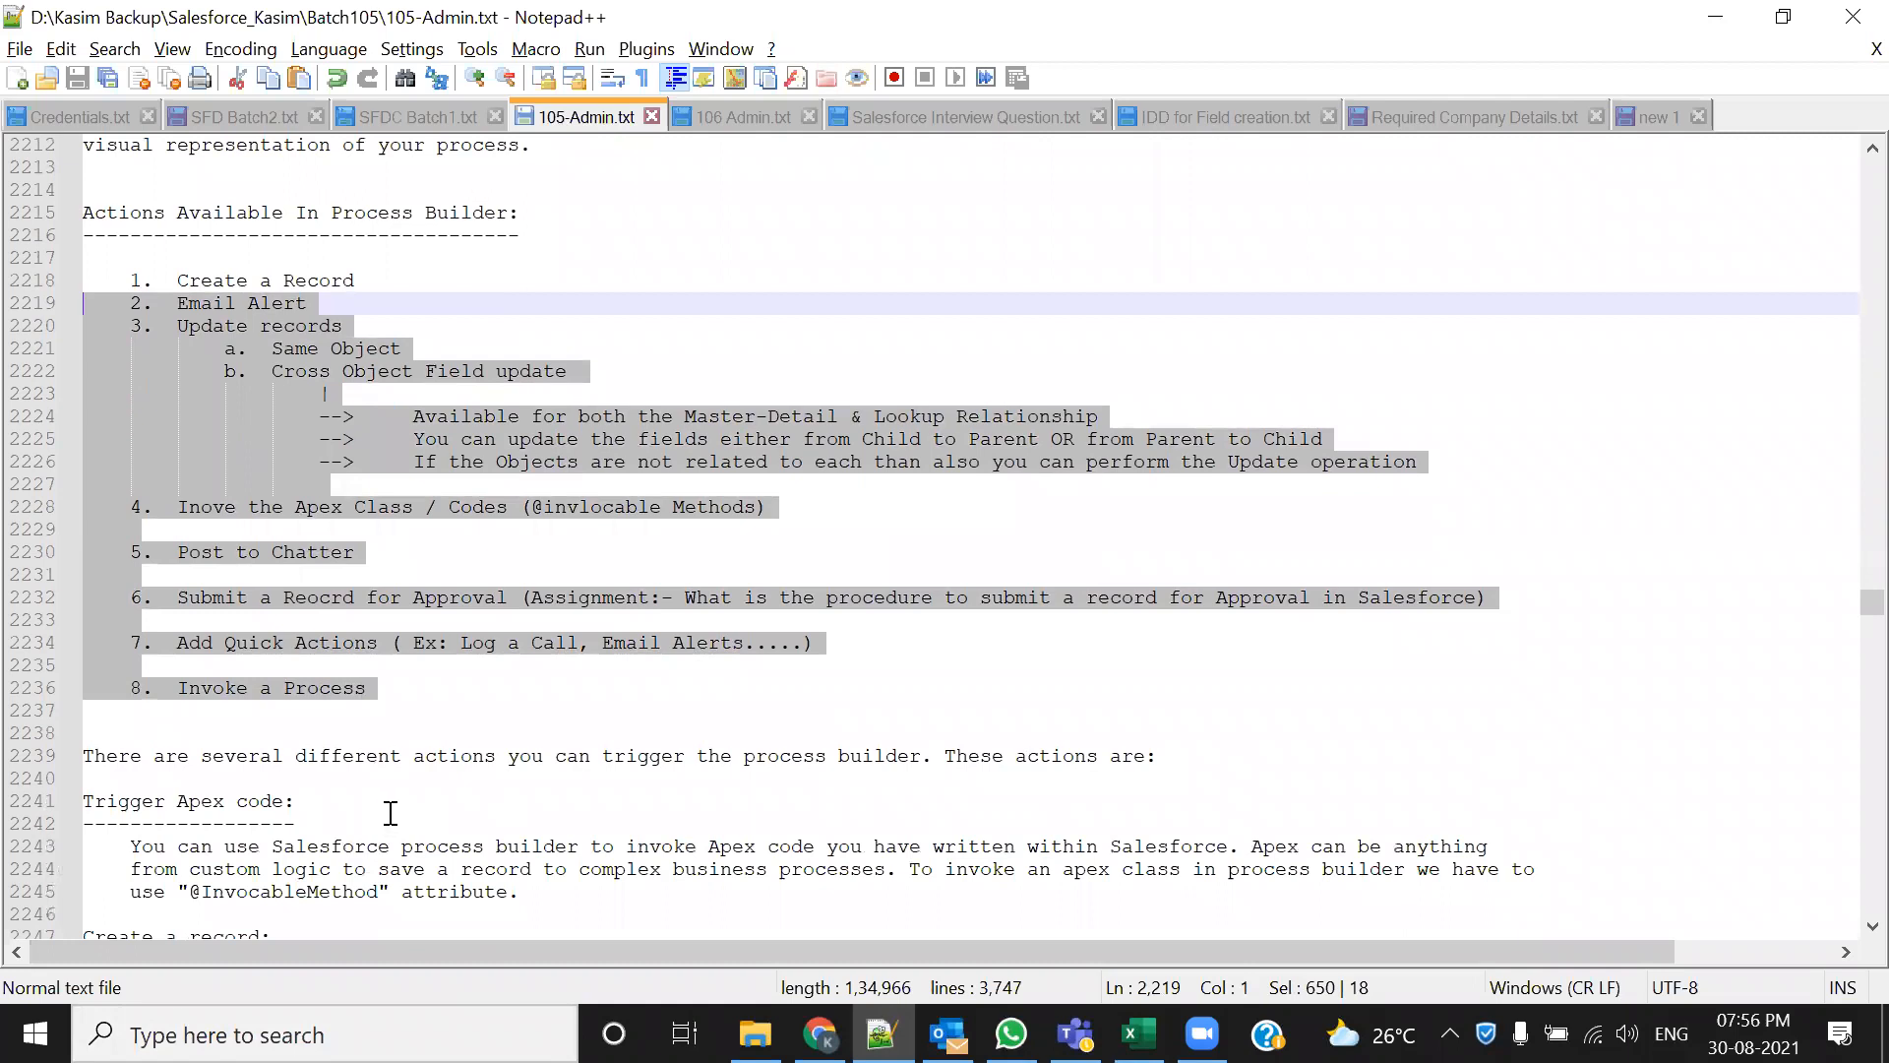
pyautogui.scroll(-1, 386, 831)
pyautogui.scroll(-2, 393, 825)
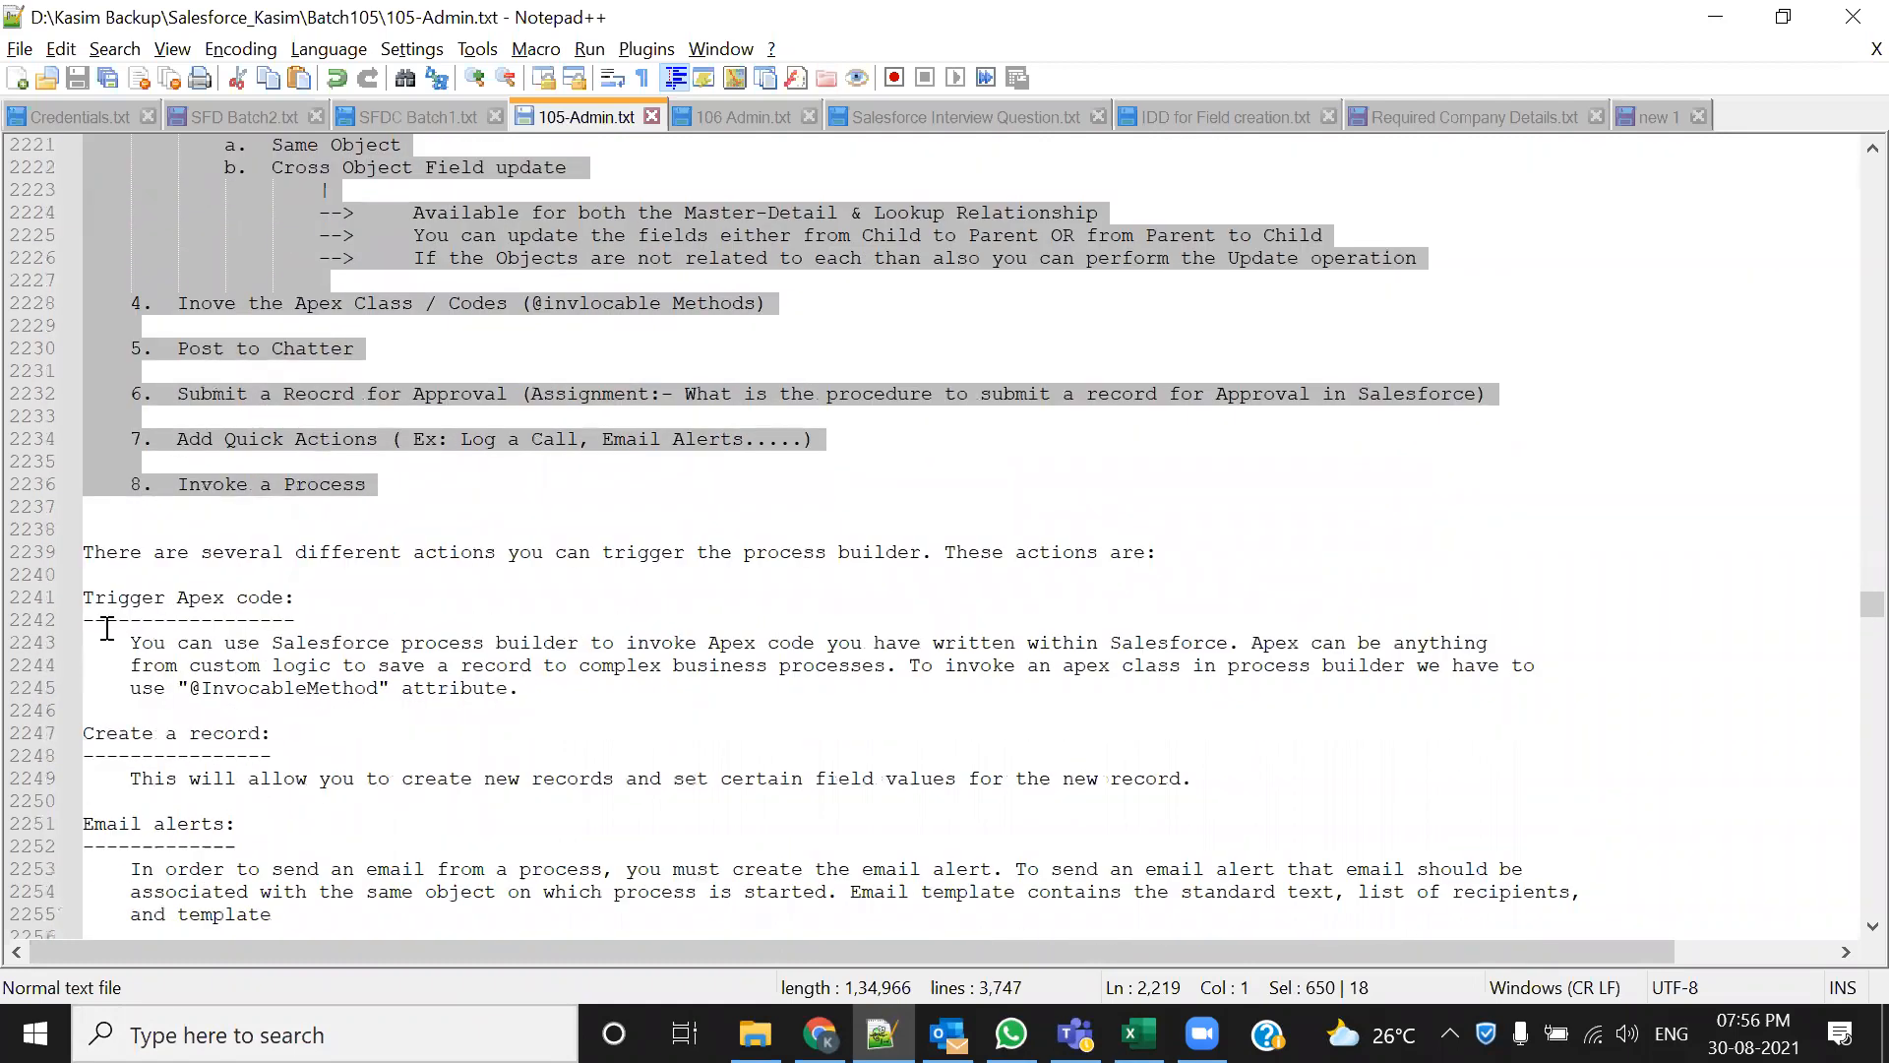
pyautogui.scroll(-2, 227, 628)
pyautogui.scroll(-1, 227, 627)
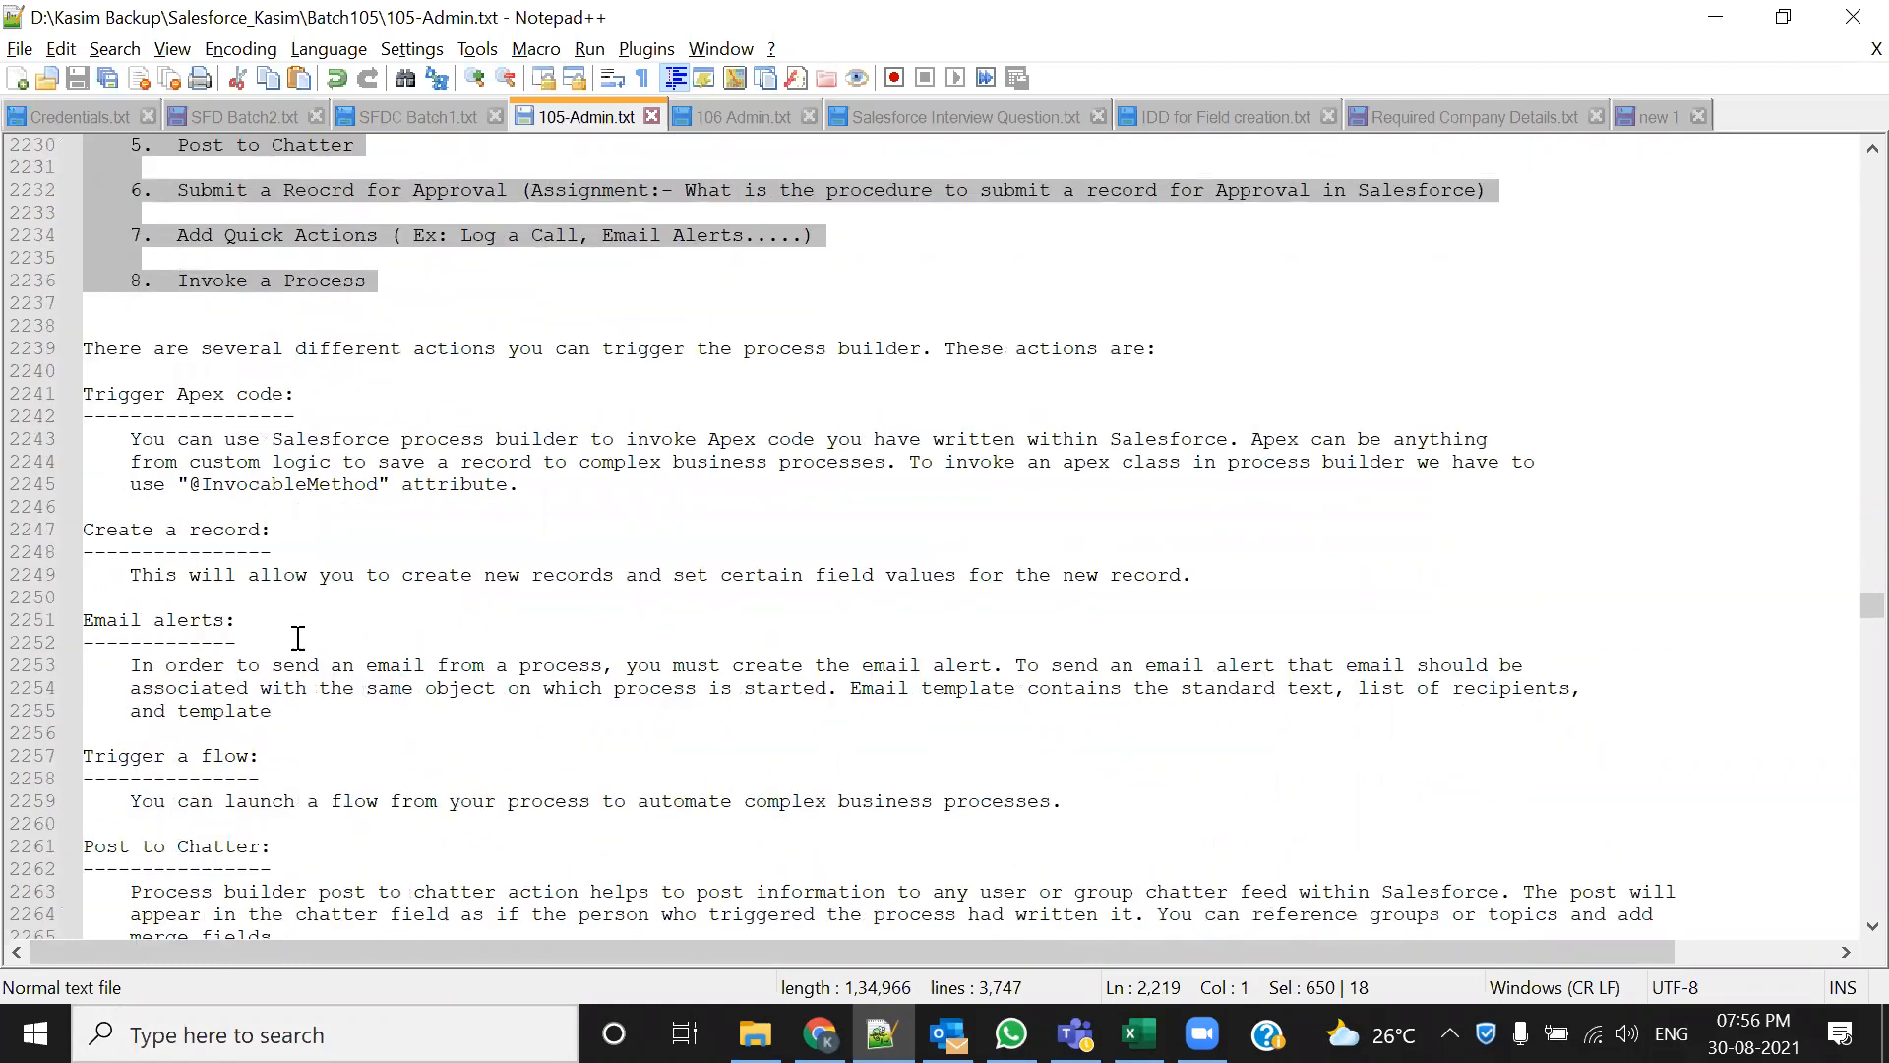
pyautogui.scroll(-2, 389, 711)
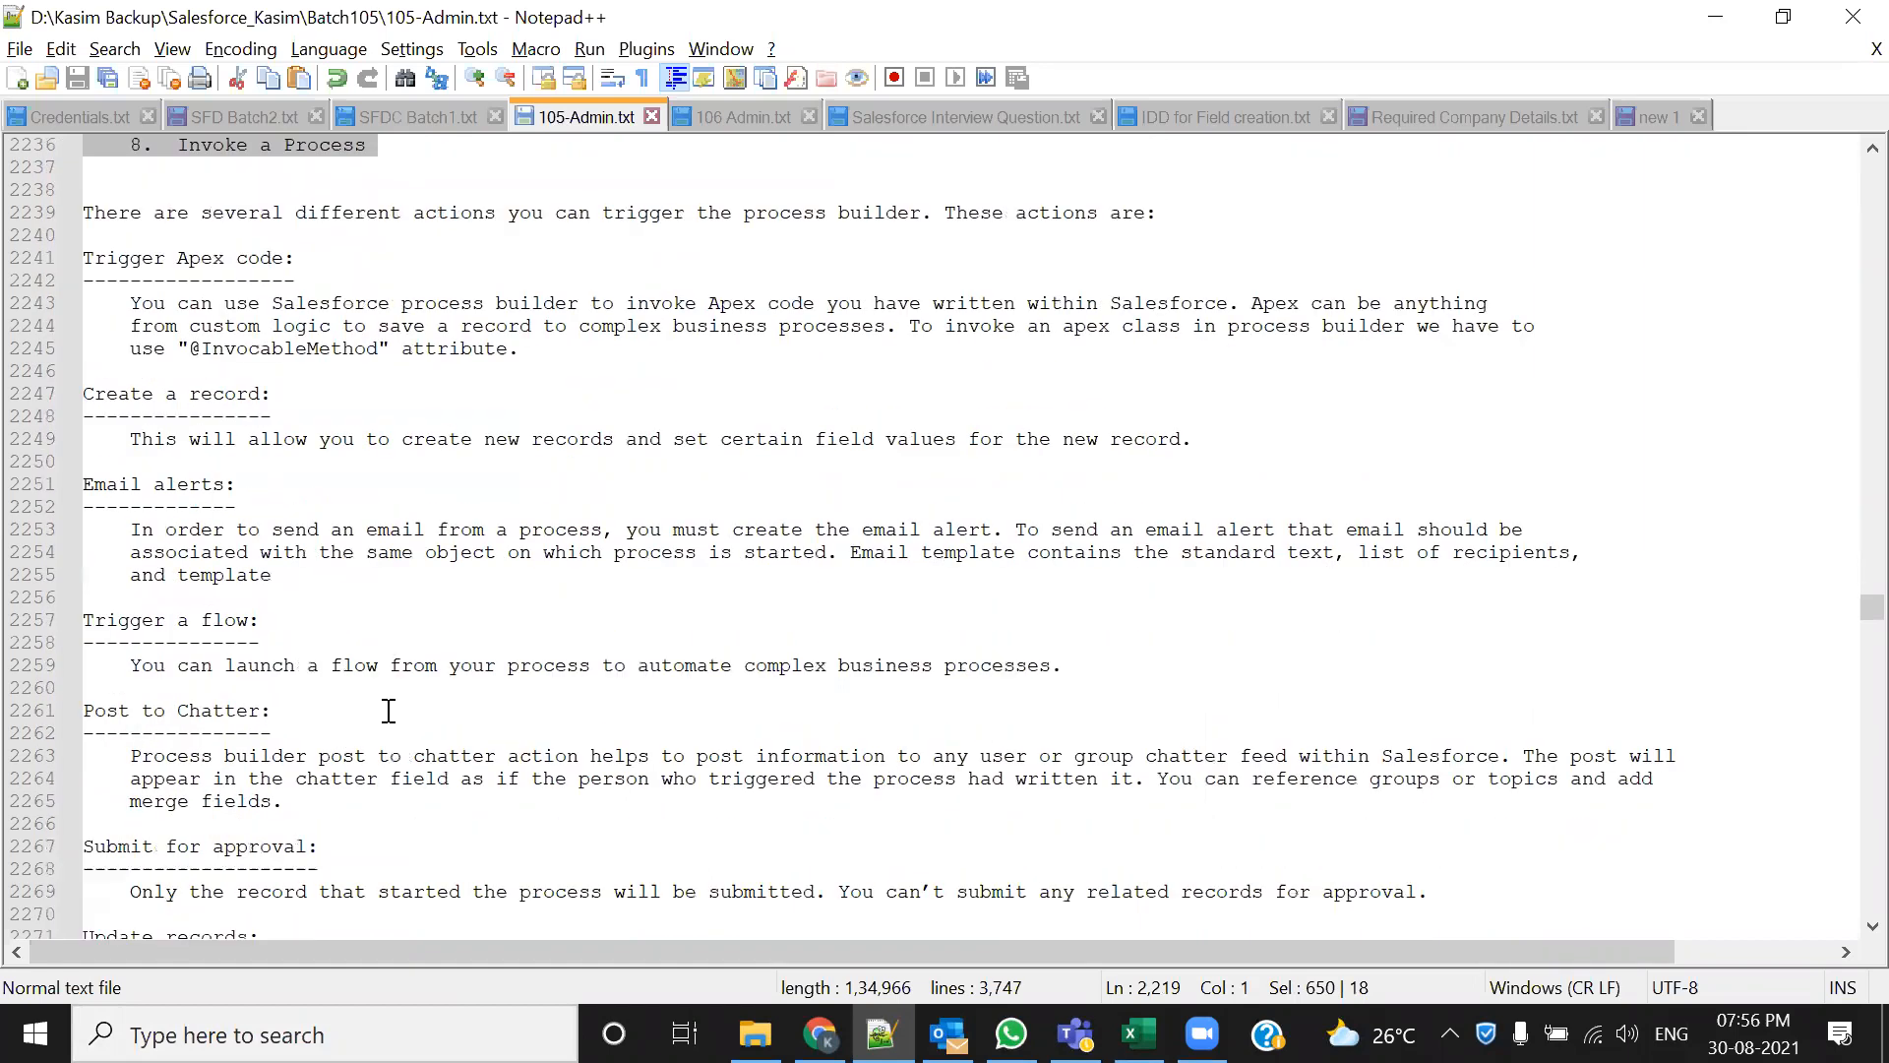
pyautogui.scroll(-2, 285, 640)
pyautogui.click(276, 583)
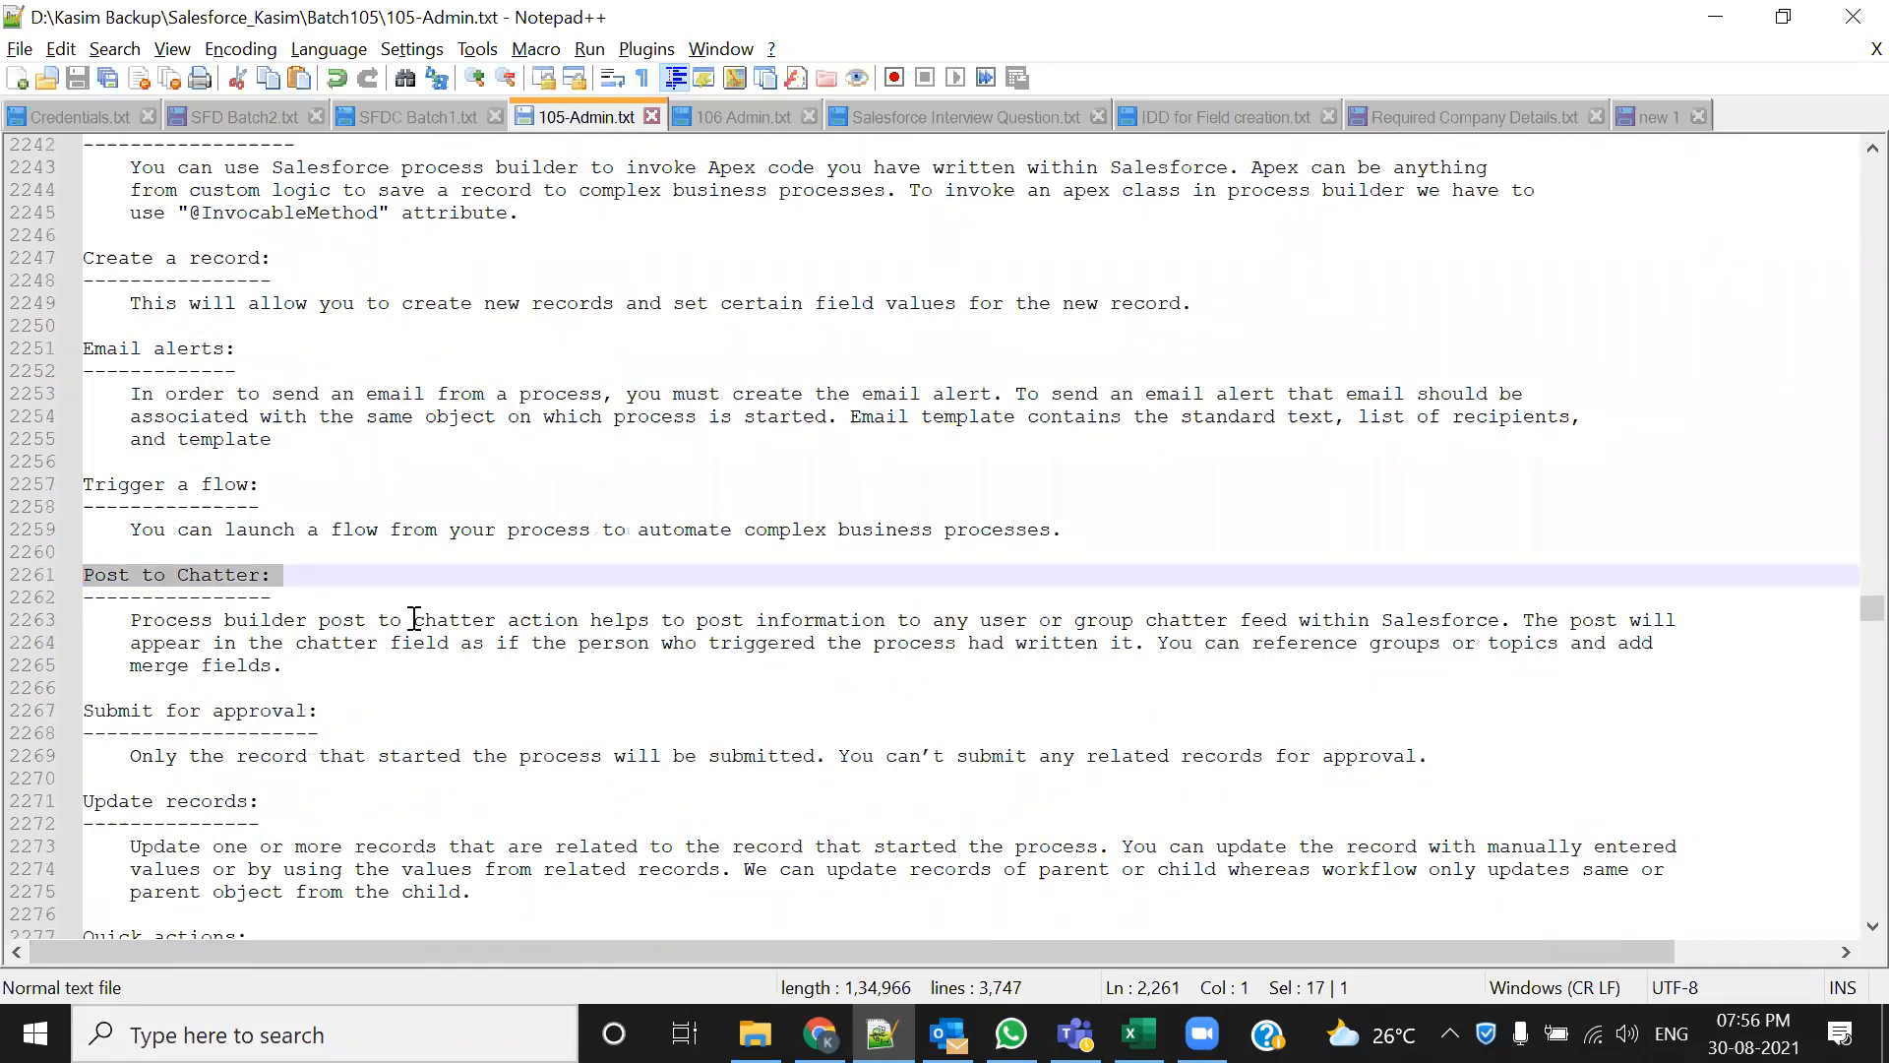
pyautogui.click(317, 732)
pyautogui.click(92, 709)
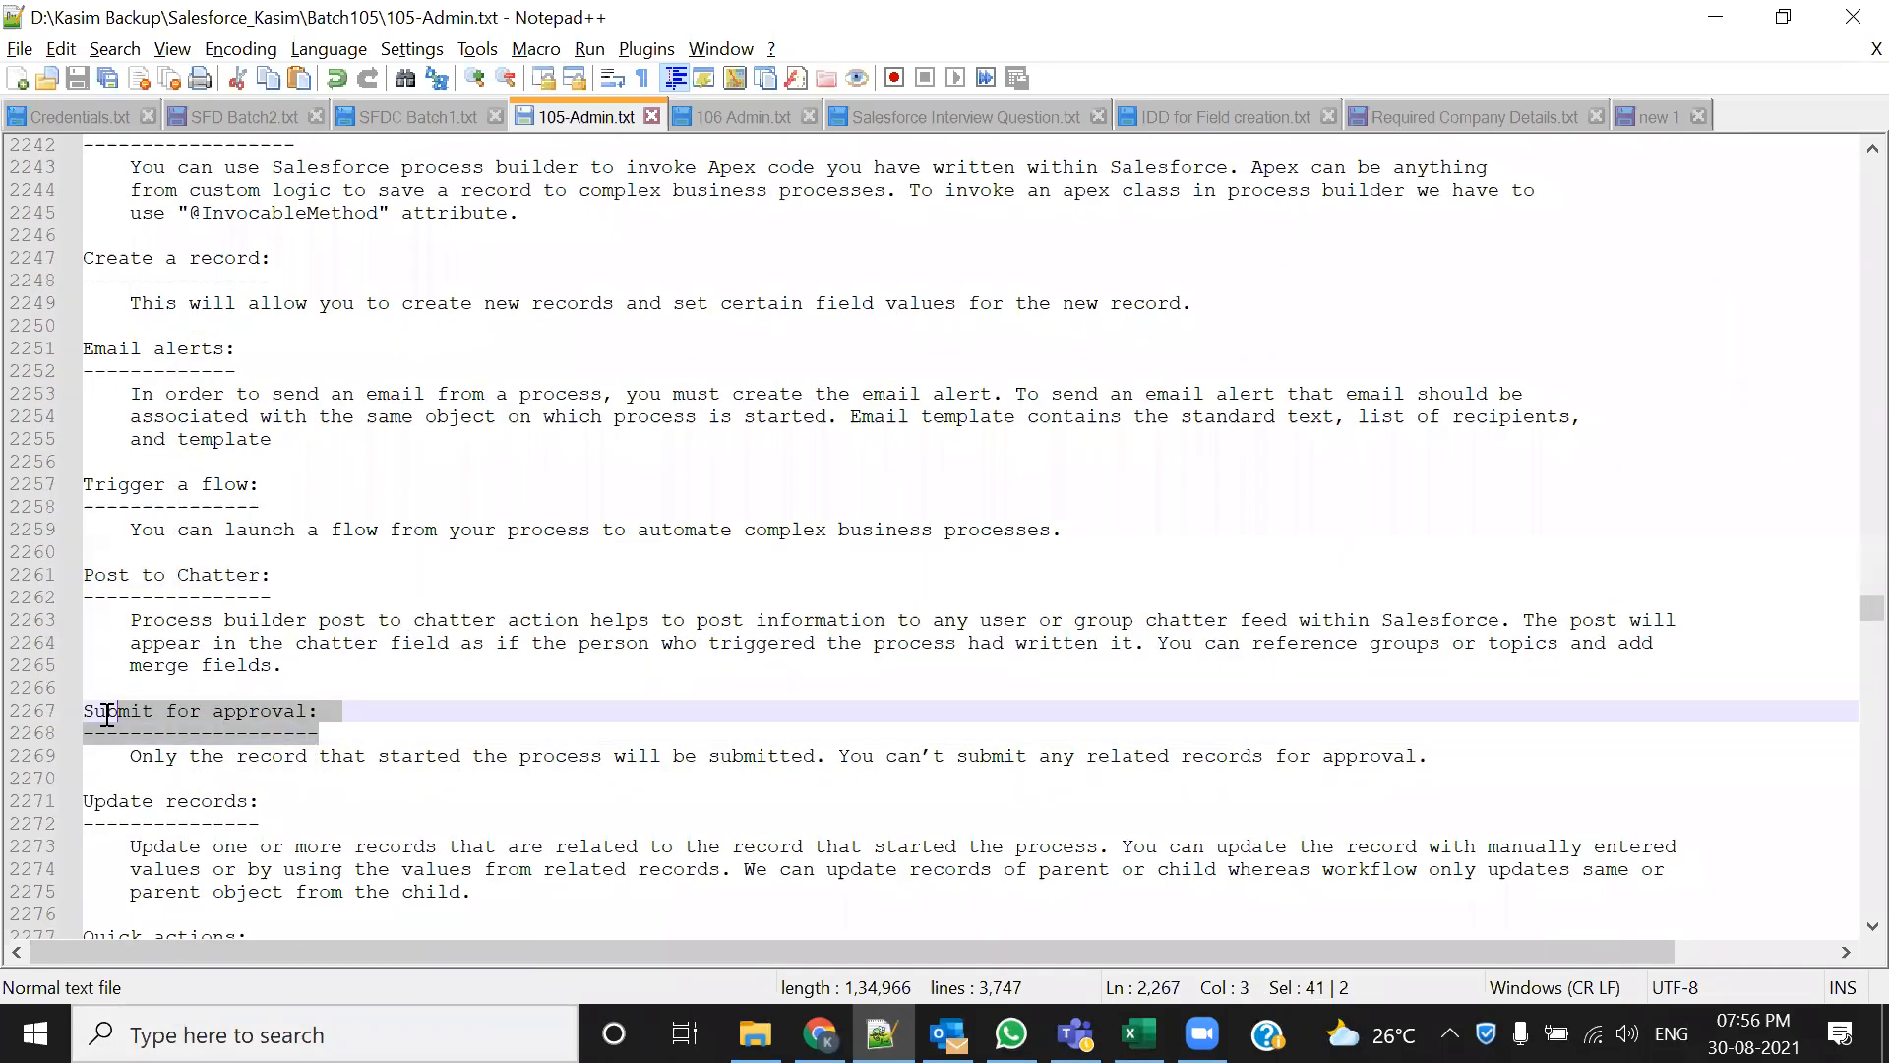
pyautogui.click(540, 758)
pyautogui.scroll(-2, 309, 721)
pyautogui.moveTo(317, 756); pyautogui.dragTo(85, 665)
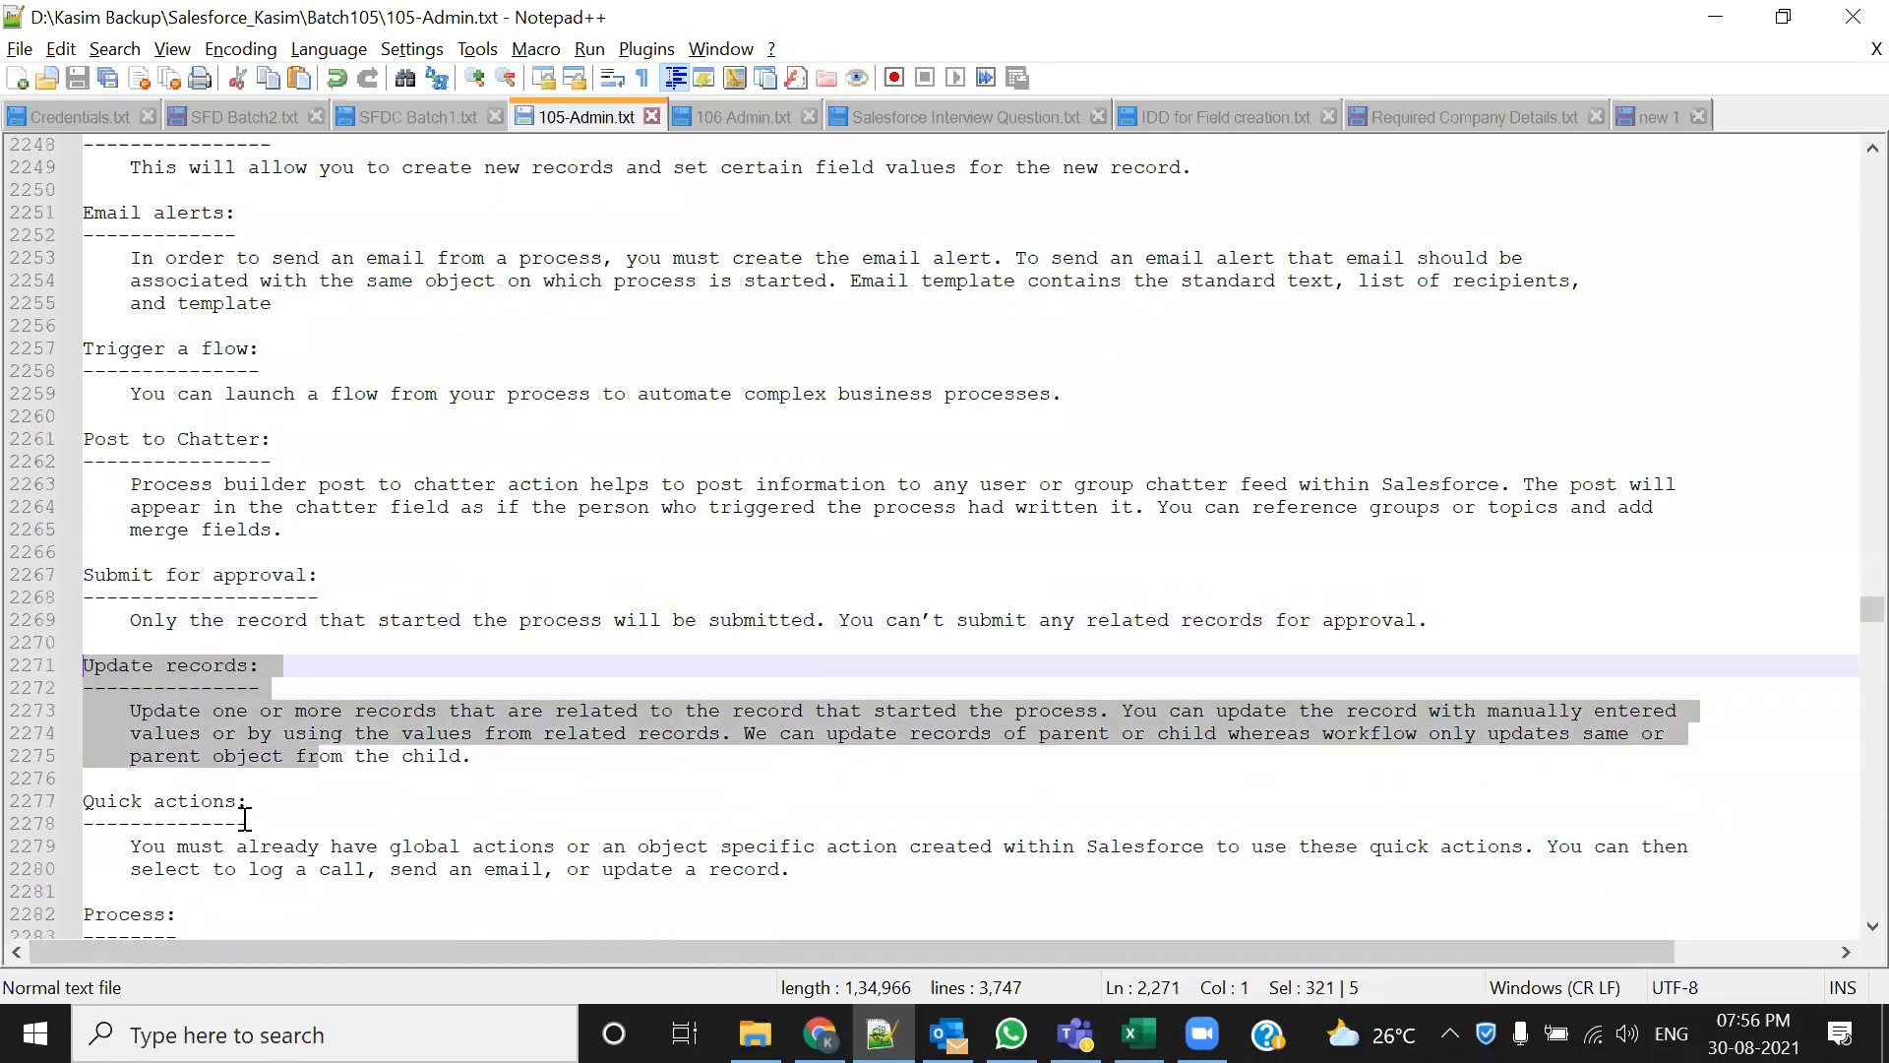
pyautogui.scroll(-2, 234, 807)
pyautogui.moveTo(227, 760); pyautogui.dragTo(130, 688)
pyautogui.scroll(-1, 531, 900)
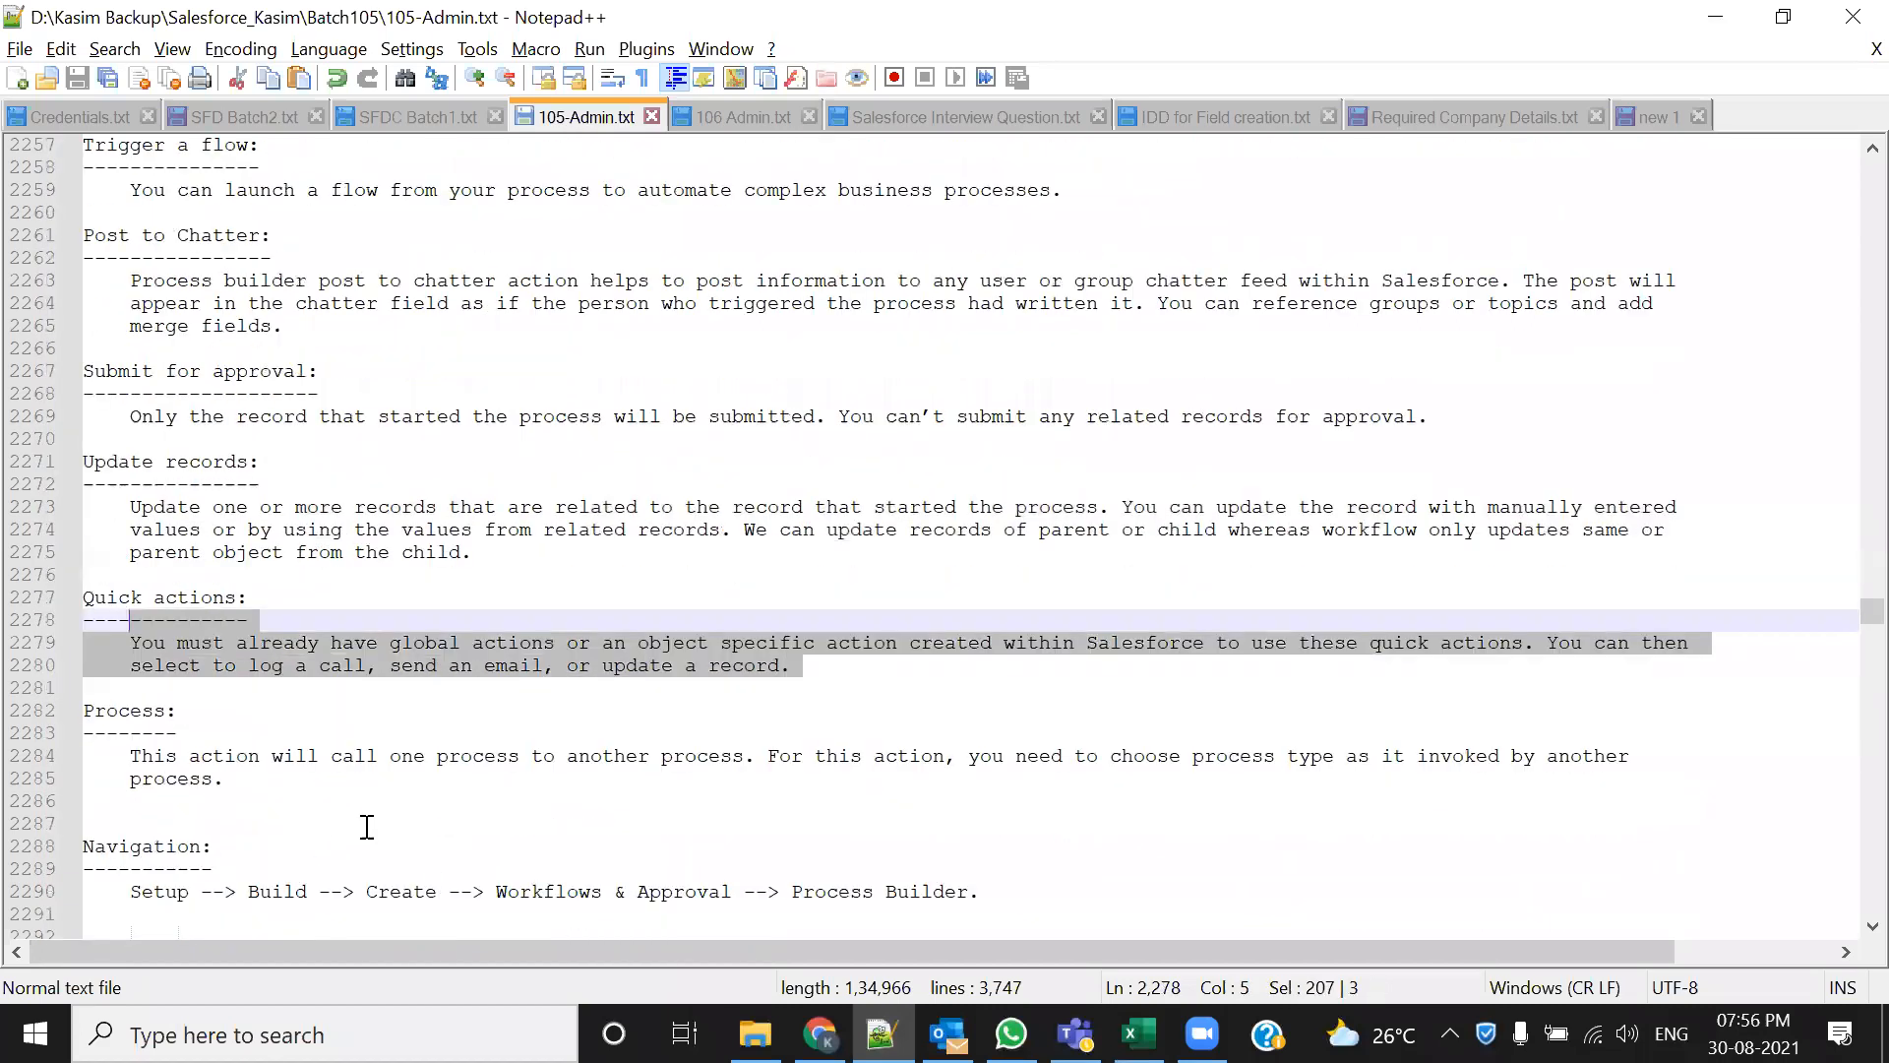
pyautogui.moveTo(235, 779); pyautogui.dragTo(167, 711)
pyautogui.moveTo(66, 326); pyautogui.dragTo(43, 157)
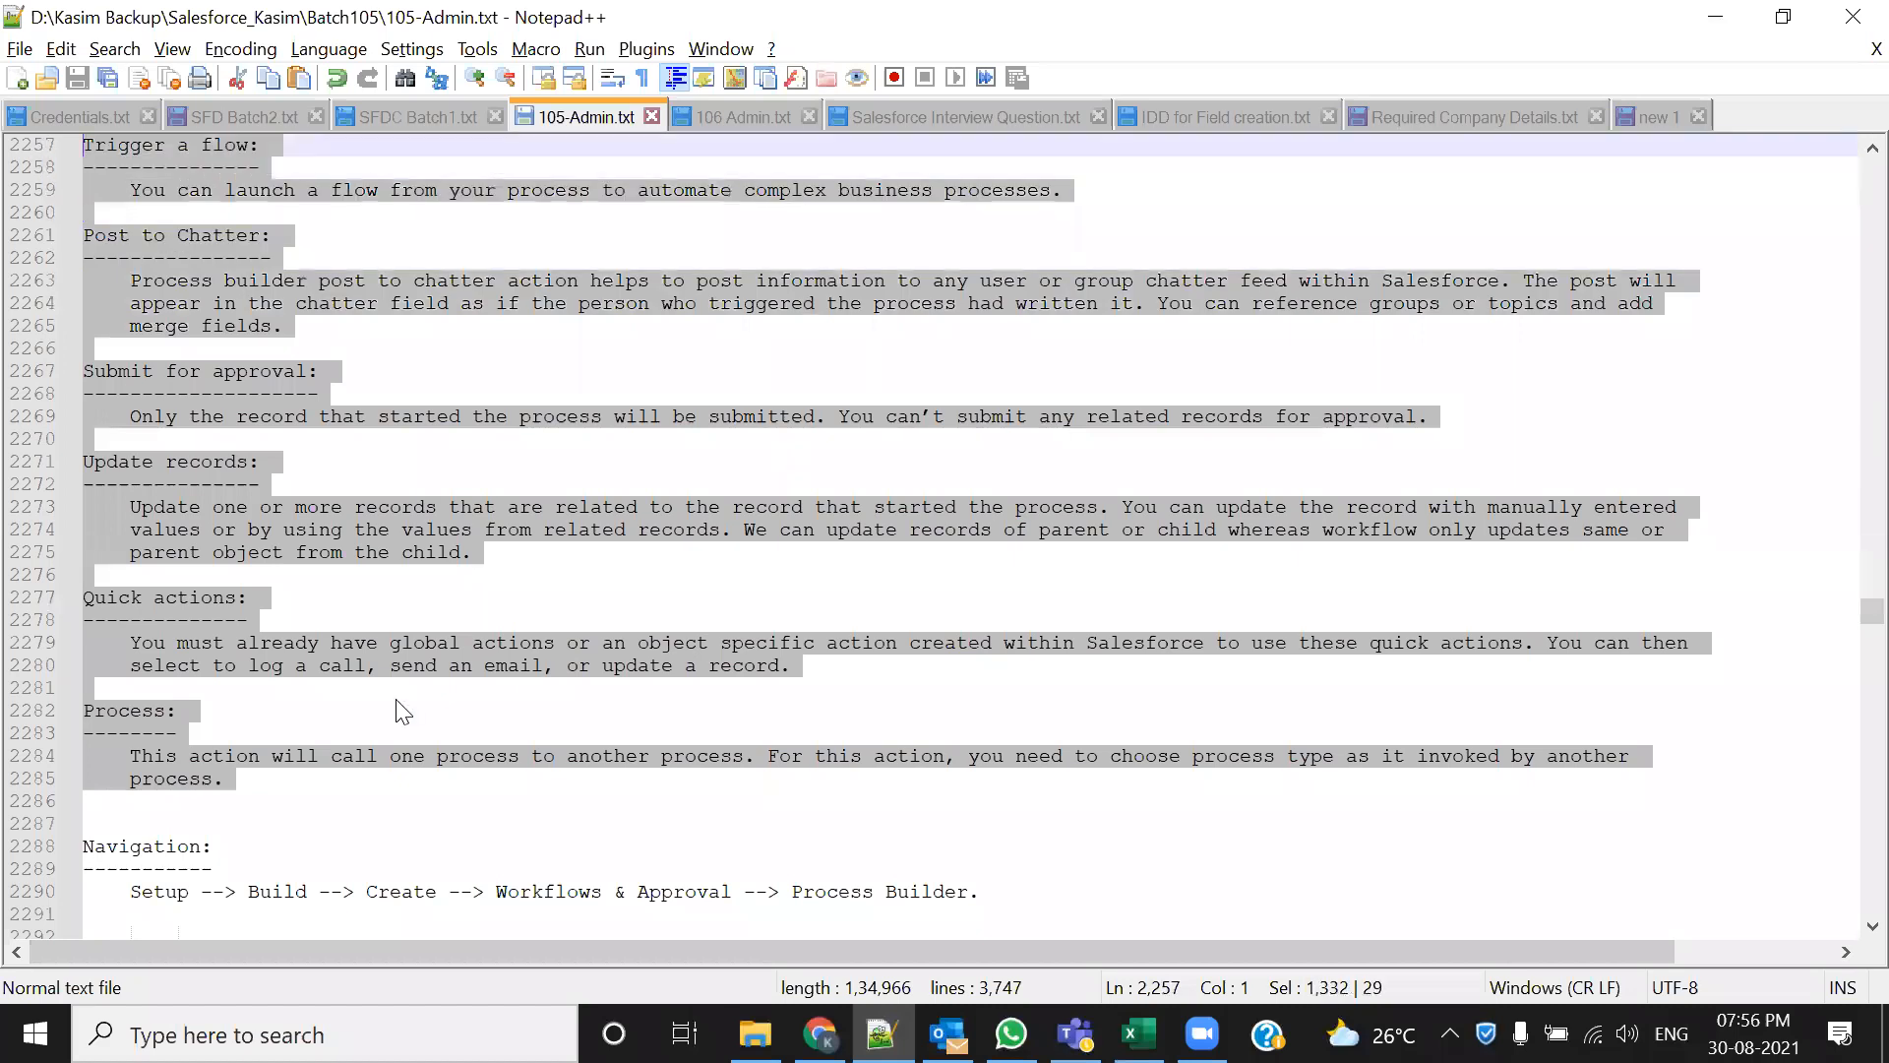
pyautogui.scroll(2, 396, 699)
pyautogui.click(328, 439)
pyautogui.scroll(4, 162, 414)
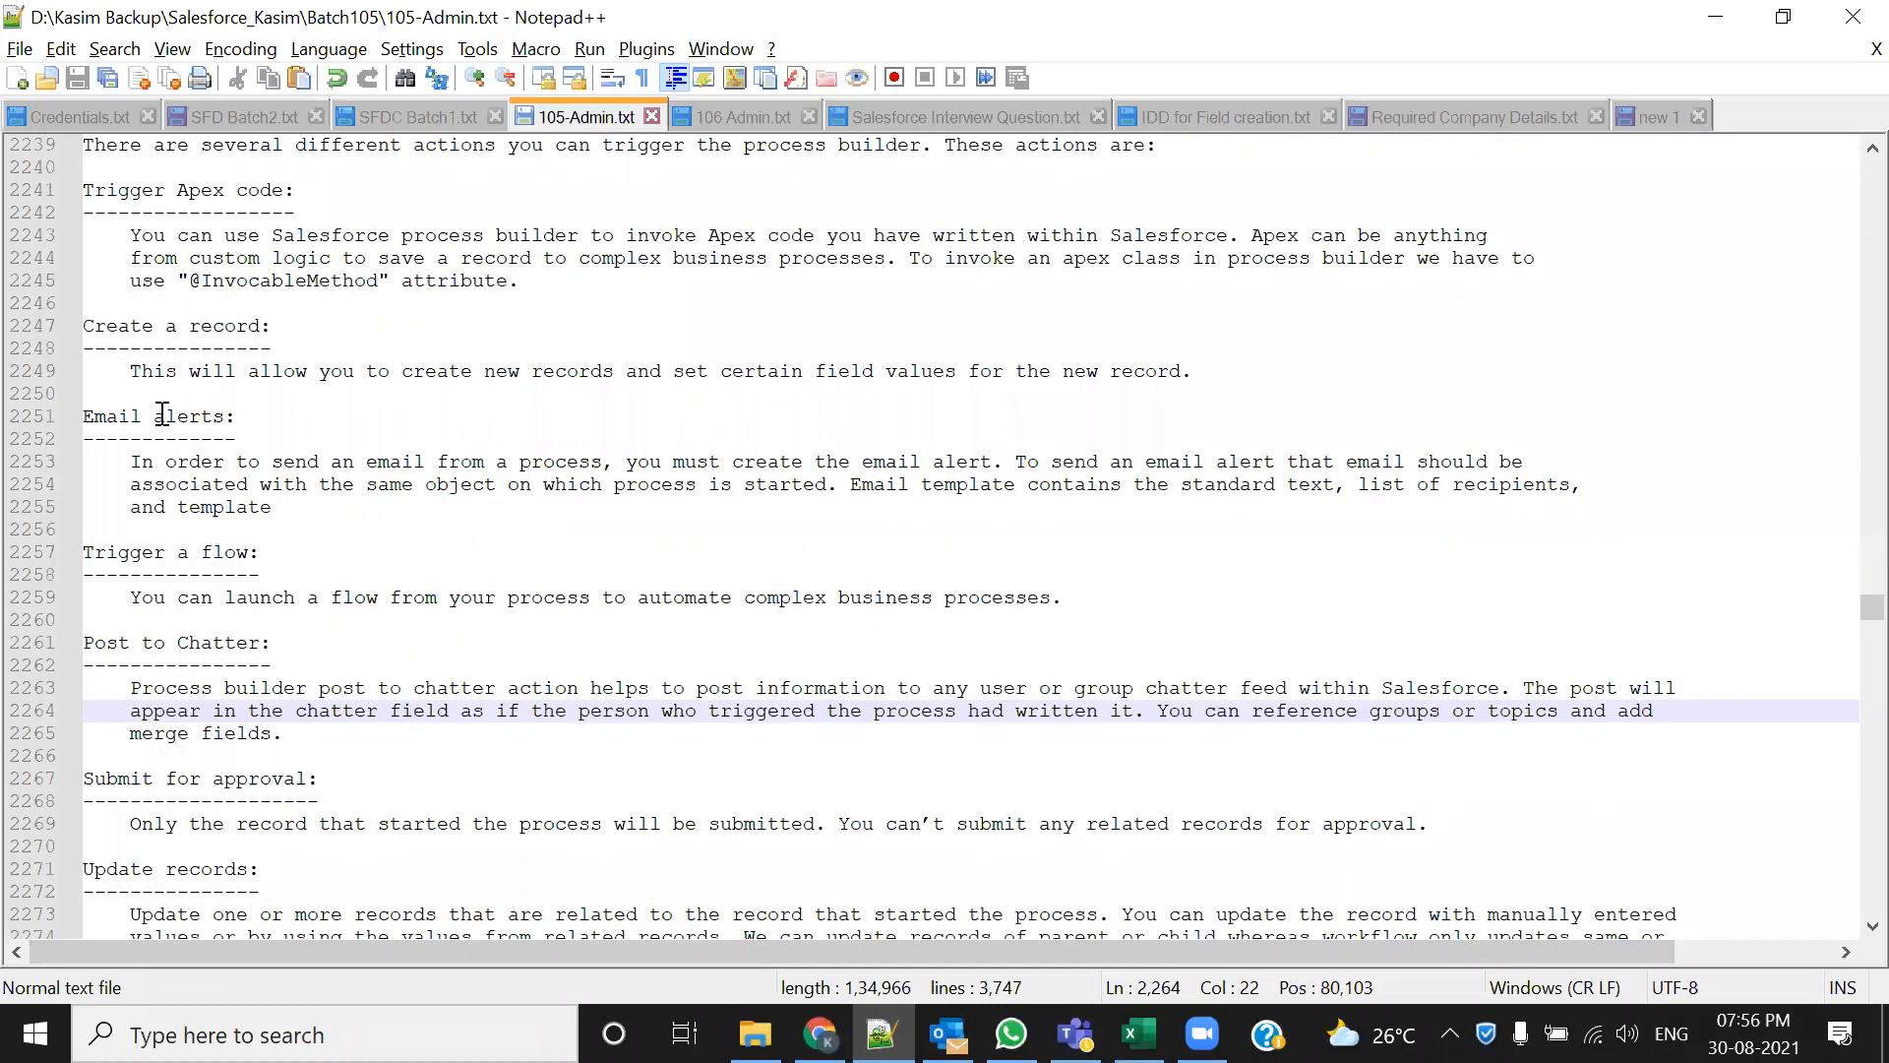
pyautogui.scroll(4, 118, 343)
pyautogui.moveTo(86, 441); pyautogui.dragTo(115, 325)
pyautogui.scroll(-6, 92, 548)
pyautogui.scroll(-11, 98, 548)
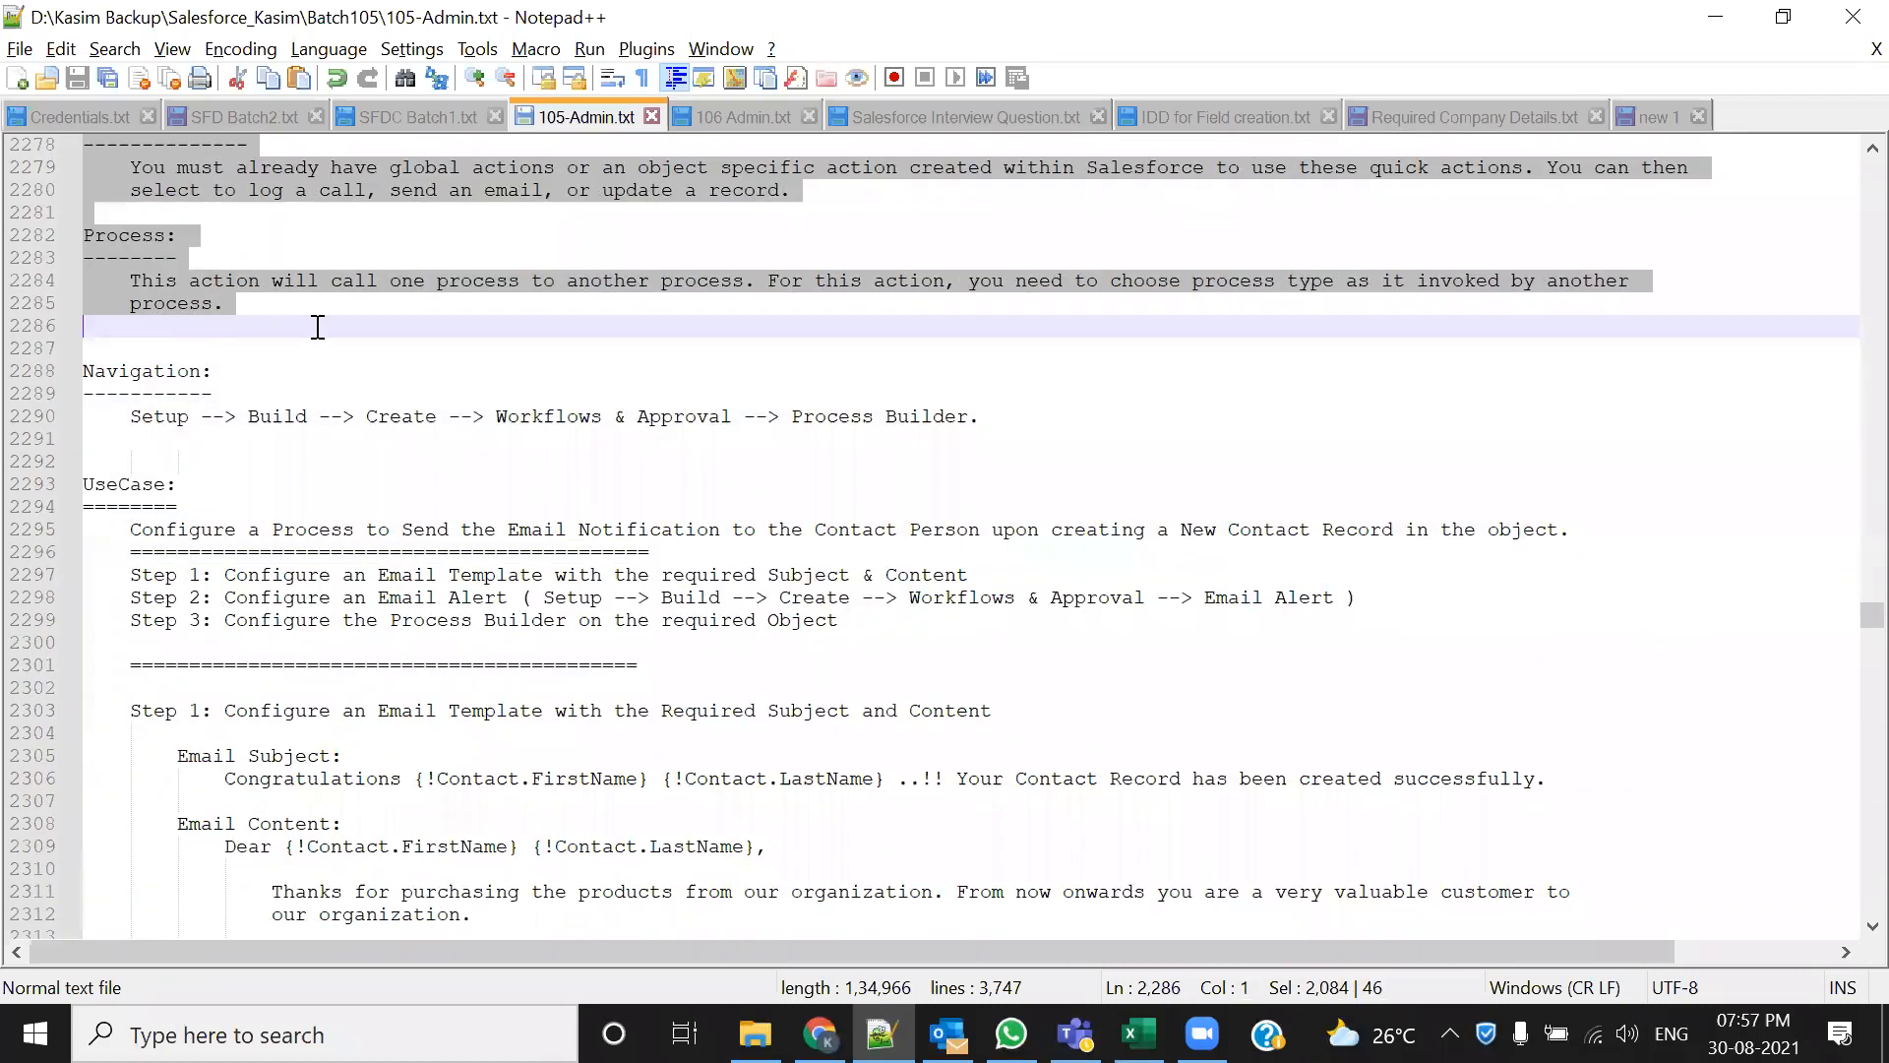
pyautogui.scroll(2, 304, 428)
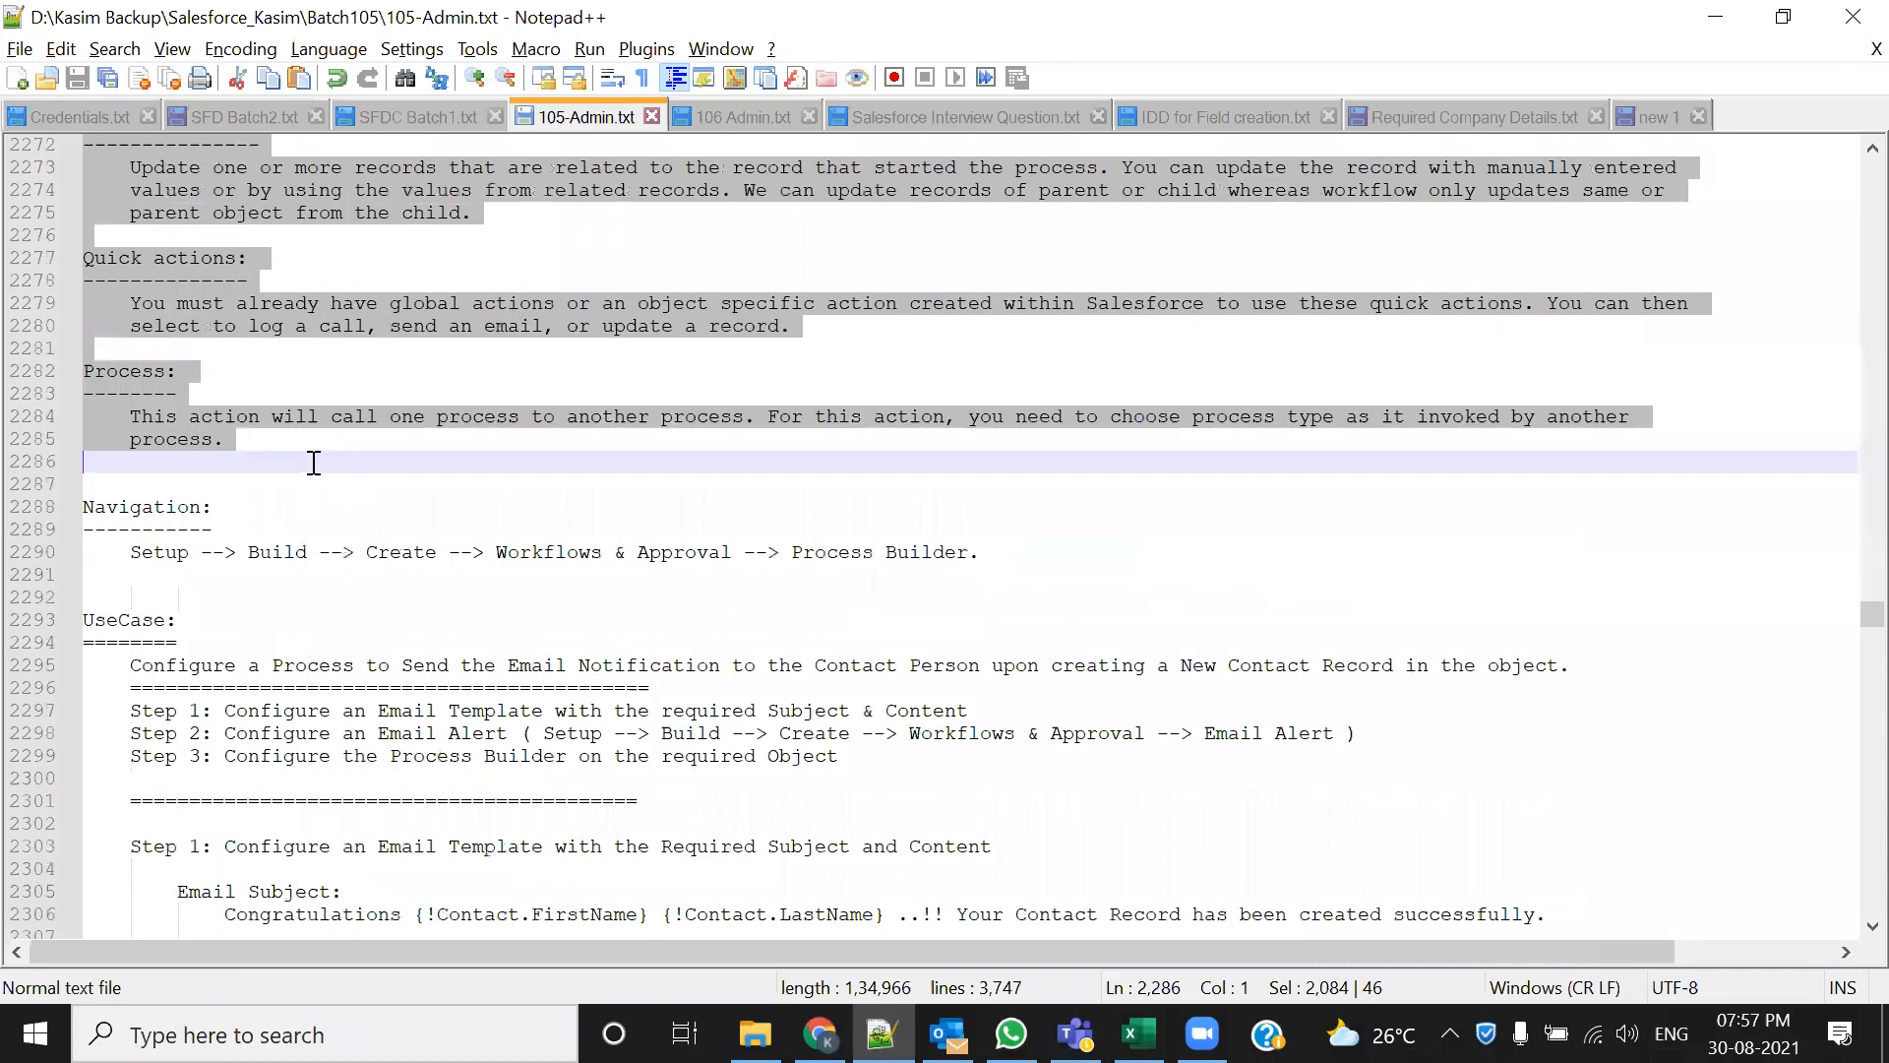
pyautogui.click(284, 453)
pyautogui.hotkey('shift', 'Up')
pyautogui.hotkey('shift', 'Up')
pyautogui.hotkey('shift', 'Up')
pyautogui.hotkey('shift', 'Up')
pyautogui.hotkey('shift', 'Up')
pyautogui.hotkey('shift', 'Up')
pyautogui.hotkey('shift', 'Up')
pyautogui.hotkey('shift', 'Up')
pyautogui.hotkey('shift', 'Up')
pyautogui.hotkey('shift', 'Up')
pyautogui.hotkey('shift', 'Up')
pyautogui.hotkey('shift', 'Up')
pyautogui.hotkey('shift', 'Up')
pyautogui.hotkey('shift', 'Up')
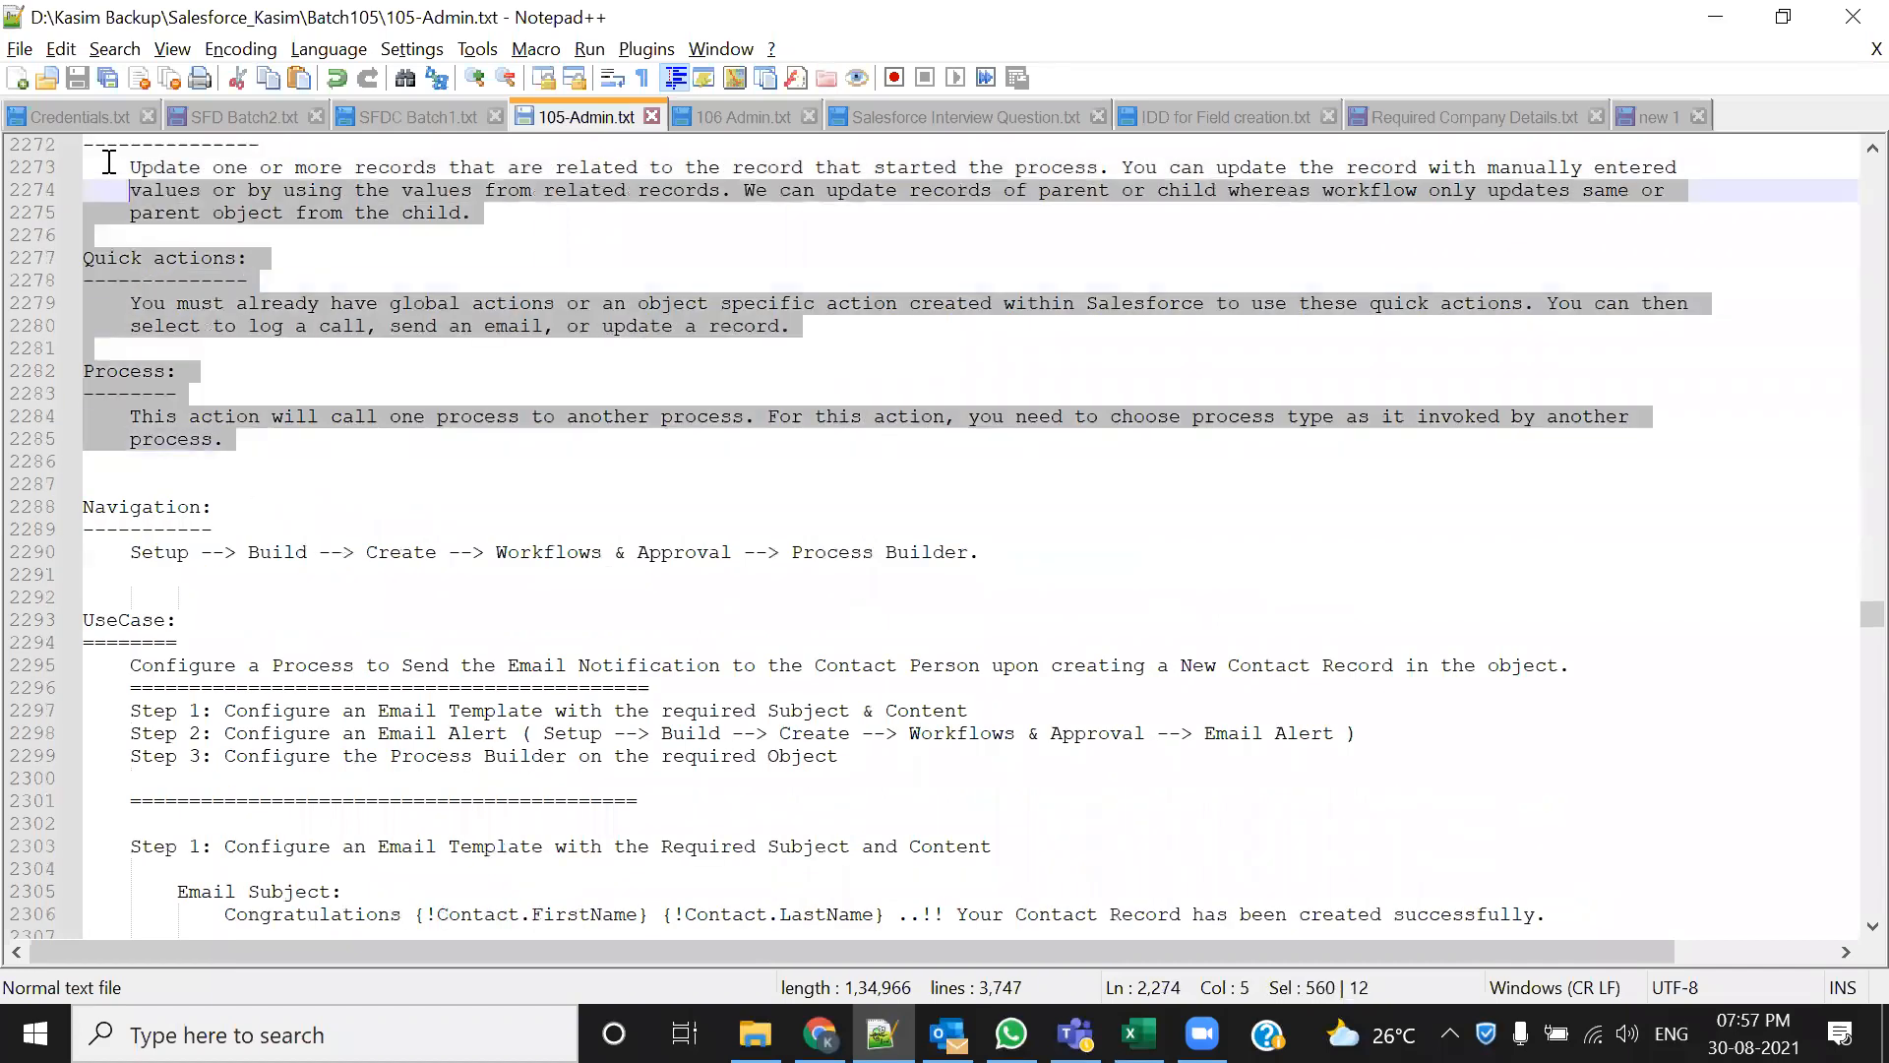
pyautogui.click(329, 485)
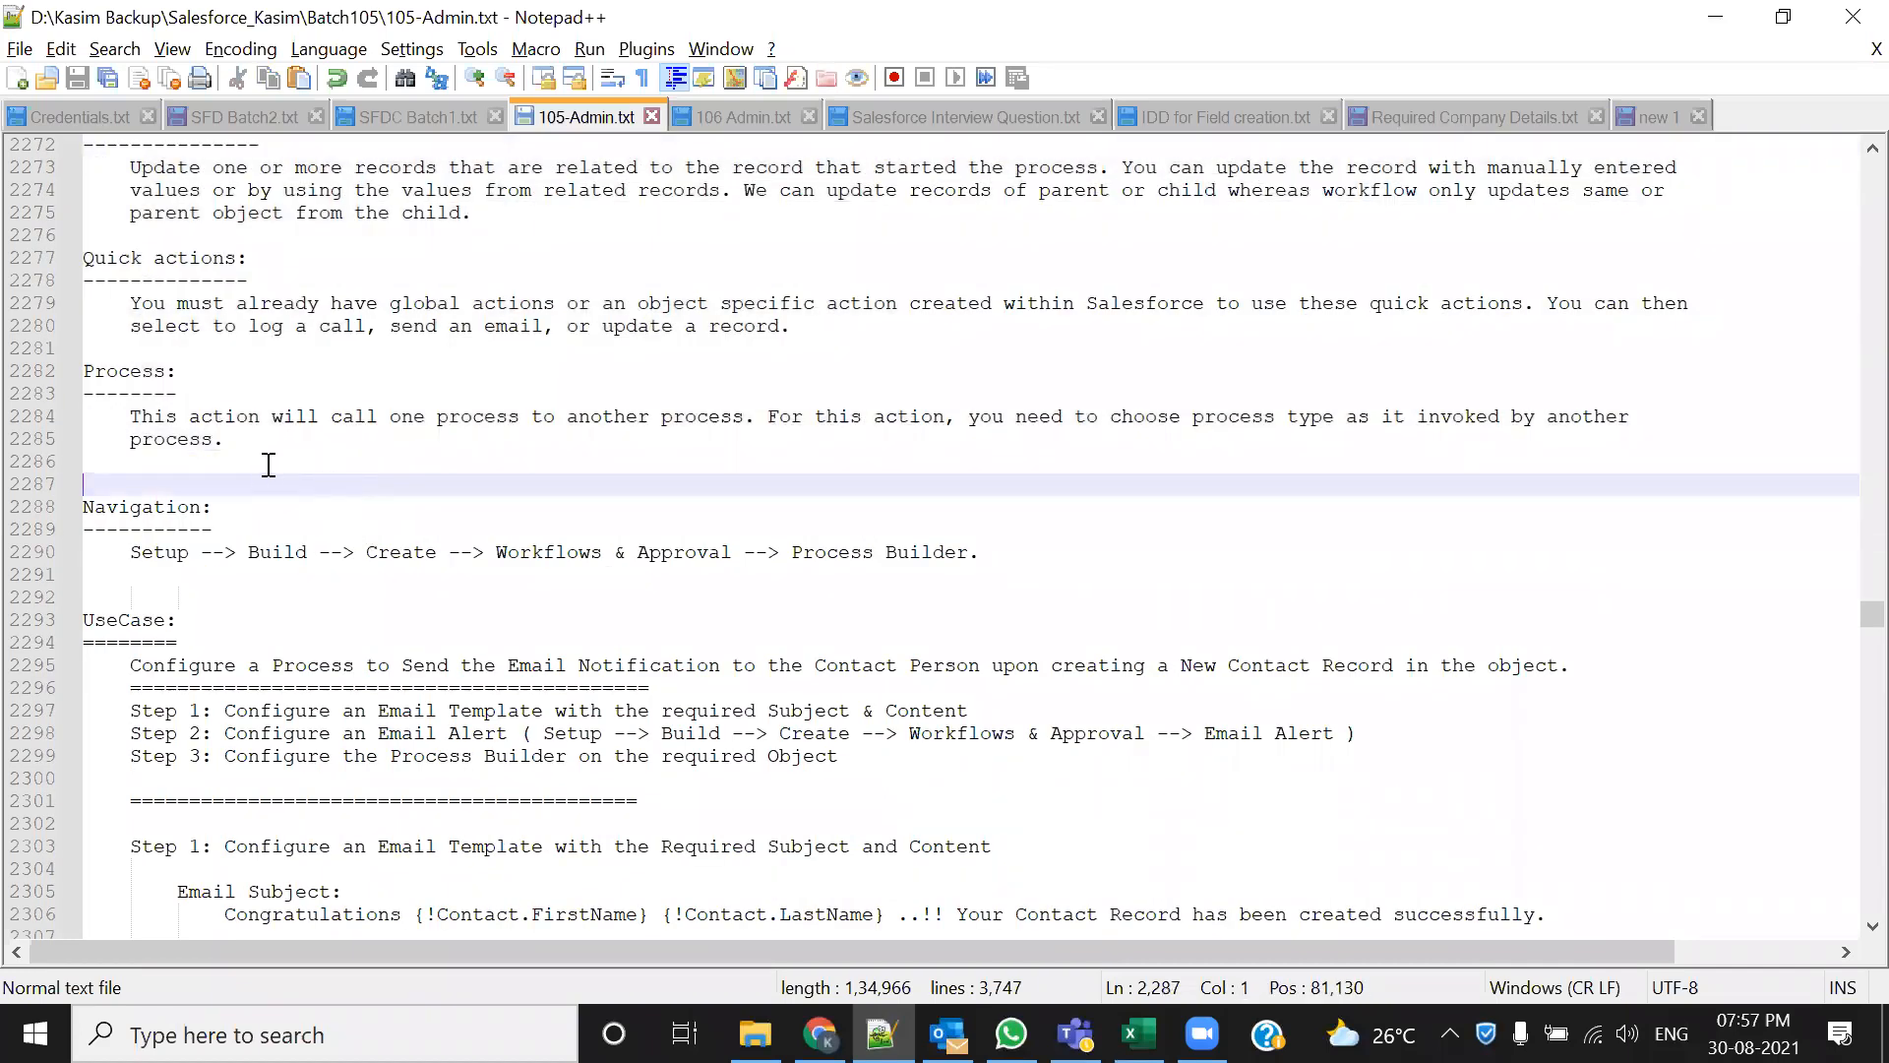
pyautogui.hotkey('shift', 'Up')
pyautogui.hotkey('shift', 'Up')
pyautogui.hotkey('shift', 'Up')
pyautogui.hotkey('shift', 'Up')
pyautogui.hotkey('shift', 'Up')
pyautogui.hotkey('shift', 'Up')
pyautogui.hotkey('shift', 'Up')
pyautogui.hotkey('shift', 'Up')
pyautogui.hotkey('shift', 'Up')
pyautogui.hotkey('shift', 'Up')
pyautogui.hotkey('shift', 'Up')
pyautogui.hotkey('shift', 'Up')
pyautogui.hotkey('shift', 'Up')
pyautogui.hotkey('shift', 'Up')
pyautogui.hotkey('shift', 'Up')
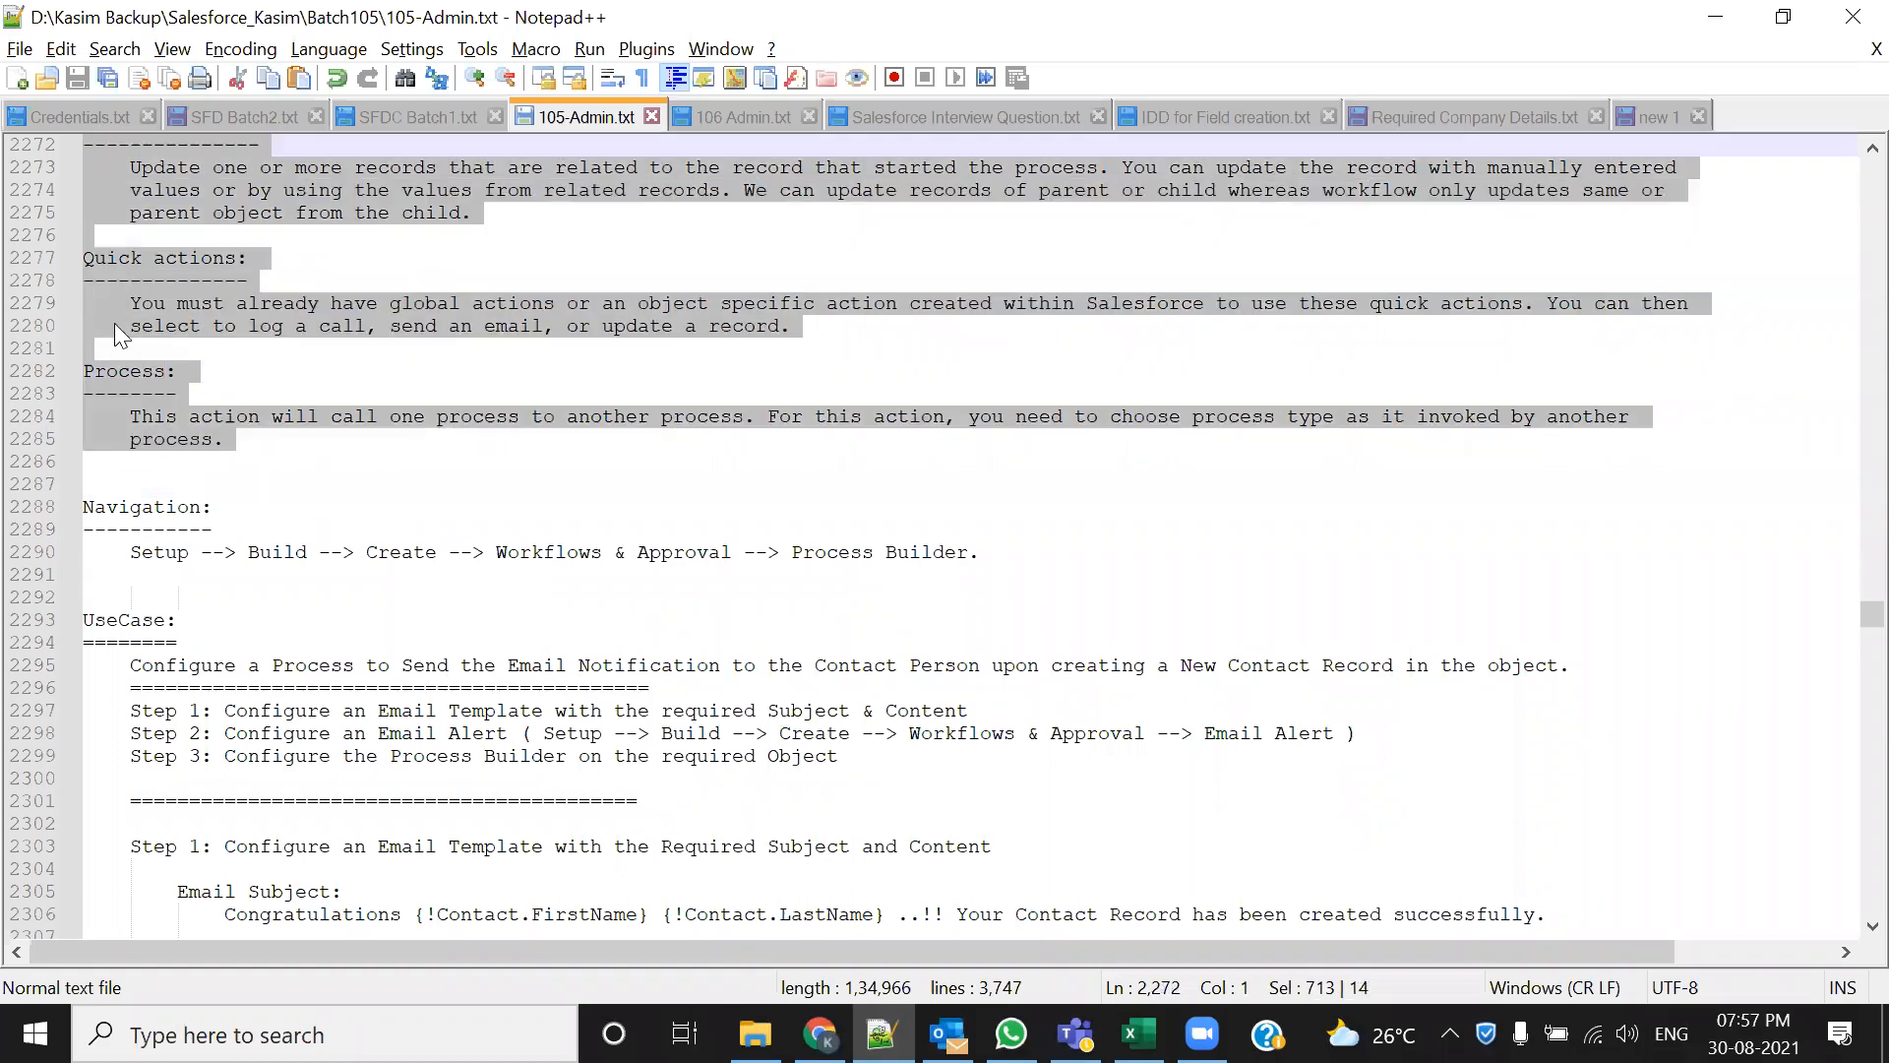
pyautogui.scroll(-1, 296, 622)
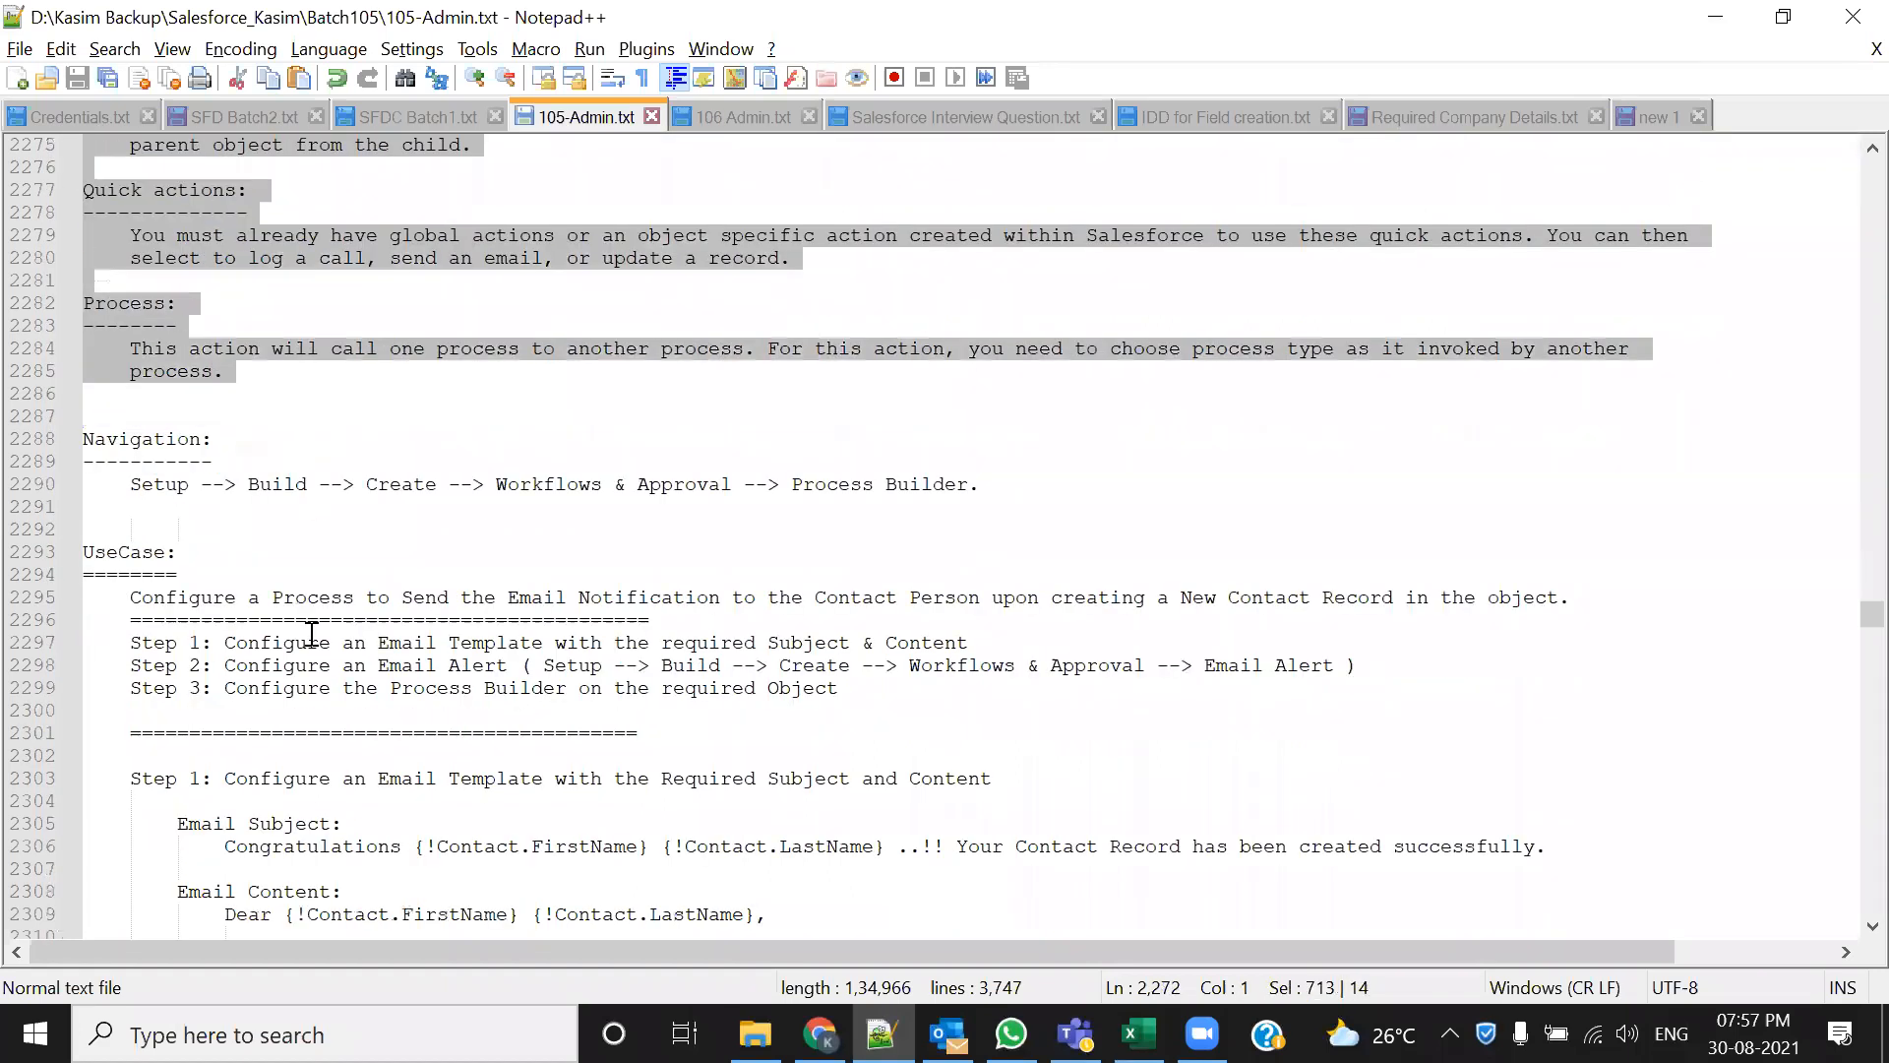
pyautogui.click(268, 514)
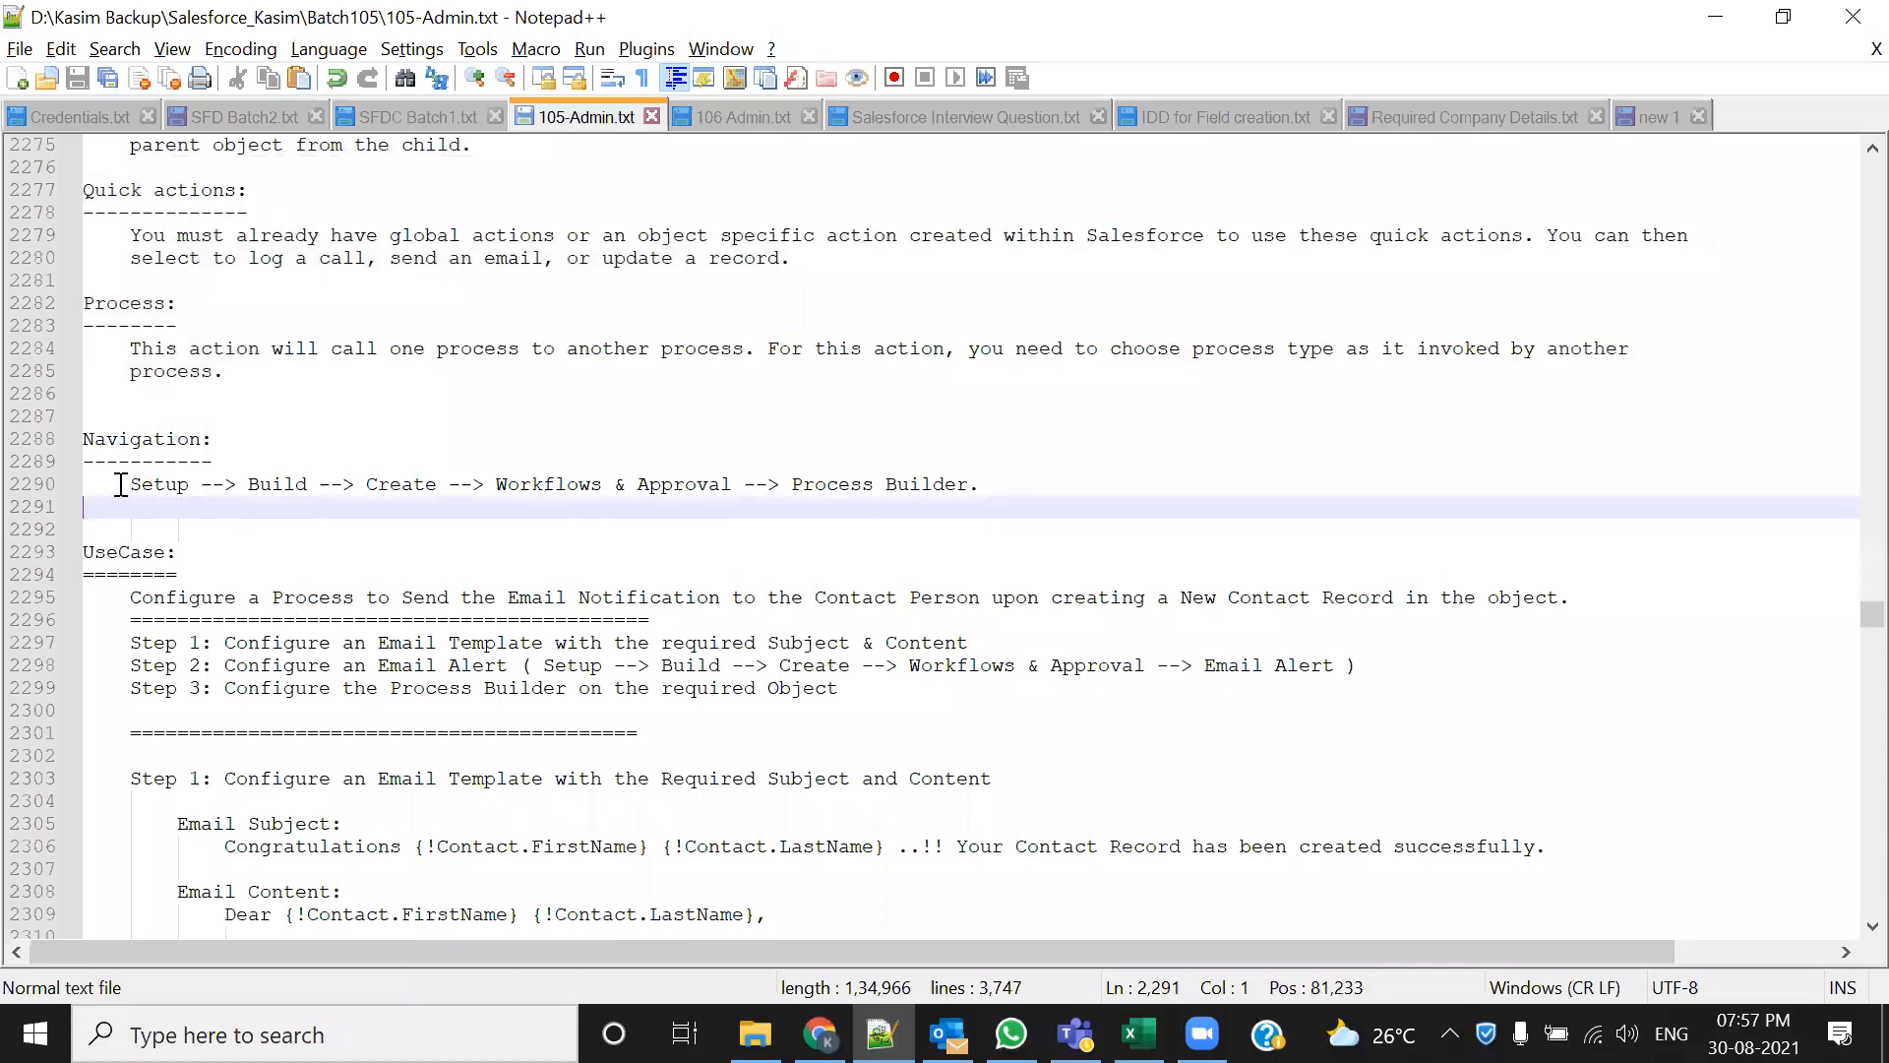
pyautogui.moveTo(120, 484); pyautogui.dragTo(755, 484)
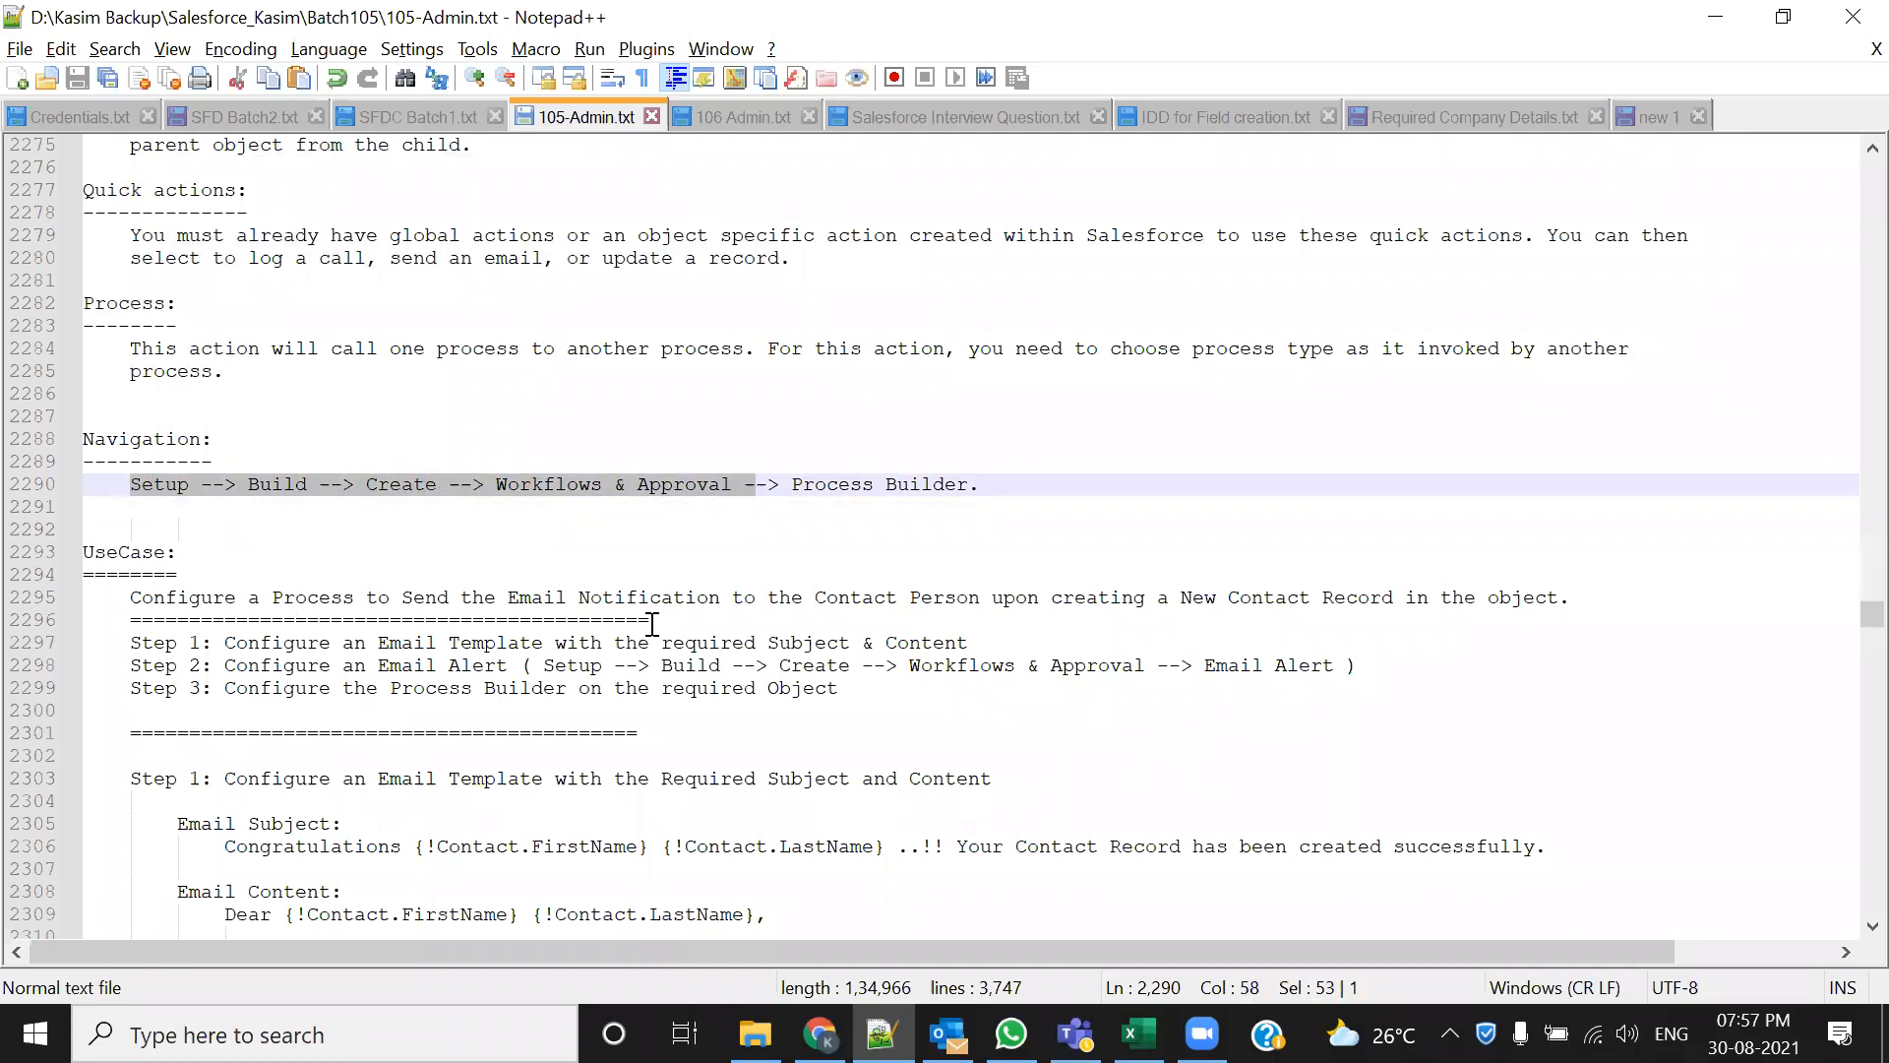
pyautogui.doubleClick(177, 485)
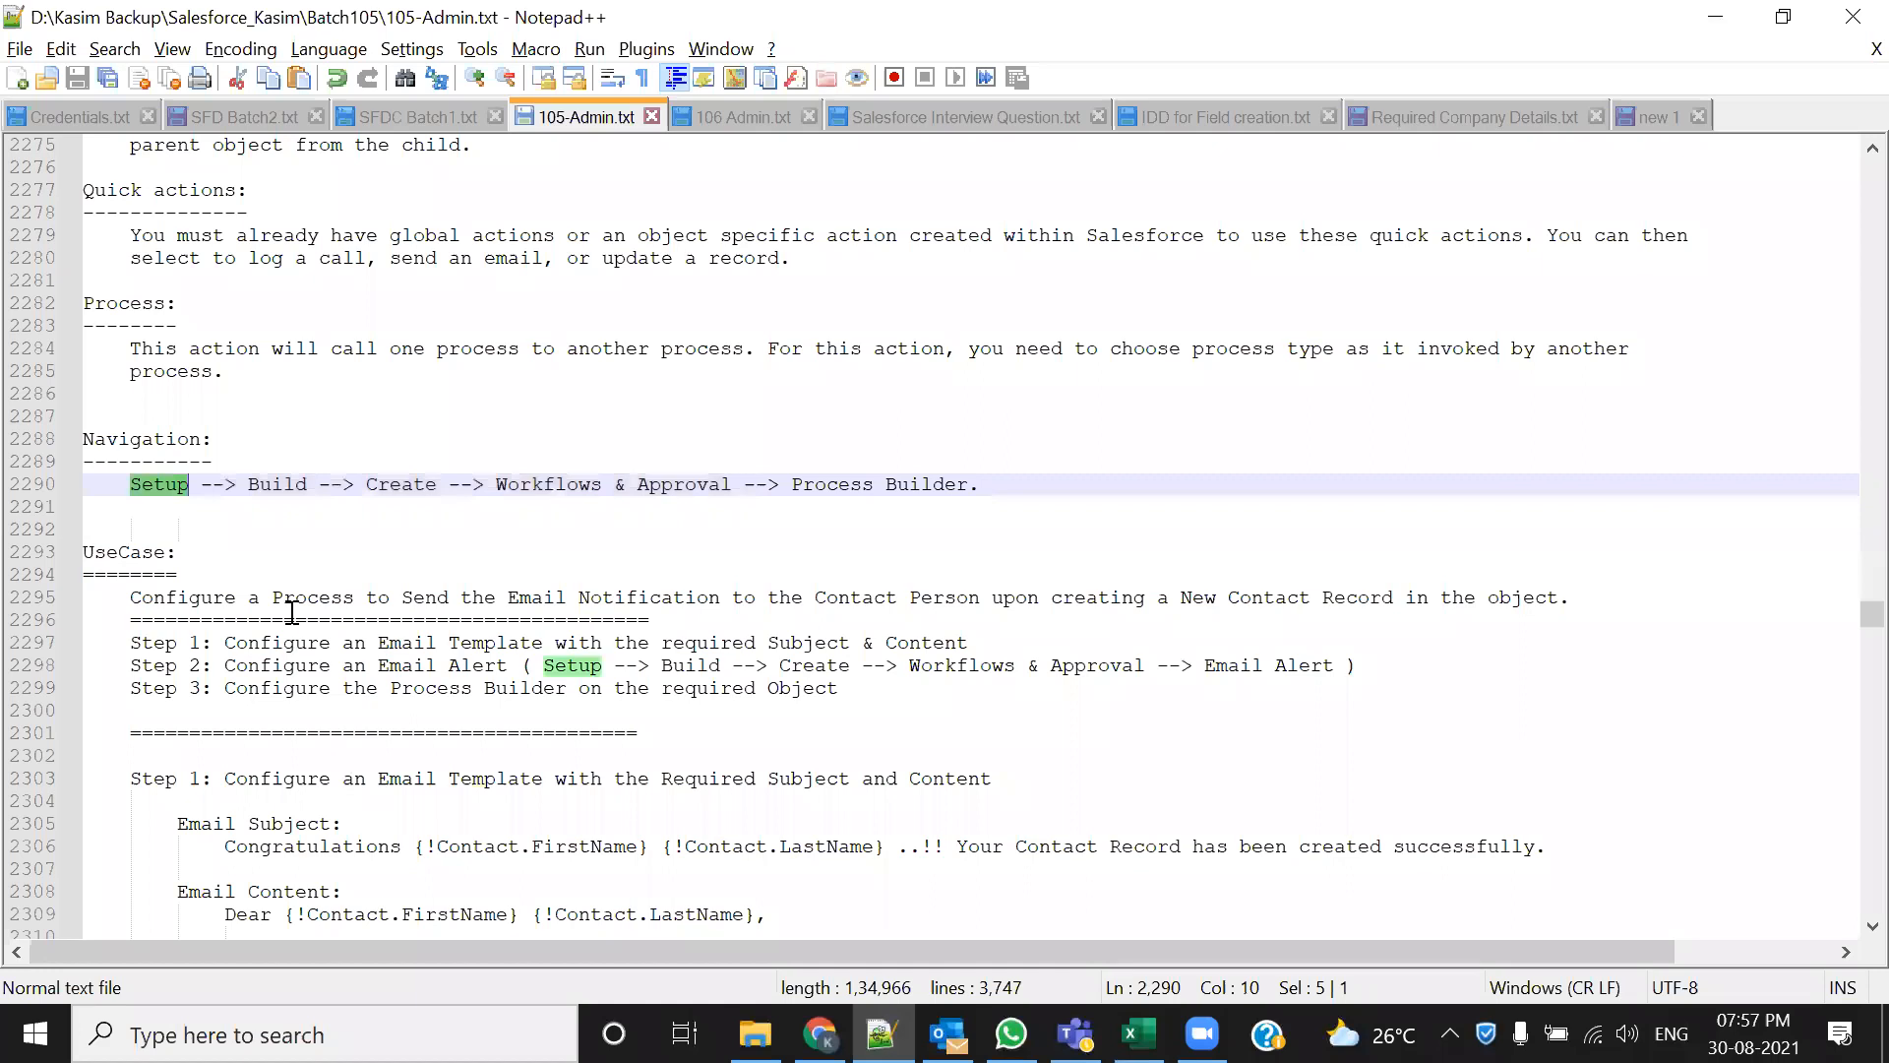
pyautogui.doubleClick(296, 484)
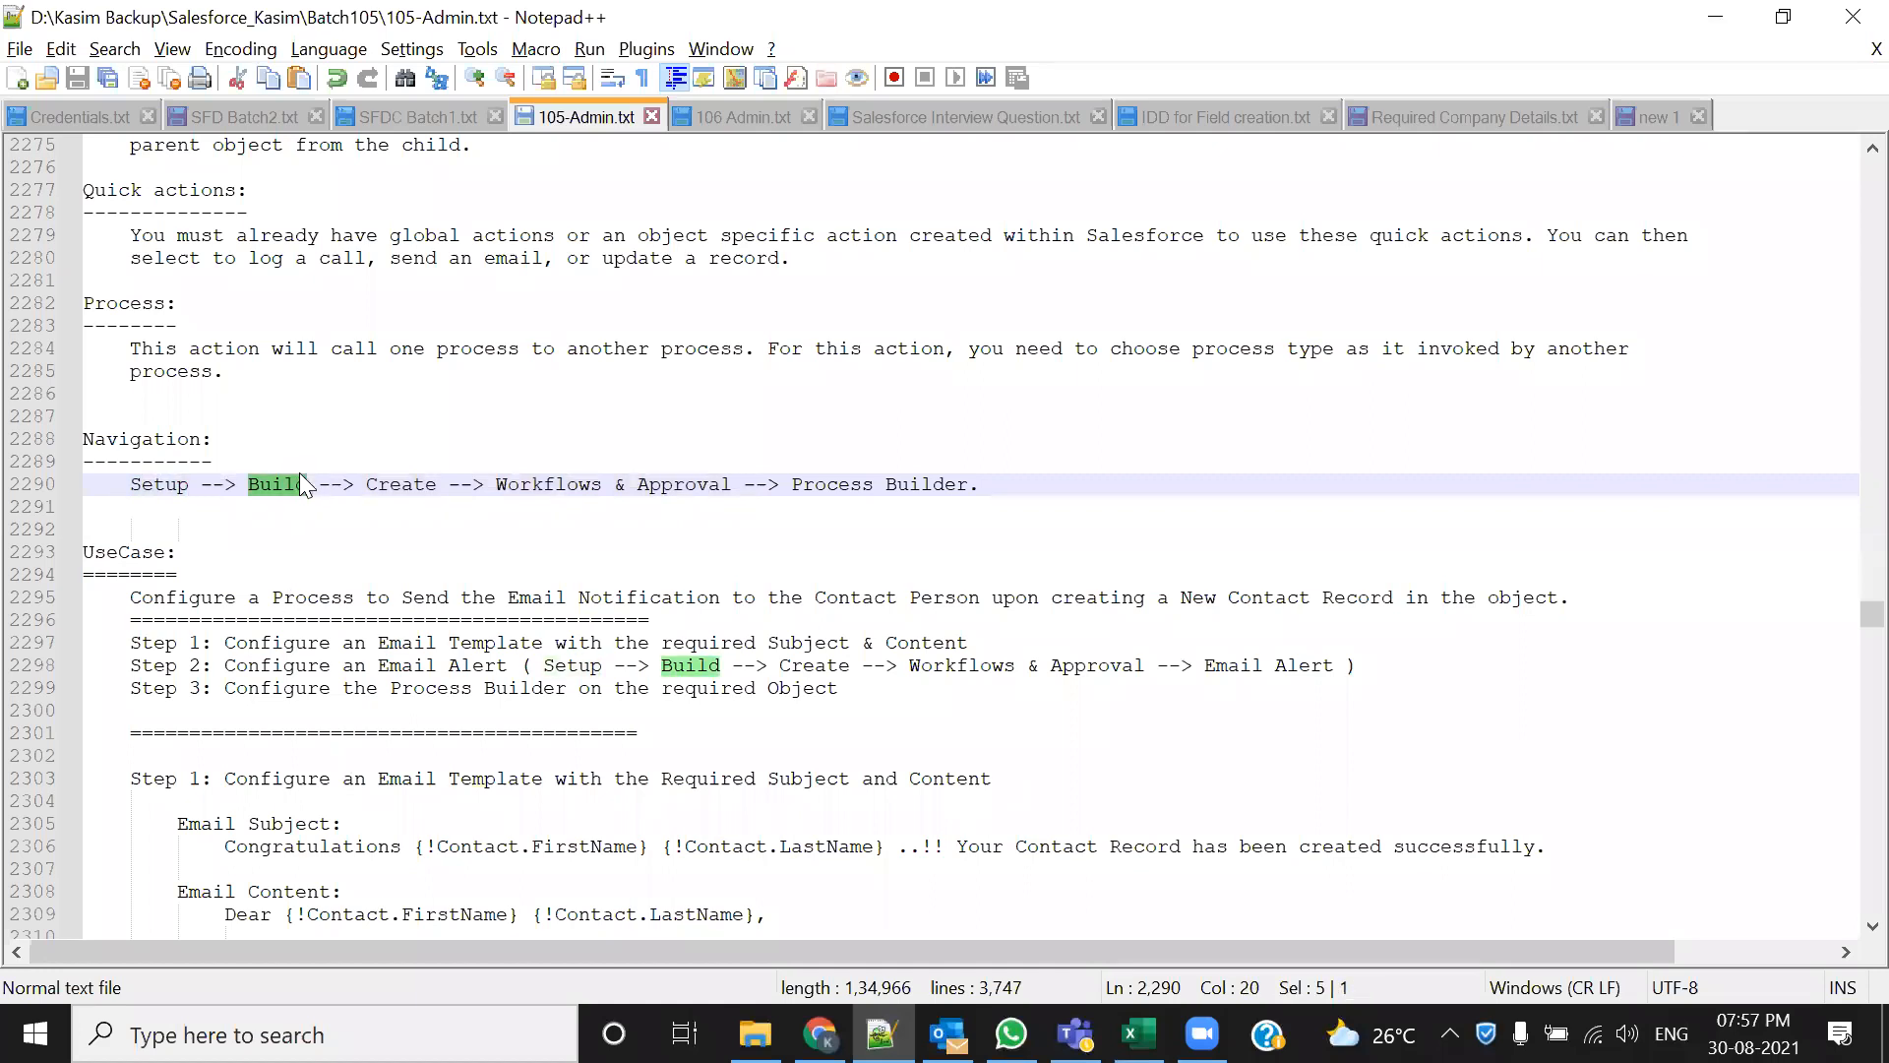
pyautogui.doubleClick(403, 486)
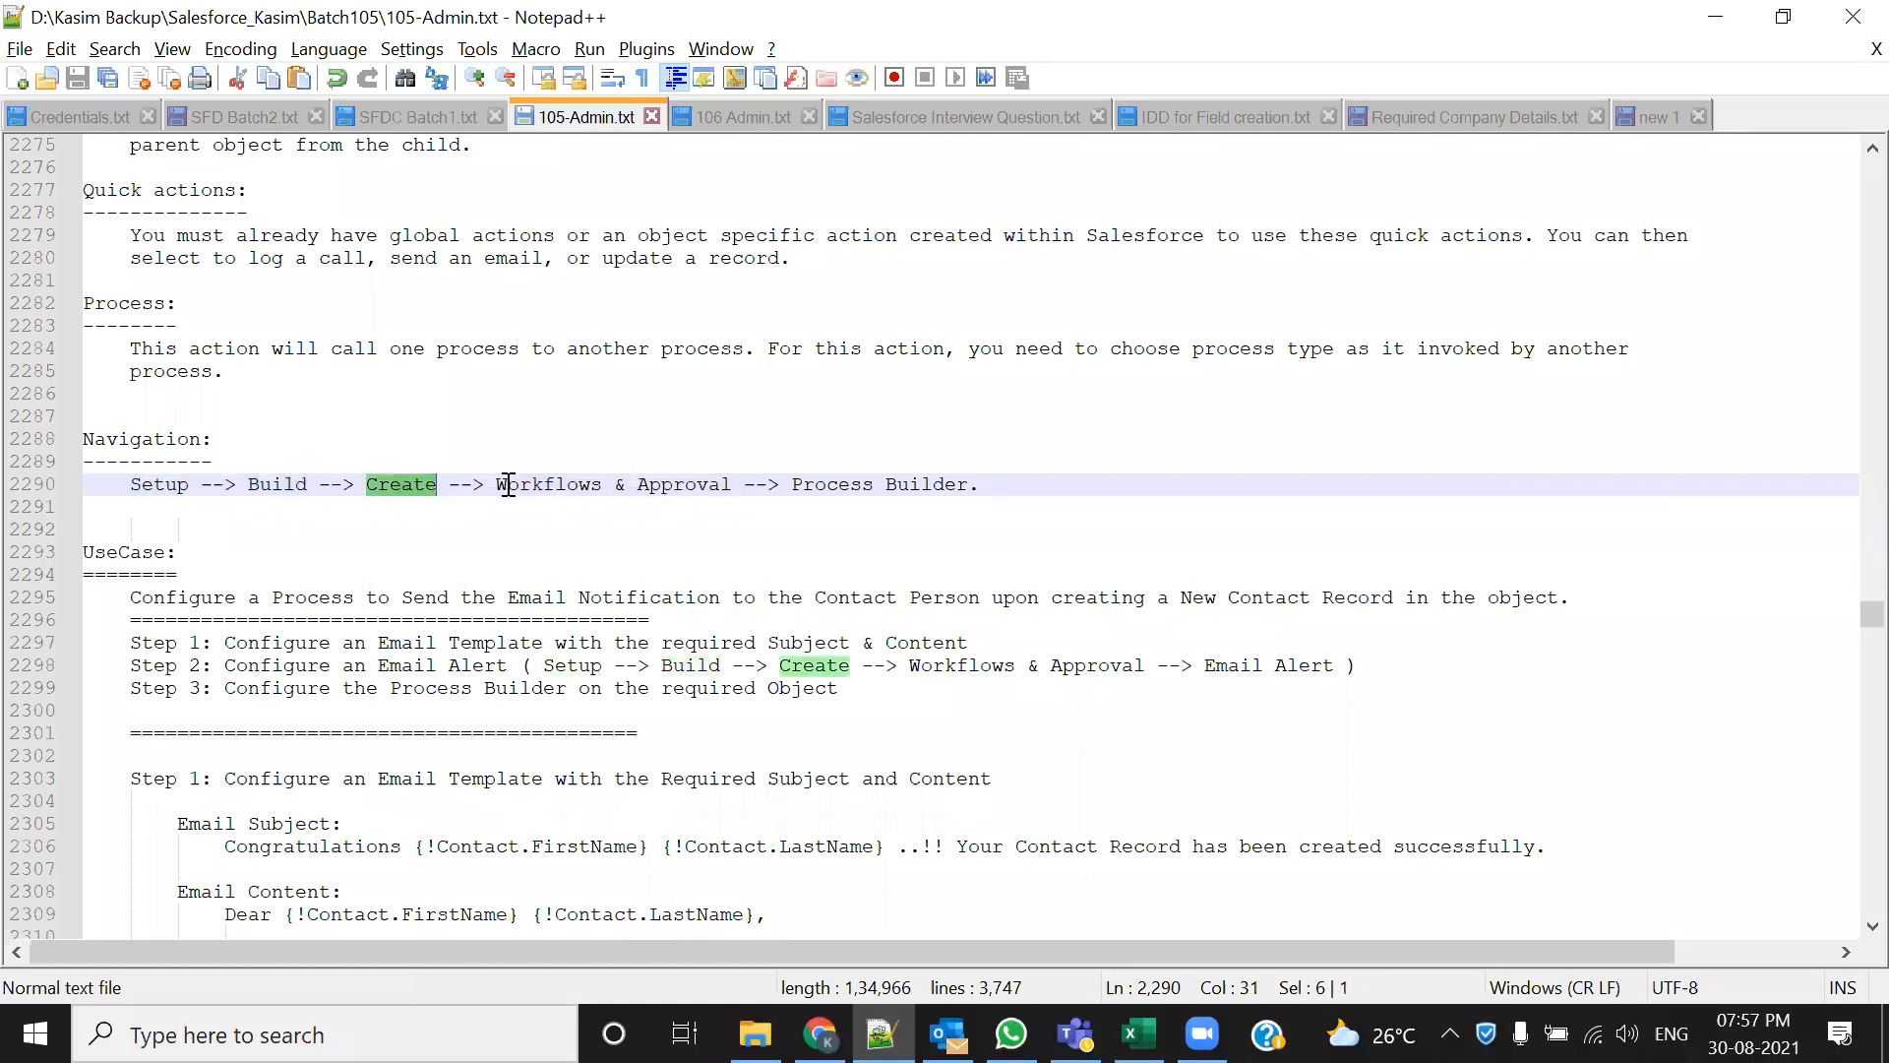
pyautogui.moveTo(495, 484); pyautogui.dragTo(733, 484)
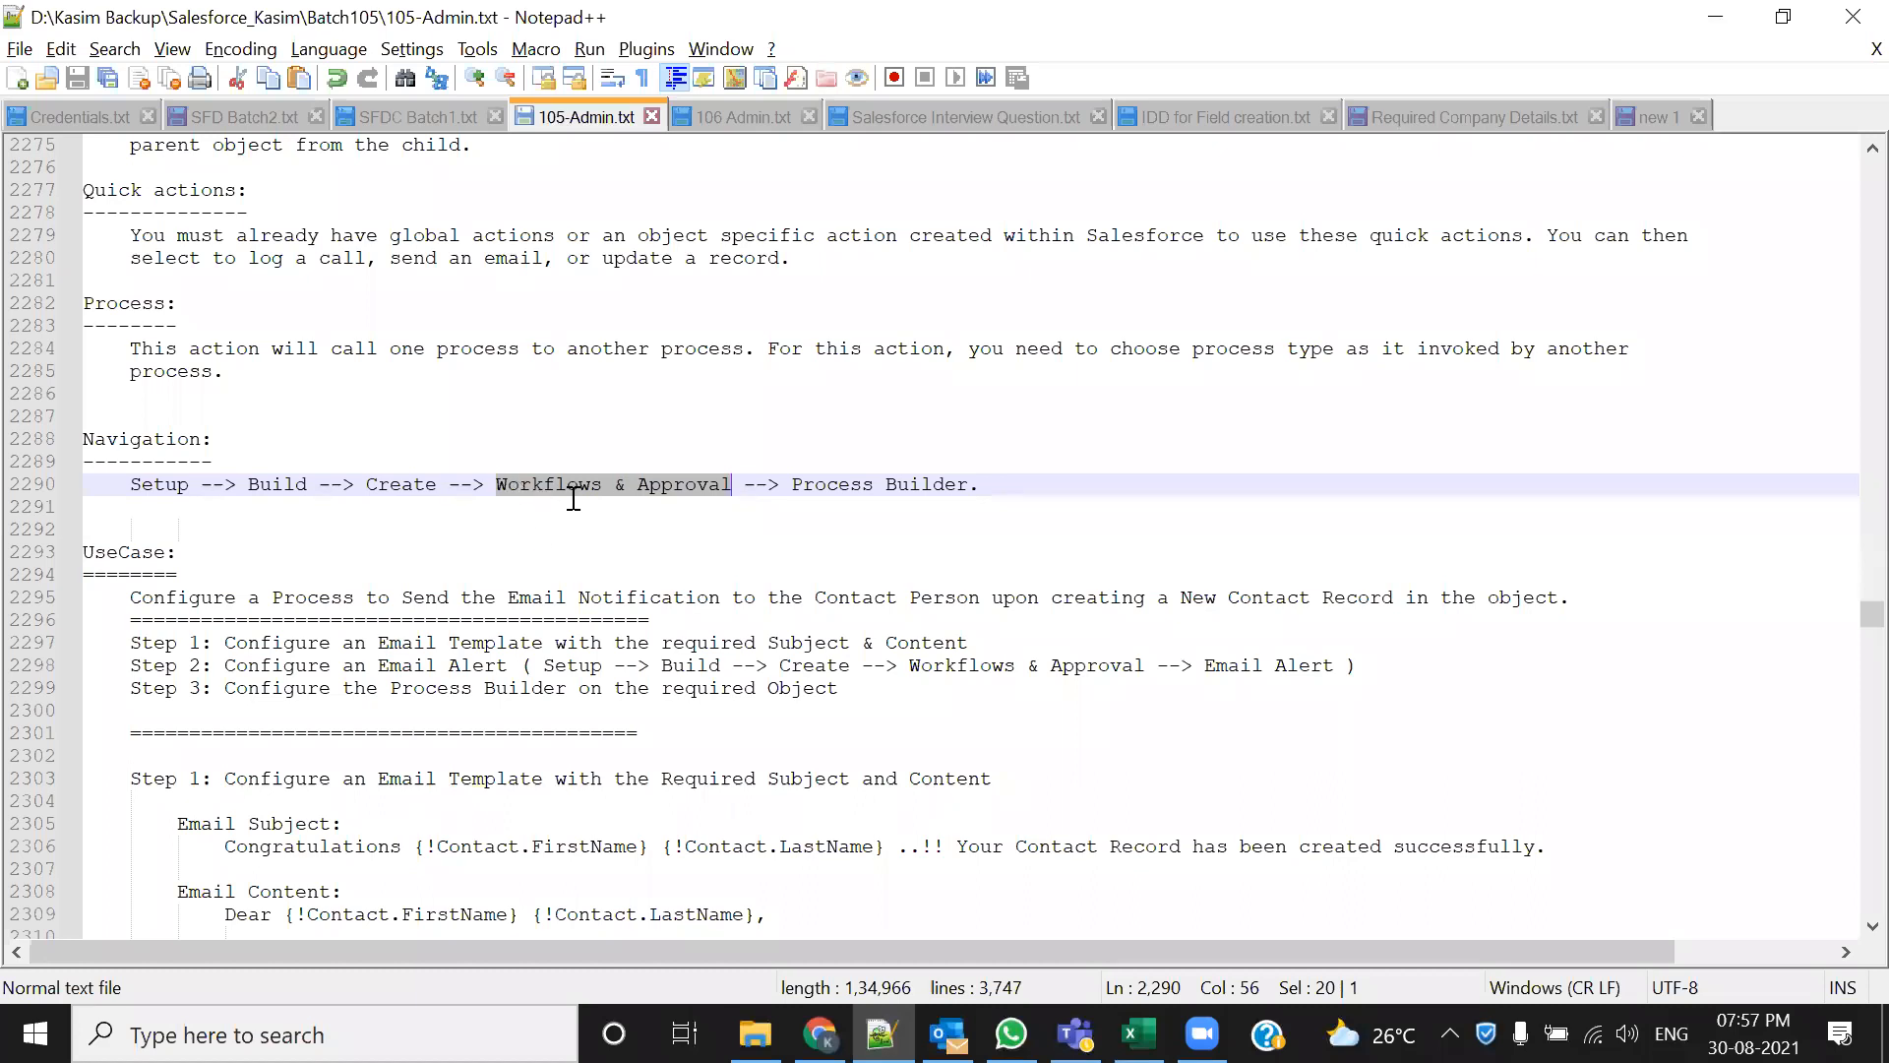
pyautogui.click(620, 531)
pyautogui.moveTo(506, 484); pyautogui.dragTo(915, 482)
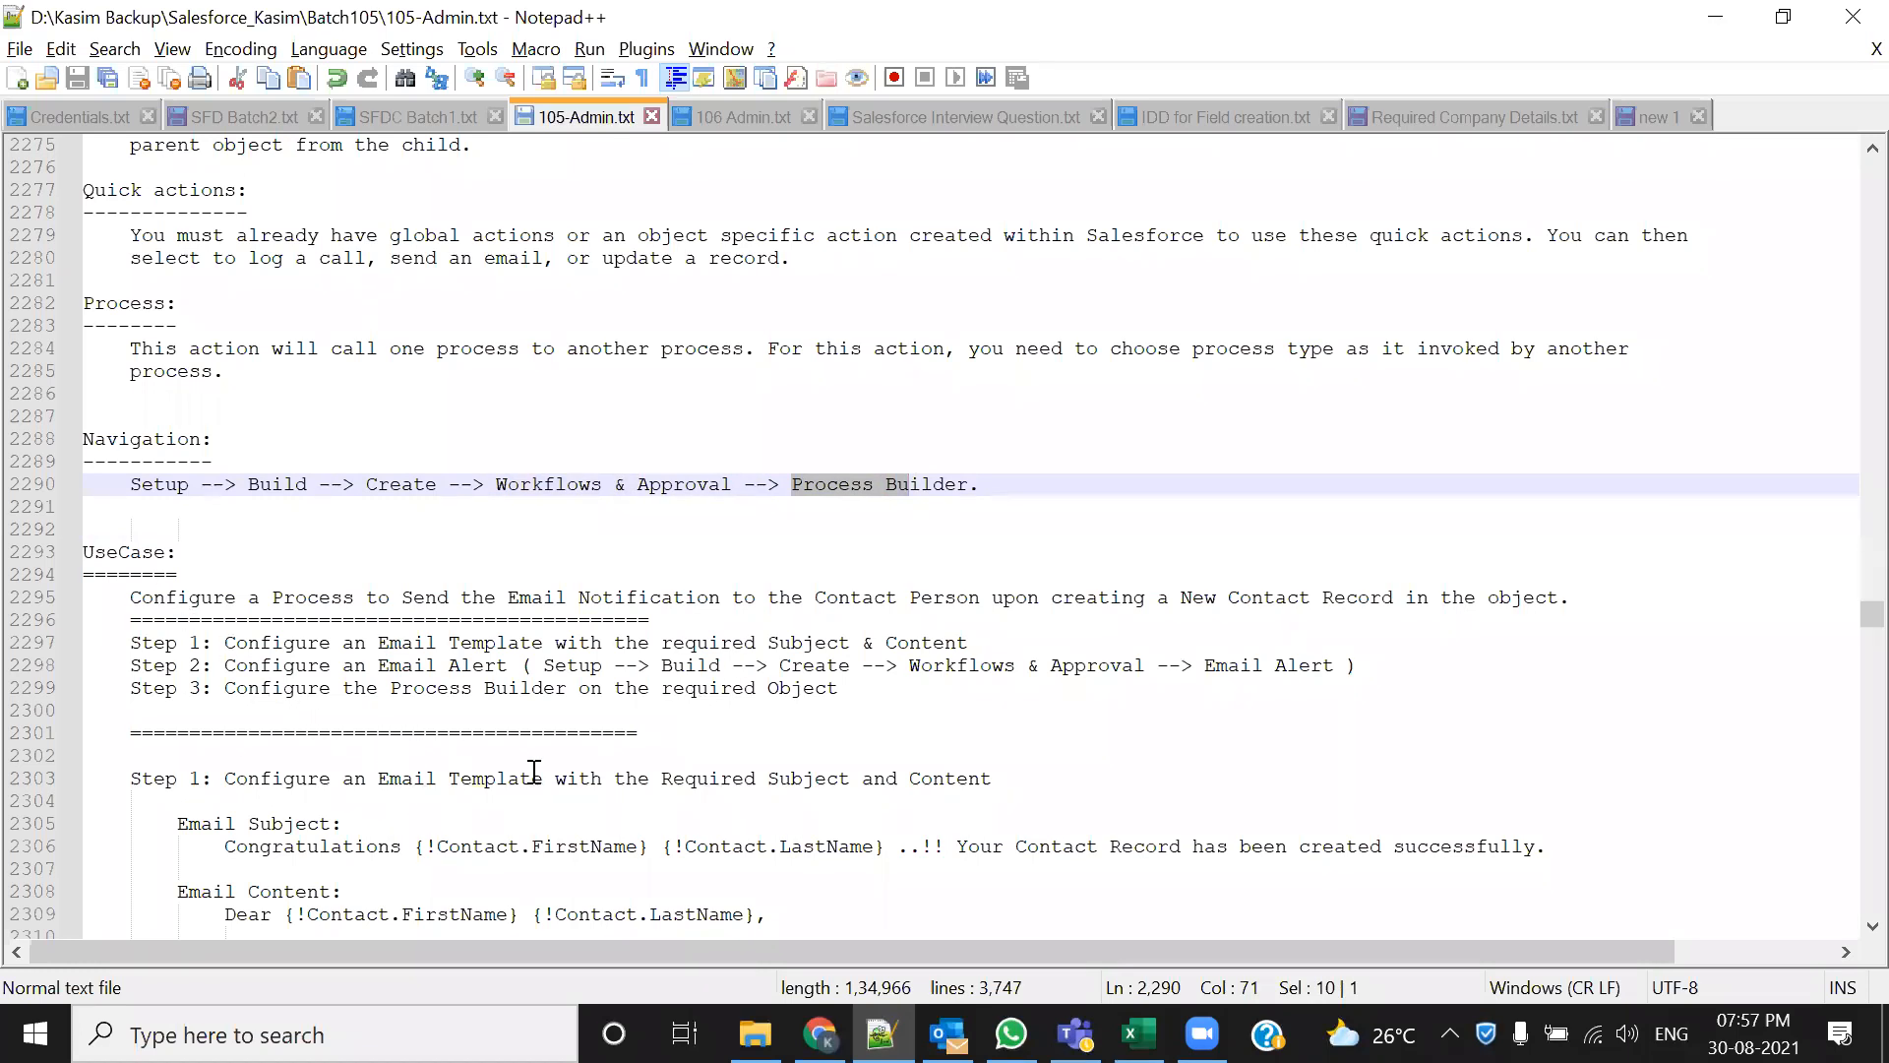
pyautogui.scroll(-1, 535, 773)
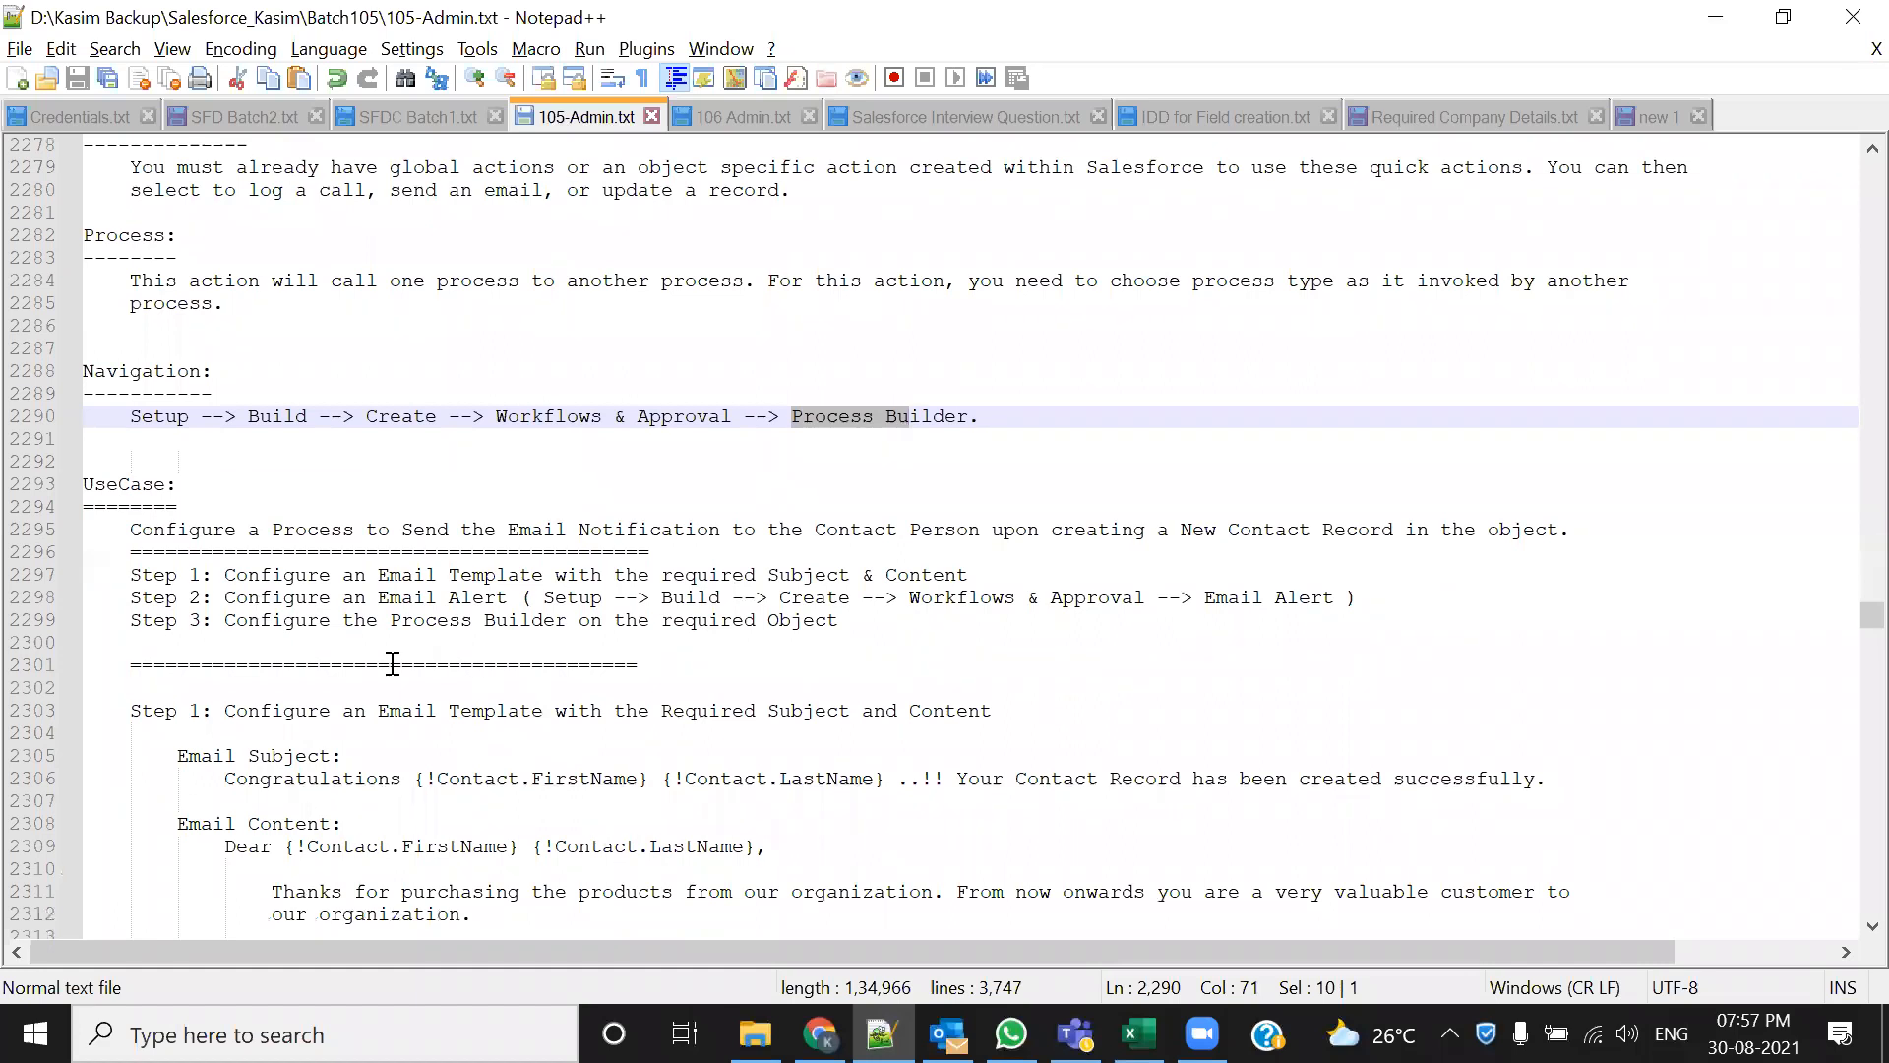
pyautogui.click(504, 529)
pyautogui.moveTo(504, 529); pyautogui.dragTo(721, 529)
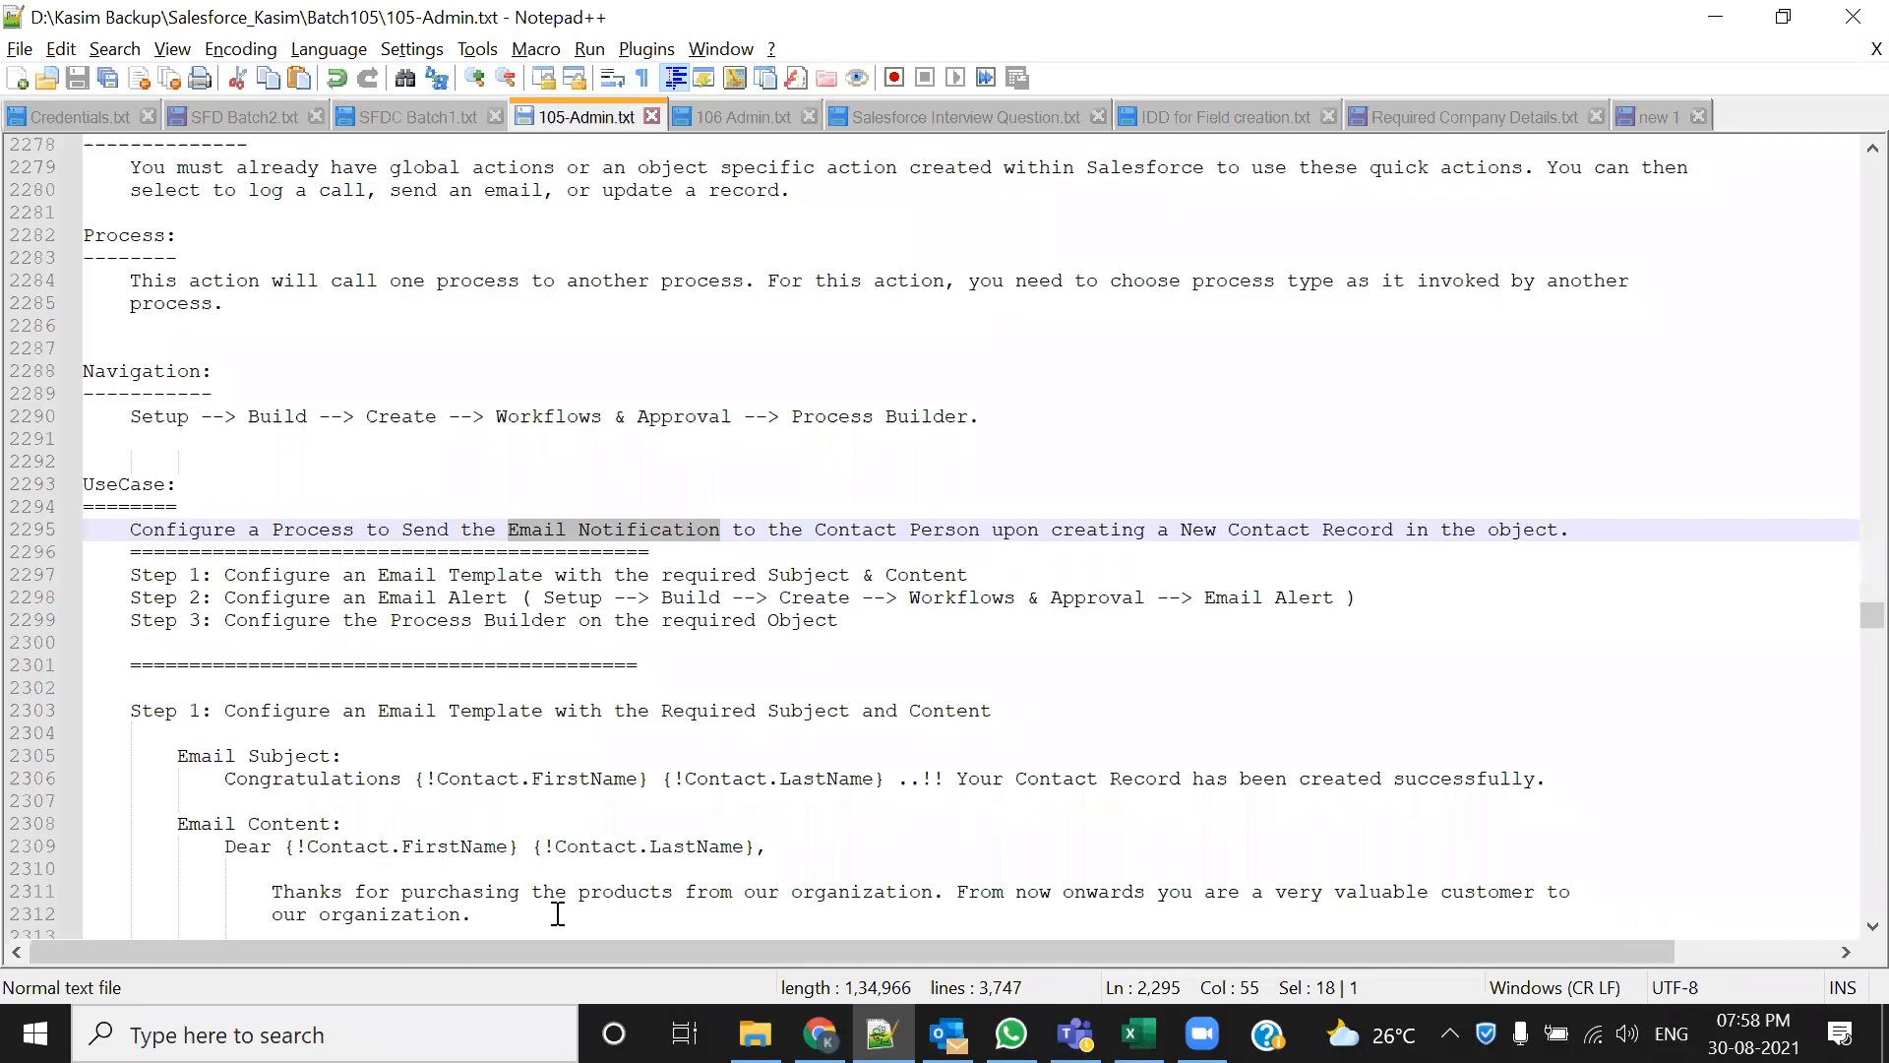
pyautogui.moveTo(132, 530); pyautogui.dragTo(731, 529)
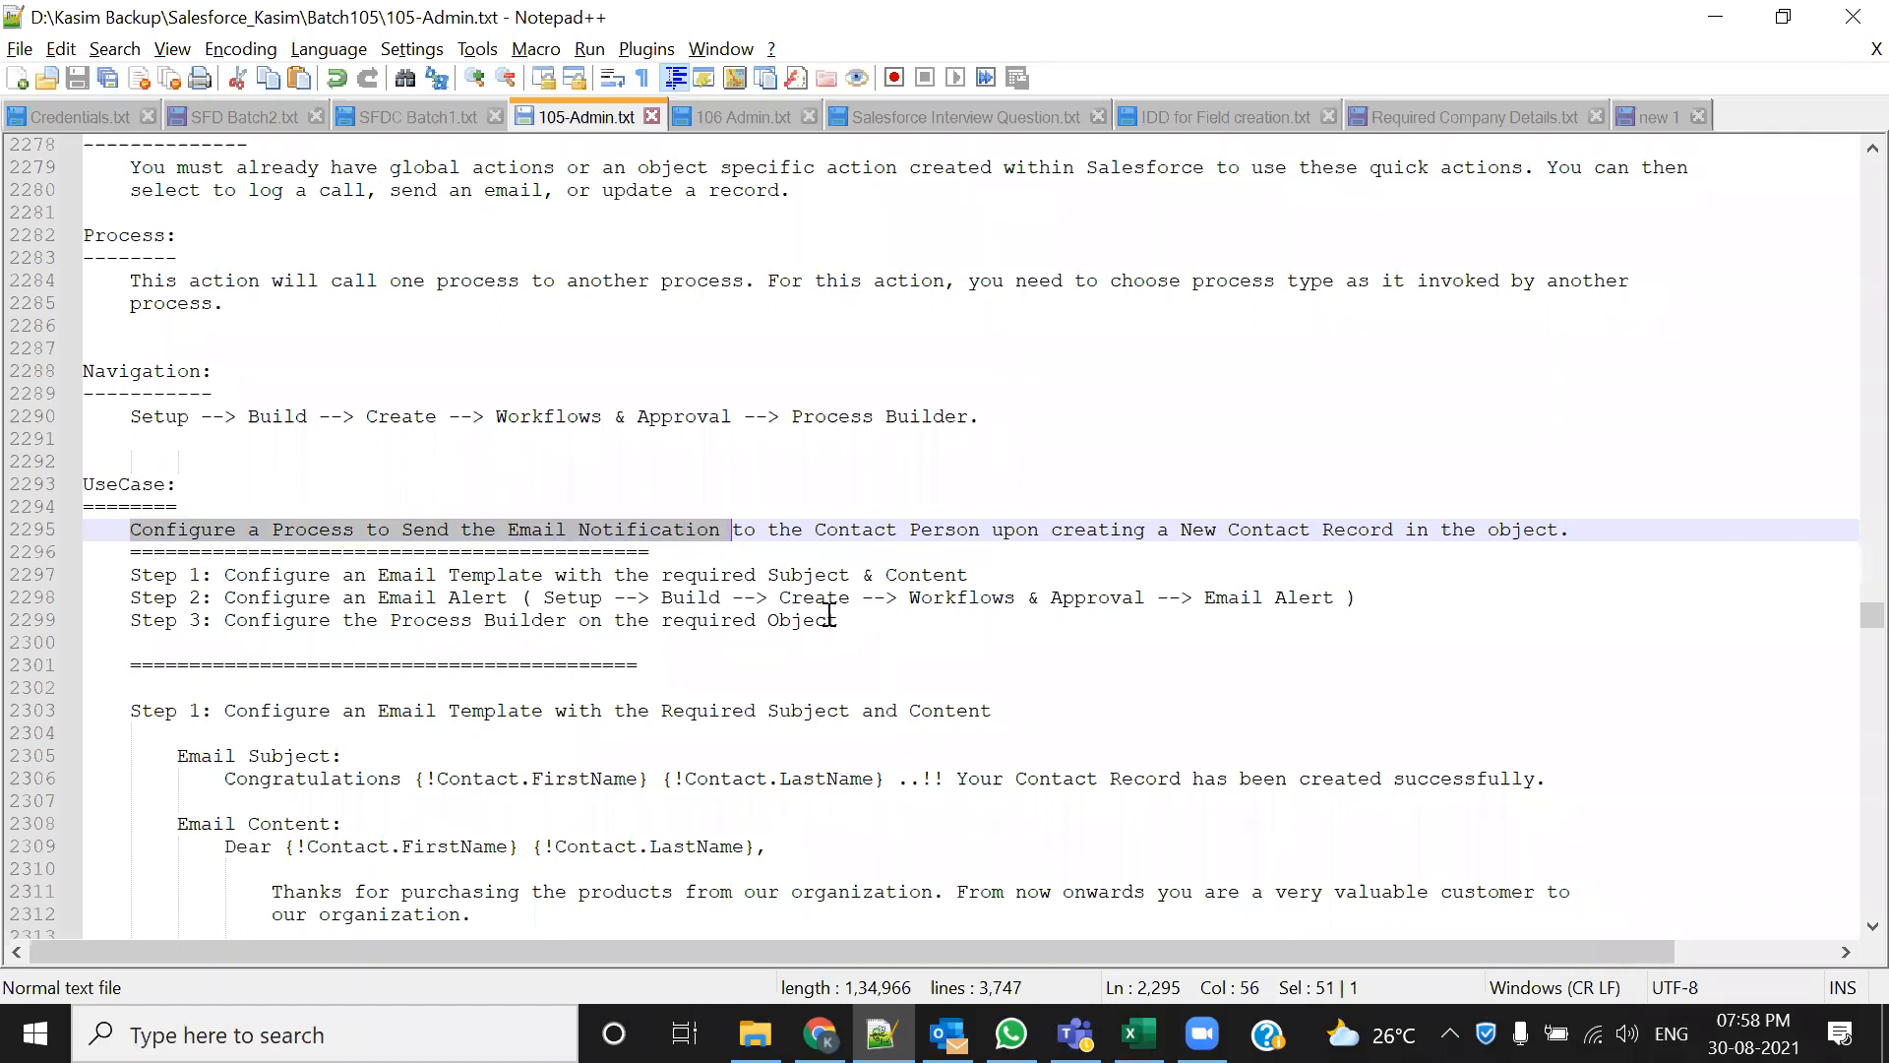
pyautogui.moveTo(816, 529); pyautogui.dragTo(1571, 526)
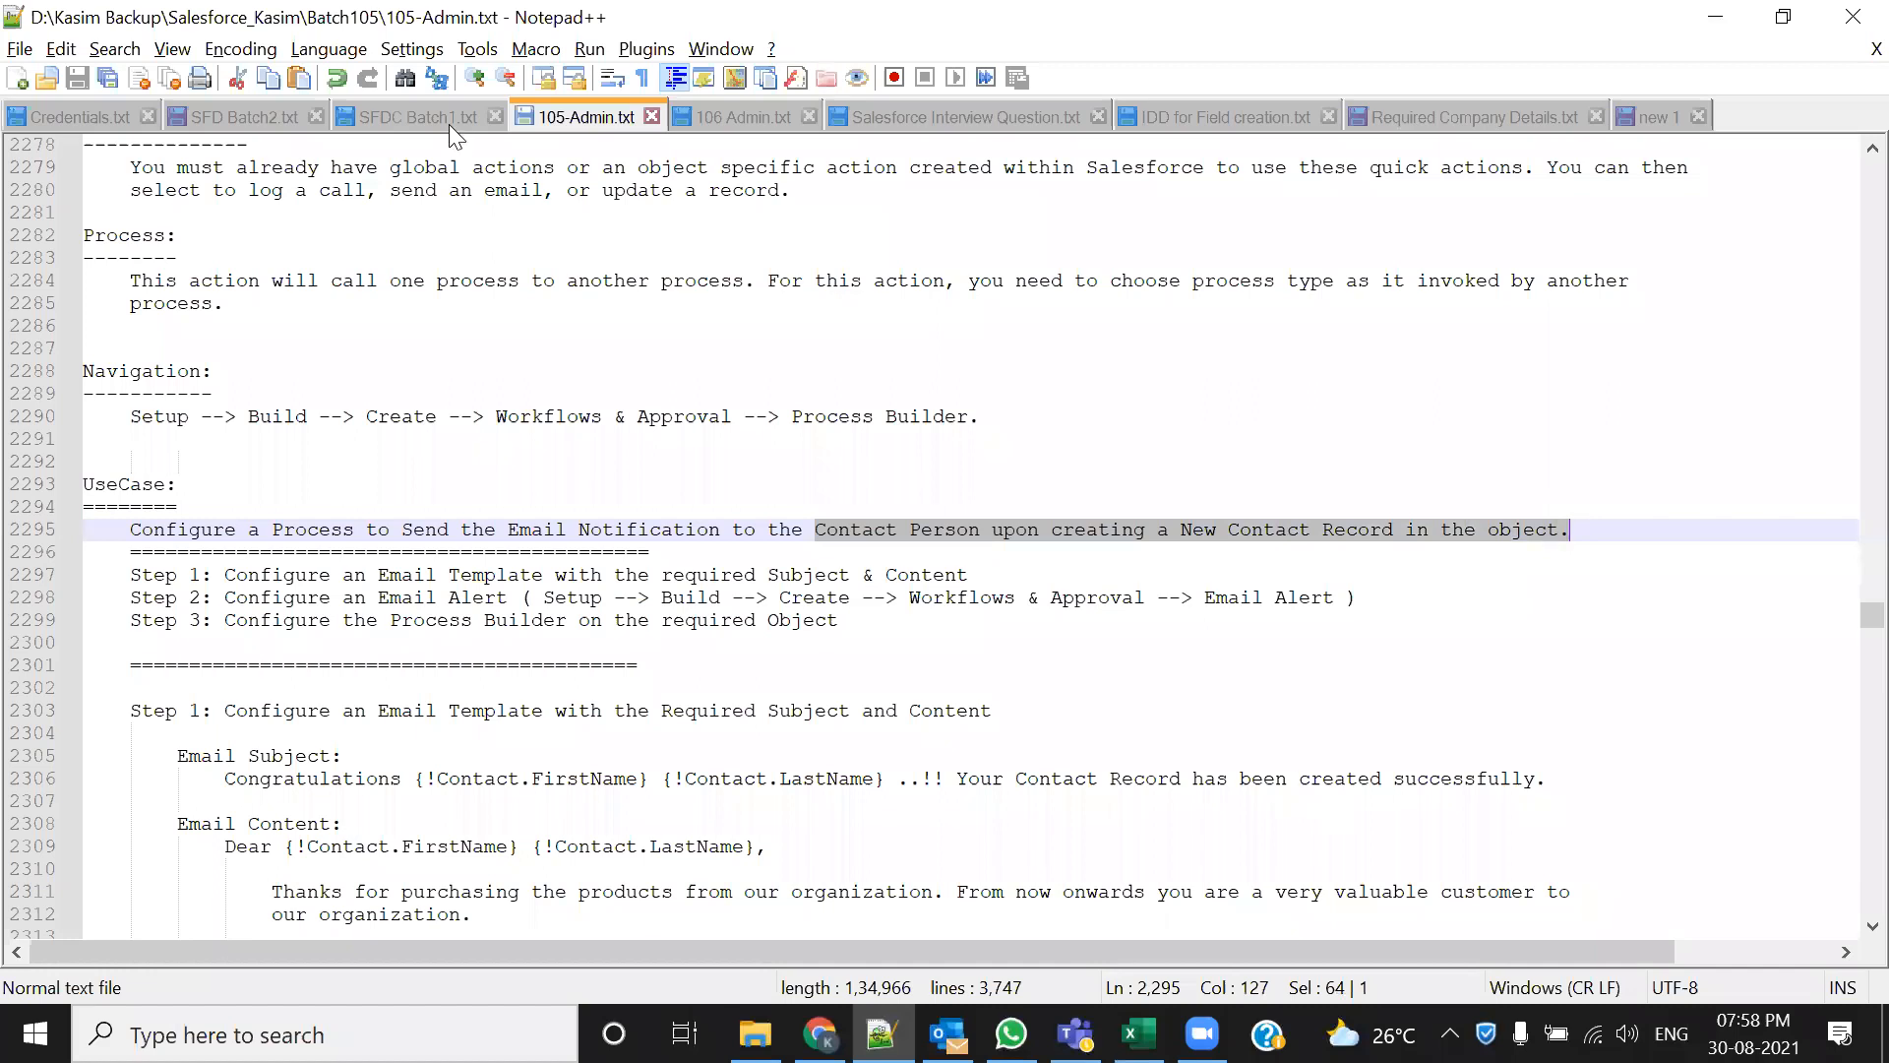
# Log in to the Salesforce developer org with the saved username and the account password
pyautogui.hotkey('alt', 'Tab')
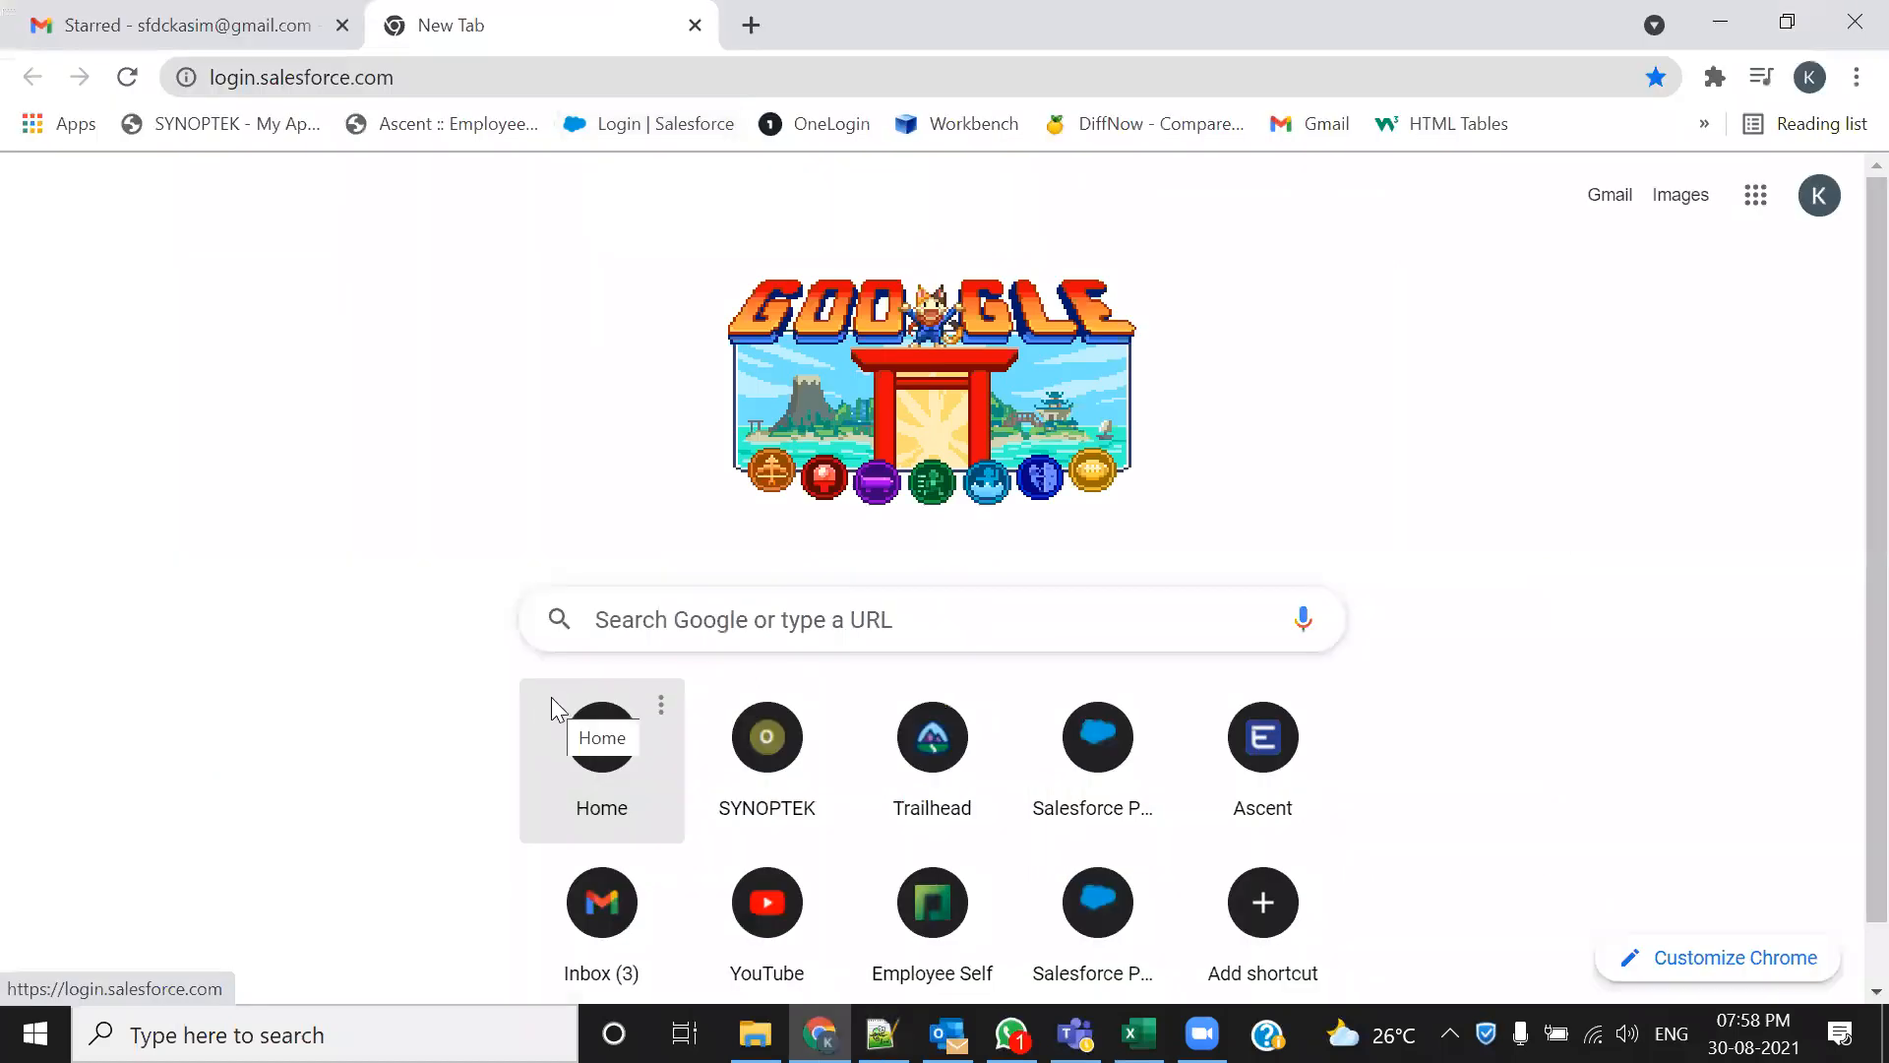
pyautogui.click(551, 699)
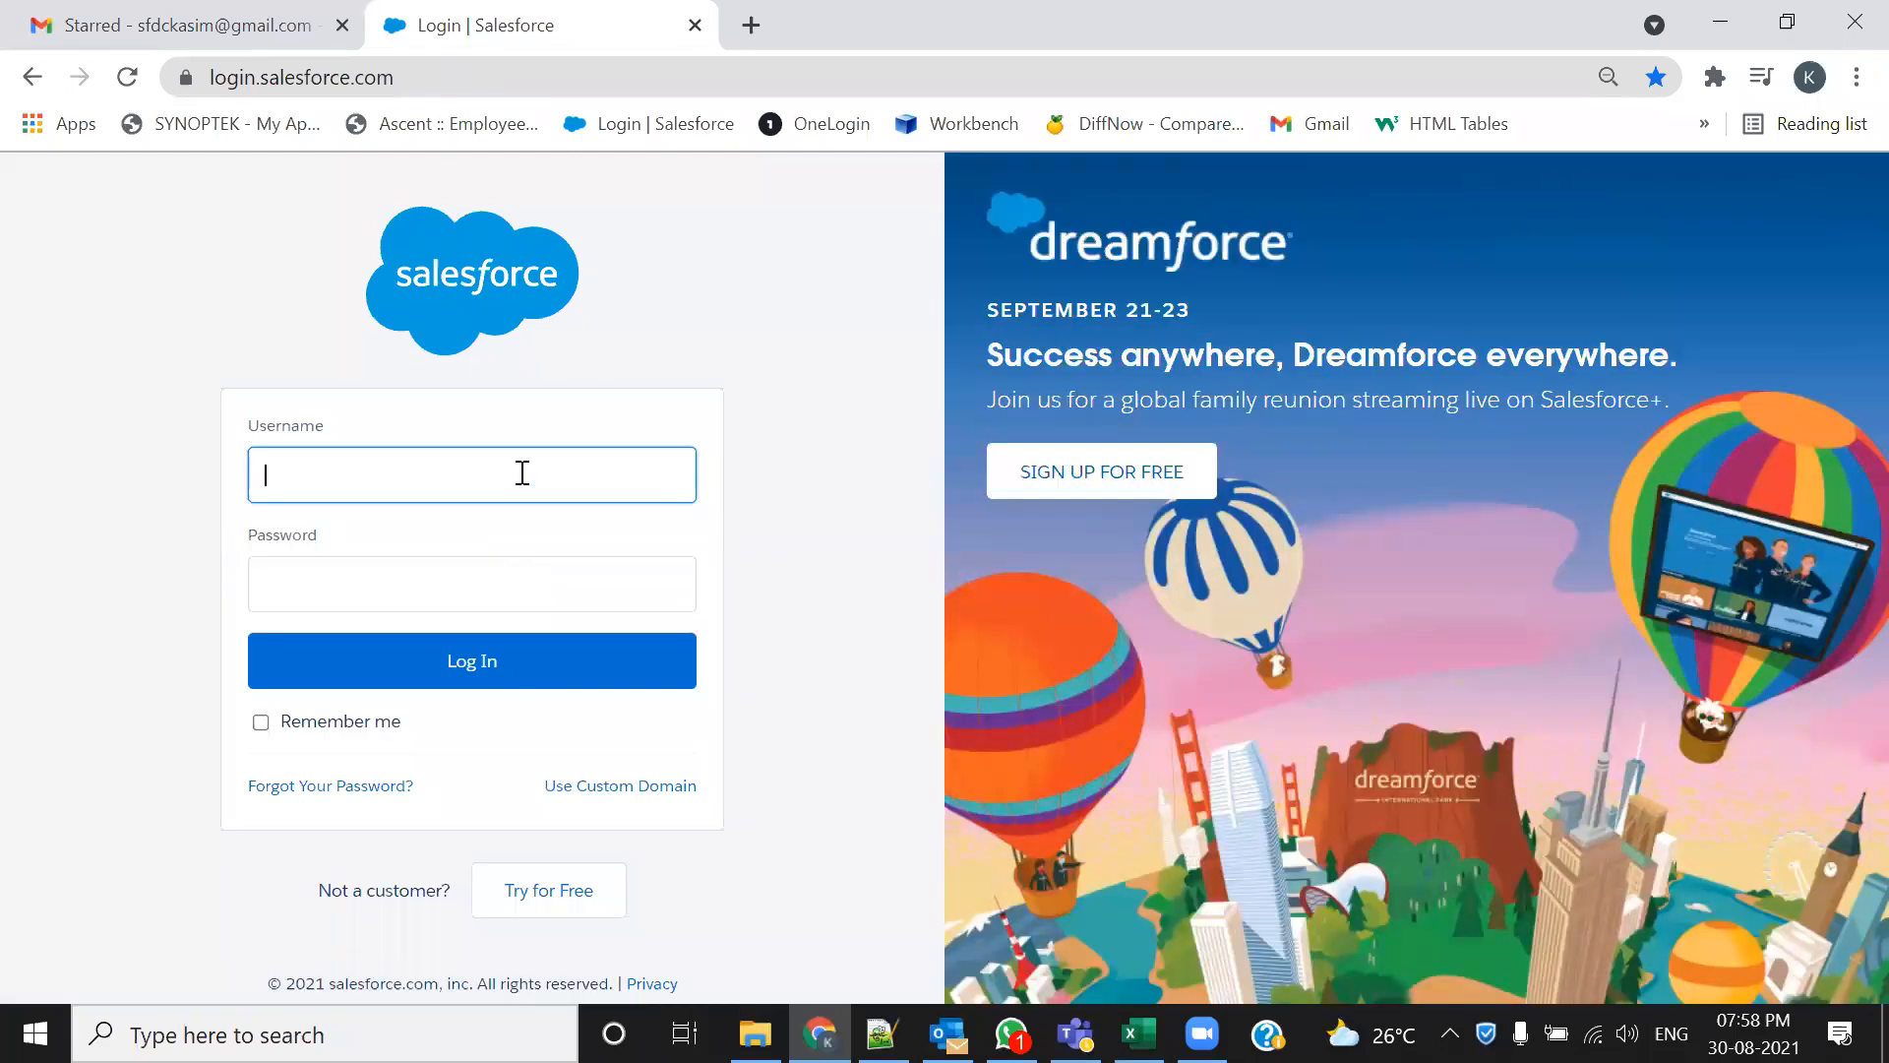
pyautogui.write('tr')
pyautogui.click(532, 704)
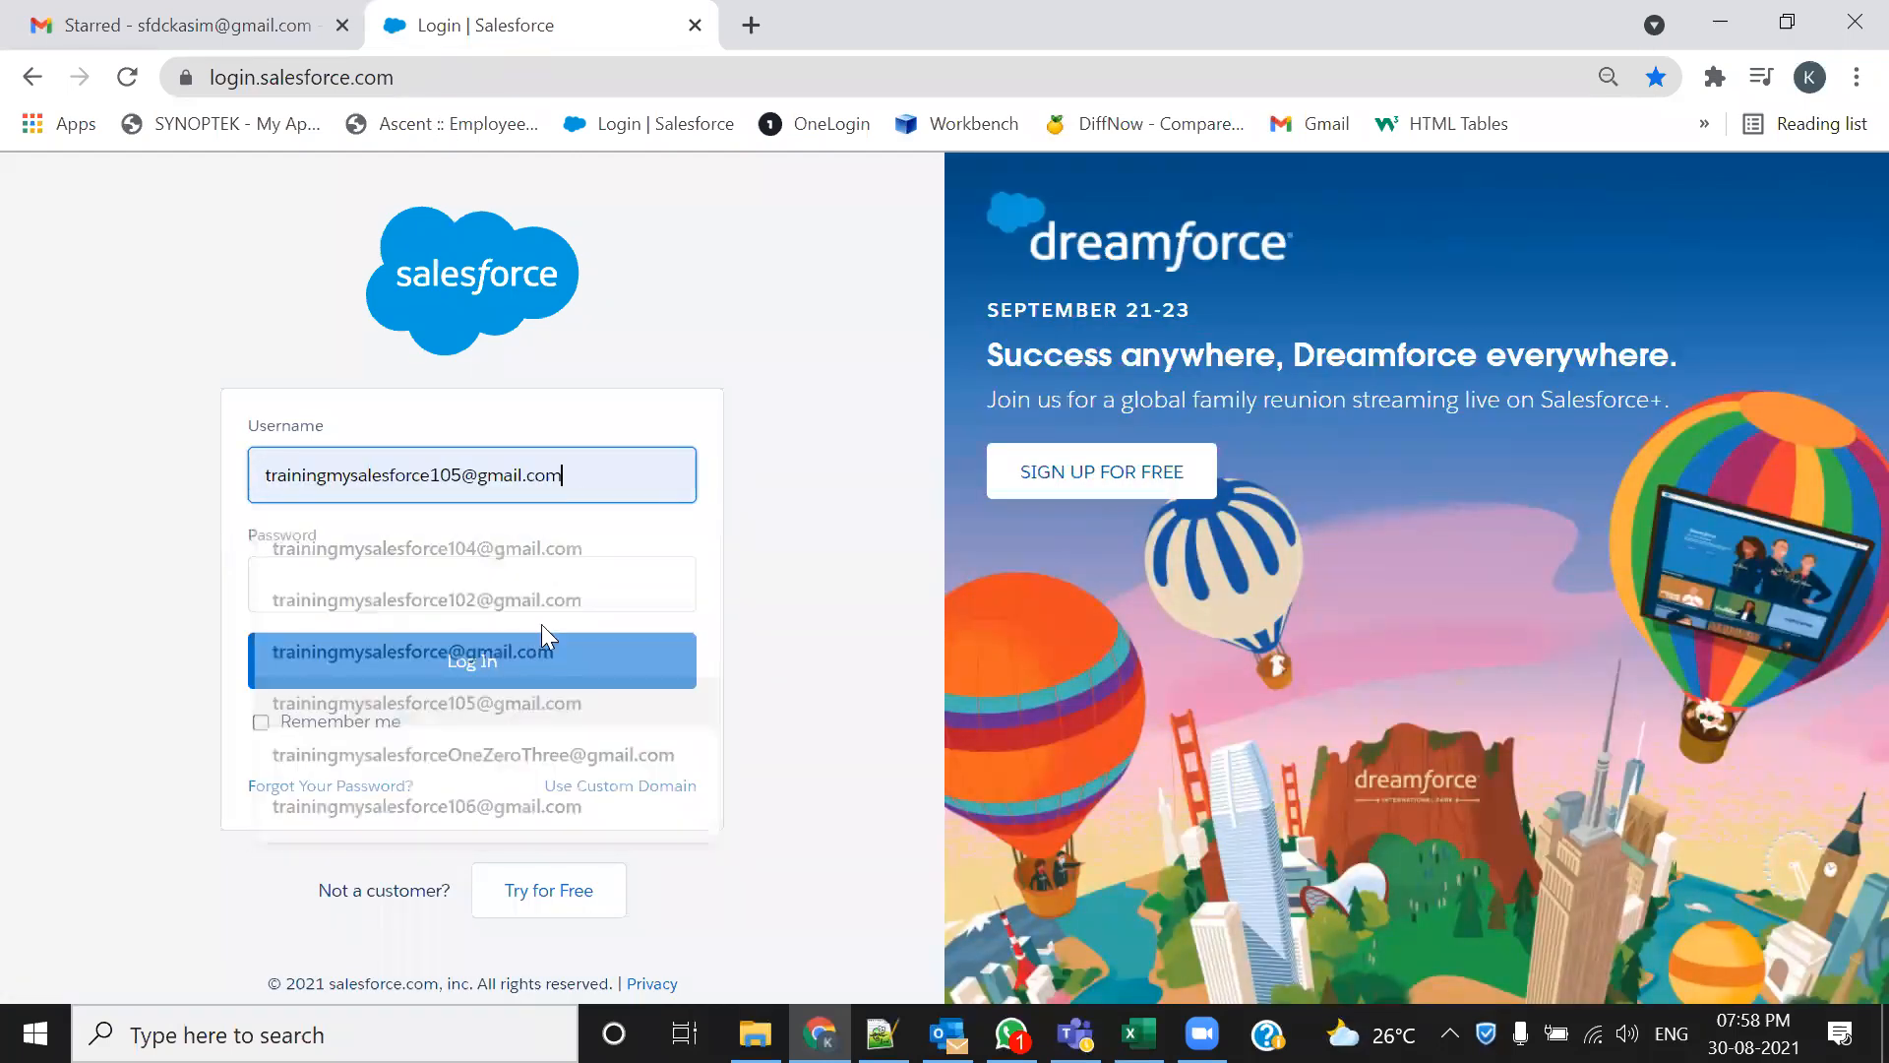
pyautogui.click(572, 588)
pyautogui.write('****')
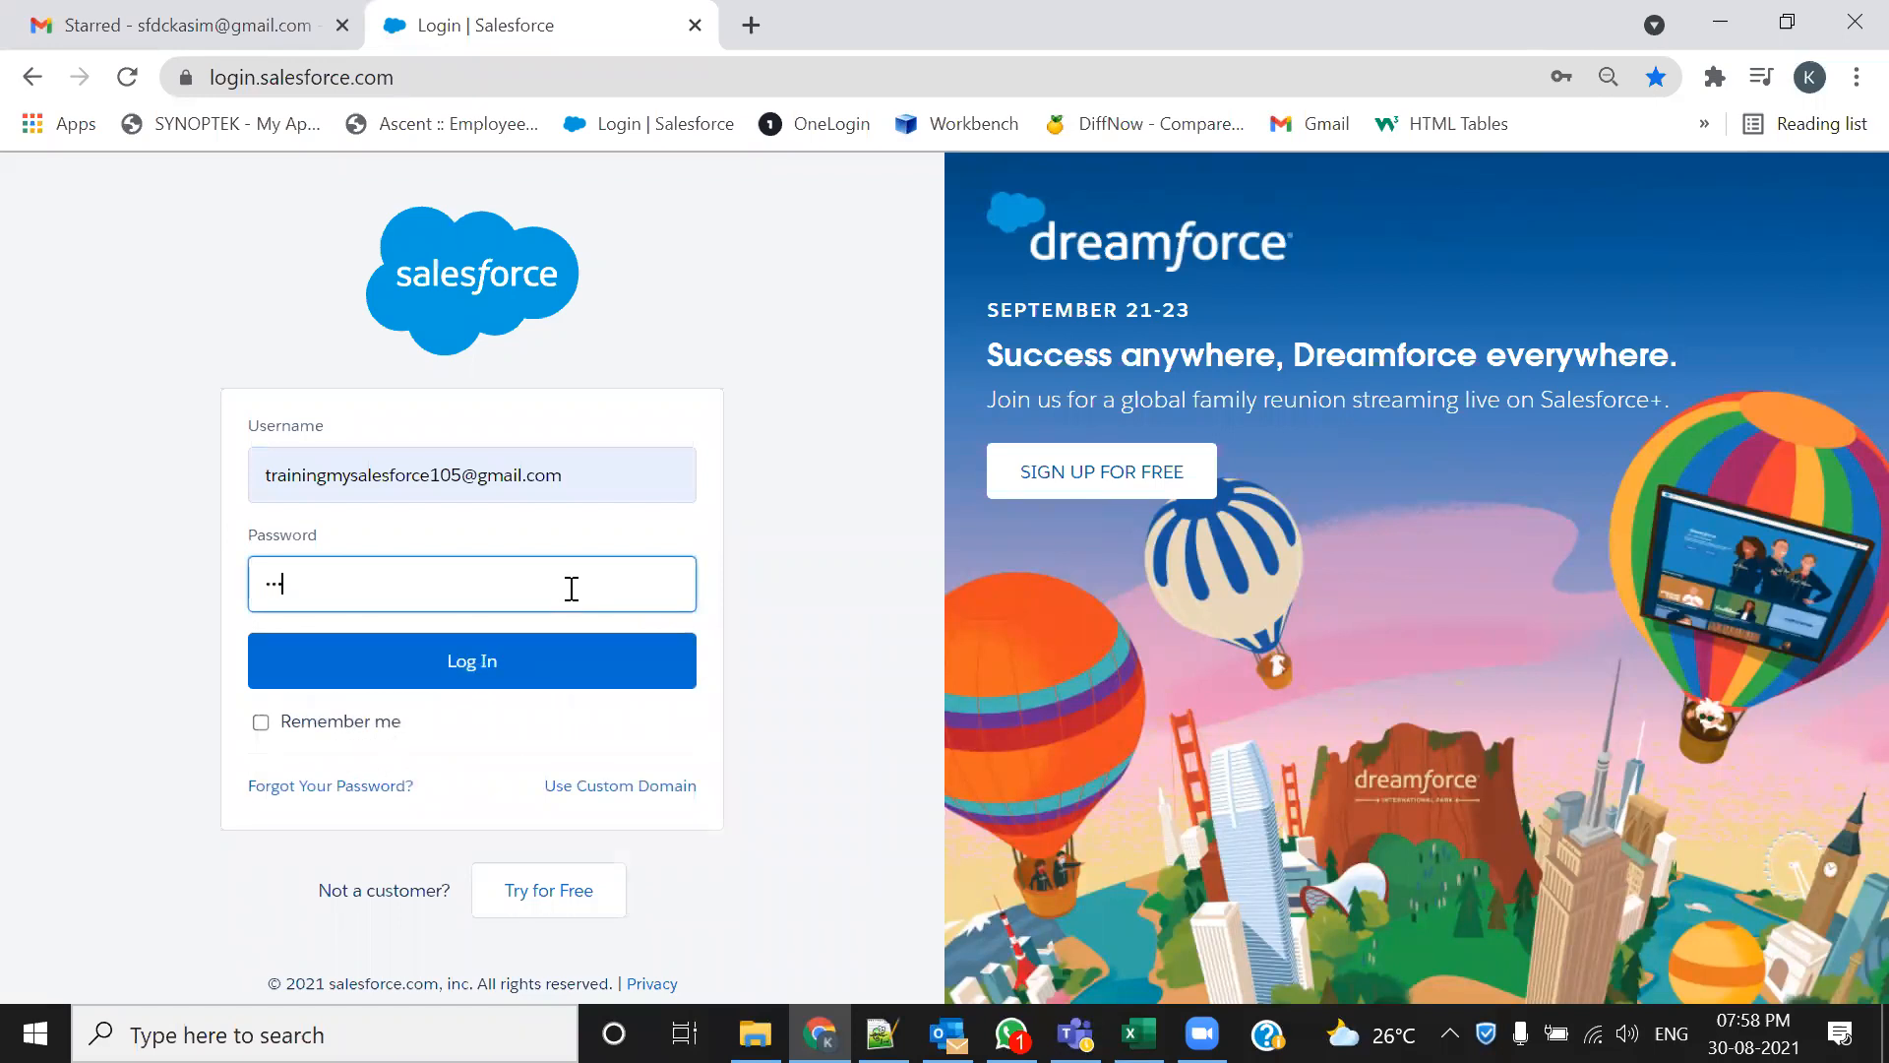
pyautogui.write('*****')
pyautogui.click(592, 678)
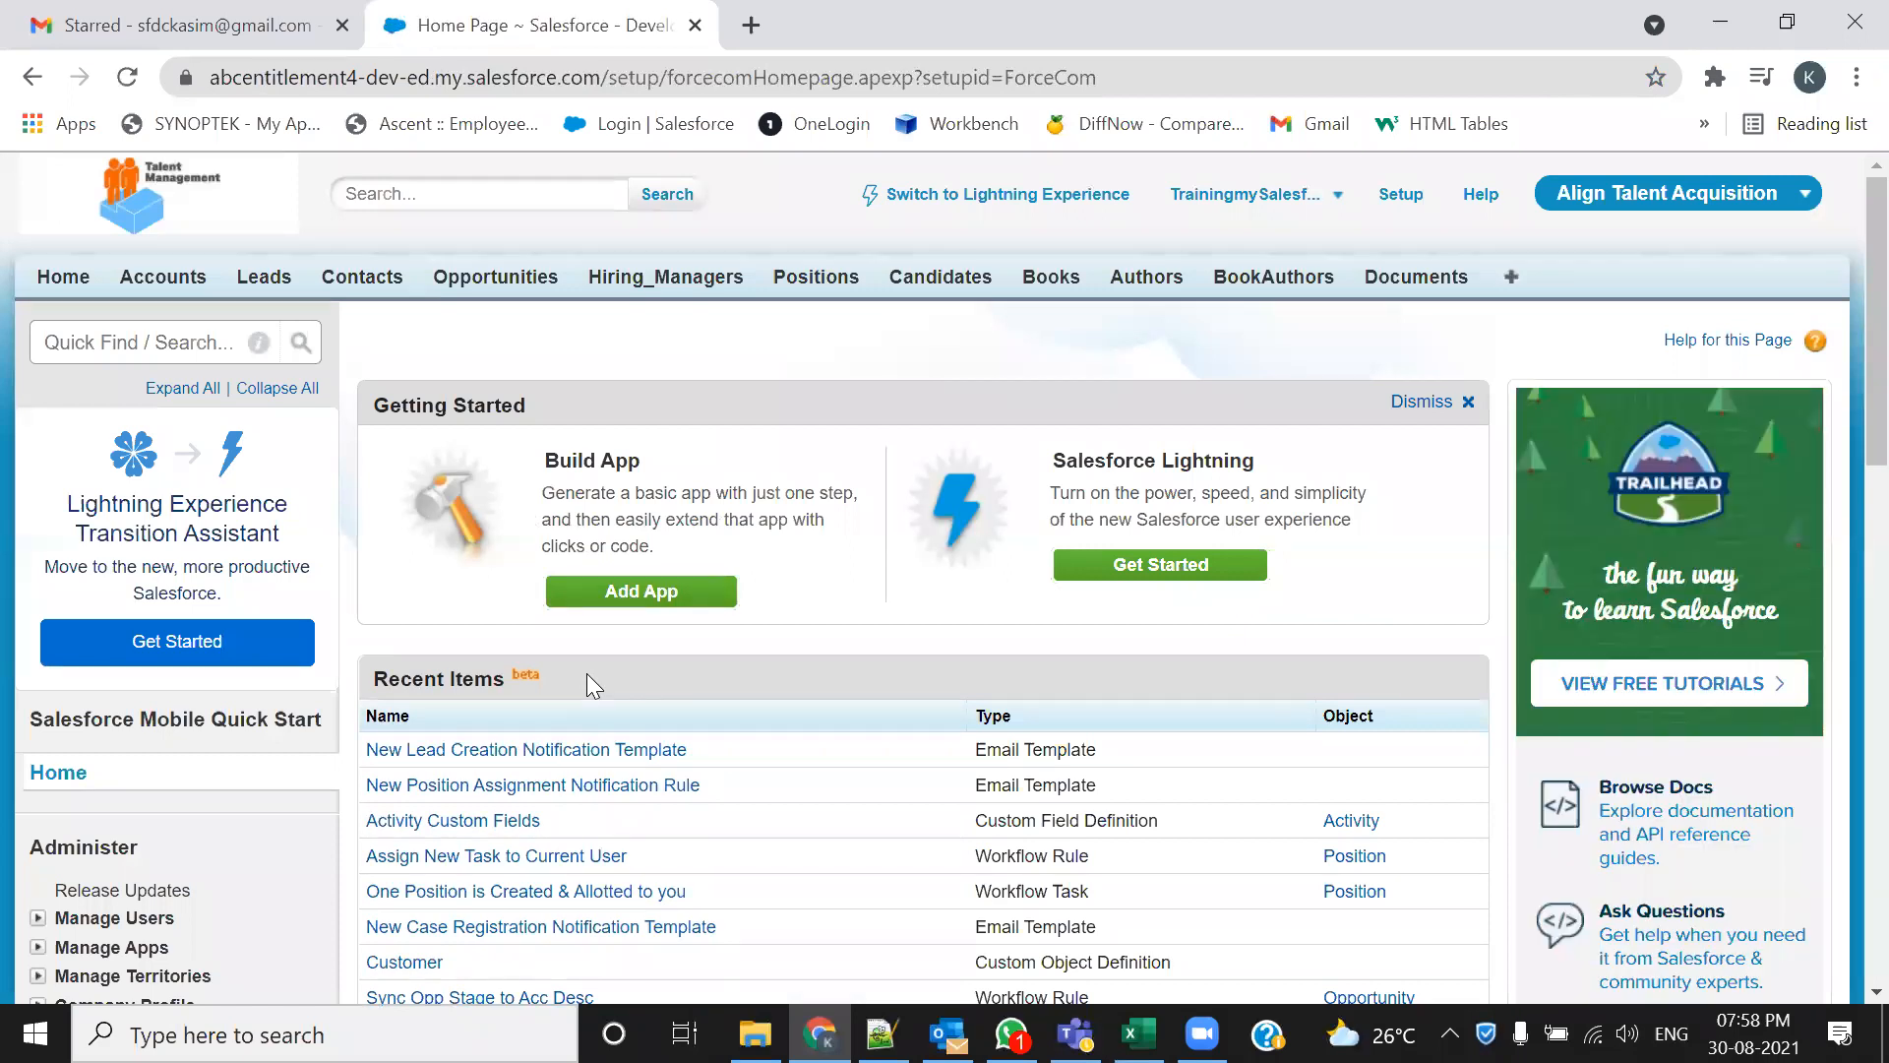
# From Contacts, start then cancel a new contact, landing on the Grand Hotels & Resorts Ltd contact's details
pyautogui.click(362, 277)
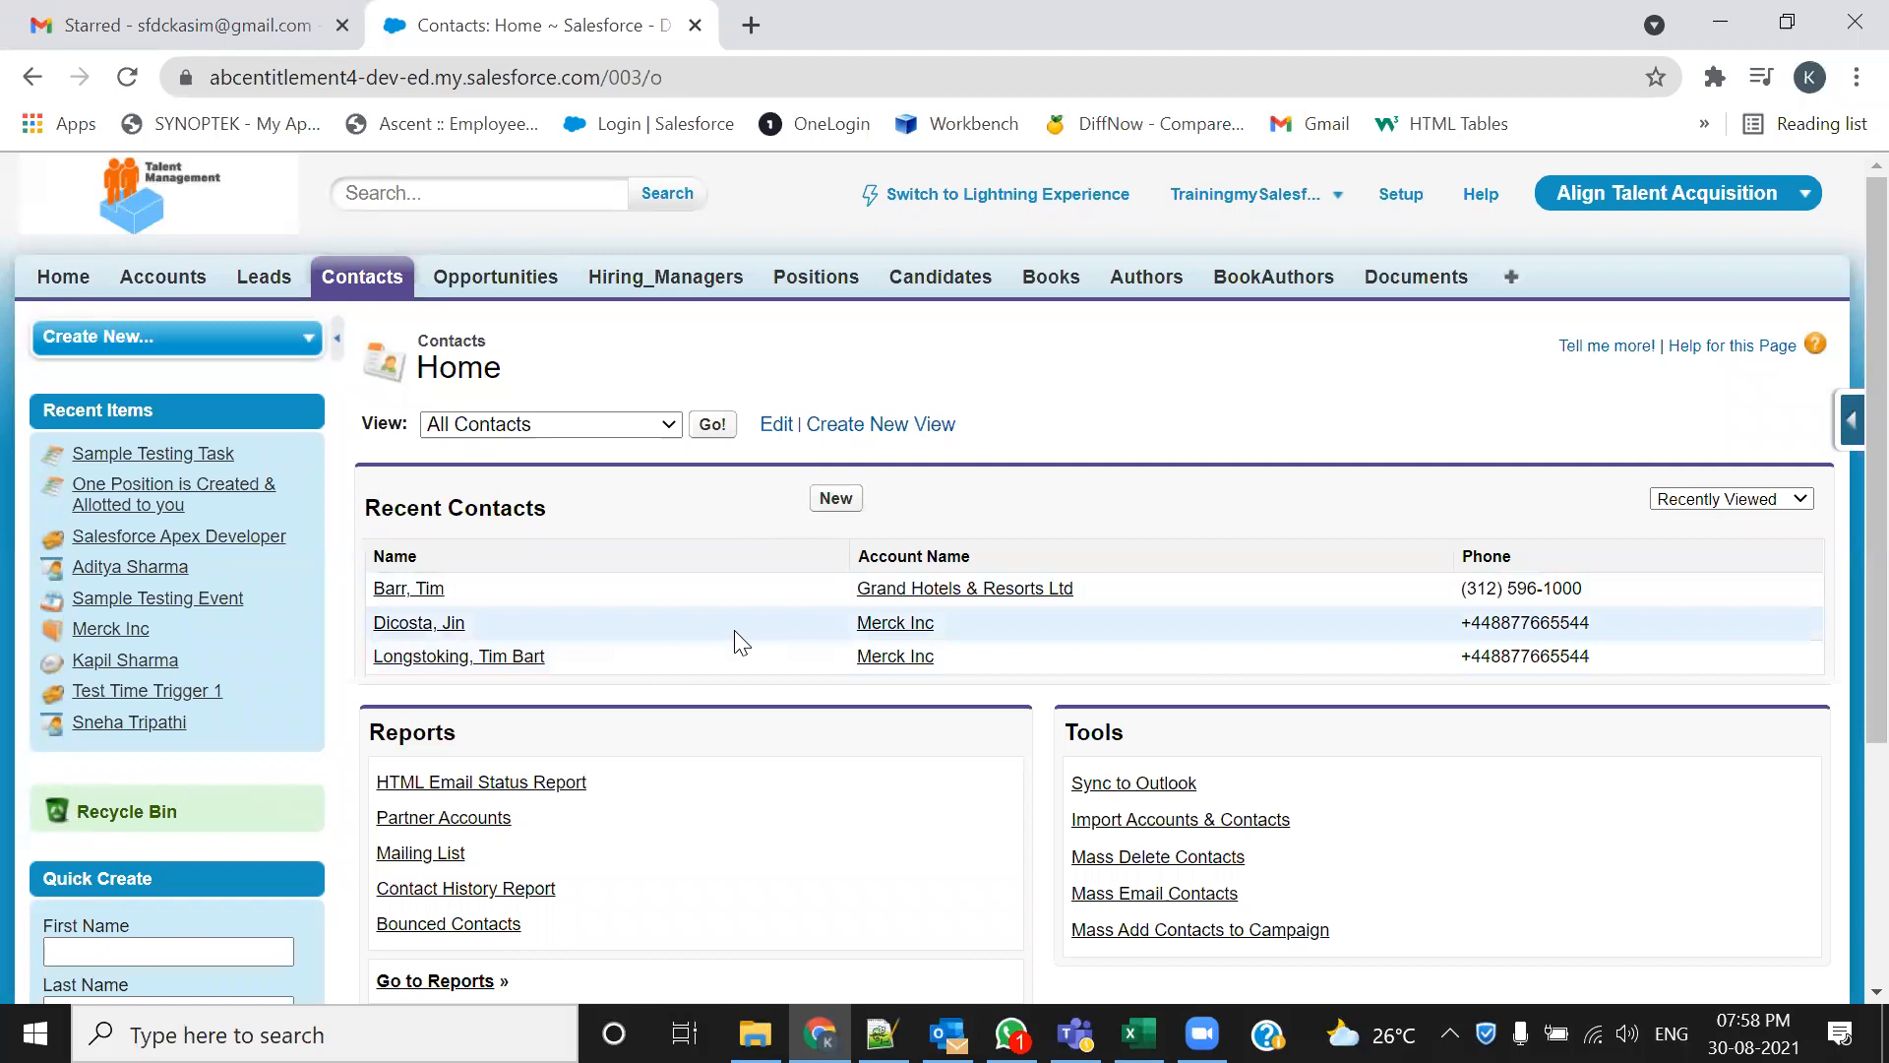
pyautogui.click(831, 498)
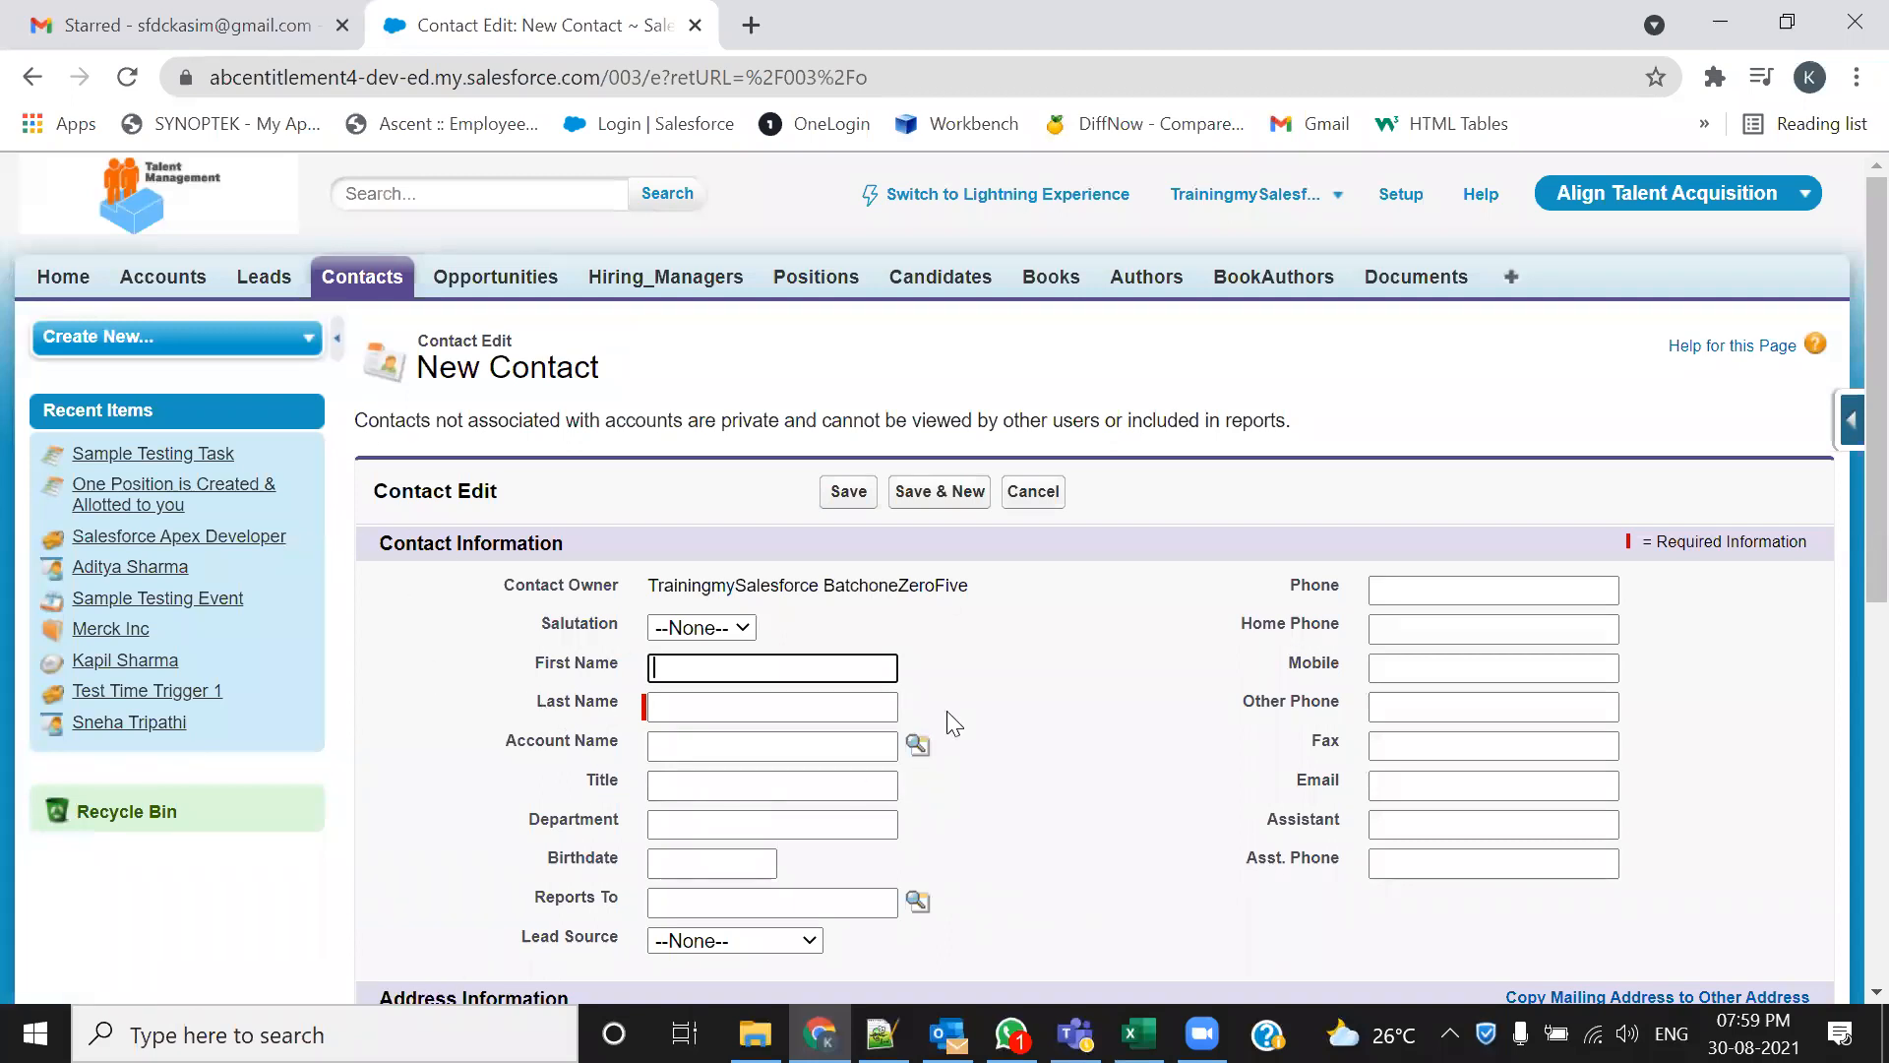
pyautogui.scroll(-3, 946, 710)
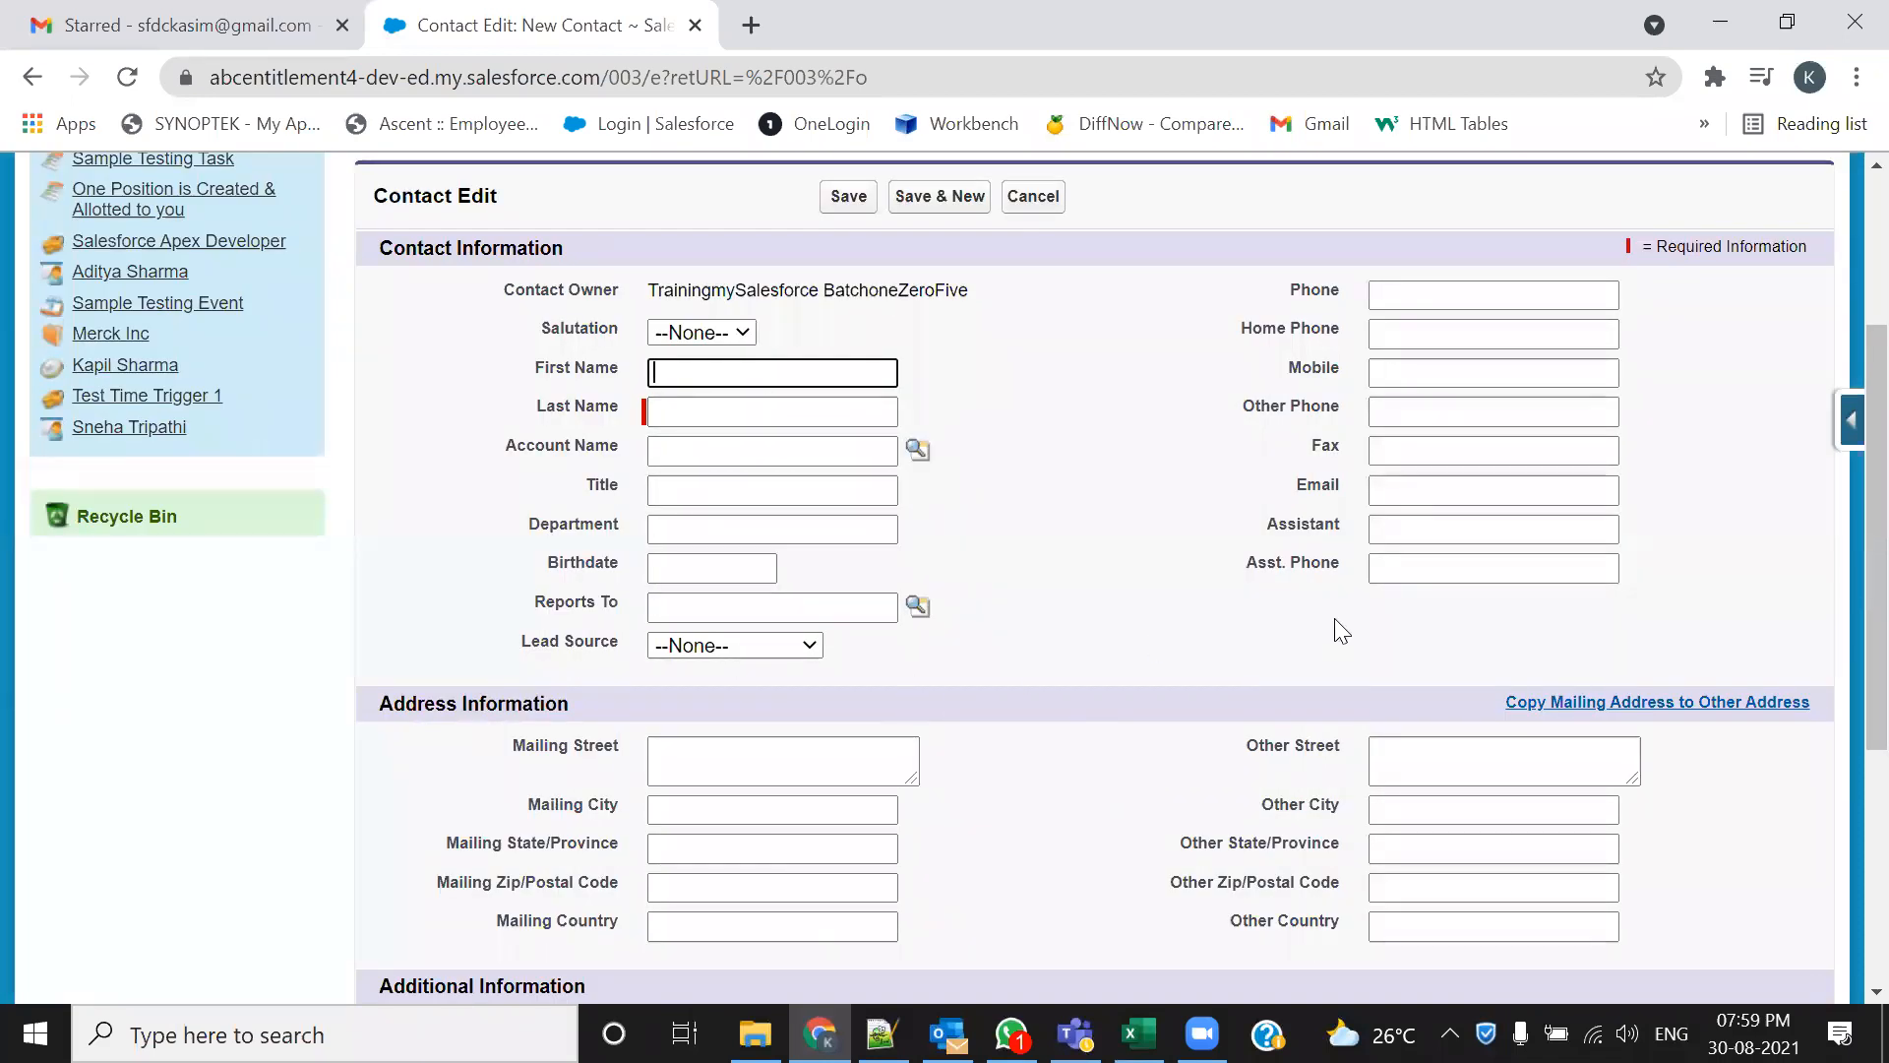
pyautogui.click(1048, 200)
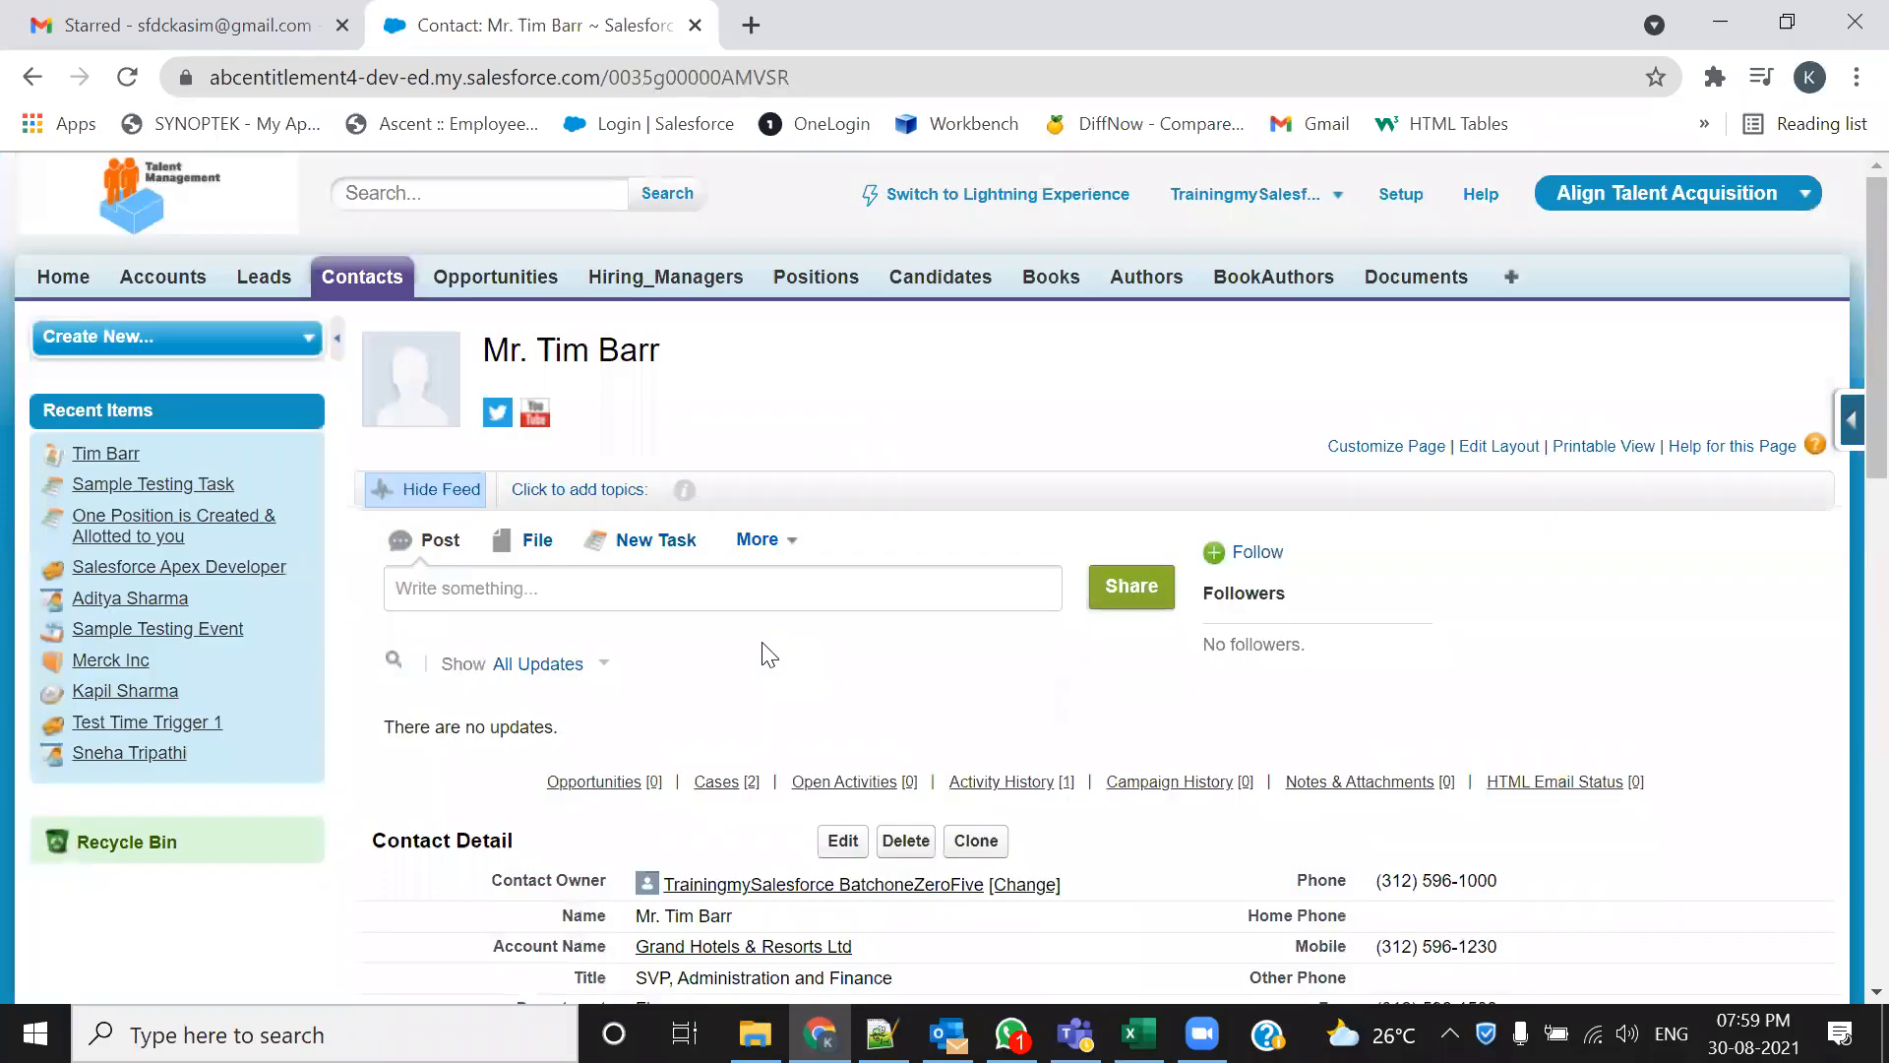
pyautogui.scroll(-3, 764, 654)
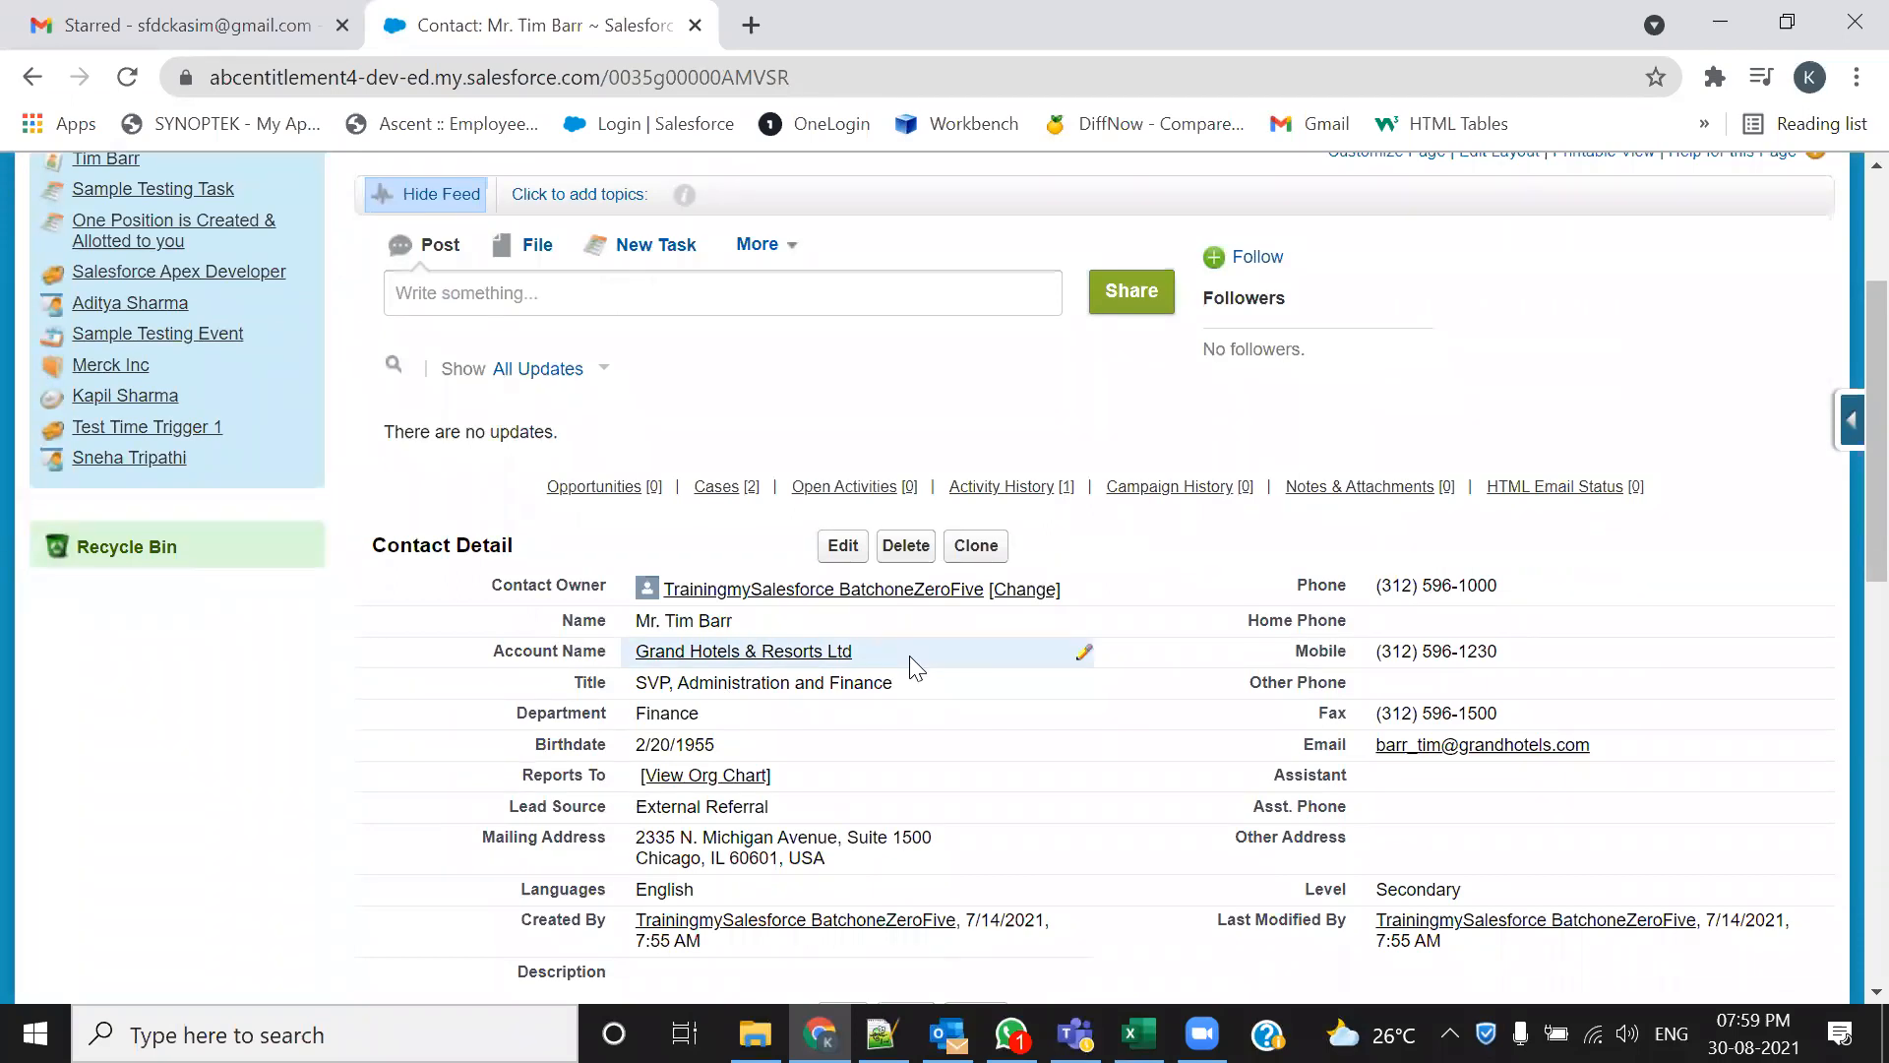
pyautogui.moveTo(1592, 746); pyautogui.dragTo(1376, 749)
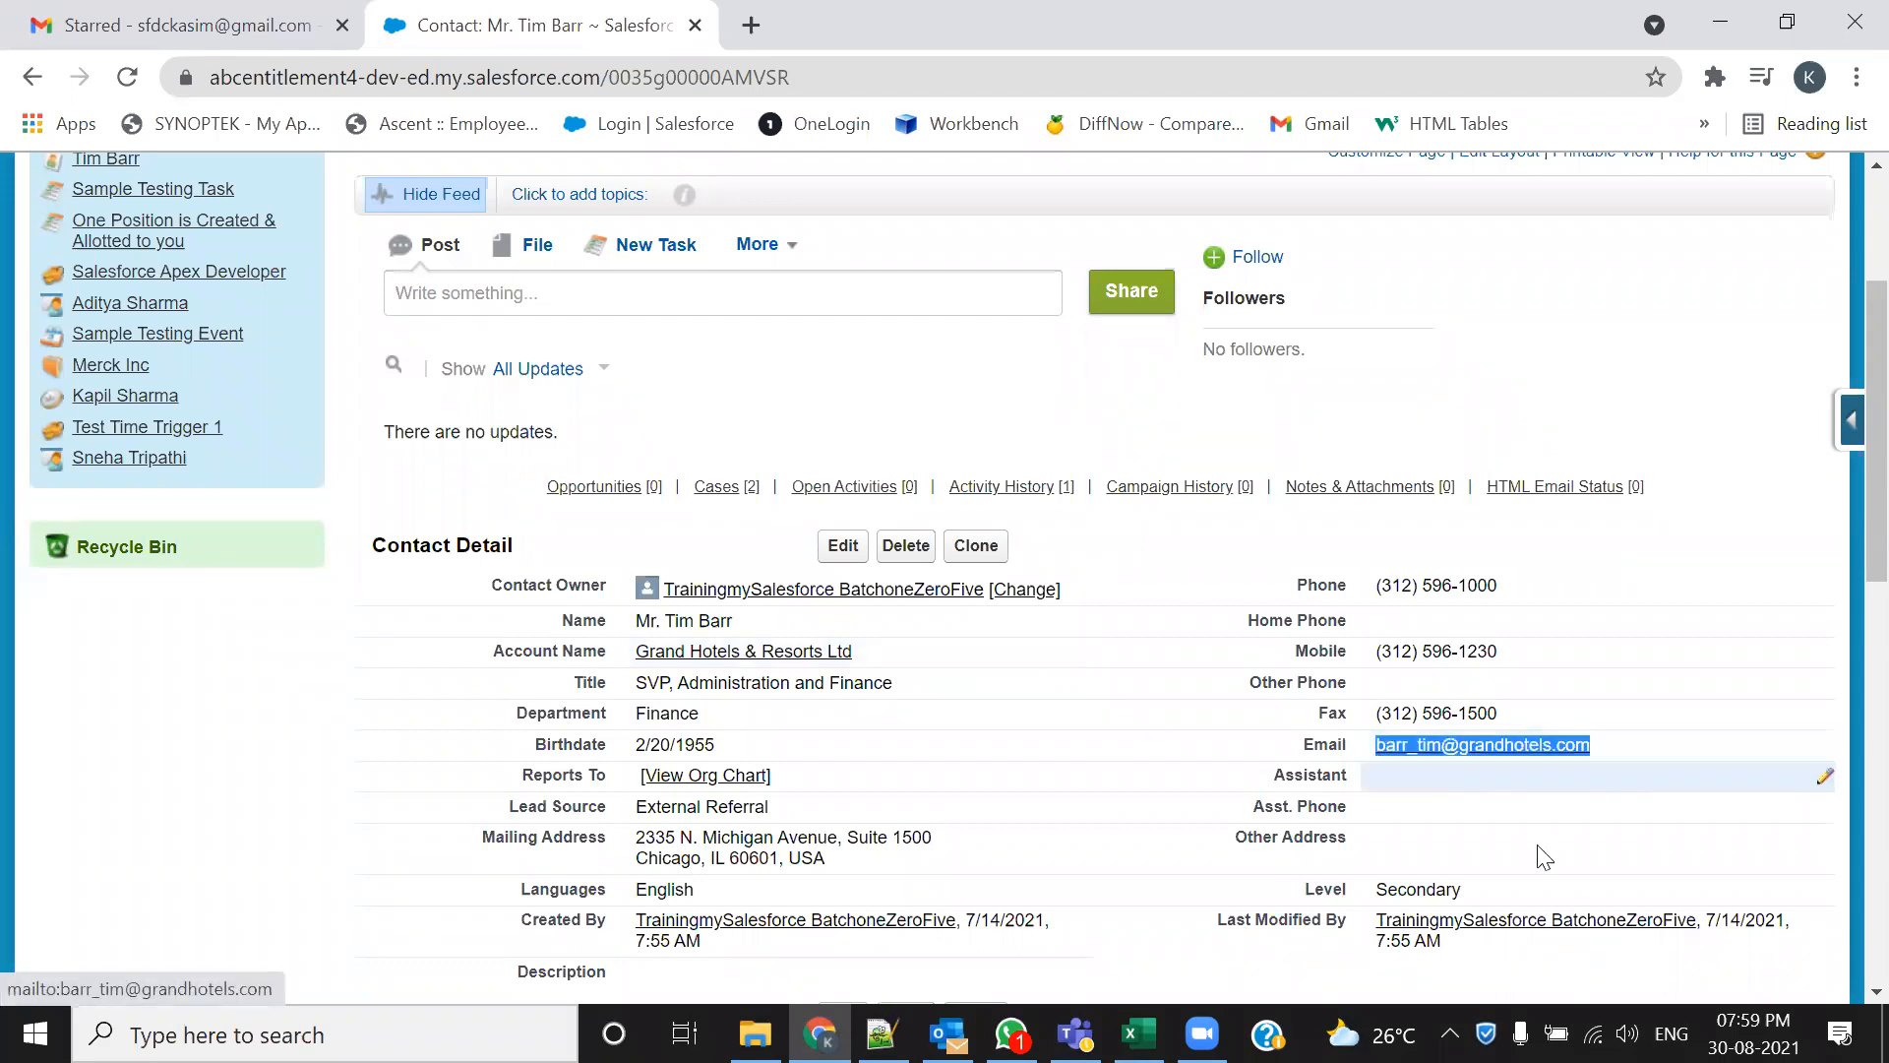
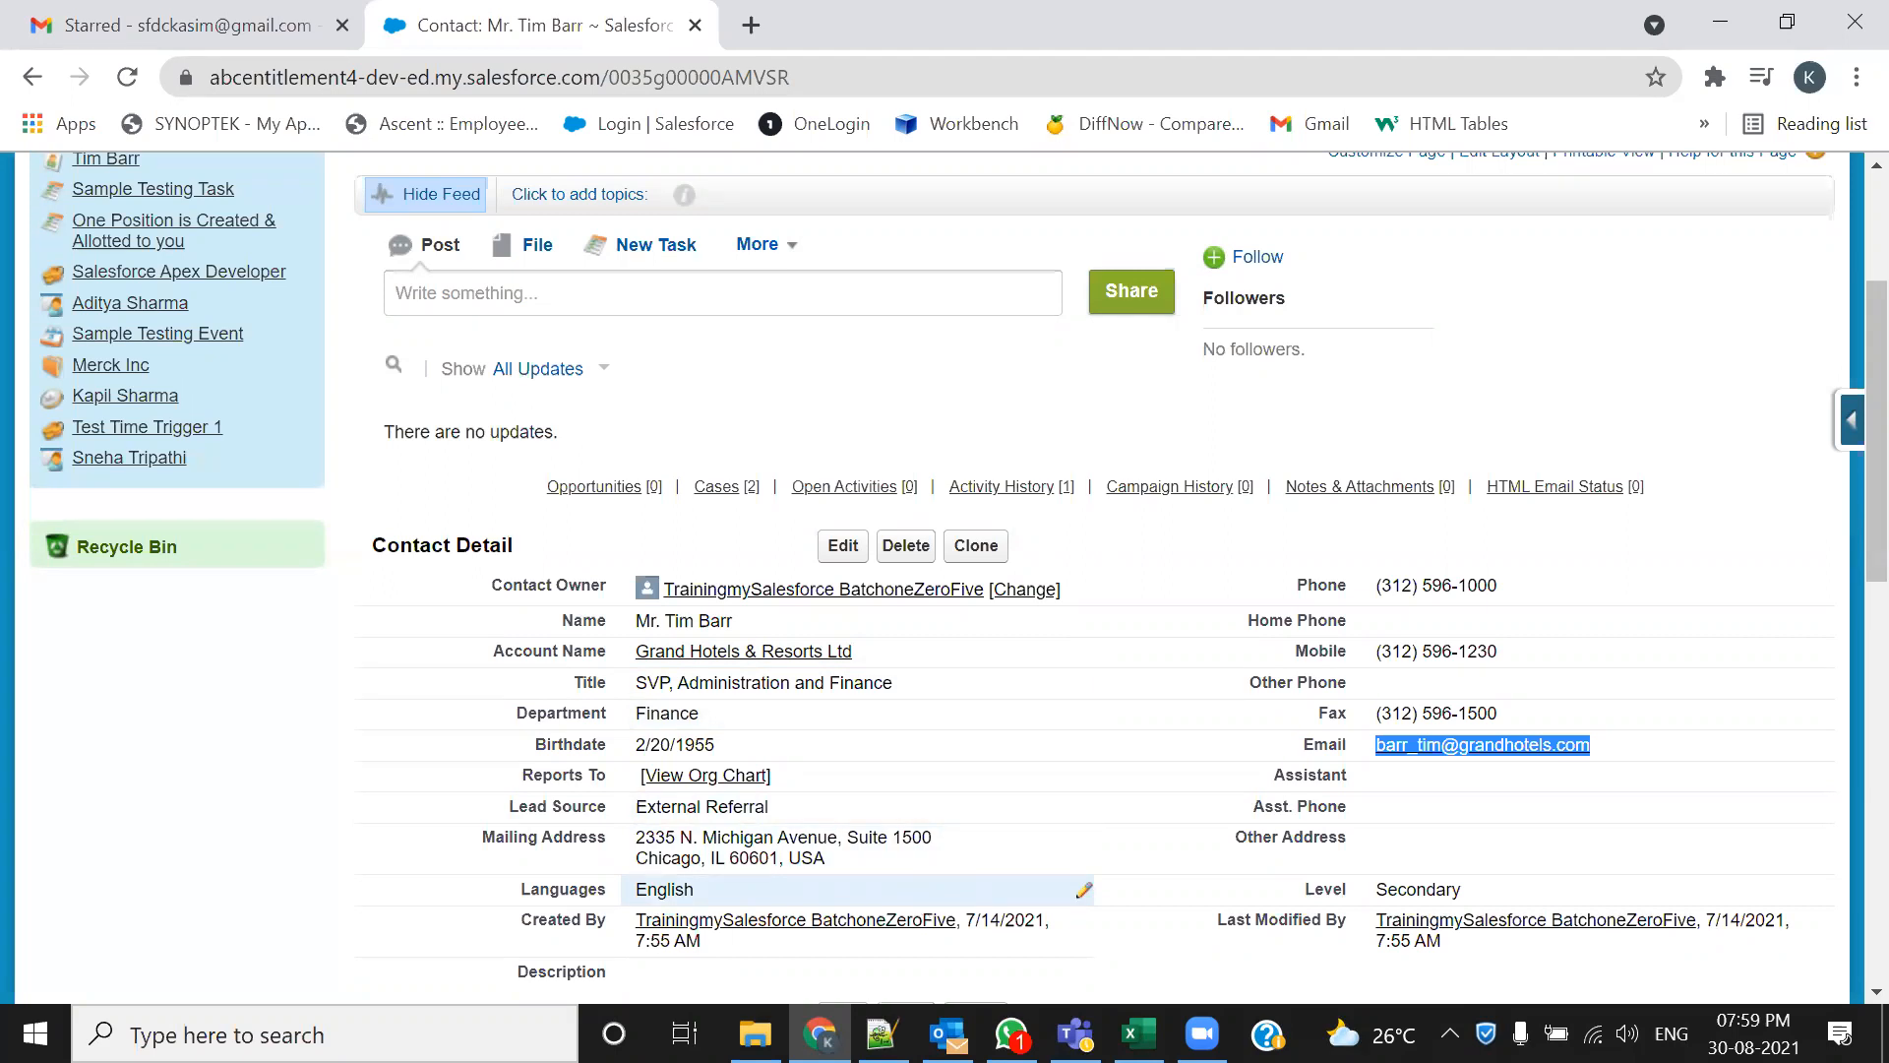
# Open Salesforce Setup from the contact's detail page
pyautogui.scroll(-3, 1309, 650)
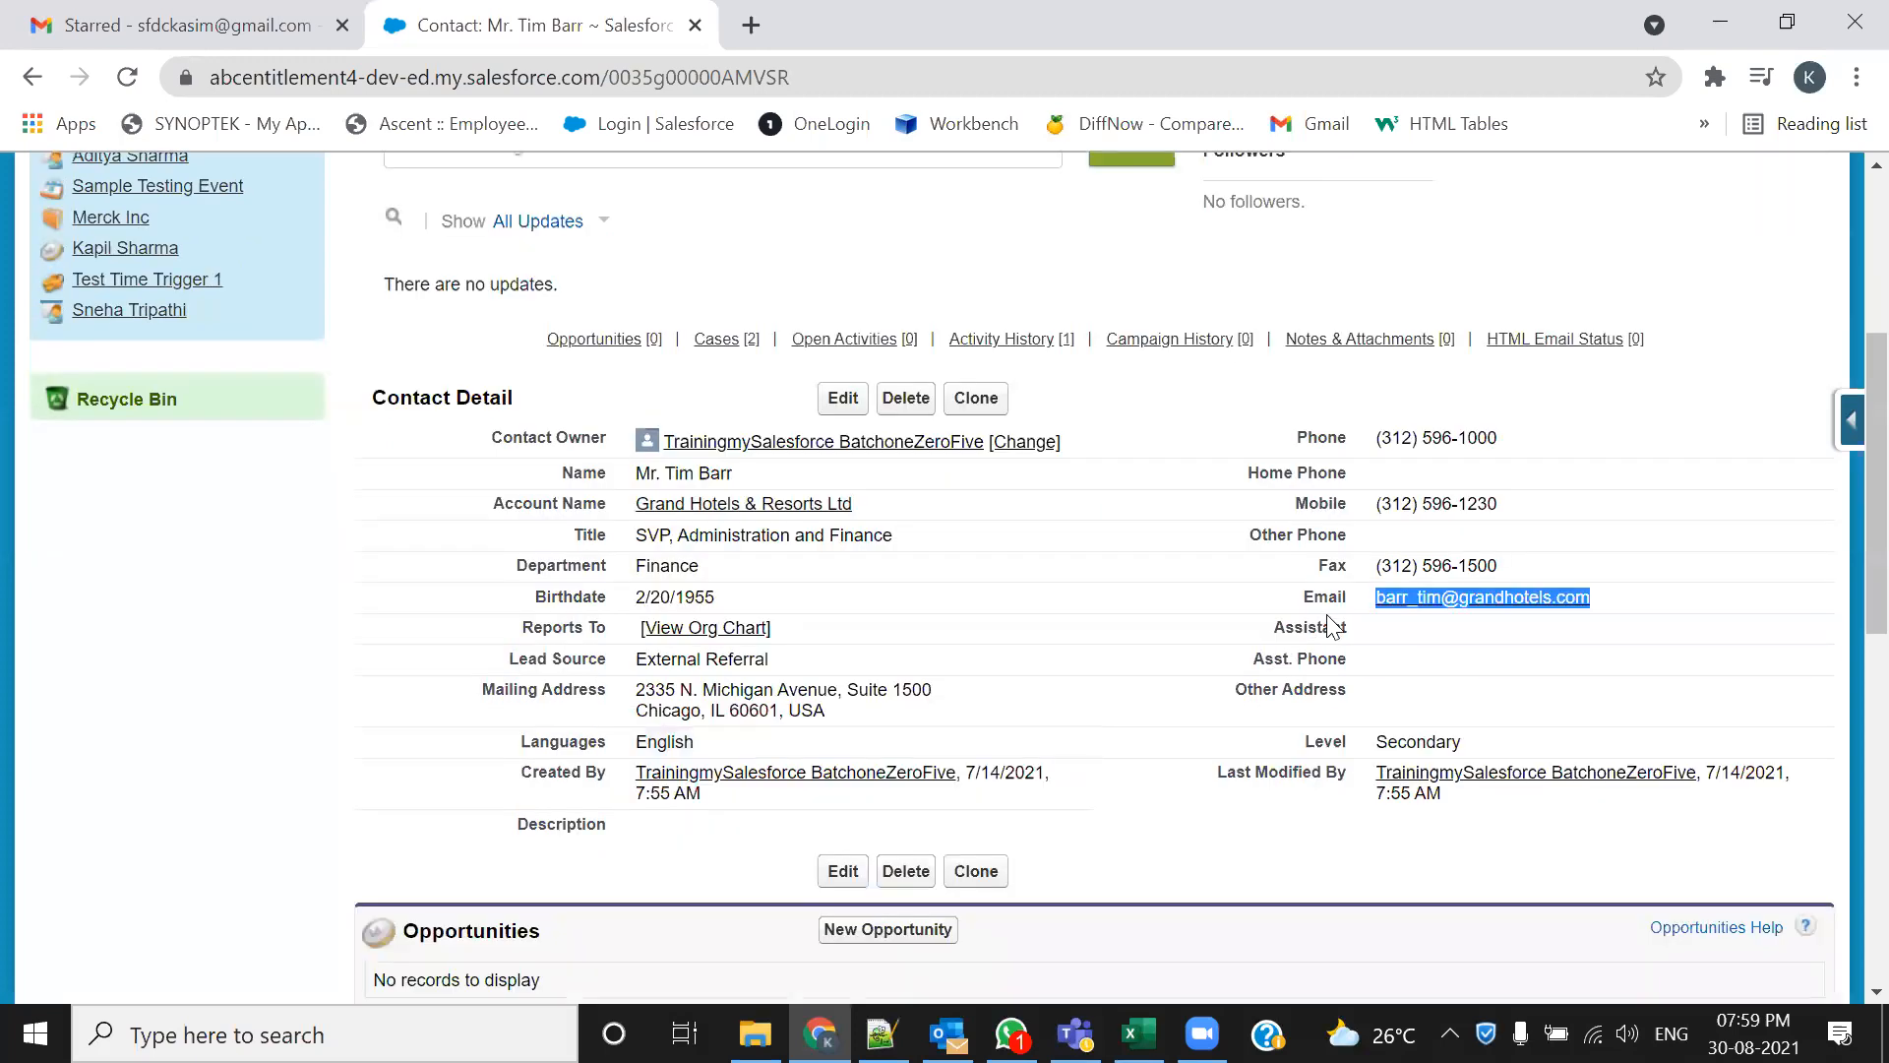
pyautogui.scroll(4, 778, 539)
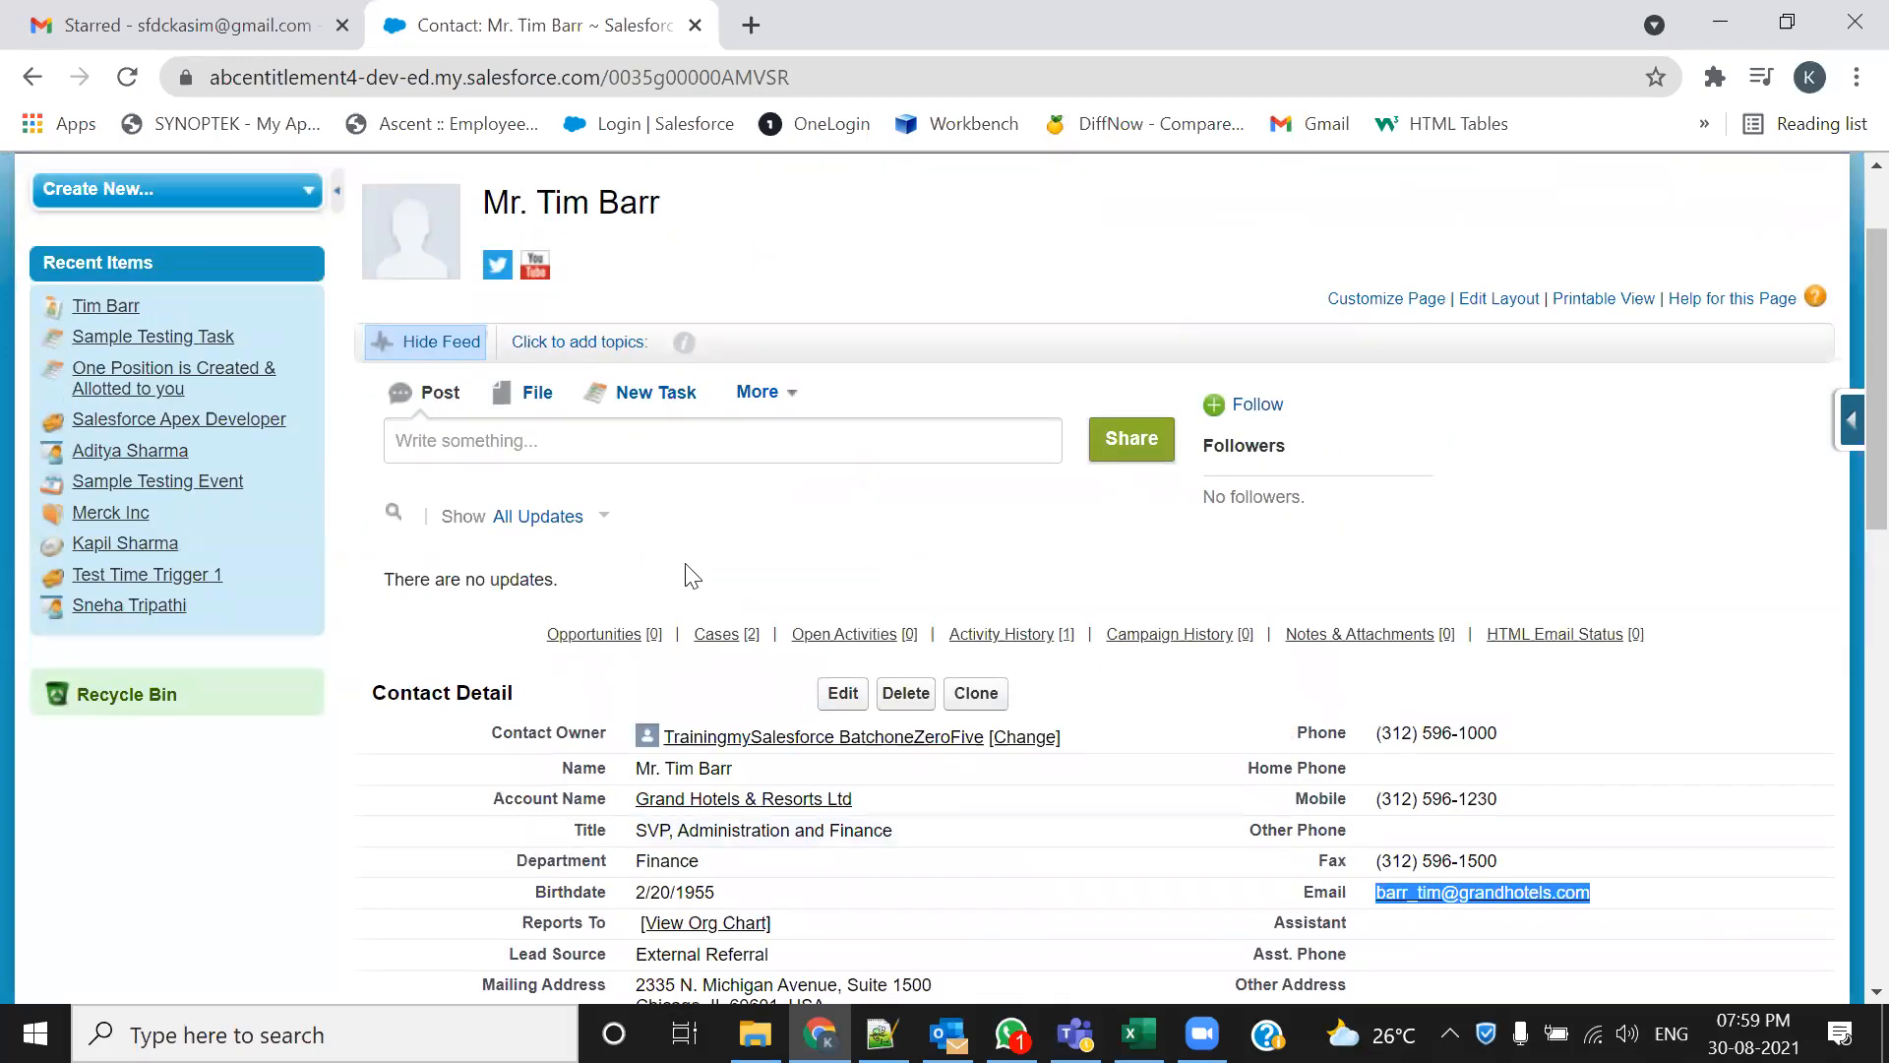
pyautogui.scroll(2, 735, 661)
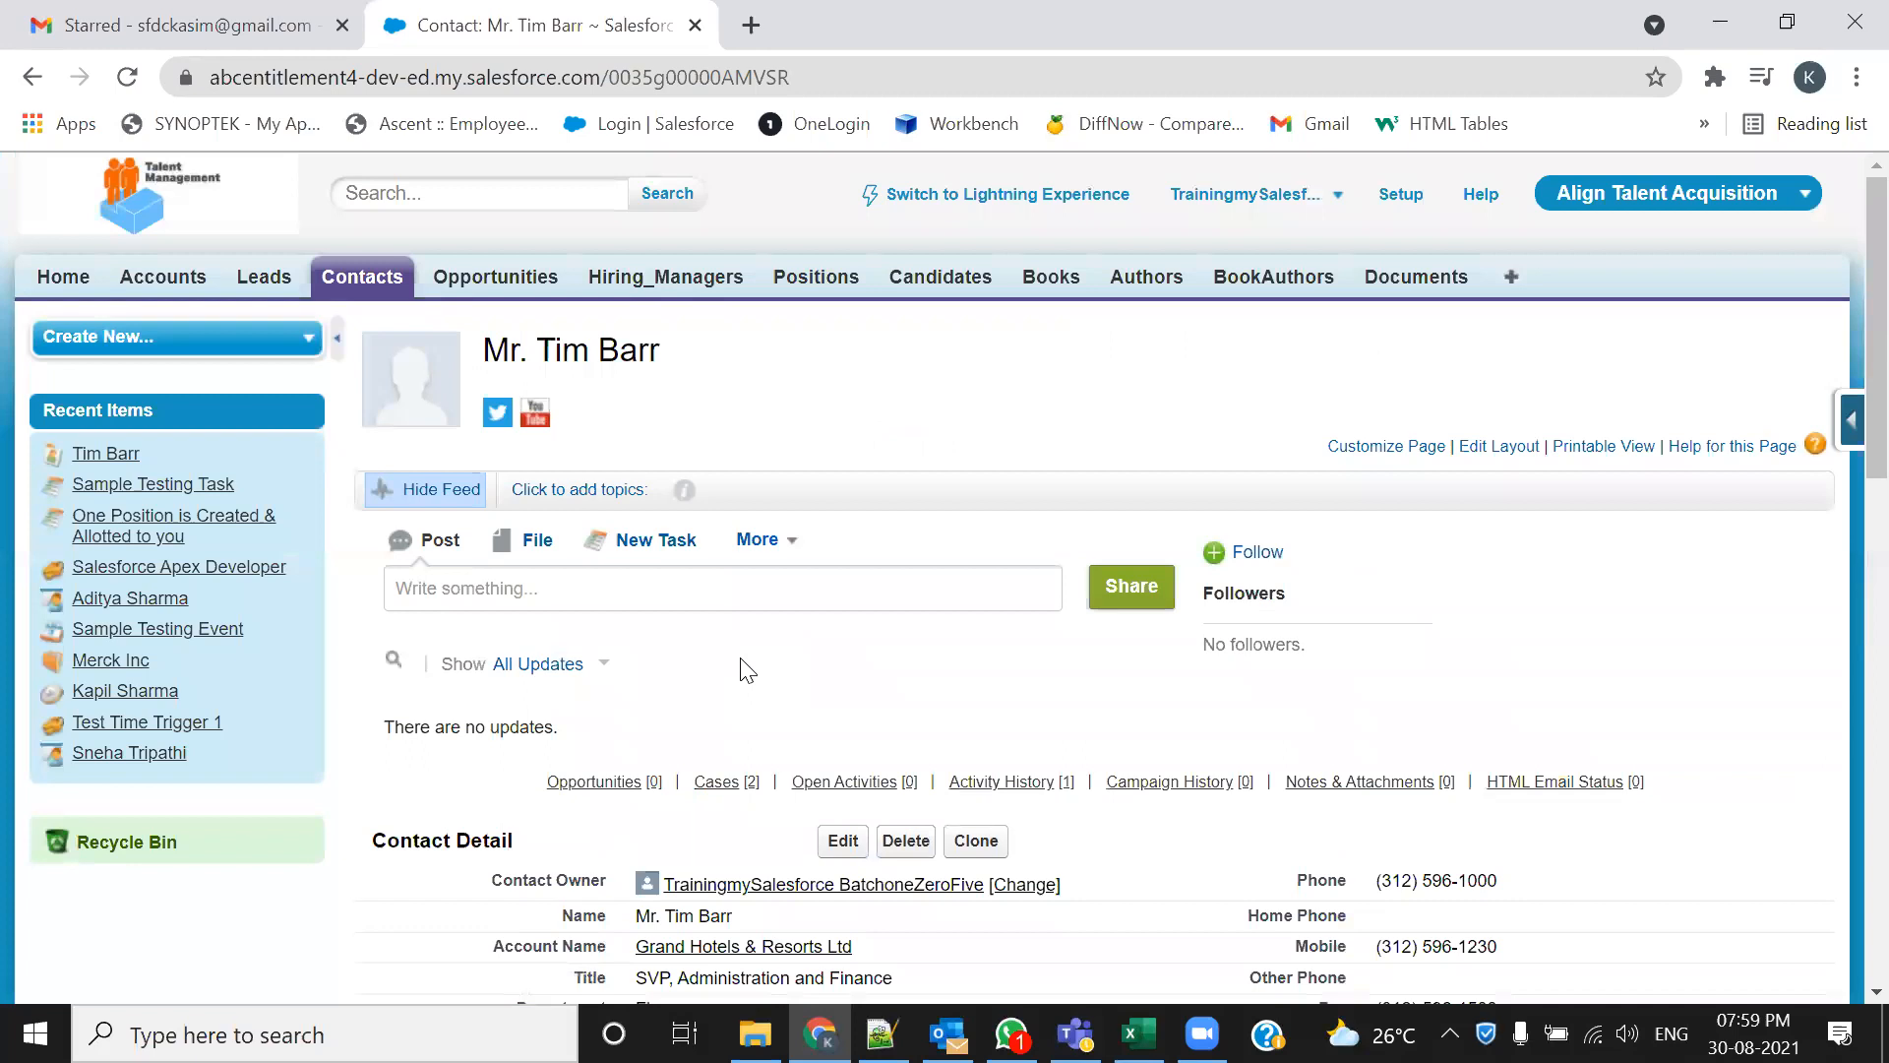
pyautogui.click(1399, 195)
pyautogui.scroll(-2, 42, 654)
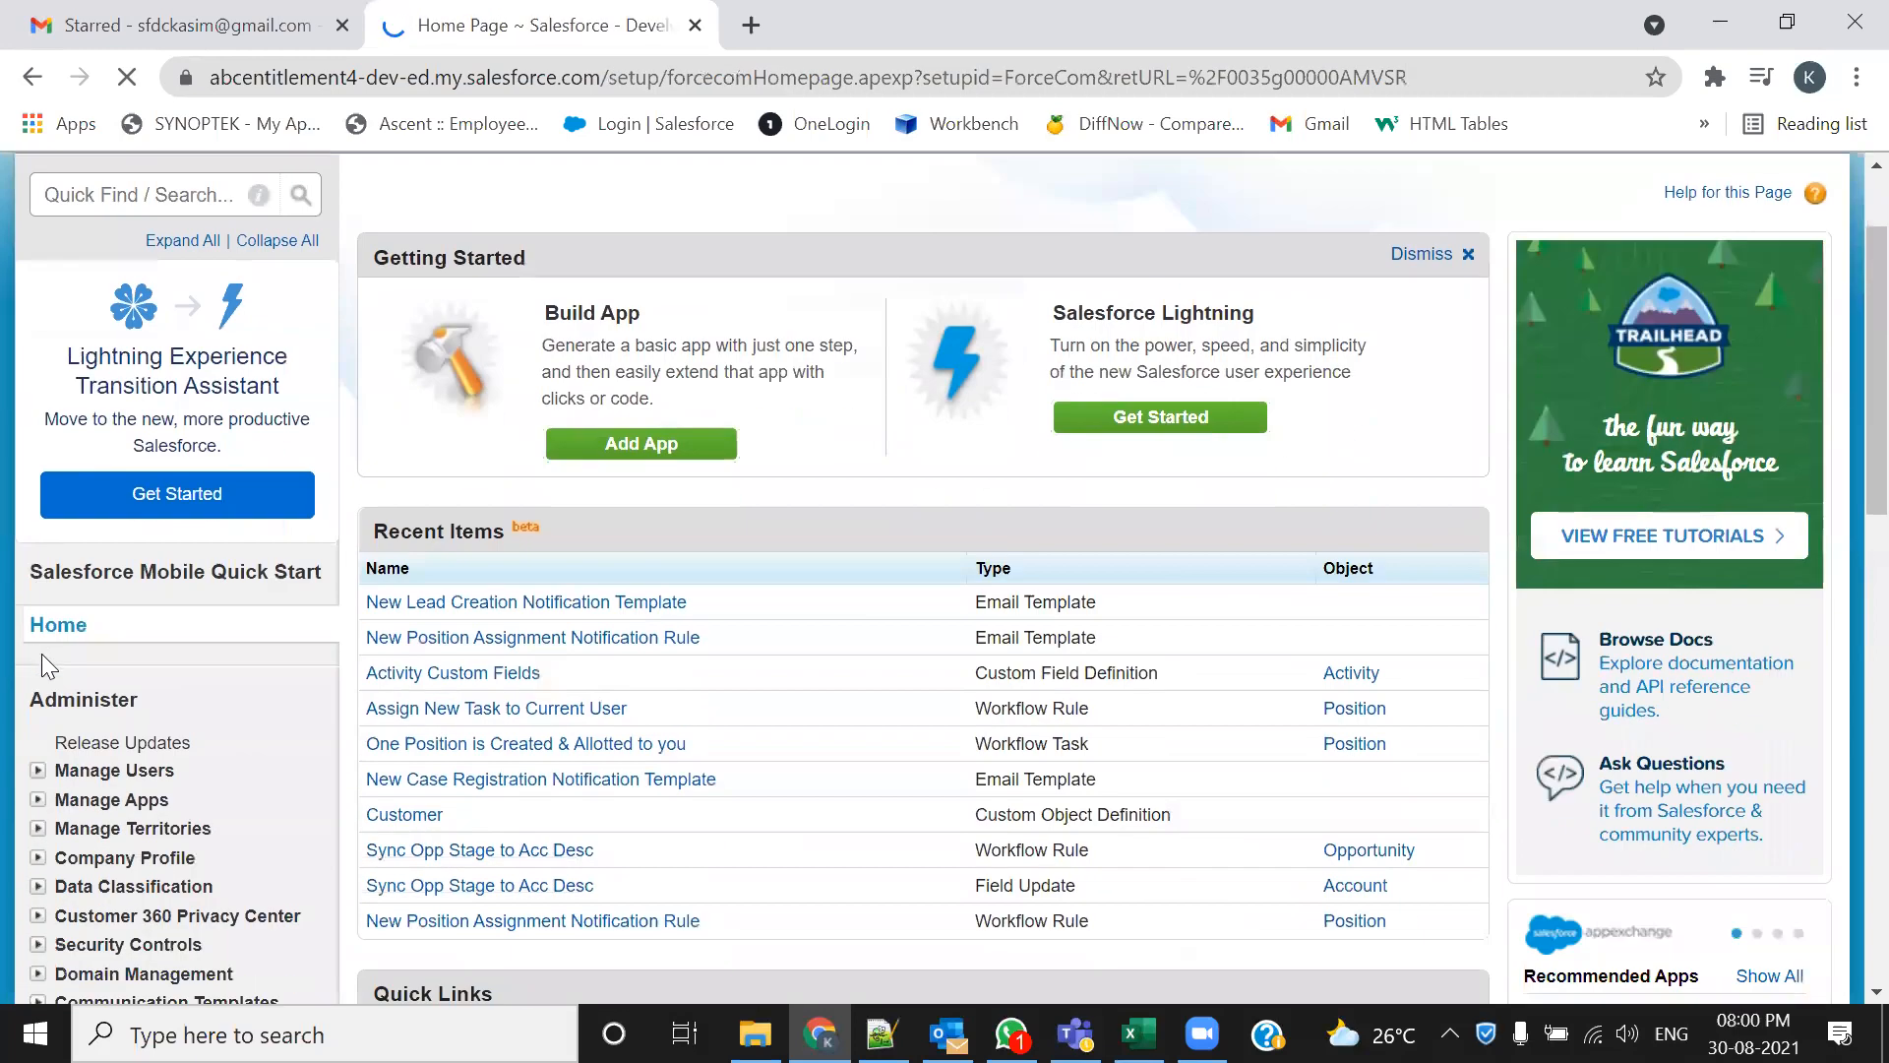
pyautogui.scroll(-3, 49, 663)
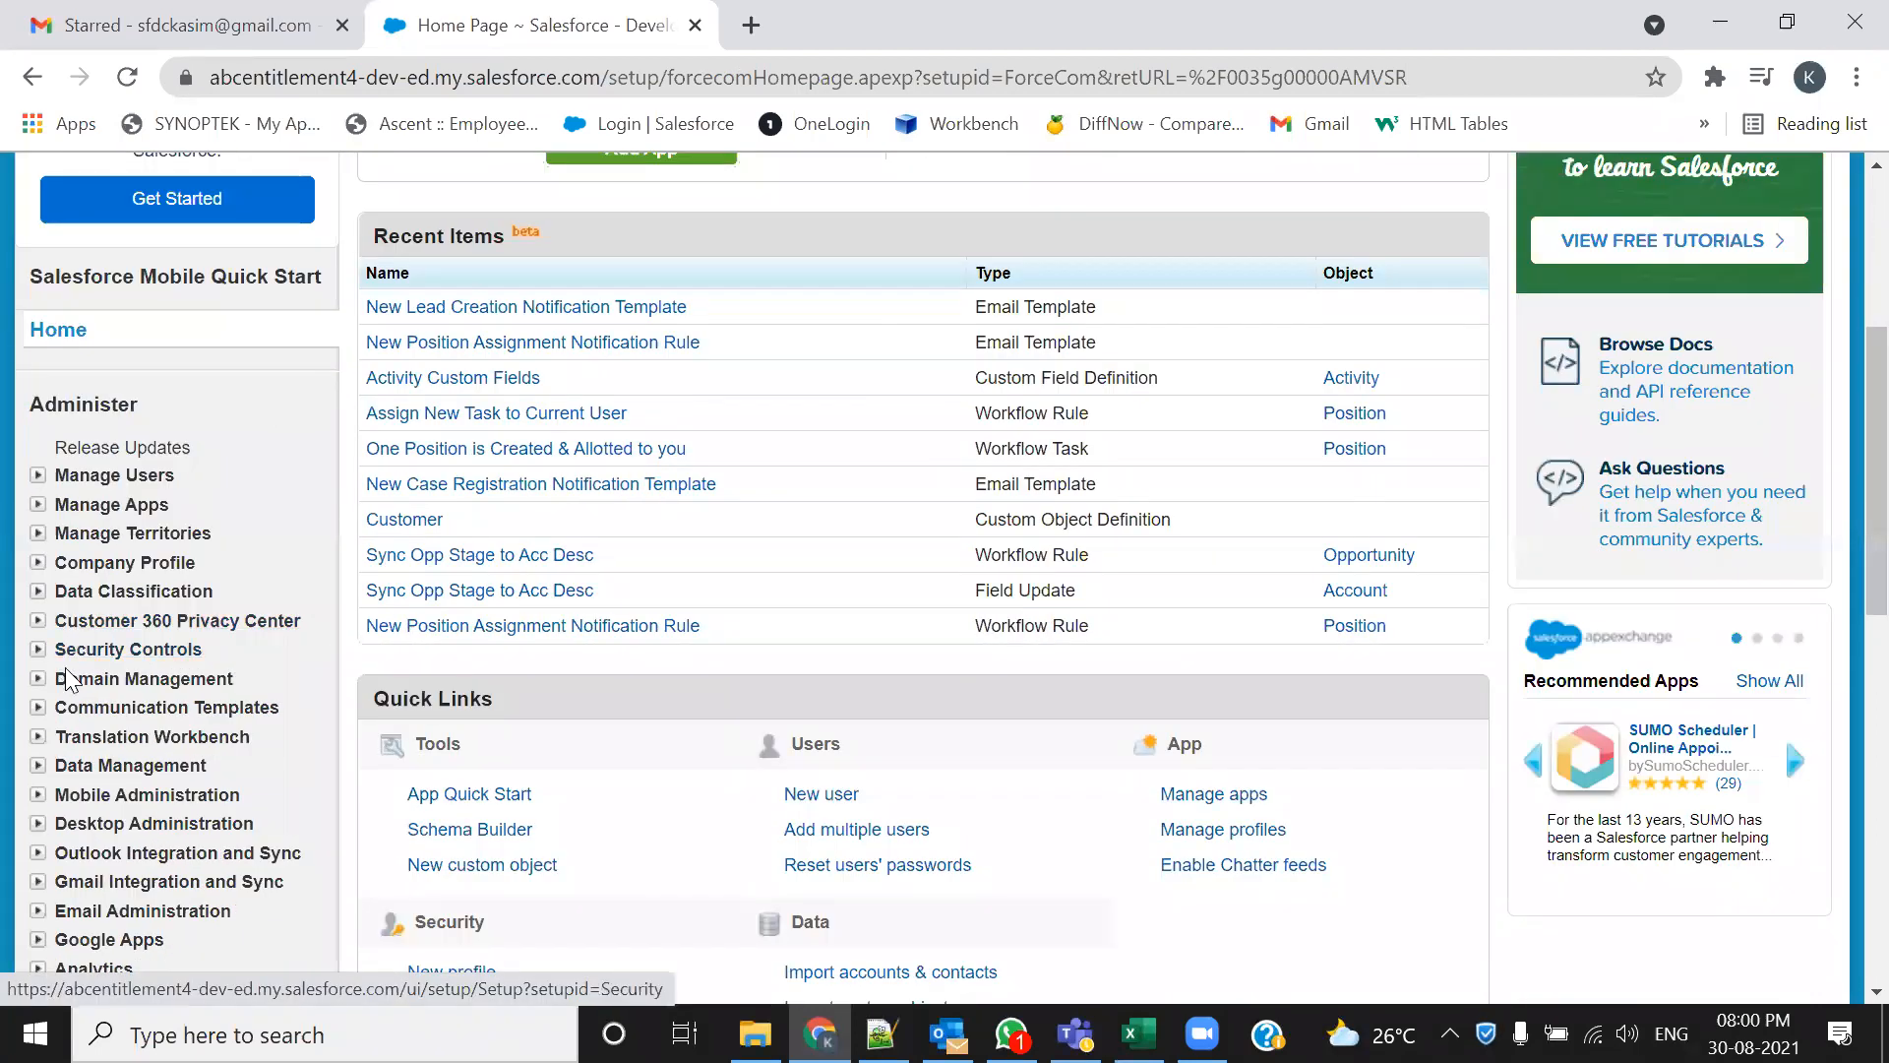
pyautogui.scroll(-1, 49, 647)
# Open Classic Email Templates under Communication Templates and keep Align Email Template Folder selected
pyautogui.click(38, 561)
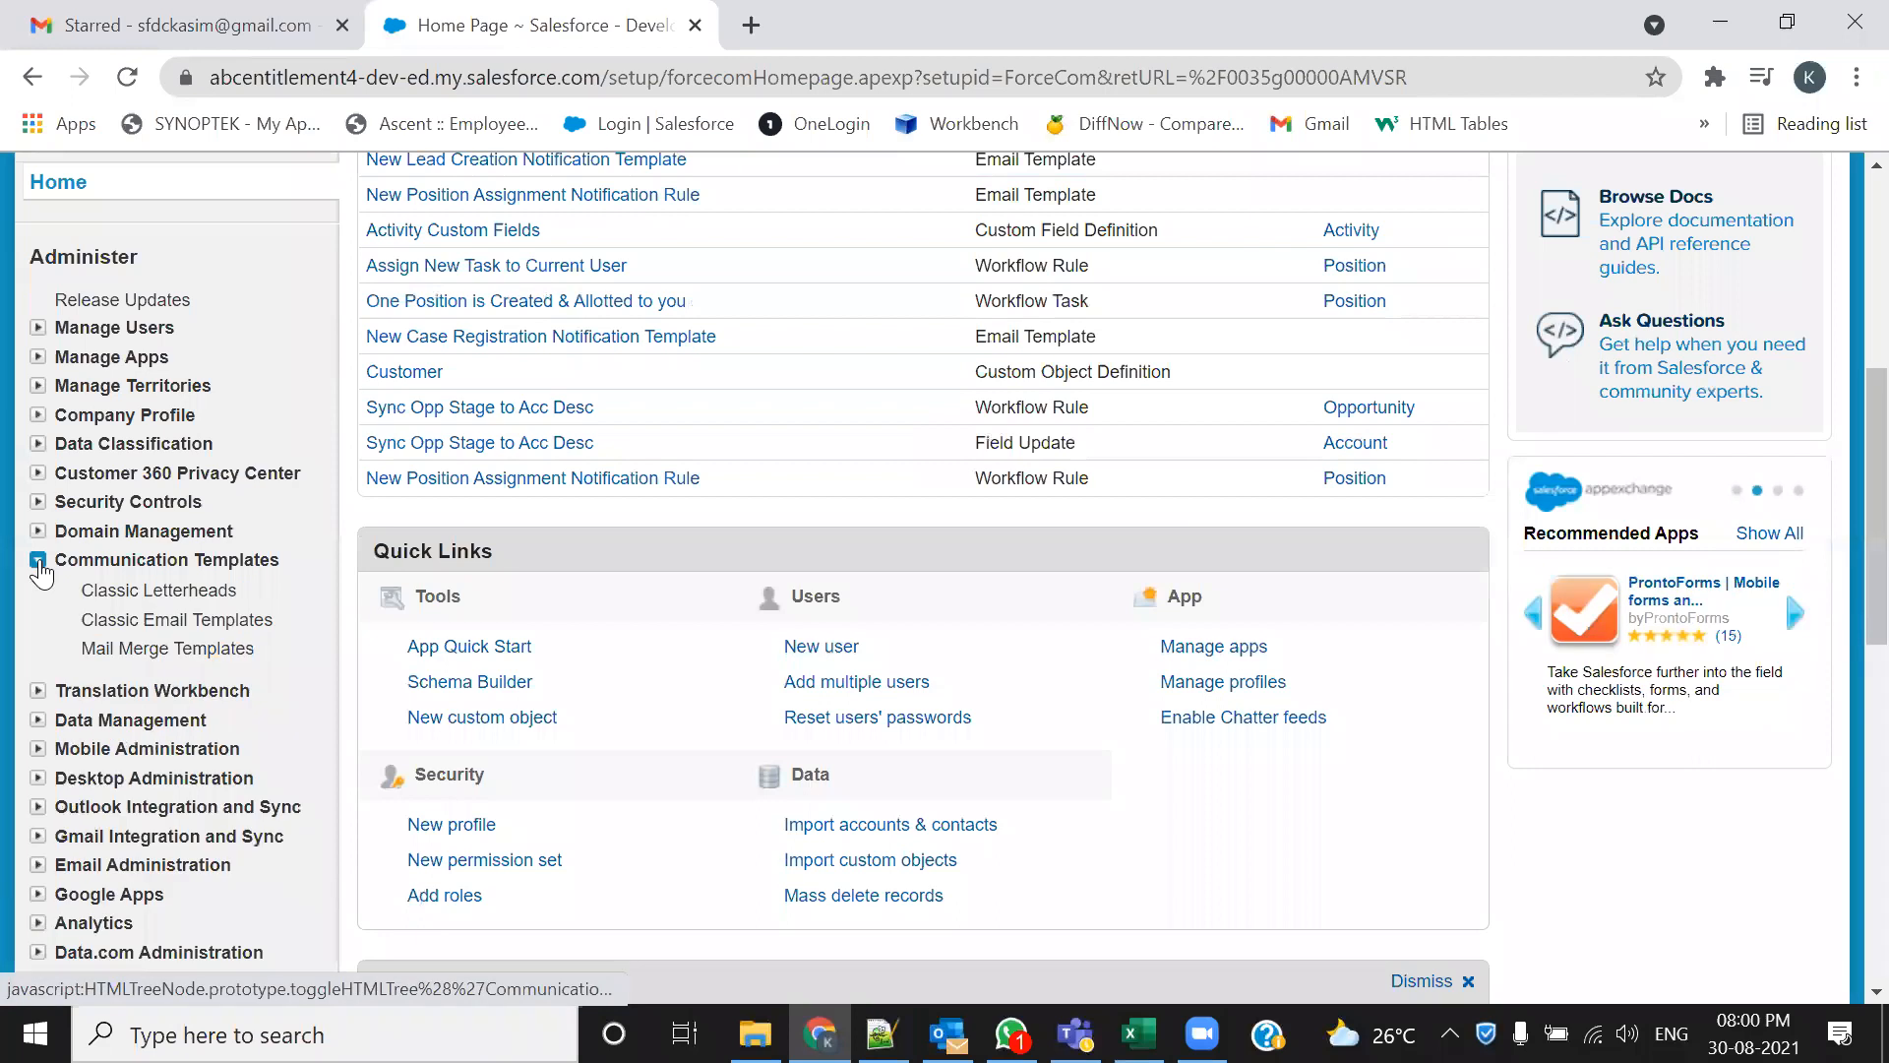
pyautogui.click(135, 620)
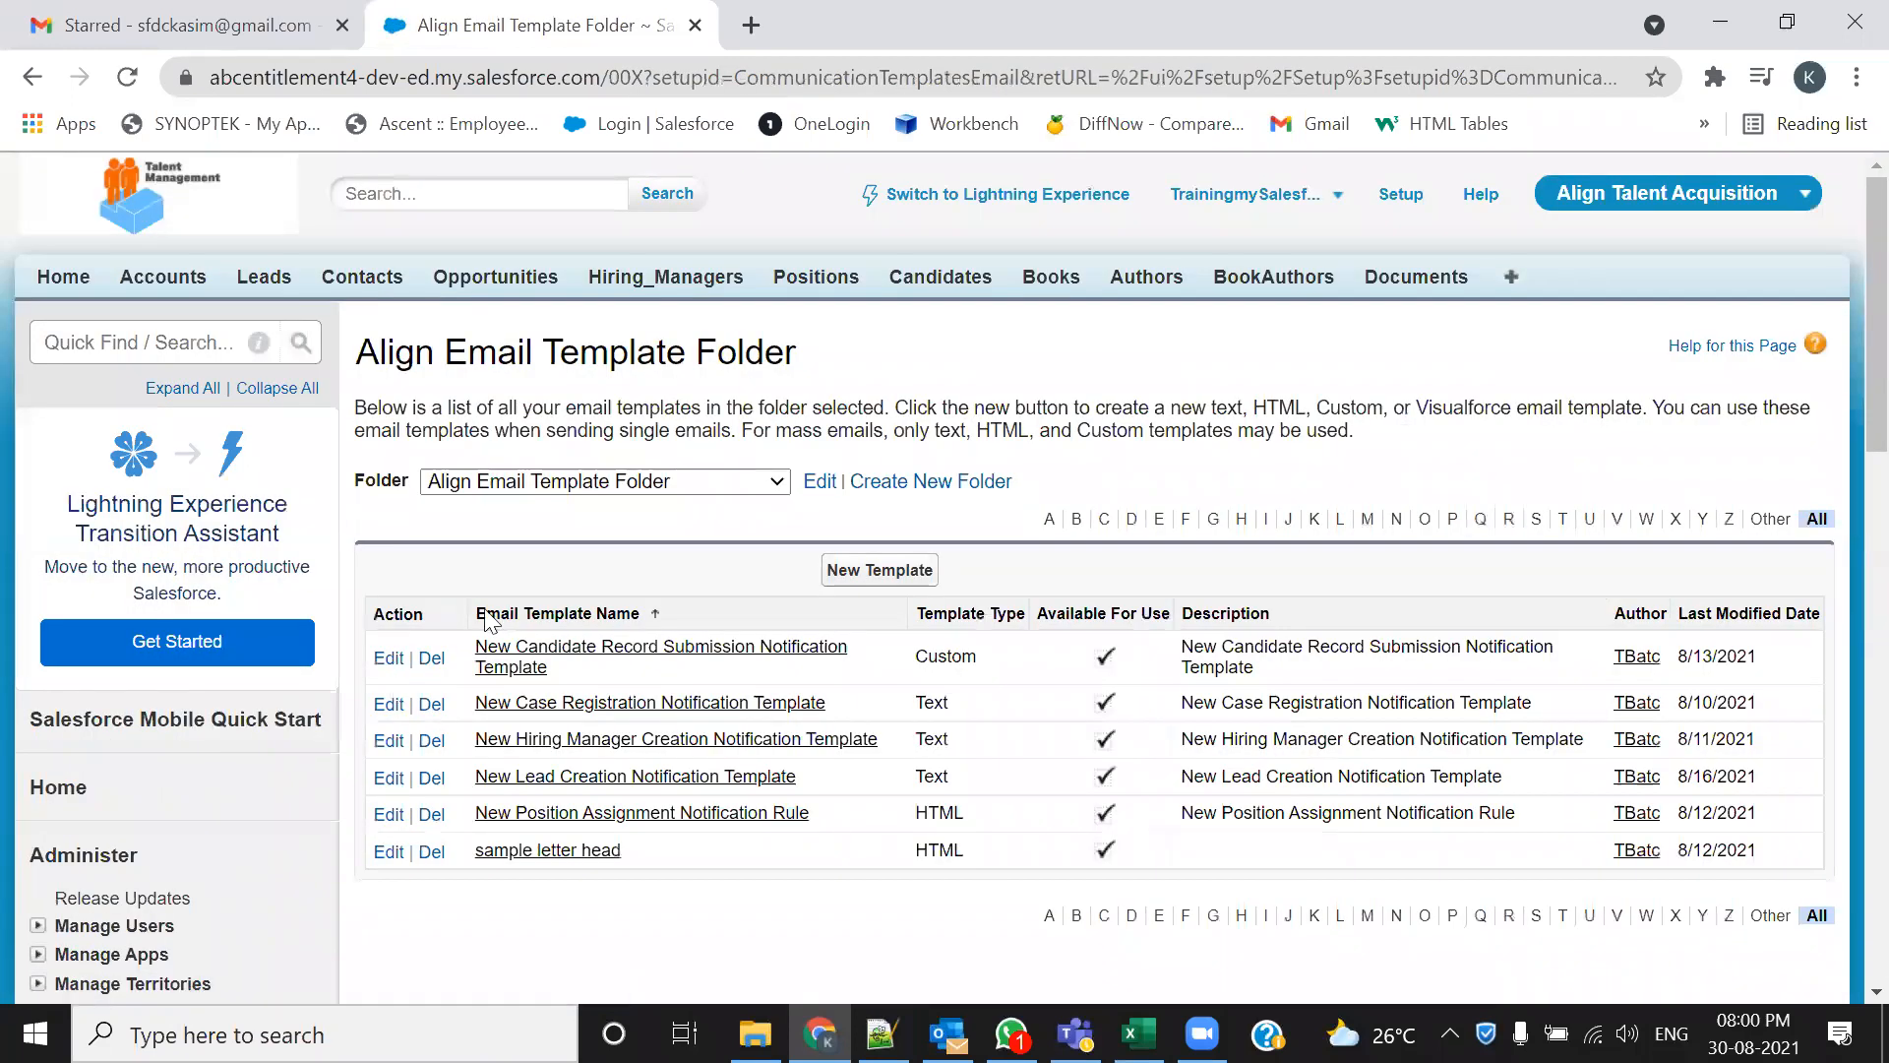
pyautogui.click(718, 483)
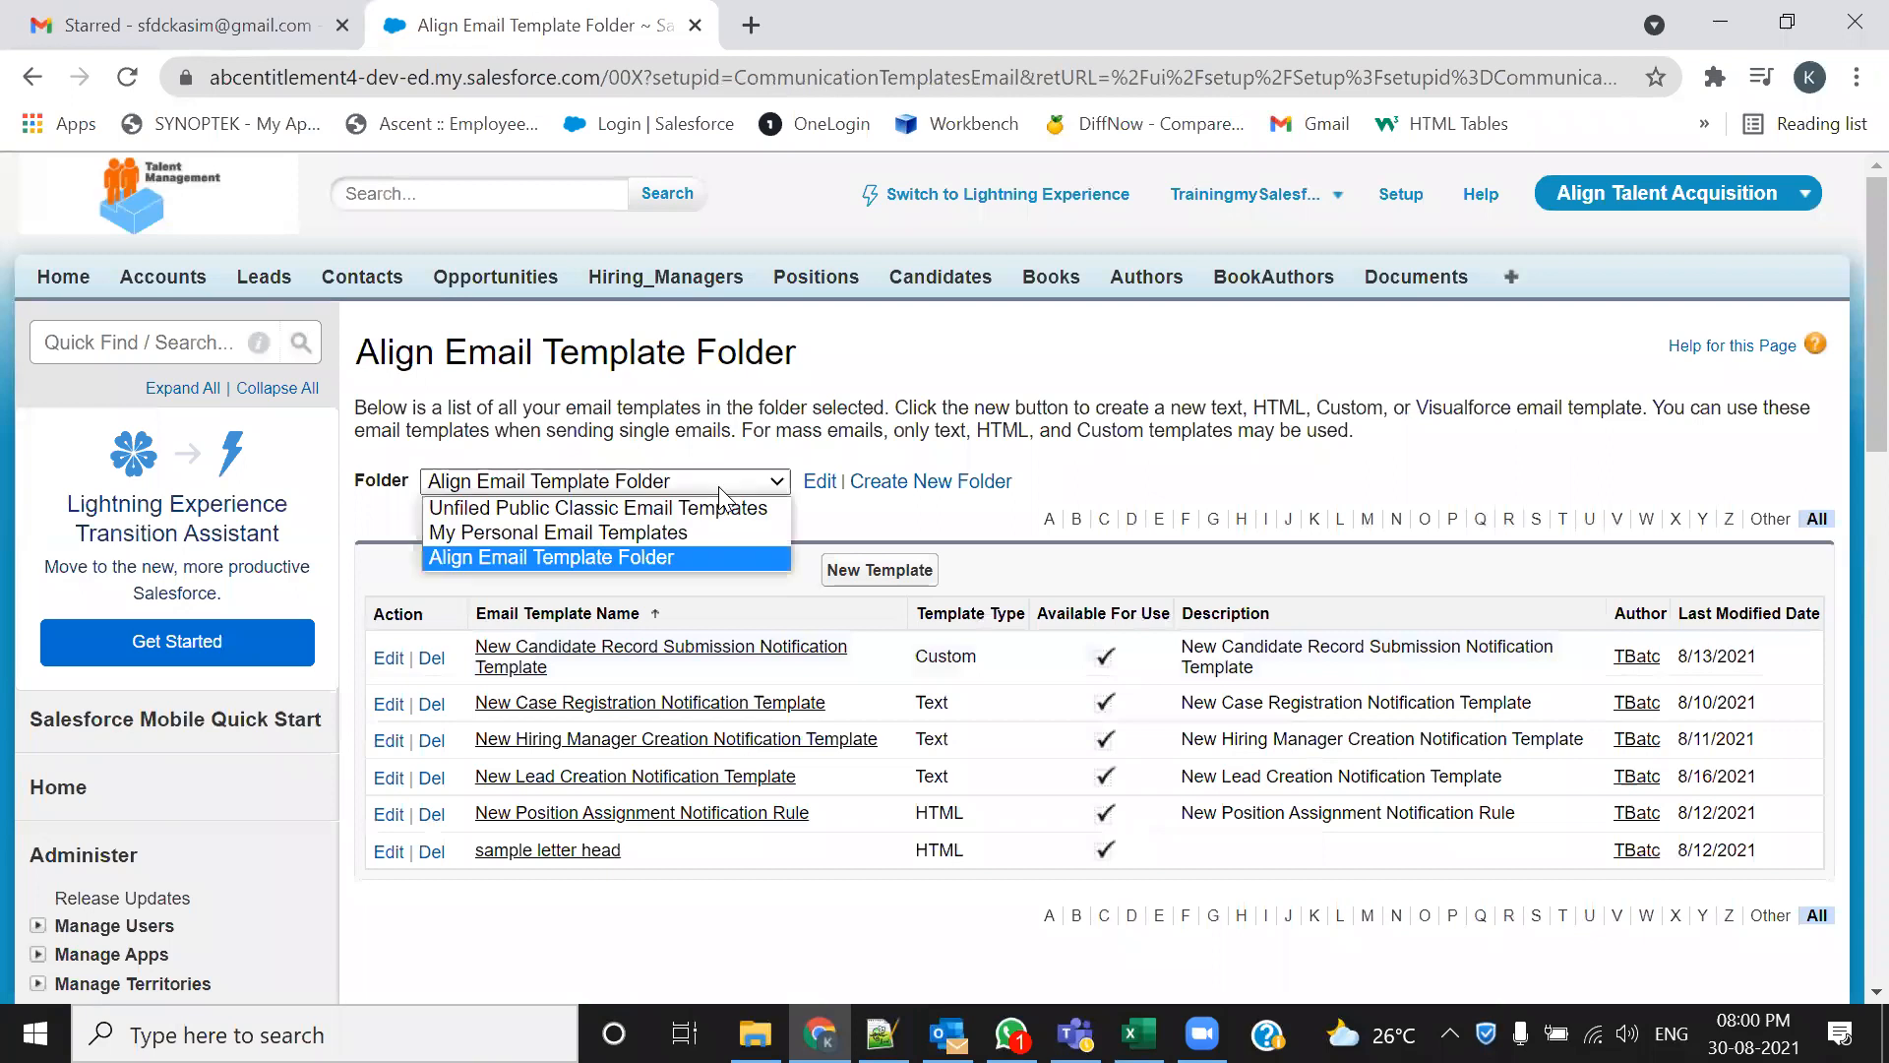
pyautogui.click(614, 559)
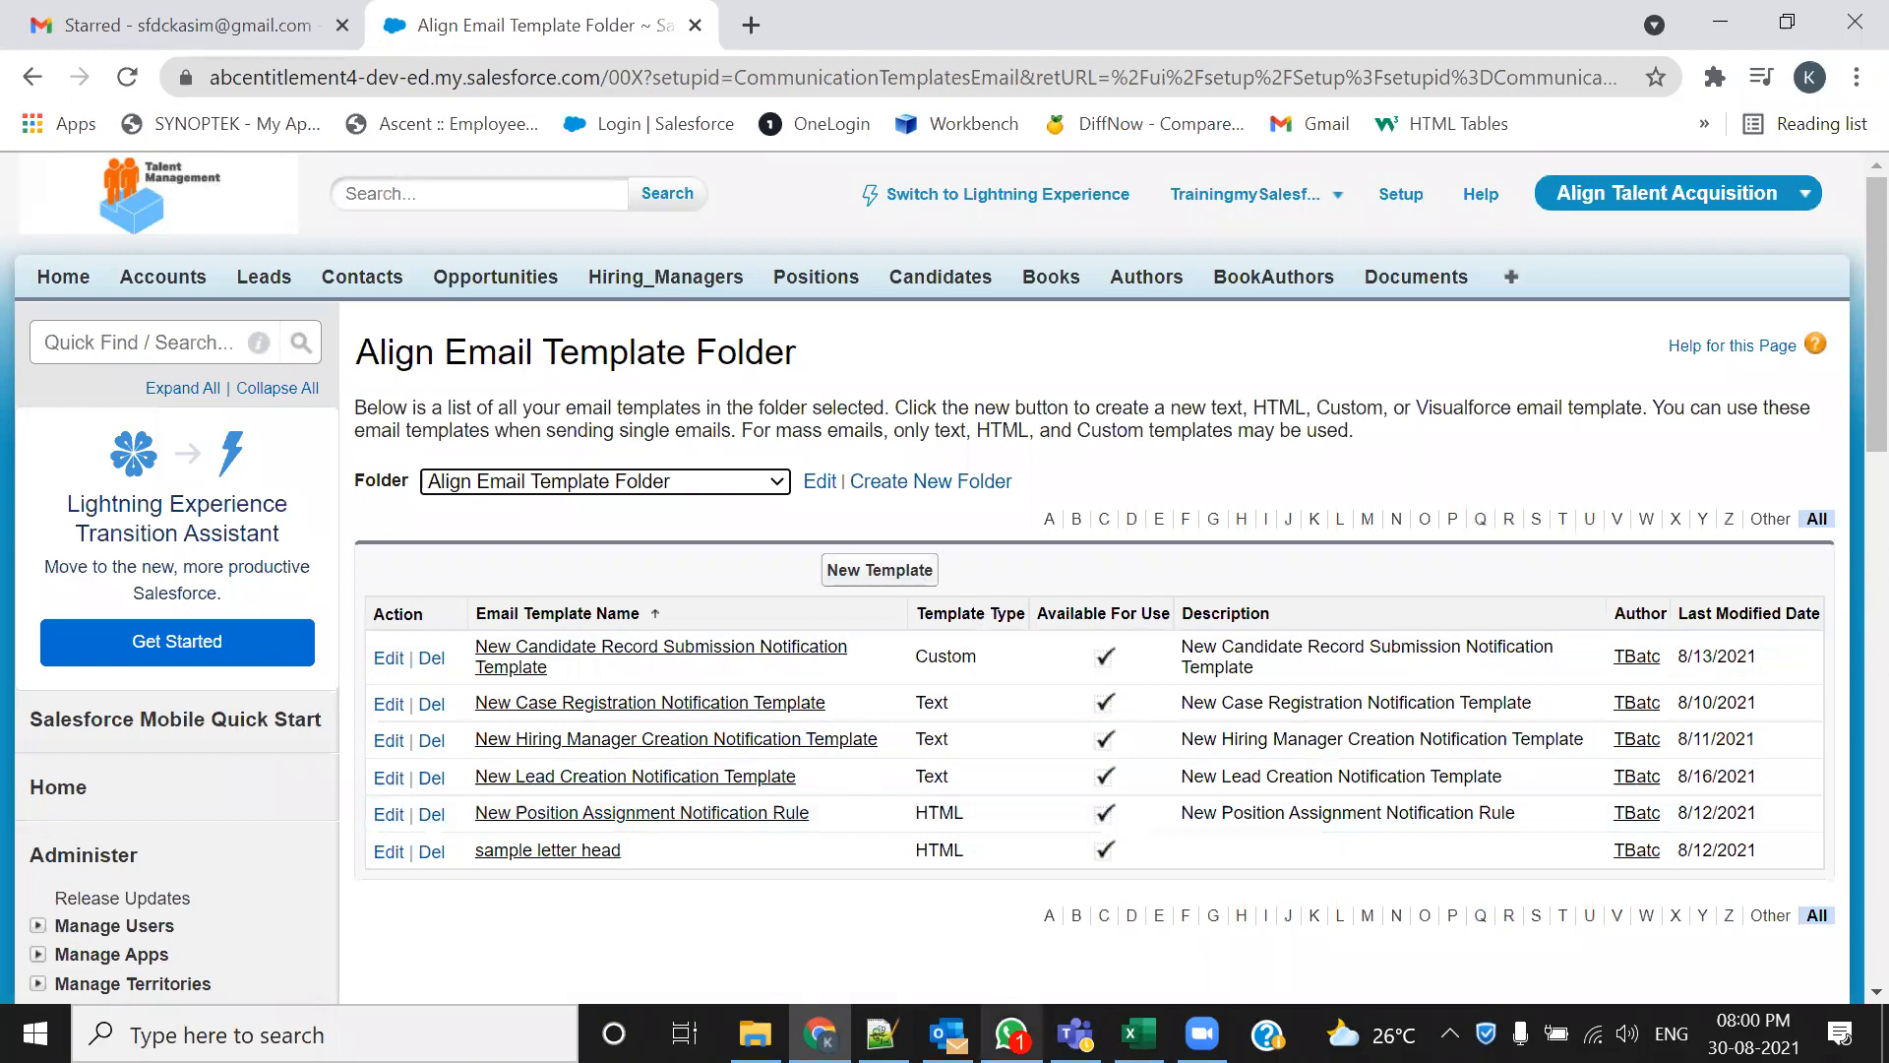
pyautogui.click(881, 1033)
# Highlight the Configure an Email Template step, Email Subject and Email Content lines in 105-Admin.txt
pyautogui.scroll(-3, 423, 635)
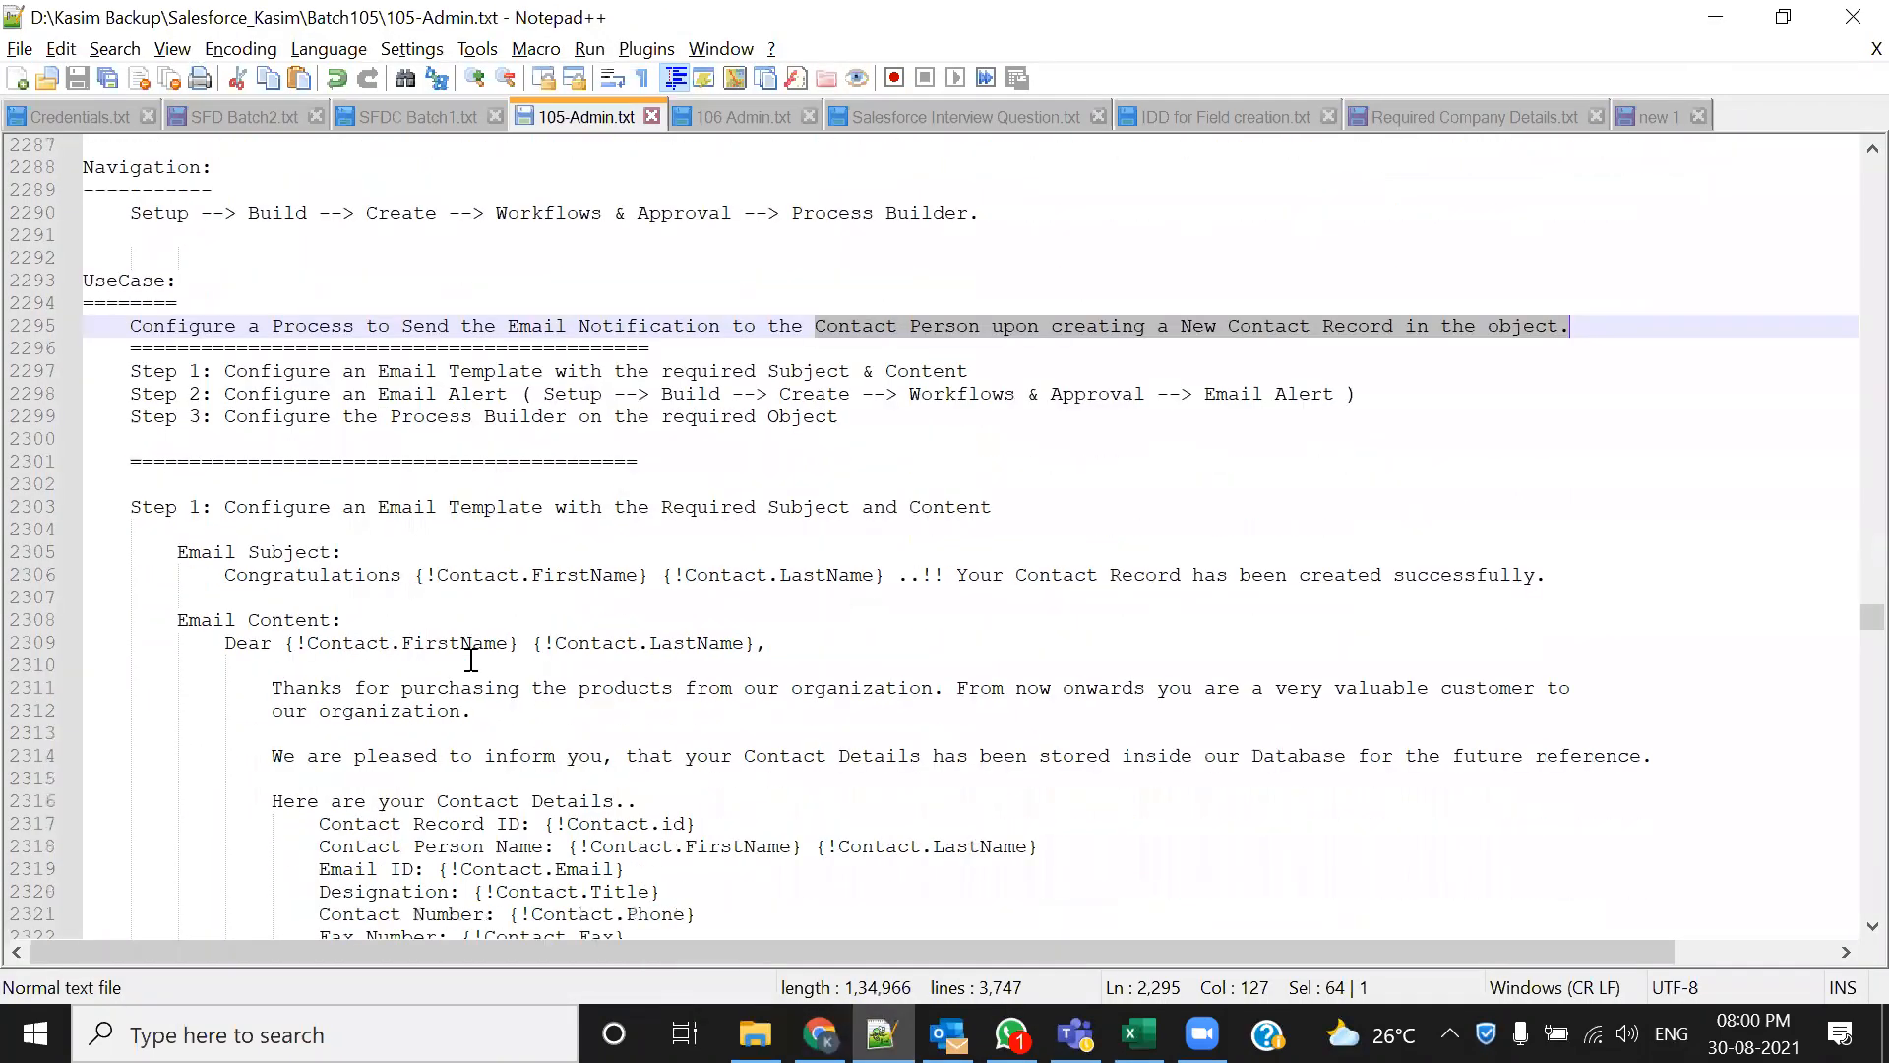
pyautogui.moveTo(225, 370); pyautogui.dragTo(1001, 368)
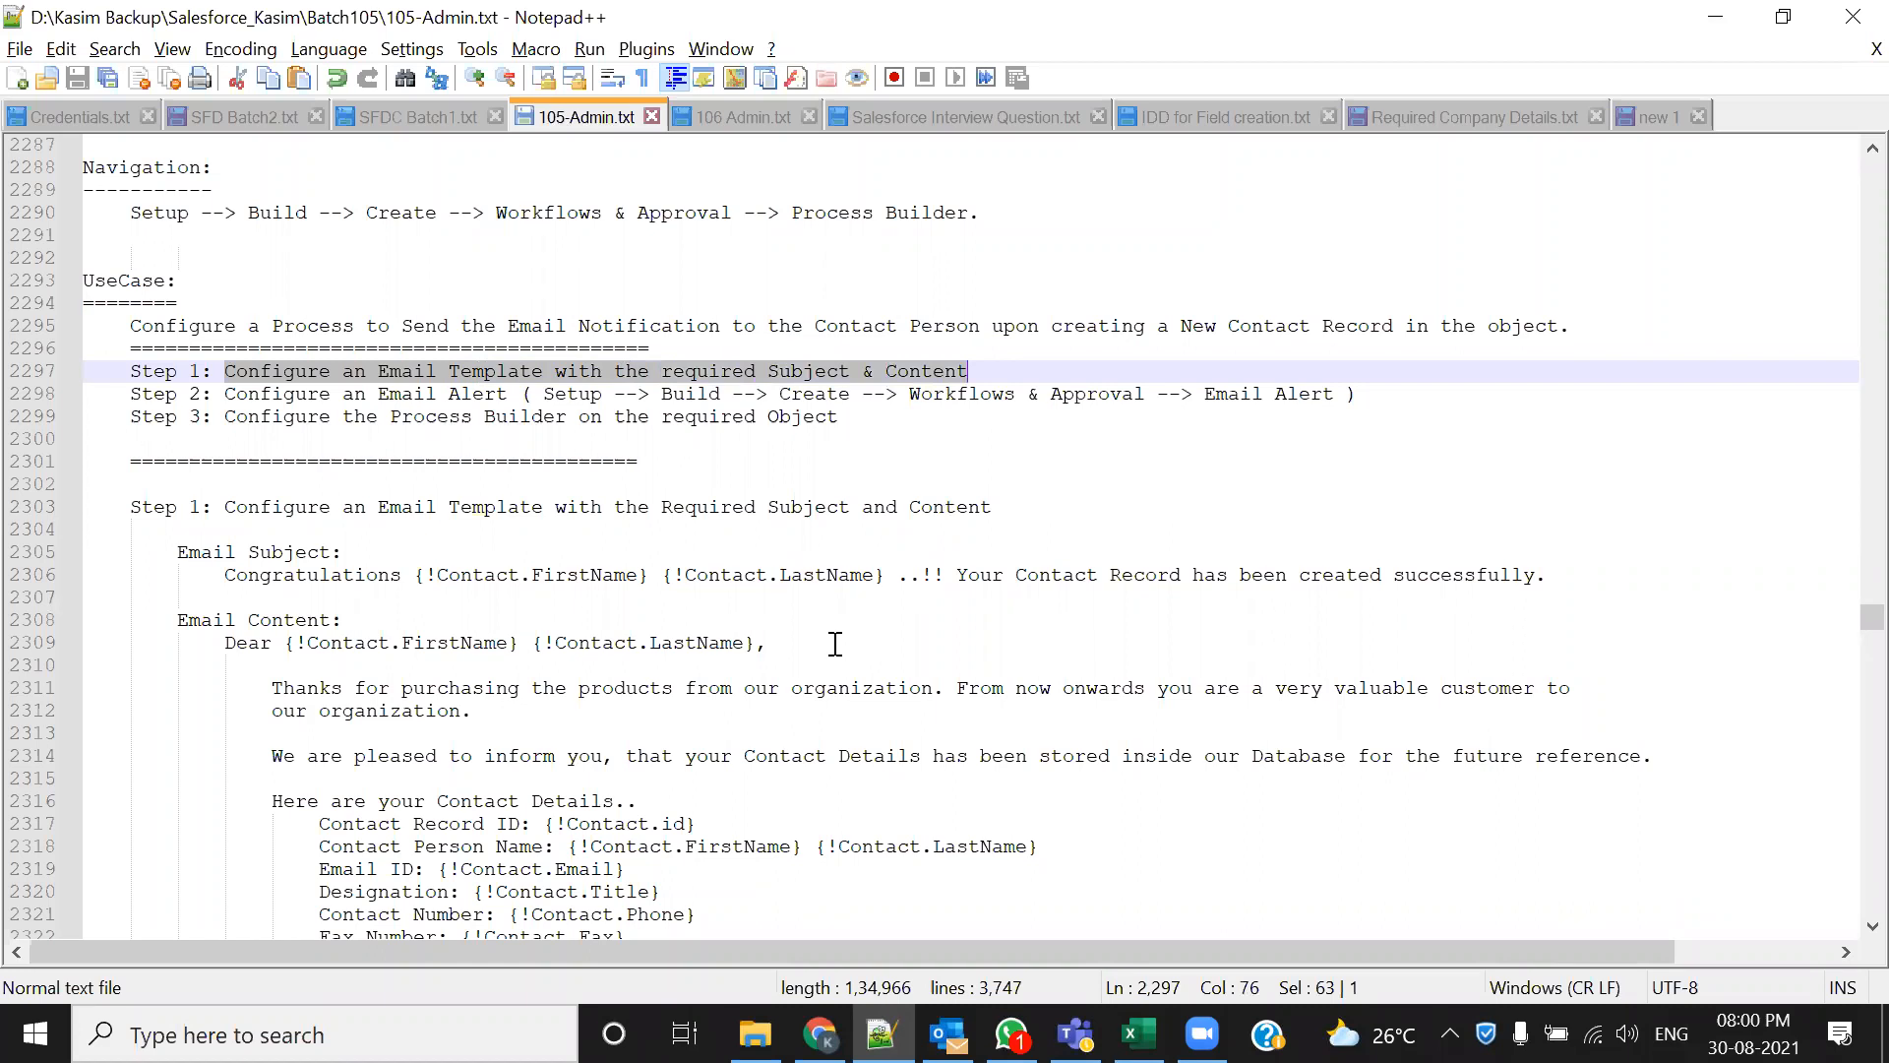
pyautogui.scroll(-2, 837, 627)
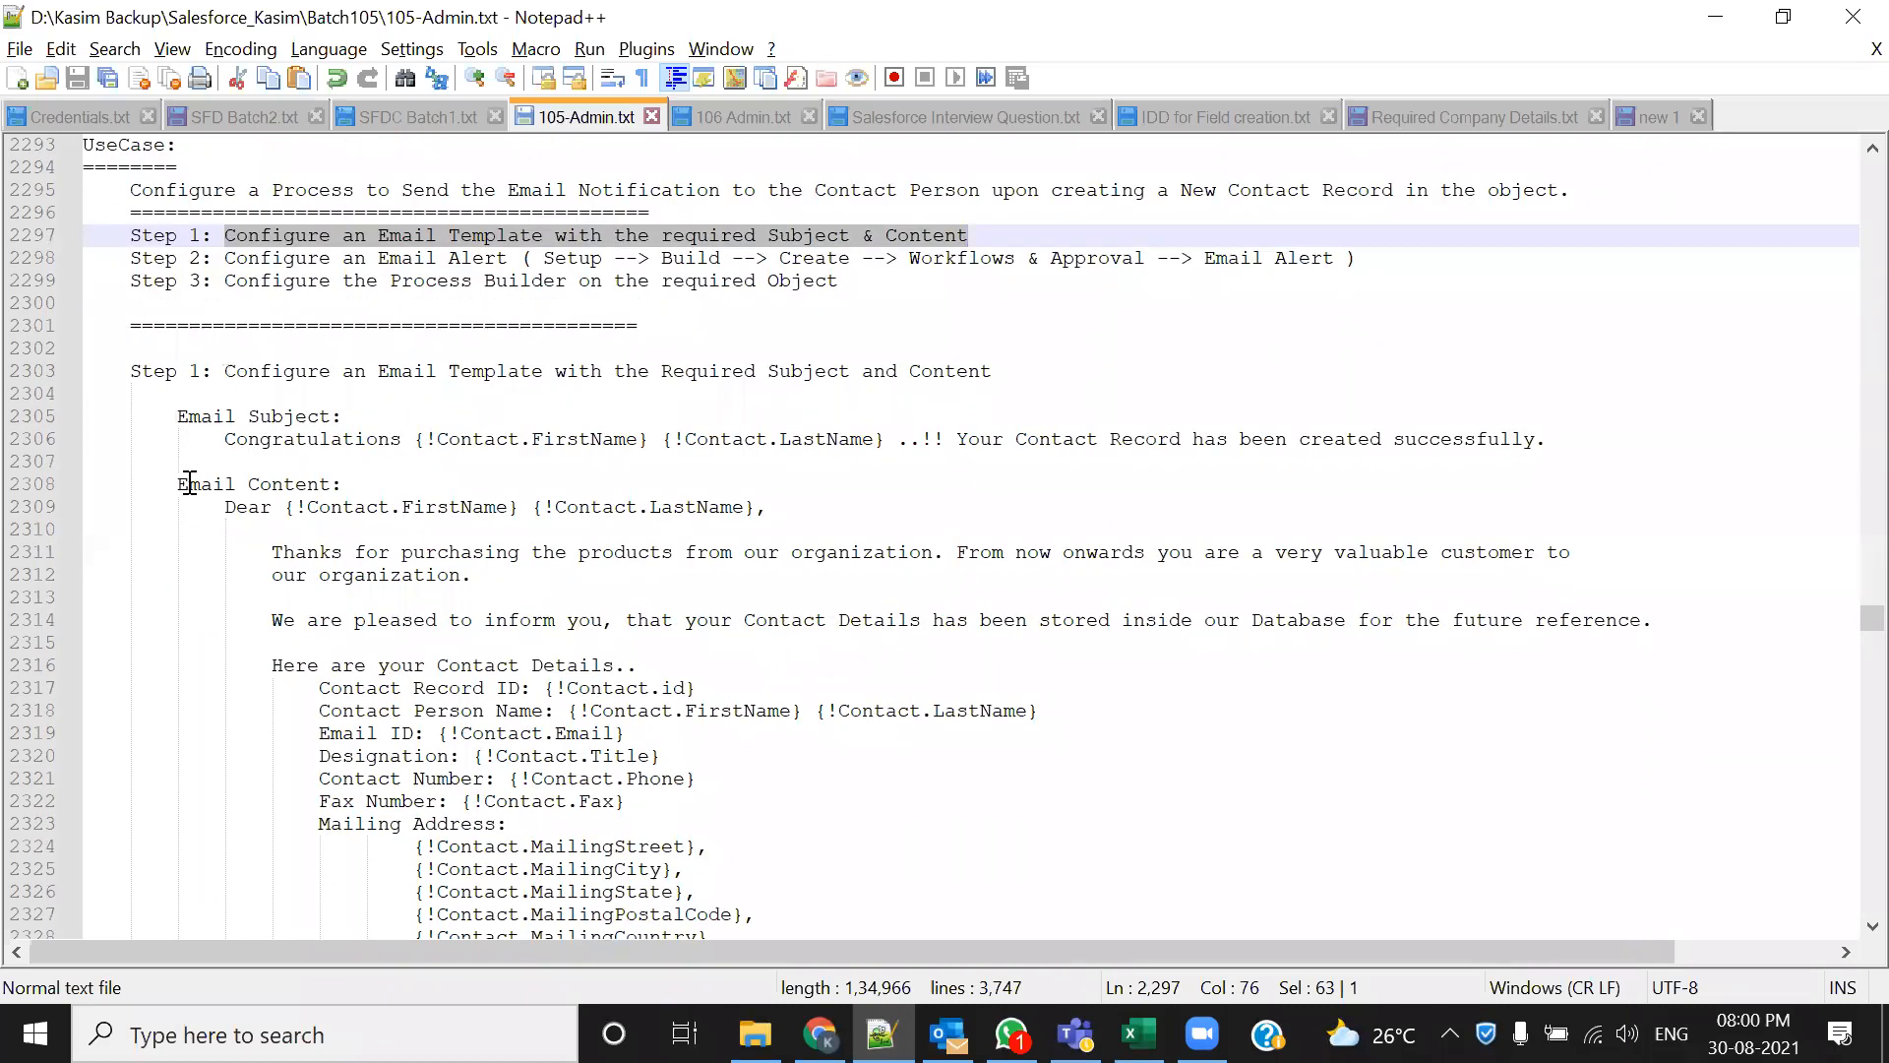
pyautogui.moveTo(177, 416); pyautogui.dragTo(358, 430)
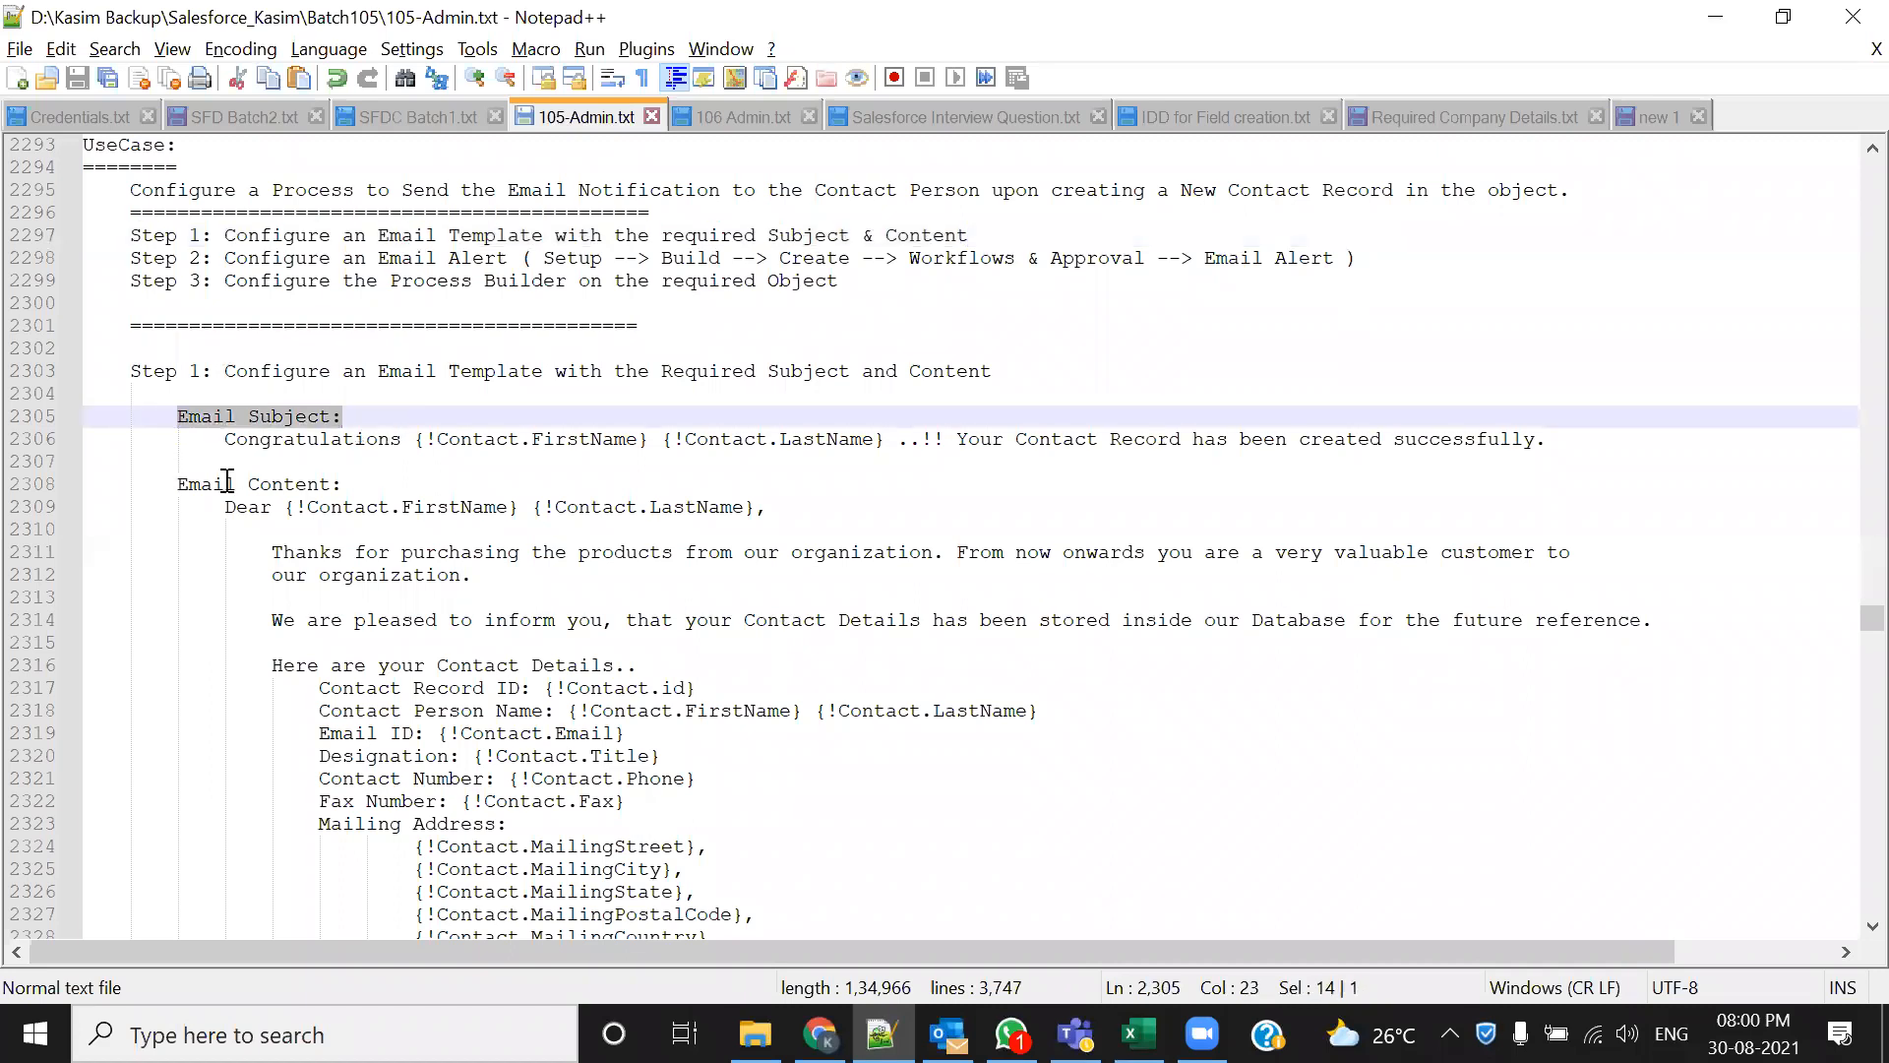
pyautogui.moveTo(138, 483); pyautogui.dragTo(363, 482)
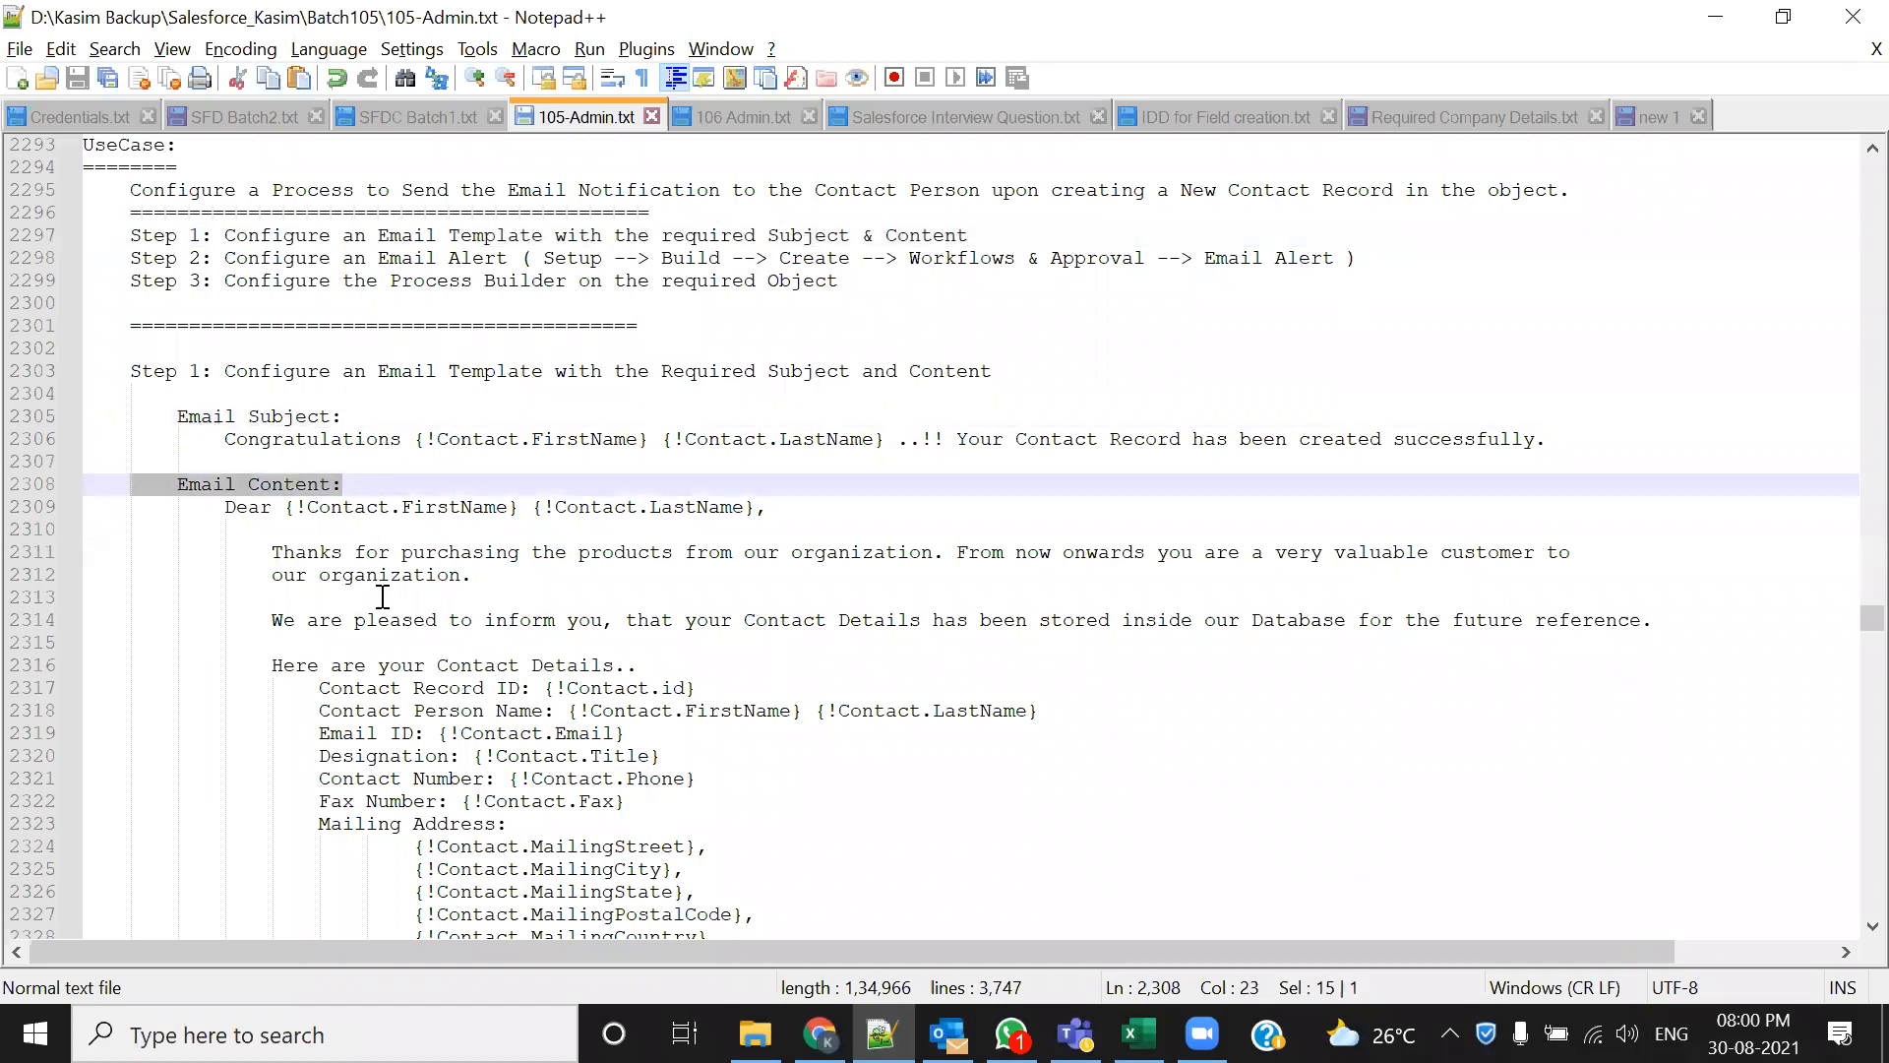
pyautogui.hotkey('alt', 'Tab')
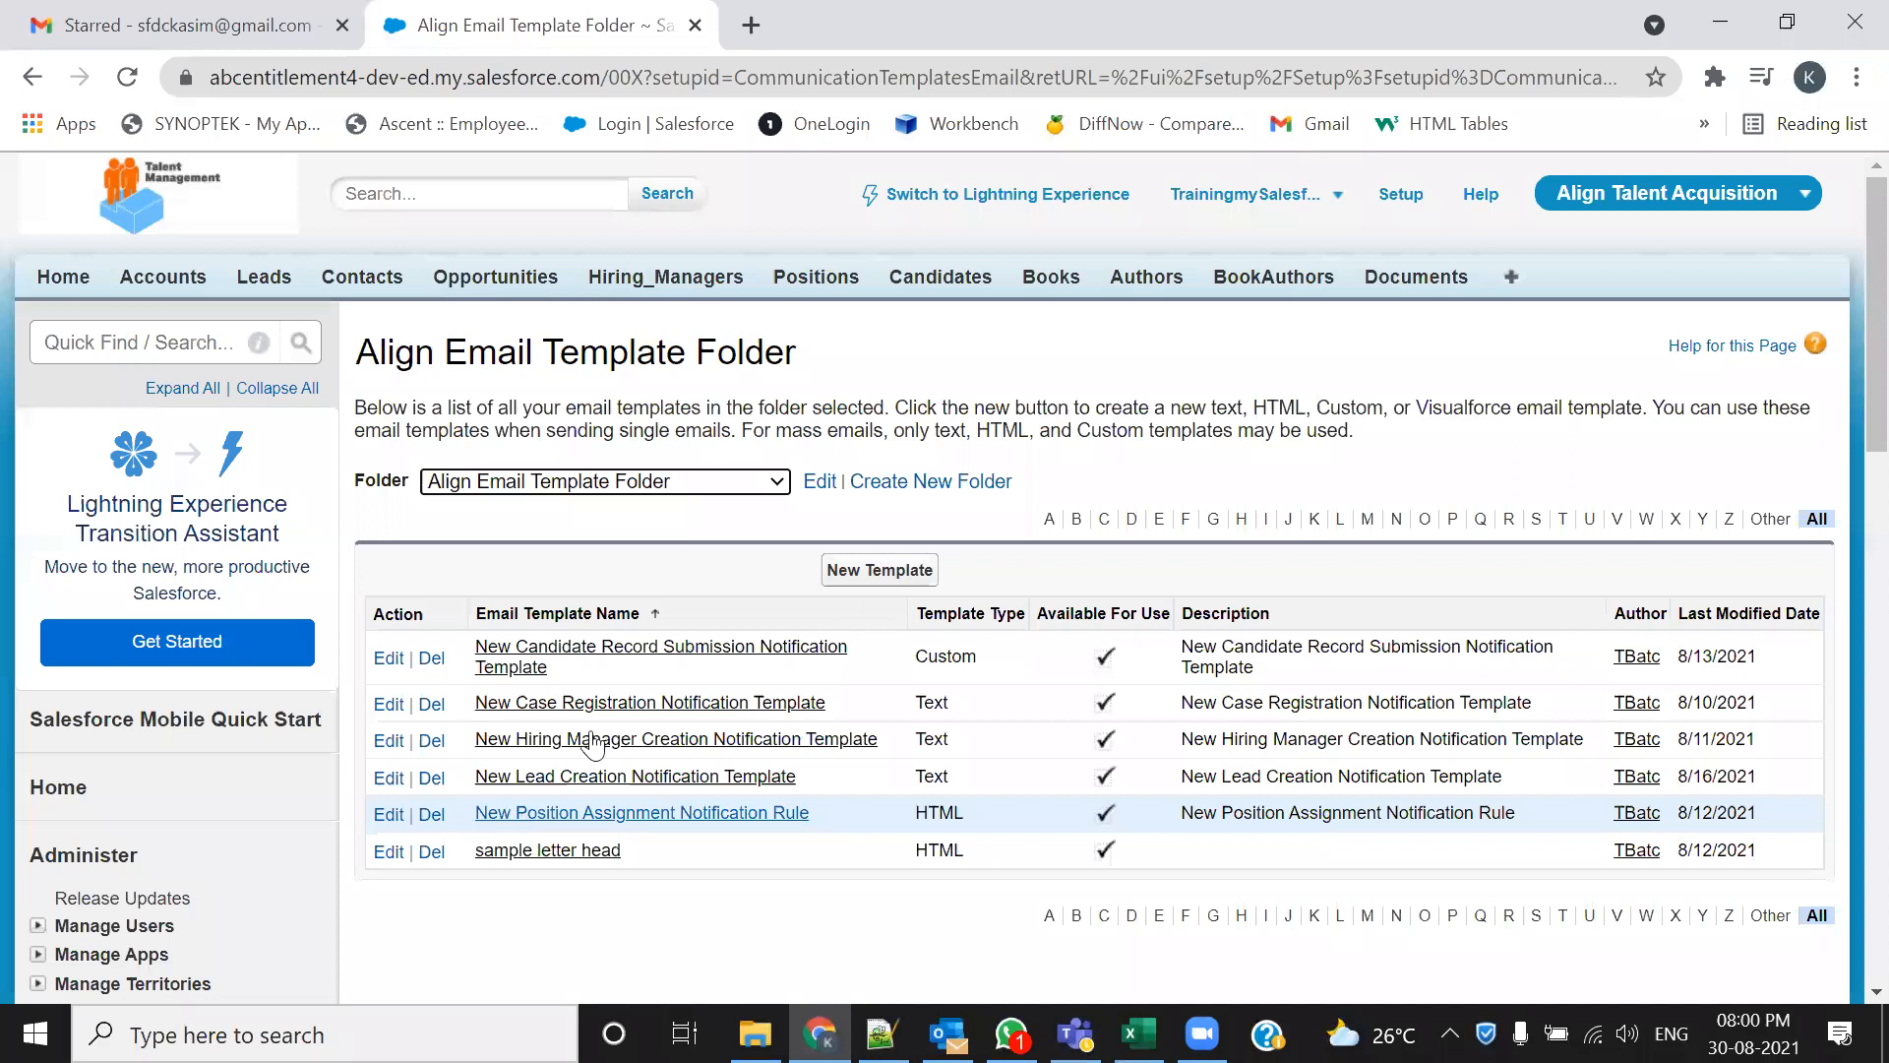
# Start a new Text email template and mark it Available For Use
pyautogui.click(872, 589)
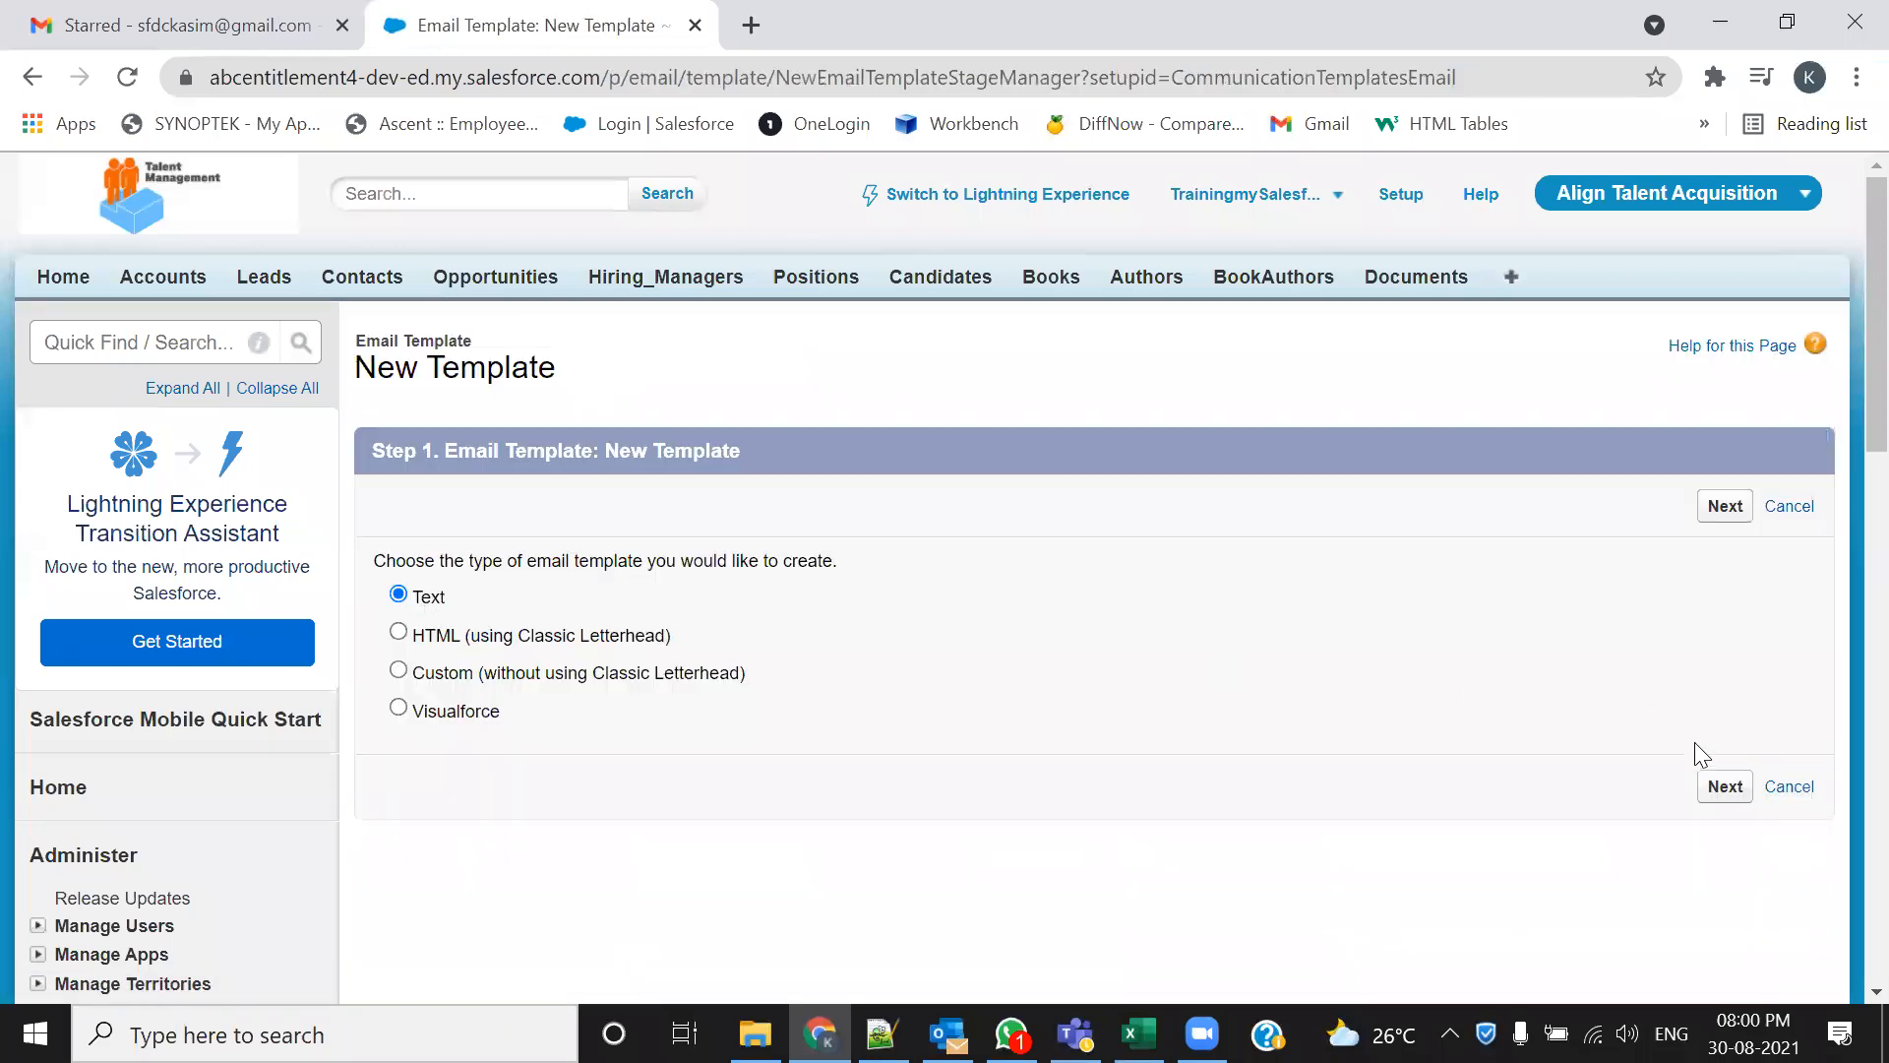
pyautogui.click(1724, 786)
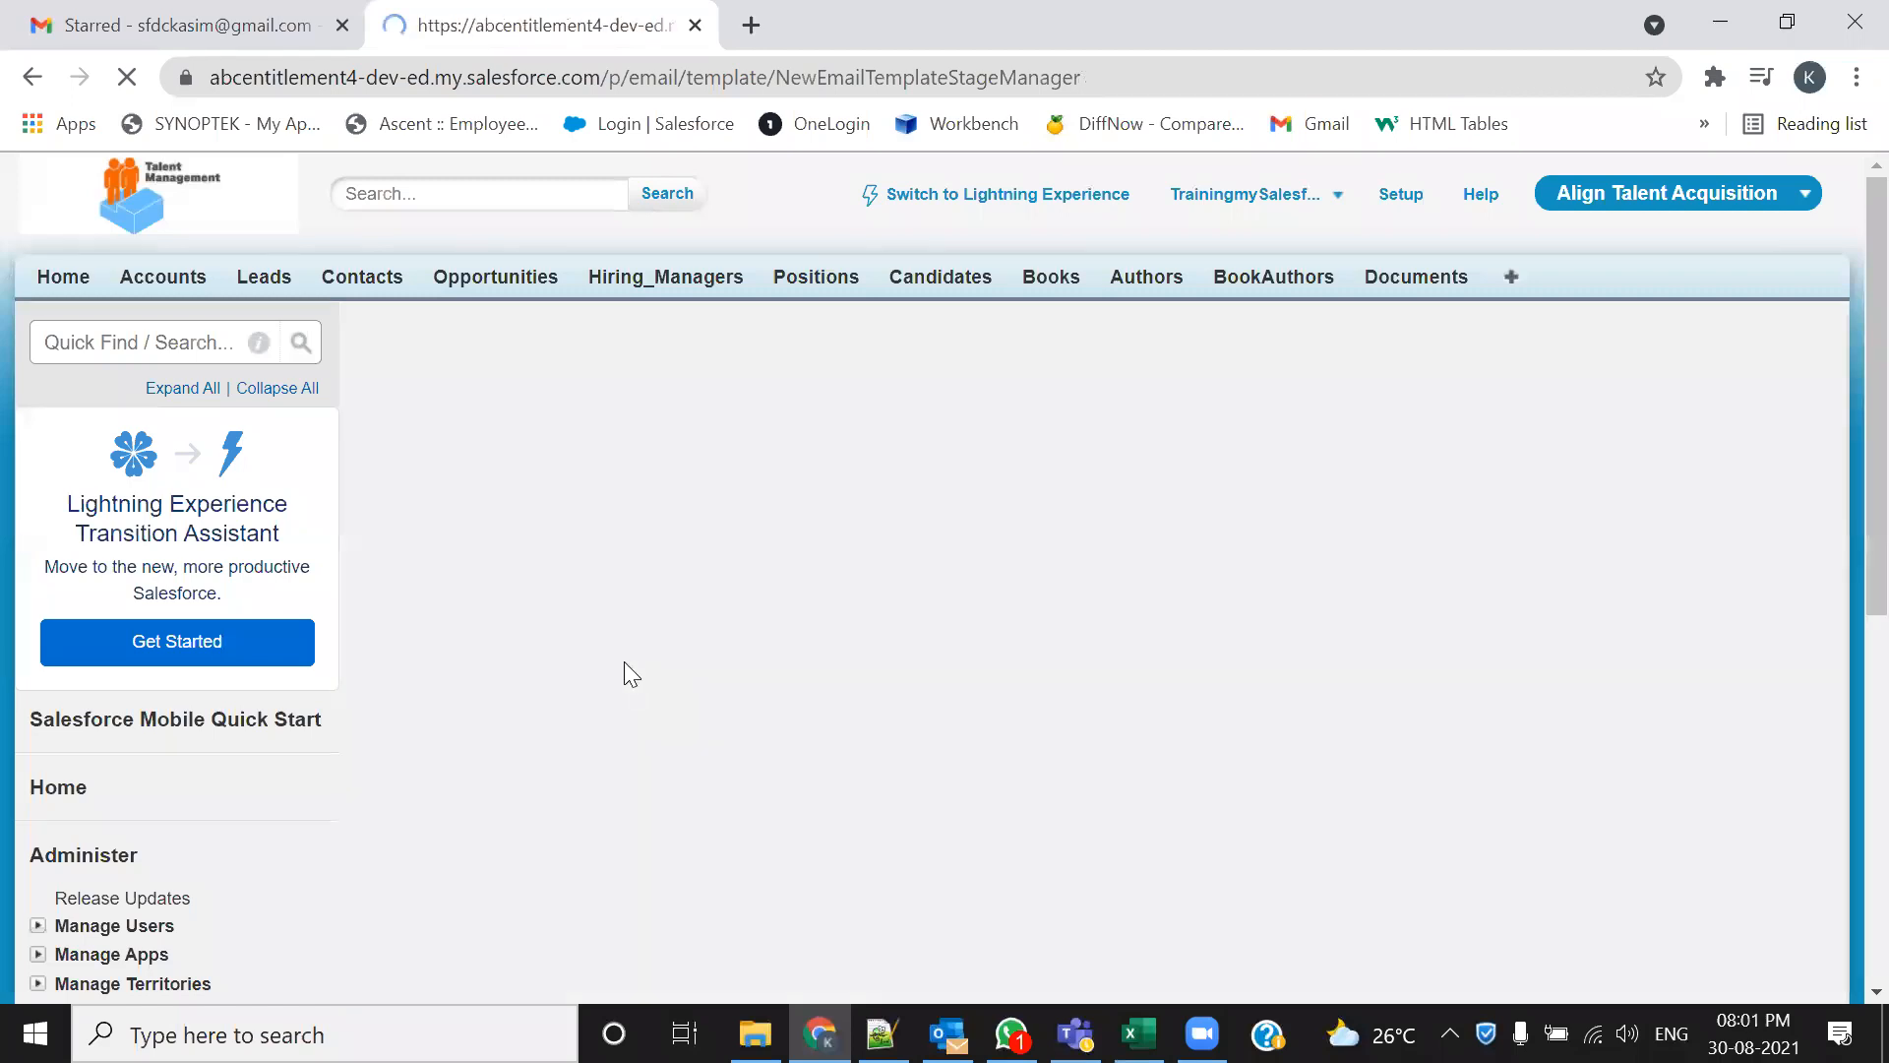
pyautogui.scroll(-5, 801, 710)
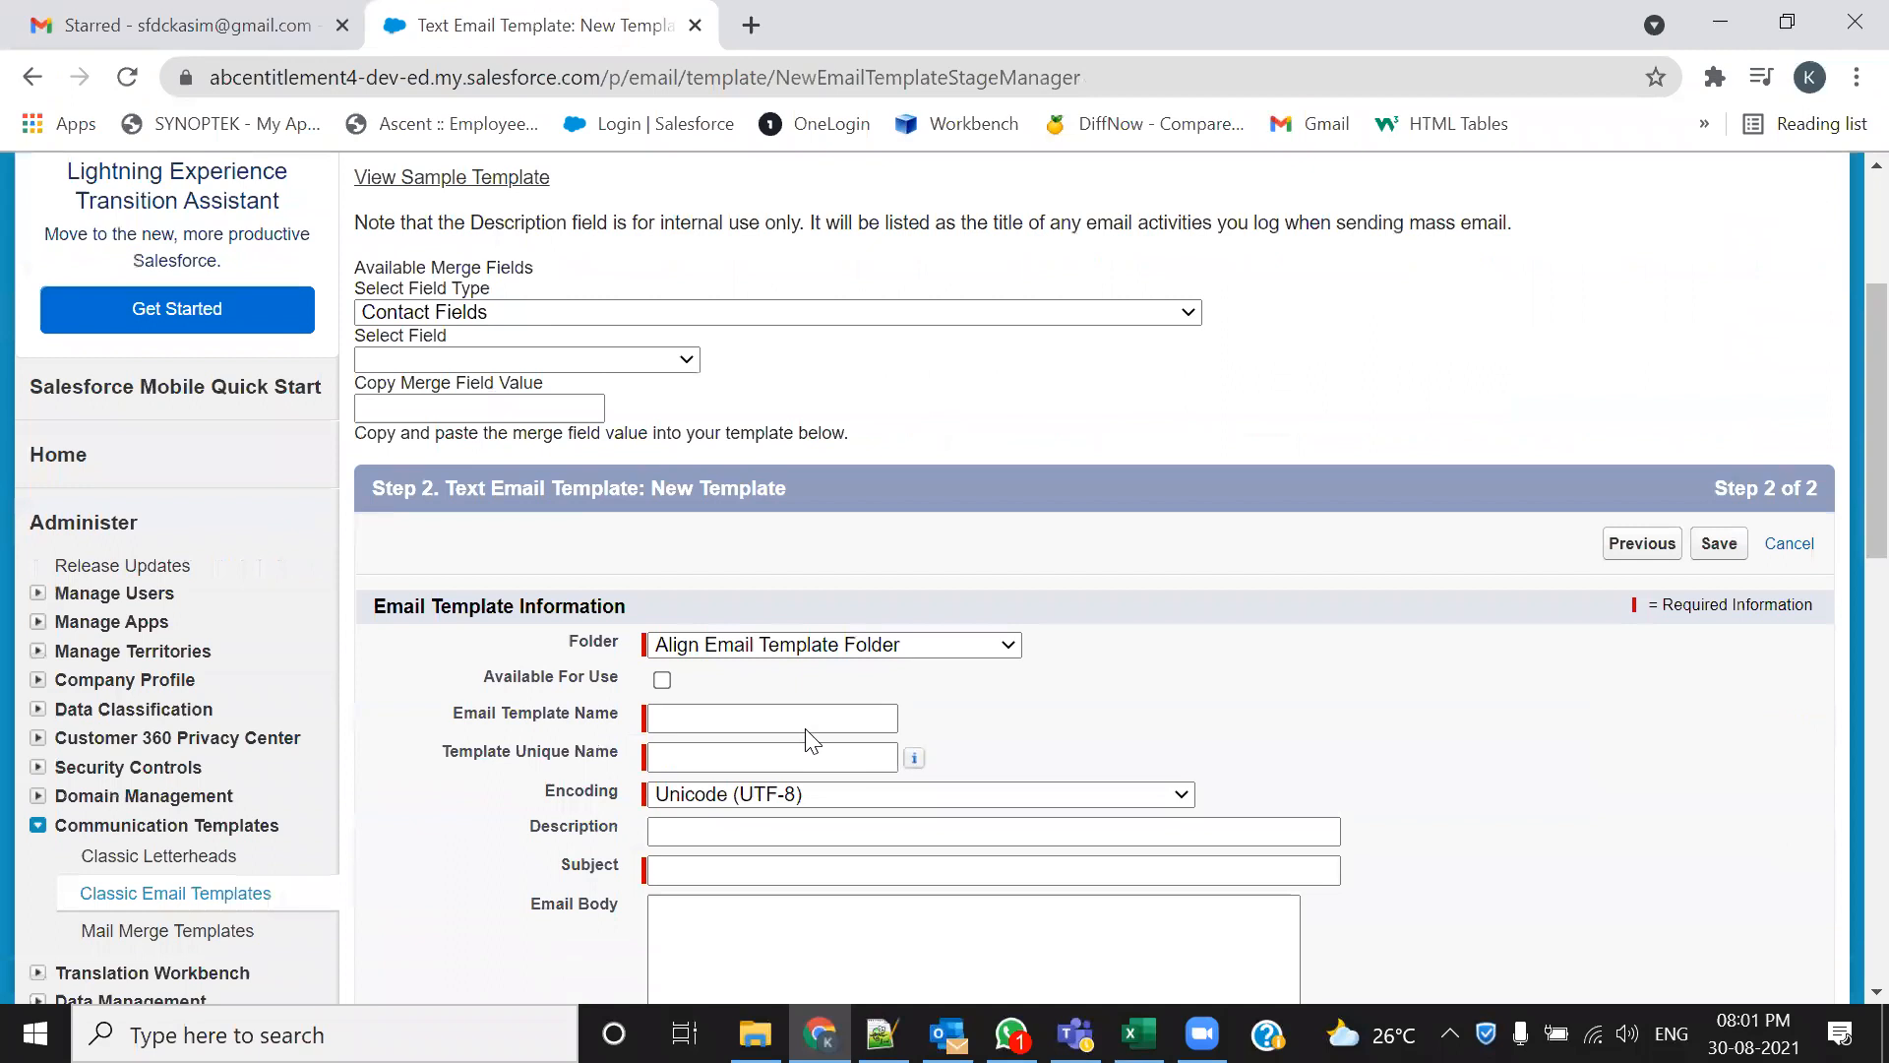
pyautogui.click(663, 570)
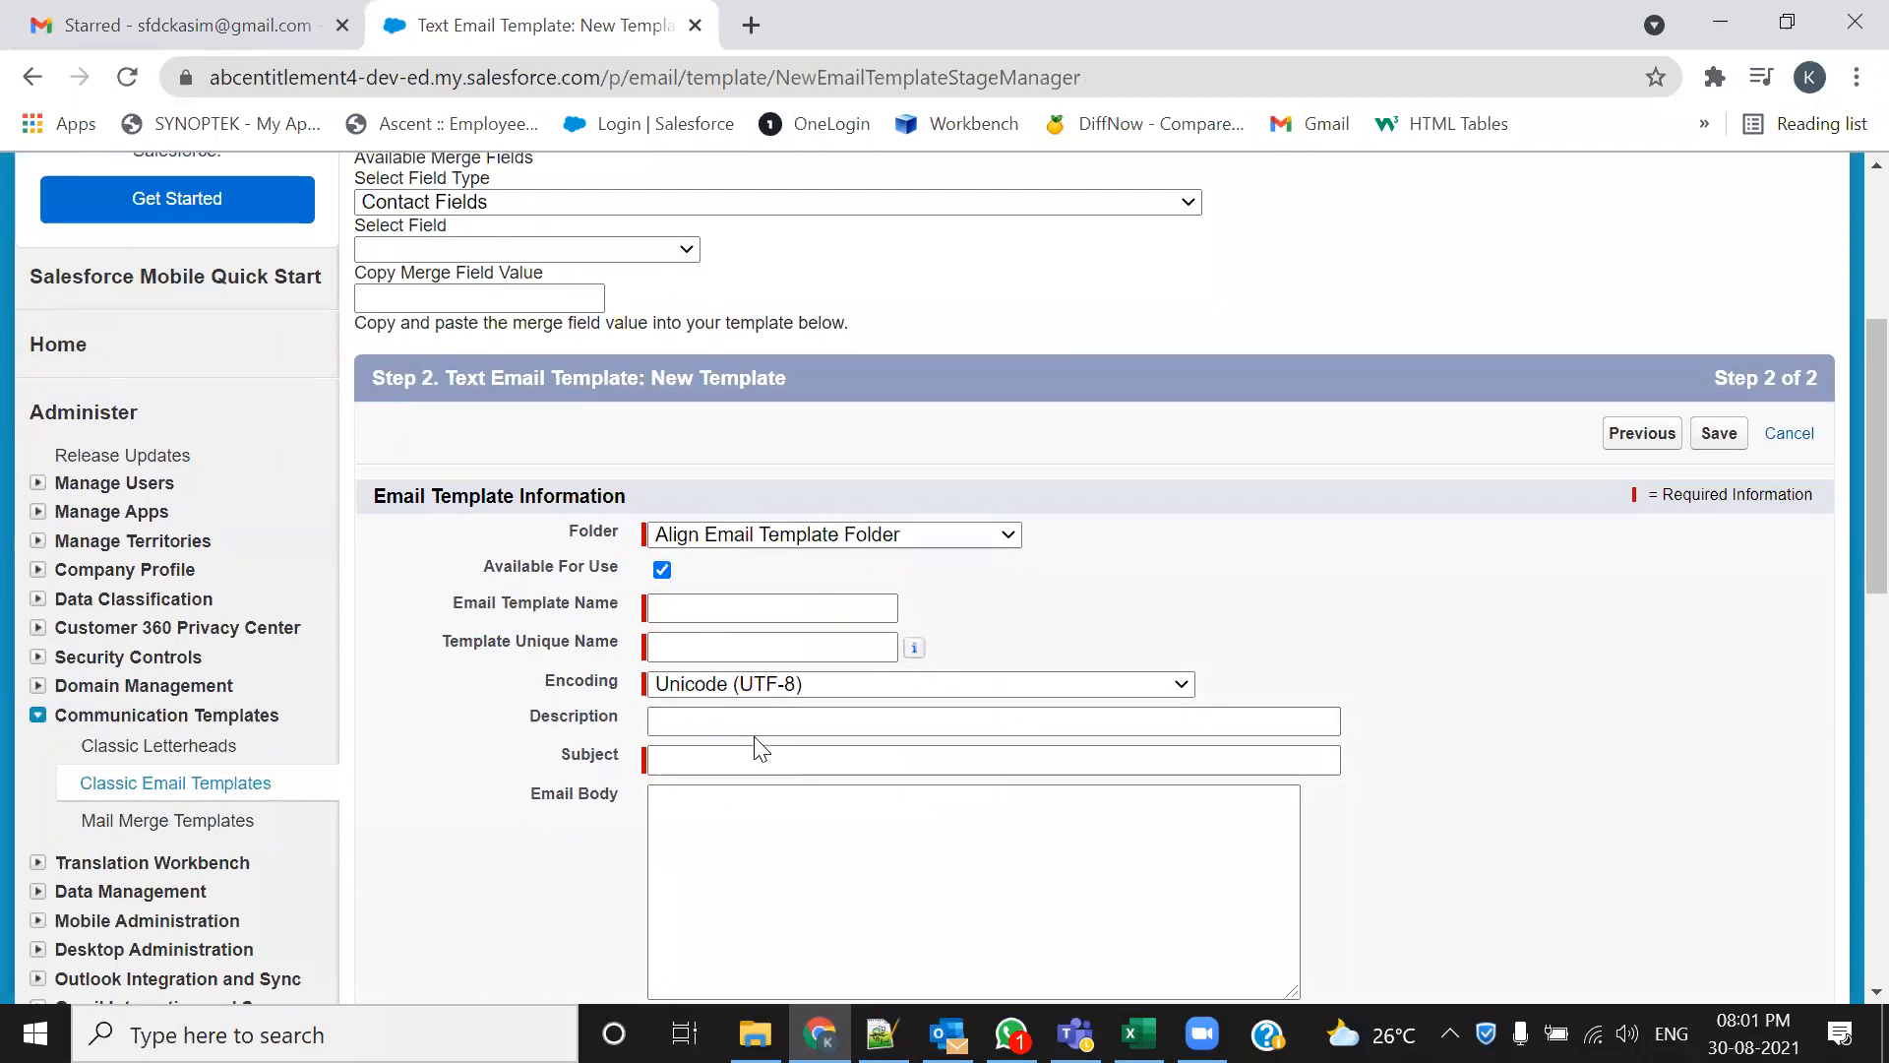
# Name and describe the template 'New Contact Record Creation Notification Template'
pyautogui.click(757, 603)
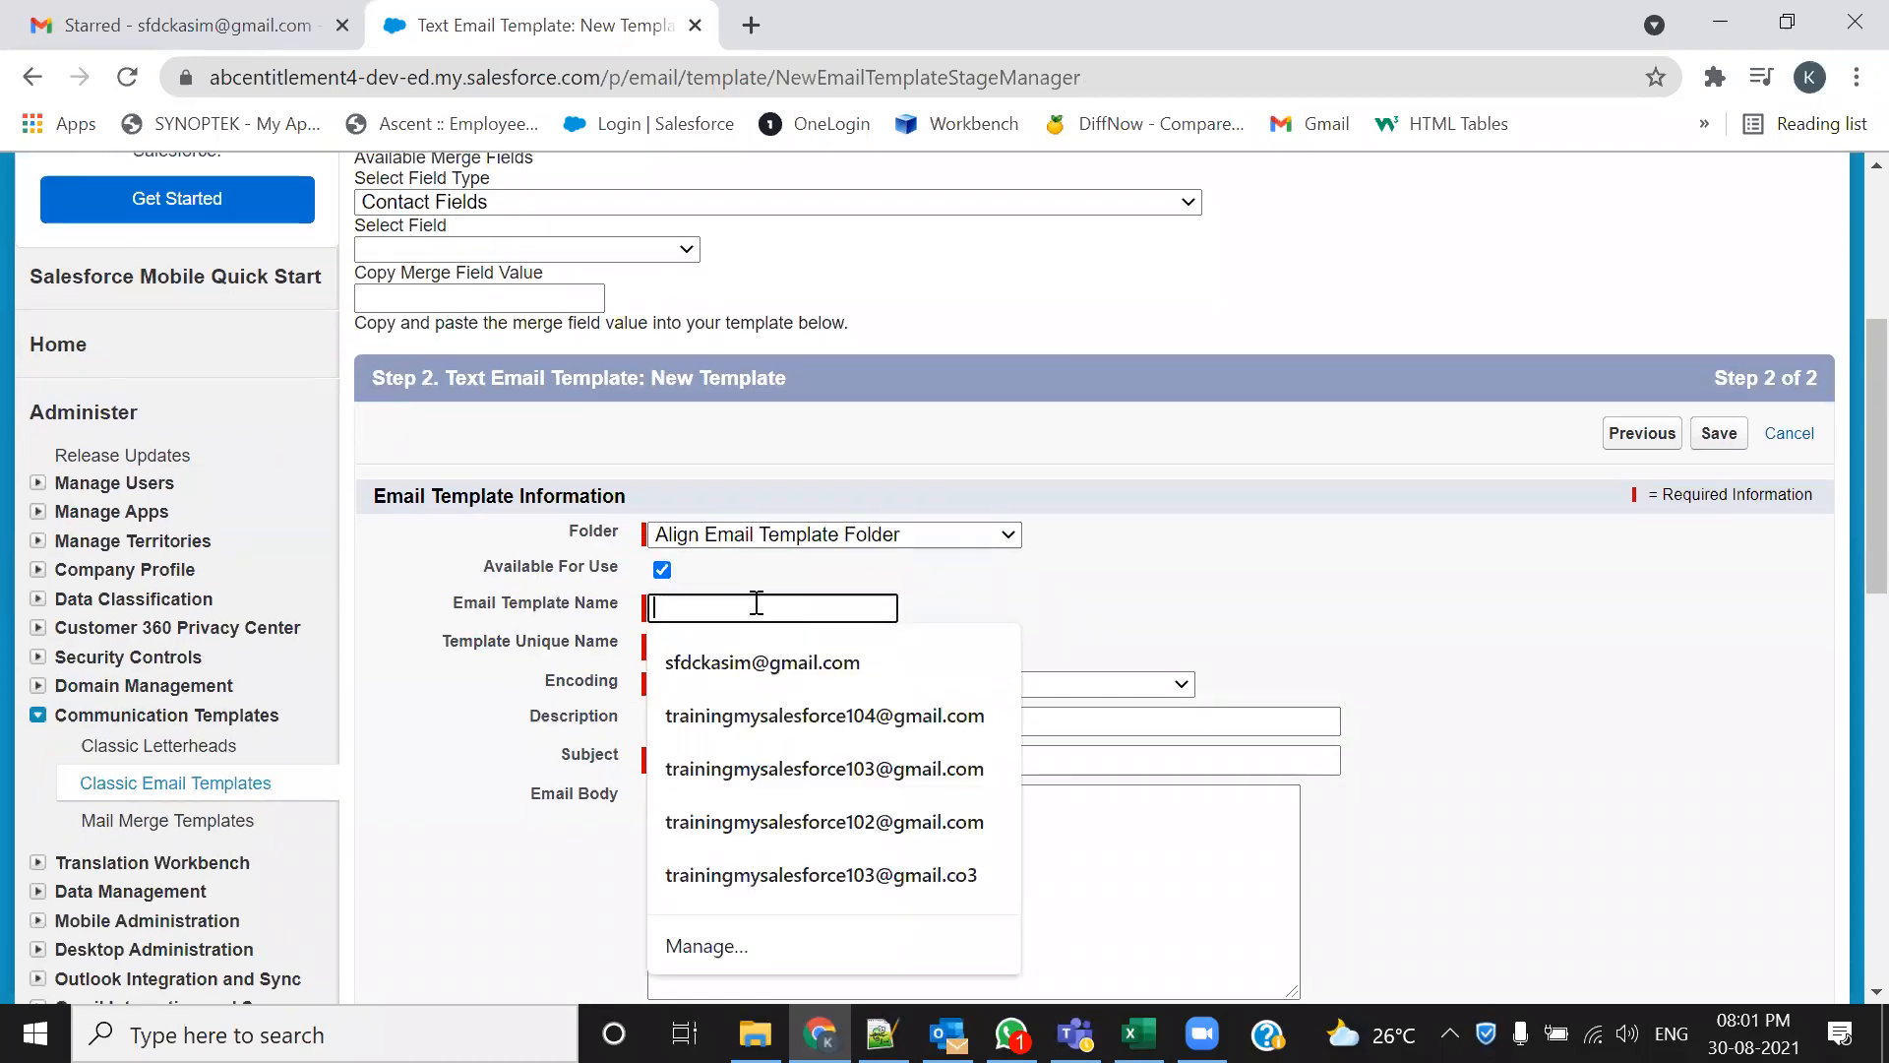
pyautogui.write('New Contact Record Creati')
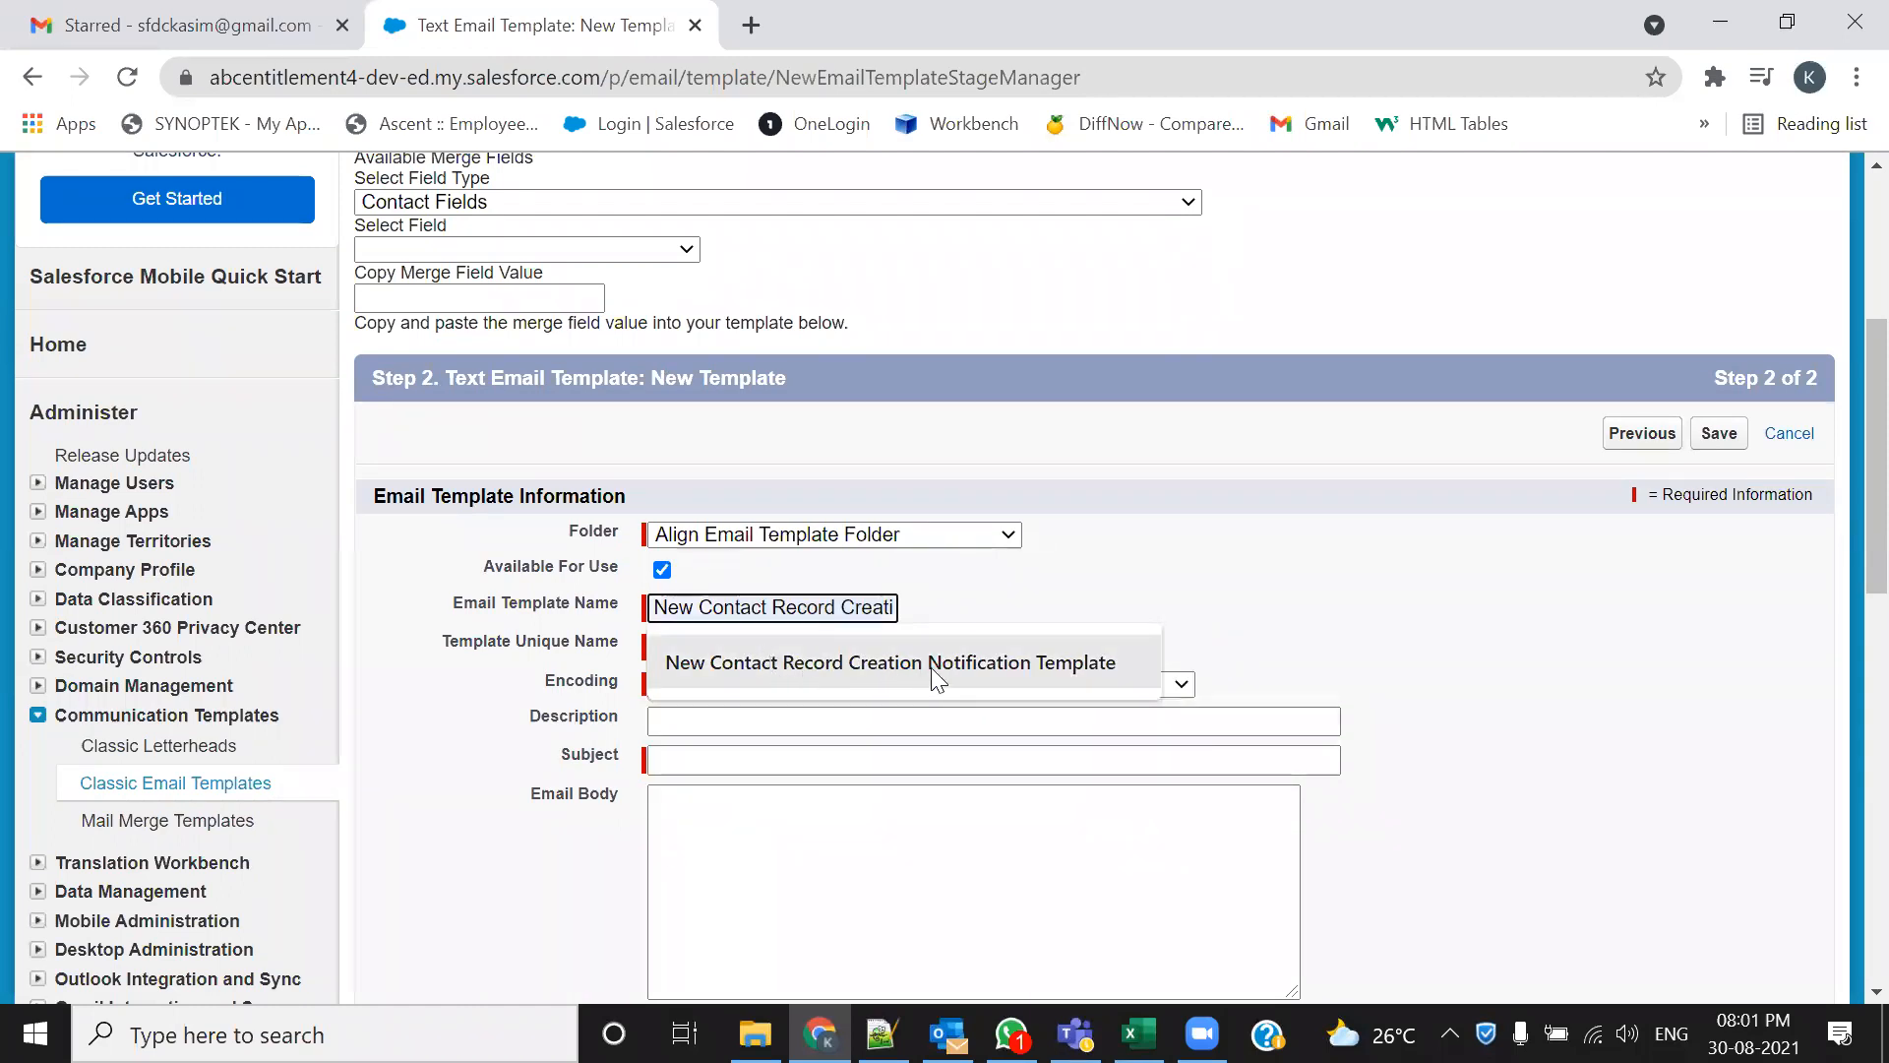
pyautogui.click(994, 671)
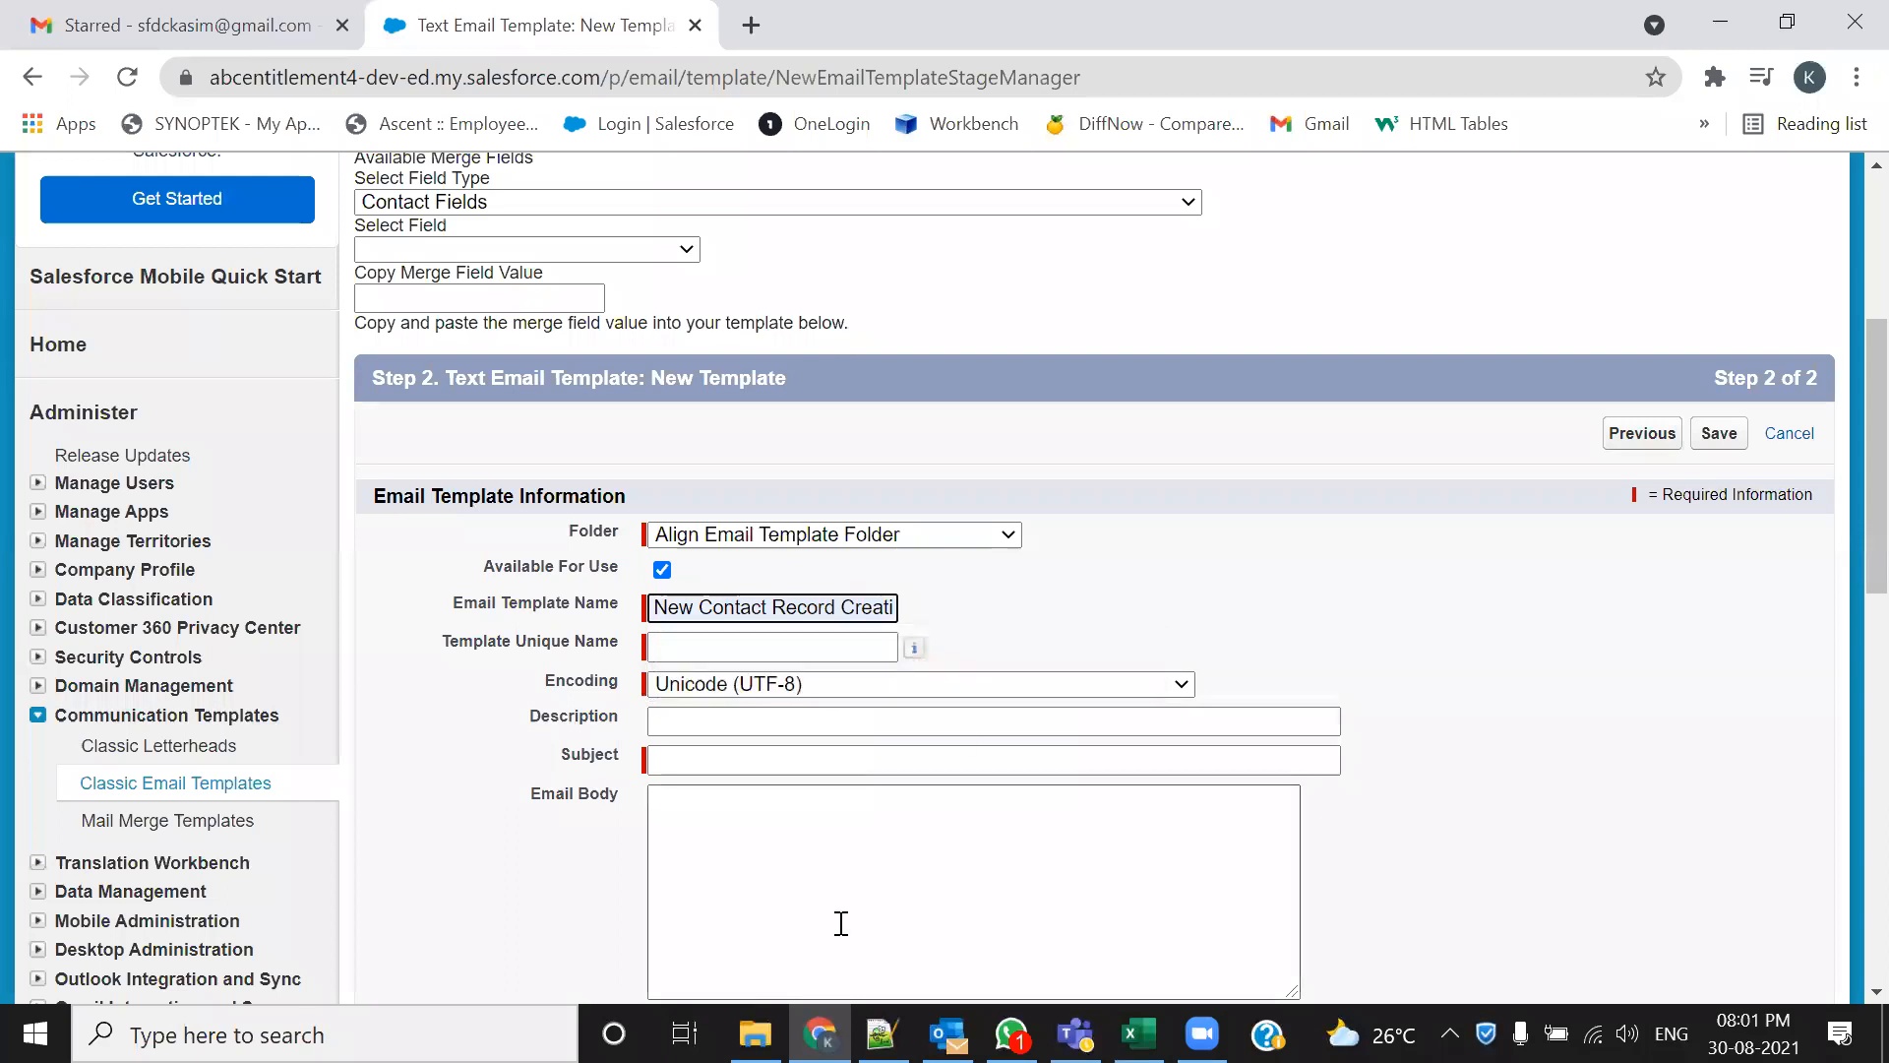
pyautogui.press('Tab')
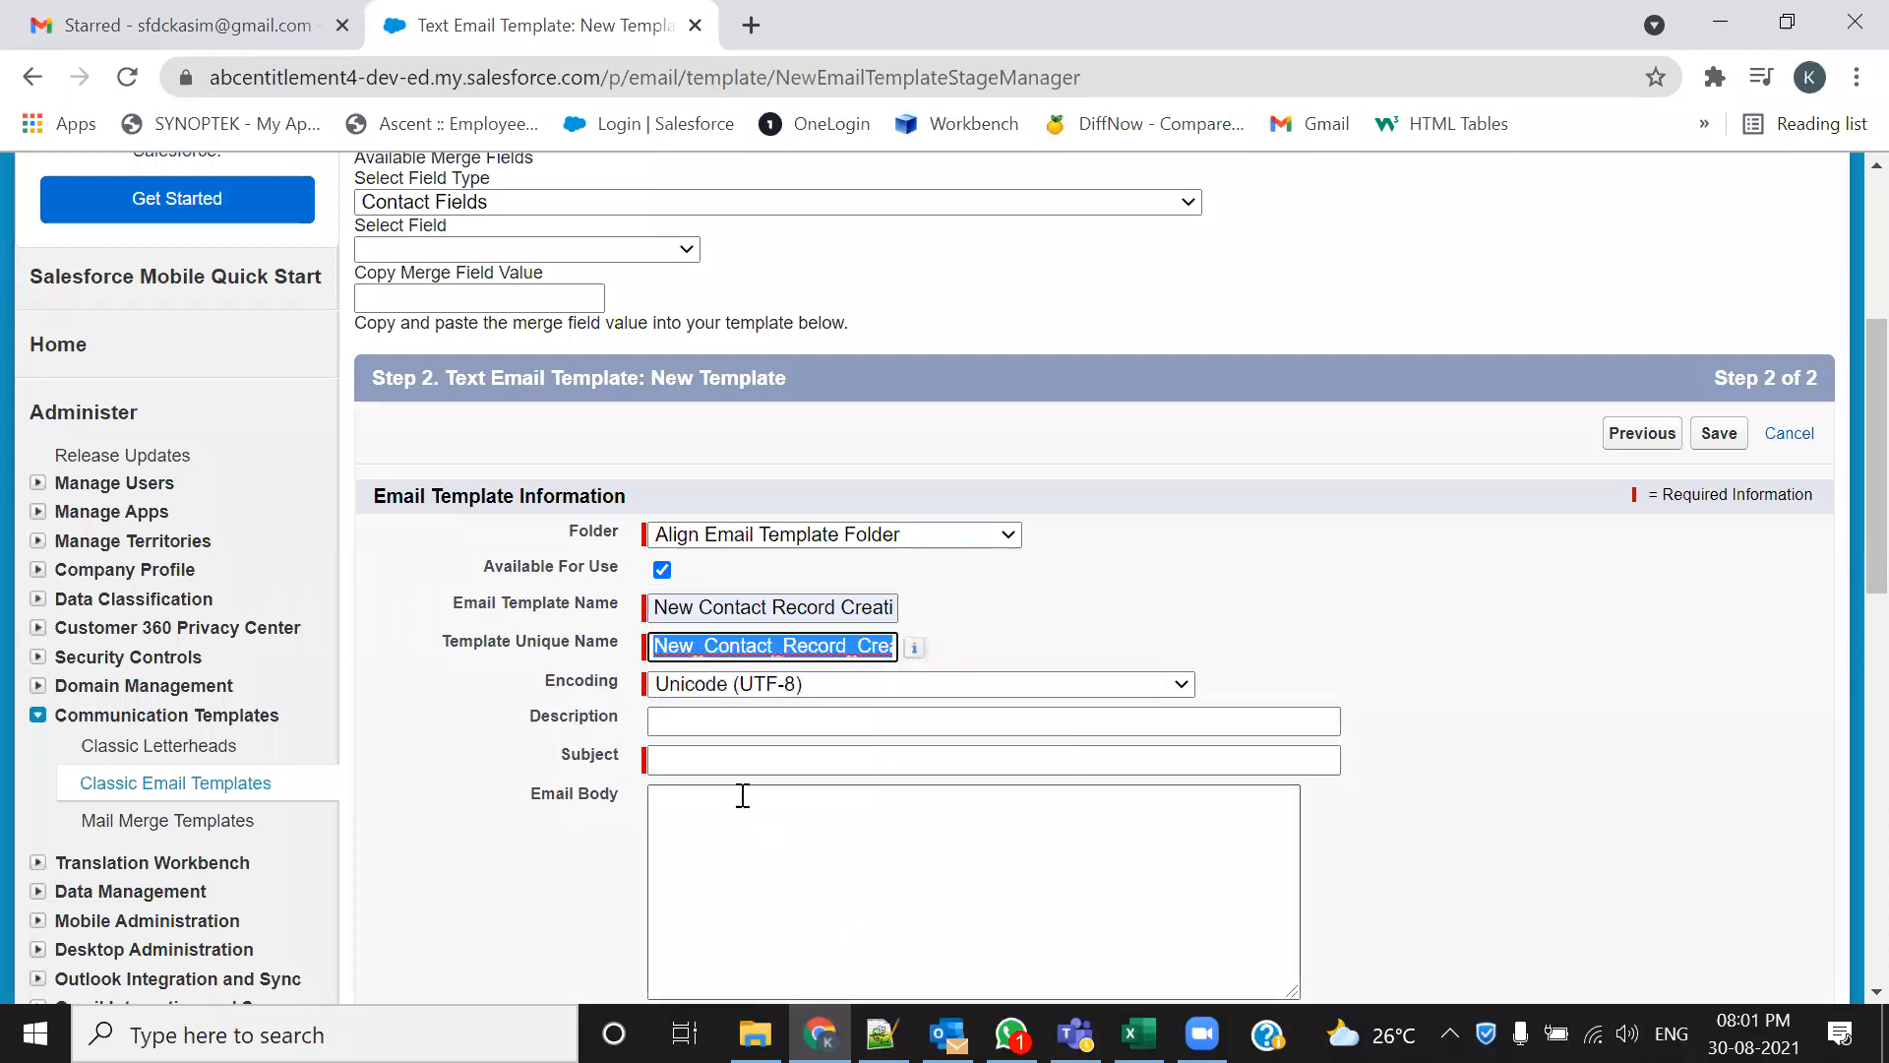
pyautogui.click(797, 608)
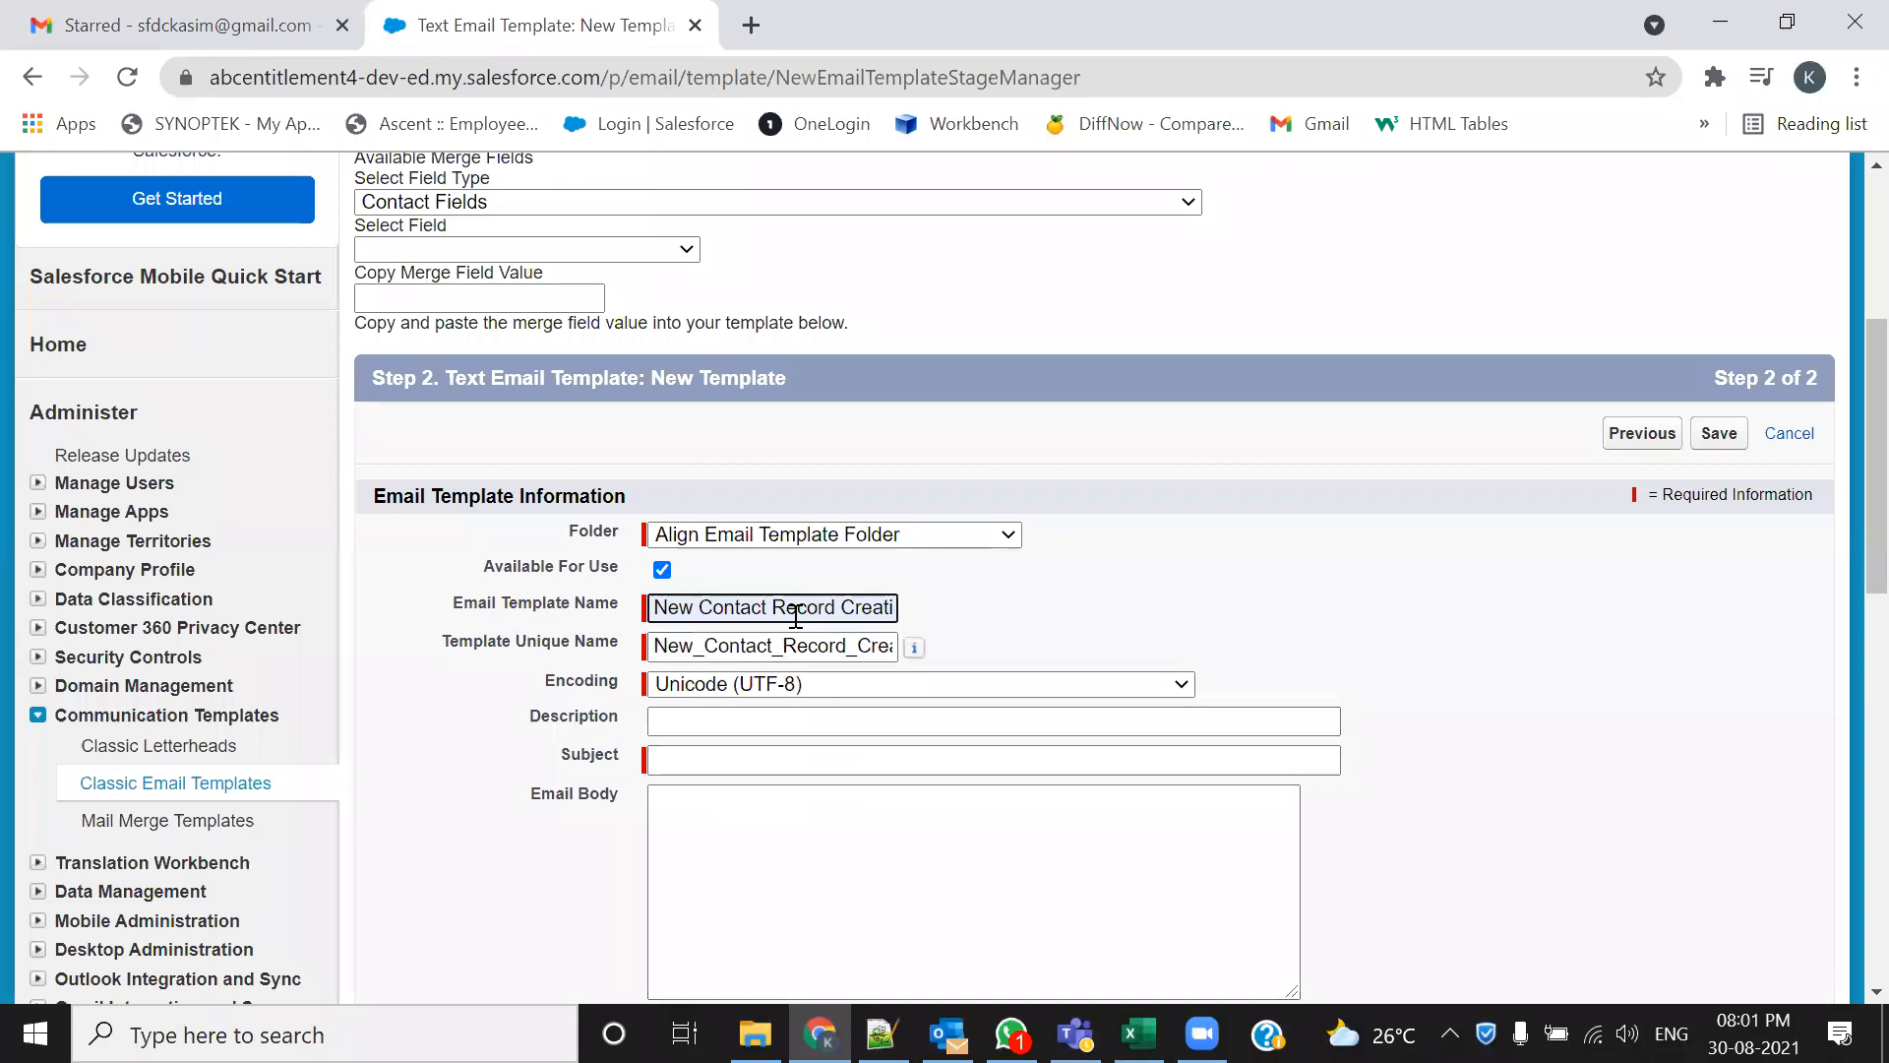
pyautogui.tripleClick(797, 610)
pyautogui.click(778, 721)
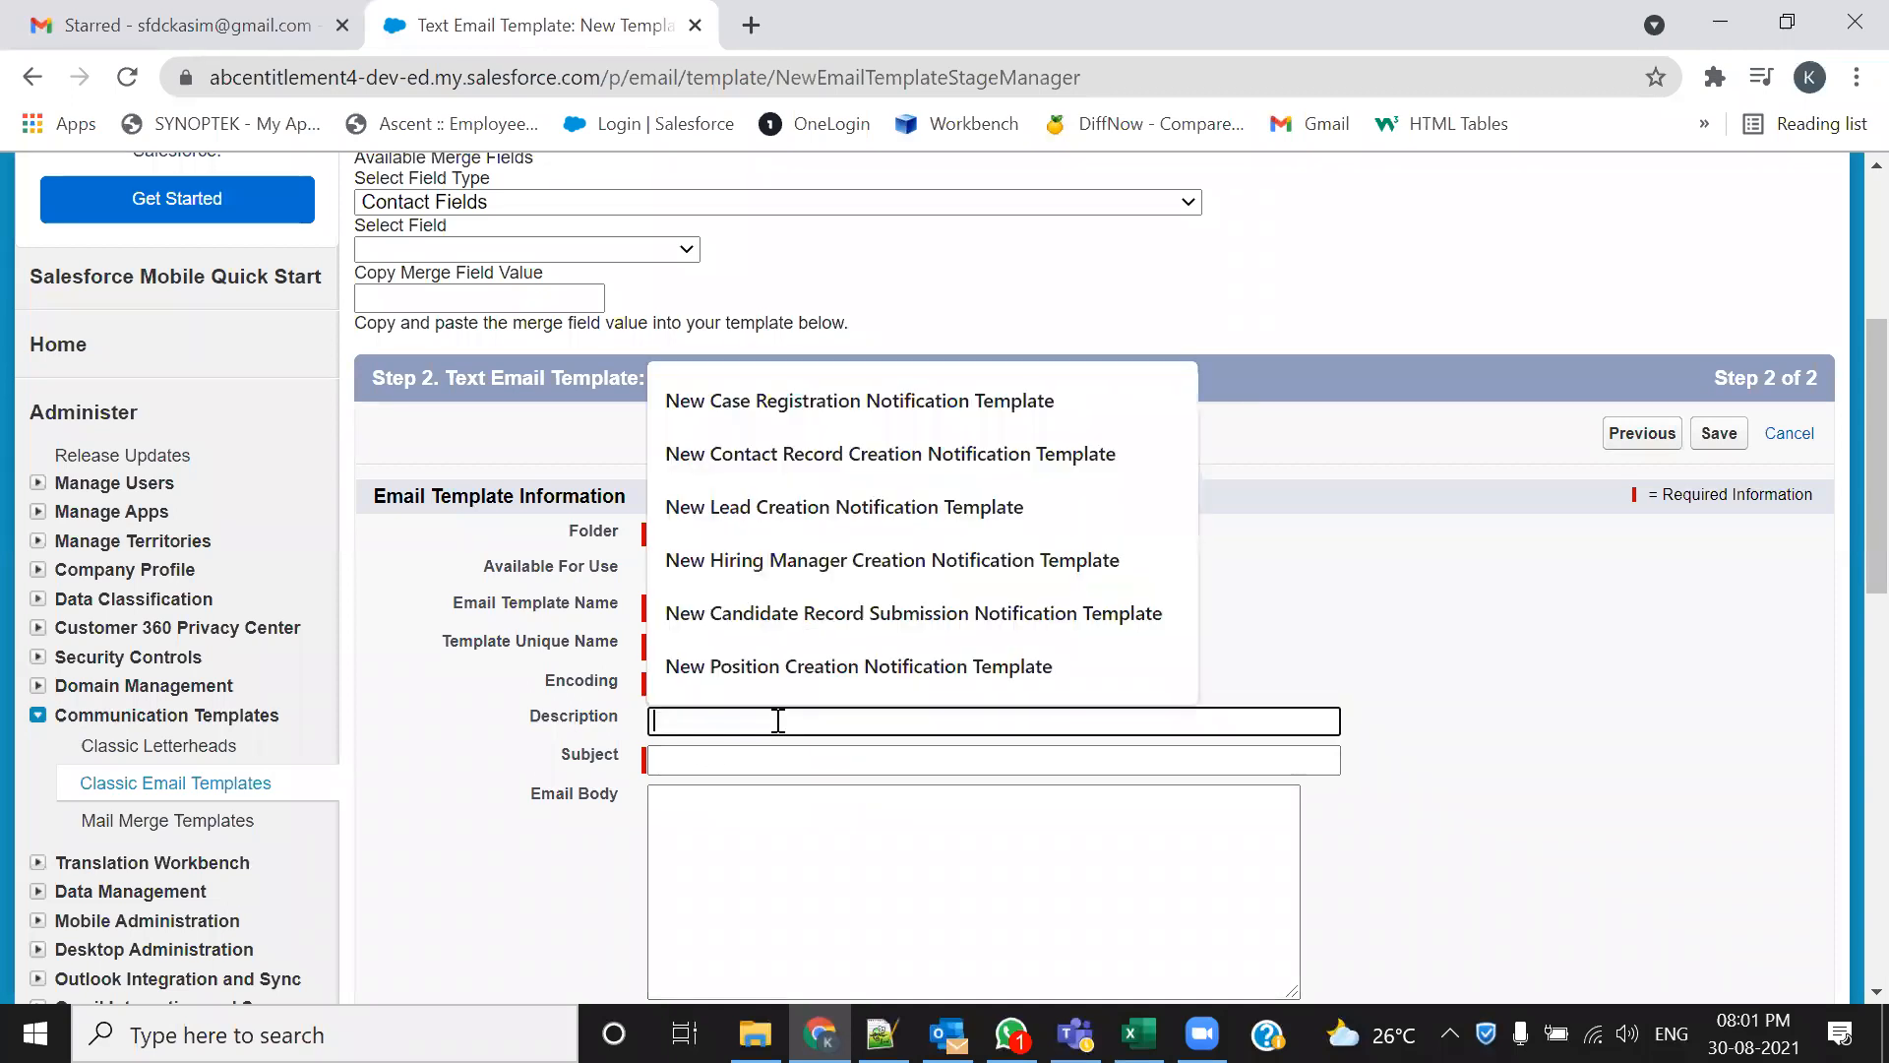
pyautogui.press('Down')
pyautogui.press('Down')
pyautogui.press('Return')
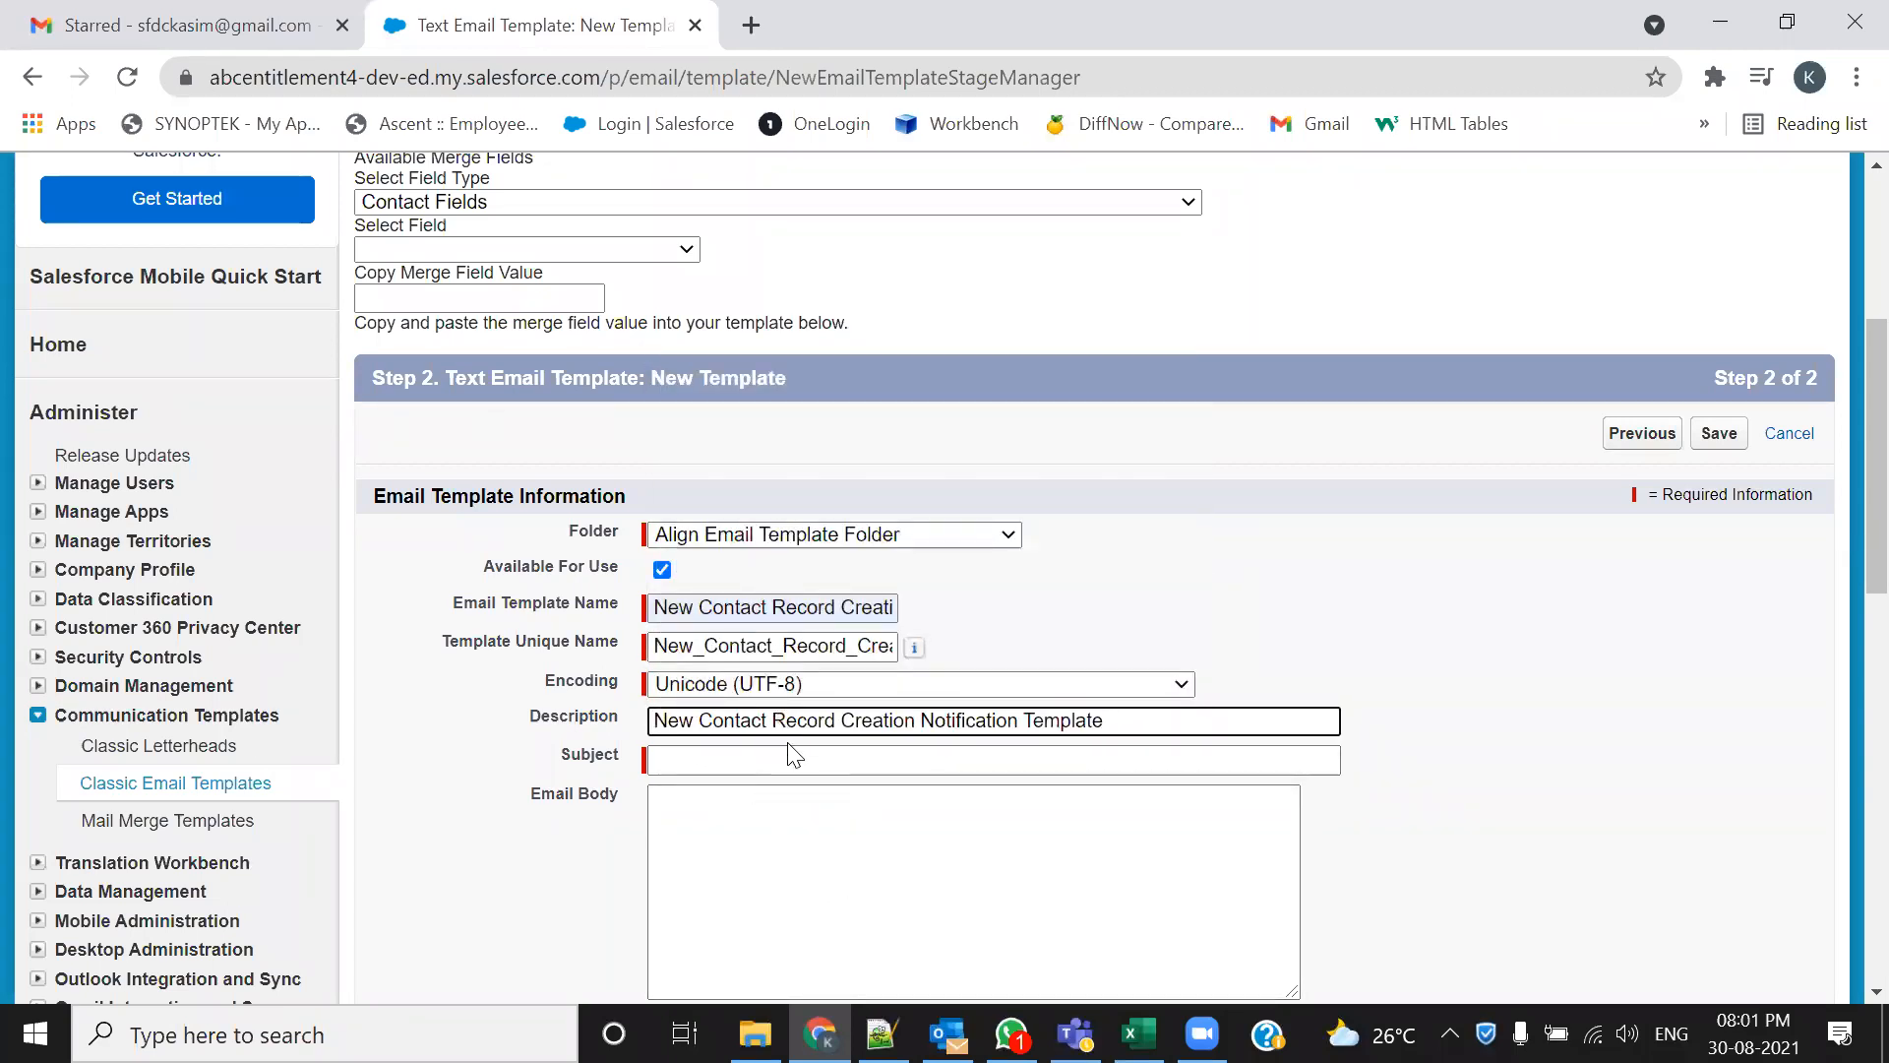
pyautogui.hotkey('alt', 'Tab')
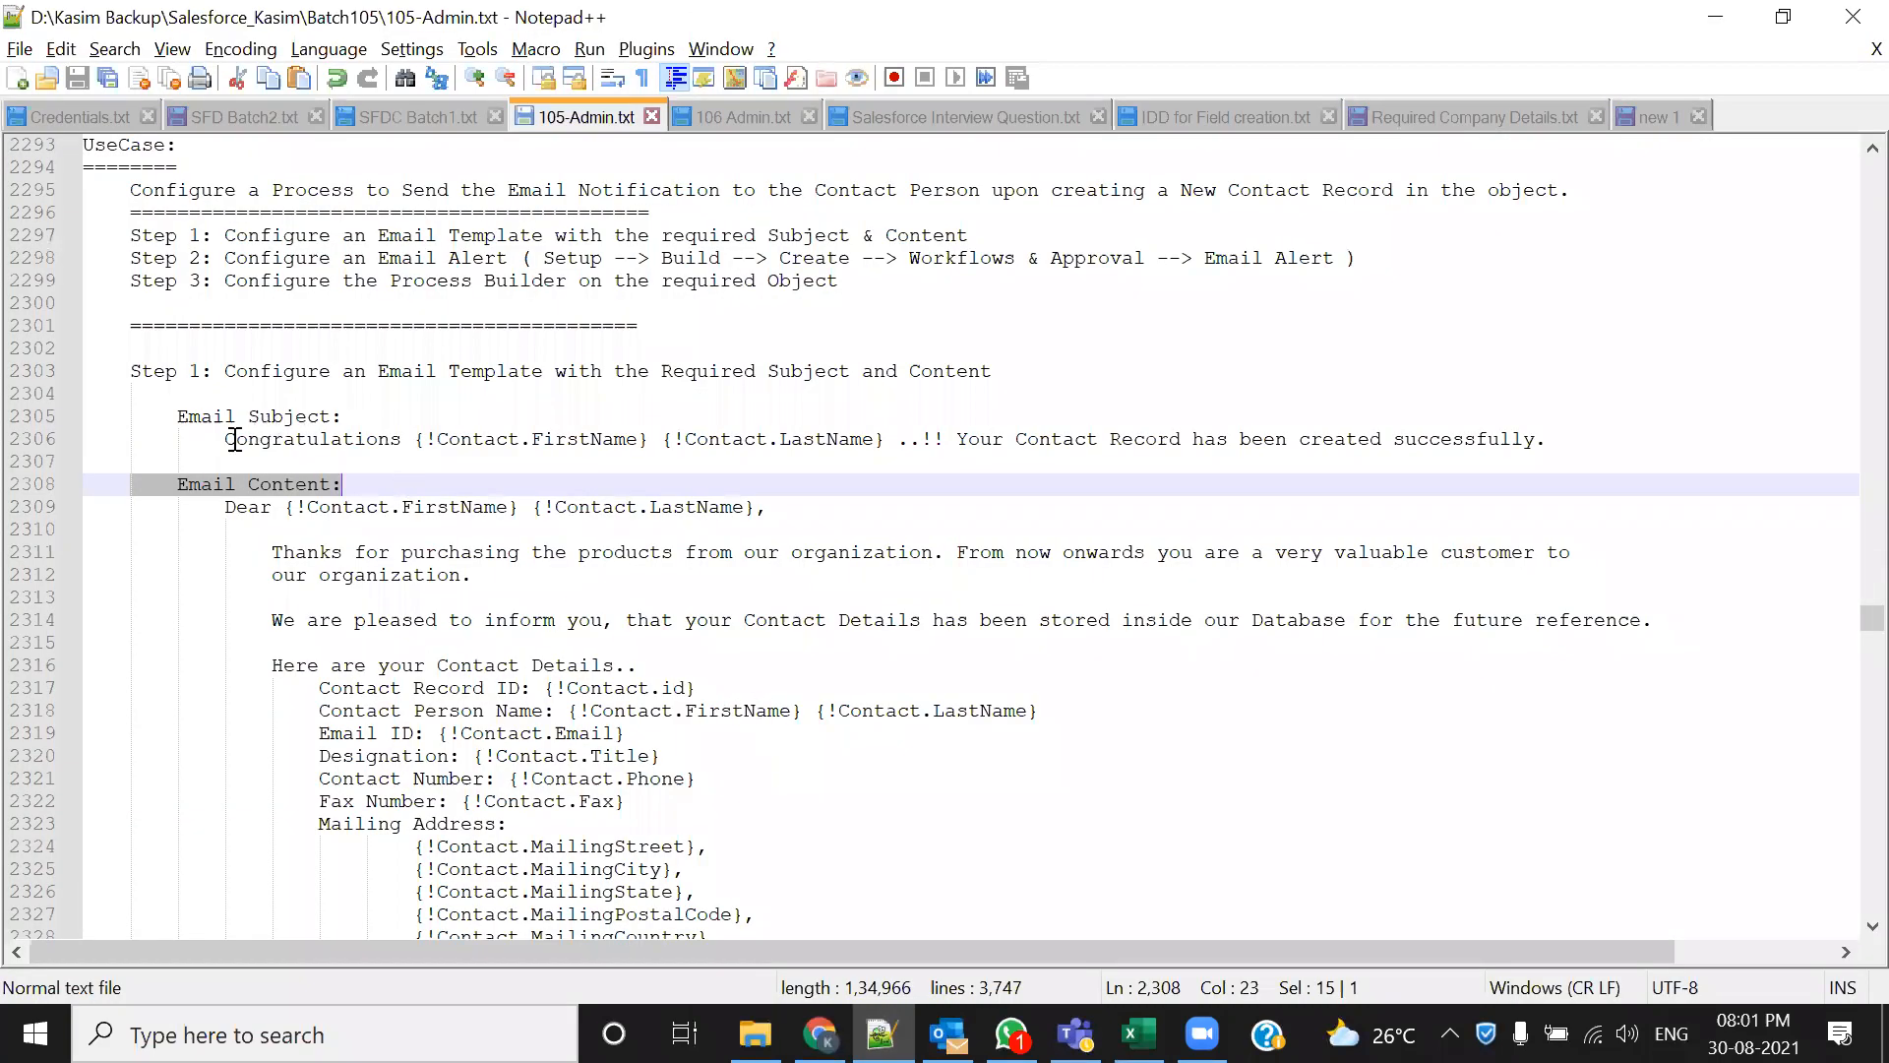
# Copy the Congratulations subject line from the notes into the template's Subject
pyautogui.moveTo(225, 439); pyautogui.dragTo(1548, 459)
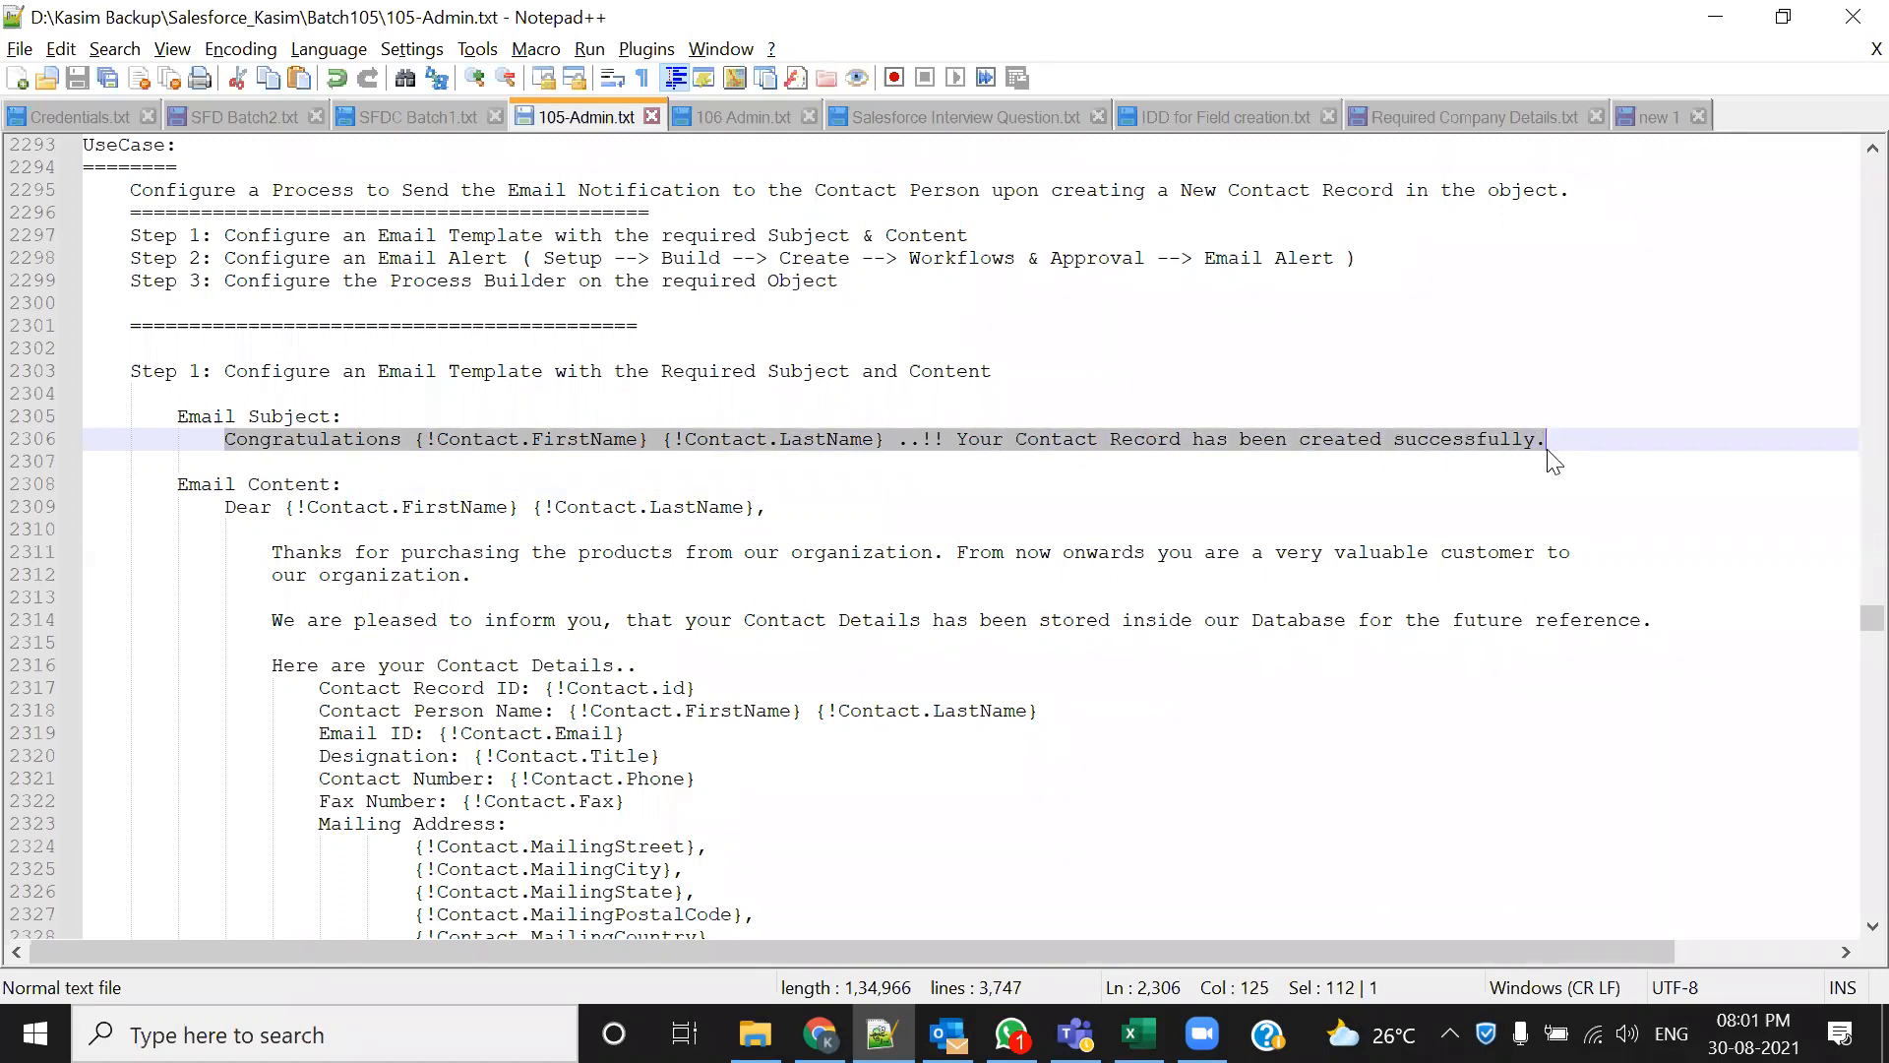
pyautogui.hotkey('ctrl', 'c')
pyautogui.hotkey('alt', 'Tab')
pyautogui.click(750, 760)
pyautogui.hotkey('ctrl', 'v')
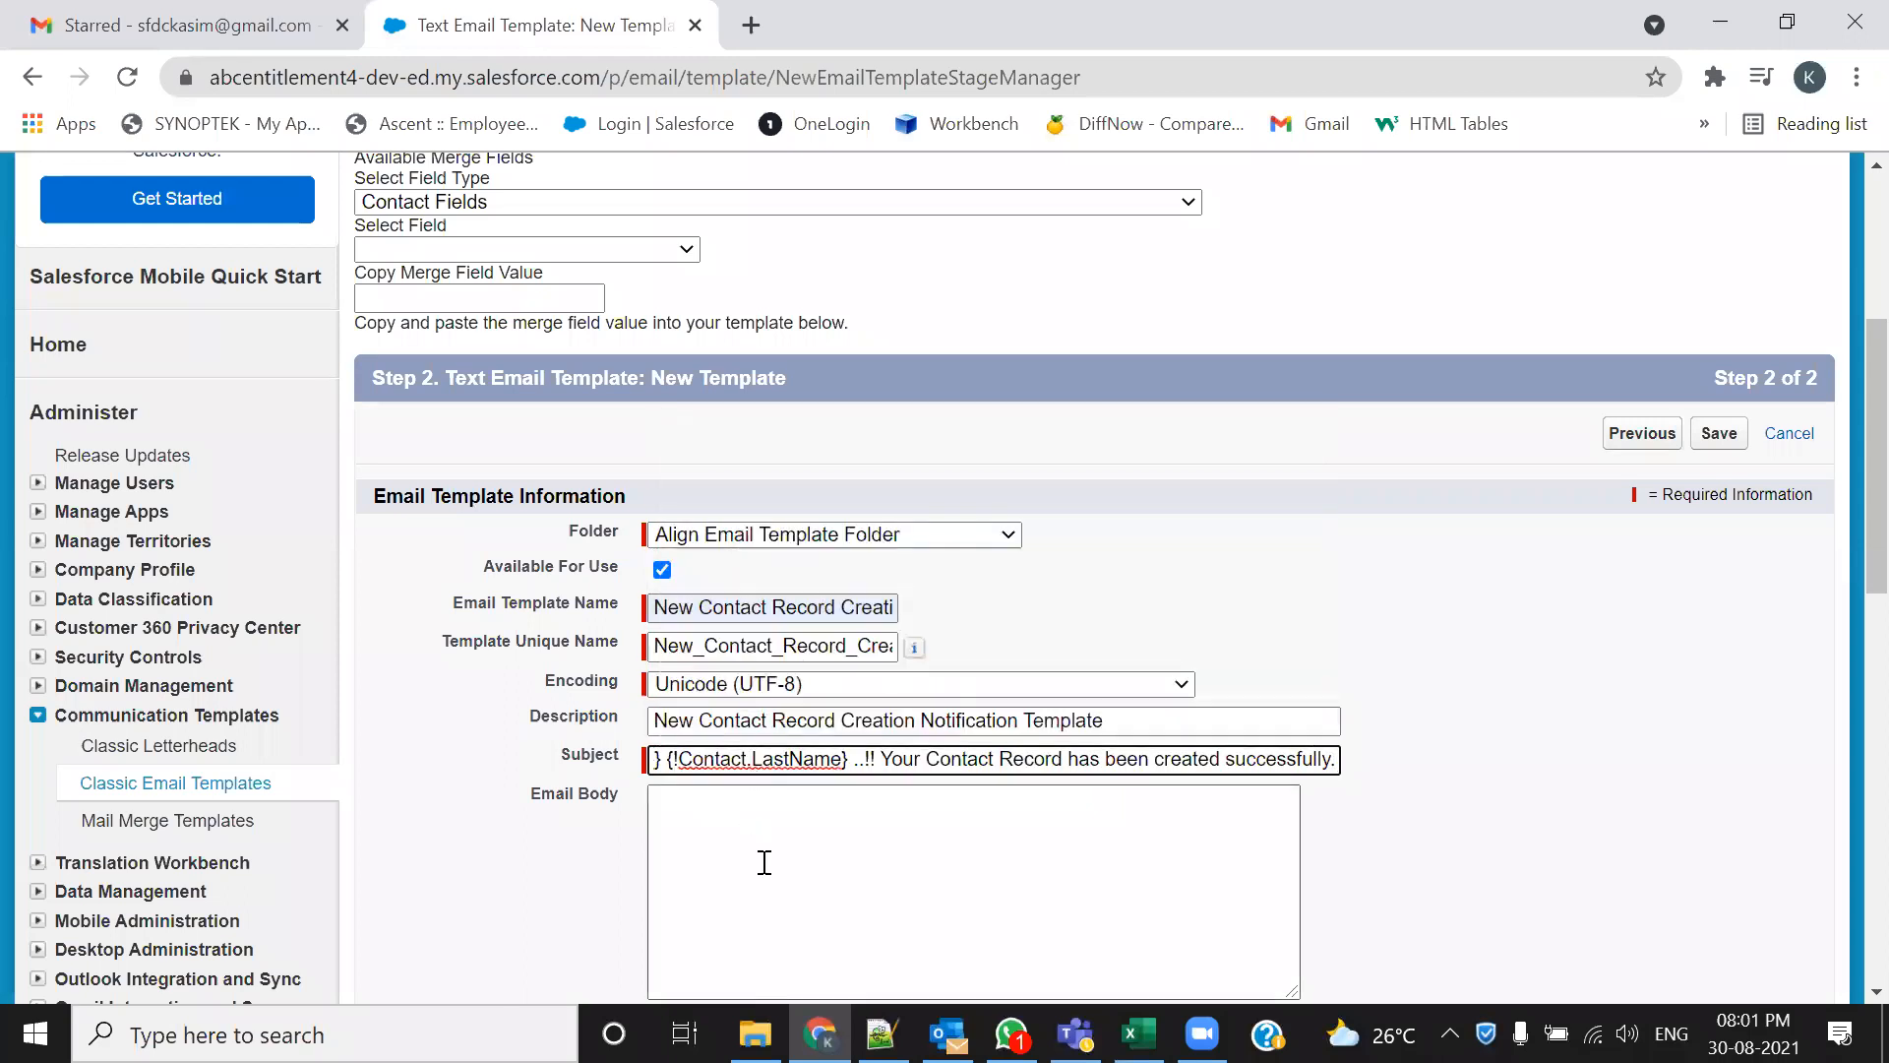
# Copy the email body text from 'Dear' onward into the template's Email Body
pyautogui.hotkey('alt', 'Tab')
pyautogui.moveTo(231, 507); pyautogui.dragTo(660, 733)
pyautogui.scroll(-7, 261, 586)
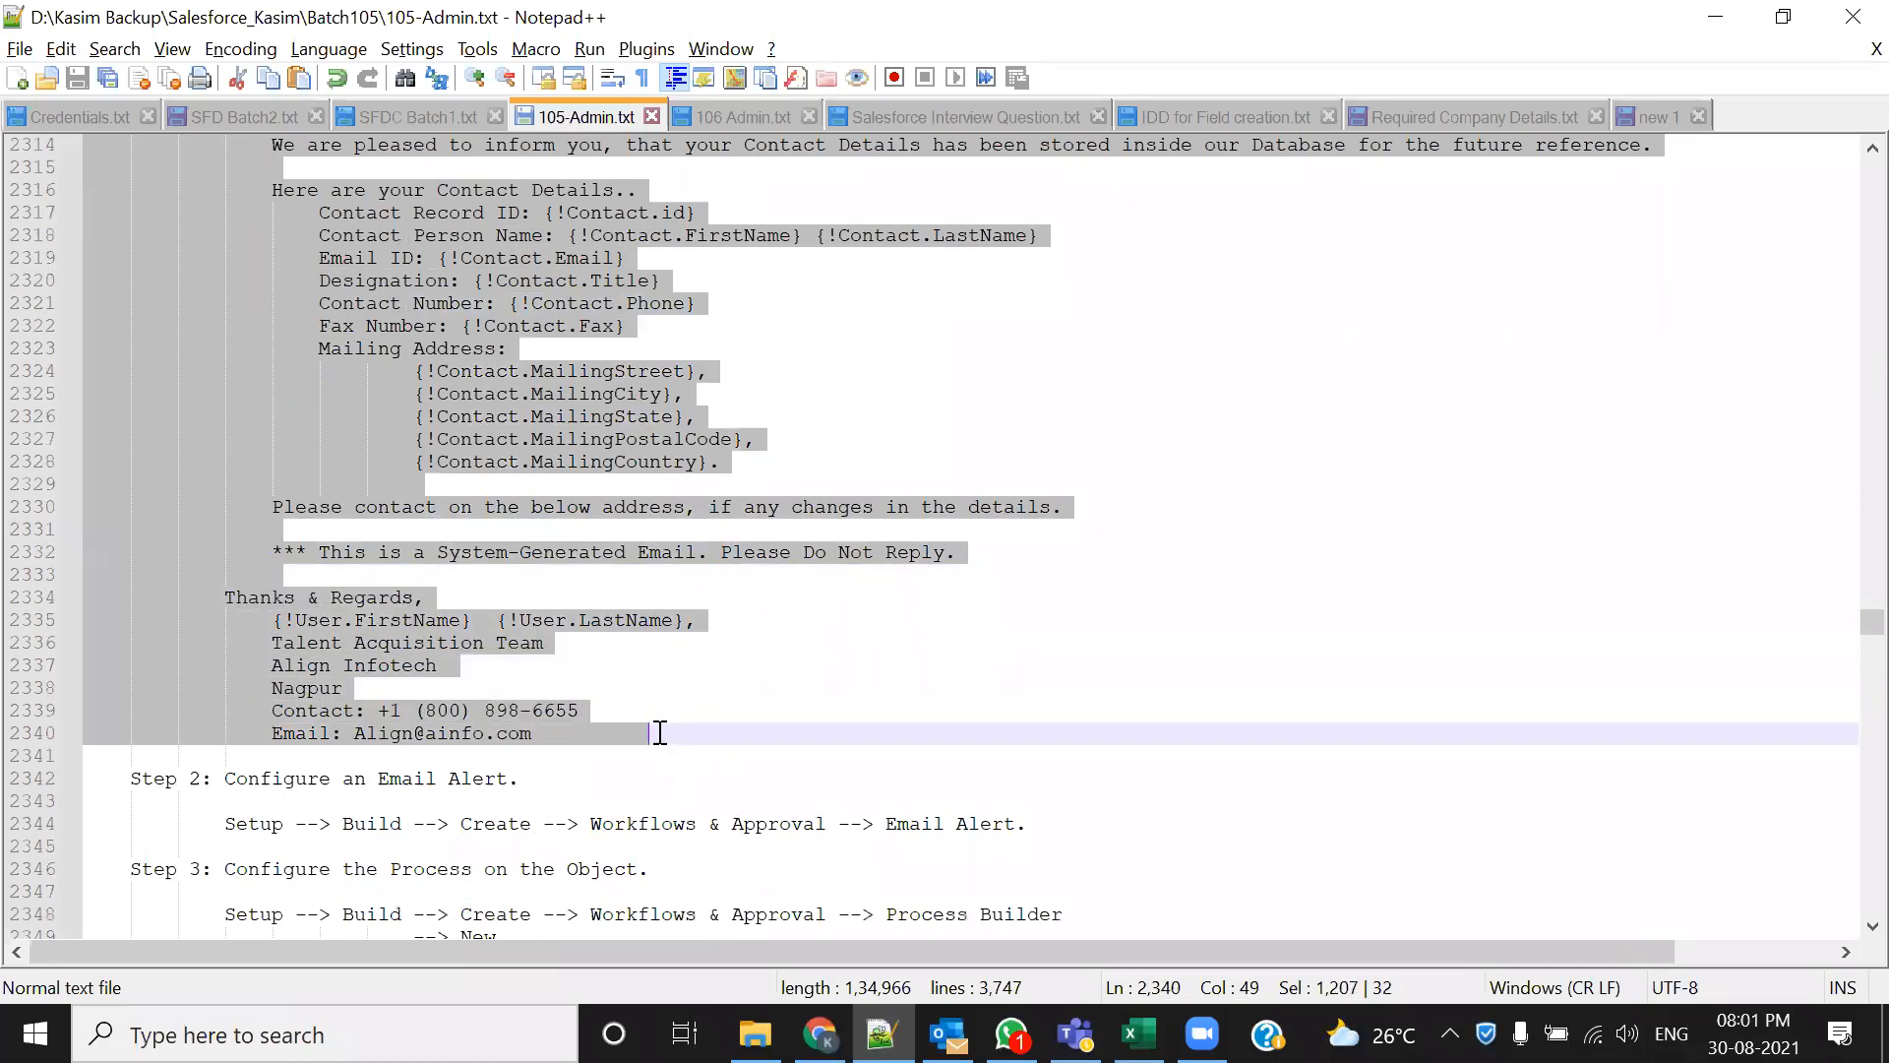
pyautogui.hotkey('ctrl', 'c')
pyautogui.hotkey('alt', 'Tab')
pyautogui.click(659, 796)
pyautogui.hotkey('ctrl', 'v')
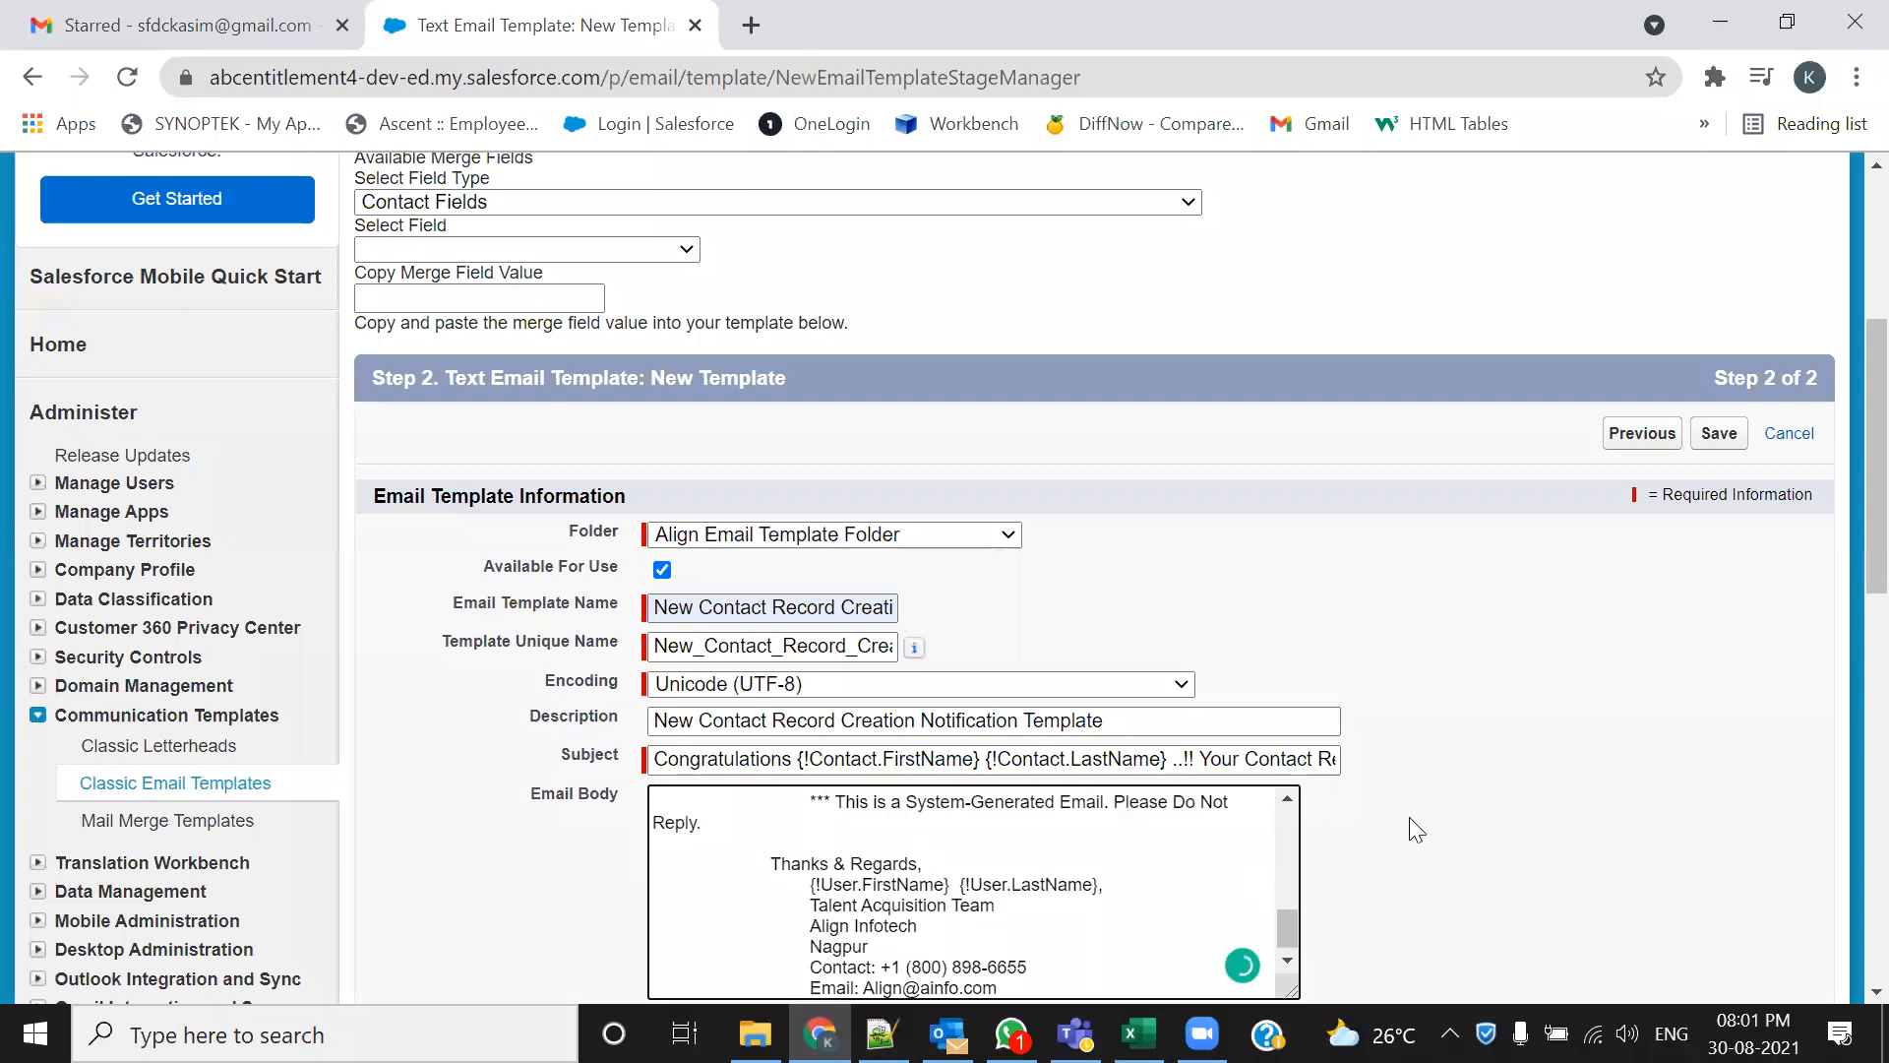
# Enlarge Email Body and remove indents before the Thanks, We are pleased and Contact Details paragraphs
pyautogui.scroll(-6, 1530, 758)
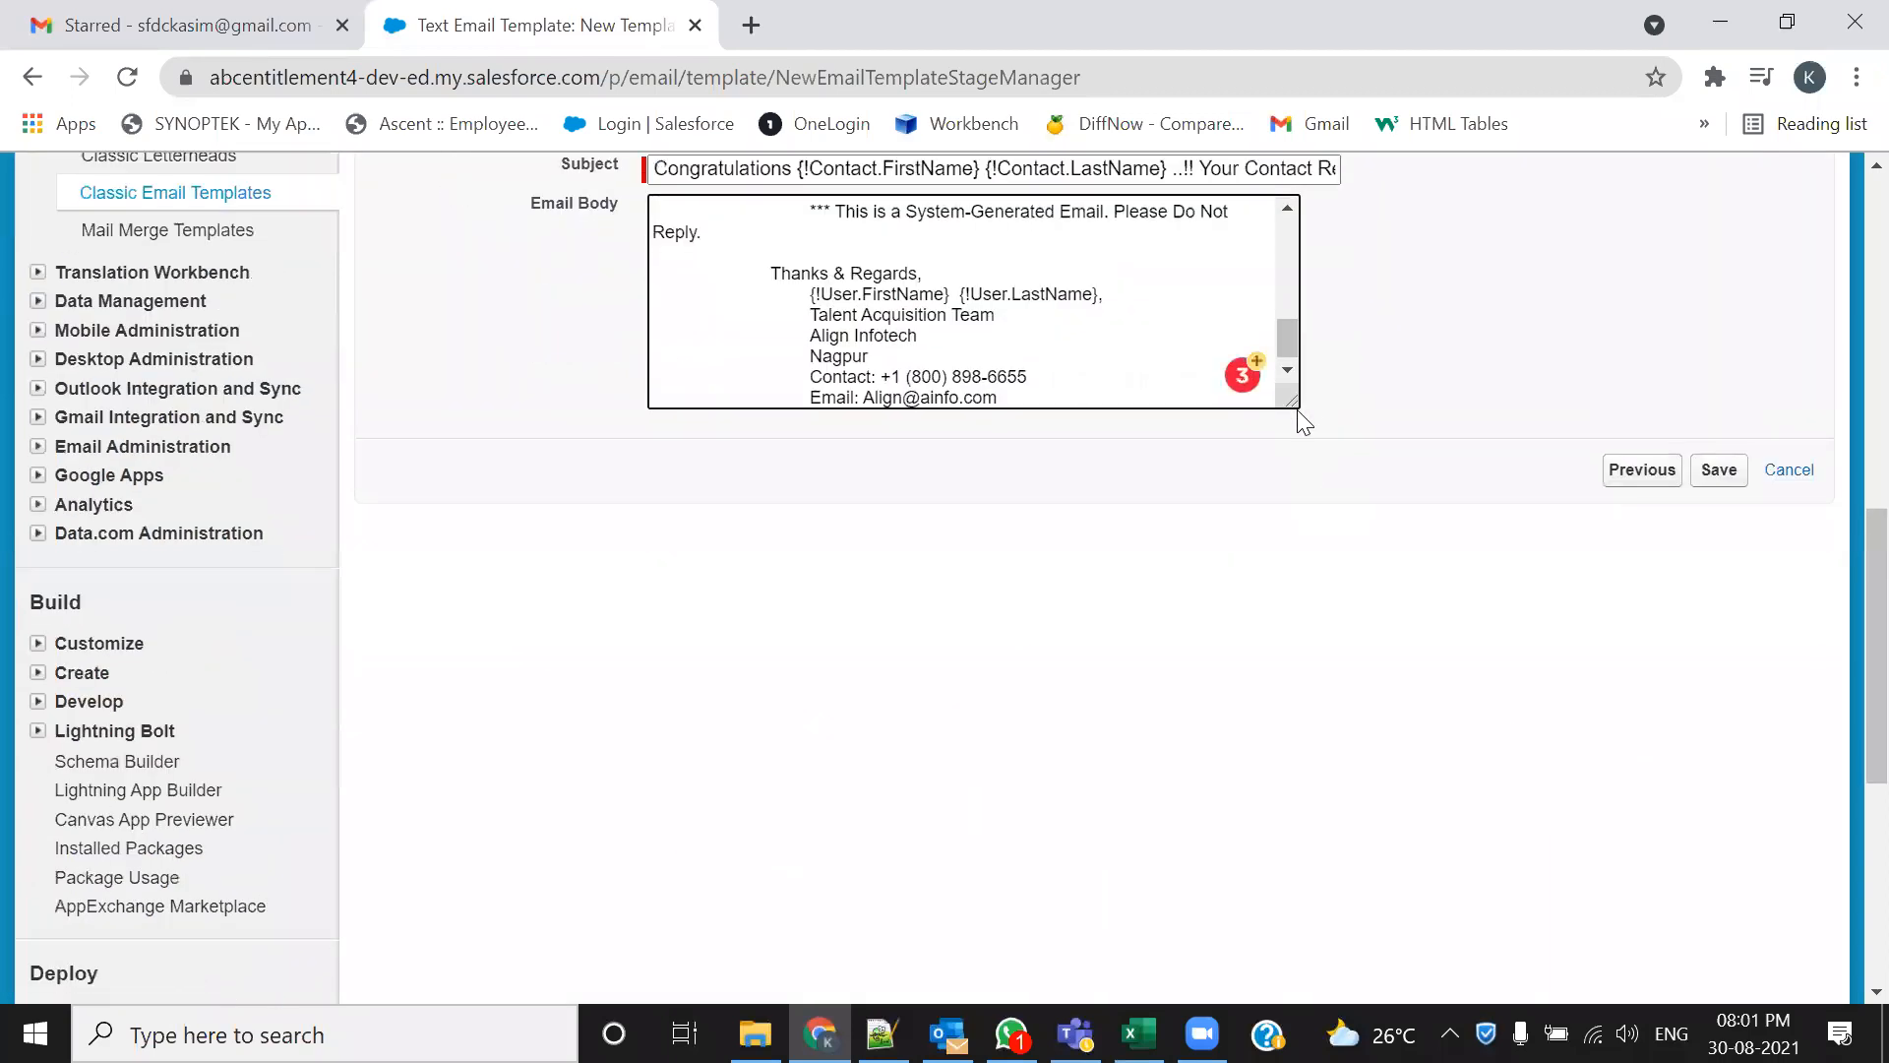
pyautogui.moveTo(1292, 402); pyautogui.dragTo(1717, 952)
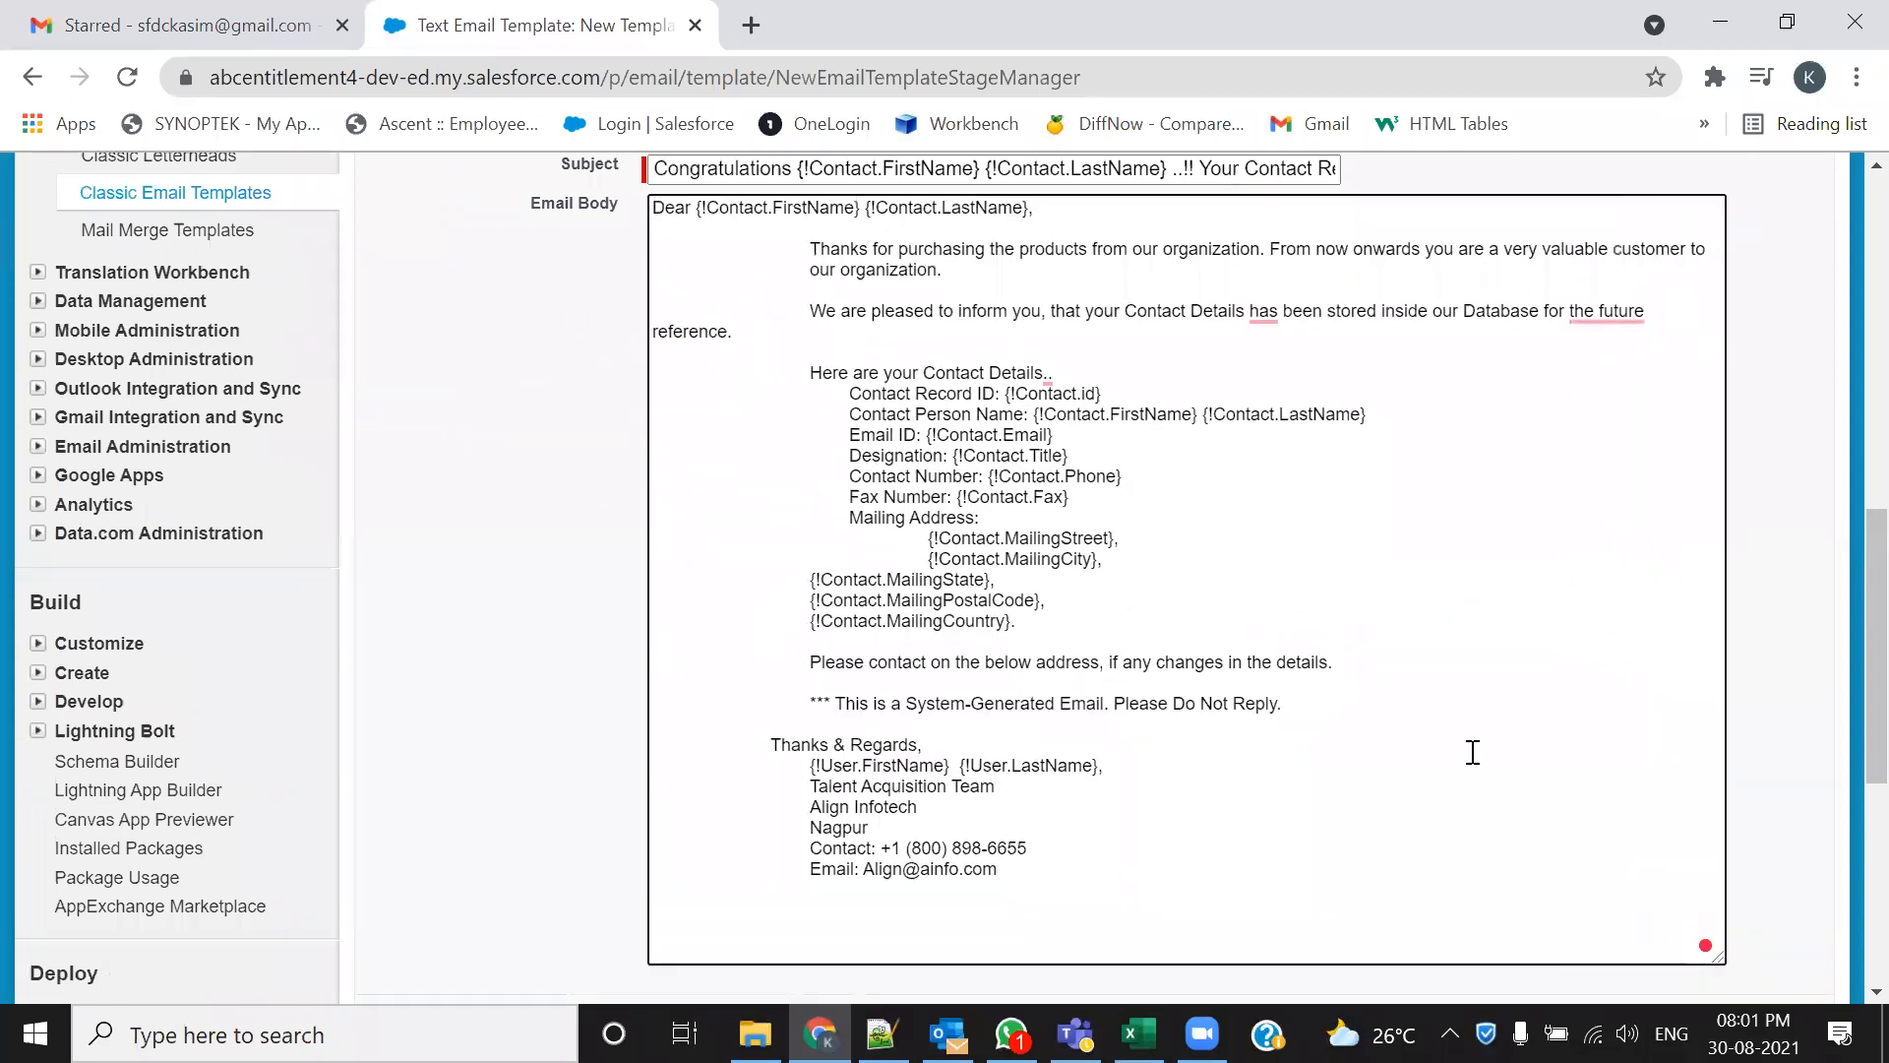
pyautogui.scroll(3, 1471, 751)
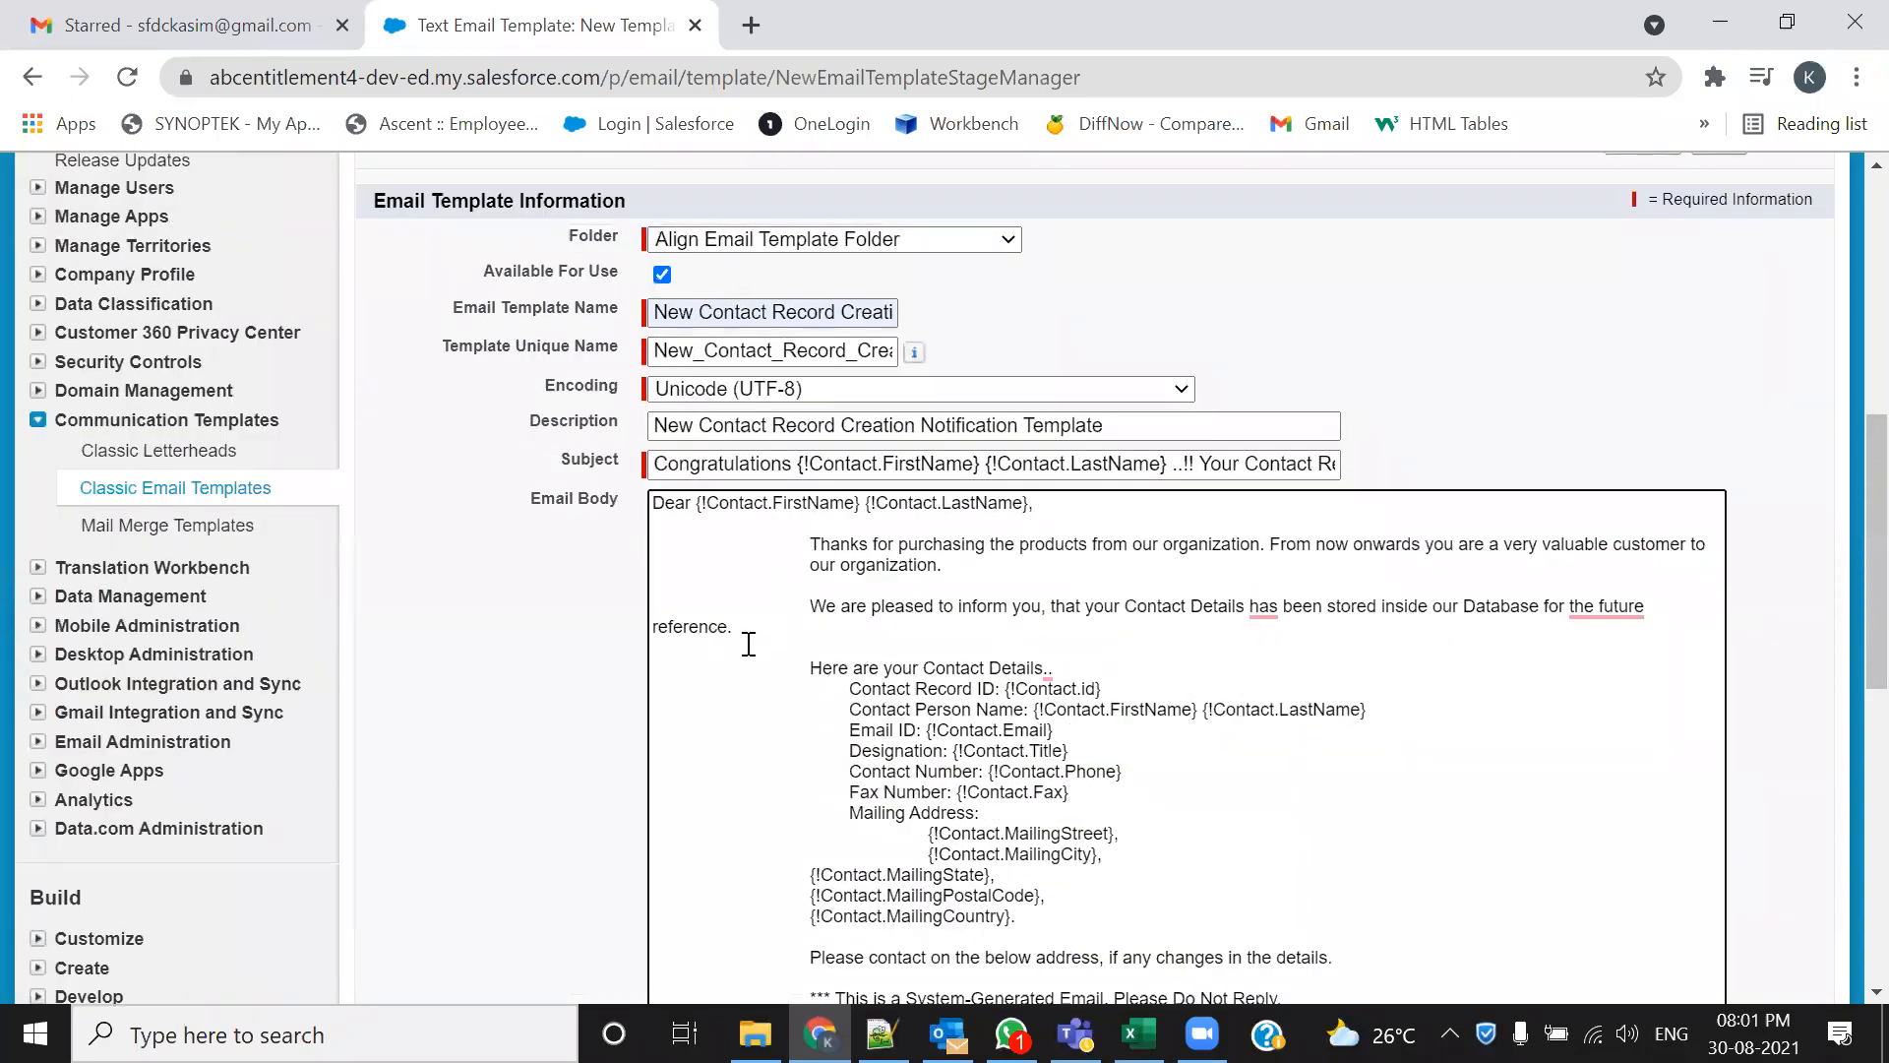
pyautogui.scroll(-1, 774, 724)
pyautogui.click(809, 397)
pyautogui.press('BackSpace')
pyautogui.press('BackSpace')
pyautogui.press('BackSpace')
pyautogui.press('BackSpace')
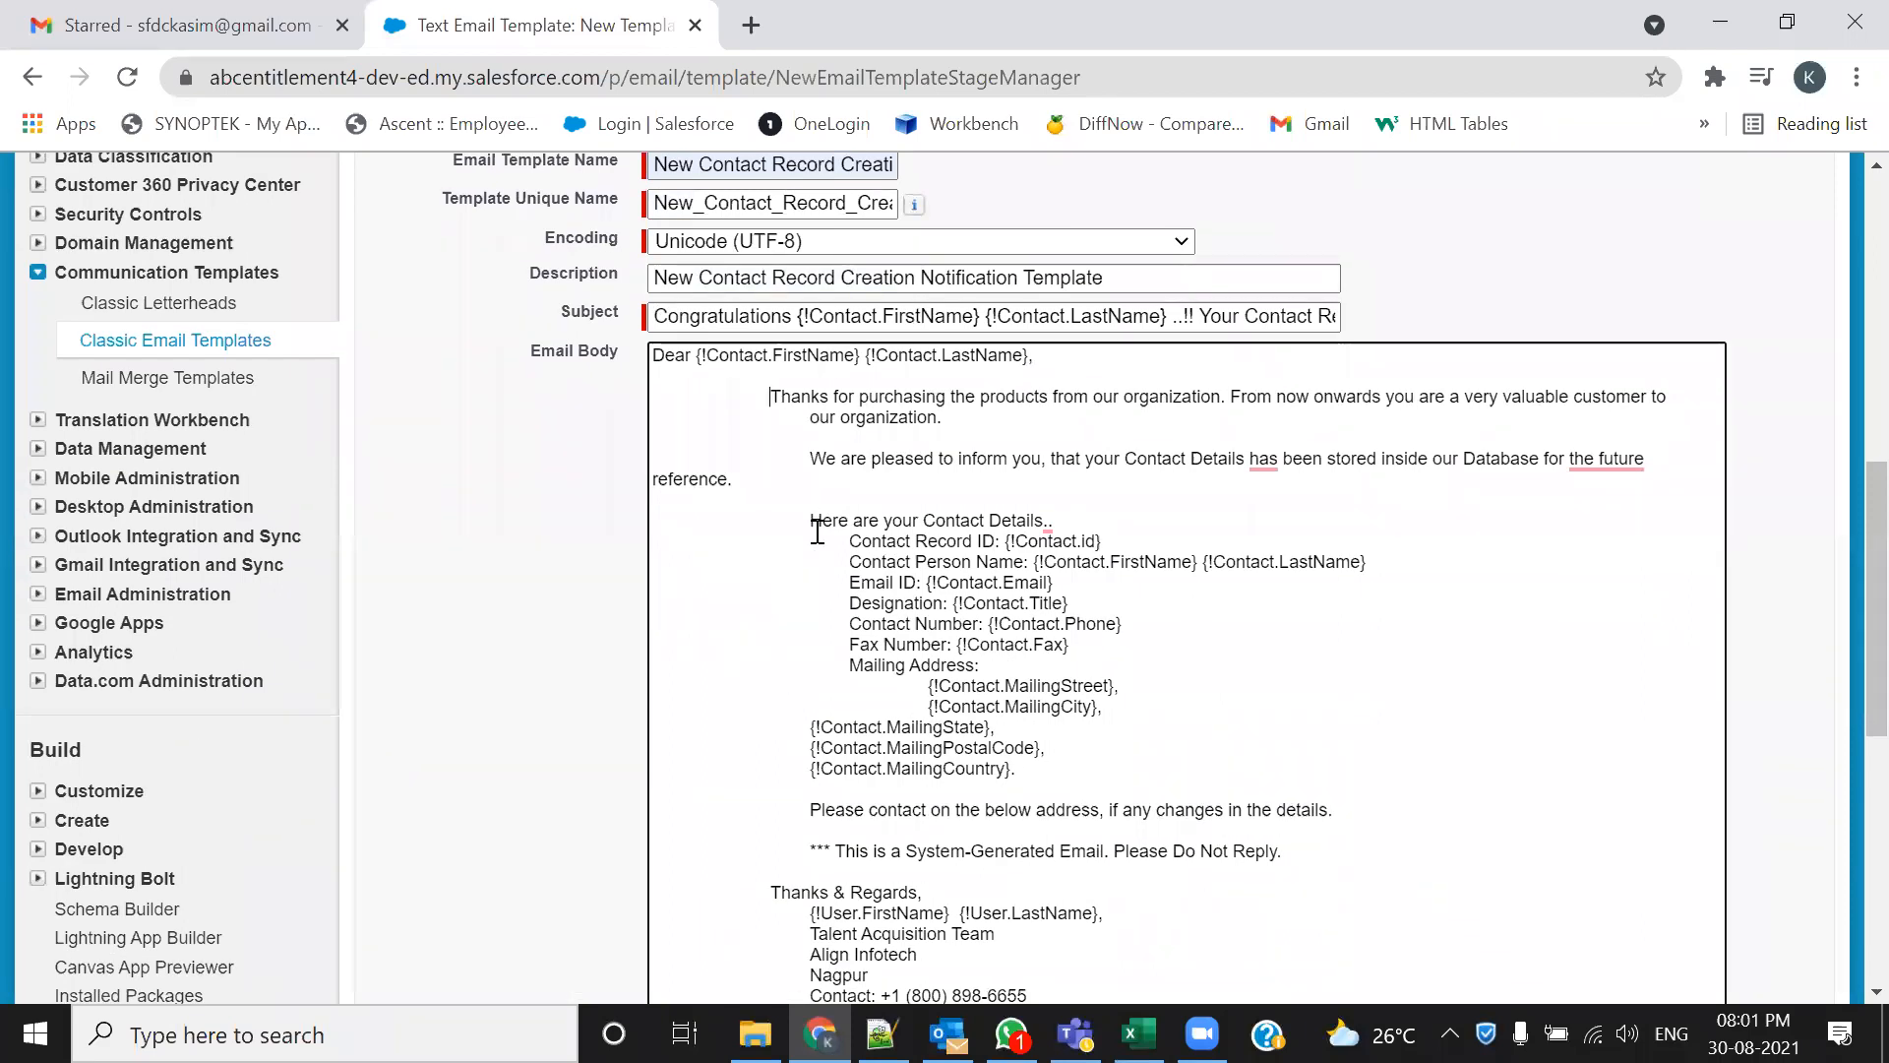
pyautogui.click(809, 418)
pyautogui.press('BackSpace')
pyautogui.press('BackSpace')
pyautogui.press('BackSpace')
pyautogui.press('BackSpace')
pyautogui.press('BackSpace')
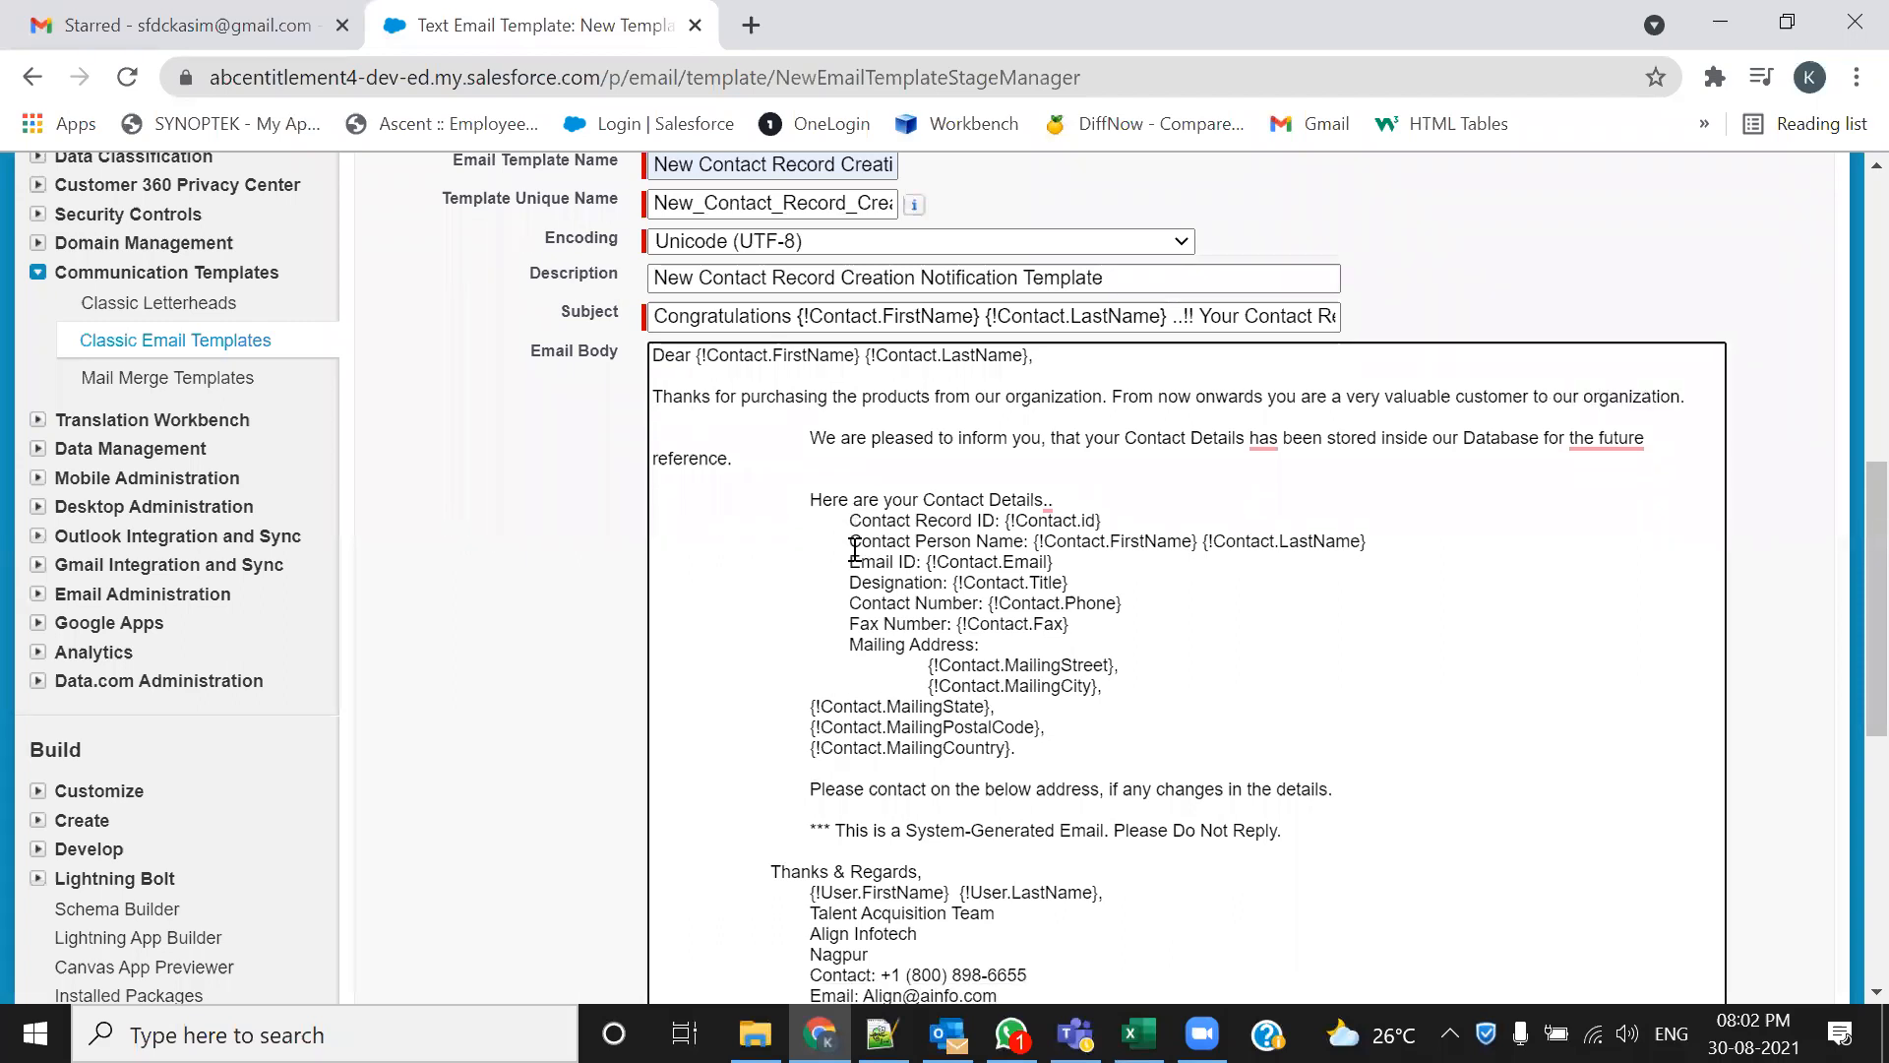
pyautogui.click(809, 437)
pyautogui.press('BackSpace')
pyautogui.press('BackSpace')
pyautogui.press('BackSpace')
pyautogui.press('BackSpace')
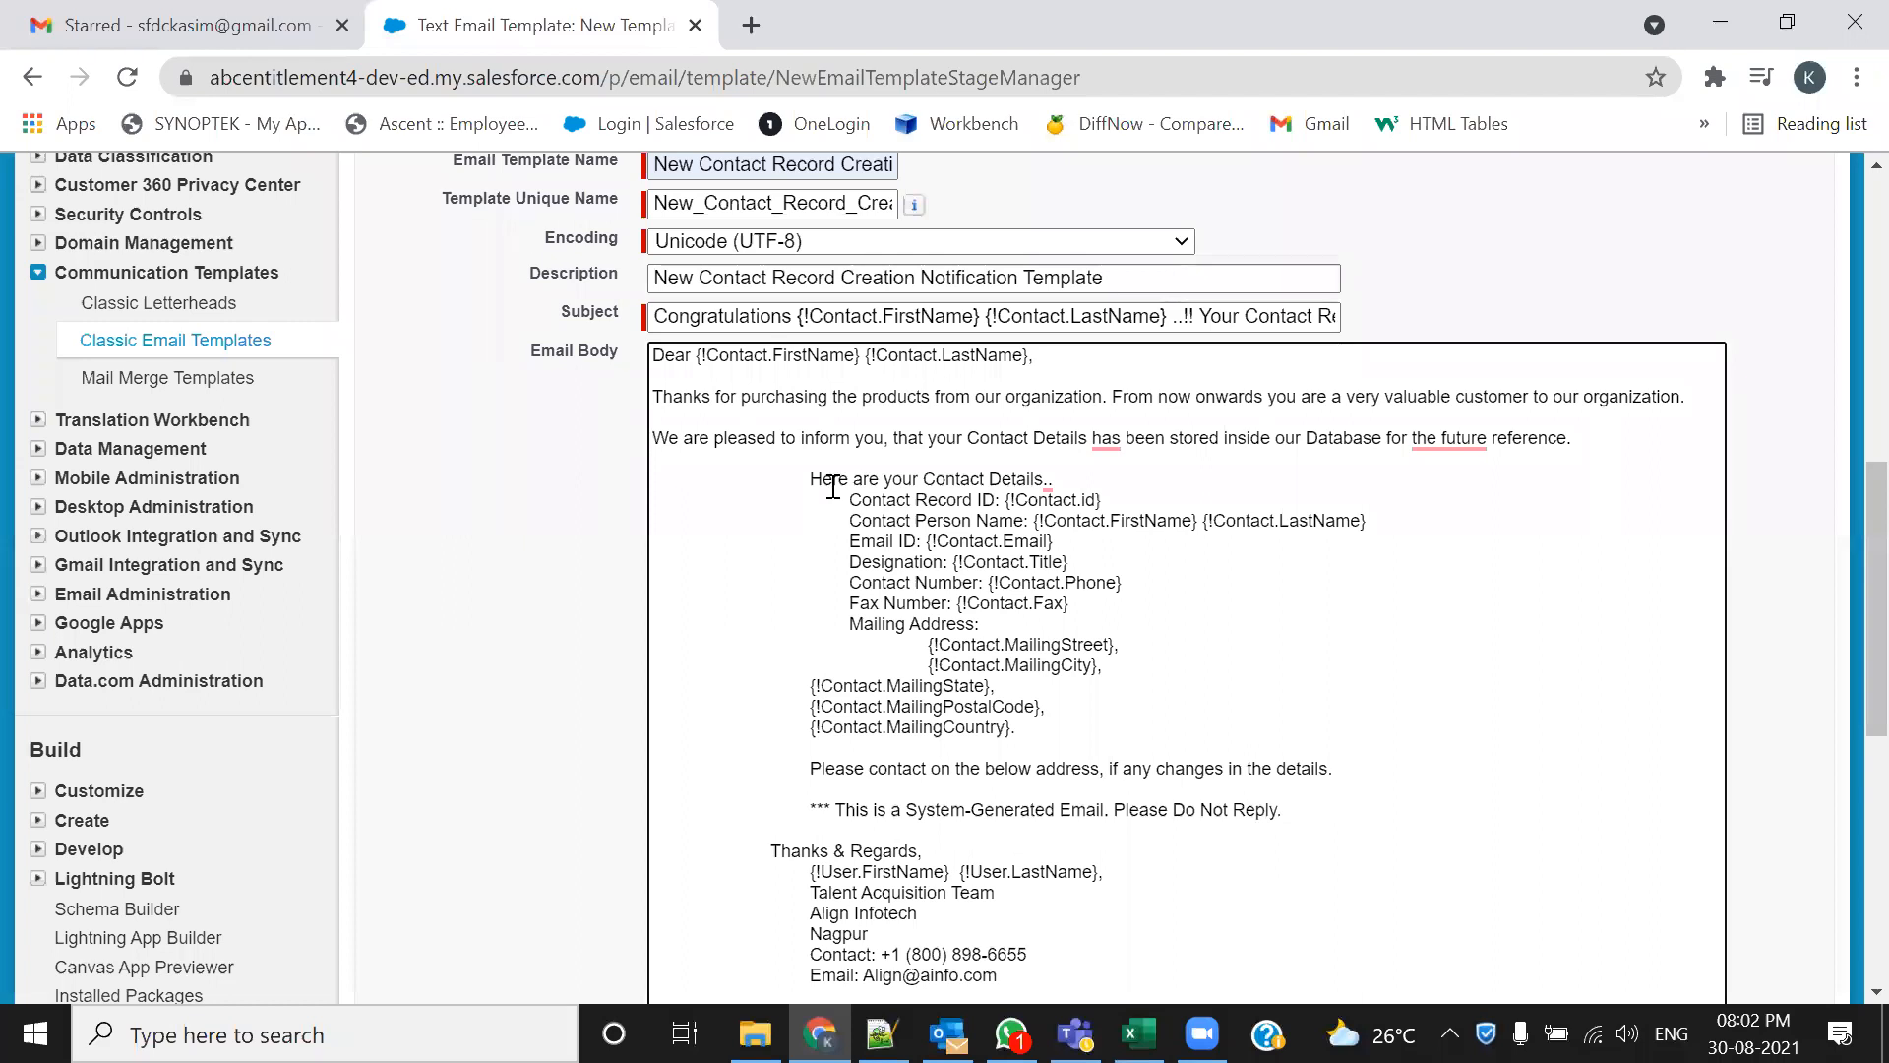
pyautogui.click(810, 478)
pyautogui.press('BackSpace')
pyautogui.press('BackSpace')
pyautogui.press('BackSpace')
pyautogui.press('BackSpace')
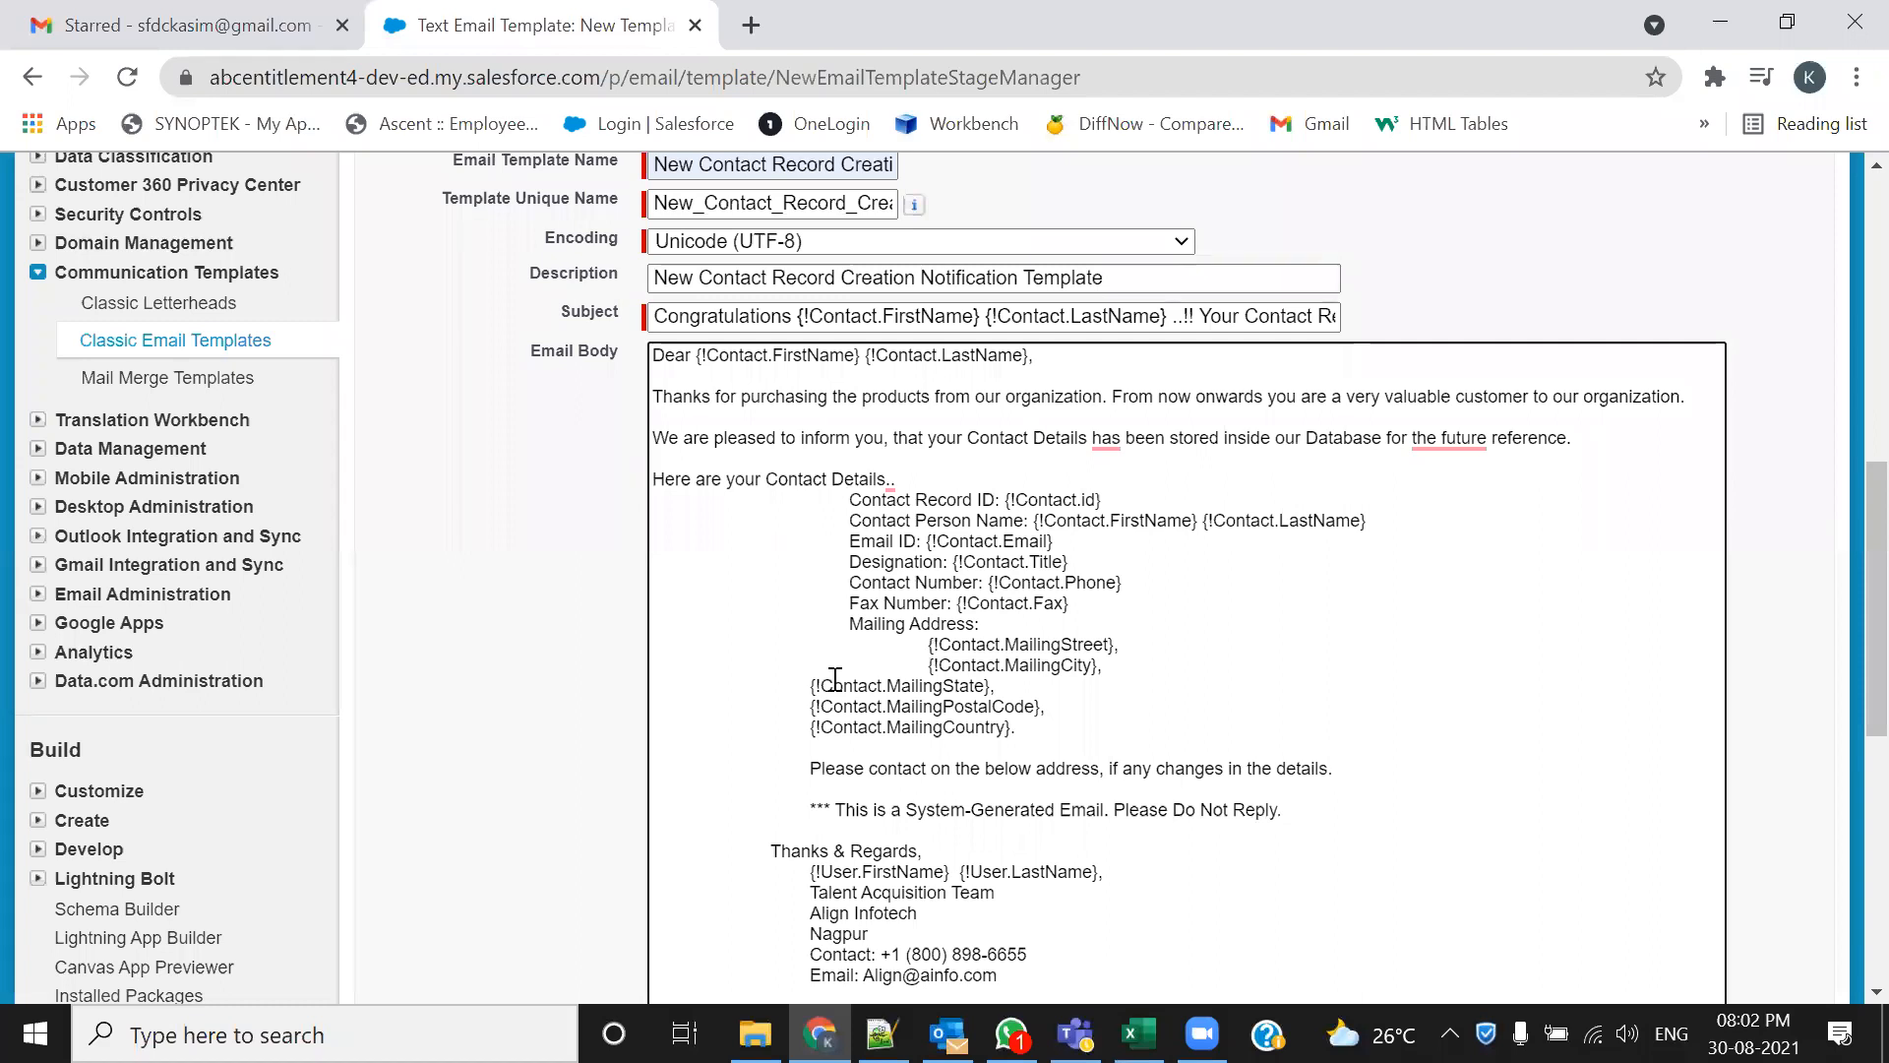
# Line up the MailingState, MailingPostalCode and MailingCountry merge-field lines
pyautogui.click(802, 686)
pyautogui.press('Right')
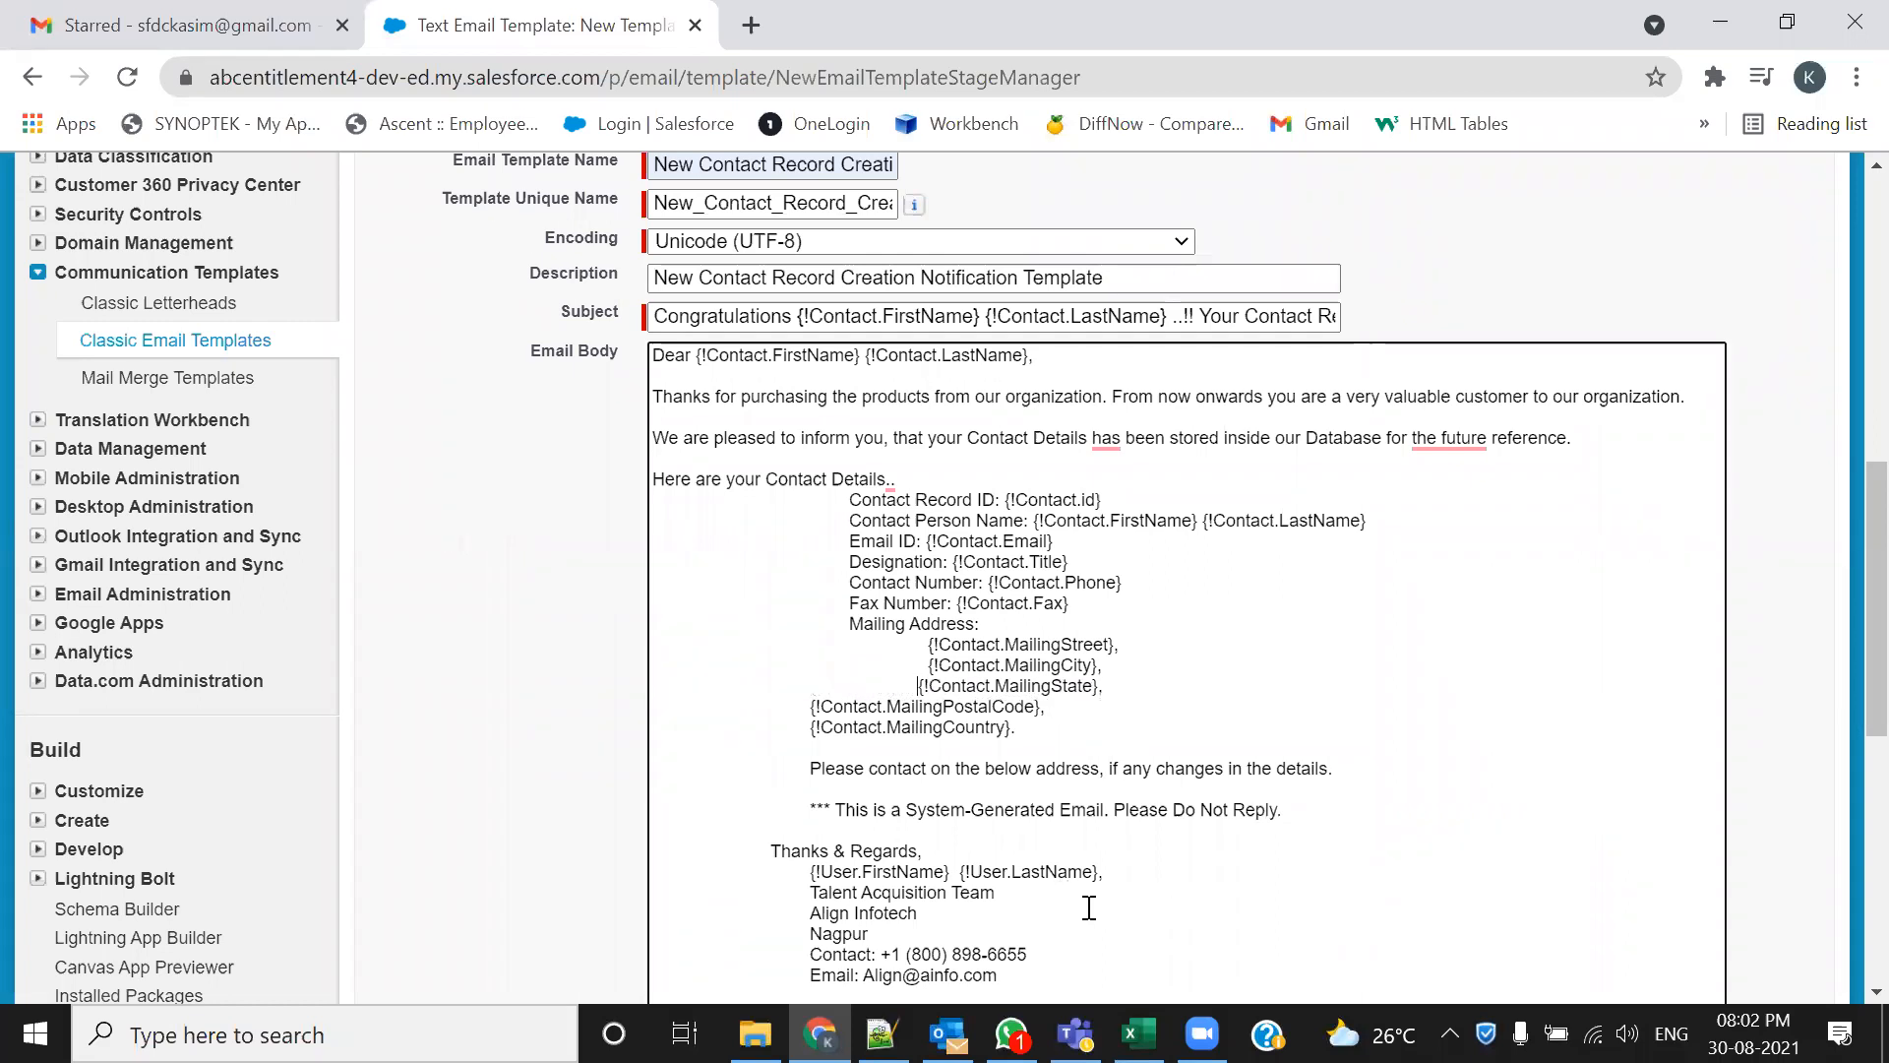
pyautogui.click(810, 707)
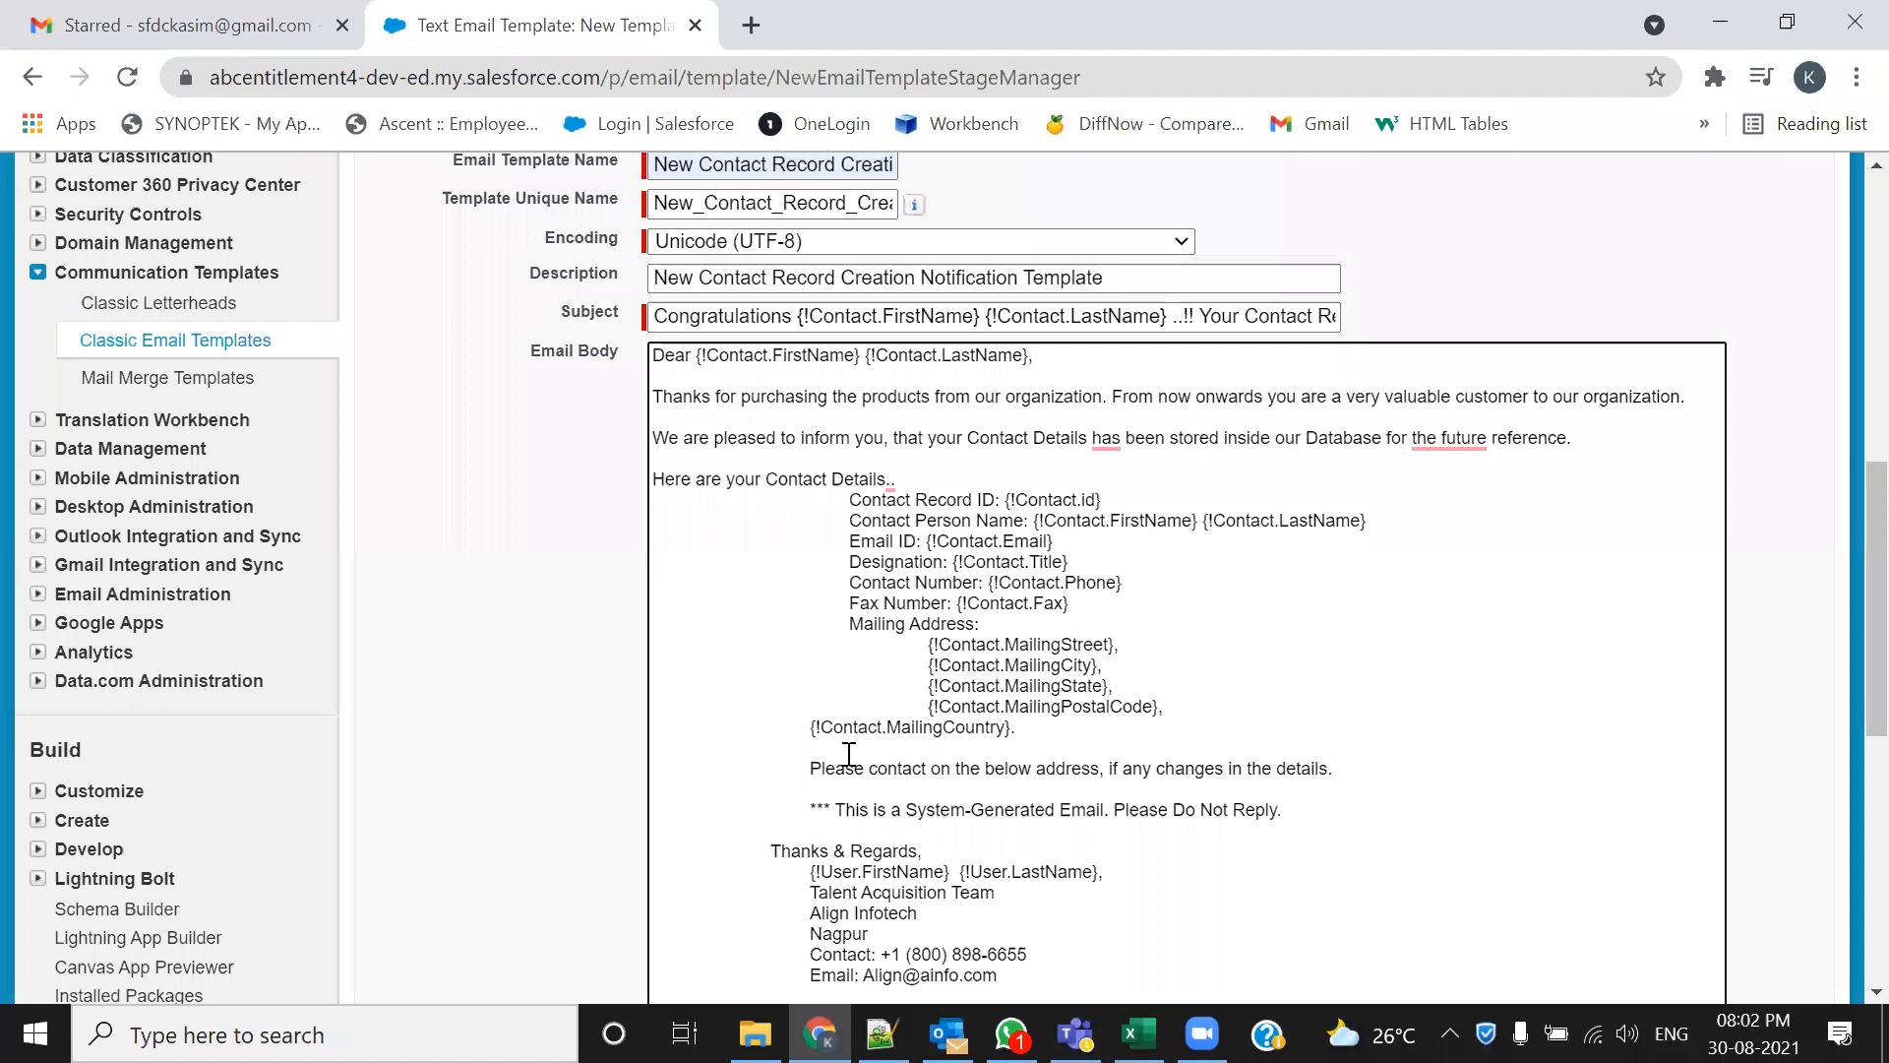
pyautogui.click(812, 728)
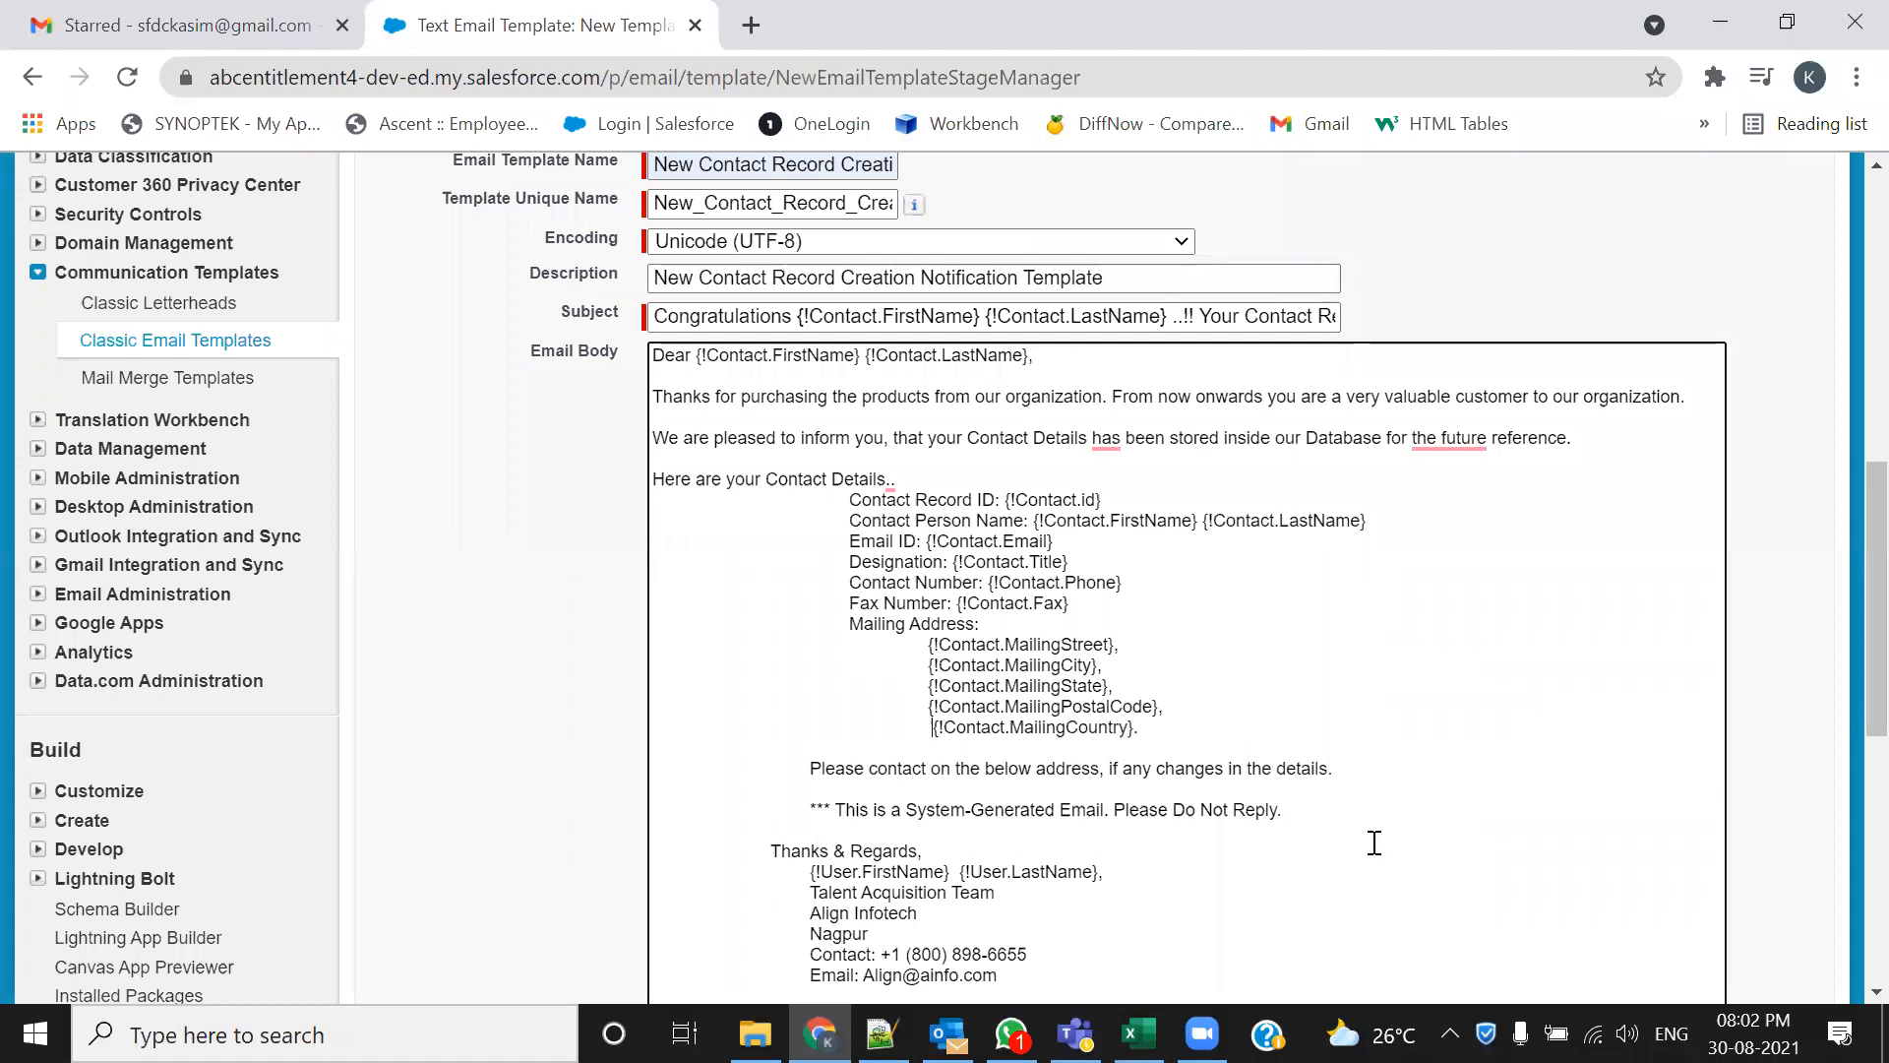
pyautogui.scroll(-3, 1264, 847)
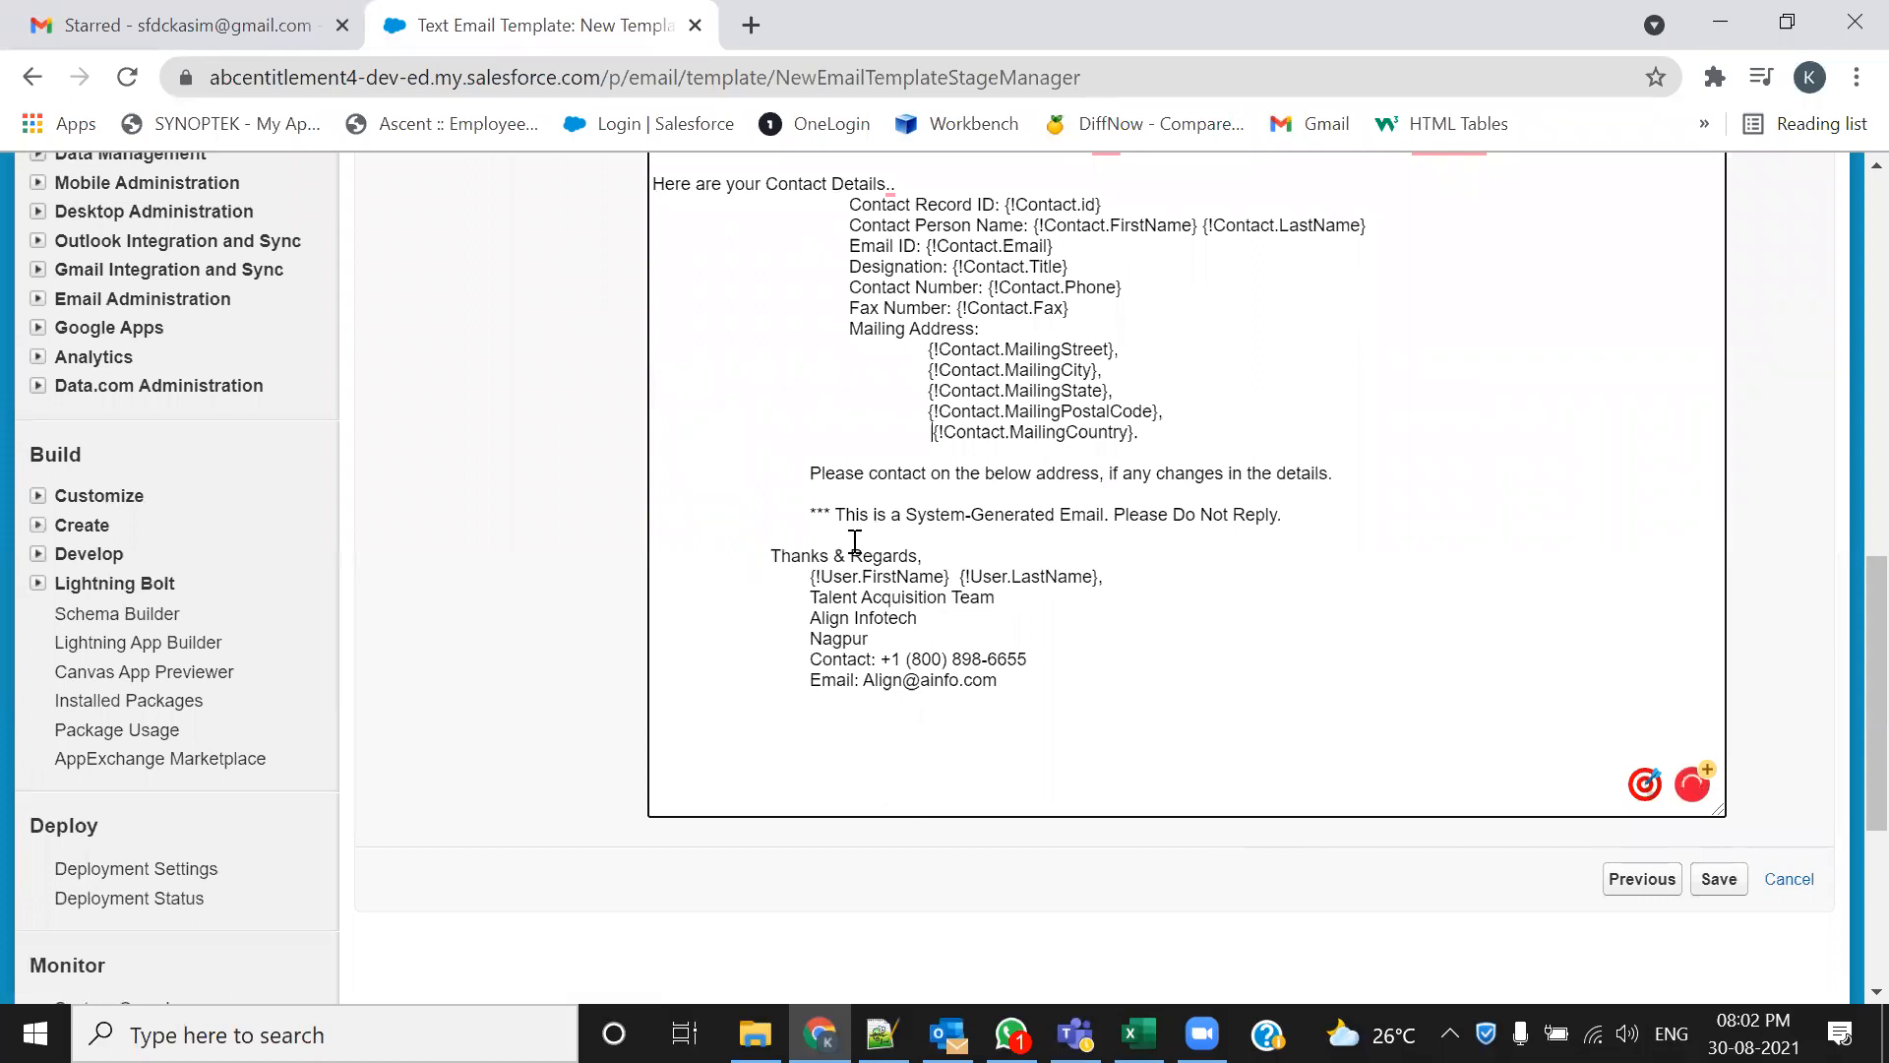
pyautogui.scroll(6, 847, 541)
pyautogui.scroll(-5, 843, 658)
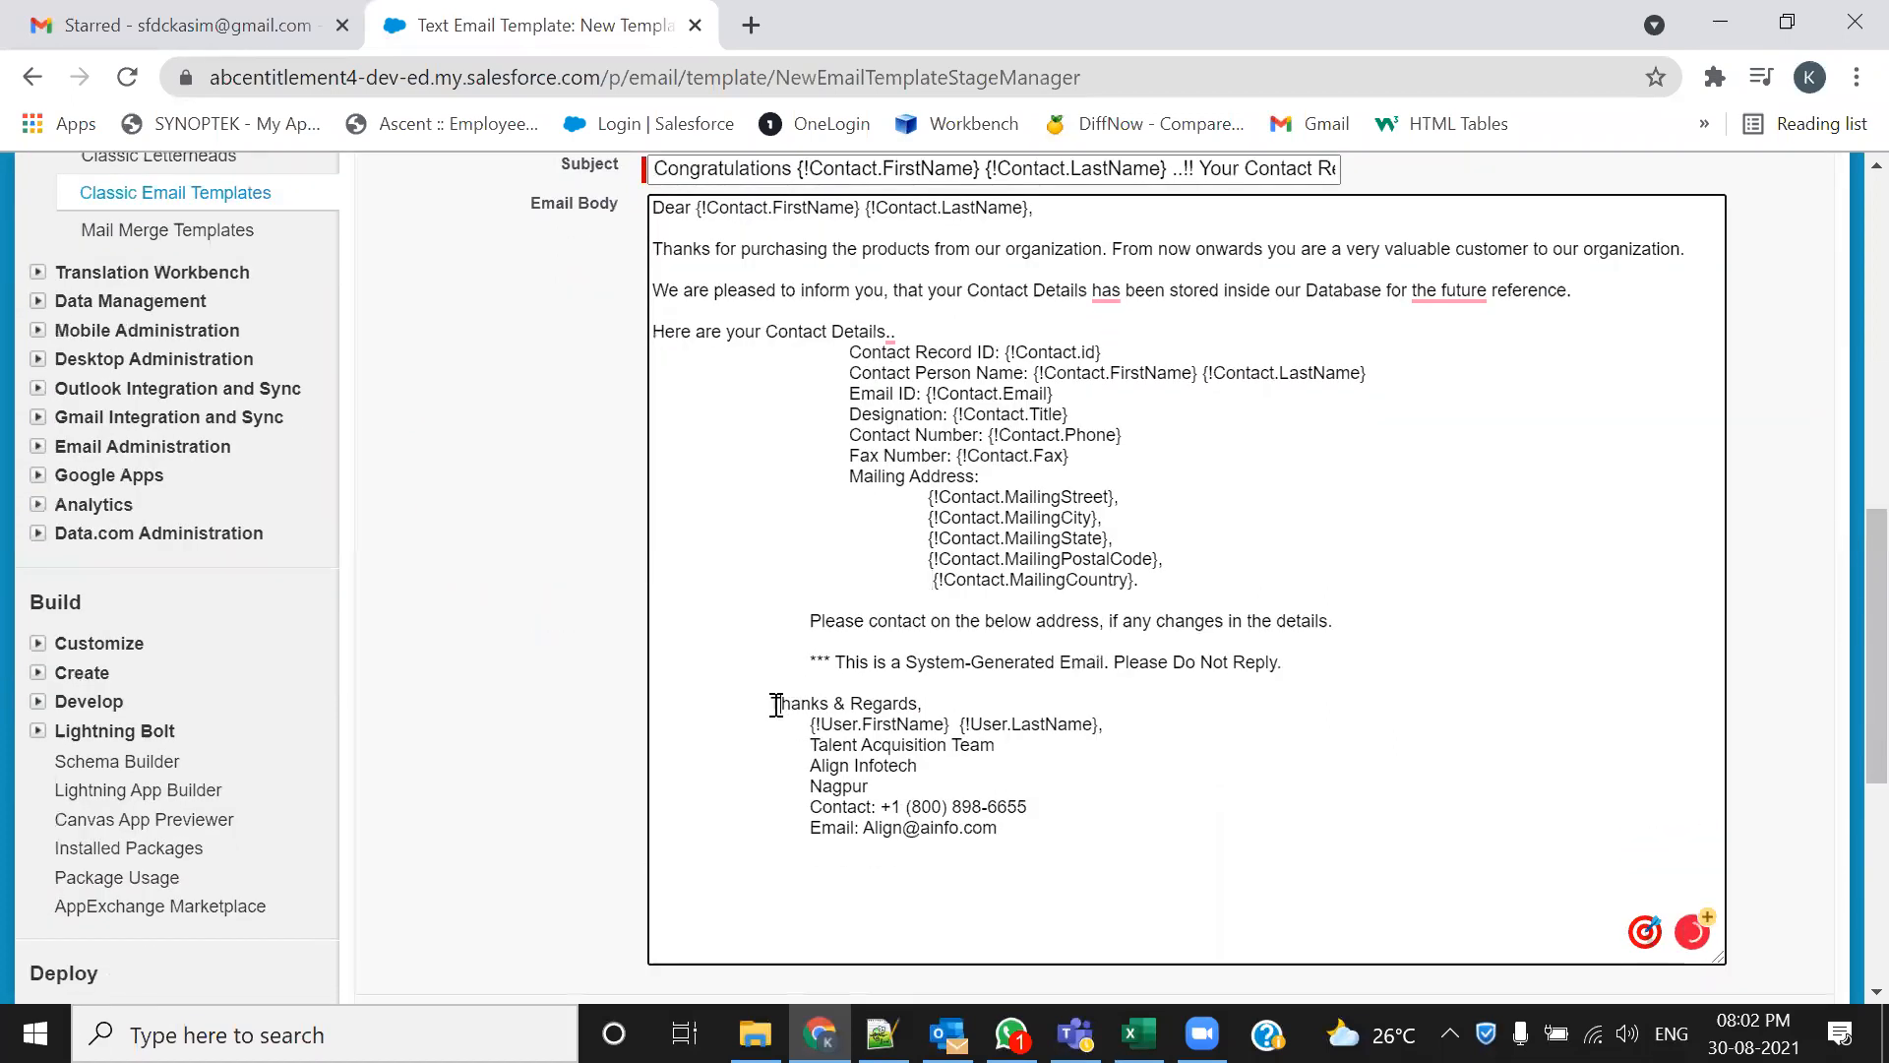
# Remove indents before Thanks & Regards, the name, Talent Acquisition Team, Align Infotech, Nagpur, Contact and Email lines
pyautogui.press('BackSpace')
pyautogui.press('BackSpace')
pyautogui.press('BackSpace')
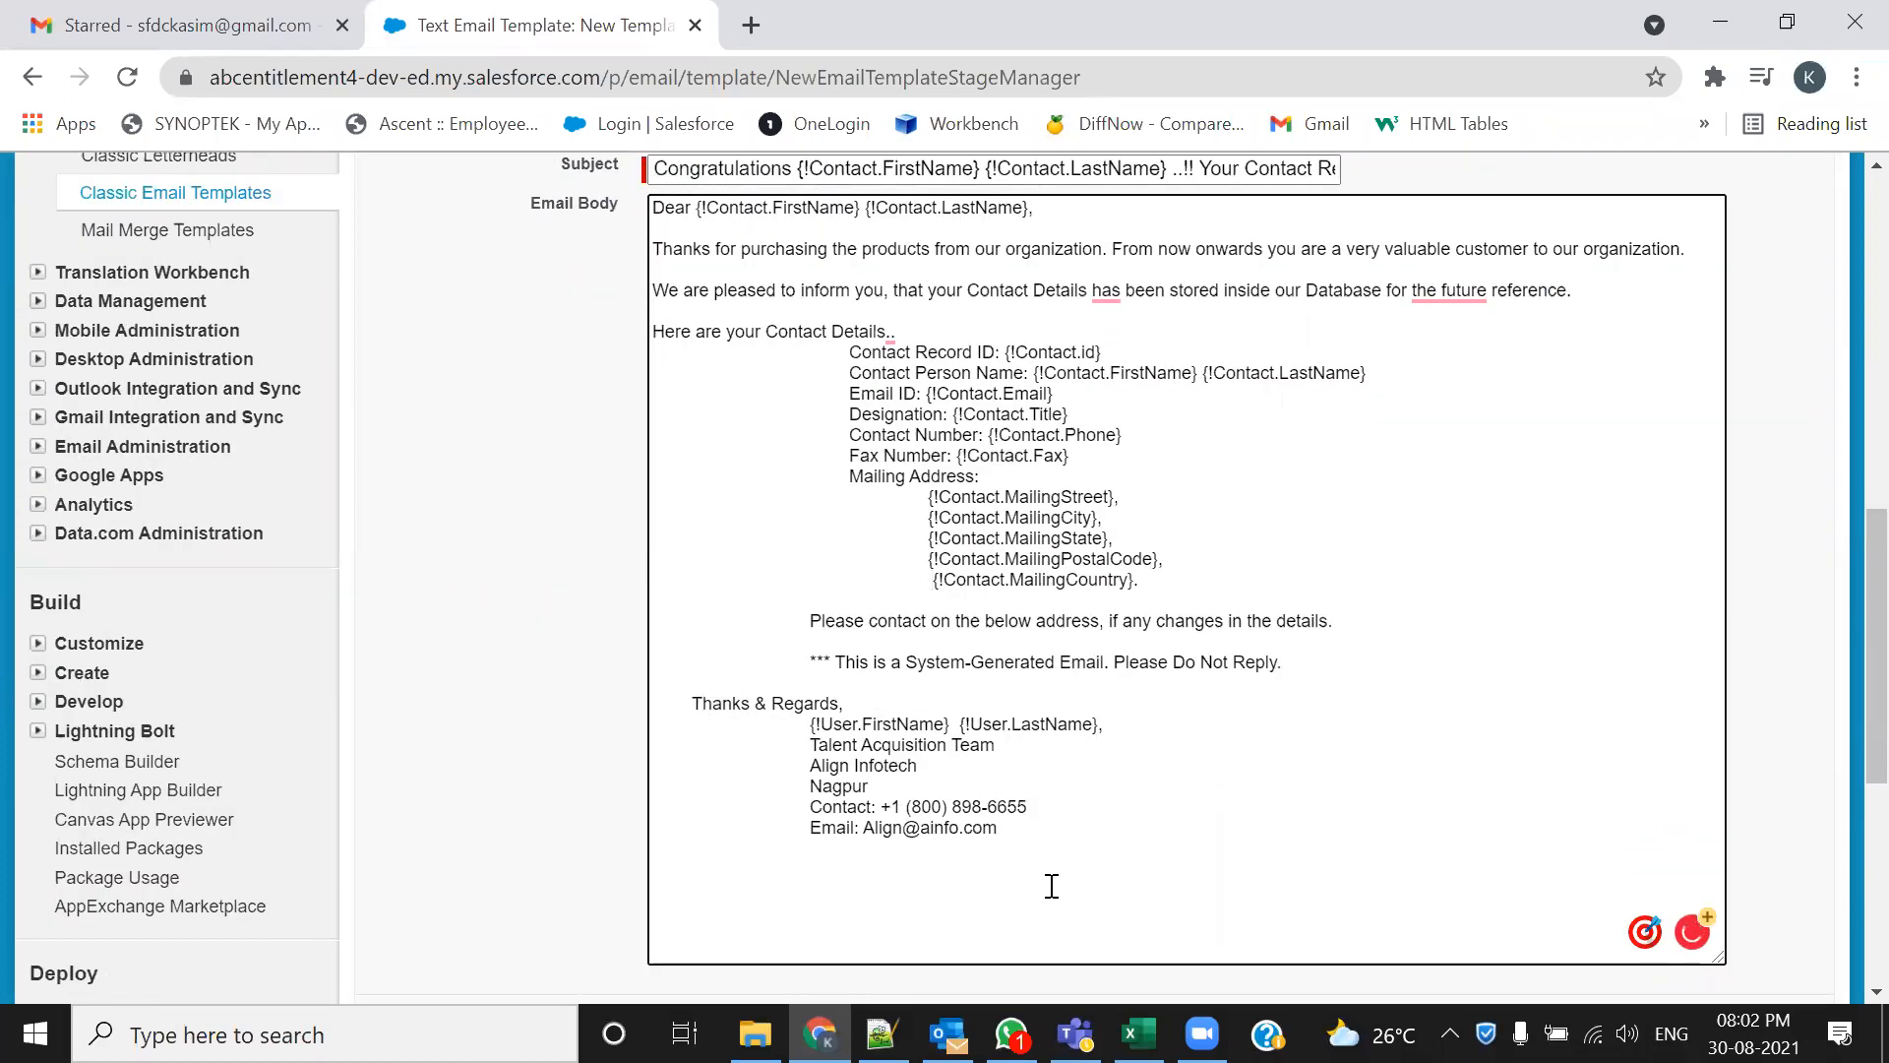
pyautogui.click(808, 725)
pyautogui.press('BackSpace')
pyautogui.press('BackSpace')
pyautogui.press('BackSpace')
pyautogui.press('BackSpace')
pyautogui.click(816, 744)
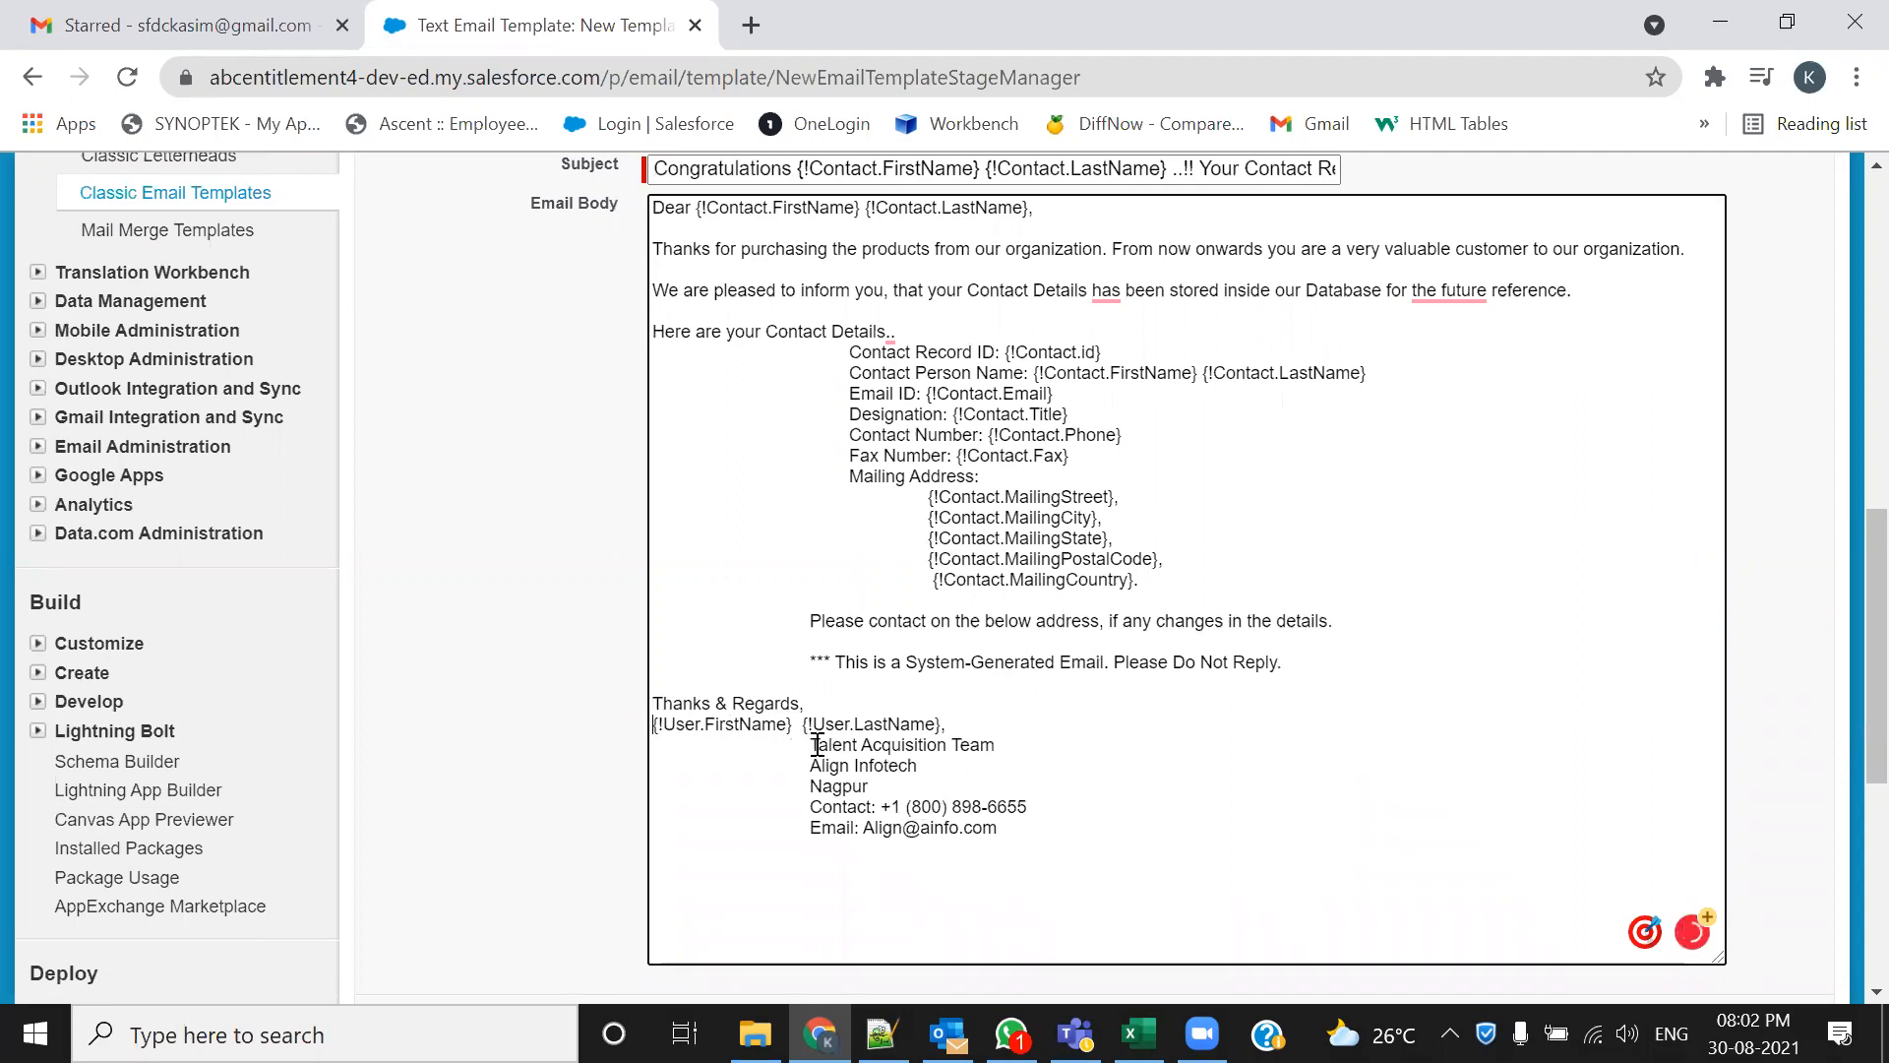
pyautogui.press('BackSpace')
pyautogui.press('BackSpace')
pyautogui.press('BackSpace')
pyautogui.press('BackSpace')
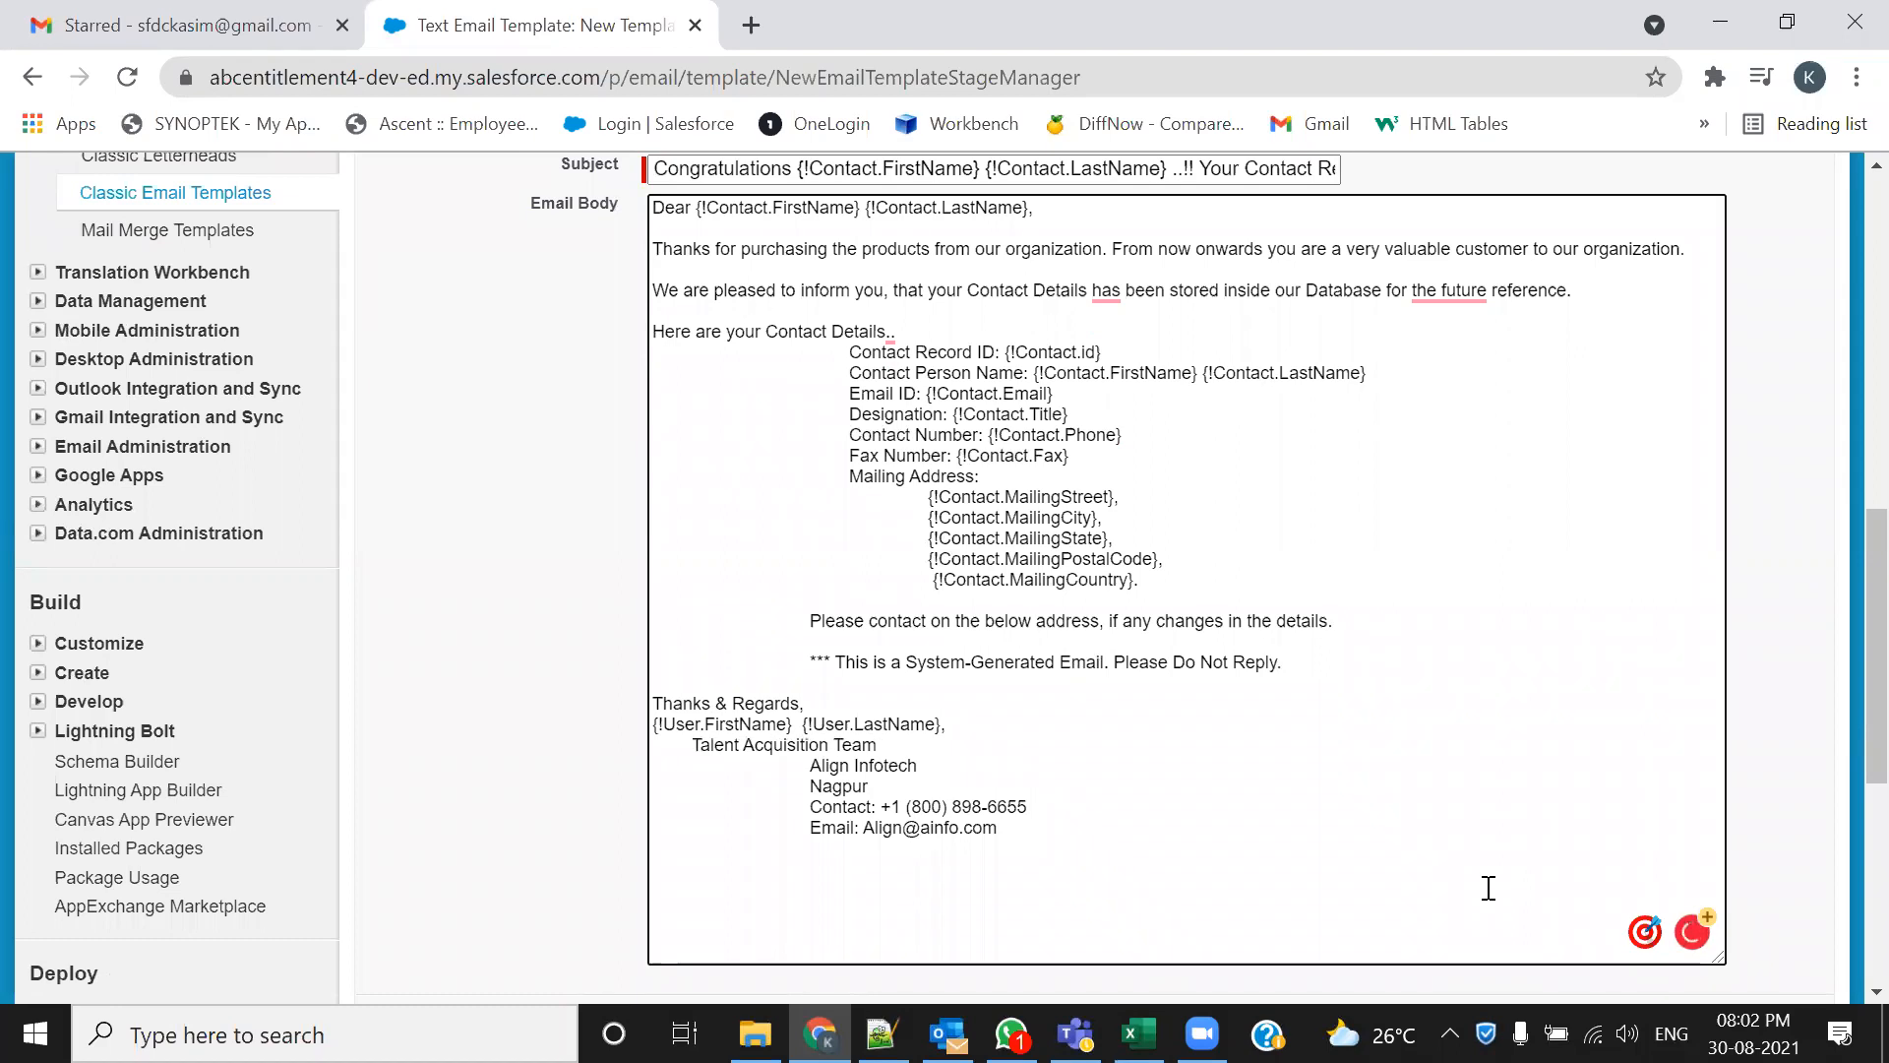
pyautogui.click(813, 766)
pyautogui.press('BackSpace')
pyautogui.press('BackSpace')
pyautogui.press('BackSpace')
pyautogui.press('BackSpace')
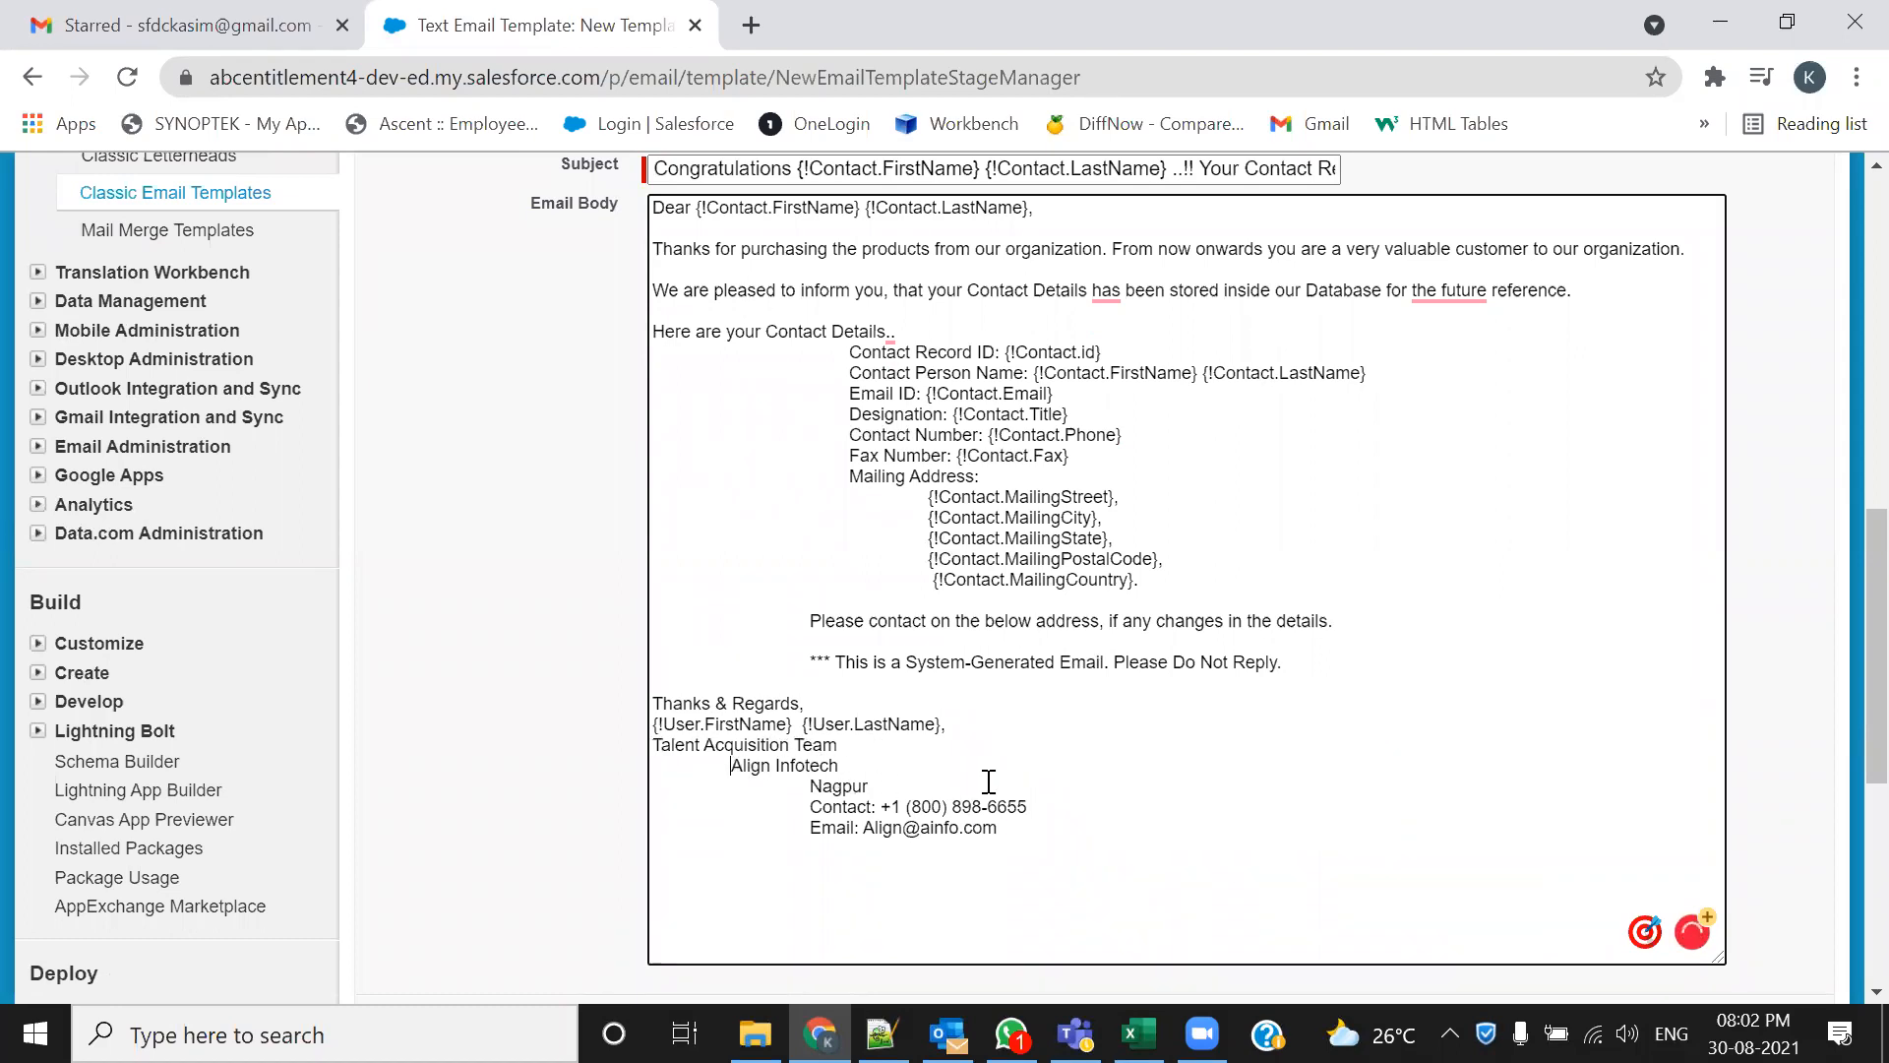
pyautogui.click(811, 786)
pyautogui.press('BackSpace')
pyautogui.press('BackSpace')
pyautogui.press('BackSpace')
pyautogui.press('BackSpace')
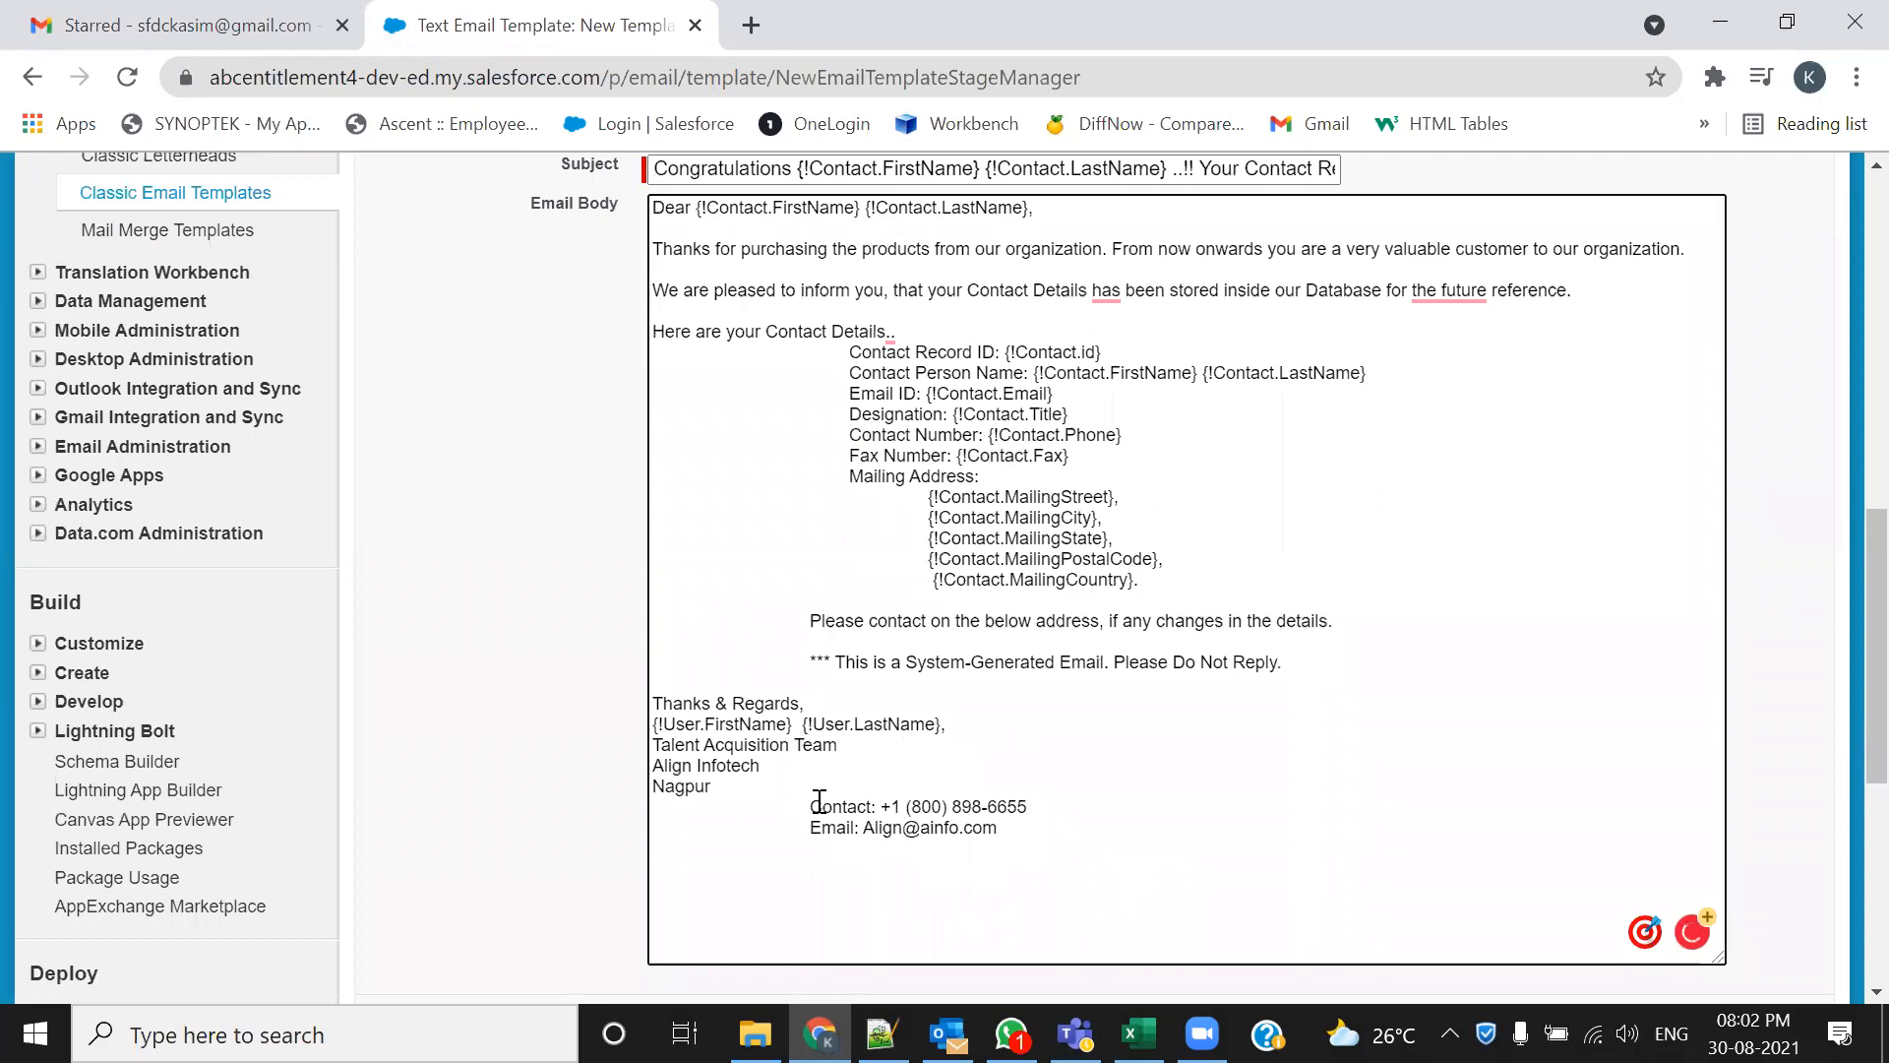
pyautogui.click(810, 806)
pyautogui.press('BackSpace')
pyautogui.press('BackSpace')
pyautogui.press('BackSpace')
pyautogui.press('BackSpace')
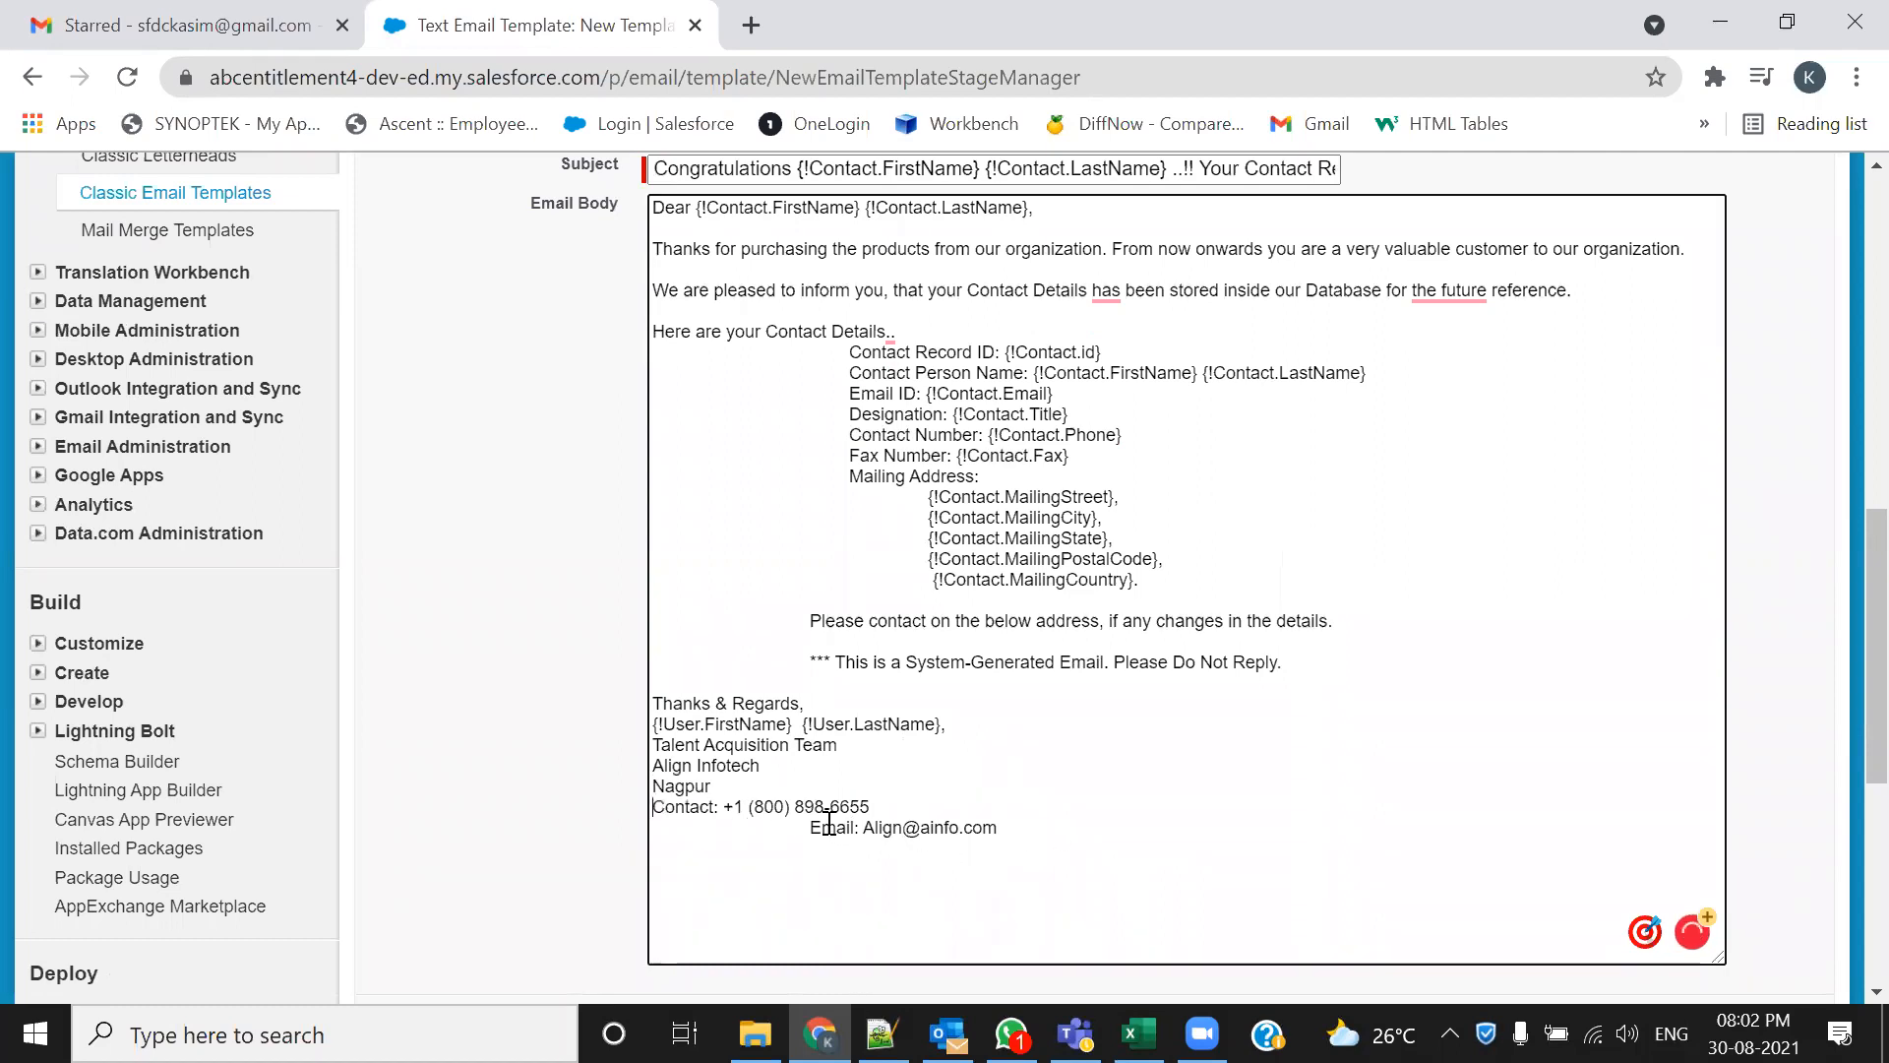
pyautogui.click(812, 827)
pyautogui.press('BackSpace')
pyautogui.press('BackSpace')
pyautogui.press('BackSpace')
pyautogui.press('BackSpace')
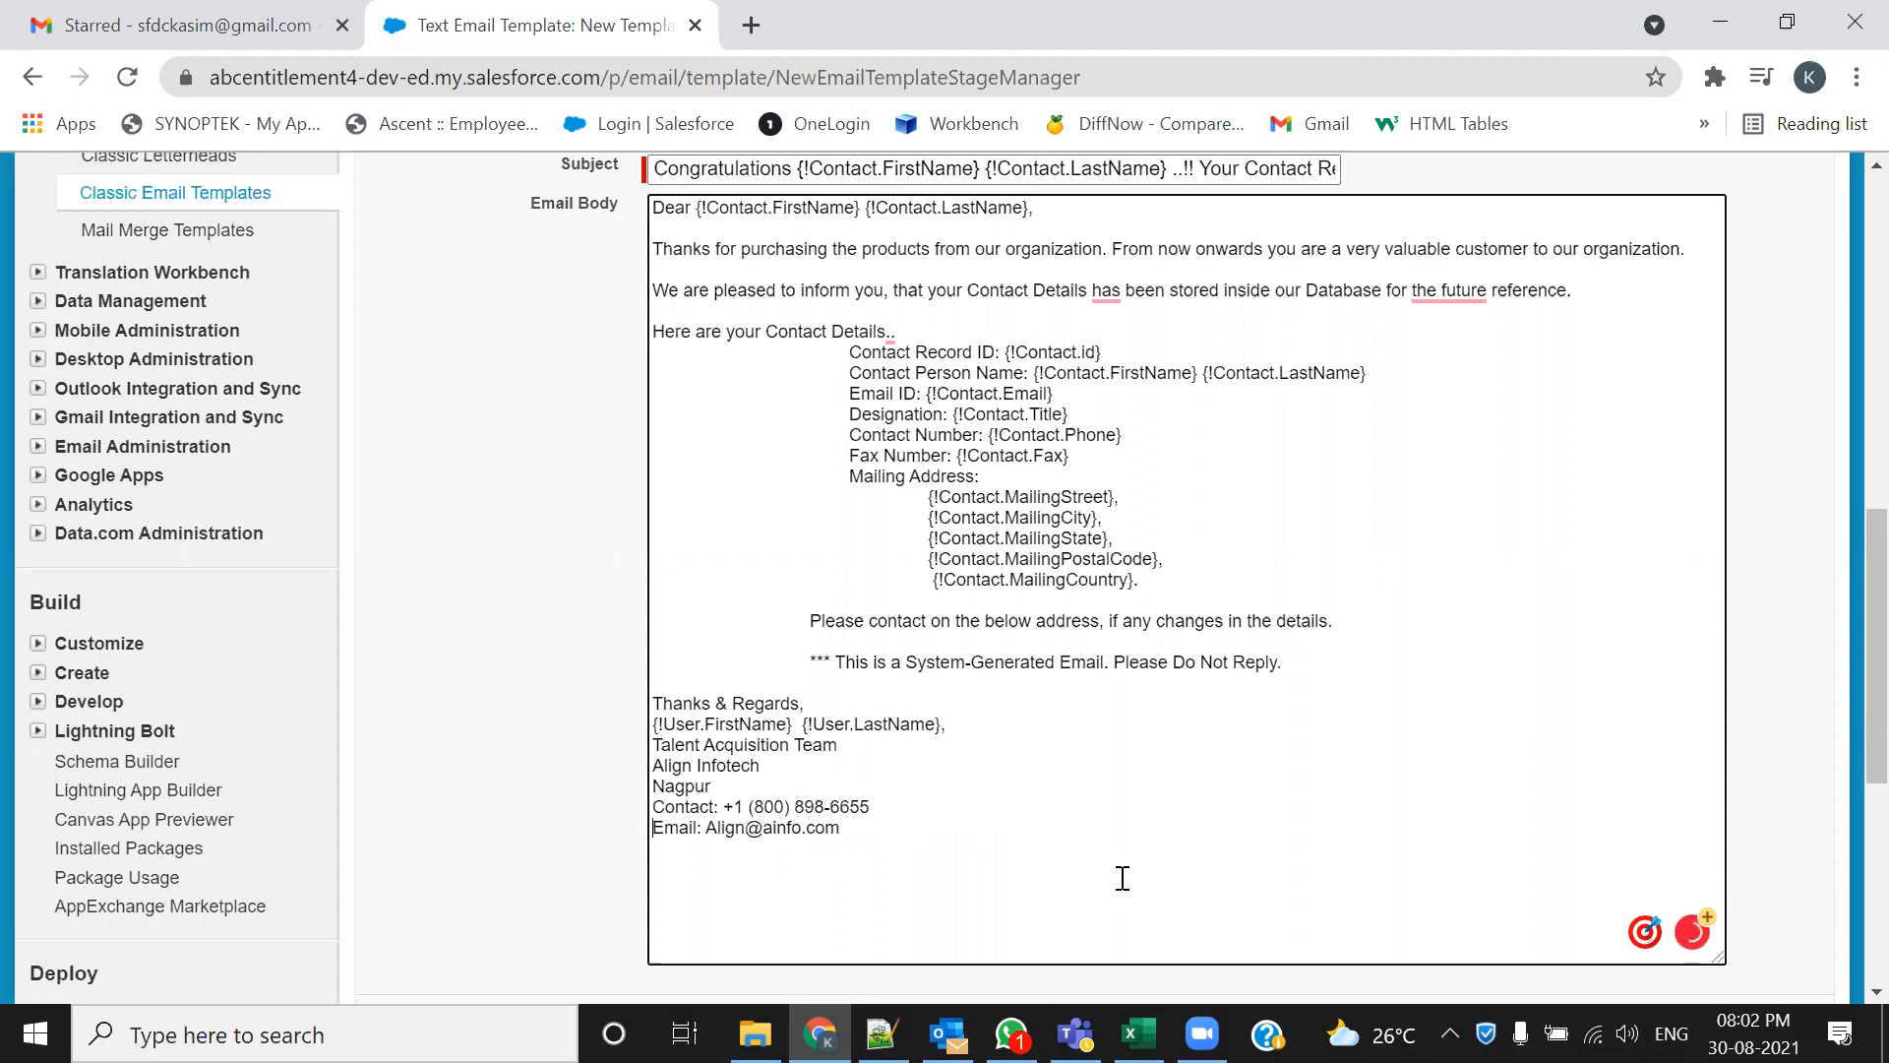
pyautogui.scroll(4, 1520, 829)
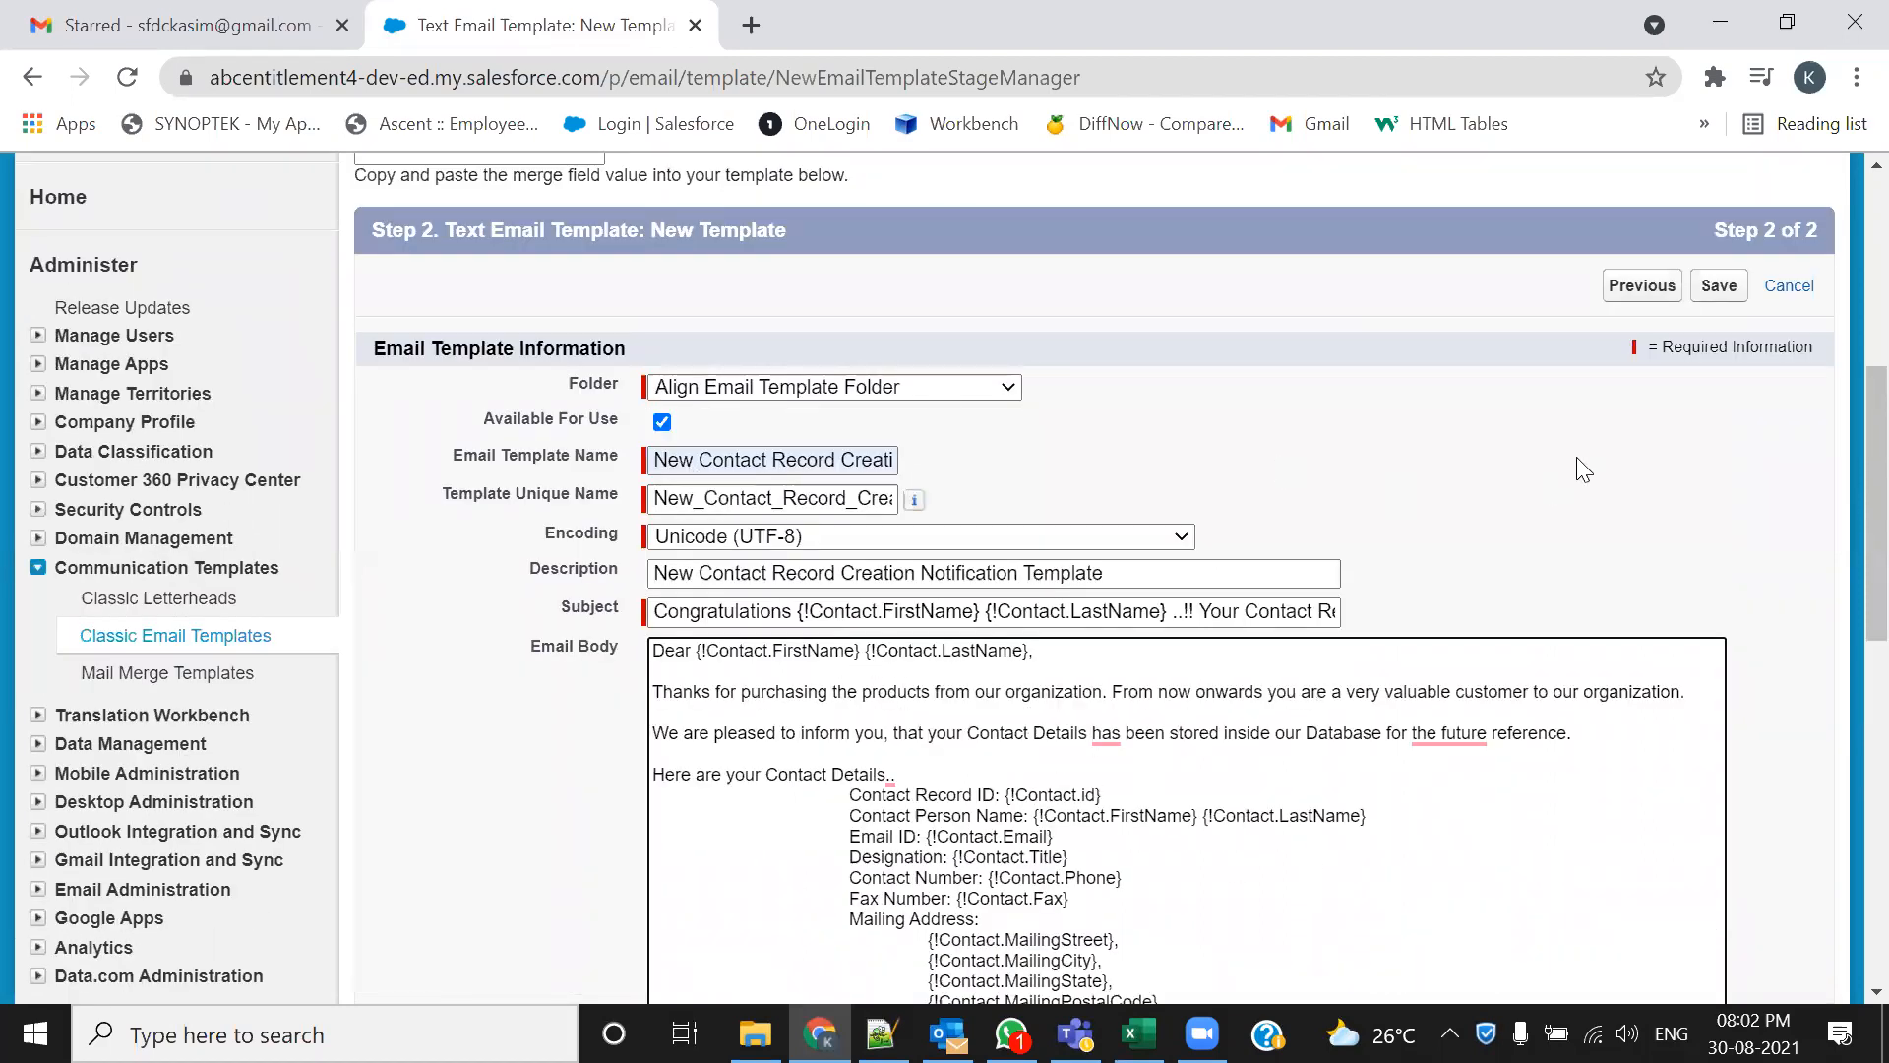
pyautogui.scroll(1, 1594, 470)
pyautogui.scroll(-1, 1623, 467)
# Save the email template, check its Available For Use flag, and return to the Notepad++ notes
pyautogui.click(1722, 295)
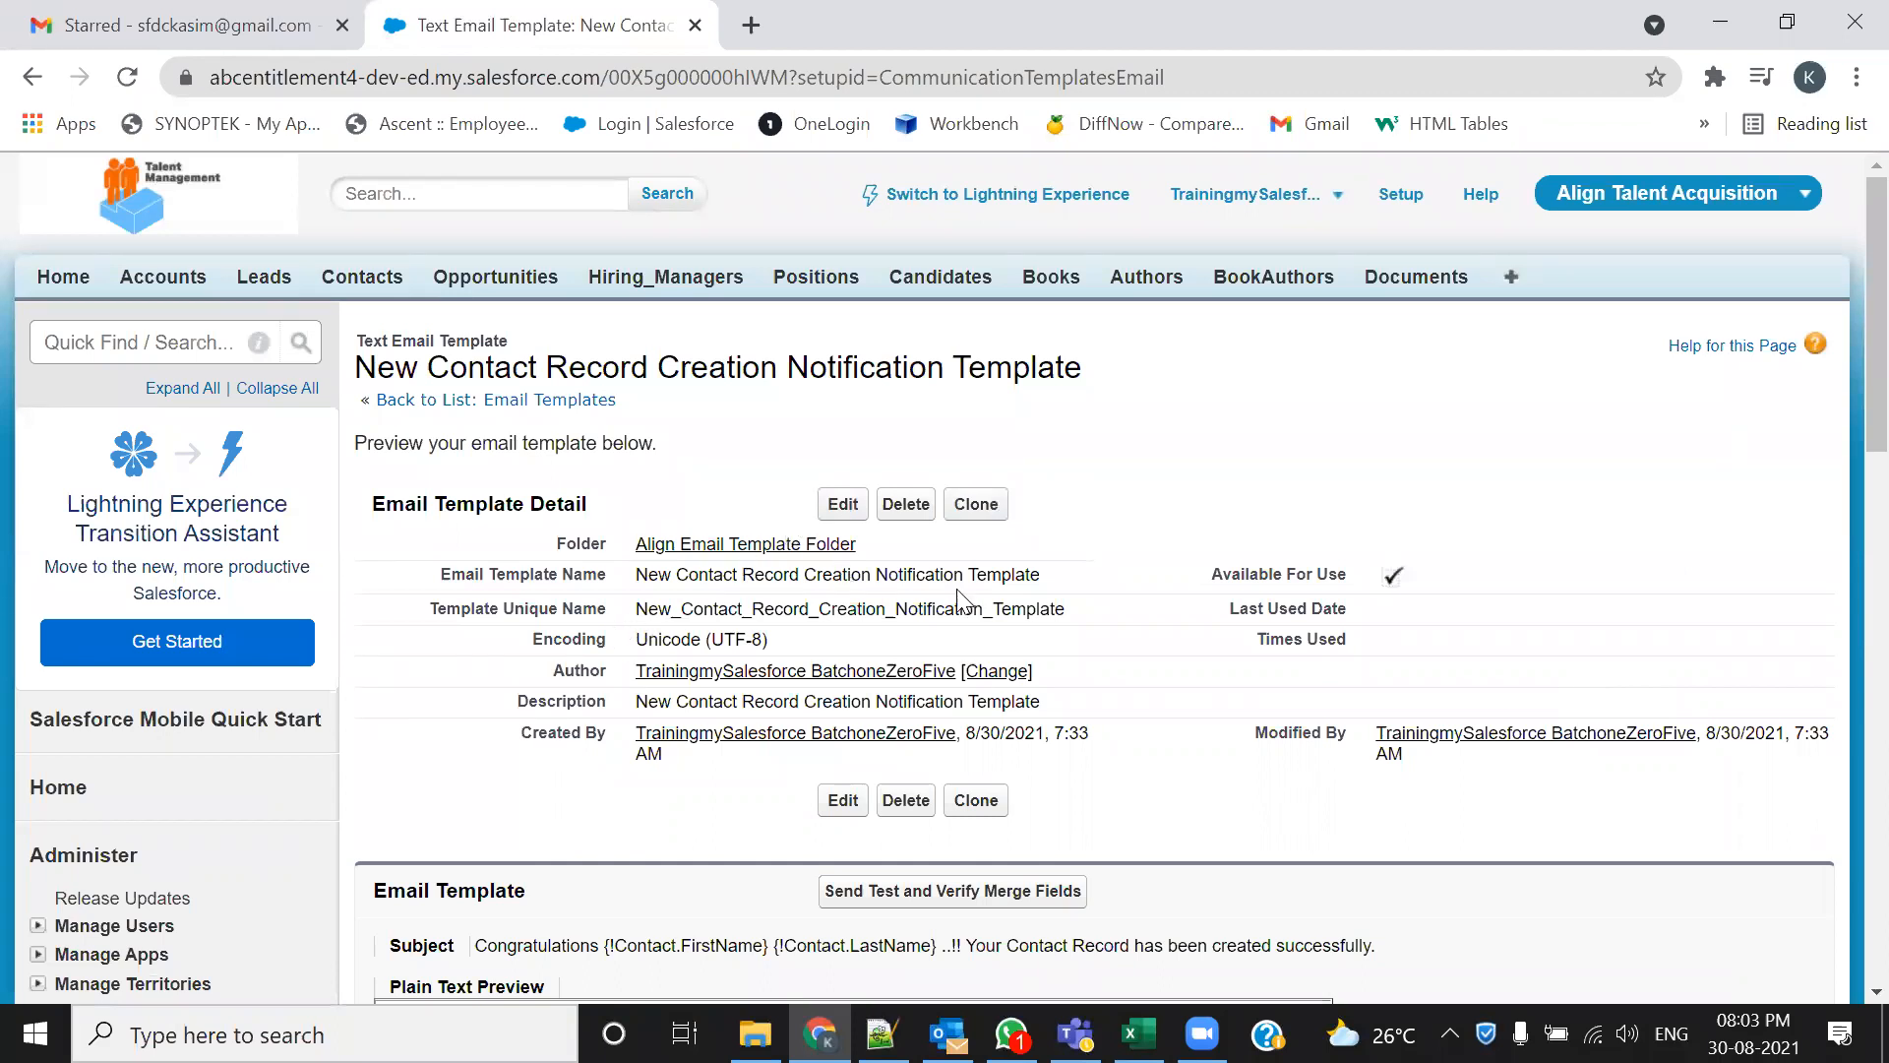
pyautogui.moveTo(1212, 578); pyautogui.dragTo(1316, 581)
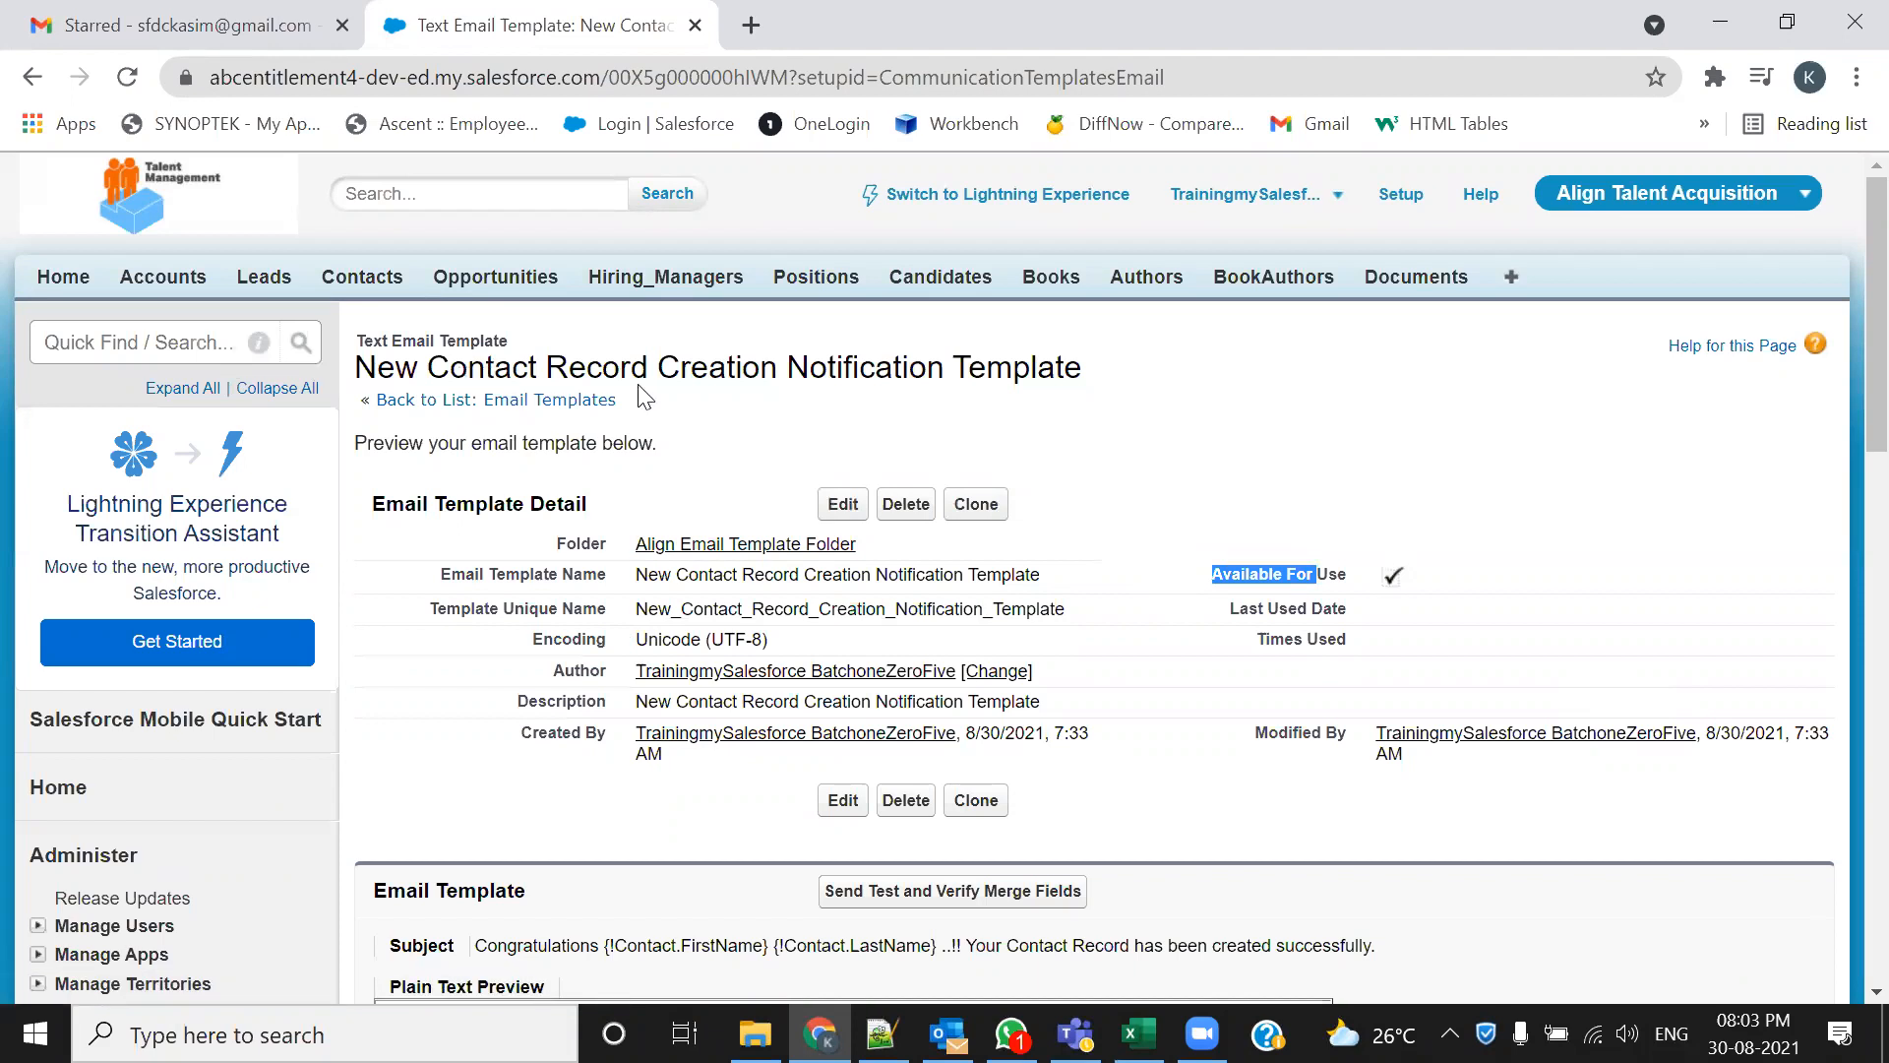
pyautogui.hotkey('alt', 'Tab')
pyautogui.click(946, 666)
pyautogui.scroll(4, 871, 669)
pyautogui.scroll(6, 872, 669)
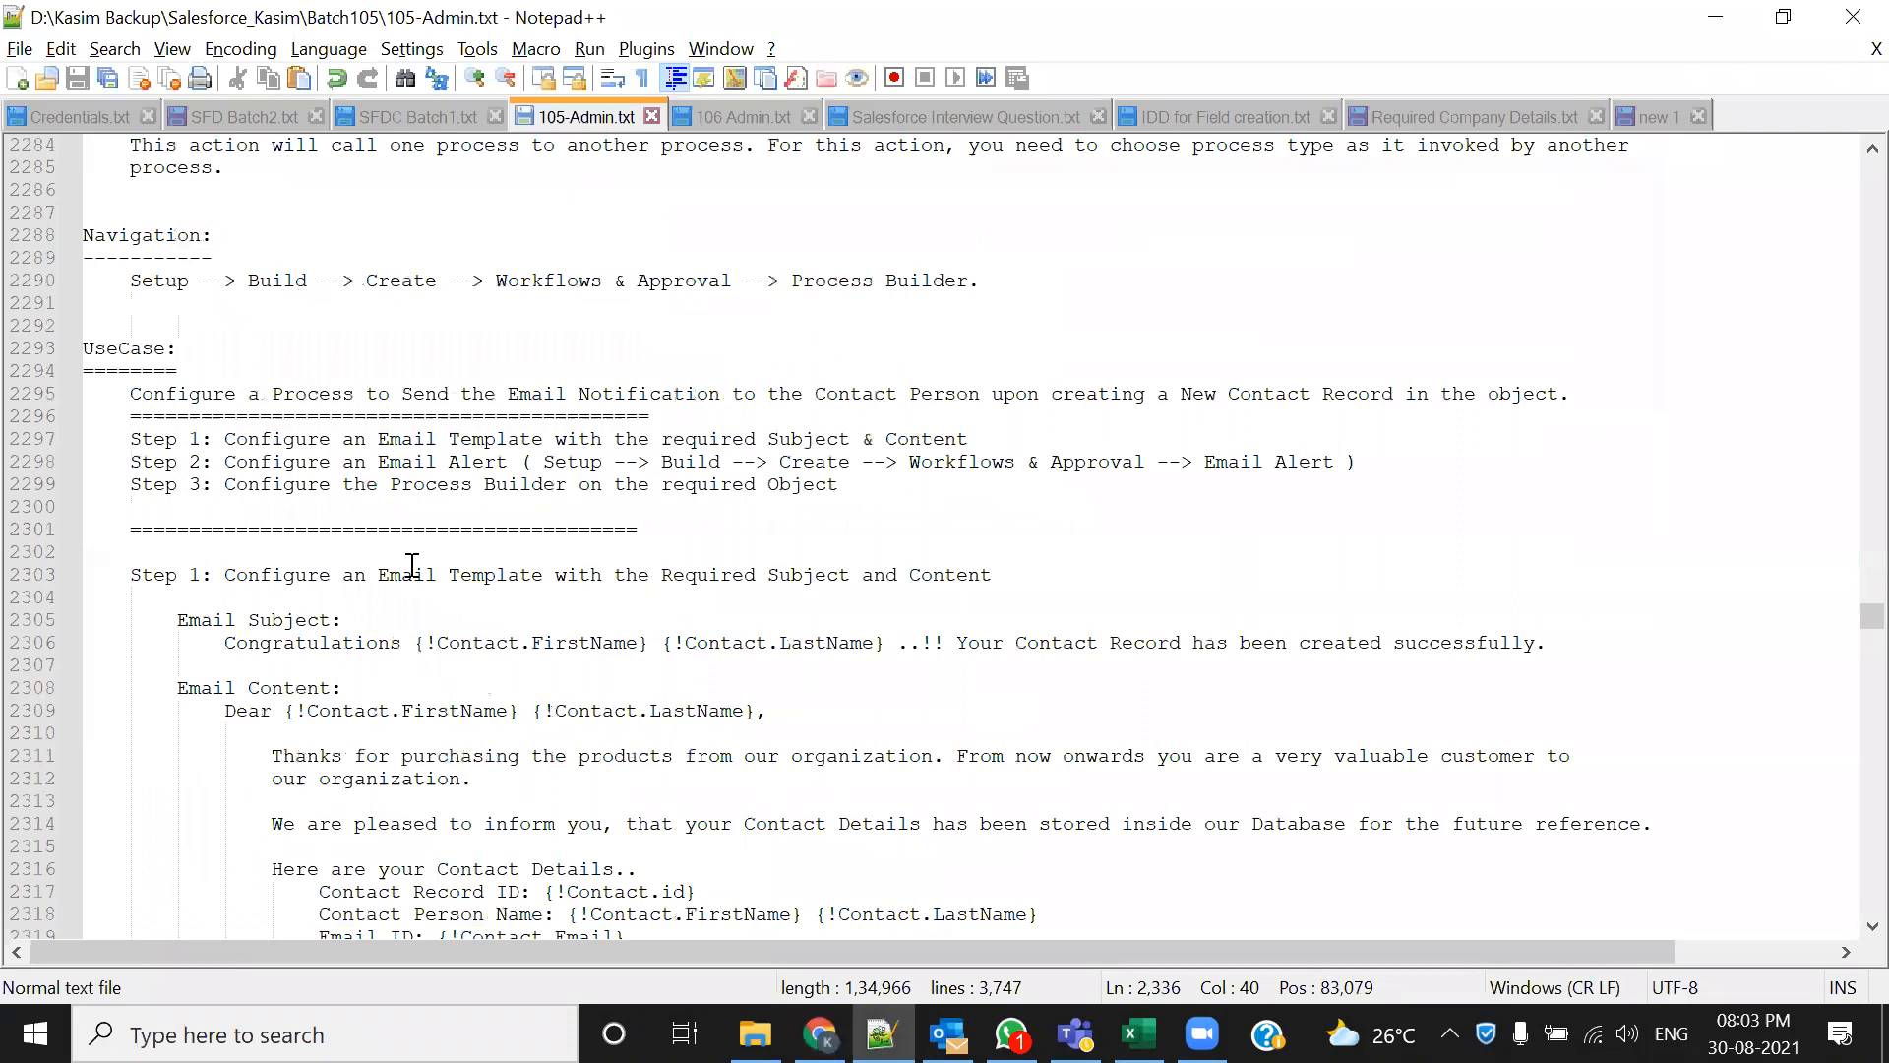
# Highlight the Configure an Email Alert step and its Setup --> Build path in the notes
pyautogui.click(224, 438)
pyautogui.moveTo(278, 436); pyautogui.dragTo(991, 430)
pyautogui.click(1003, 508)
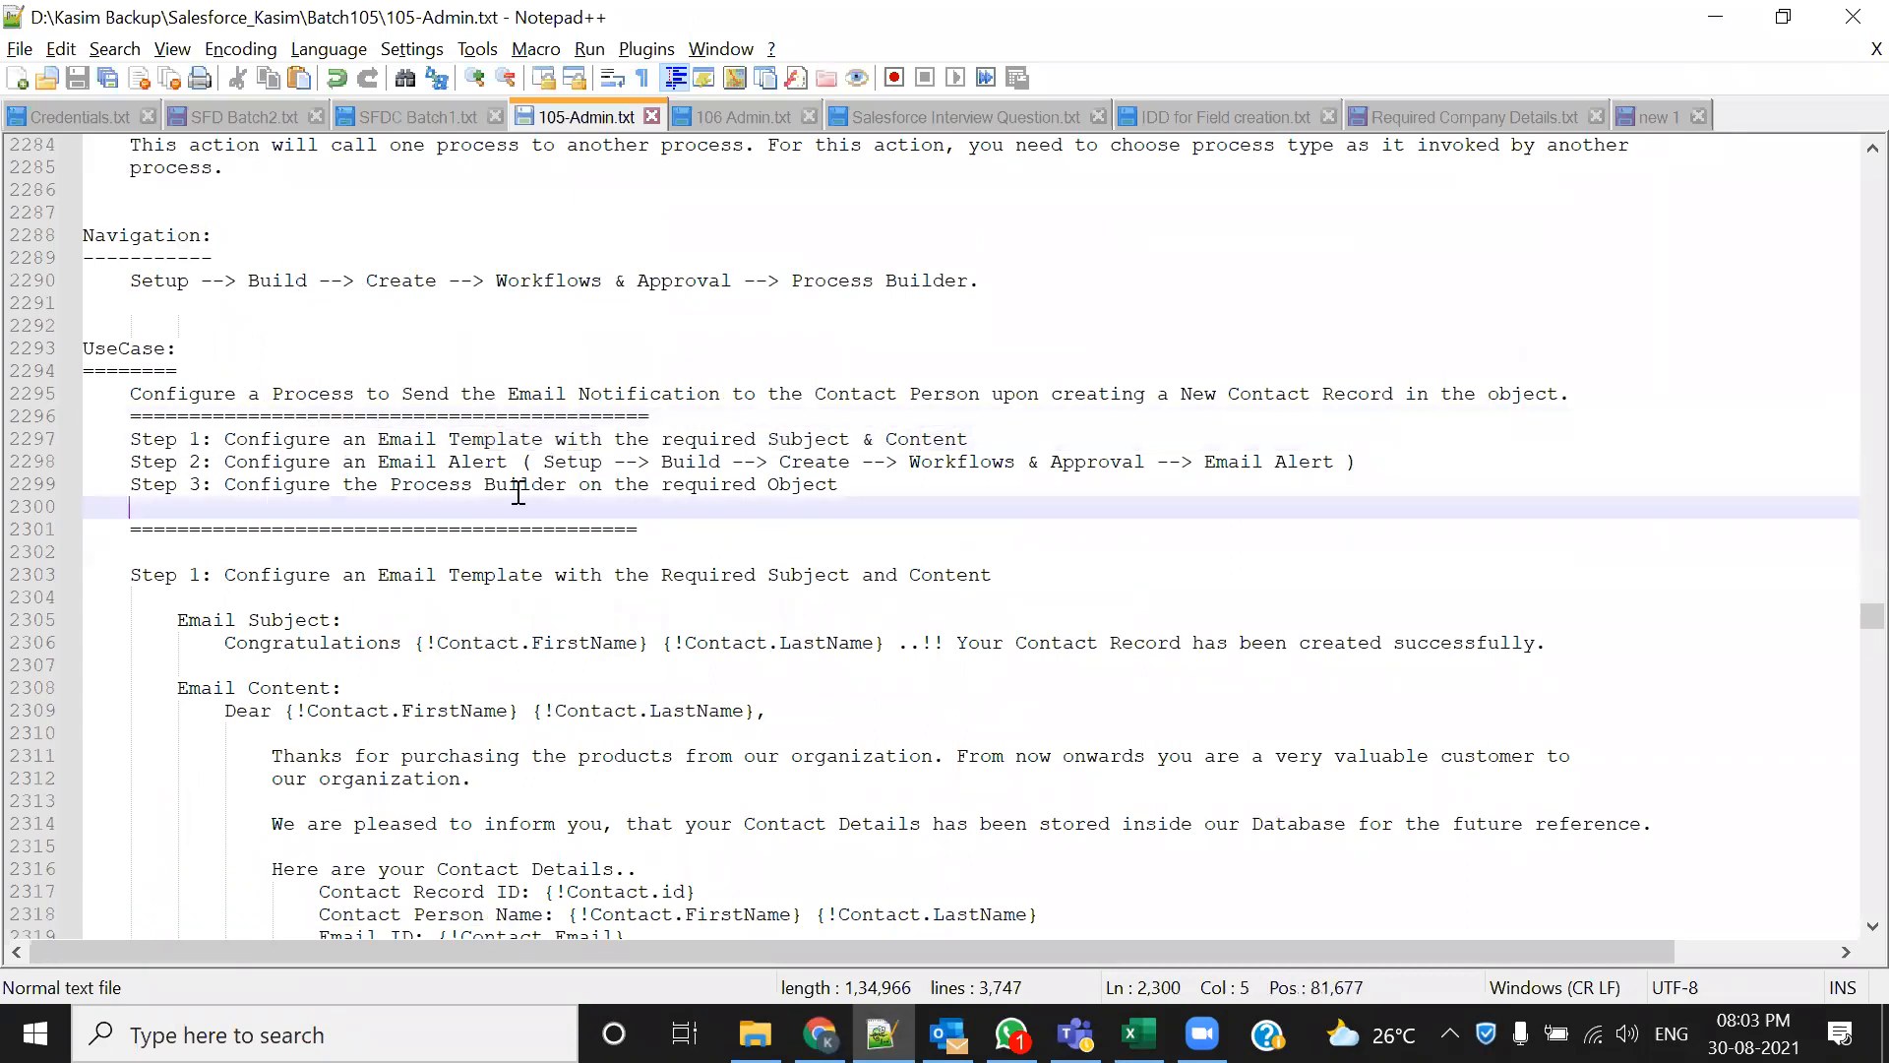
pyautogui.moveTo(224, 461); pyautogui.dragTo(505, 474)
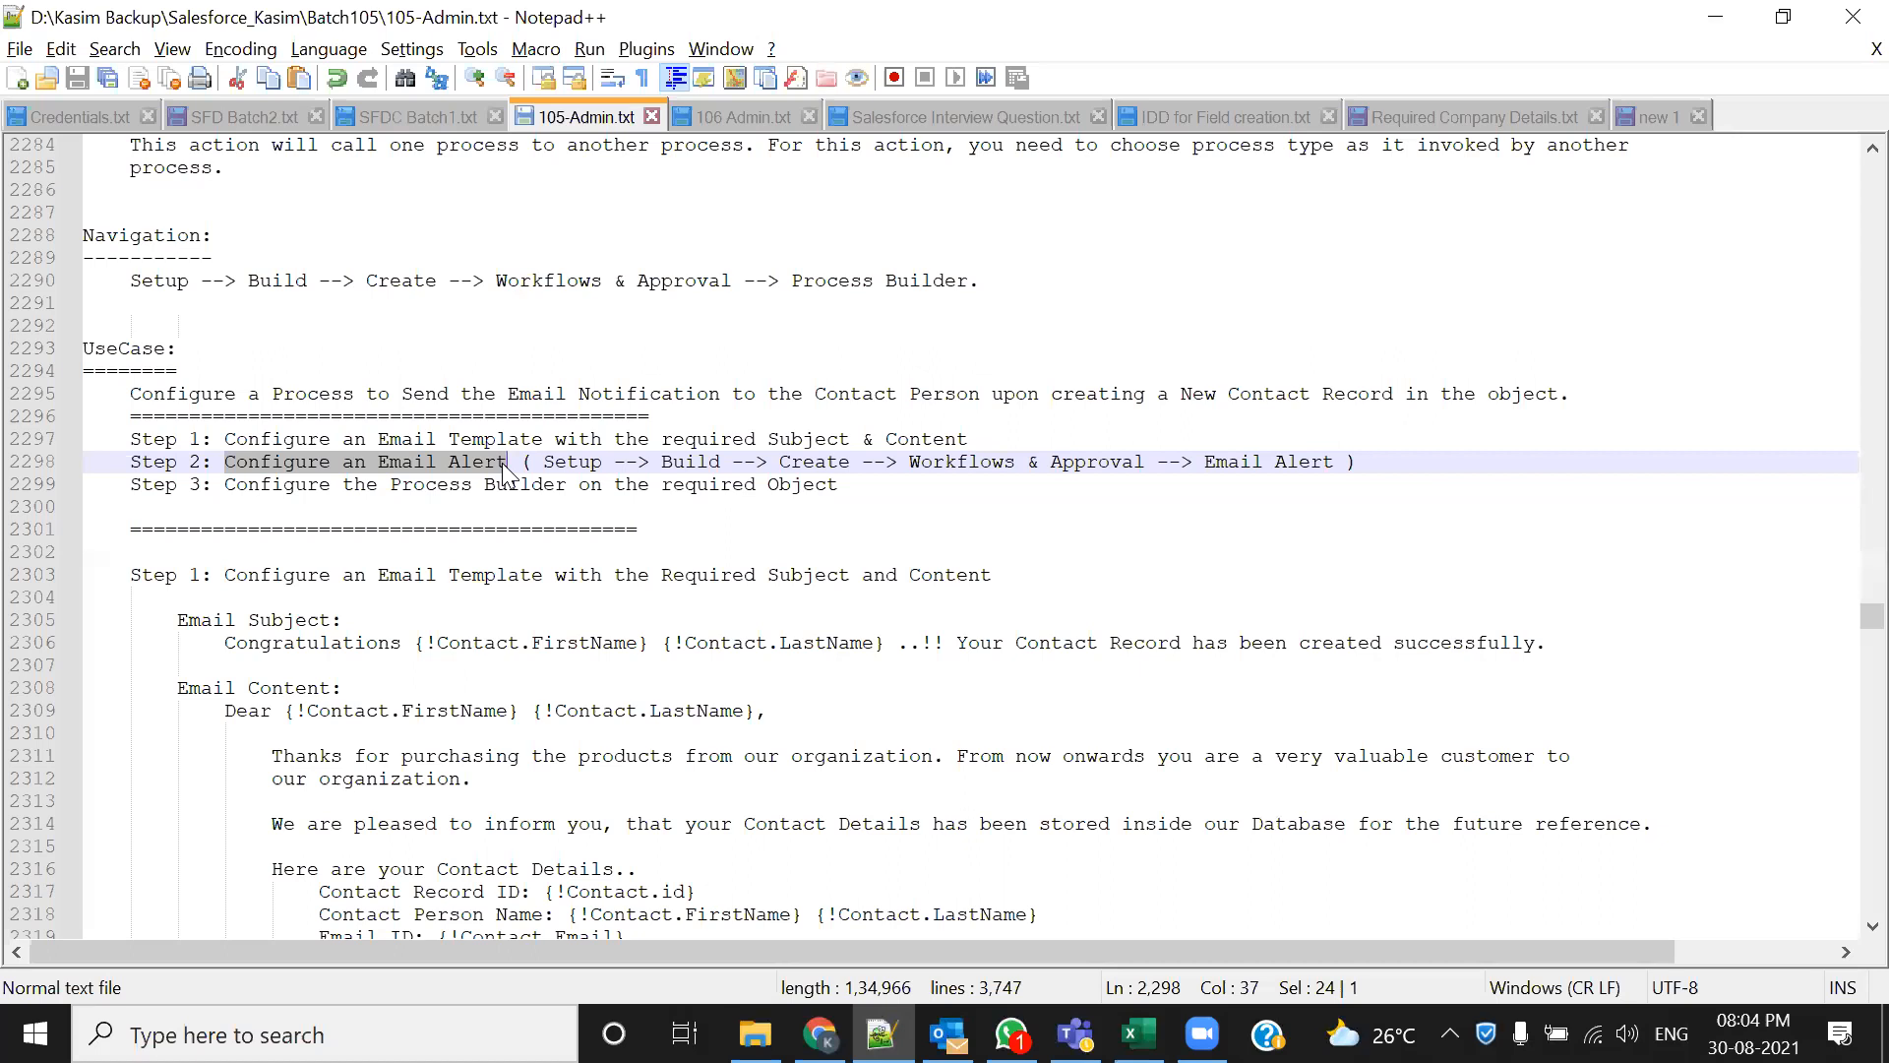
pyautogui.moveTo(544, 463); pyautogui.dragTo(1311, 462)
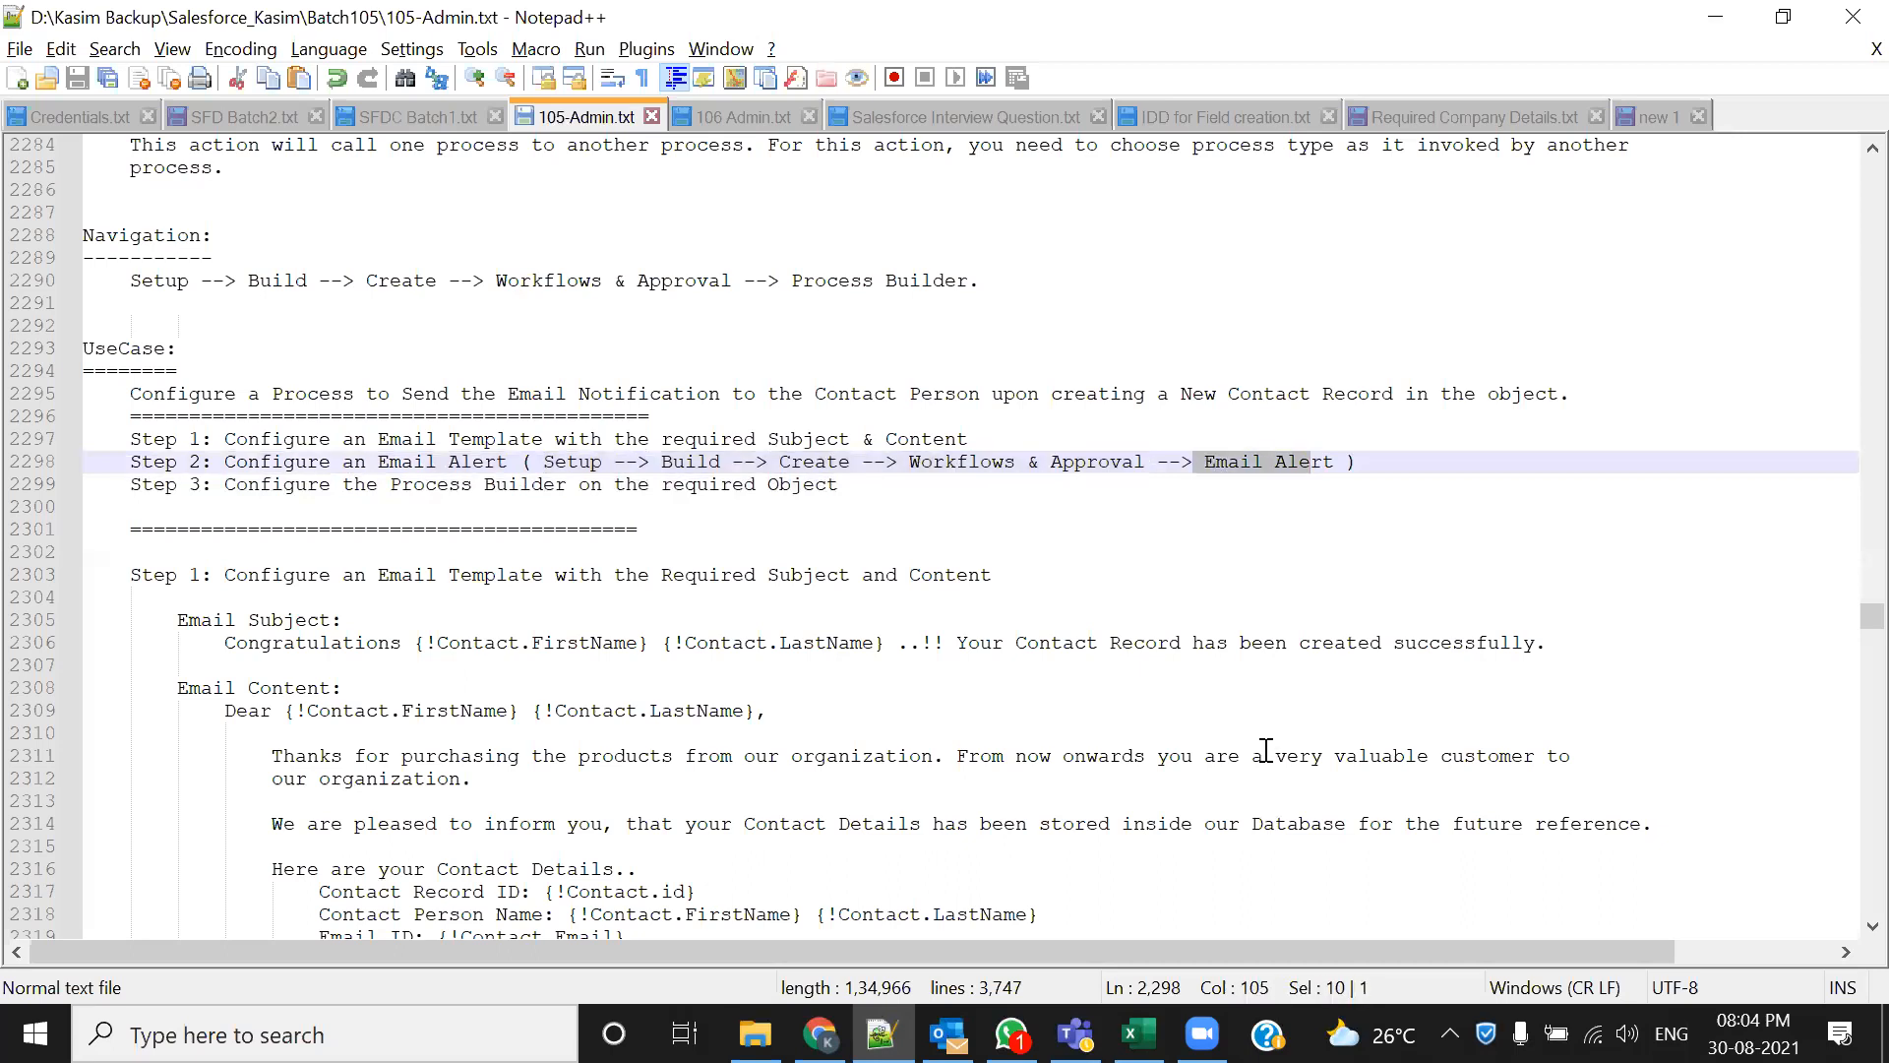
pyautogui.hotkey('alt', 'Tab')
# Expand the Create and Workflow & Approvals sections in the Setup menu
pyautogui.scroll(-10, 325, 802)
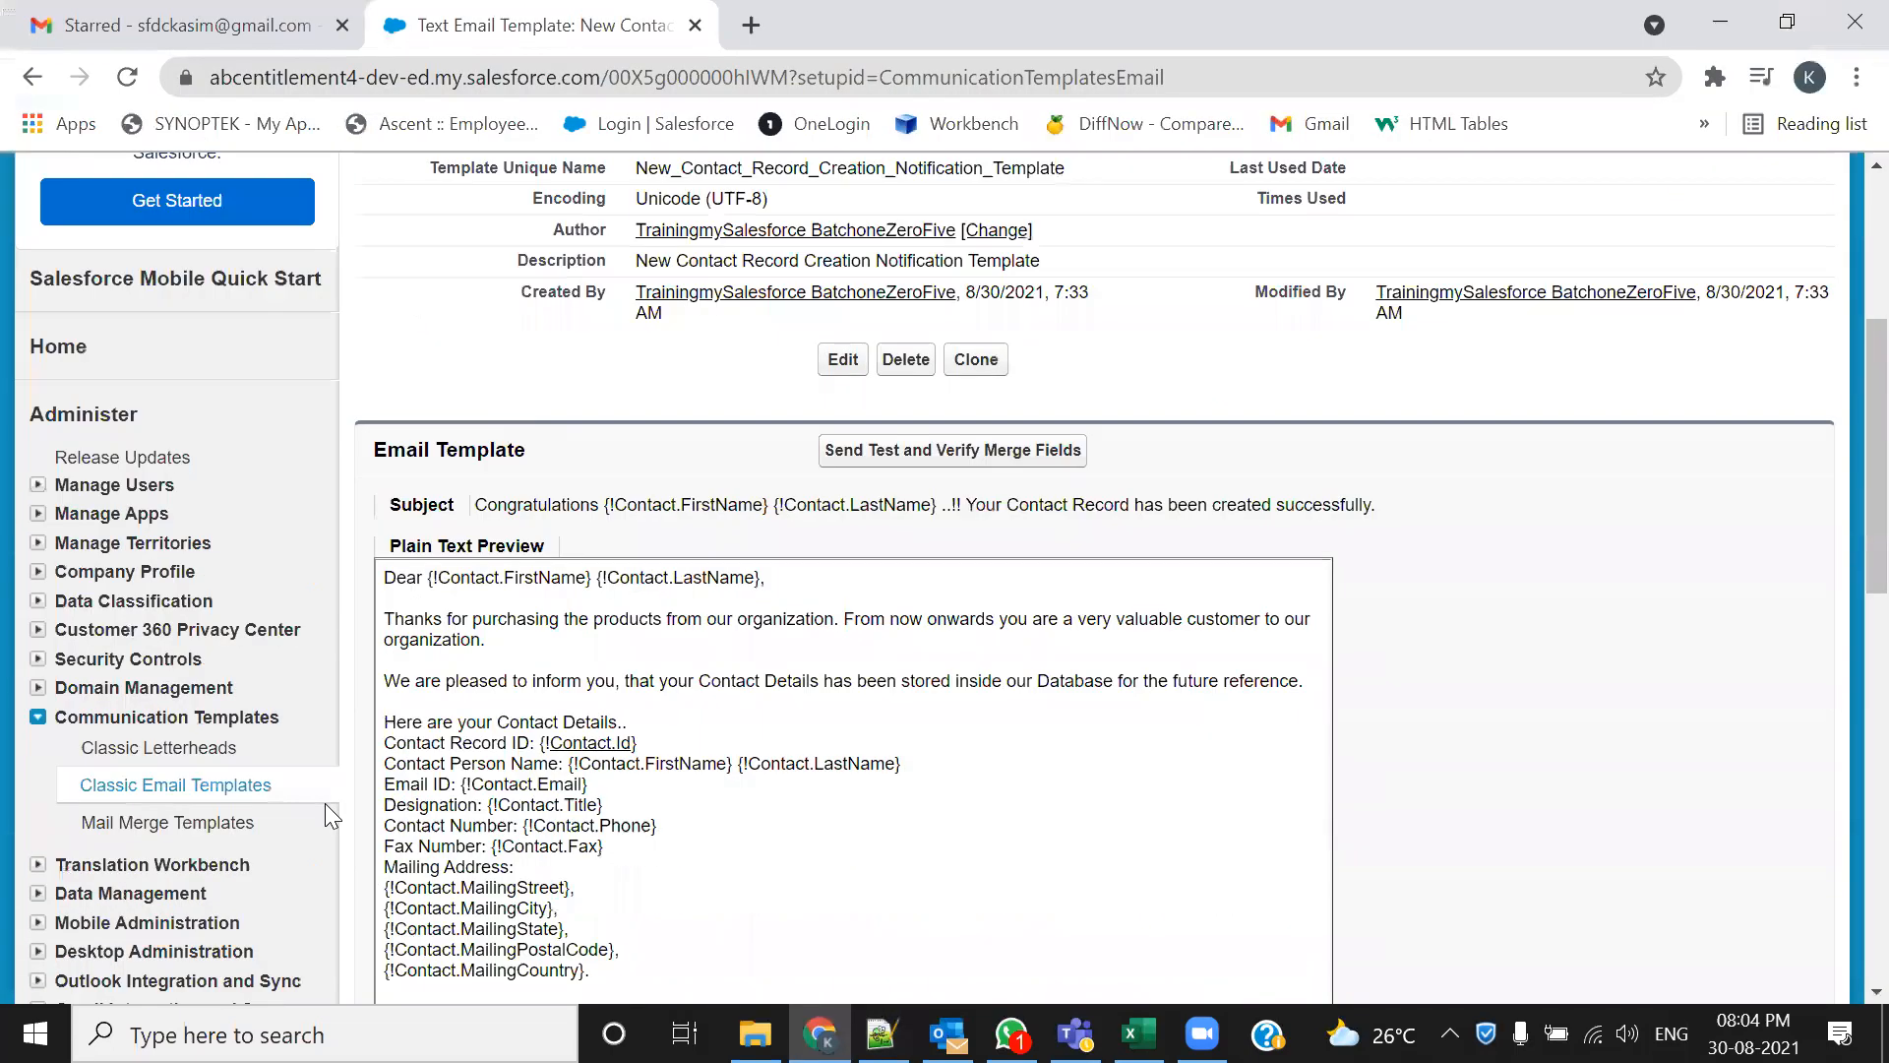
pyautogui.scroll(6, 320, 800)
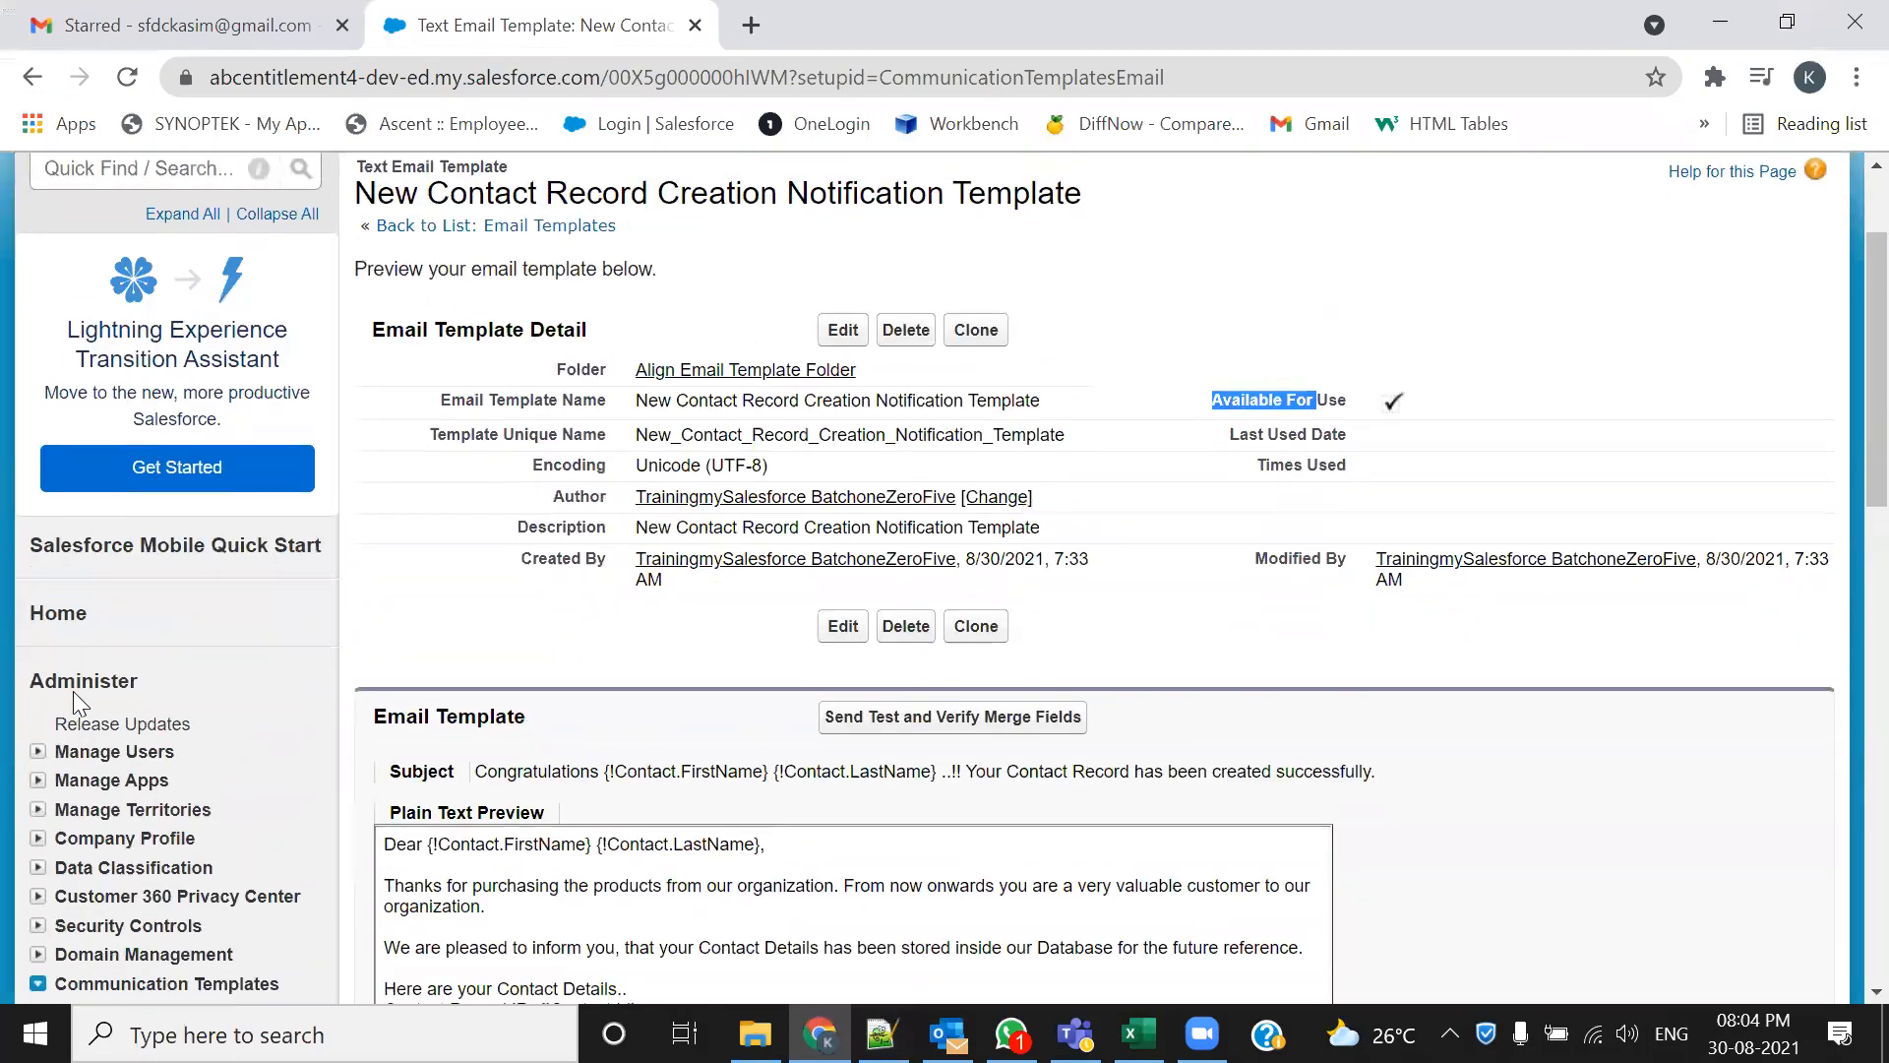
pyautogui.scroll(-7, 54, 768)
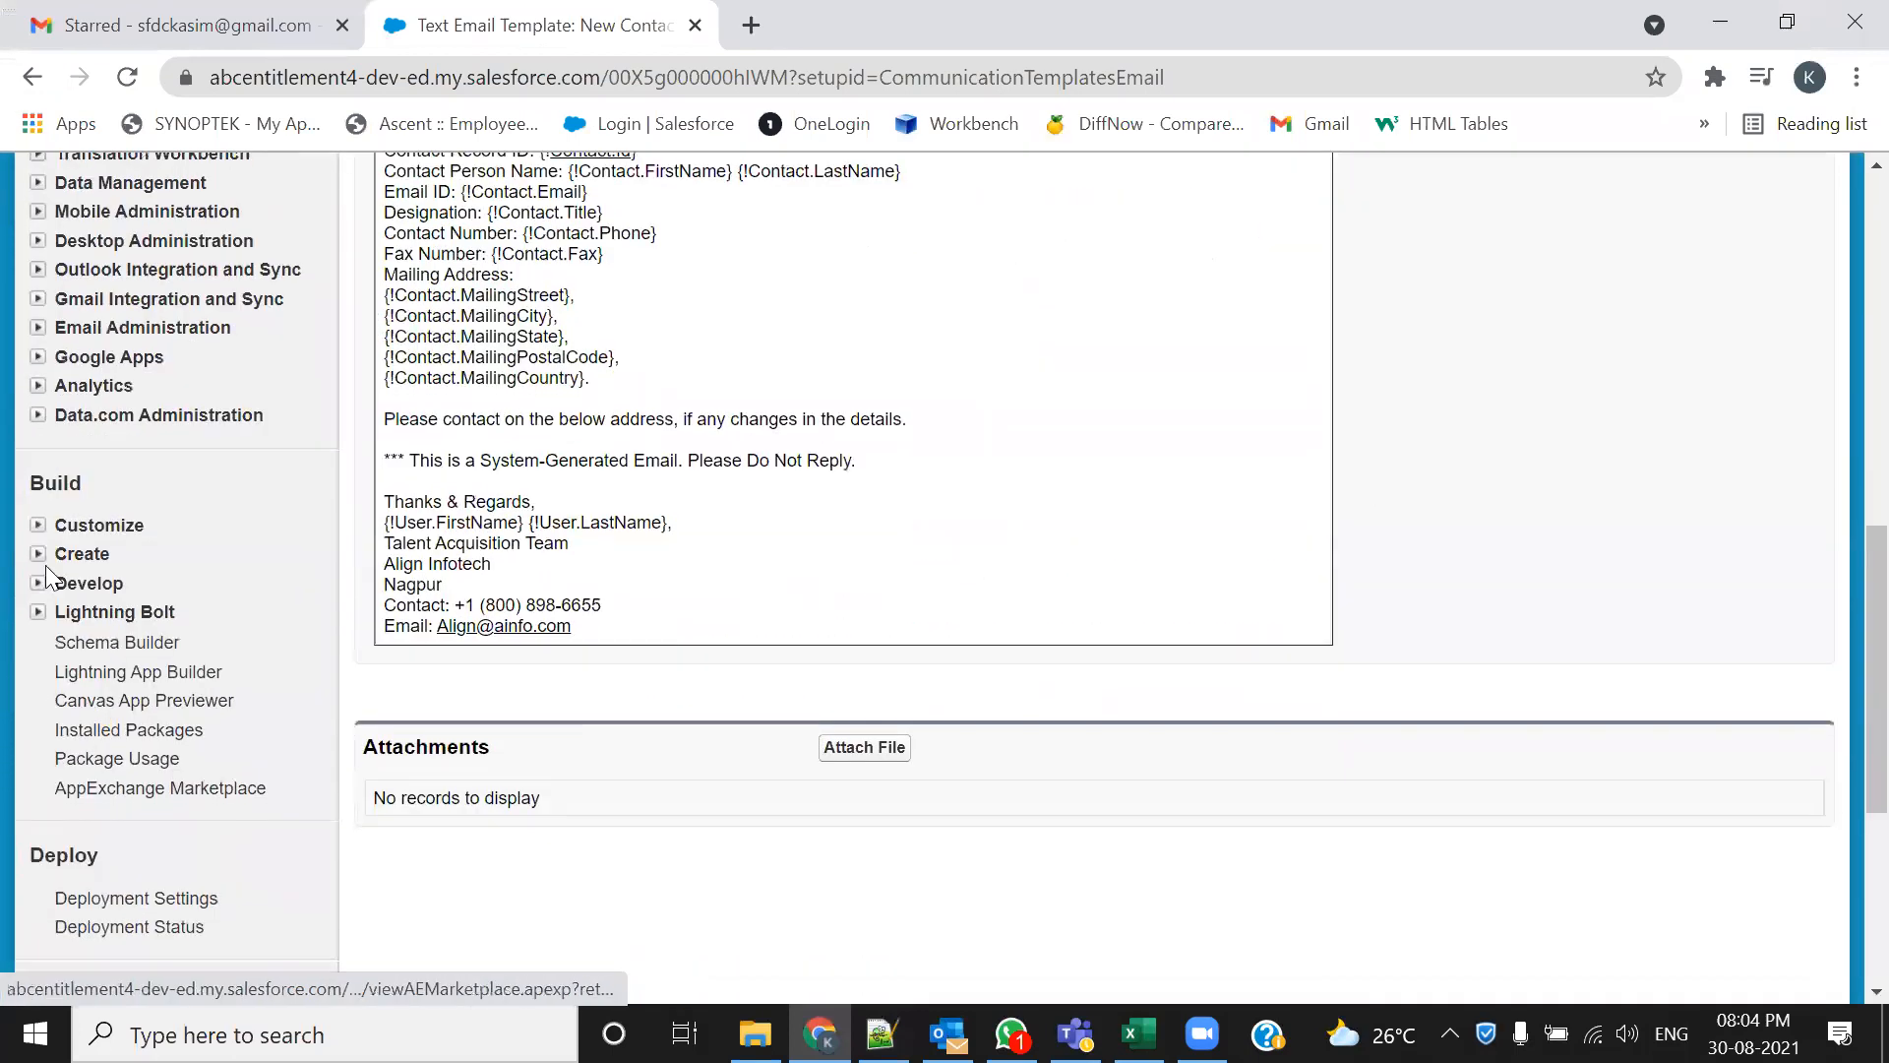
pyautogui.click(31, 555)
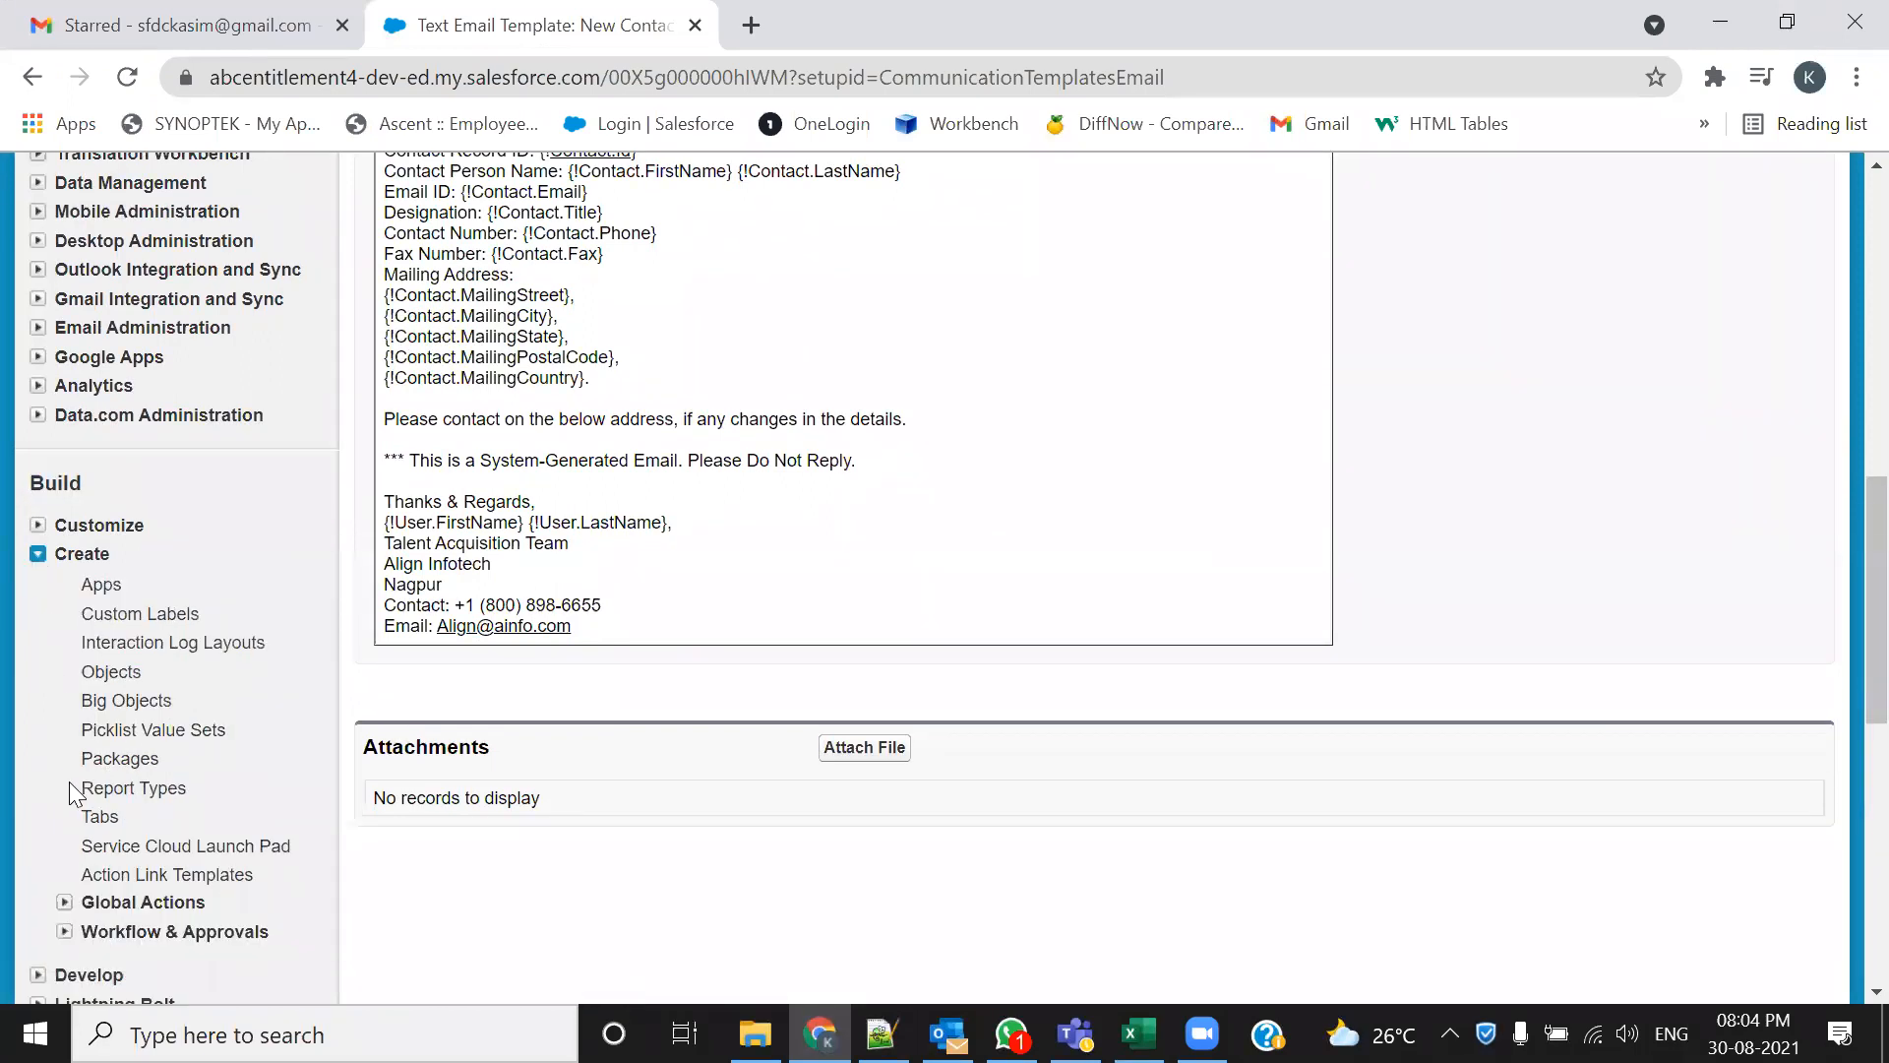
pyautogui.scroll(-3, 71, 783)
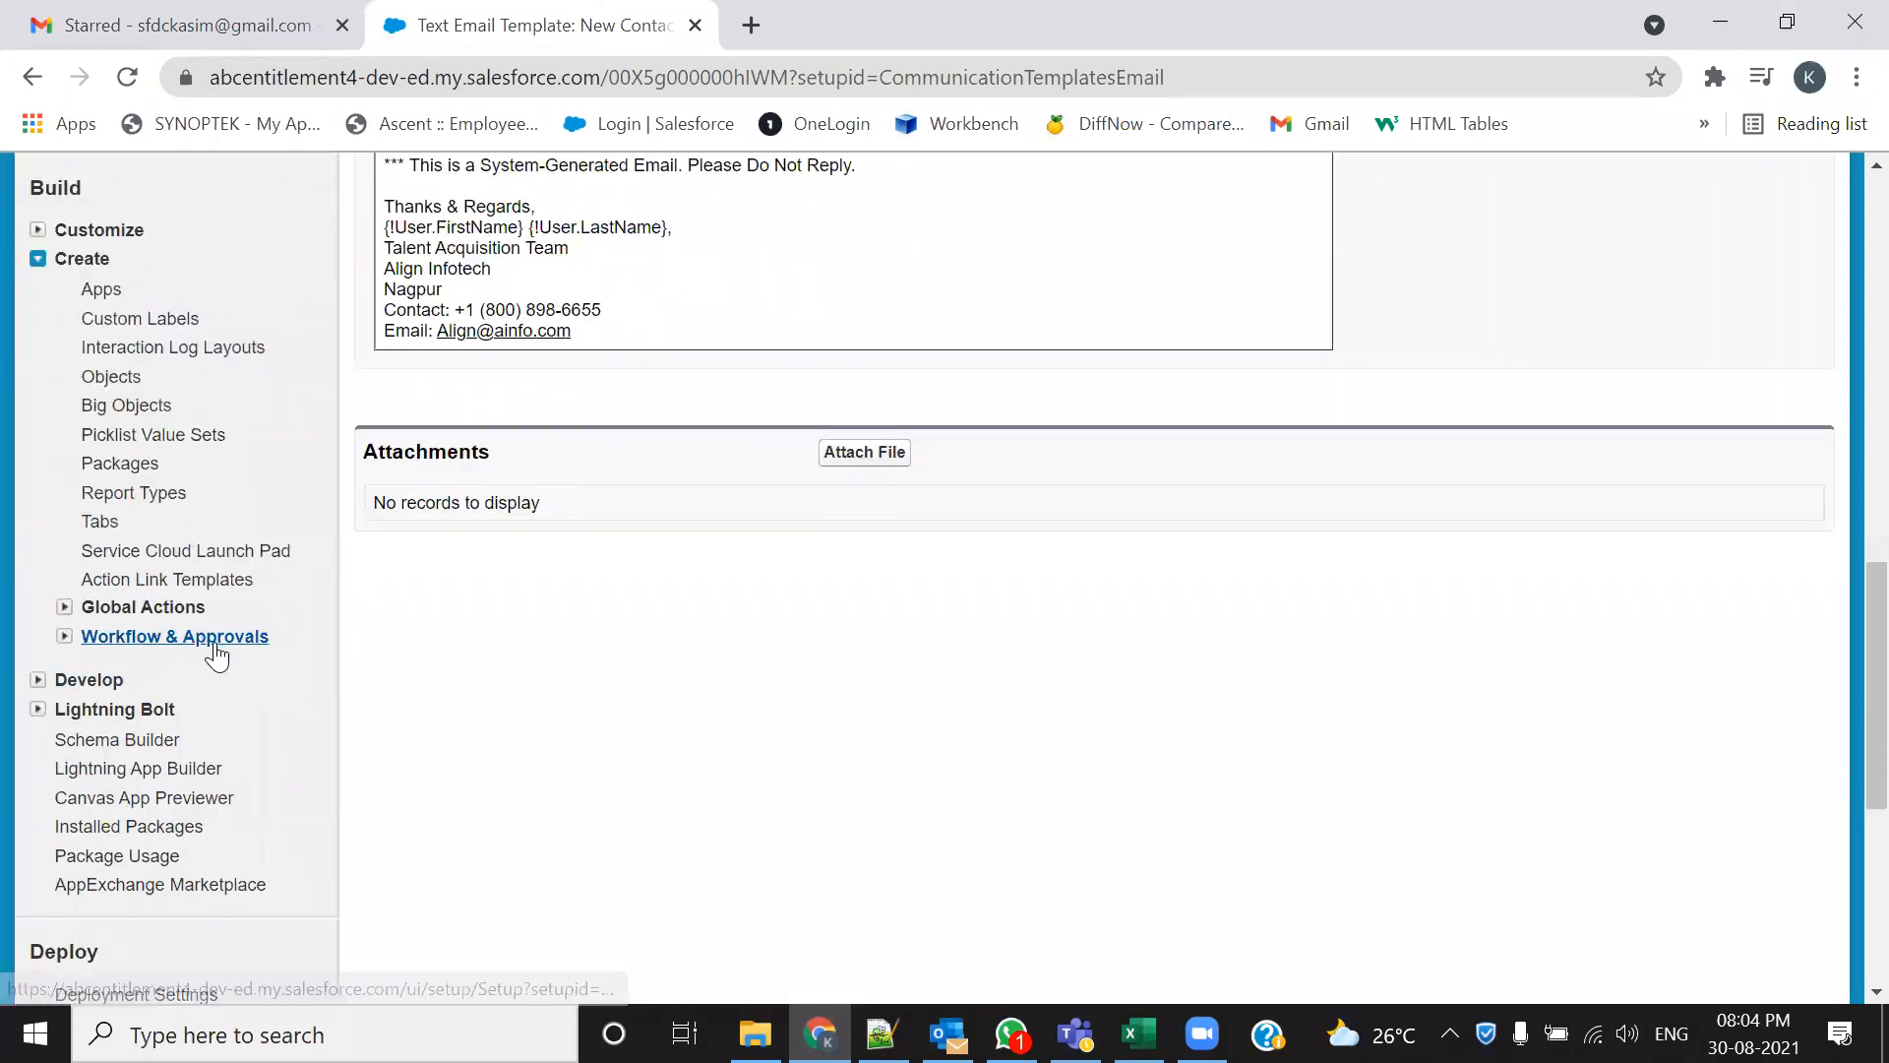
pyautogui.click(128, 636)
pyautogui.scroll(-1, 163, 708)
pyautogui.scroll(-1, 163, 708)
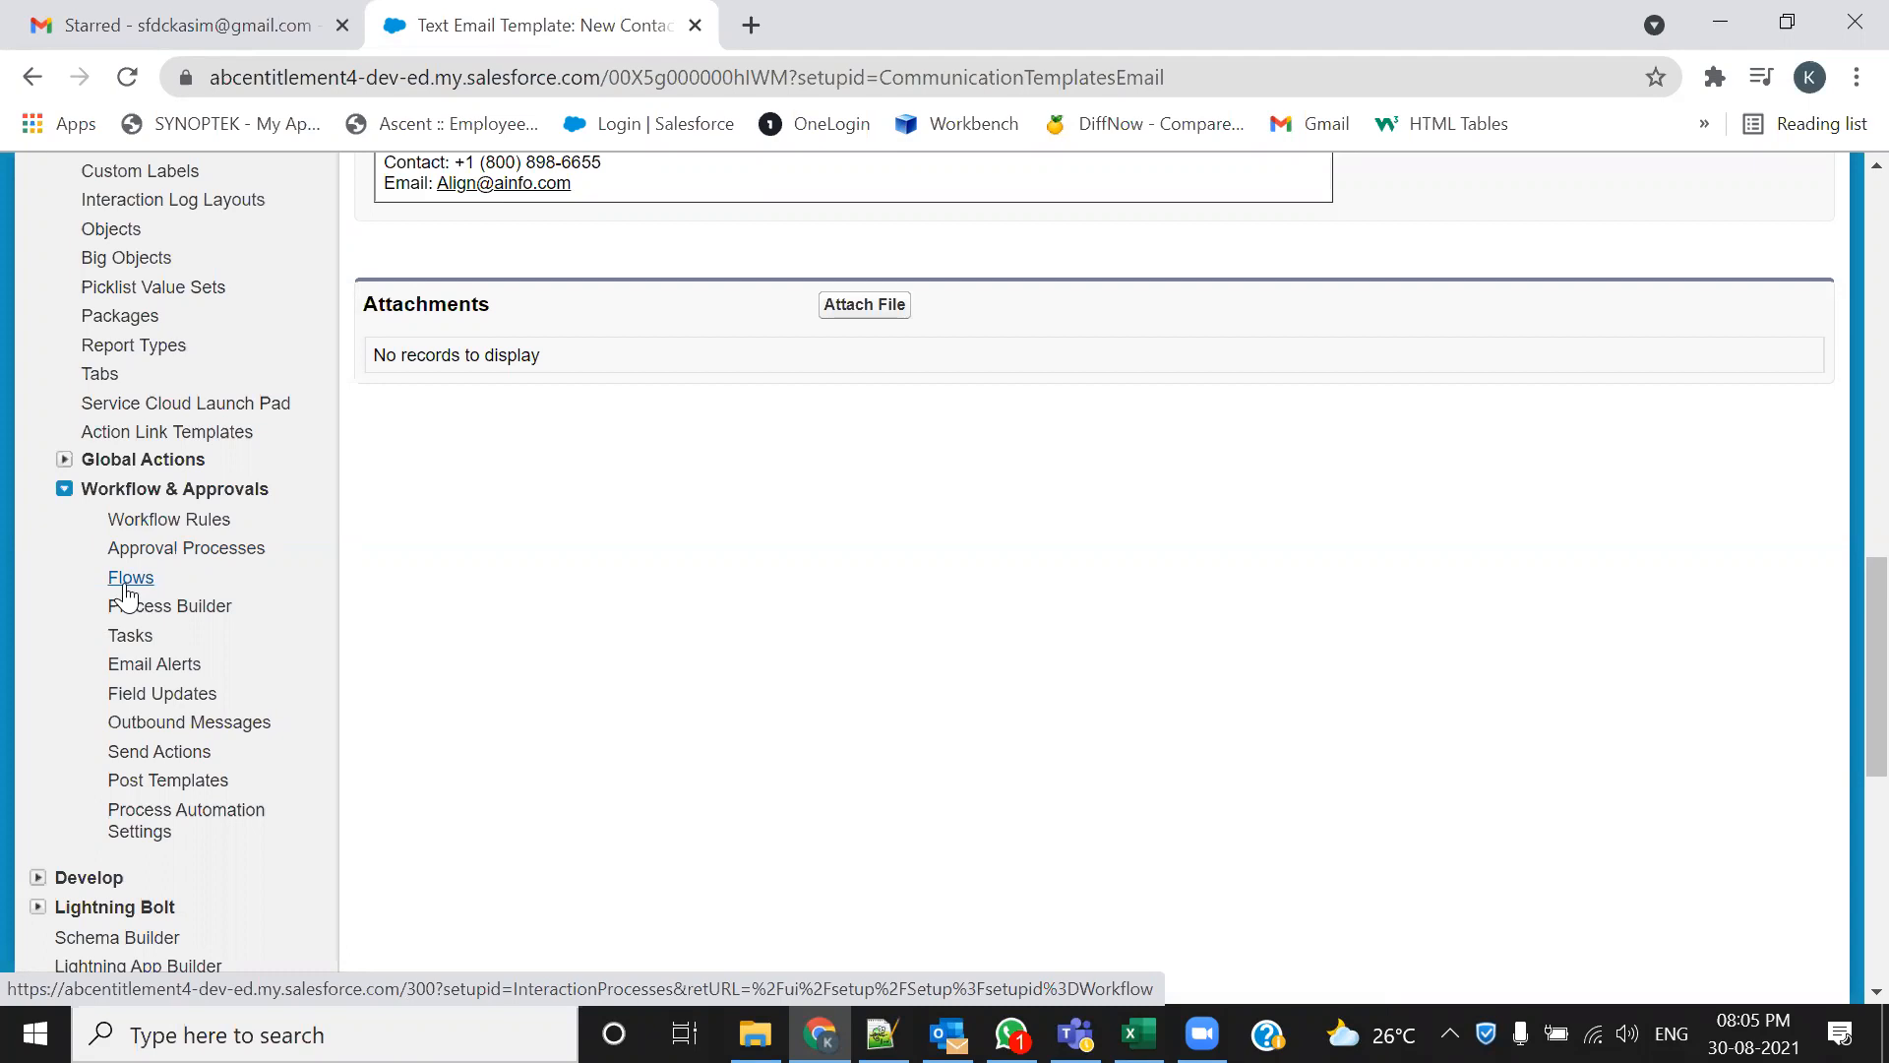
# Open Email Alerts, continue past the introduction, and start a new email alert
pyautogui.click(158, 673)
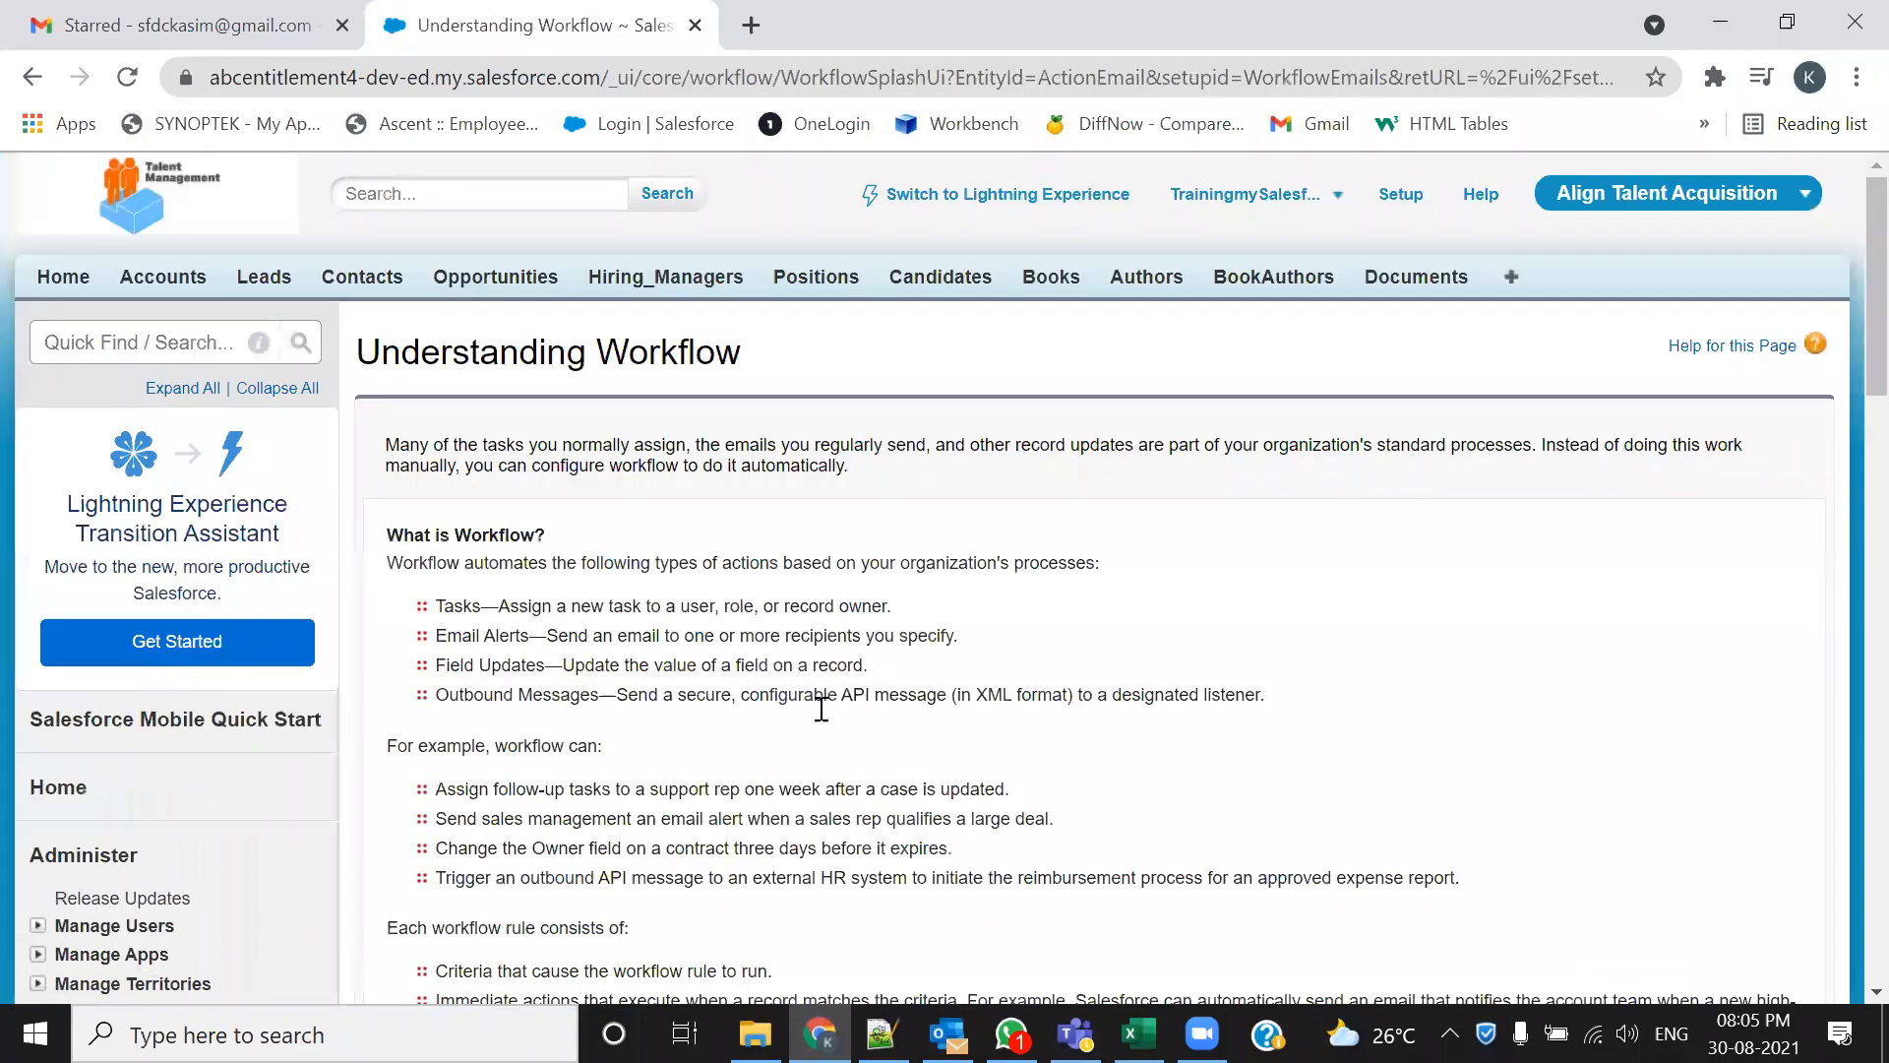
pyautogui.scroll(-2, 779, 736)
pyautogui.scroll(-3, 779, 736)
pyautogui.click(430, 750)
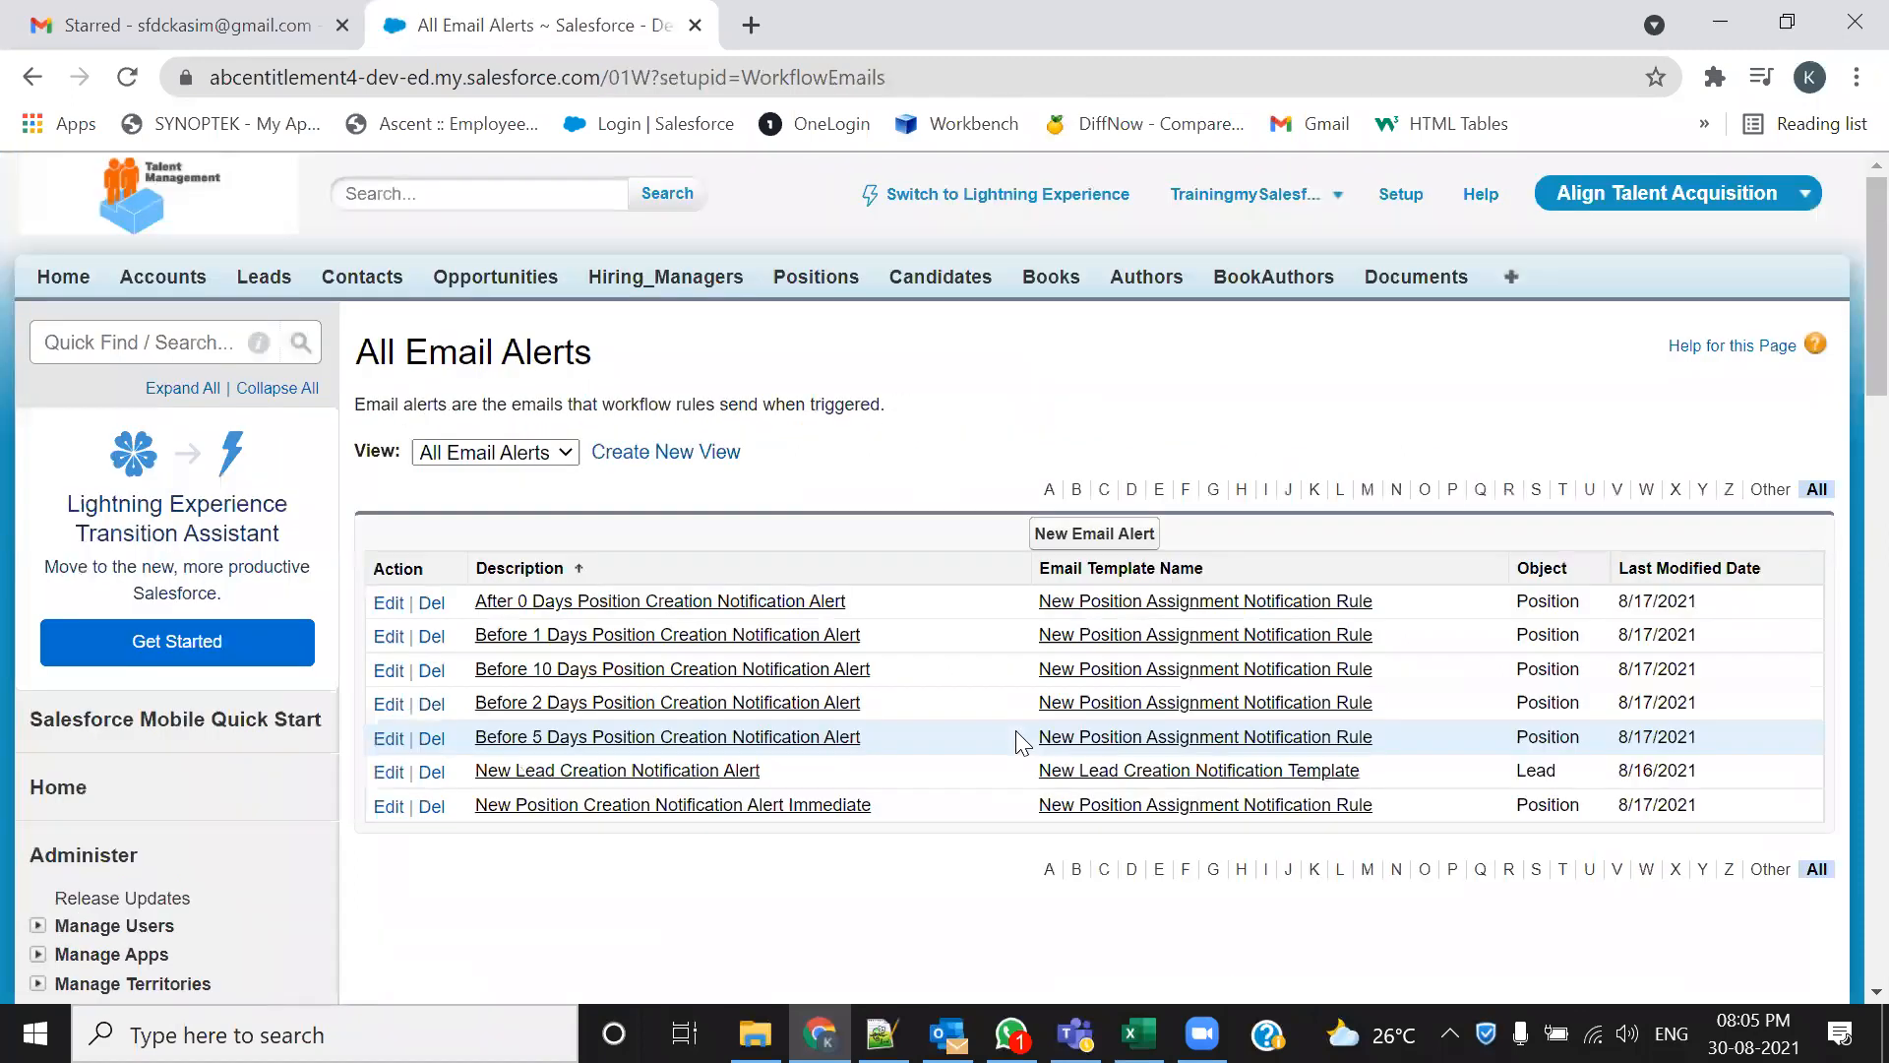
pyautogui.click(1121, 538)
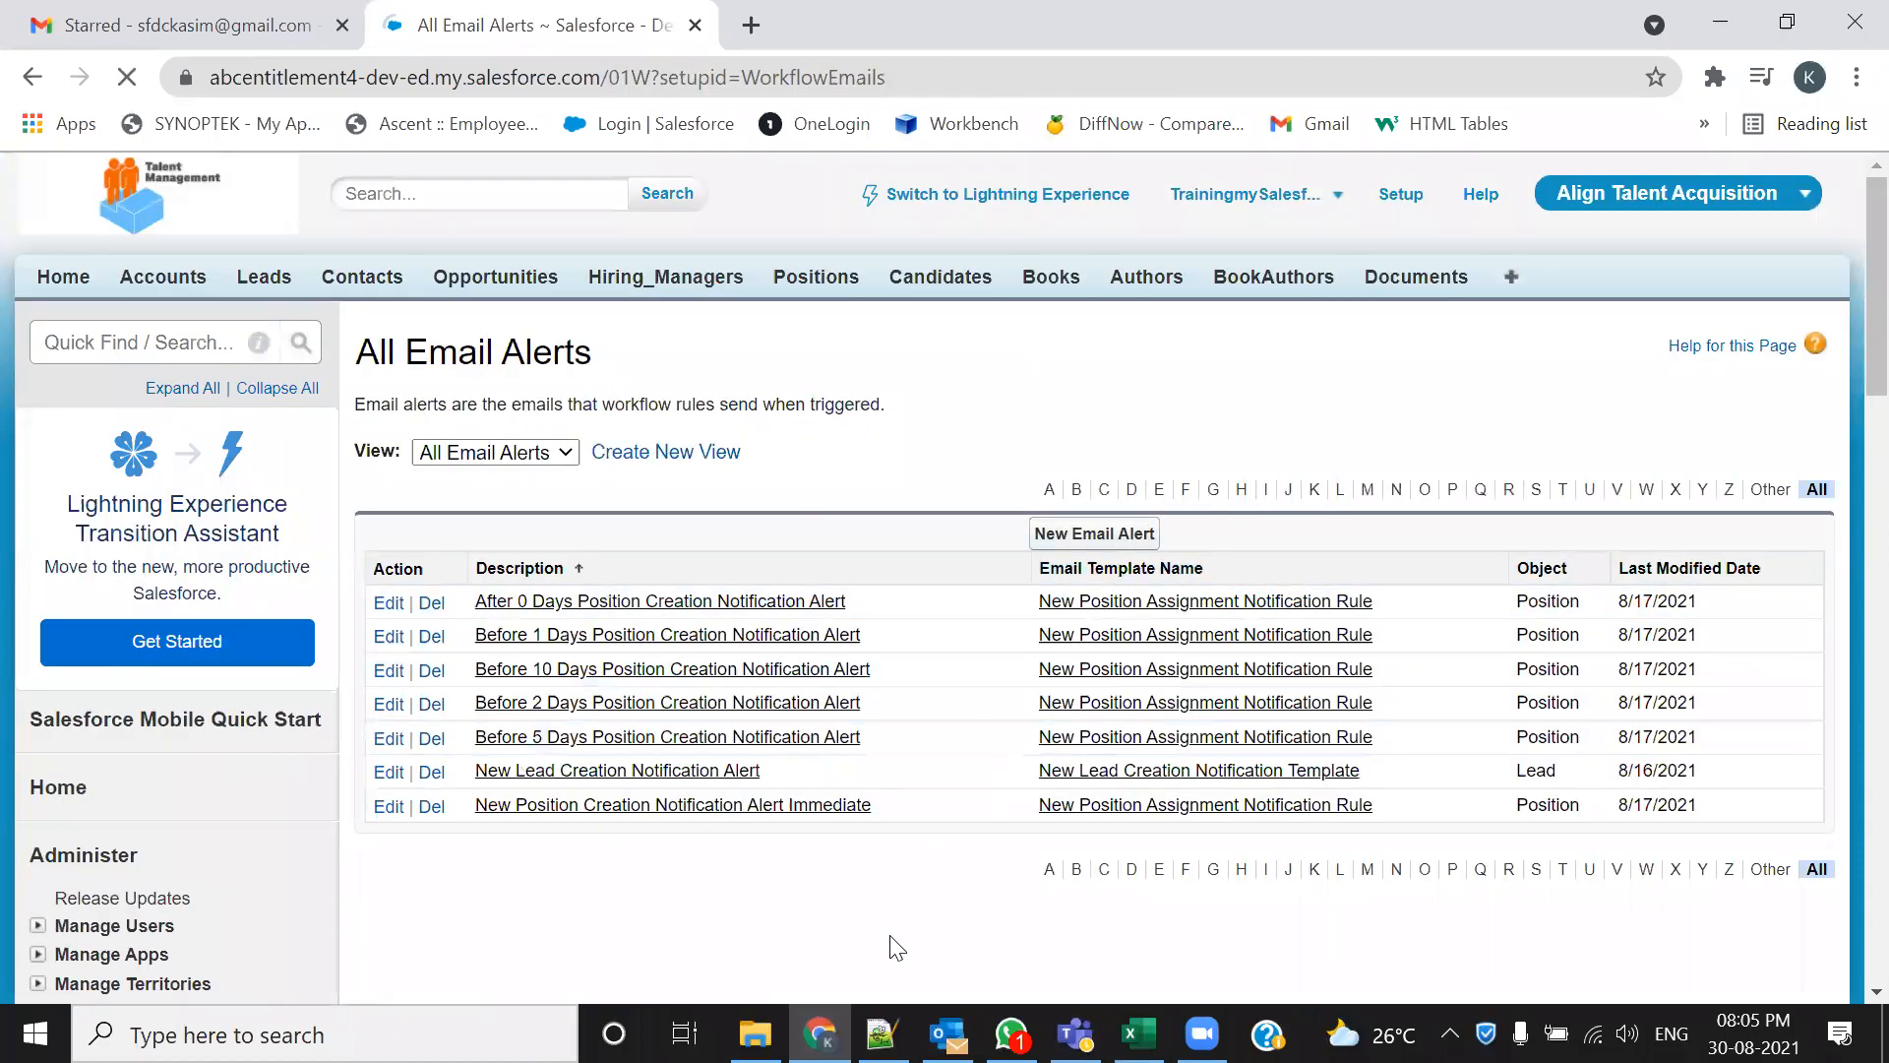
# Enter 'New Contact Creation Notification Alert' as the description so Unique Name auto-fills
pyautogui.click(833, 559)
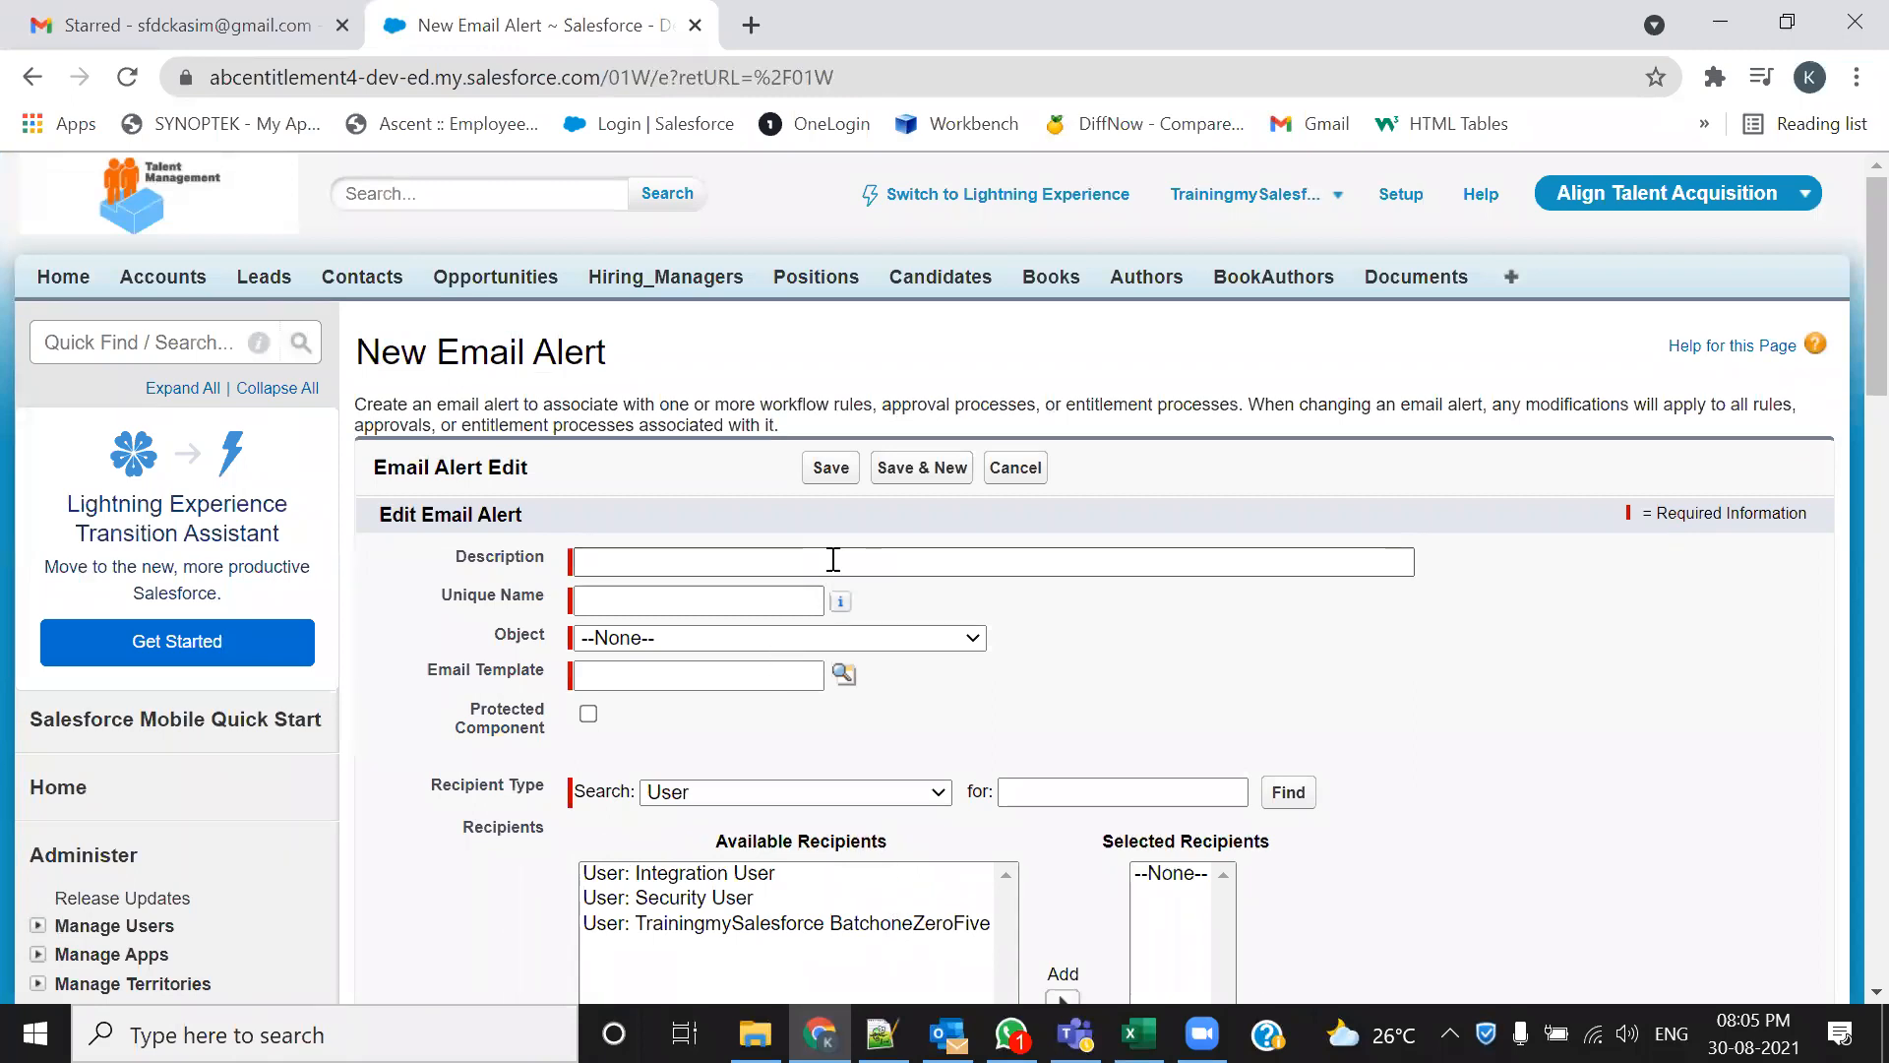
pyautogui.click(833, 559)
pyautogui.write('New')
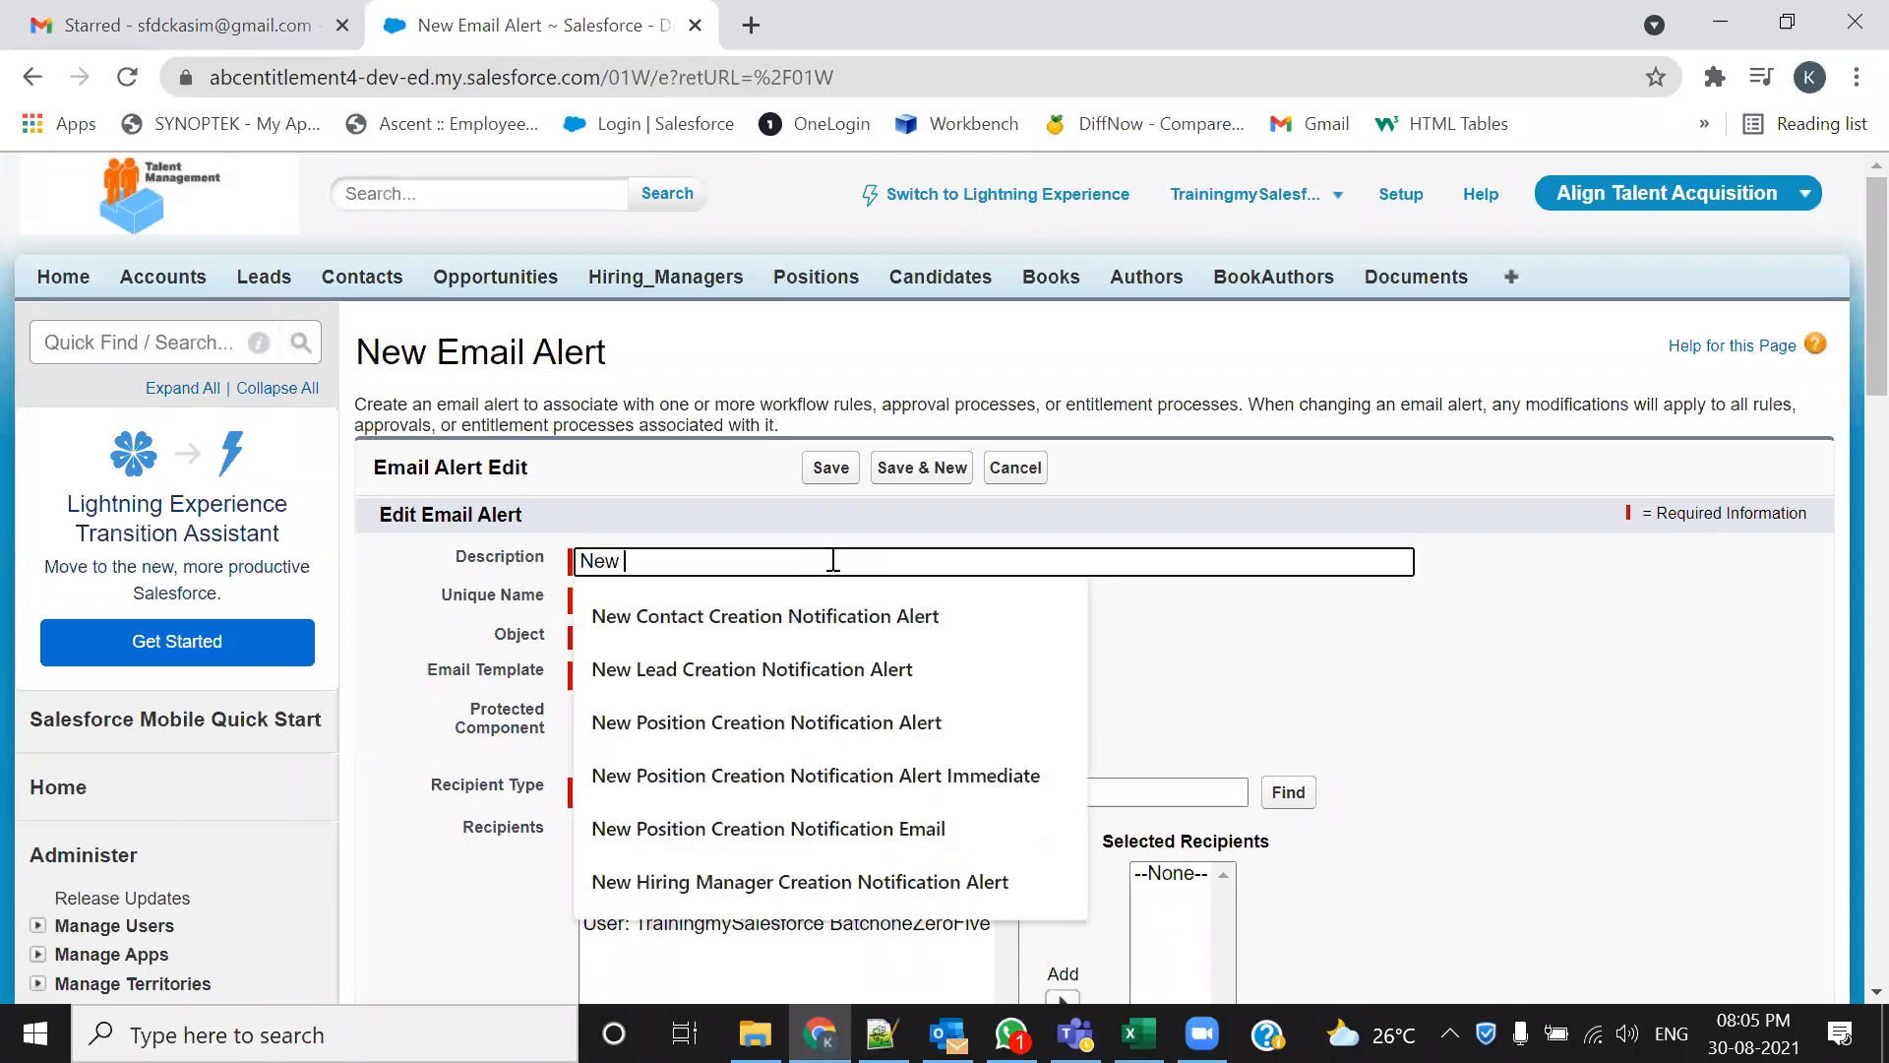
pyautogui.click(809, 615)
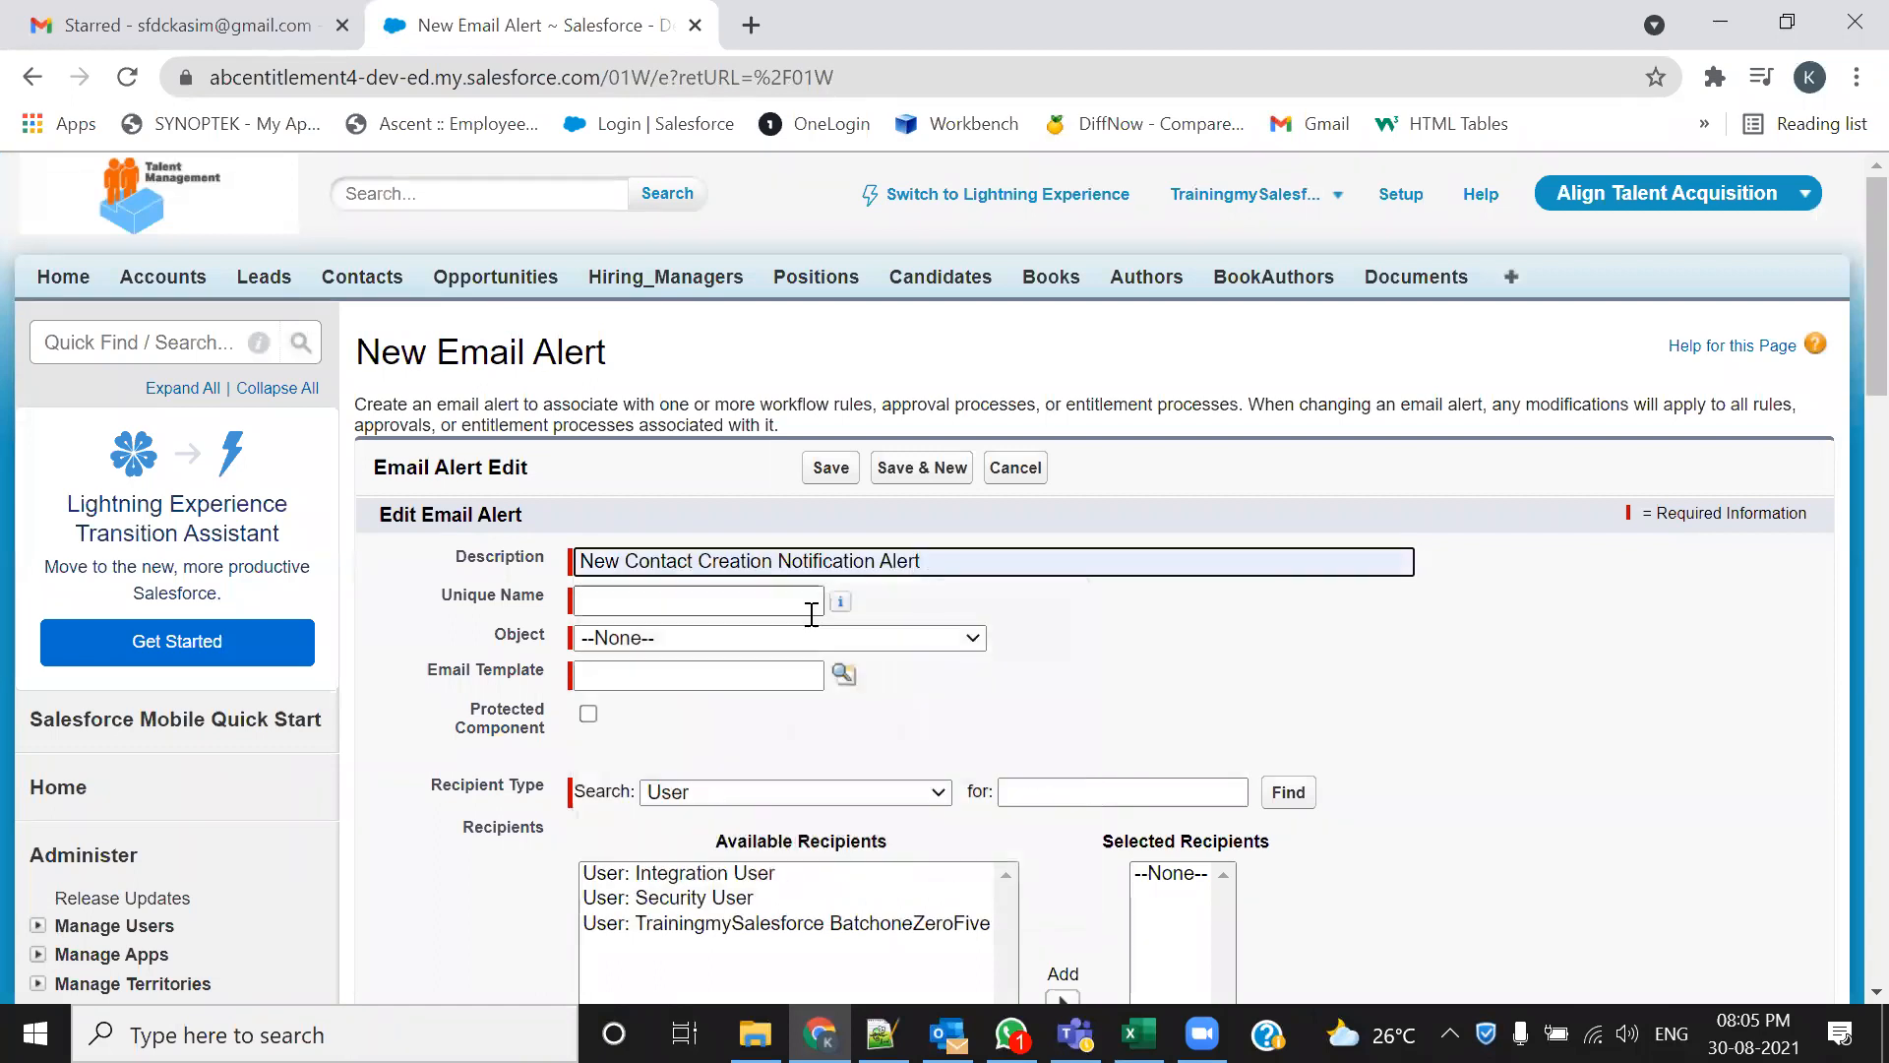
pyautogui.press('Tab')
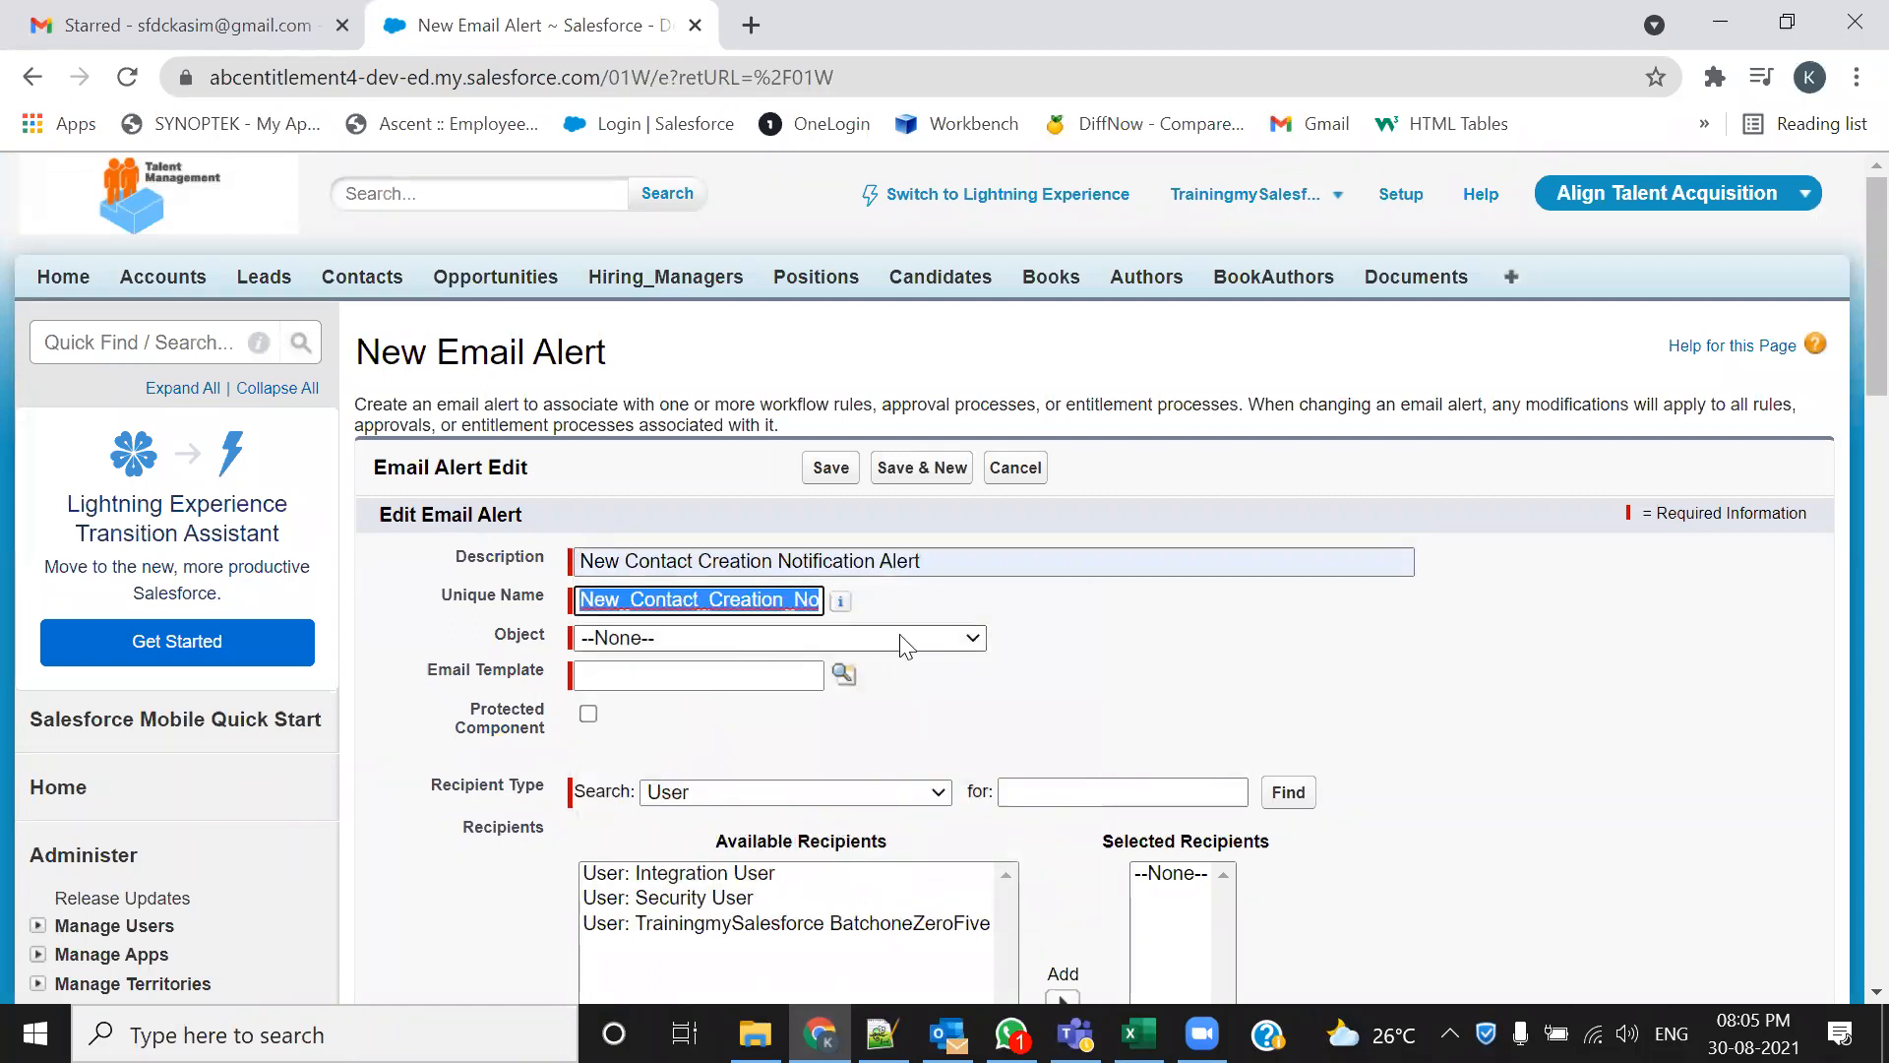
pyautogui.scroll(-1, 1095, 698)
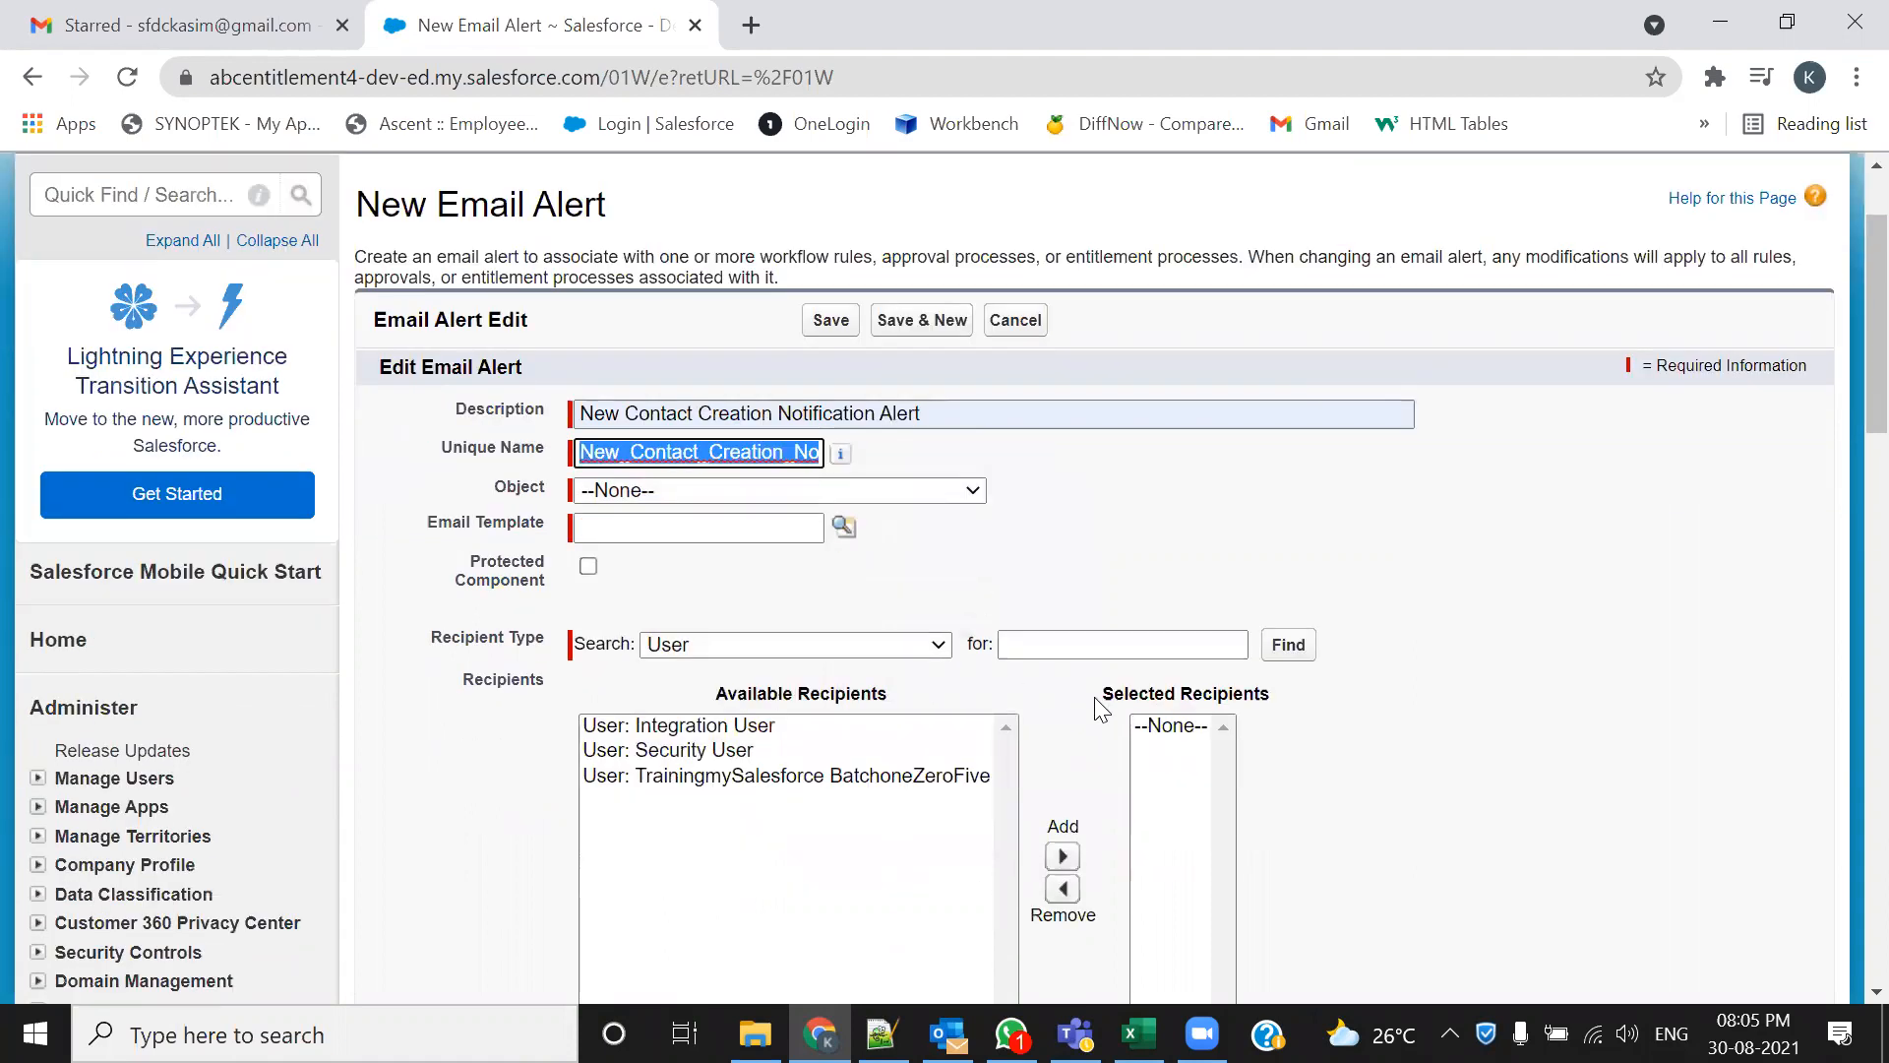
# Set the email alert's object to Contact
pyautogui.click(736, 490)
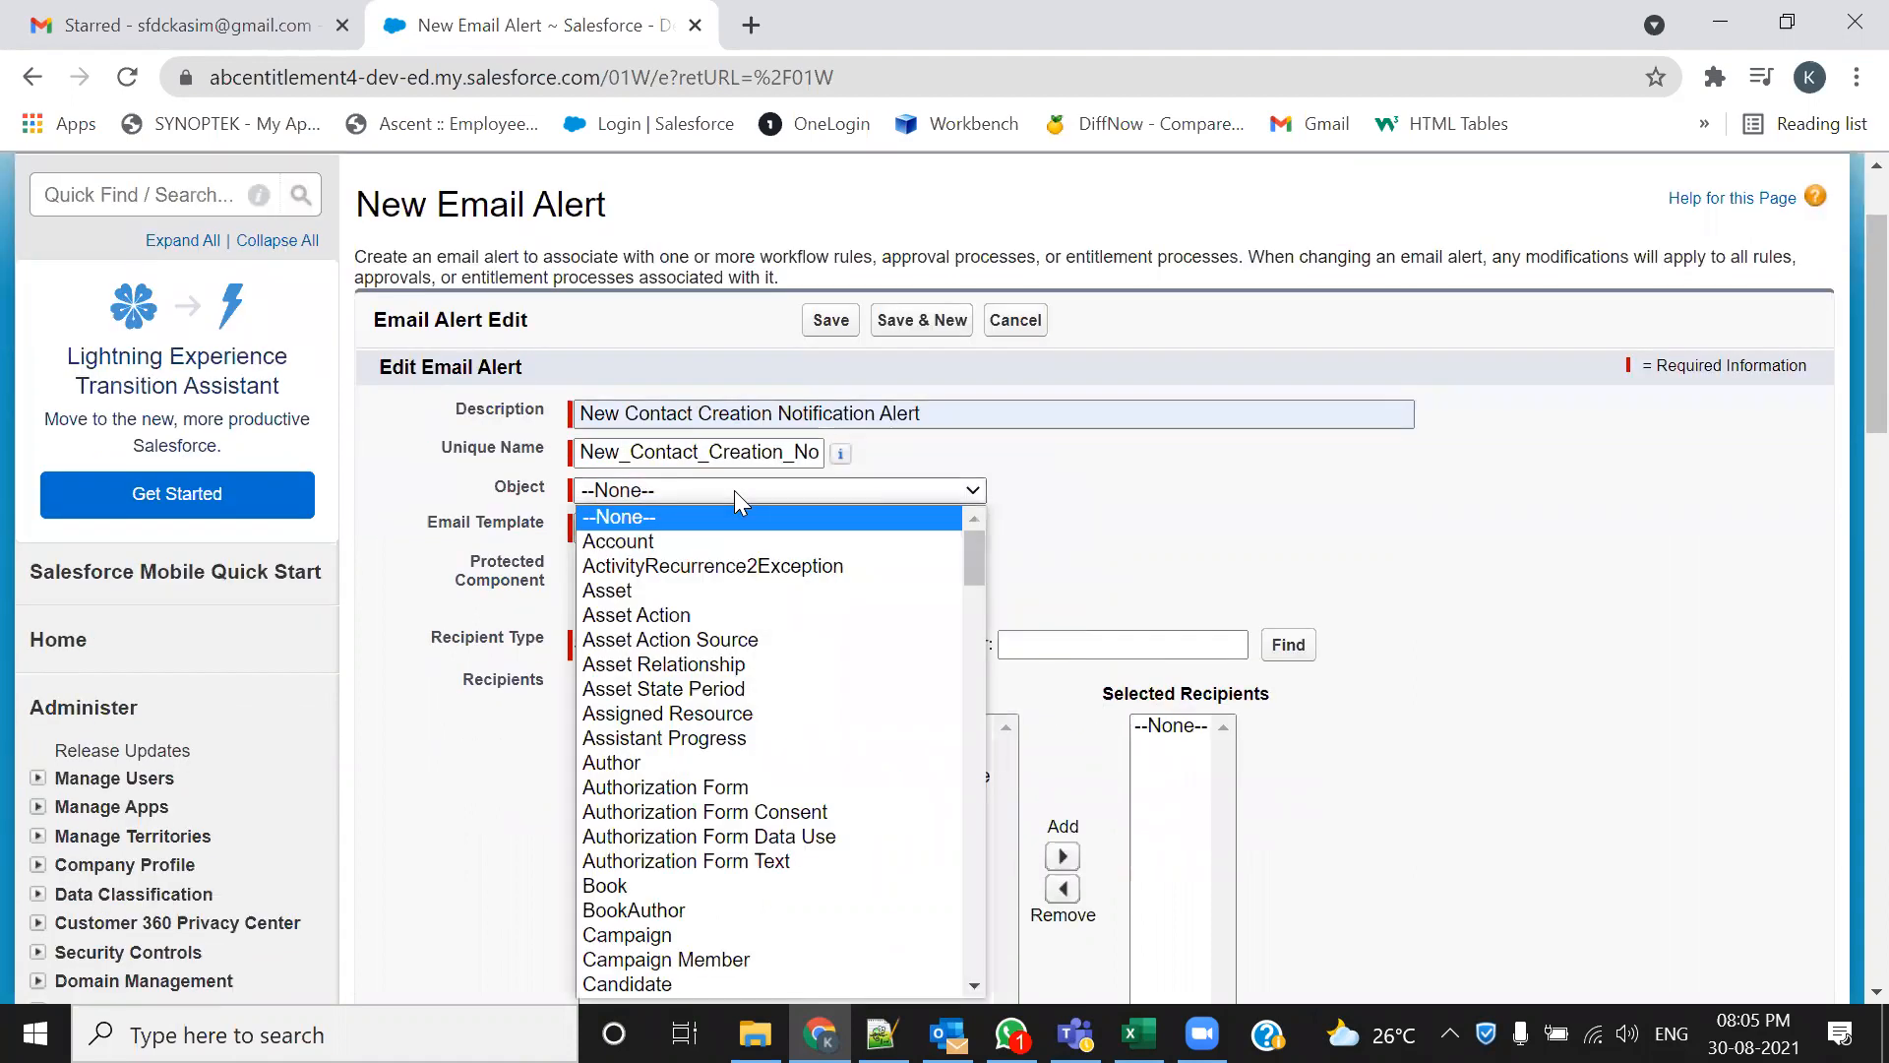
pyautogui.press('c')
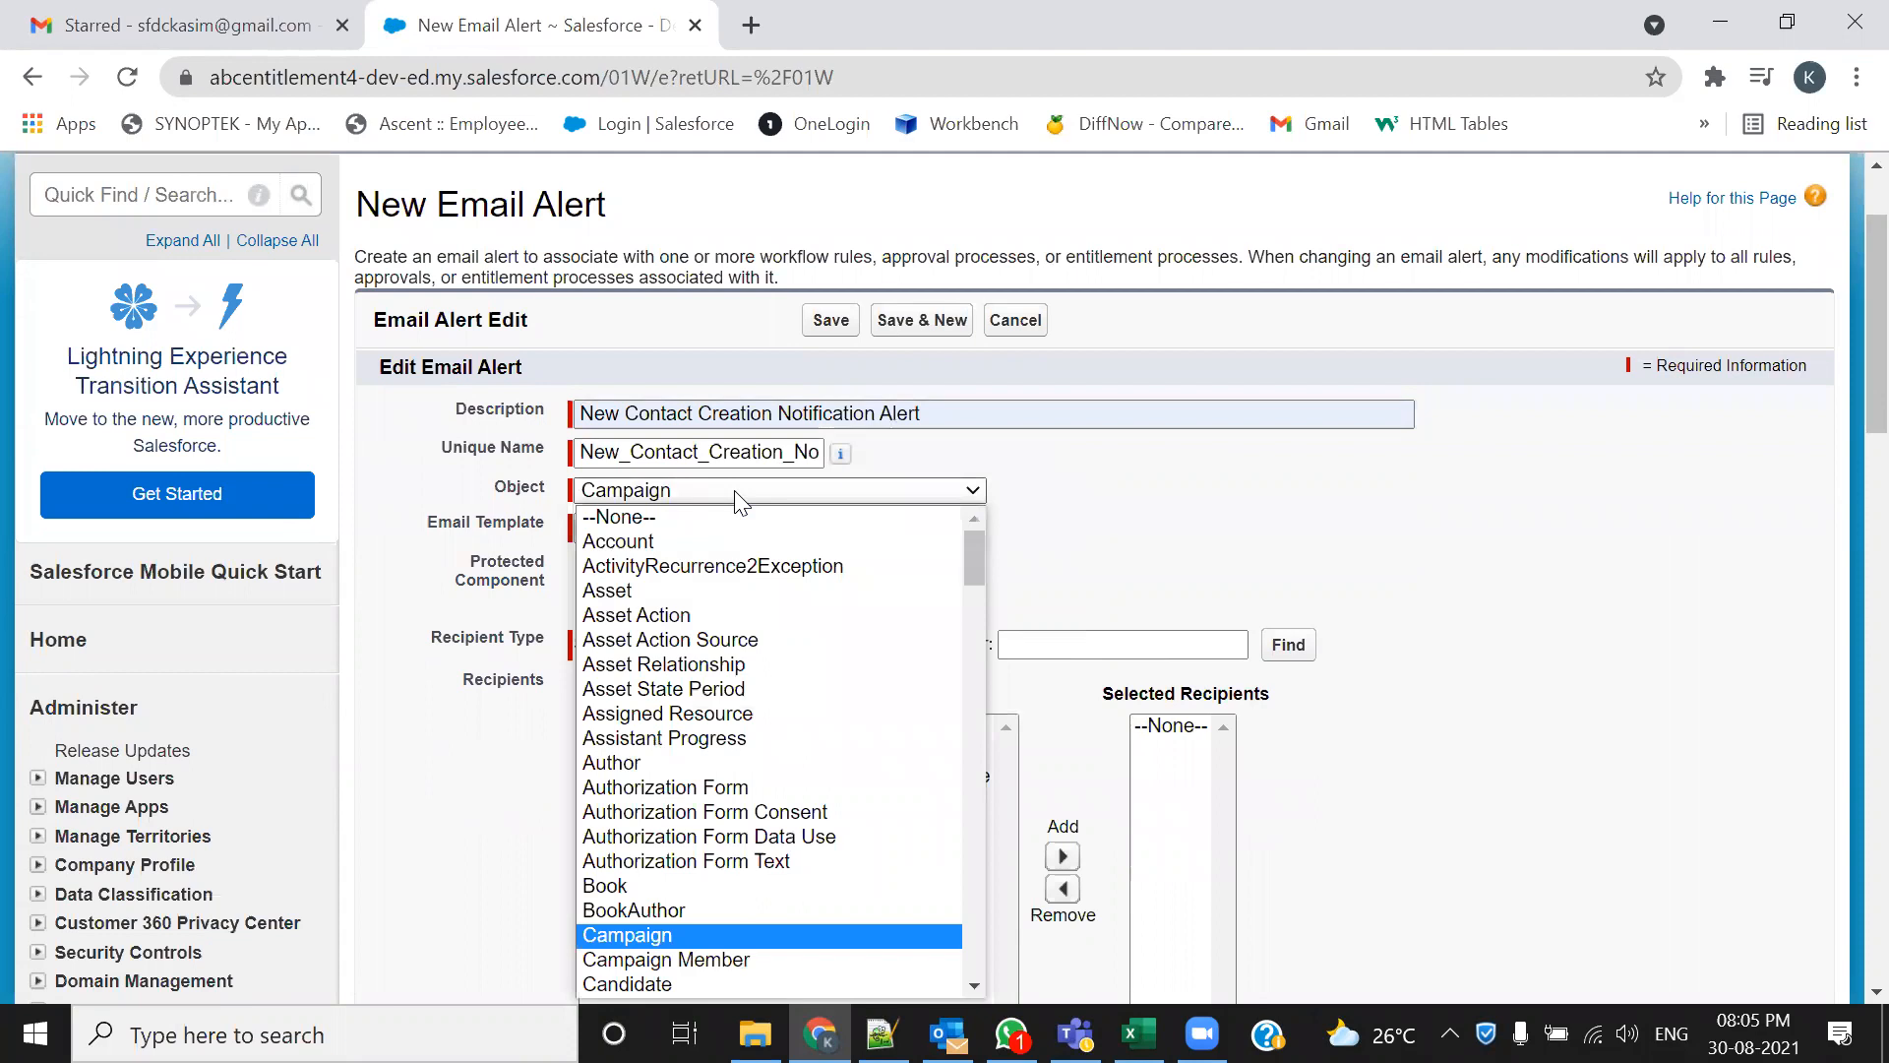
pyautogui.press('Down')
pyautogui.press('Down')
pyautogui.press('Down')
pyautogui.press('Down')
pyautogui.press('Down')
pyautogui.press('Down')
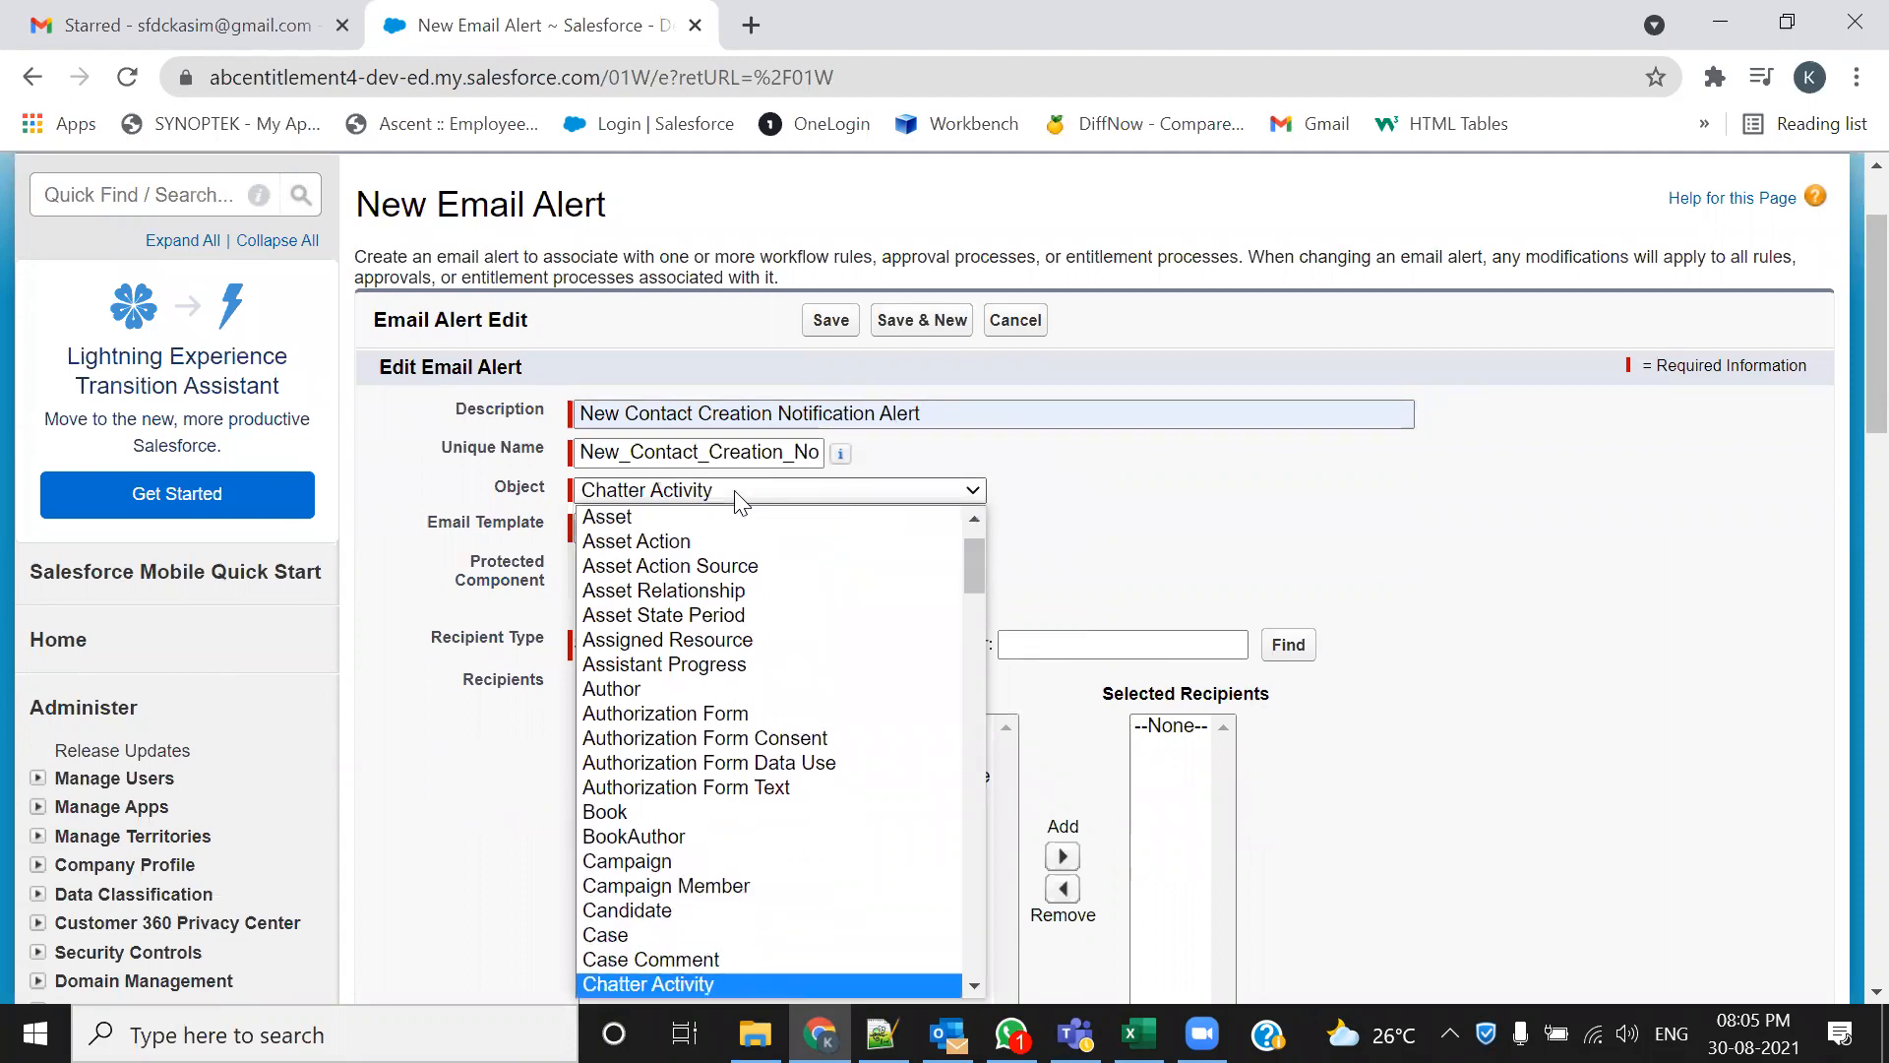
pyautogui.scroll(-5, 725, 856)
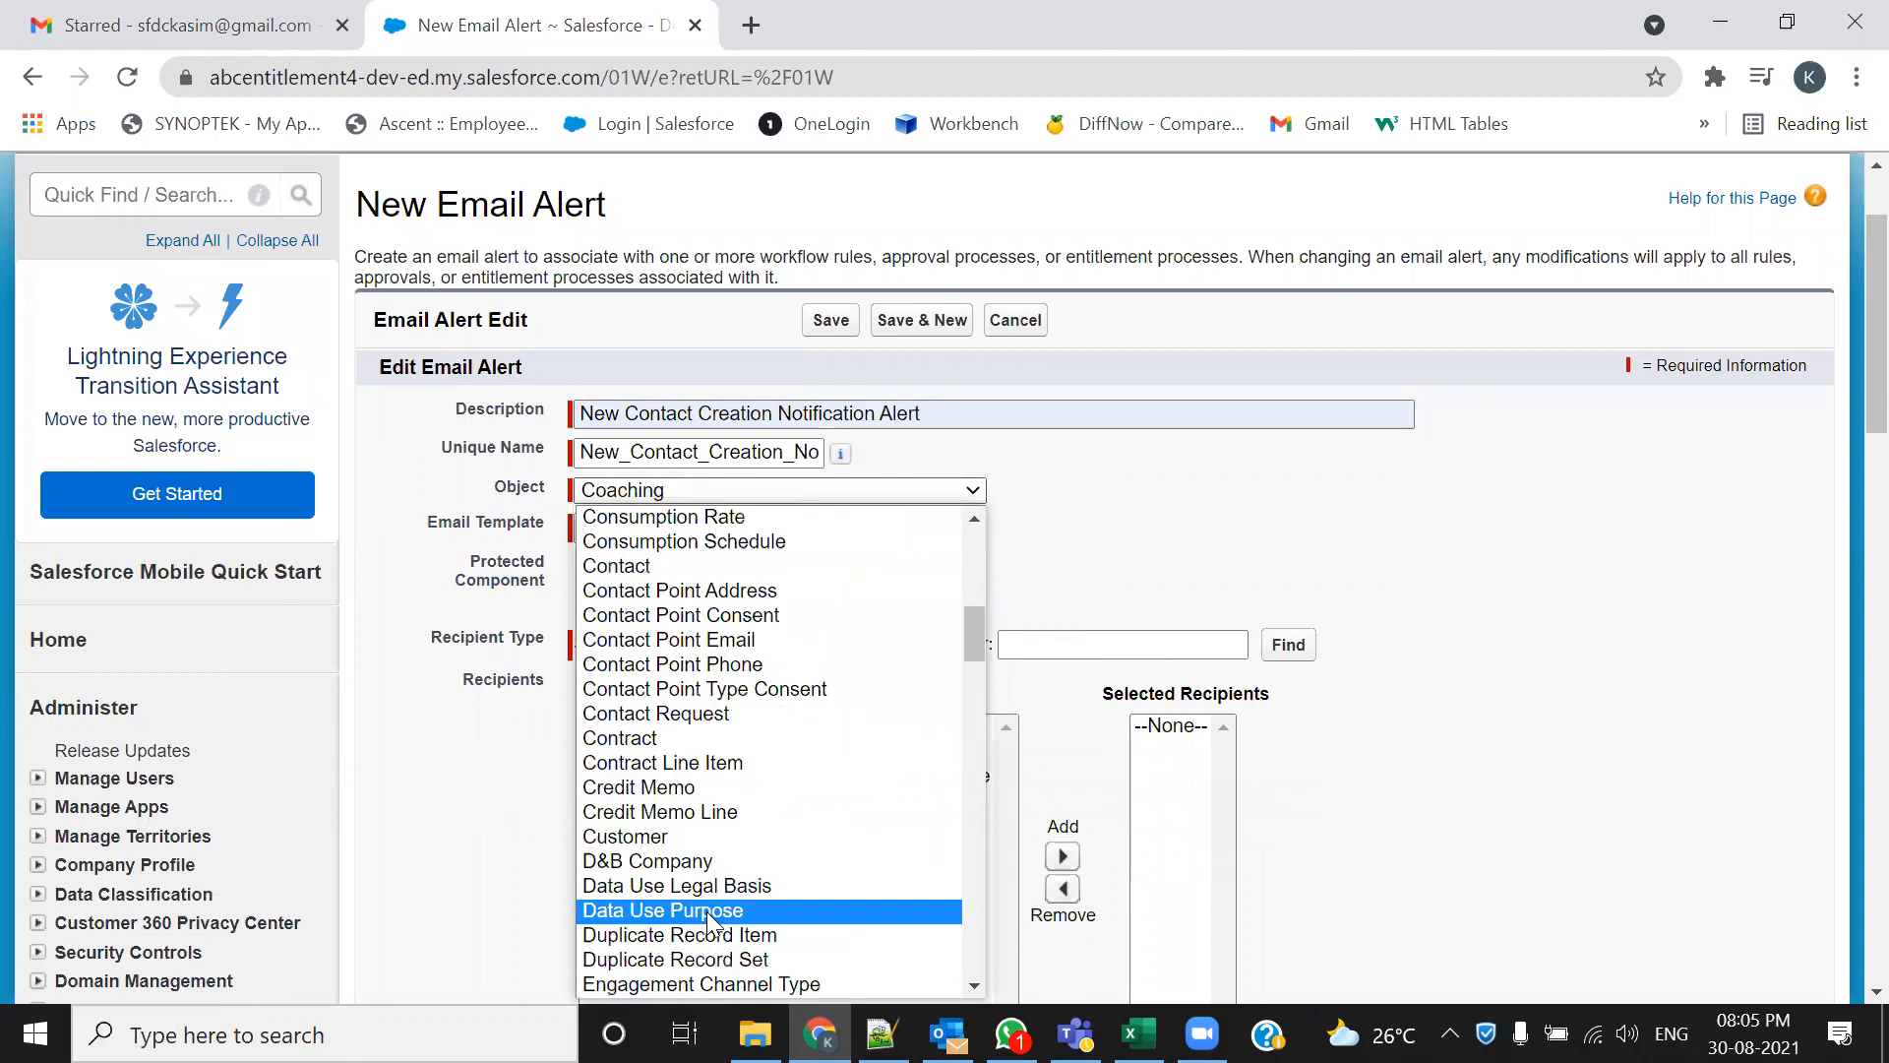
pyautogui.click(768, 565)
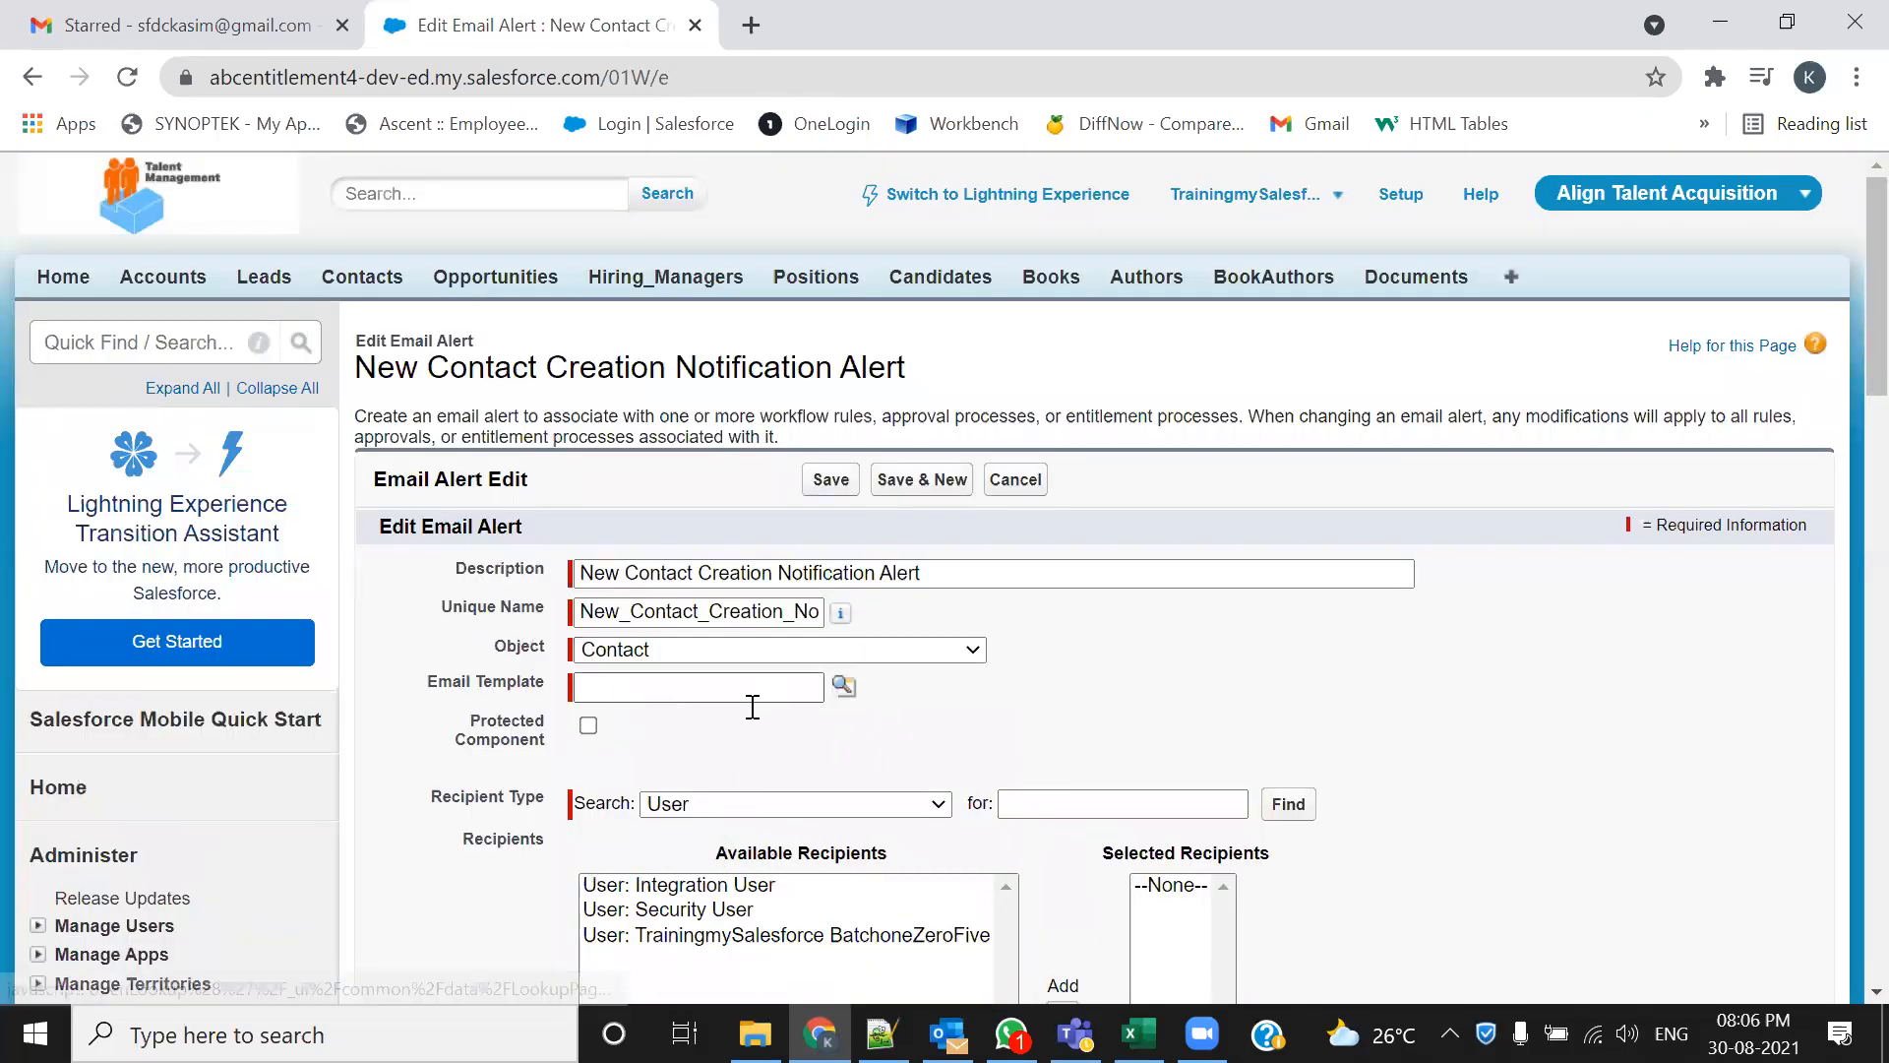
# Pick New Contact Record Creation Notification Template from Align Email Template Folder
pyautogui.click(843, 685)
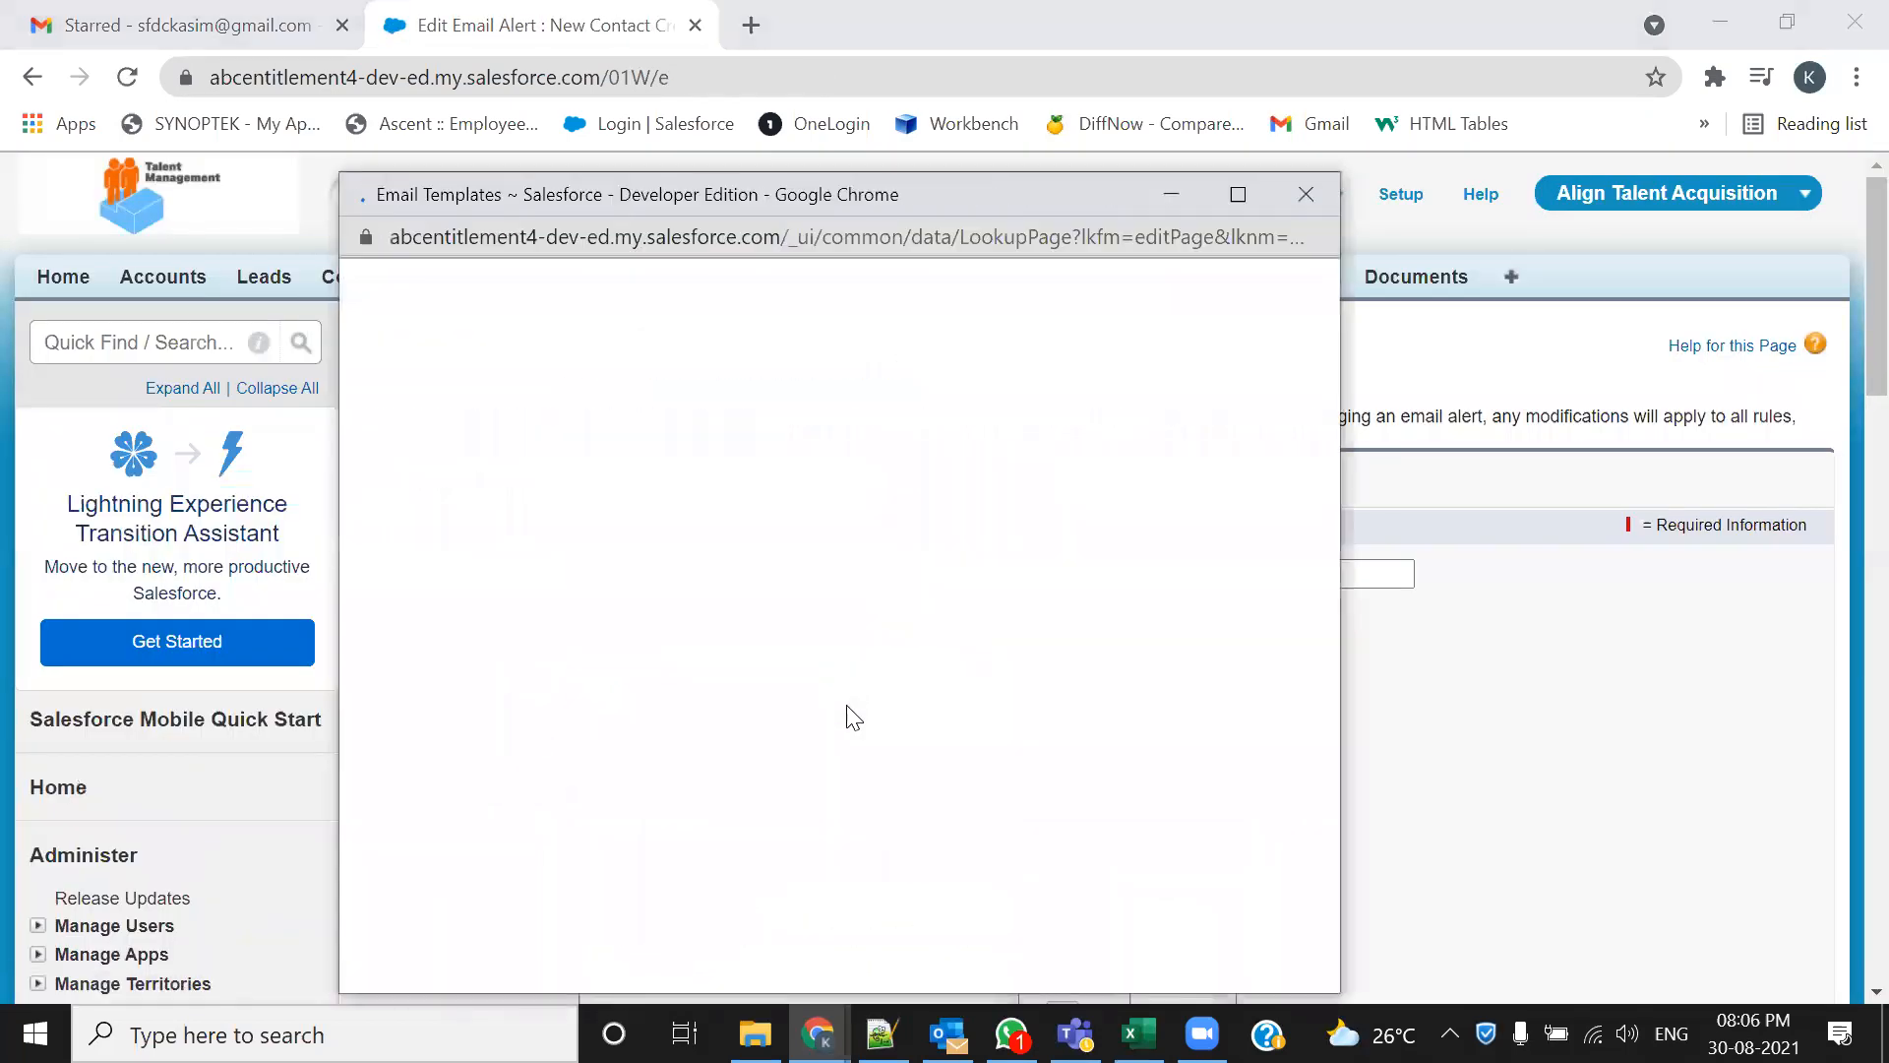
pyautogui.click(689, 339)
pyautogui.click(545, 391)
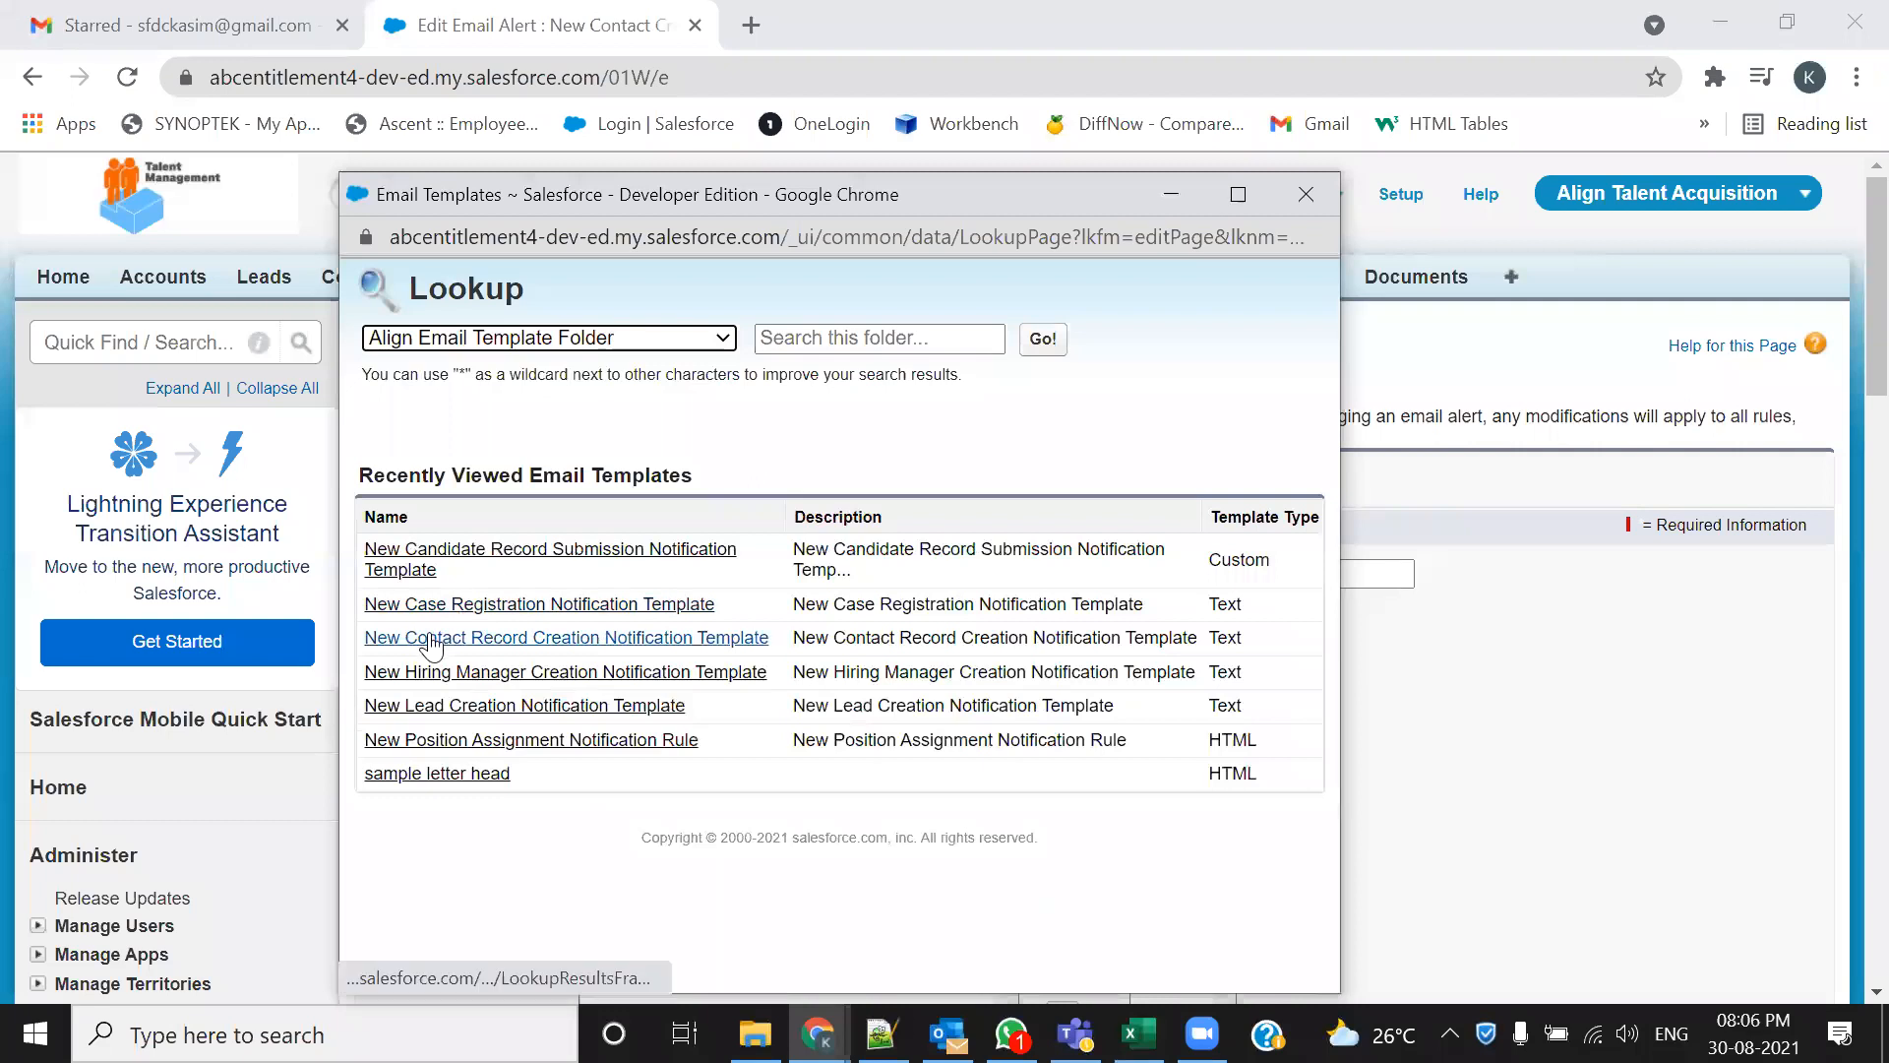
pyautogui.click(527, 650)
pyautogui.scroll(-2, 1045, 506)
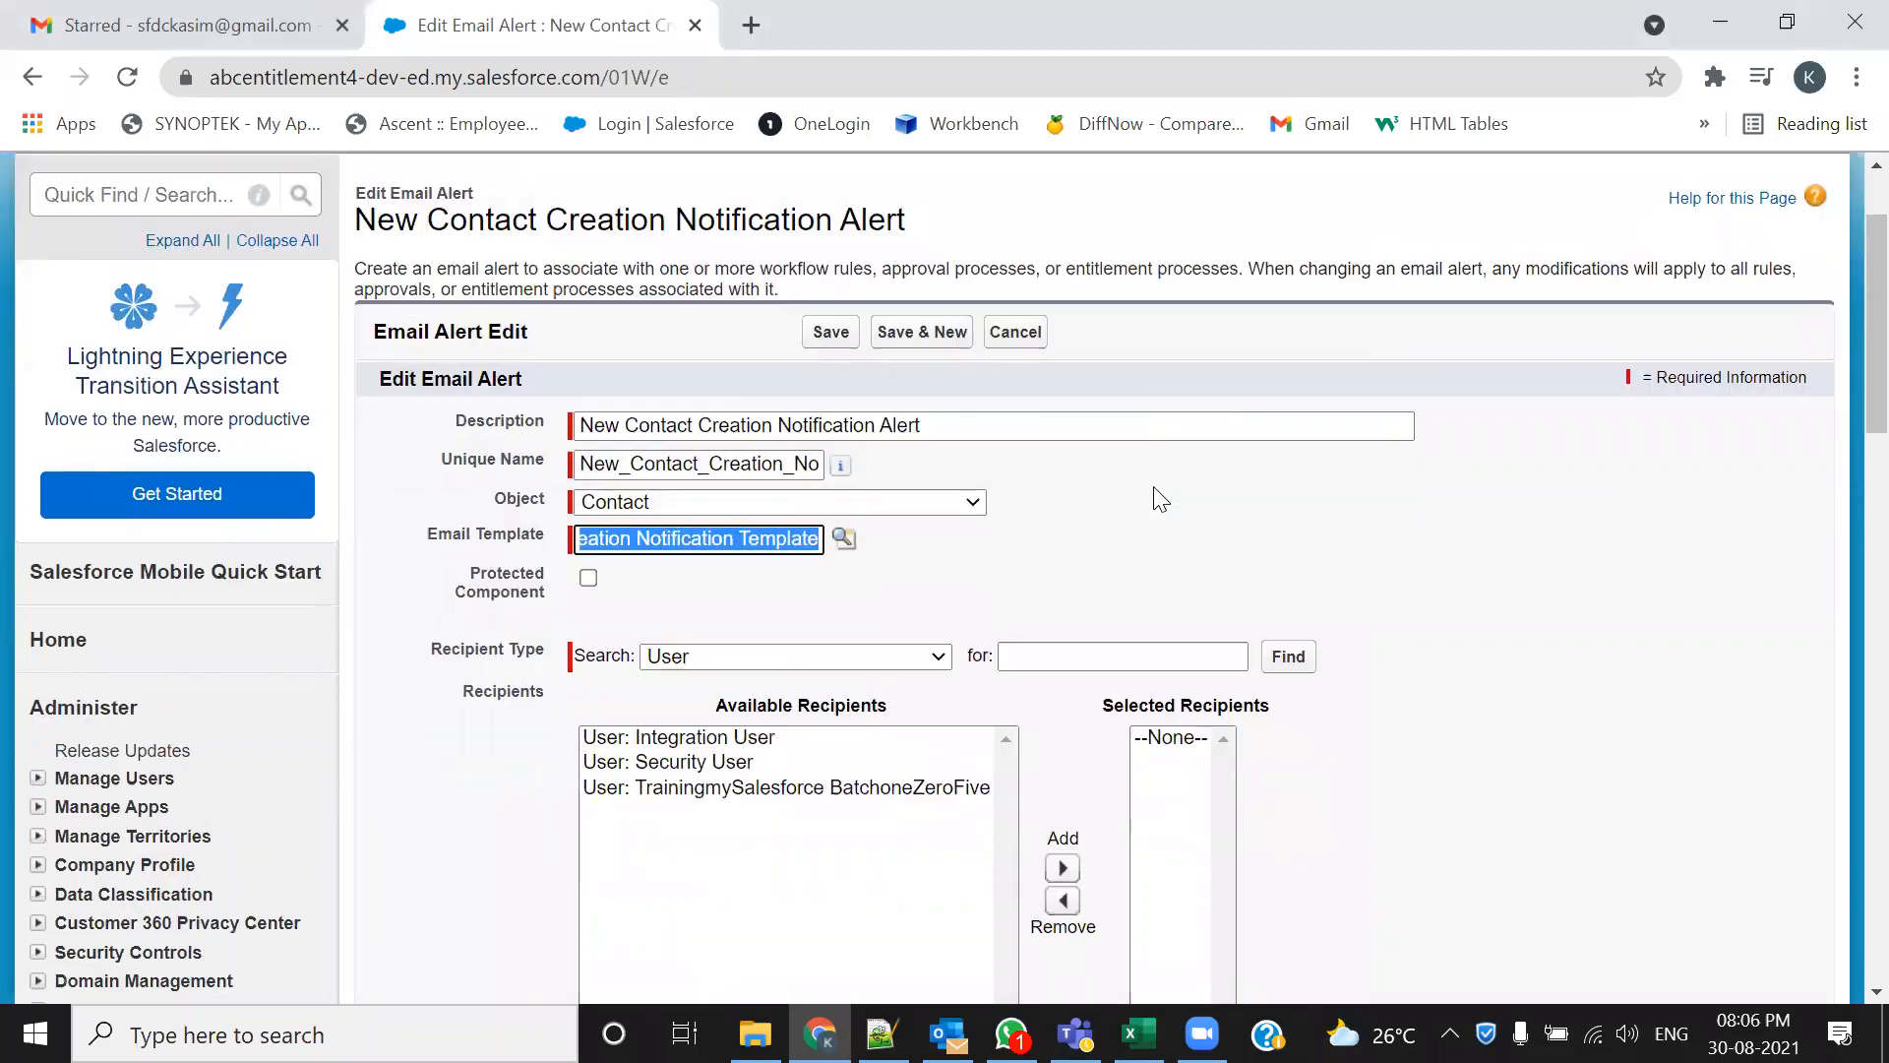
pyautogui.scroll(-3, 1159, 500)
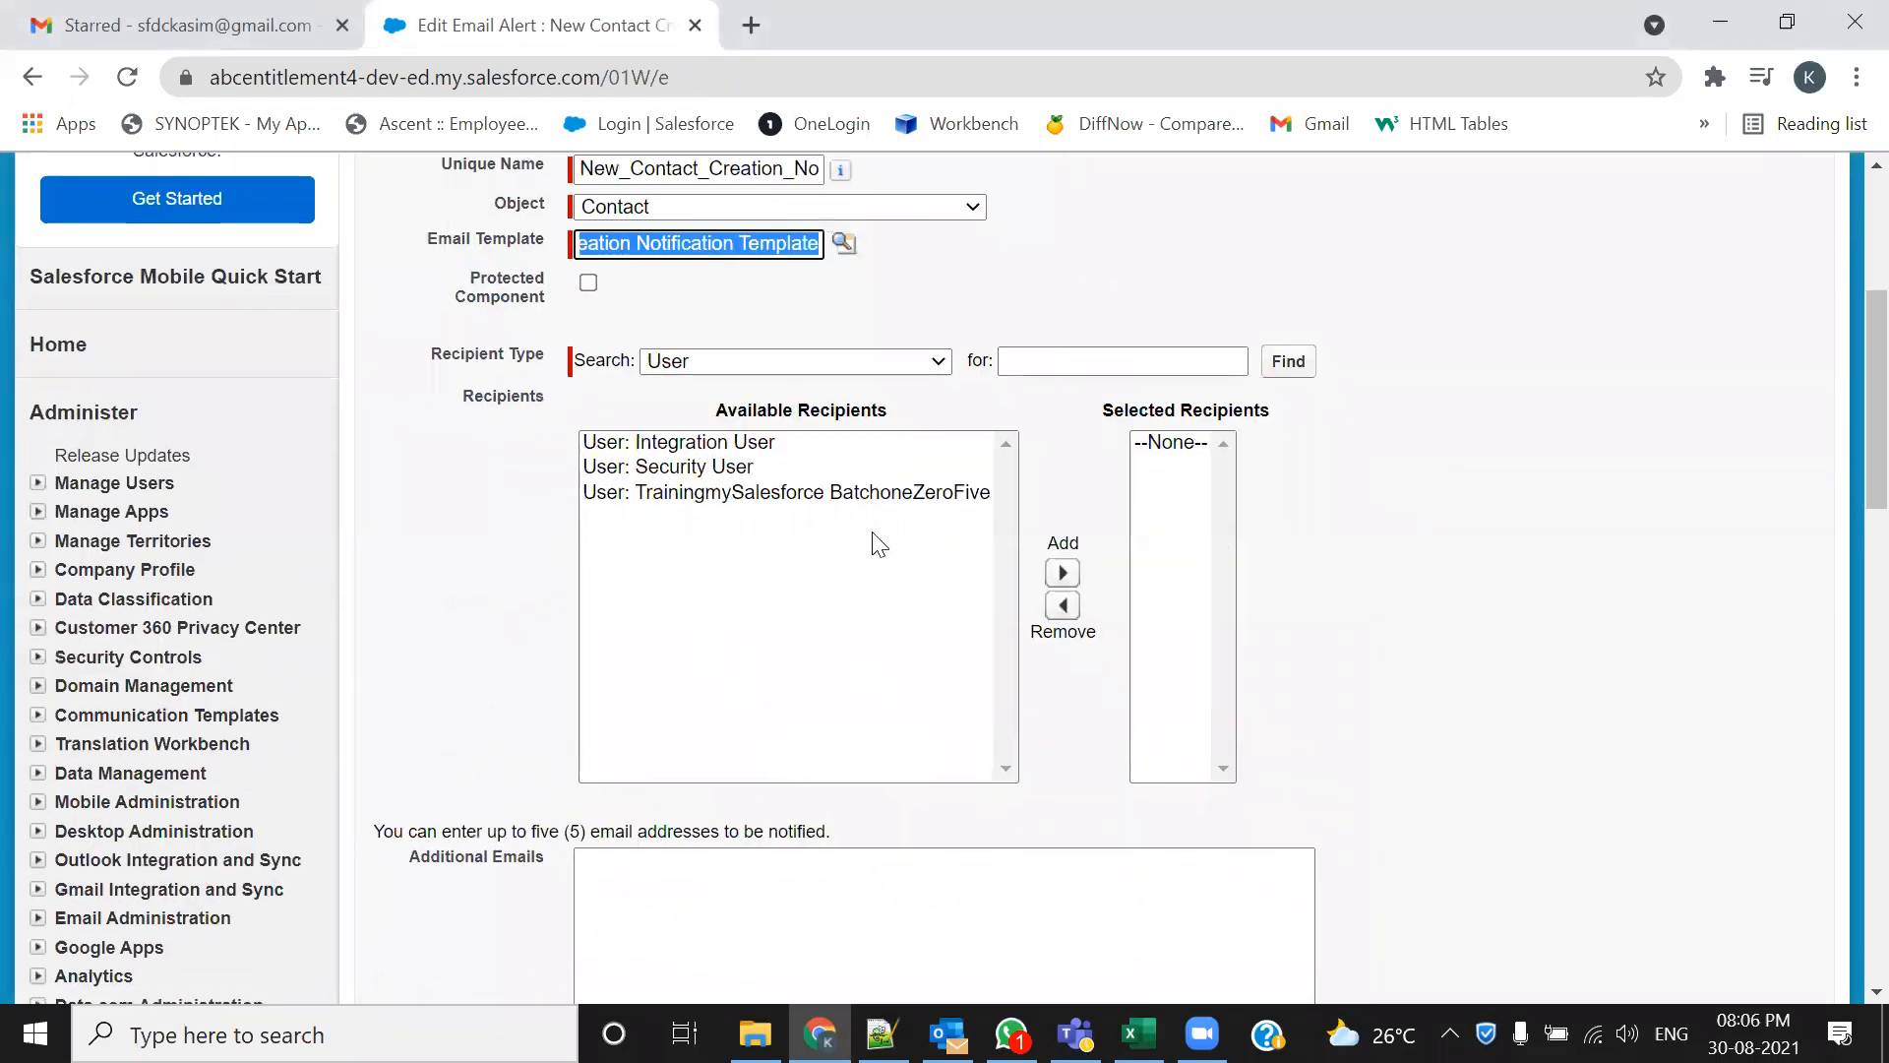
# Add the contact's Email Field: Email to the alert's selected recipients
pyautogui.click(934, 362)
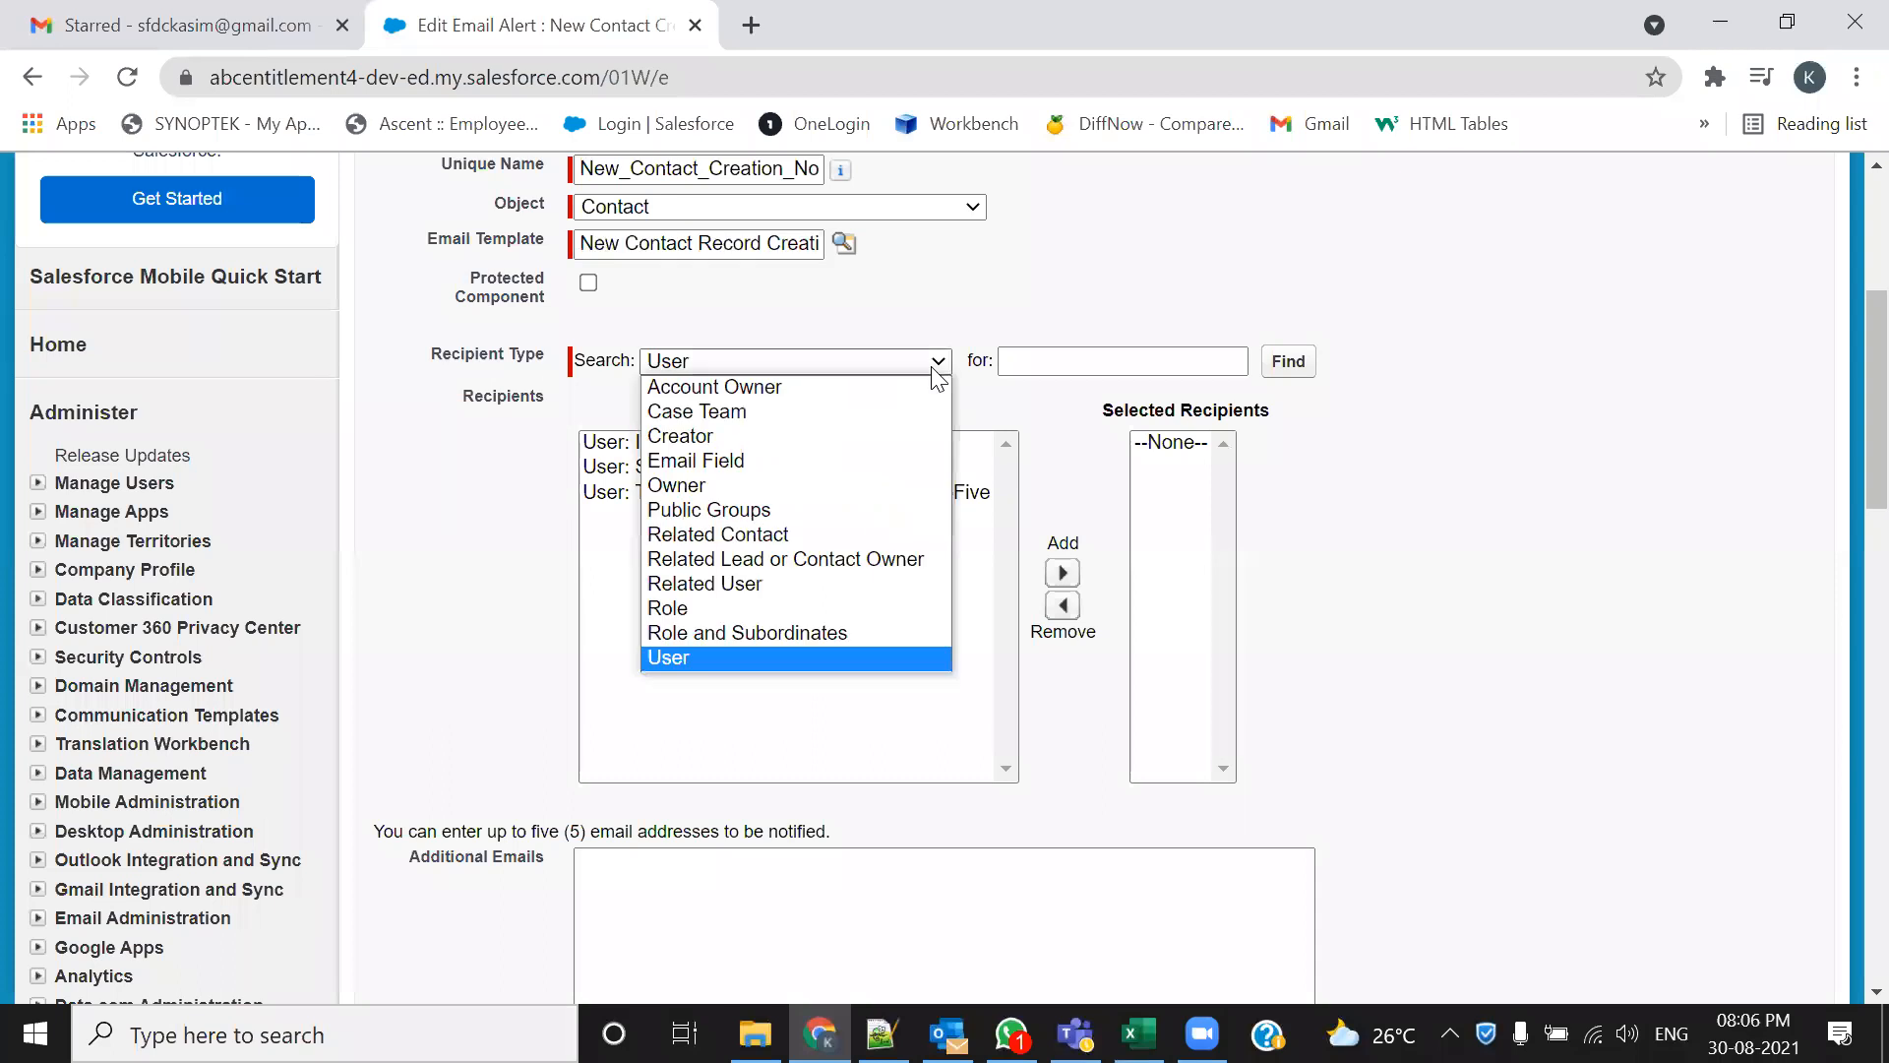
pyautogui.click(775, 462)
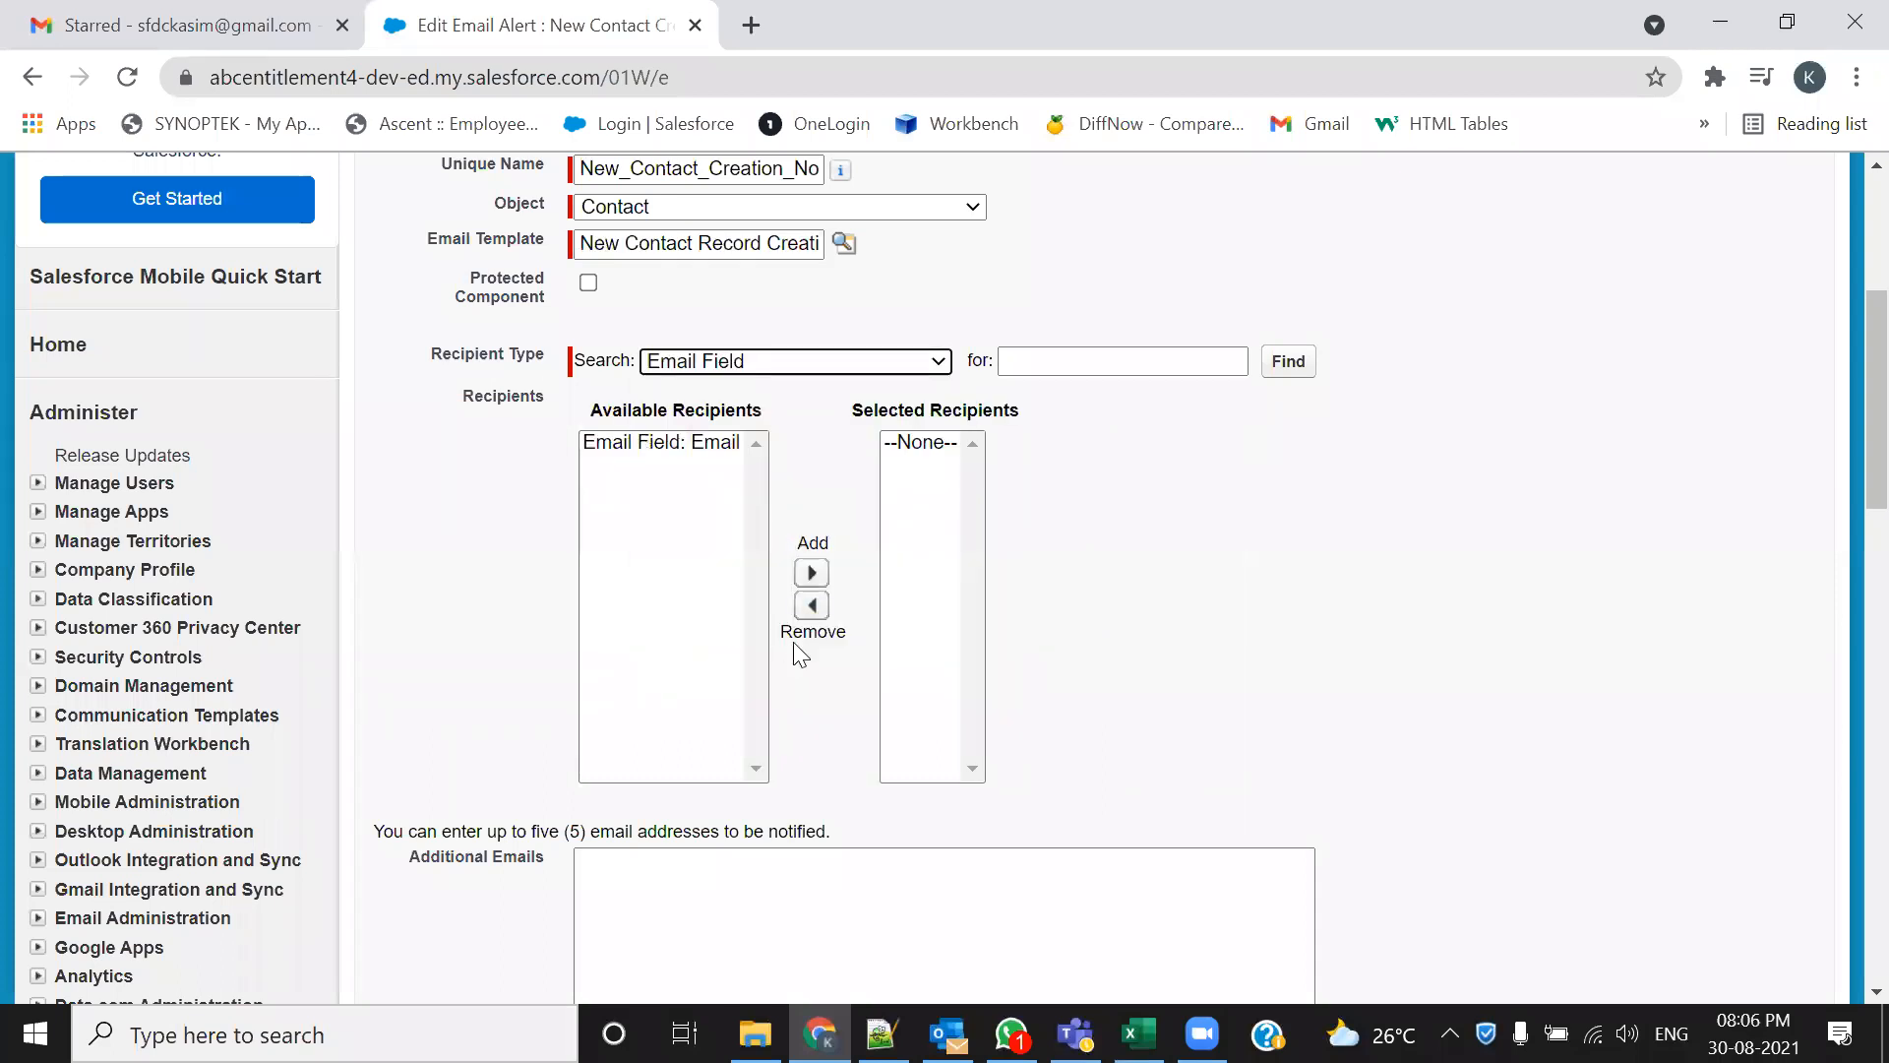
pyautogui.click(699, 443)
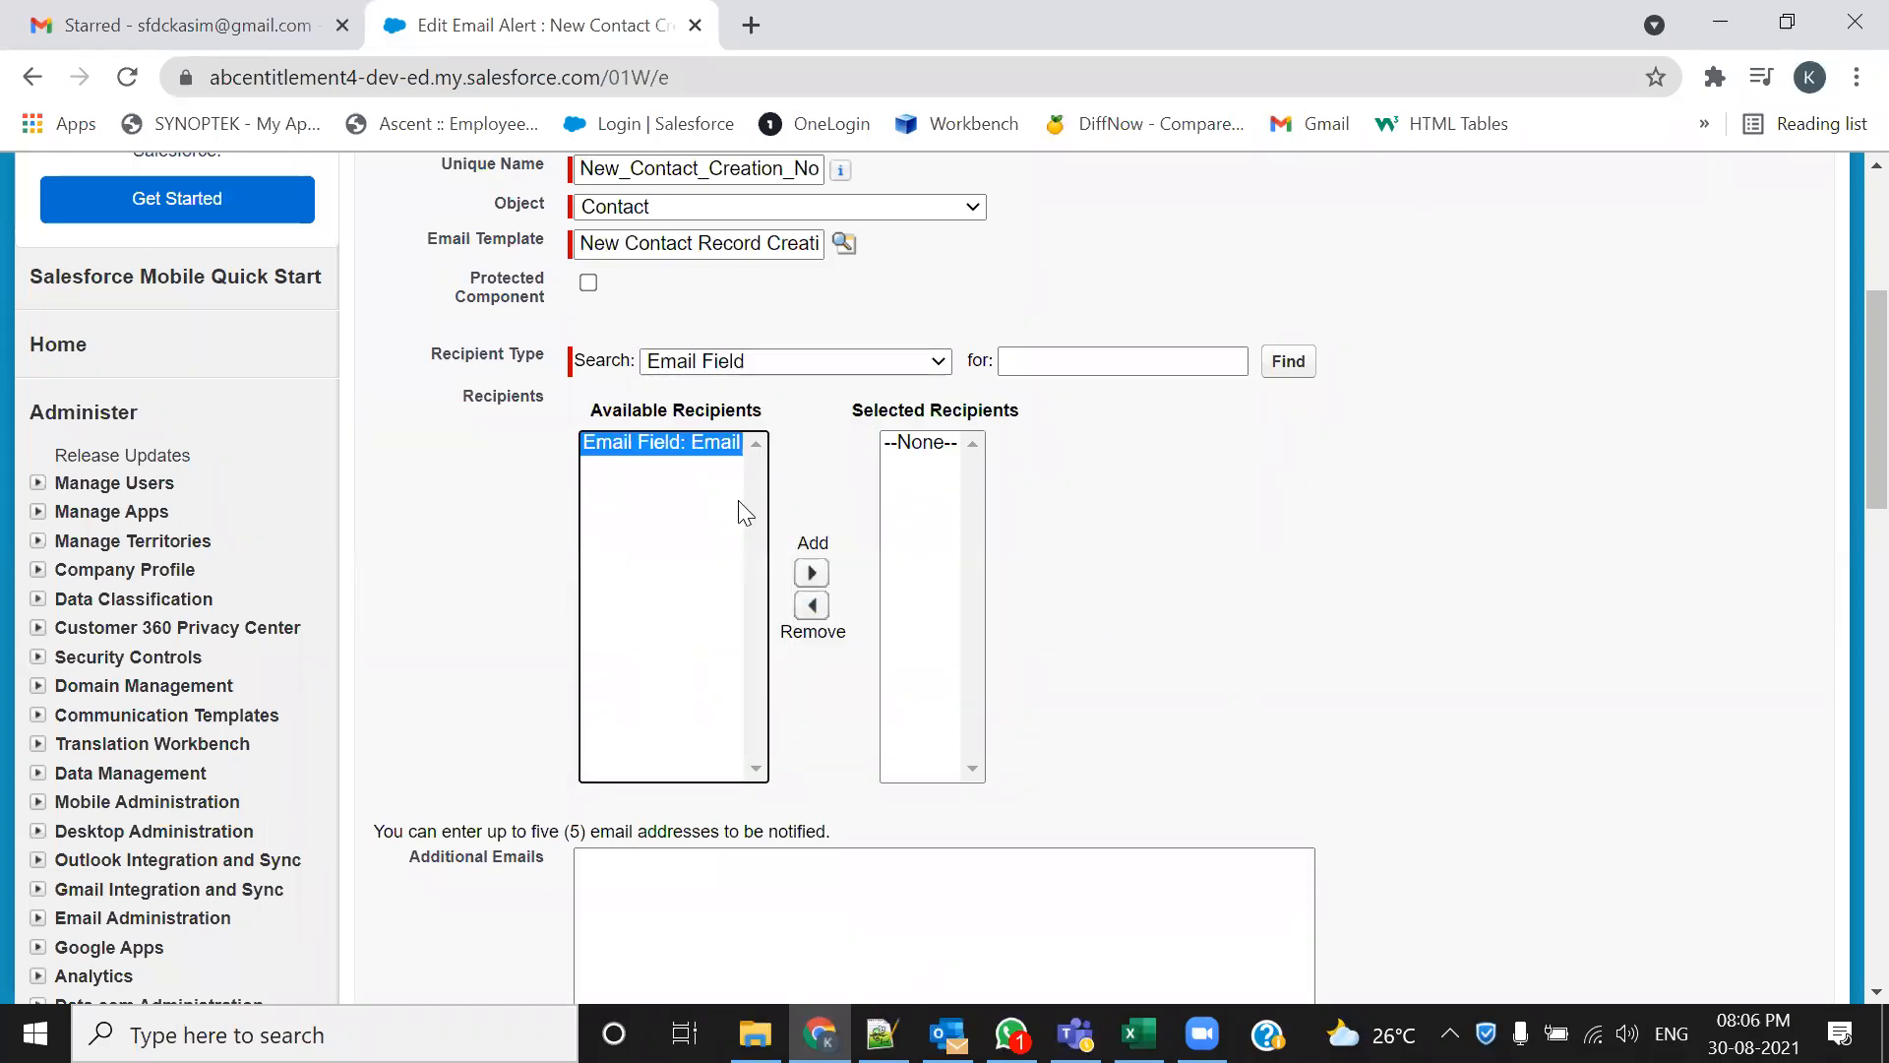
pyautogui.click(812, 574)
pyautogui.scroll(-3, 1421, 610)
# Paste five additional notification addresses into Additional Emails
pyautogui.click(610, 589)
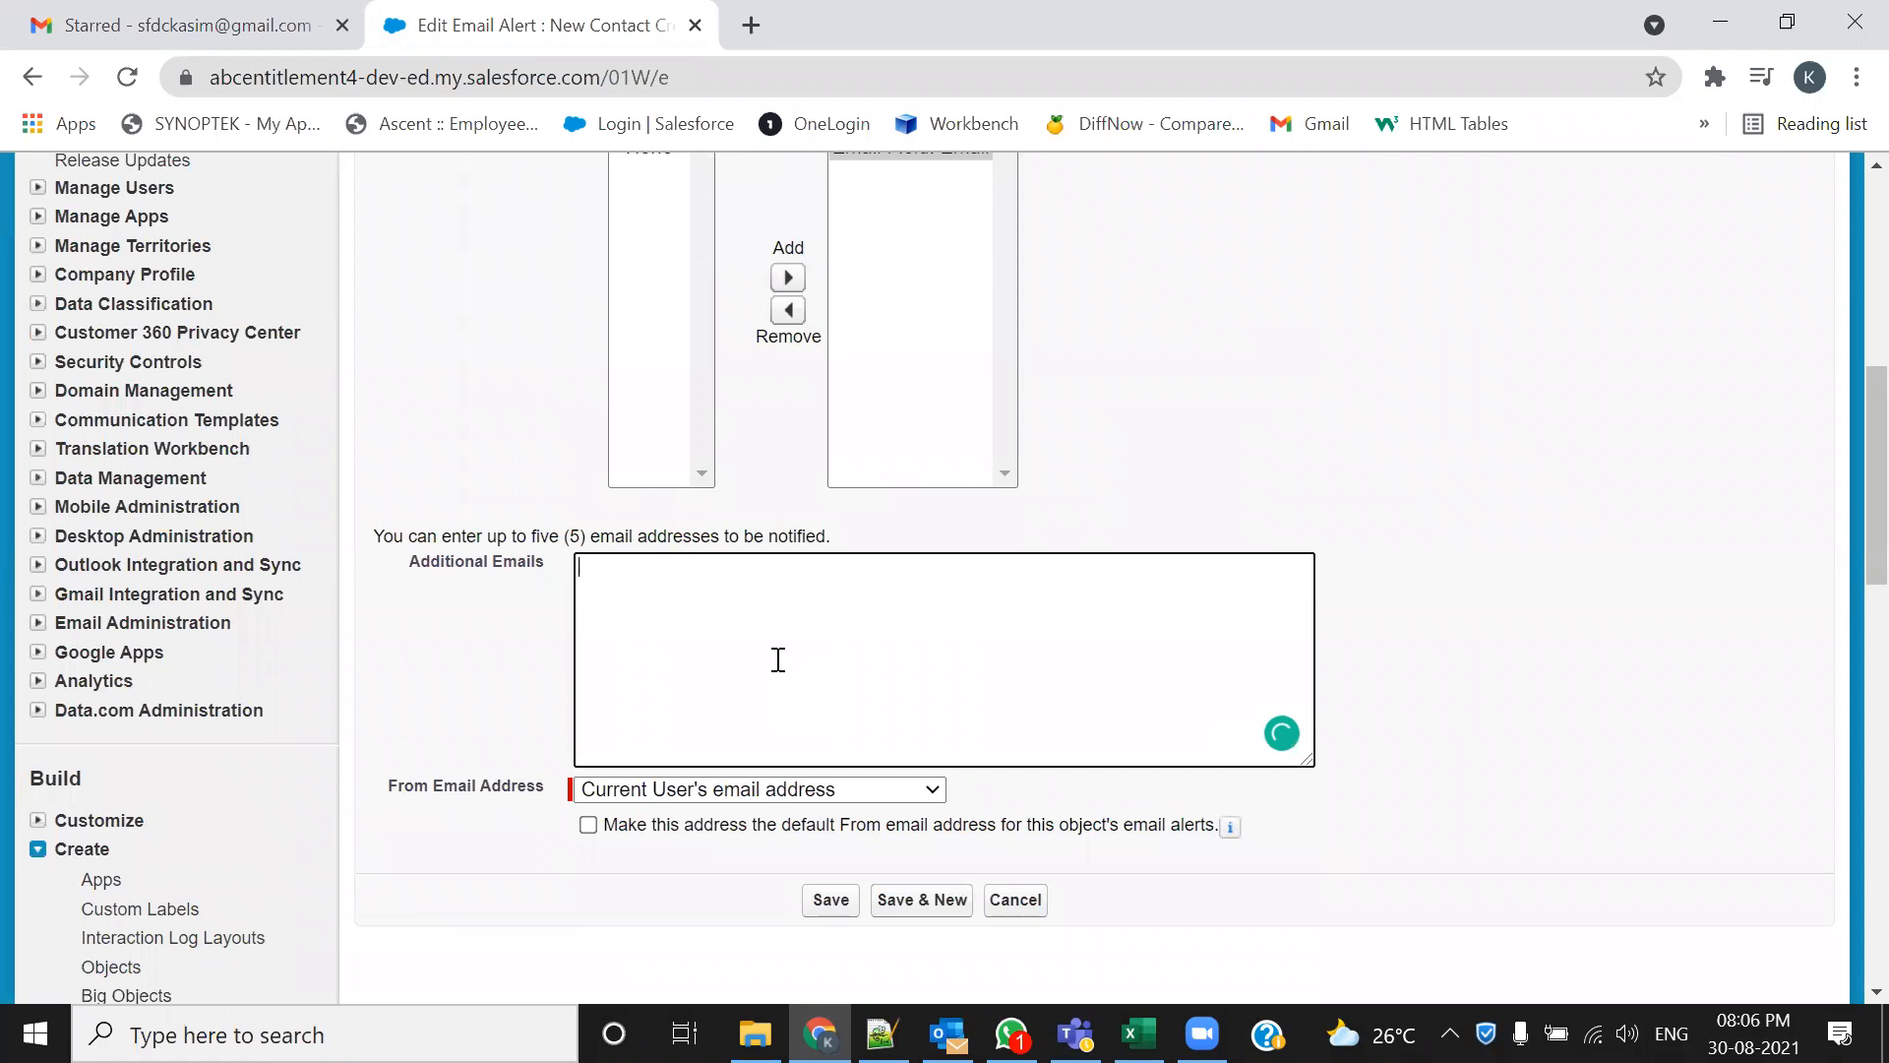
pyautogui.moveTo(820, 1034)
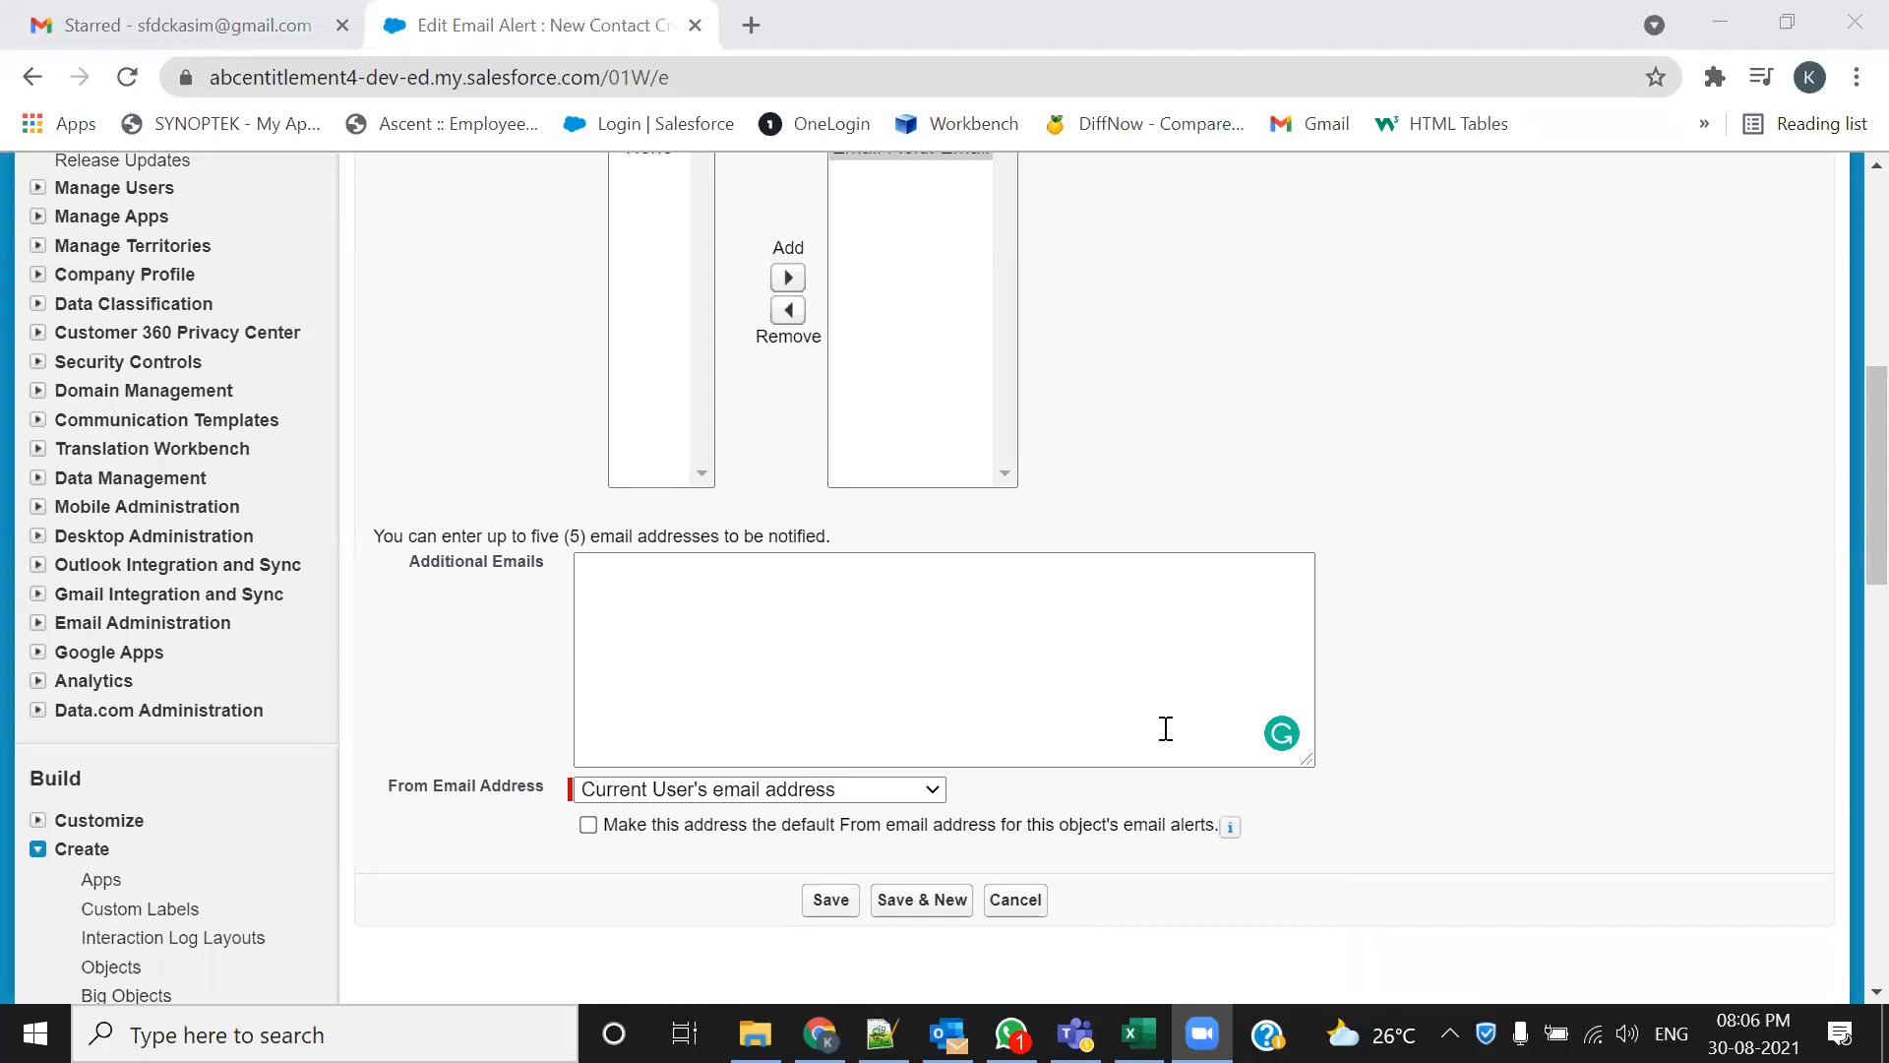
pyautogui.click(619, 581)
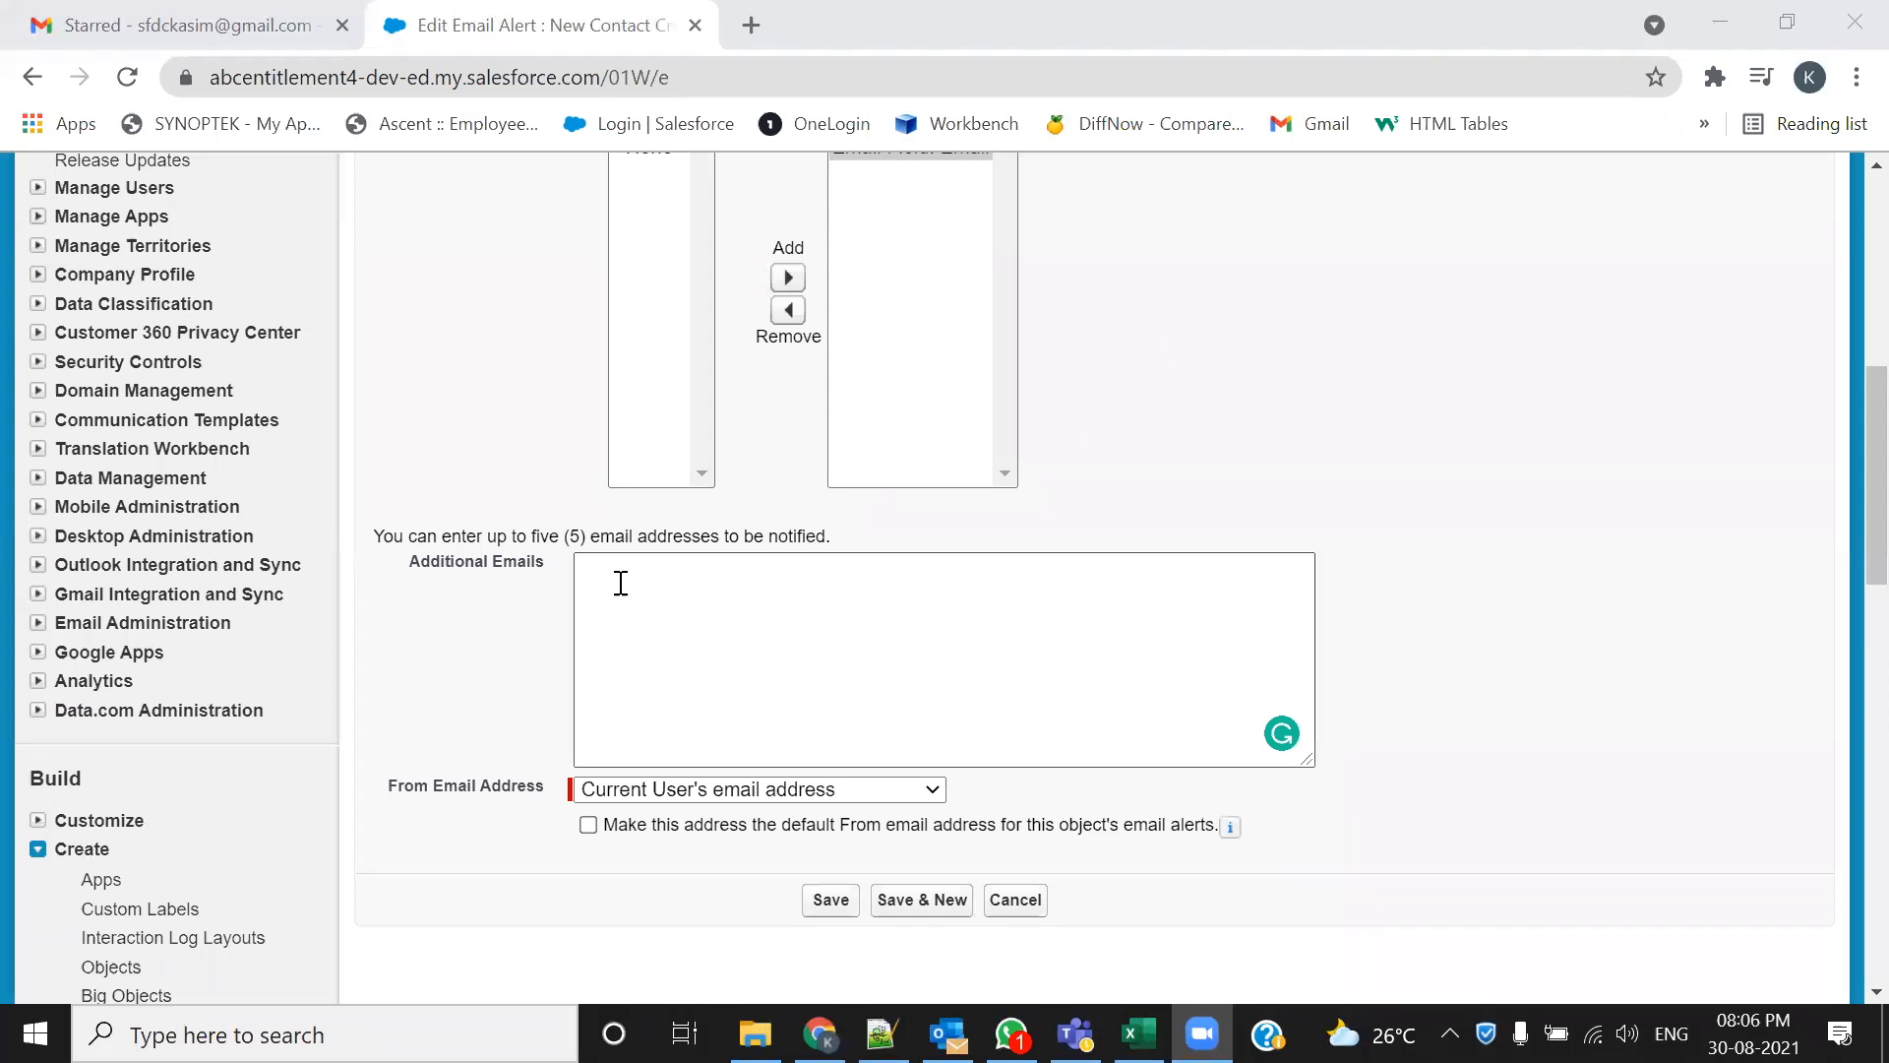
pyautogui.hotkey('ctrl', 'v')
pyautogui.press('Return')
pyautogui.press('BackSpace')
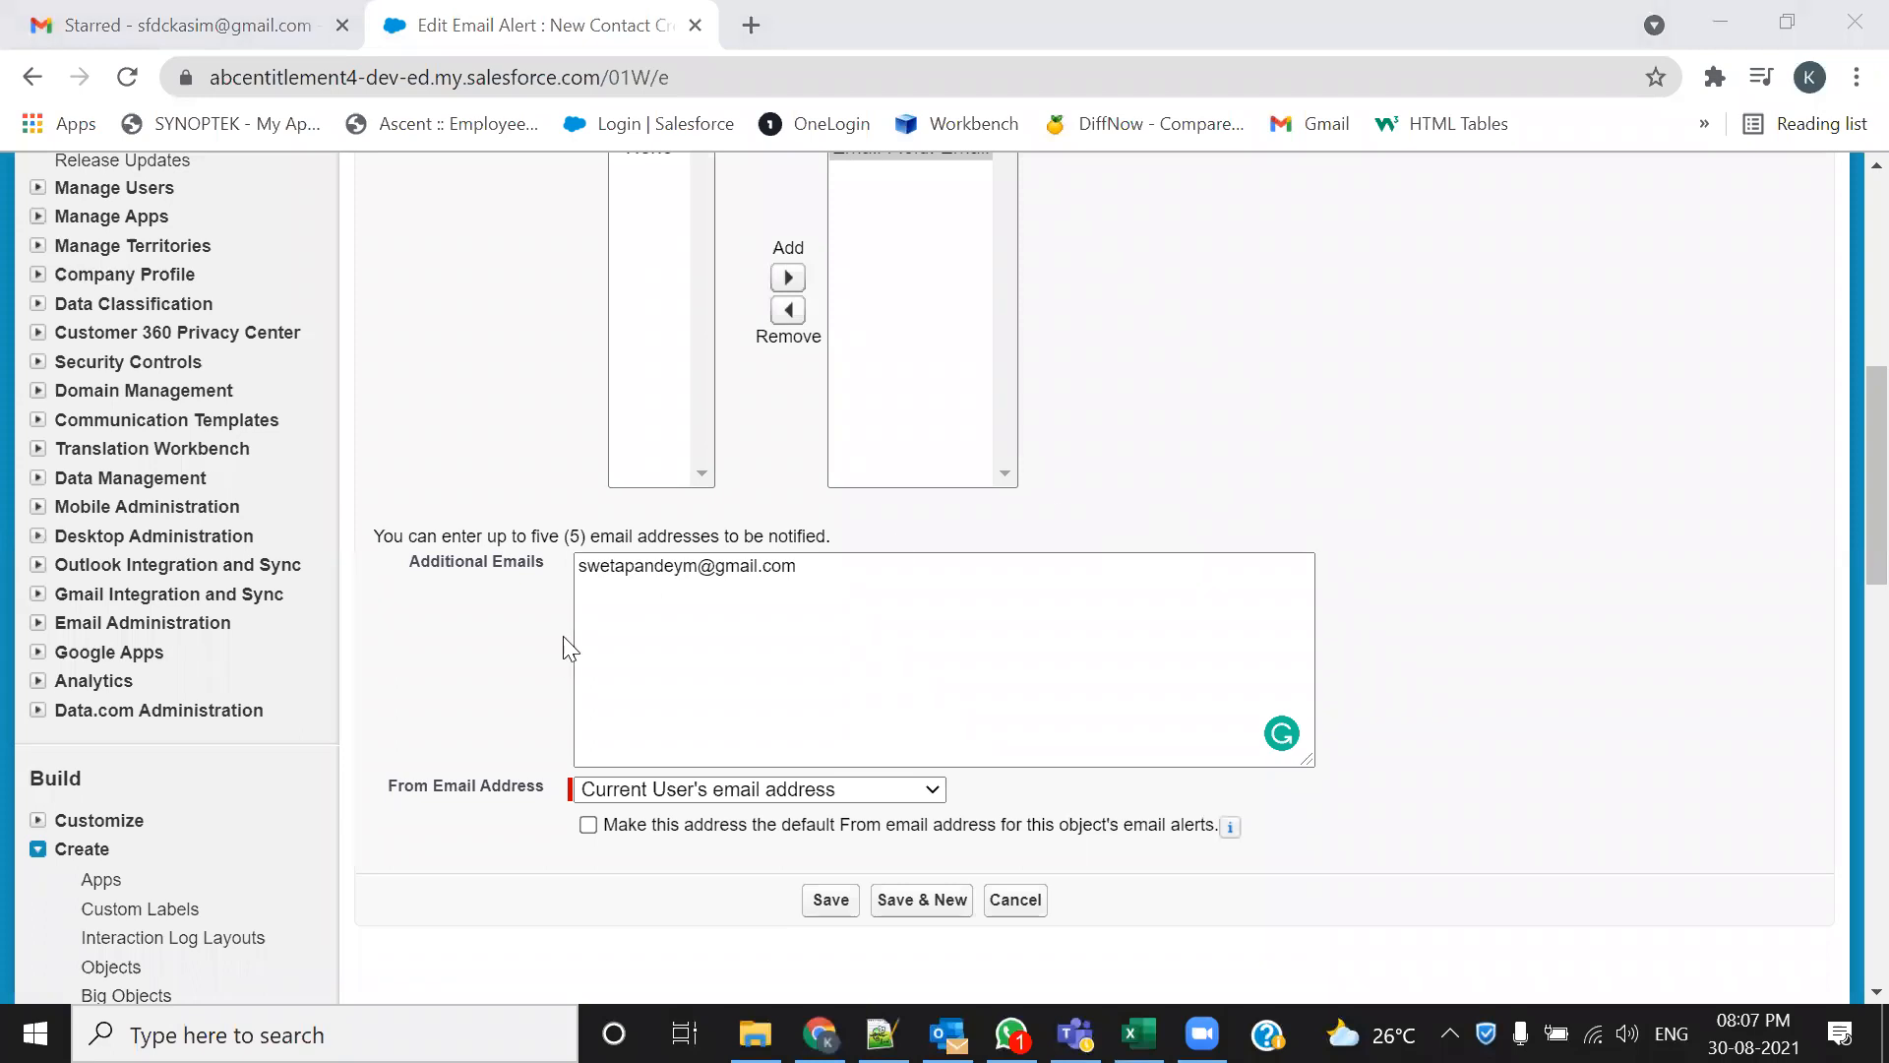
pyautogui.click(594, 583)
pyautogui.hotkey('ctrl', 'v')
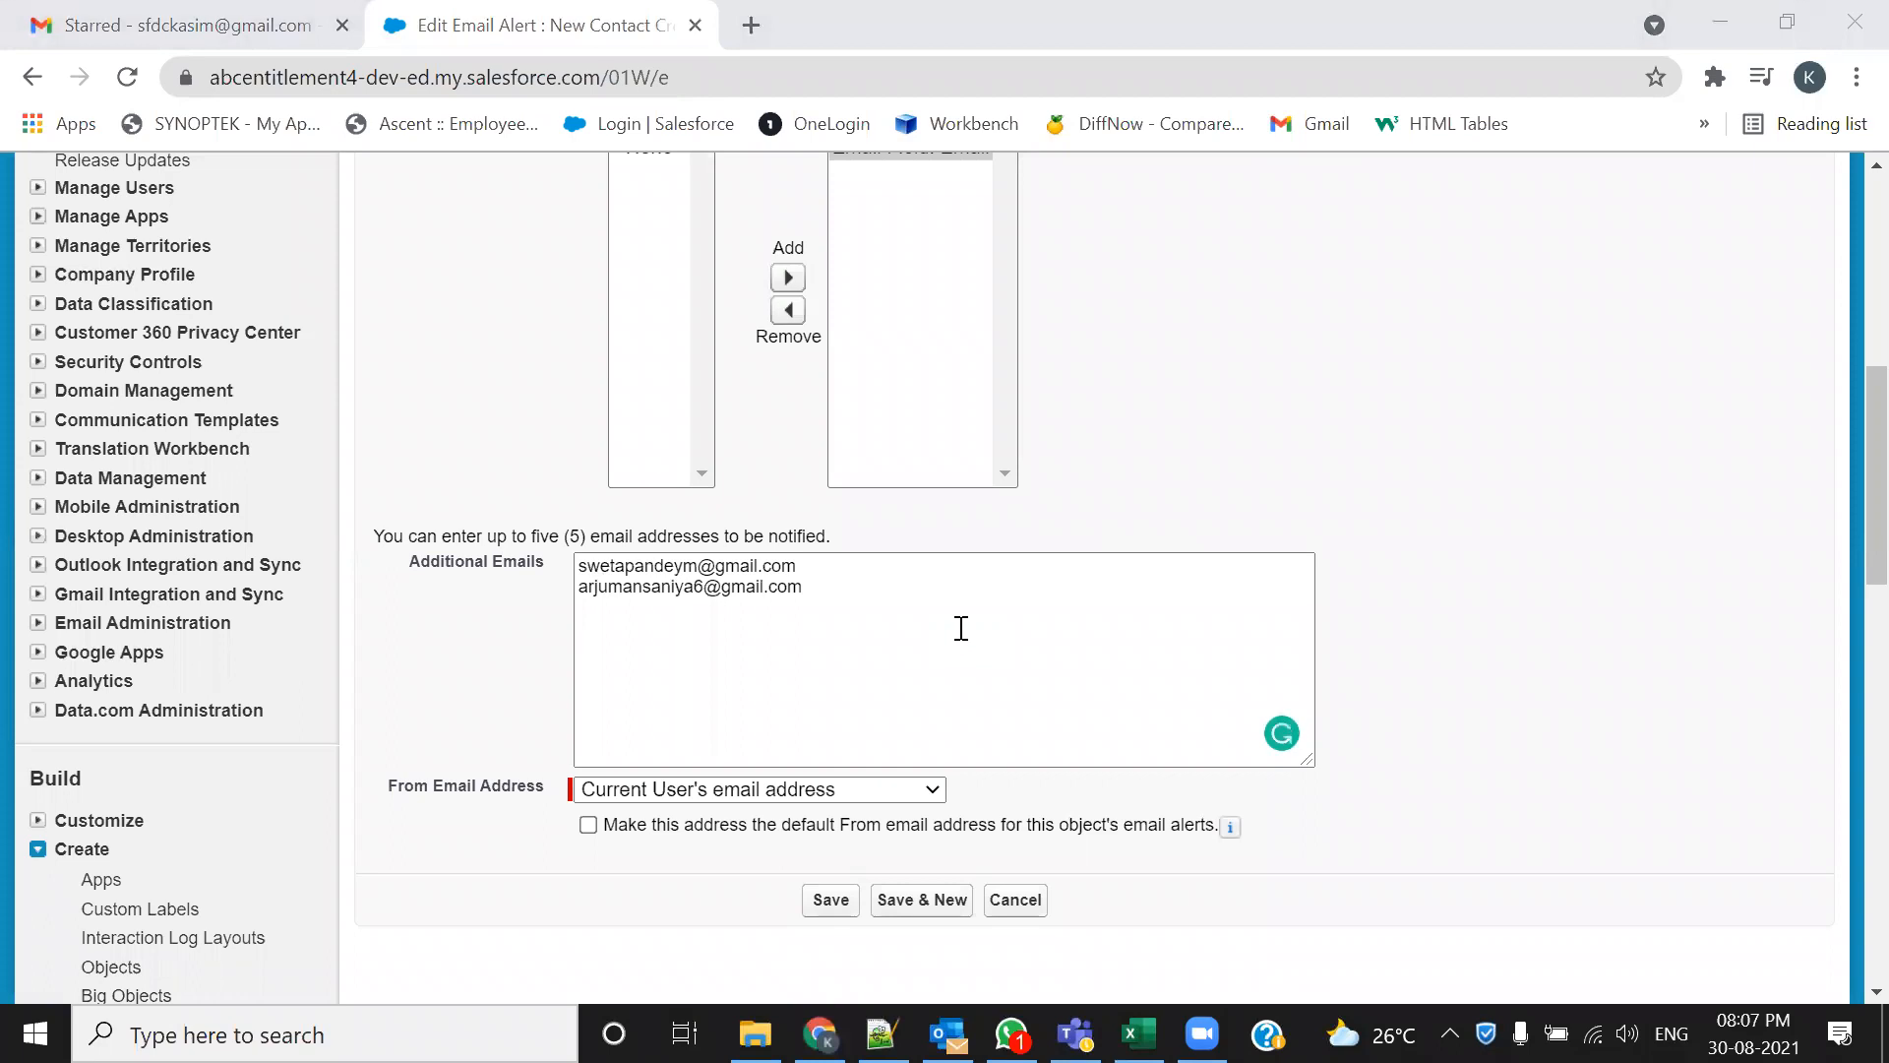
pyautogui.click(624, 630)
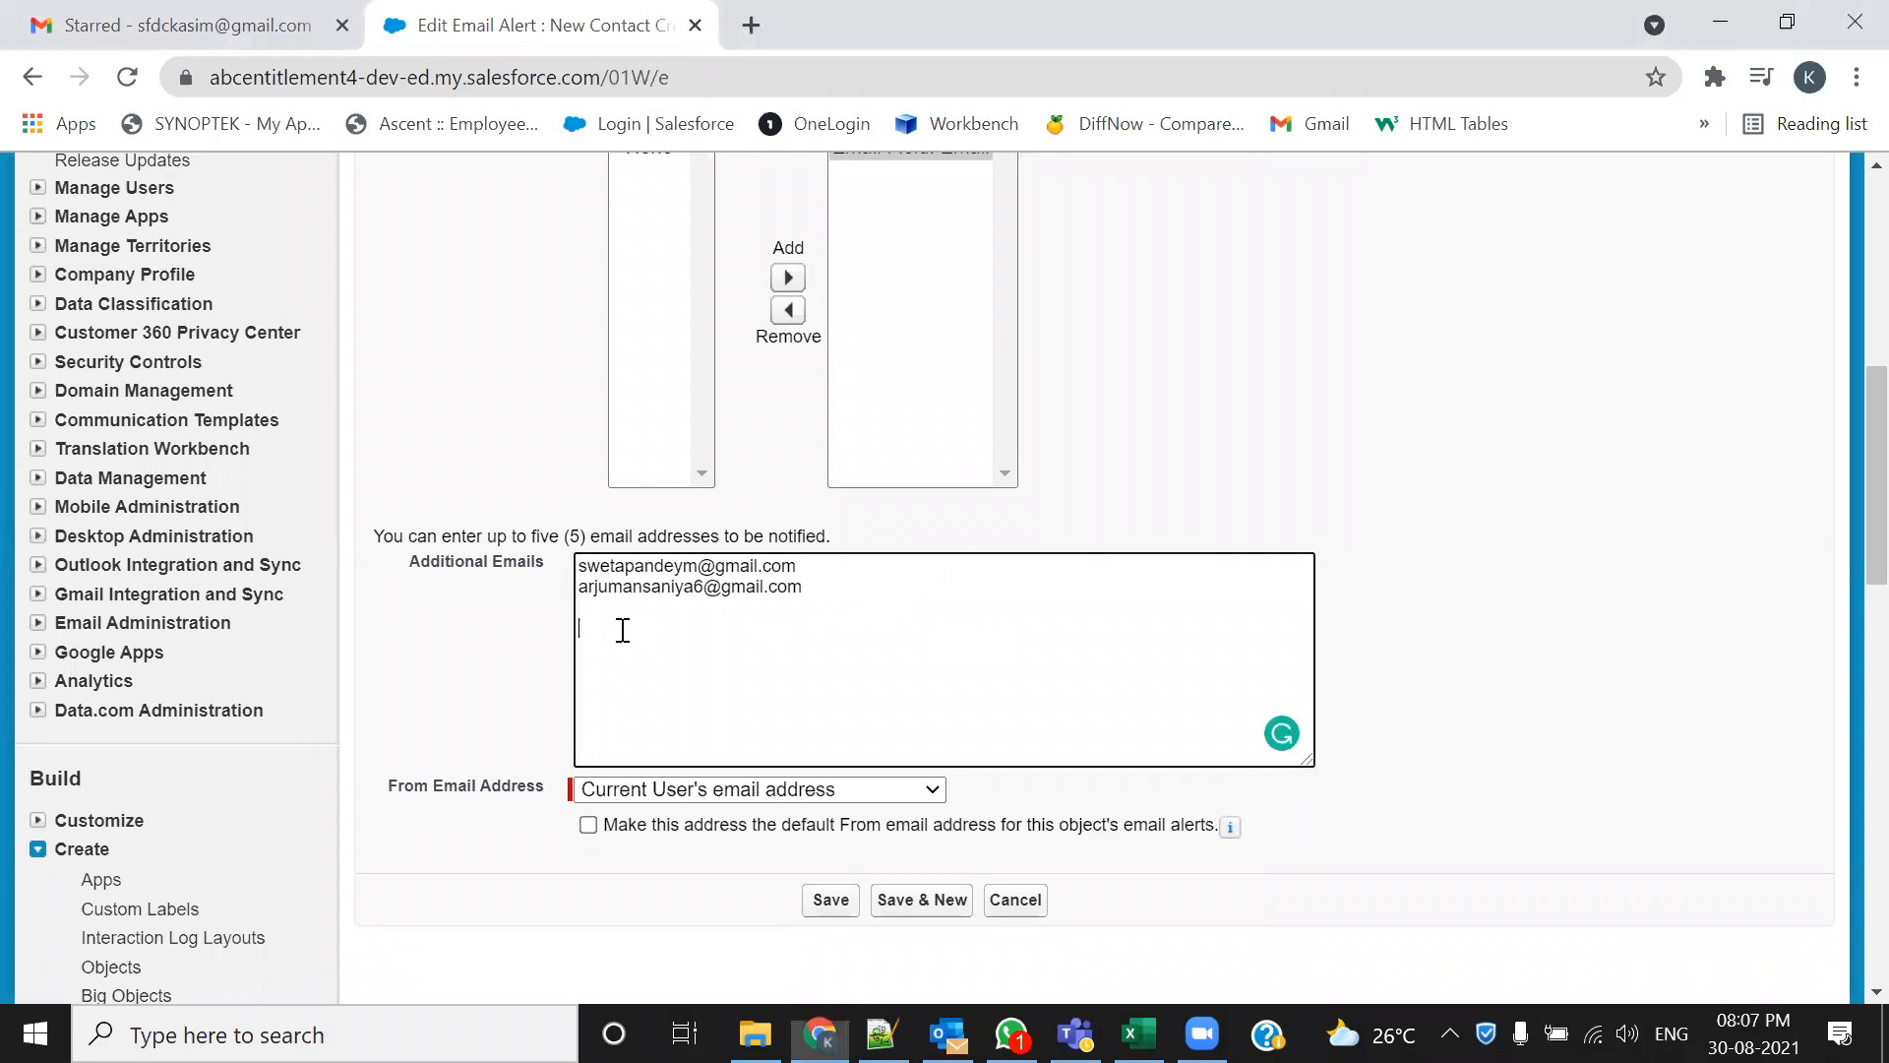
pyautogui.hotkey('ctrl', 'v')
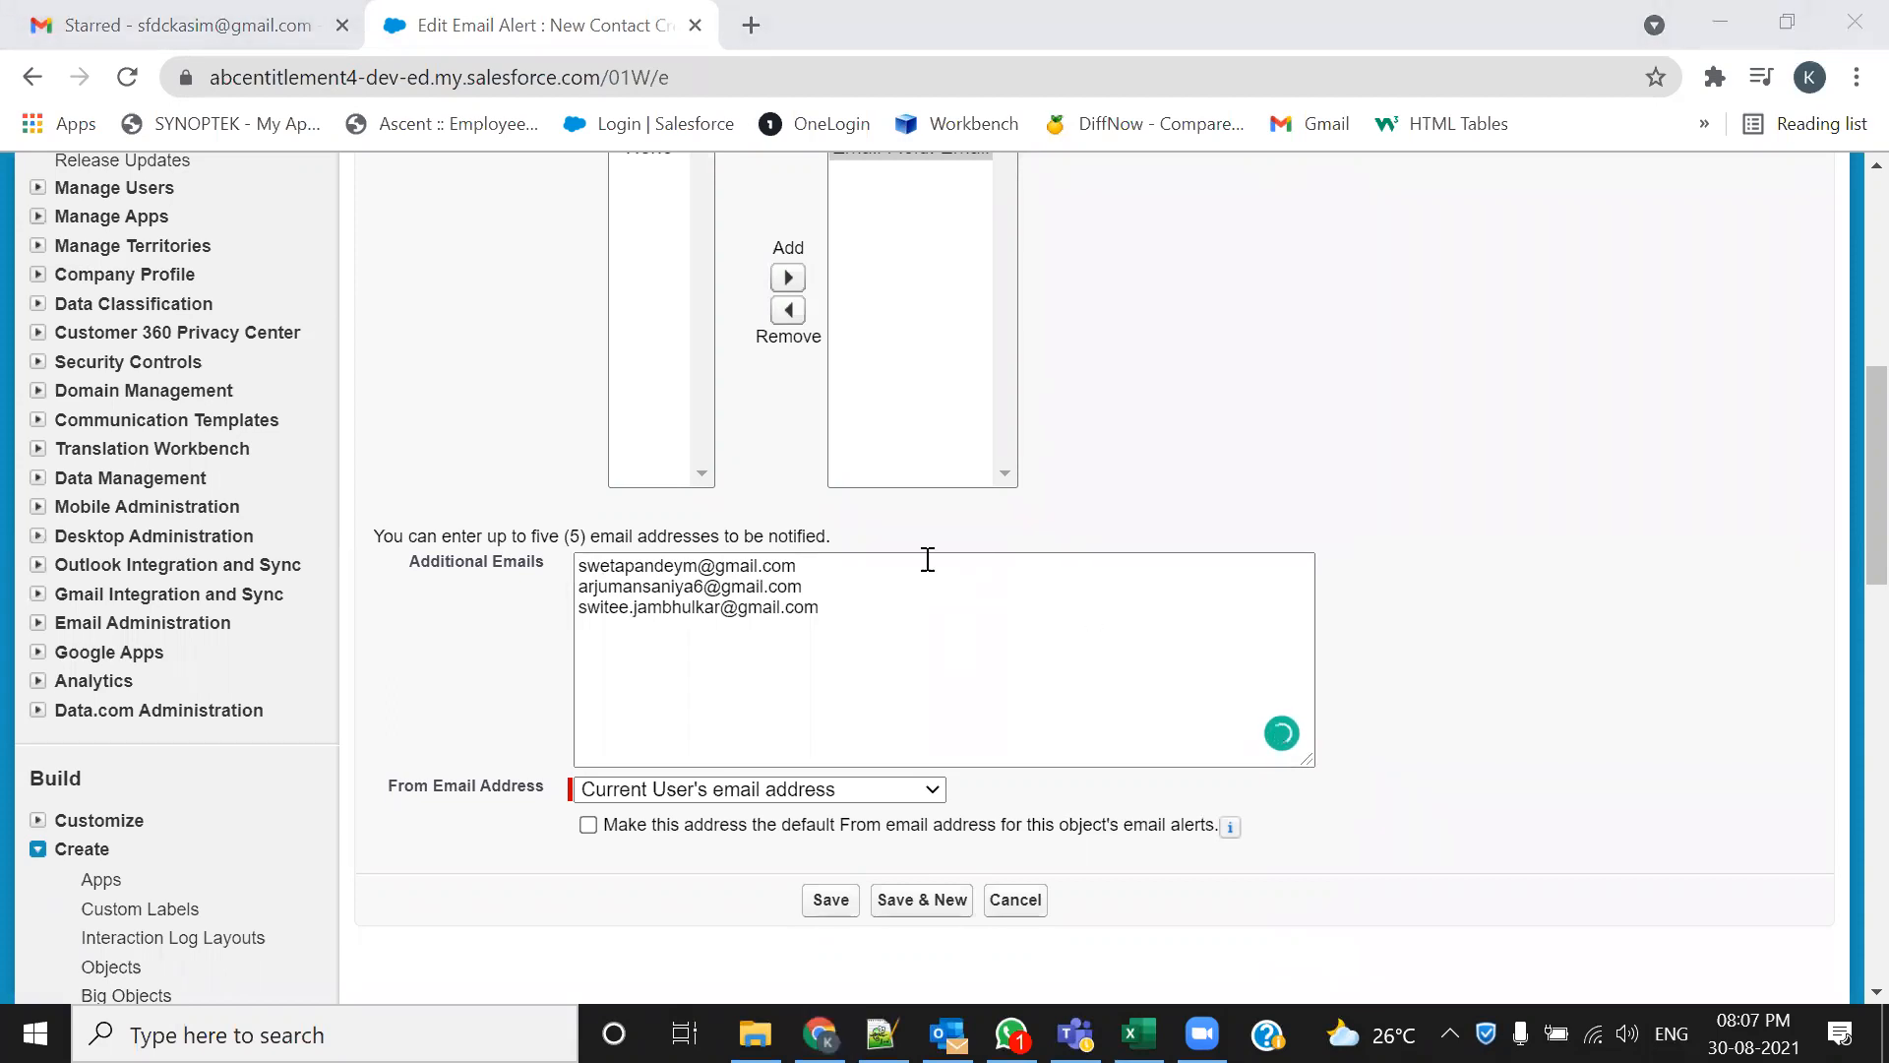
pyautogui.click(619, 632)
pyautogui.hotkey('ctrl', 'v')
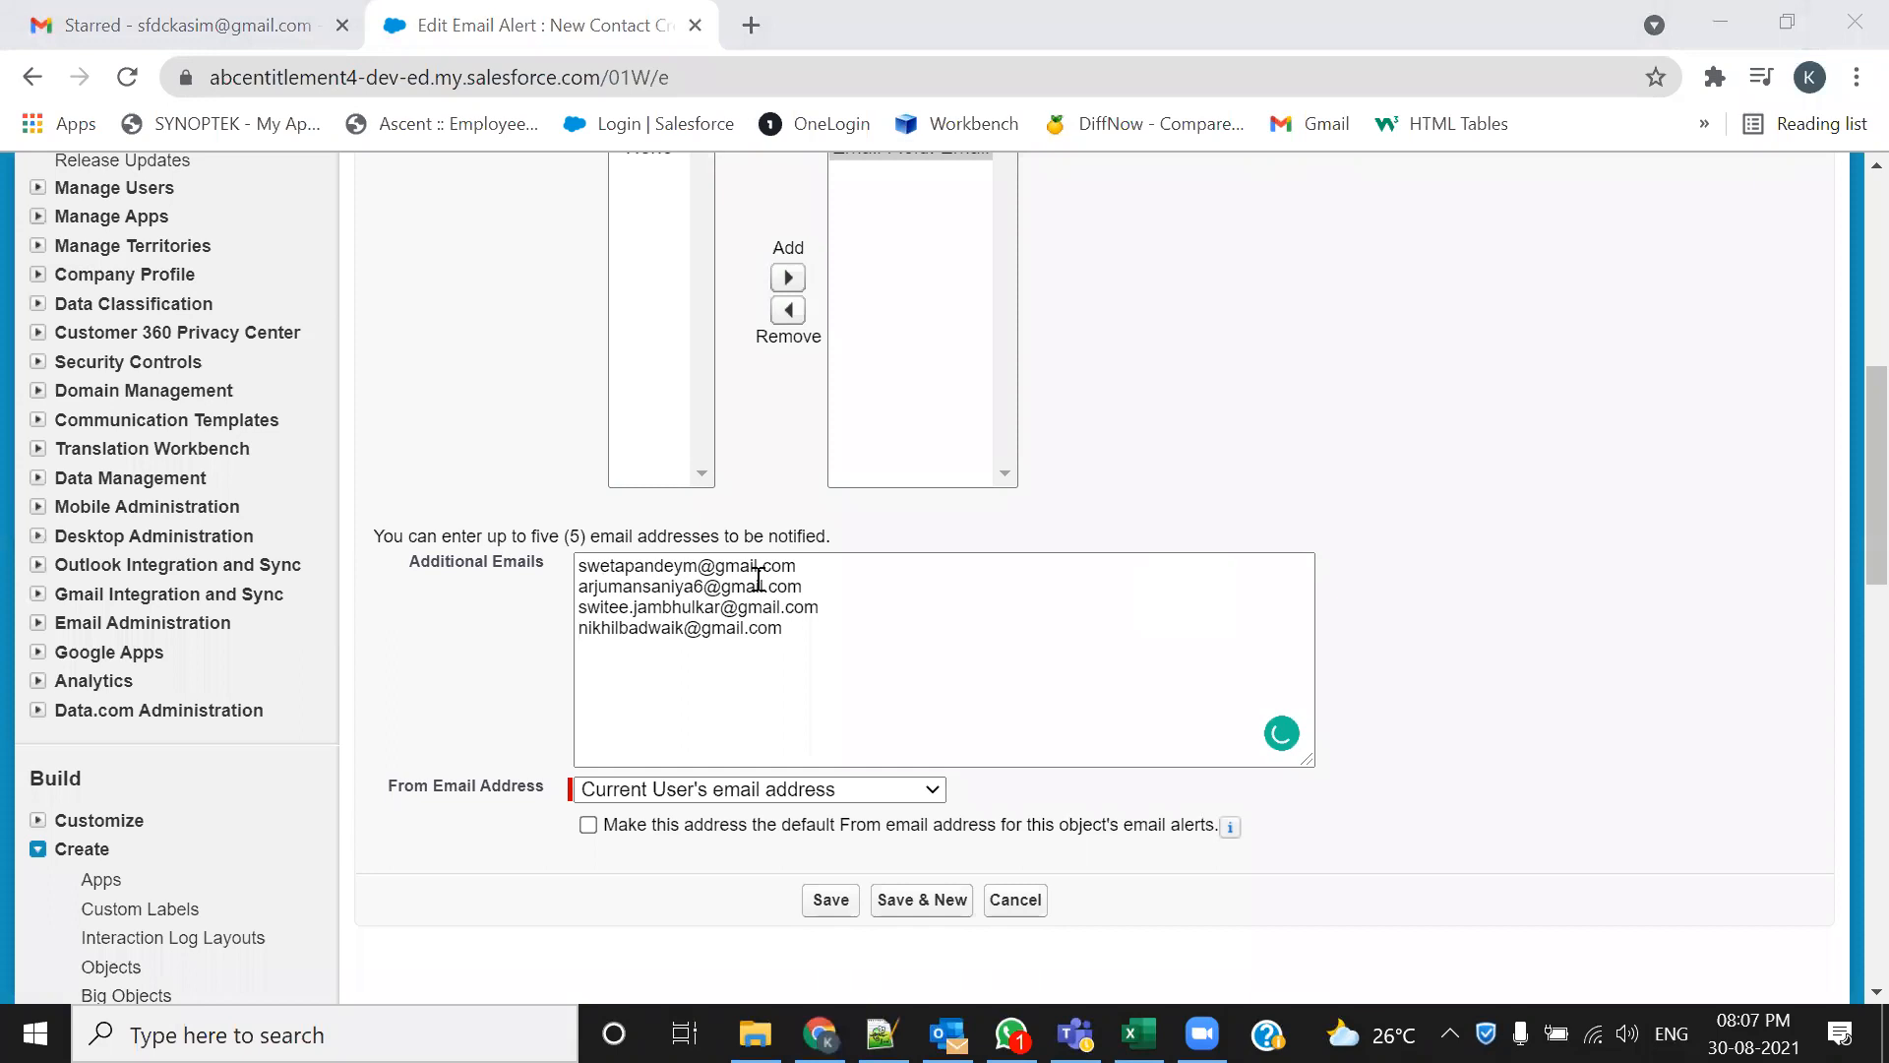
pyautogui.click(590, 645)
pyautogui.hotkey('ctrl', 'v')
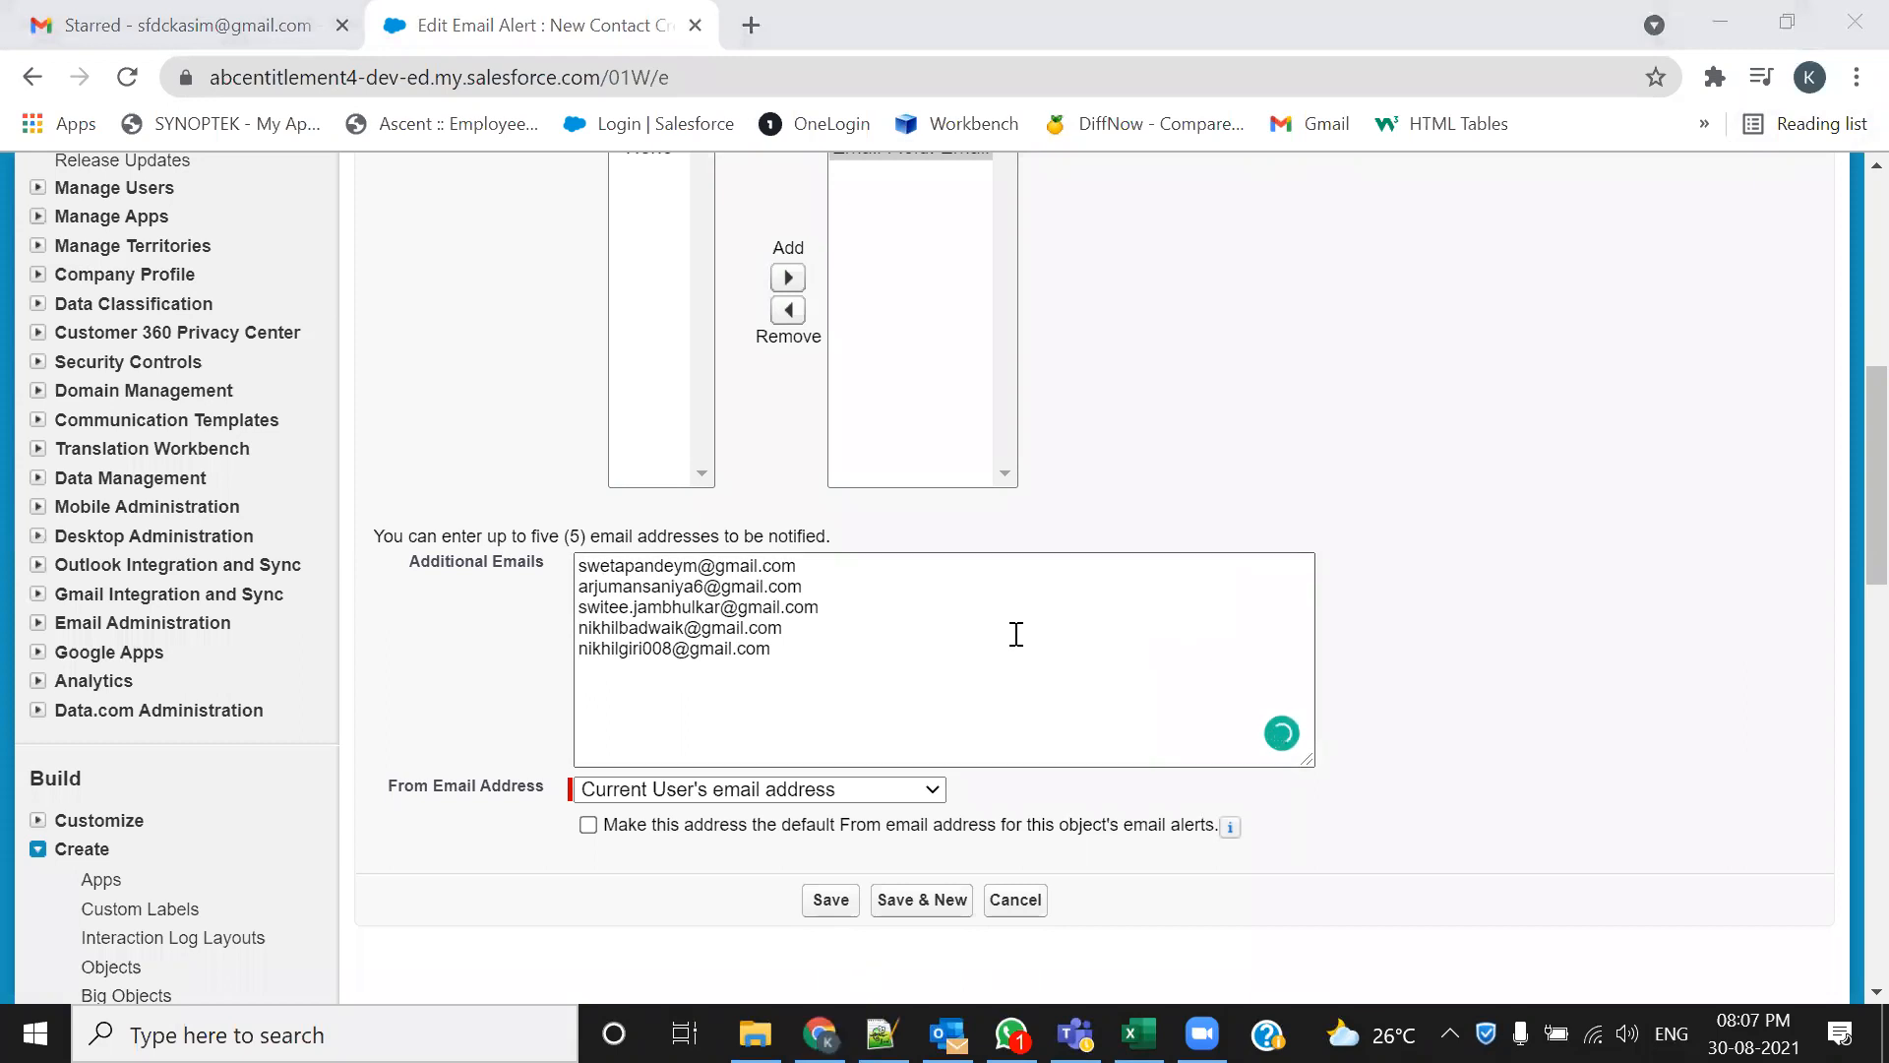
pyautogui.scroll(3, 1006, 551)
# Review the Edit Email Alert form and save the New Contact Creation Notification Alert
pyautogui.scroll(5, 1006, 551)
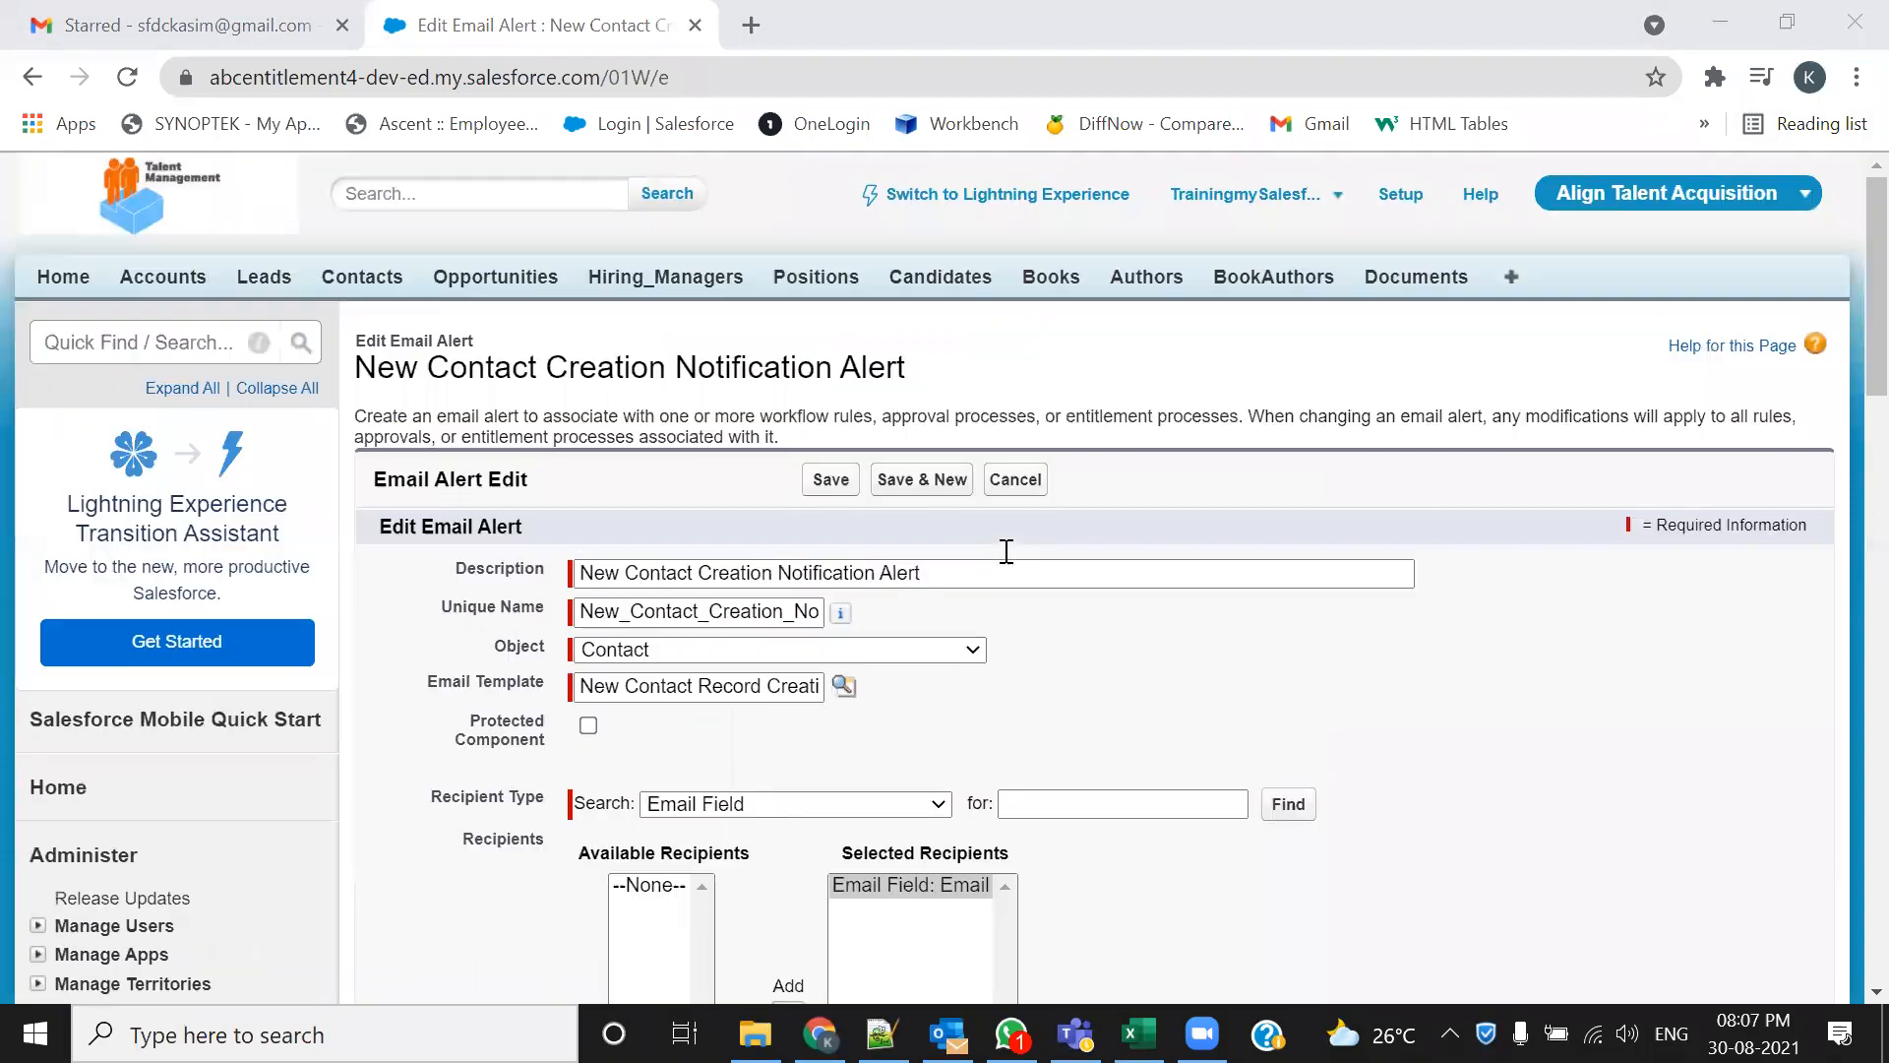
pyautogui.moveTo(947, 368); pyautogui.dragTo(793, 361)
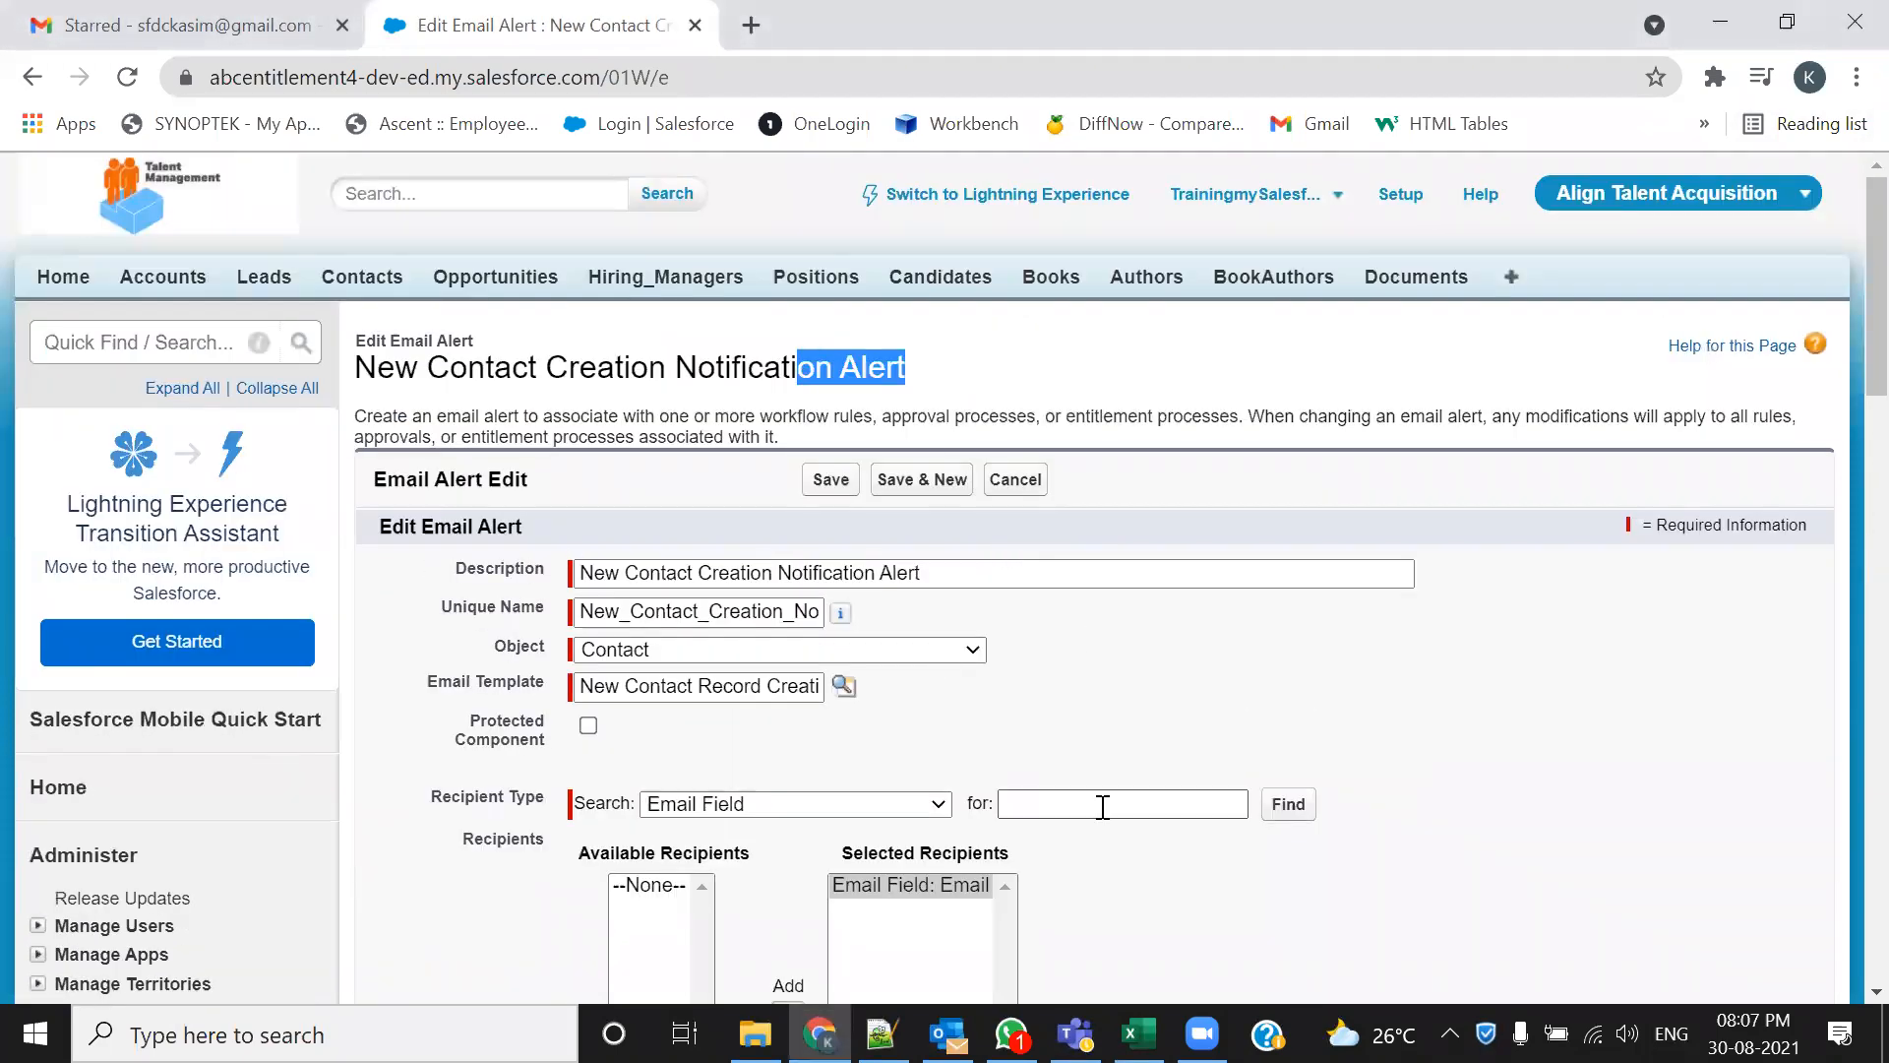
pyautogui.moveTo(473, 341); pyautogui.dragTo(356, 340)
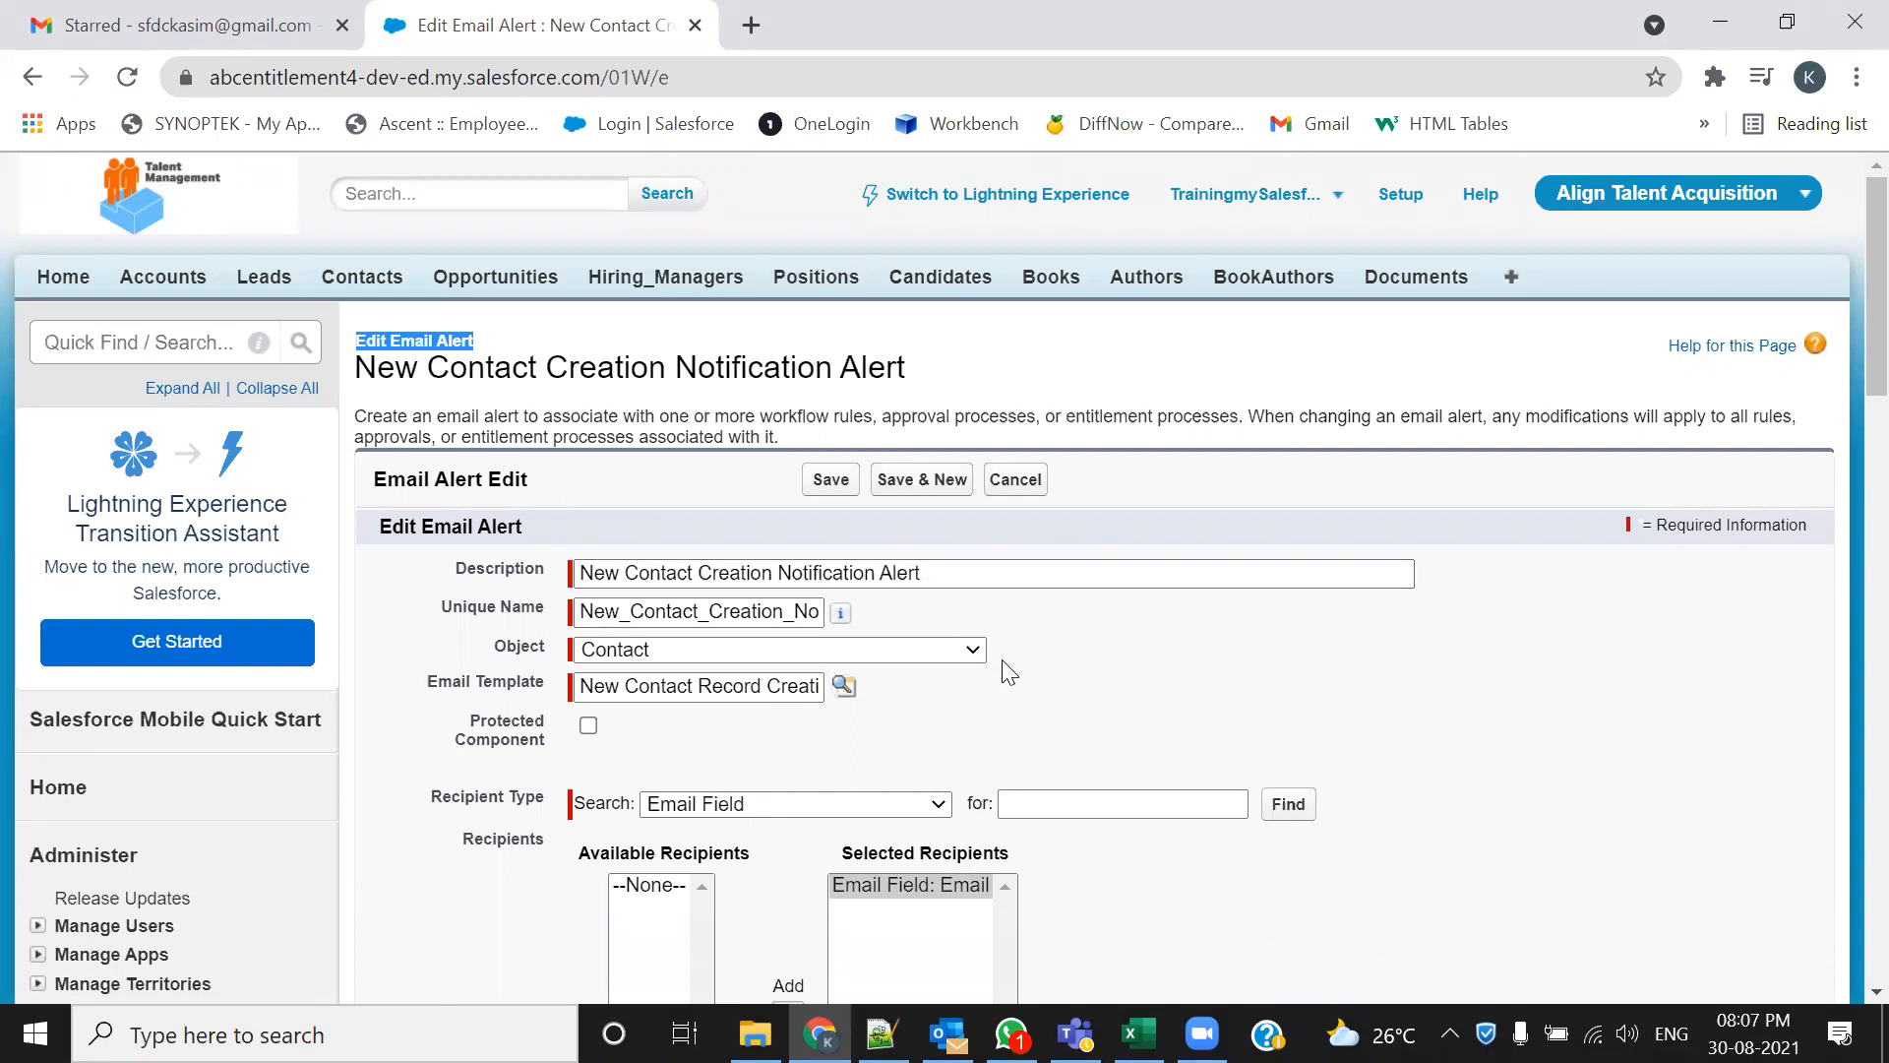
pyautogui.scroll(-5, 1006, 672)
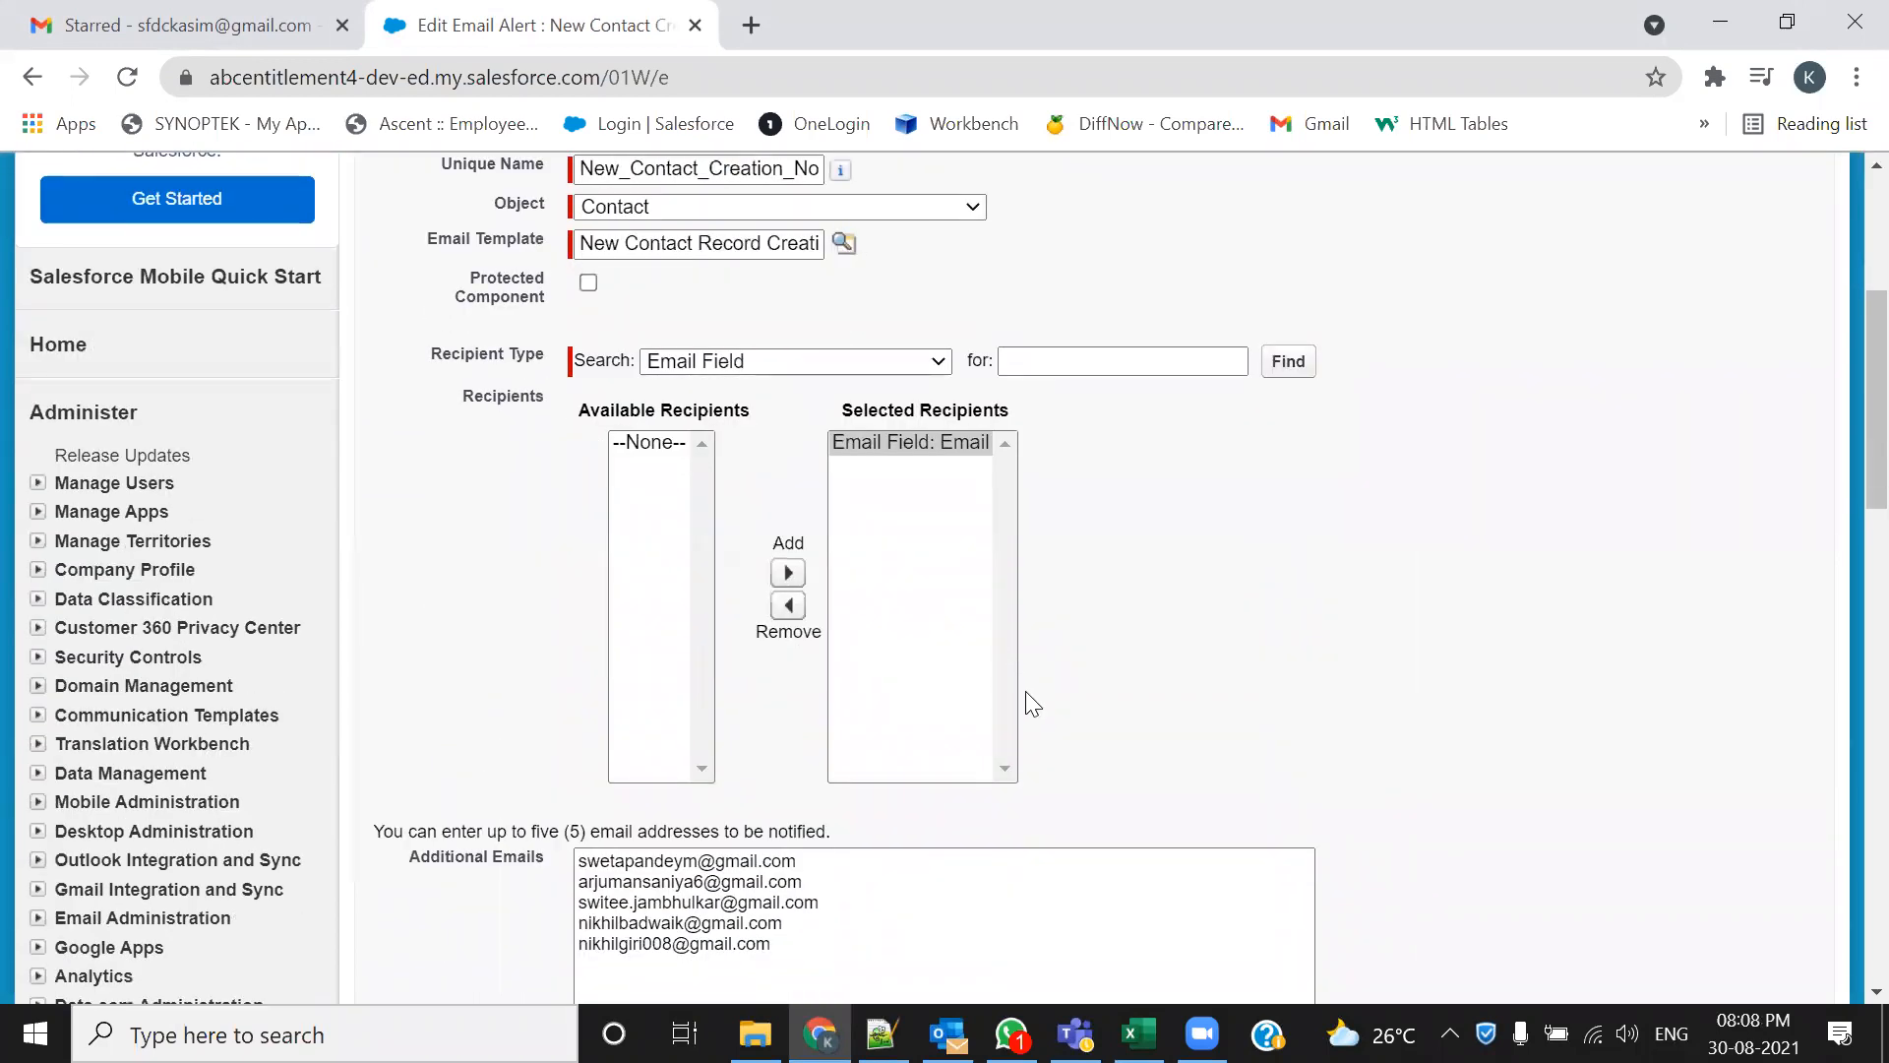
pyautogui.scroll(-5, 1025, 691)
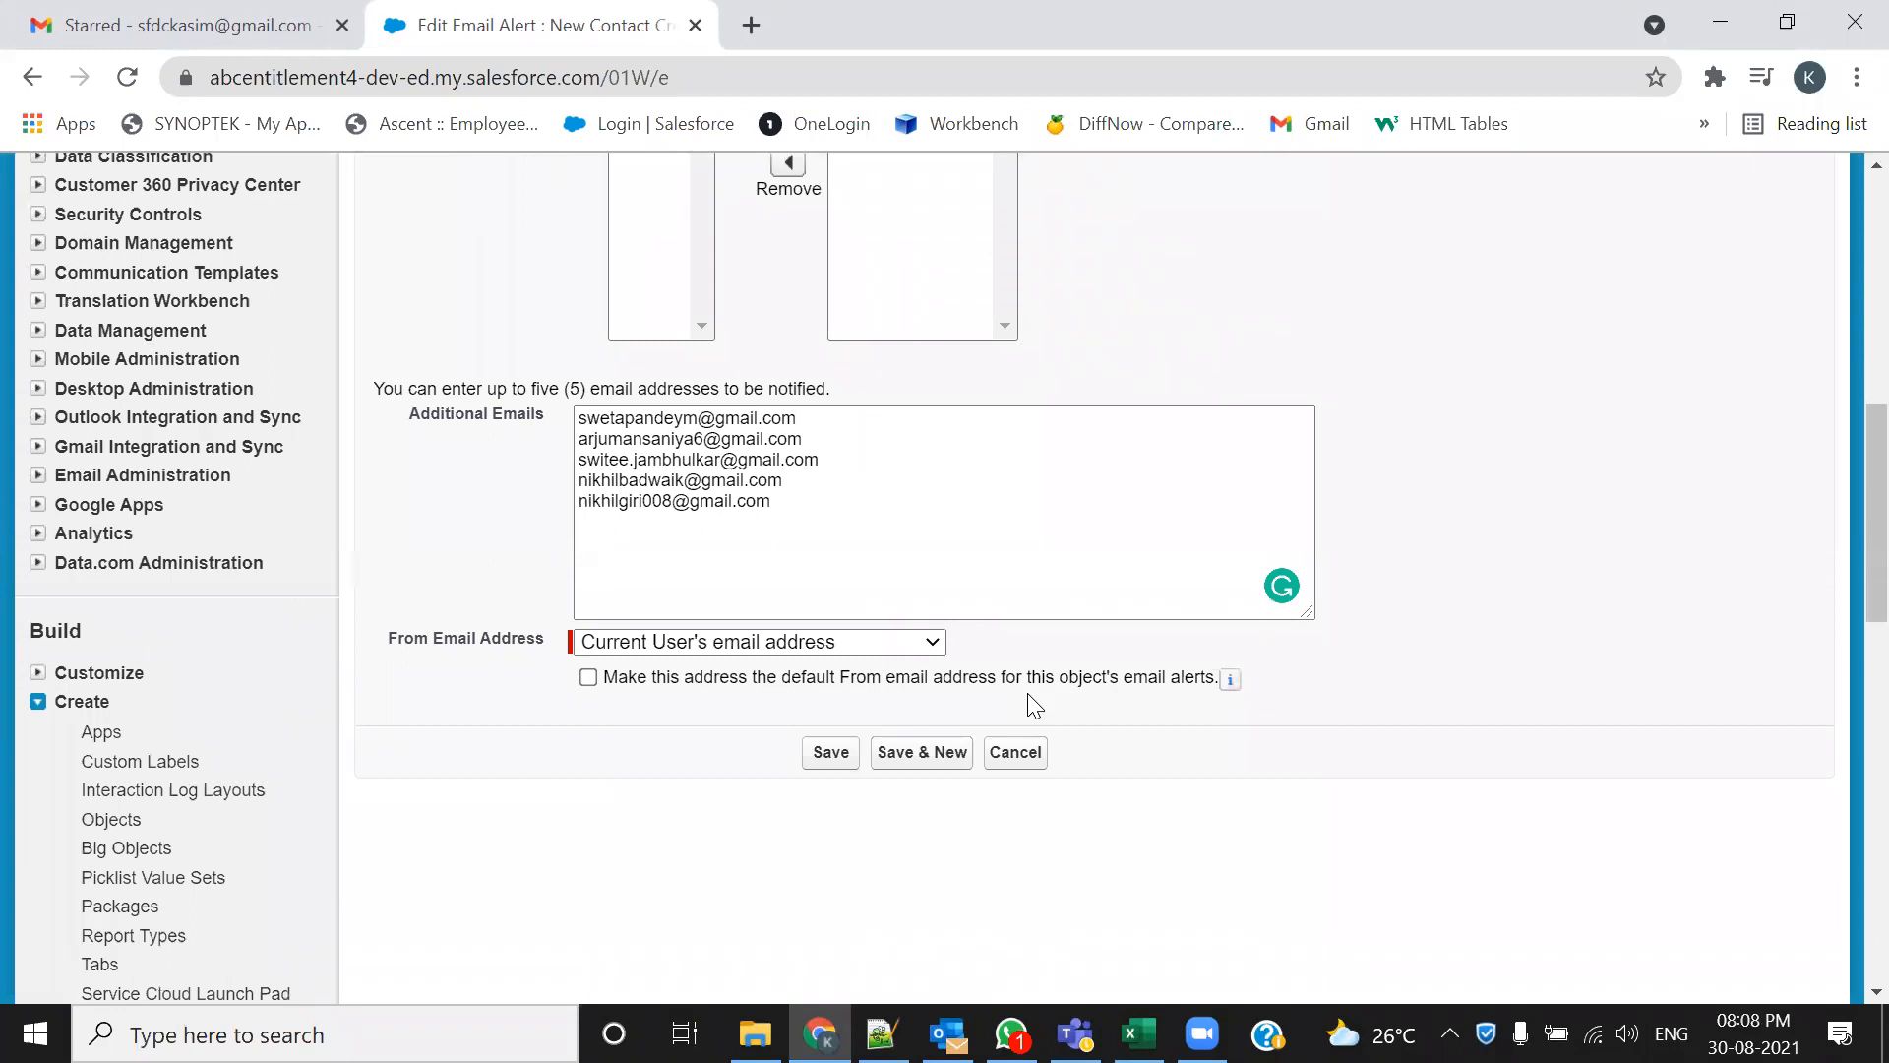
pyautogui.click(832, 757)
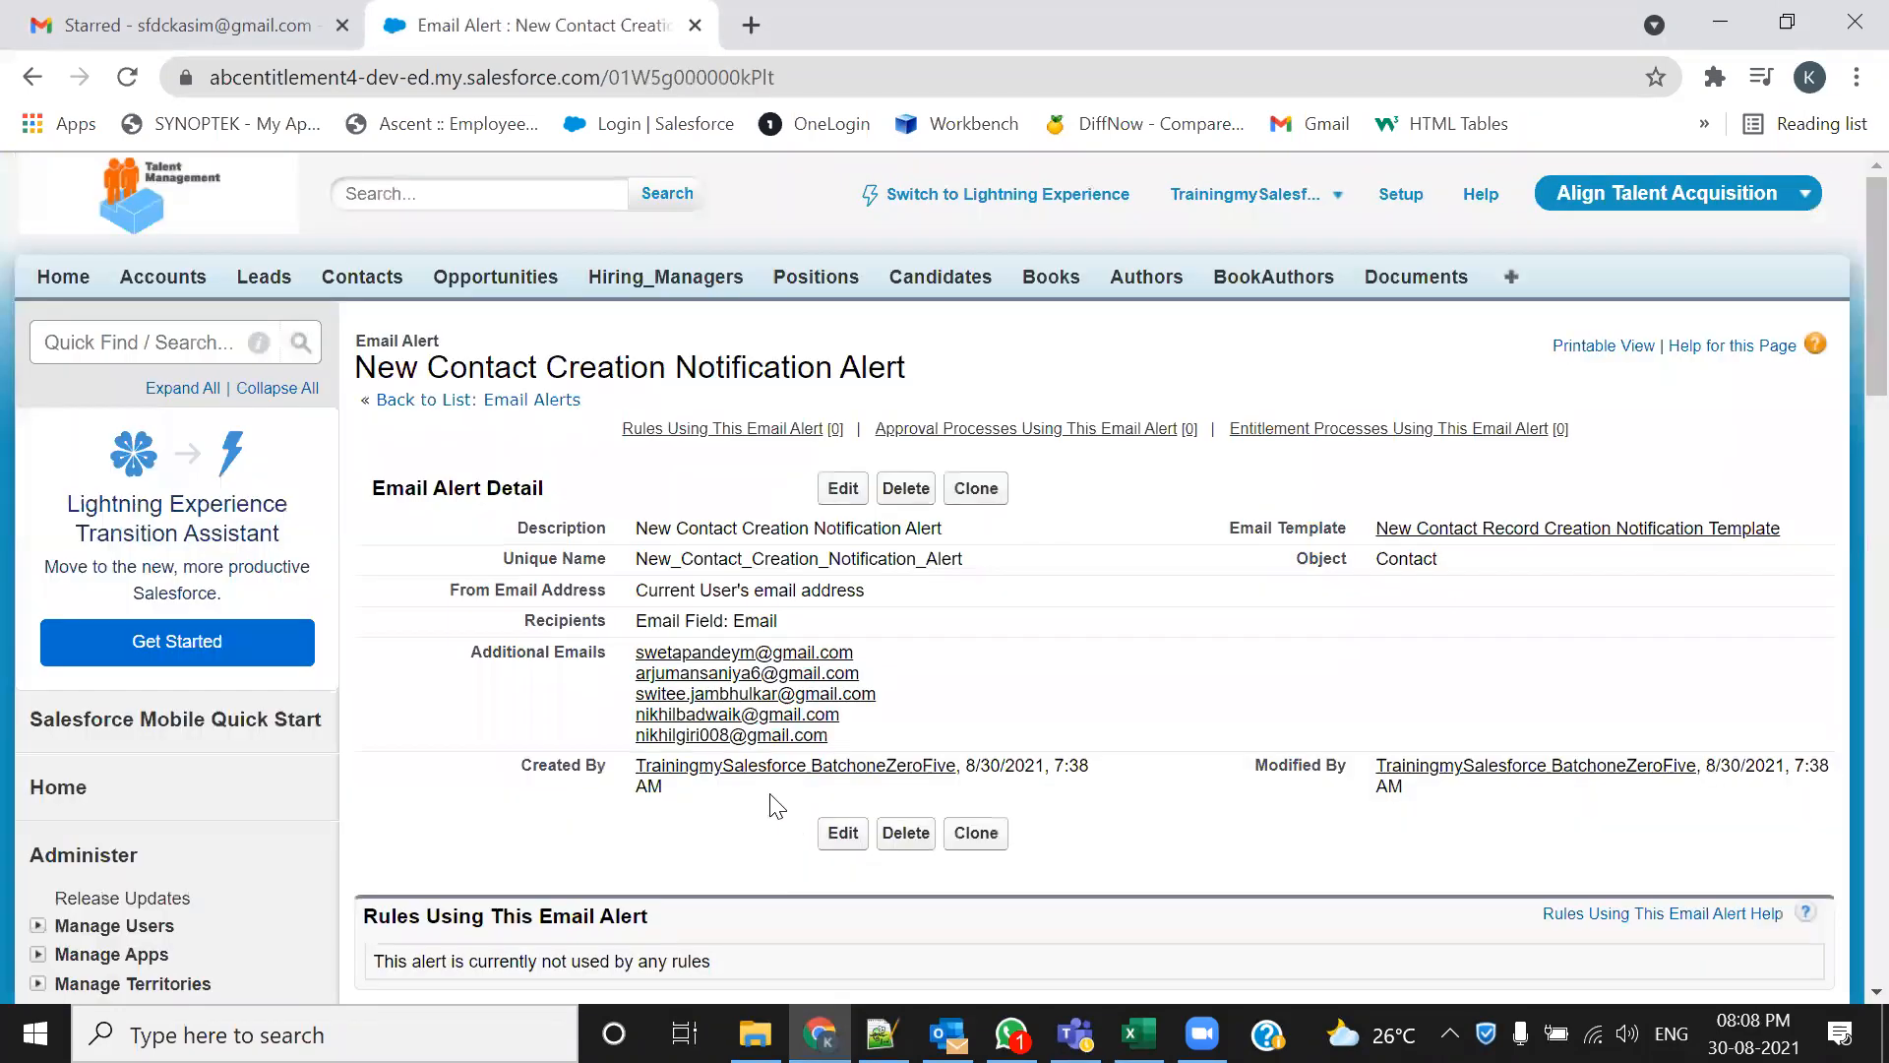
pyautogui.tripleClick(405, 339)
# Highlight the email template, email alert and Process Builder steps in 105-Admin.txt, then return to Chrome
pyautogui.click(882, 1033)
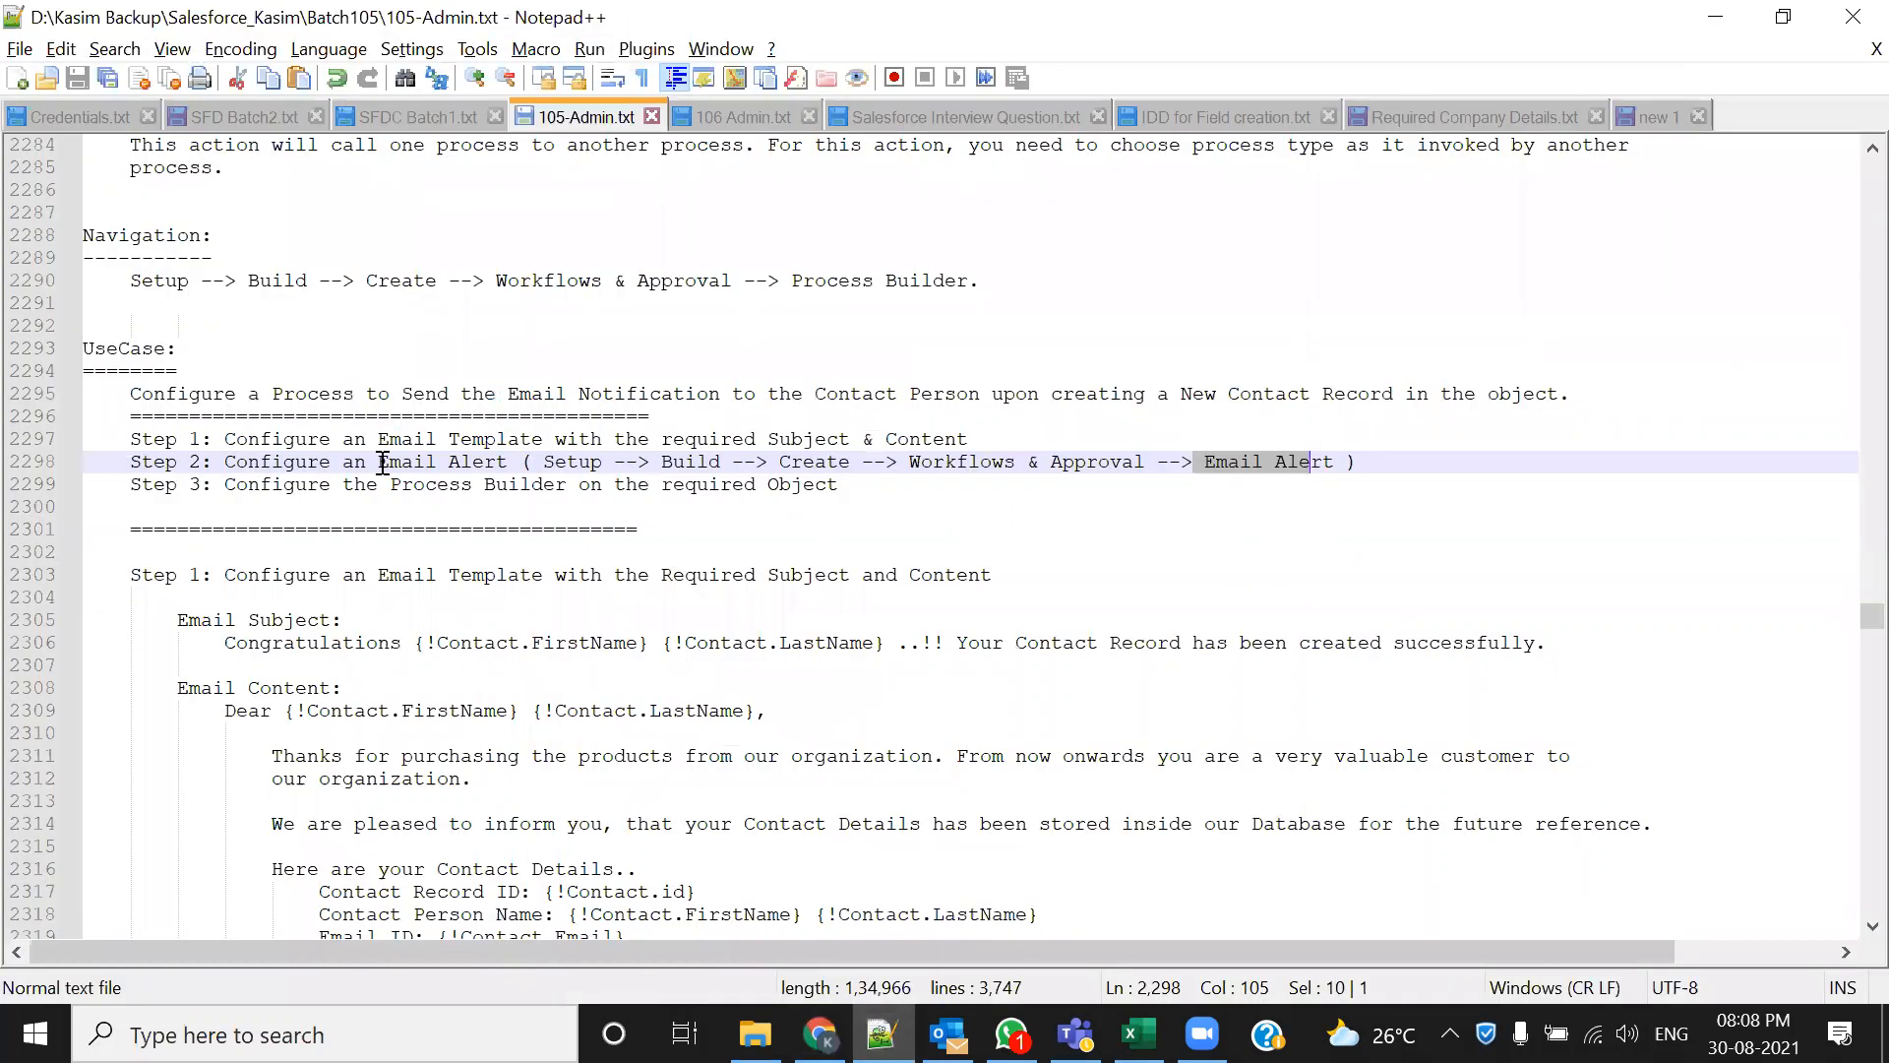
pyautogui.moveTo(224, 439); pyautogui.dragTo(625, 439)
pyautogui.moveTo(224, 462); pyautogui.dragTo(508, 462)
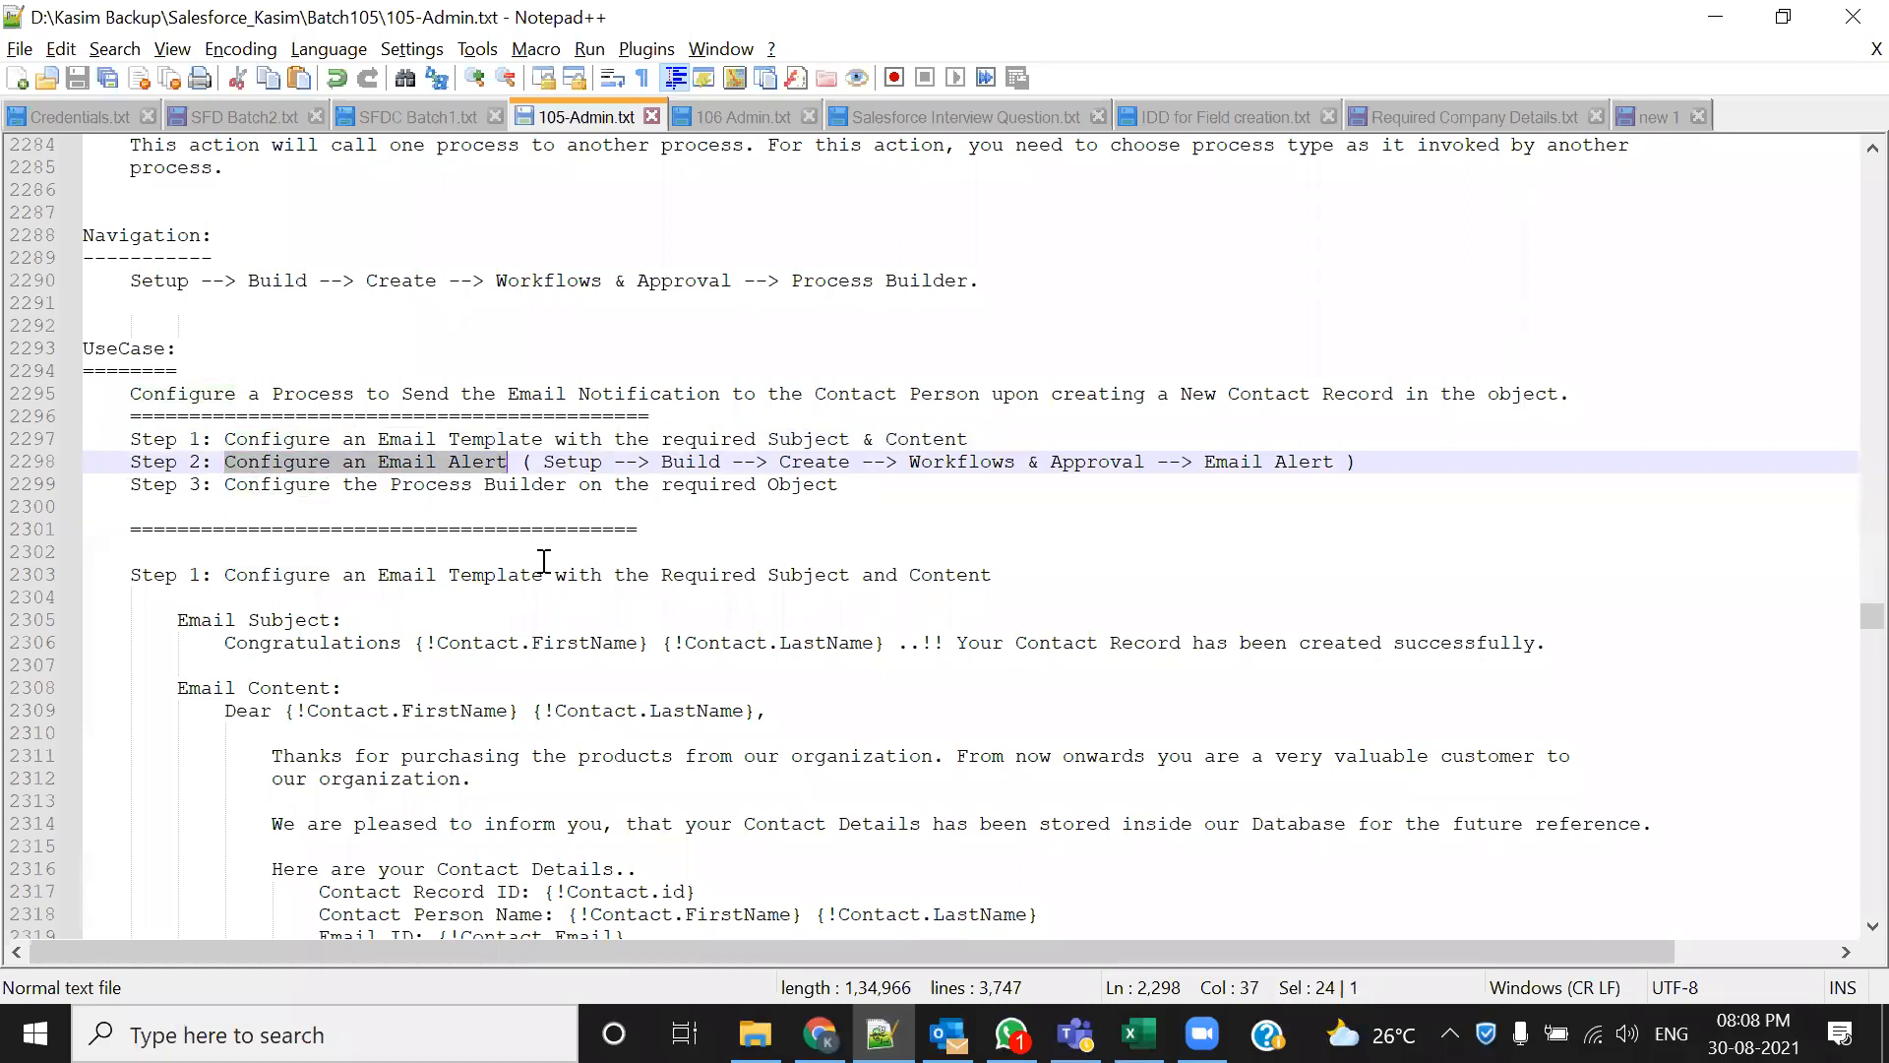
pyautogui.moveTo(226, 484); pyautogui.dragTo(846, 485)
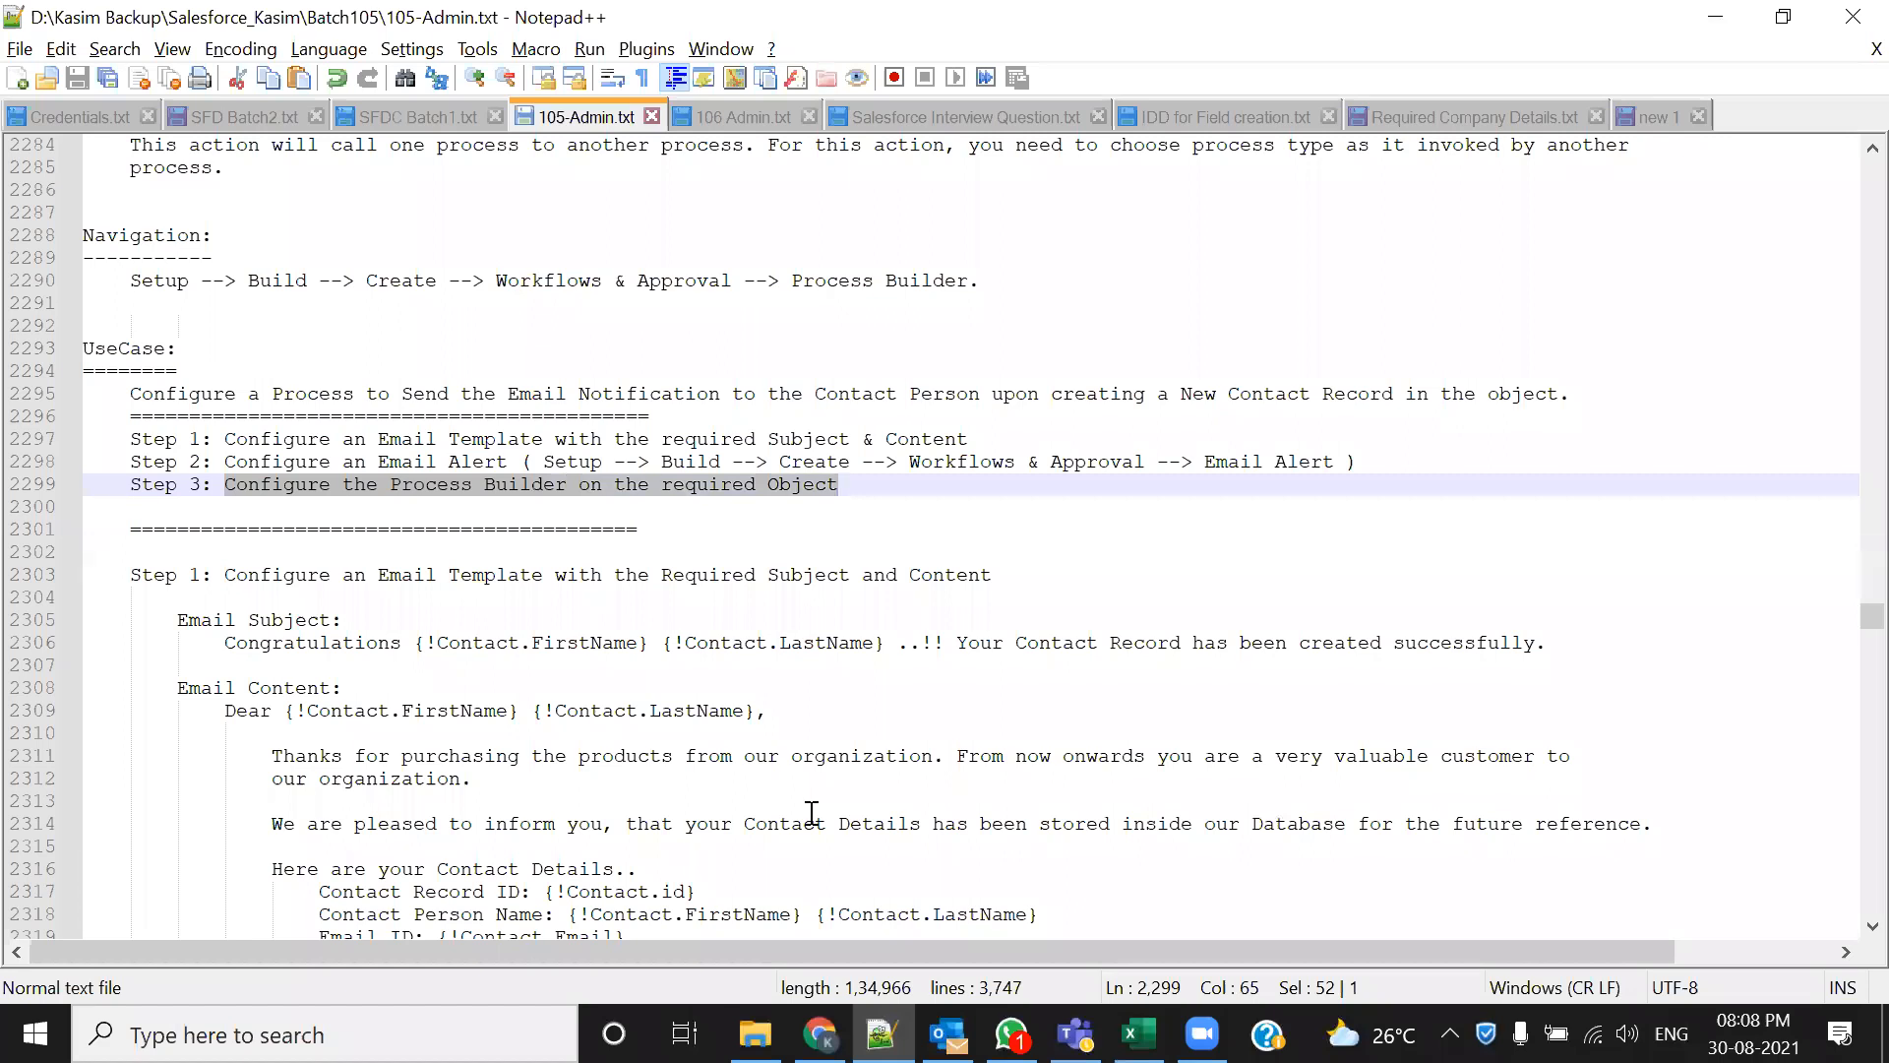
pyautogui.scroll(-1, 811, 812)
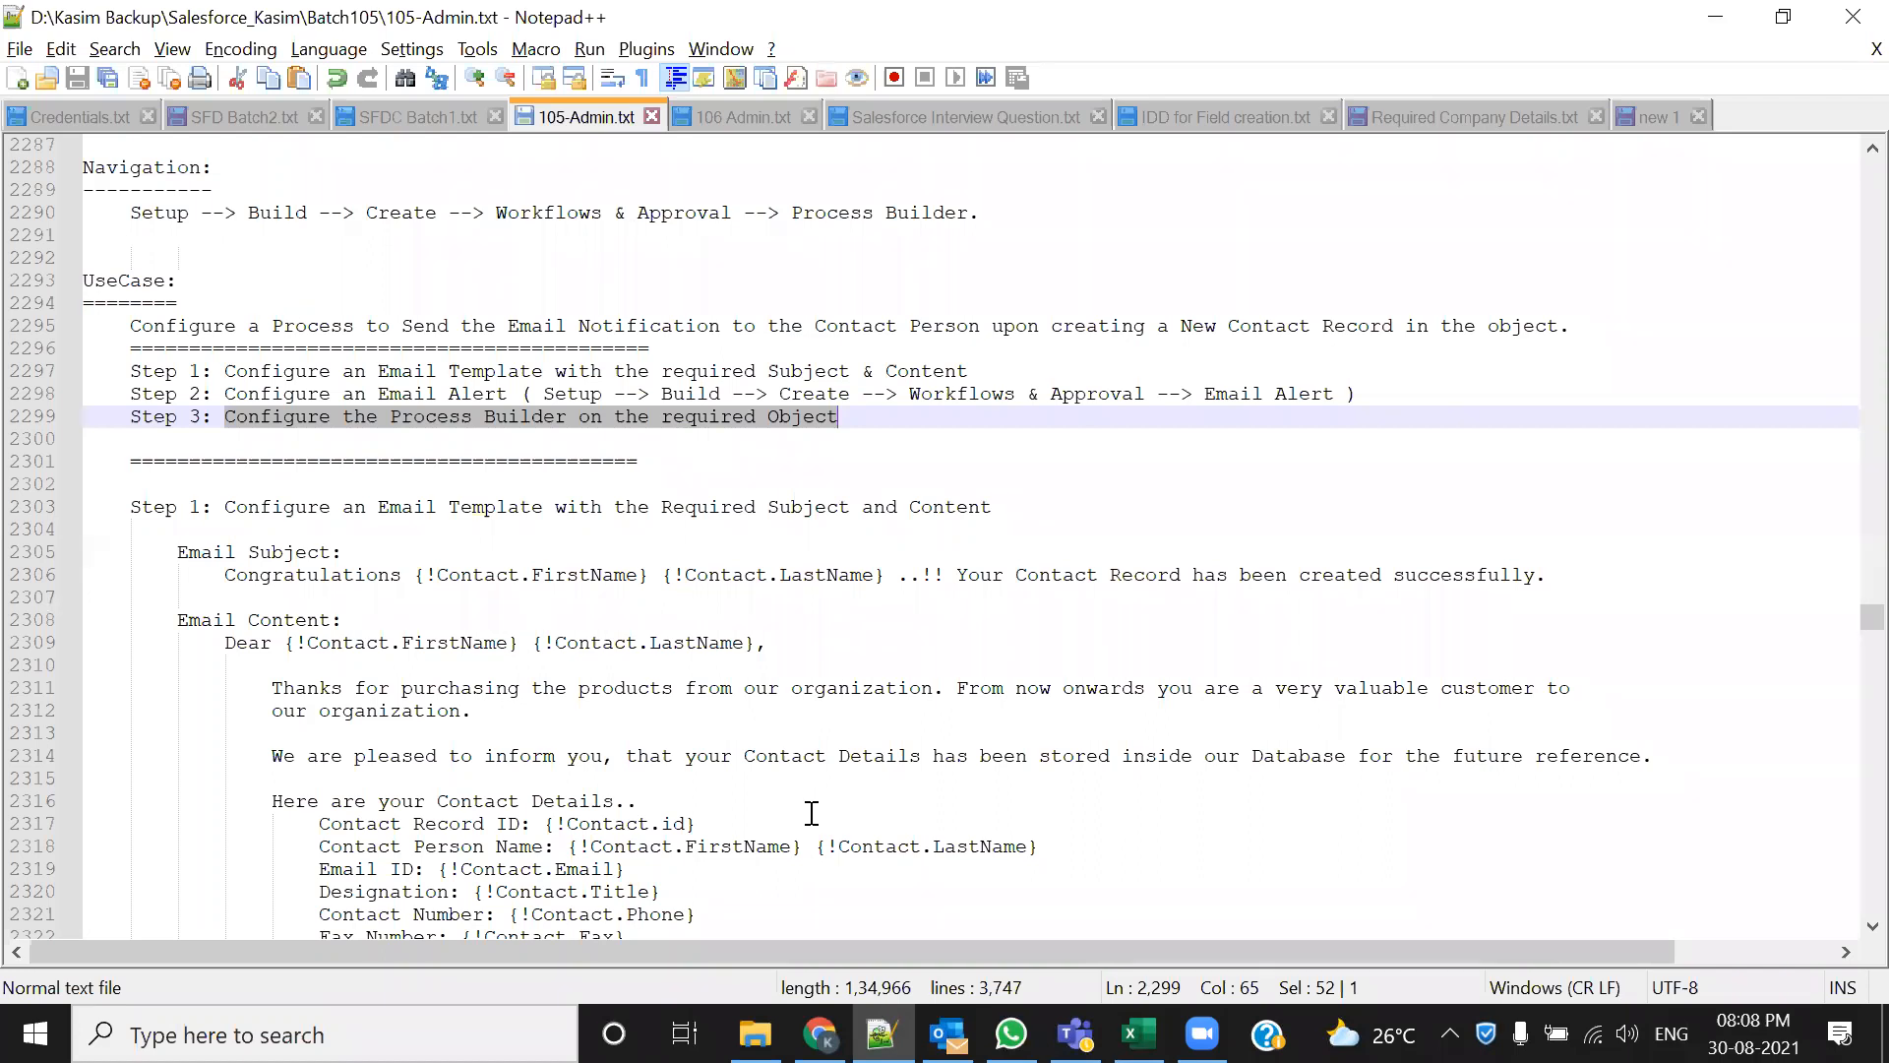
pyautogui.hotkey('alt', 'Tab')
pyautogui.scroll(-9, 250, 807)
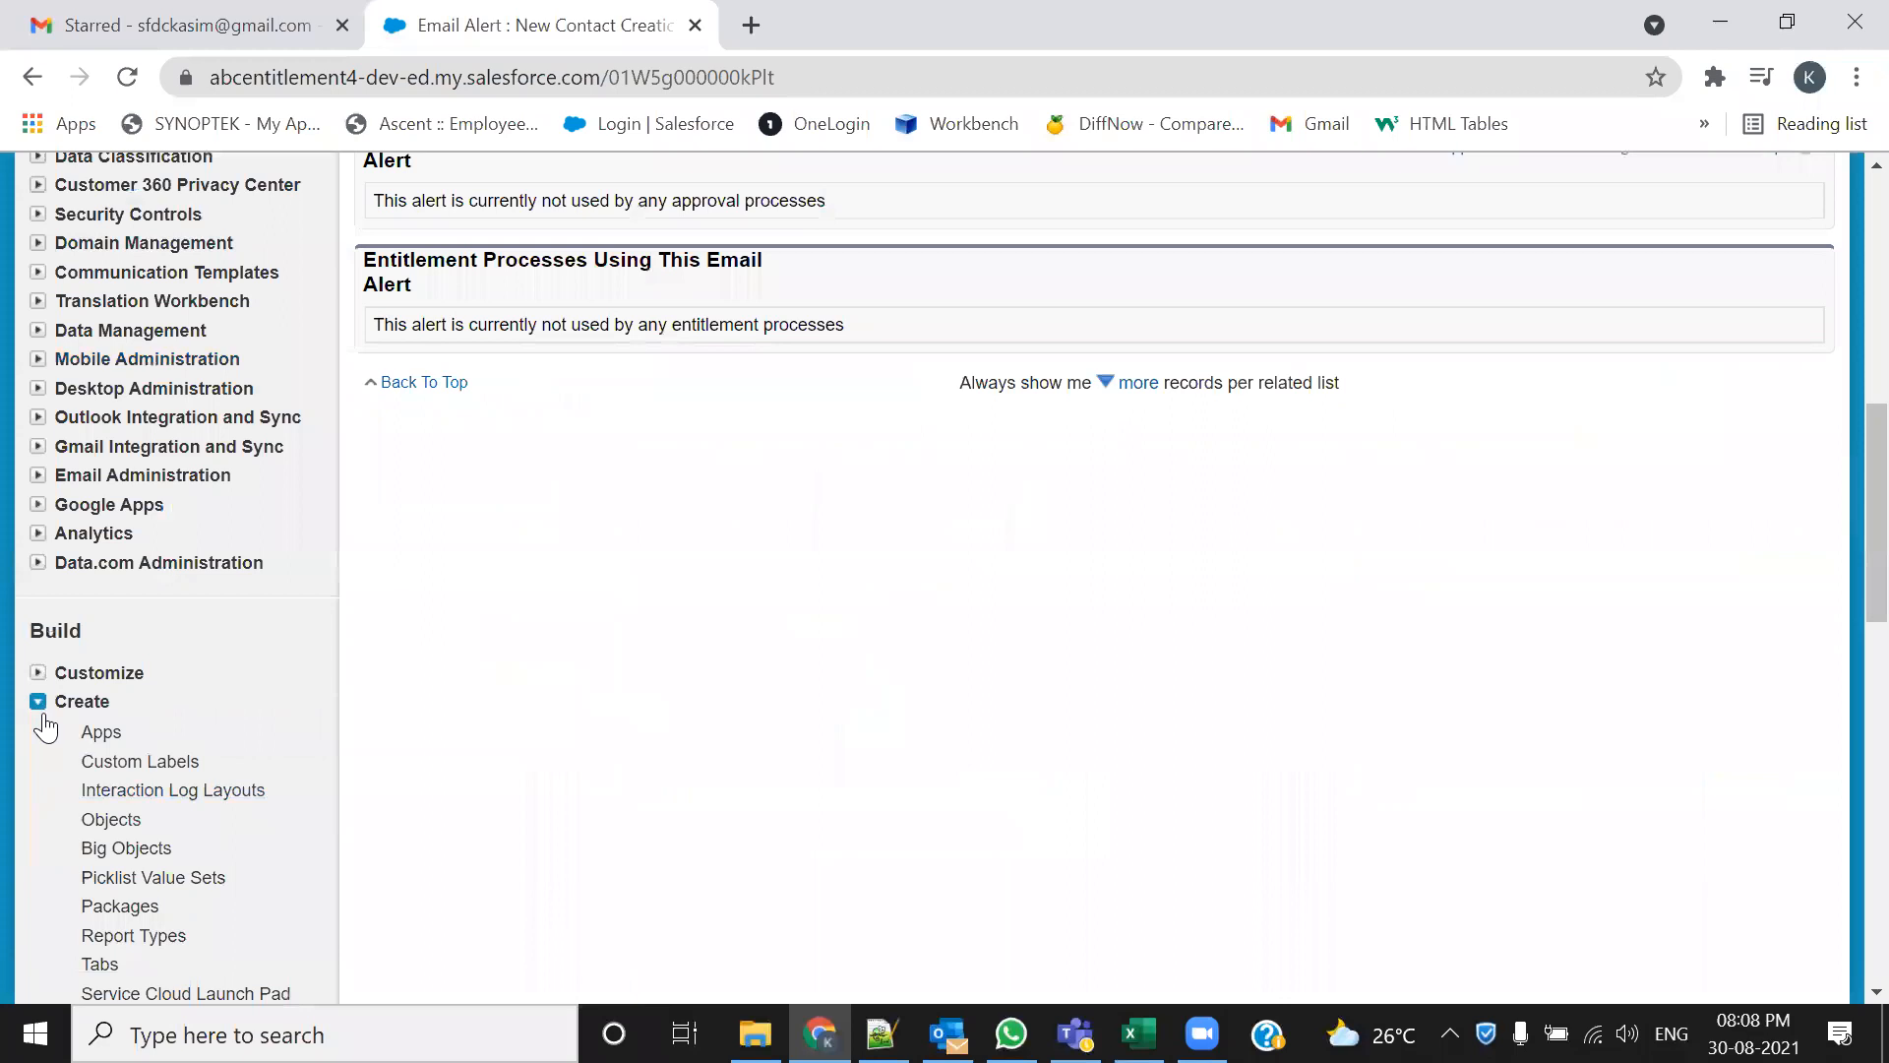
# Open Process Builder from the Setup sidebar in a second browser tab
pyautogui.scroll(-4, 44, 728)
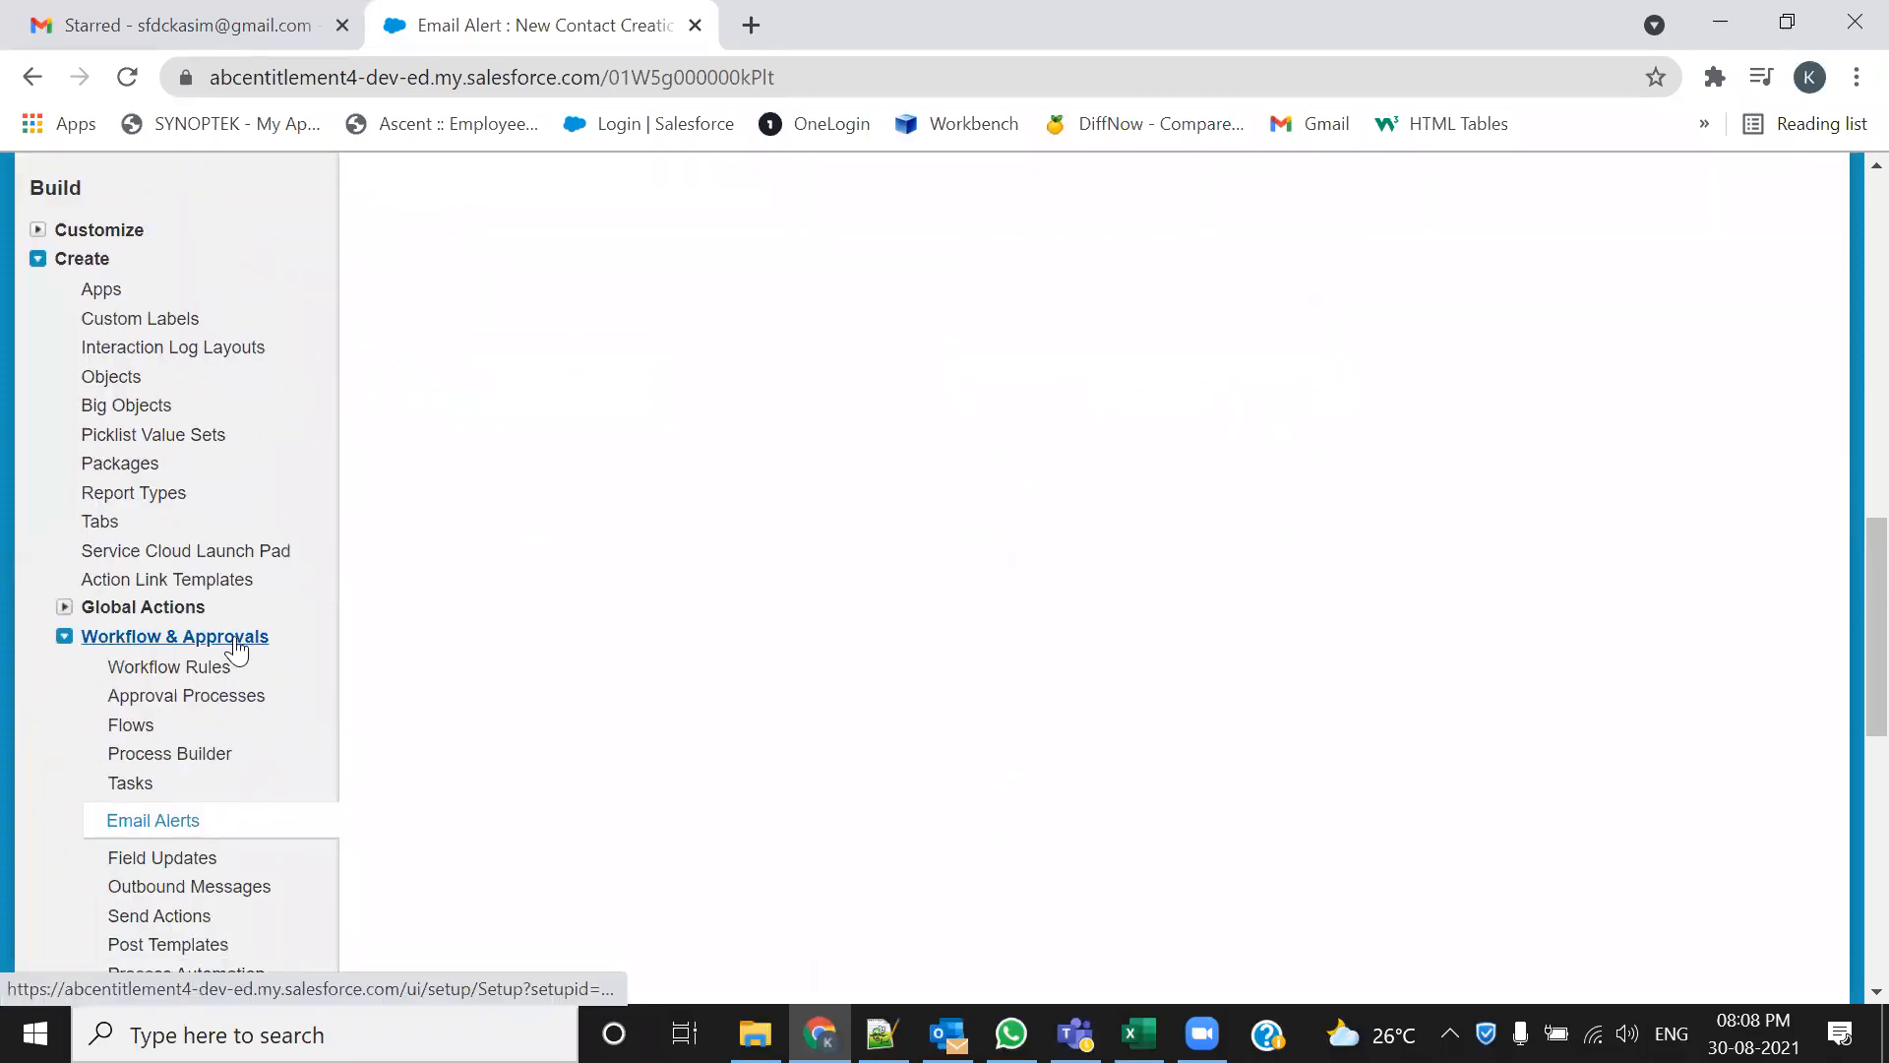
pyautogui.click(186, 768)
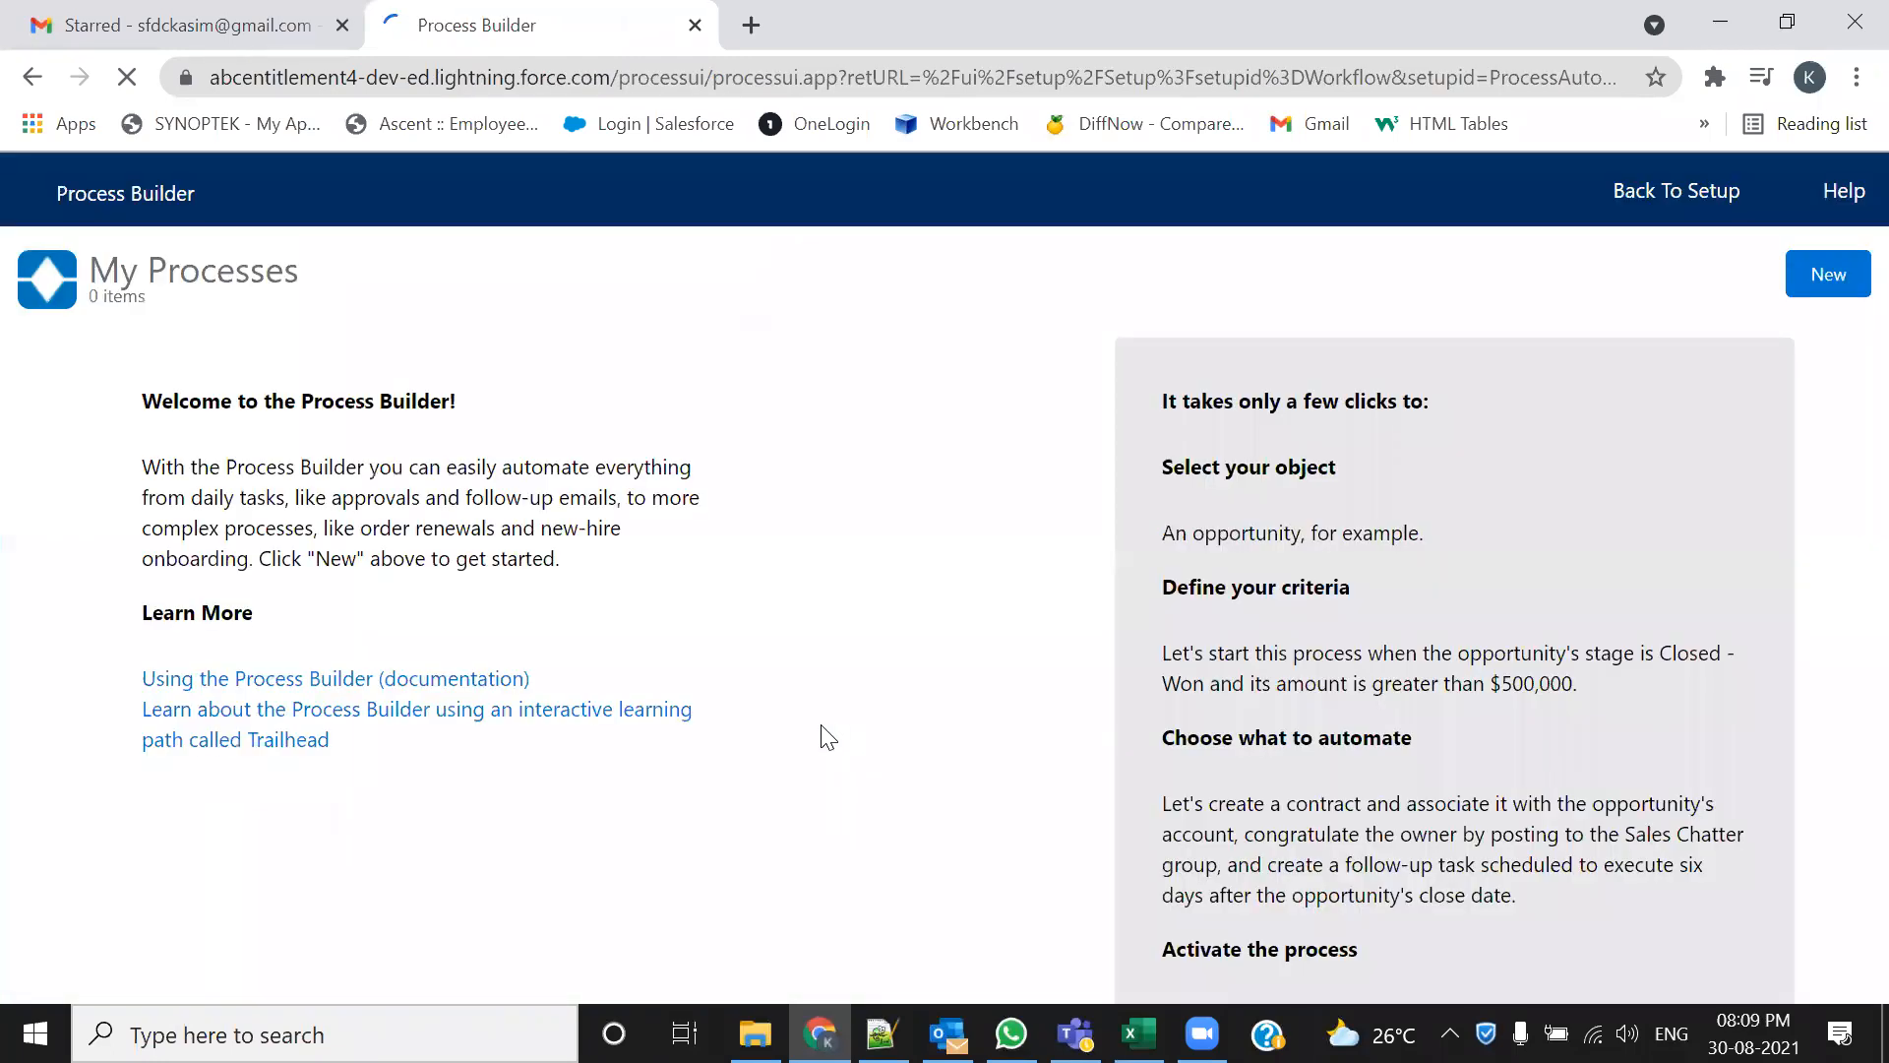
pyautogui.click(33, 77)
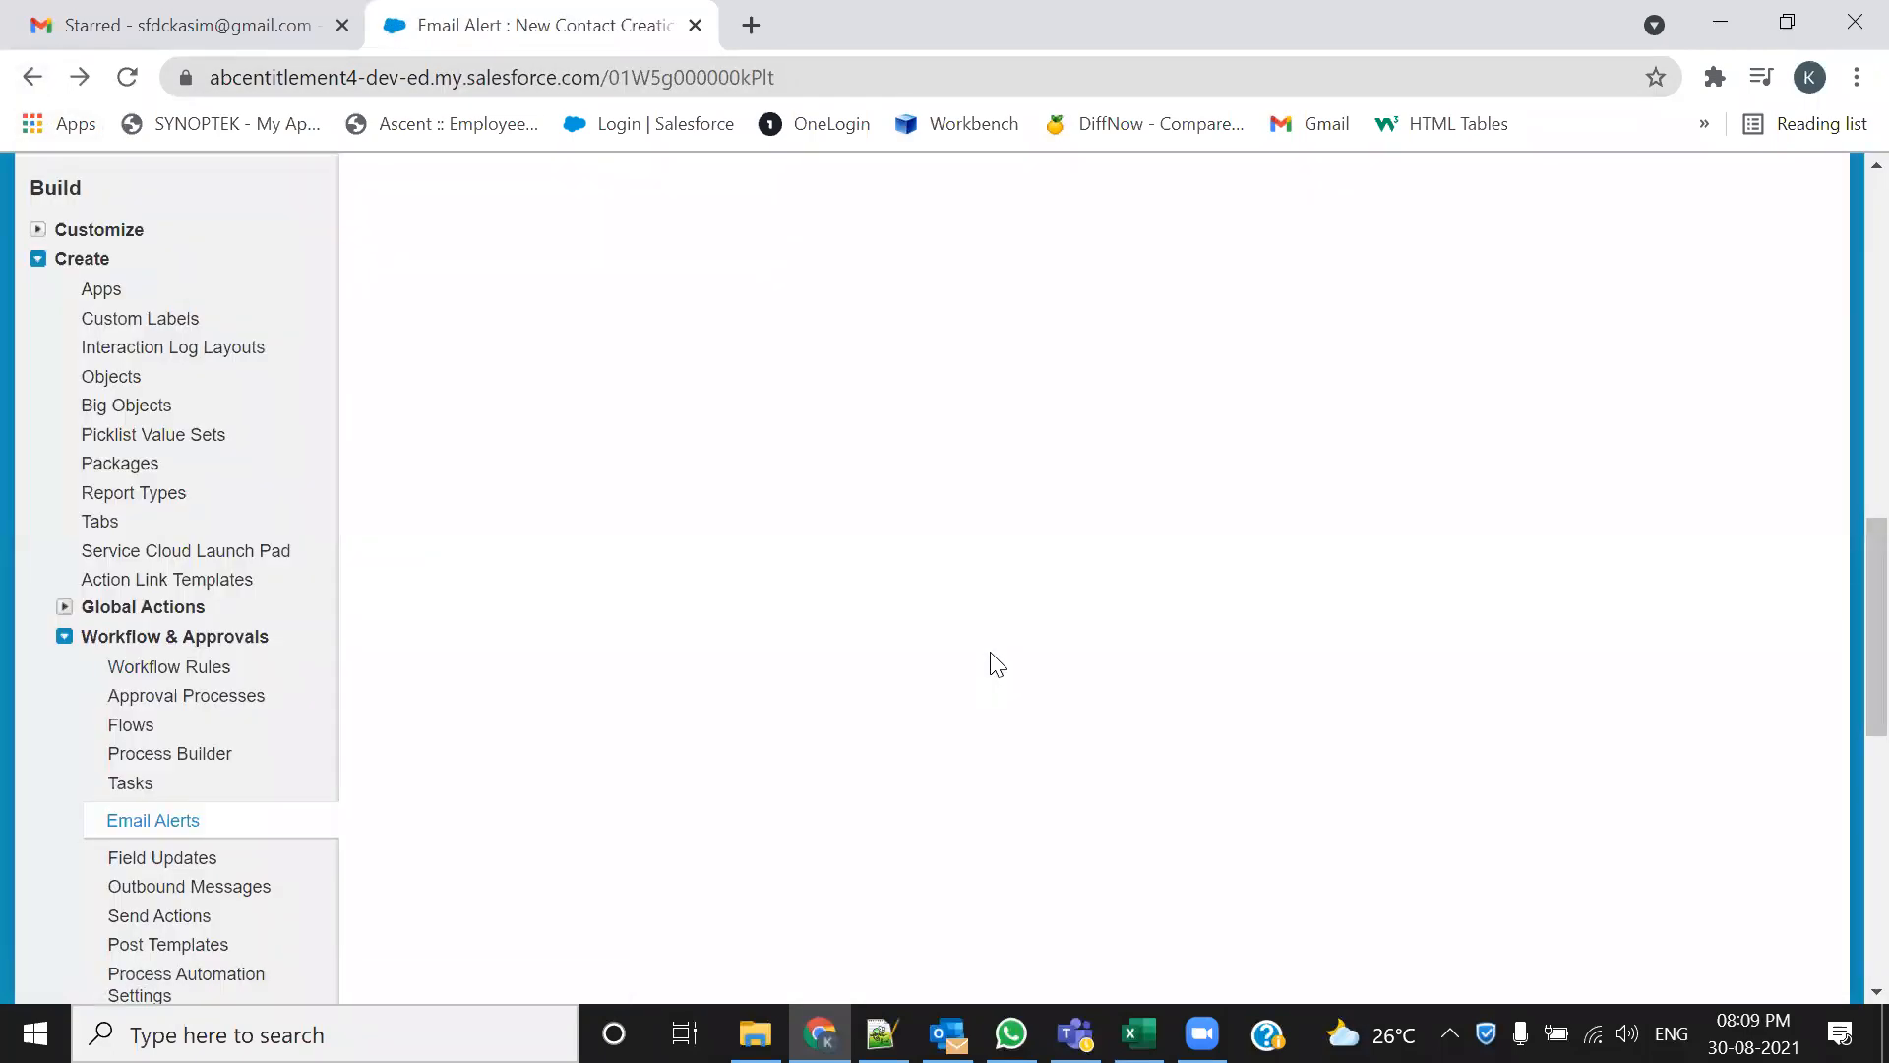
pyautogui.scroll(14, 996, 665)
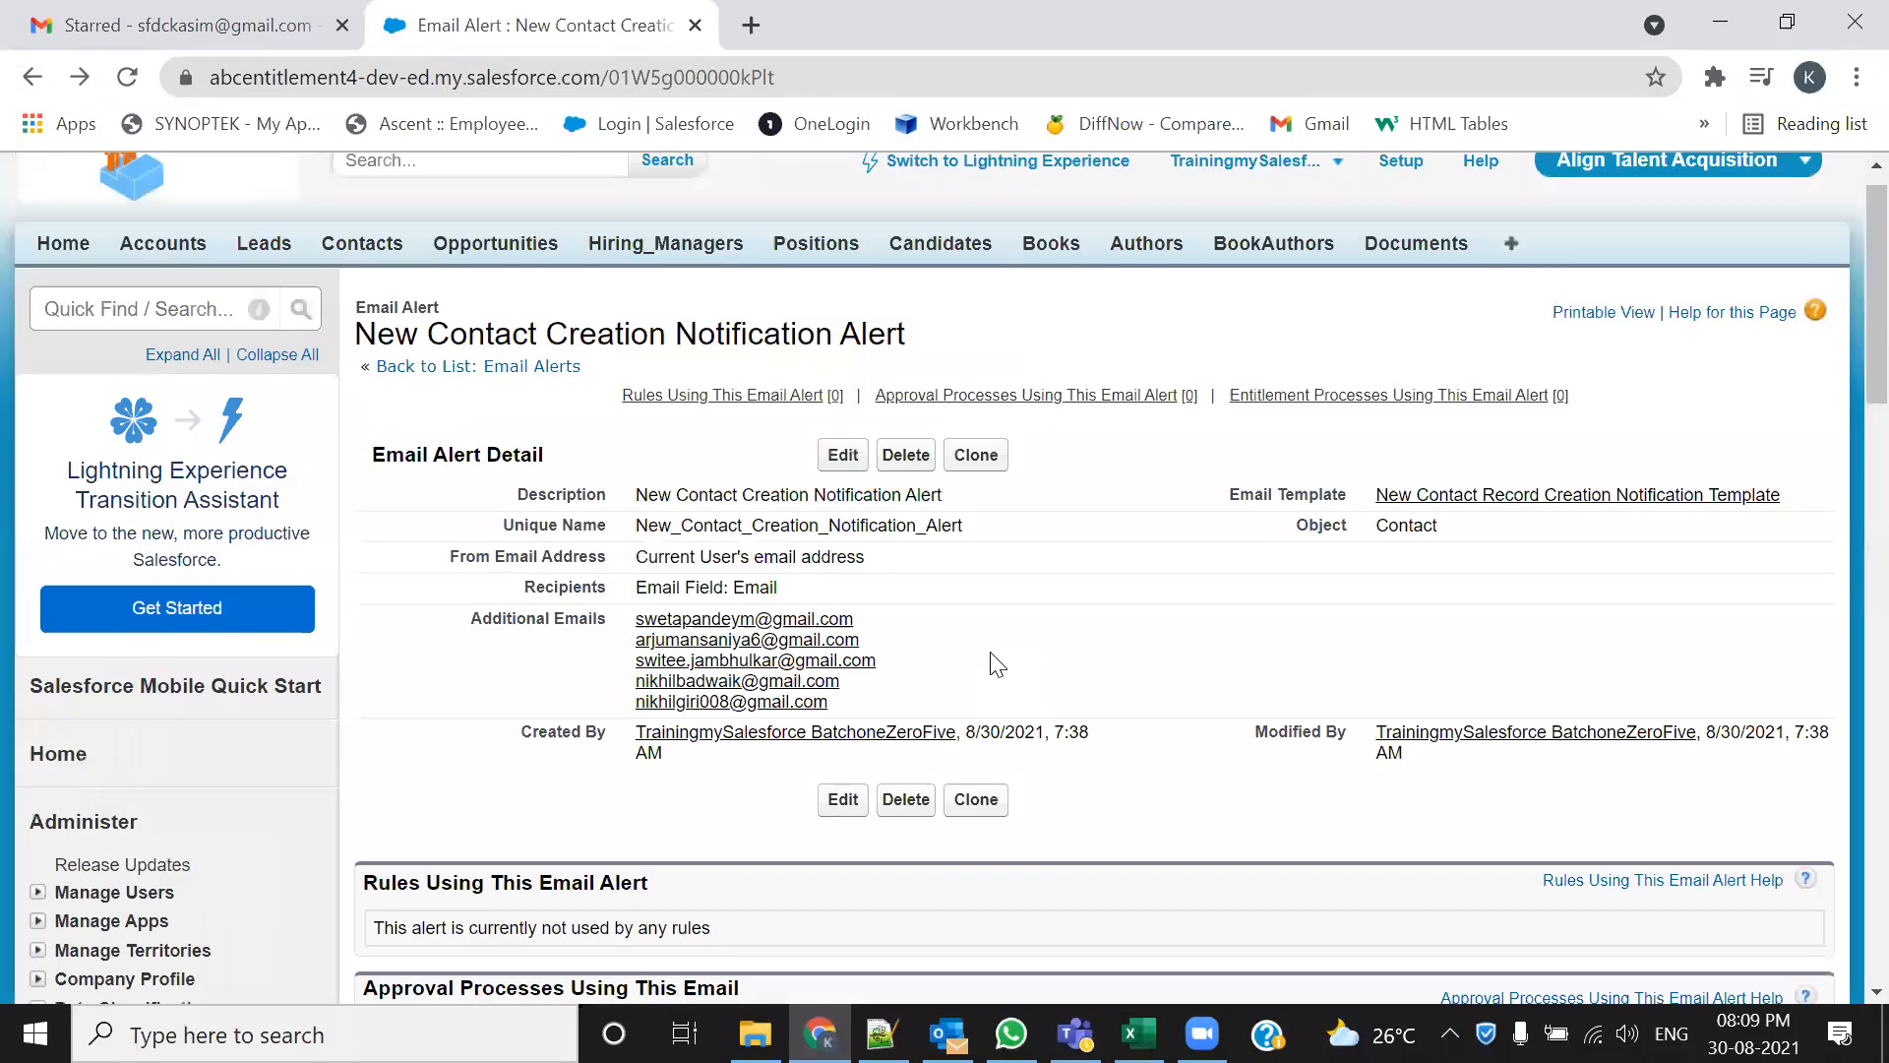
pyautogui.scroll(1, 1004, 678)
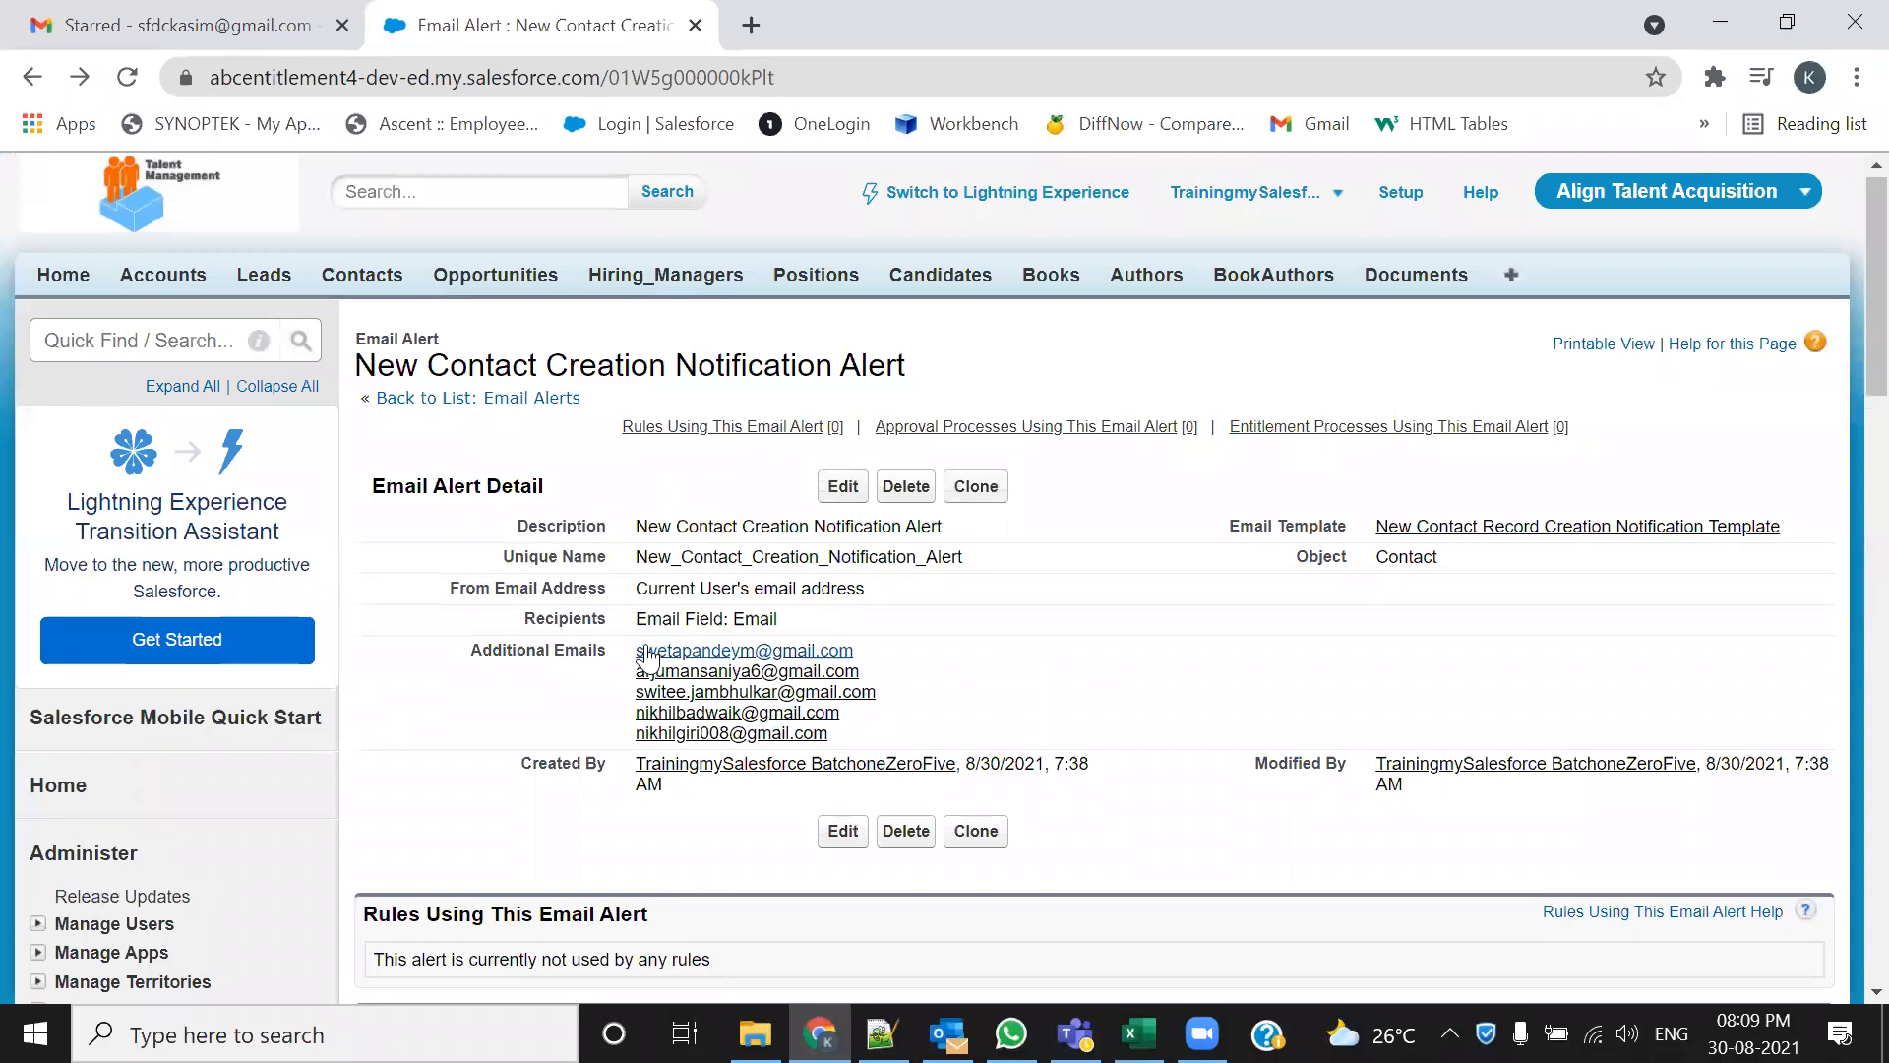
pyautogui.scroll(-9, 645, 653)
pyautogui.scroll(-5, 250, 799)
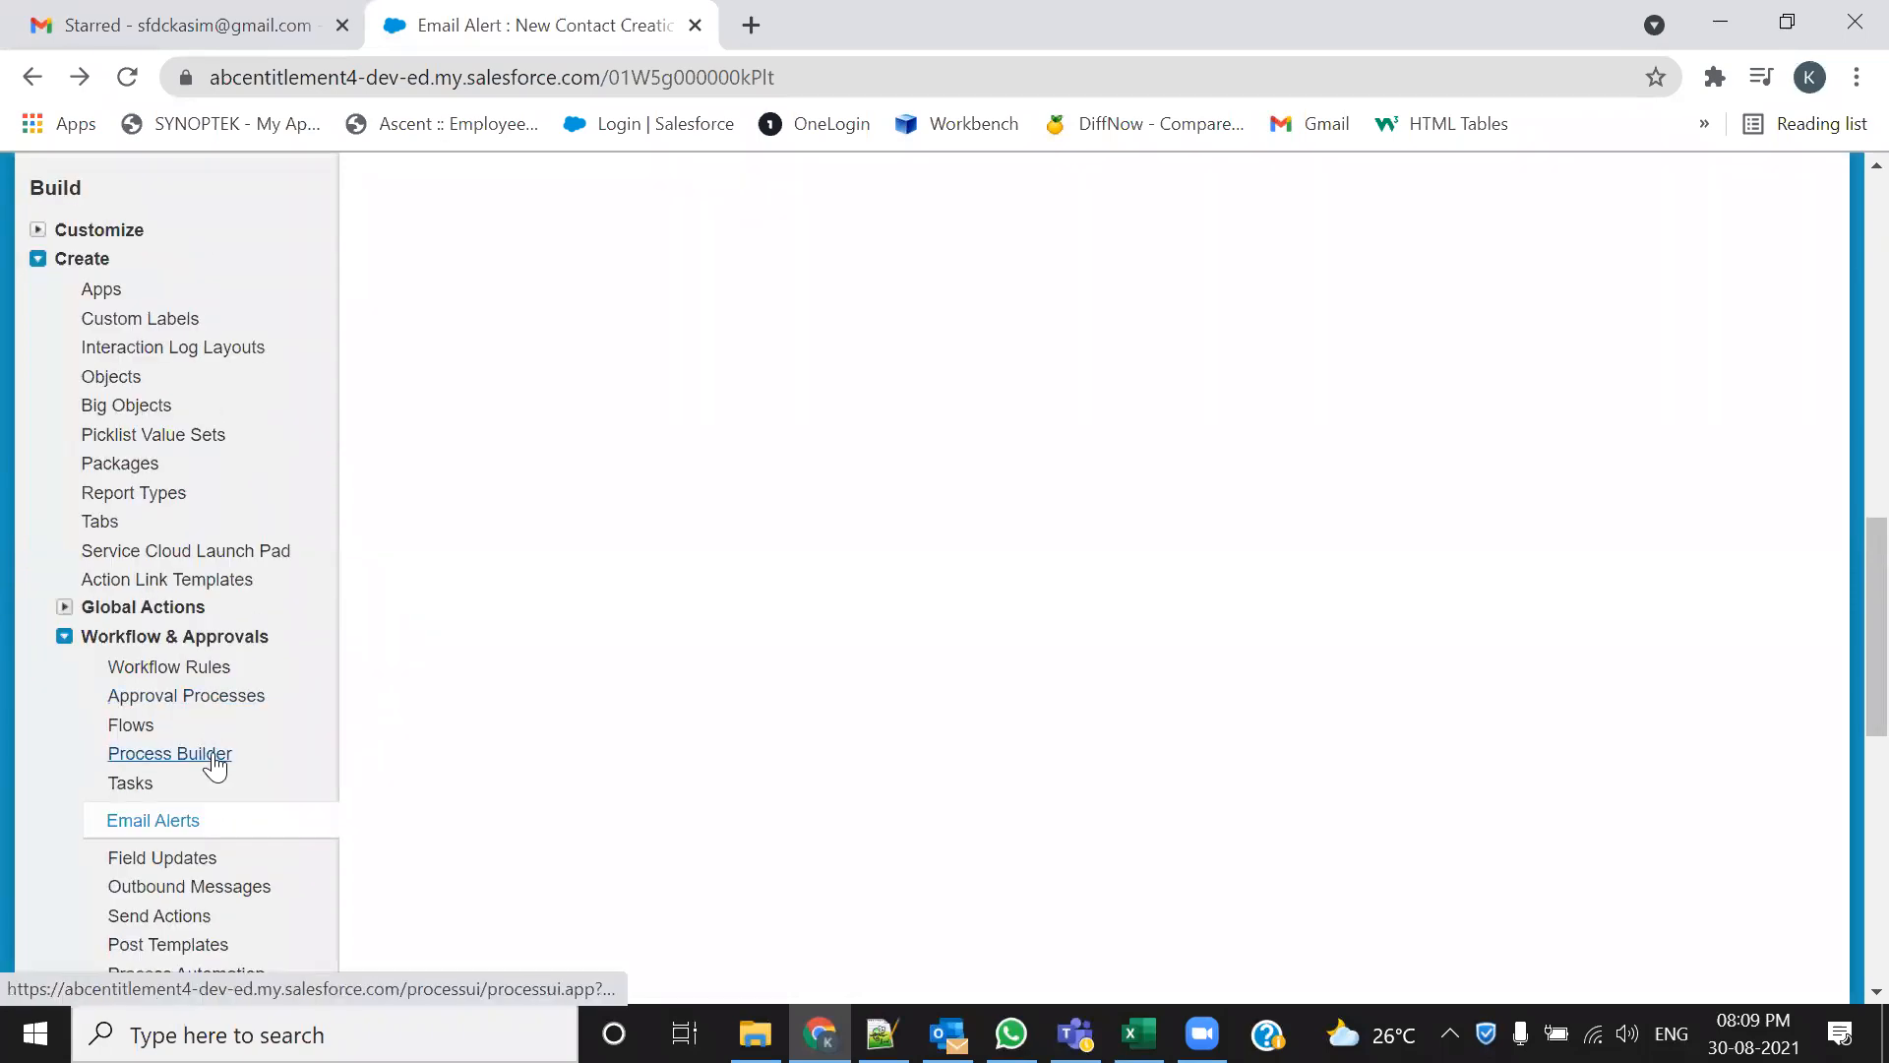
pyautogui.keyDown('ctrl'); pyautogui.click(210, 755); pyautogui.keyUp('ctrl')
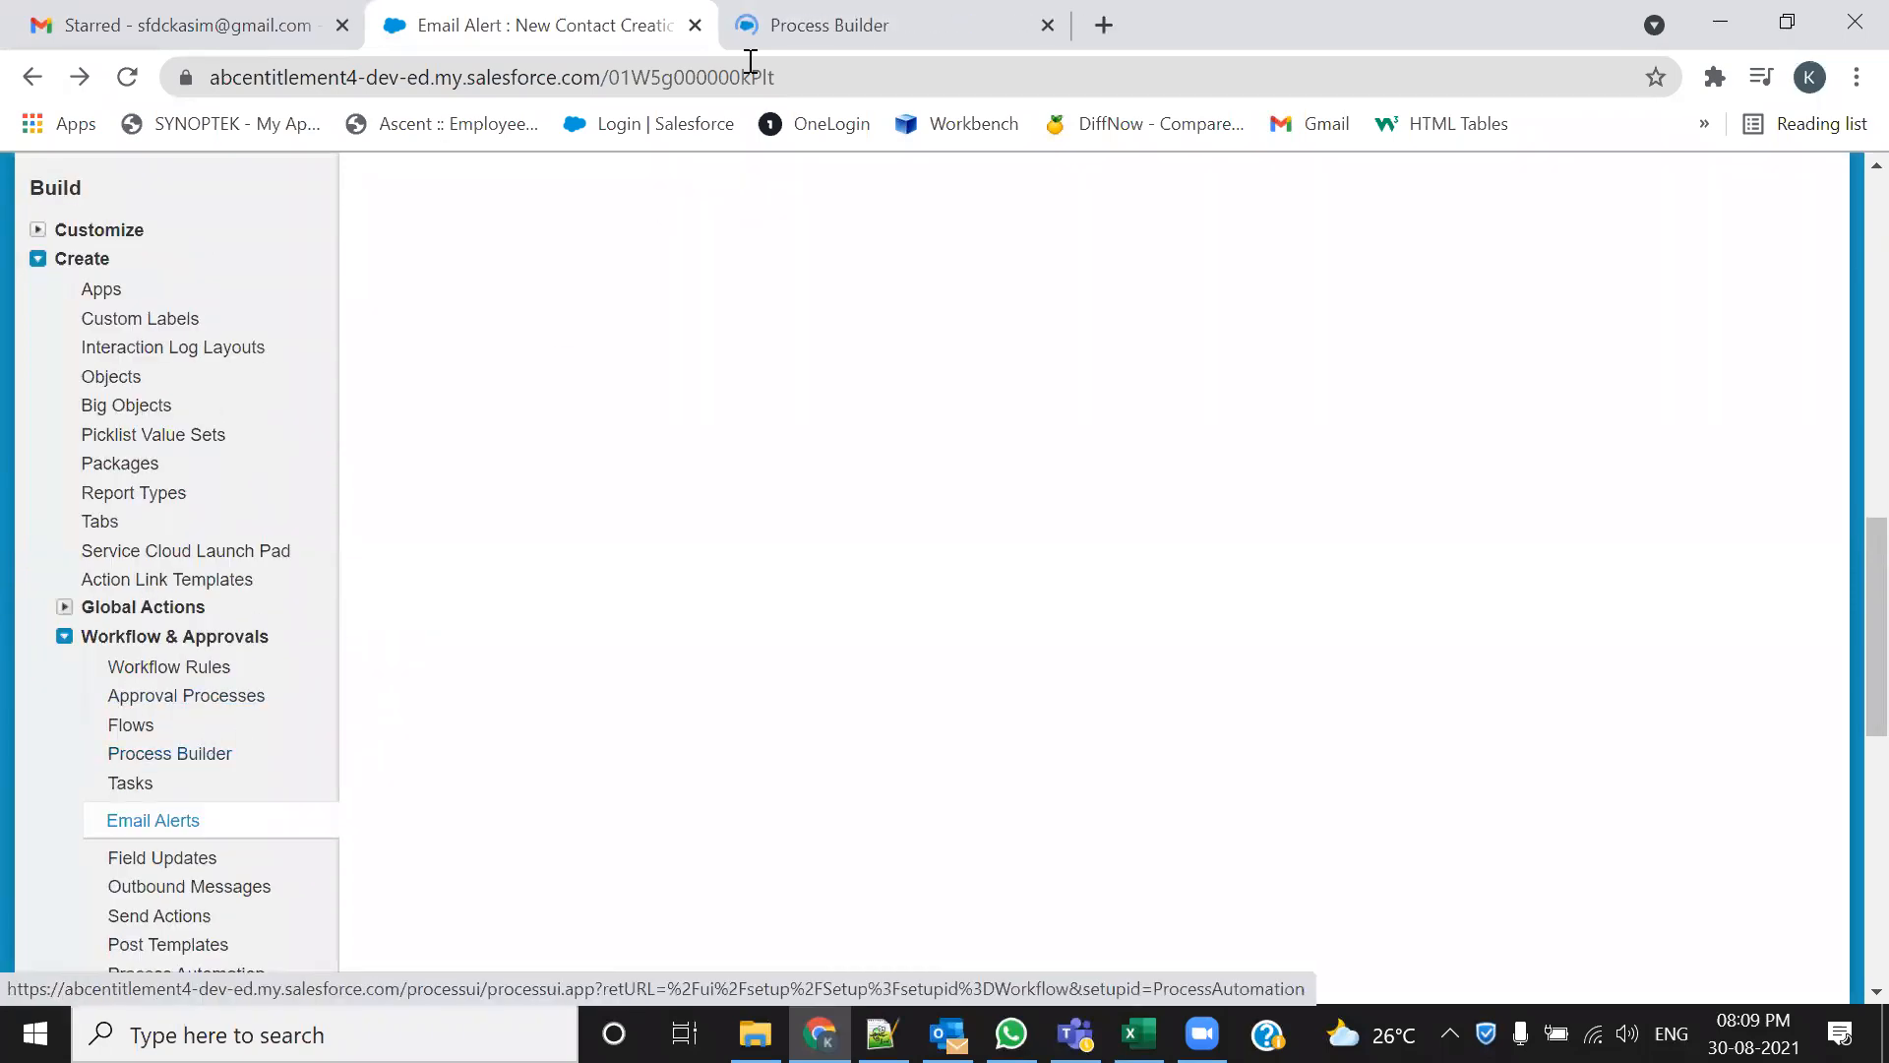
pyautogui.click(777, 26)
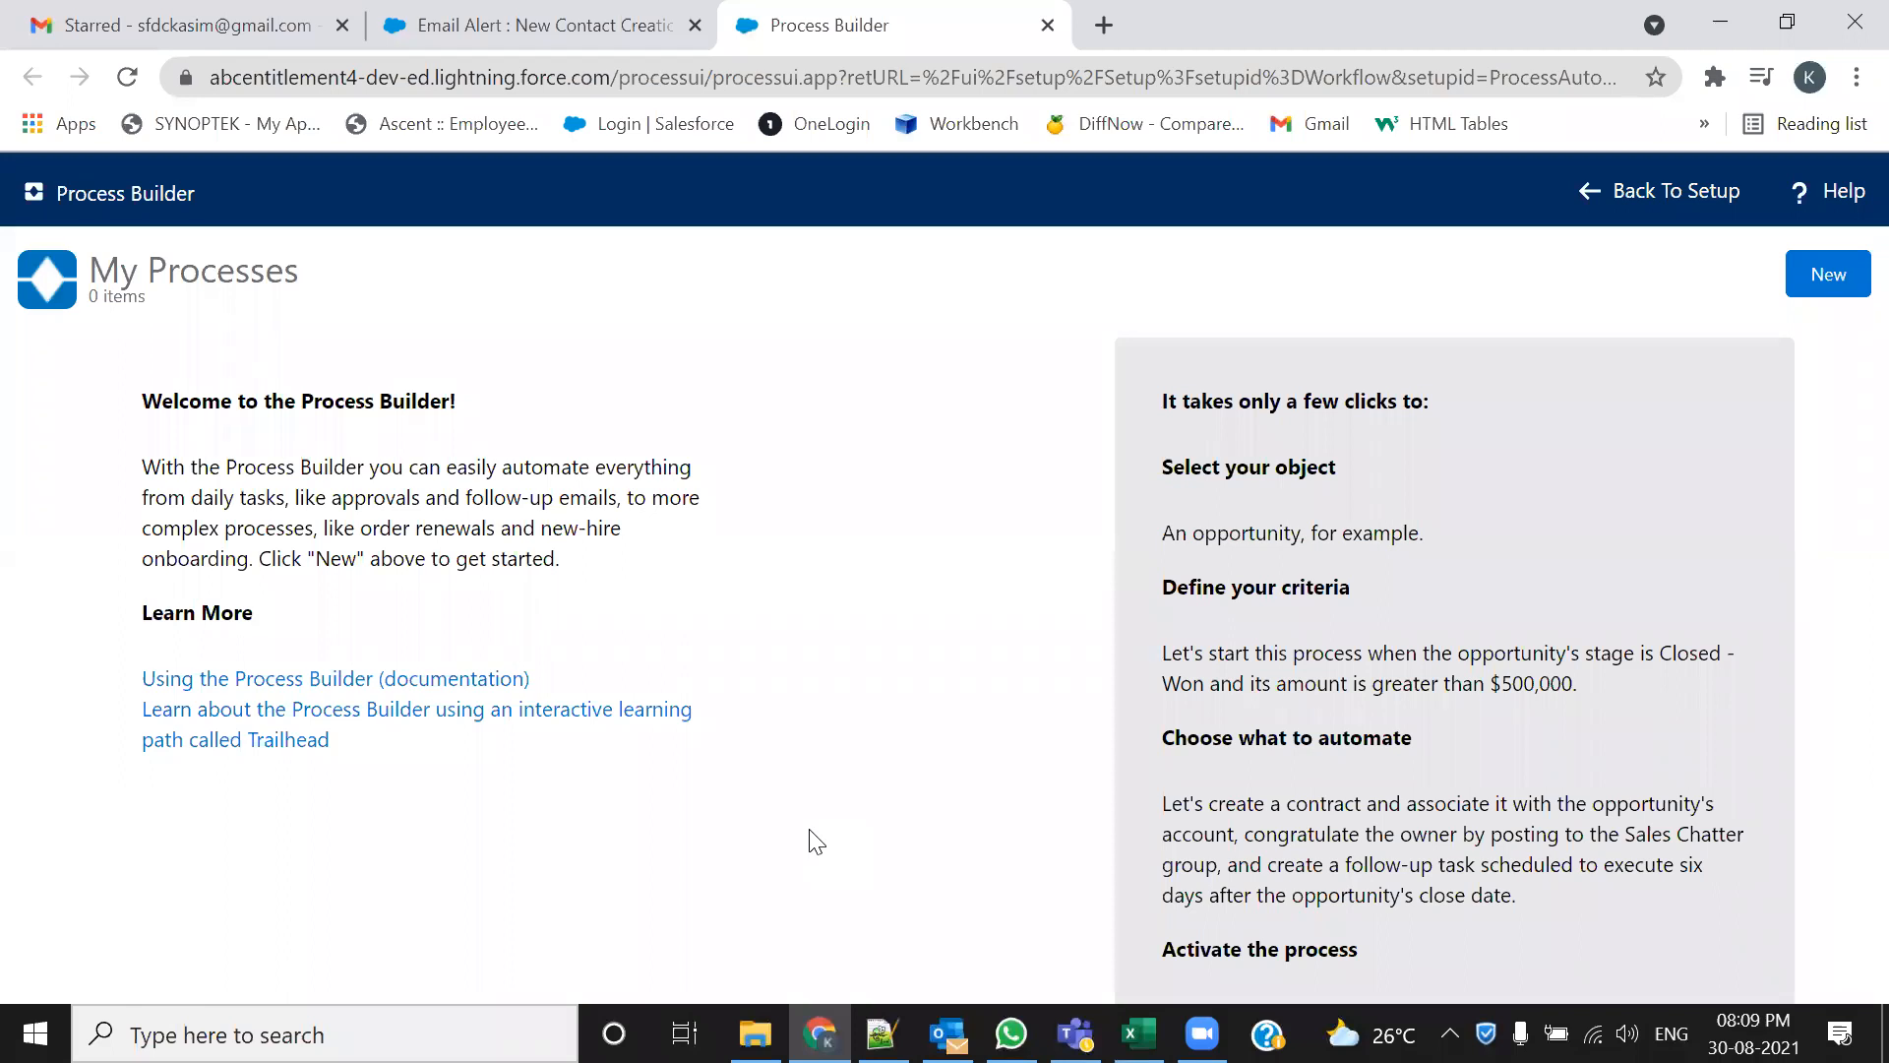
# Start a new process and check the email alert's title on the other tab
pyautogui.click(1825, 280)
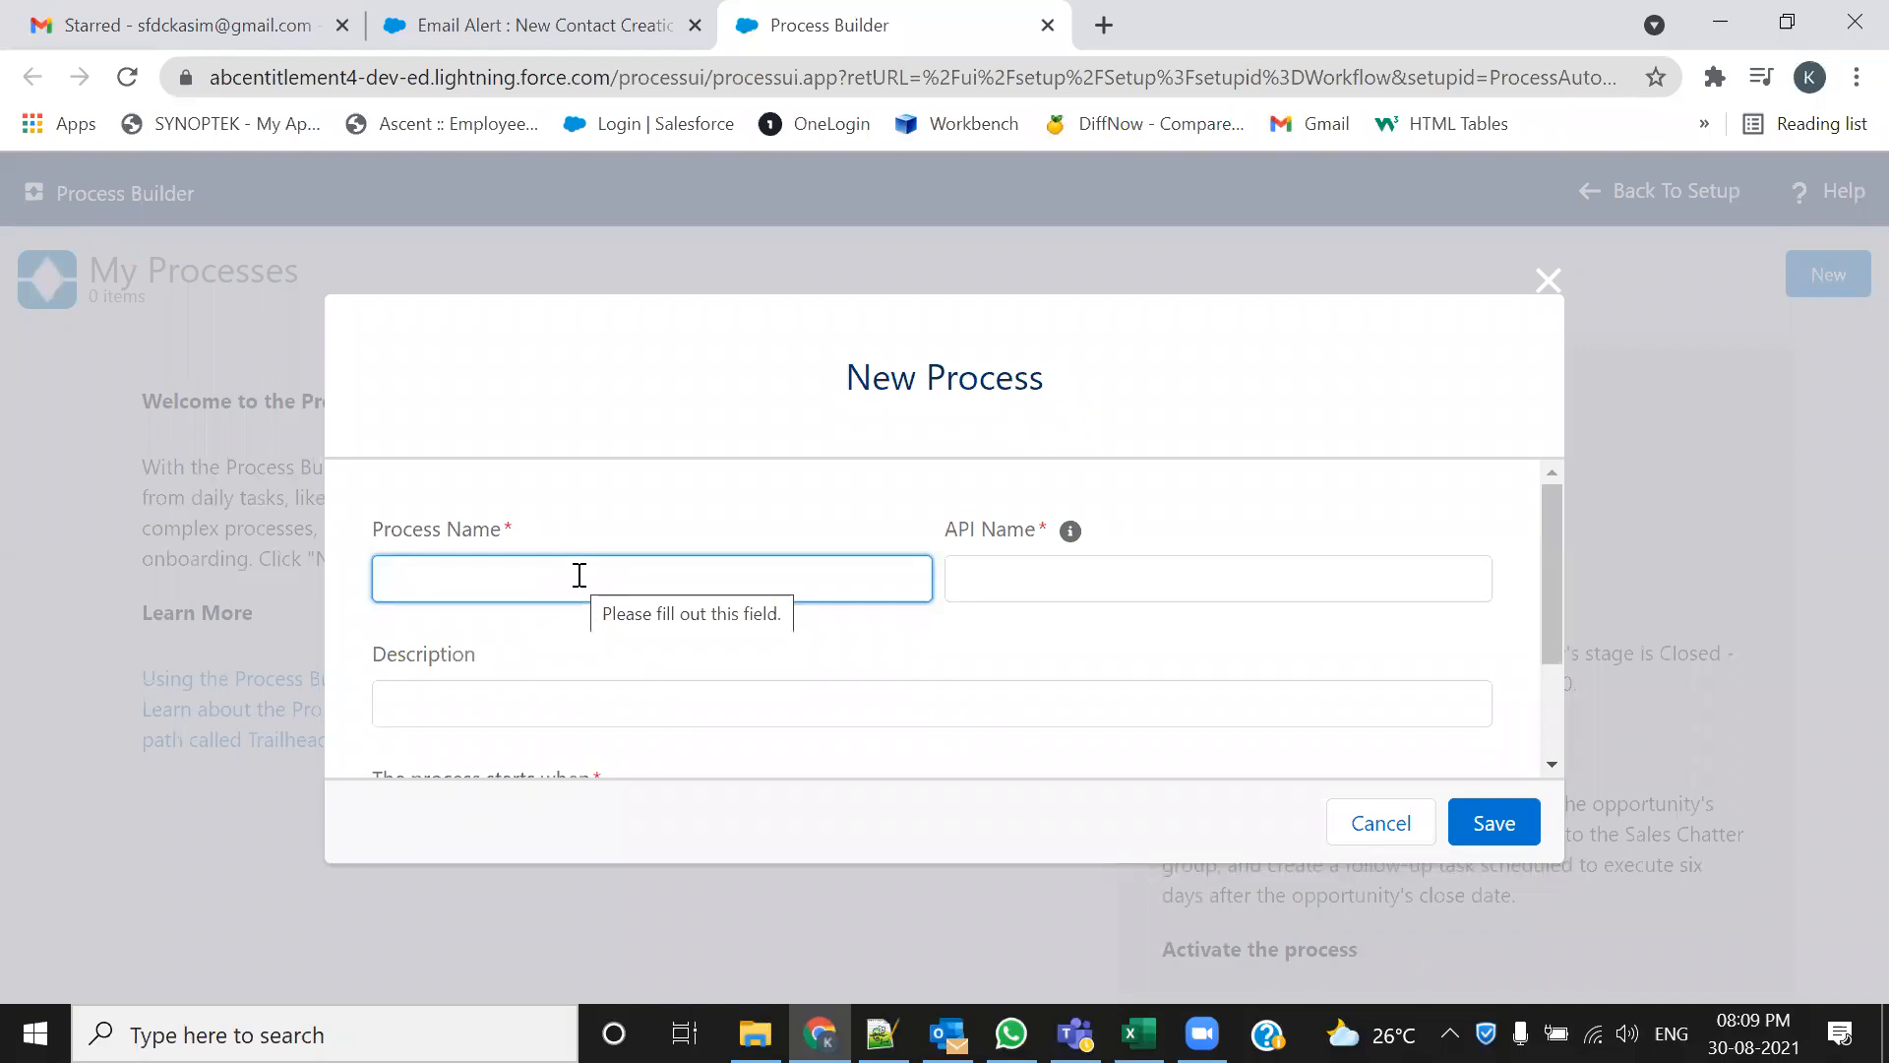
pyautogui.click(501, 27)
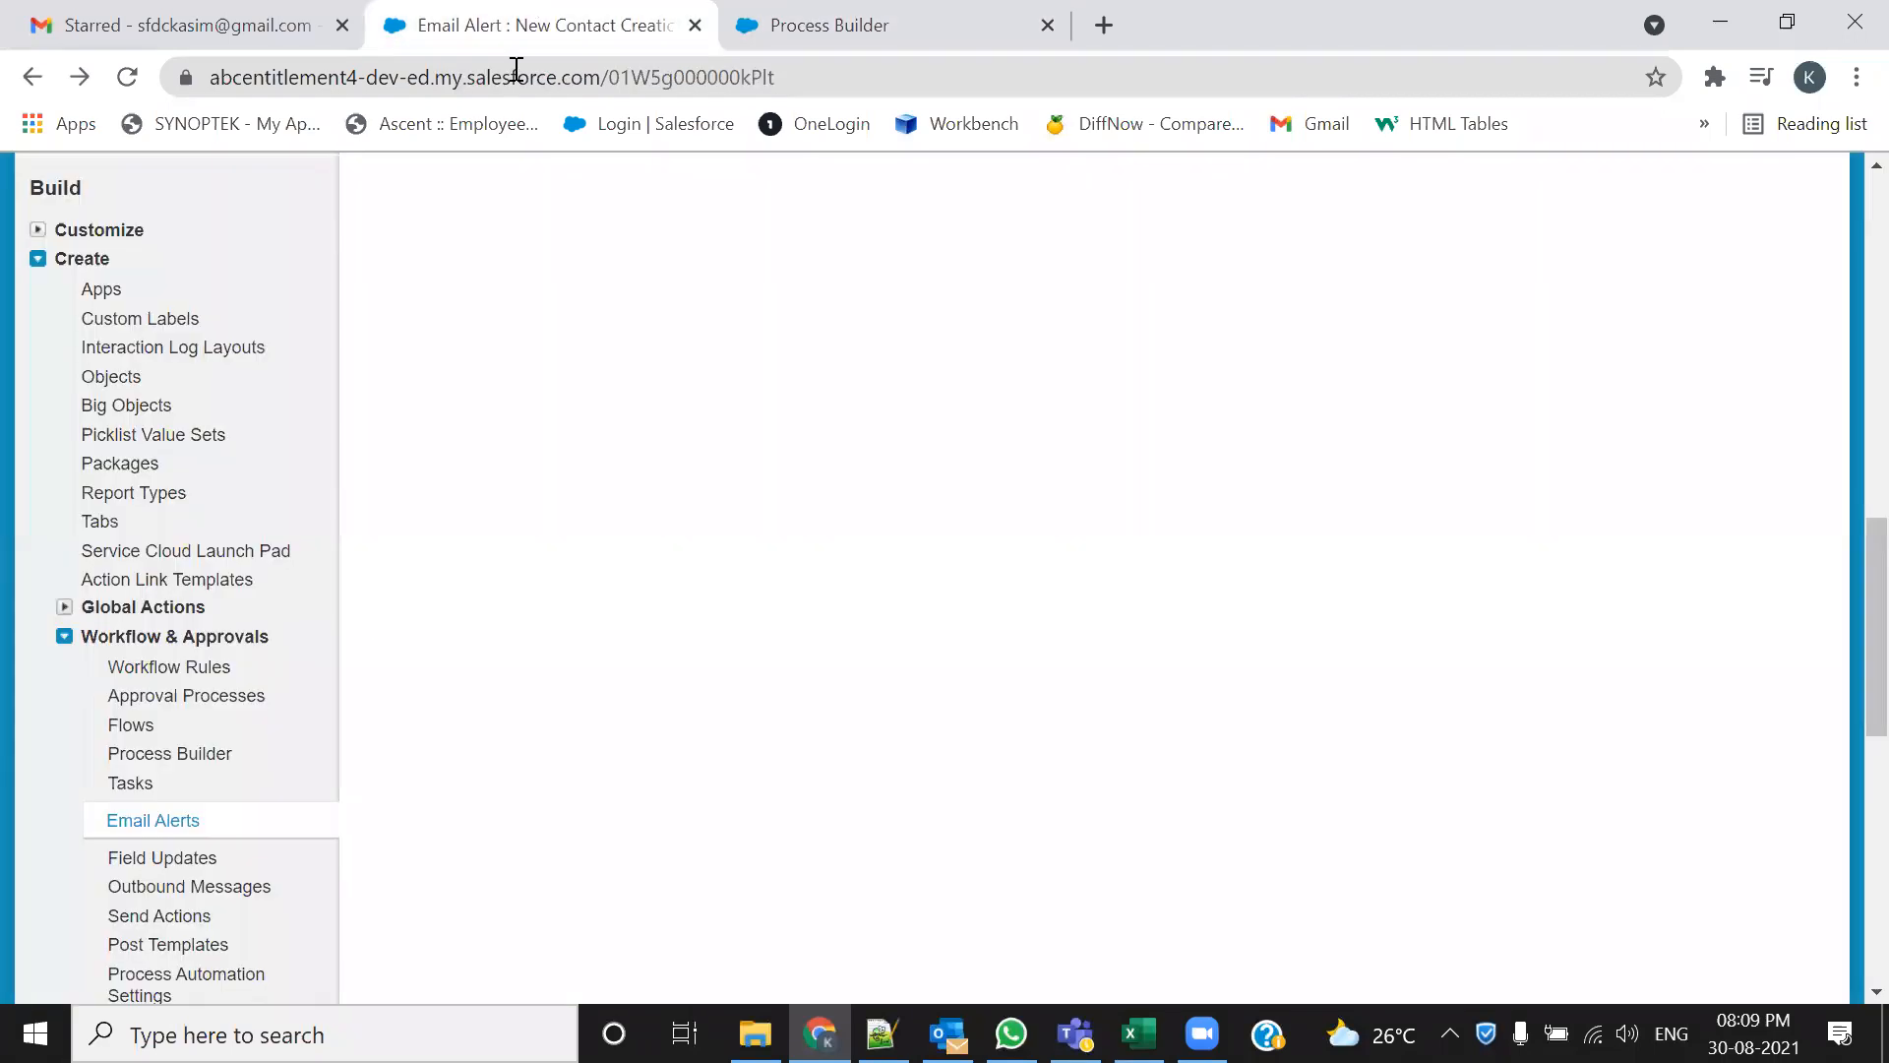
pyautogui.scroll(8, 664, 640)
pyautogui.scroll(10, 664, 640)
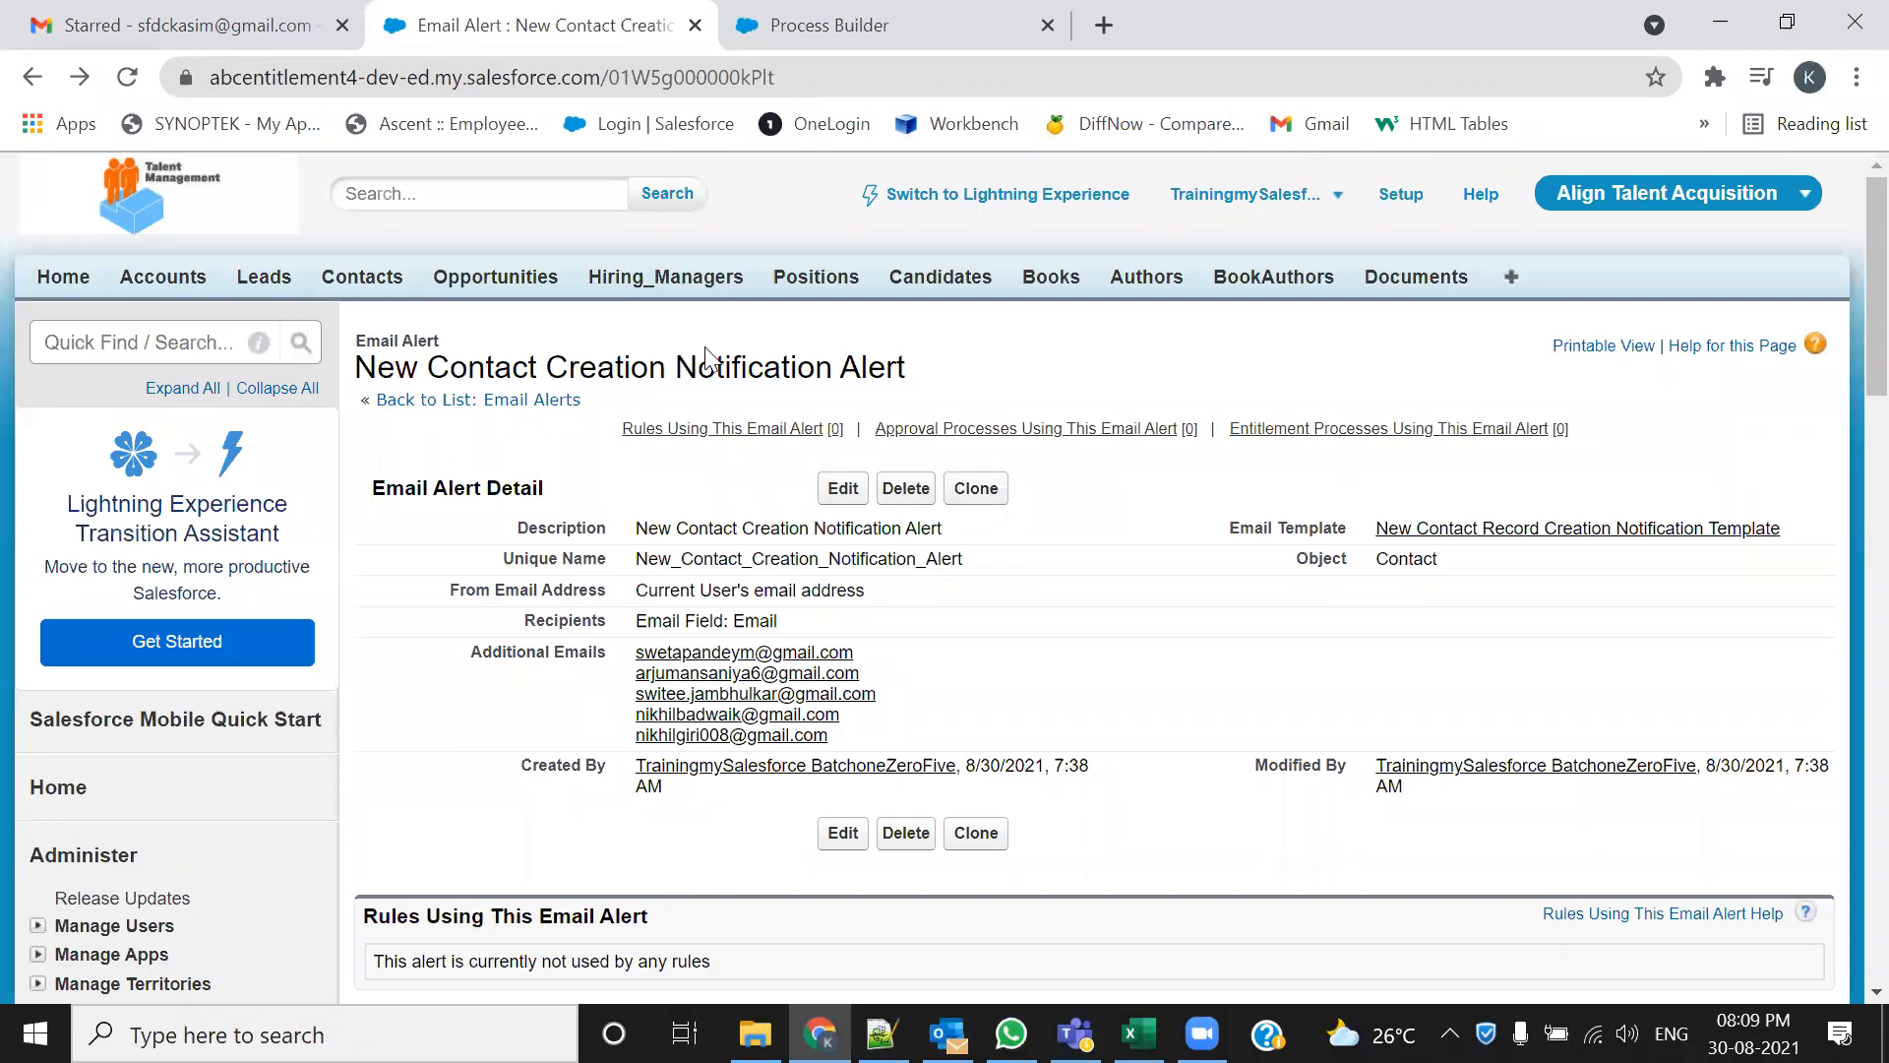
pyautogui.moveTo(906, 366); pyautogui.dragTo(833, 366)
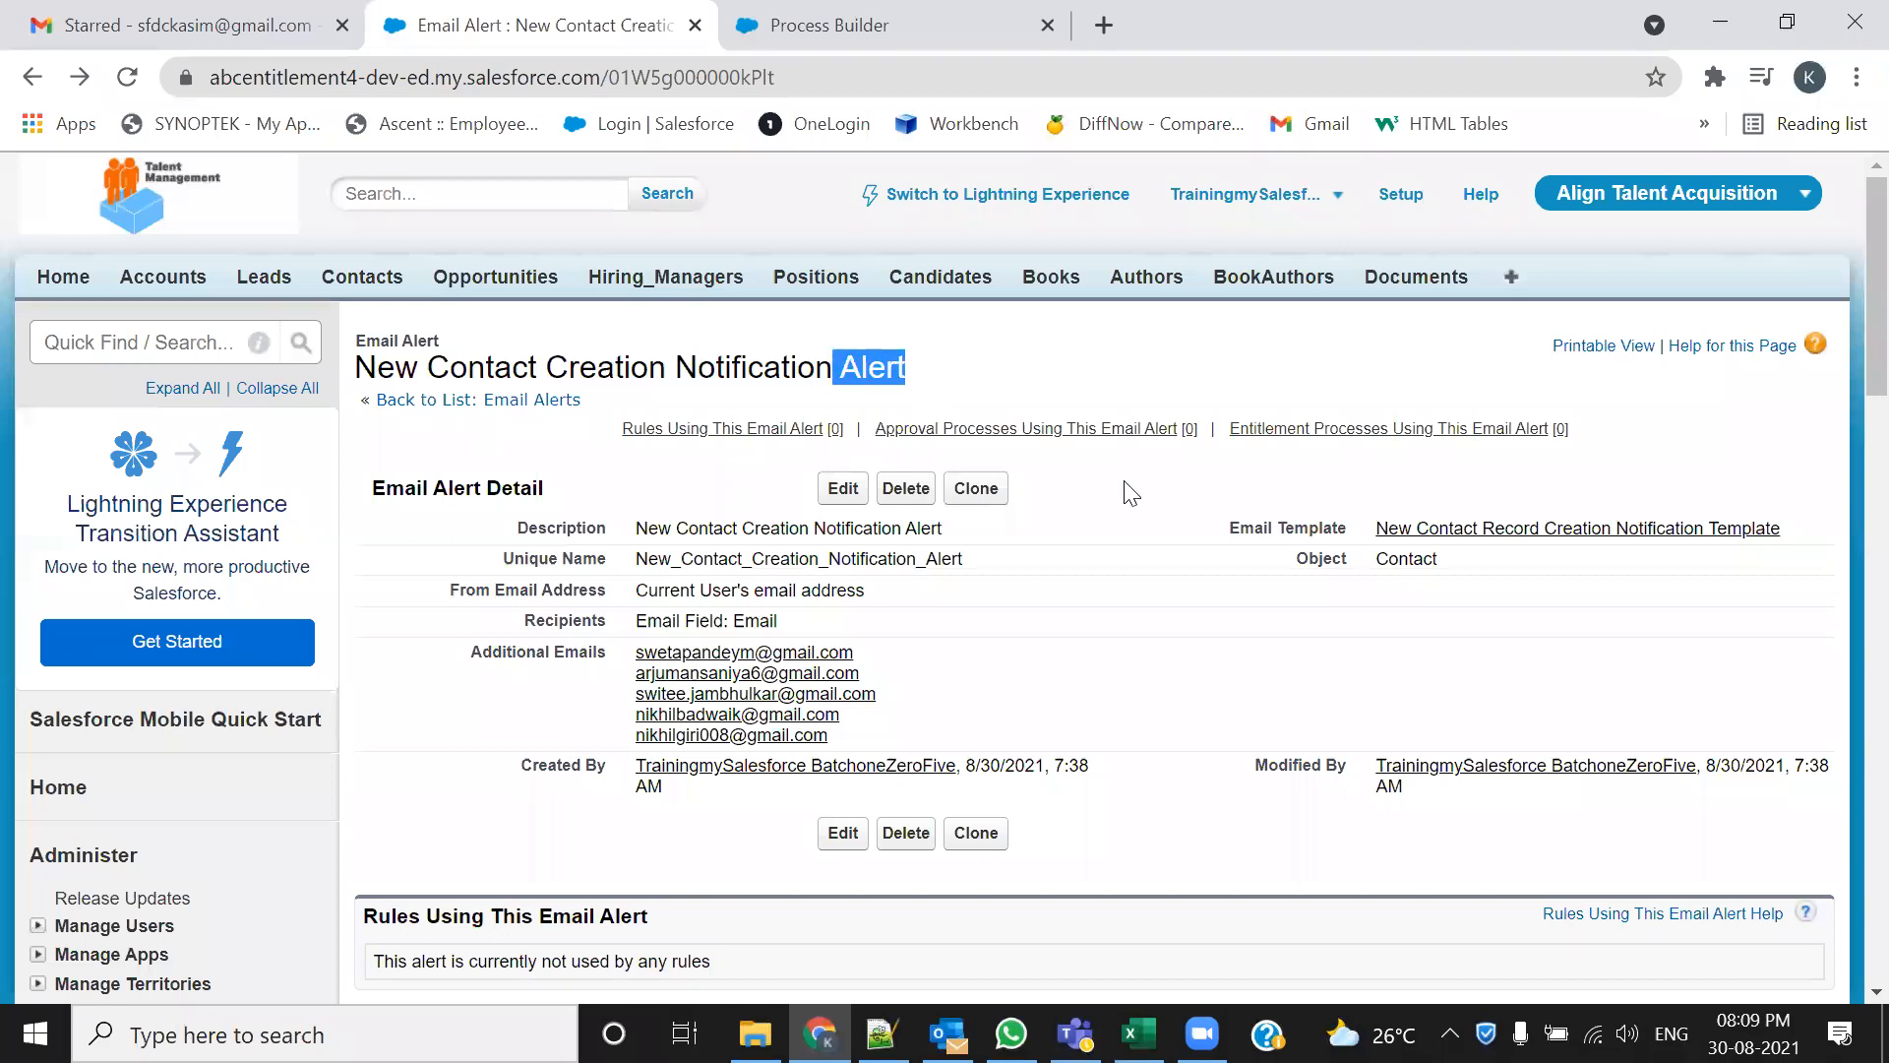
pyautogui.moveTo(972, 418)
pyautogui.click(930, 14)
# Name the process 'New Contact Creation Notification Process', letting the API name auto-fill
pyautogui.click(684, 592)
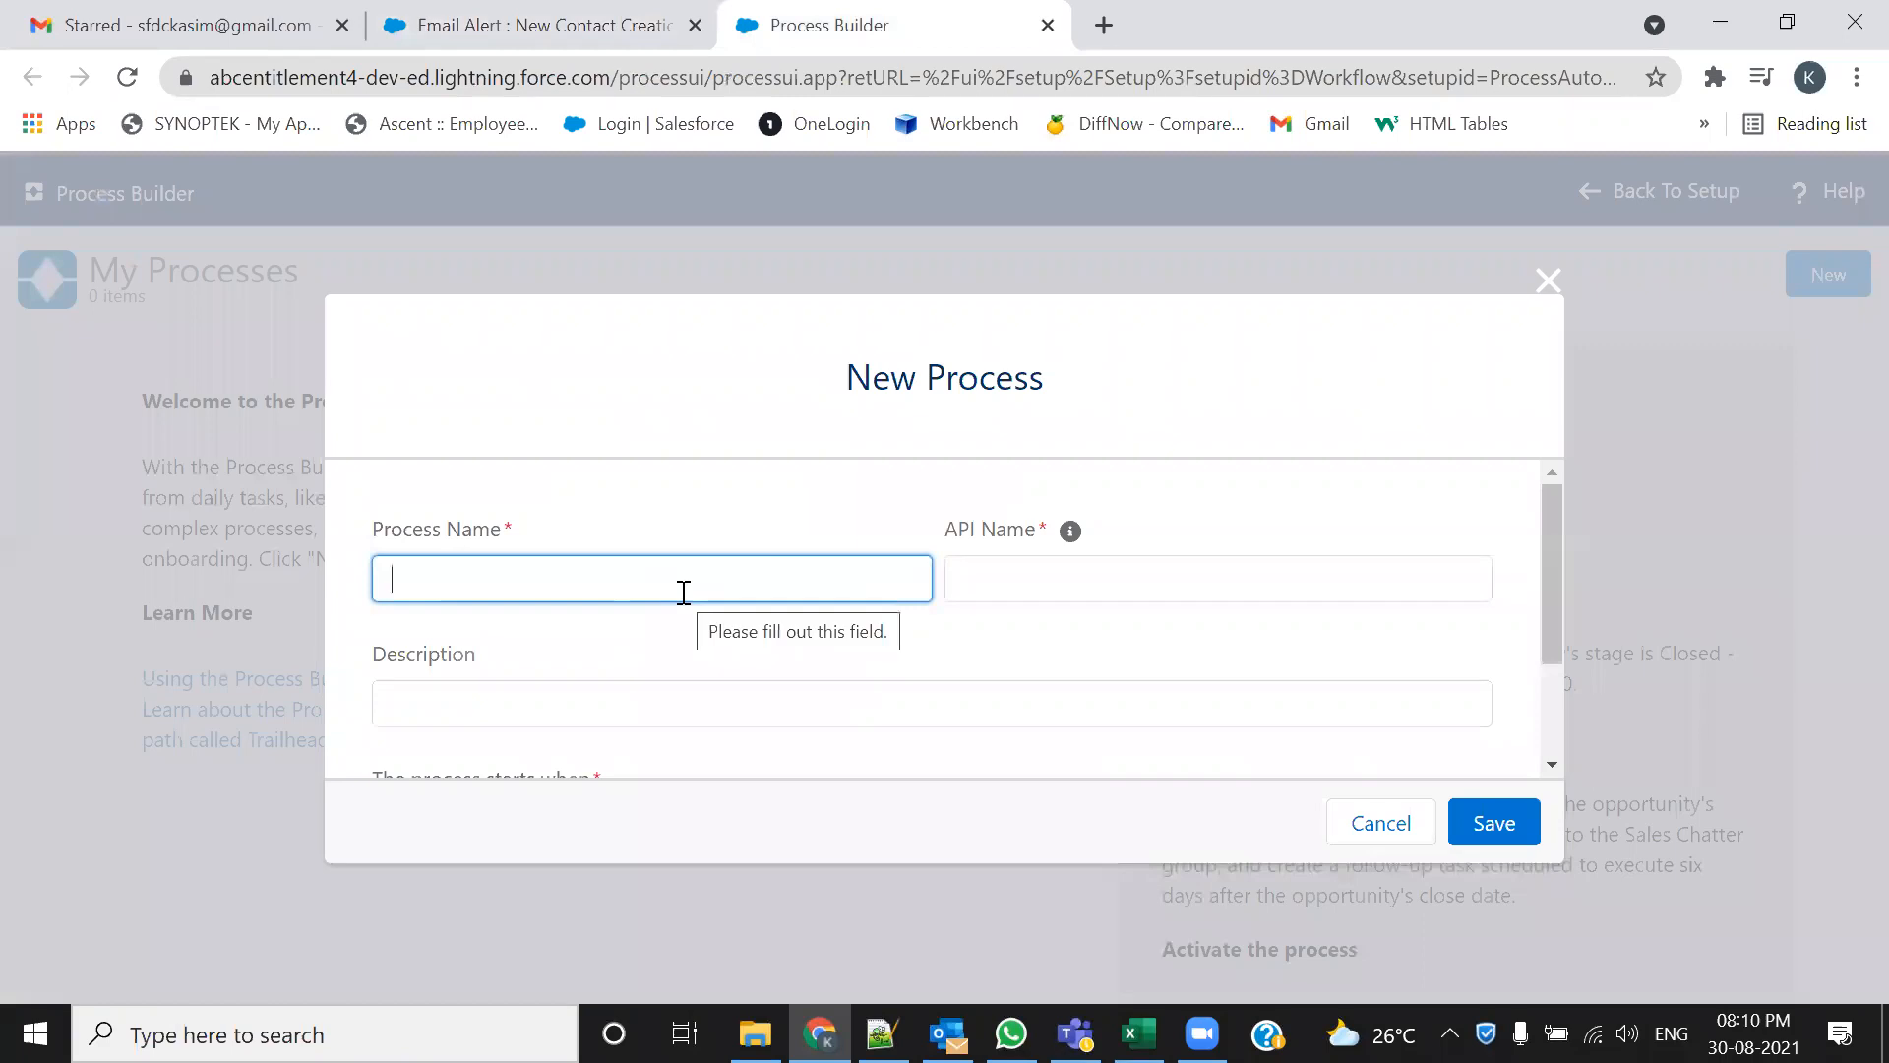
pyautogui.write('New')
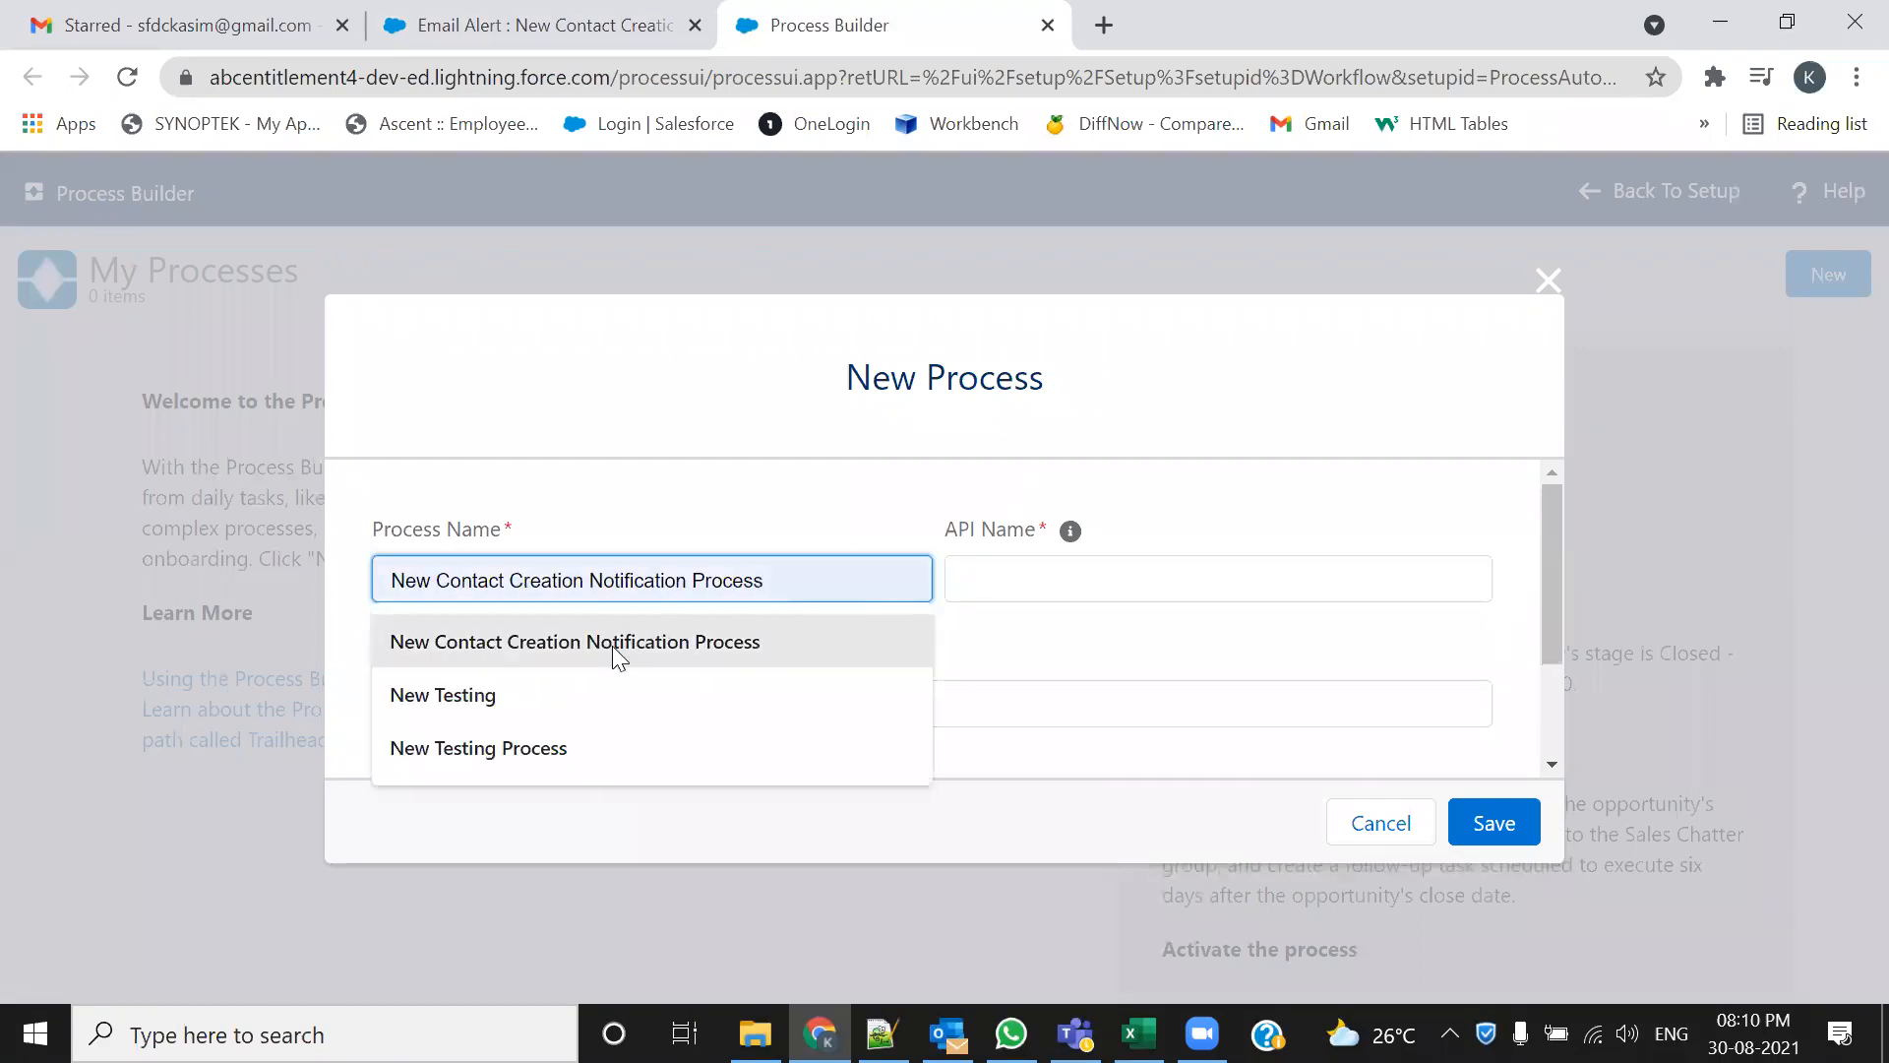
pyautogui.click(682, 644)
pyautogui.press('Tab')
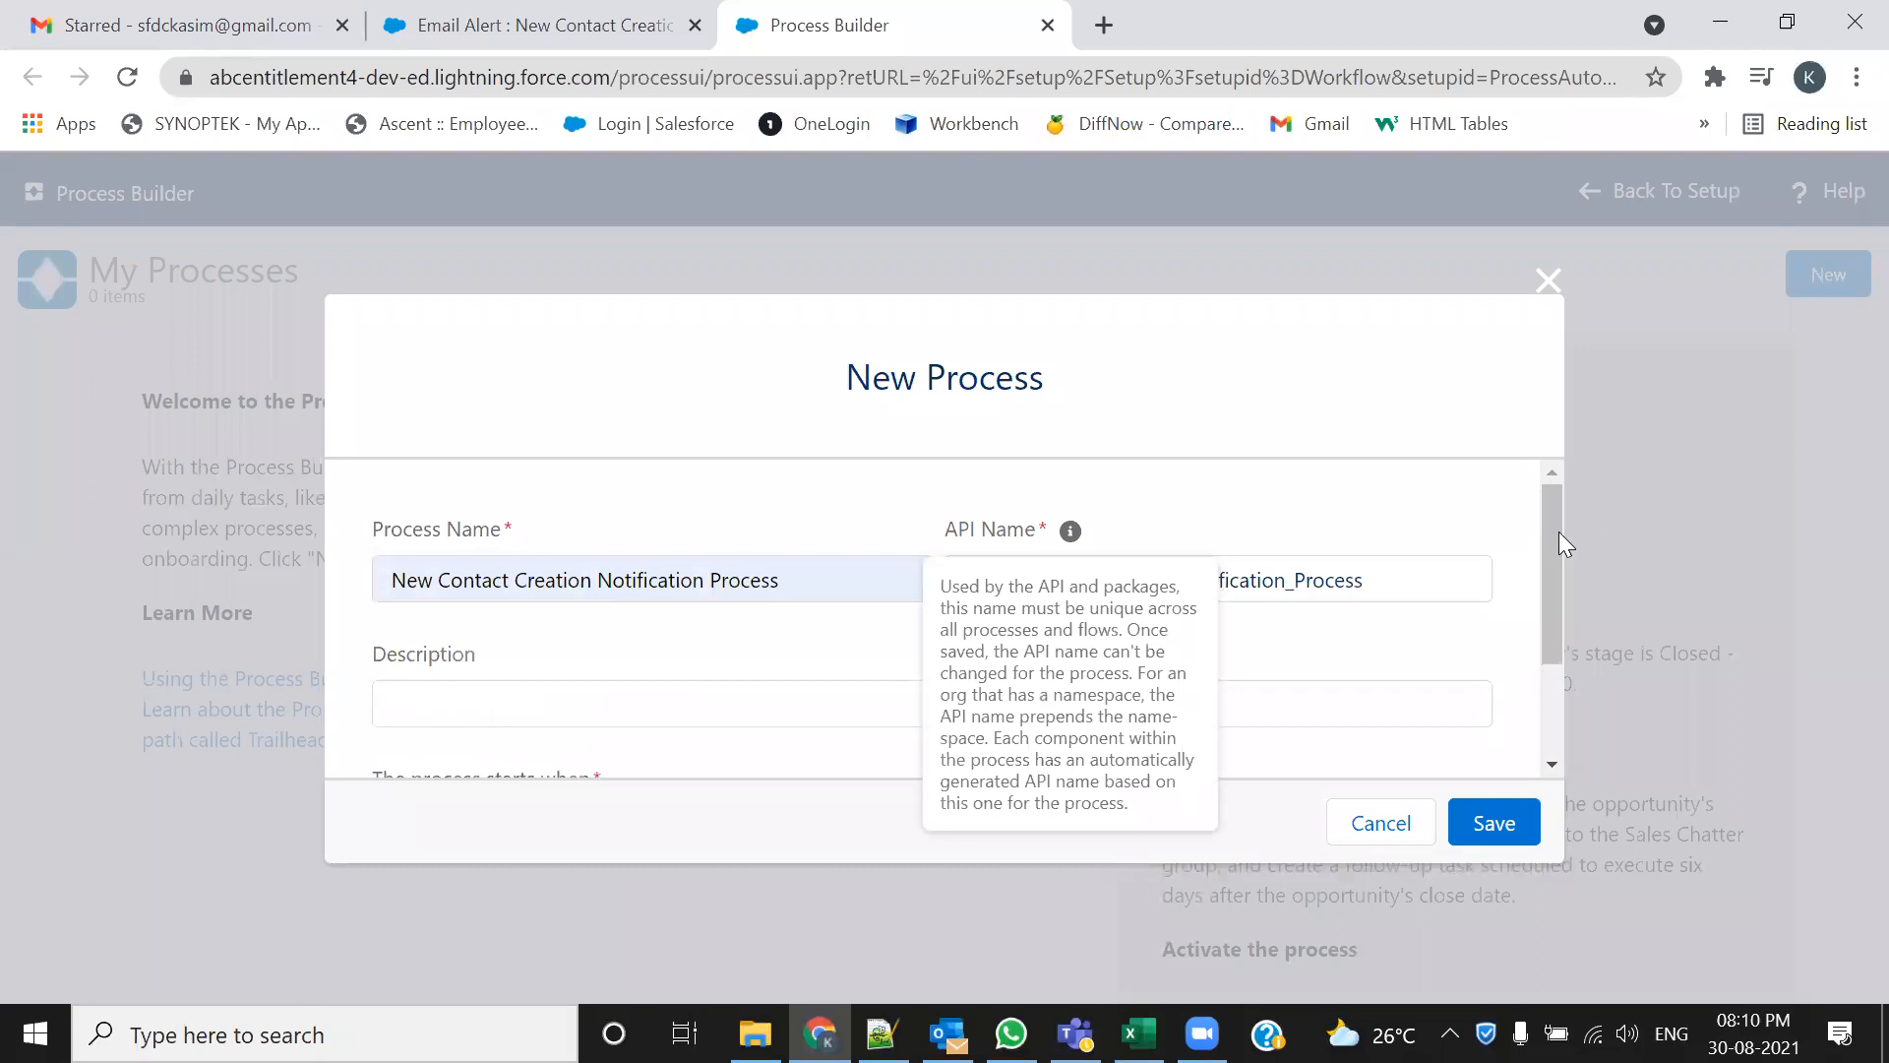
pyautogui.scroll(-2, 1541, 608)
pyautogui.scroll(2, 826, 616)
# Copy the process name into the Description field
pyautogui.click(610, 595)
pyautogui.moveTo(610, 595); pyautogui.dragTo(376, 581)
pyautogui.hotkey('ctrl', 'c')
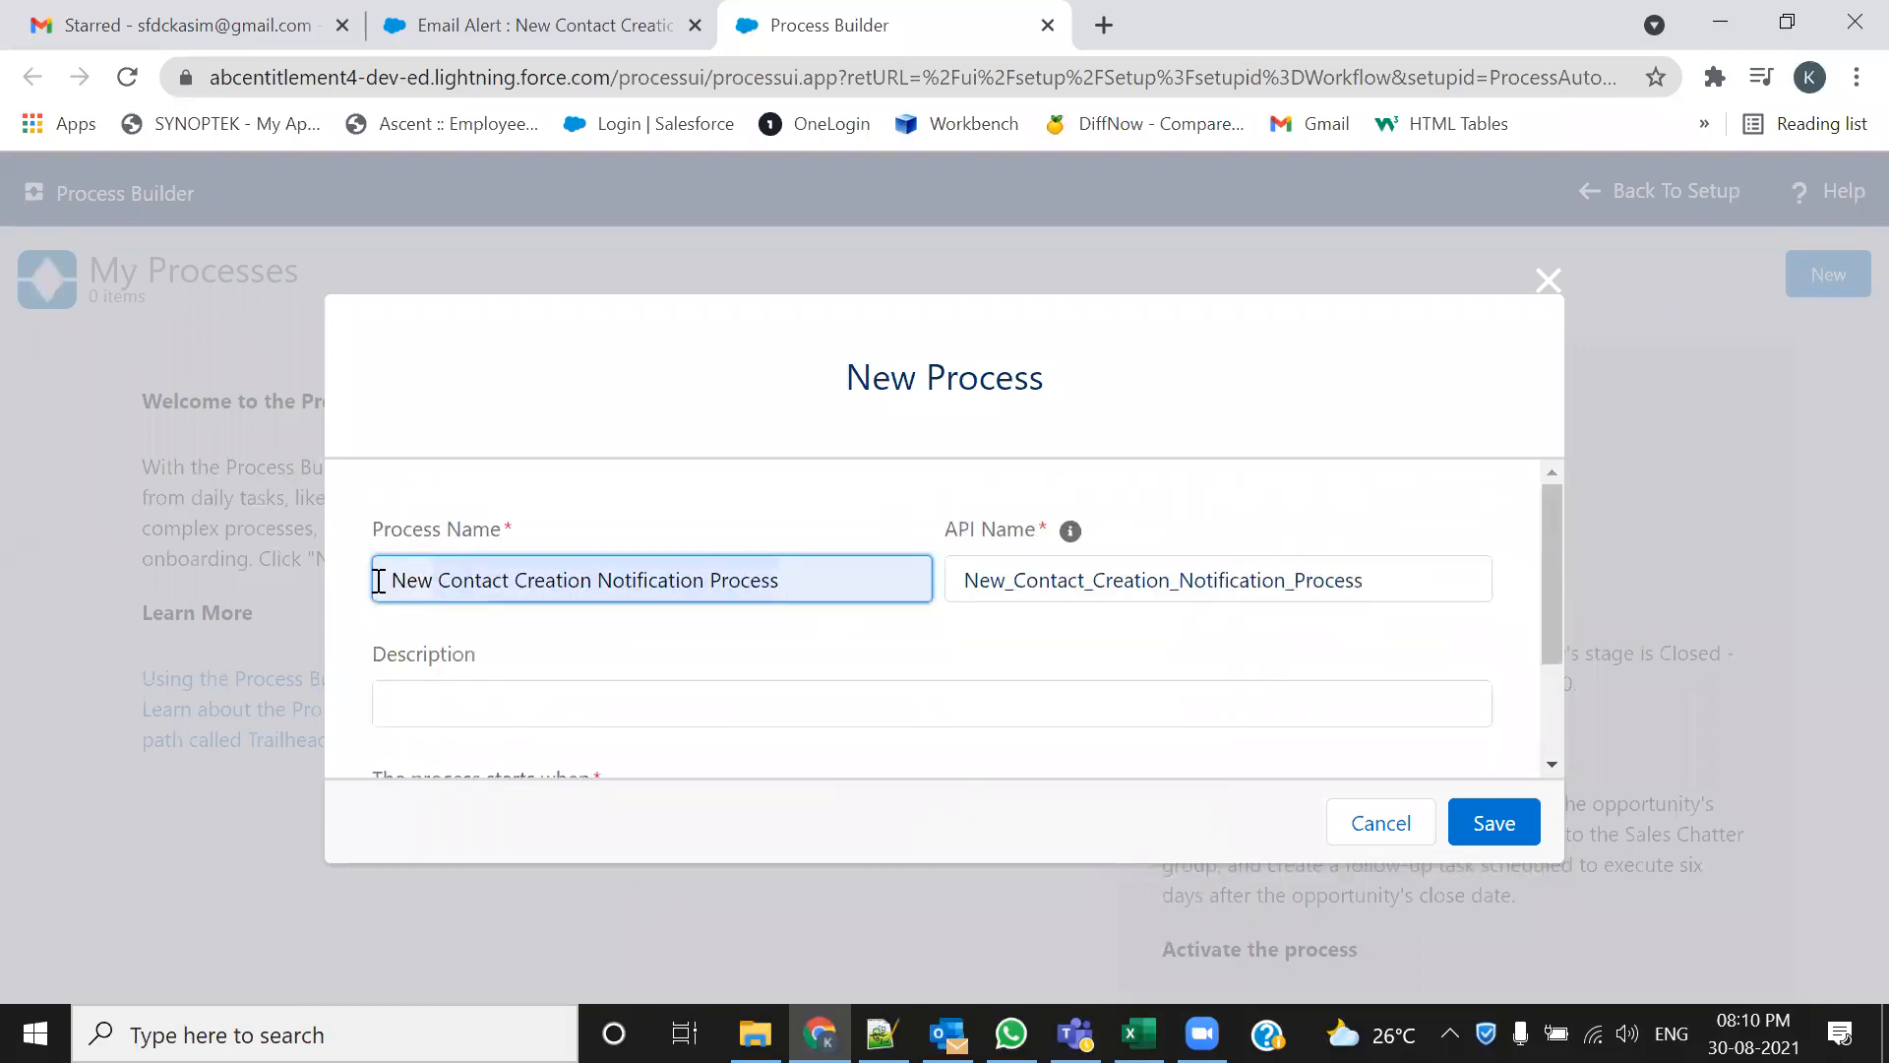
pyautogui.click(573, 679)
pyautogui.hotkey('ctrl', 'v')
pyautogui.moveTo(1541, 497); pyautogui.dragTo(1541, 586)
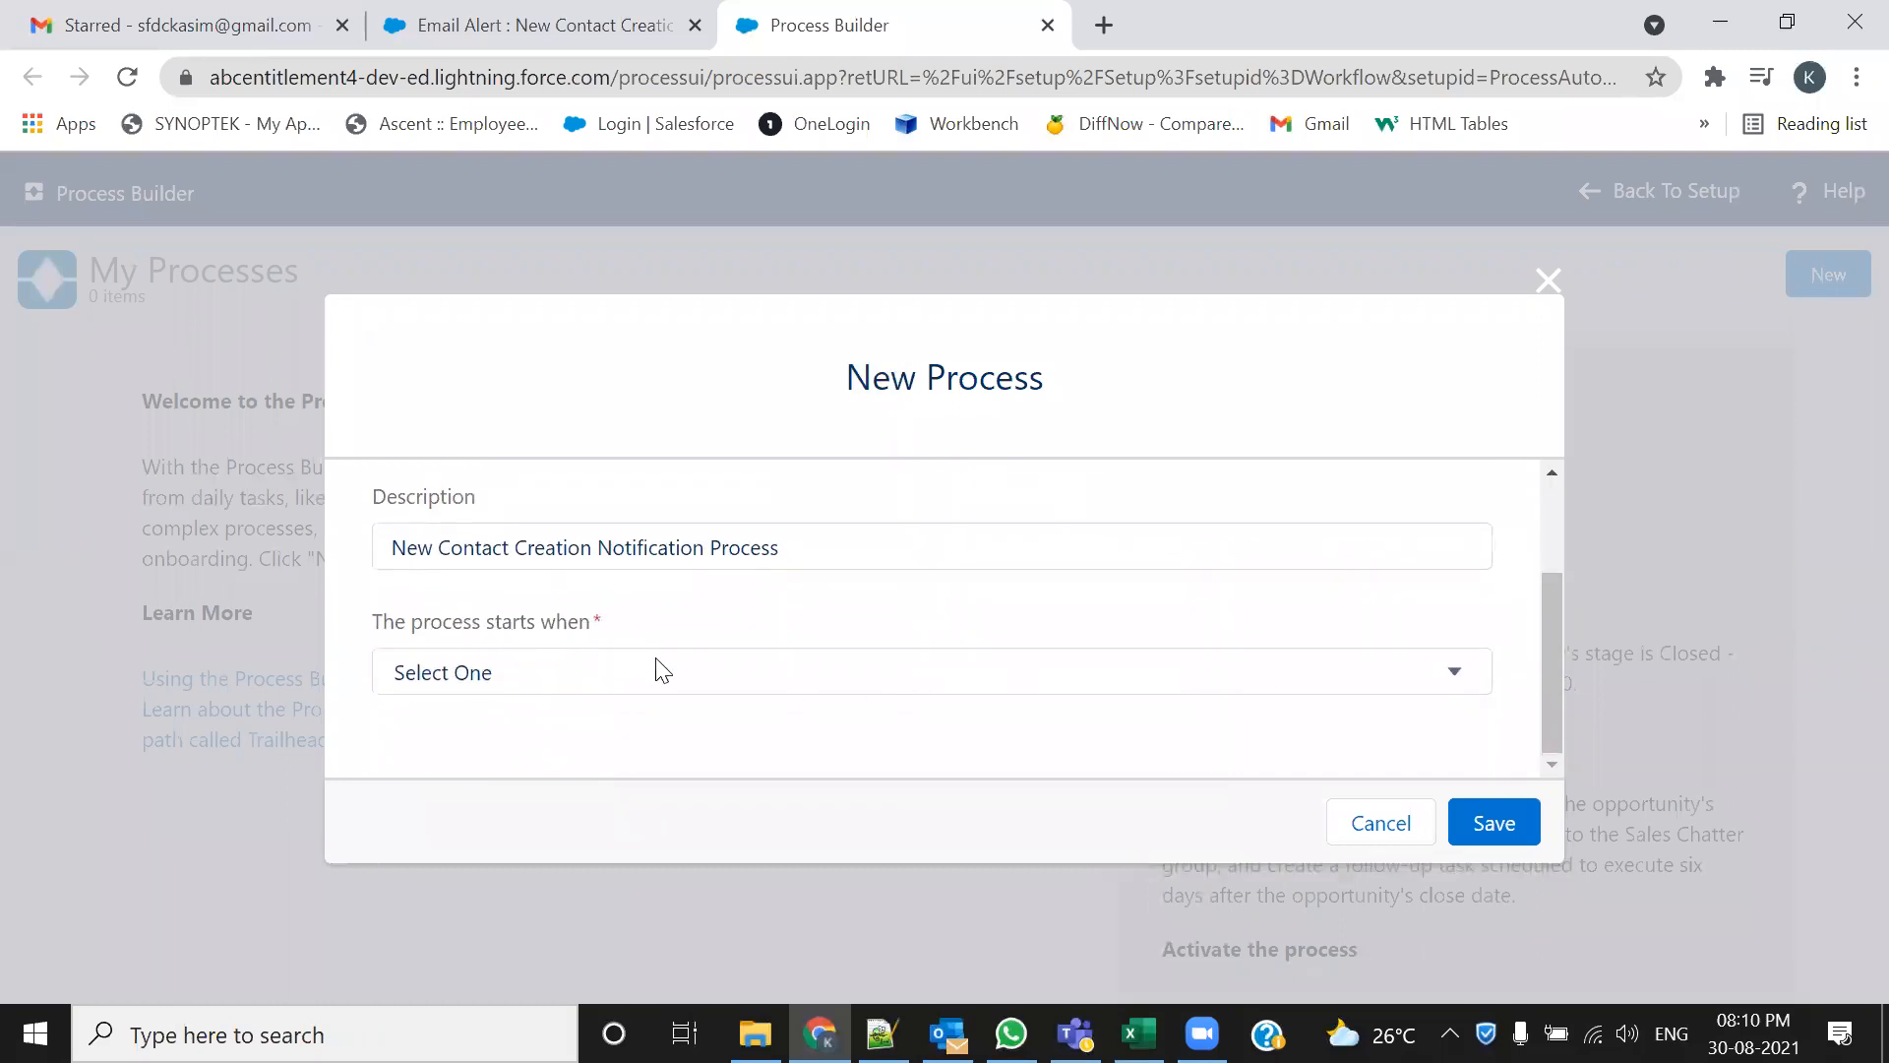
pyautogui.click(680, 677)
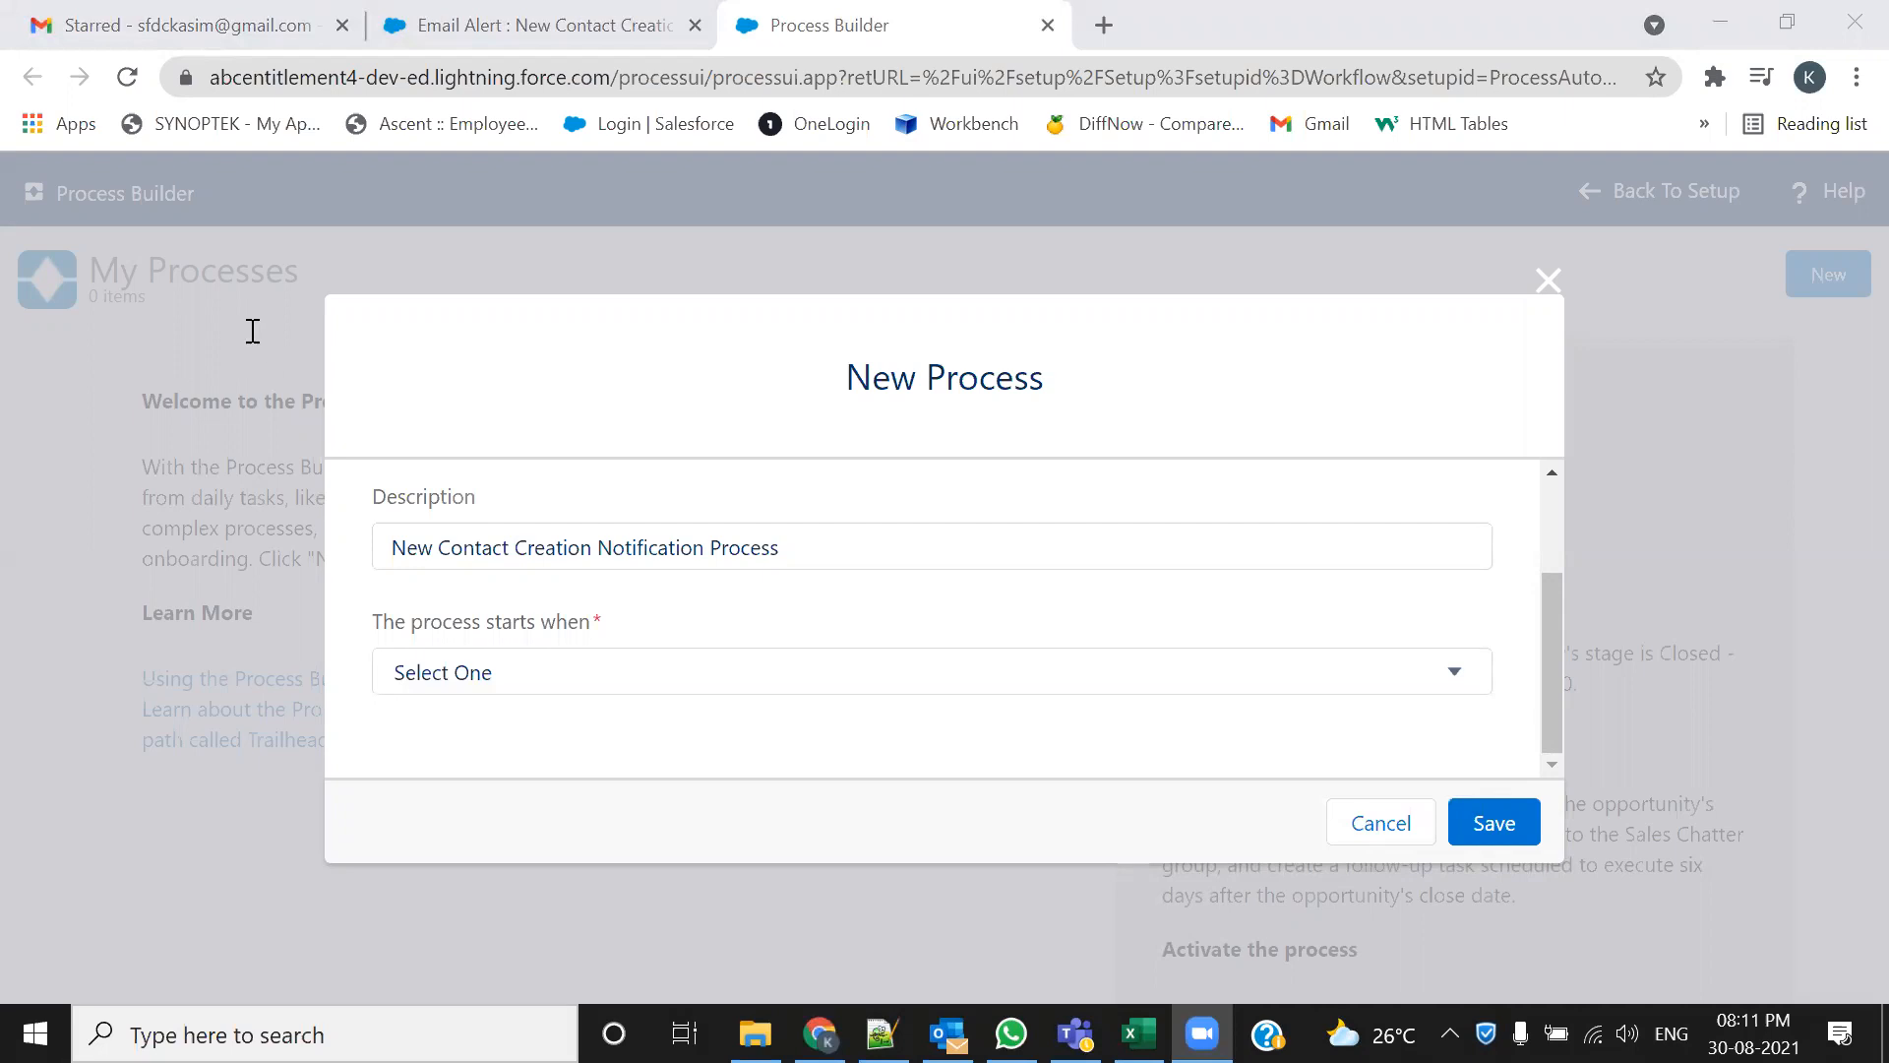
# Switch to the Notepad++ notes and scroll through 106 Admin.txt
pyautogui.hotkey('alt', 'Tab')
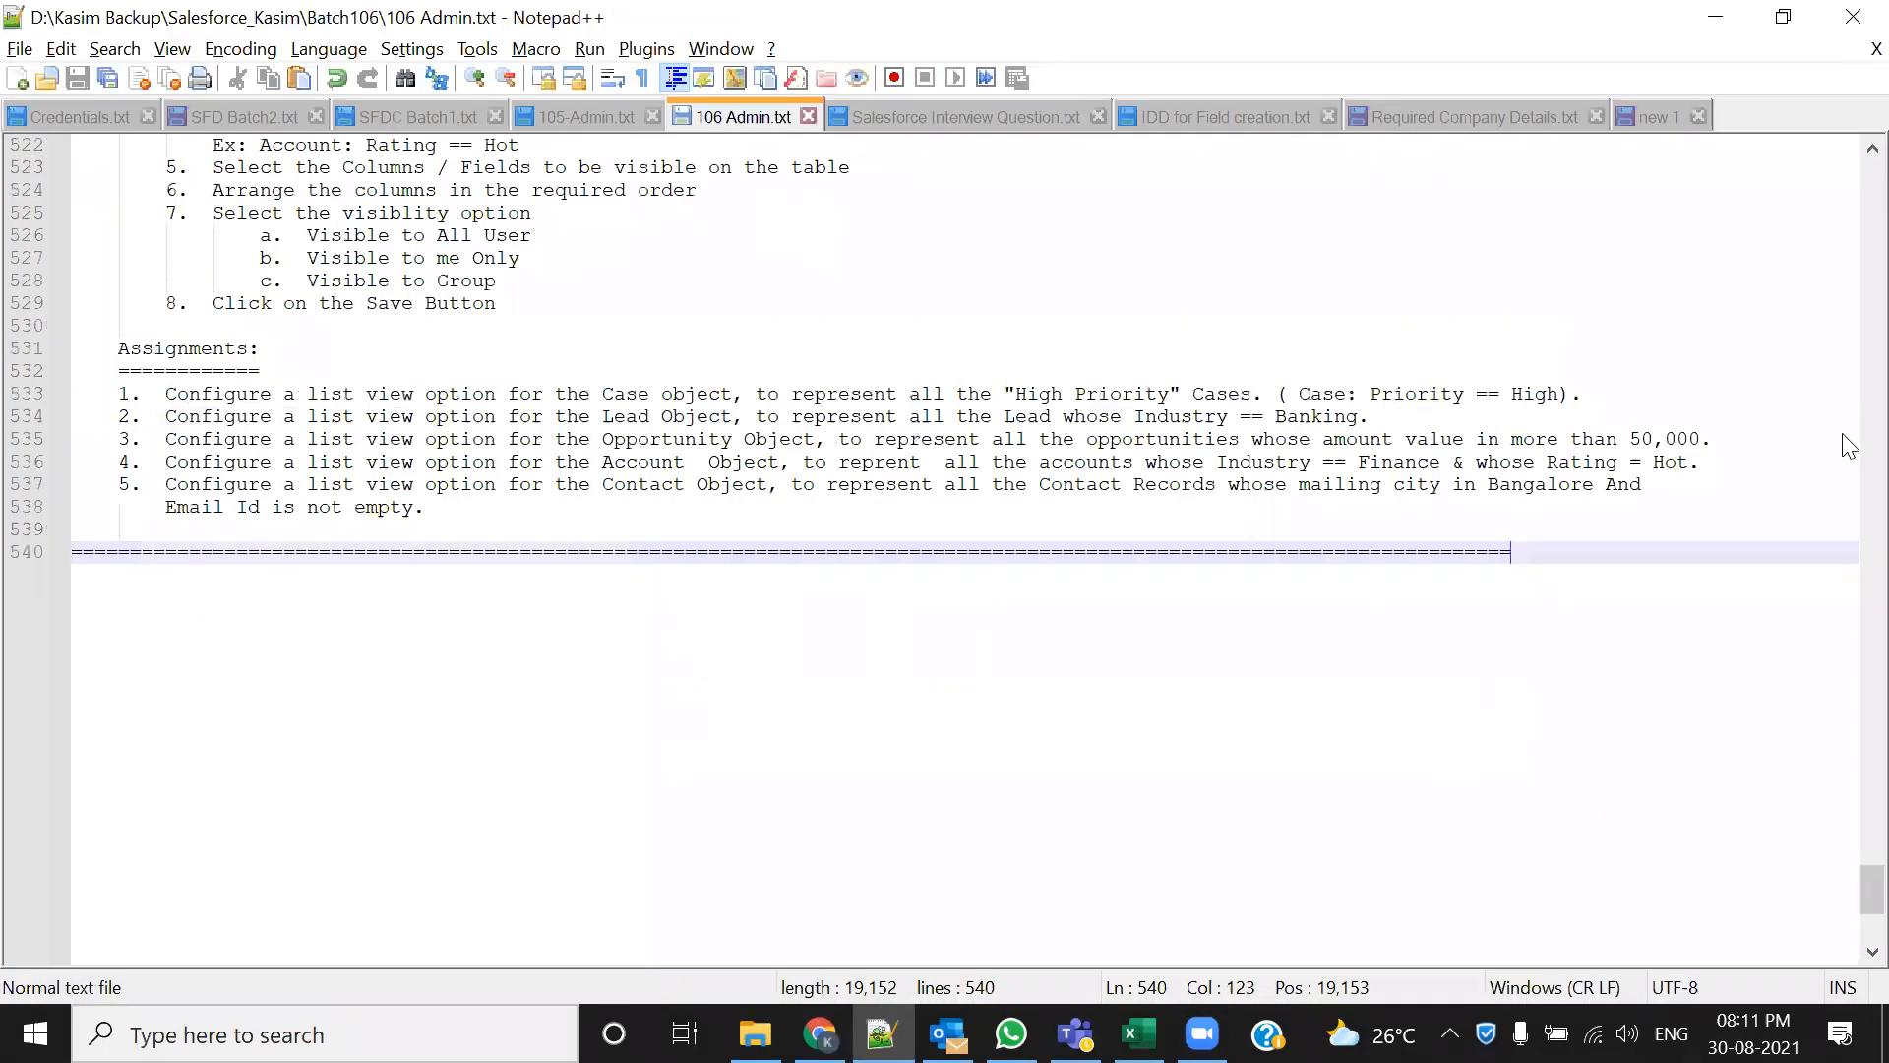
pyautogui.click(1843, 404)
pyautogui.moveTo(1870, 890); pyautogui.dragTo(1869, 172)
pyautogui.scroll(-20, 588, 606)
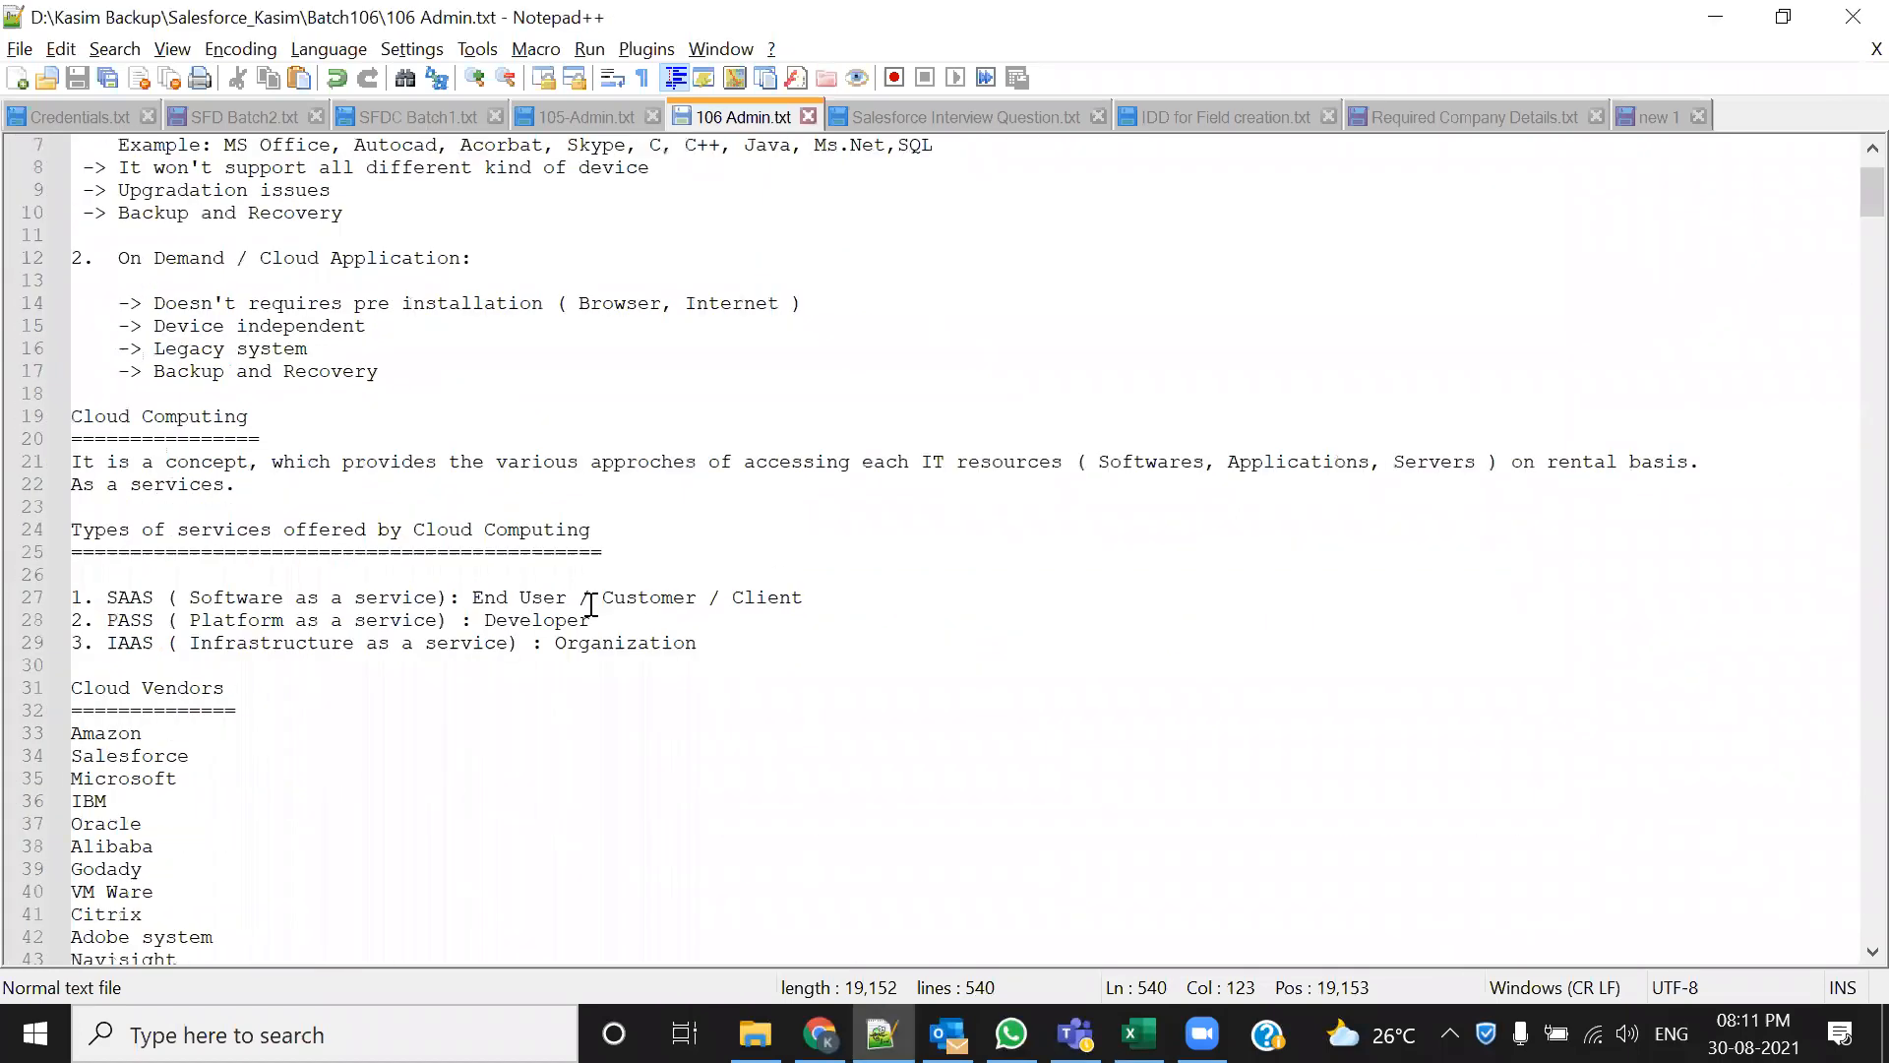
pyautogui.scroll(-20, 588, 606)
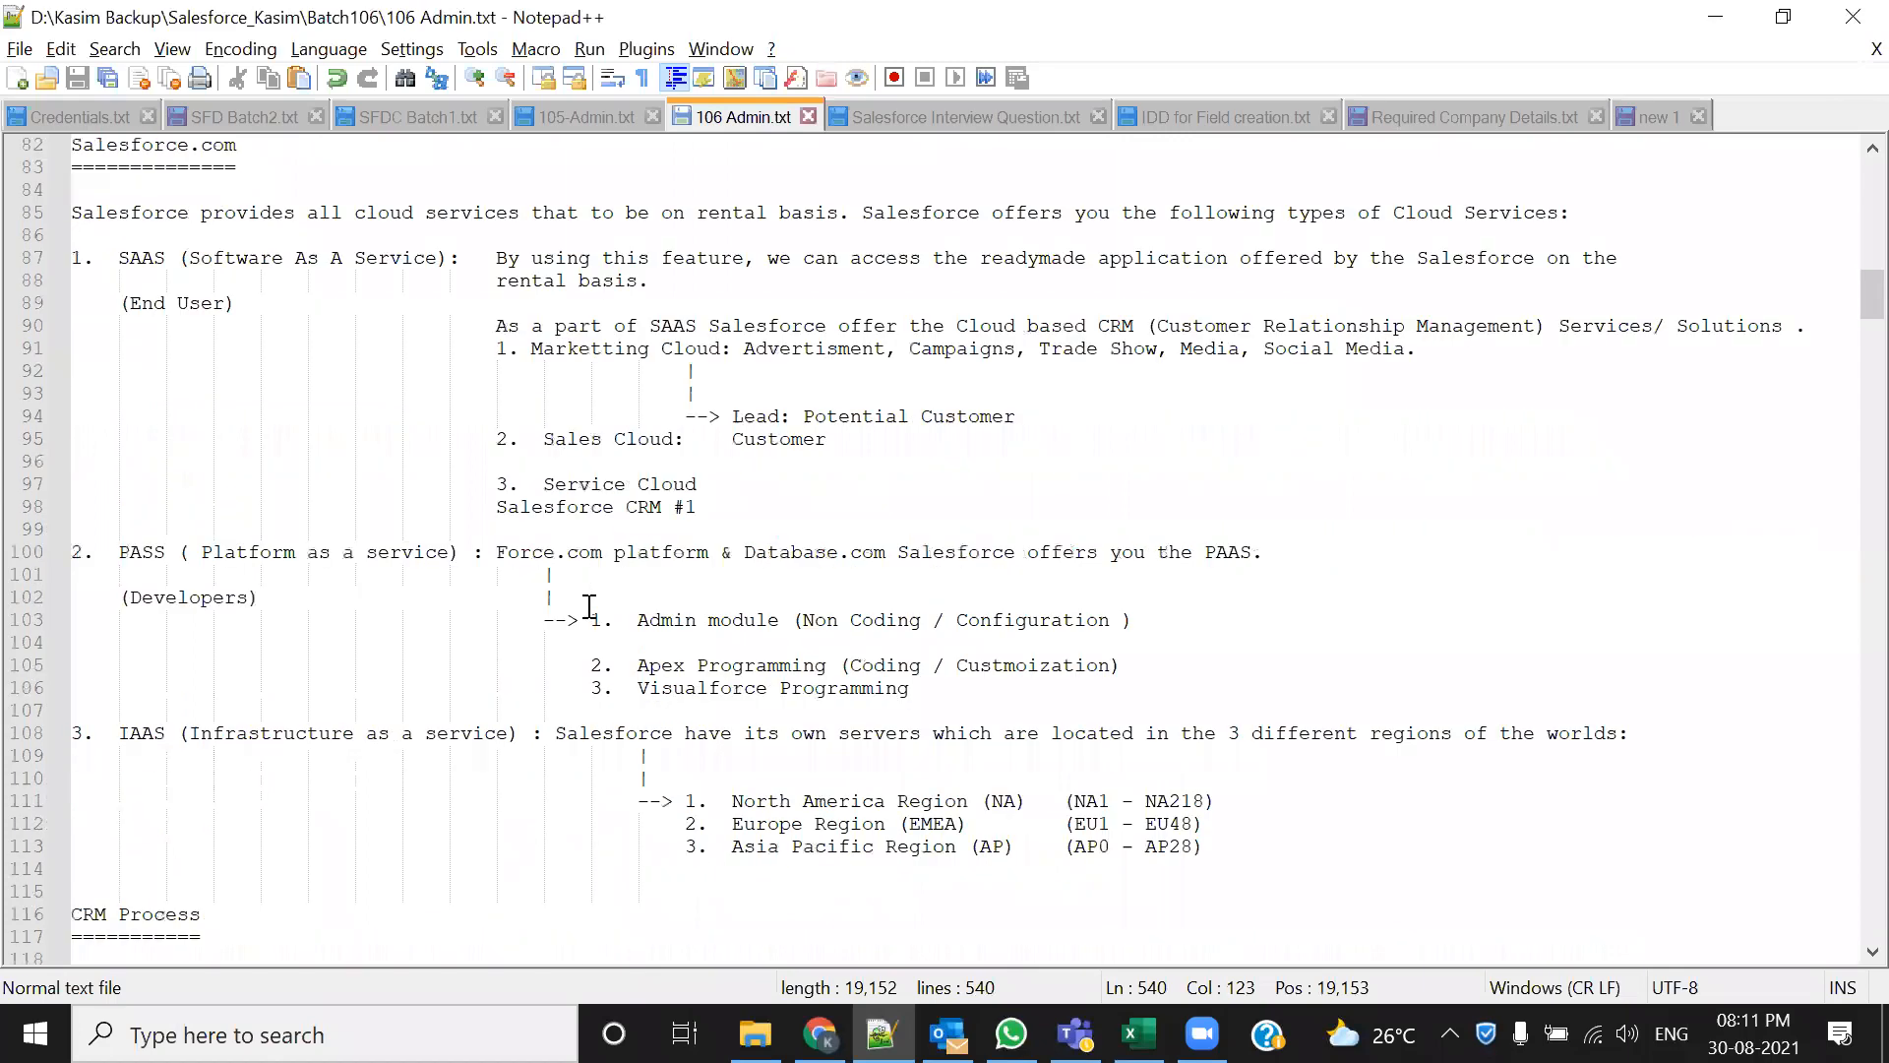
pyautogui.scroll(-20, 588, 606)
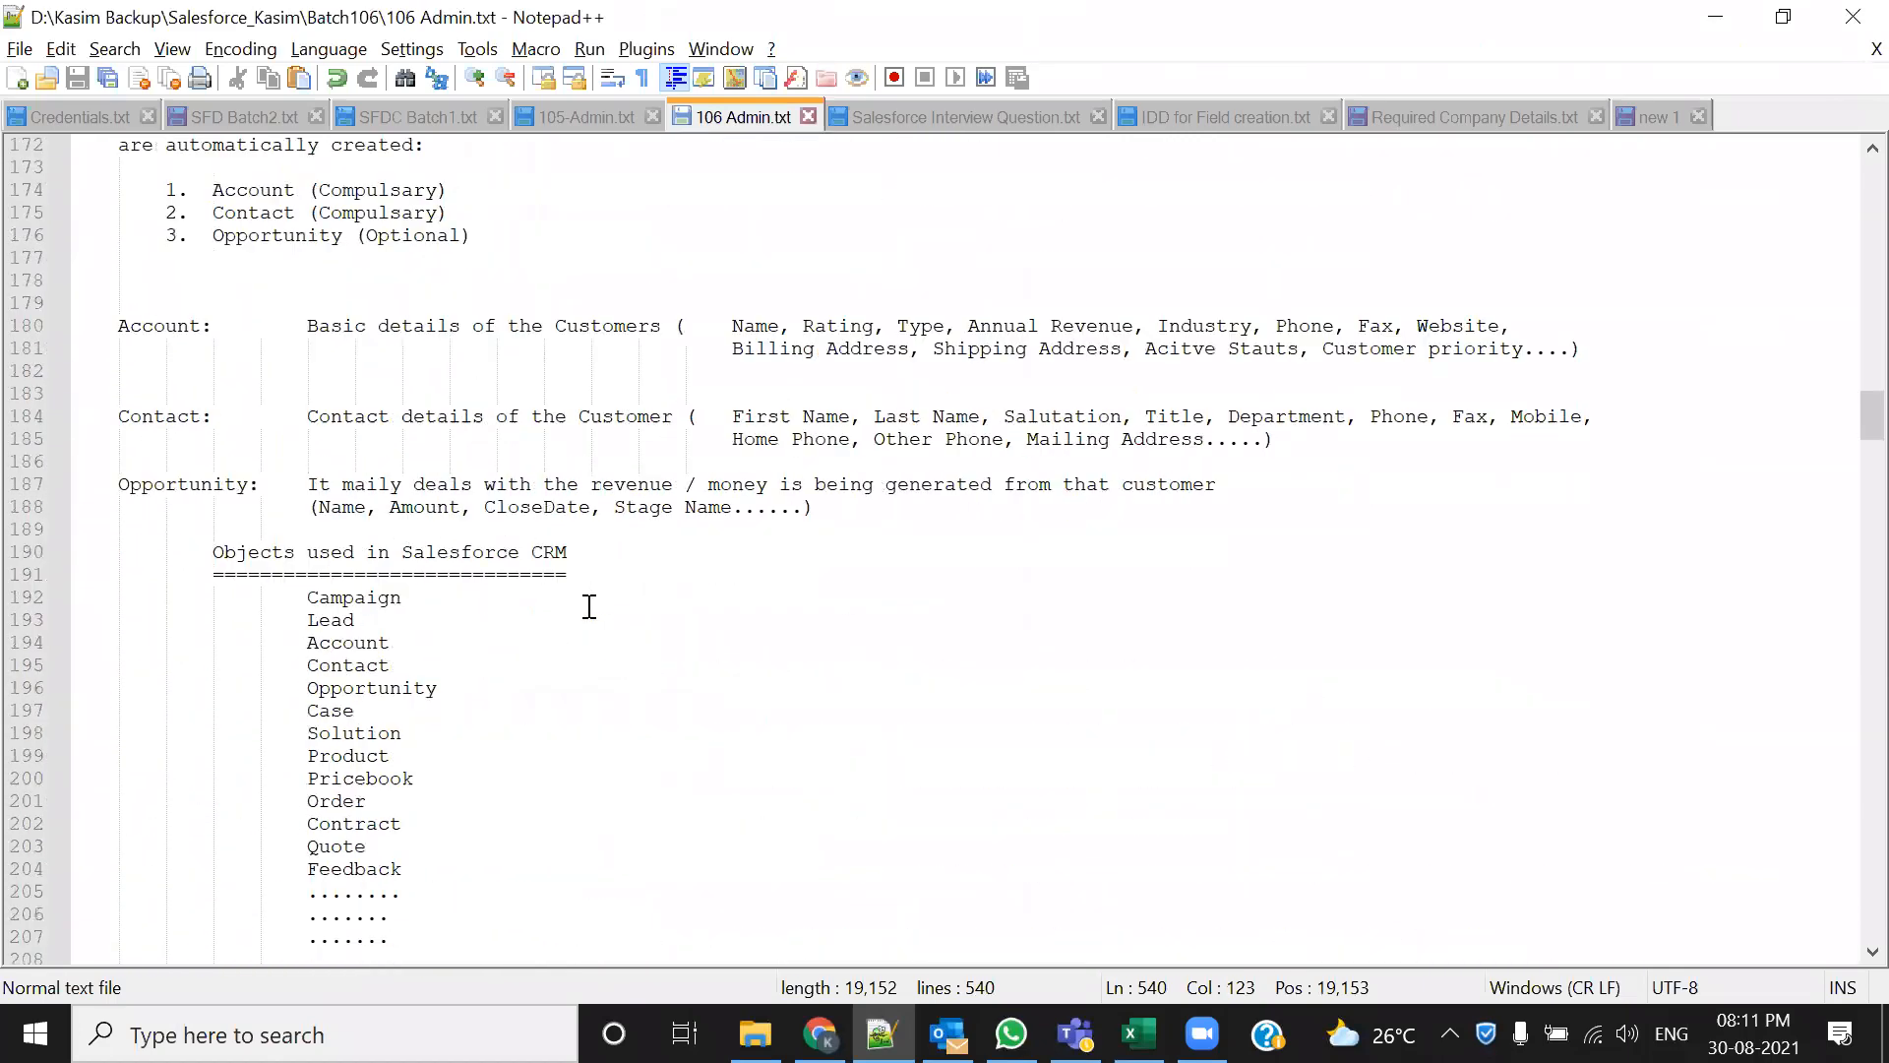
pyautogui.scroll(-4, 596, 605)
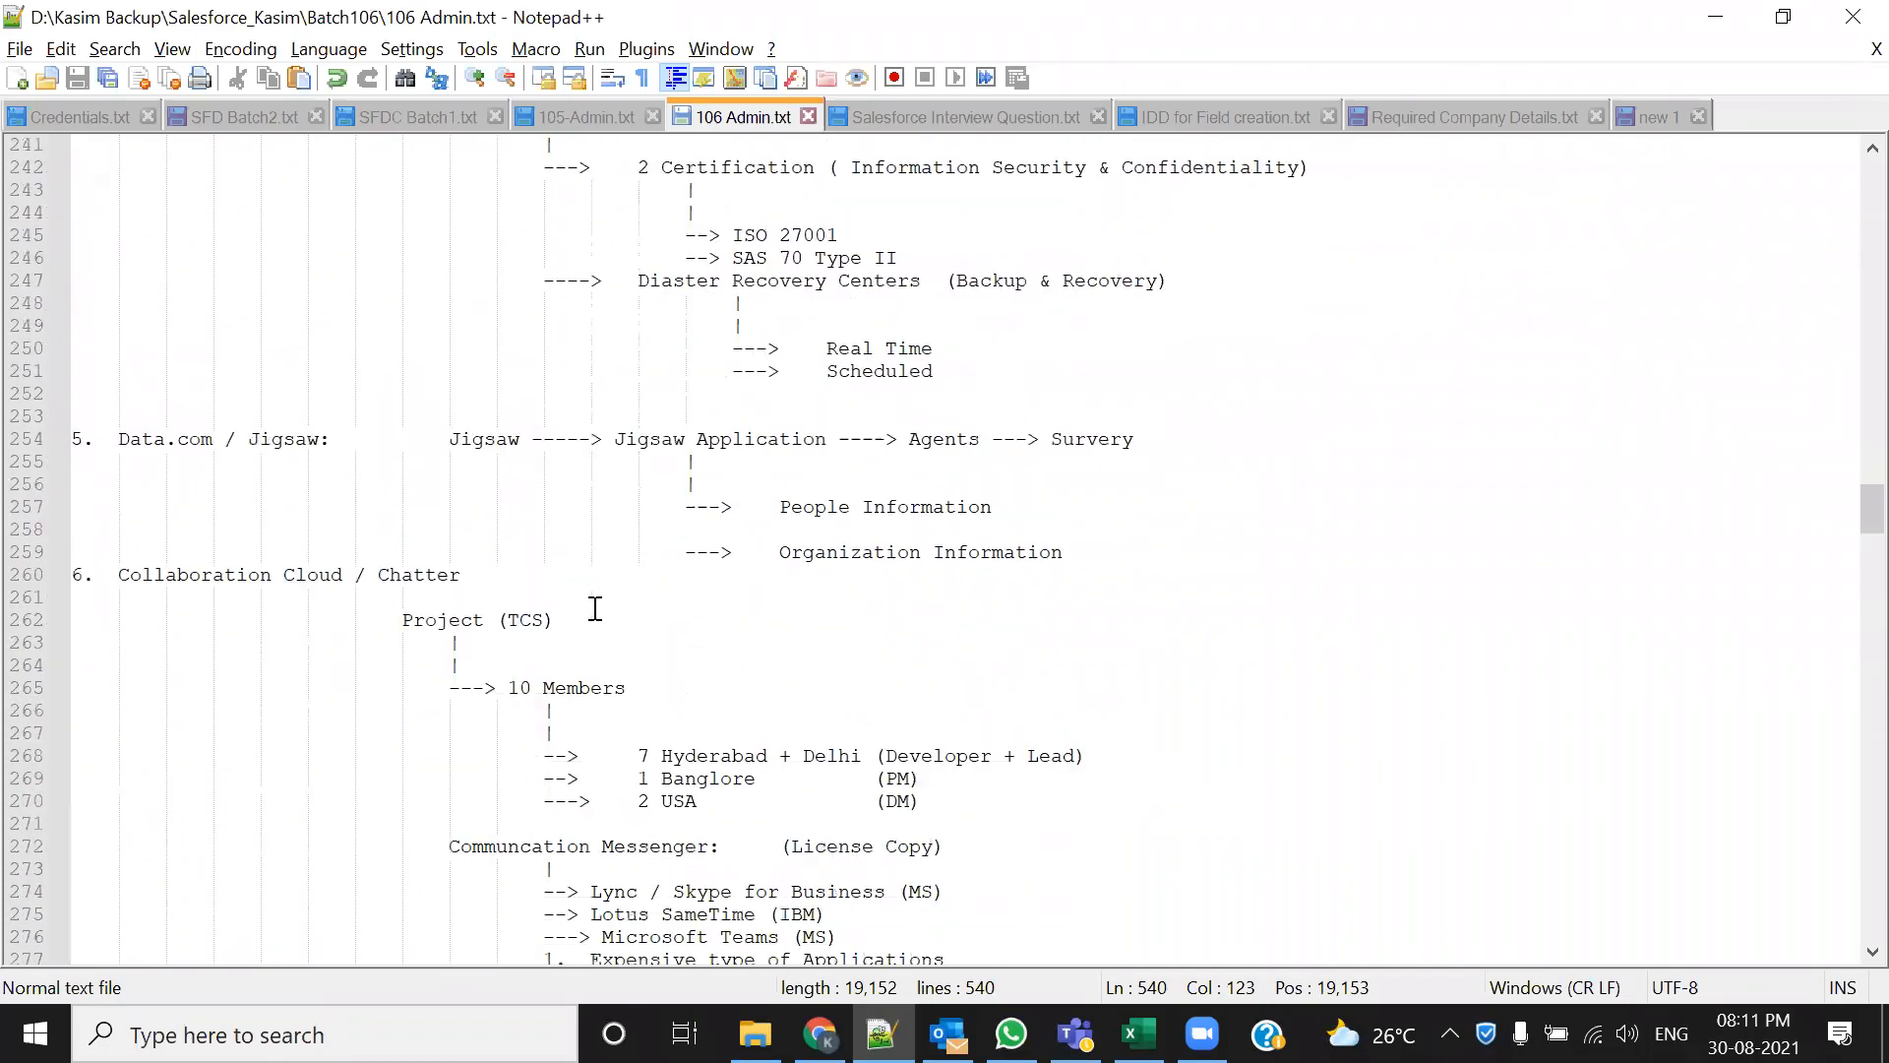
pyautogui.scroll(4, 595, 608)
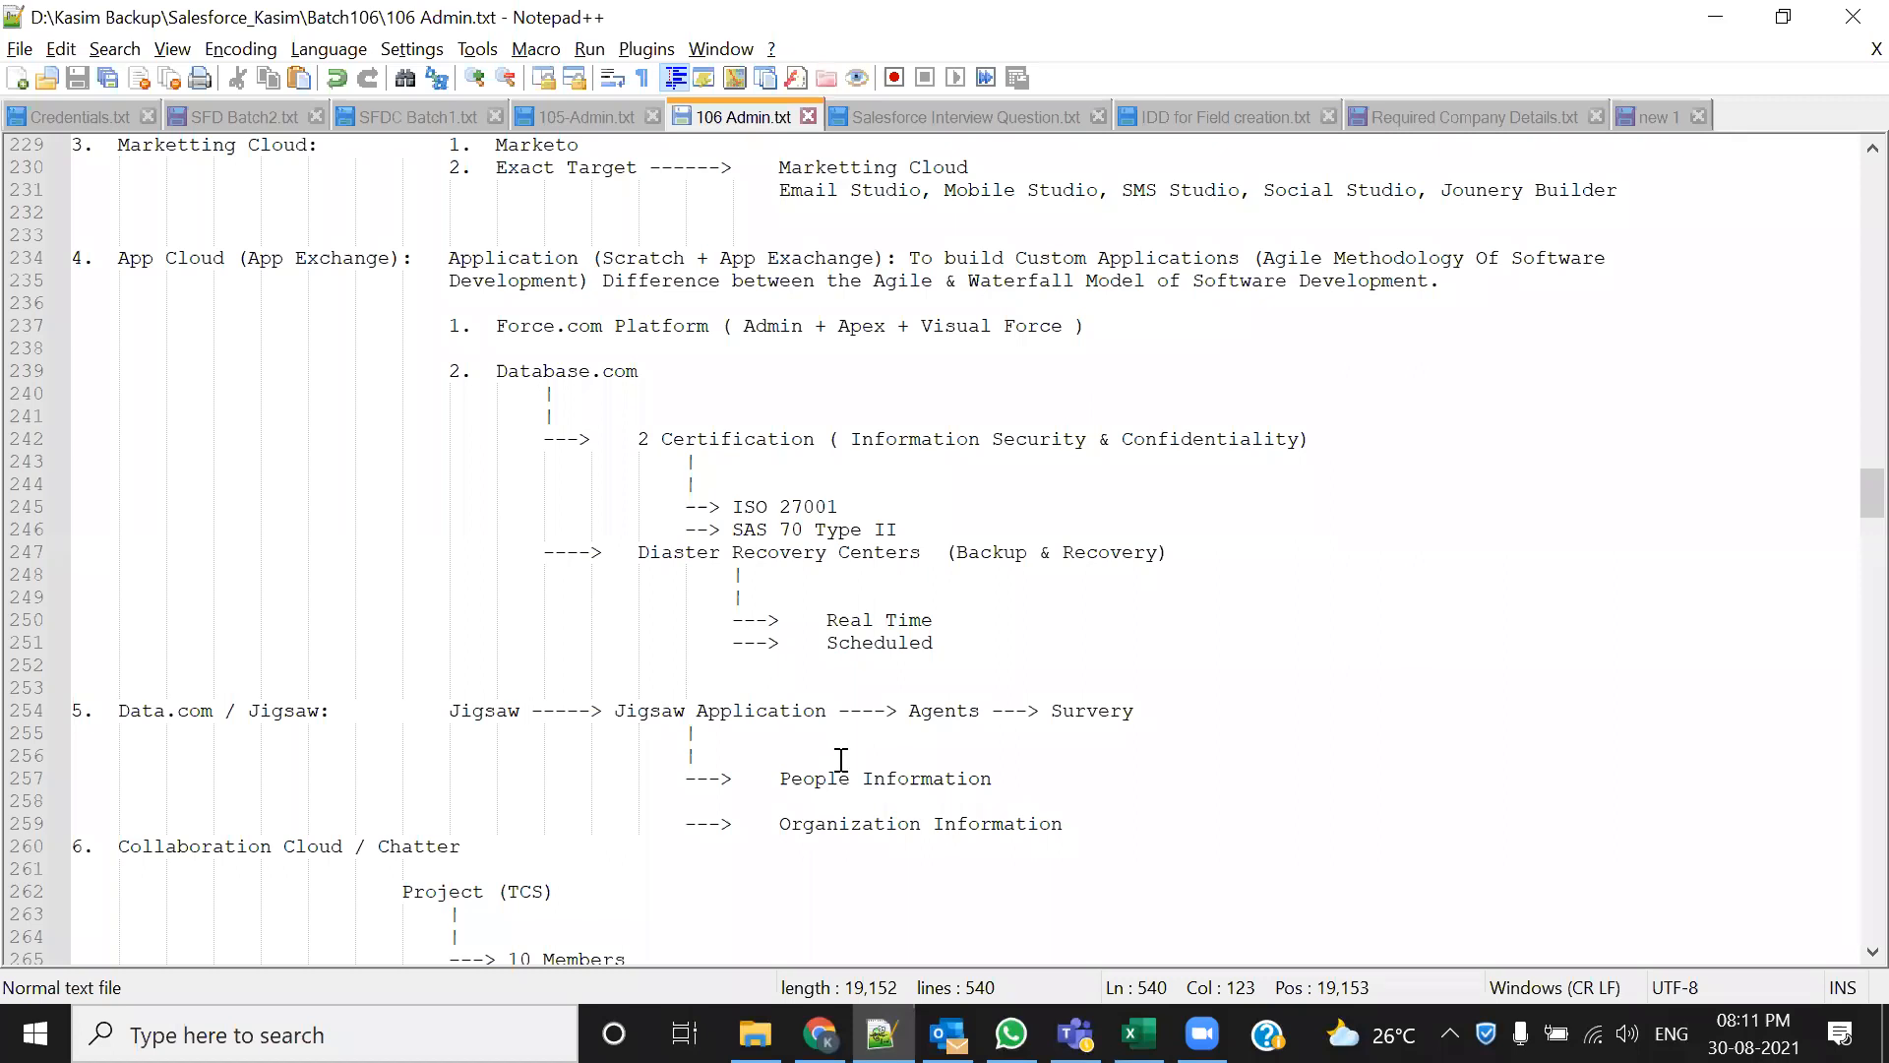
pyautogui.scroll(-16, 841, 760)
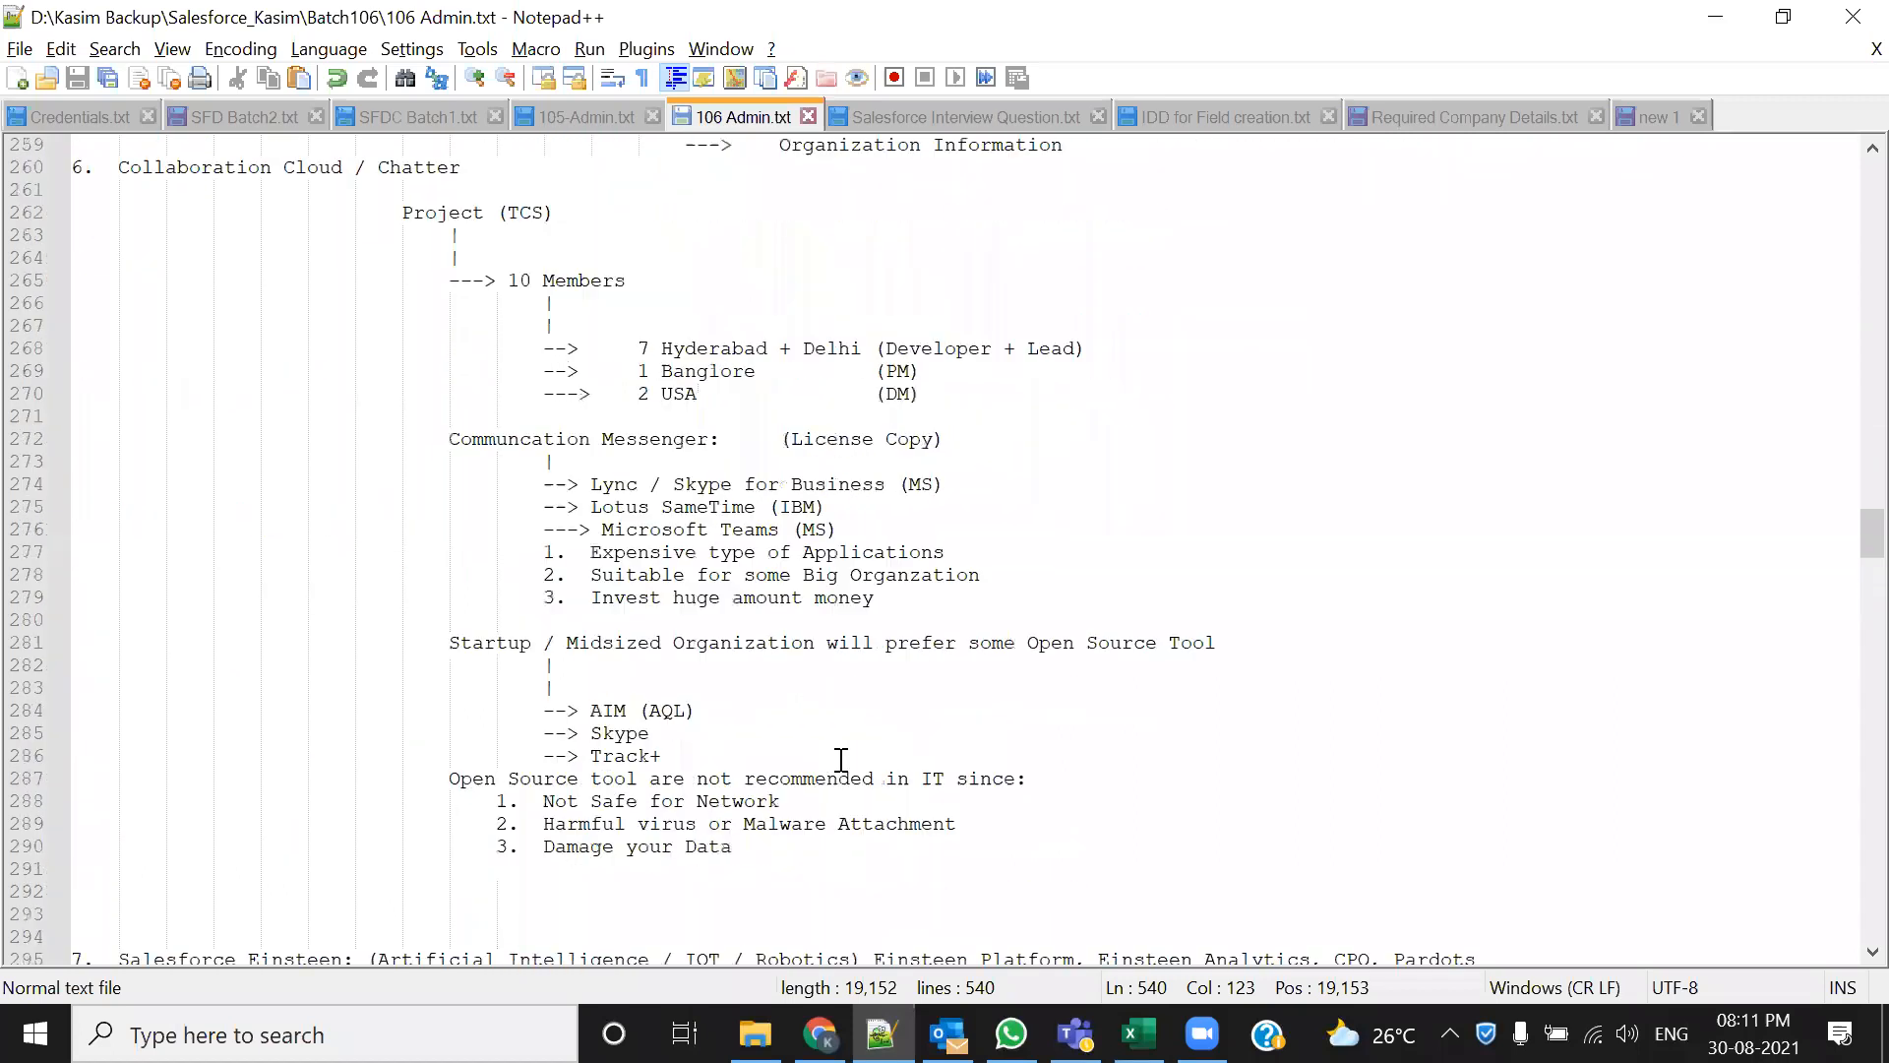
# Highlight 'Salesforce Einsteen' on line 295, then bring the New Process dialog back
pyautogui.moveTo(129, 552)
pyautogui.mouseDown()
pyautogui.moveTo(414, 556)
pyautogui.moveTo(118, 553)
pyautogui.mouseUp()
pyautogui.click(776, 614)
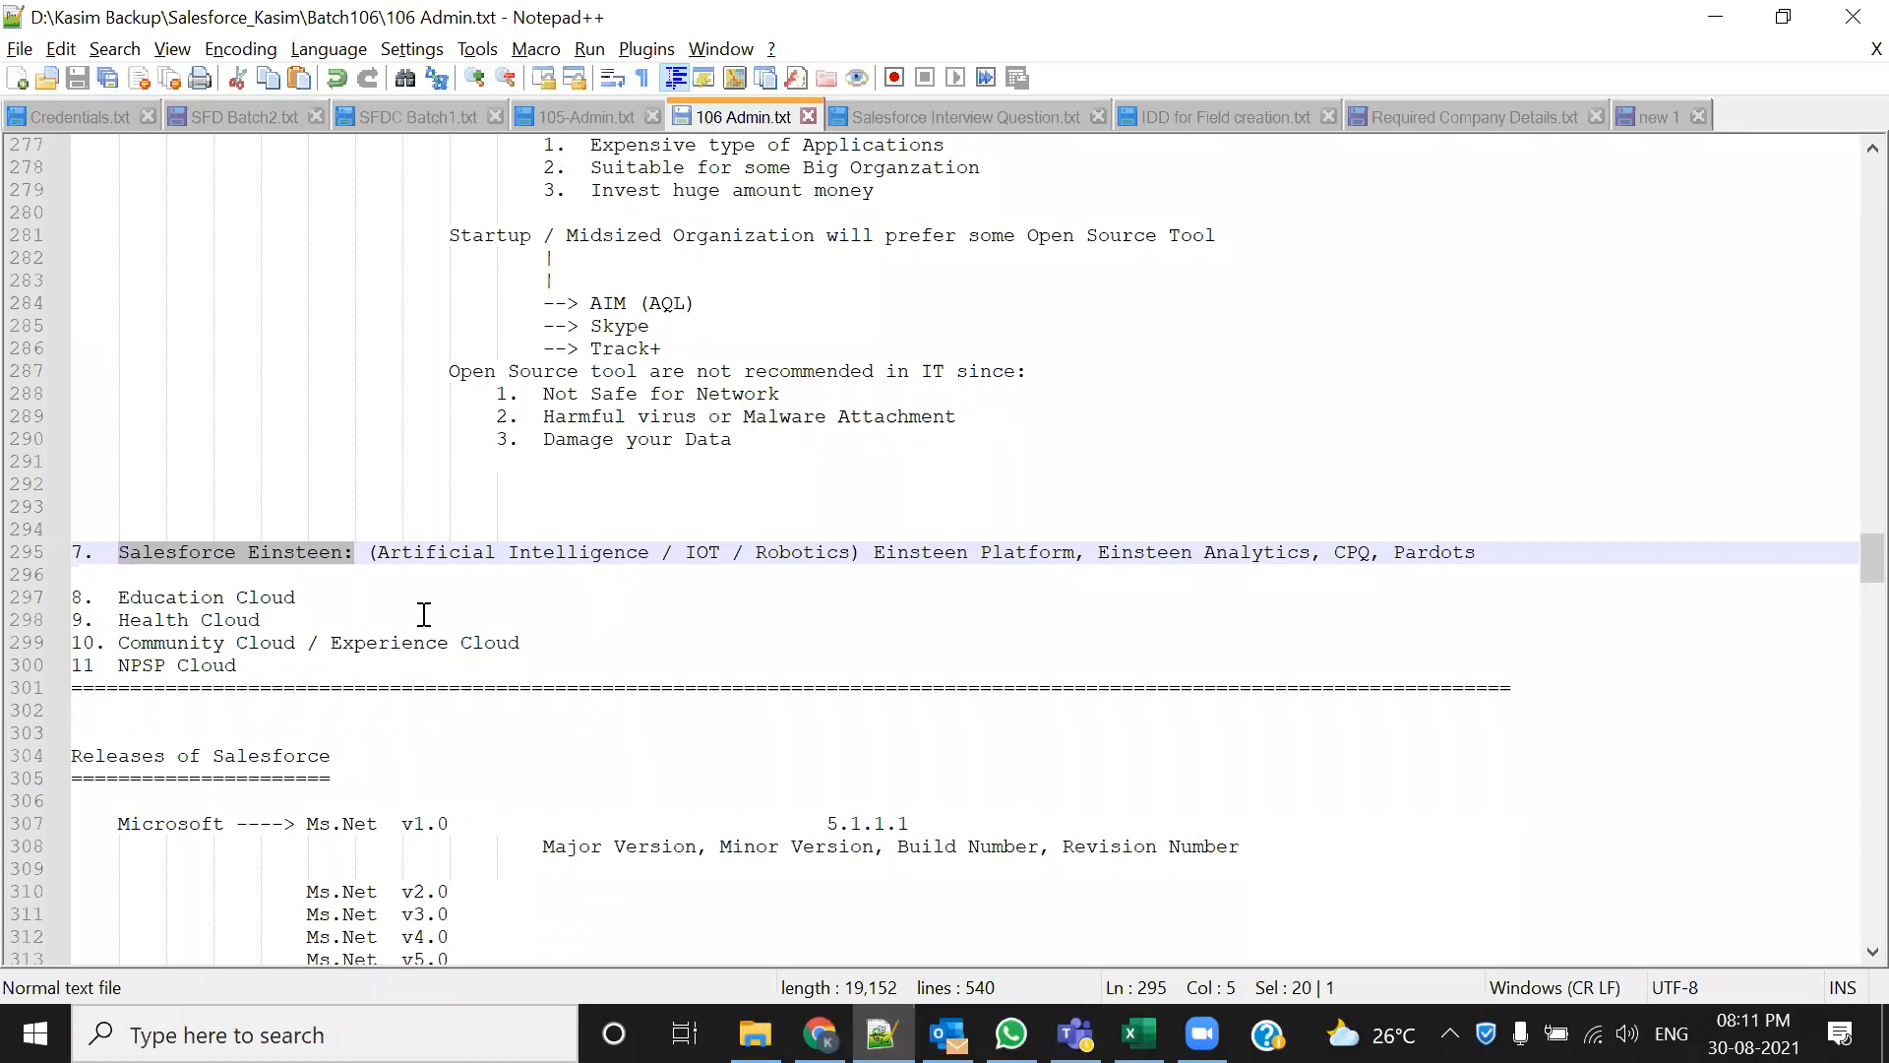
pyautogui.moveTo(376, 553); pyautogui.dragTo(854, 553)
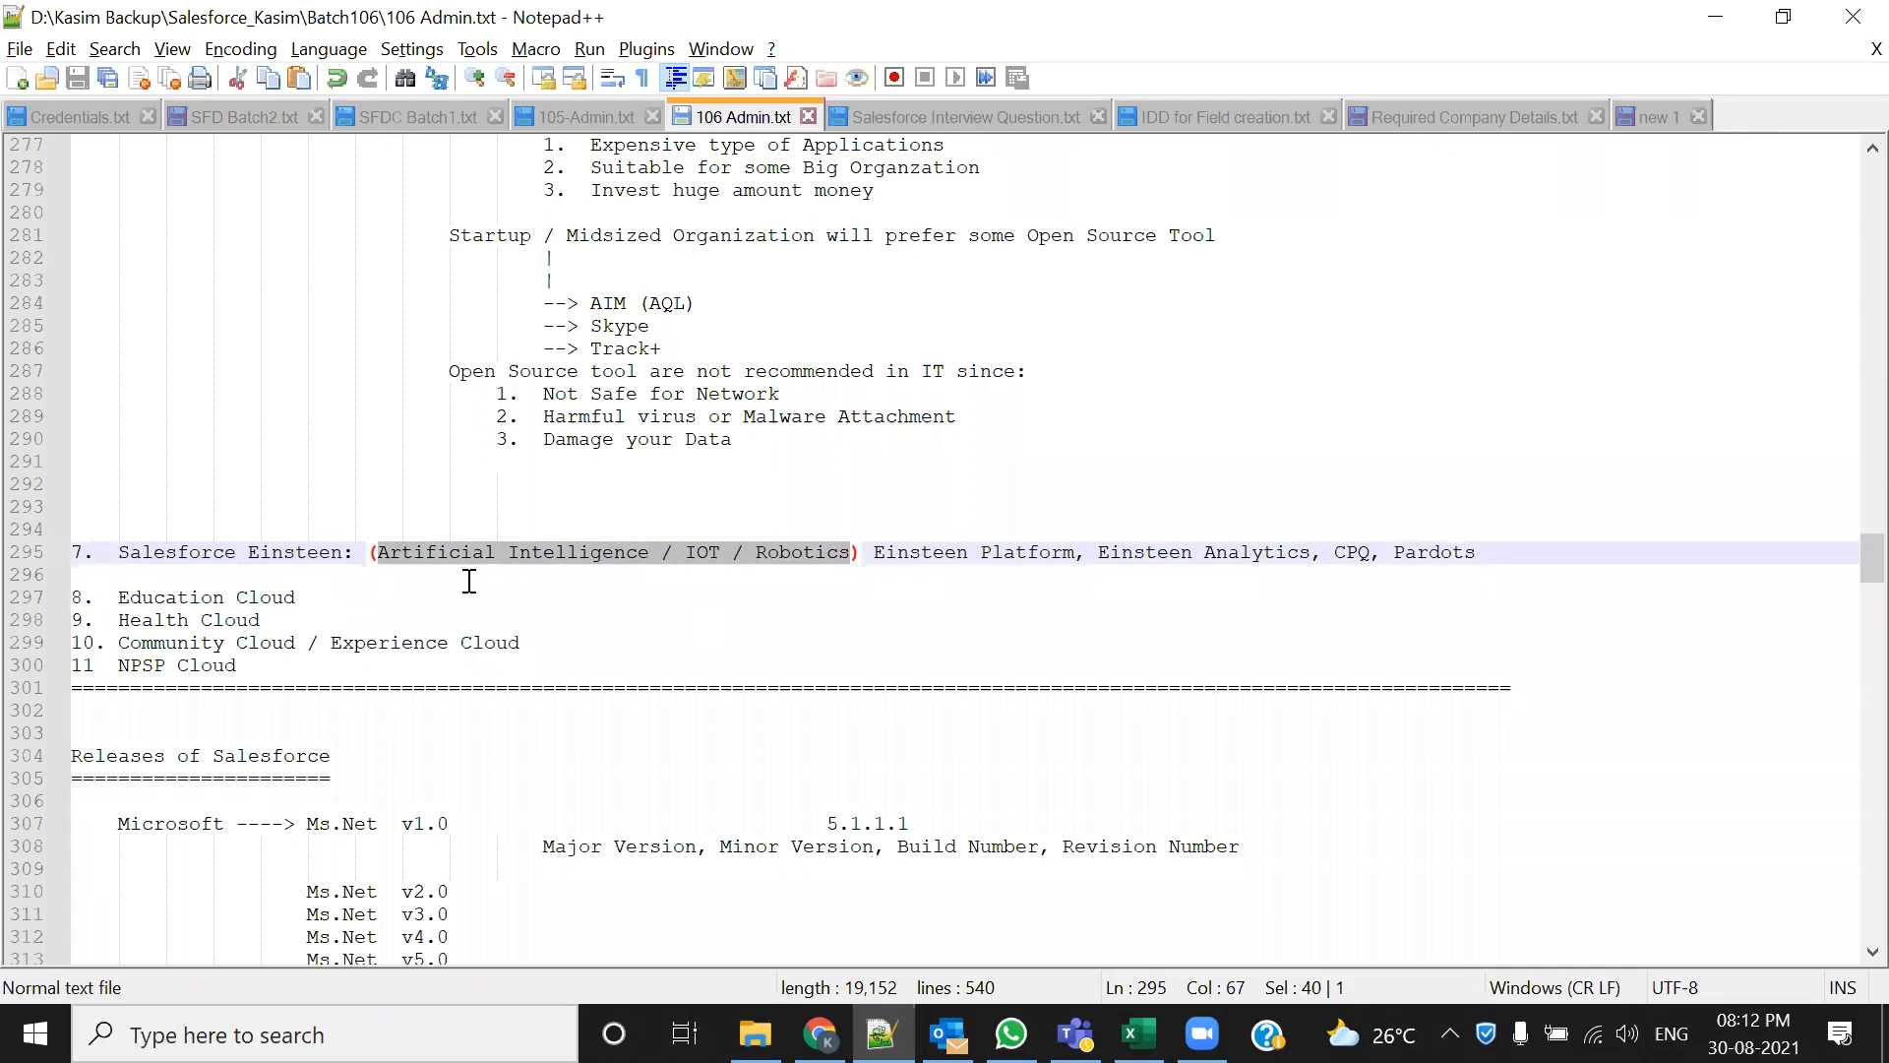
pyautogui.click(518, 598)
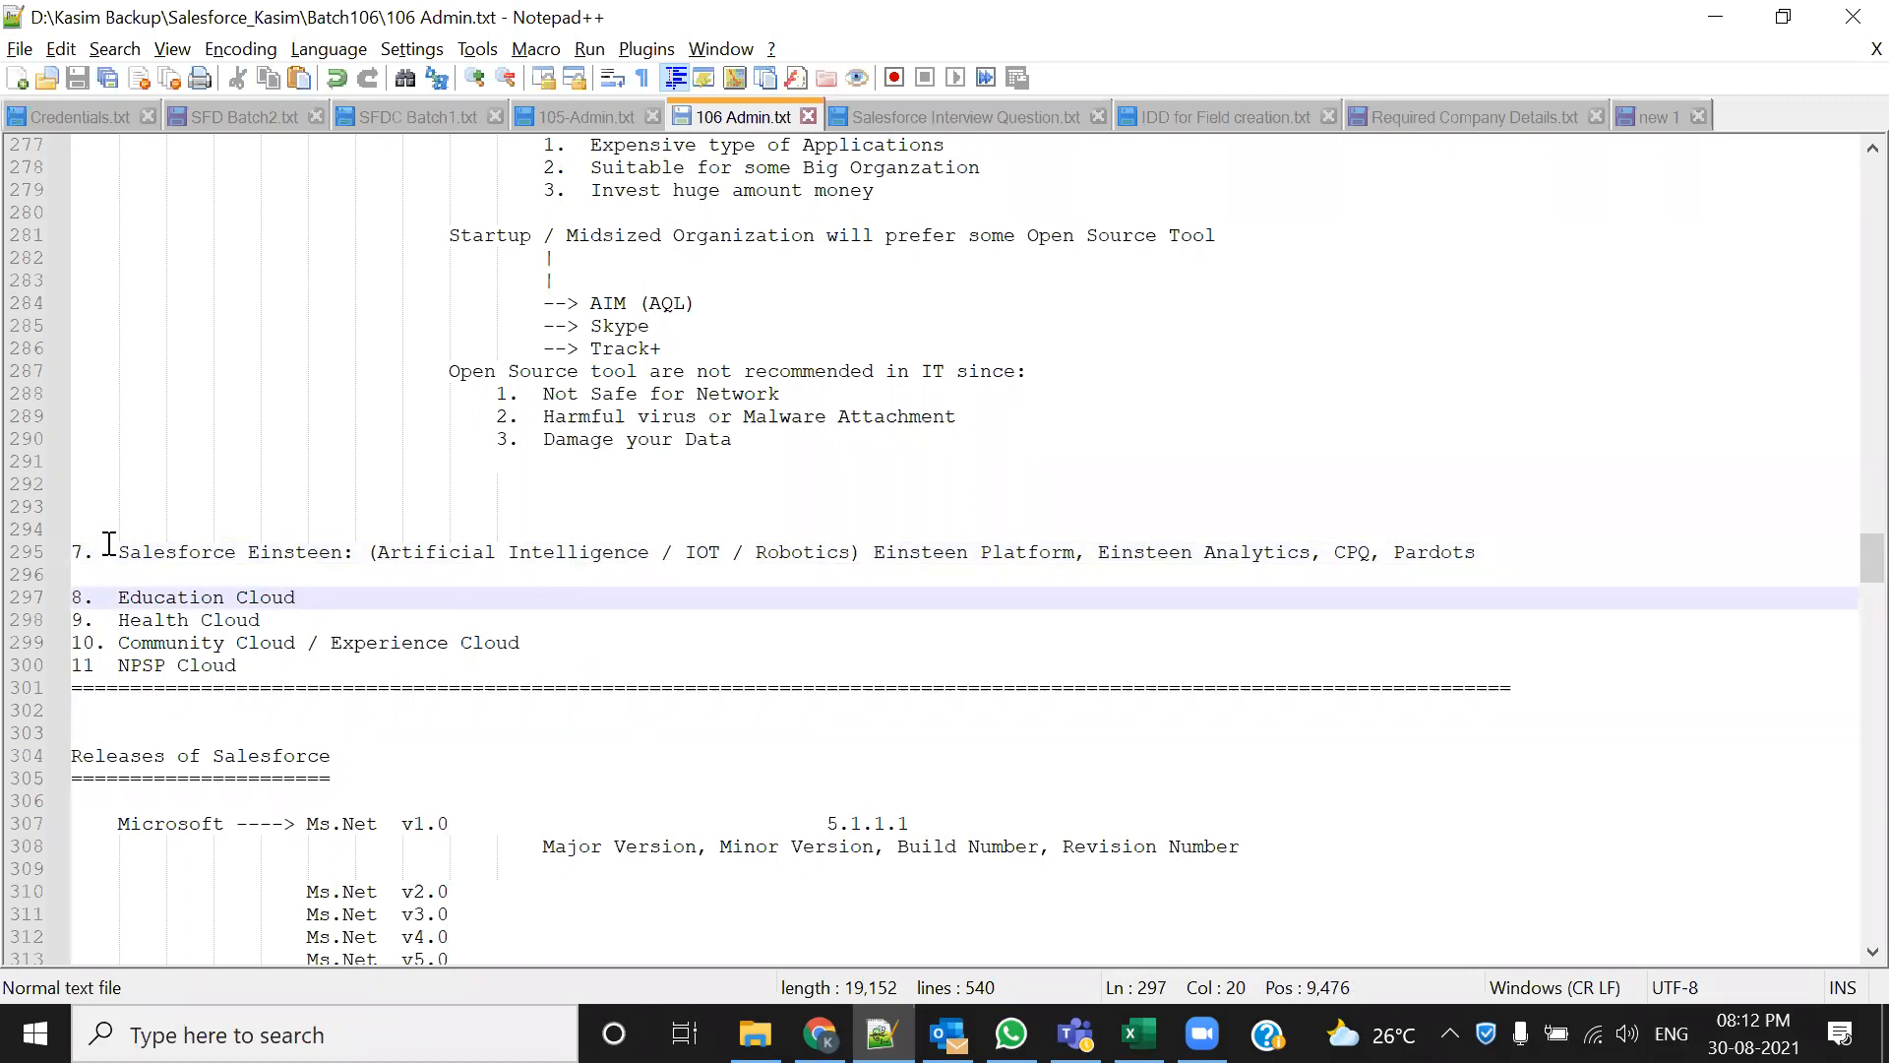
pyautogui.moveTo(118, 551); pyautogui.dragTo(353, 549)
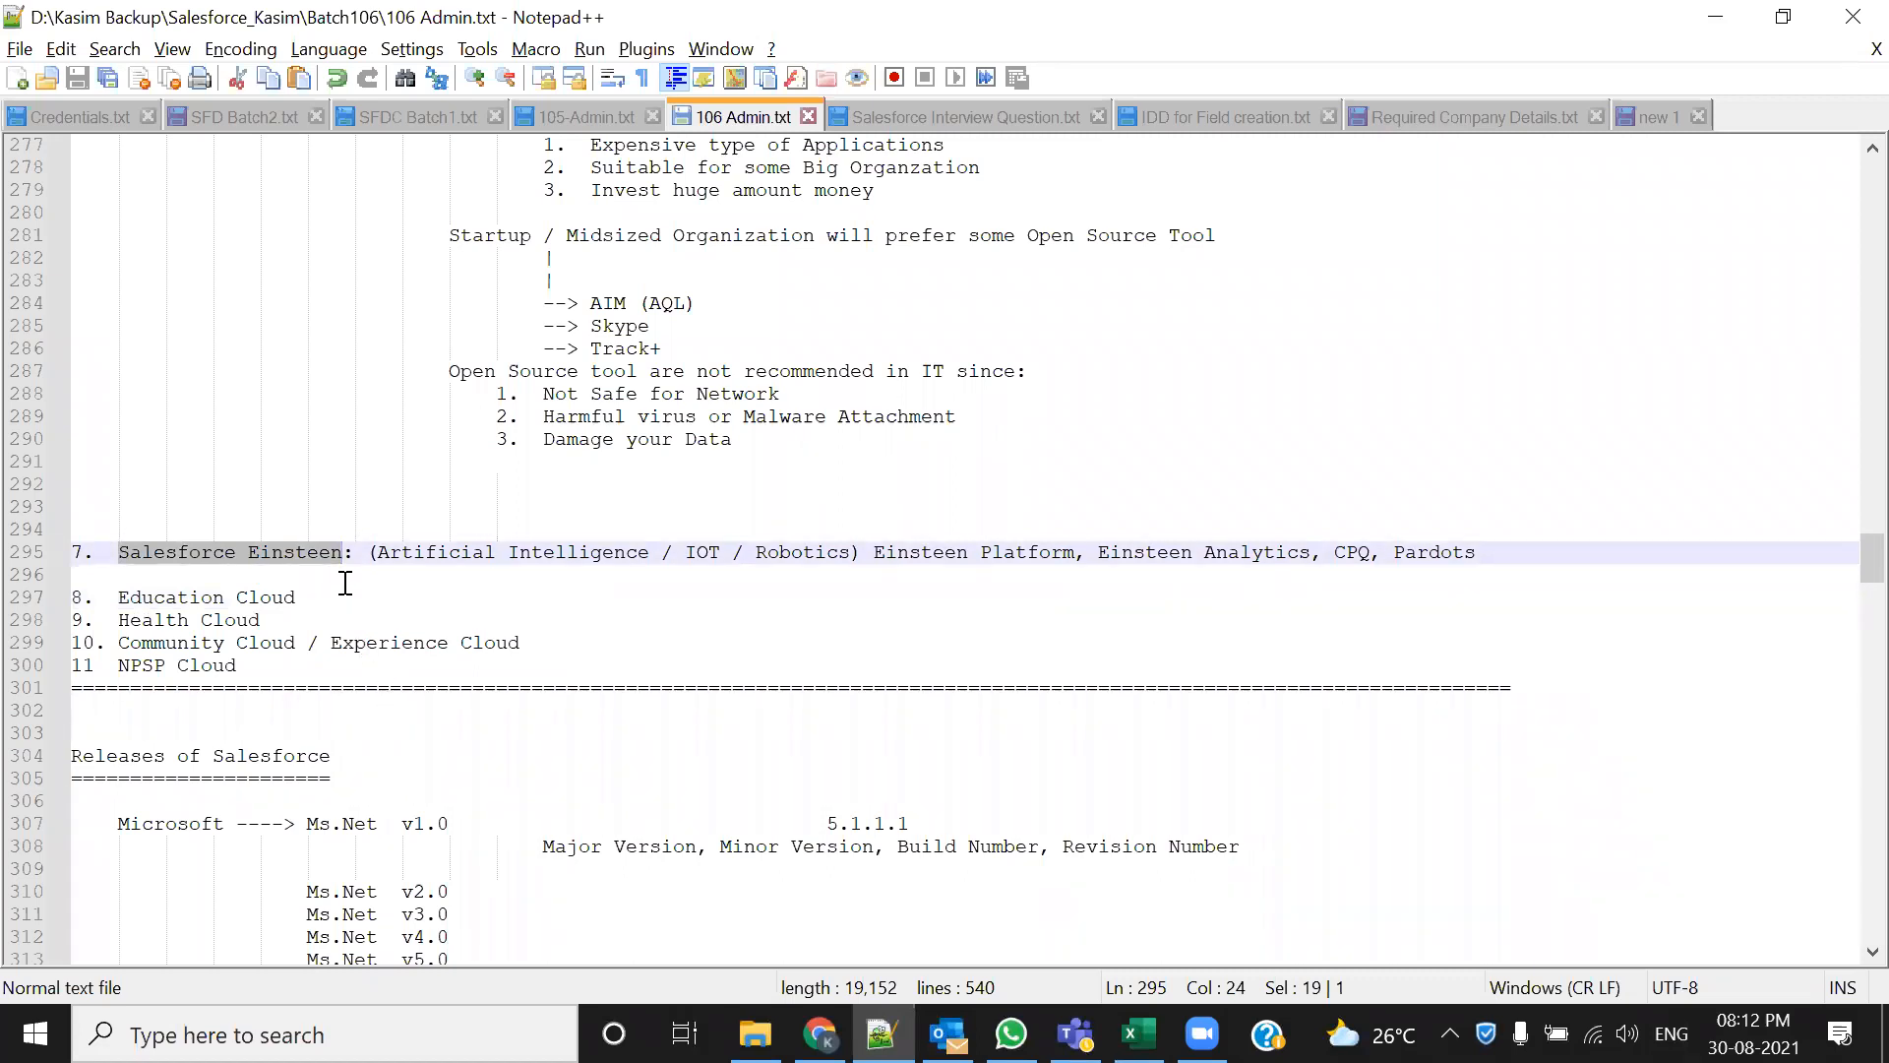
pyautogui.click(210, 576)
pyautogui.doubleClick(325, 552)
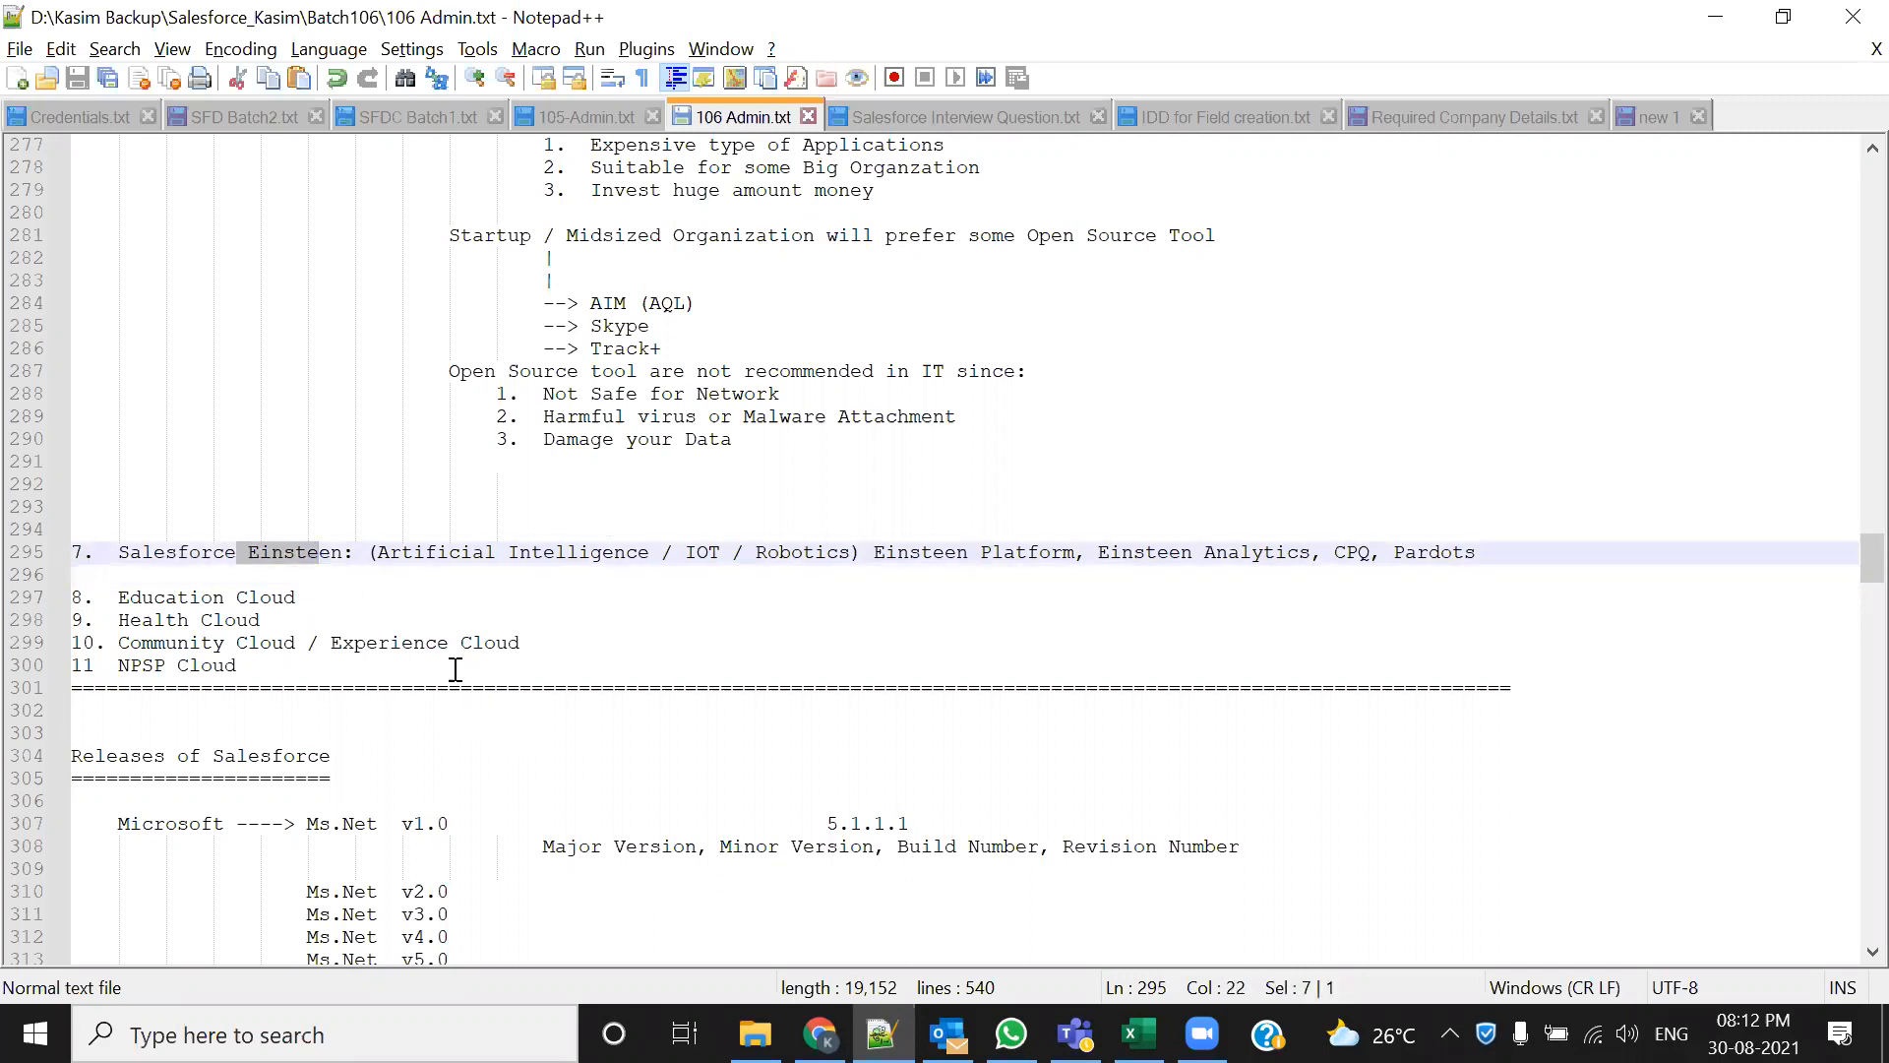
pyautogui.click(400, 581)
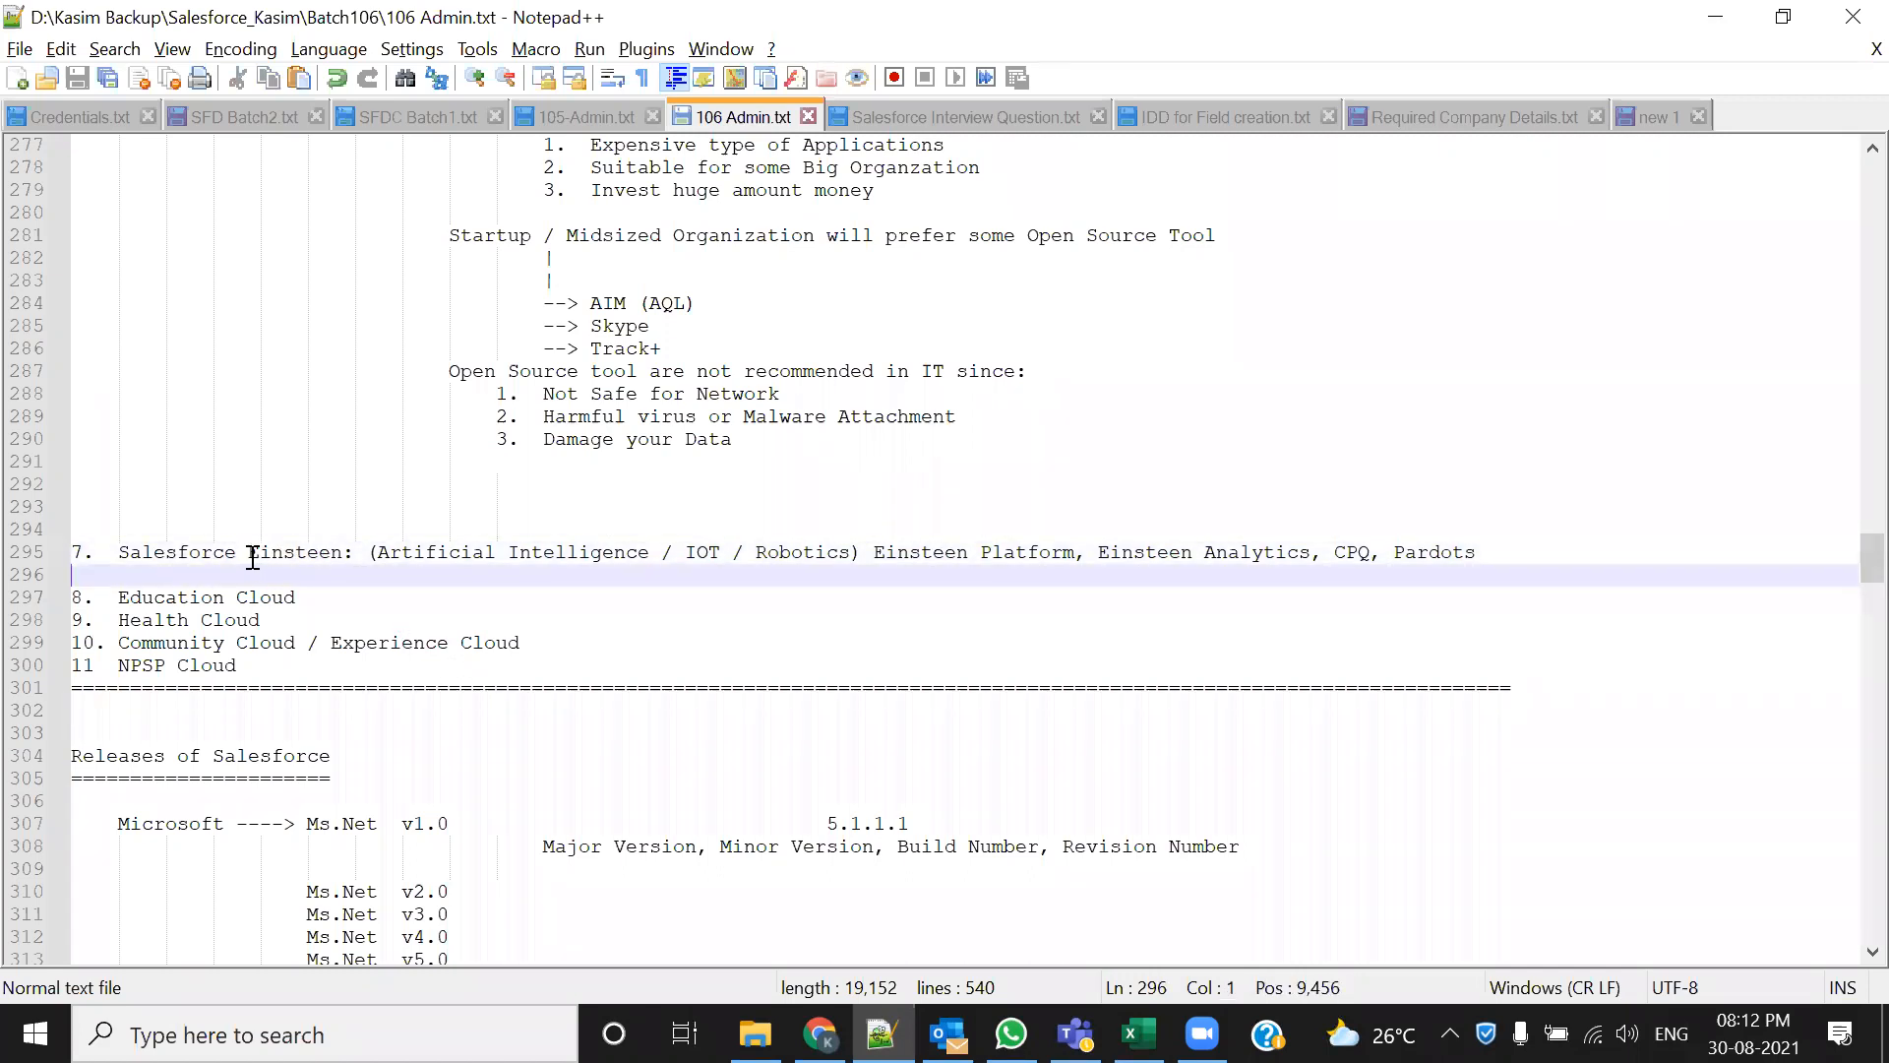
pyautogui.moveTo(248, 554); pyautogui.dragTo(354, 554)
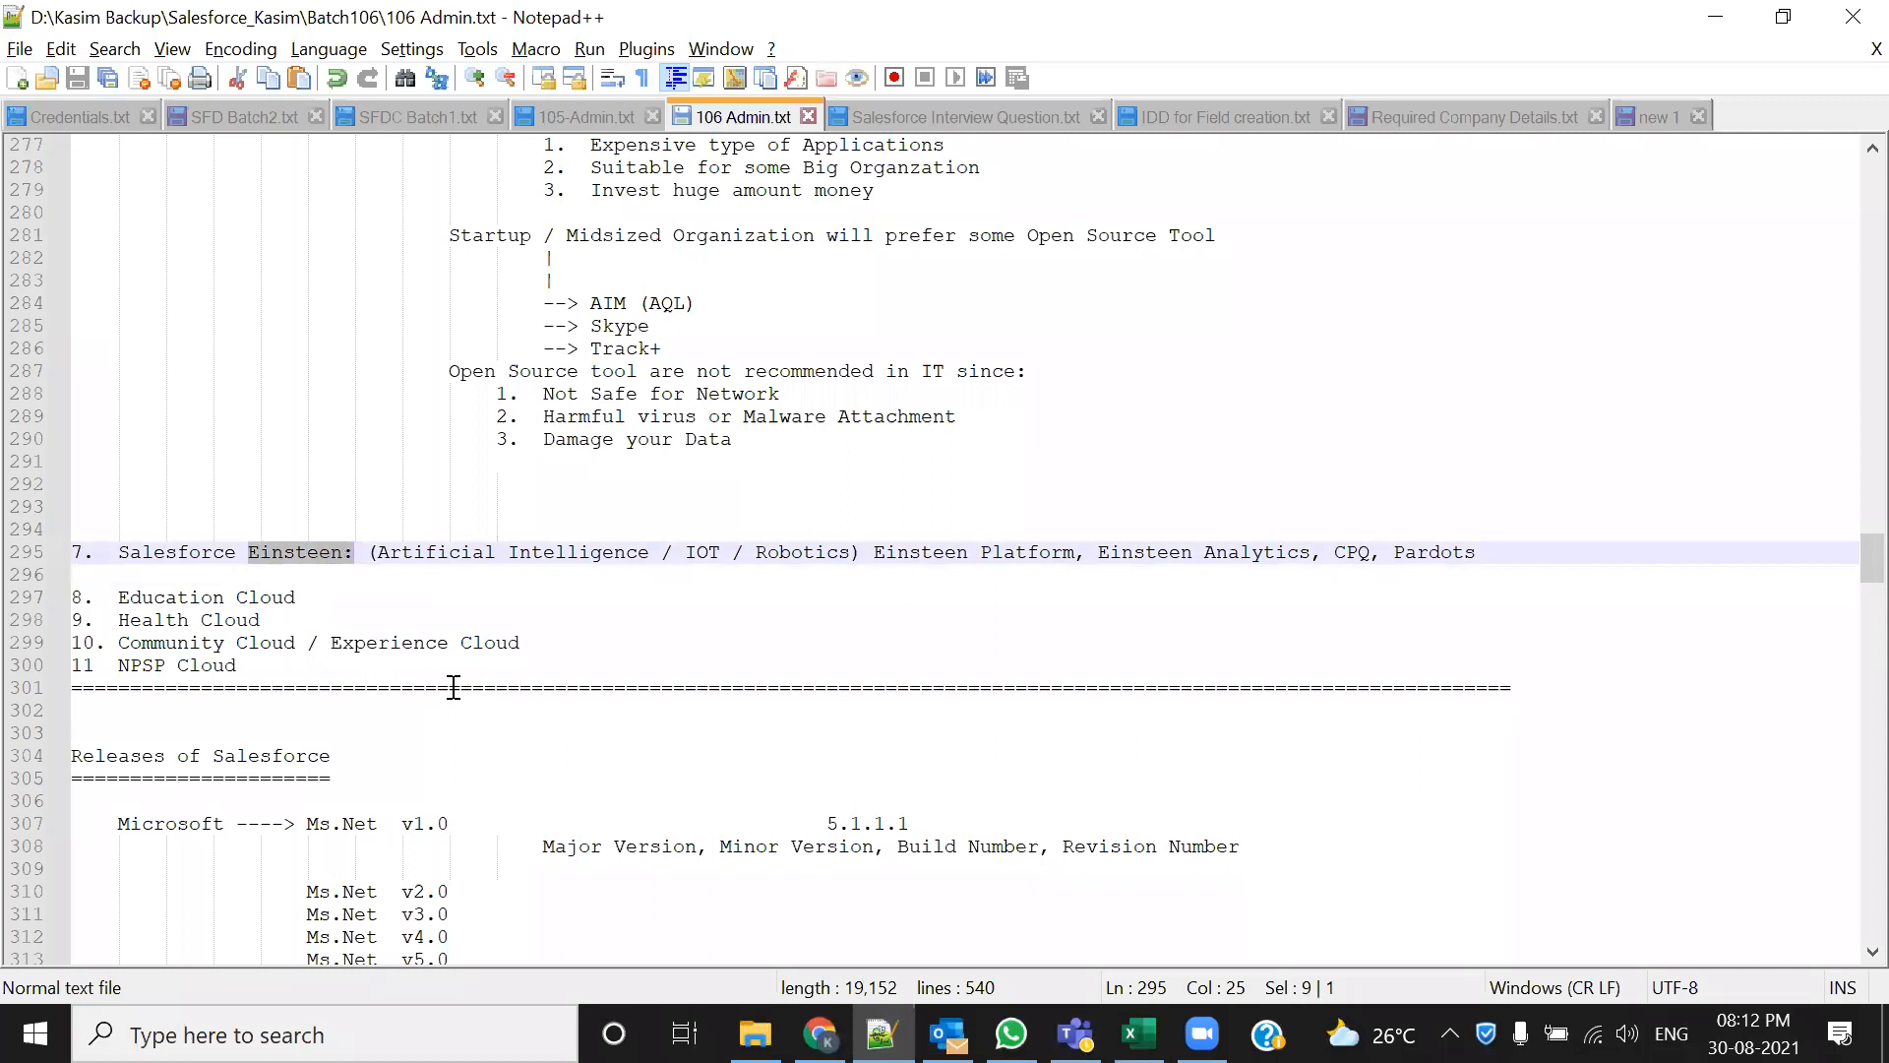
pyautogui.click(353, 600)
pyautogui.moveTo(248, 553); pyautogui.dragTo(346, 555)
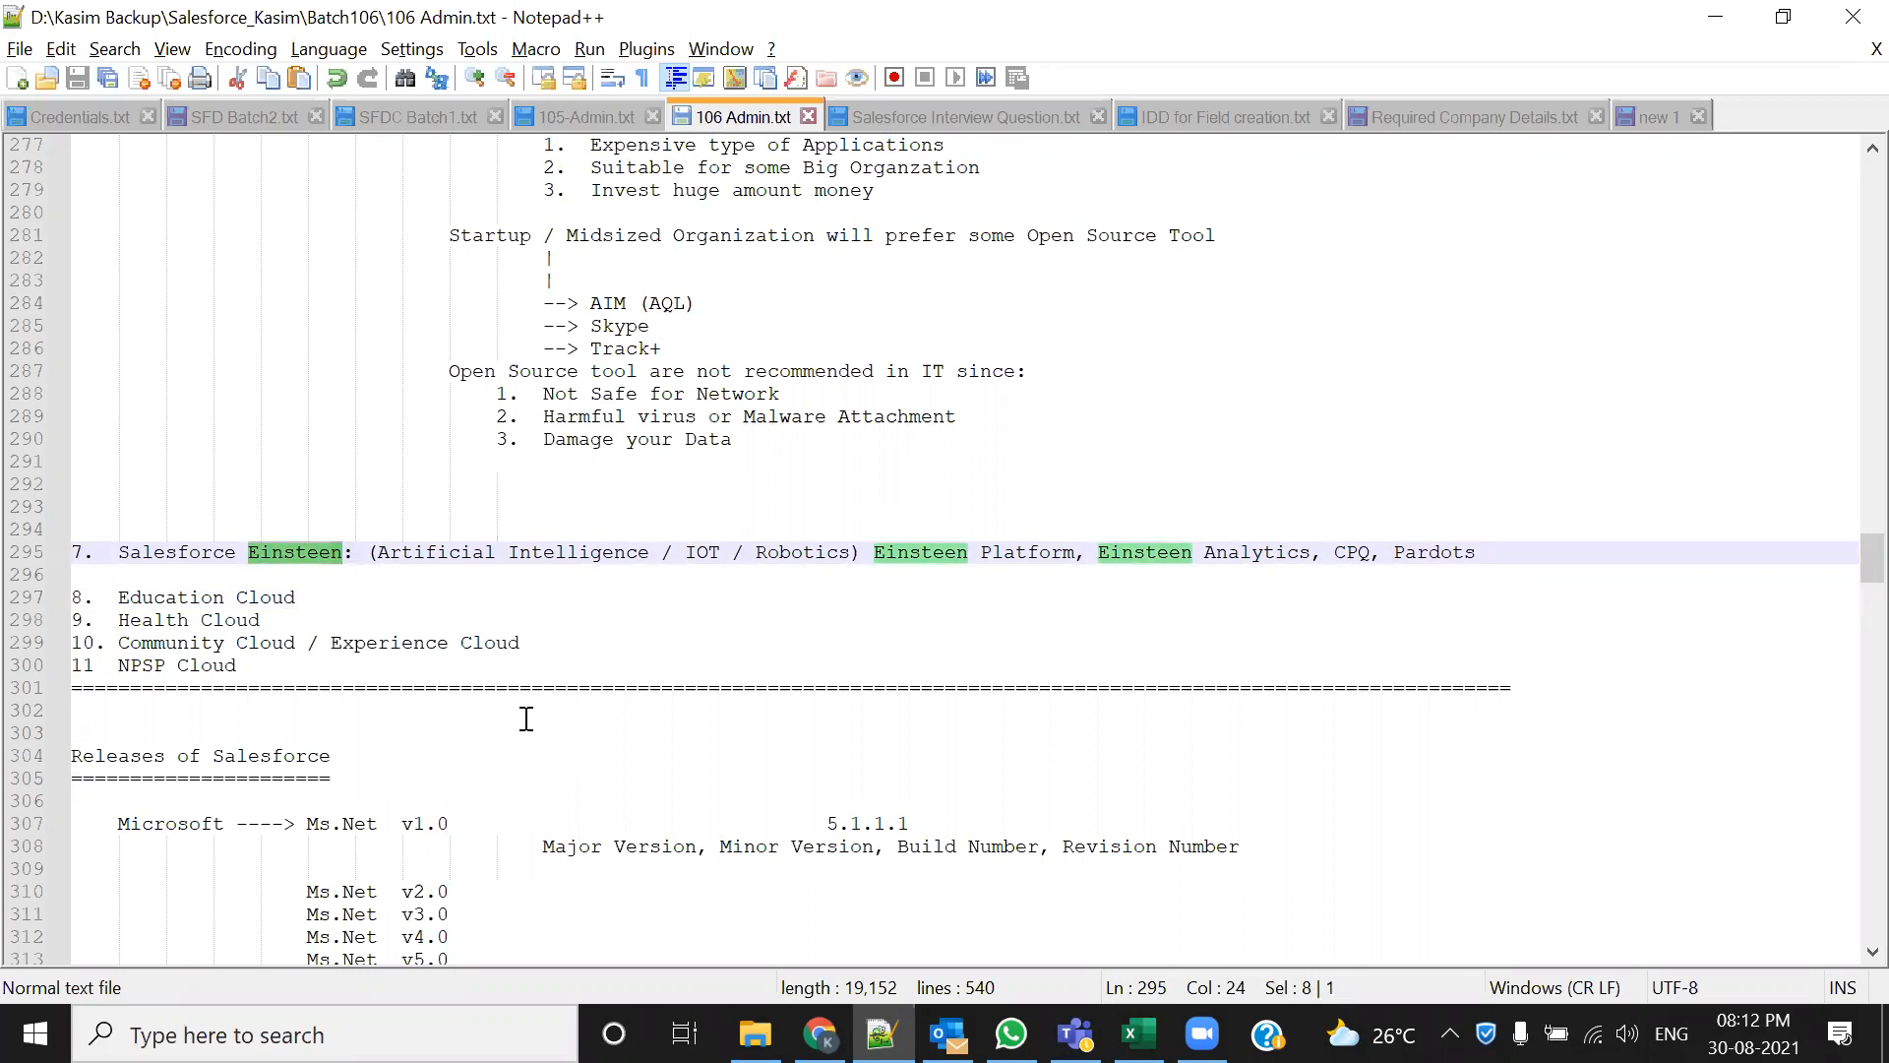
pyautogui.click(334, 588)
pyautogui.moveTo(237, 553); pyautogui.dragTo(342, 554)
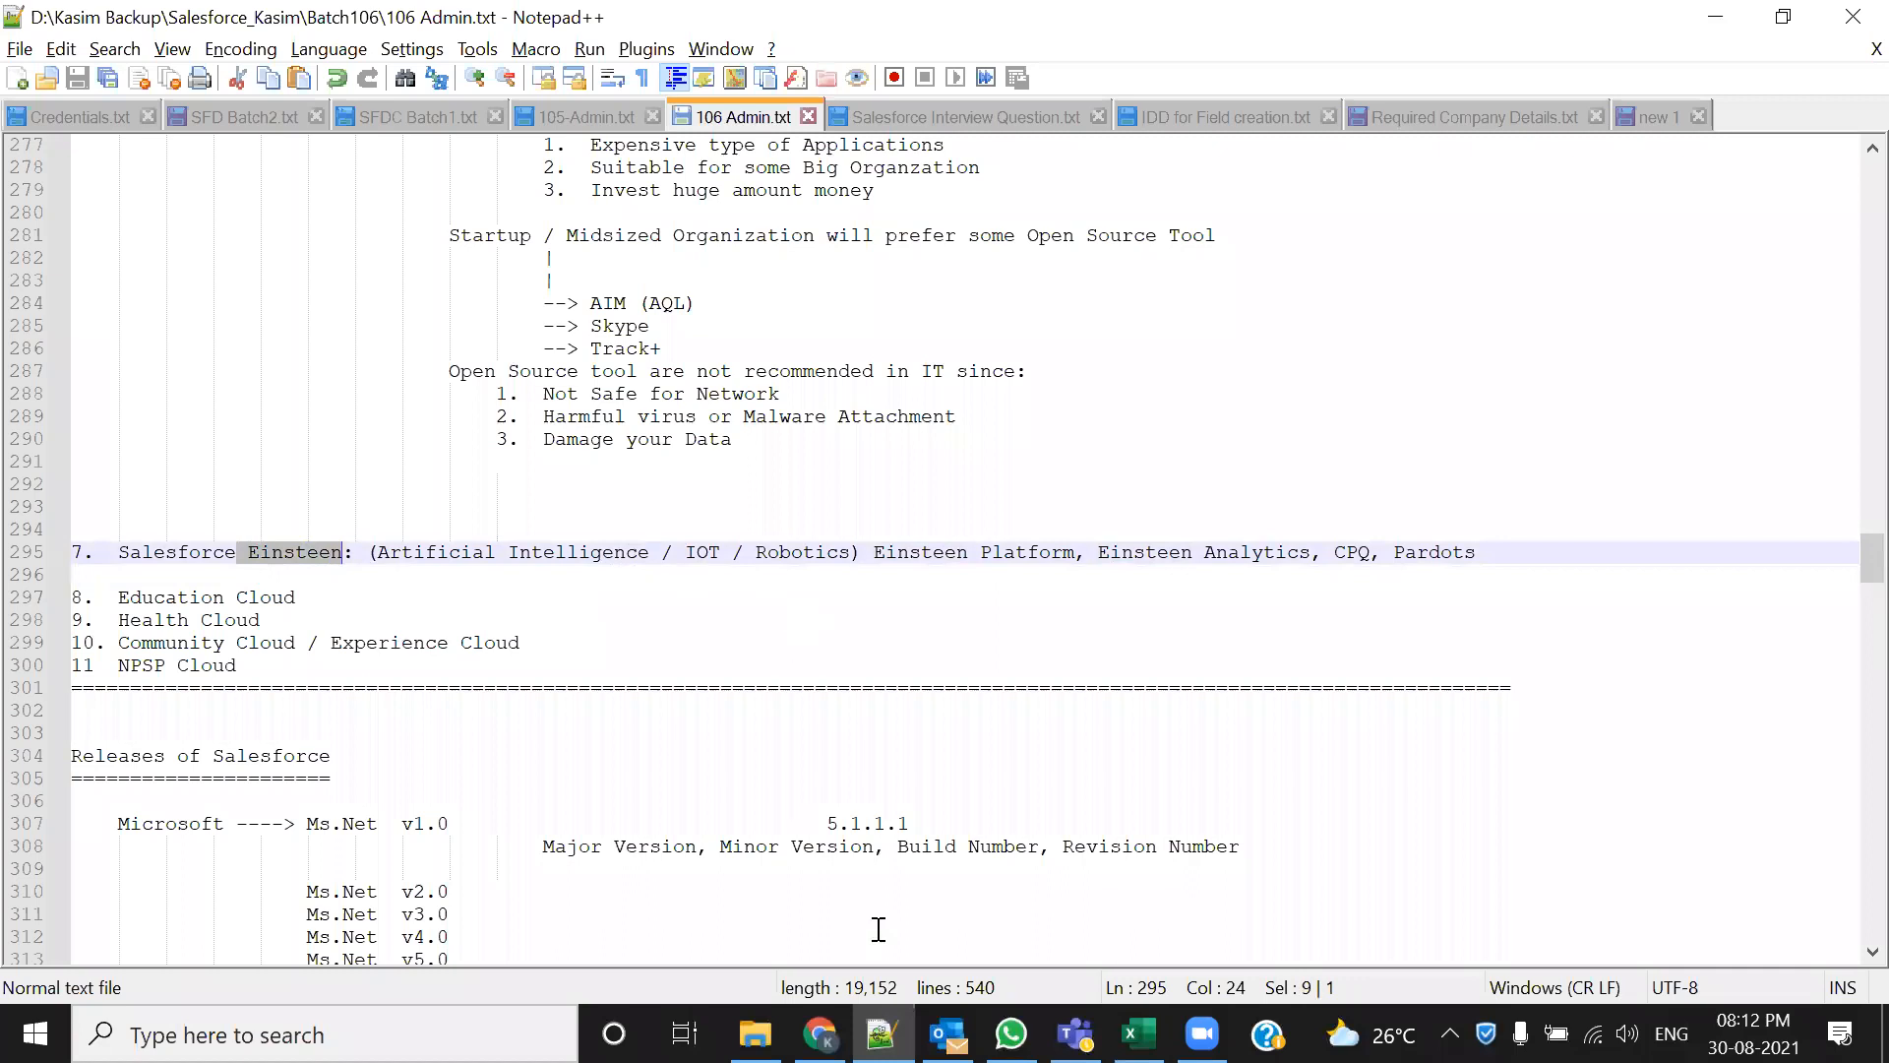
pyautogui.click(819, 1034)
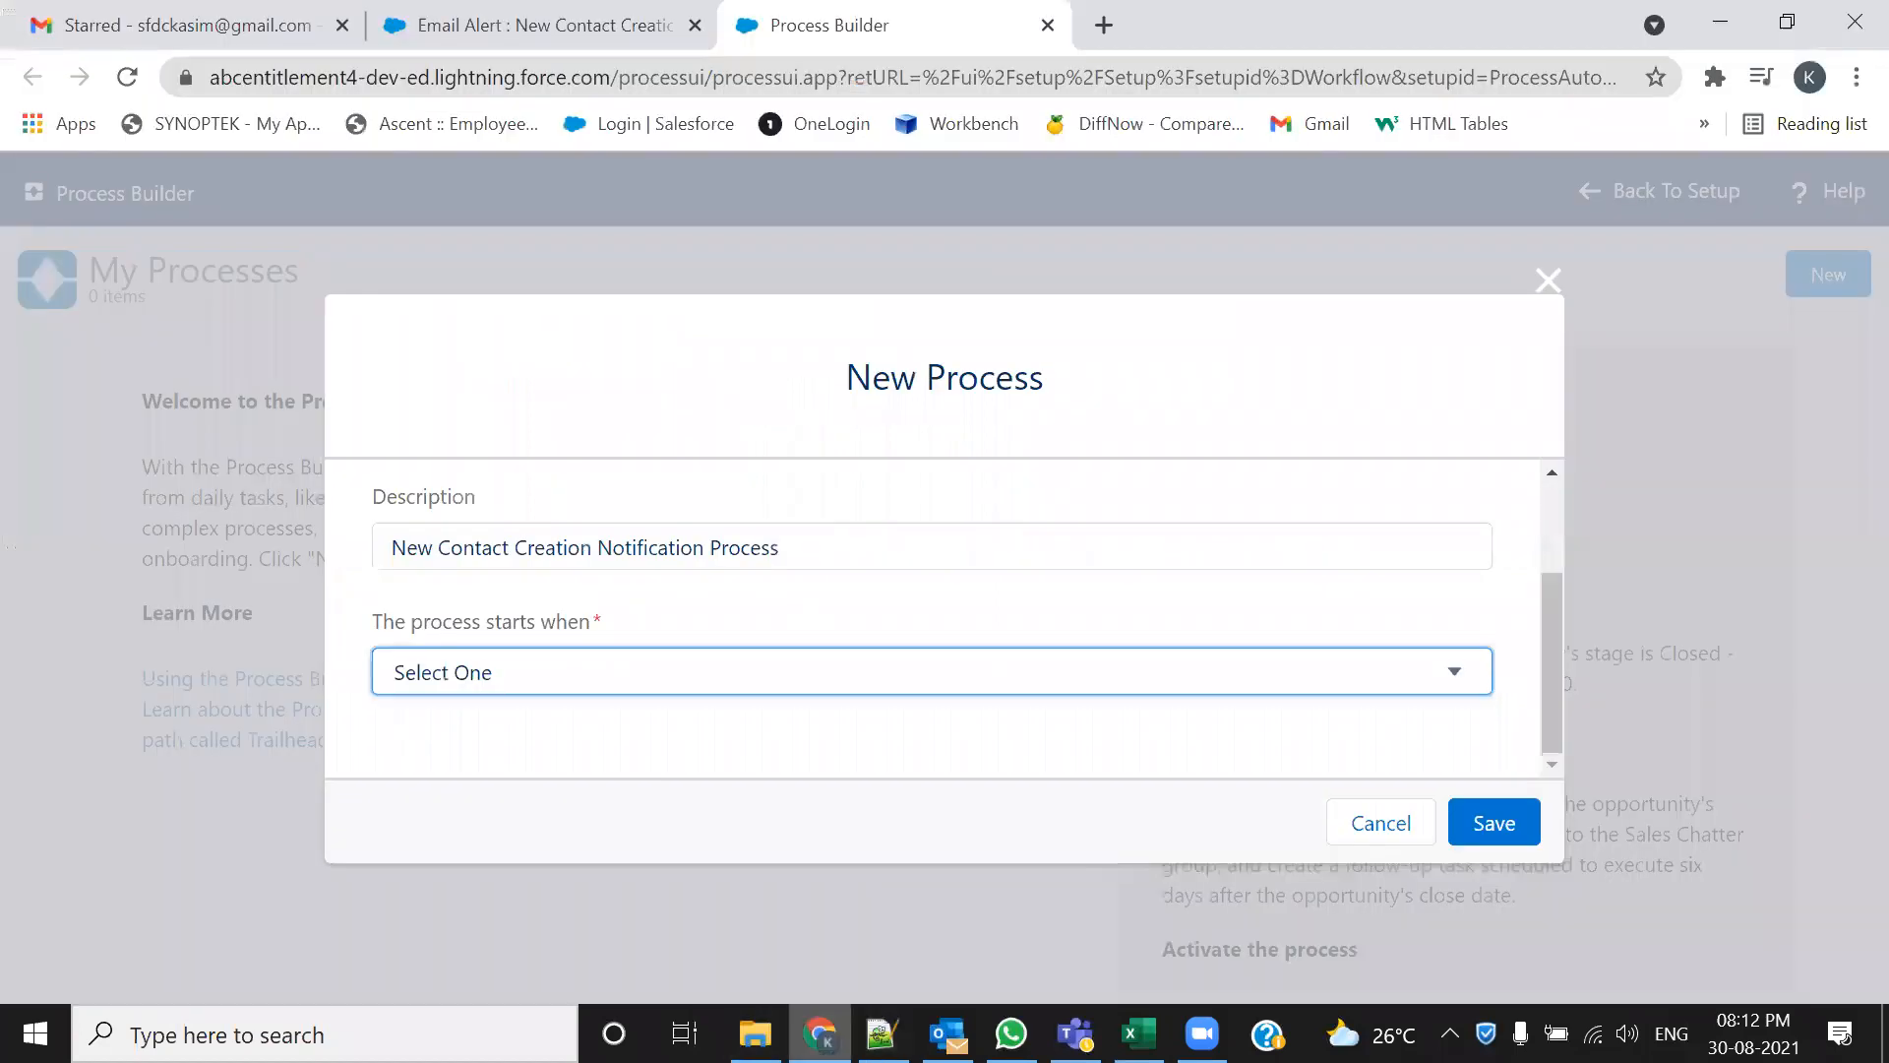
# Open the 'The process starts when' dropdown to reveal its three trigger options
pyautogui.click(1197, 686)
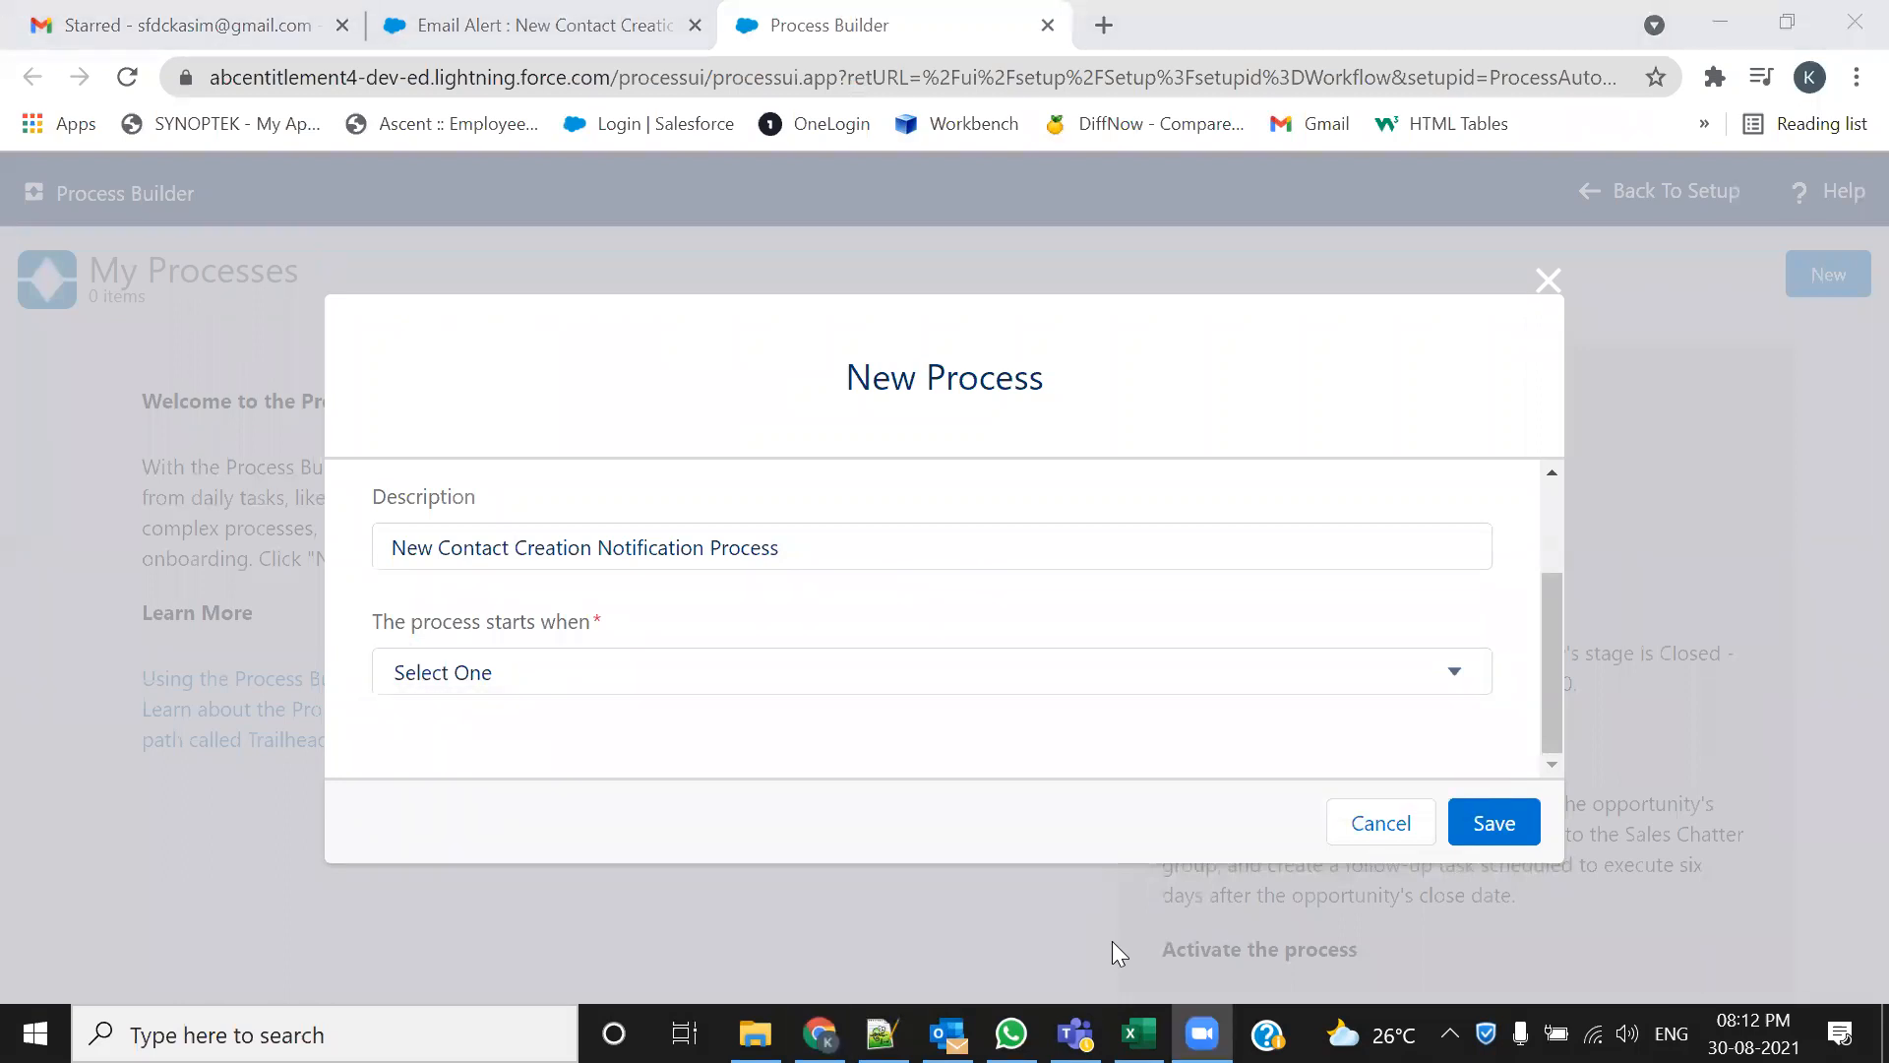
pyautogui.click(970, 709)
pyautogui.click(972, 687)
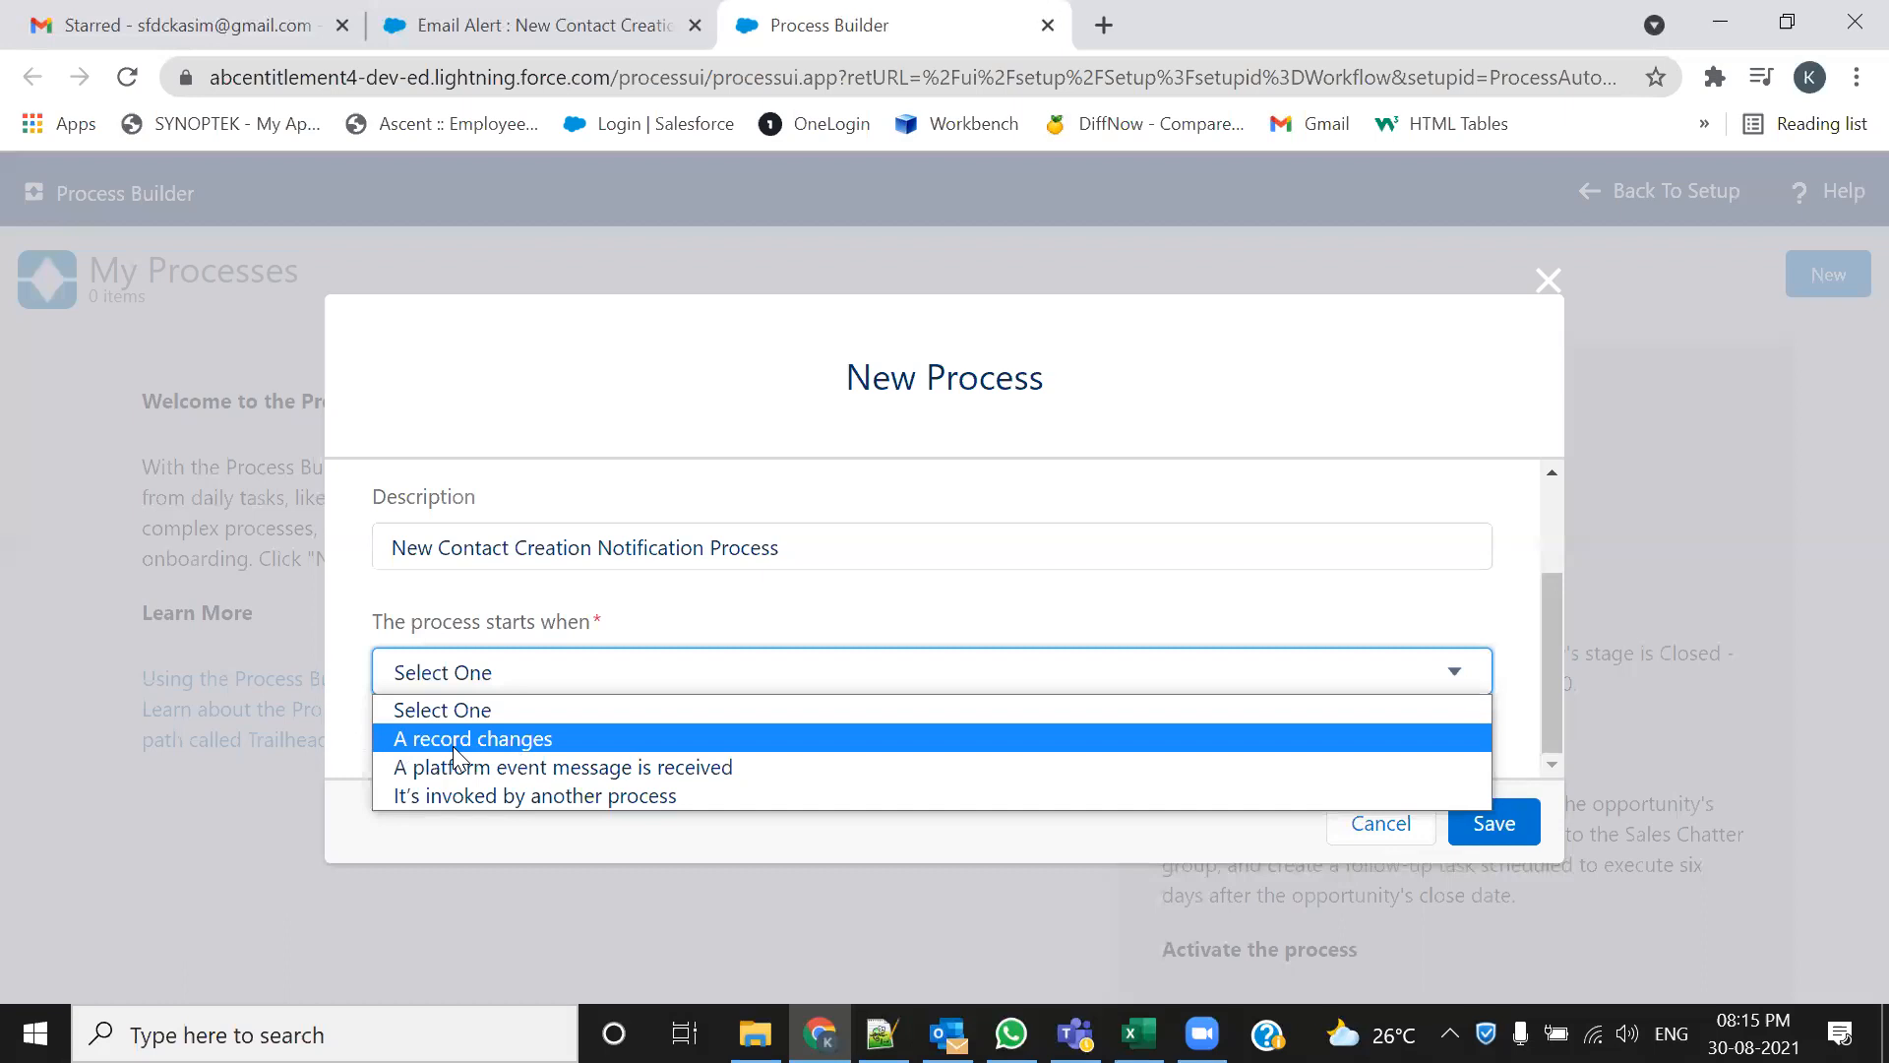
# Set the process to start when a record changes, save it, and return to the email alert tab
pyautogui.click(526, 740)
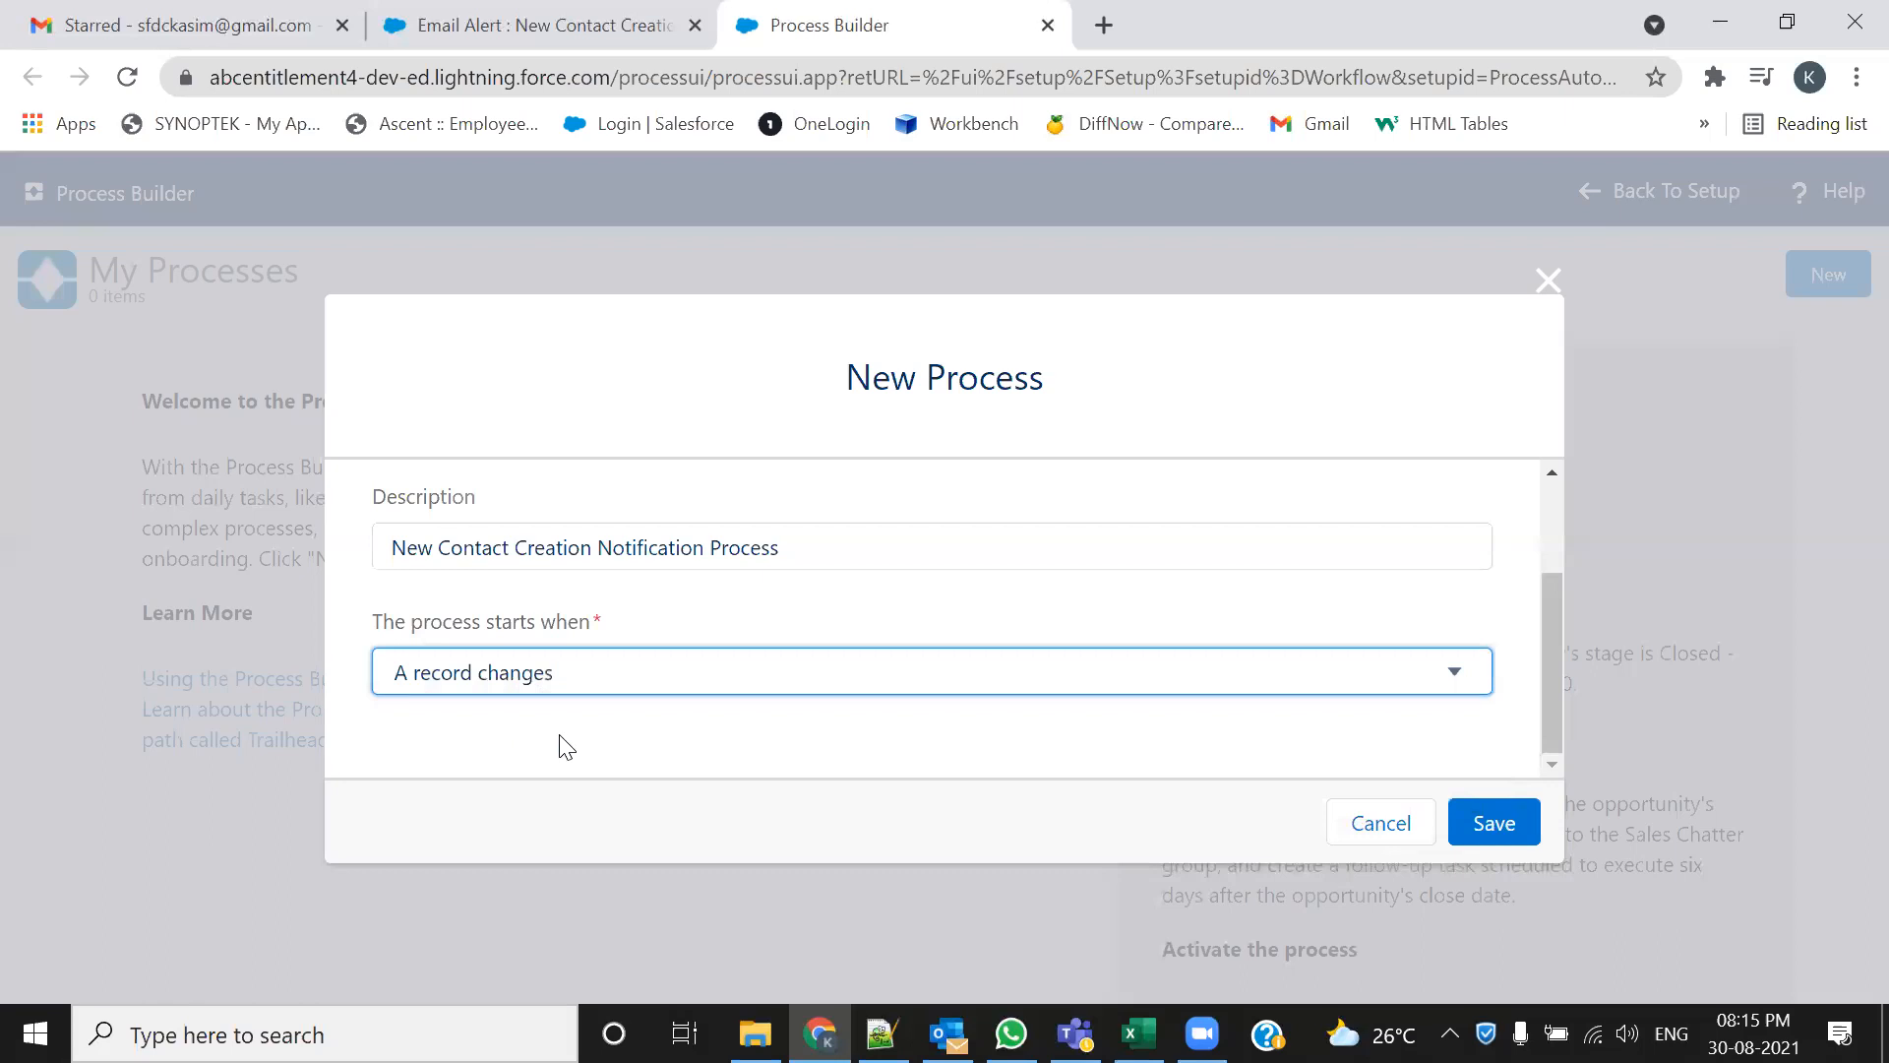
pyautogui.click(1520, 828)
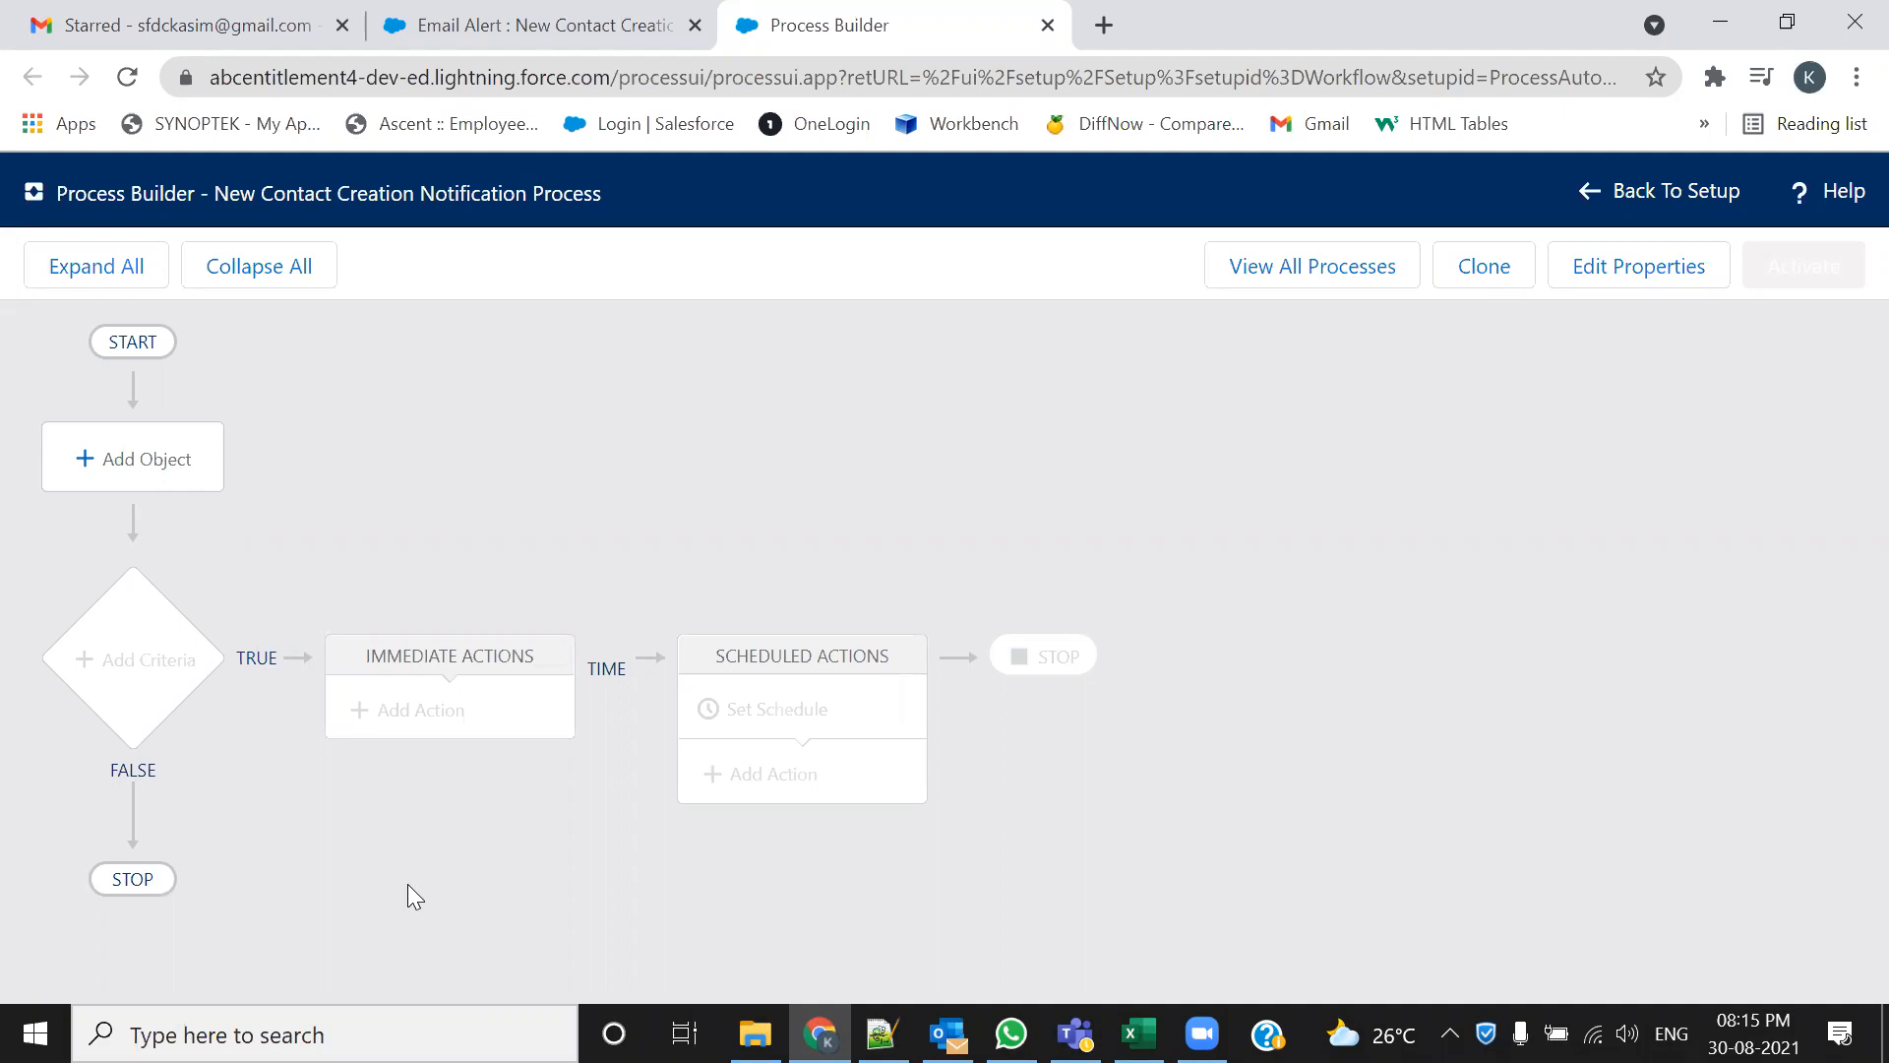
pyautogui.click(555, 33)
pyautogui.scroll(-20, 287, 775)
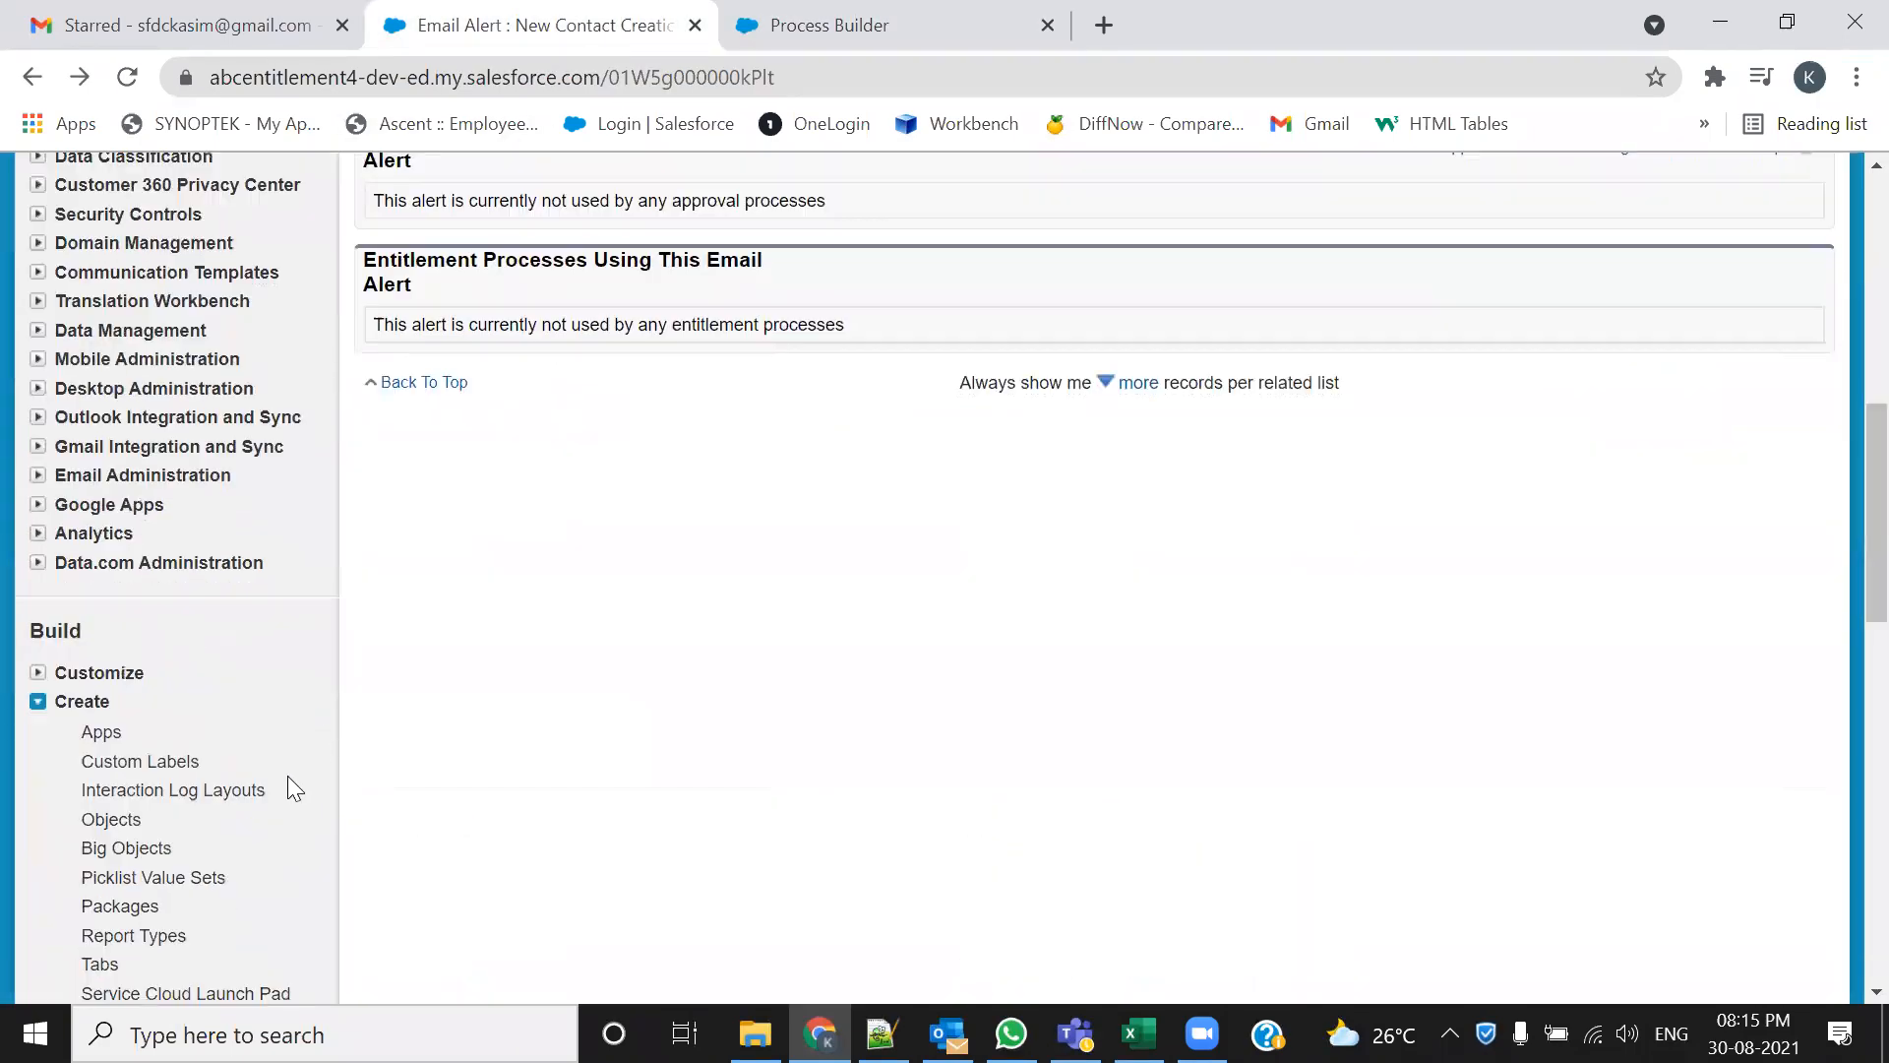
# Open Workflow Rules in a new tab and edit the Assign New Task to Current User rule
pyautogui.middleClick(197, 378)
pyautogui.click(1112, 20)
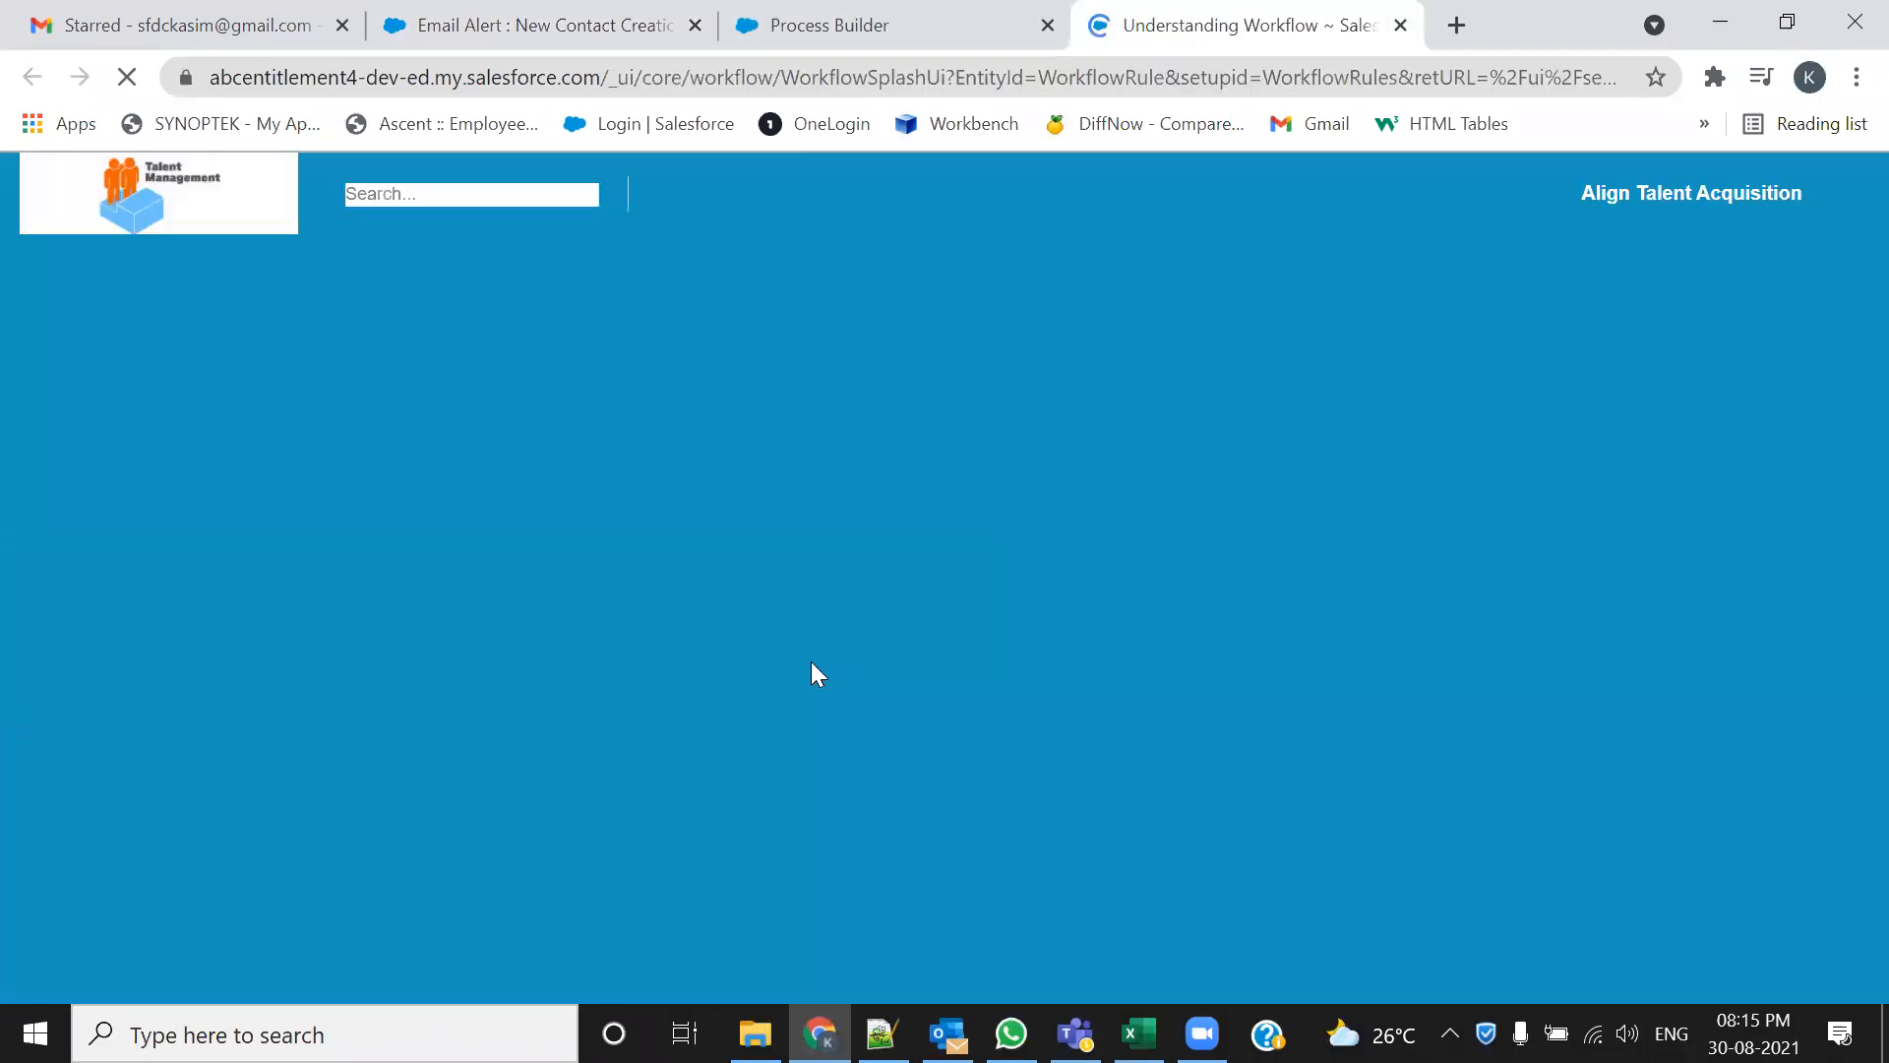
pyautogui.scroll(-6, 445, 770)
pyautogui.click(439, 760)
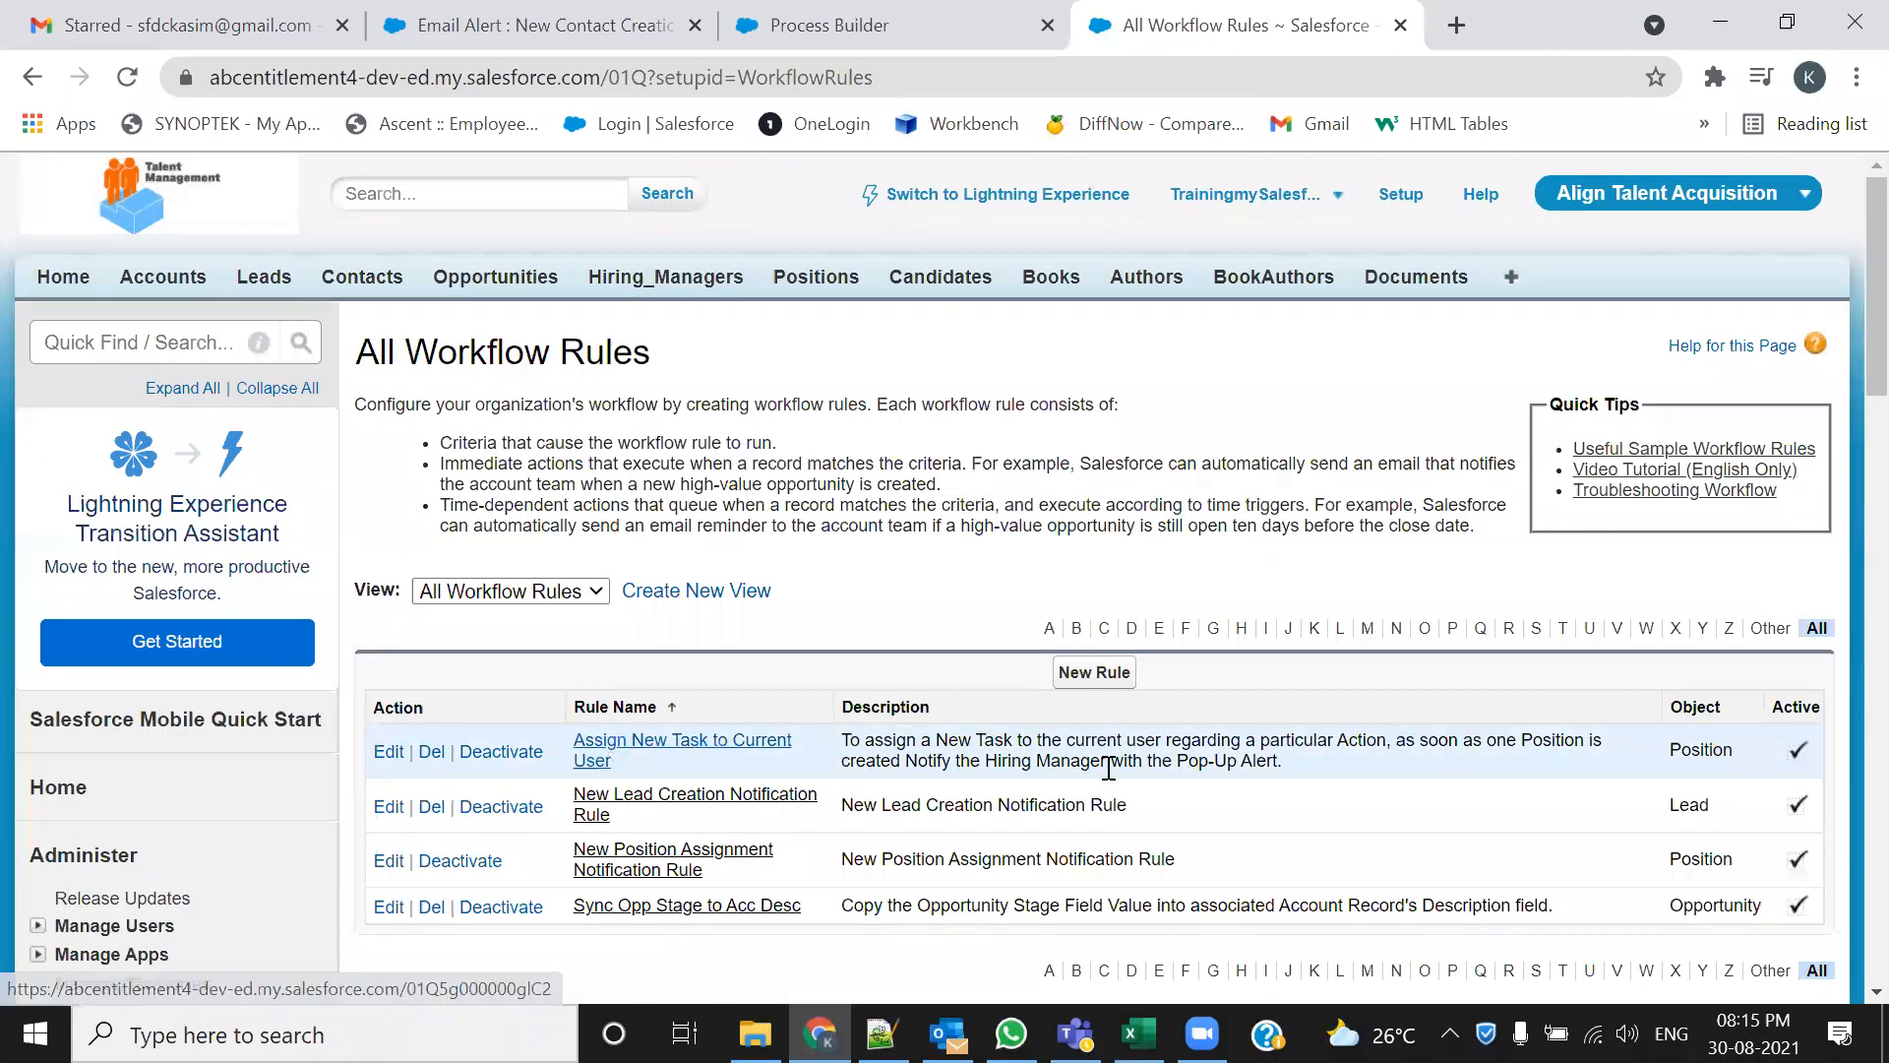
pyautogui.click(630, 742)
pyautogui.scroll(-2, 1099, 770)
pyautogui.scroll(1, 874, 738)
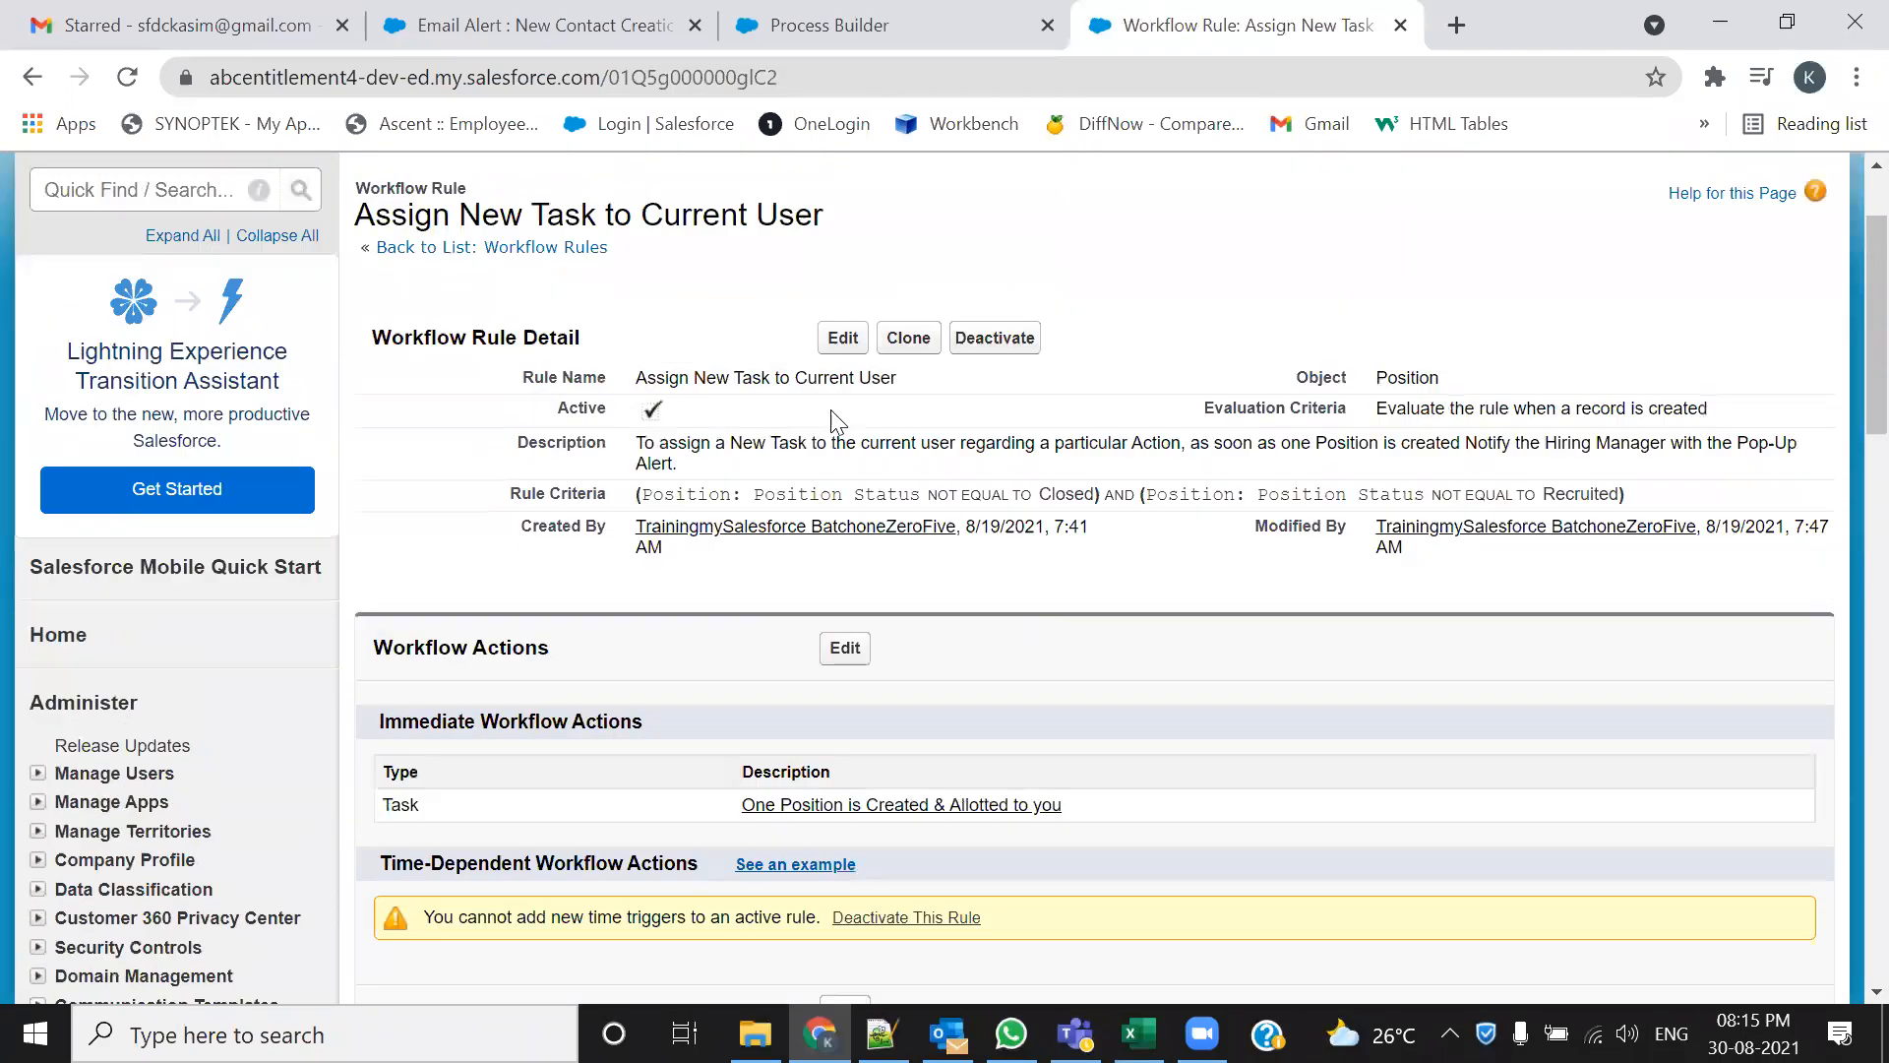
pyautogui.click(846, 347)
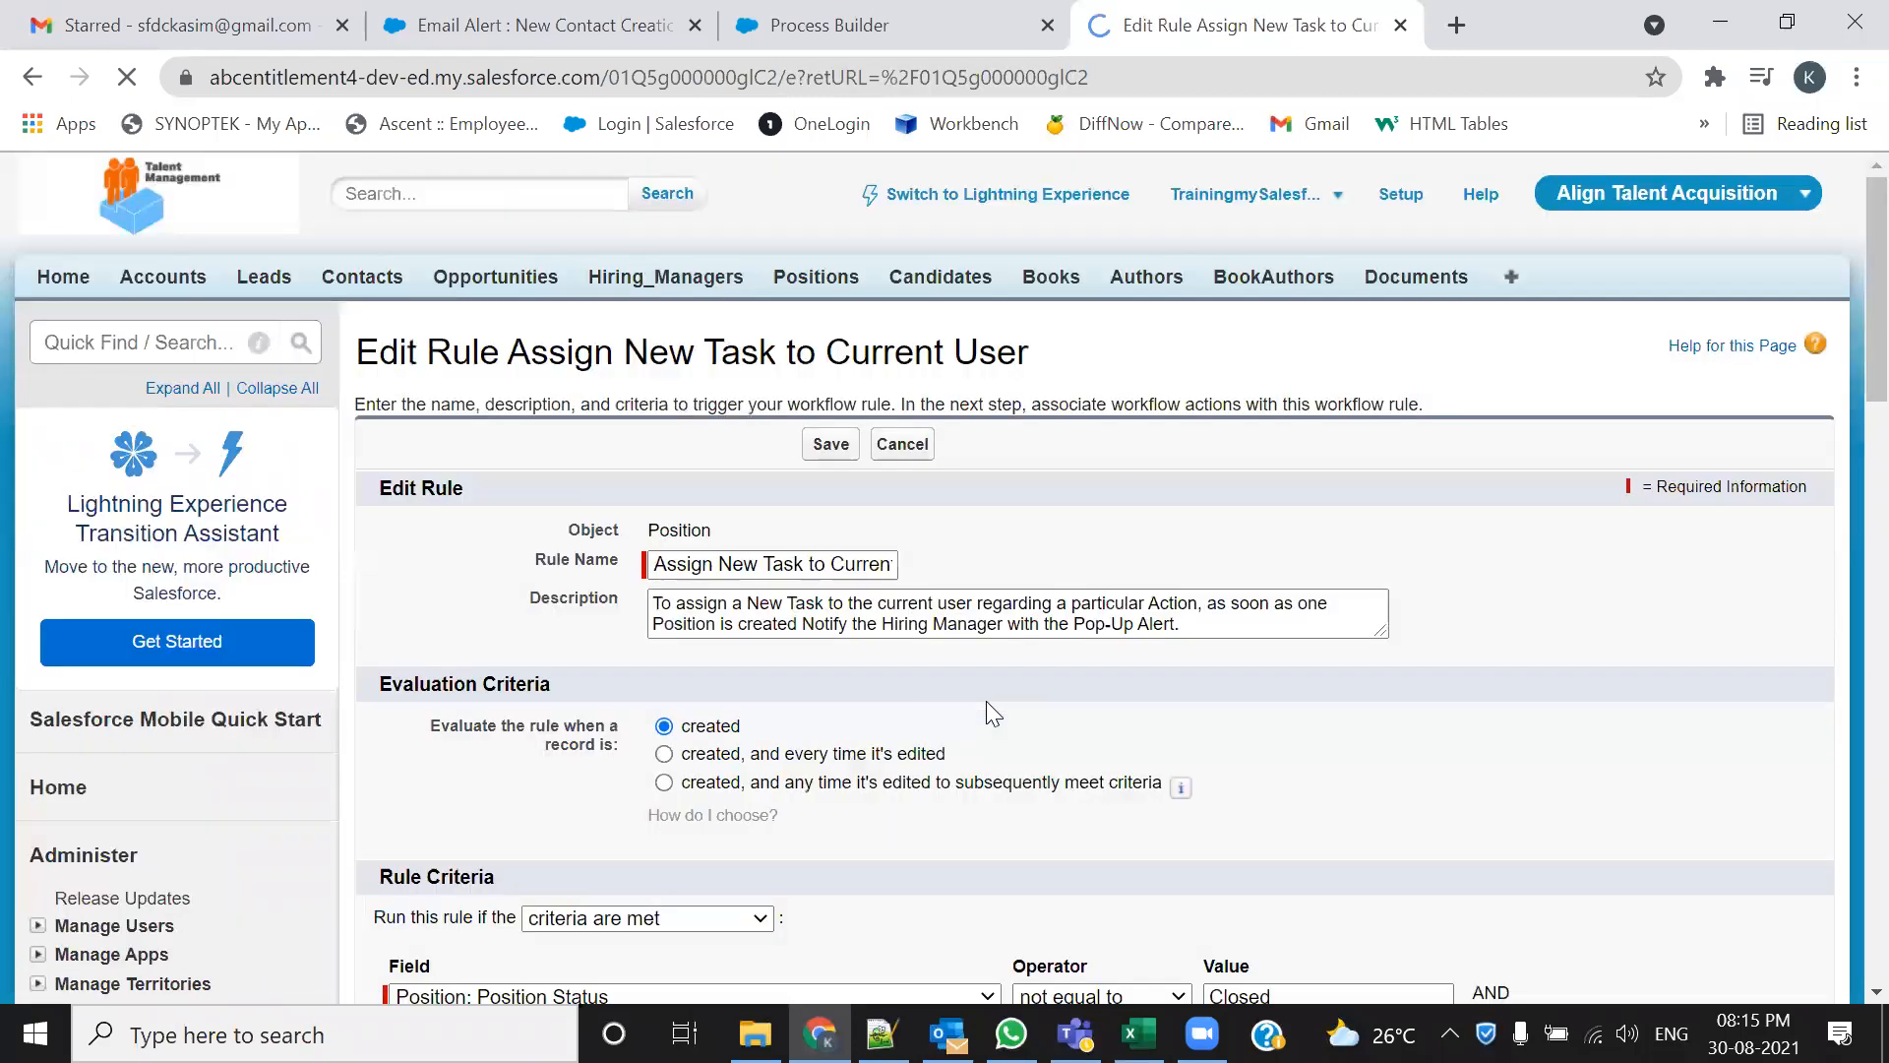
pyautogui.scroll(-4, 823, 675)
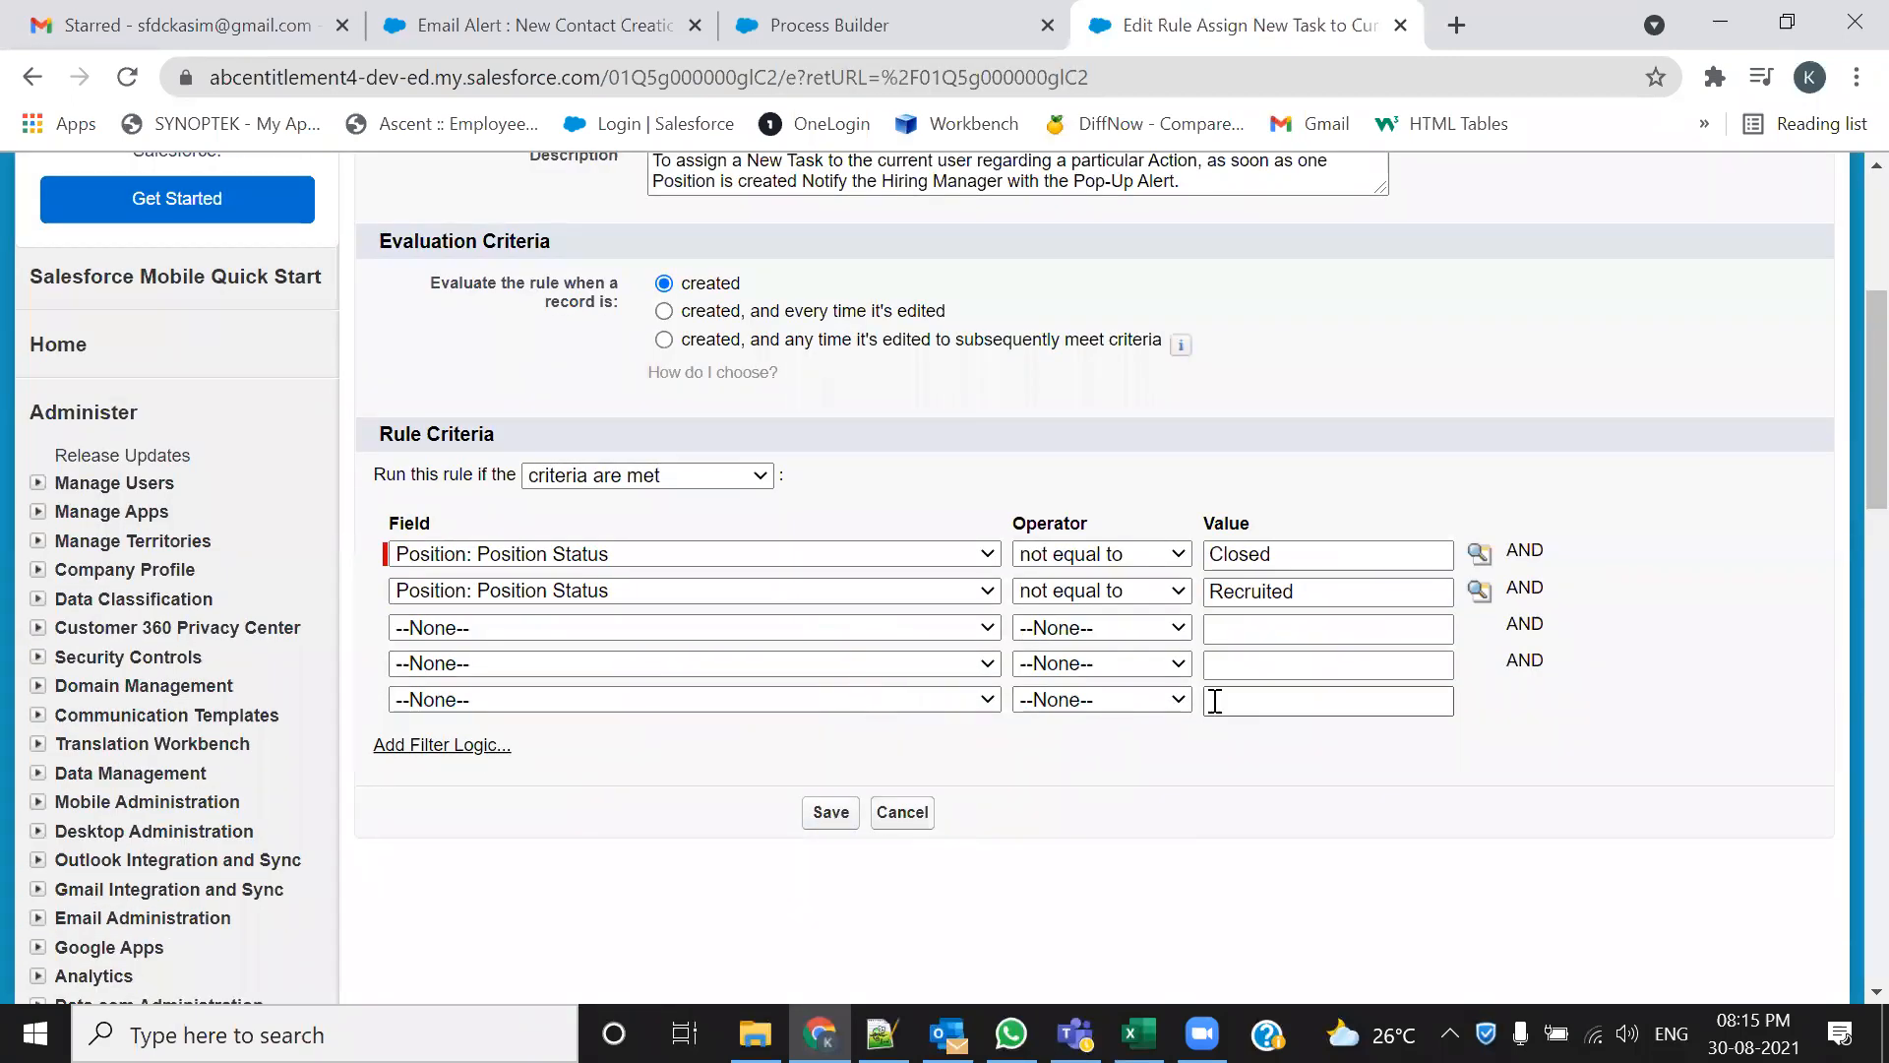
pyautogui.scroll(3, 1216, 696)
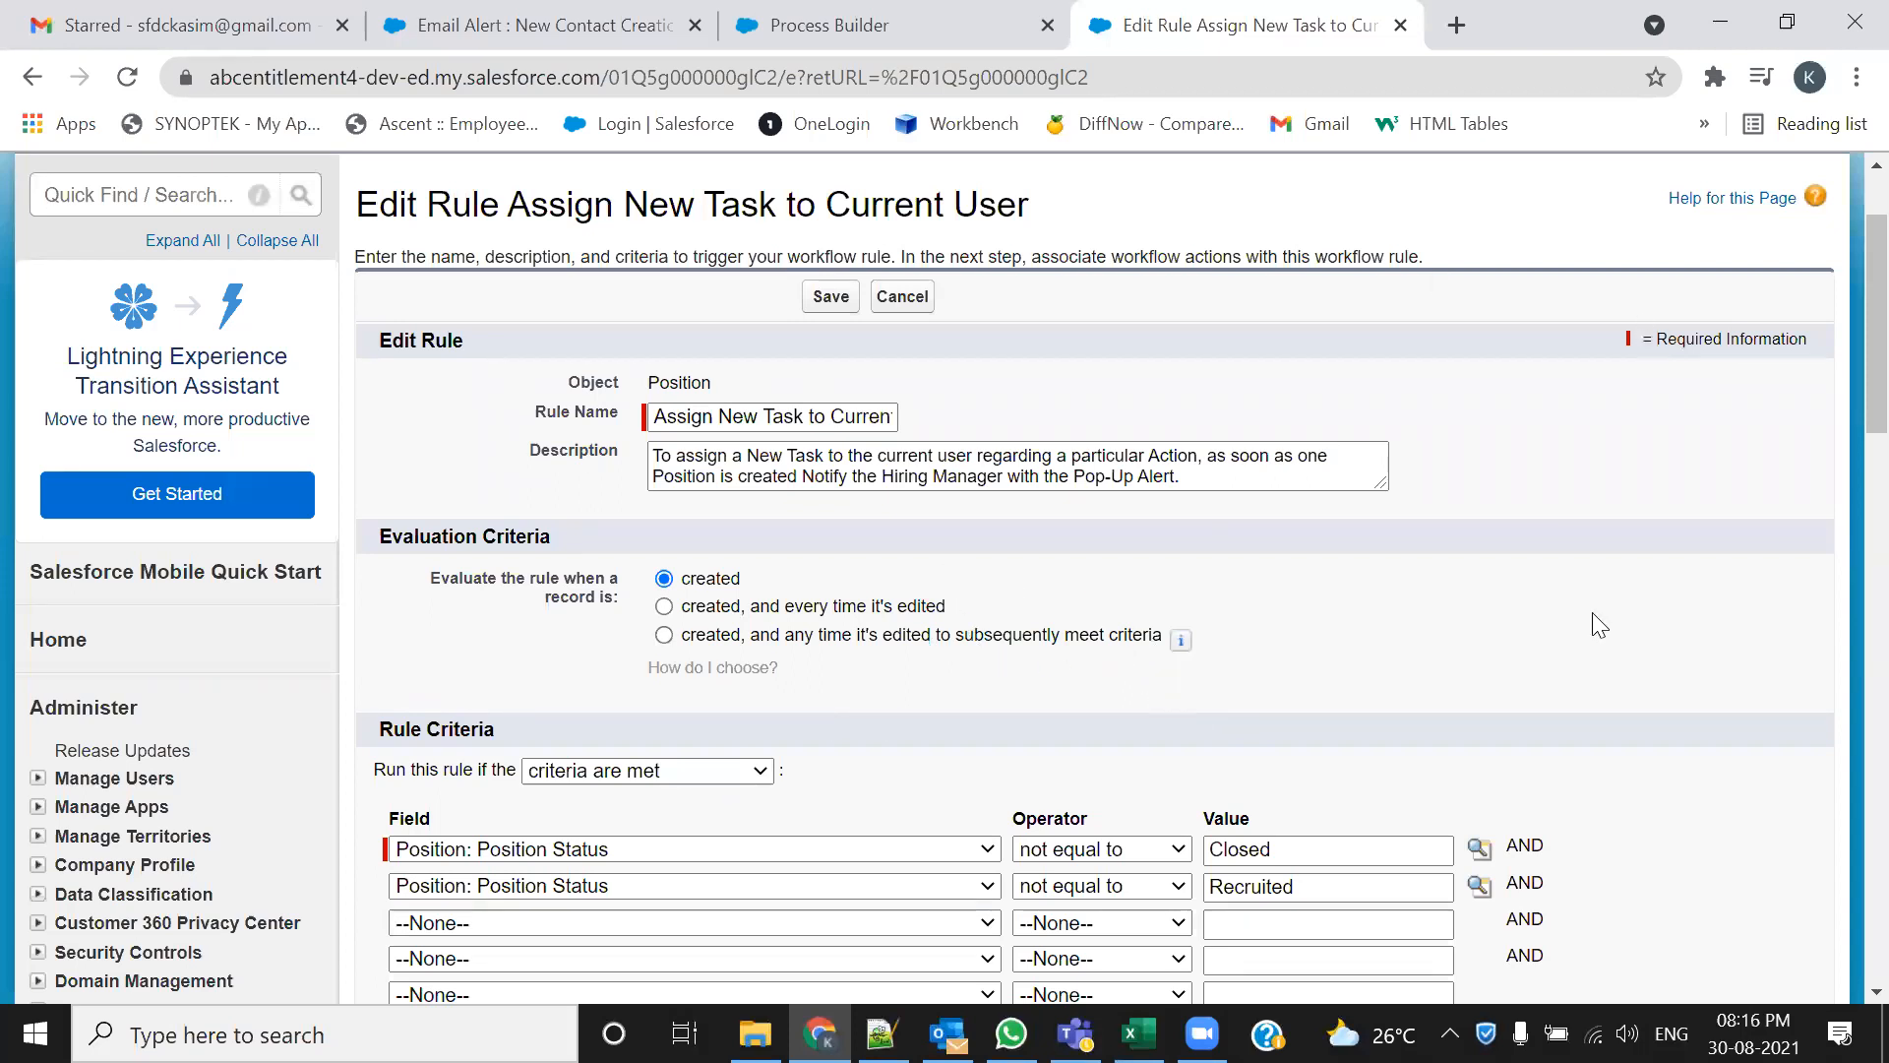
# Compare the workflow rule criteria with the process canvas, start adding the object, then bring up the notes
pyautogui.click(919, 14)
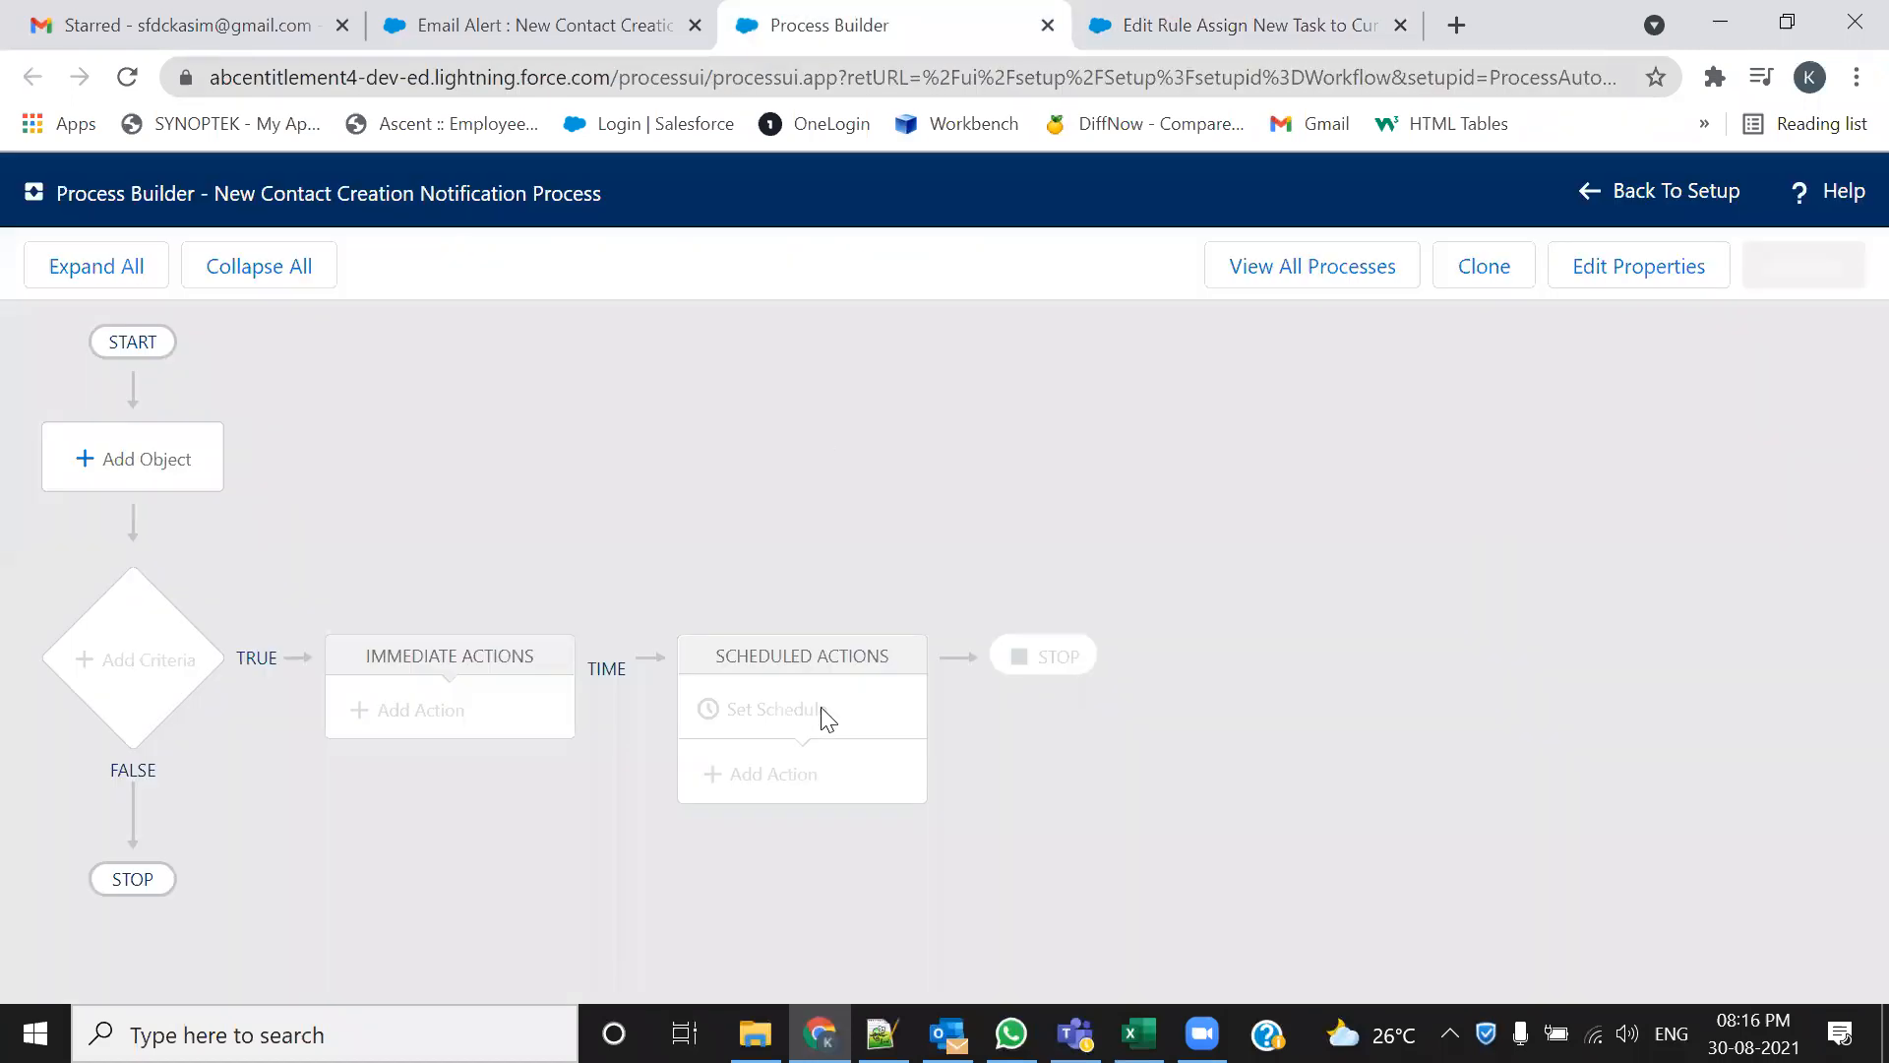
pyautogui.click(1217, 12)
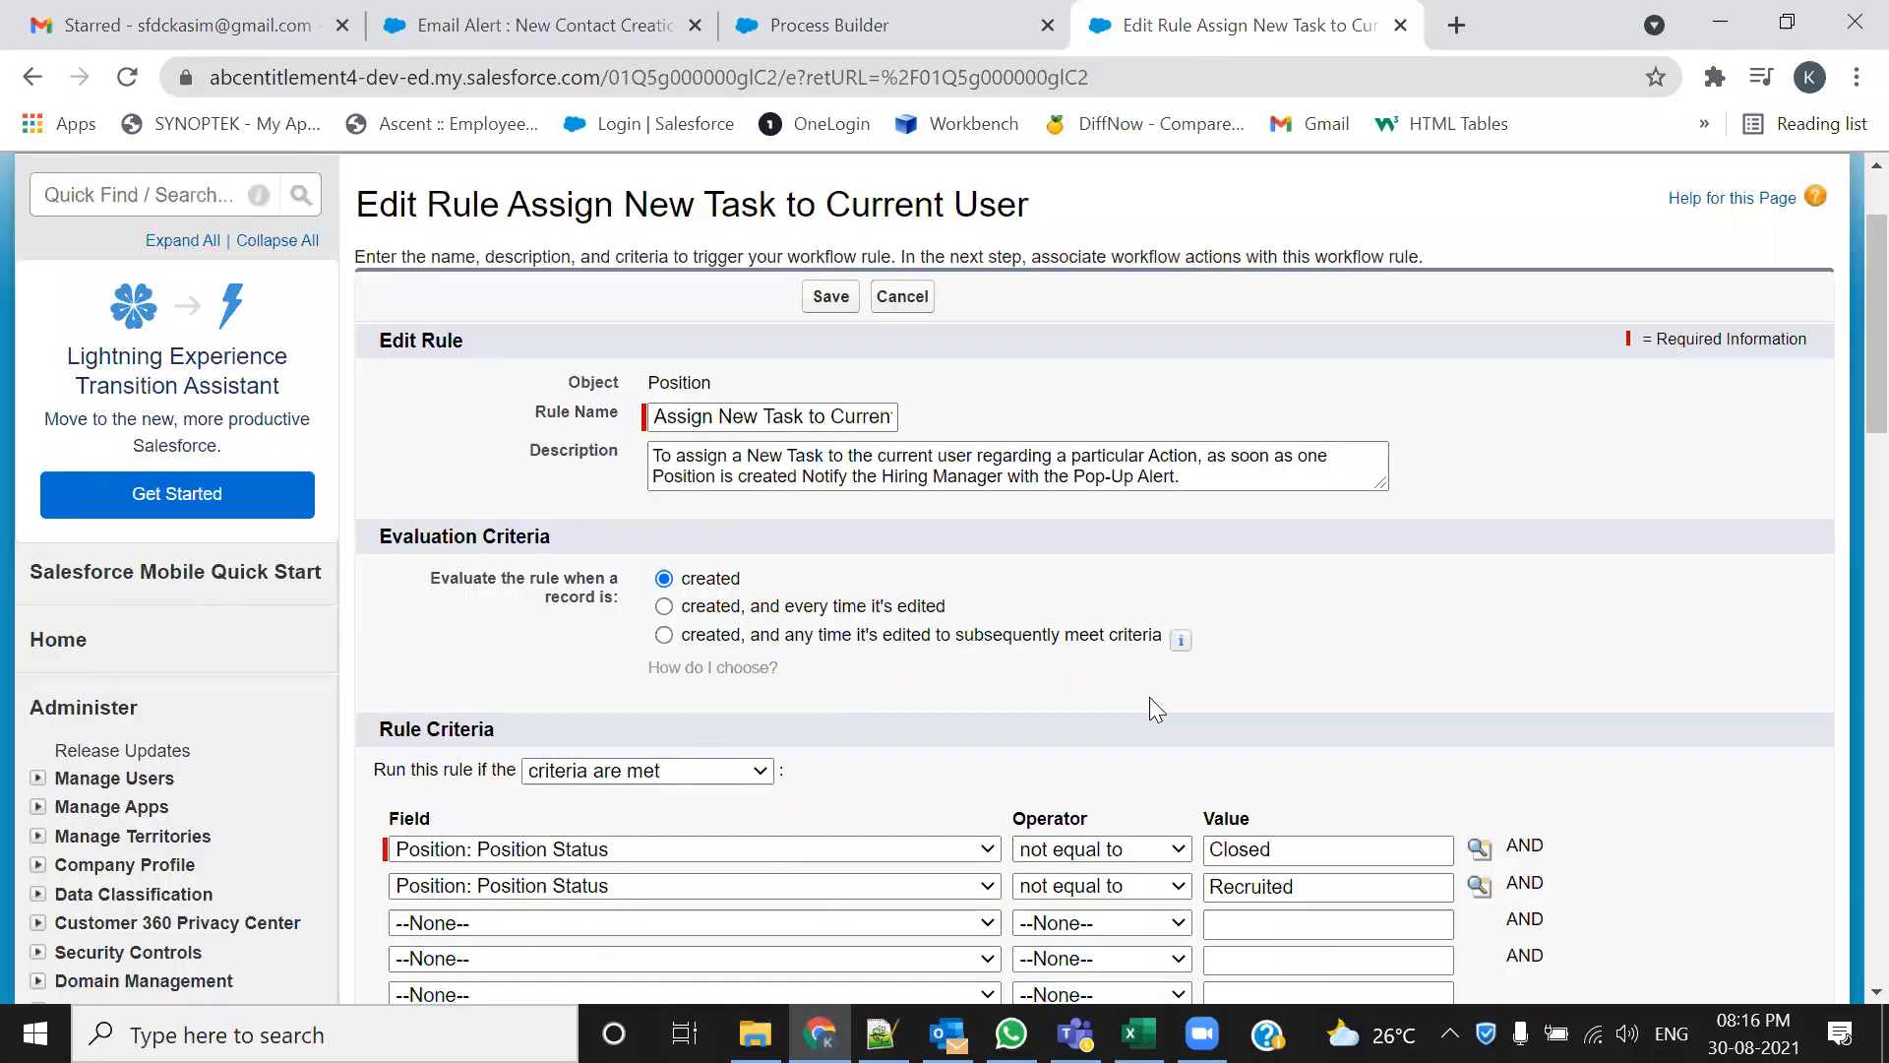
pyautogui.click(885, 25)
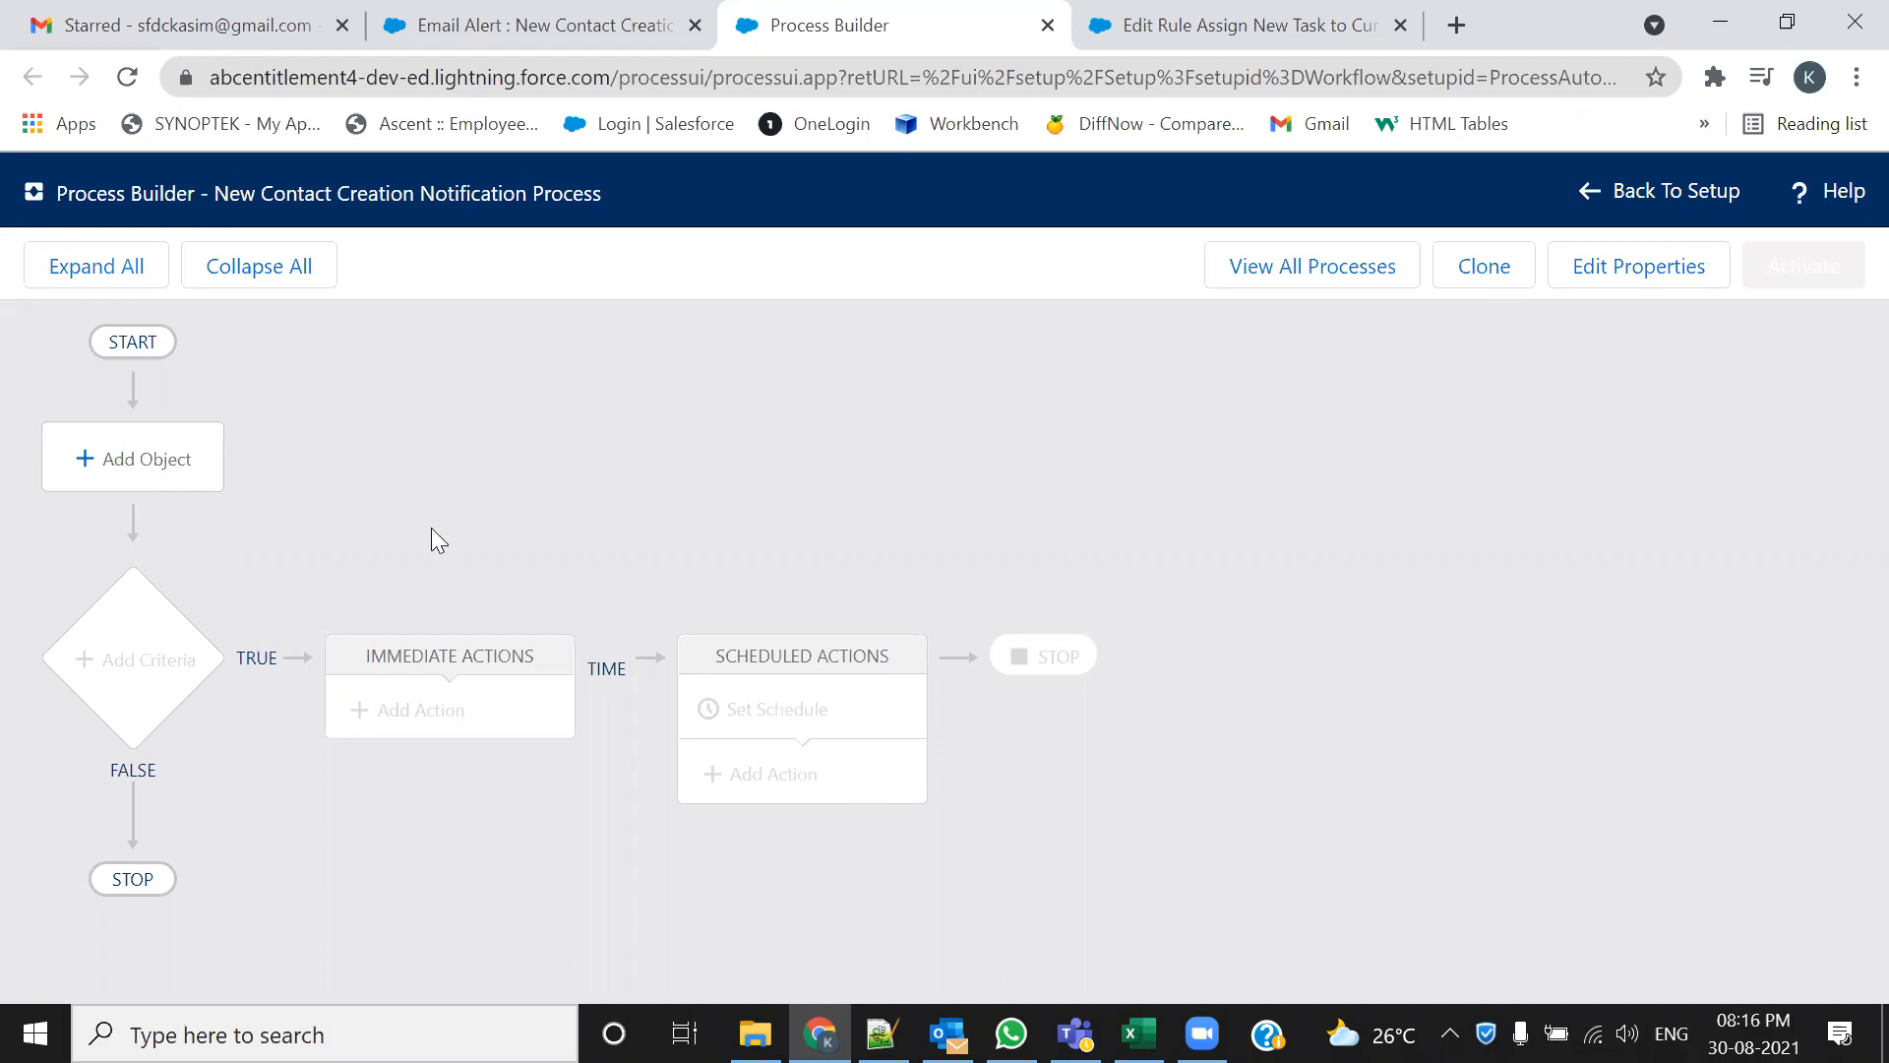
pyautogui.click(1102, 39)
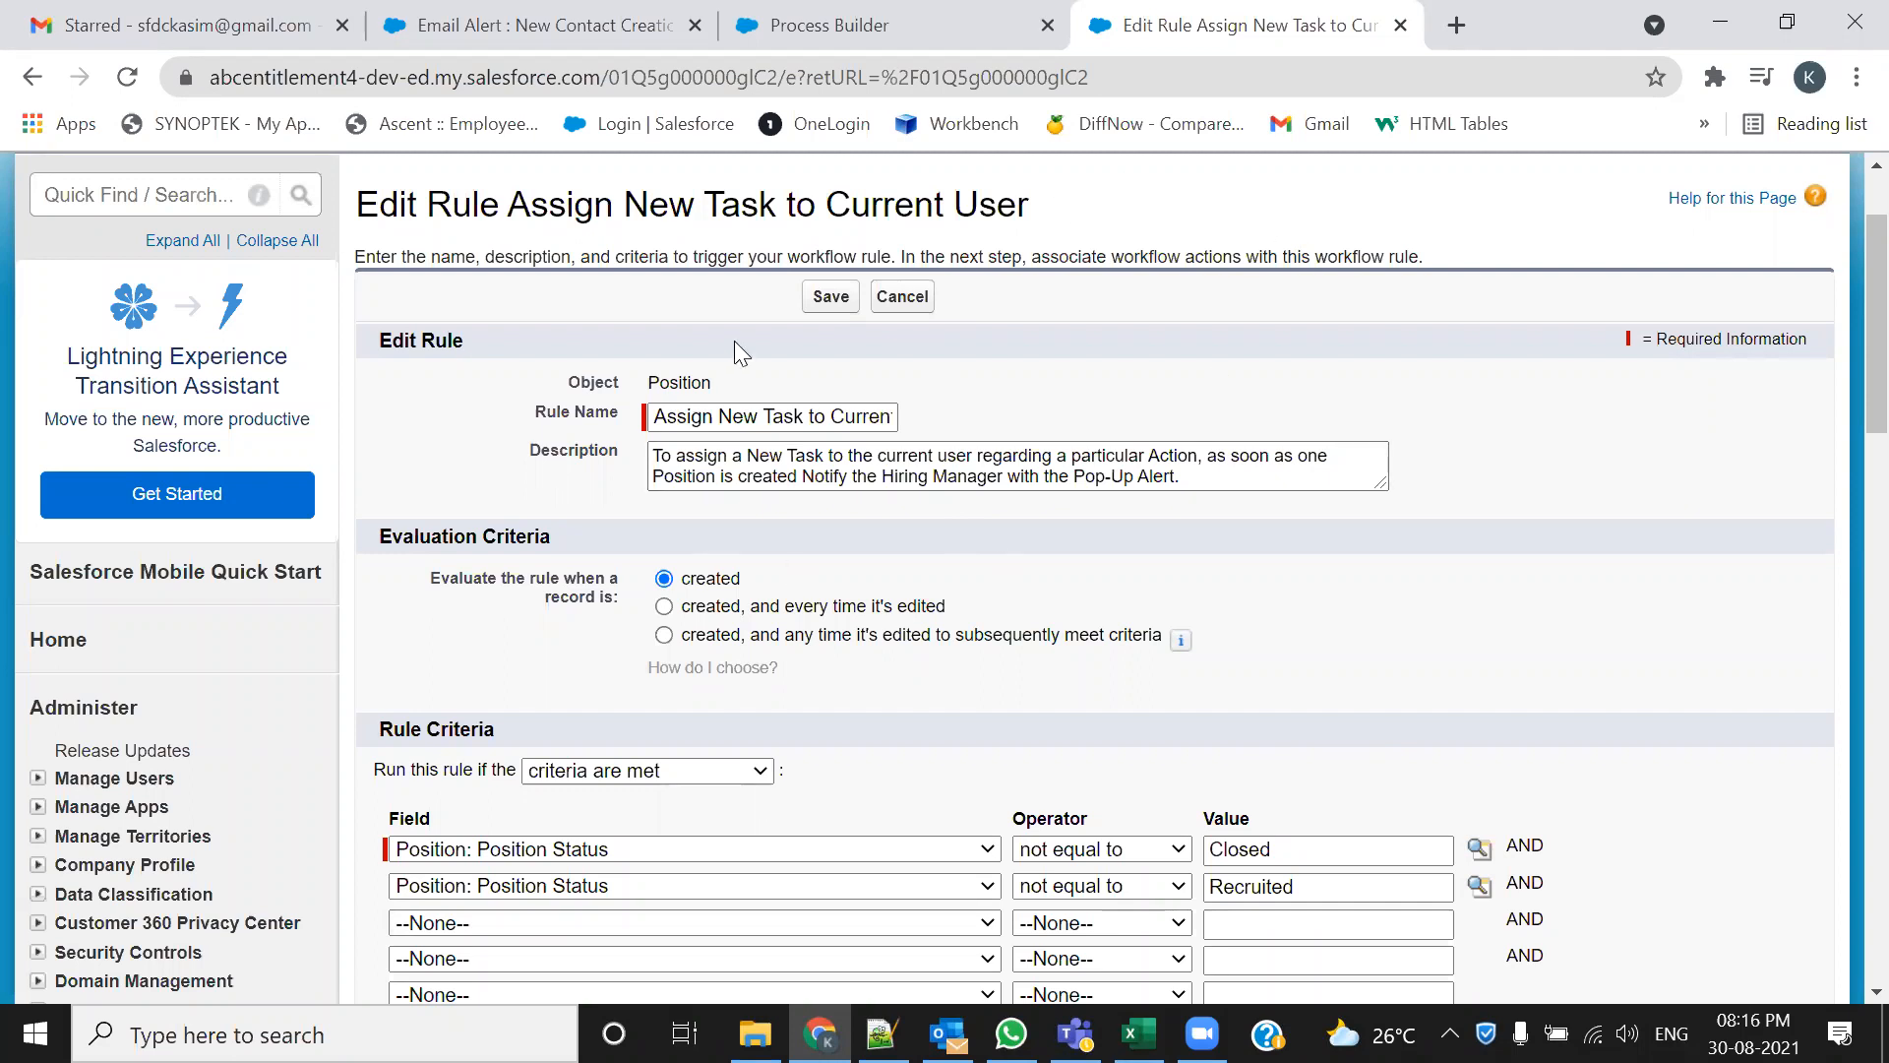
pyautogui.click(819, 29)
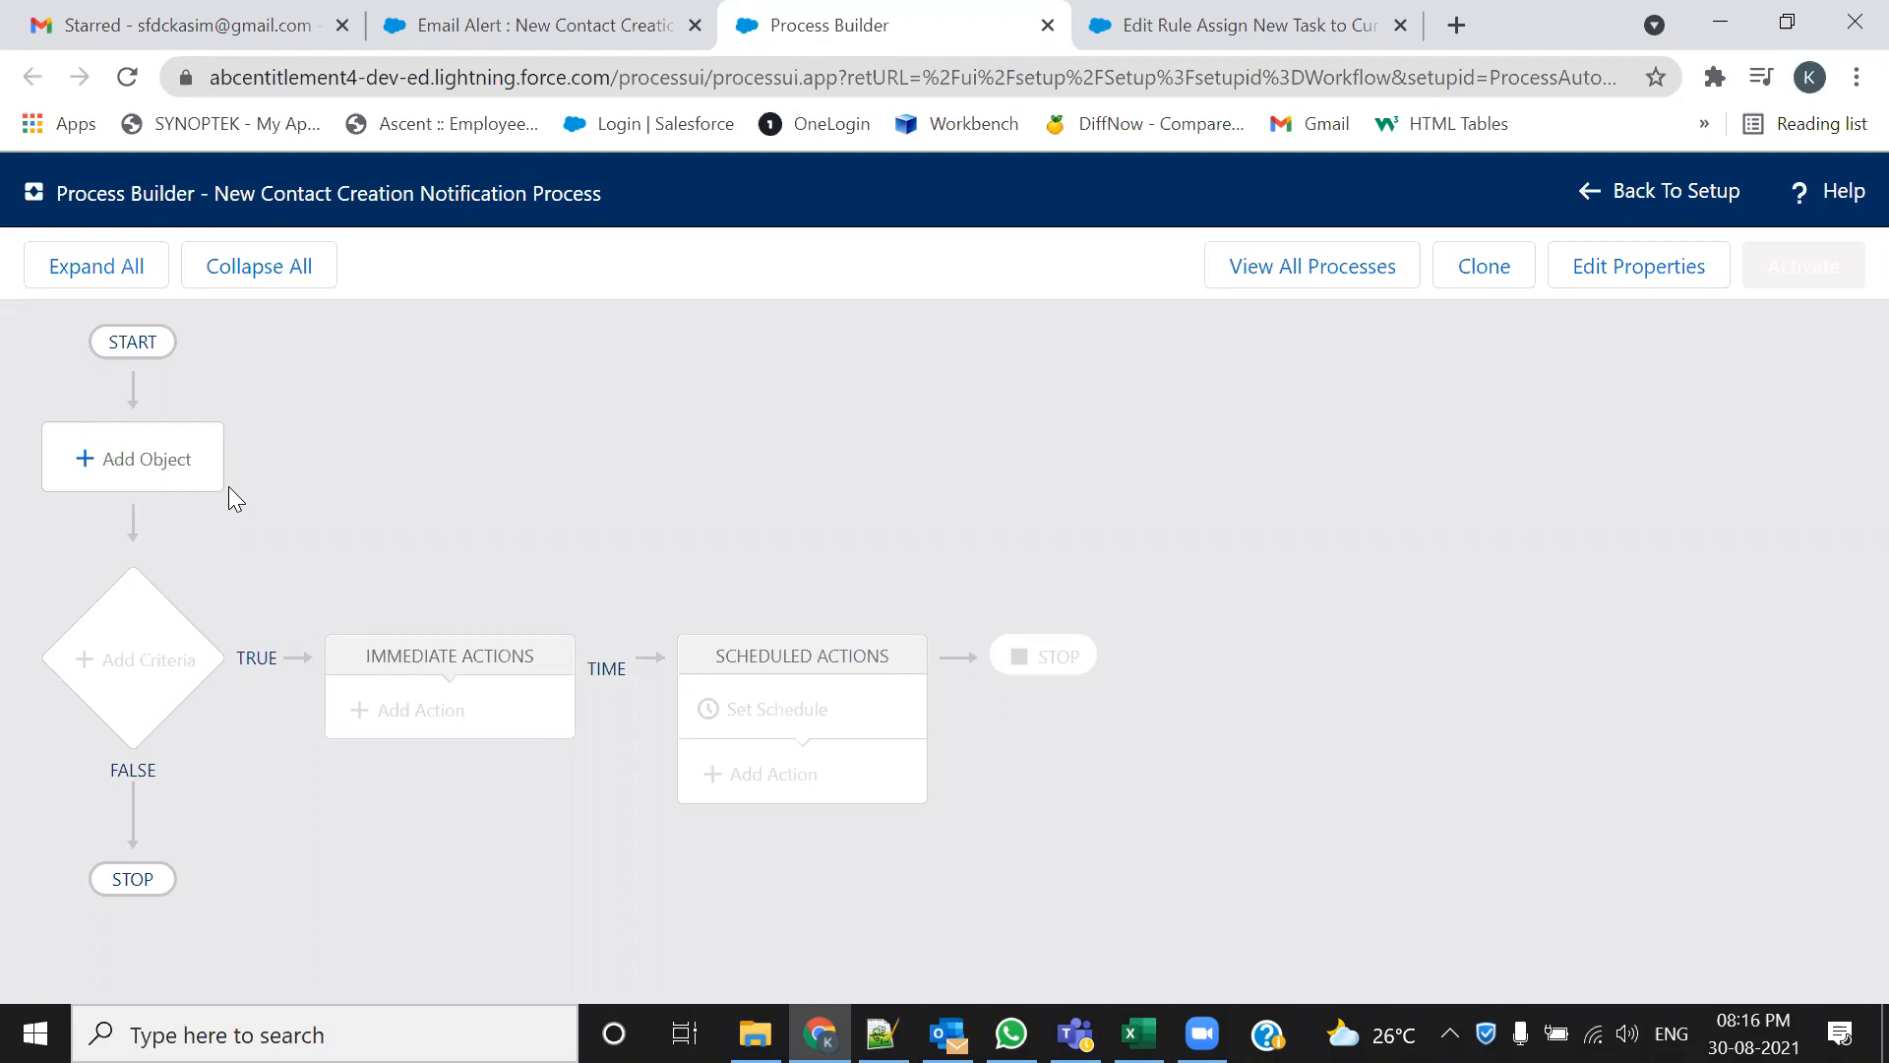
pyautogui.click(1275, 24)
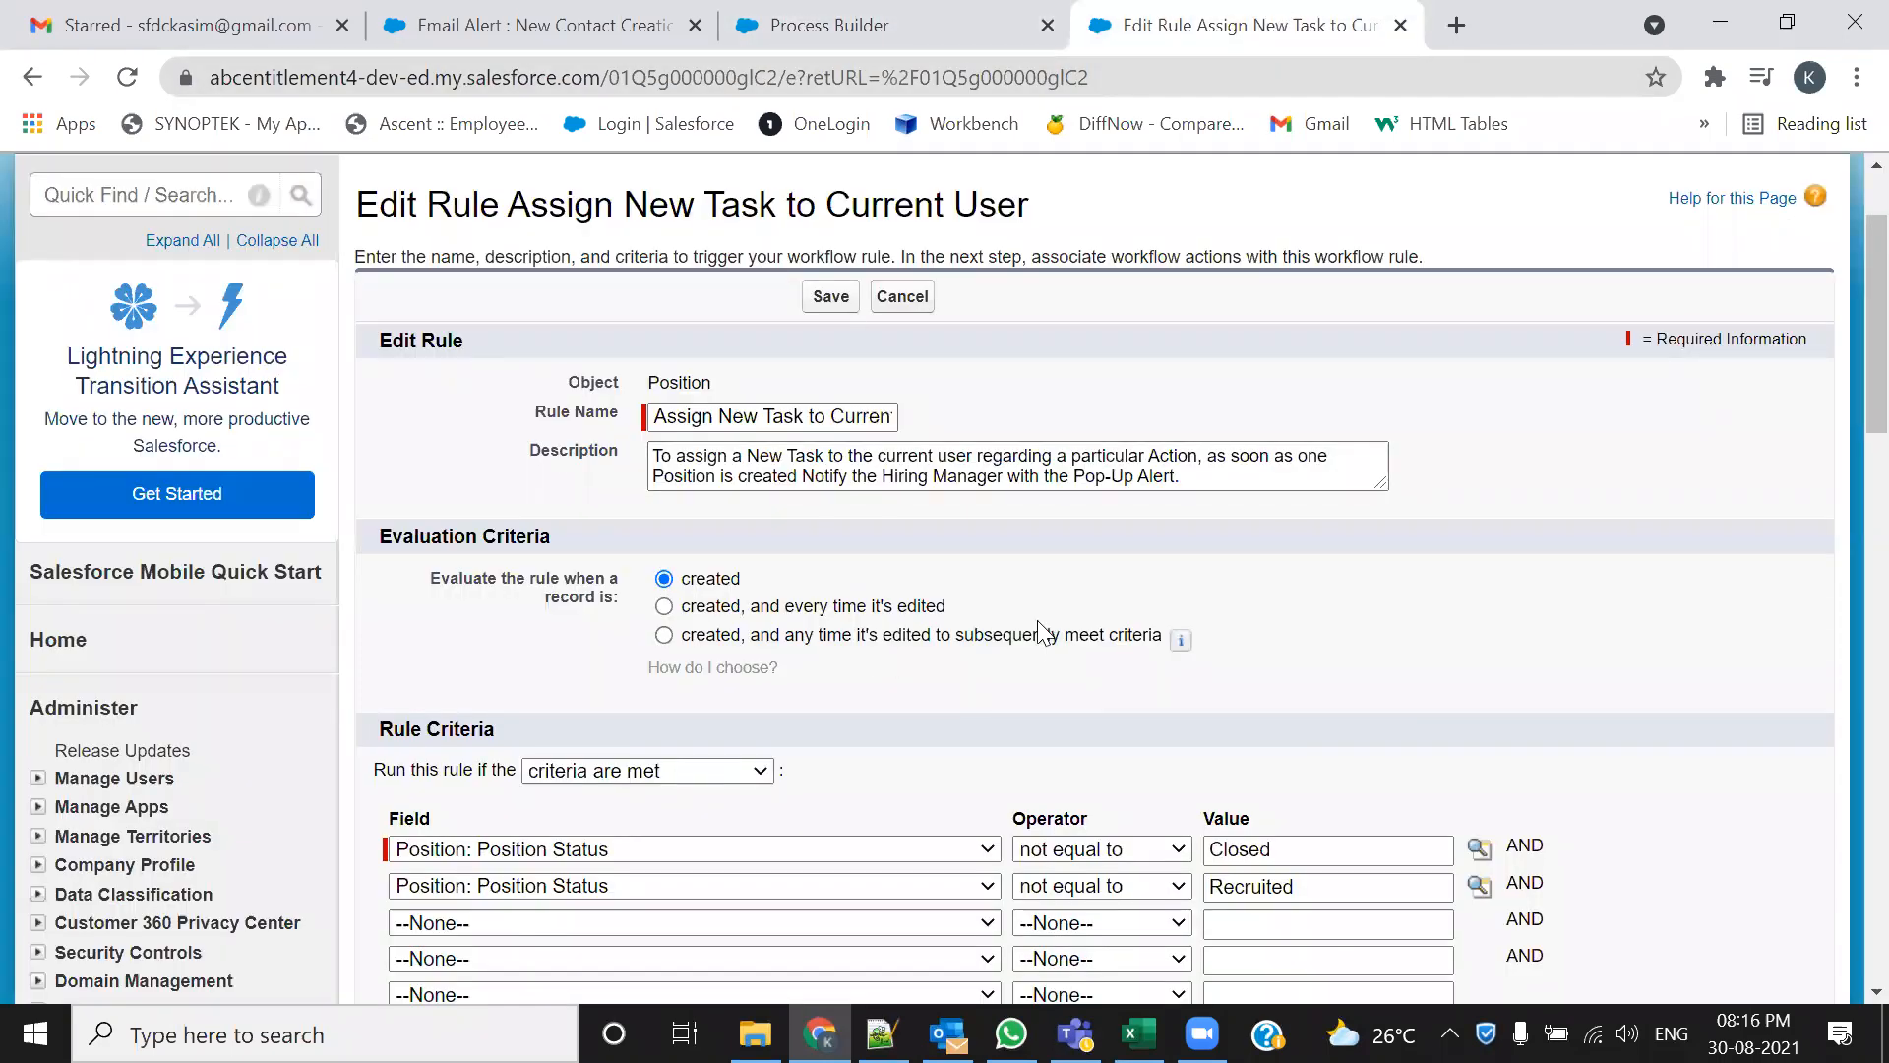
pyautogui.scroll(-3, 1043, 631)
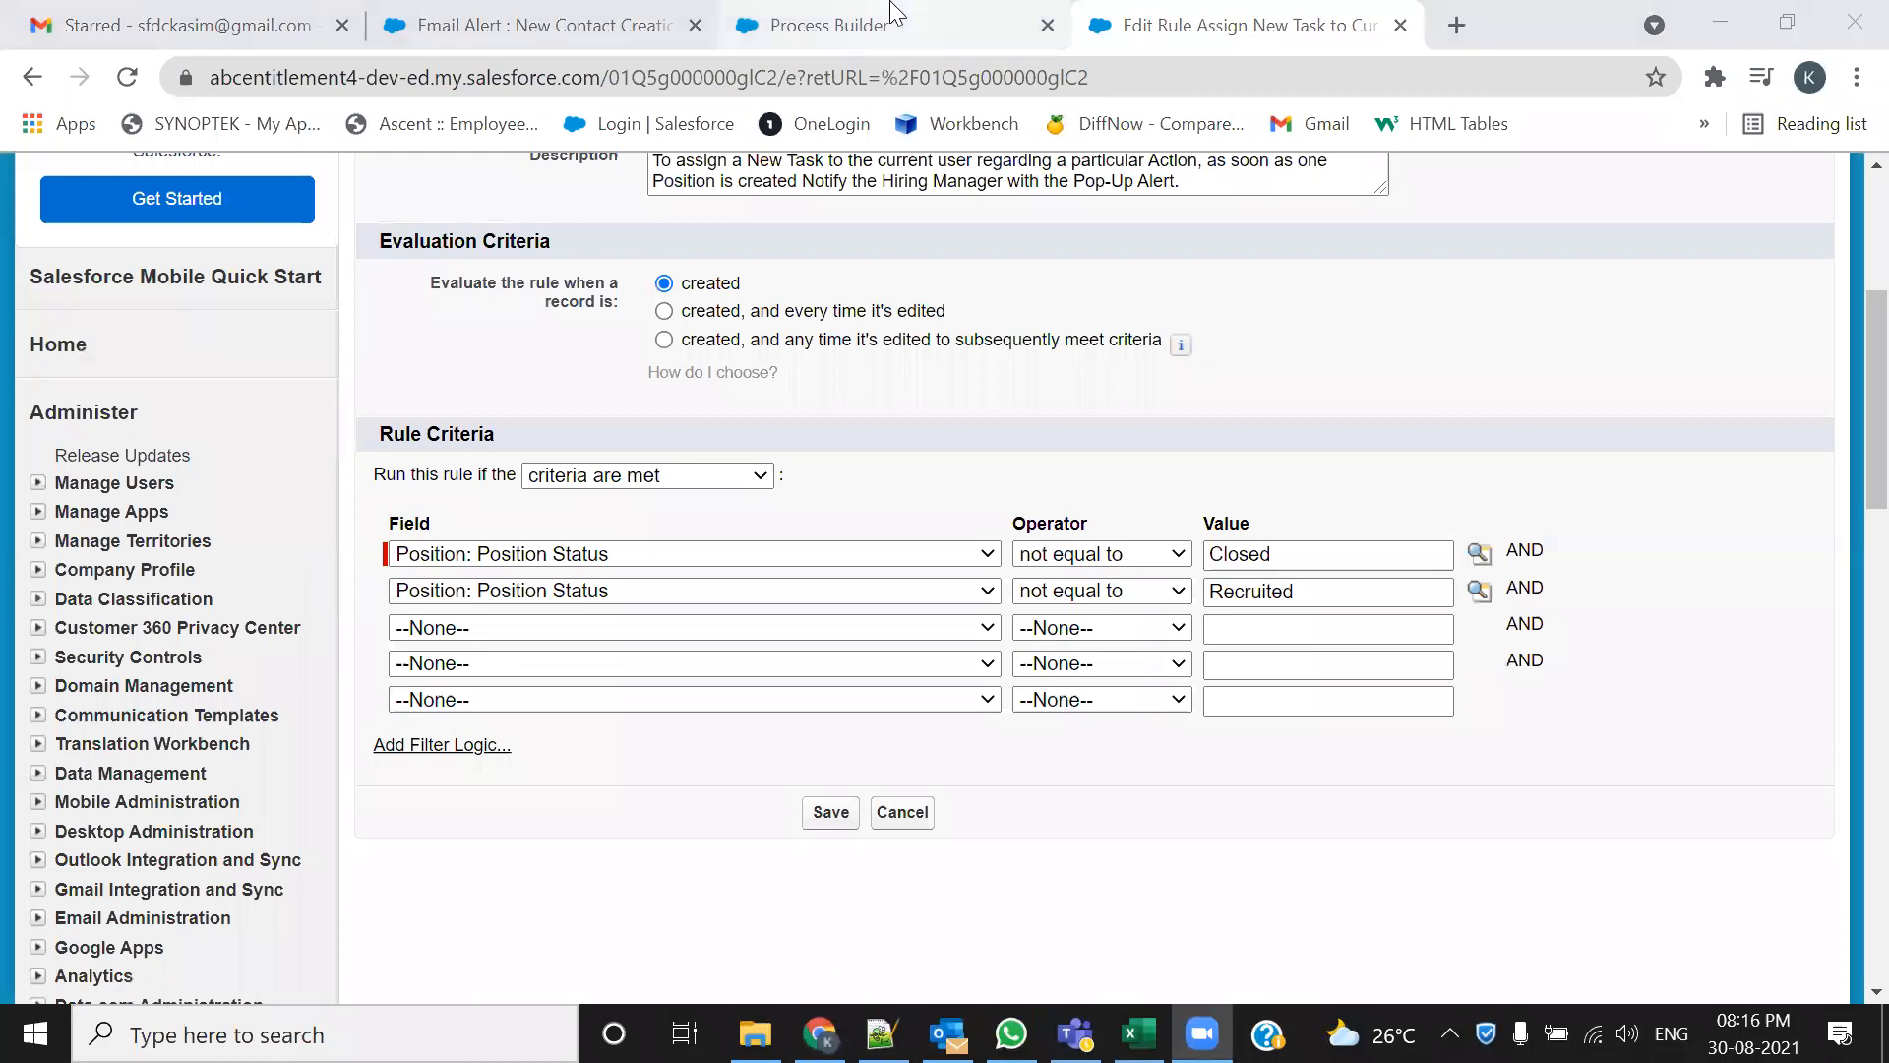
pyautogui.click(830, 25)
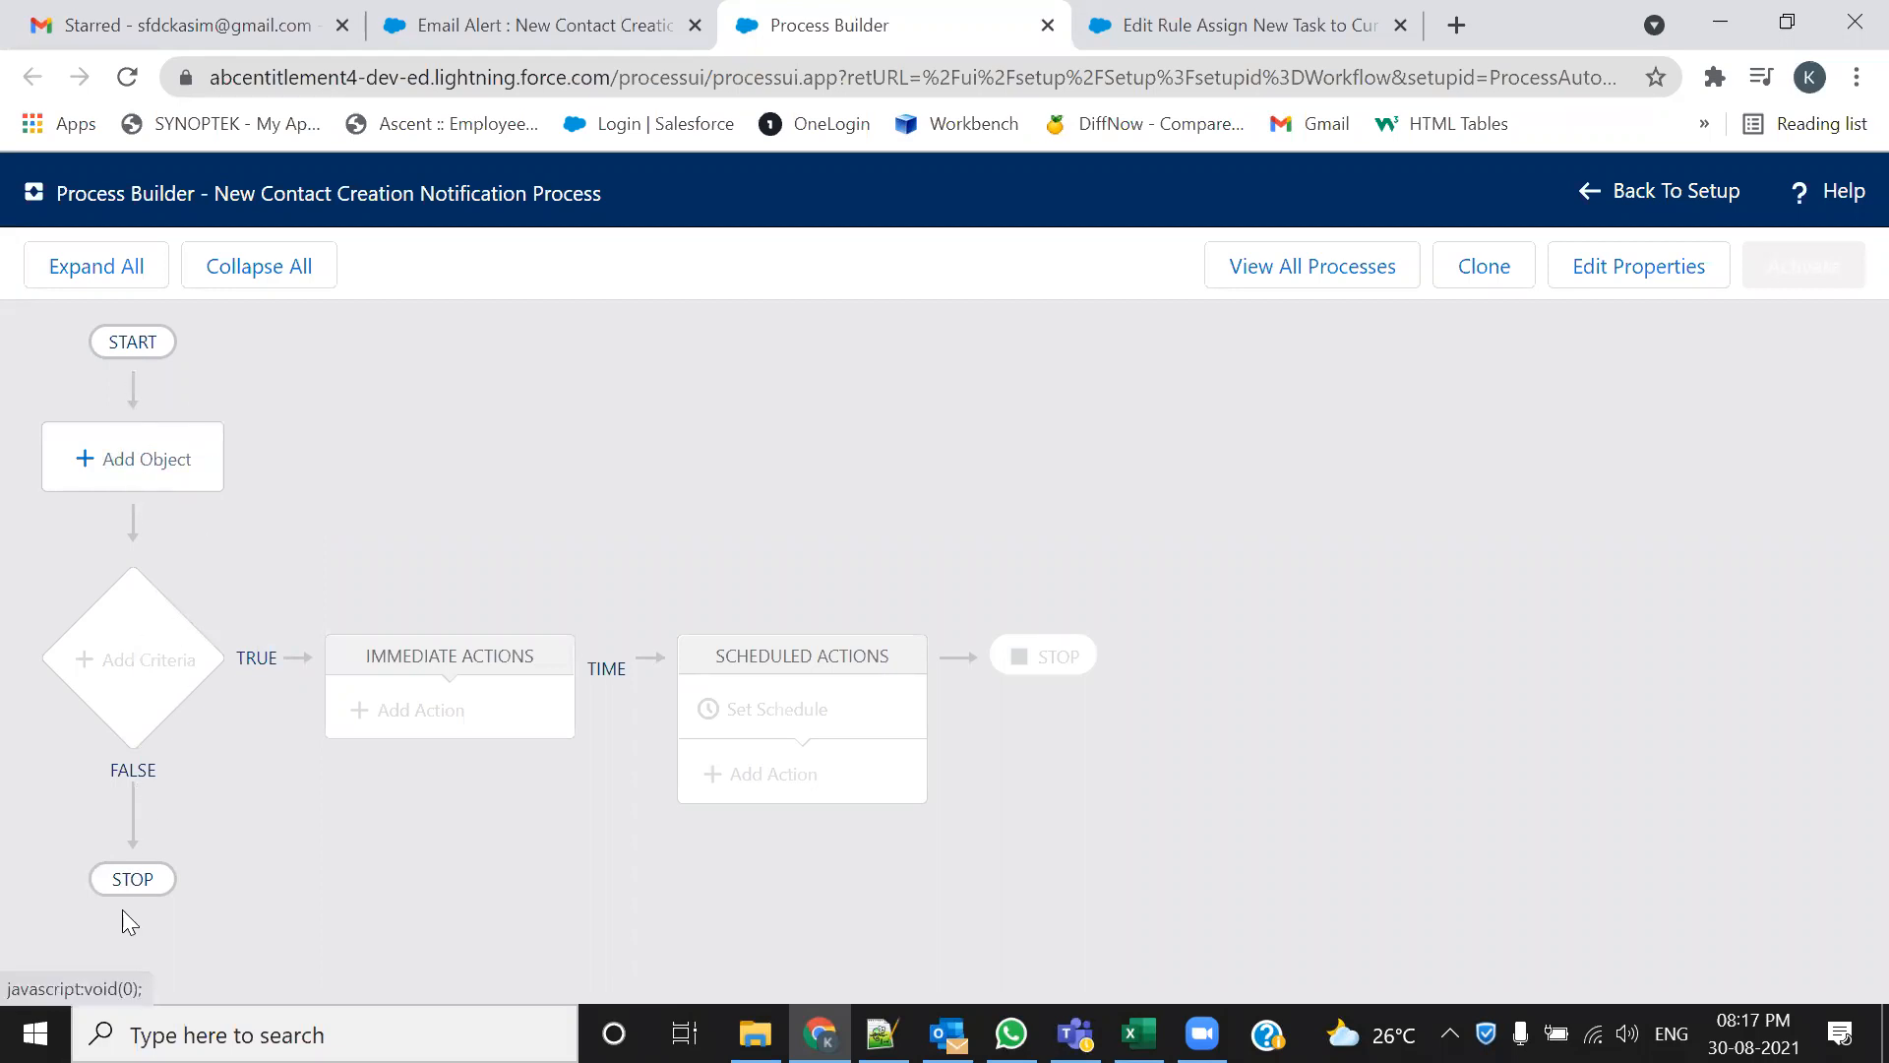
pyautogui.click(148, 478)
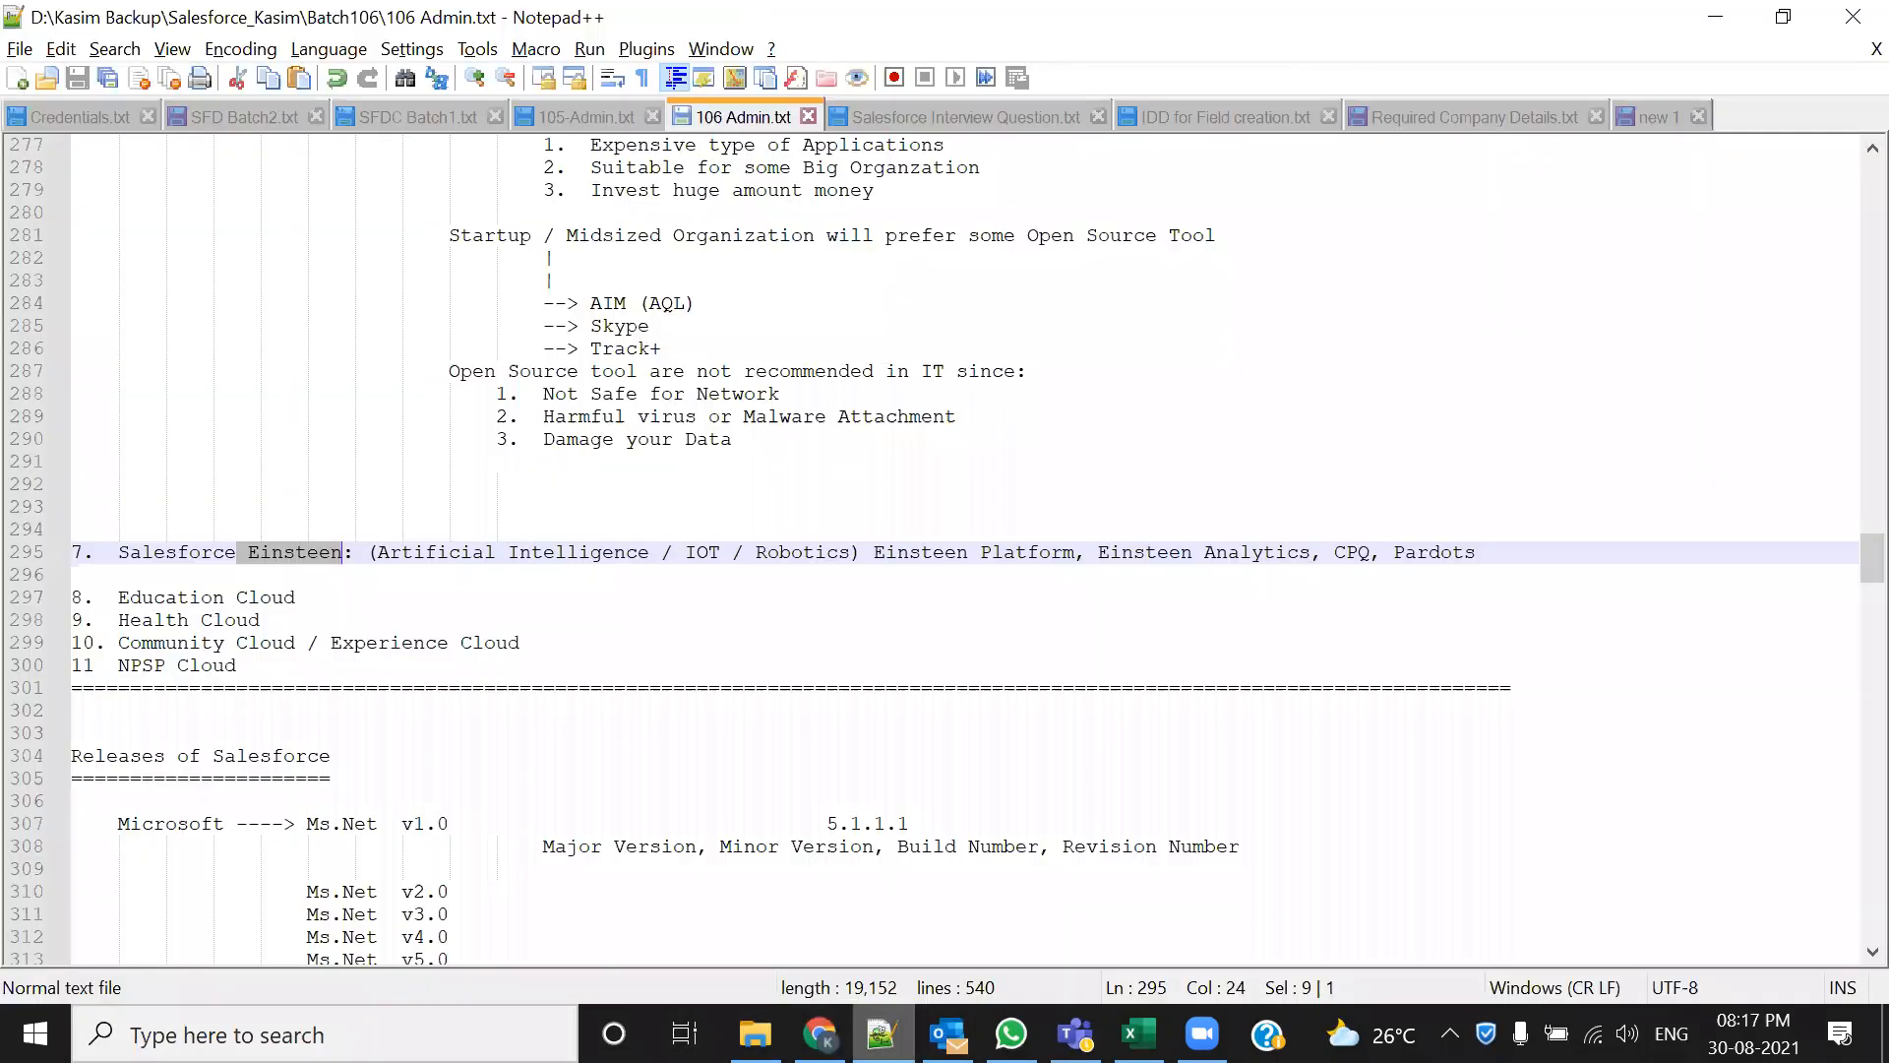
pyautogui.click(881, 1033)
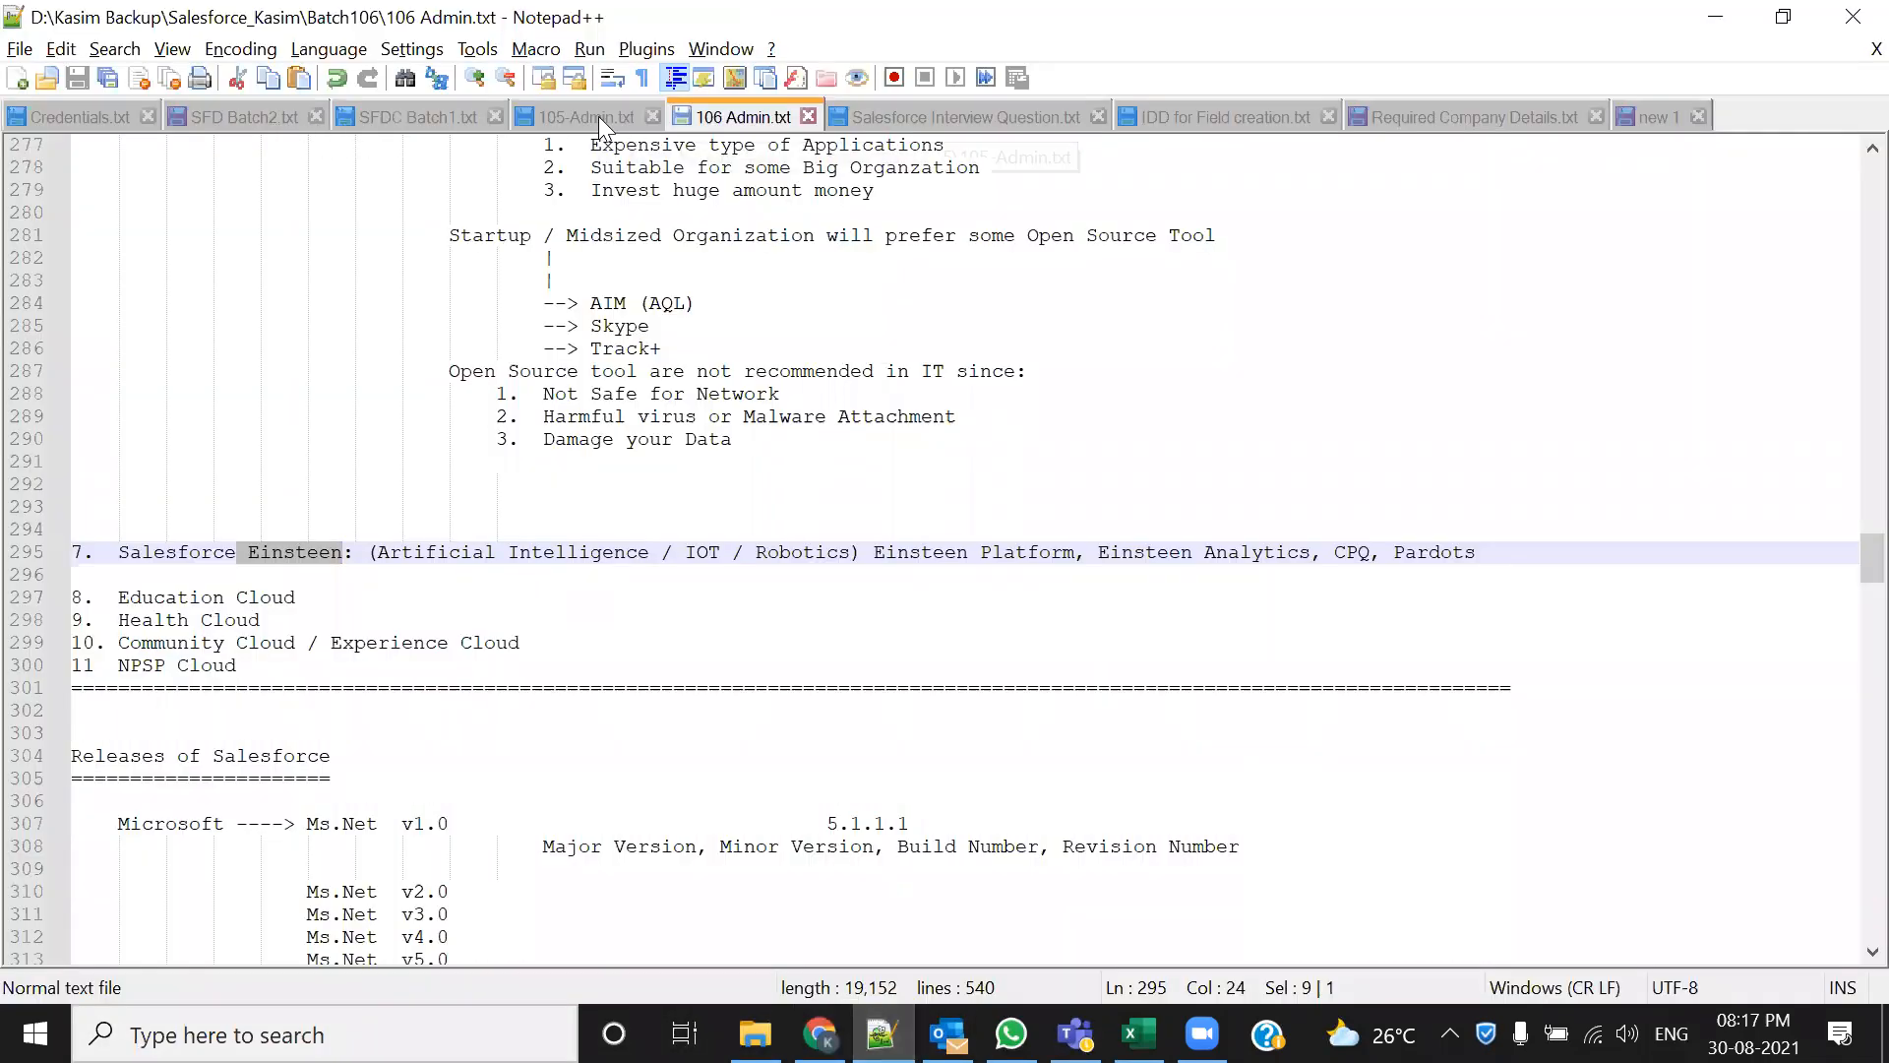
# Review the Step 1 email-template 'Content' notes in 105-Admin.txt, then return to Process Builder
pyautogui.click(568, 144)
pyautogui.click(565, 124)
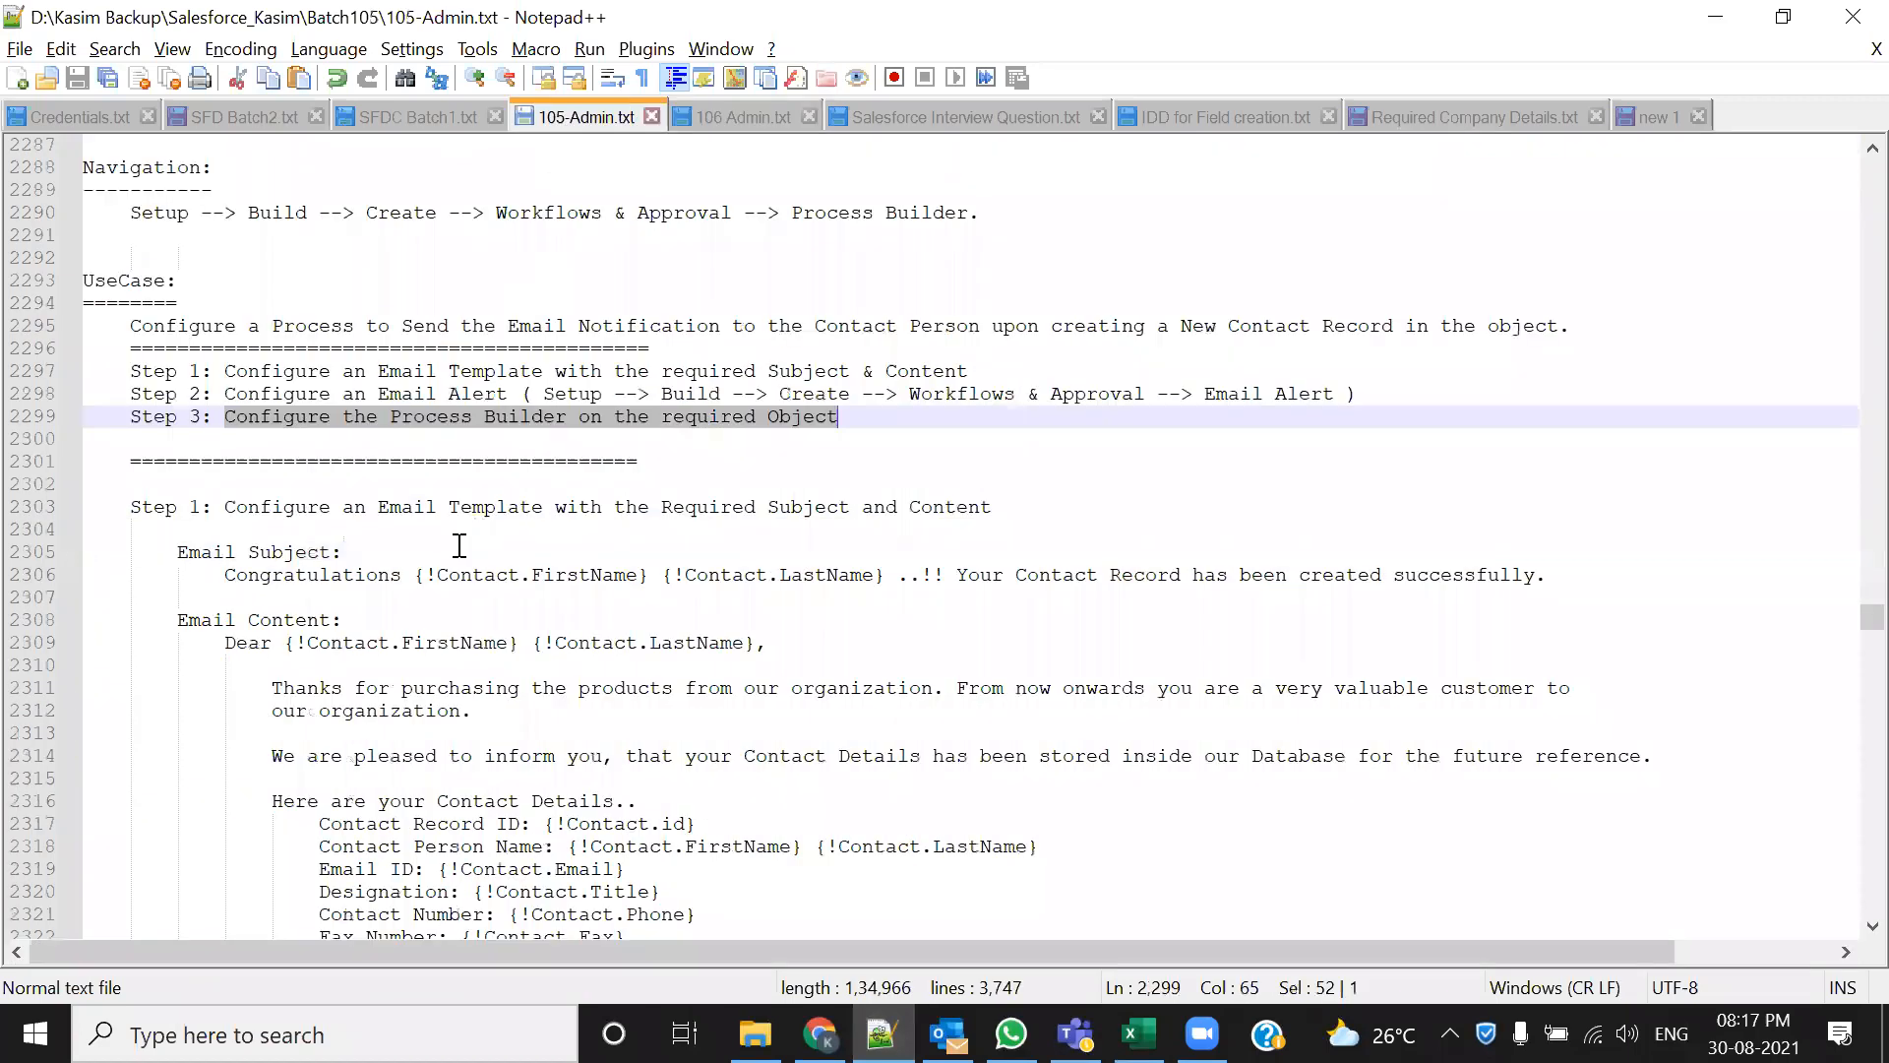
pyautogui.scroll(-1, 456, 544)
pyautogui.doubleClick(947, 440)
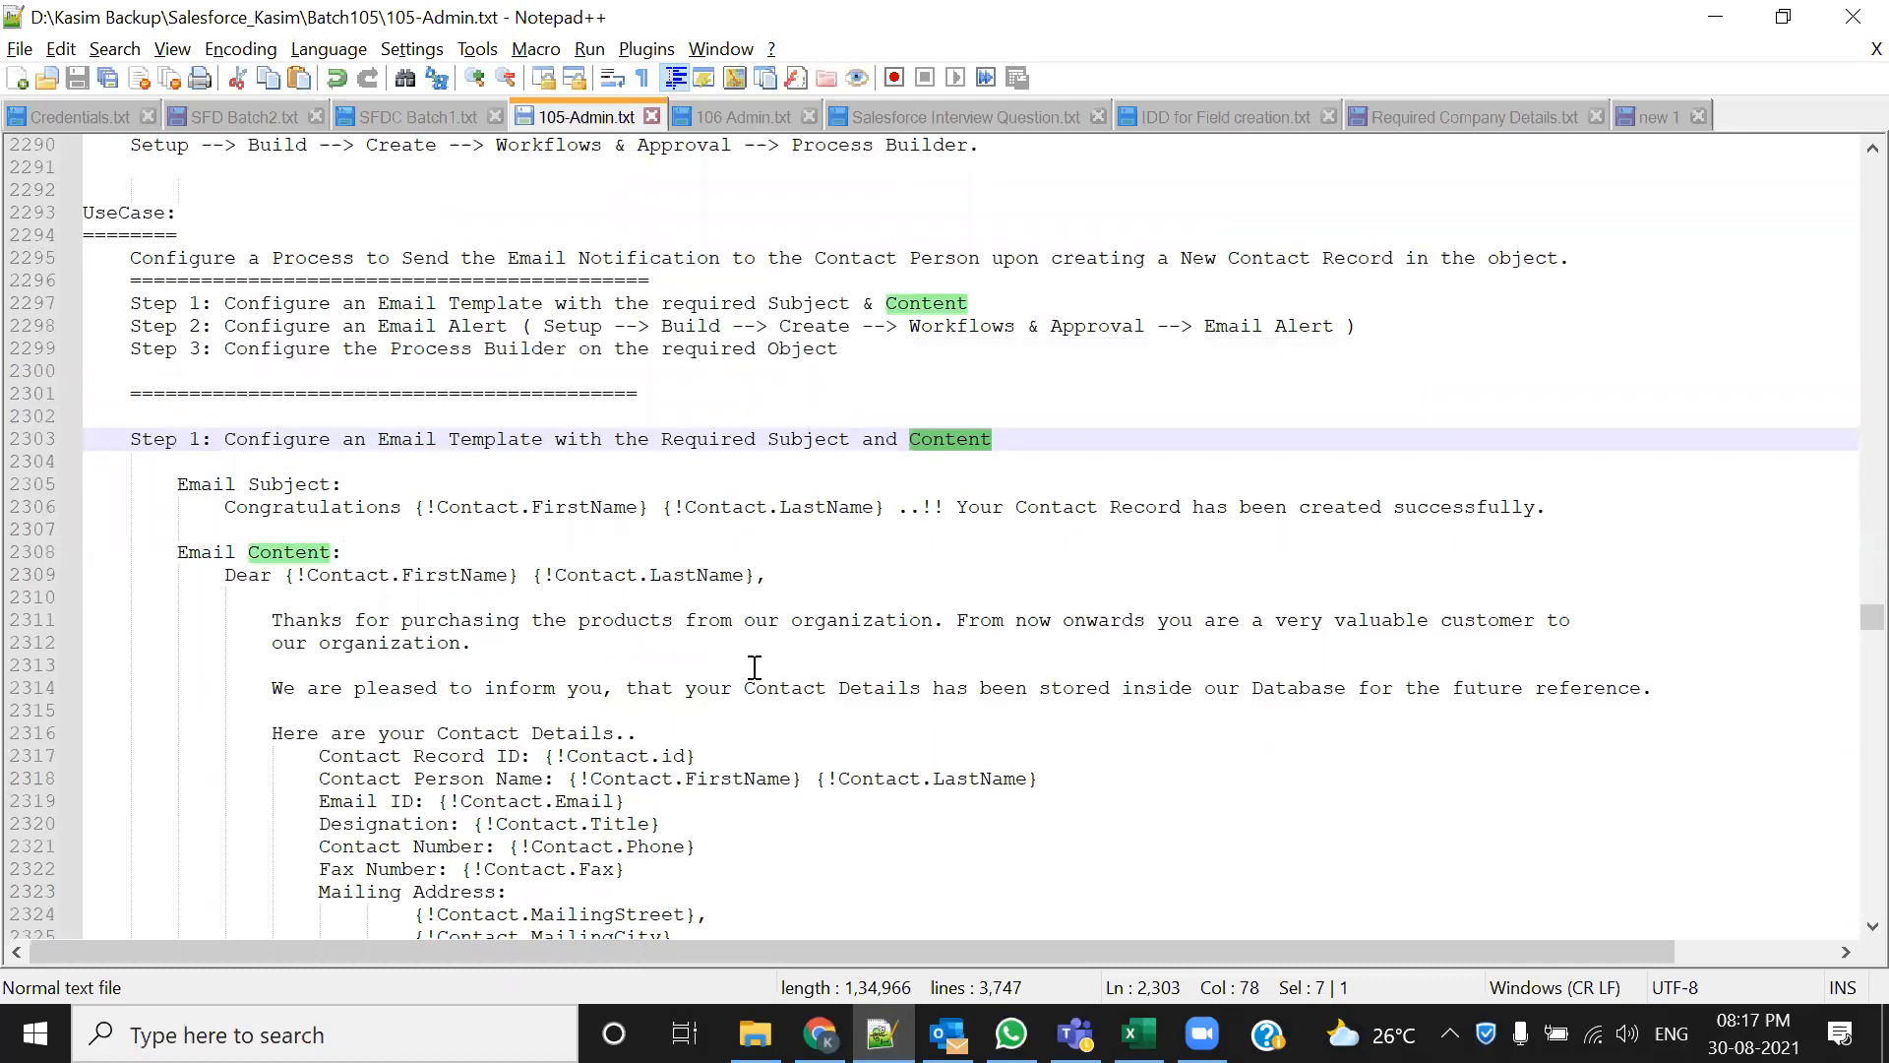
pyautogui.hotkey('alt', 'Tab')
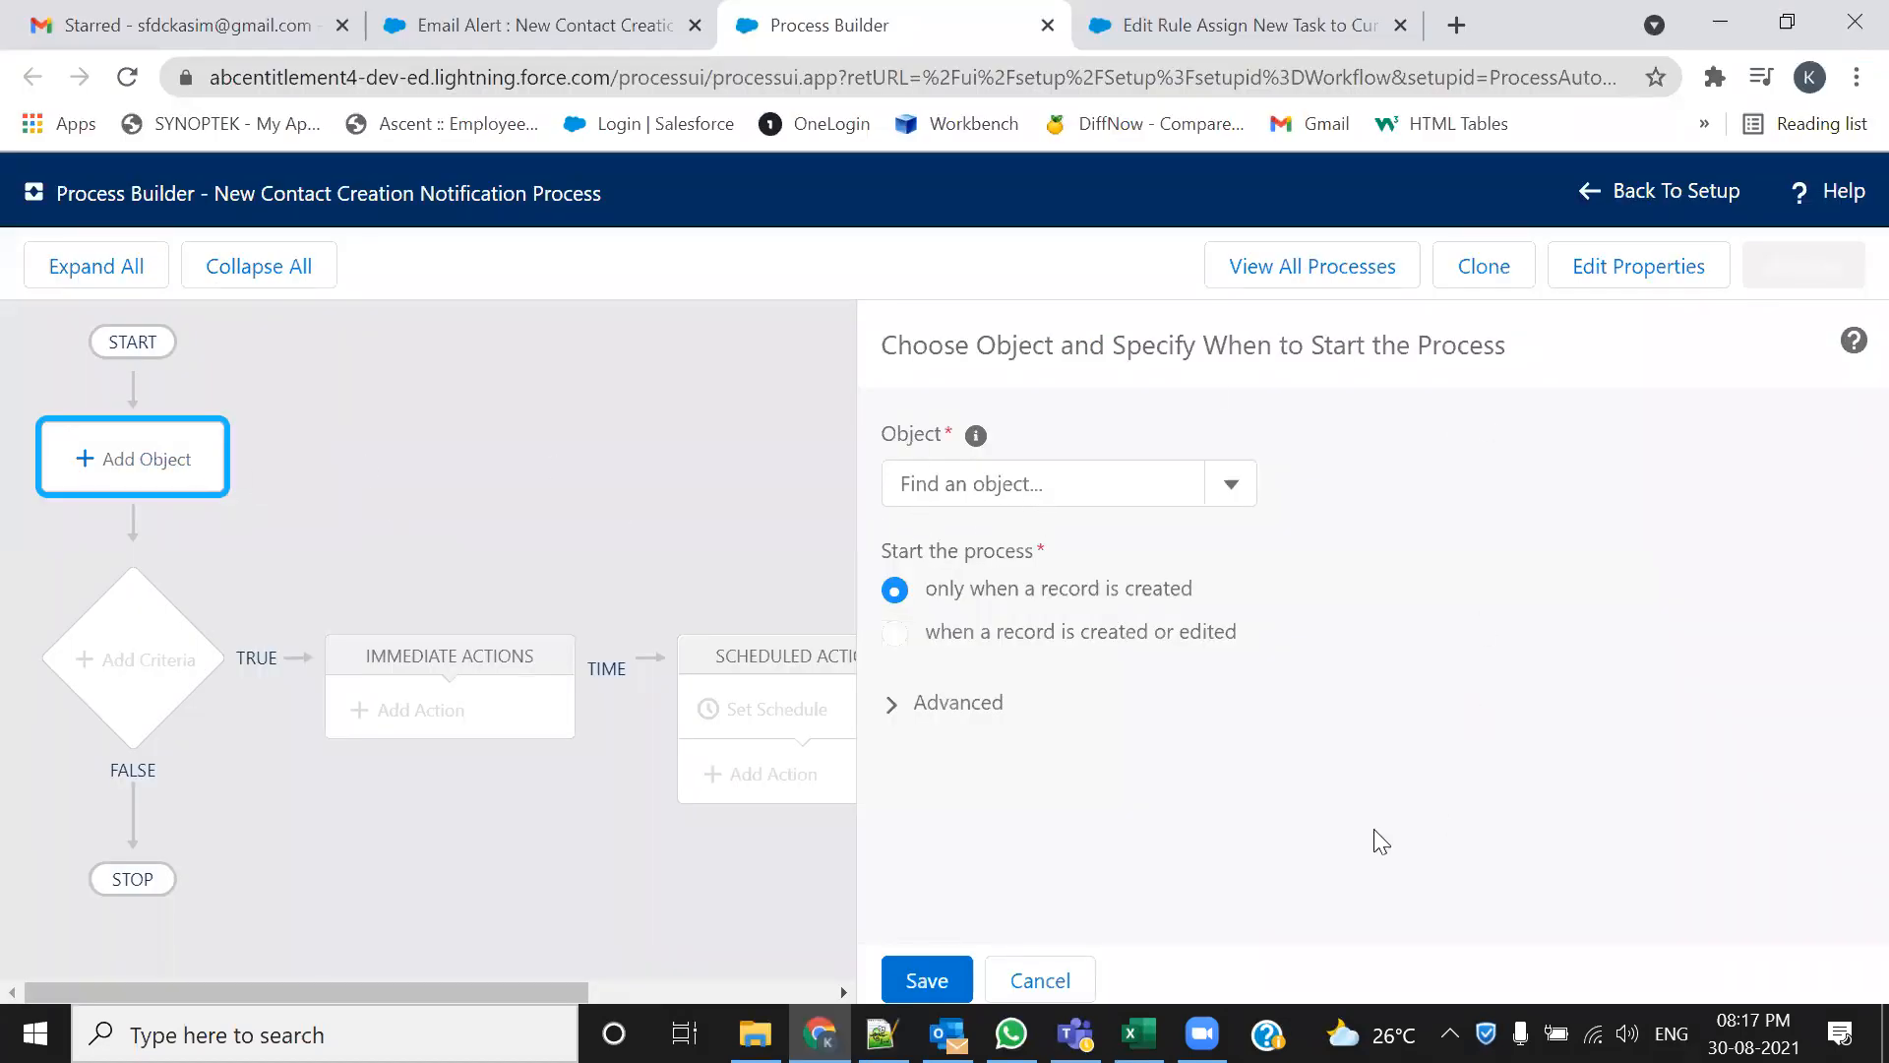
# Select Contact as the process object by filtering the object list for 'Contac'
pyautogui.click(1129, 490)
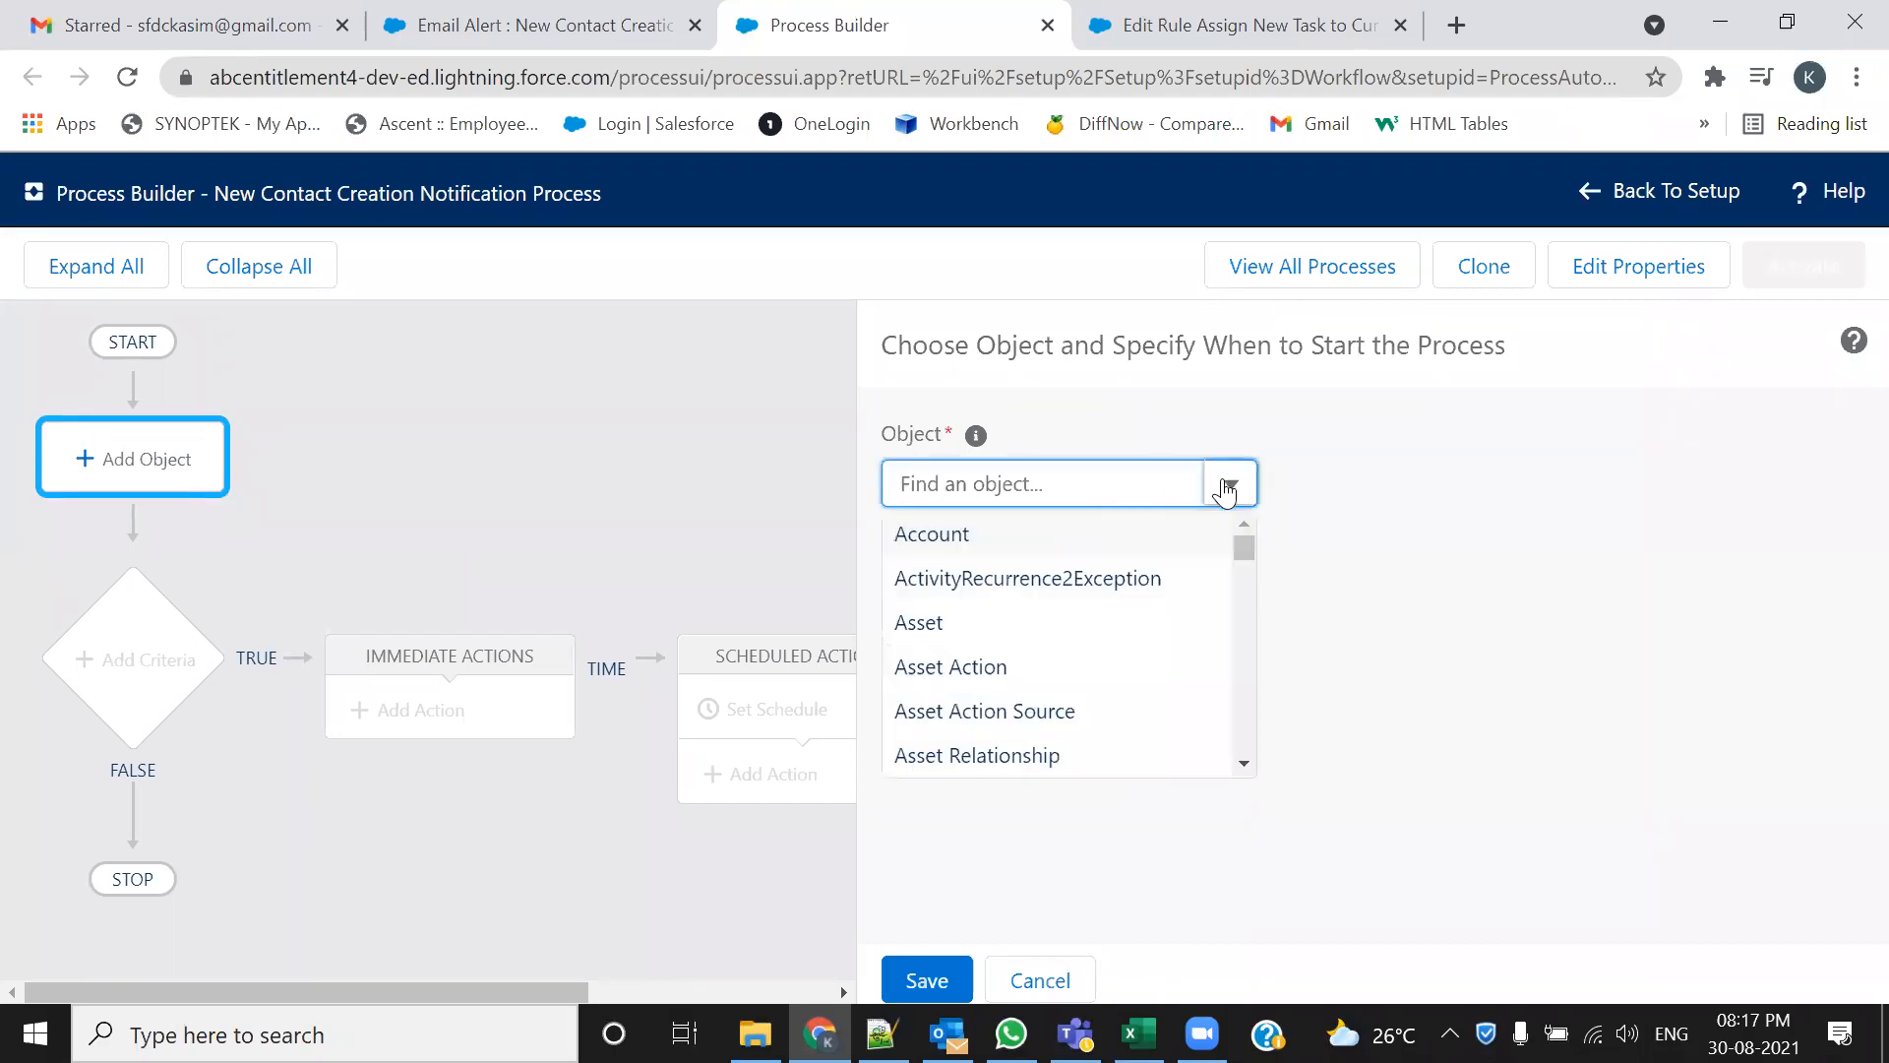
pyautogui.moveTo(1242, 545); pyautogui.dragTo(1246, 744)
pyautogui.scroll(3, 1084, 611)
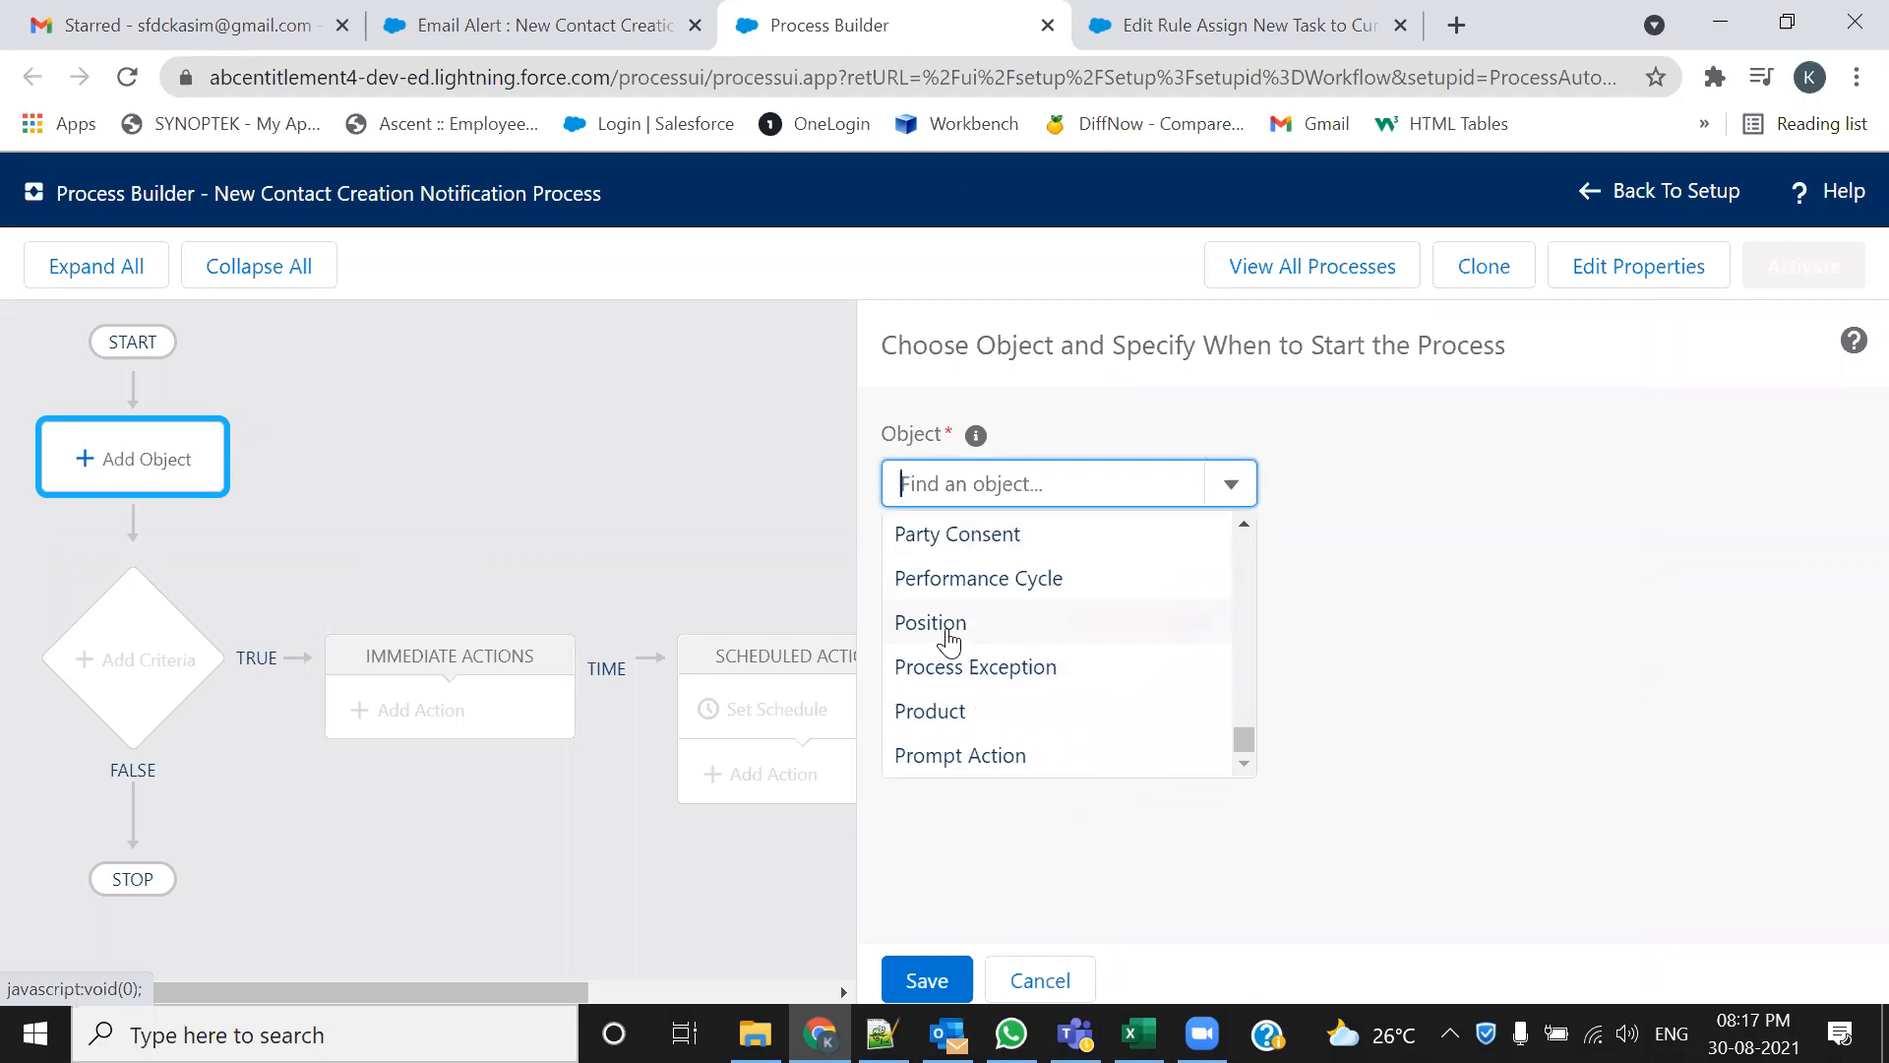
pyautogui.scroll(5, 948, 641)
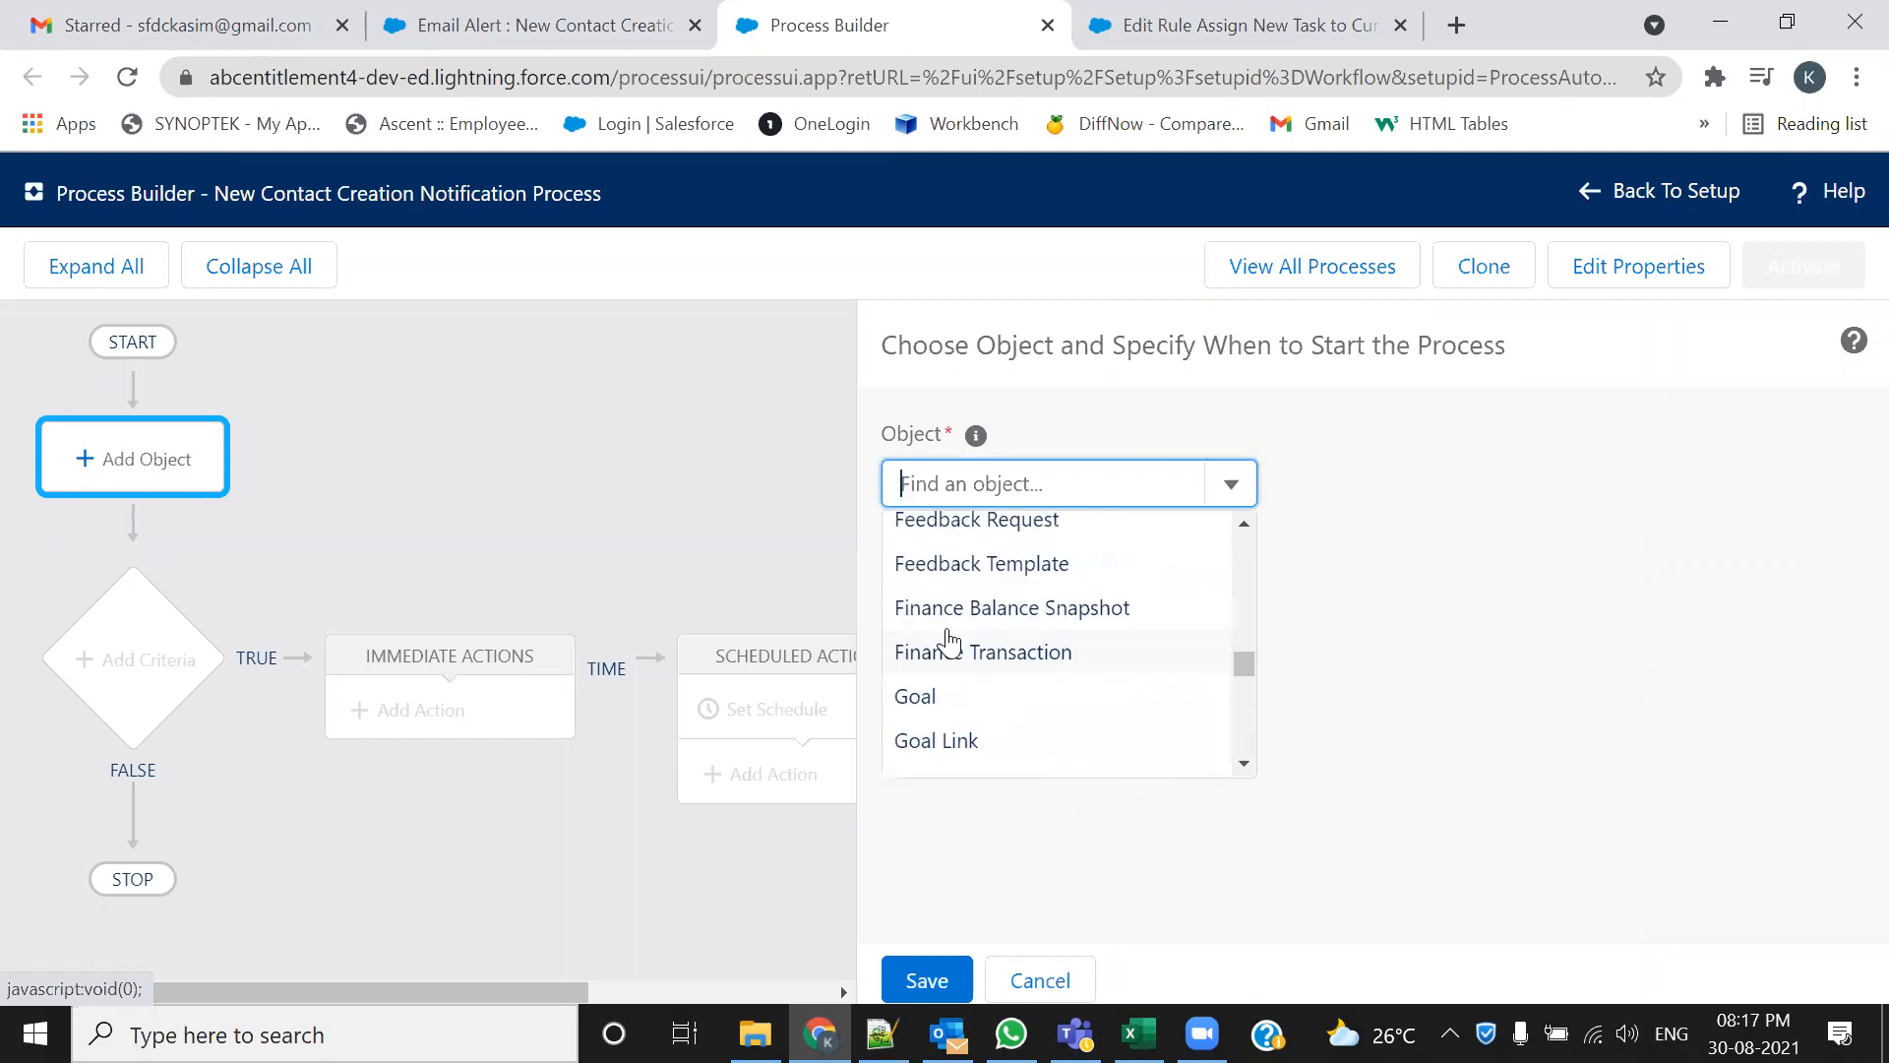
pyautogui.write('Cont')
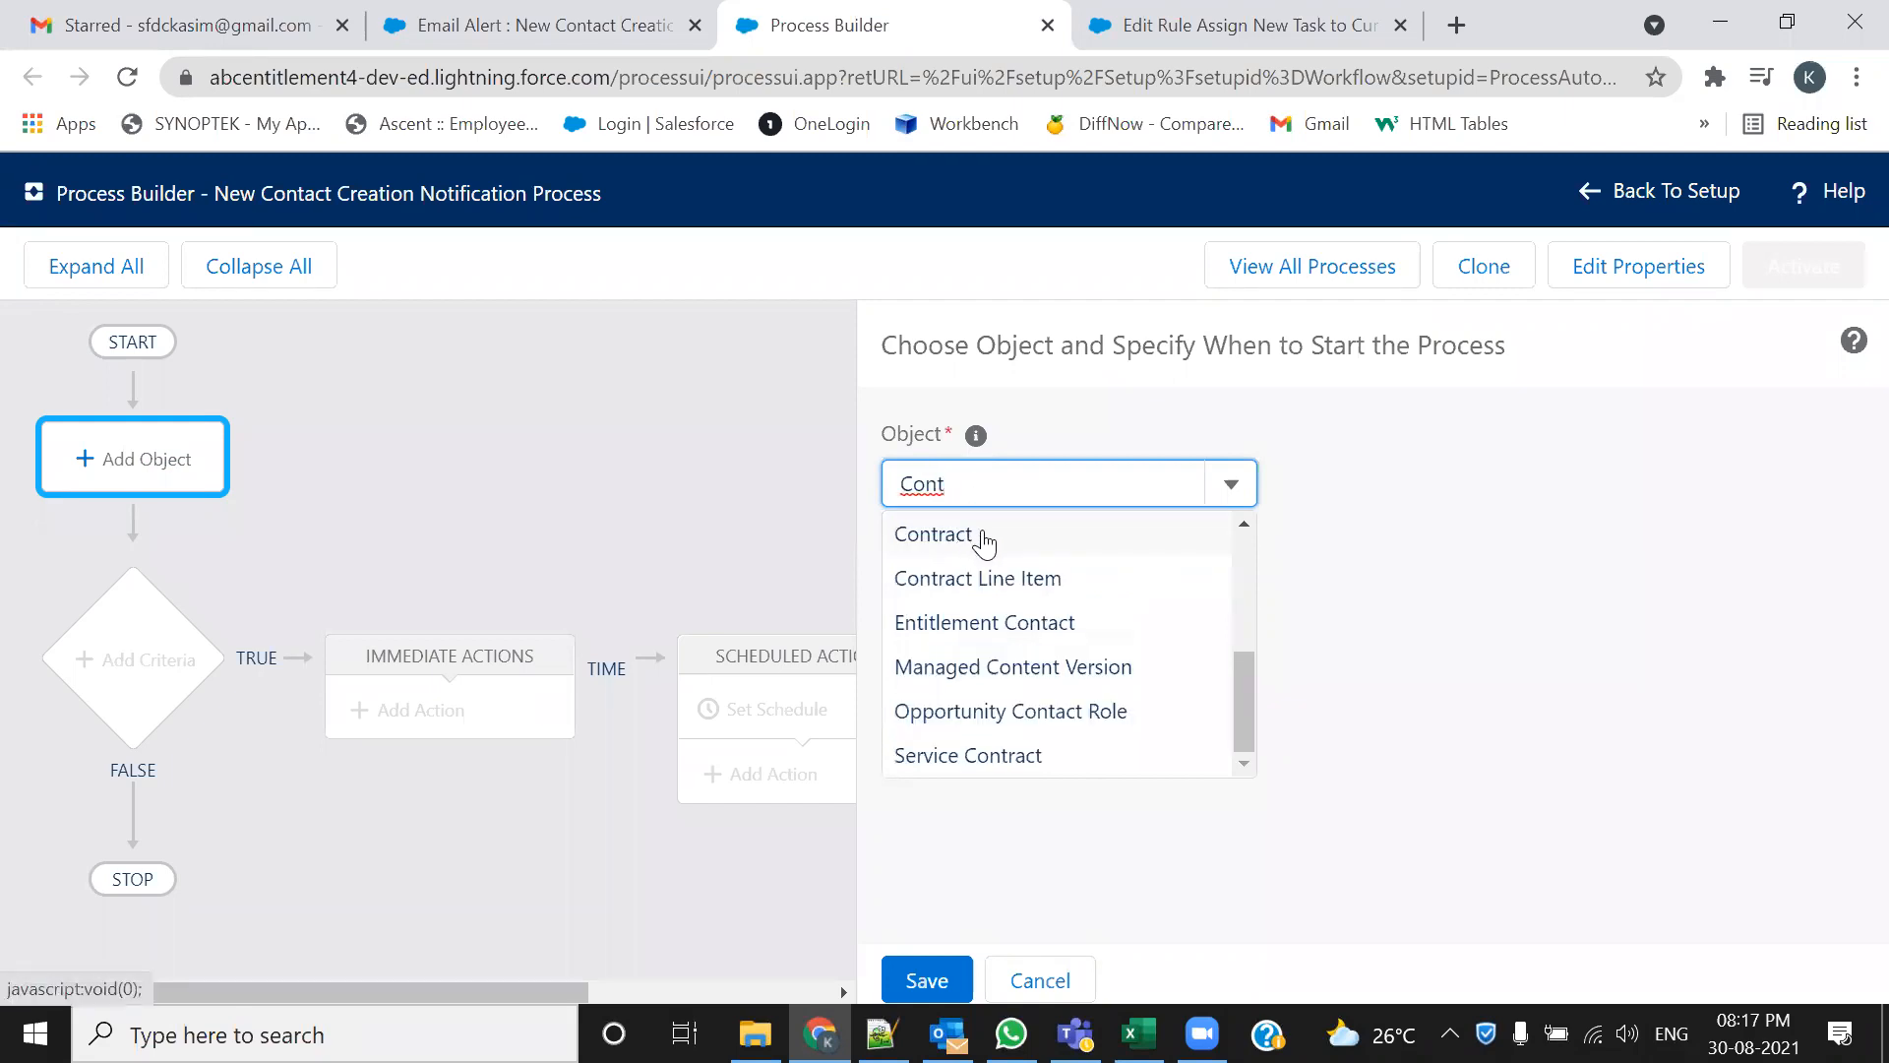
pyautogui.write('ac')
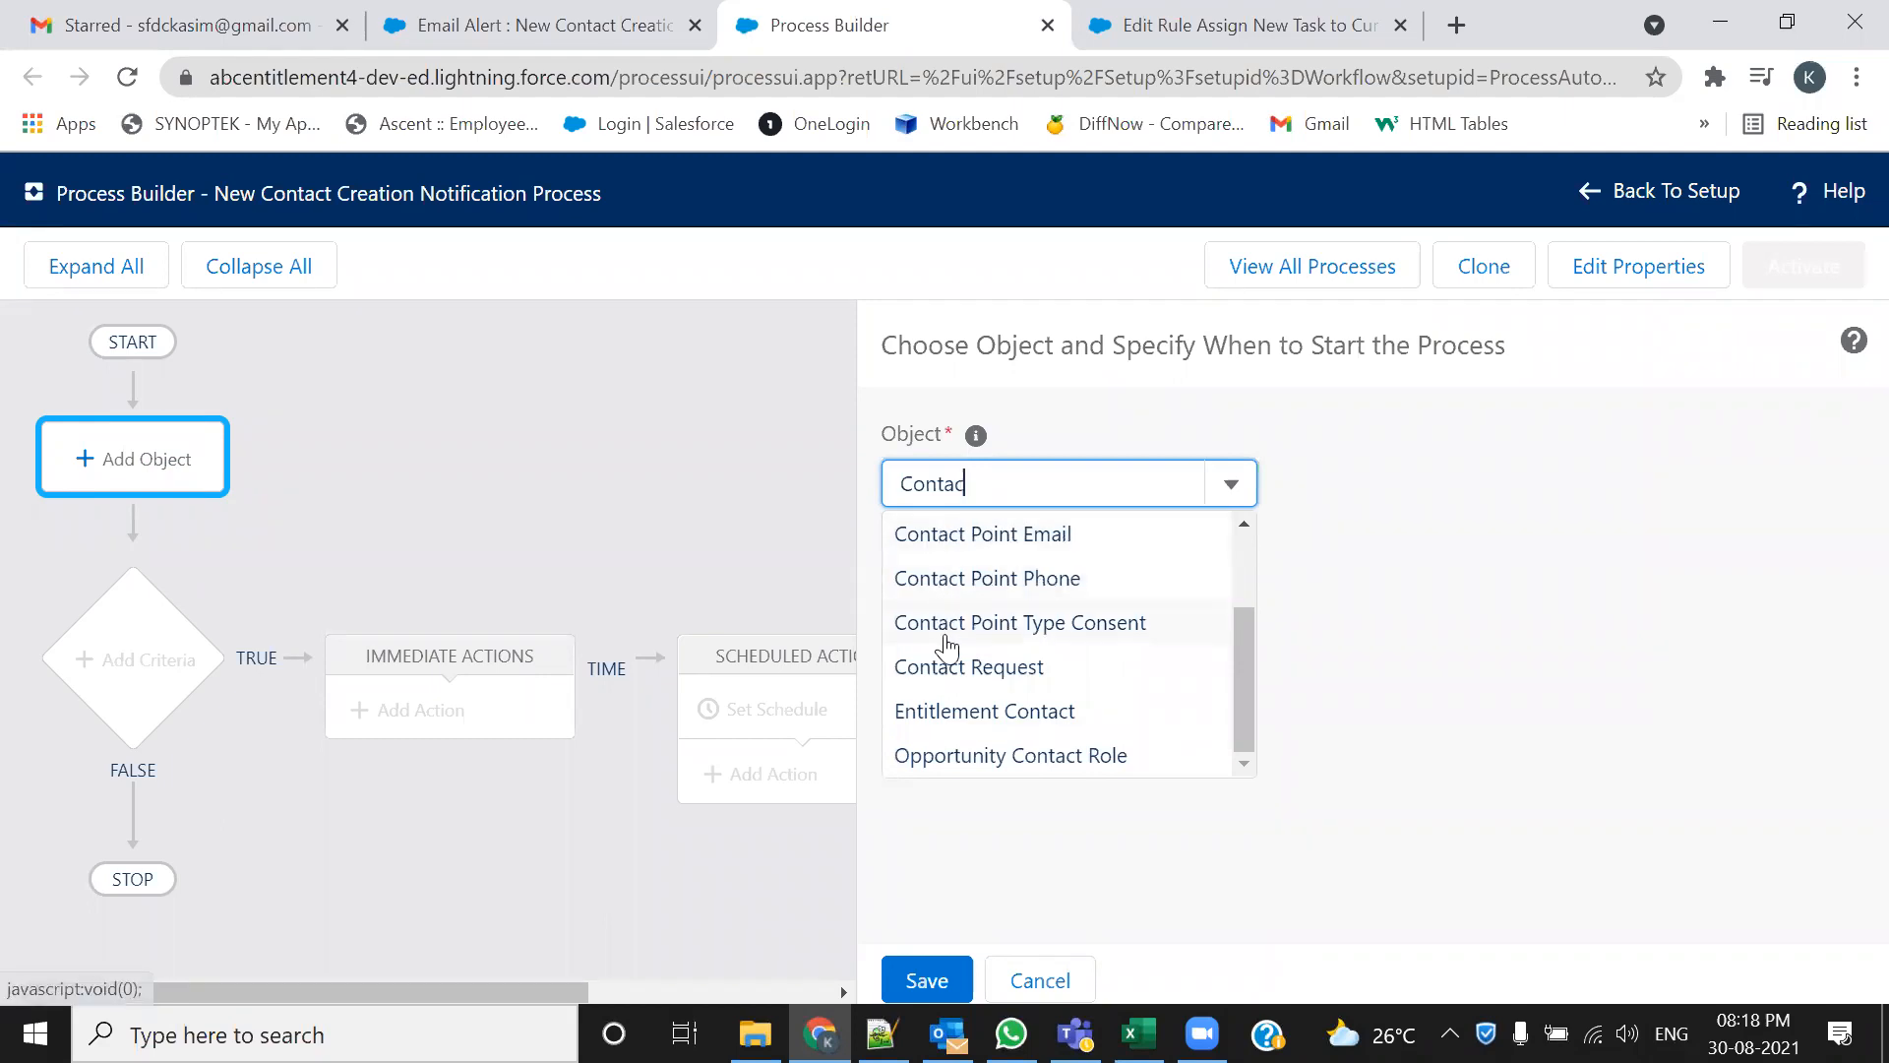
pyautogui.scroll(2, 994, 644)
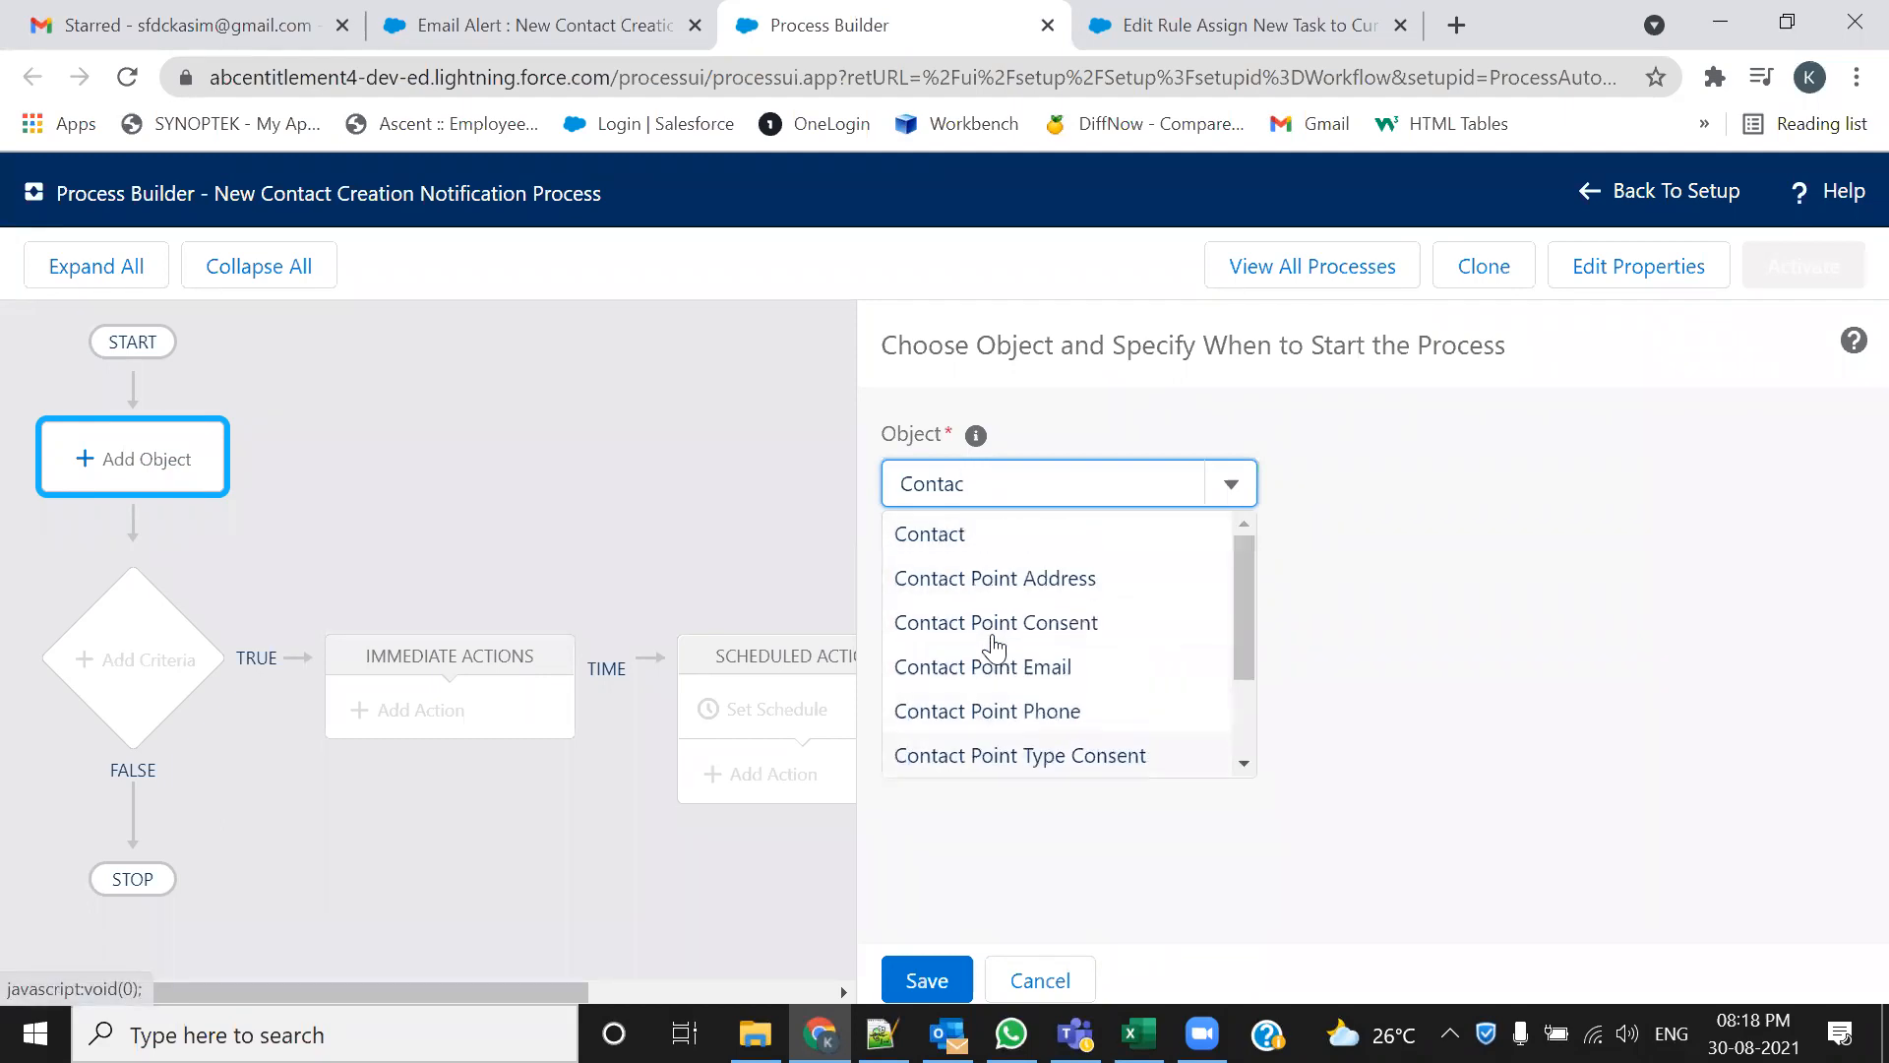
pyautogui.click(939, 536)
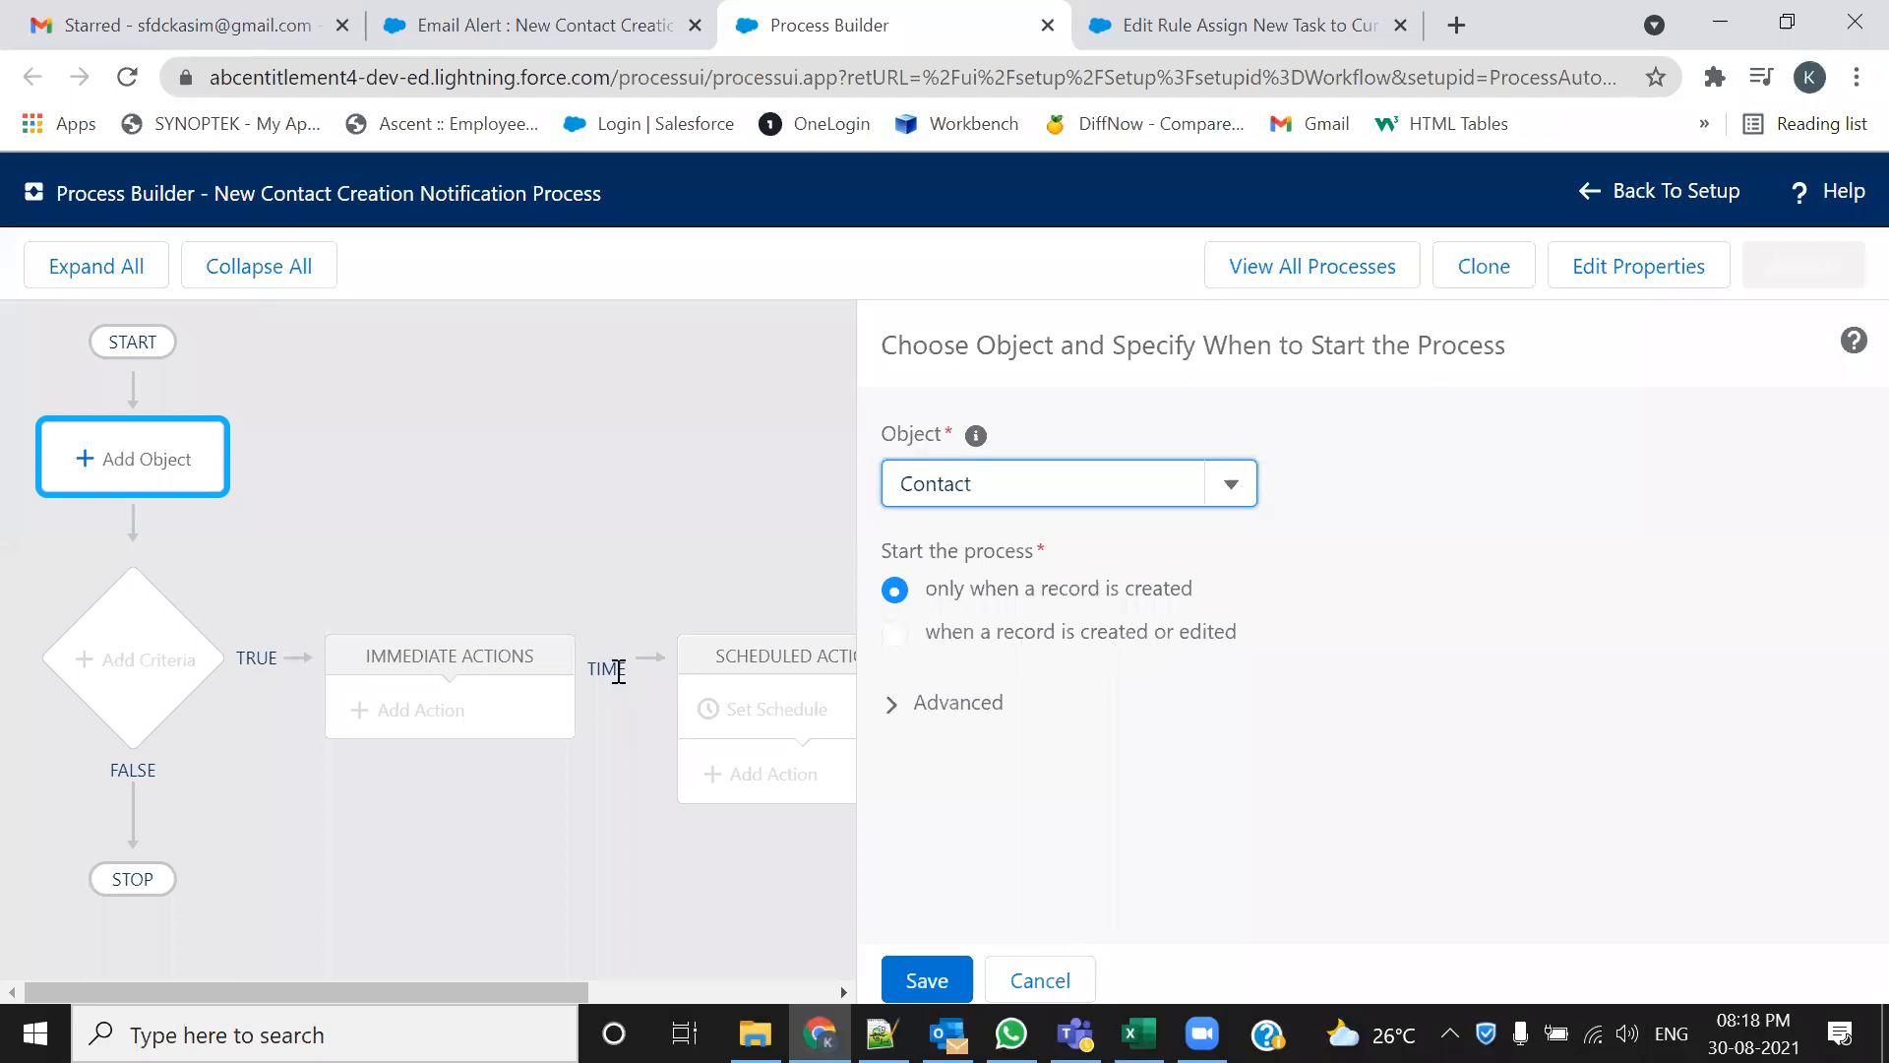
# Confirm in the use-case notes that the process should start upon creating a record
pyautogui.hotkey('alt', 'Tab')
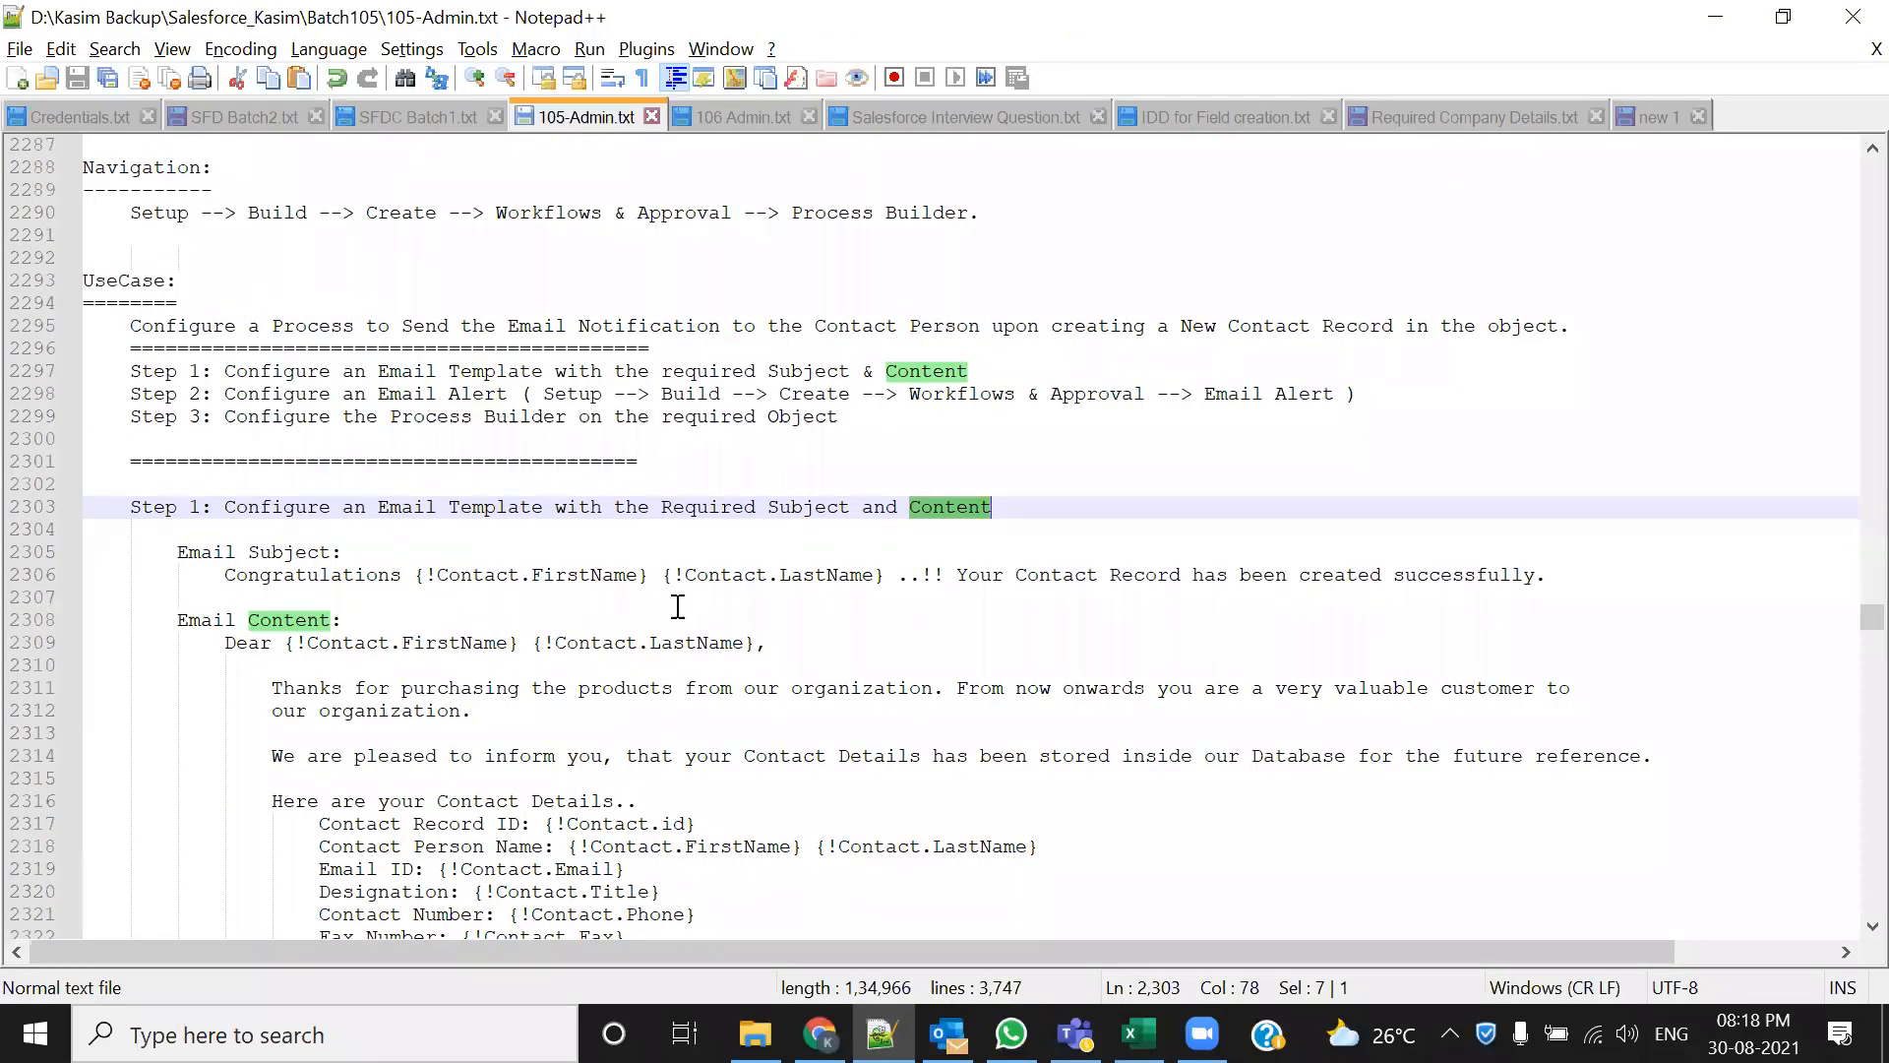
pyautogui.moveTo(1027, 327); pyautogui.dragTo(1136, 330)
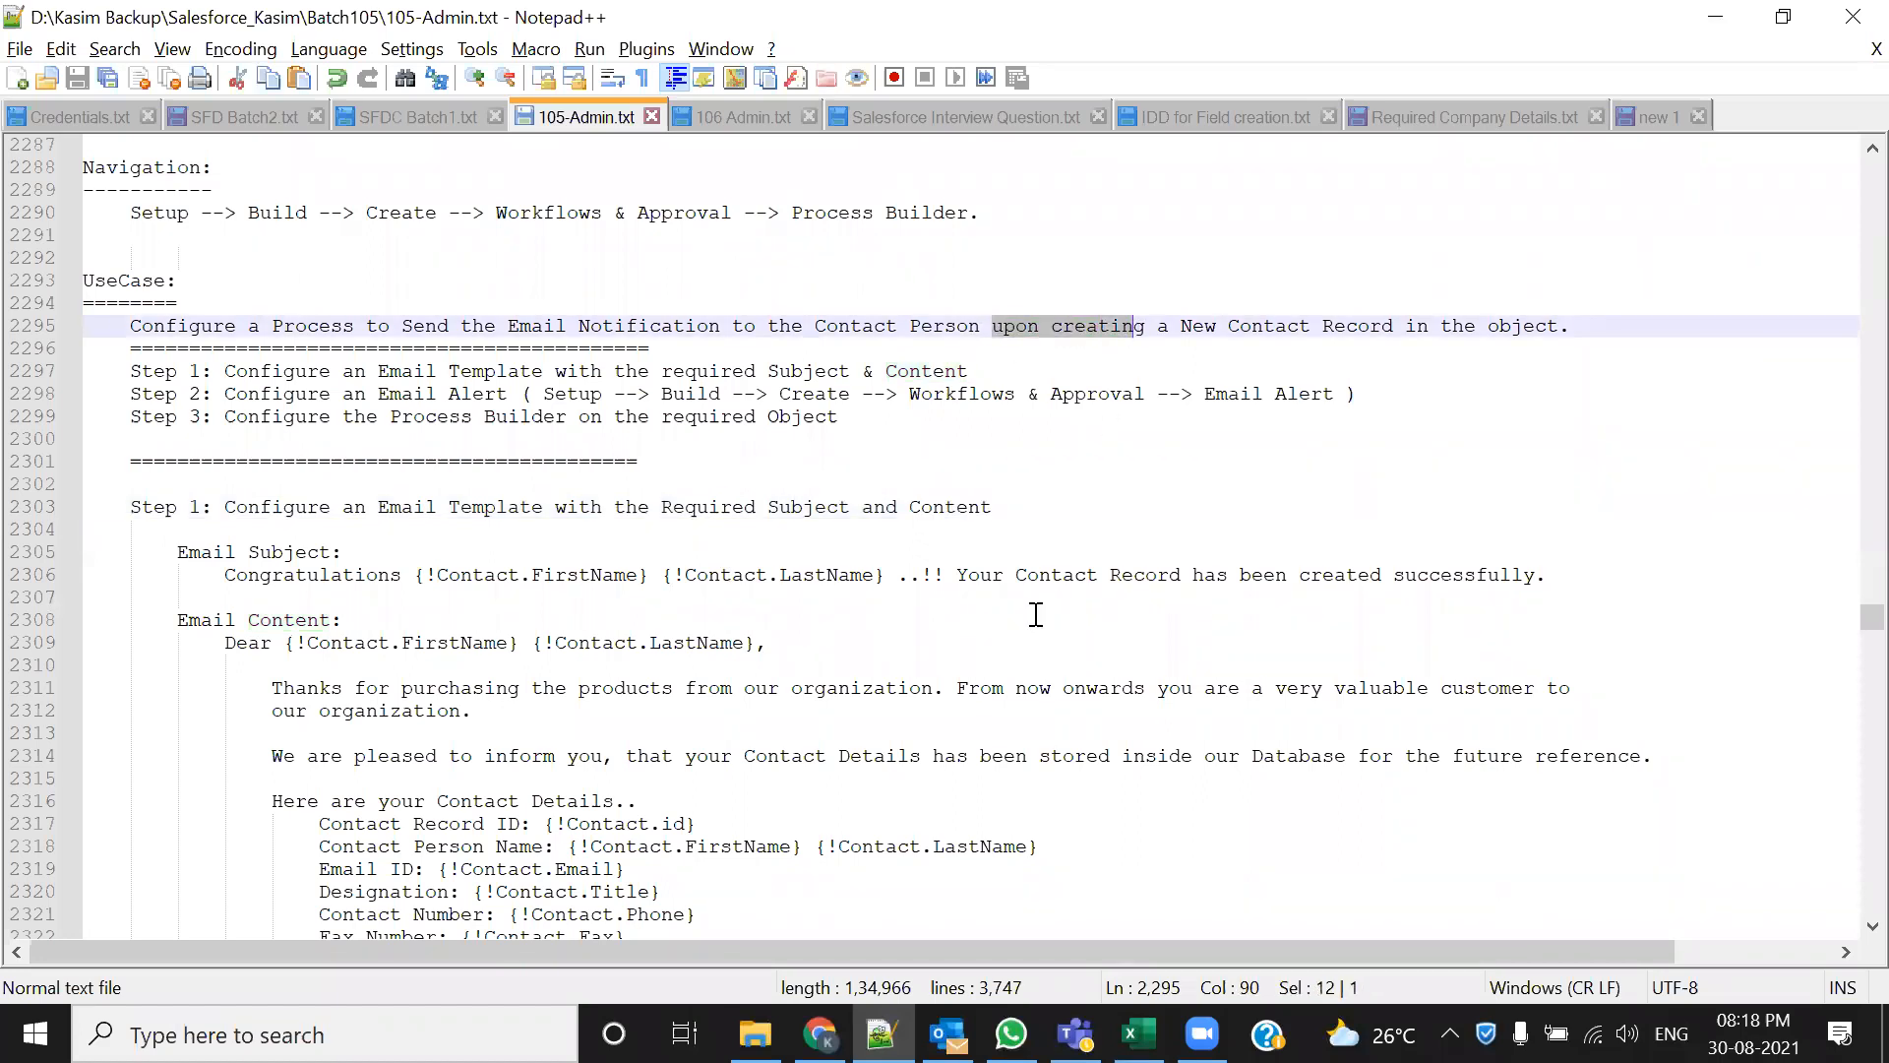
pyautogui.hotkey('alt', 'Tab')
# Save Contact as the process object, add a criteria node, and open the Edit Rule tab
pyautogui.click(1446, 595)
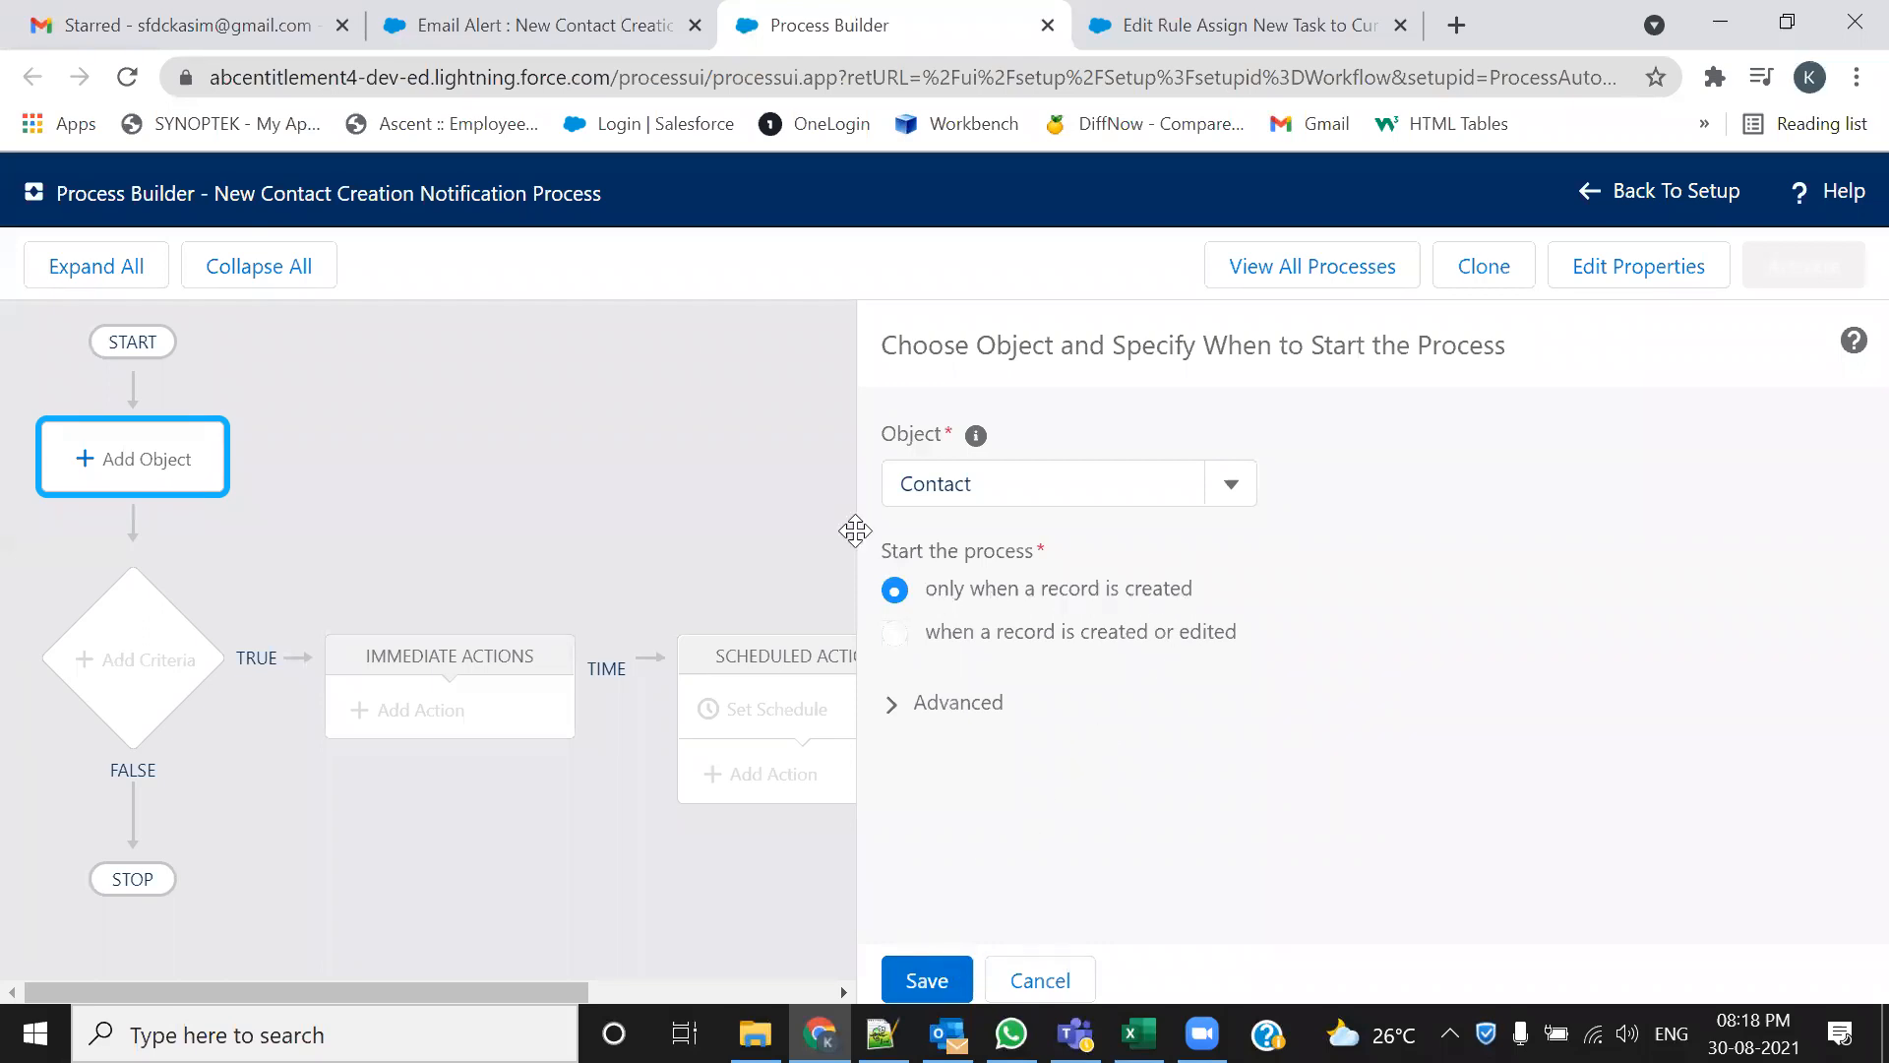
pyautogui.click(893, 968)
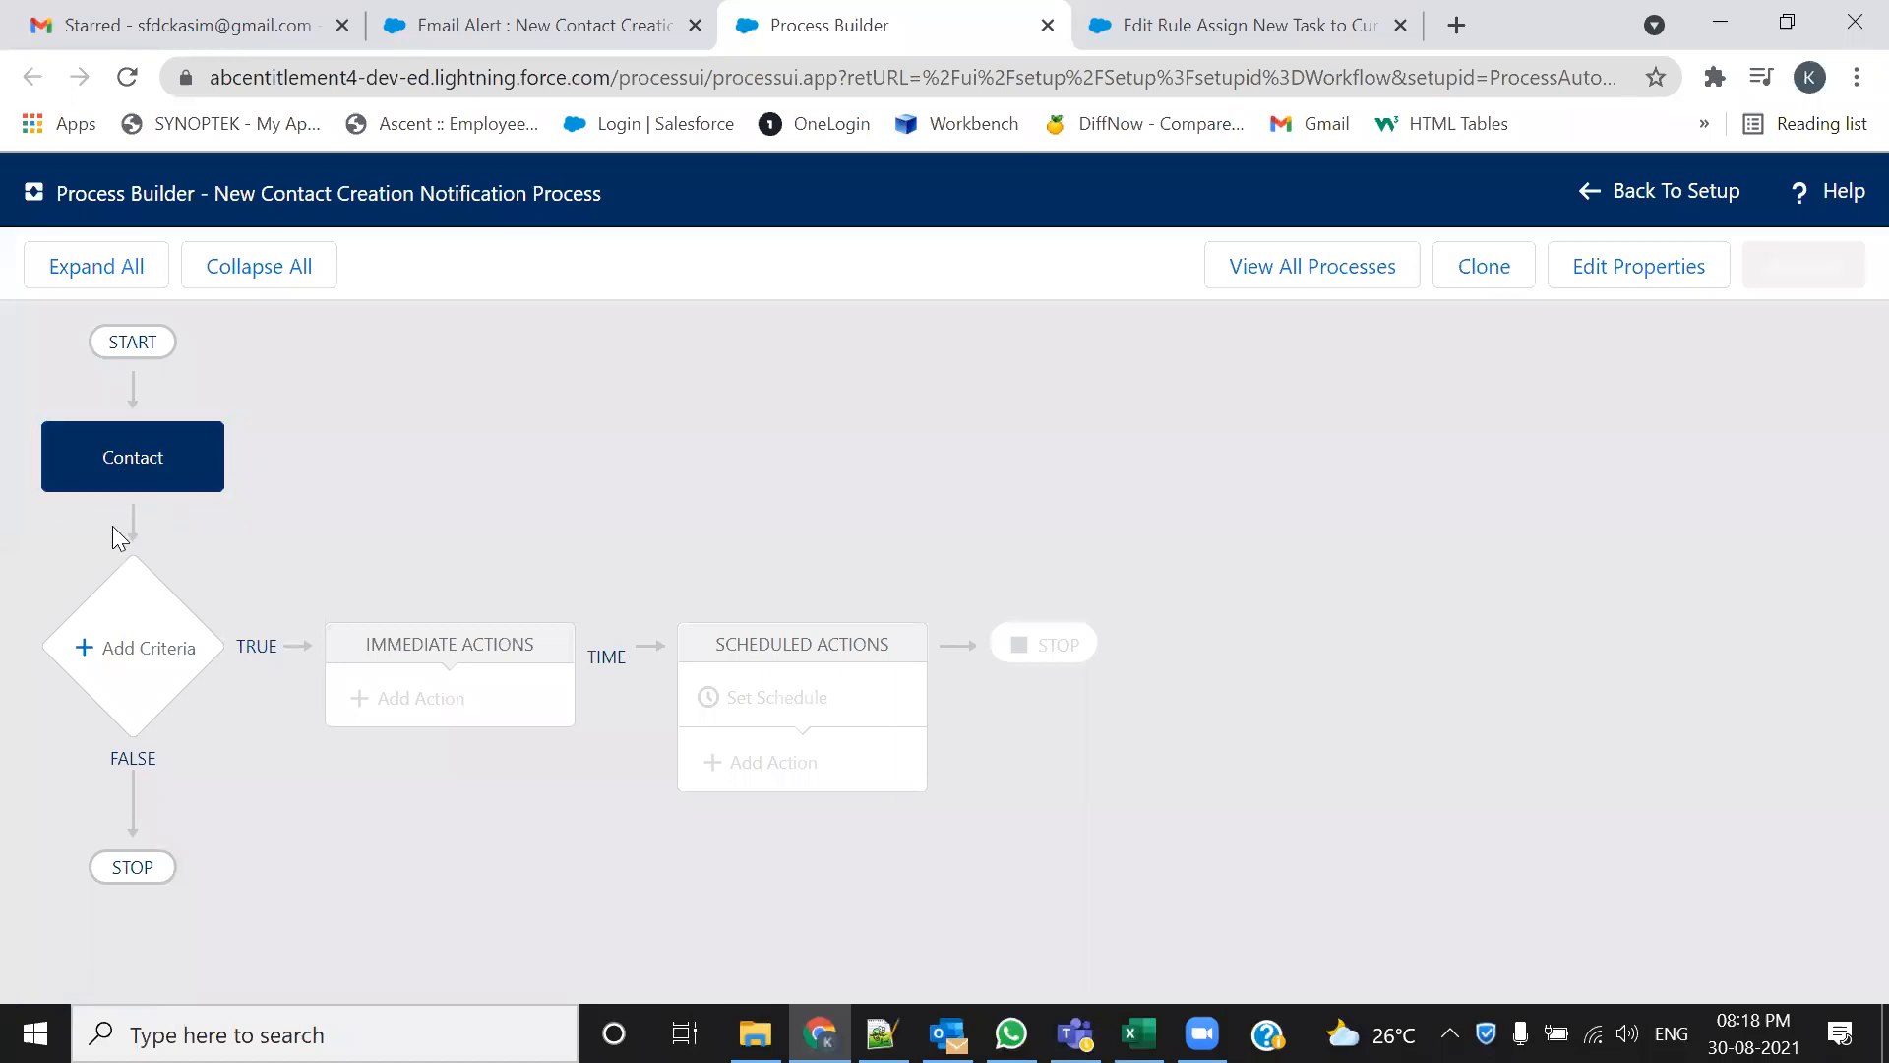
pyautogui.click(132, 654)
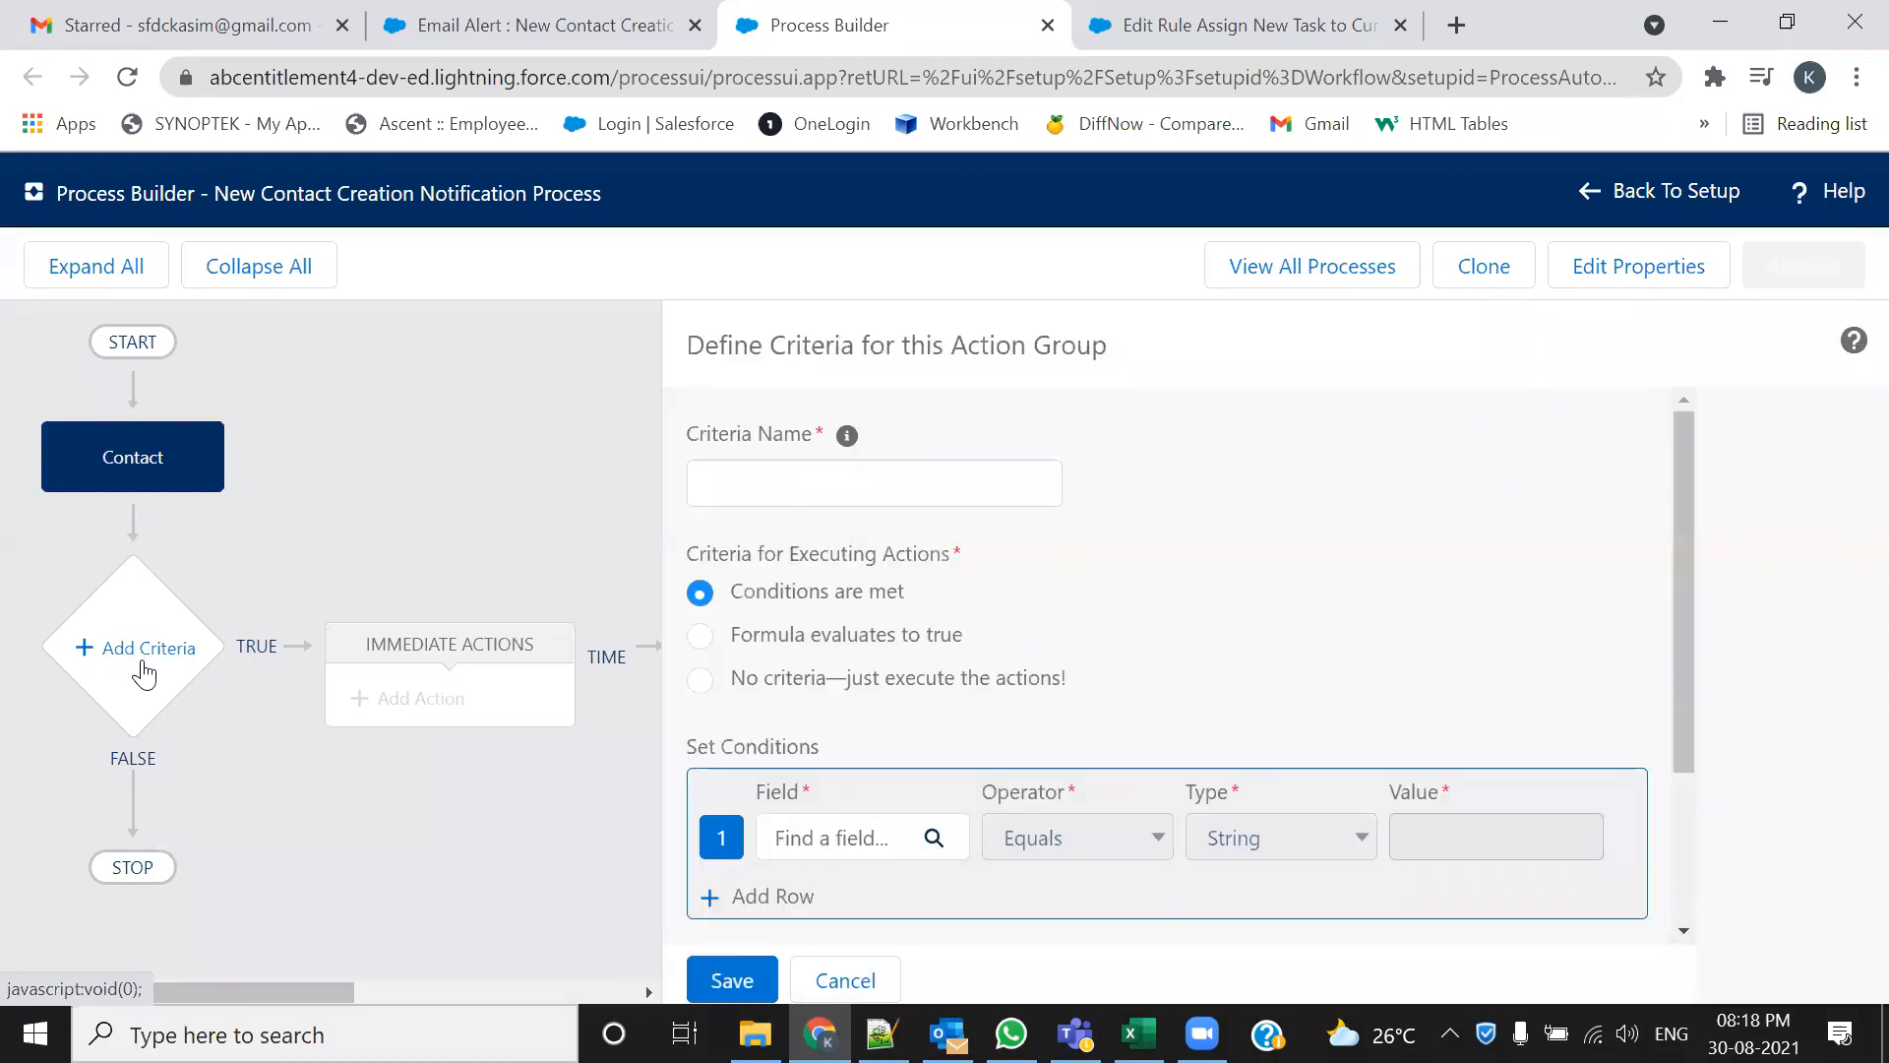
pyautogui.click(1231, 30)
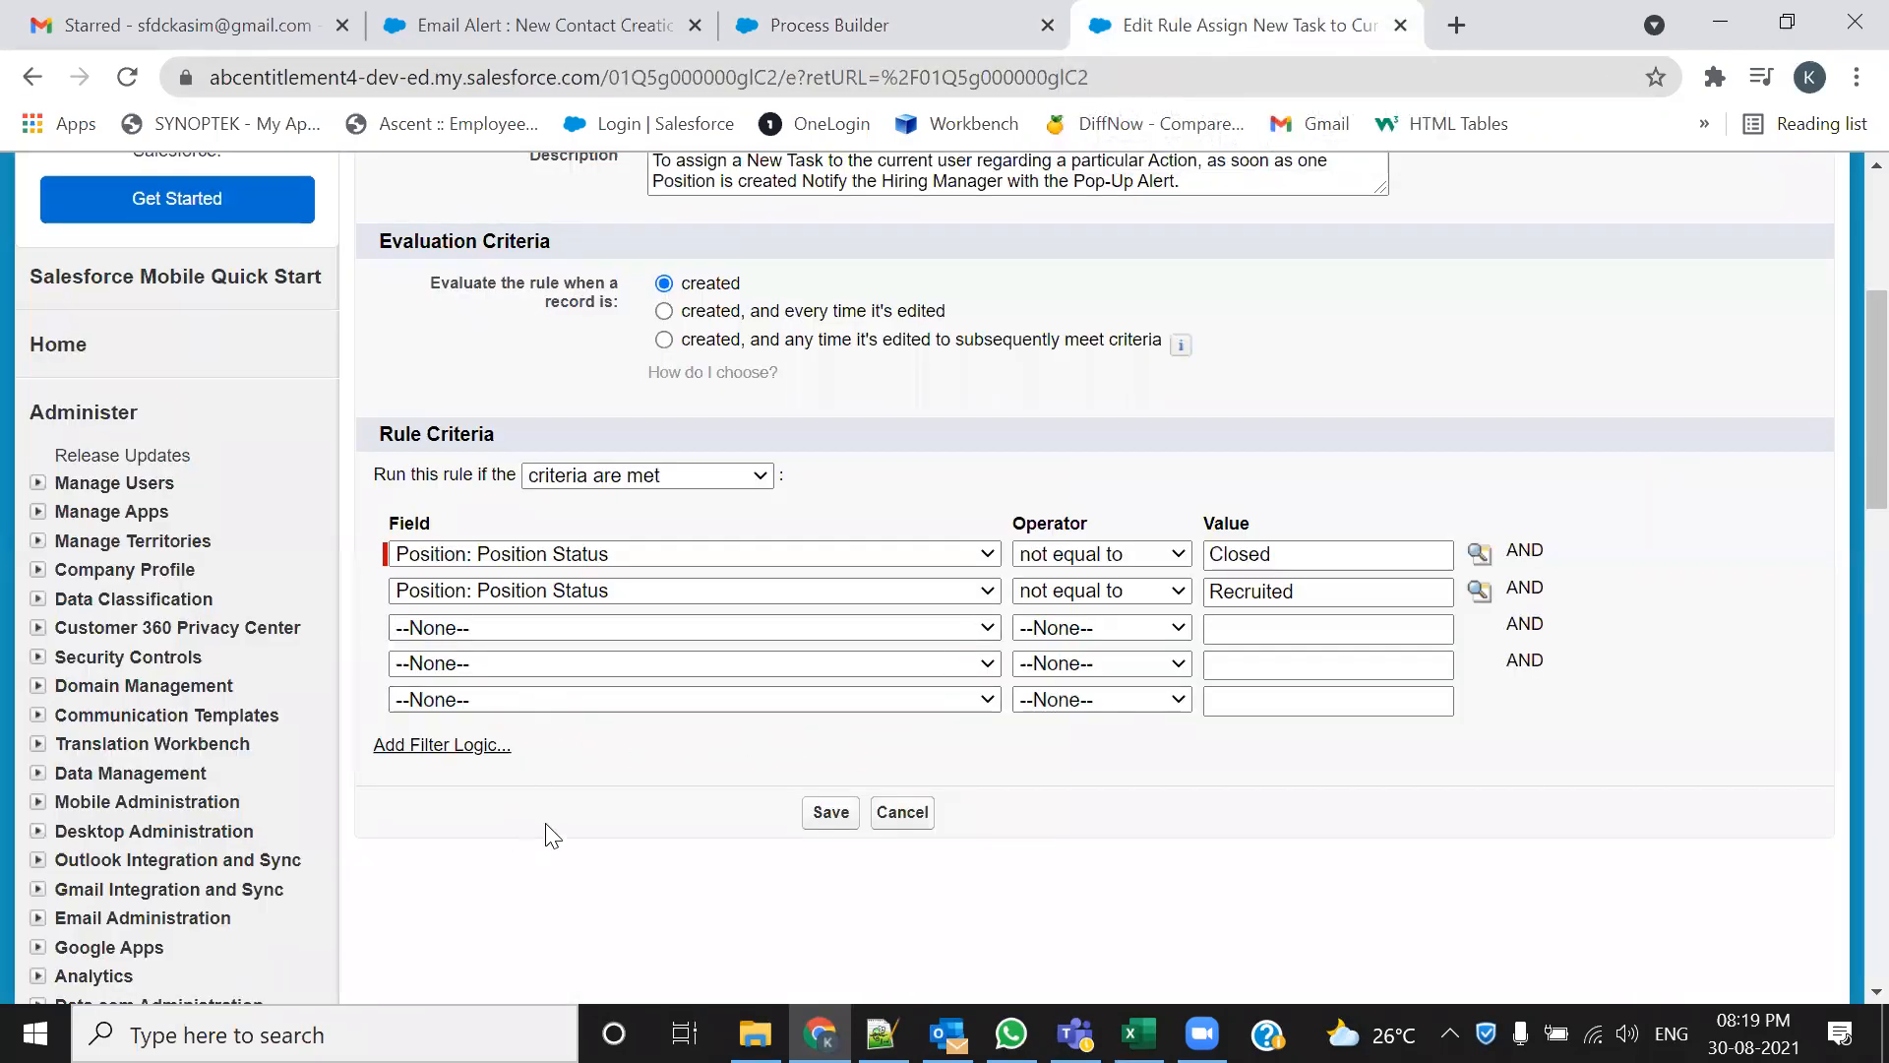
# Annotate the workflow rule's Rule Criteria rows for comparison, then clear the annotations
pyautogui.scroll(2, 547, 826)
pyautogui.scroll(-1, 547, 827)
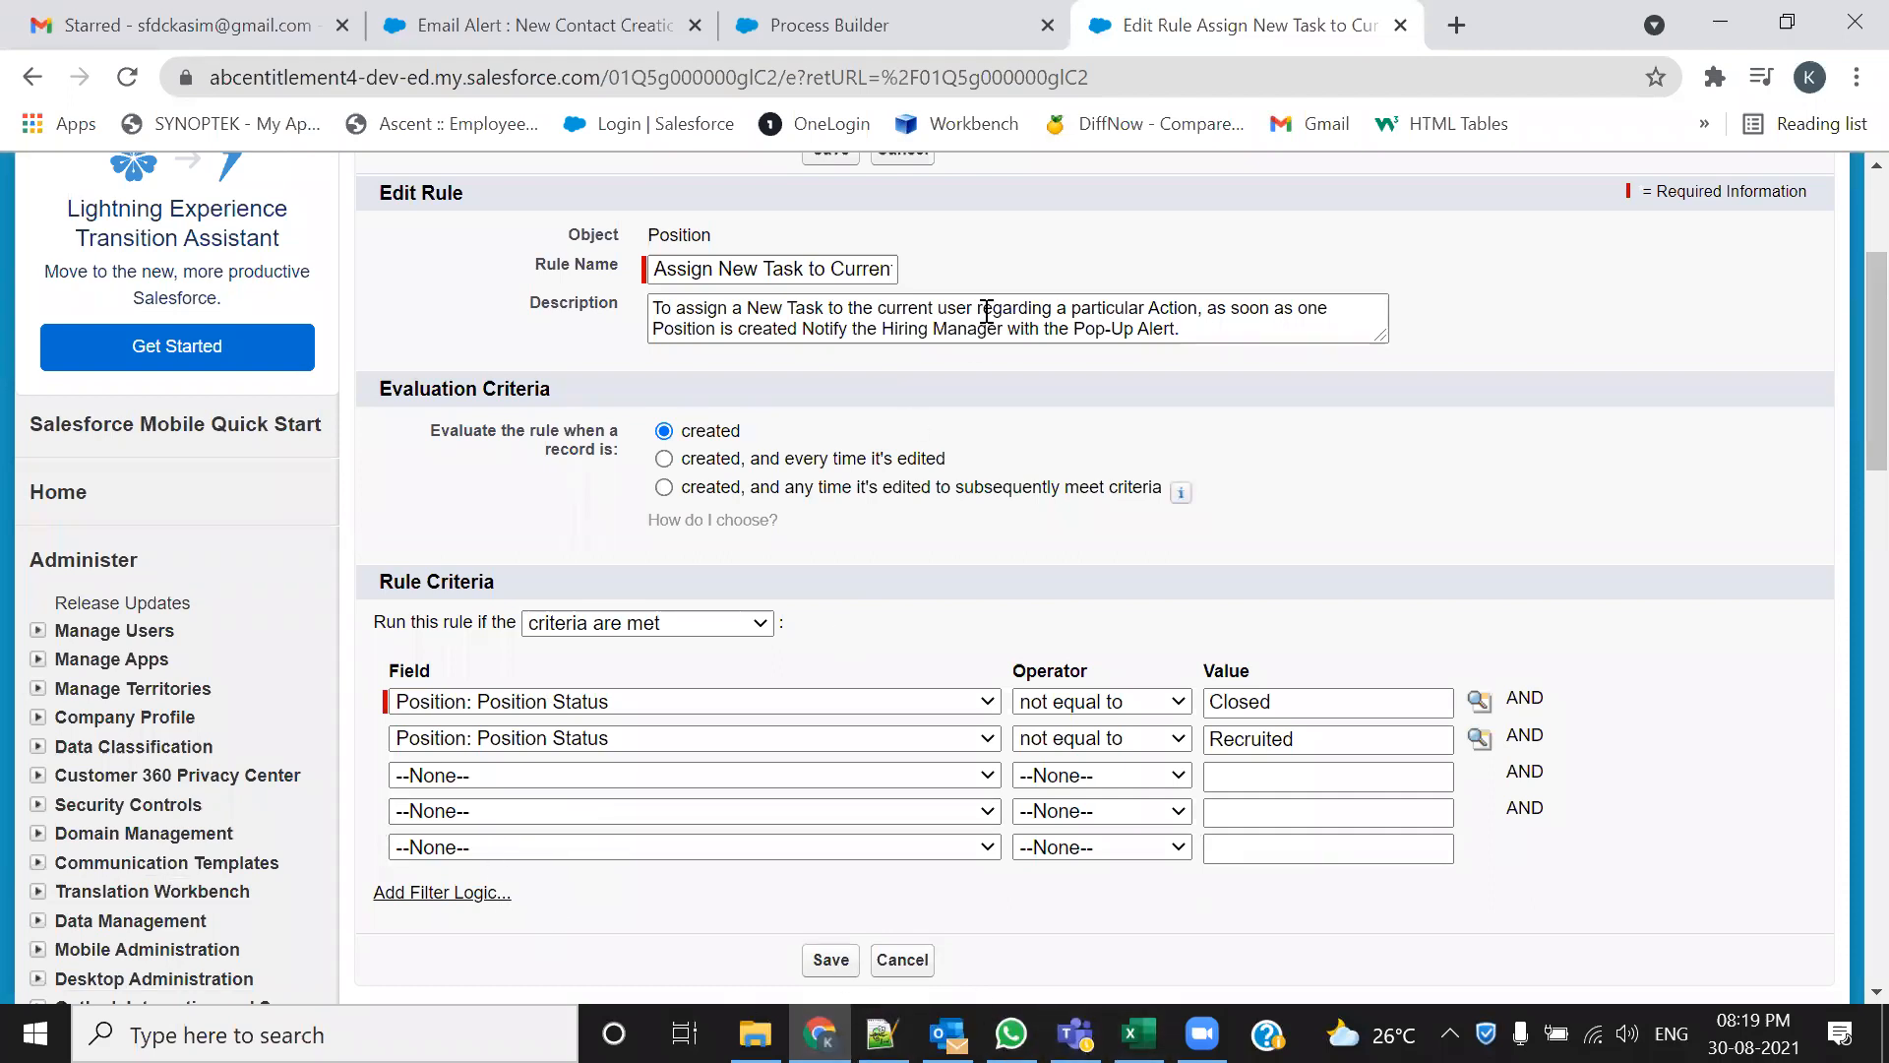
pyautogui.moveTo(394, 684)
pyautogui.mouseDown()
pyautogui.moveTo(372, 691)
pyautogui.moveTo(396, 734)
pyautogui.moveTo(391, 684)
pyautogui.mouseUp()
pyautogui.moveTo(362, 754)
pyautogui.mouseDown()
pyautogui.moveTo(406, 746)
pyautogui.moveTo(402, 838)
pyautogui.mouseUp()
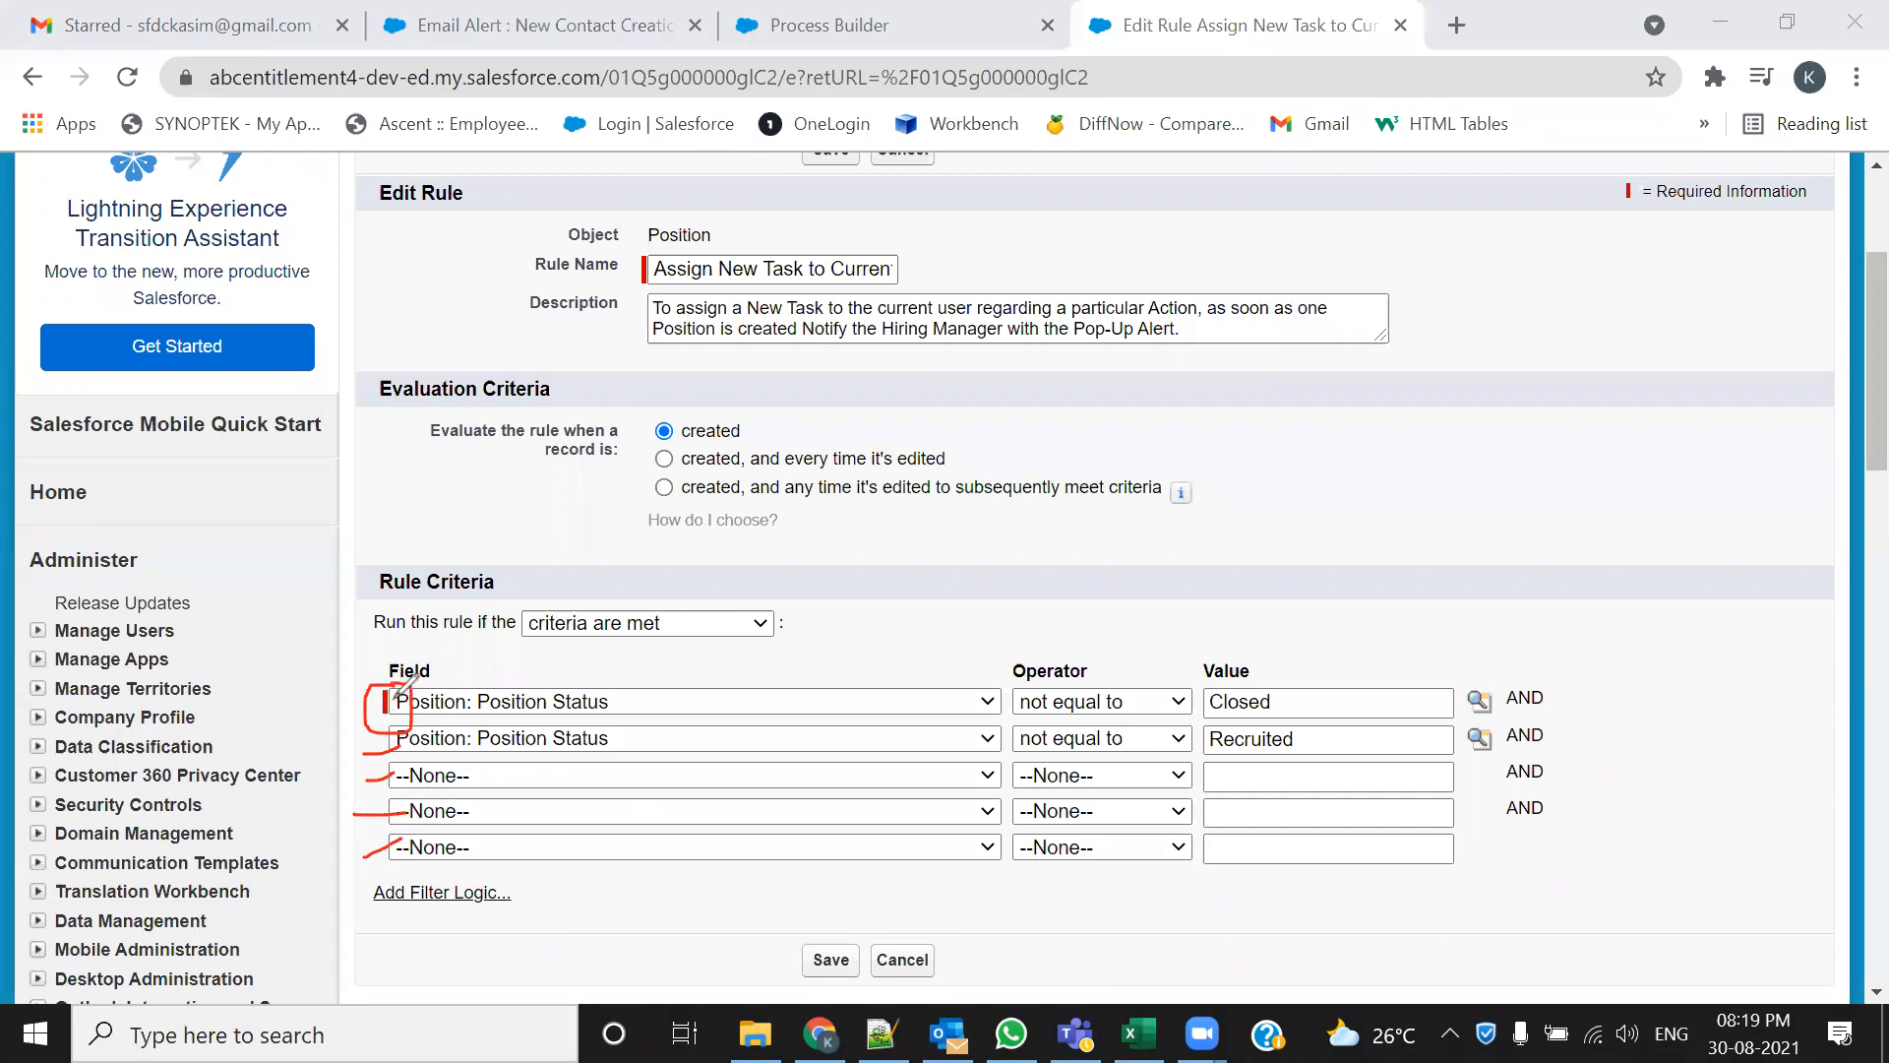
pyautogui.moveTo(355, 599)
pyautogui.mouseDown()
pyautogui.moveTo(482, 596)
pyautogui.moveTo(497, 571)
pyautogui.moveTo(452, 558)
pyautogui.moveTo(343, 600)
pyautogui.mouseUp()
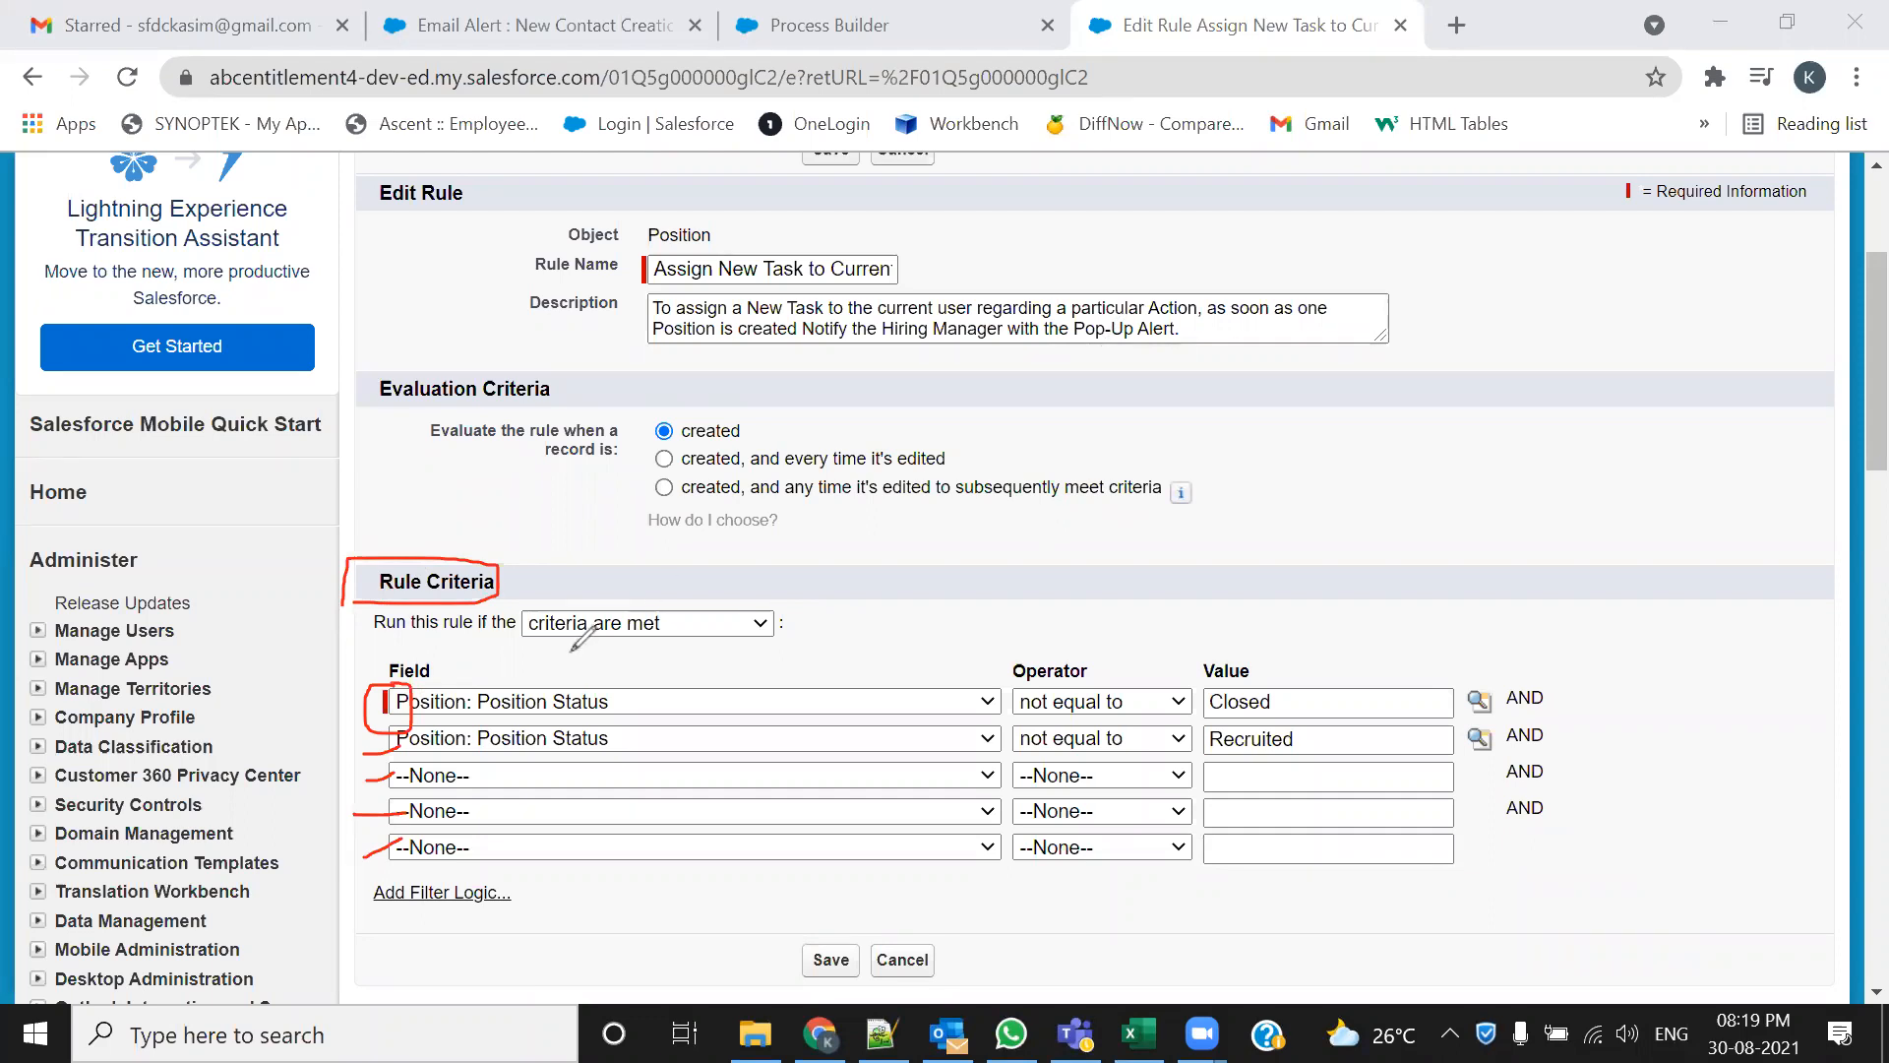
pyautogui.click(1277, 119)
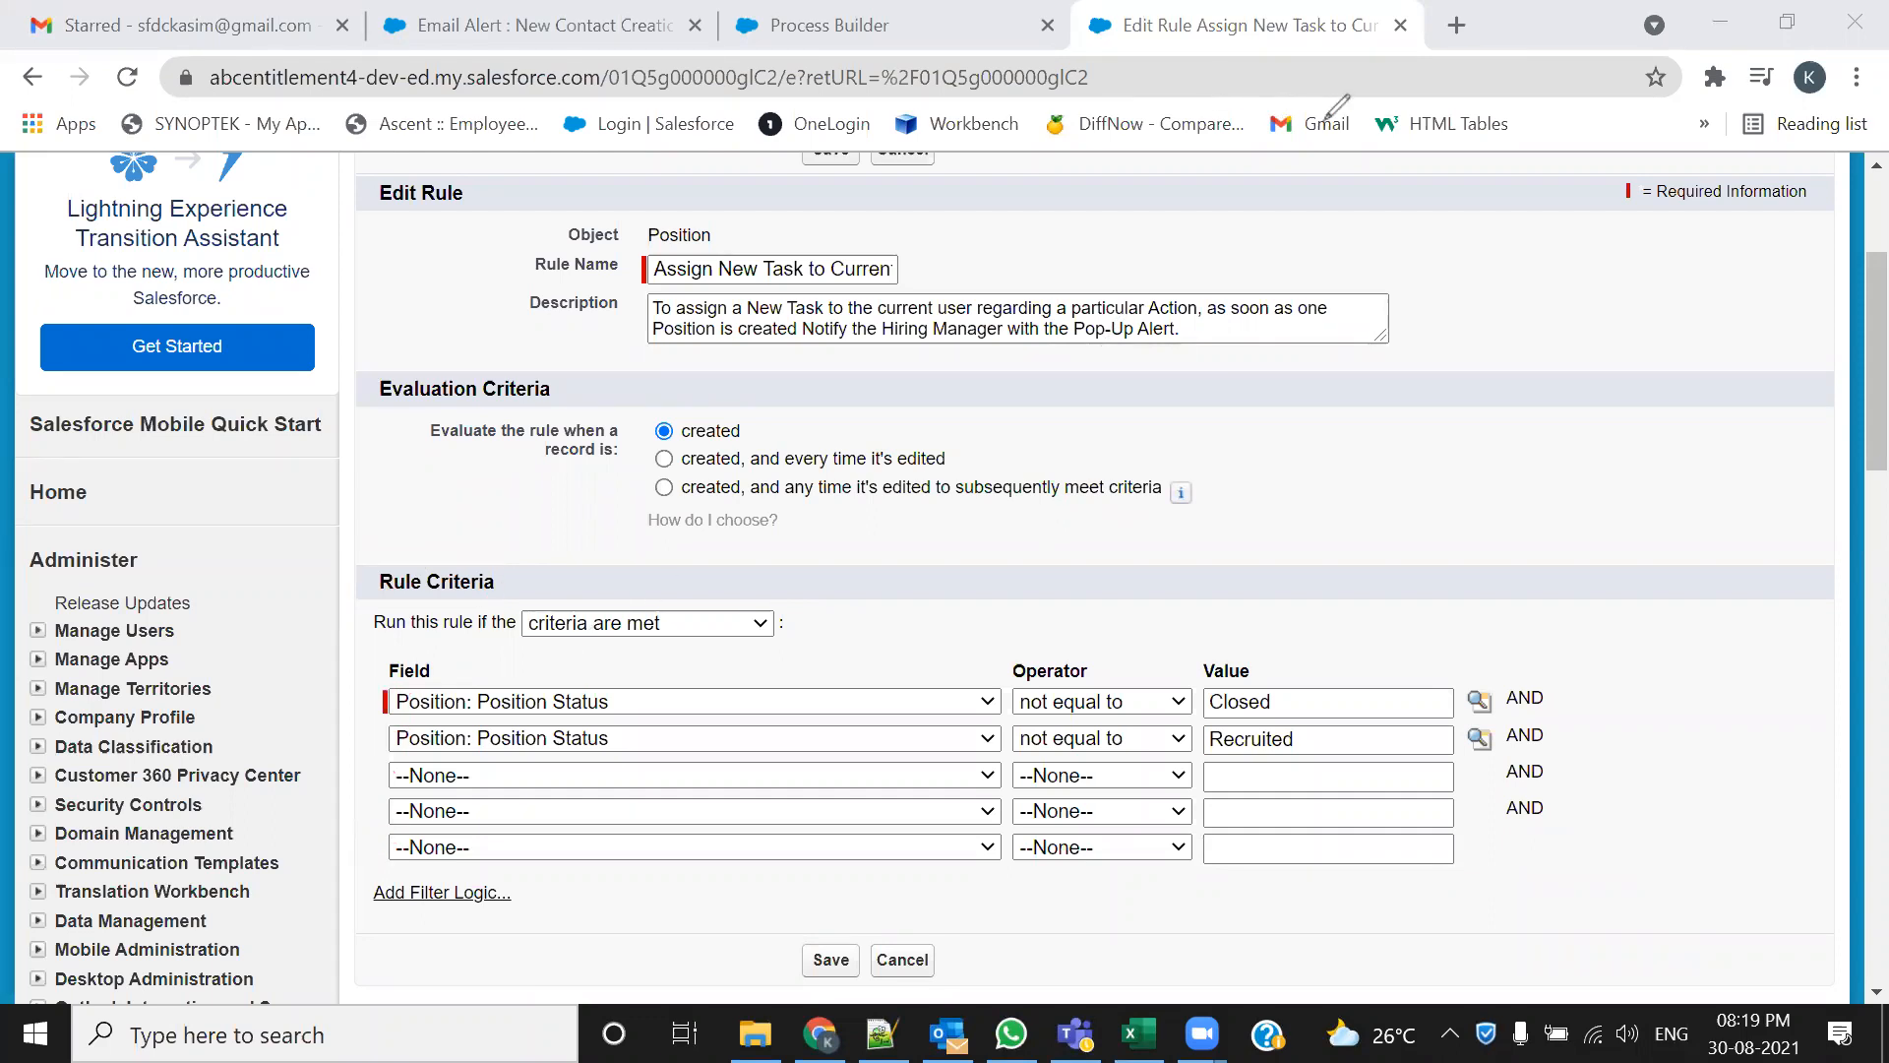
pyautogui.click(906, 37)
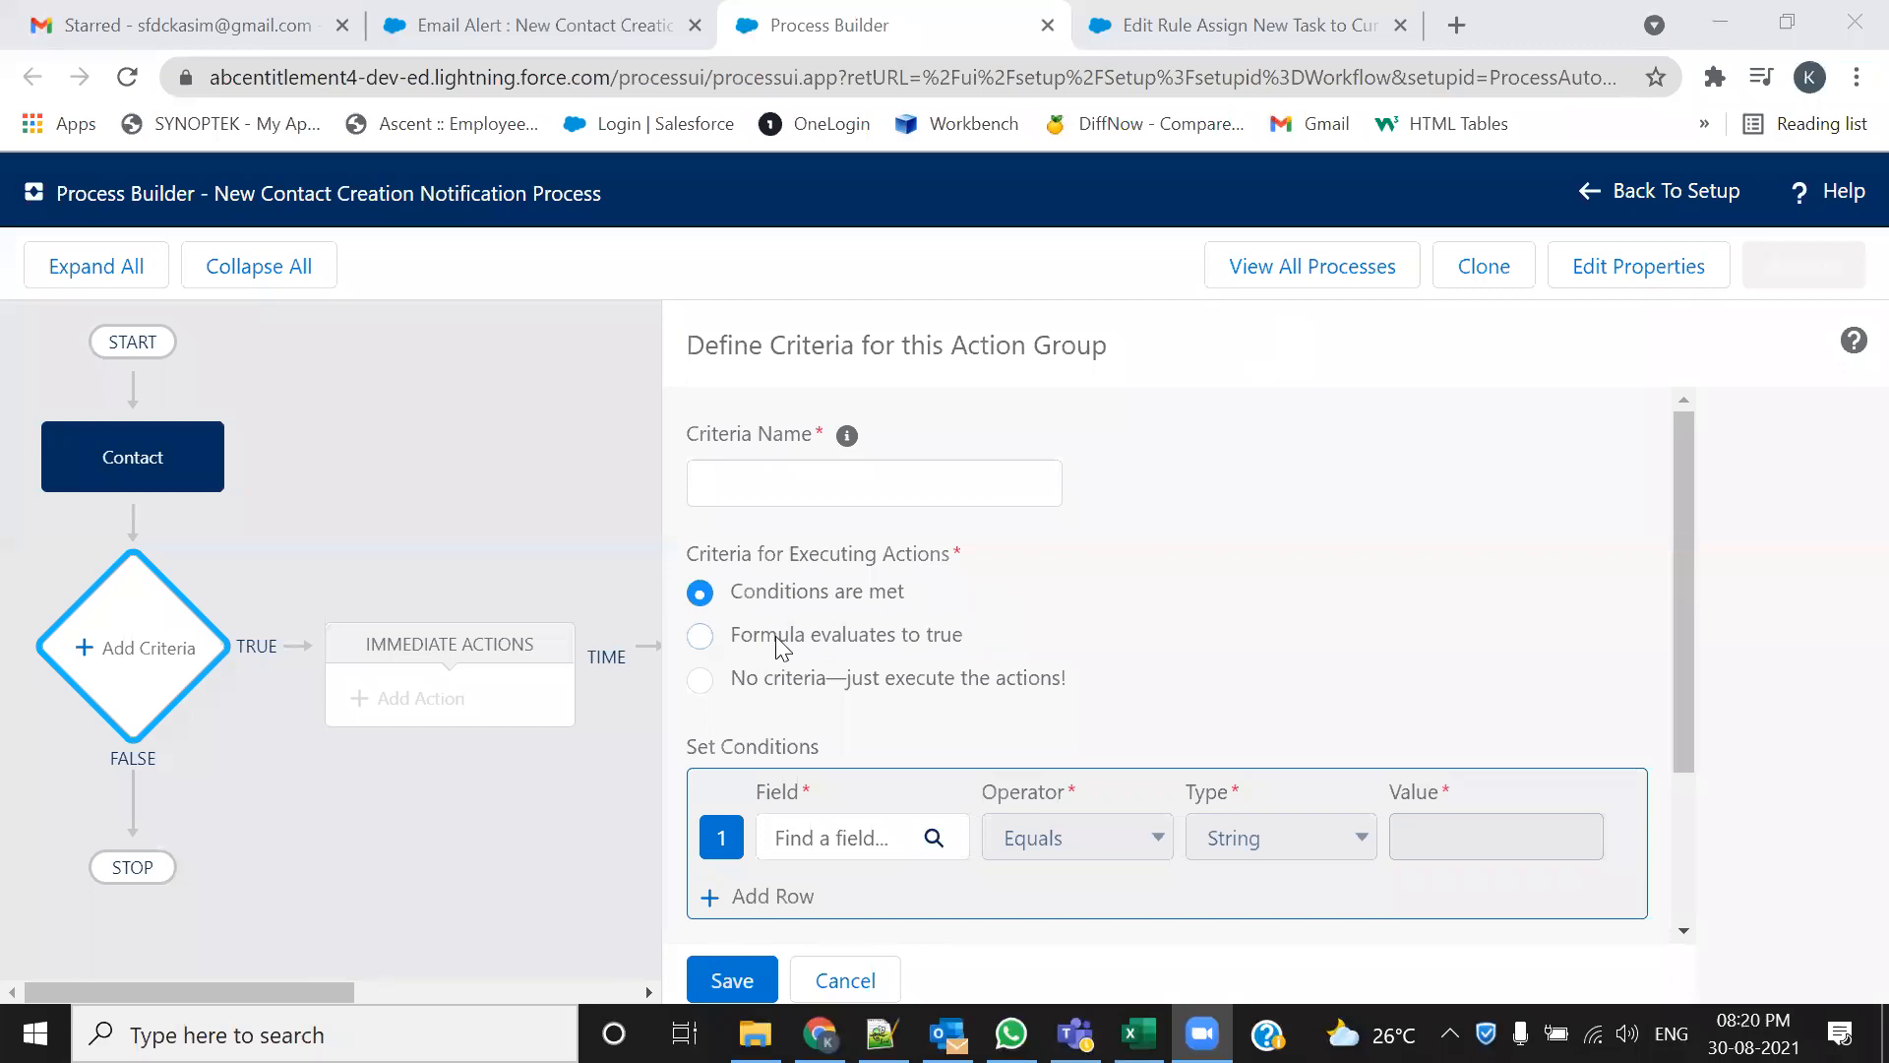
# Compare the No criteria option, then settle on Conditions are met for executing actions
pyautogui.click(701, 679)
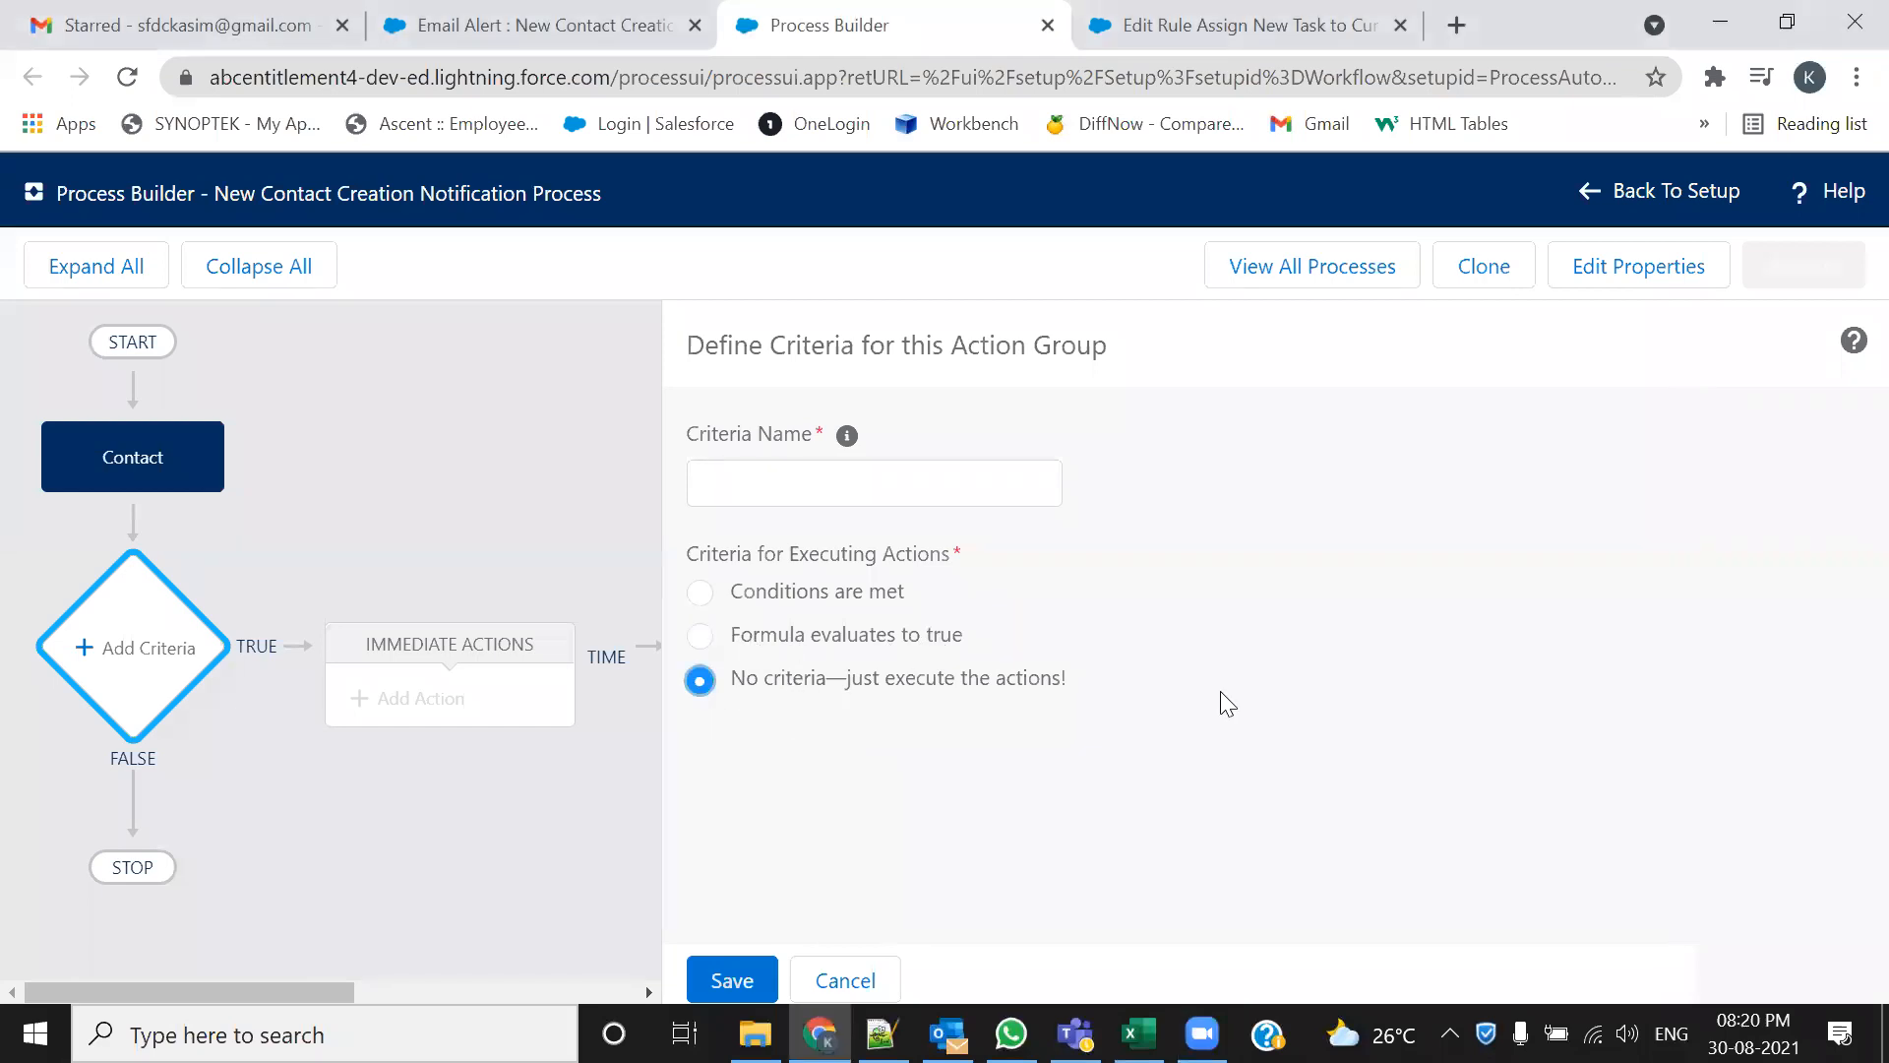
pyautogui.click(891, 484)
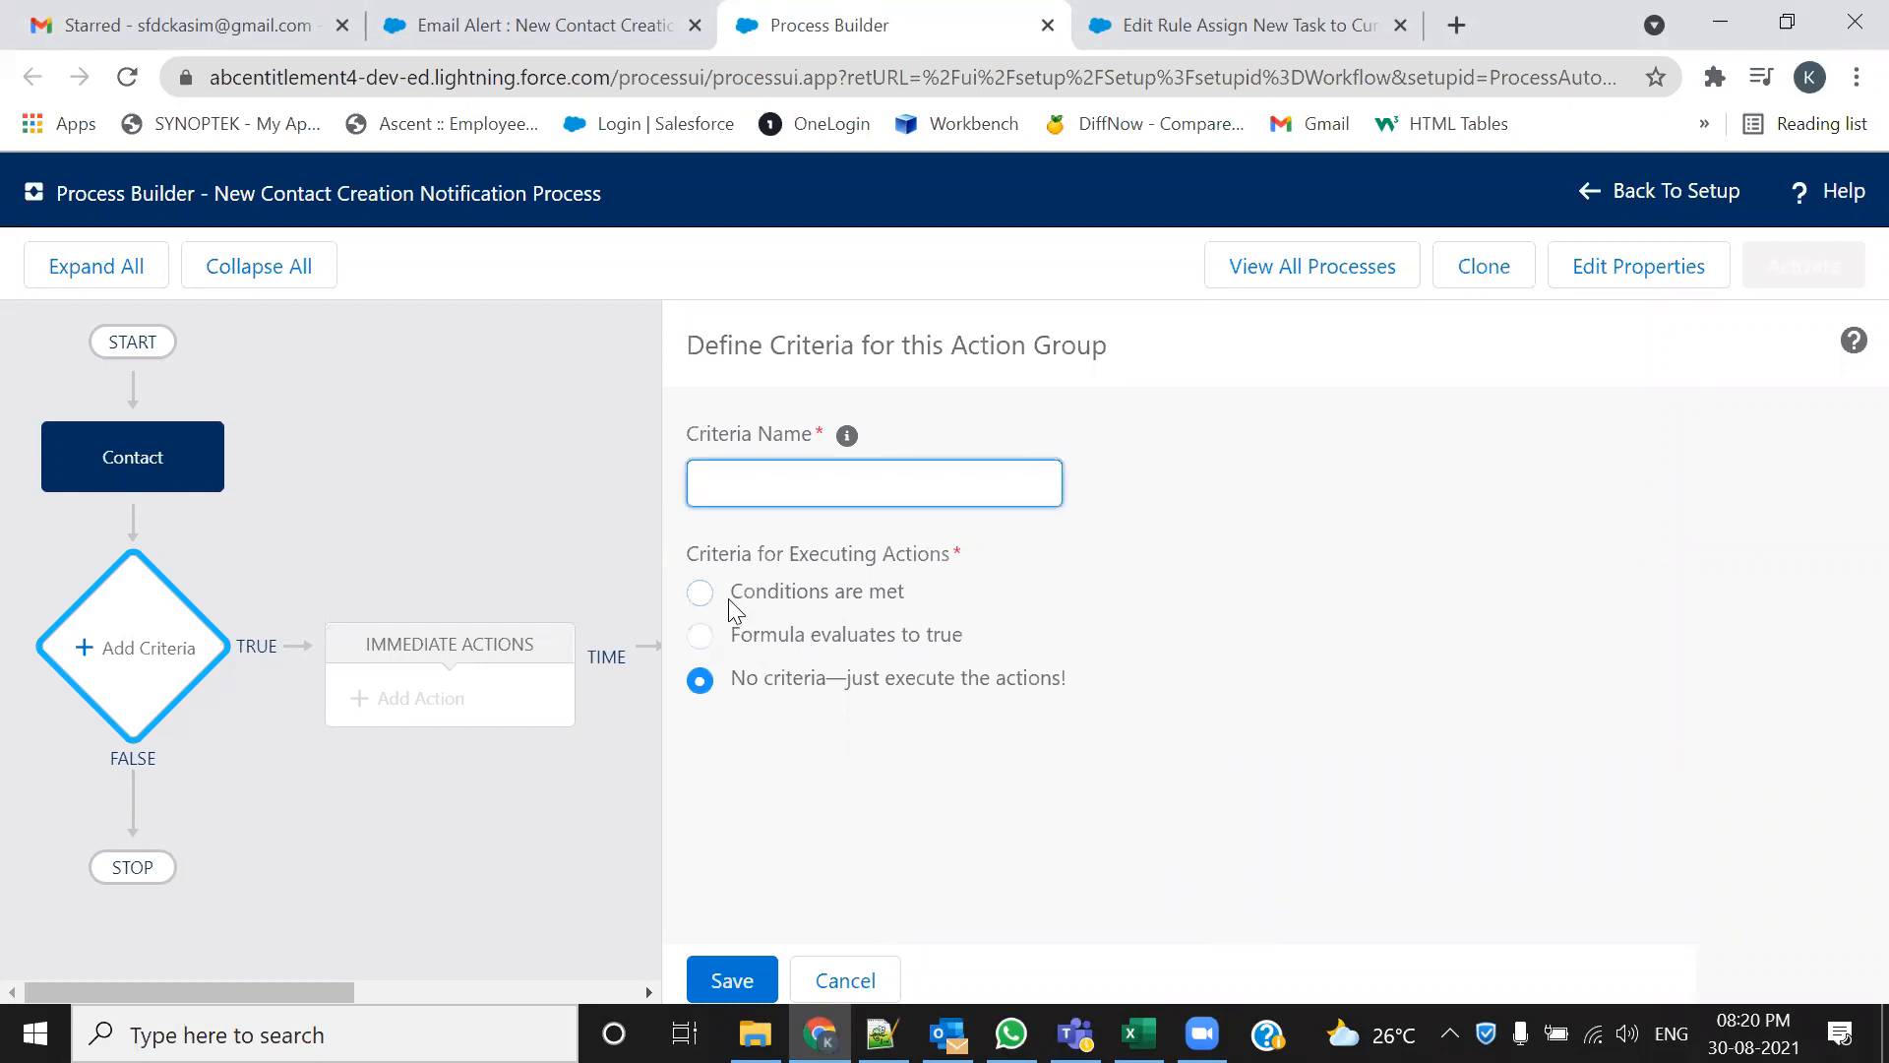
pyautogui.moveTo(1078, 686); pyautogui.dragTo(851, 689)
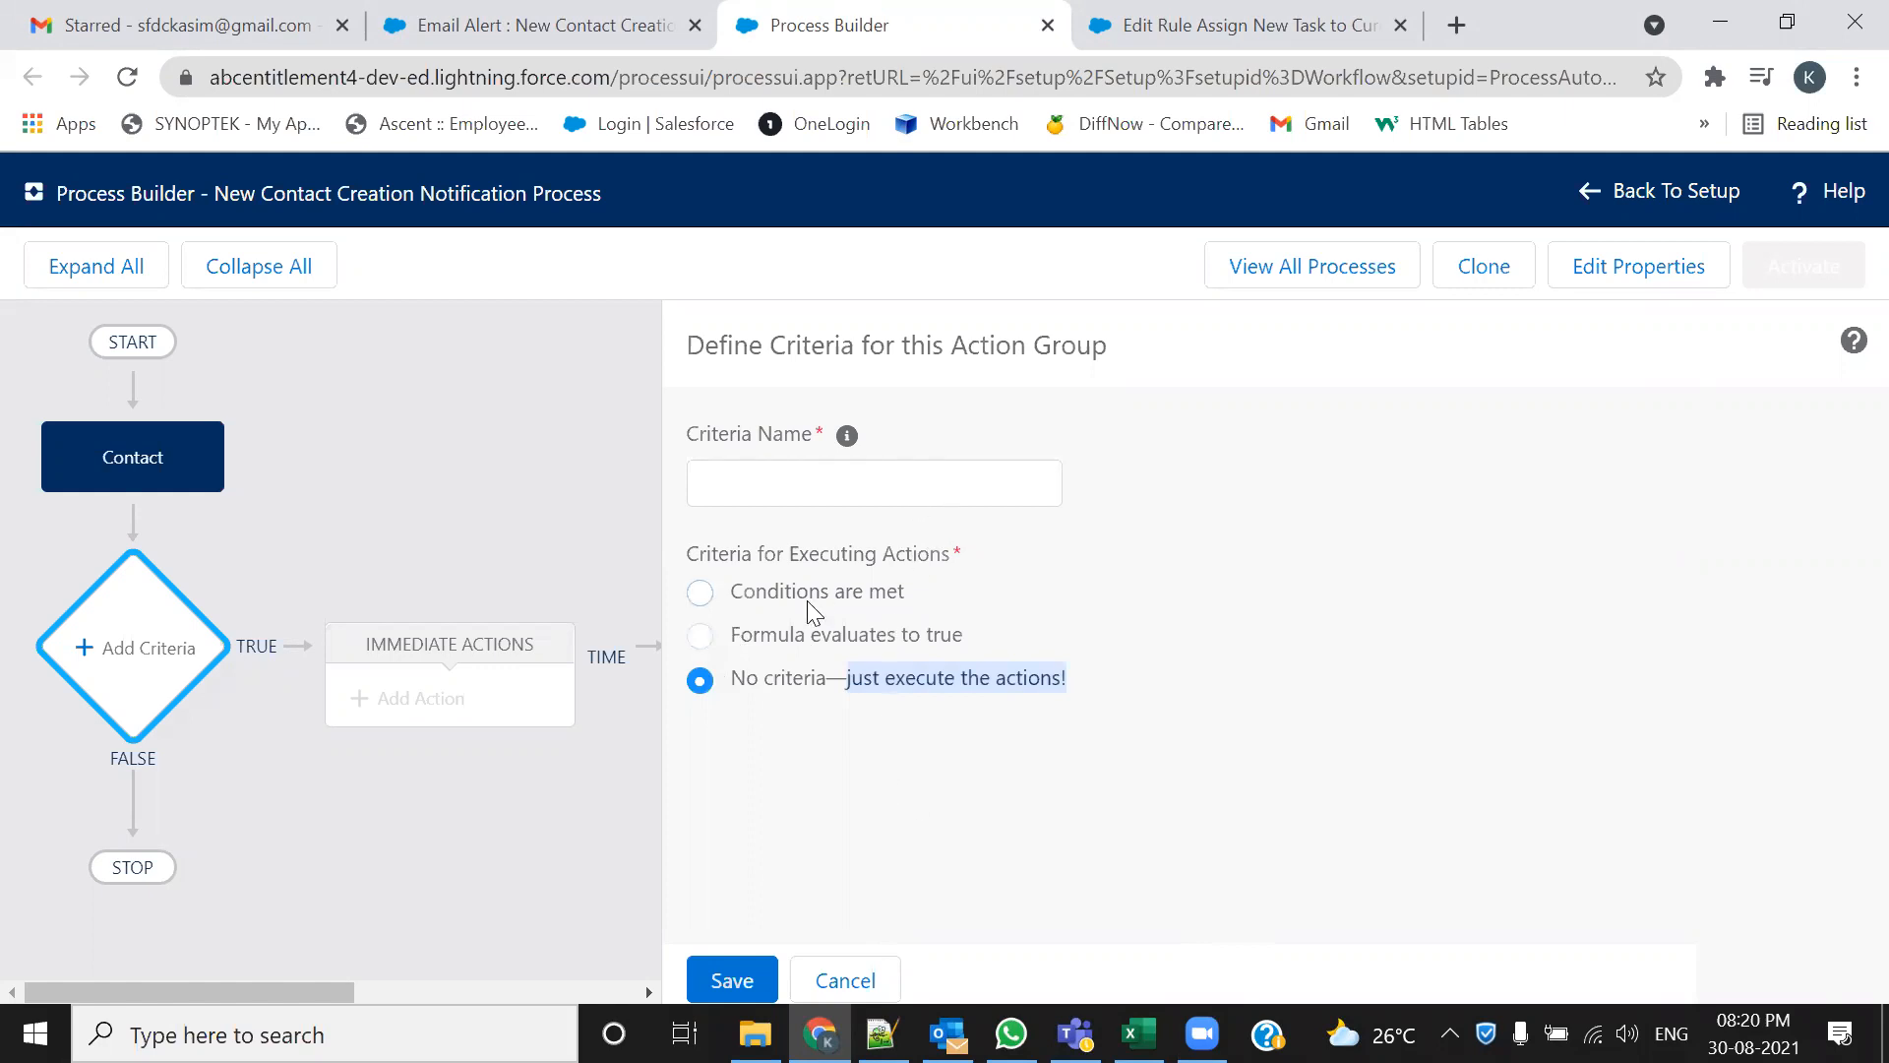
pyautogui.click(712, 597)
# Name the criteria 'Check for the Email Field'
pyautogui.click(865, 481)
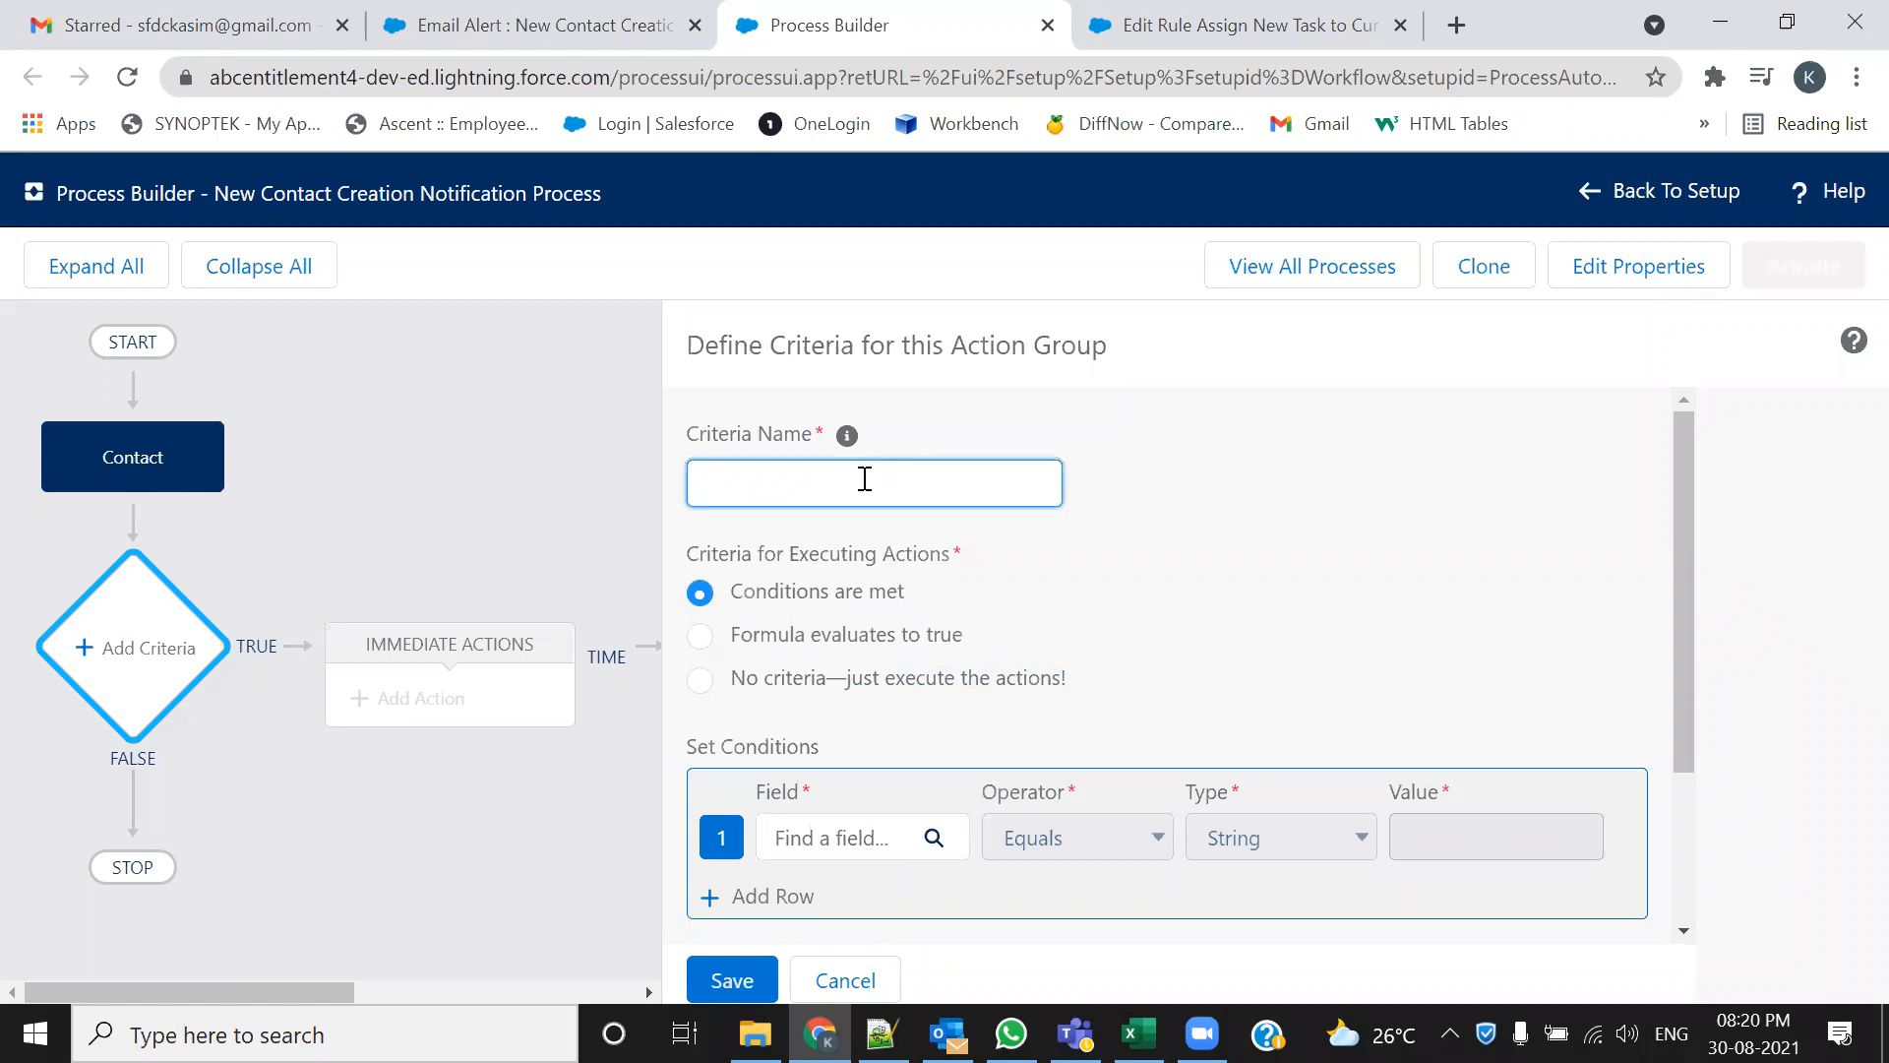
pyautogui.write('Check for thge')
pyautogui.press('BackSpace')
pyautogui.press('BackSpace')
pyautogui.write('e Email Fields')
pyautogui.press('BackSpace')
pyautogui.scroll(-2, 1535, 684)
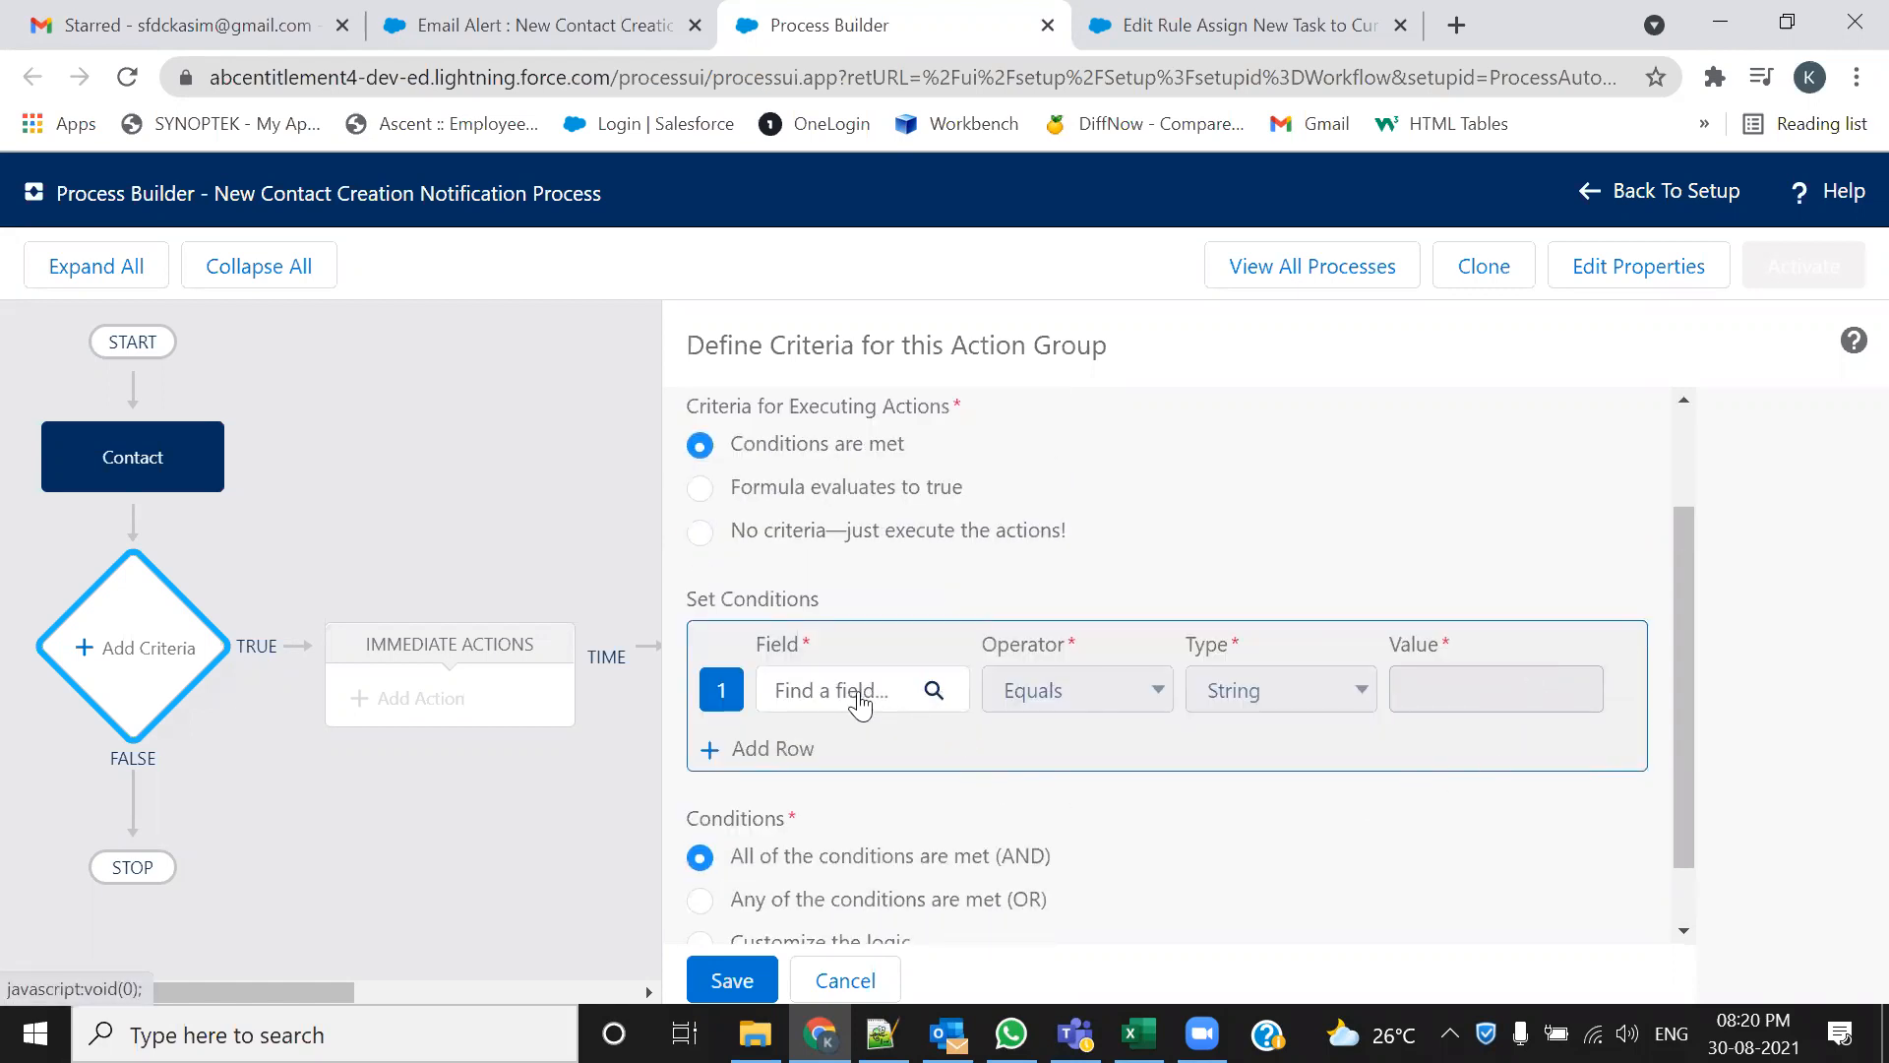
# Filter the Contact fields for 'Email' and choose [Contact].Email as the first condition's field
pyautogui.click(930, 693)
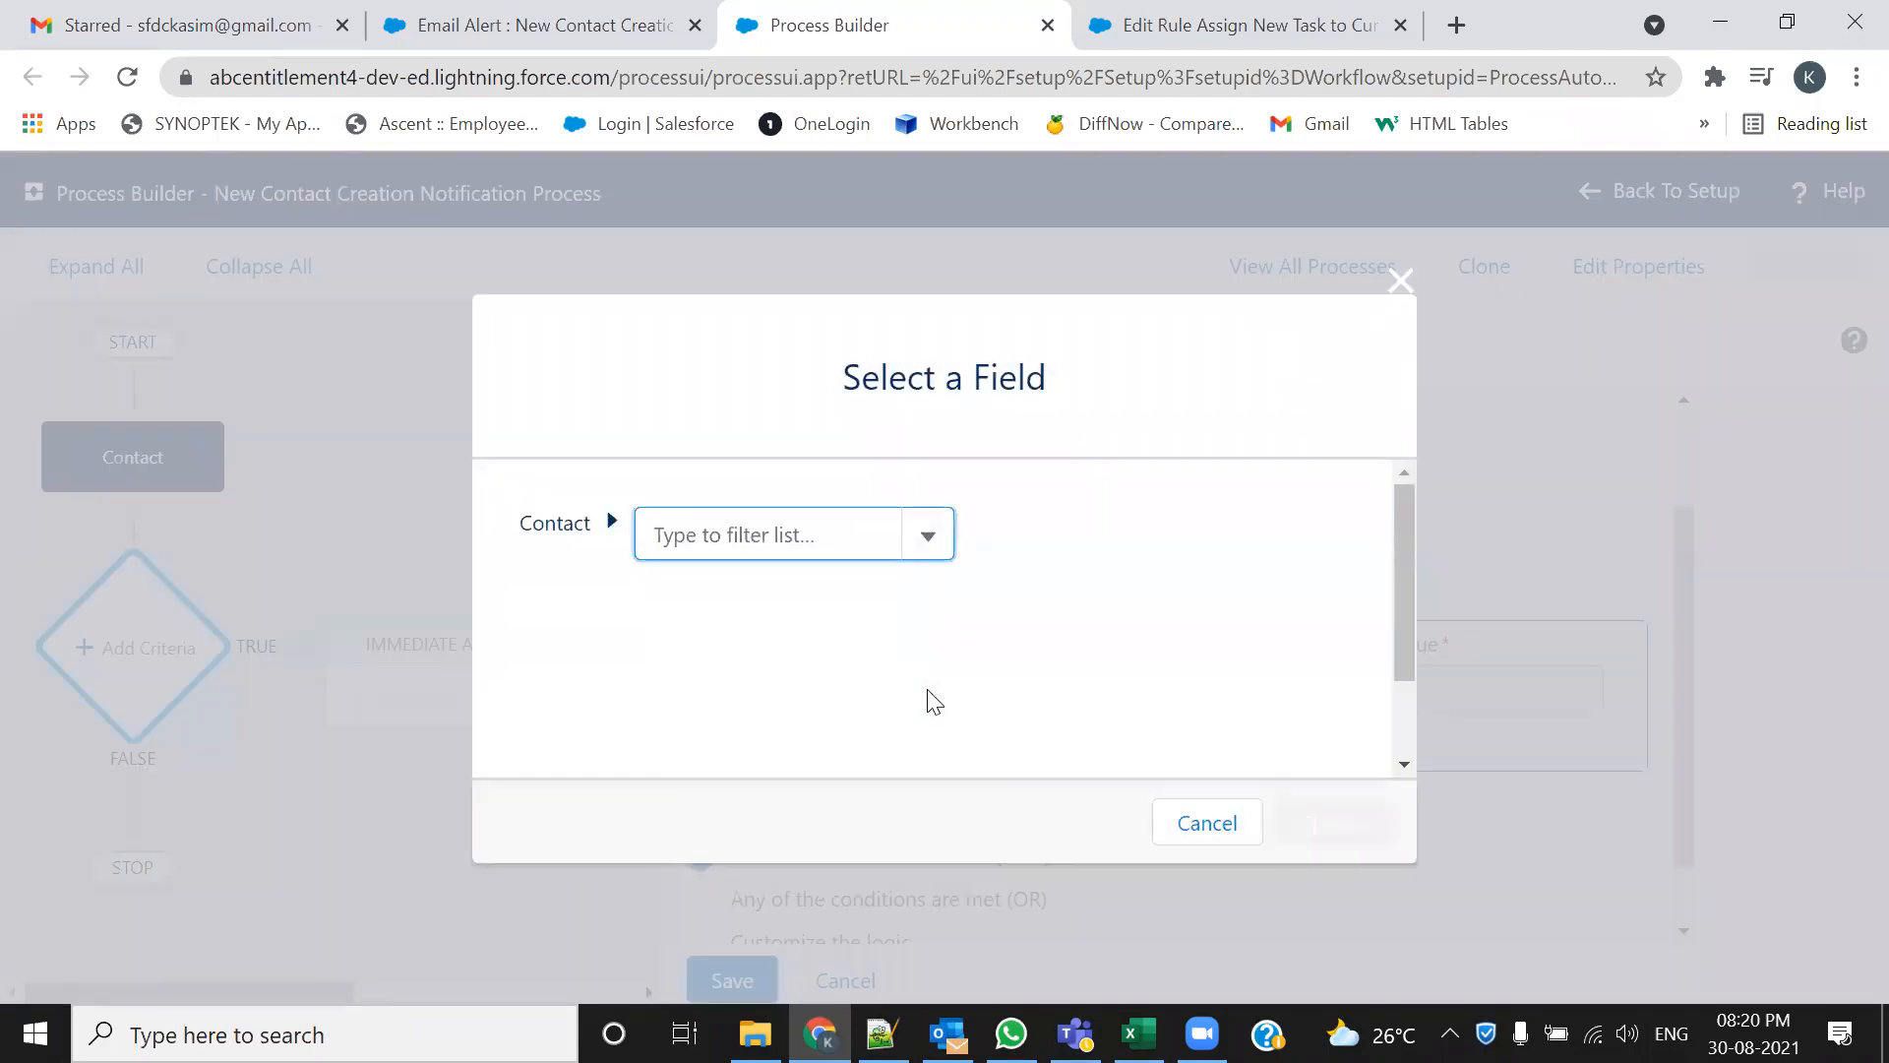
pyautogui.click(925, 544)
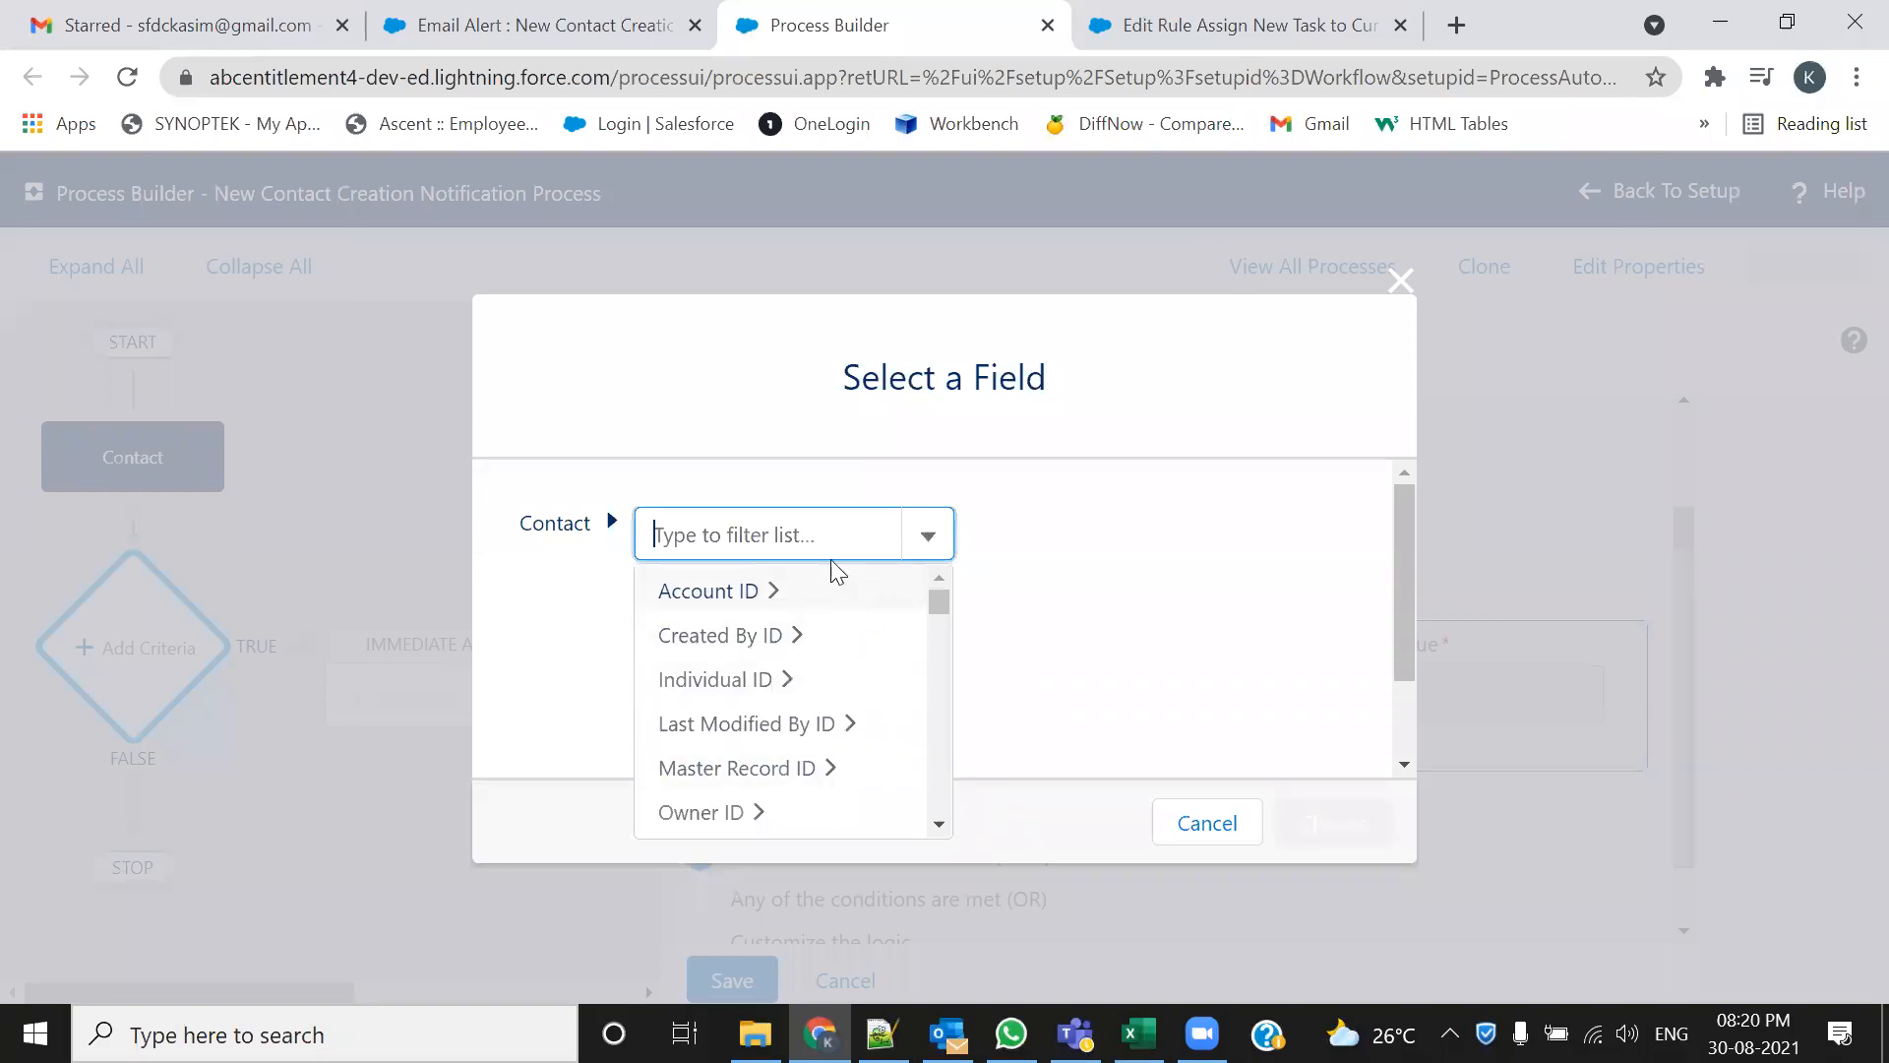
pyautogui.scroll(-5, 884, 678)
pyautogui.scroll(3, 888, 681)
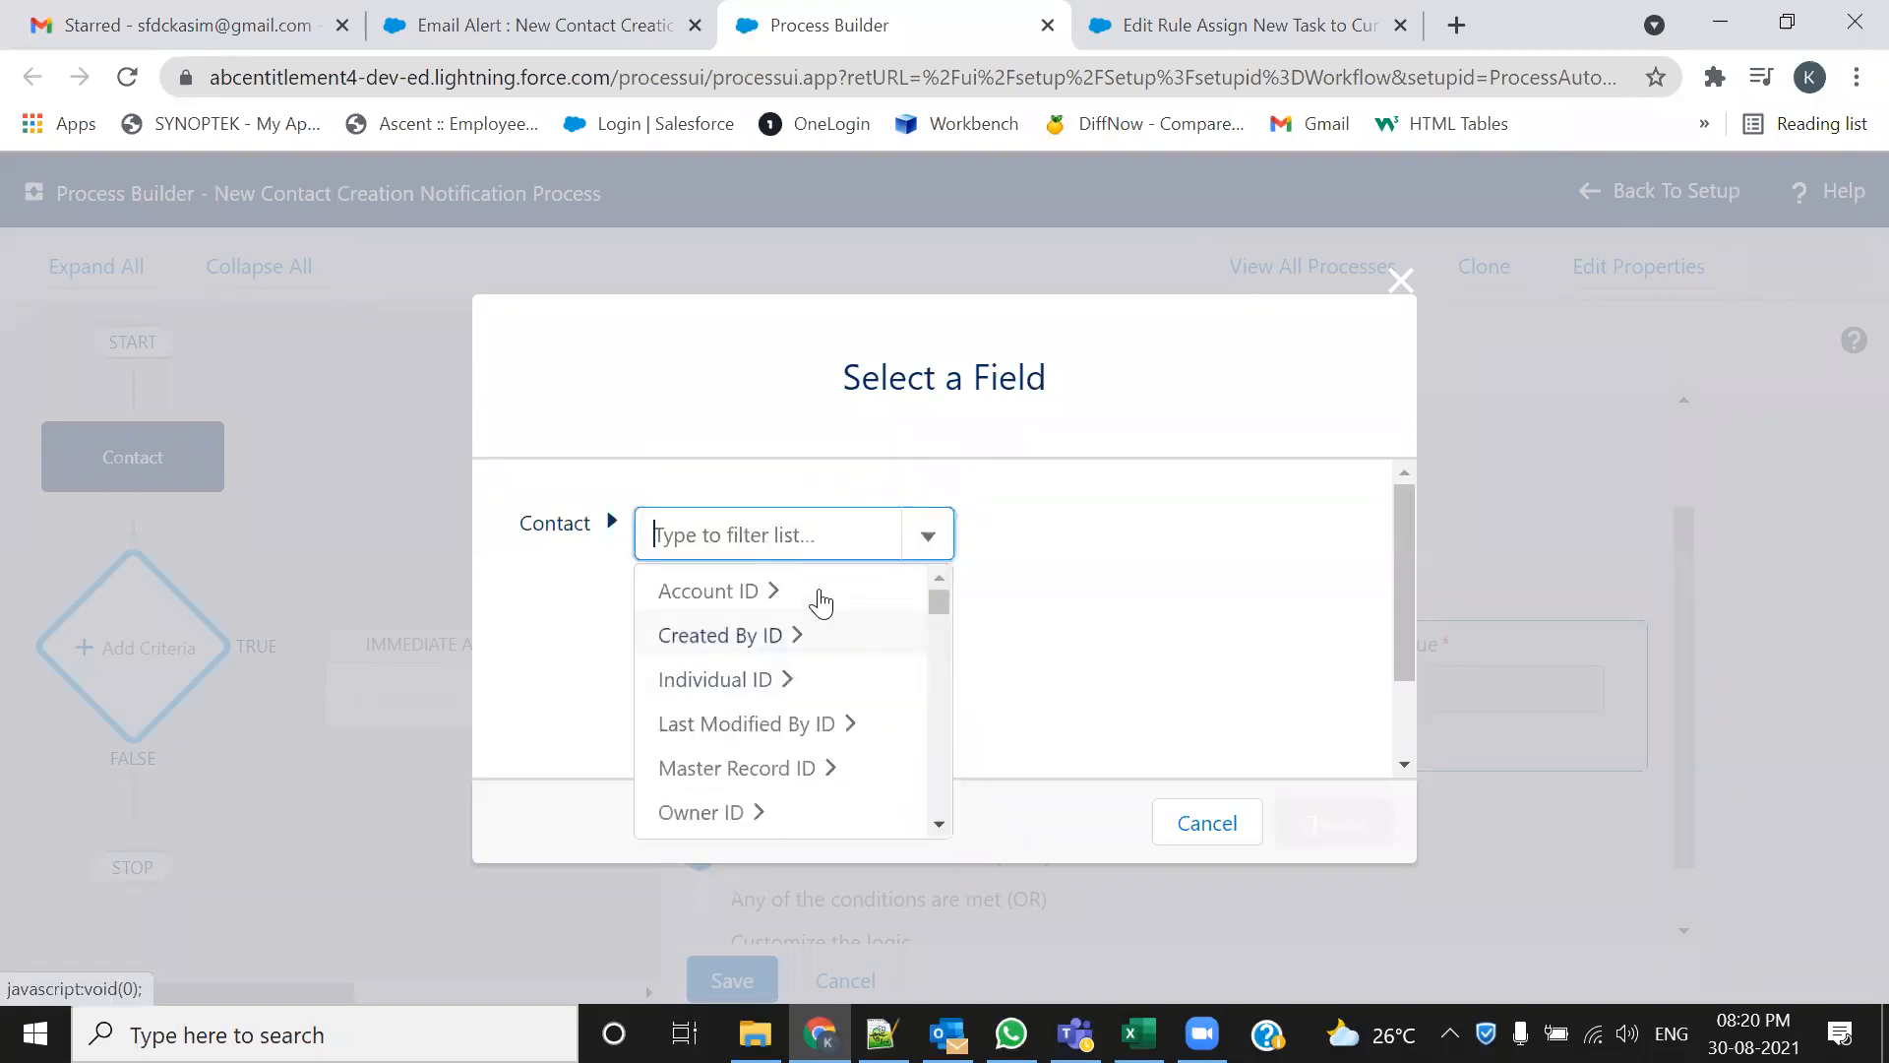
pyautogui.click(819, 531)
pyautogui.write('Emaiul')
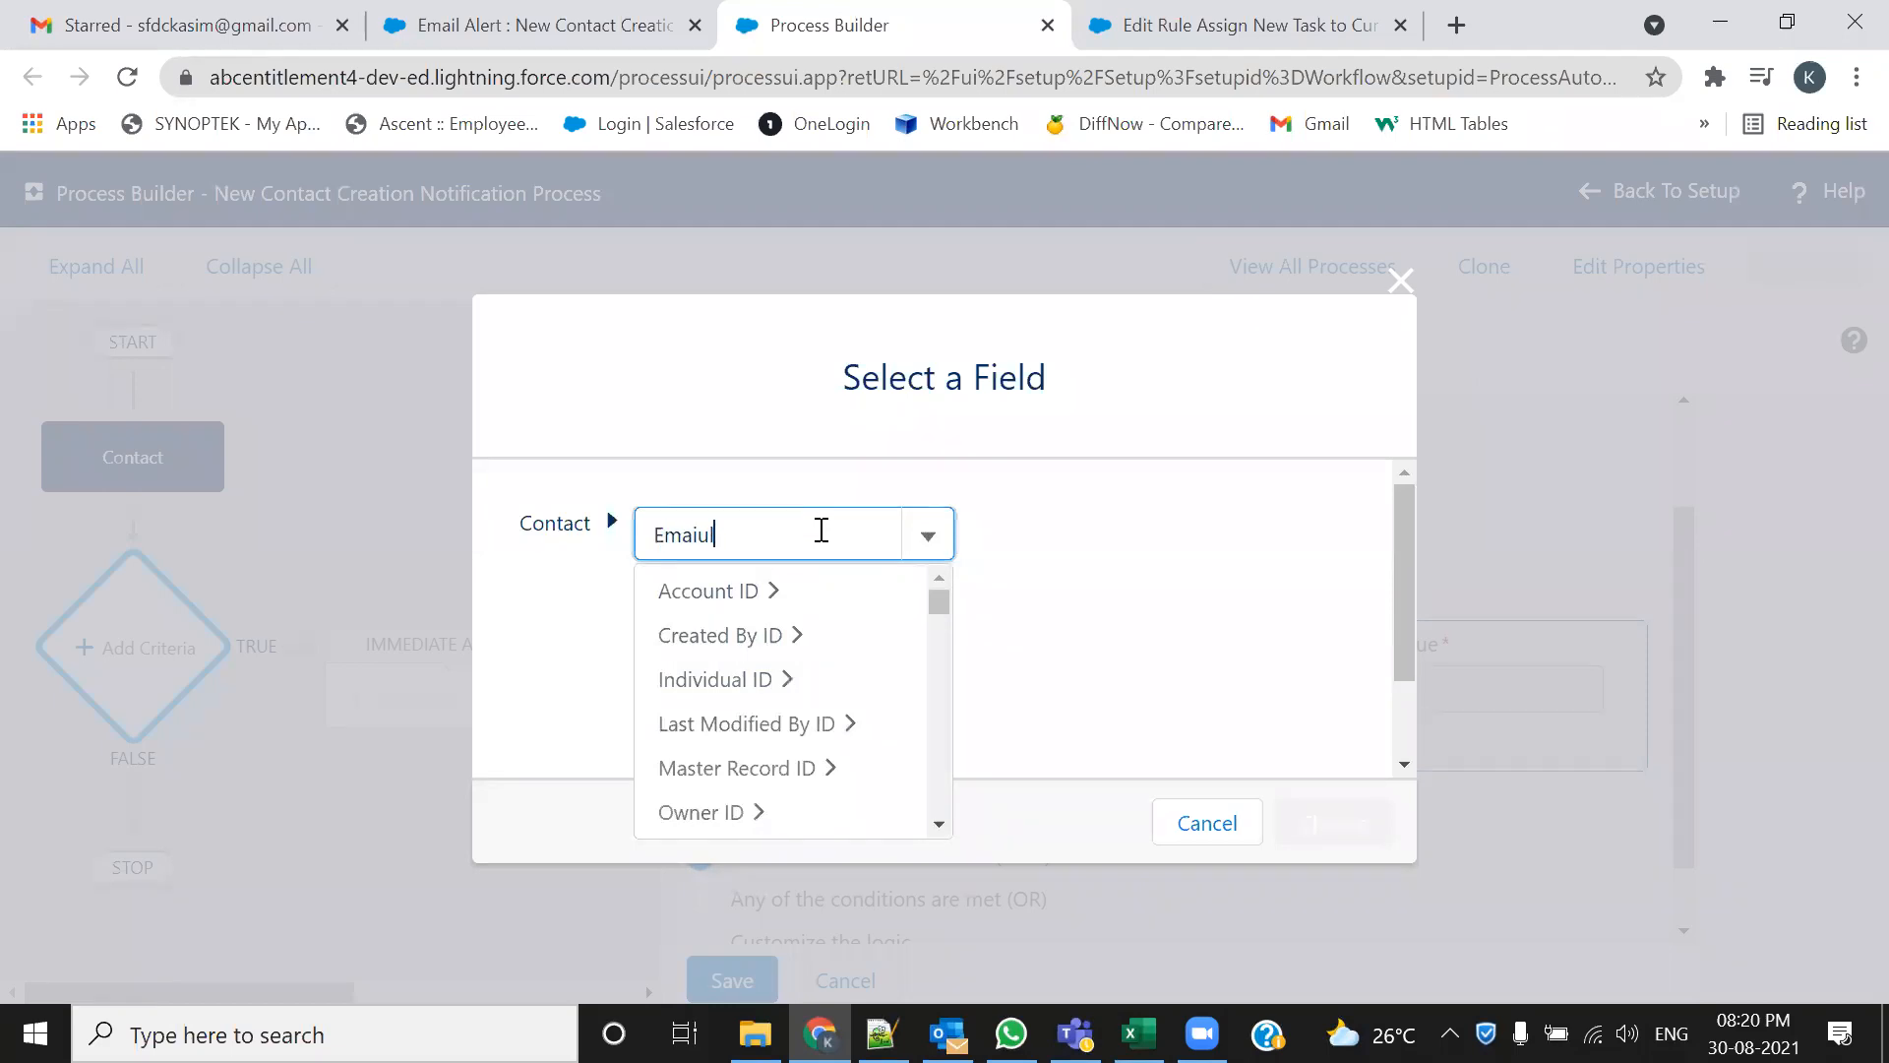
pyautogui.press('BackSpace')
pyautogui.press('BackSpace')
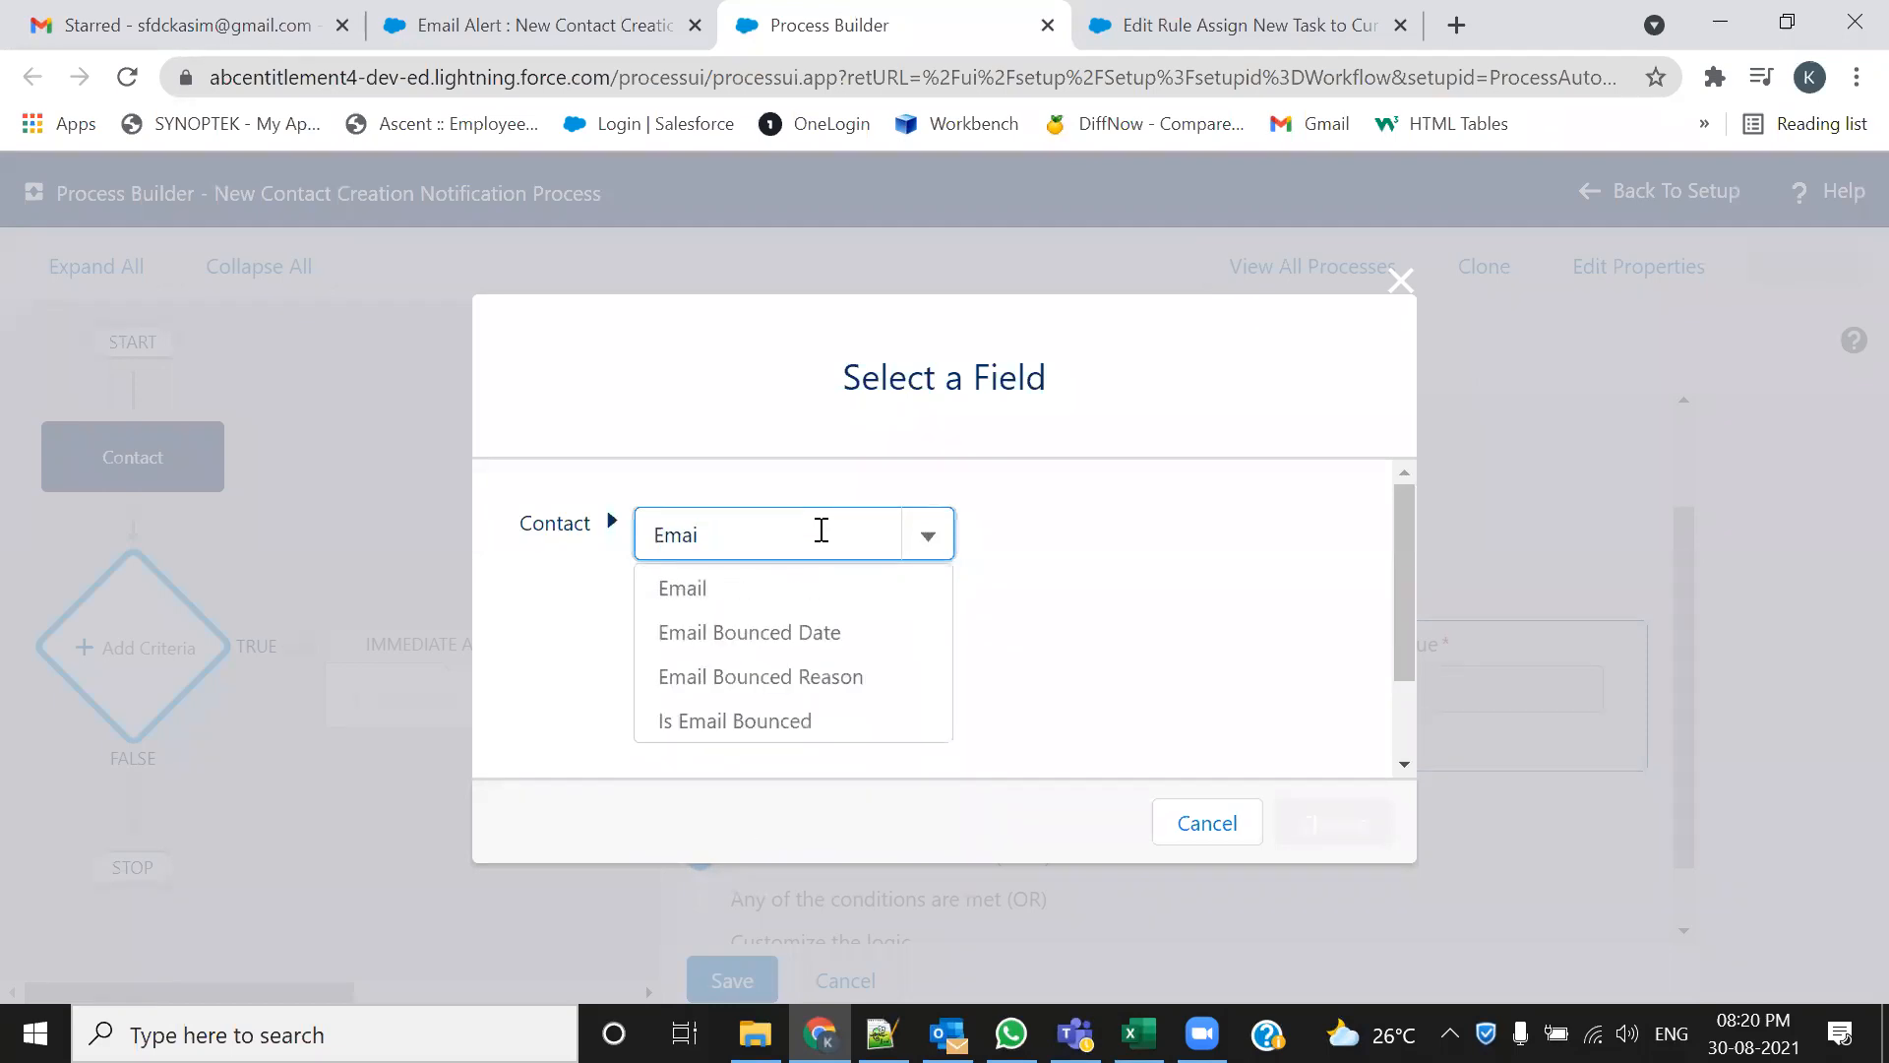
pyautogui.click(763, 591)
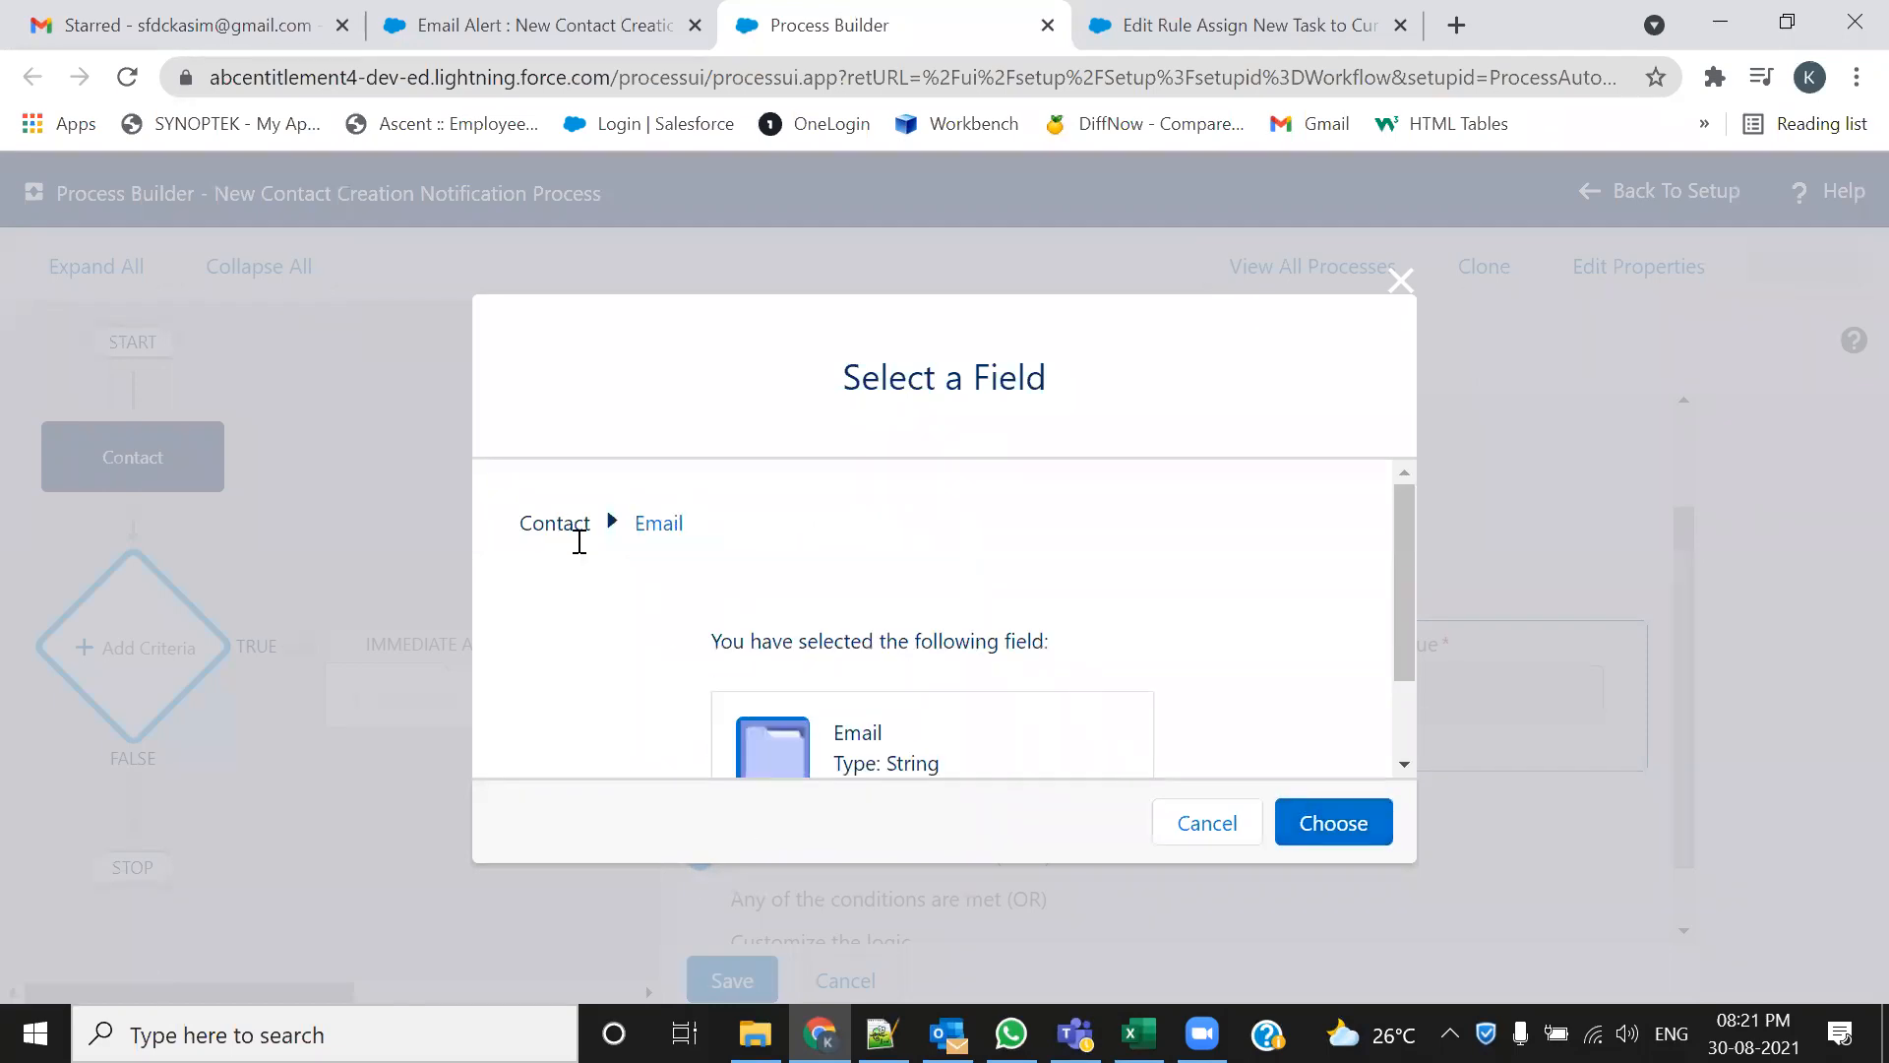
pyautogui.scroll(-1, 1028, 659)
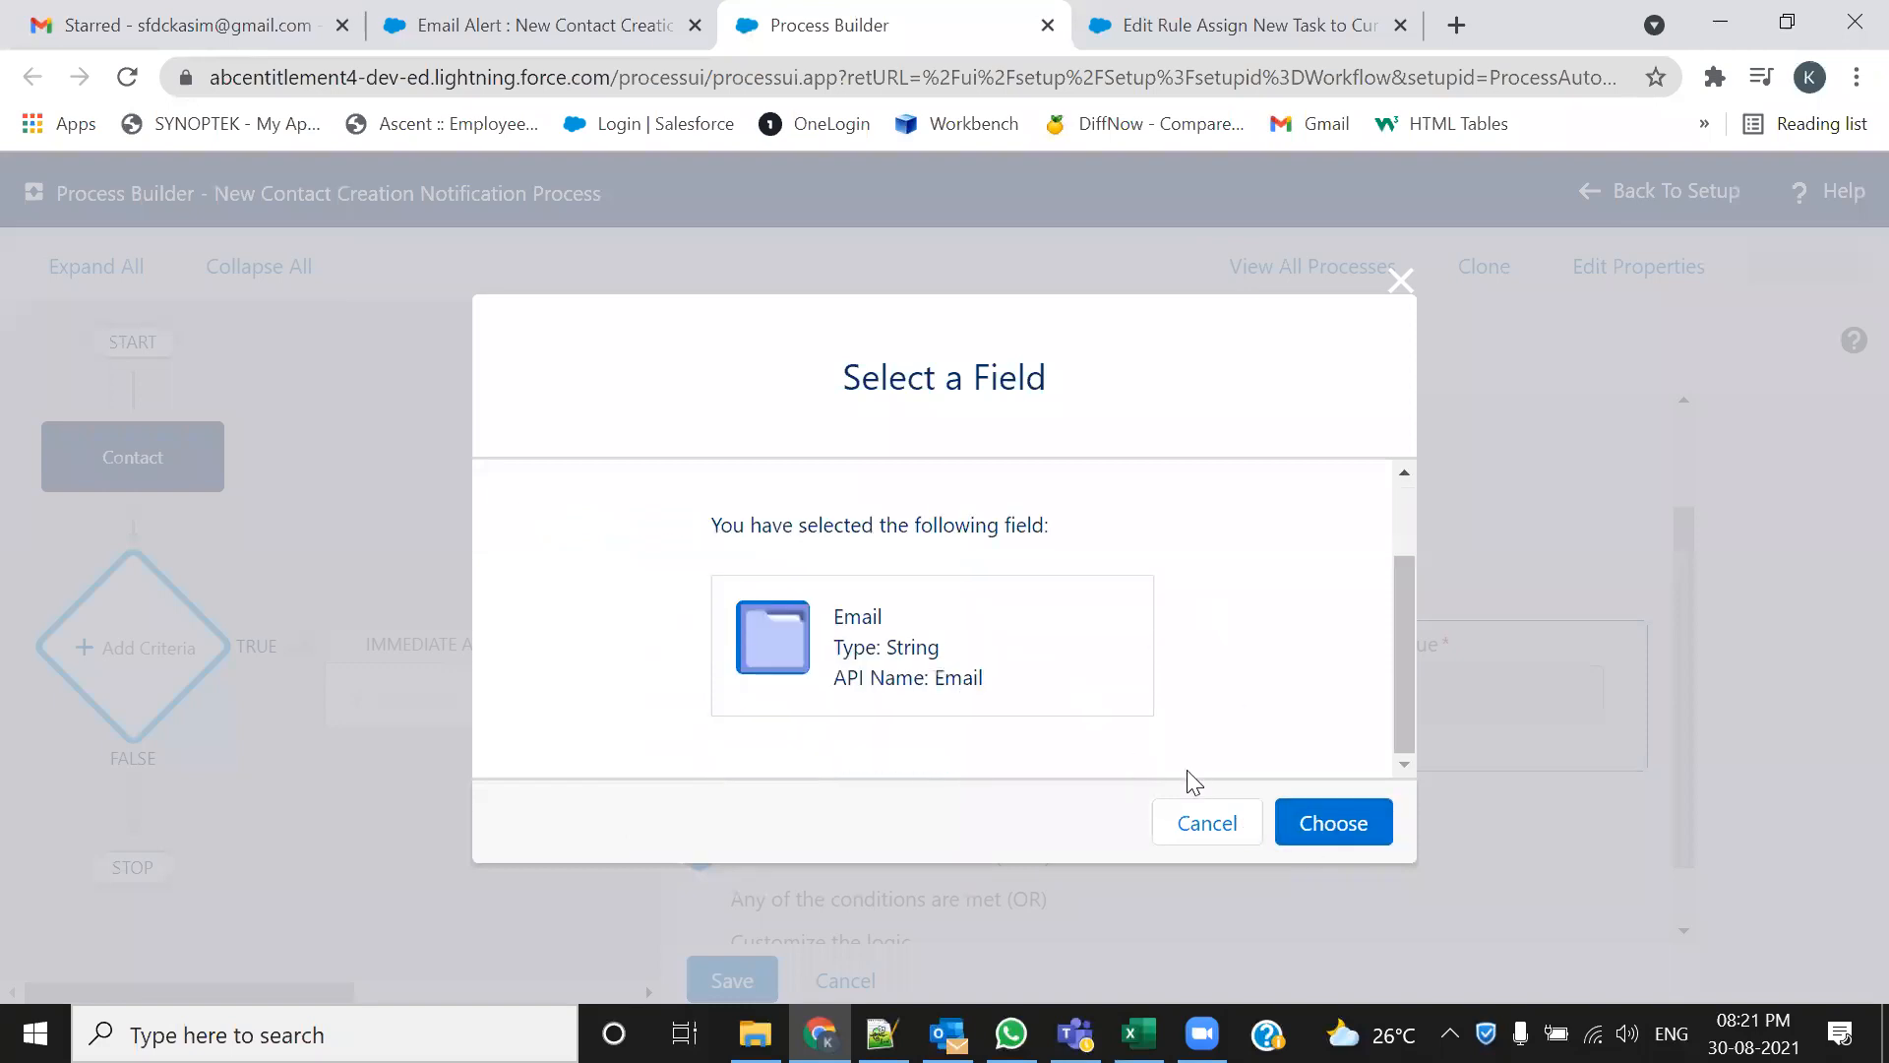
pyautogui.click(1346, 836)
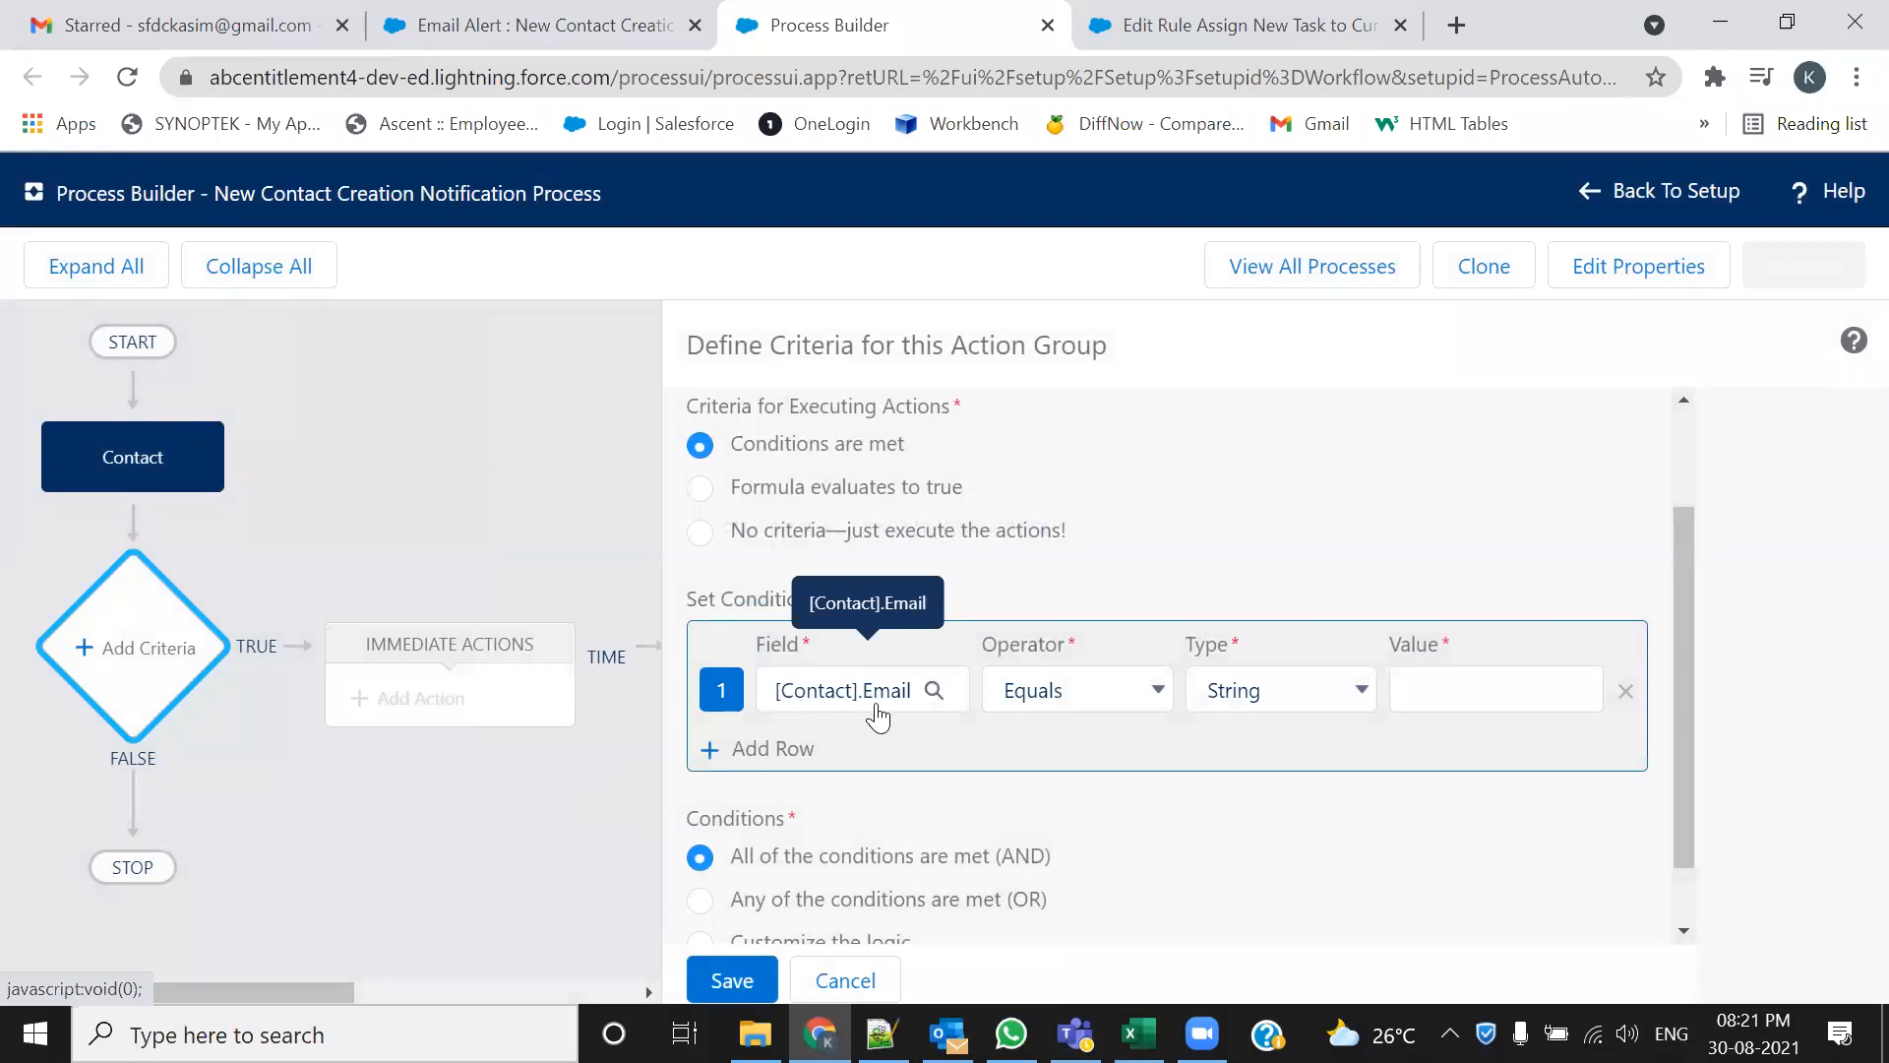
# Set the condition operator to Does not equal and the value type to Global Constant
pyautogui.click(1134, 697)
pyautogui.click(1104, 755)
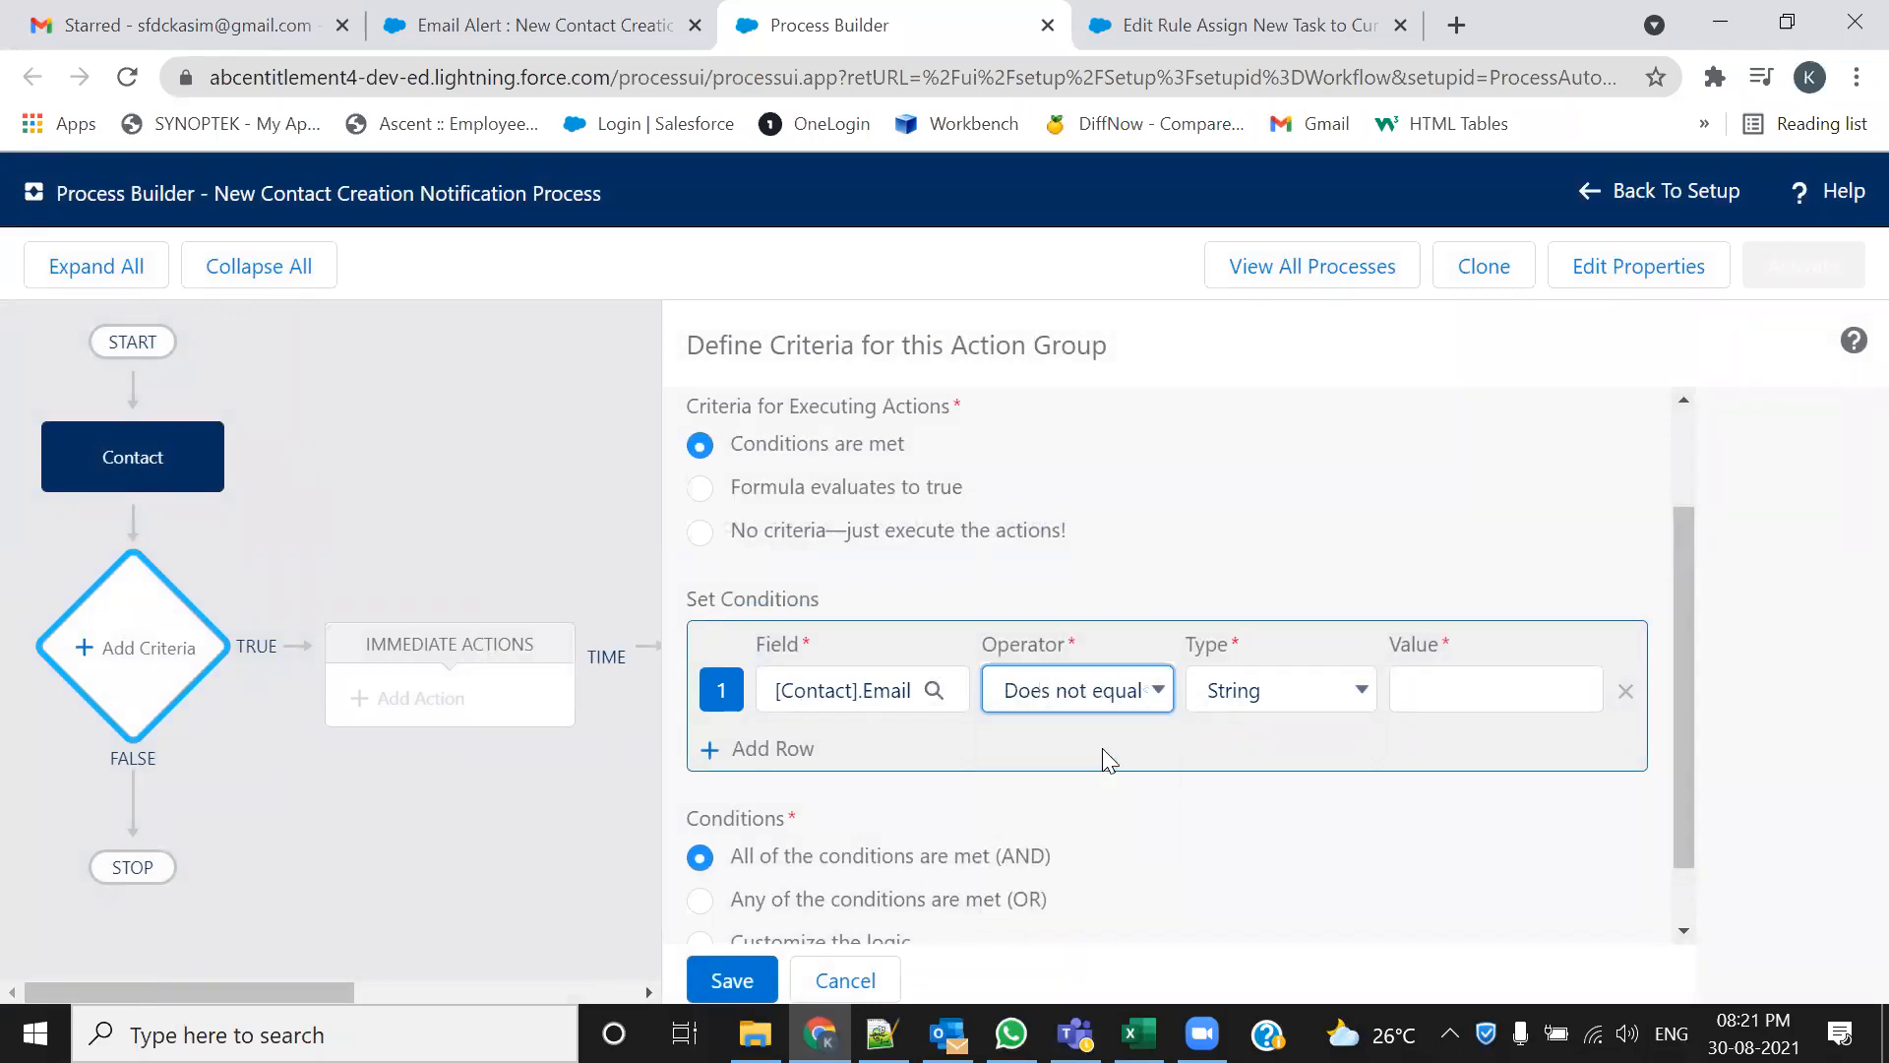
pyautogui.click(1322, 702)
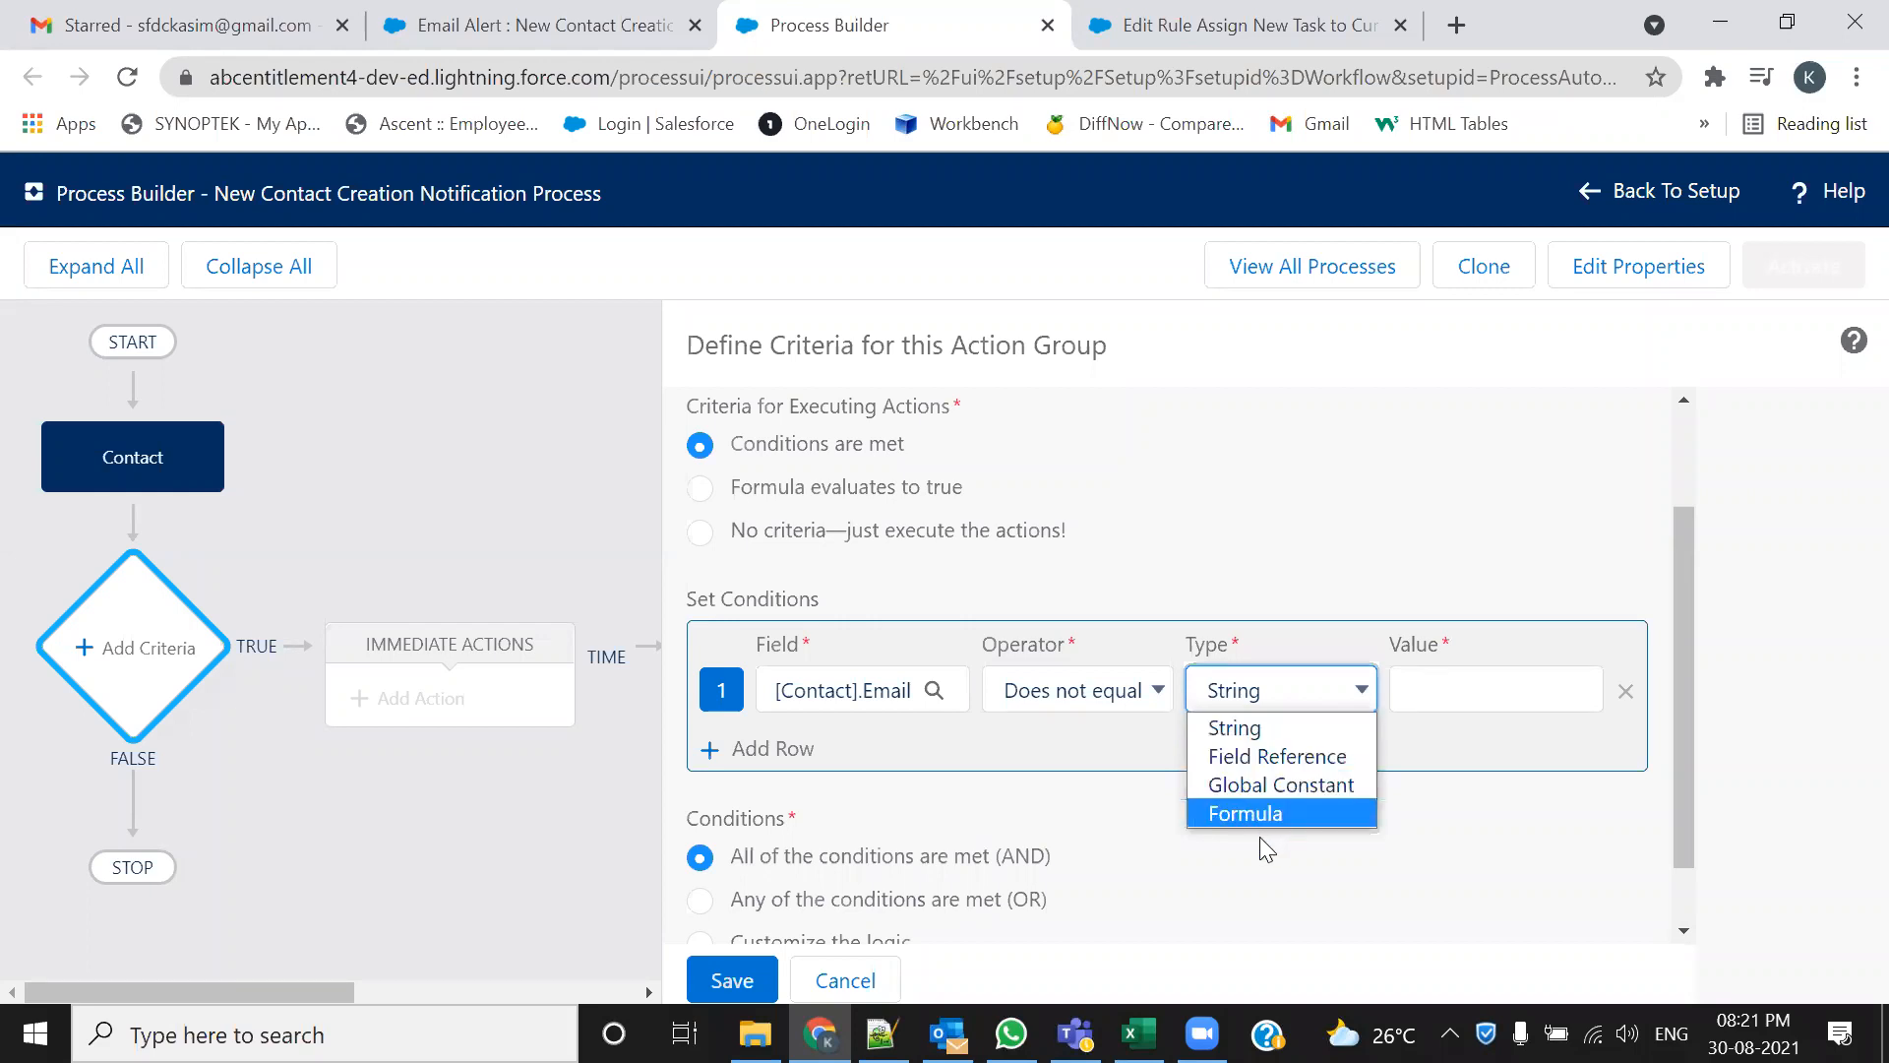
pyautogui.click(1272, 785)
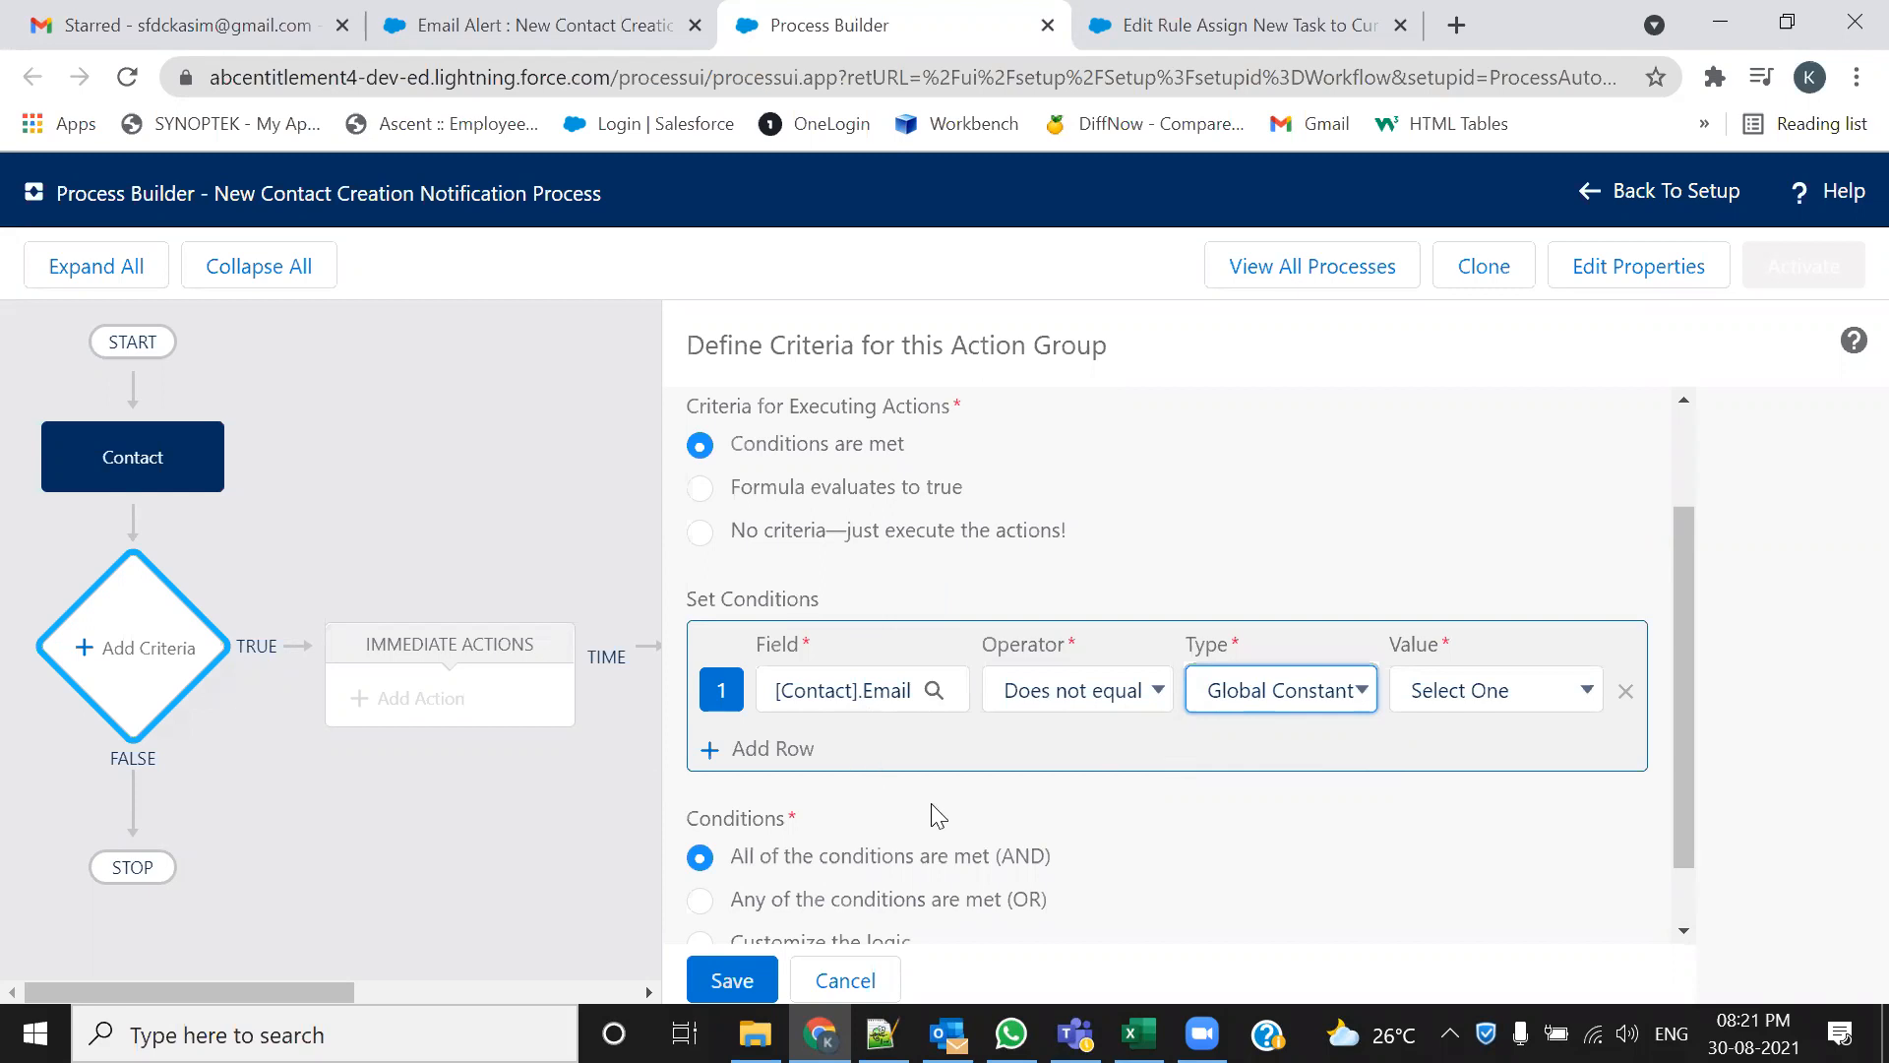
pyautogui.click(1304, 692)
pyautogui.click(1290, 787)
pyautogui.click(1358, 690)
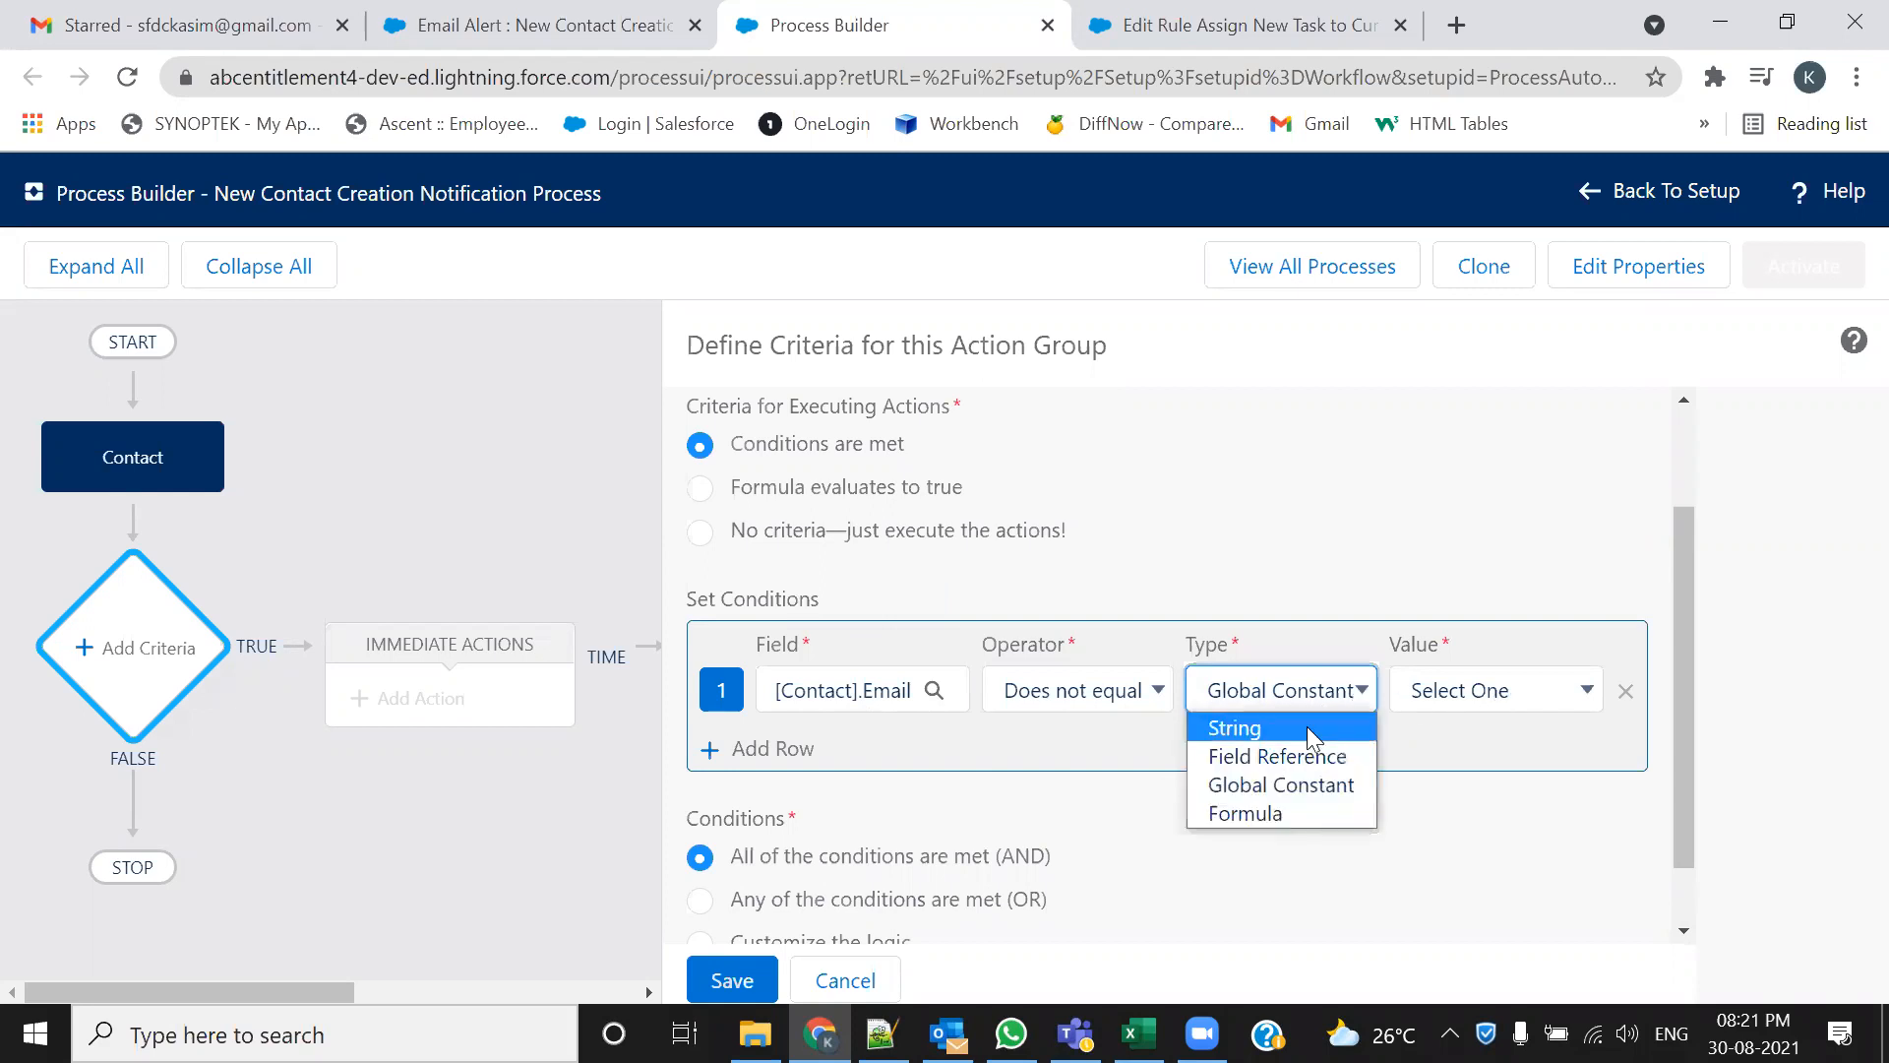
pyautogui.click(1312, 784)
# Set the condition value to $GlobalConstant.Null
pyautogui.click(1556, 697)
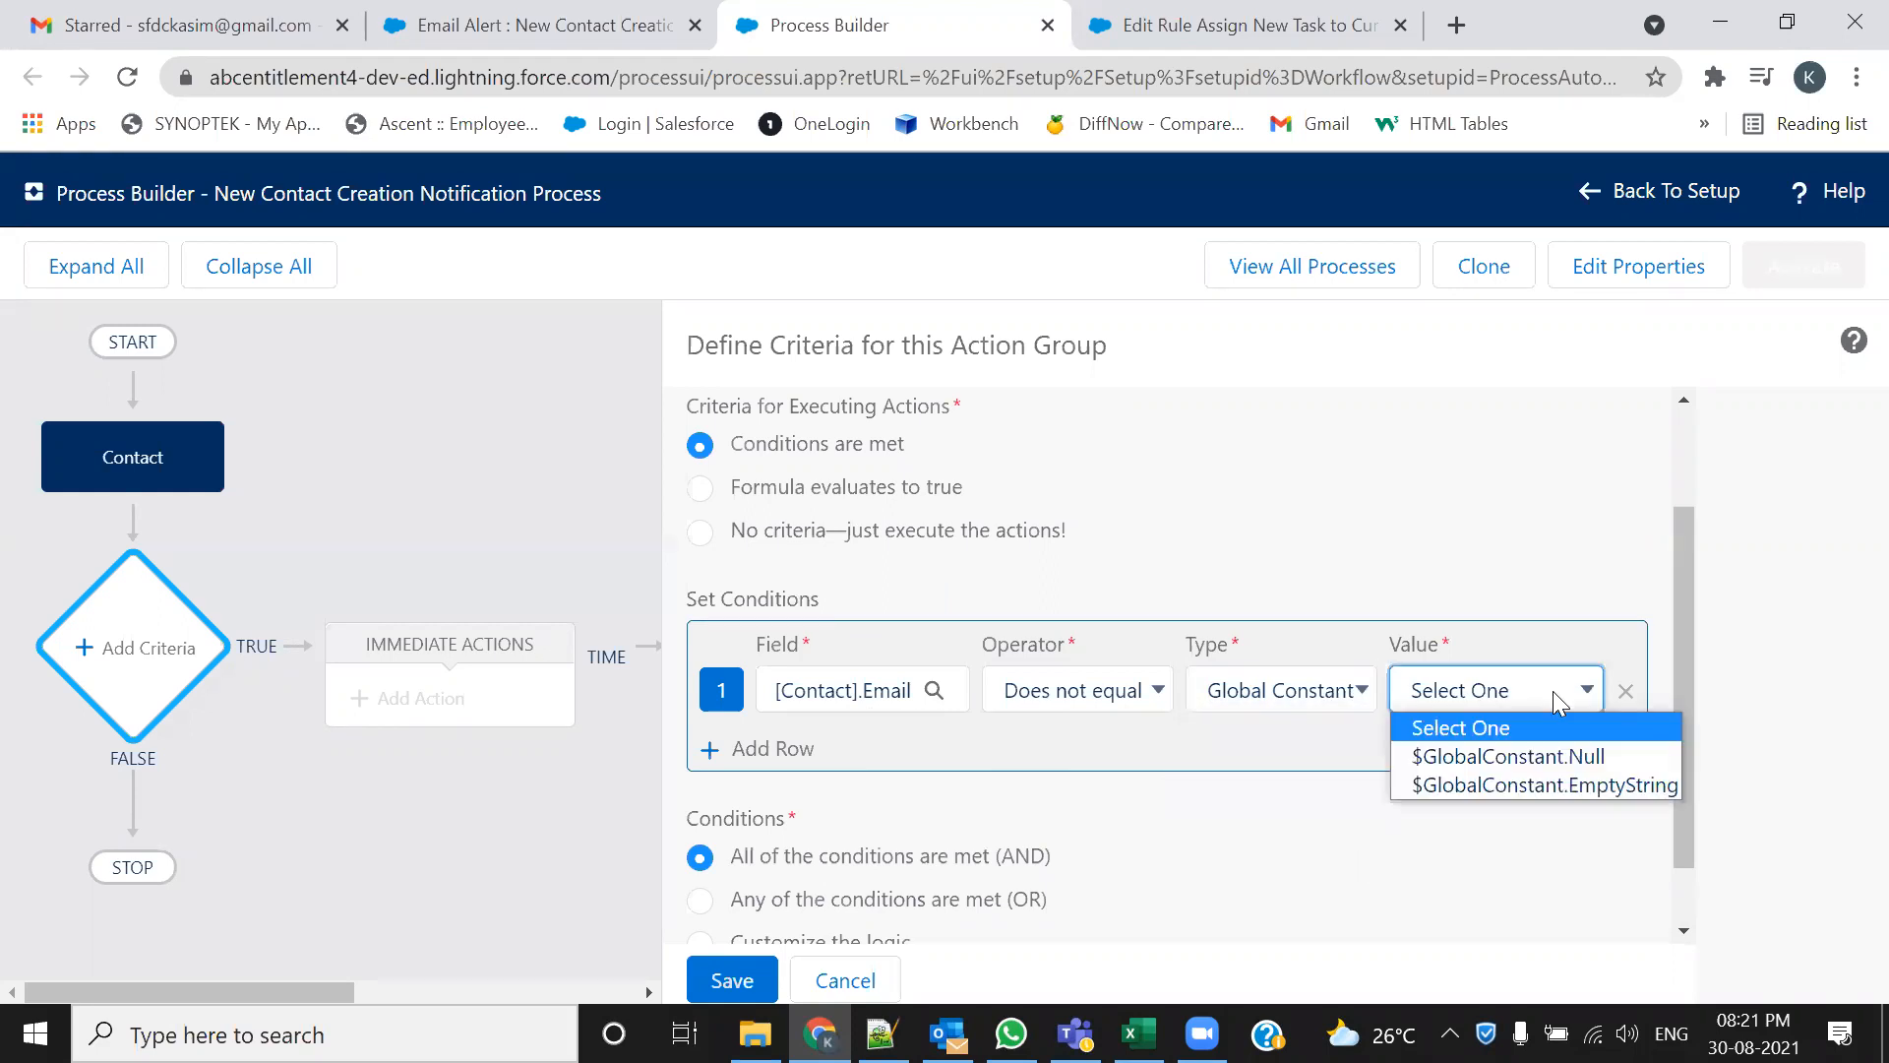
pyautogui.click(1552, 758)
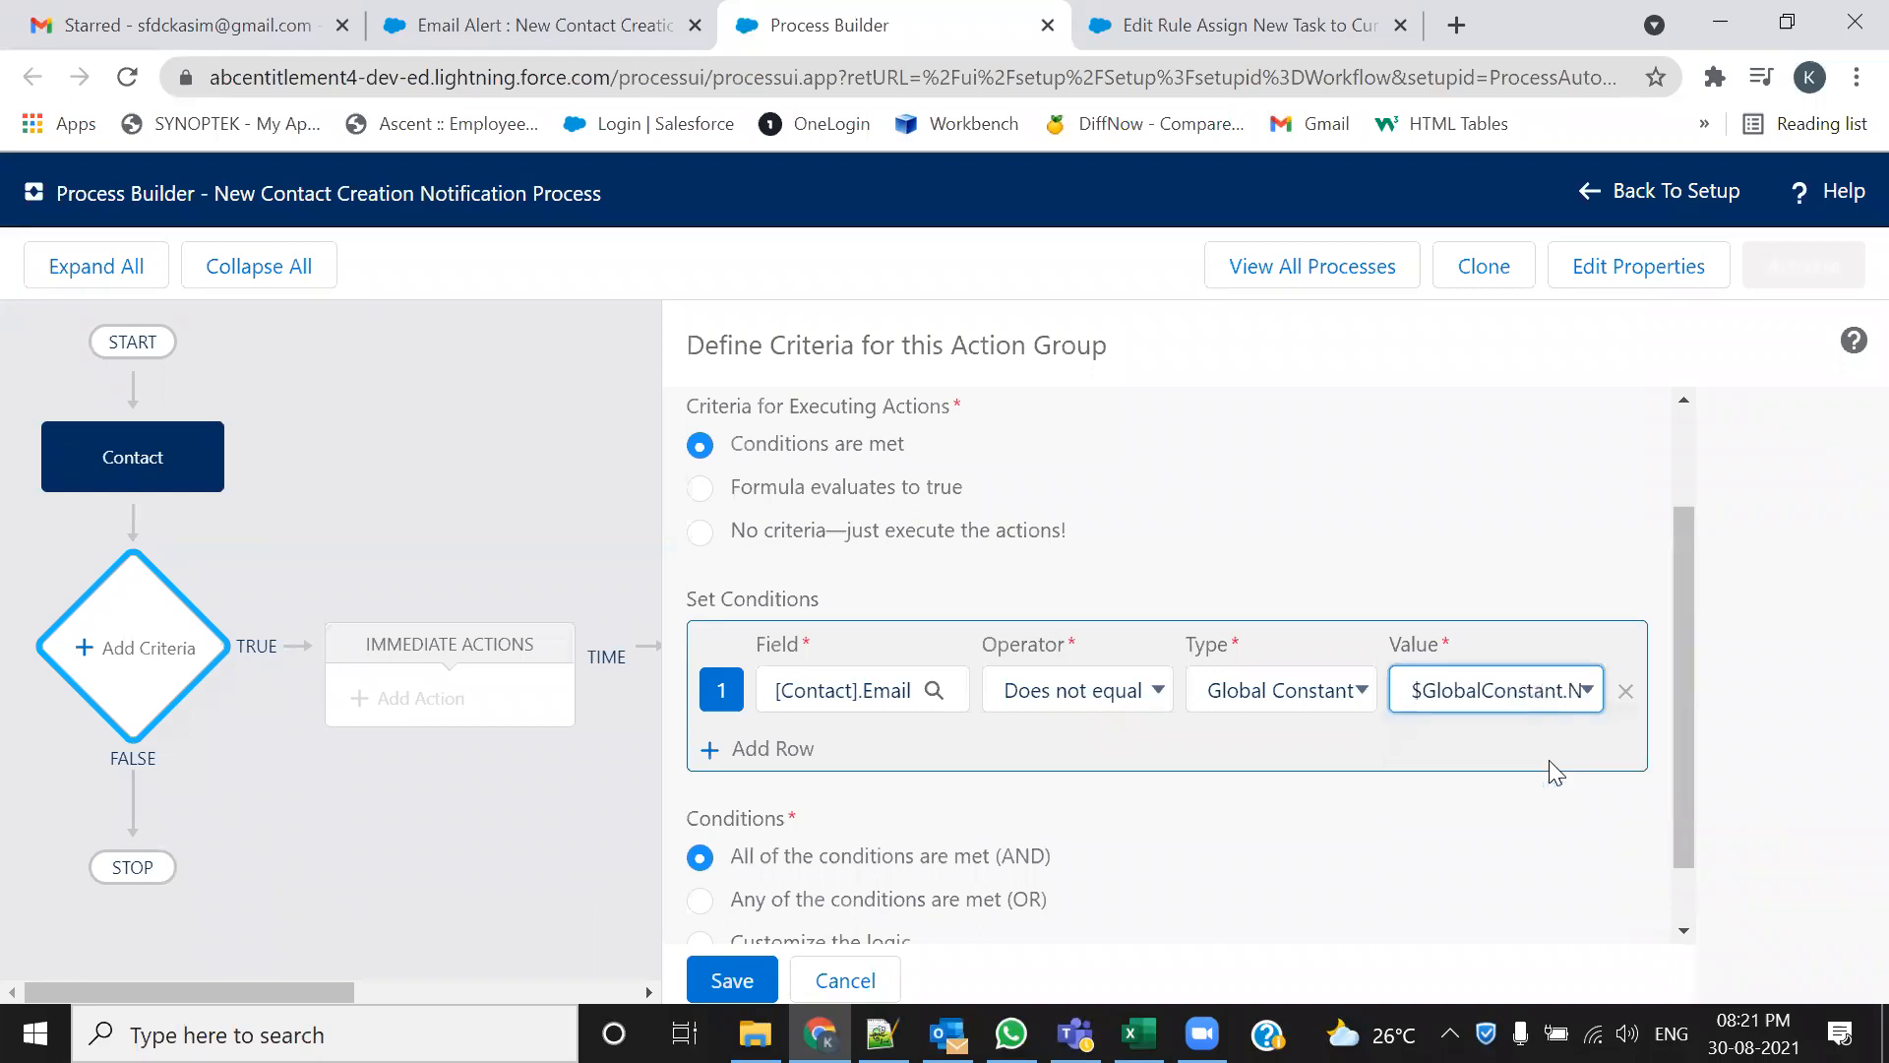
pyautogui.click(1587, 691)
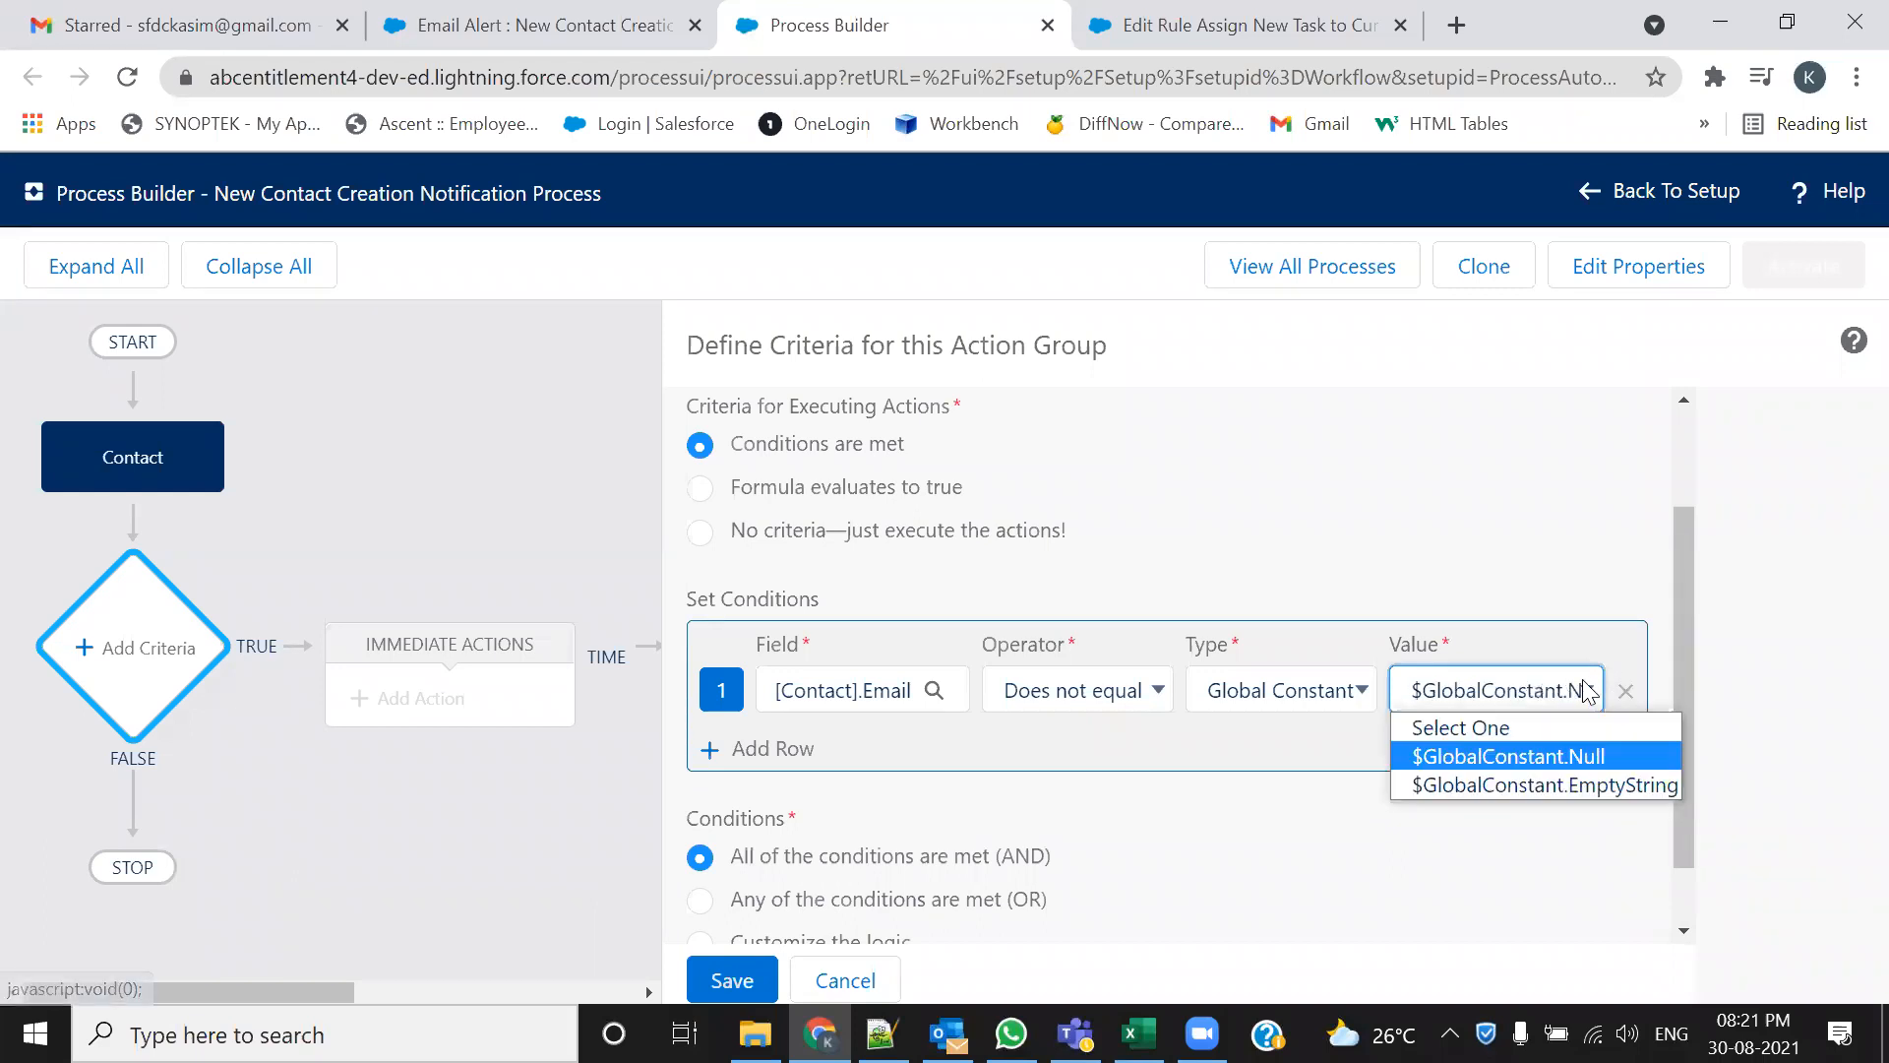
pyautogui.click(1565, 762)
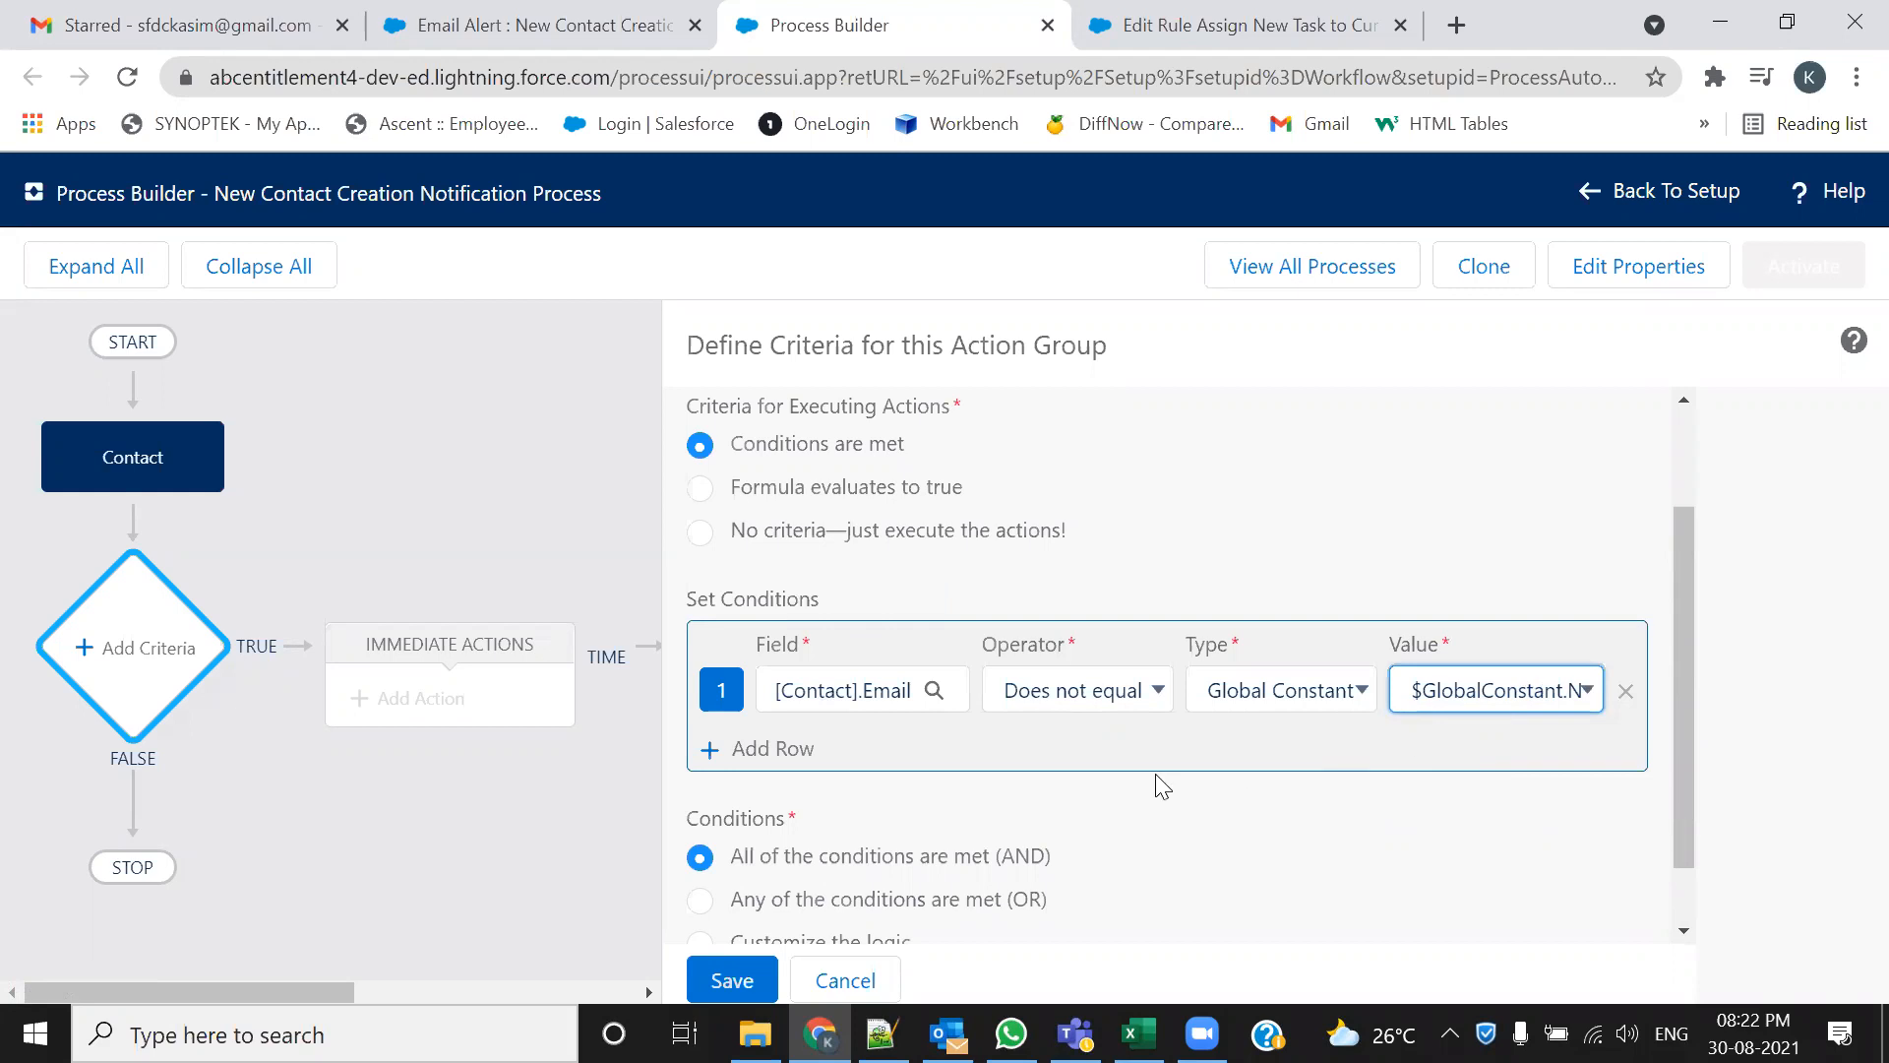
pyautogui.scroll(-1, 1155, 778)
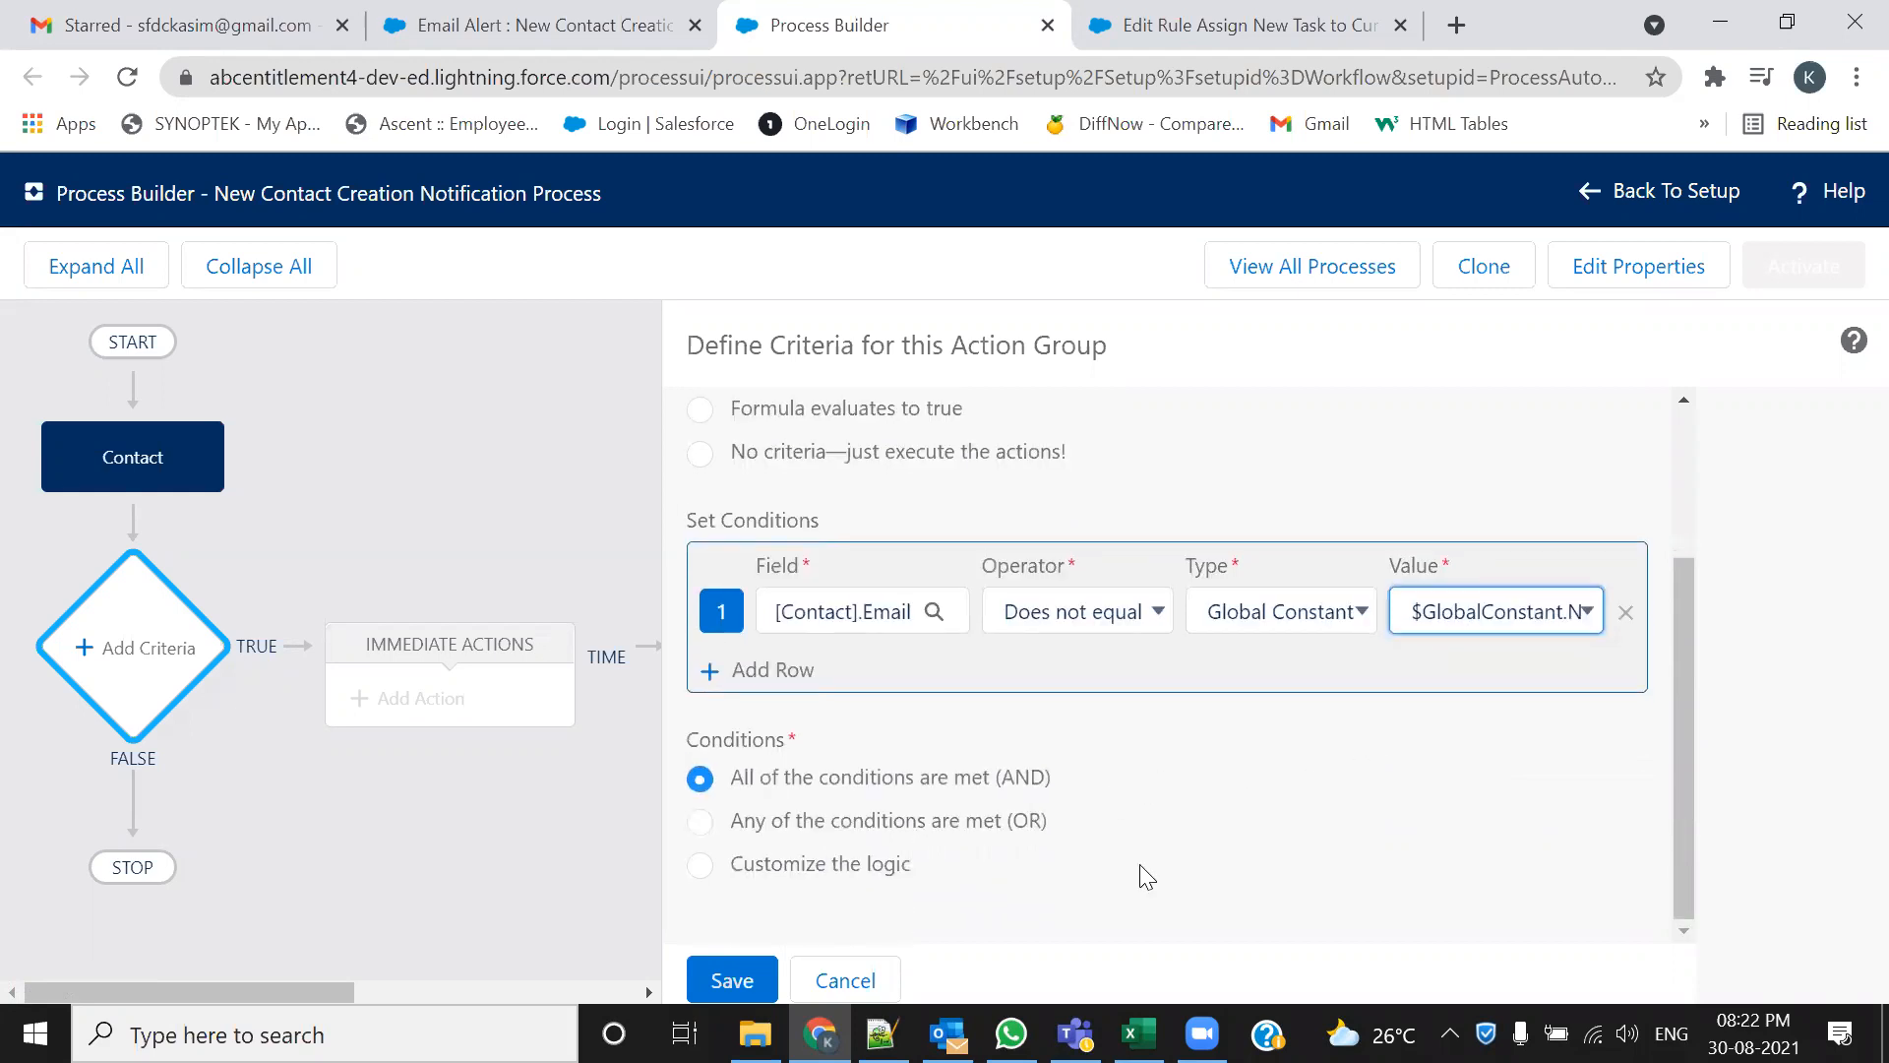
# Save the Check for the Email Field criteria, glance at the Edit Rule page, then return to the diagram
pyautogui.click(765, 996)
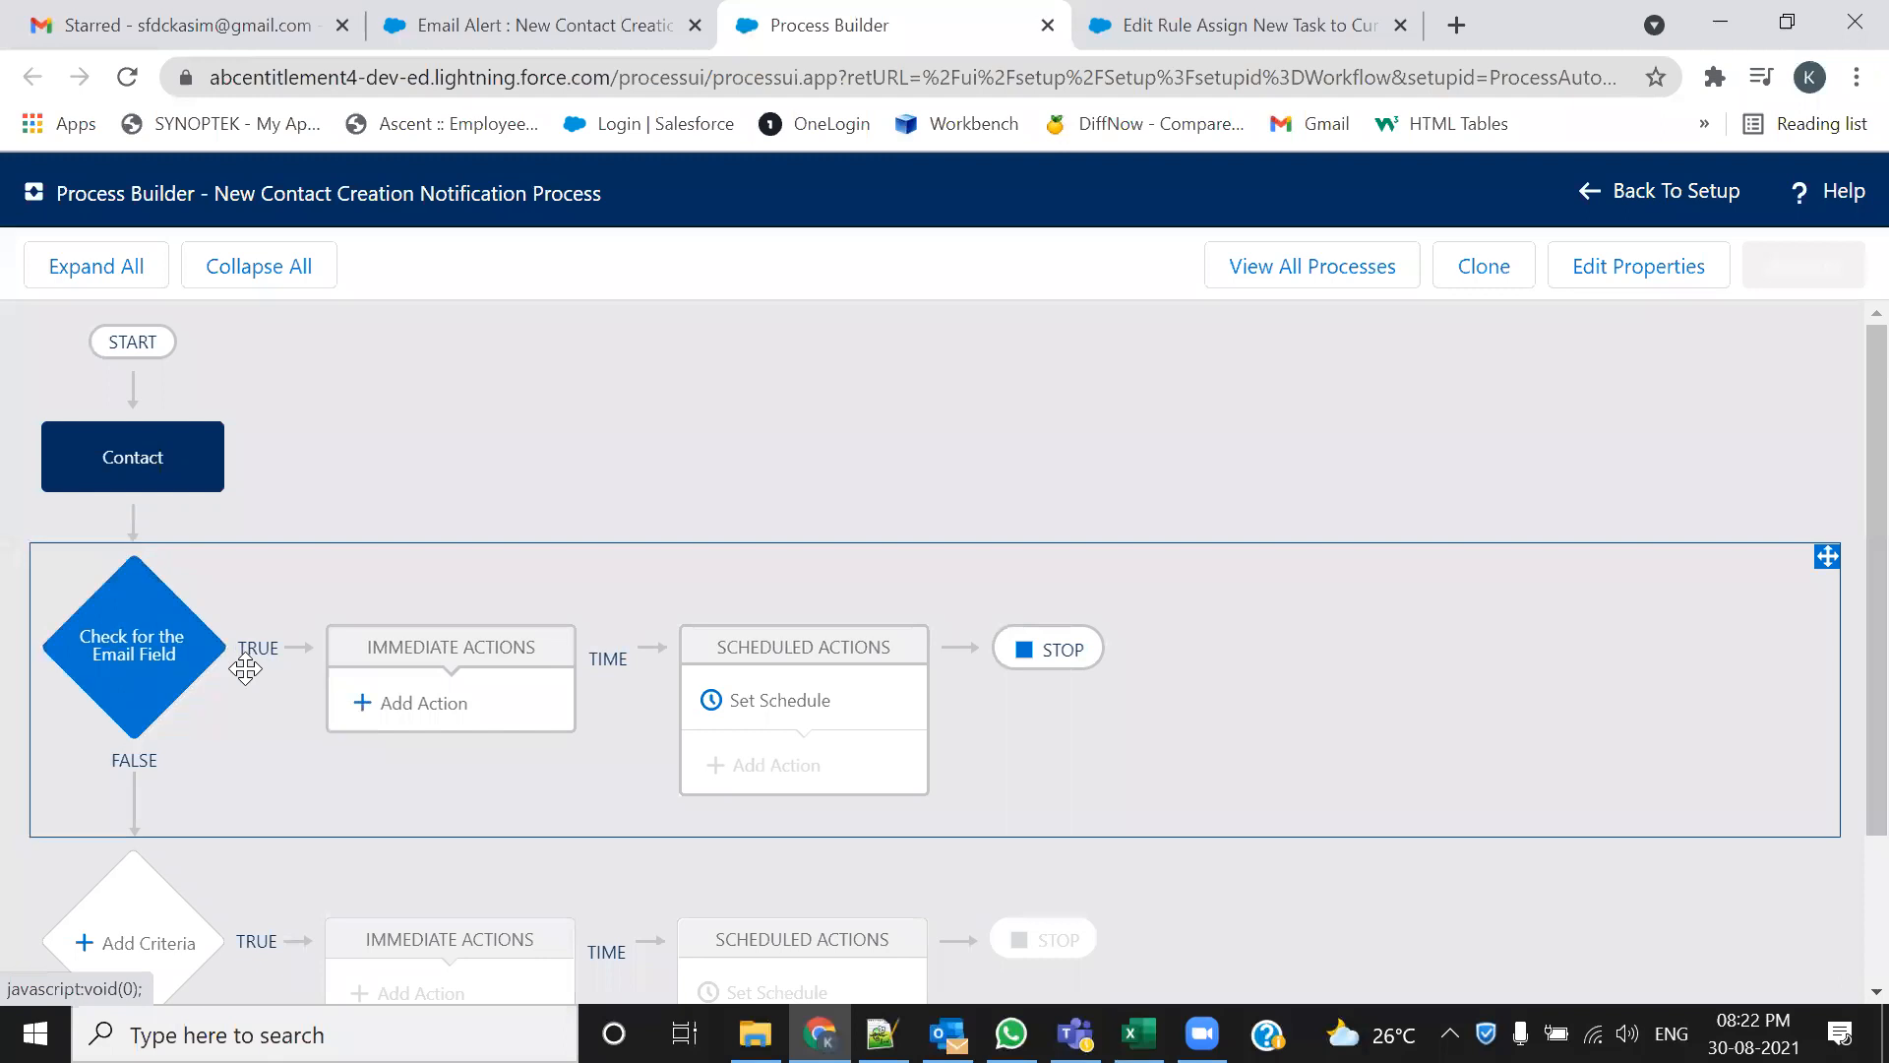
pyautogui.scroll(-2, 323, 901)
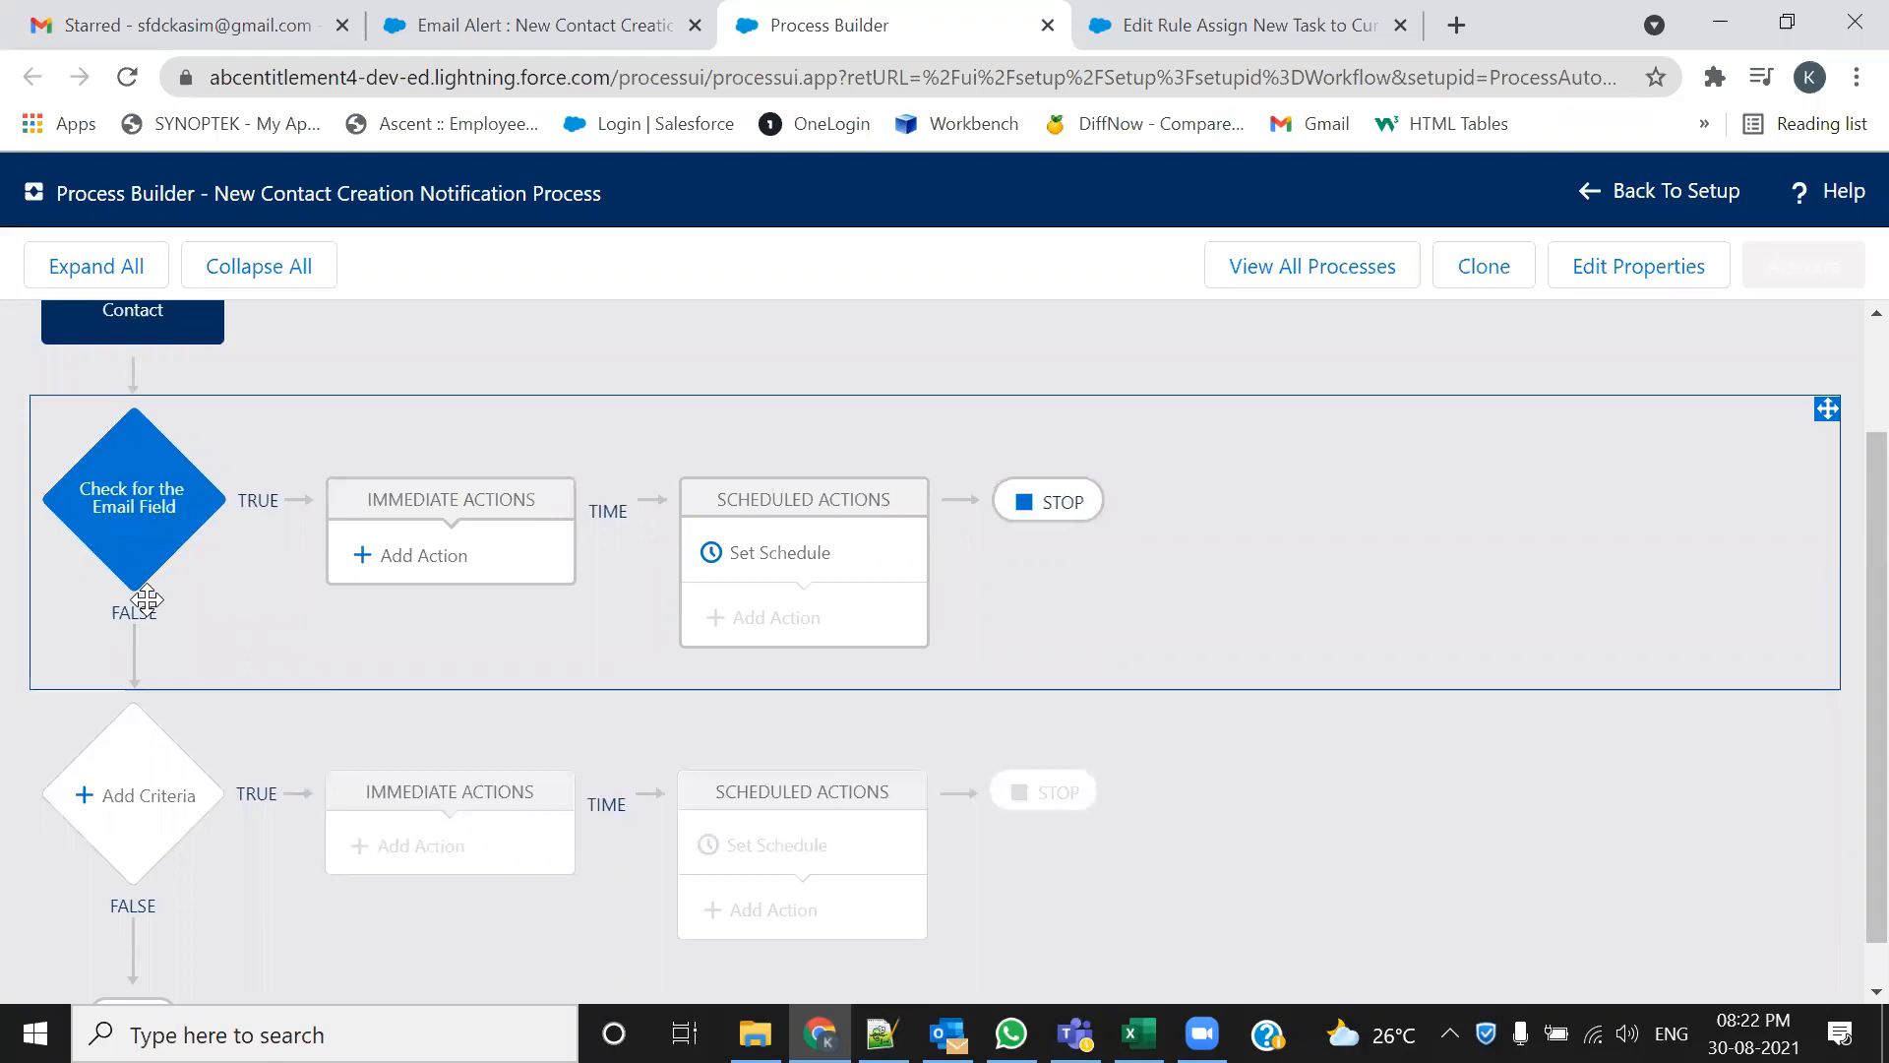
pyautogui.click(1245, 25)
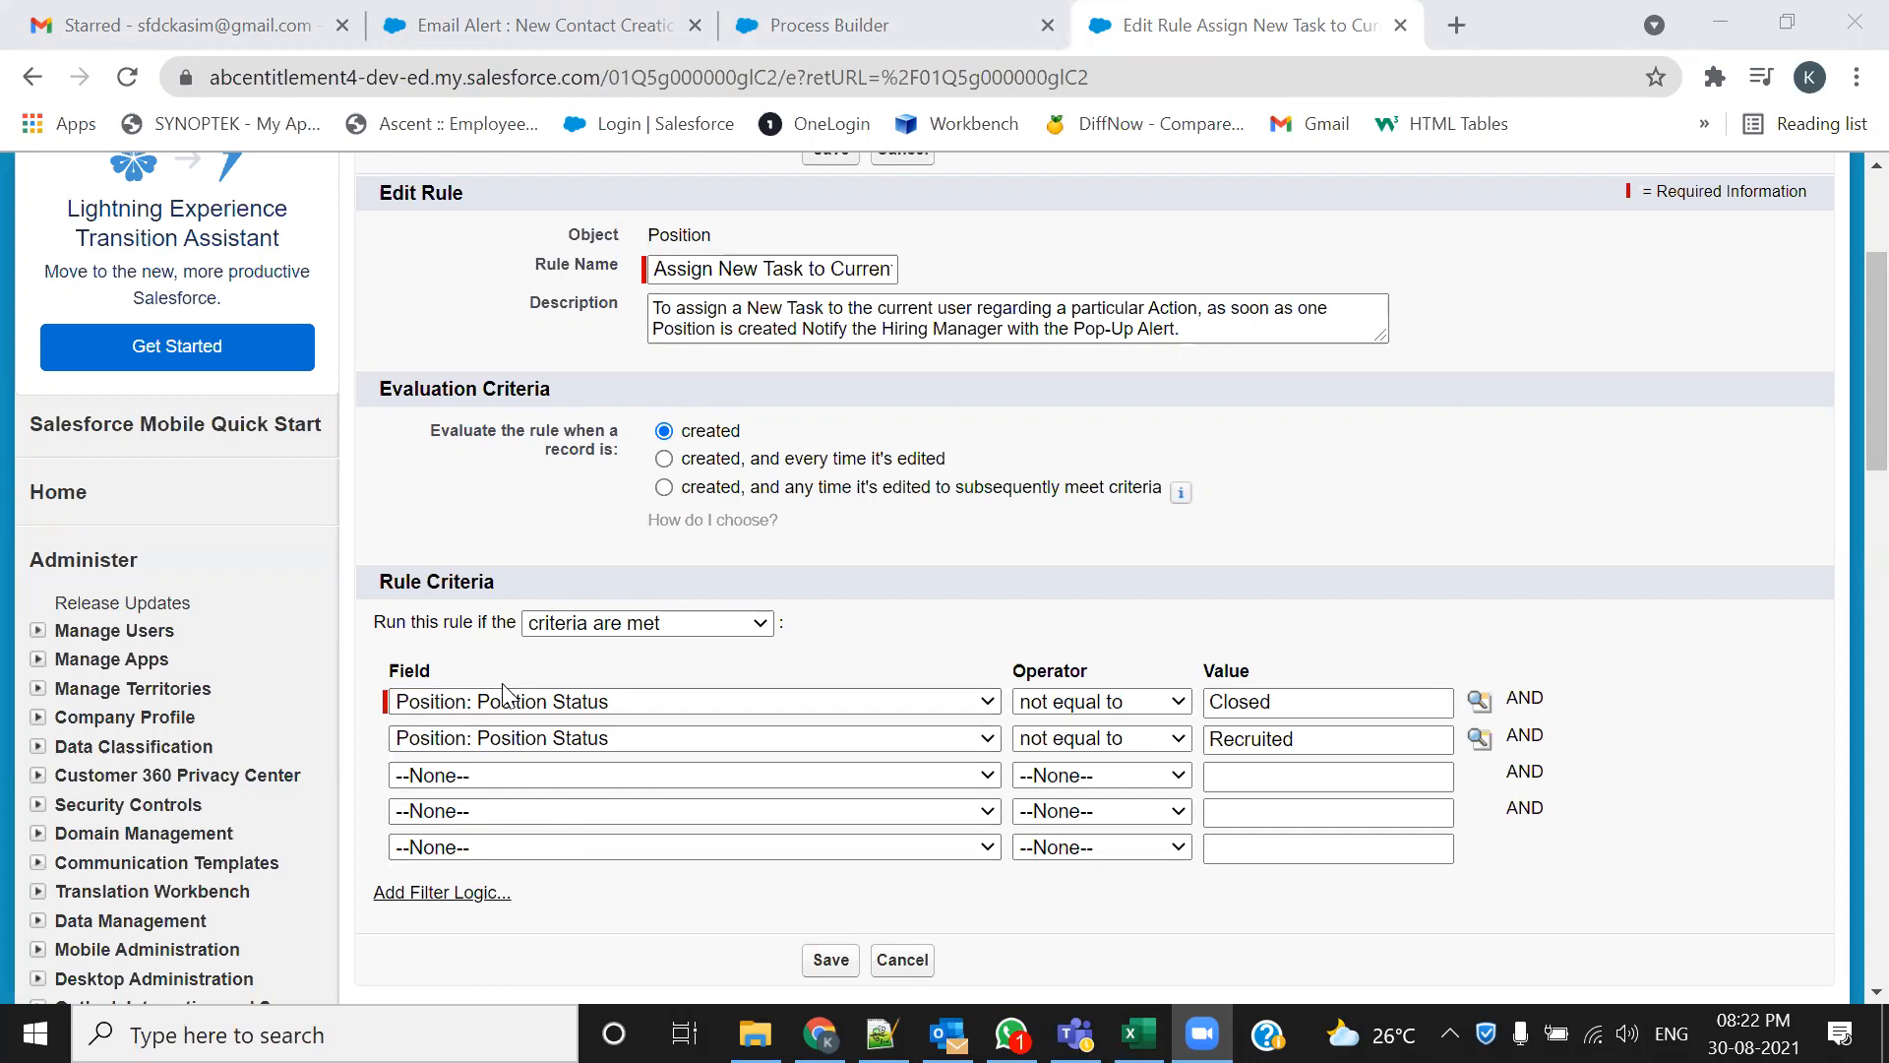
pyautogui.click(817, 30)
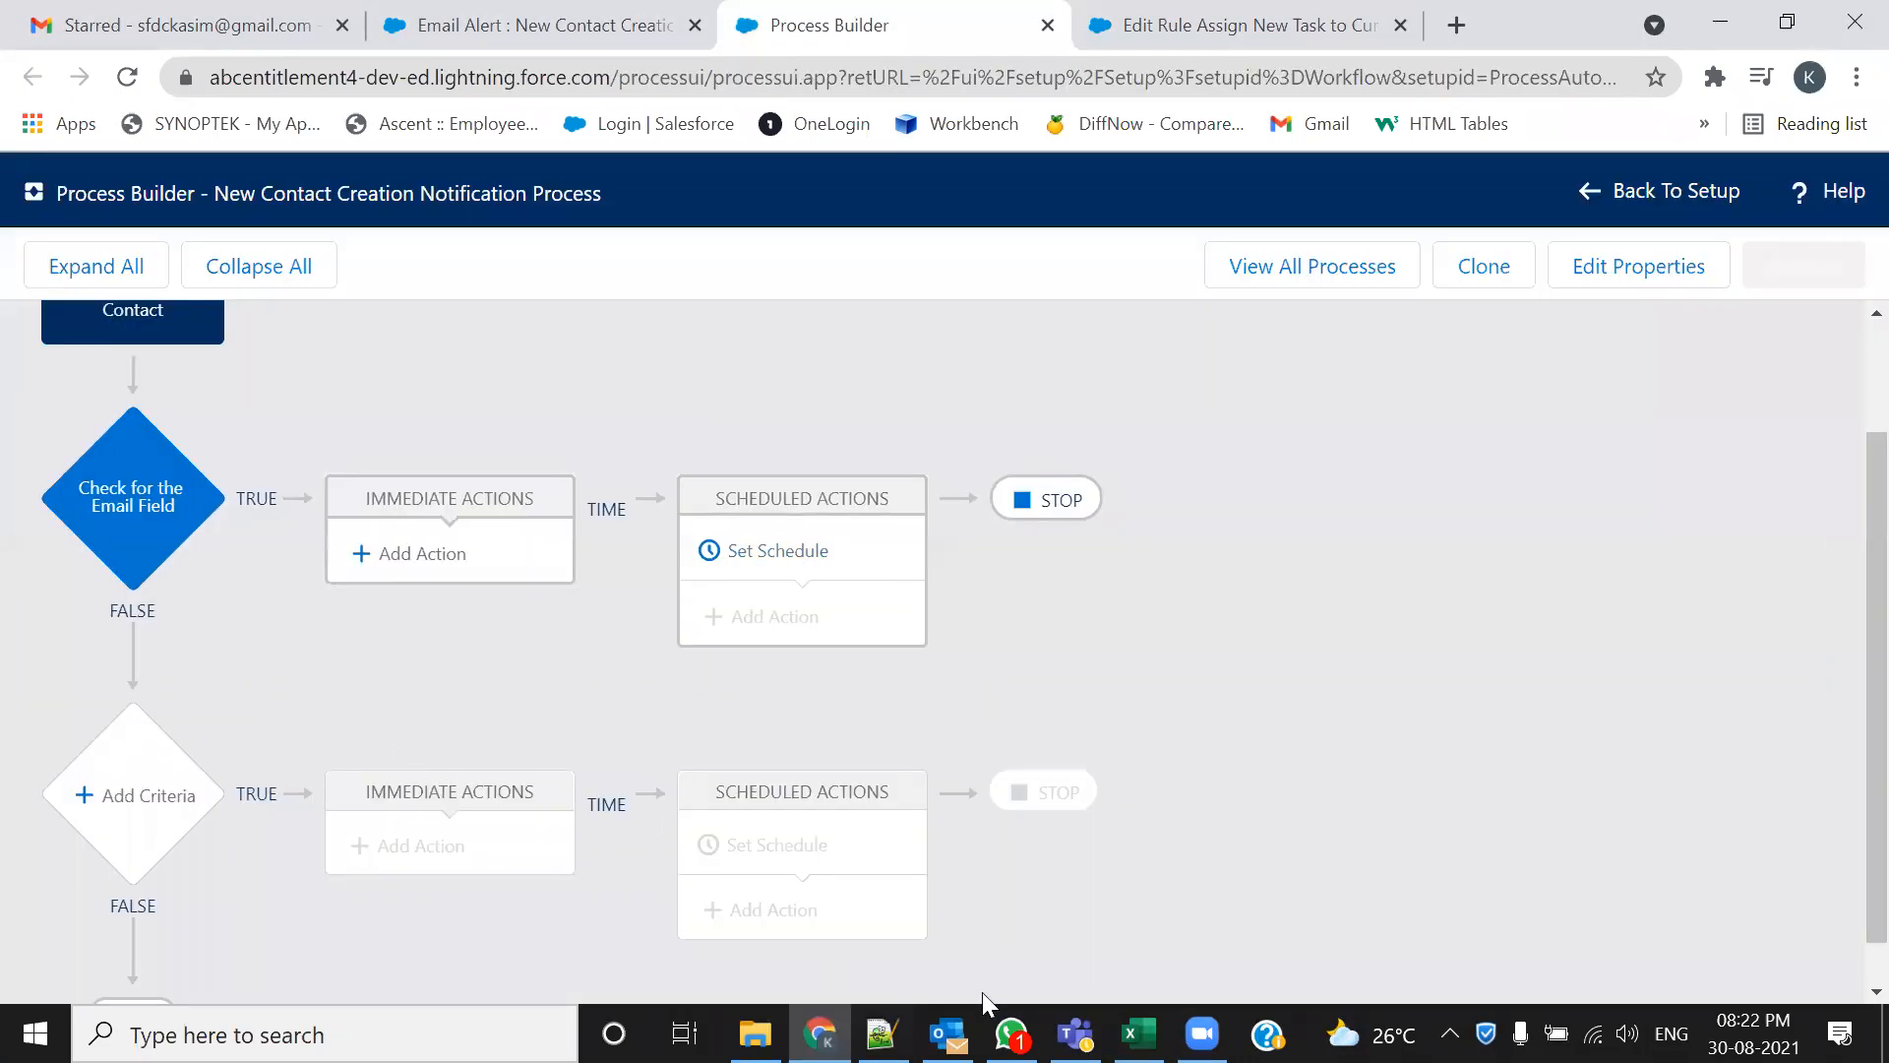
pyautogui.click(1021, 321)
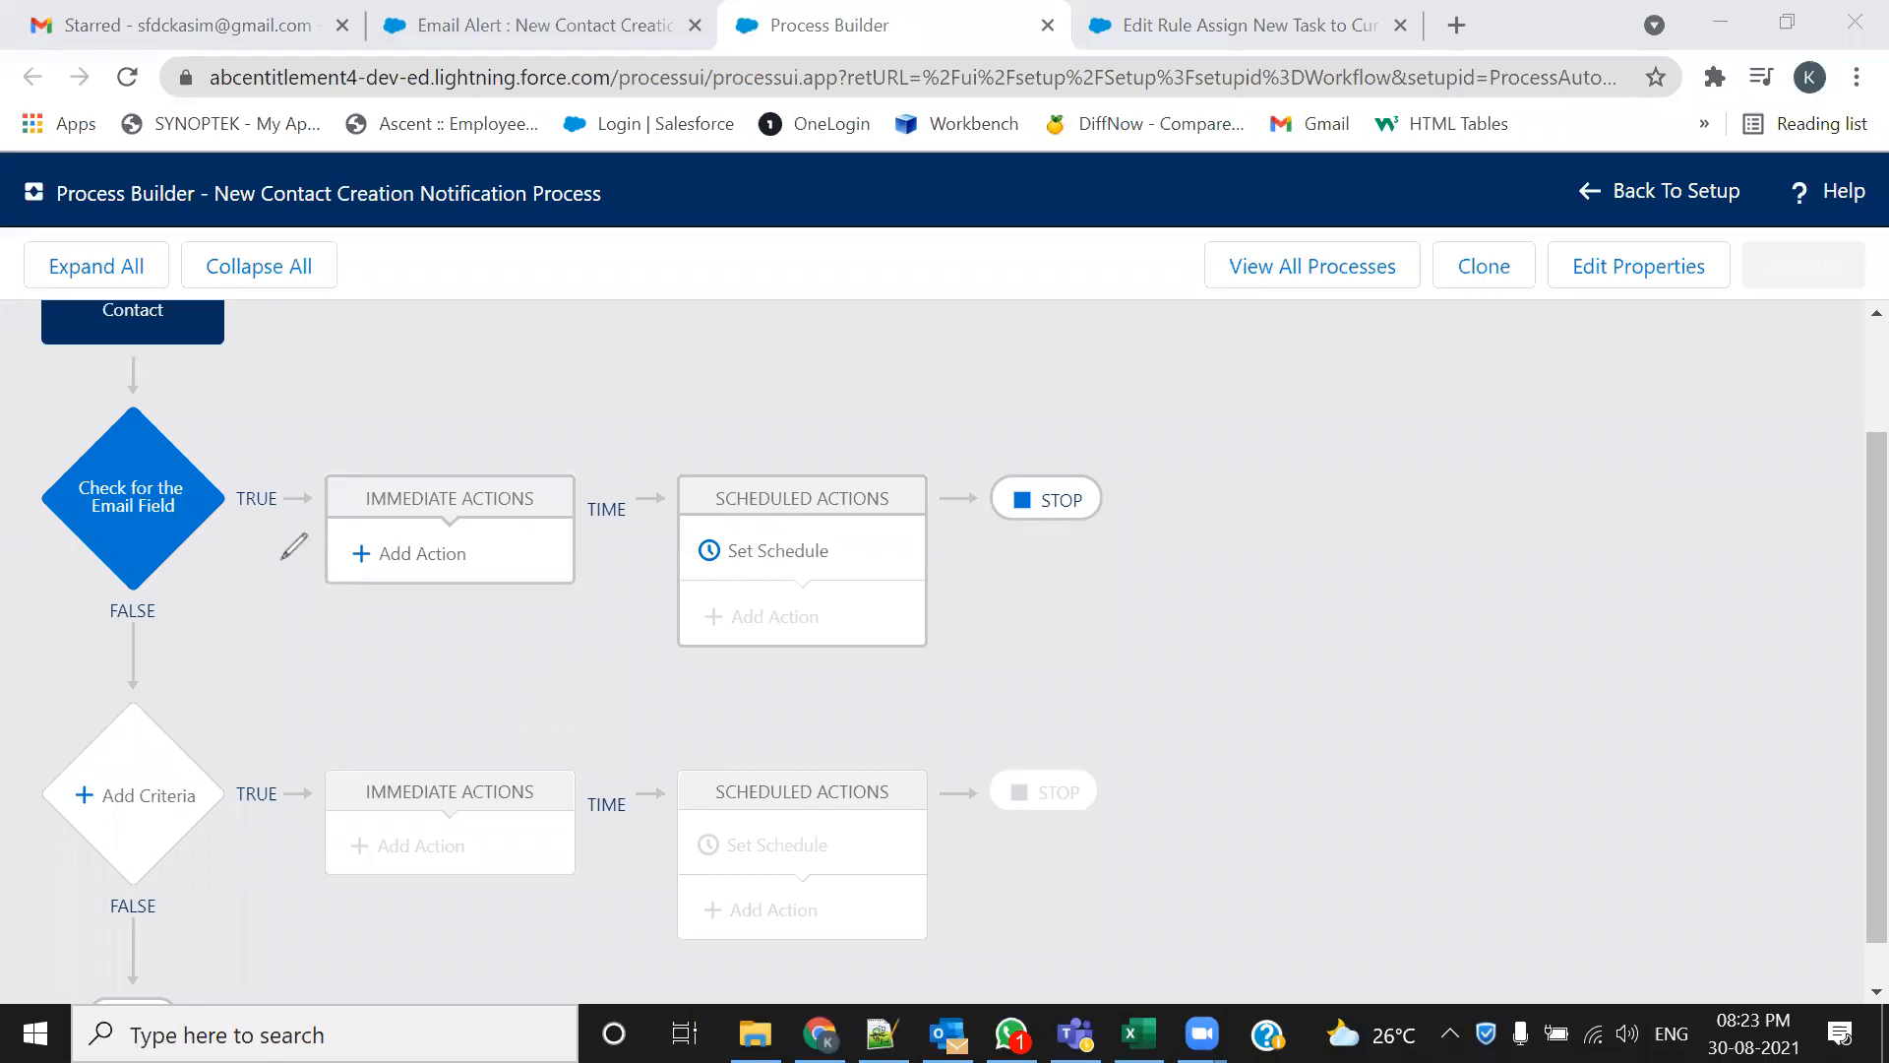
pyautogui.moveTo(230, 520); pyautogui.dragTo(277, 518)
pyautogui.moveTo(284, 611)
pyautogui.mouseDown()
pyautogui.moveTo(1076, 665)
pyautogui.moveTo(1132, 417)
pyautogui.moveTo(317, 411)
pyautogui.moveTo(287, 482)
pyautogui.moveTo(283, 610)
pyautogui.mouseUp()
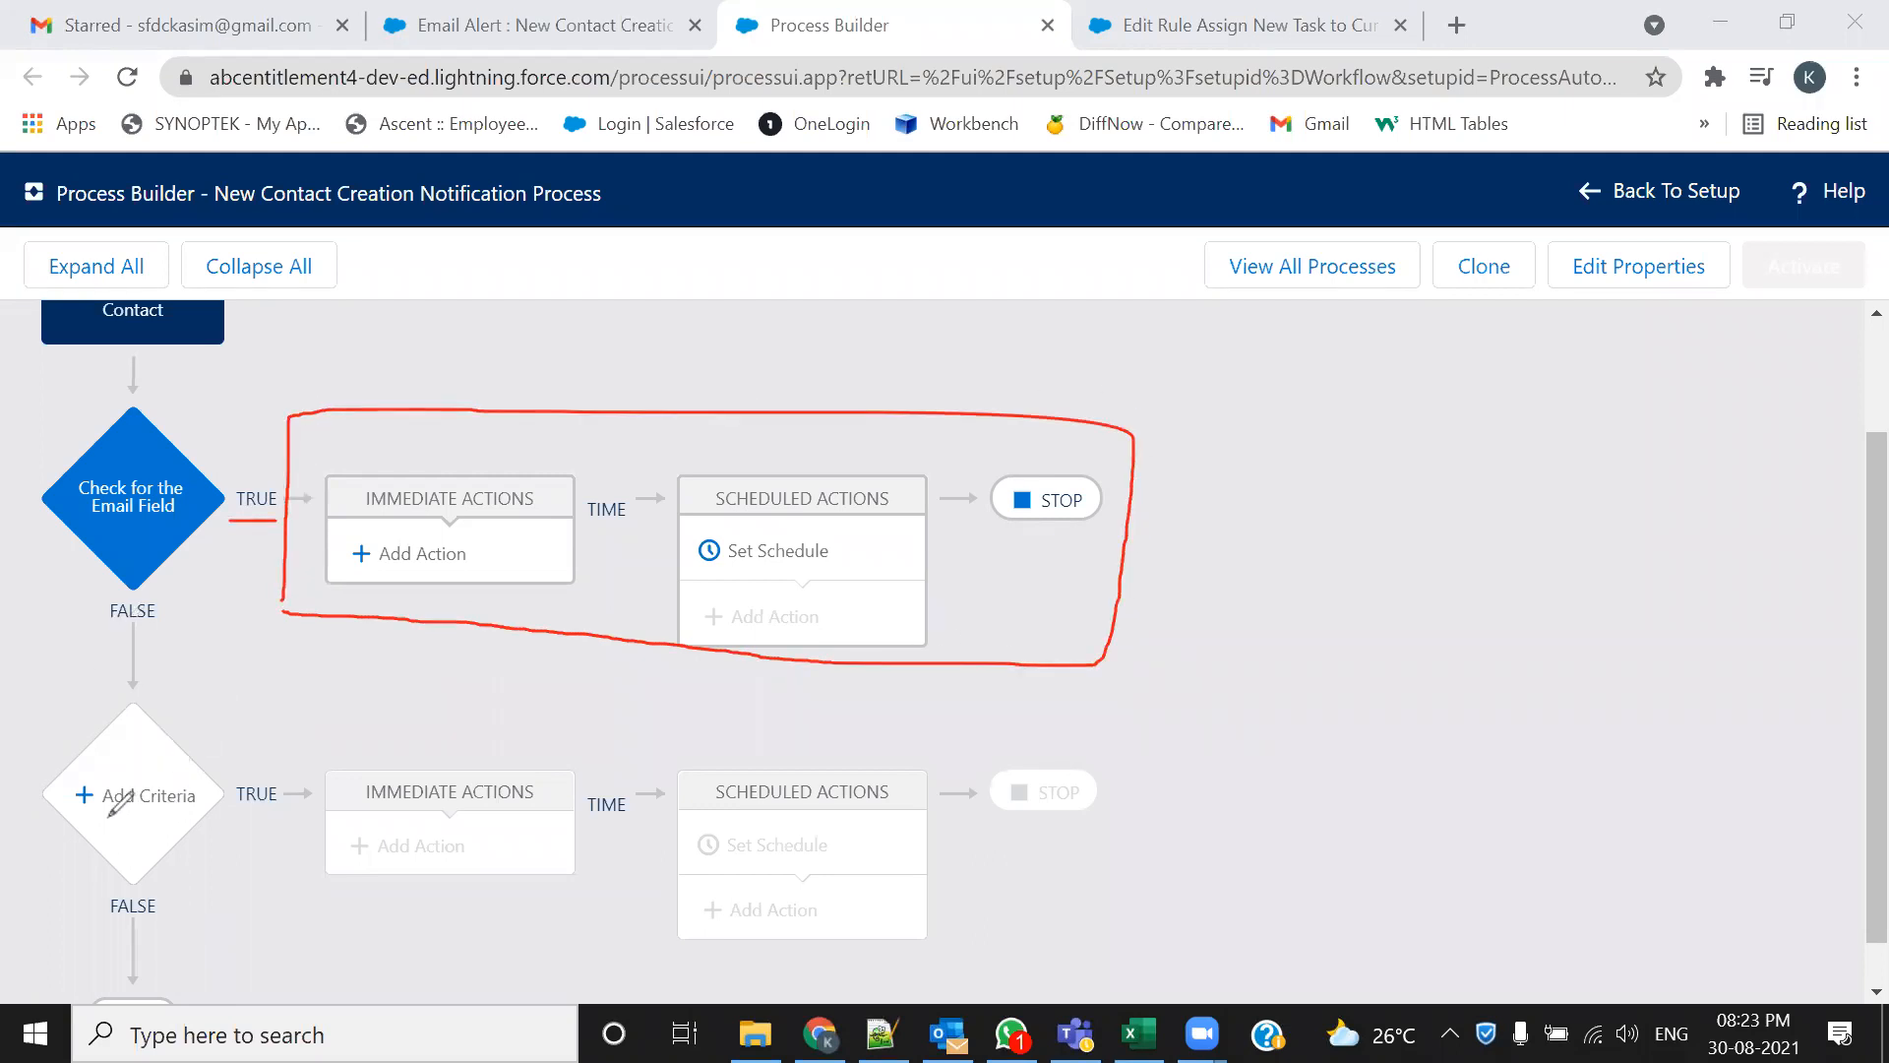
pyautogui.moveTo(104, 814); pyautogui.dragTo(148, 815)
pyautogui.moveTo(316, 750)
pyautogui.mouseDown()
pyautogui.moveTo(619, 915)
pyautogui.moveTo(1028, 928)
pyautogui.mouseUp()
pyautogui.moveTo(1111, 822)
pyautogui.mouseDown()
pyautogui.moveTo(653, 740)
pyautogui.moveTo(340, 743)
pyautogui.mouseUp()
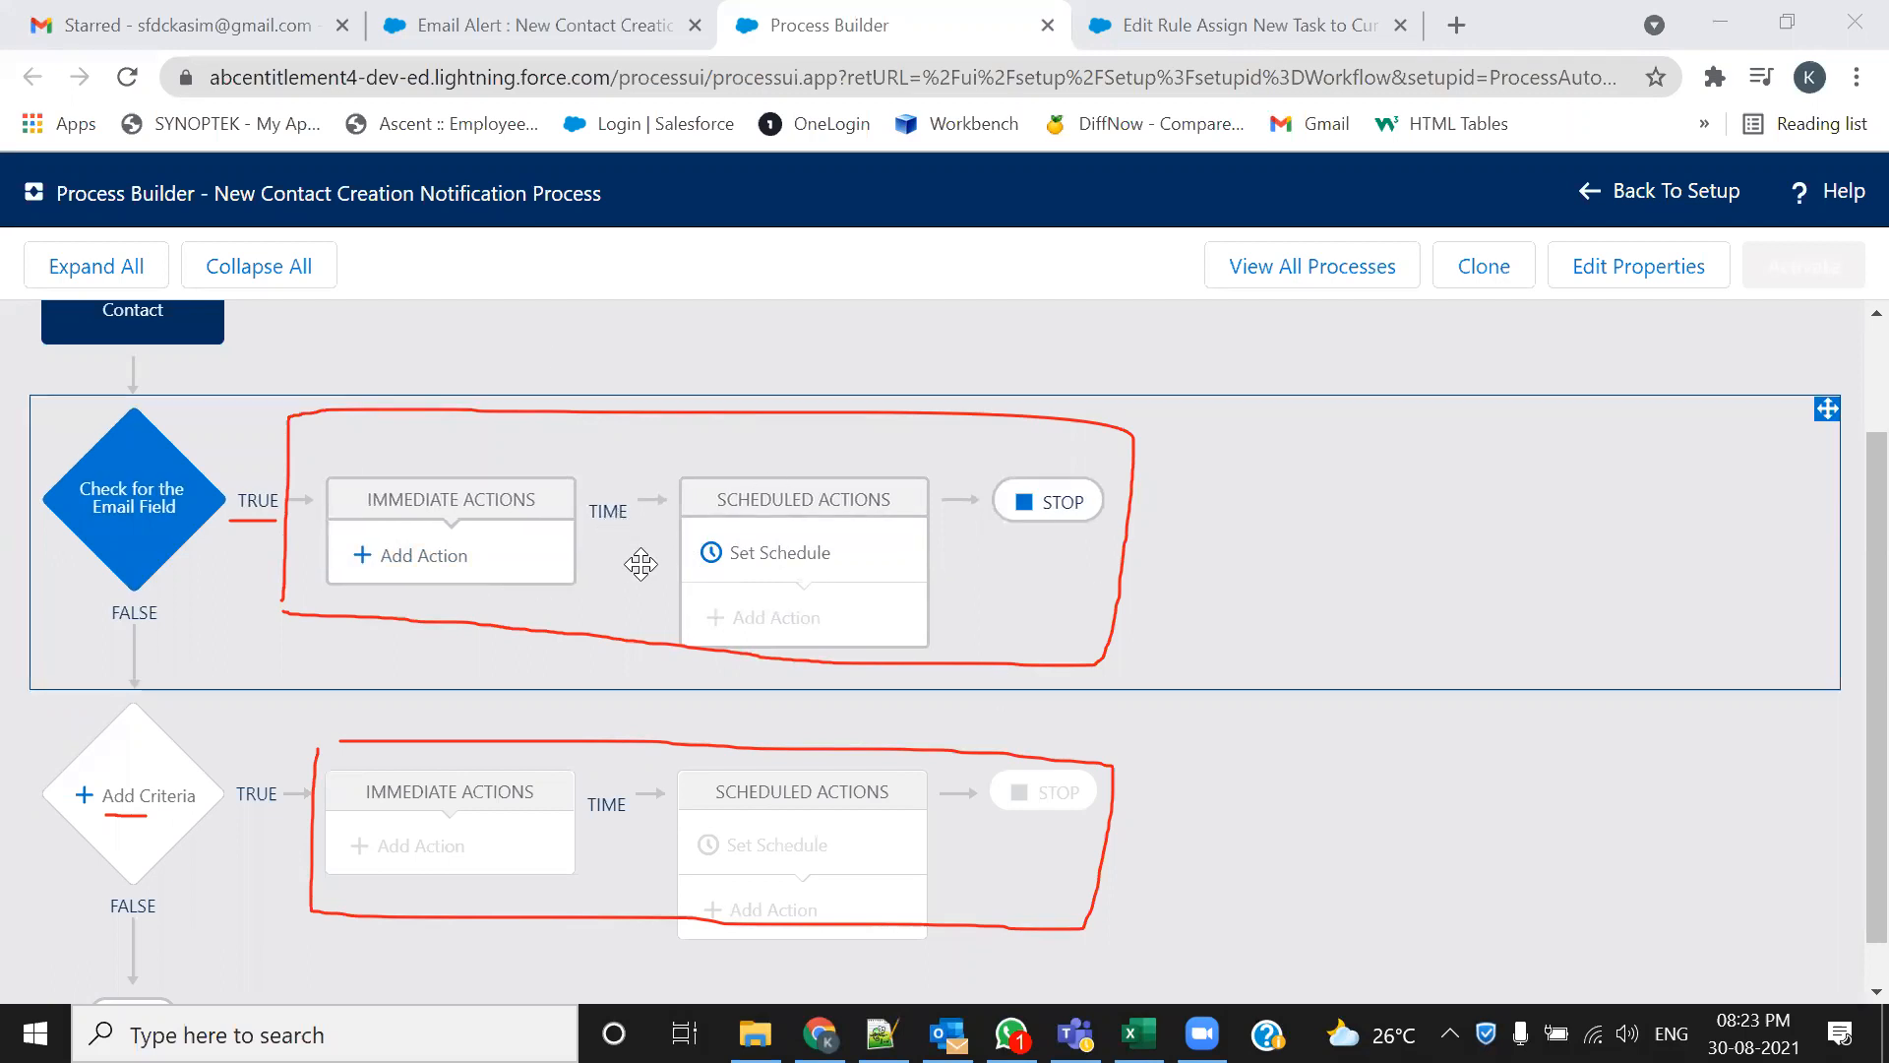
pyautogui.scroll(-1, 640, 563)
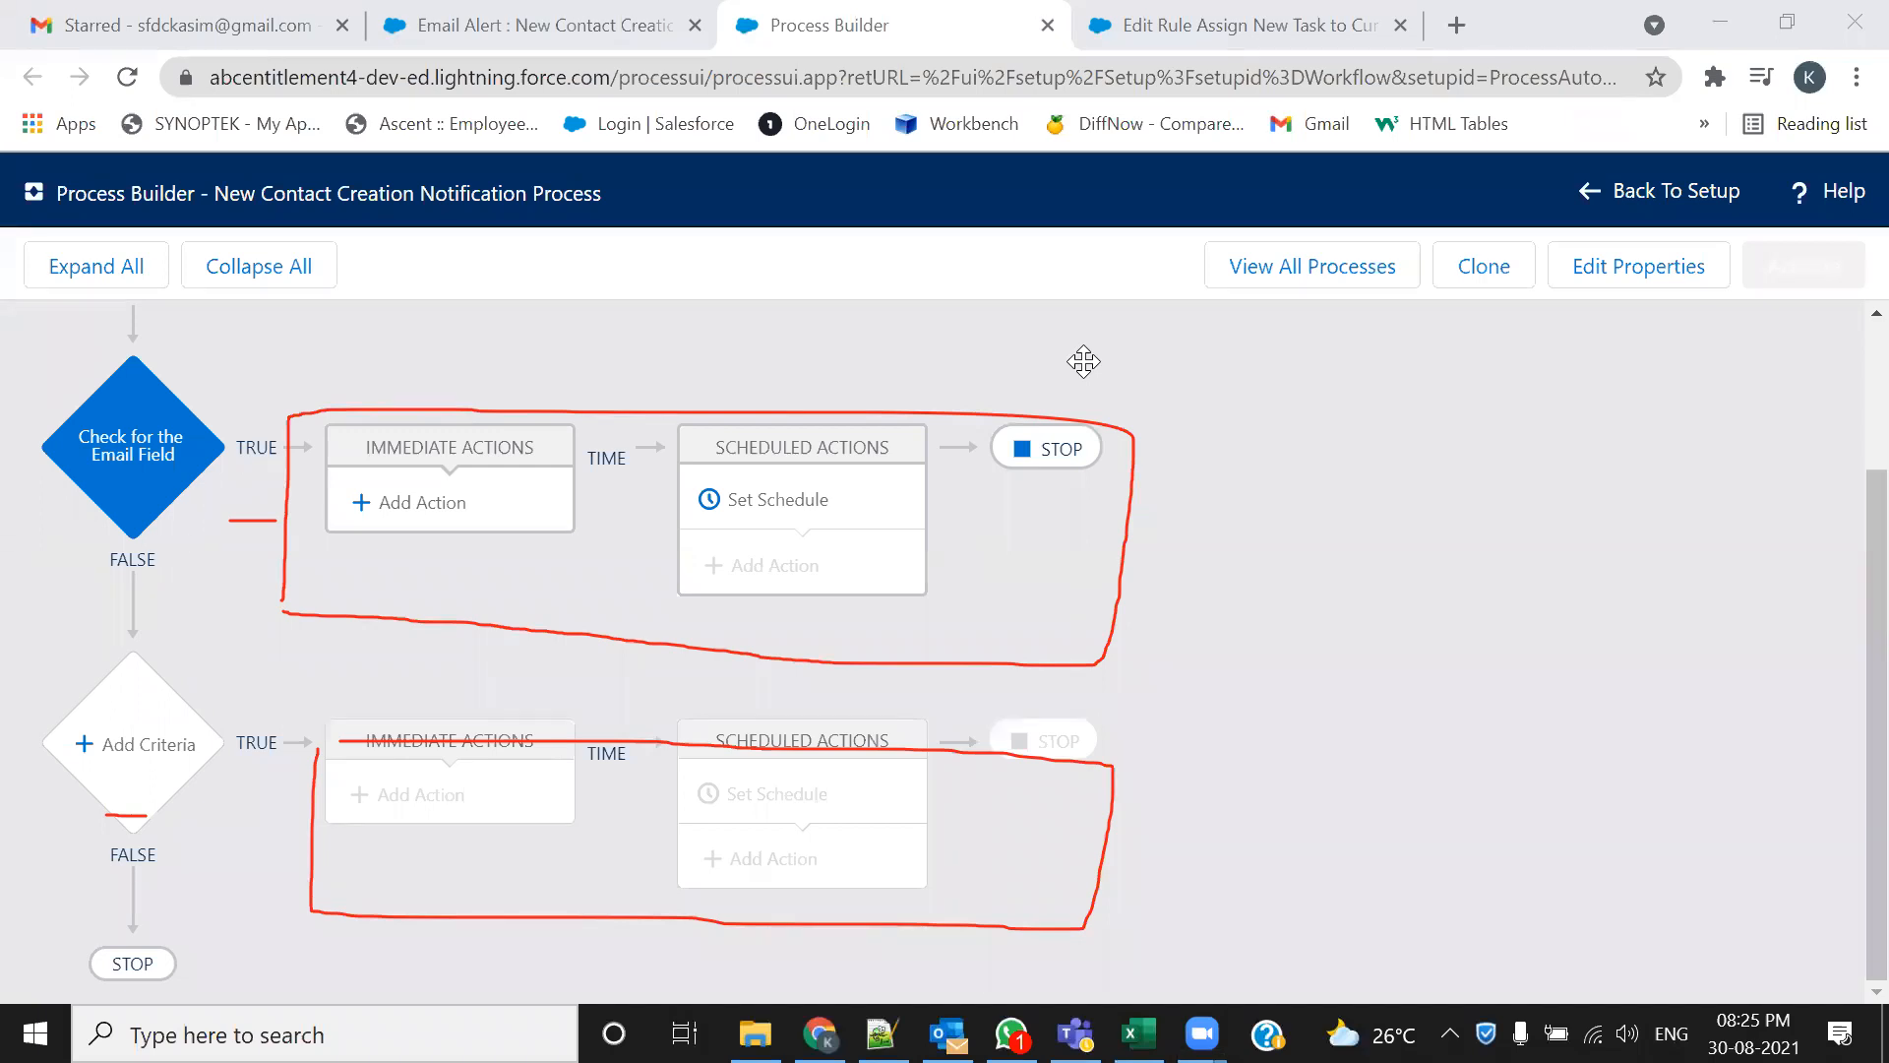
pyautogui.click(1287, 741)
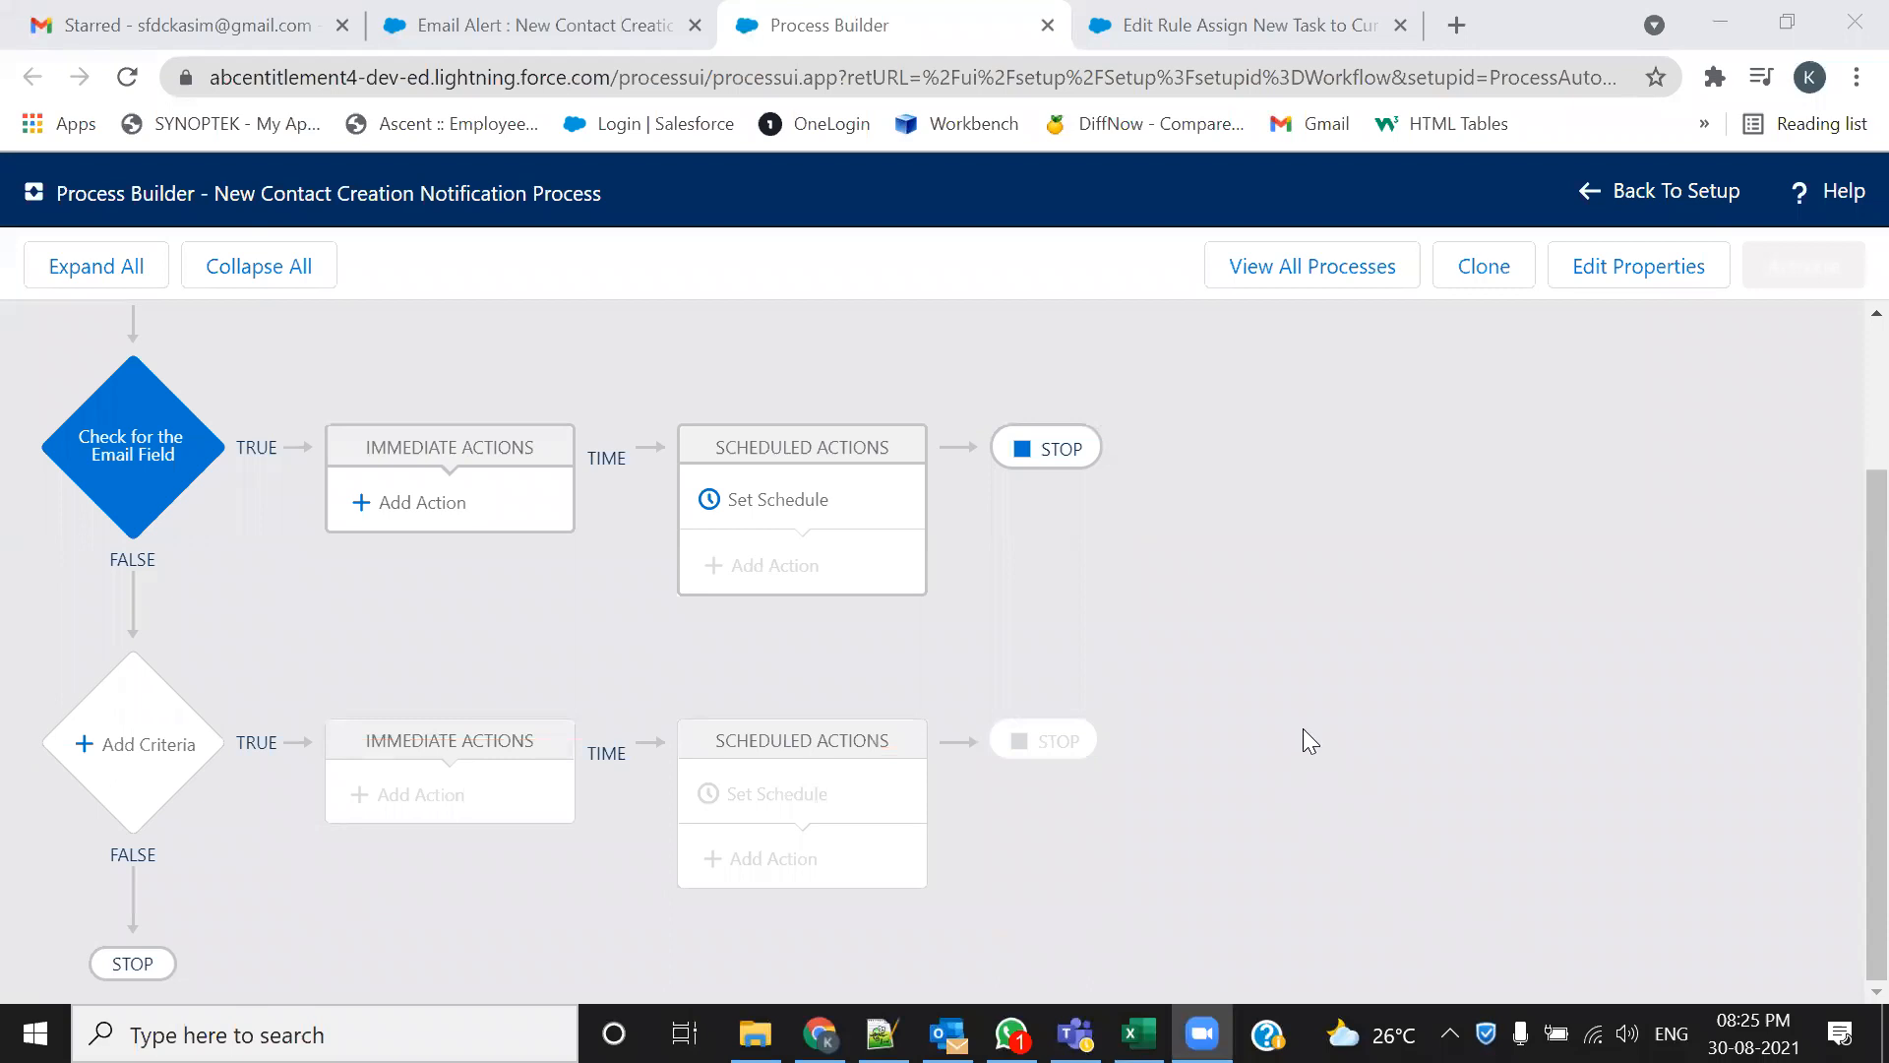
pyautogui.scroll(2, 1303, 730)
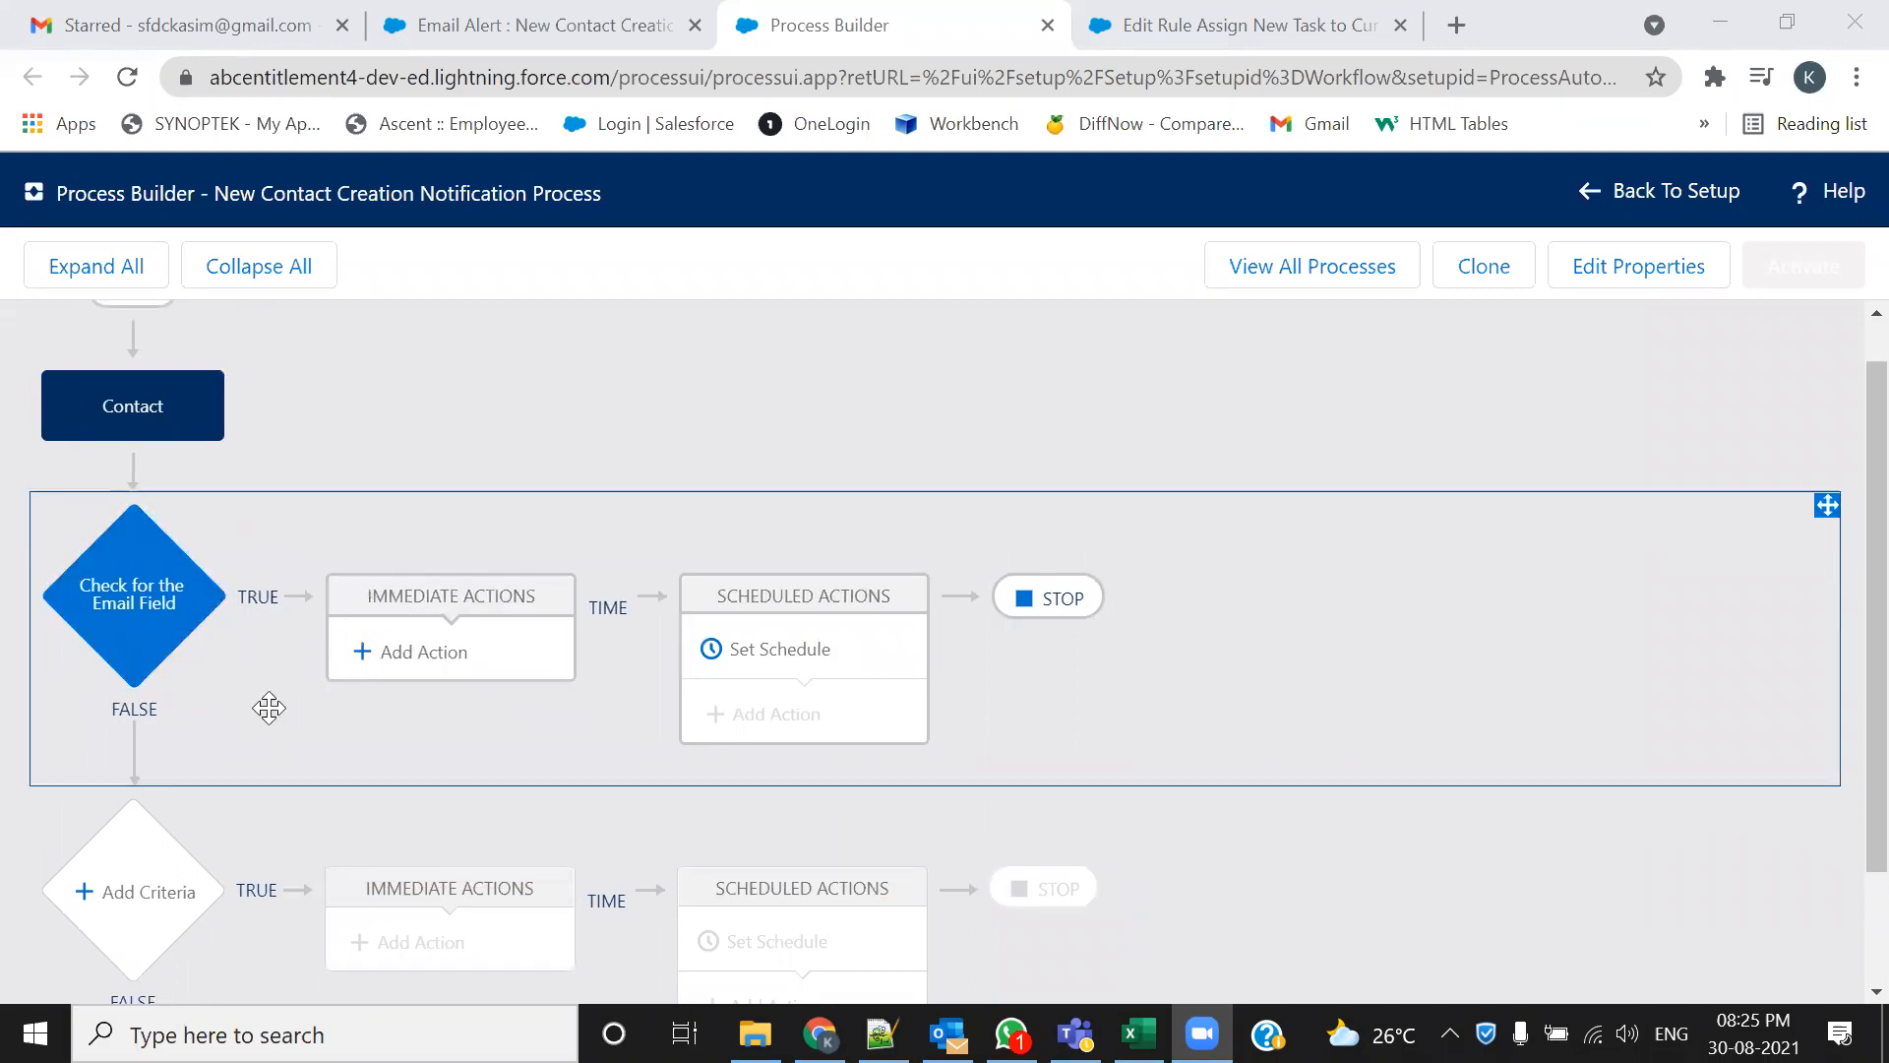
pyautogui.scroll(-2, 79, 864)
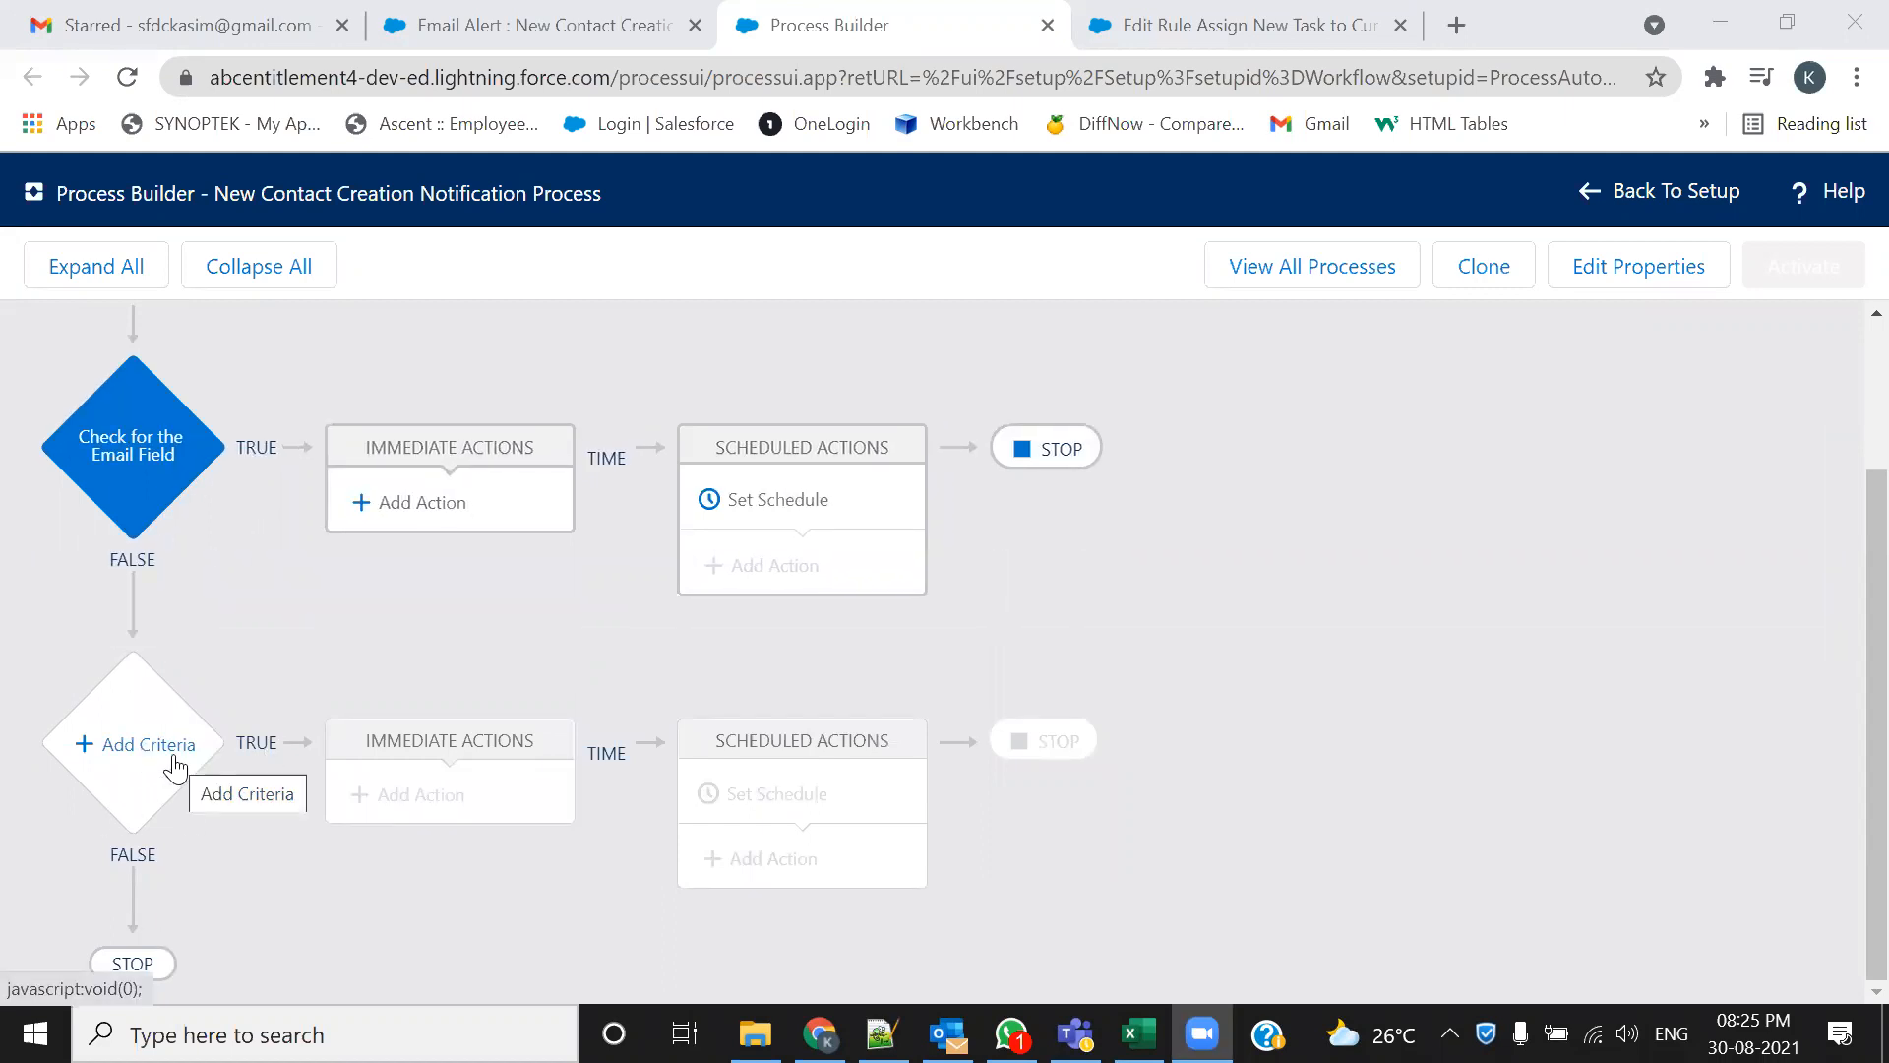
pyautogui.scroll(2, 316, 625)
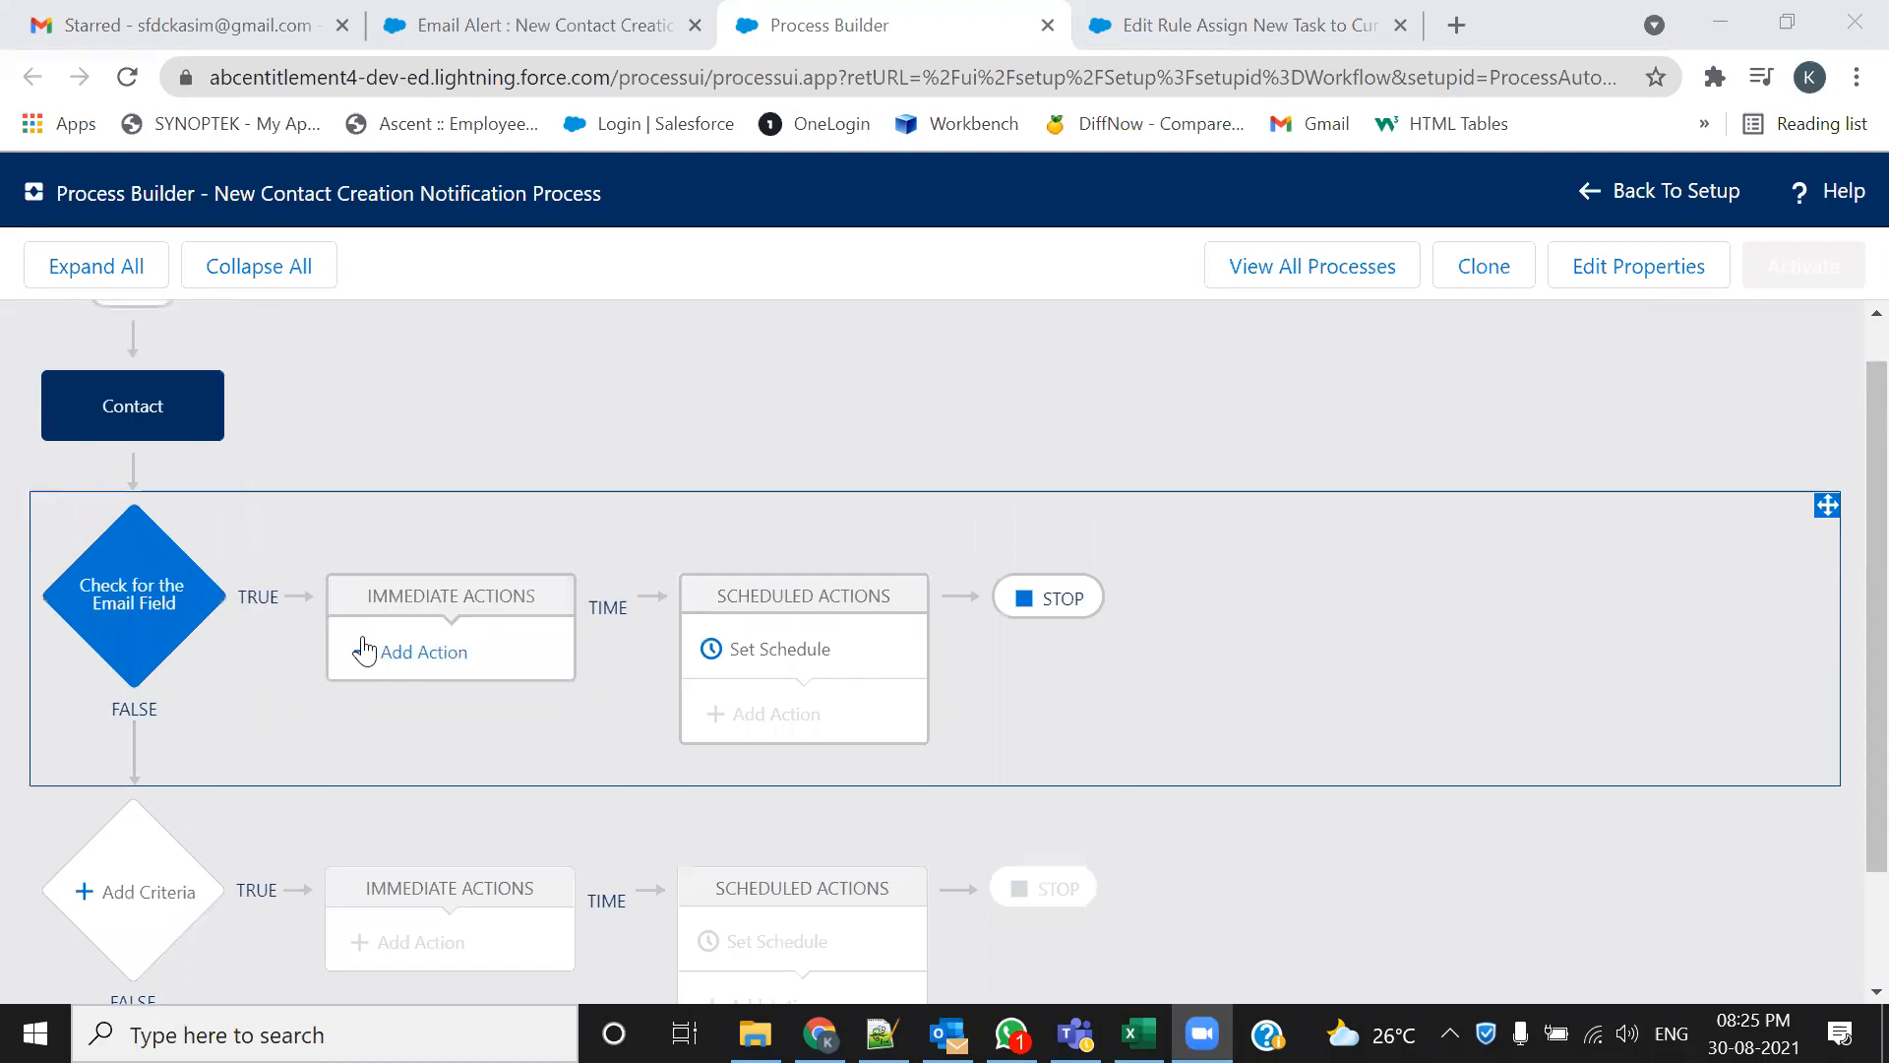
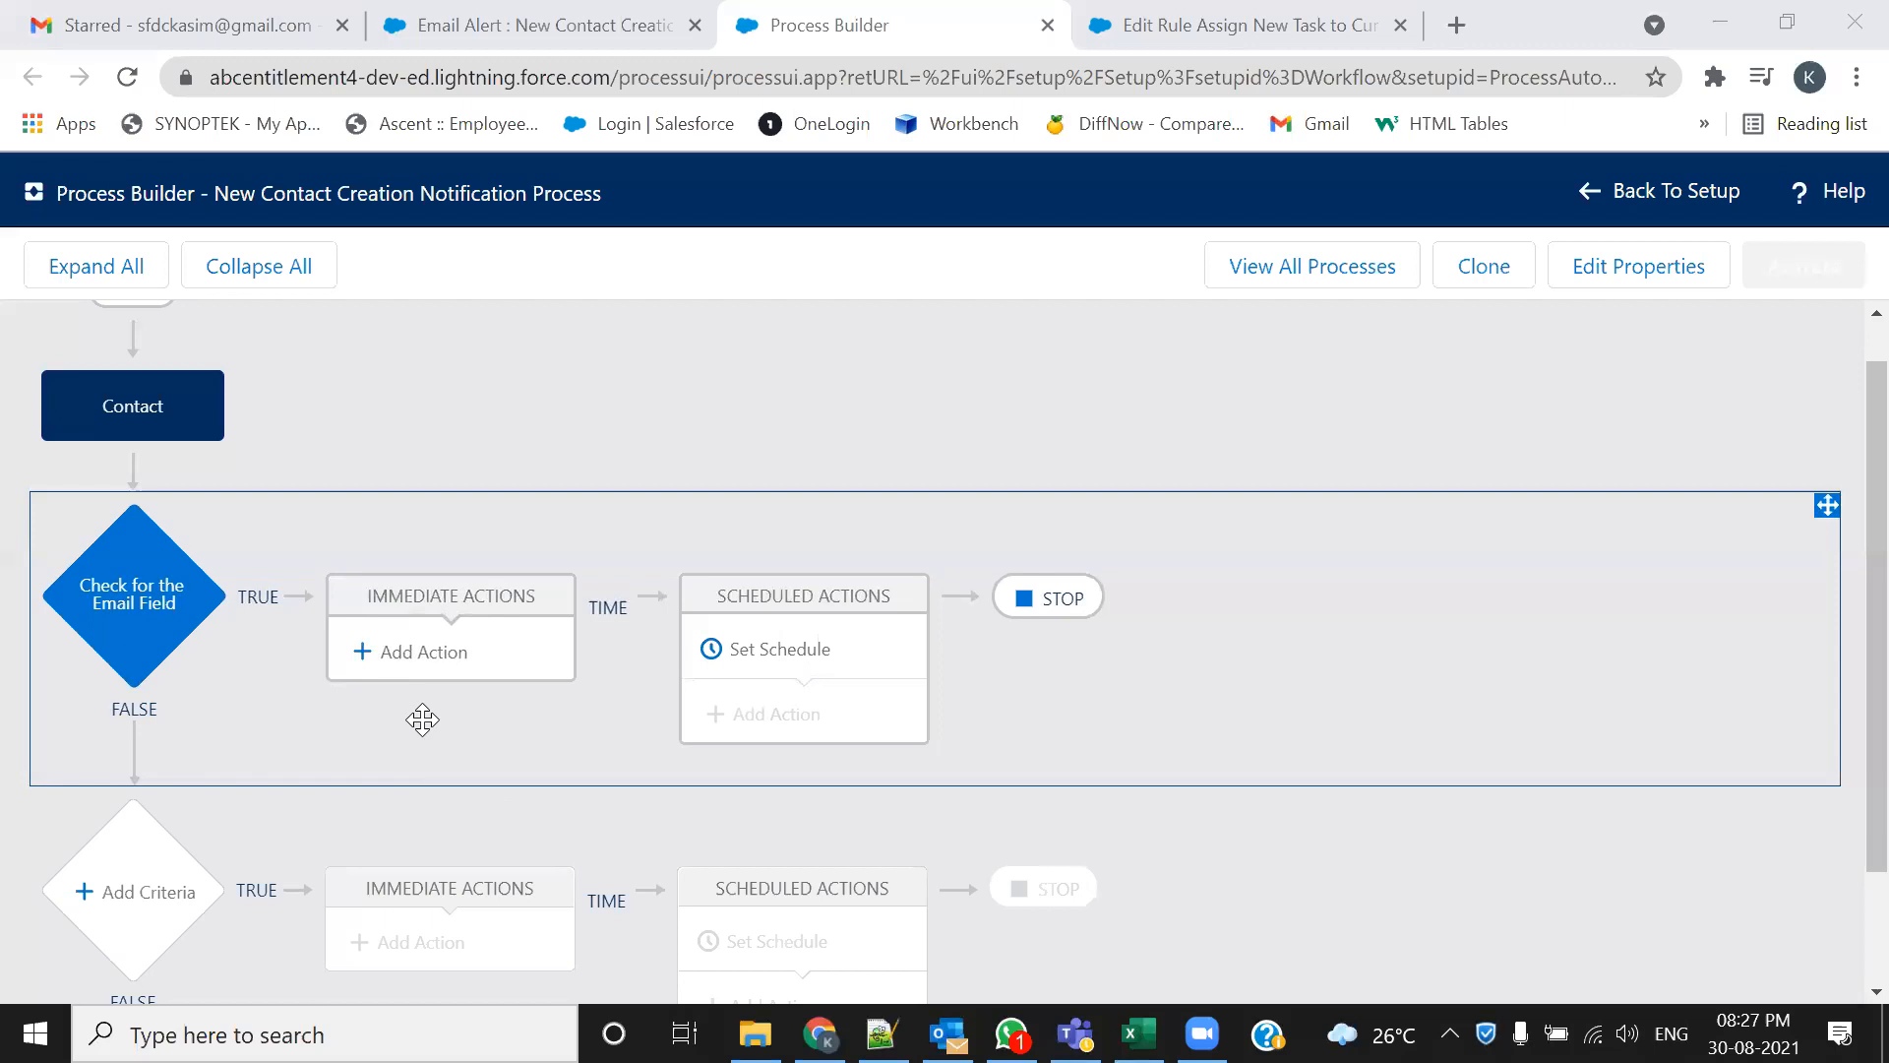
# Add a new immediate action under Check for the Email Field and open its action type list
pyautogui.click(409, 662)
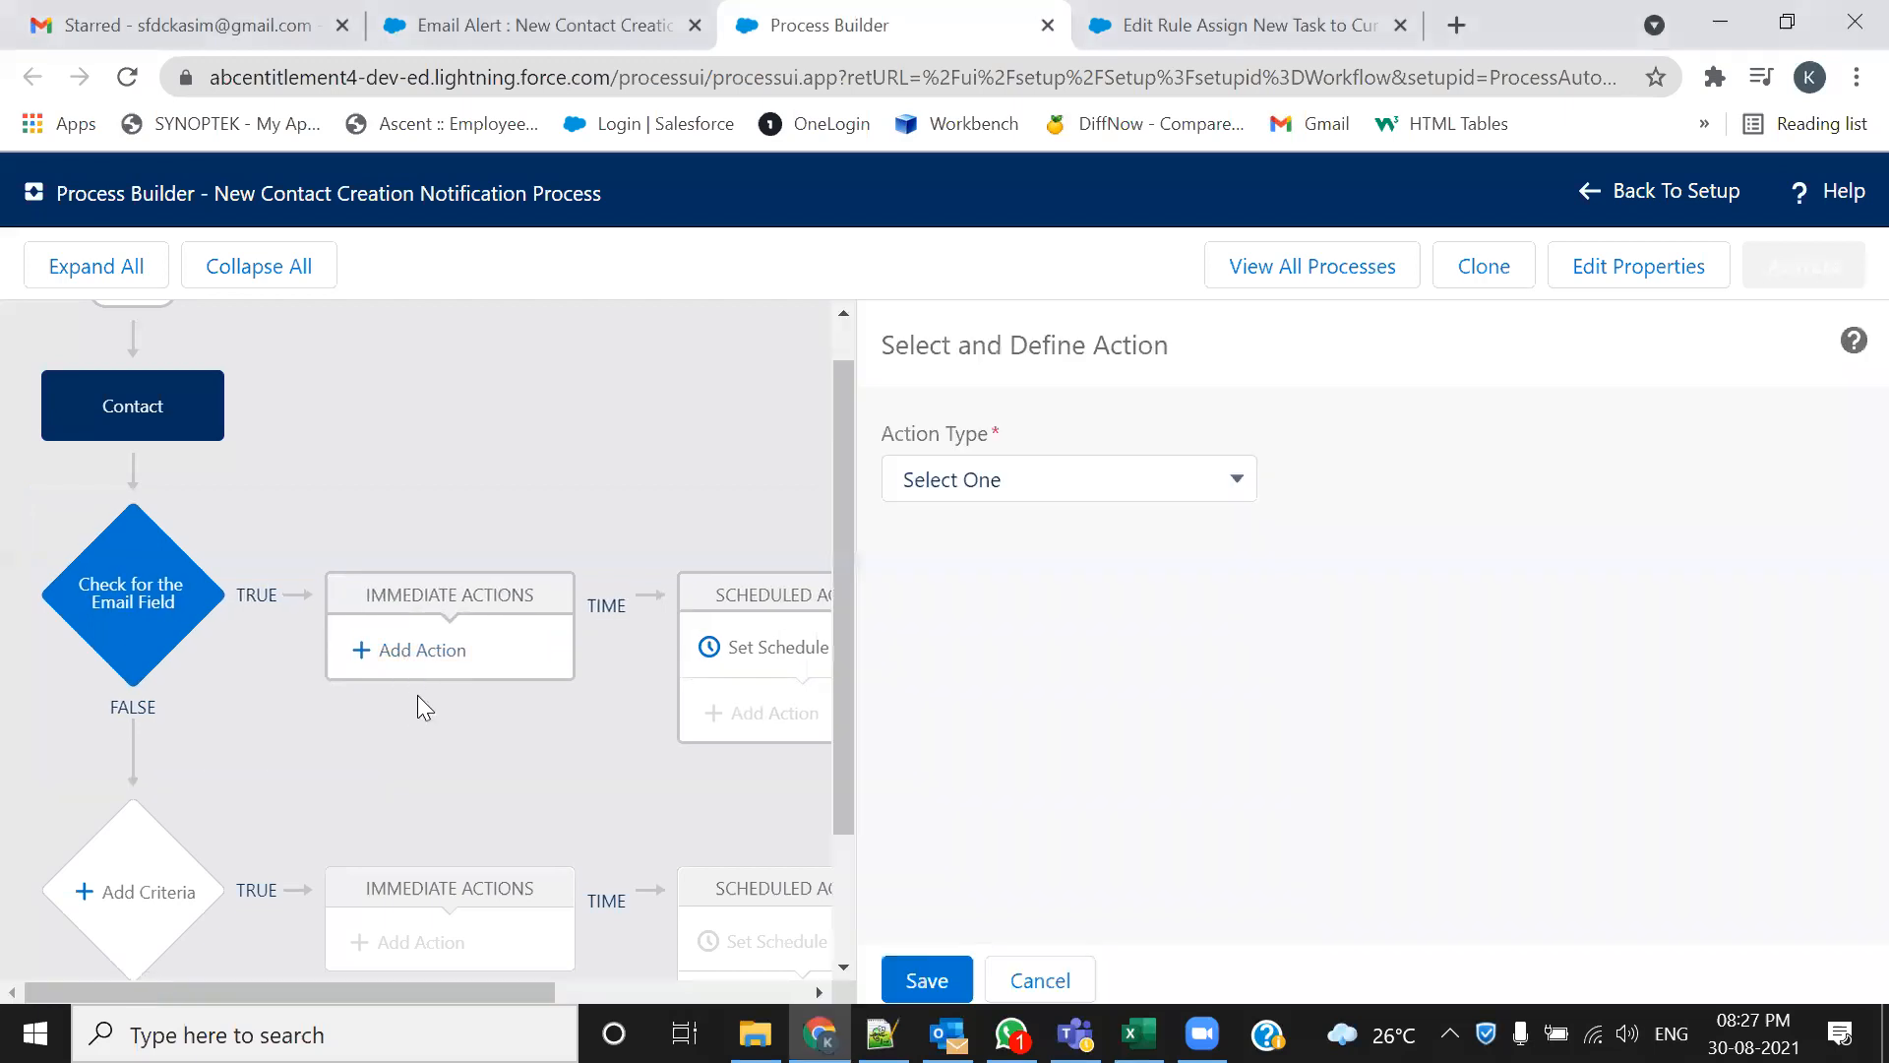
pyautogui.click(1235, 482)
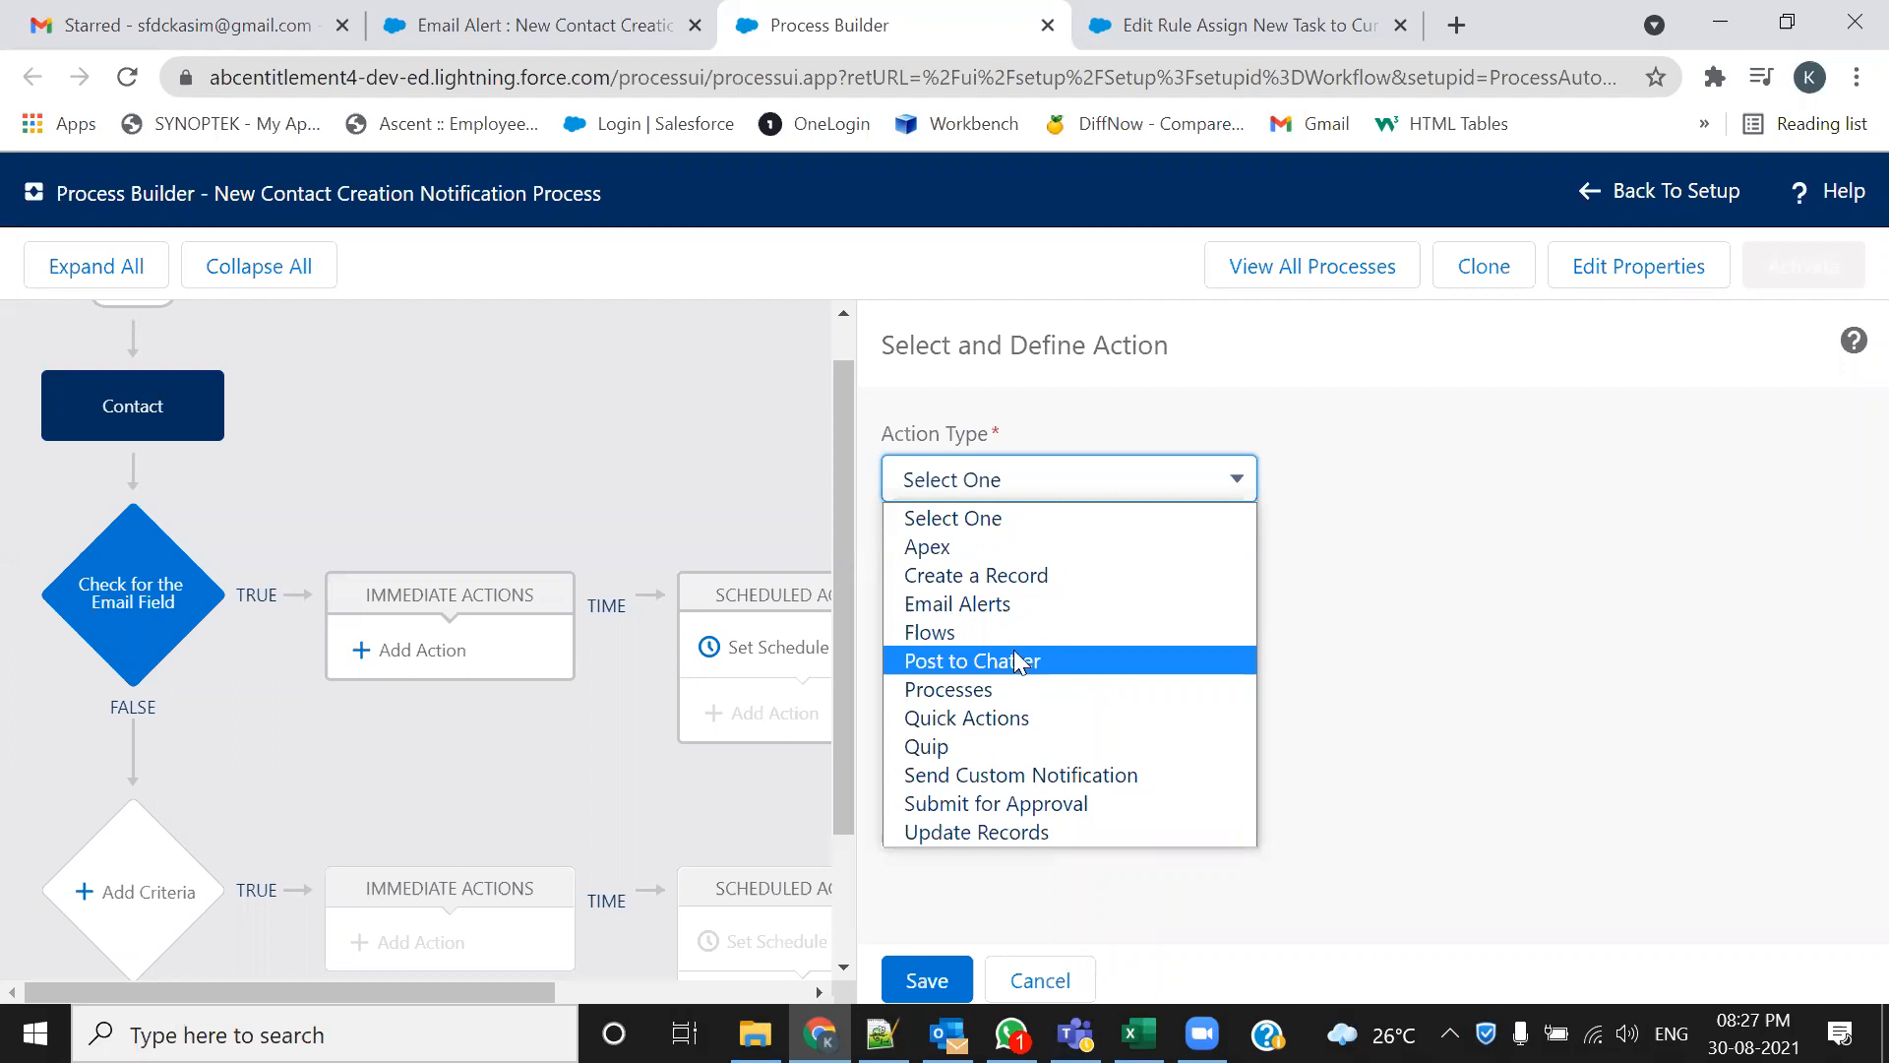
# Choose Email Alerts as the action type and name it 'Sending the Email Alert to Contact Person'
pyautogui.click(969, 610)
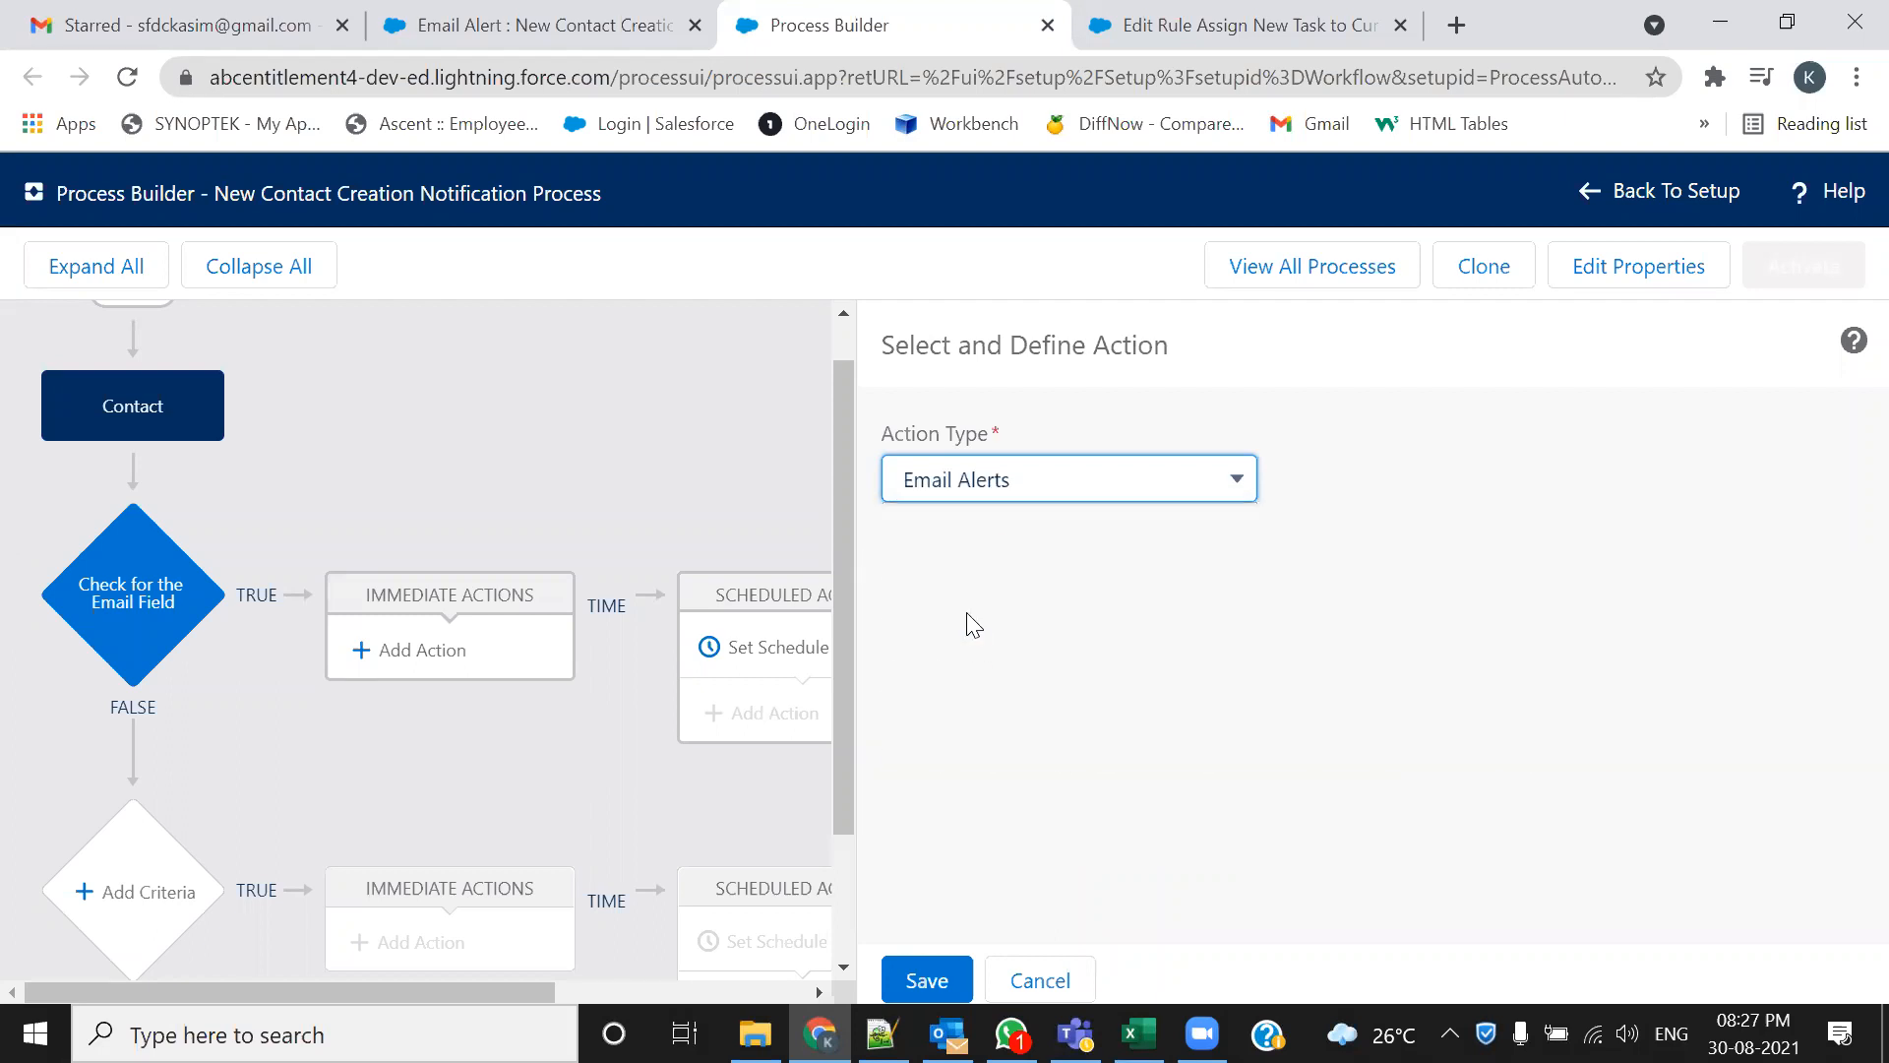
pyautogui.click(972, 600)
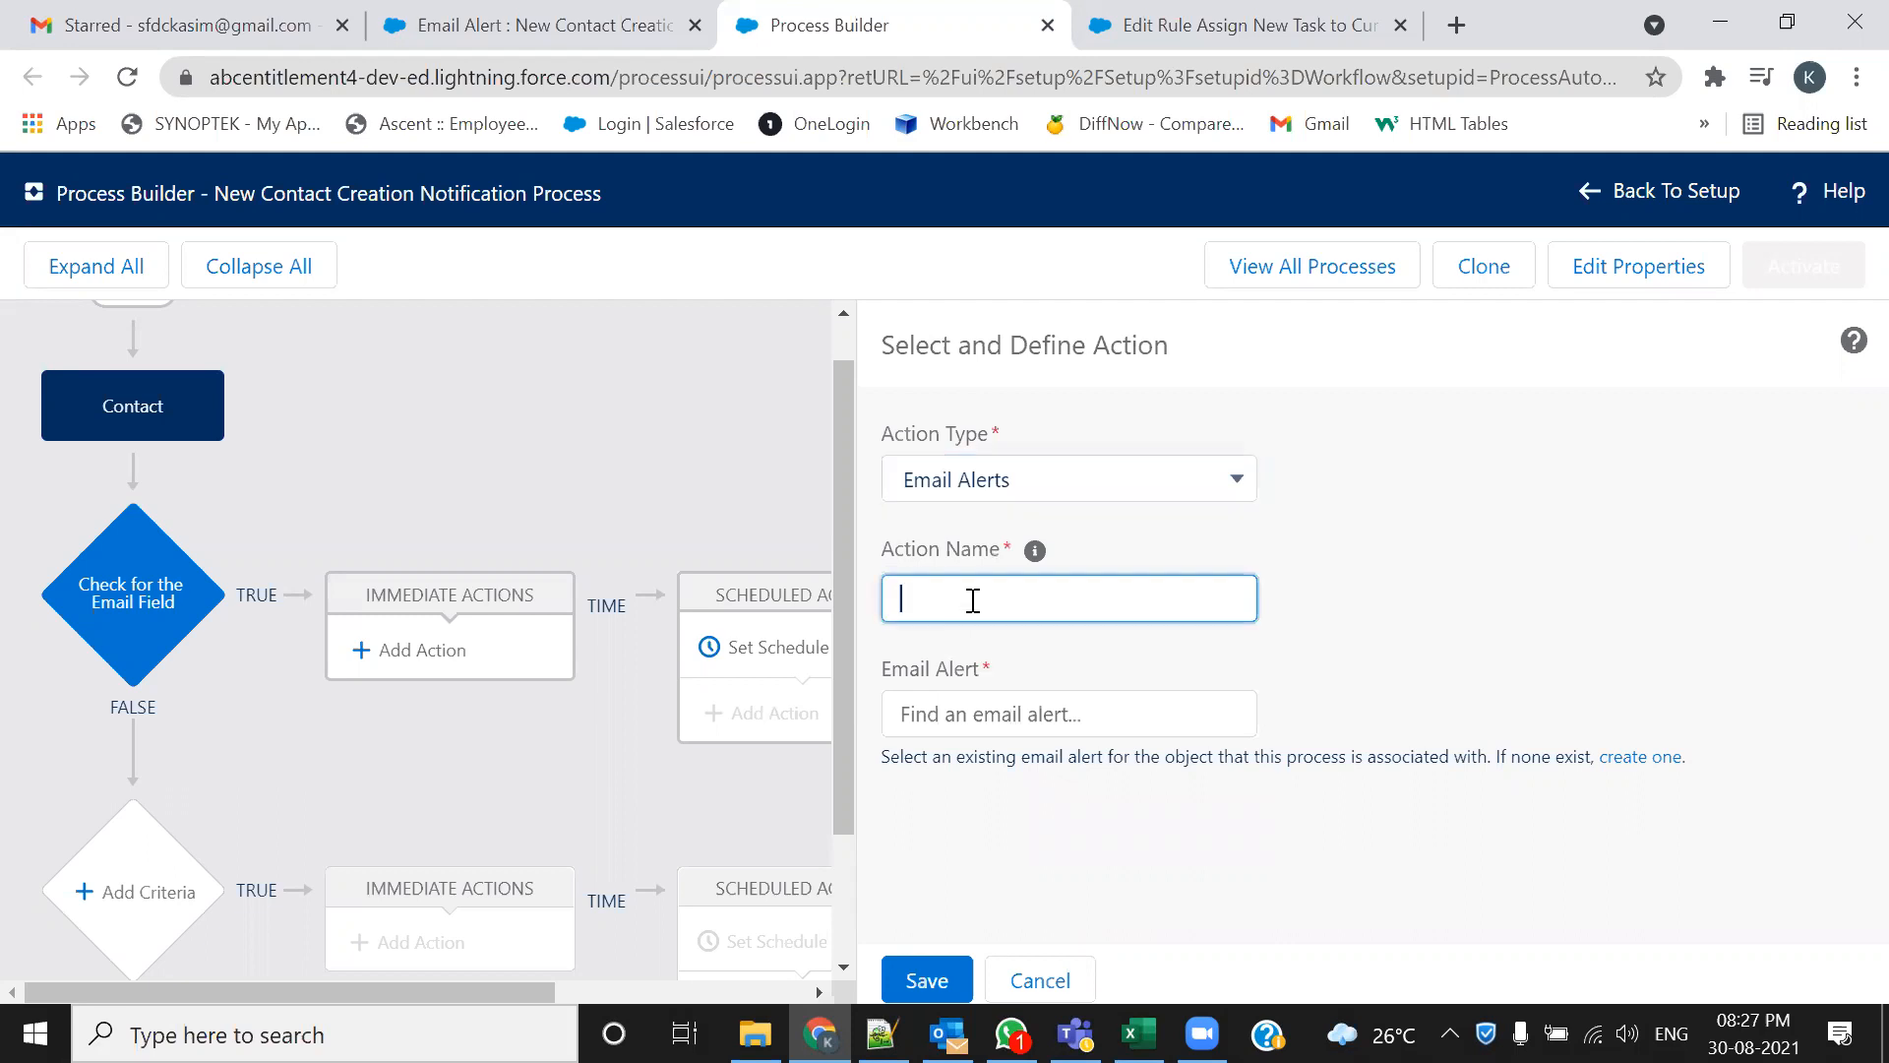
pyautogui.write('Send ')
pyautogui.write('ing the E')
pyautogui.write('maul')
pyautogui.press('BackSpace')
pyautogui.press('BackSpace')
pyautogui.write('il Alert')
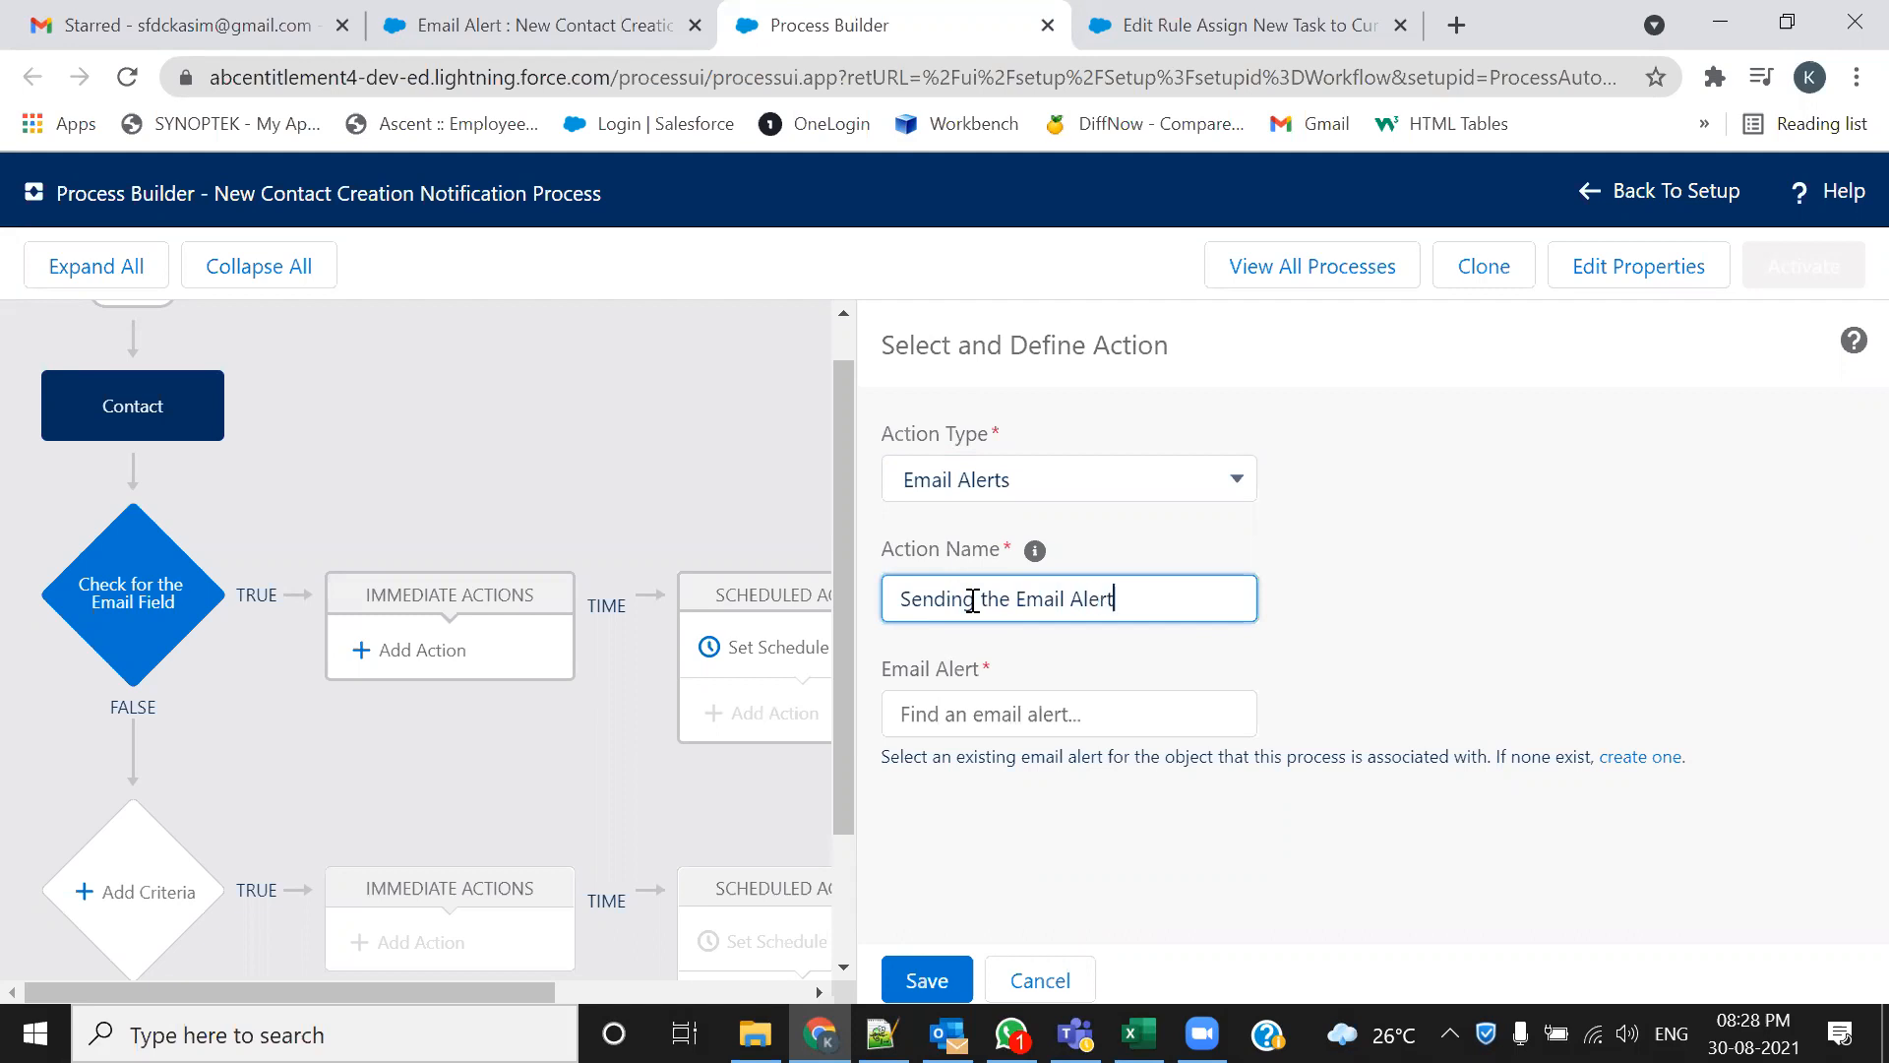
pyautogui.write(' to Contact Person')
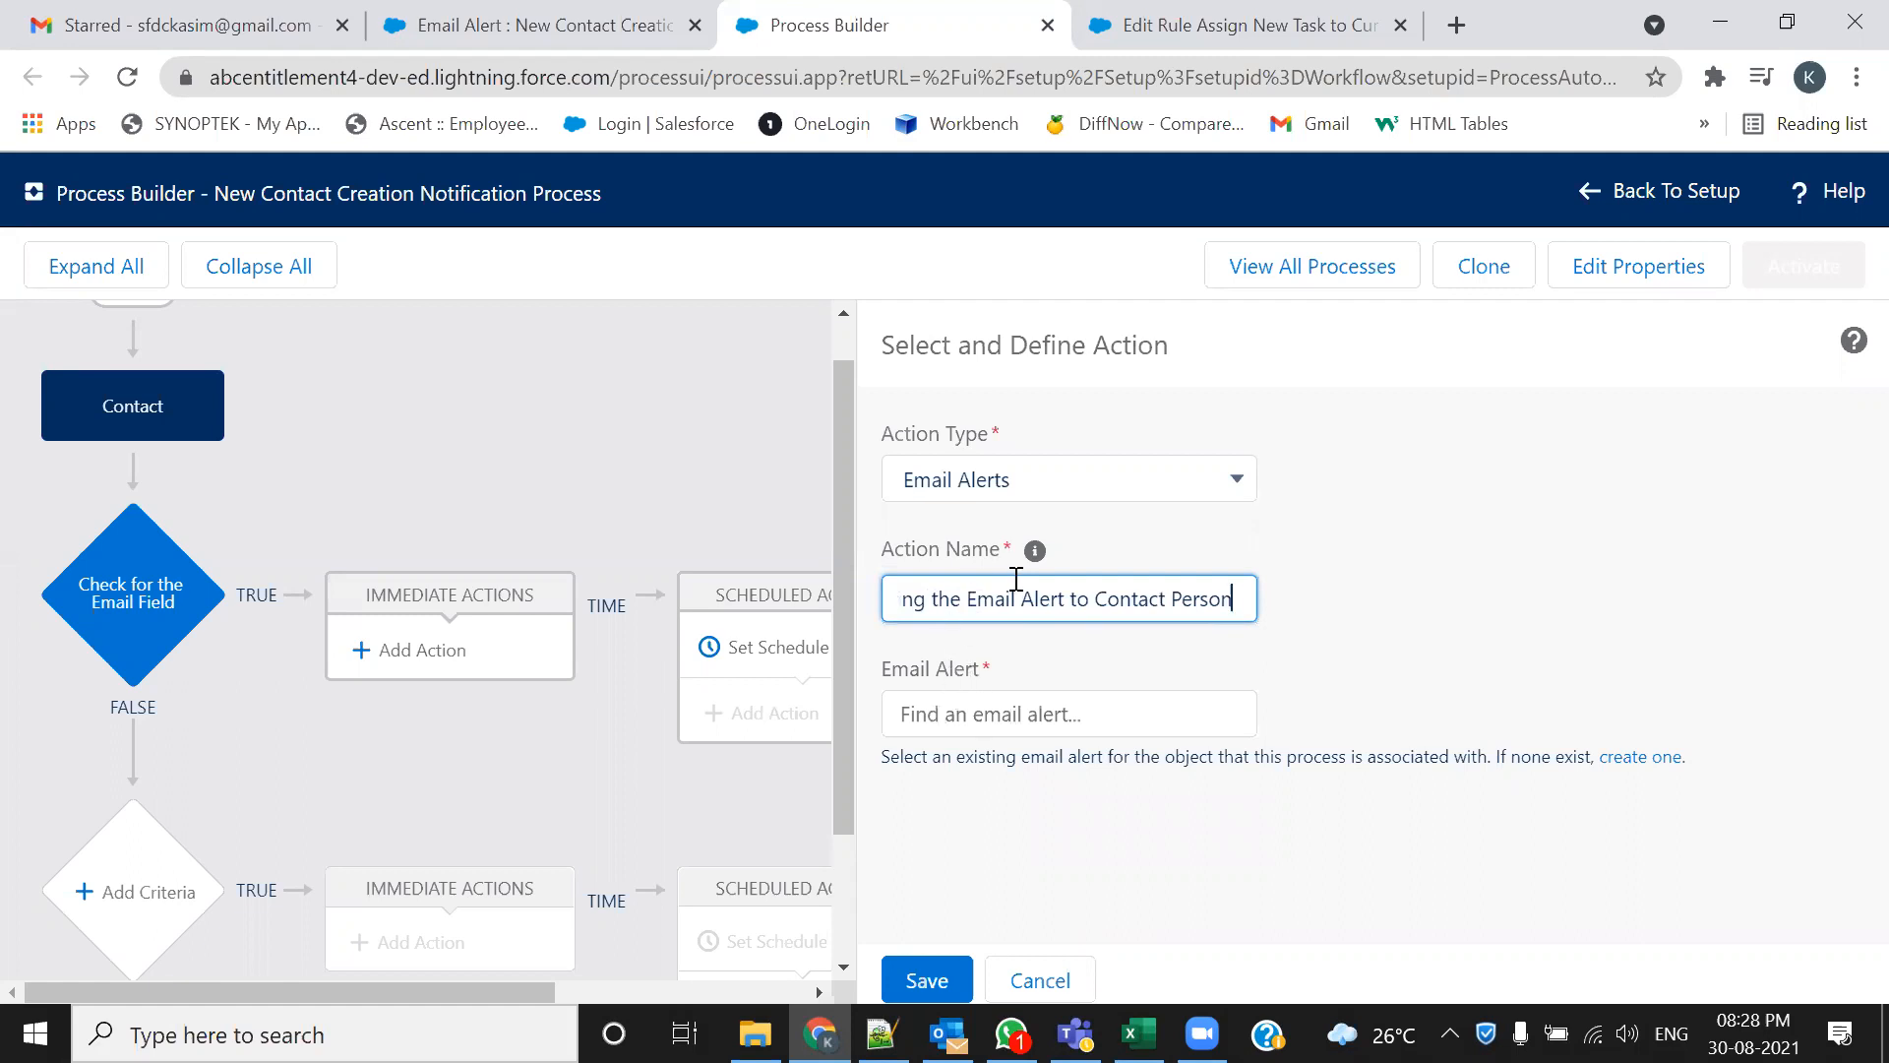
pyautogui.moveTo(874, 669); pyautogui.dragTo(984, 681)
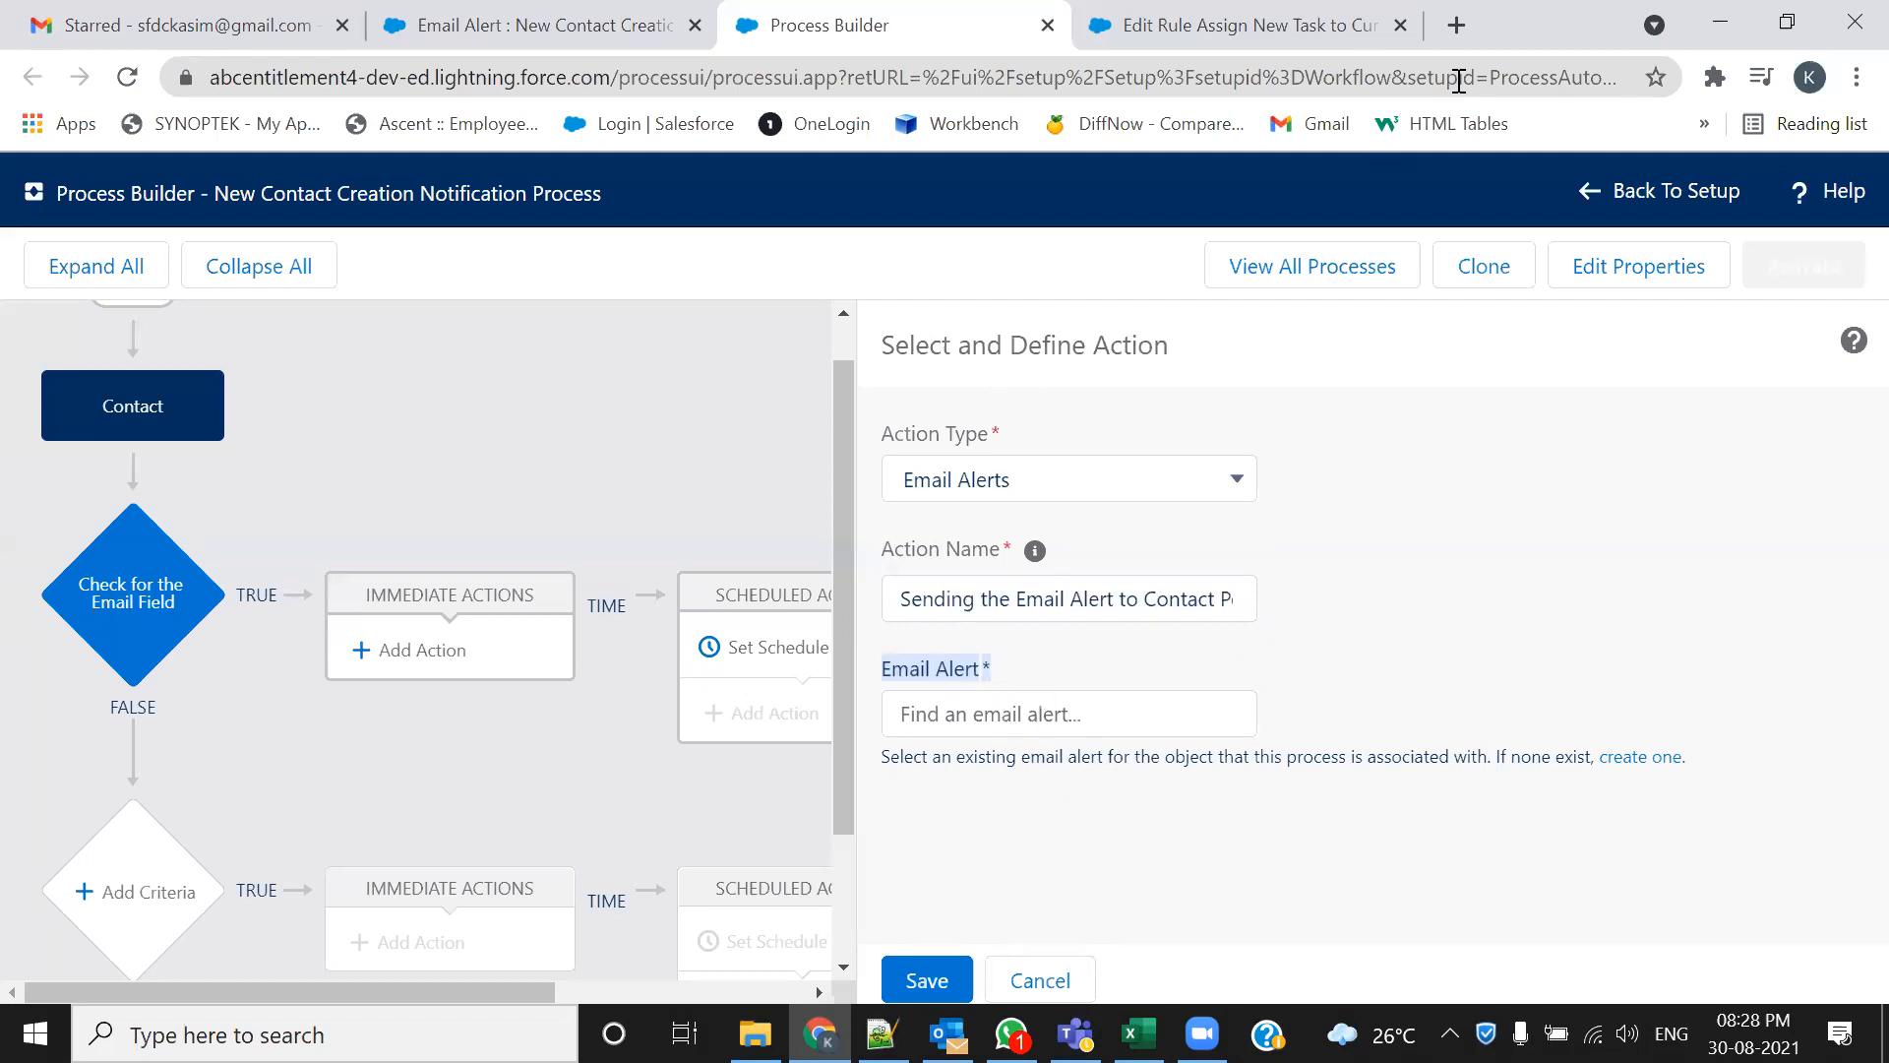
# Close the Edit Rule tab and copy the alert's Unique Name from the Email Alert page
pyautogui.click(1400, 25)
pyautogui.click(574, 29)
pyautogui.scroll(15, 653, 536)
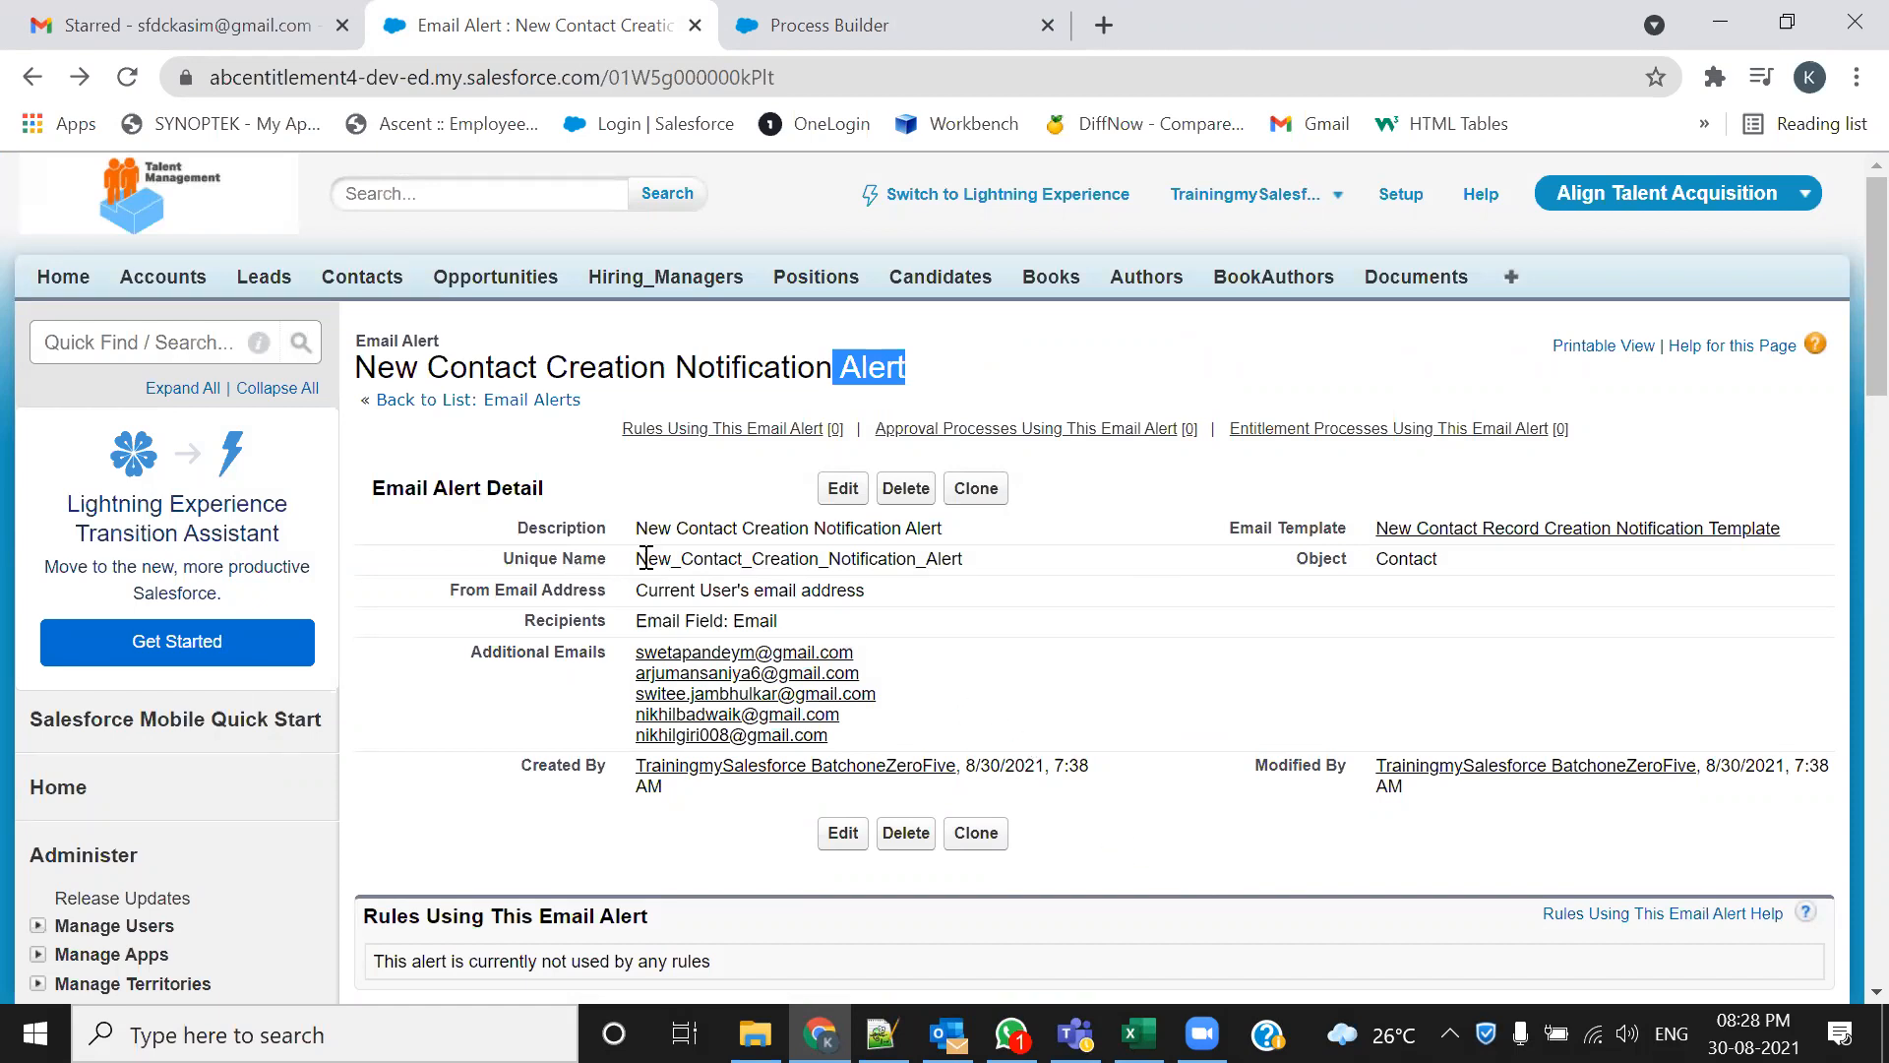
pyautogui.moveTo(964, 559); pyautogui.dragTo(636, 556)
pyautogui.hotkey('ctrl', 'c')
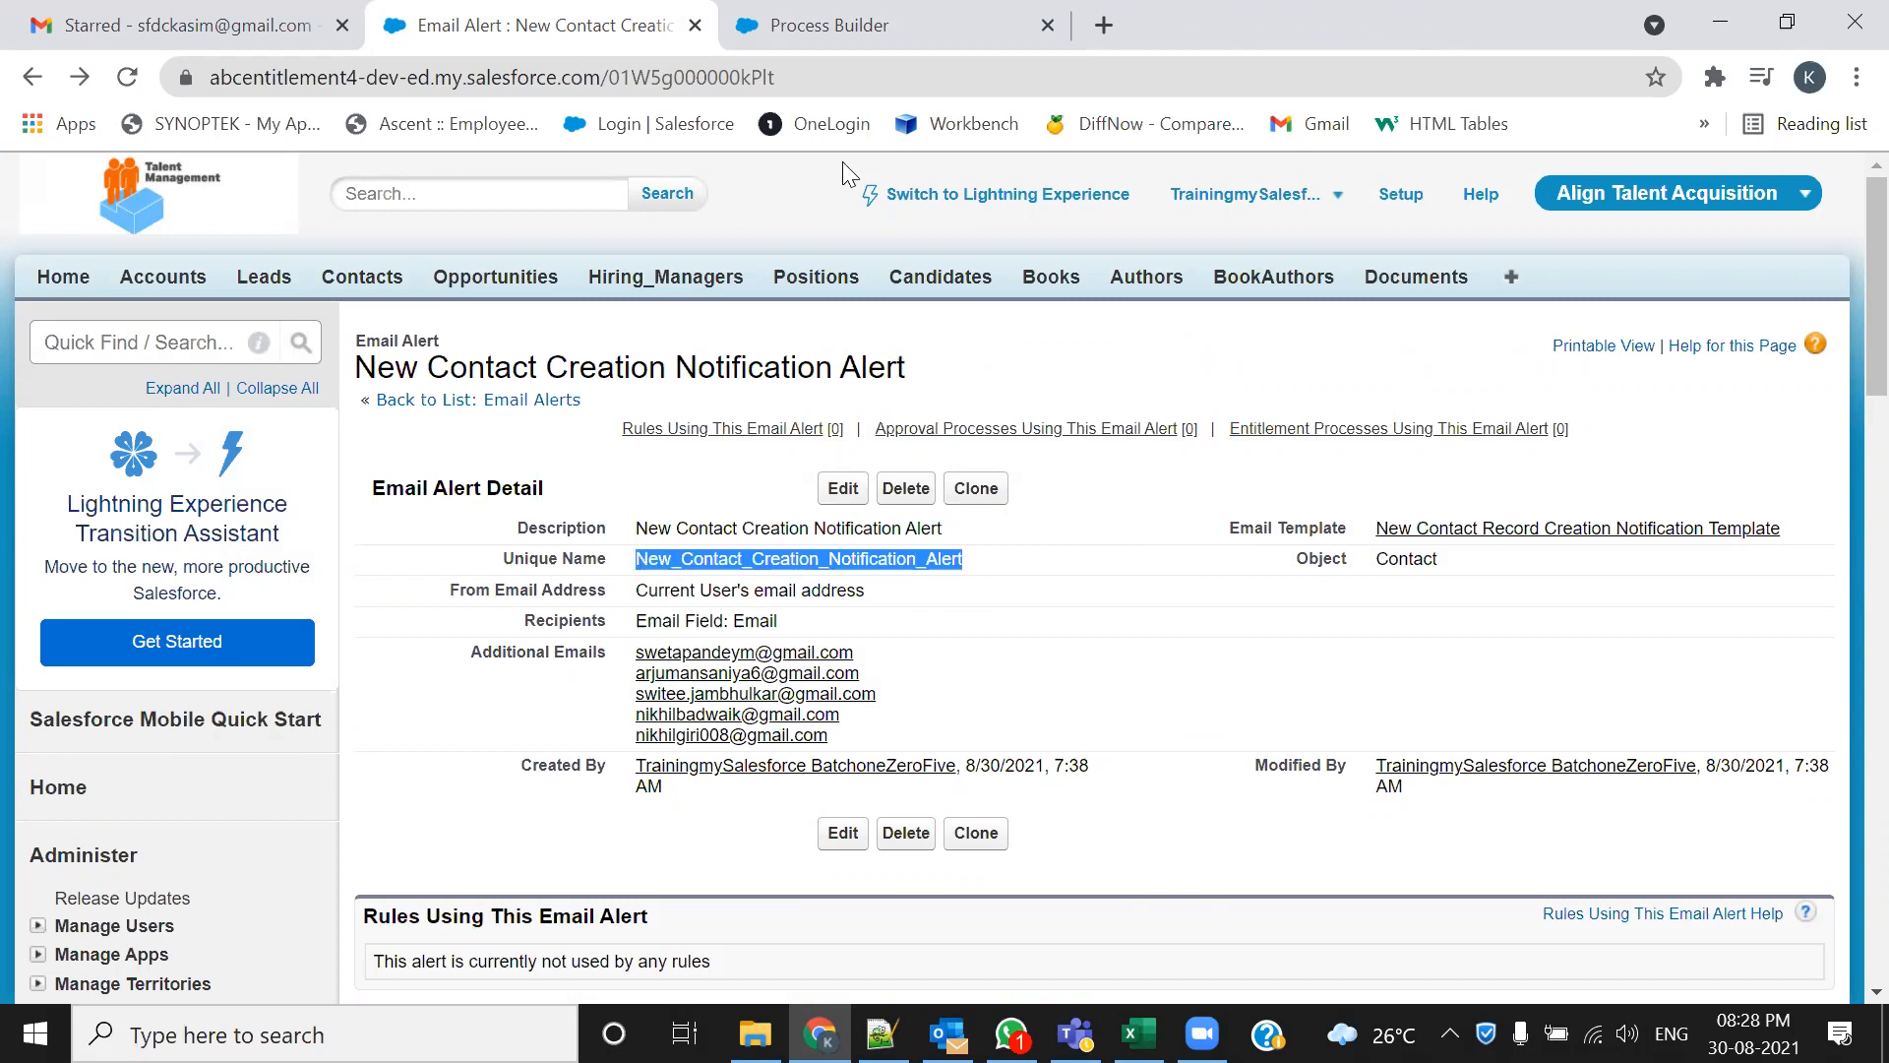
# Set the action's Email Alert to New_Contact_Creation_Notification_Alert
pyautogui.click(831, 24)
pyautogui.click(974, 697)
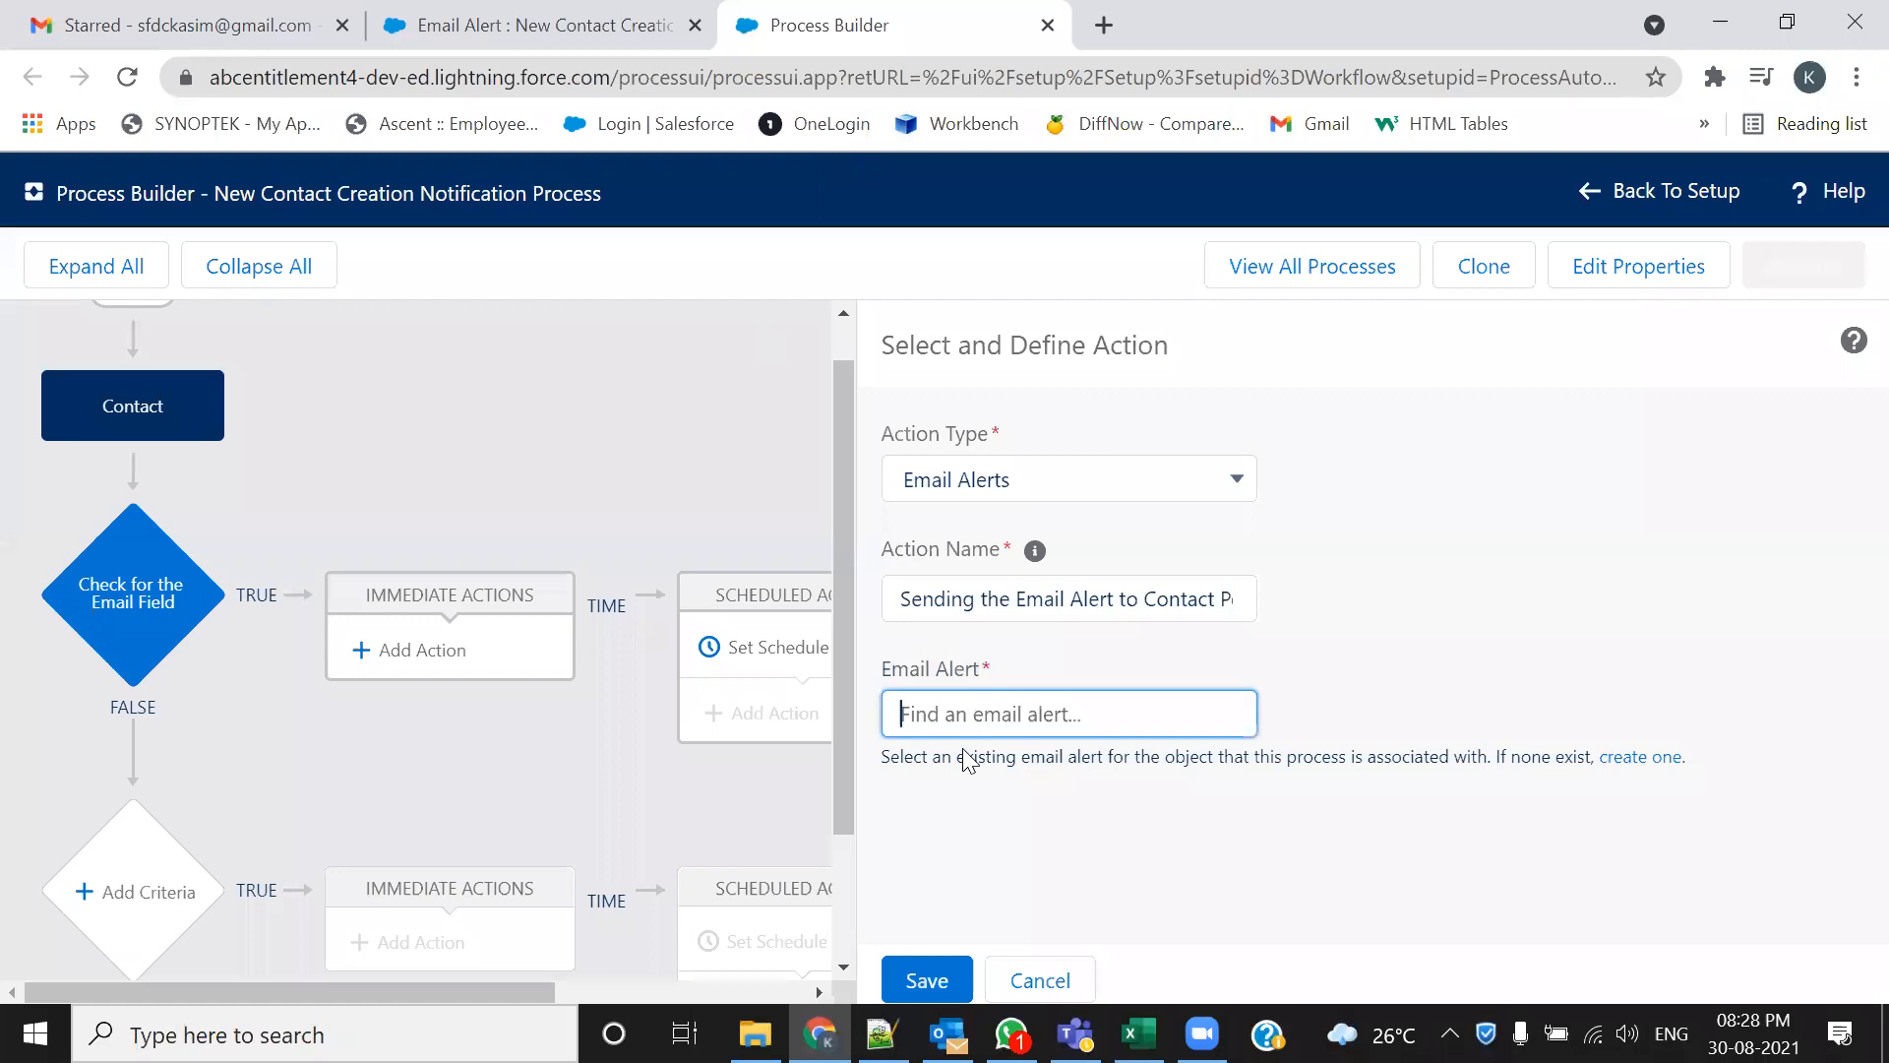
pyautogui.hotkey('ctrl', 'v')
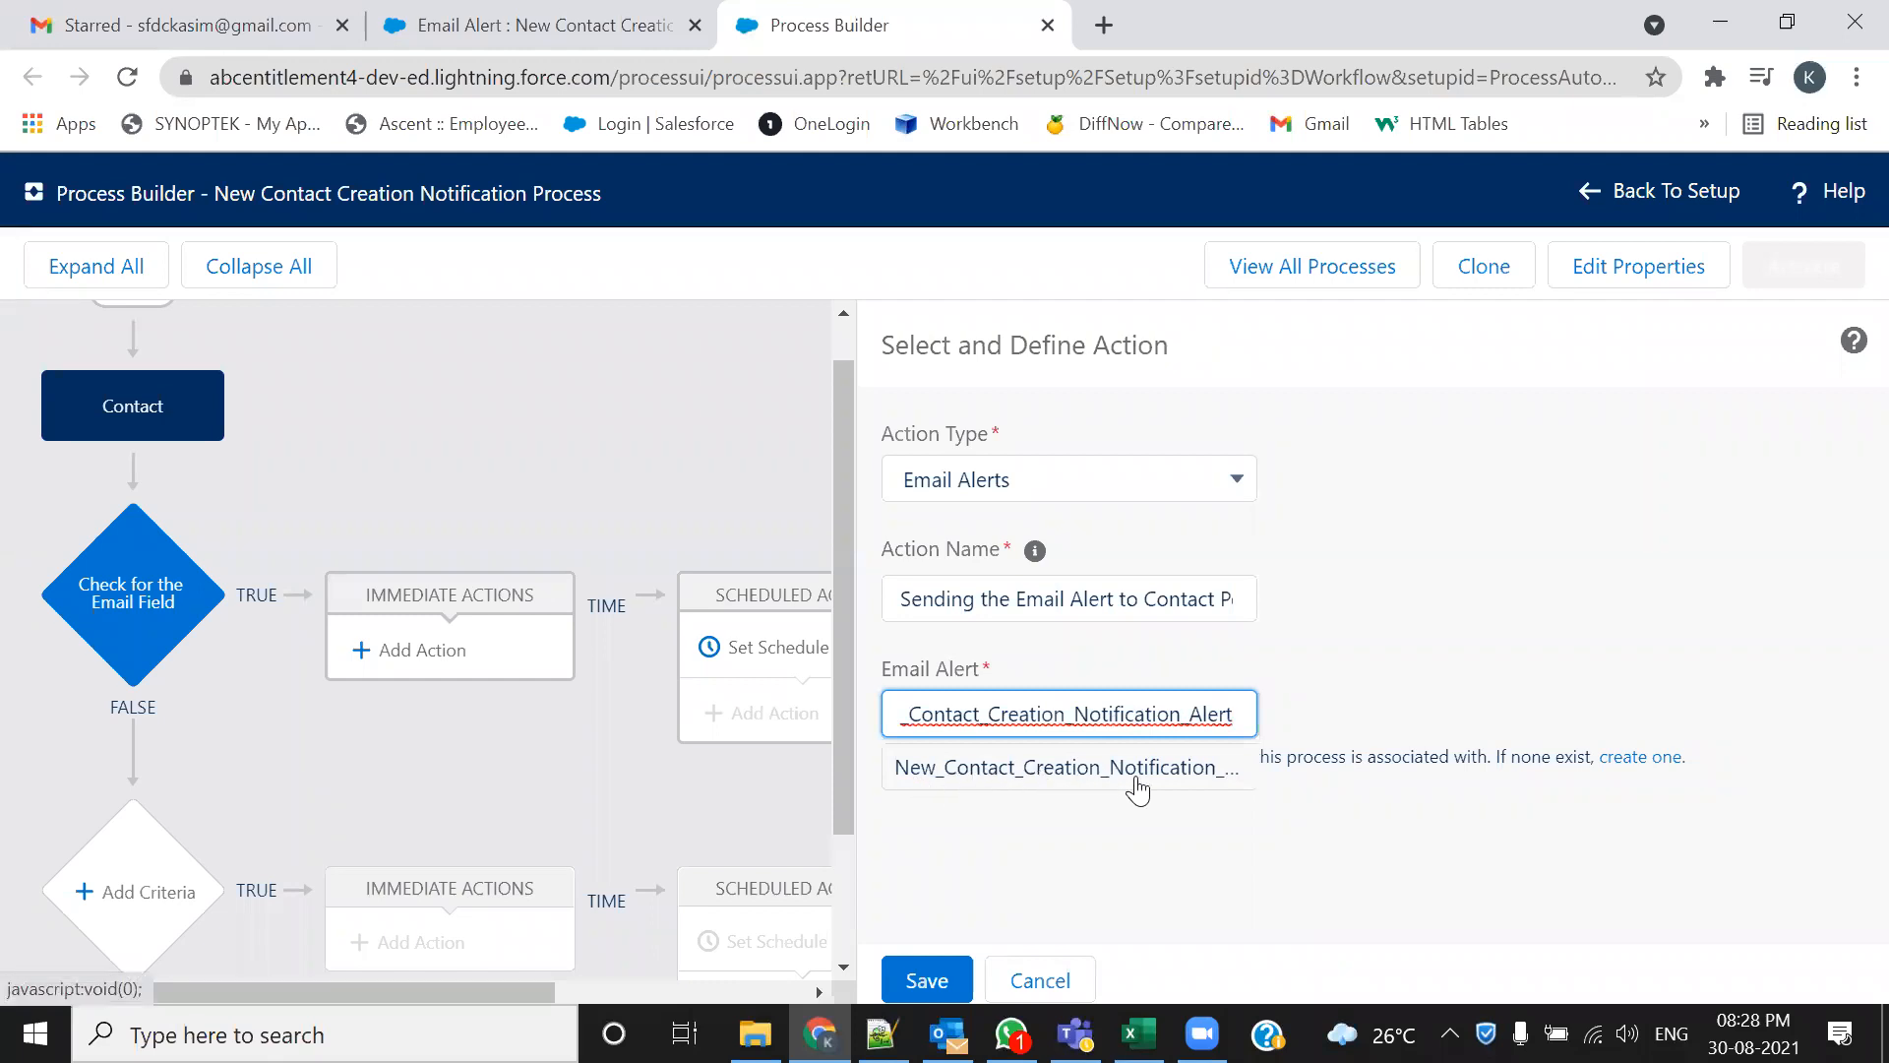
pyautogui.click(983, 771)
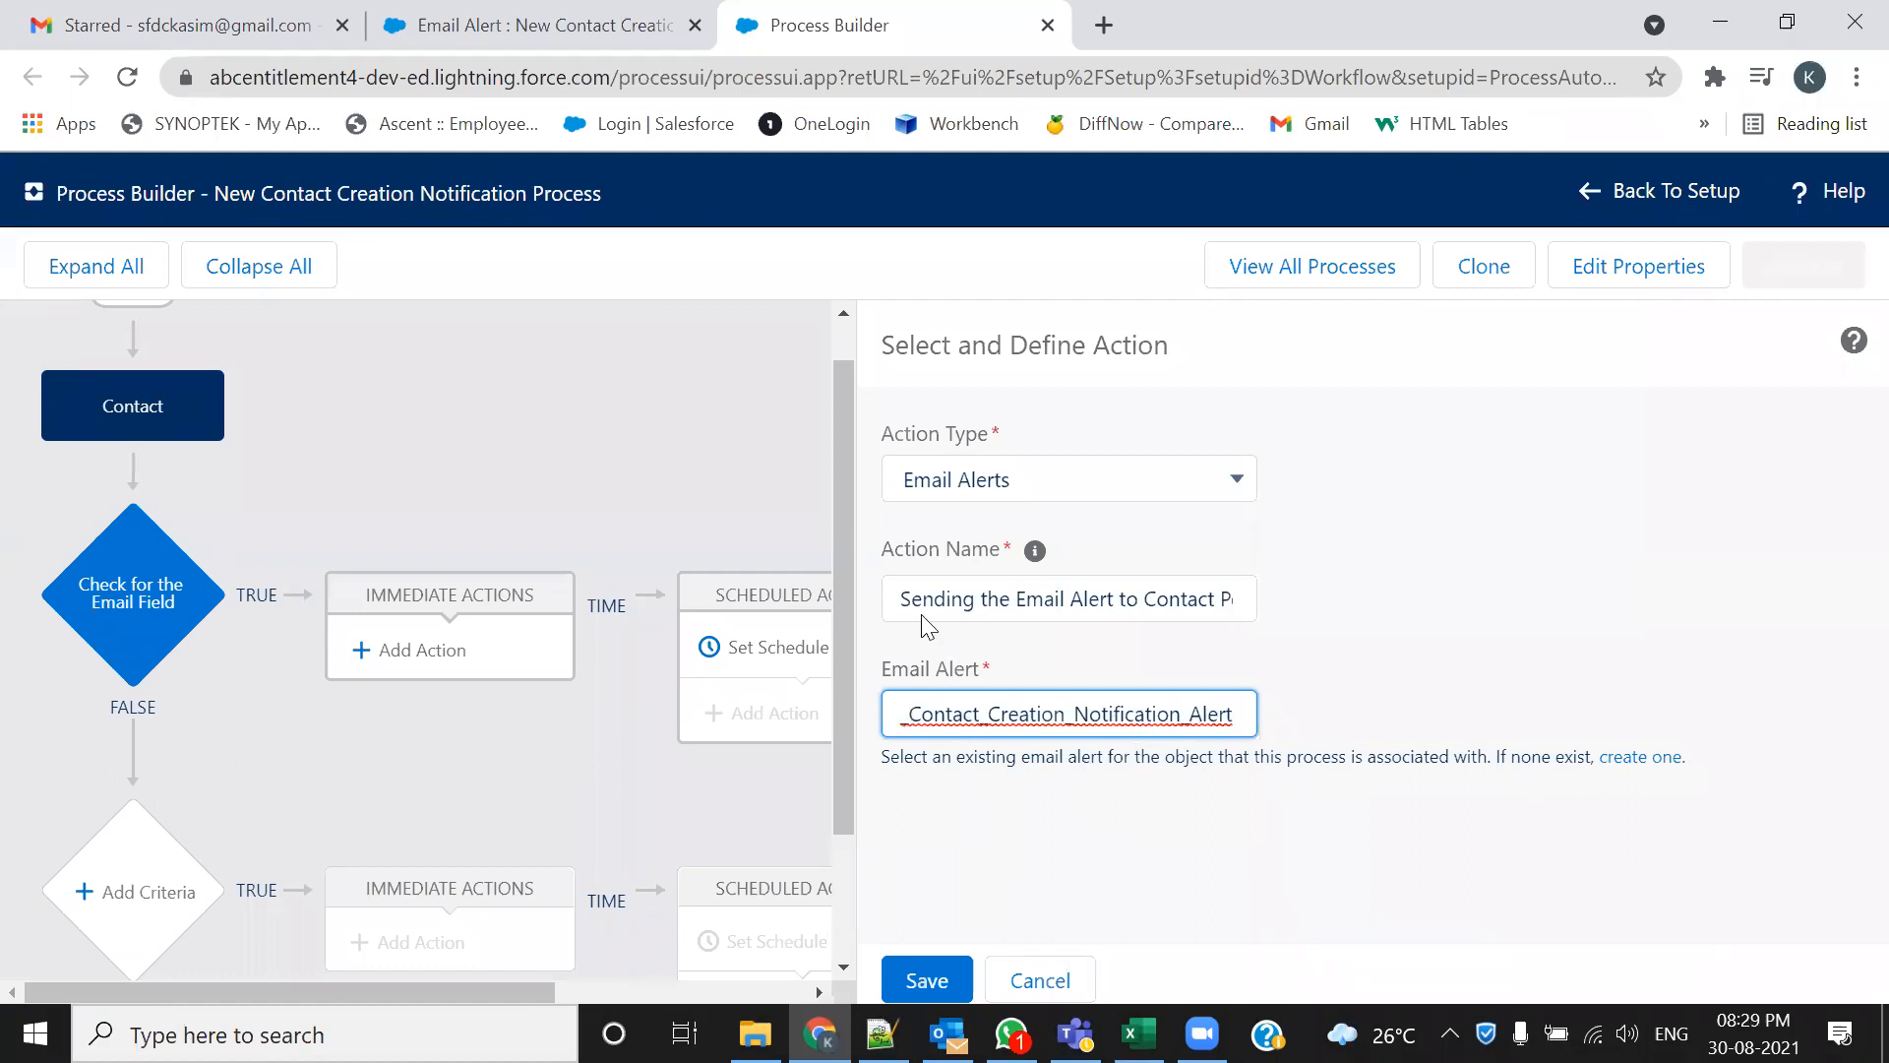
pyautogui.click(463, 22)
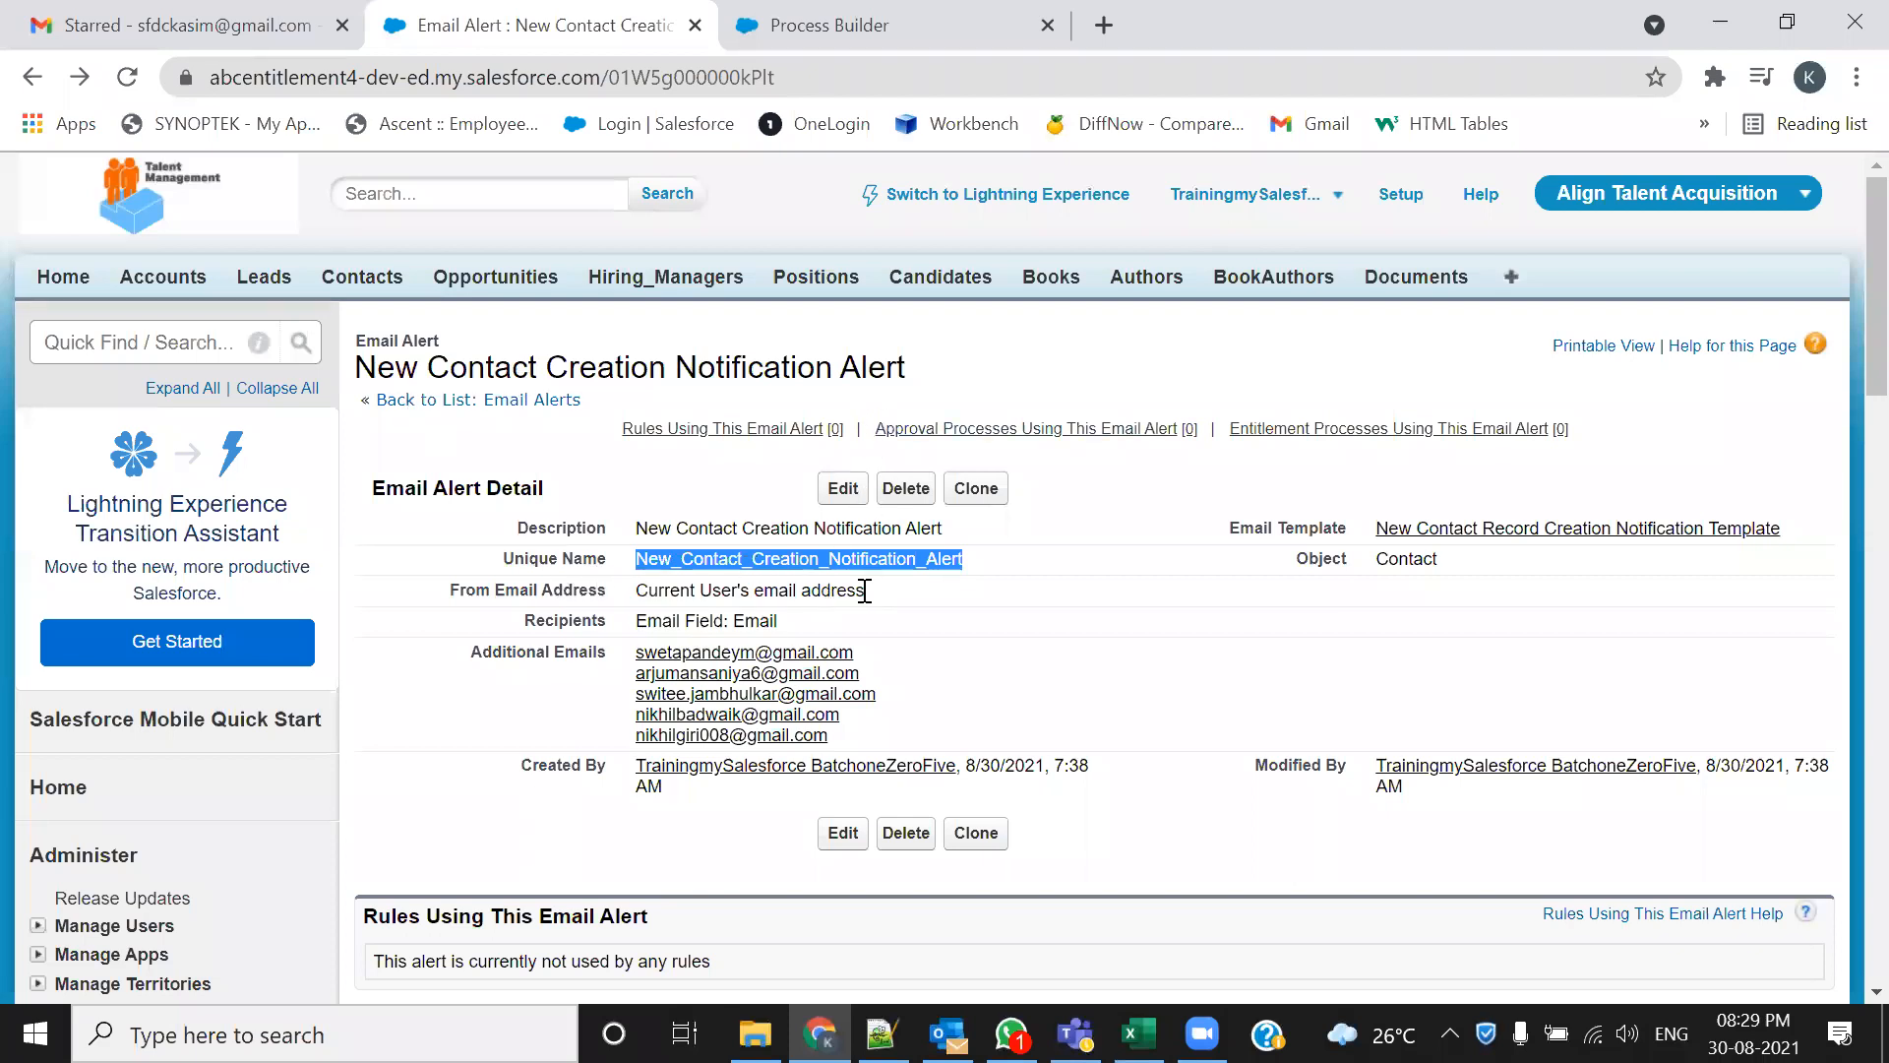
pyautogui.click(751, 44)
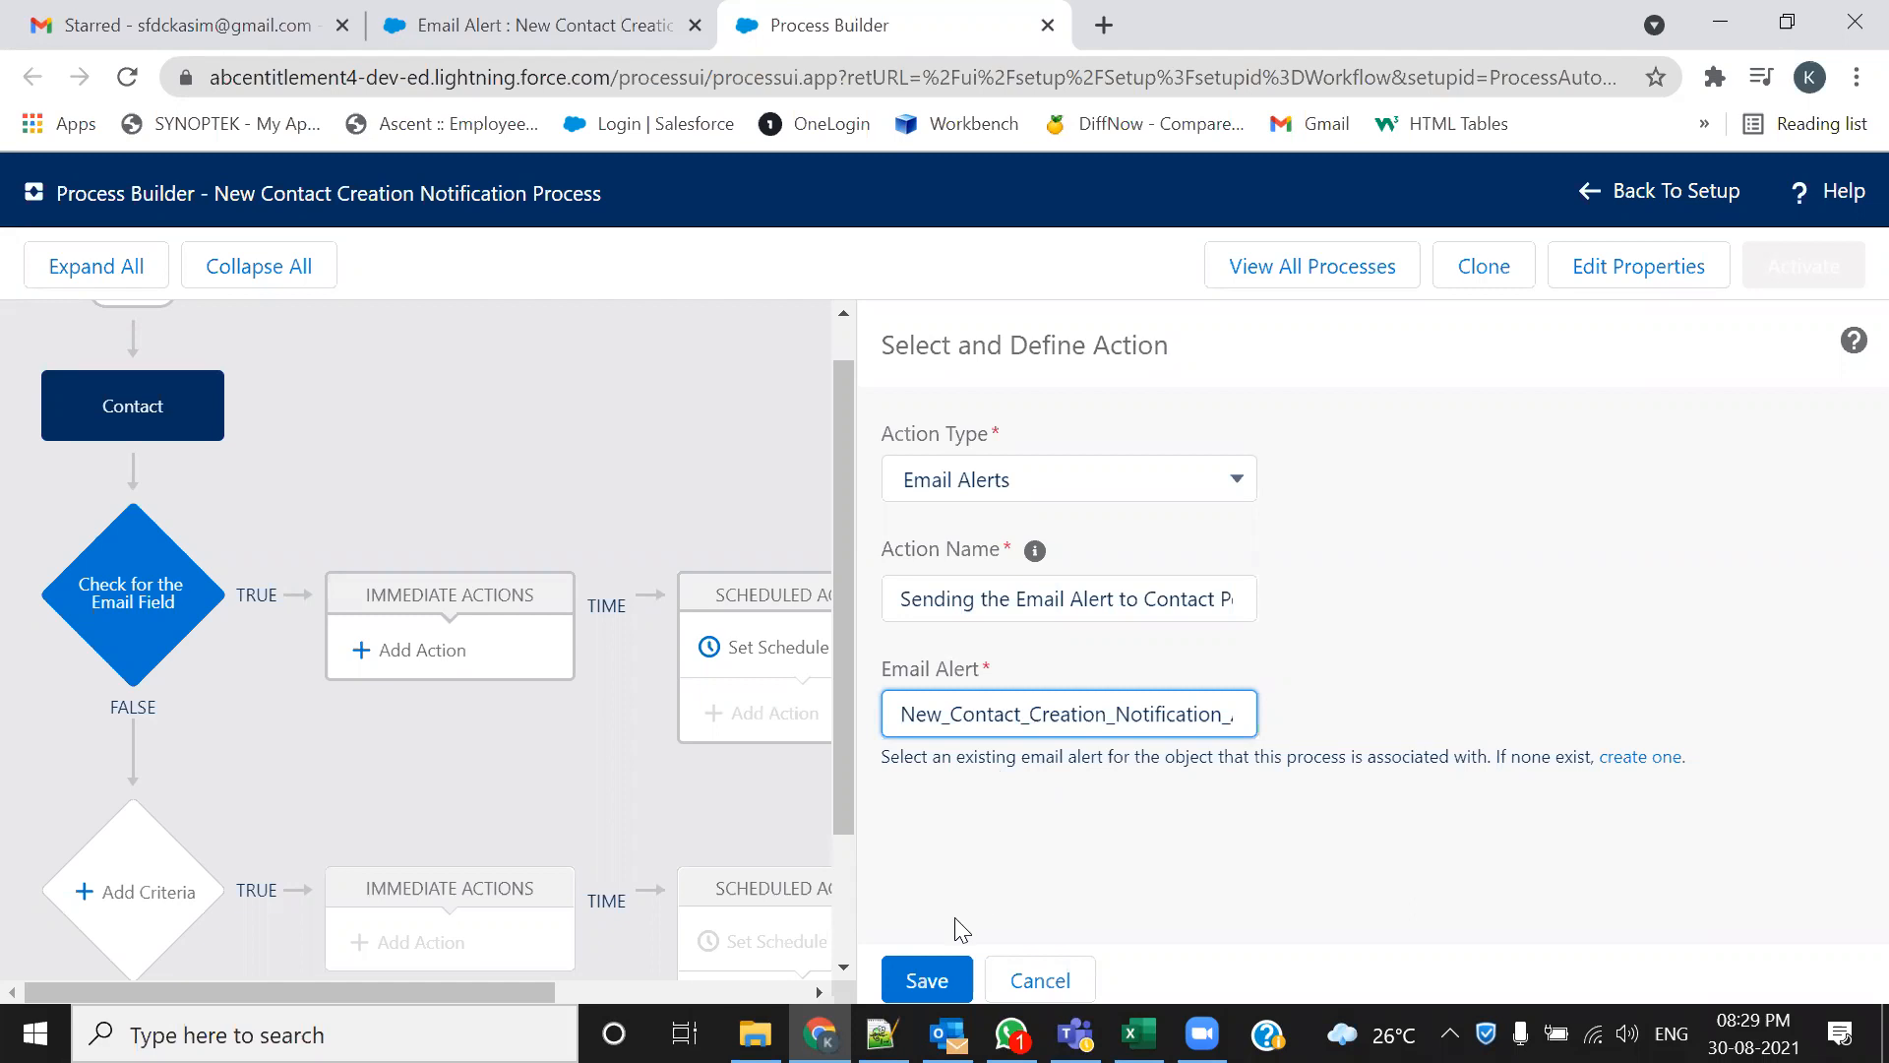
# Save the Sending the Email Alert action and review it on the process canvas
pyautogui.click(922, 979)
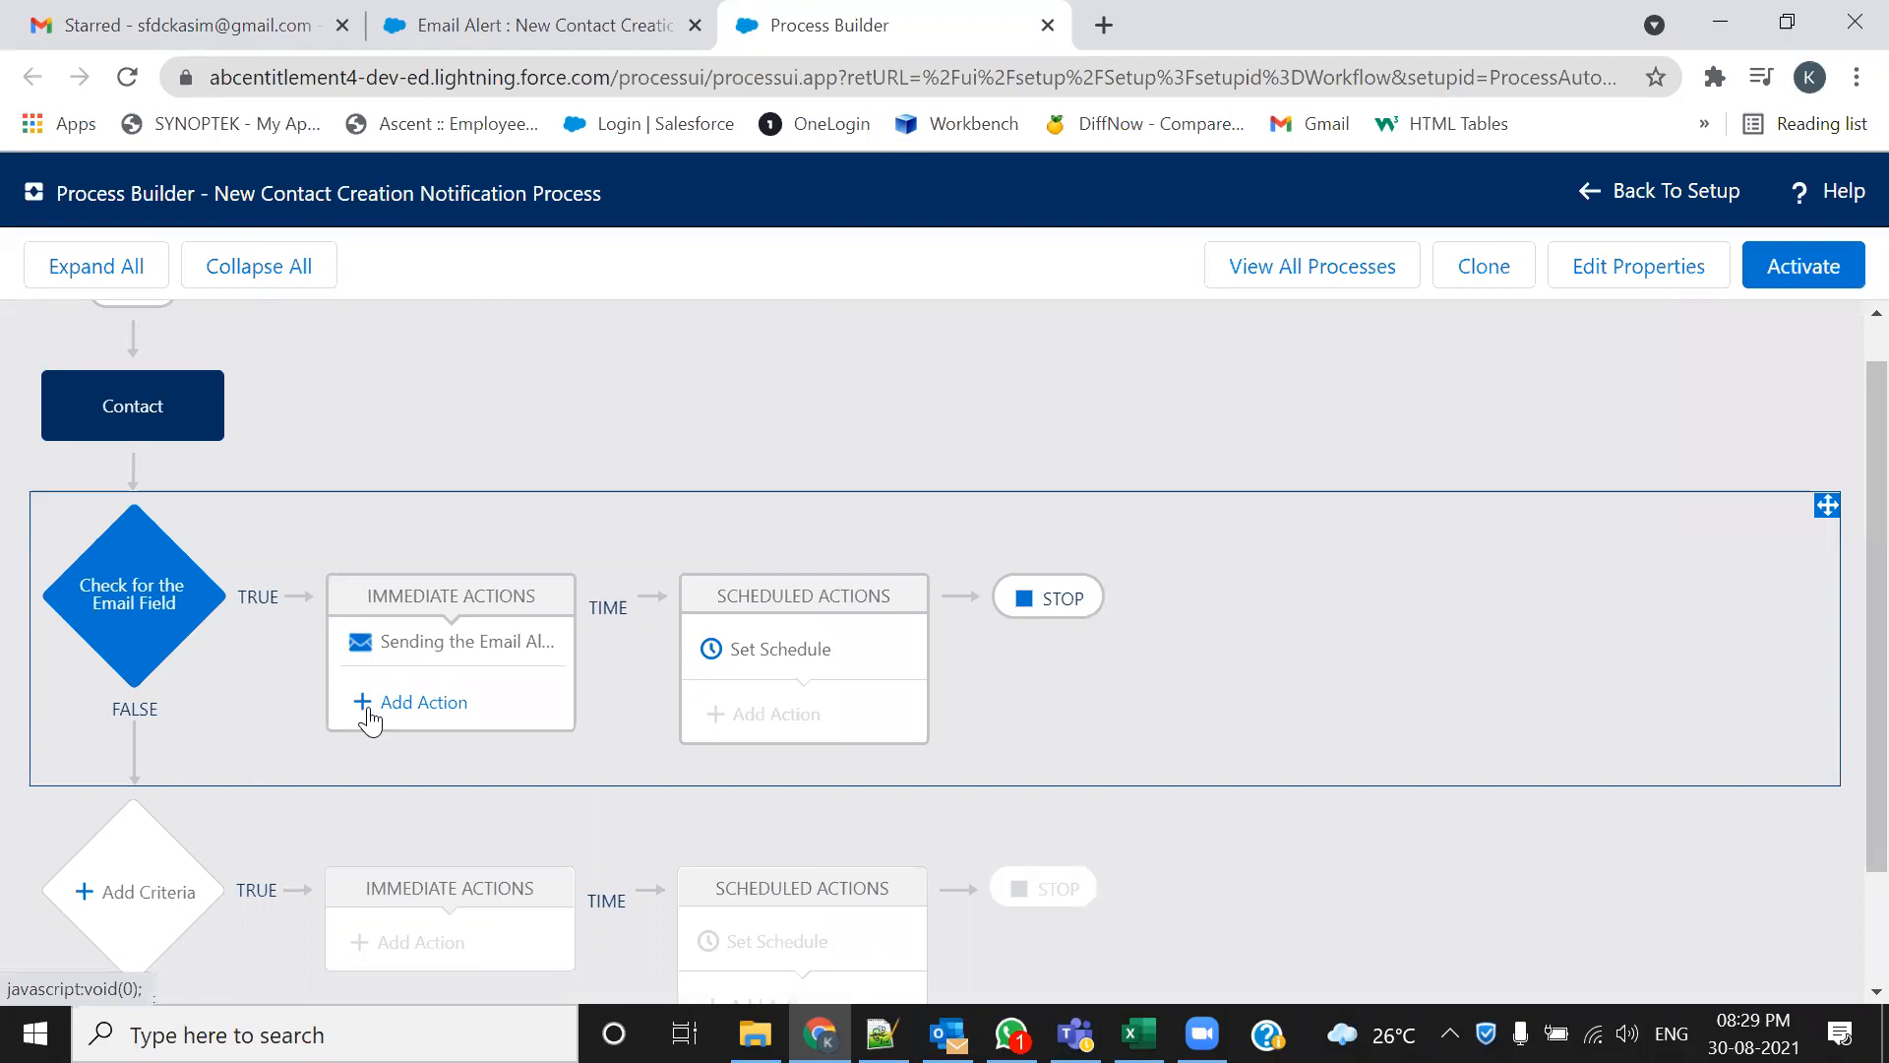
pyautogui.scroll(1, 369, 720)
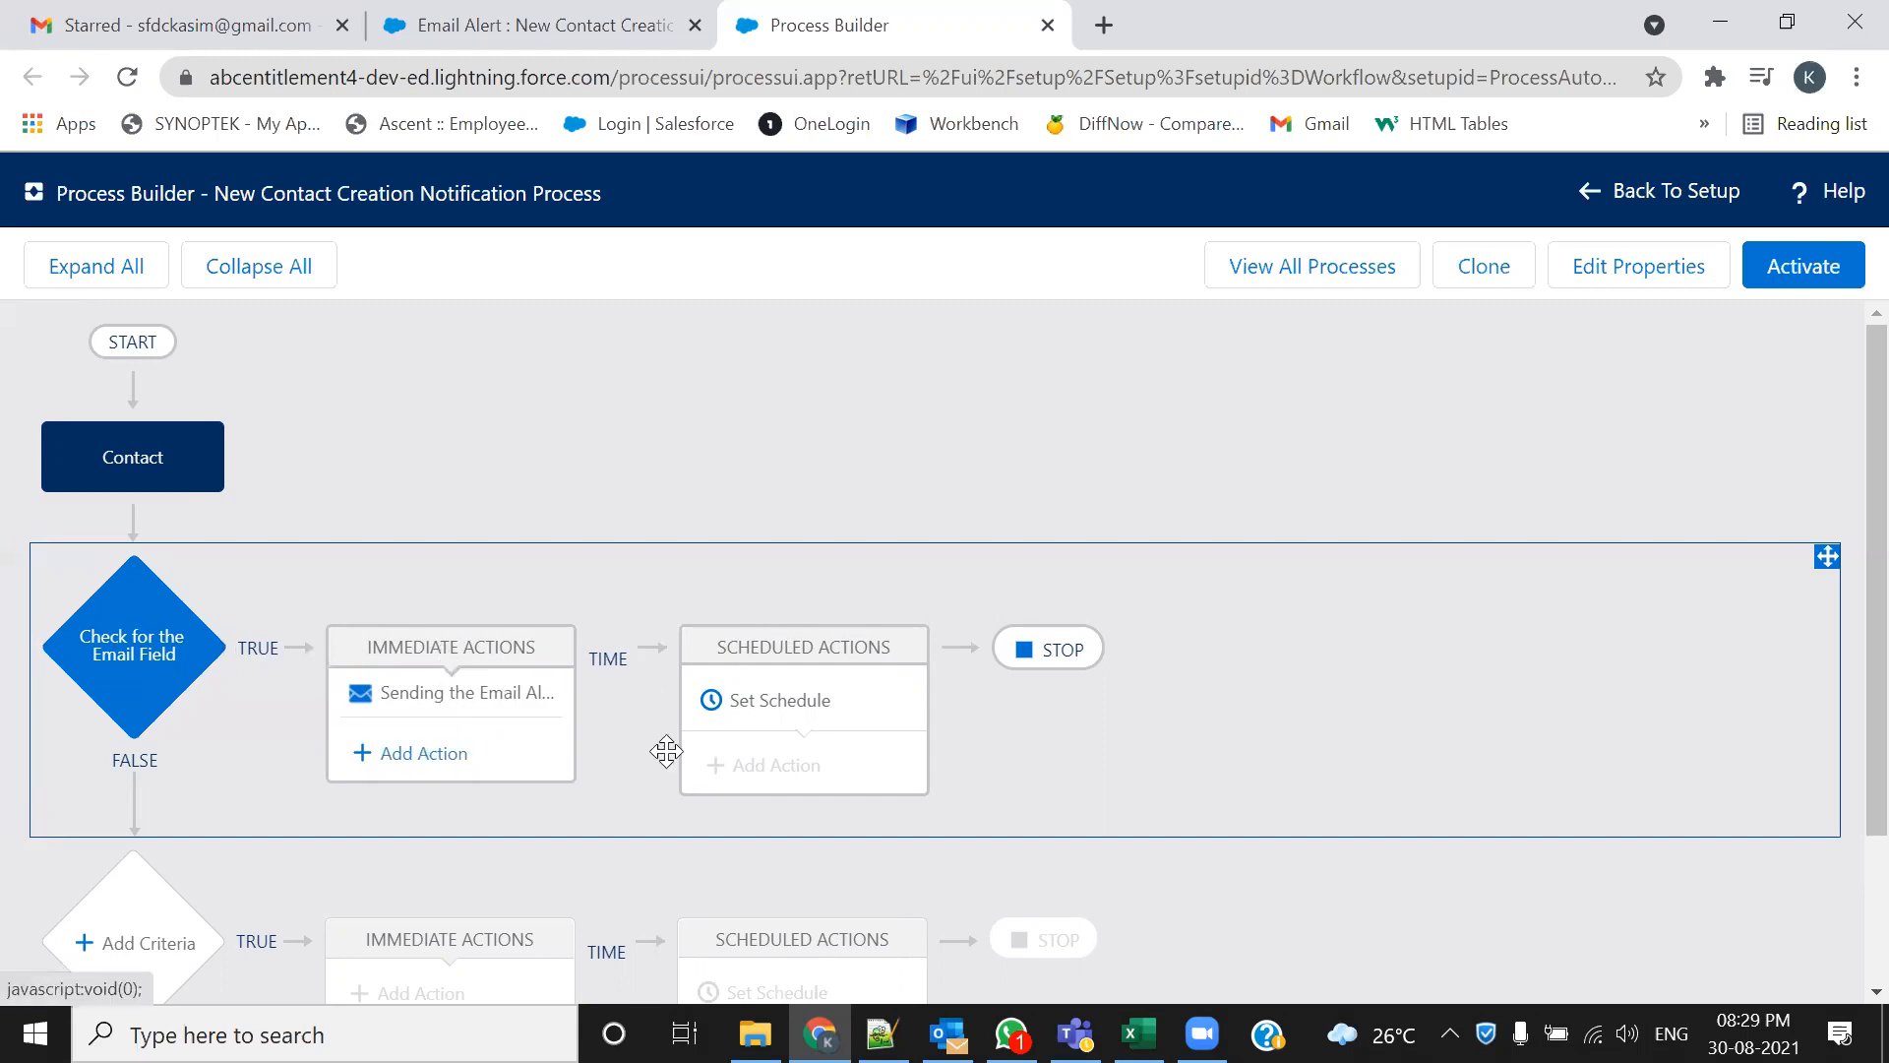
pyautogui.scroll(-3, 1526, 744)
pyautogui.scroll(3, 1526, 744)
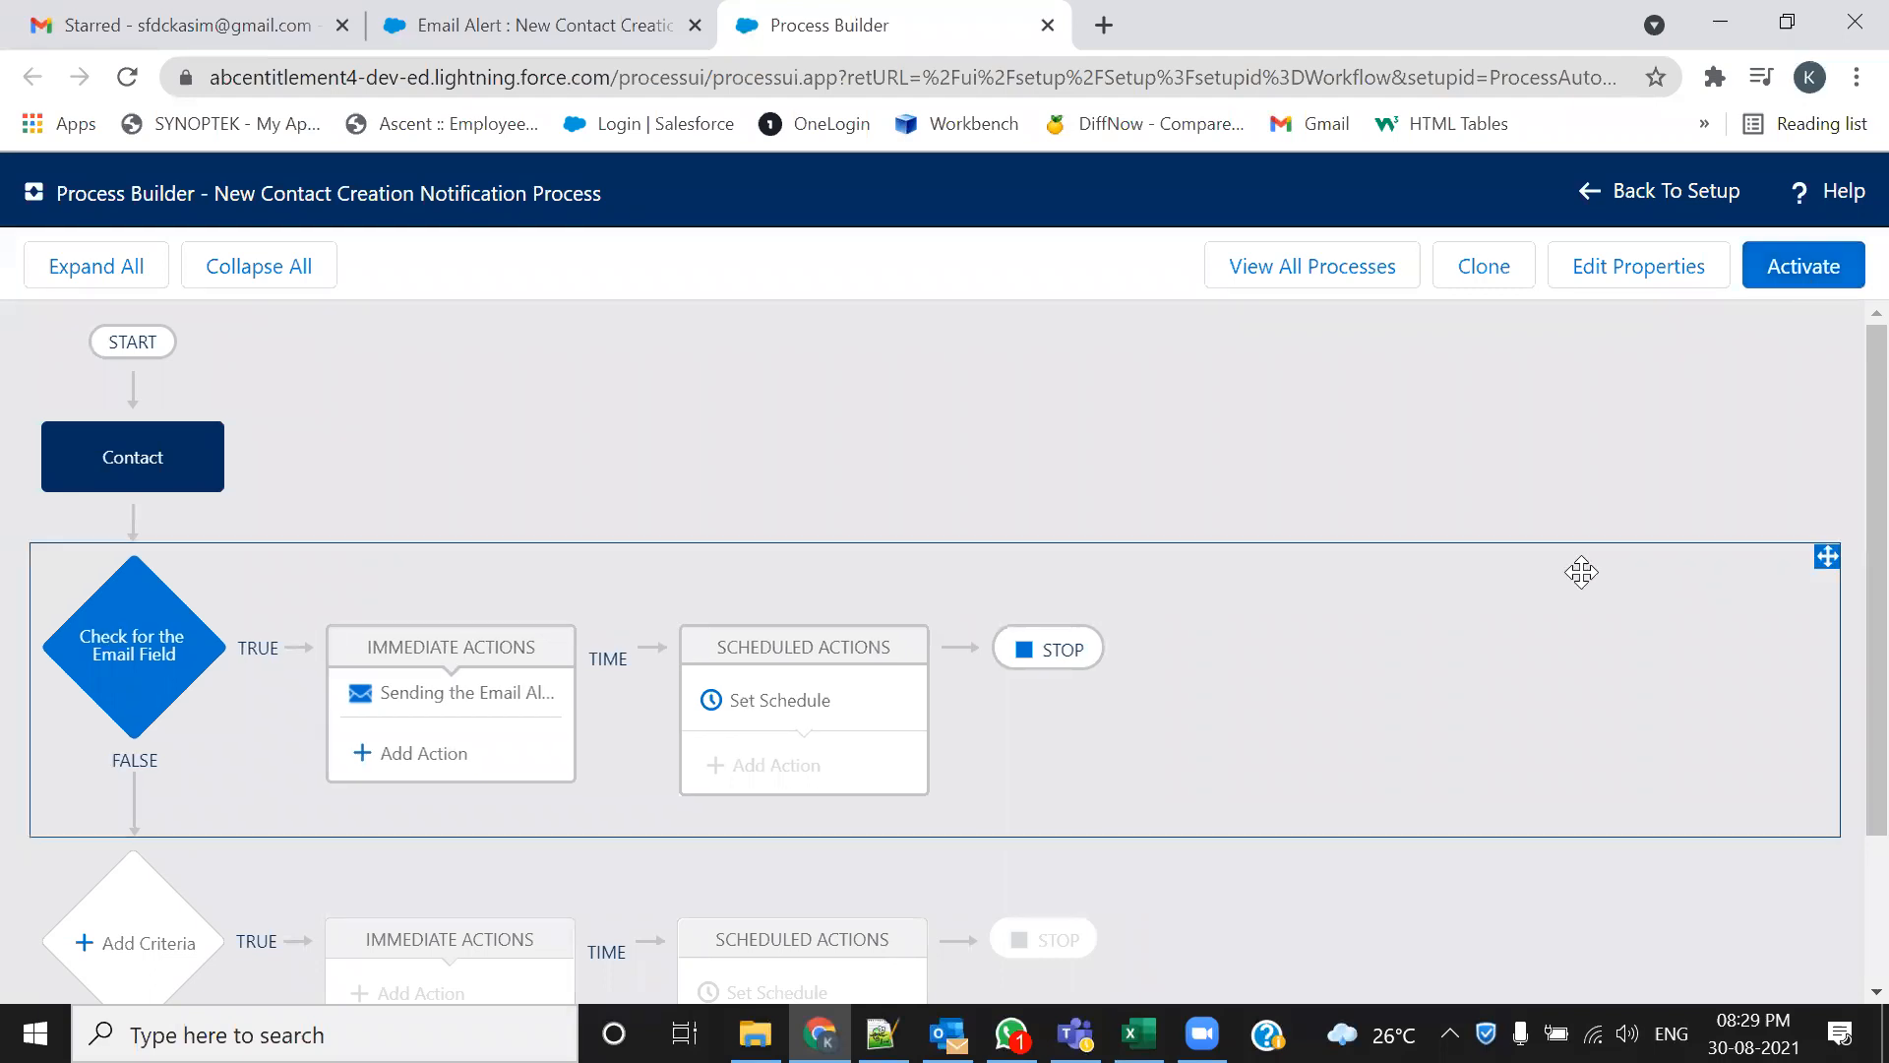
# Activate New Contact Creation Notification Process and view it in the My Processes list
pyautogui.click(1793, 275)
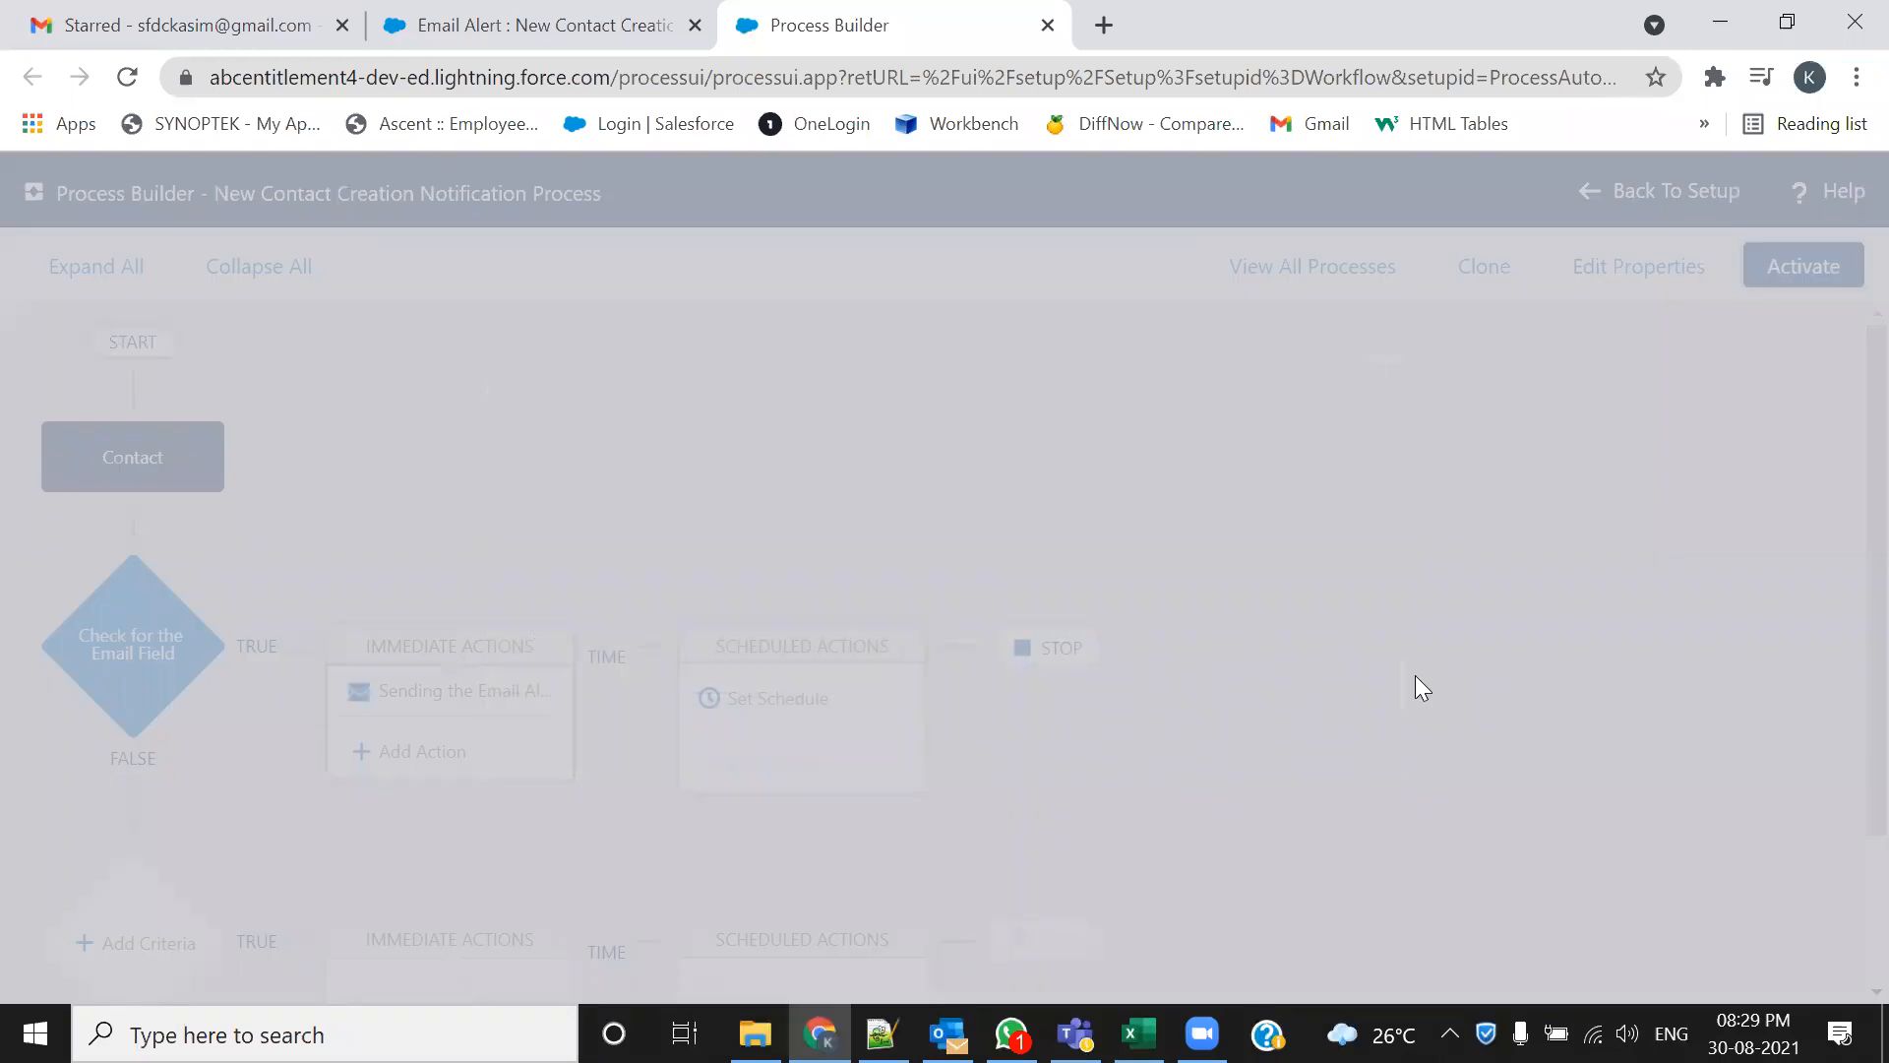
pyautogui.click(1360, 753)
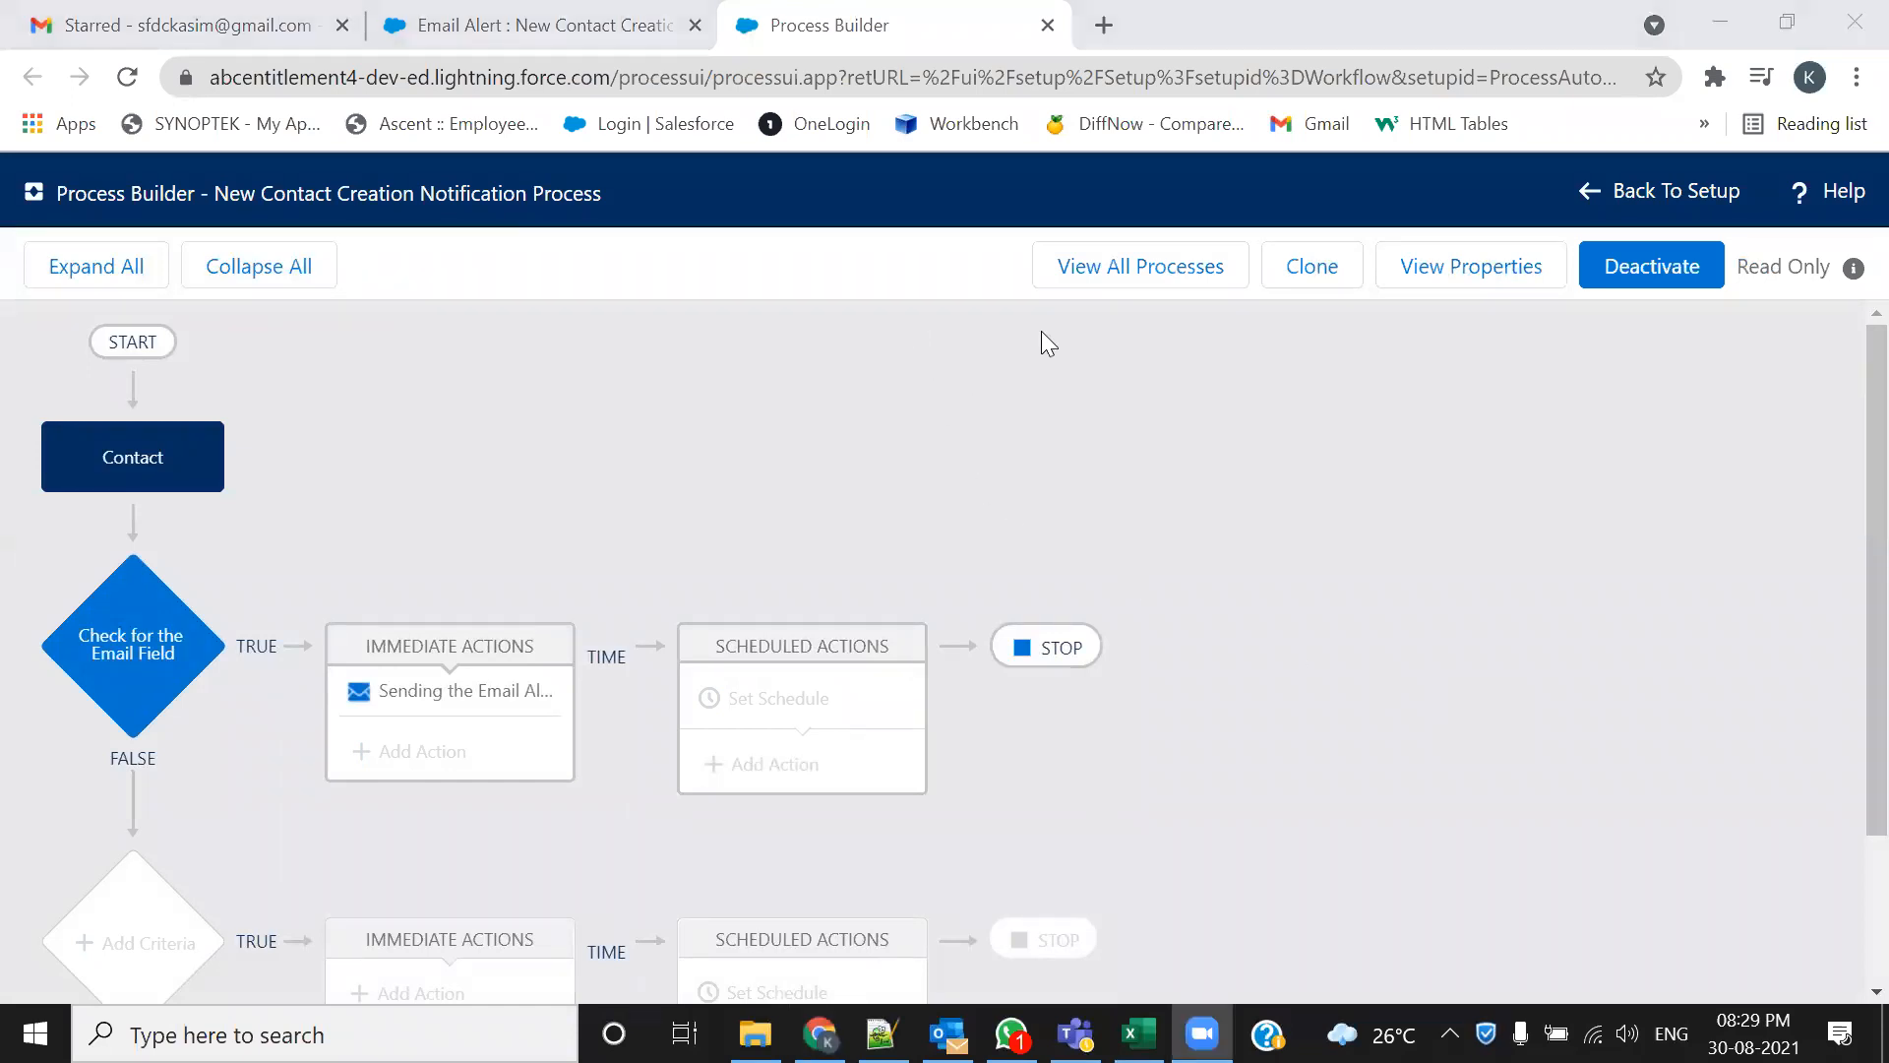
pyautogui.click(1132, 264)
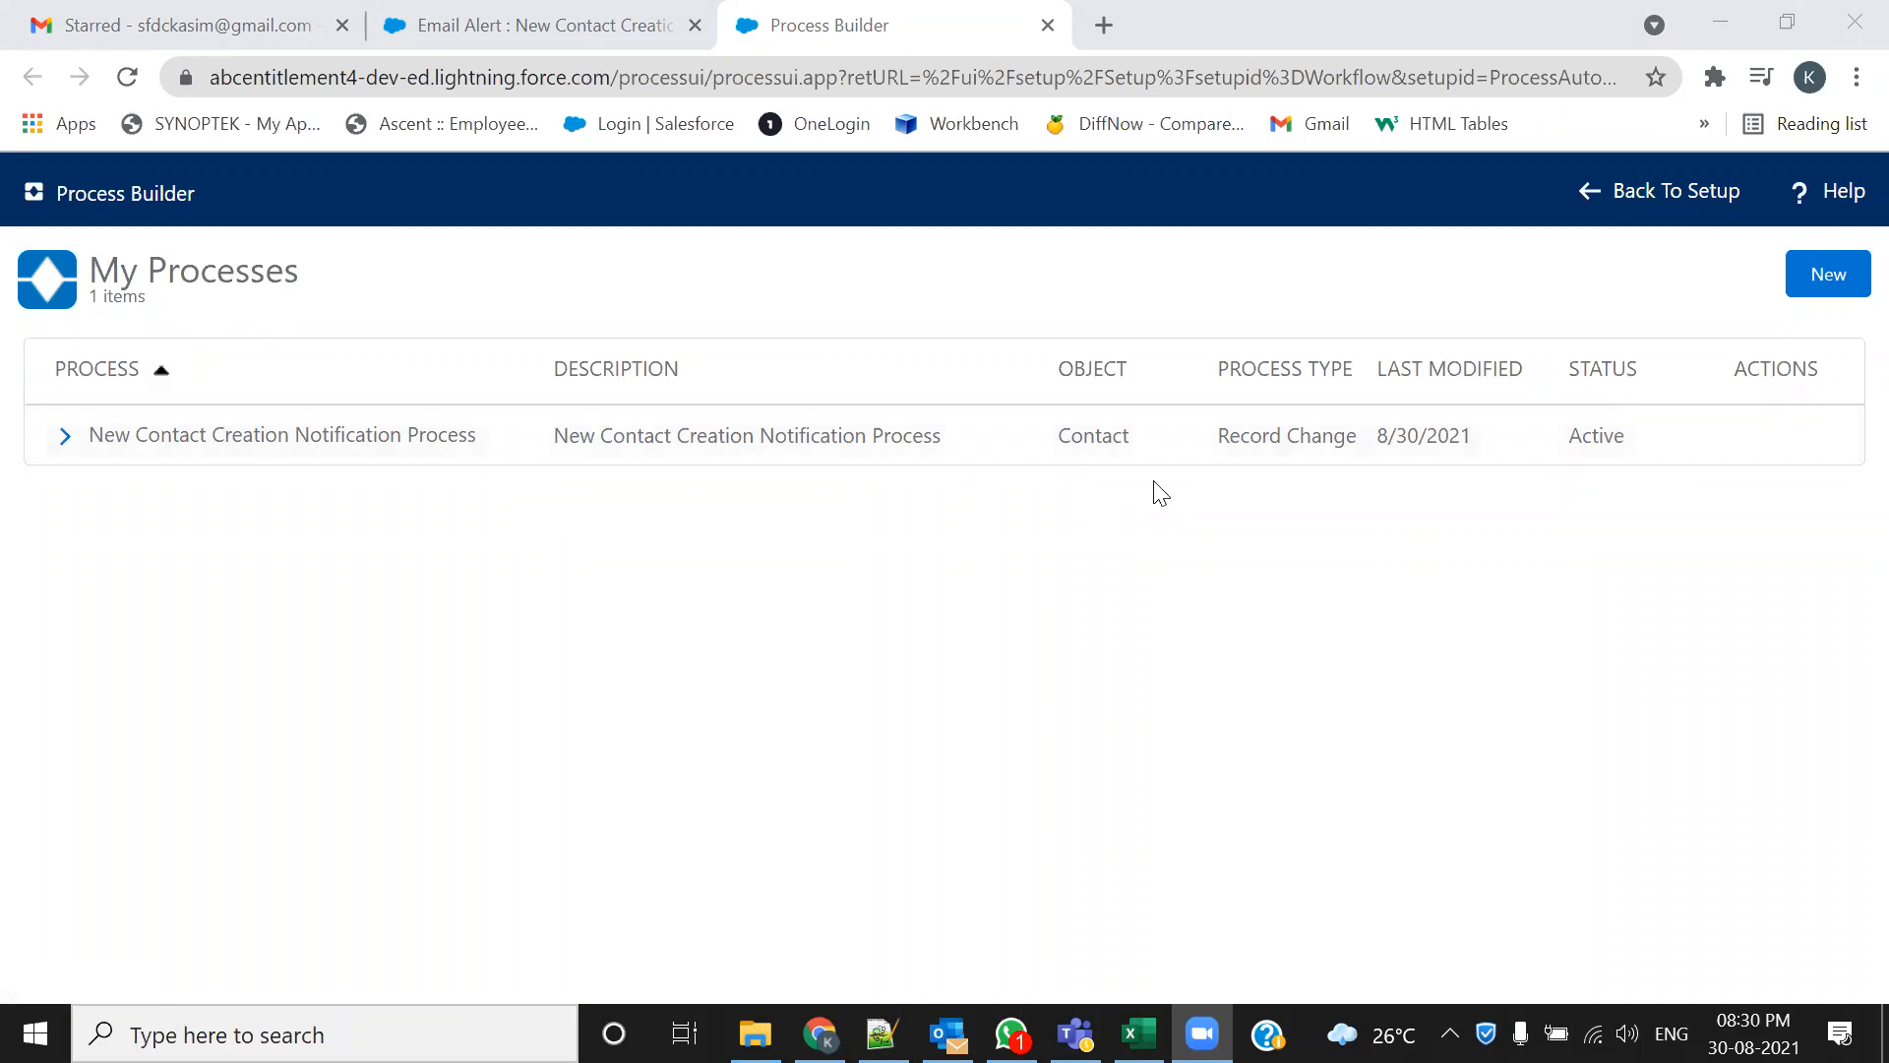
# Start a new contact named Test Contact record Via Process Builder
pyautogui.click(467, 20)
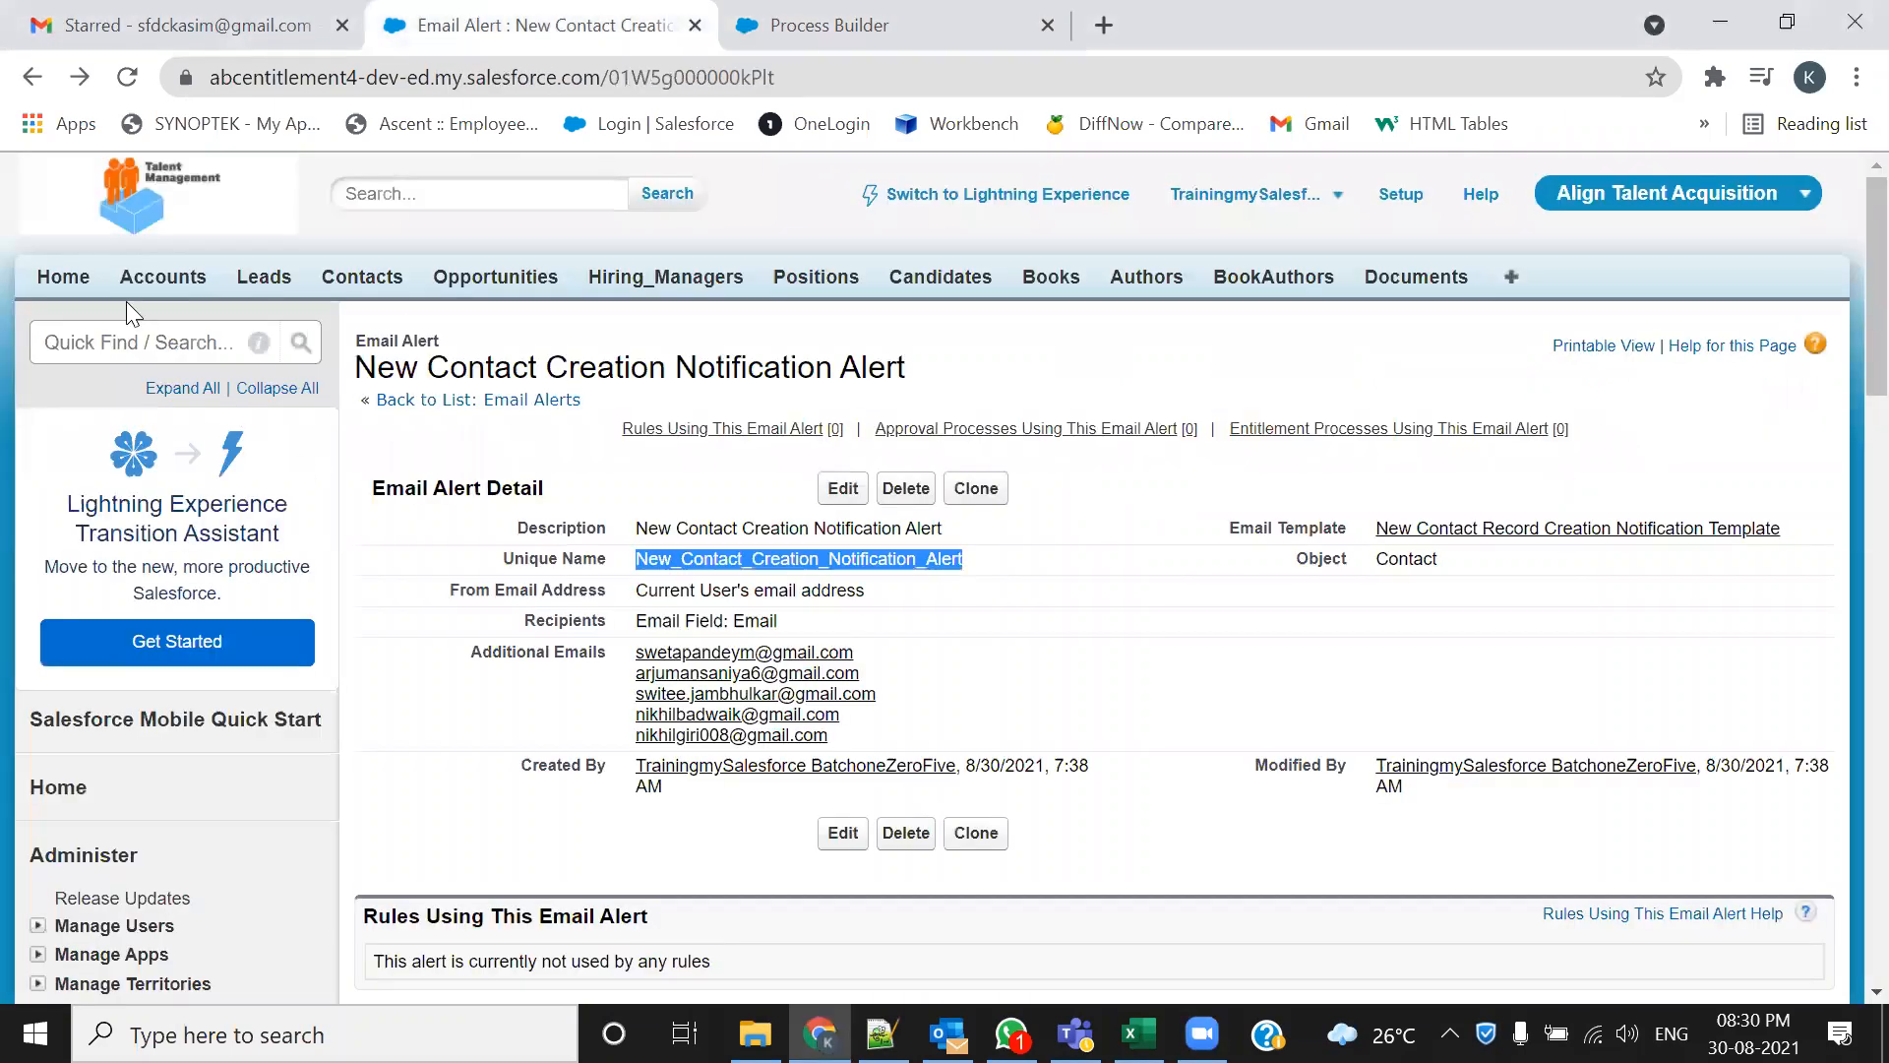
pyautogui.click(376, 287)
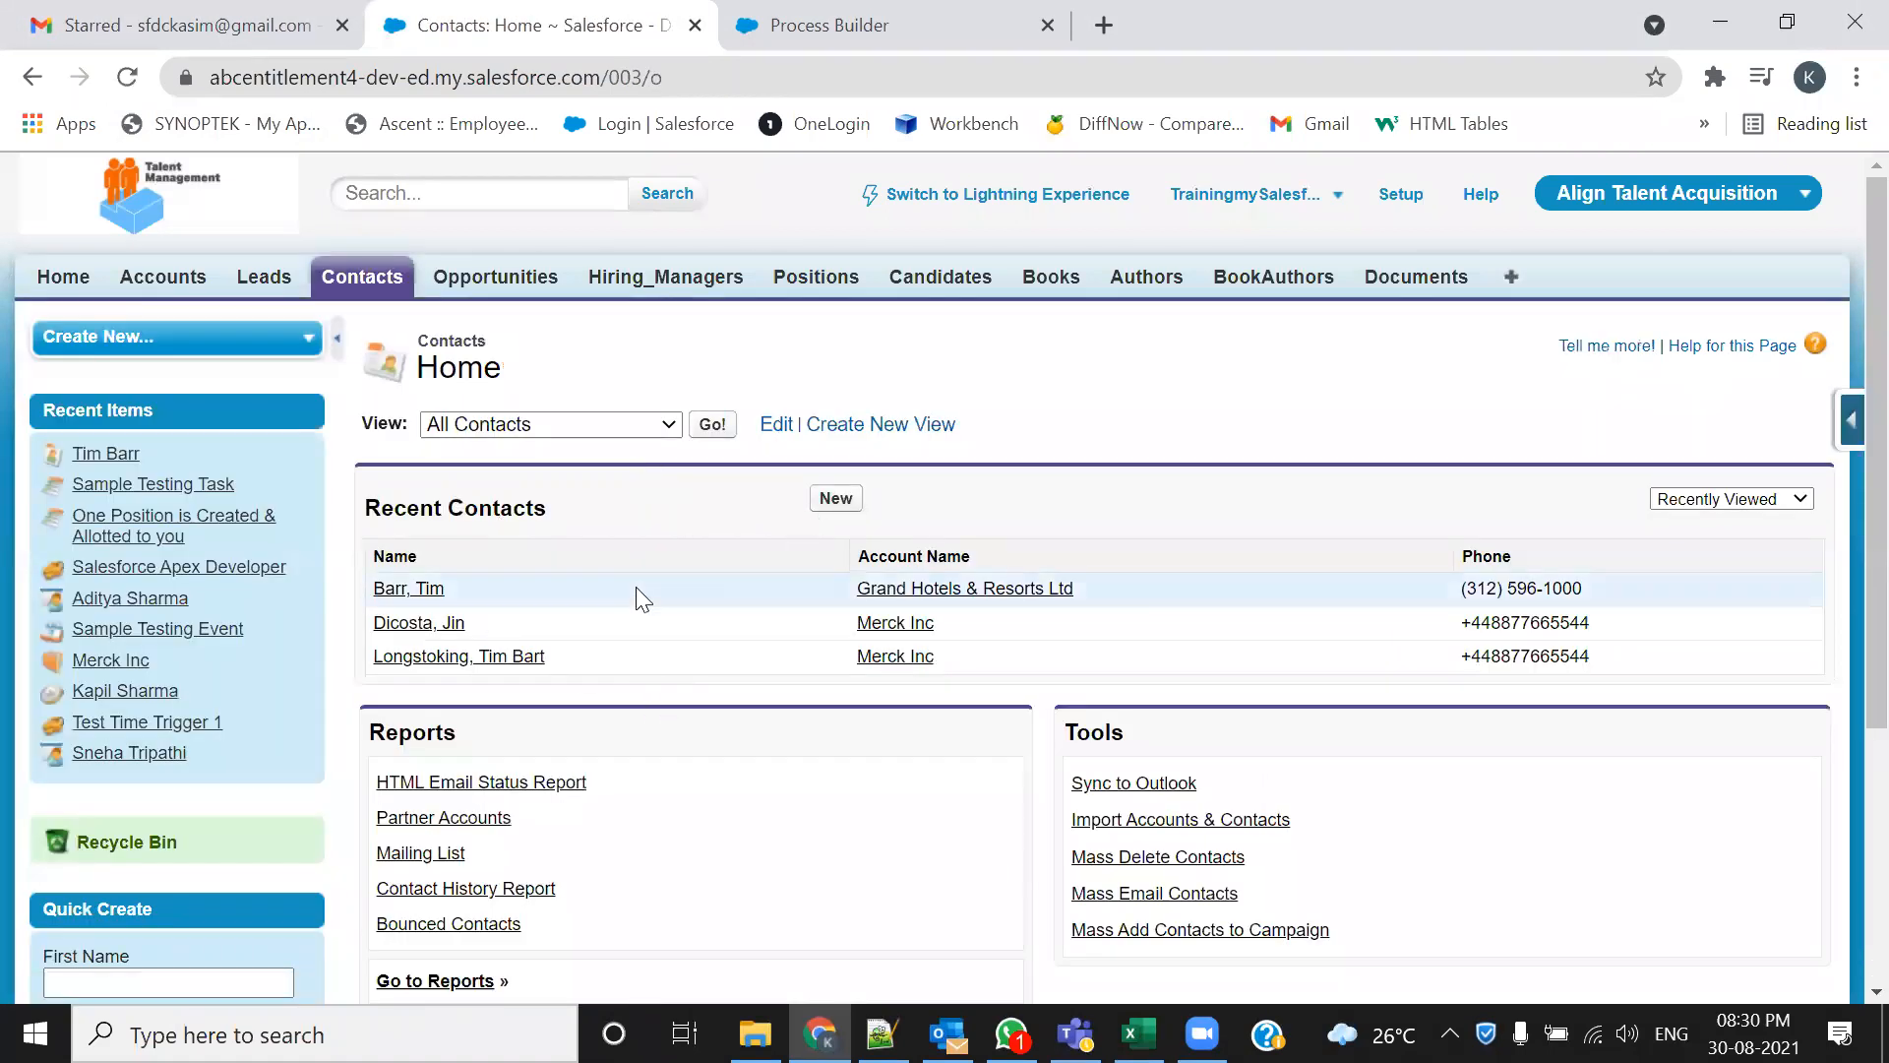
pyautogui.click(836, 497)
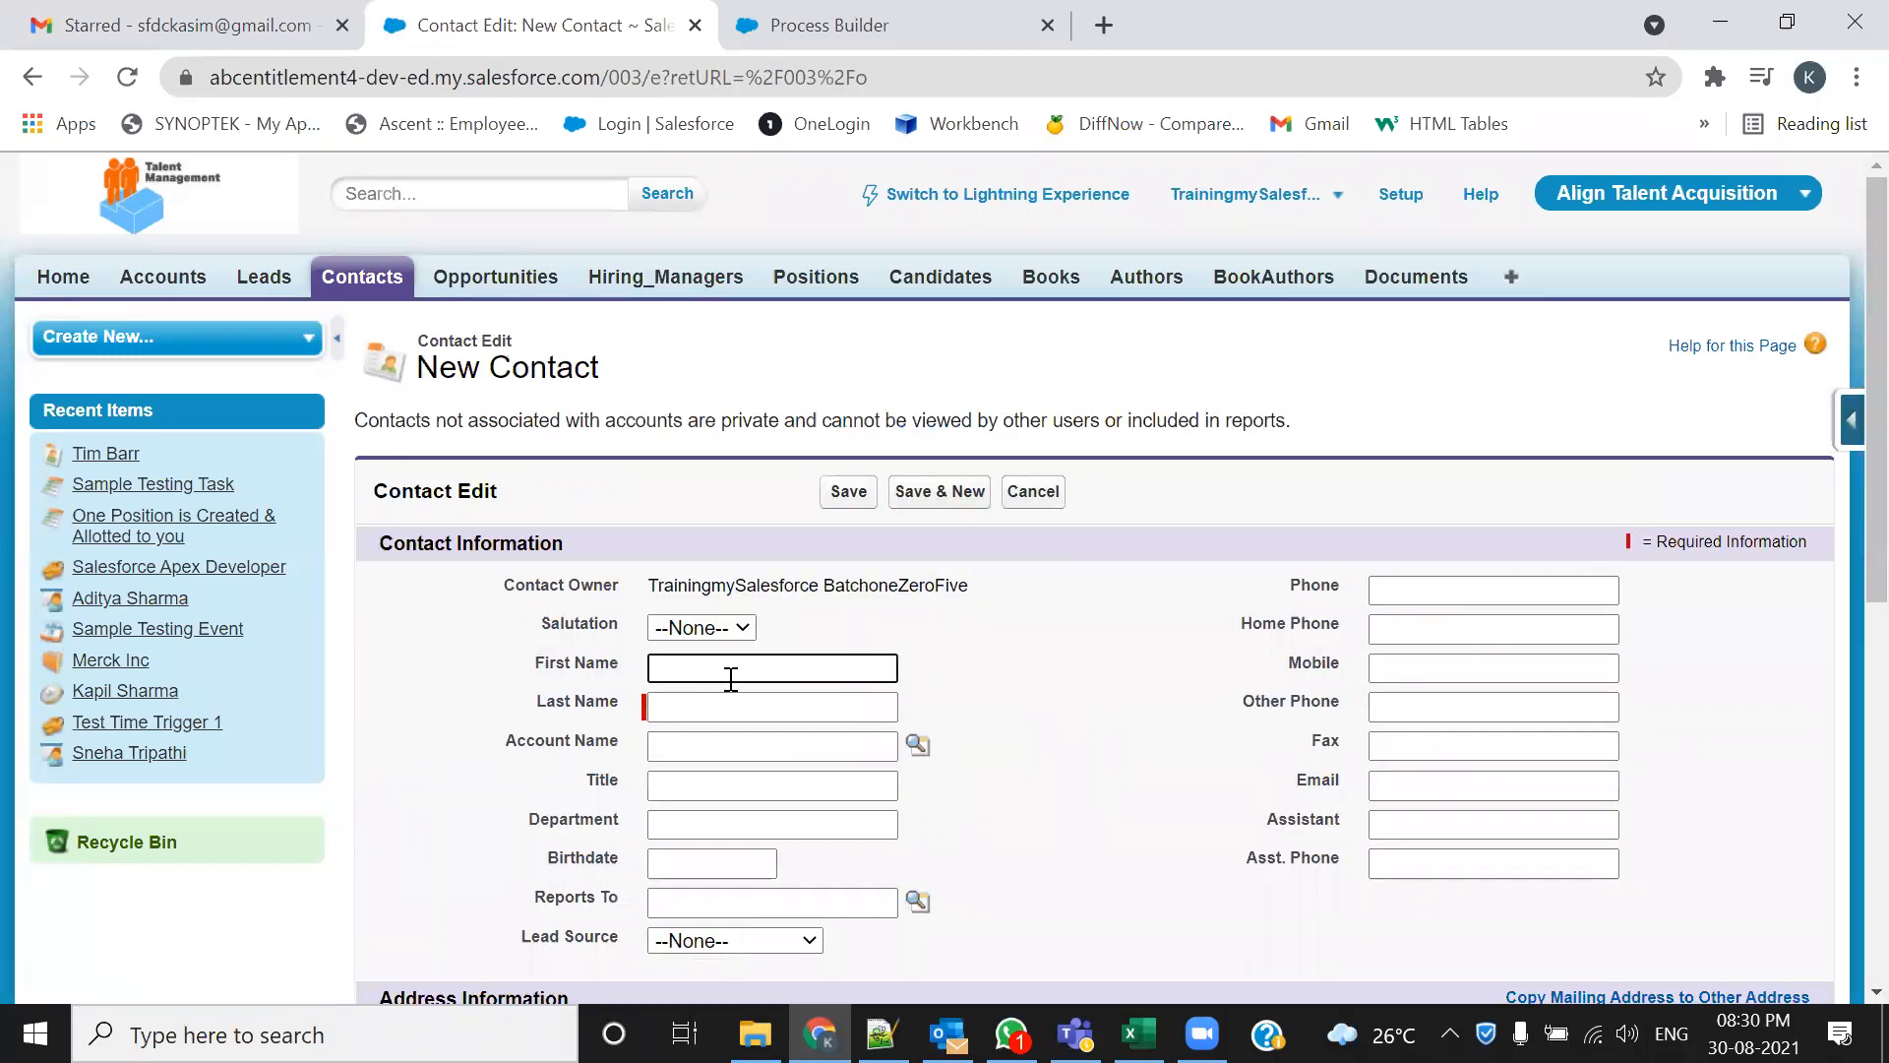
pyautogui.write('Test')
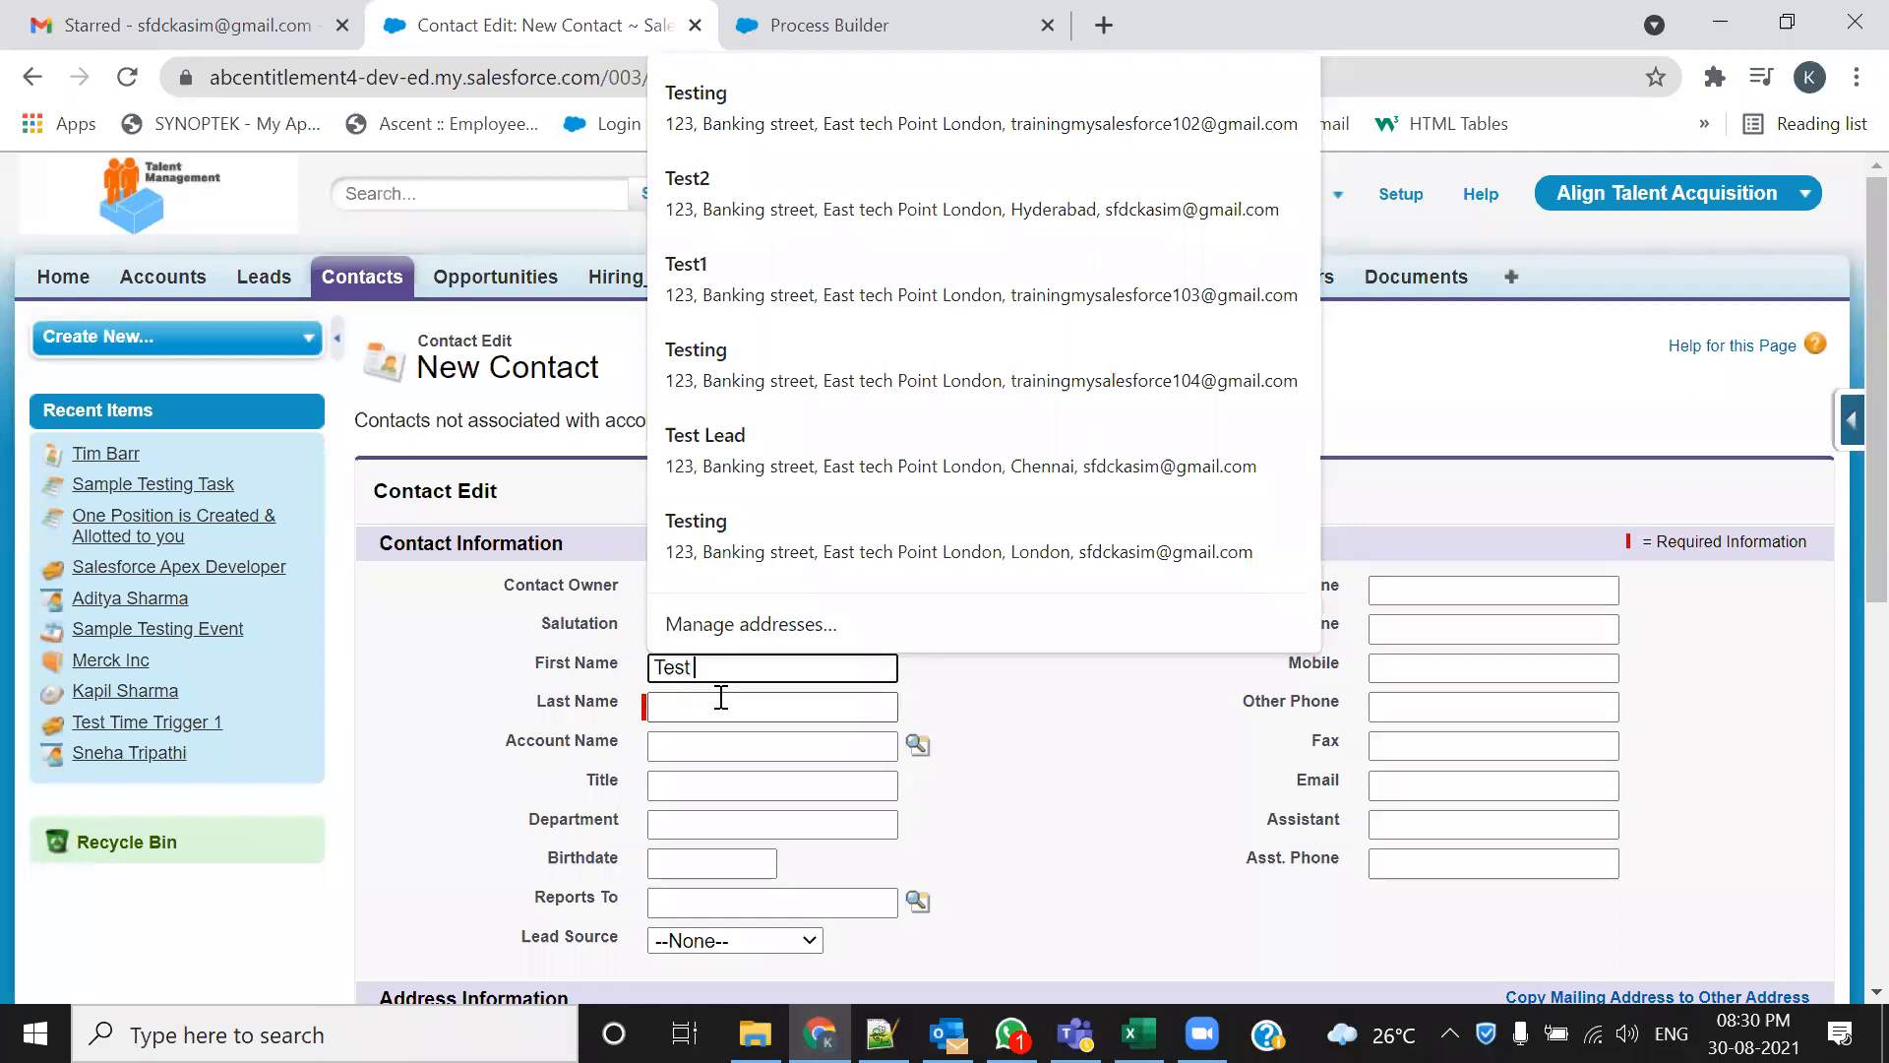
pyautogui.write(' Cont')
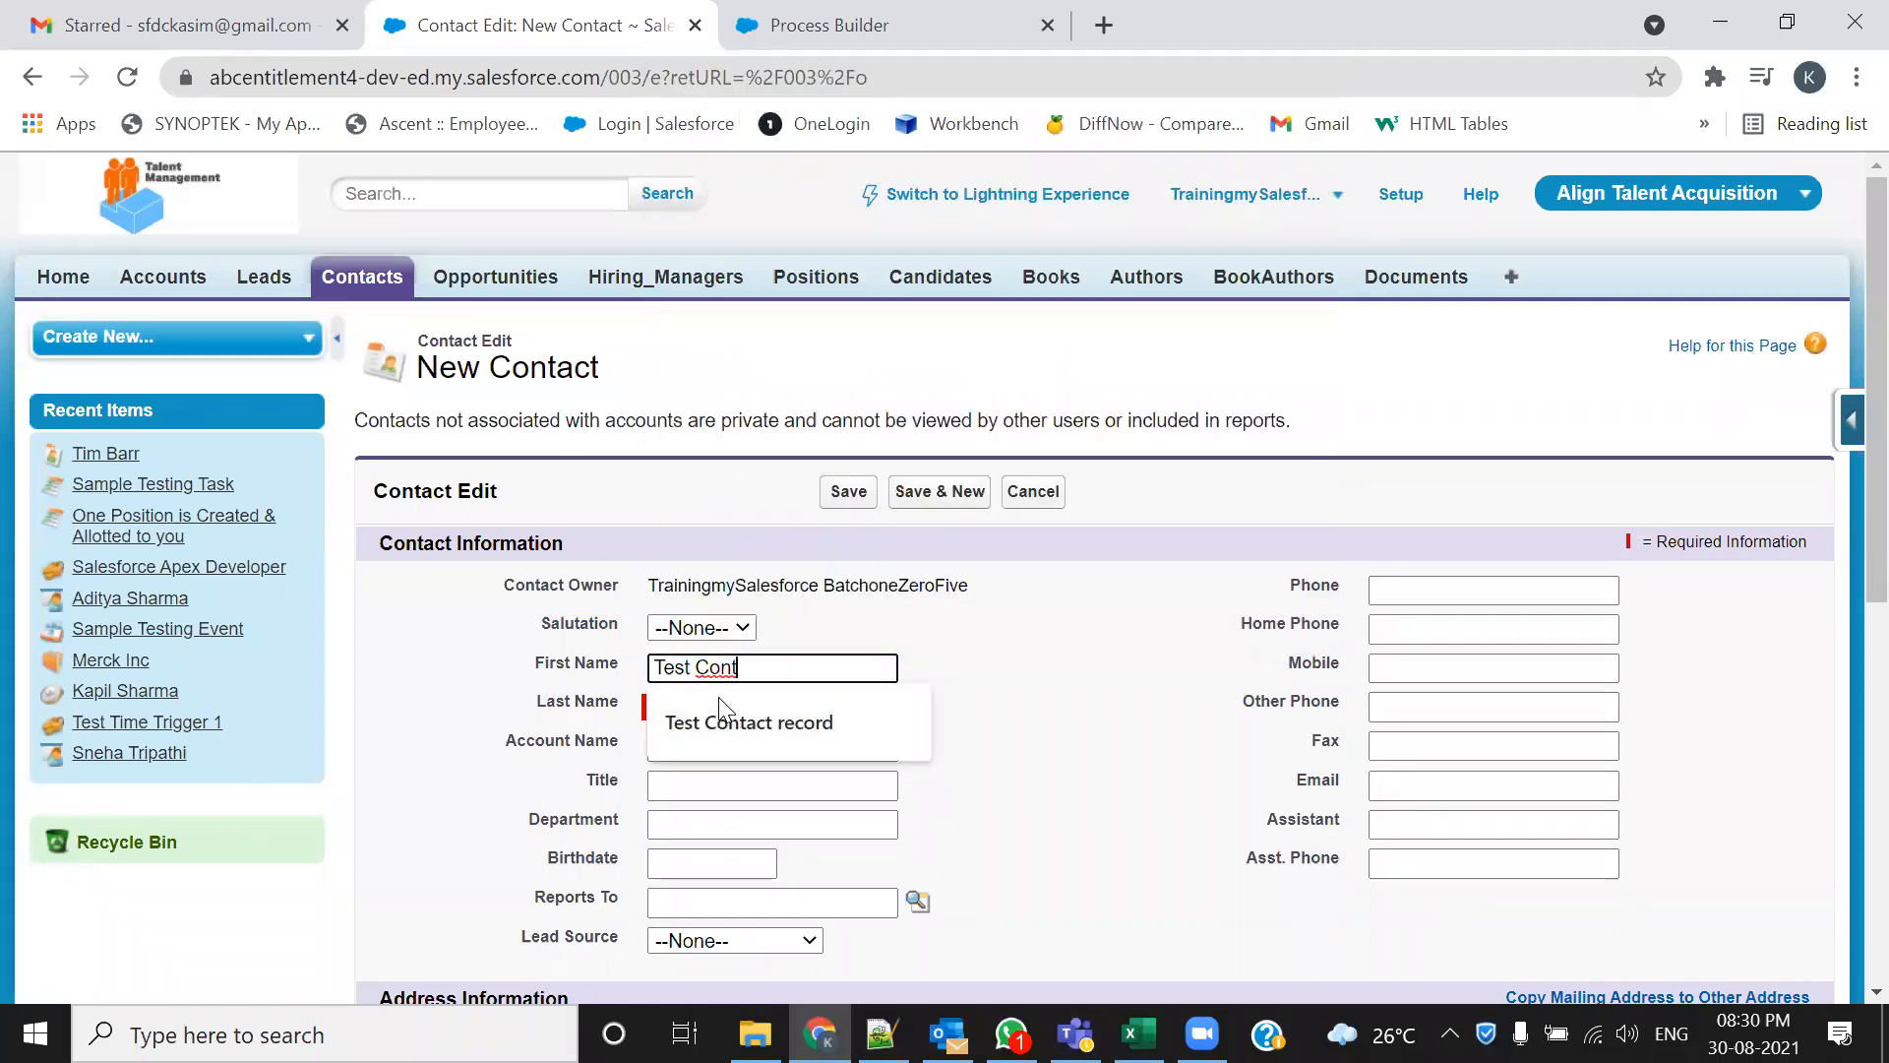
pyautogui.click(723, 721)
pyautogui.click(700, 708)
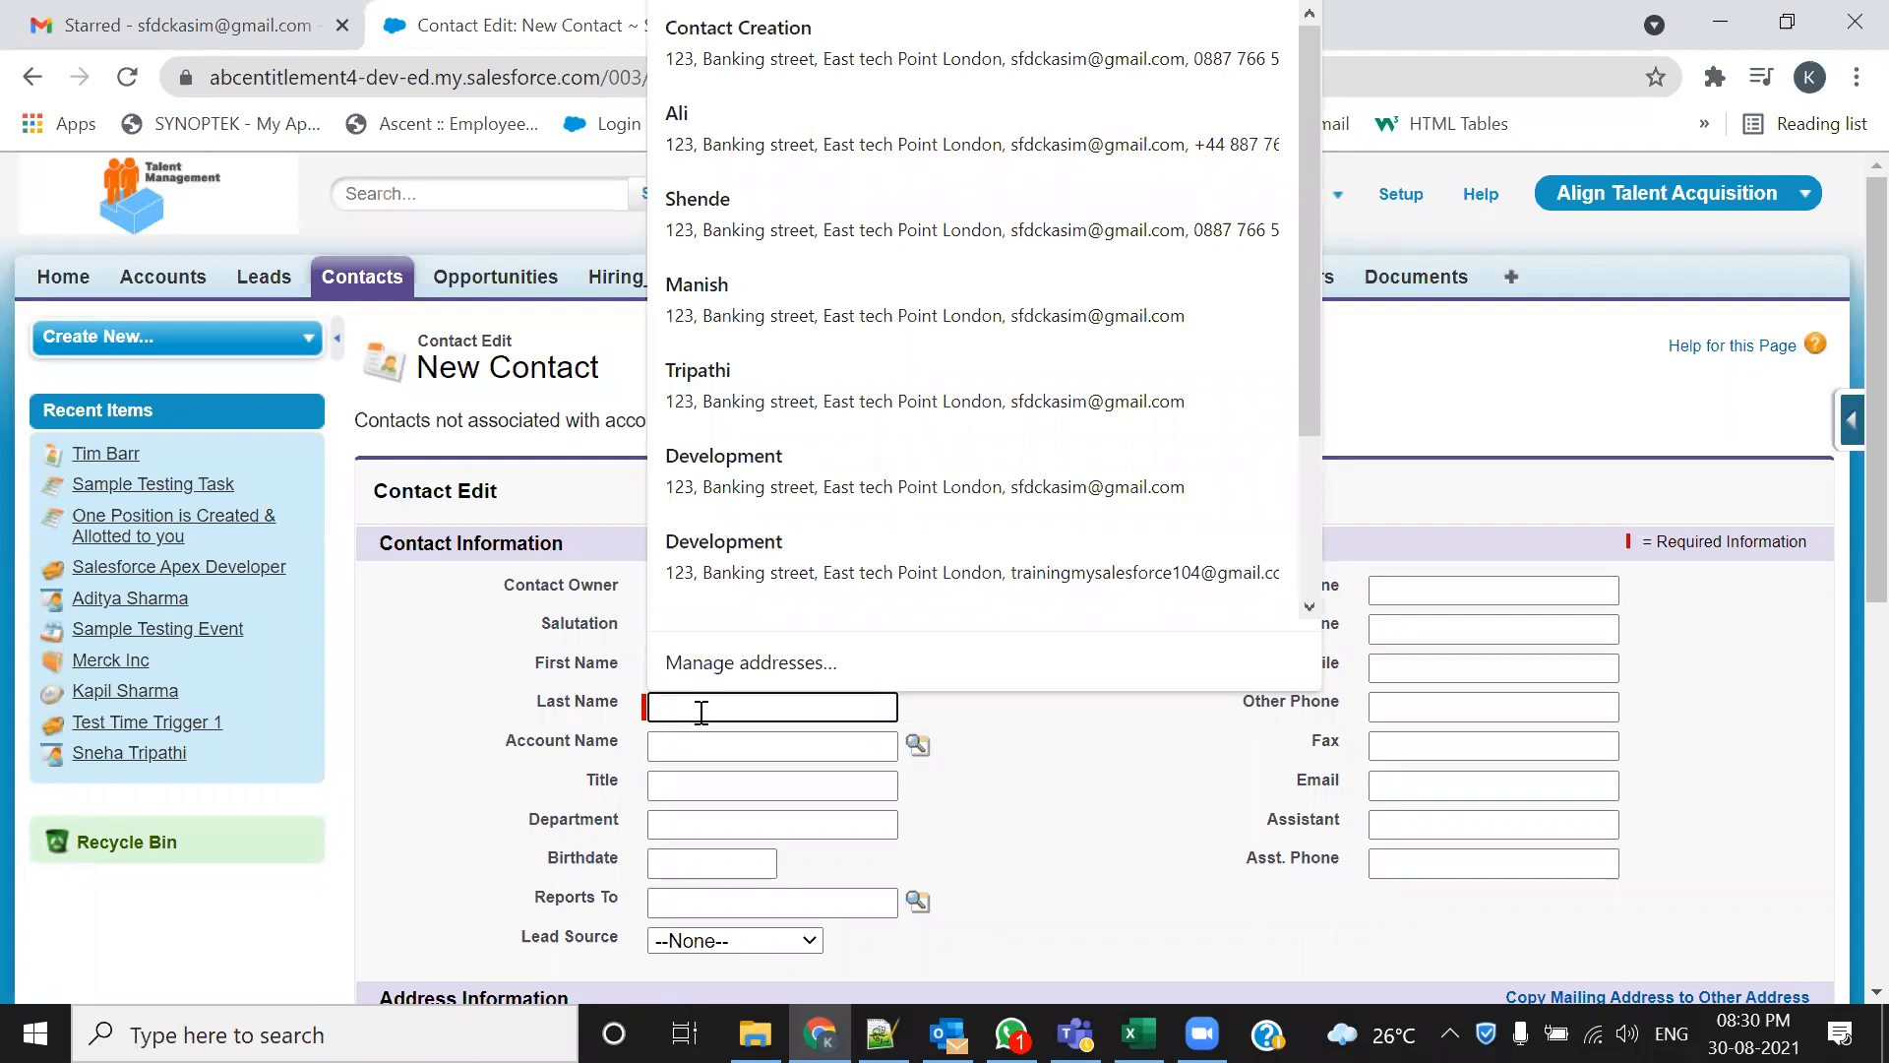
pyautogui.write('Tri')
pyautogui.press('BackSpace')
pyautogui.press('BackSpace')
pyautogui.press('BackSpace')
pyautogui.write('Vi')
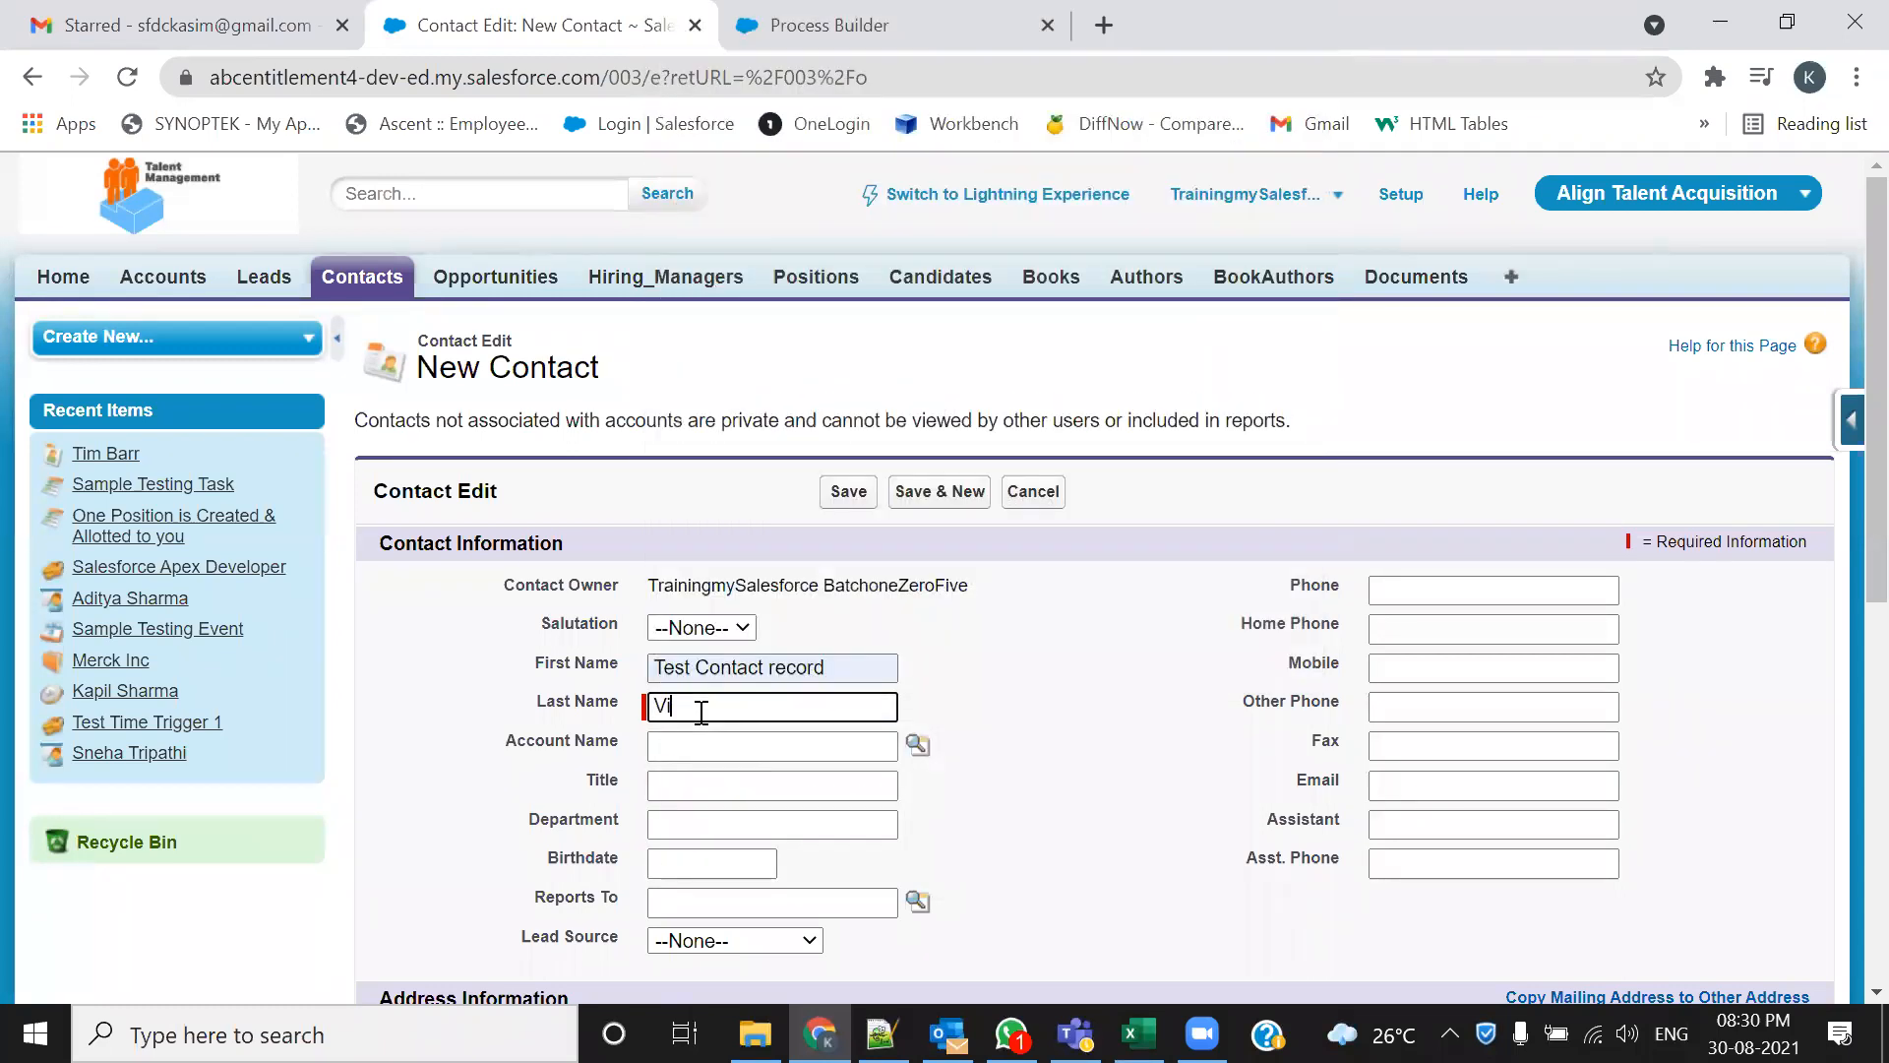
pyautogui.write('a Process Builder')
# Set the lead source to Web and autofill phone, e-mail and mailing address
pyautogui.scroll(-3, 1187, 706)
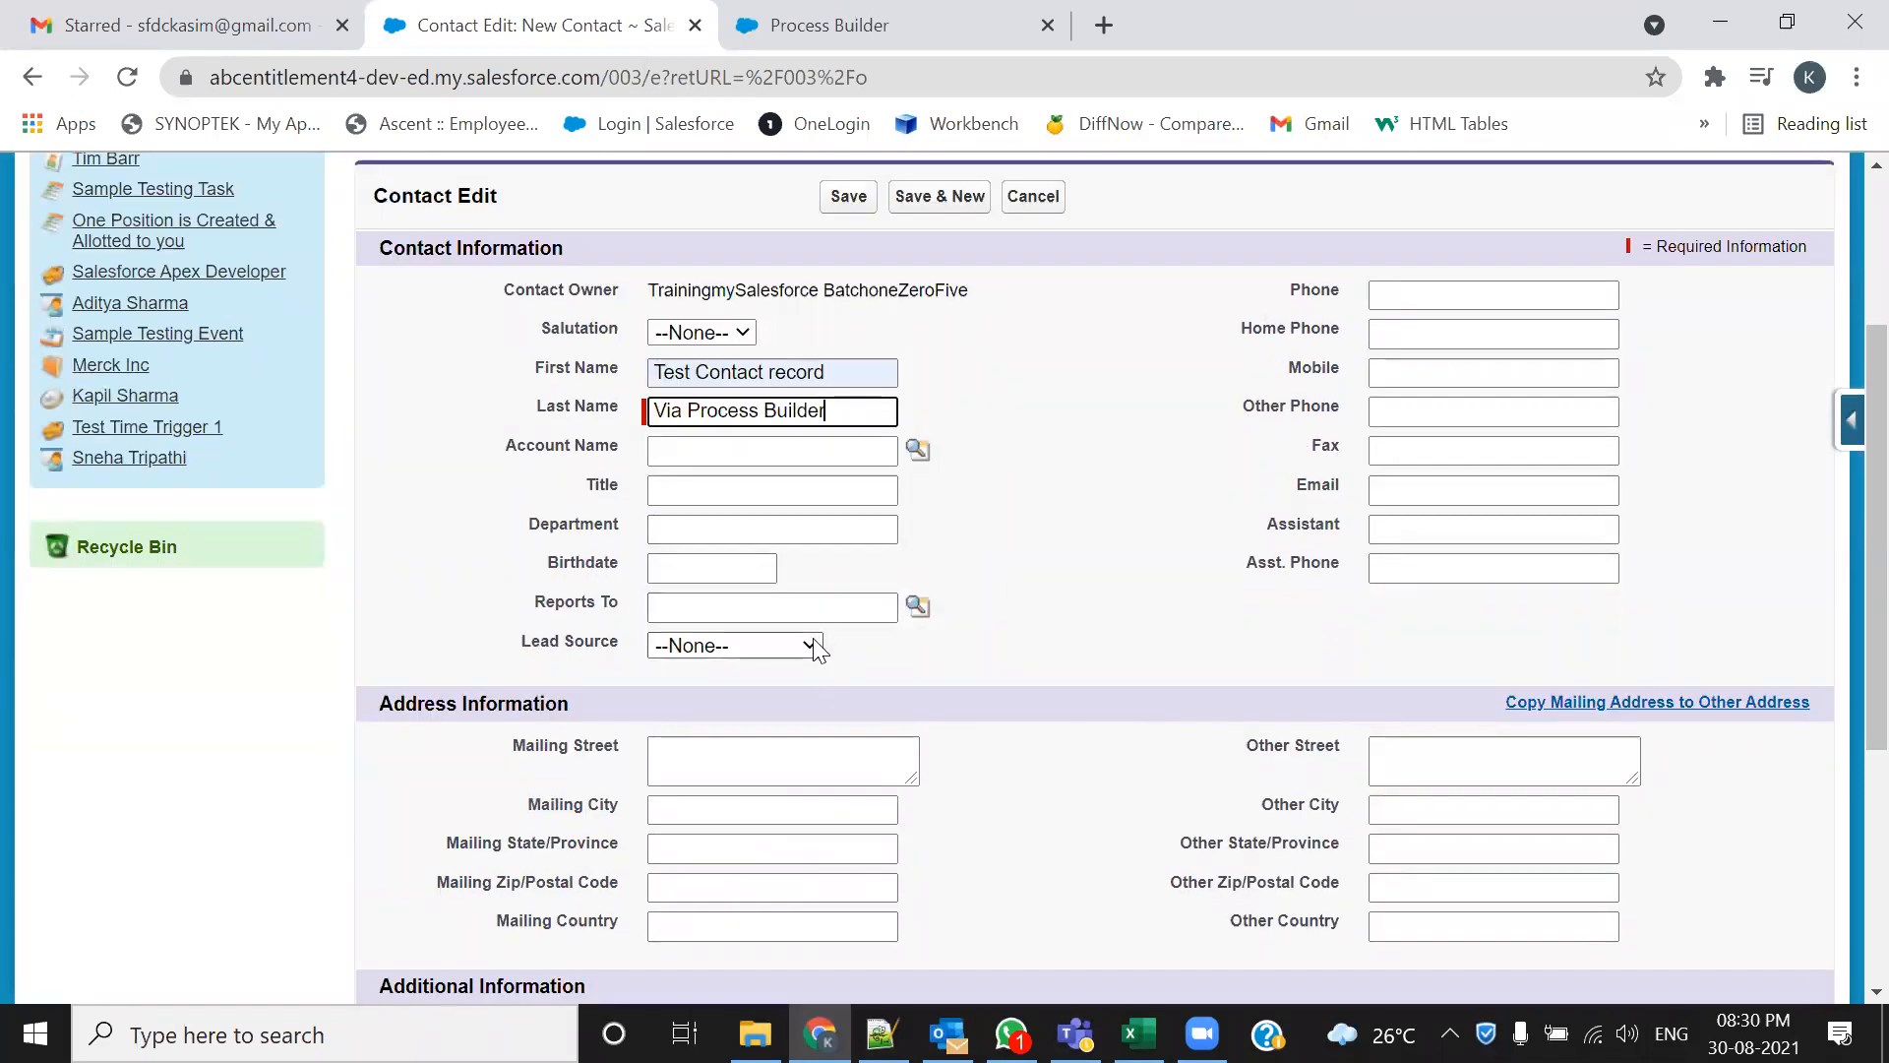
pyautogui.click(758, 697)
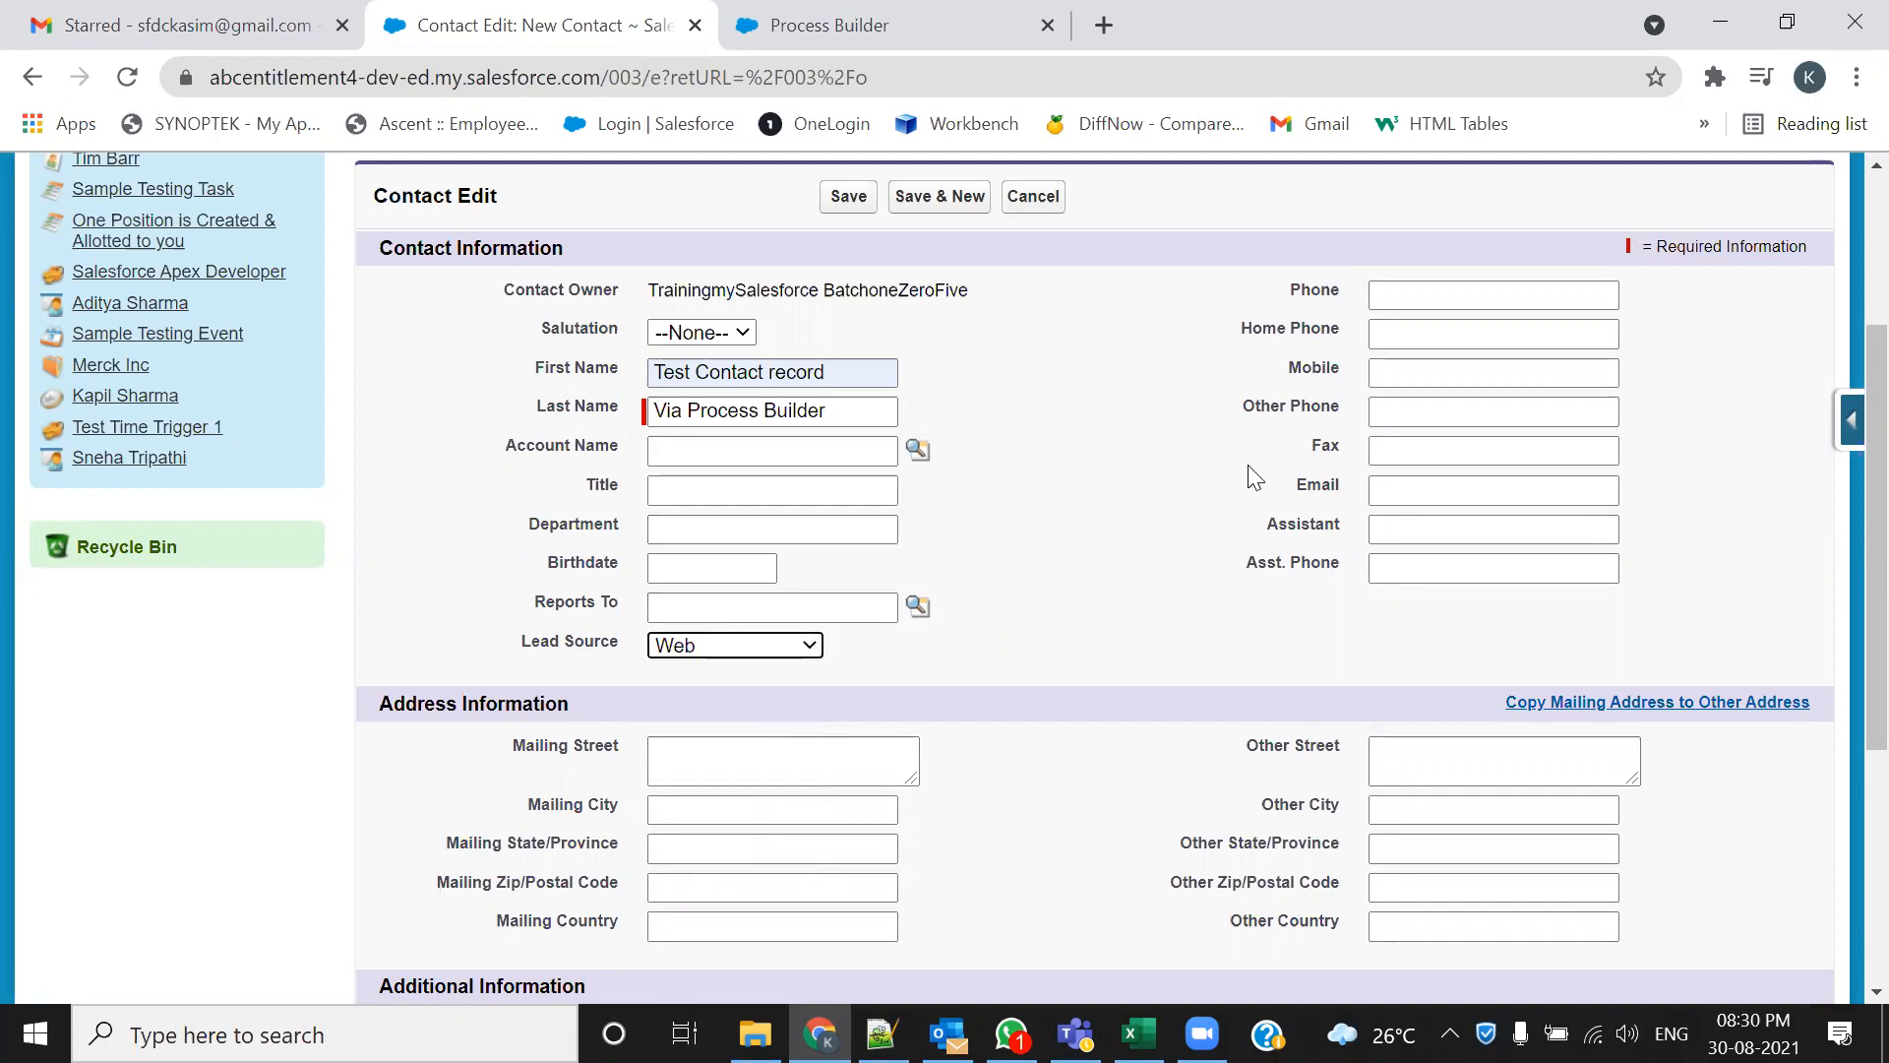
pyautogui.click(1455, 295)
pyautogui.click(1456, 351)
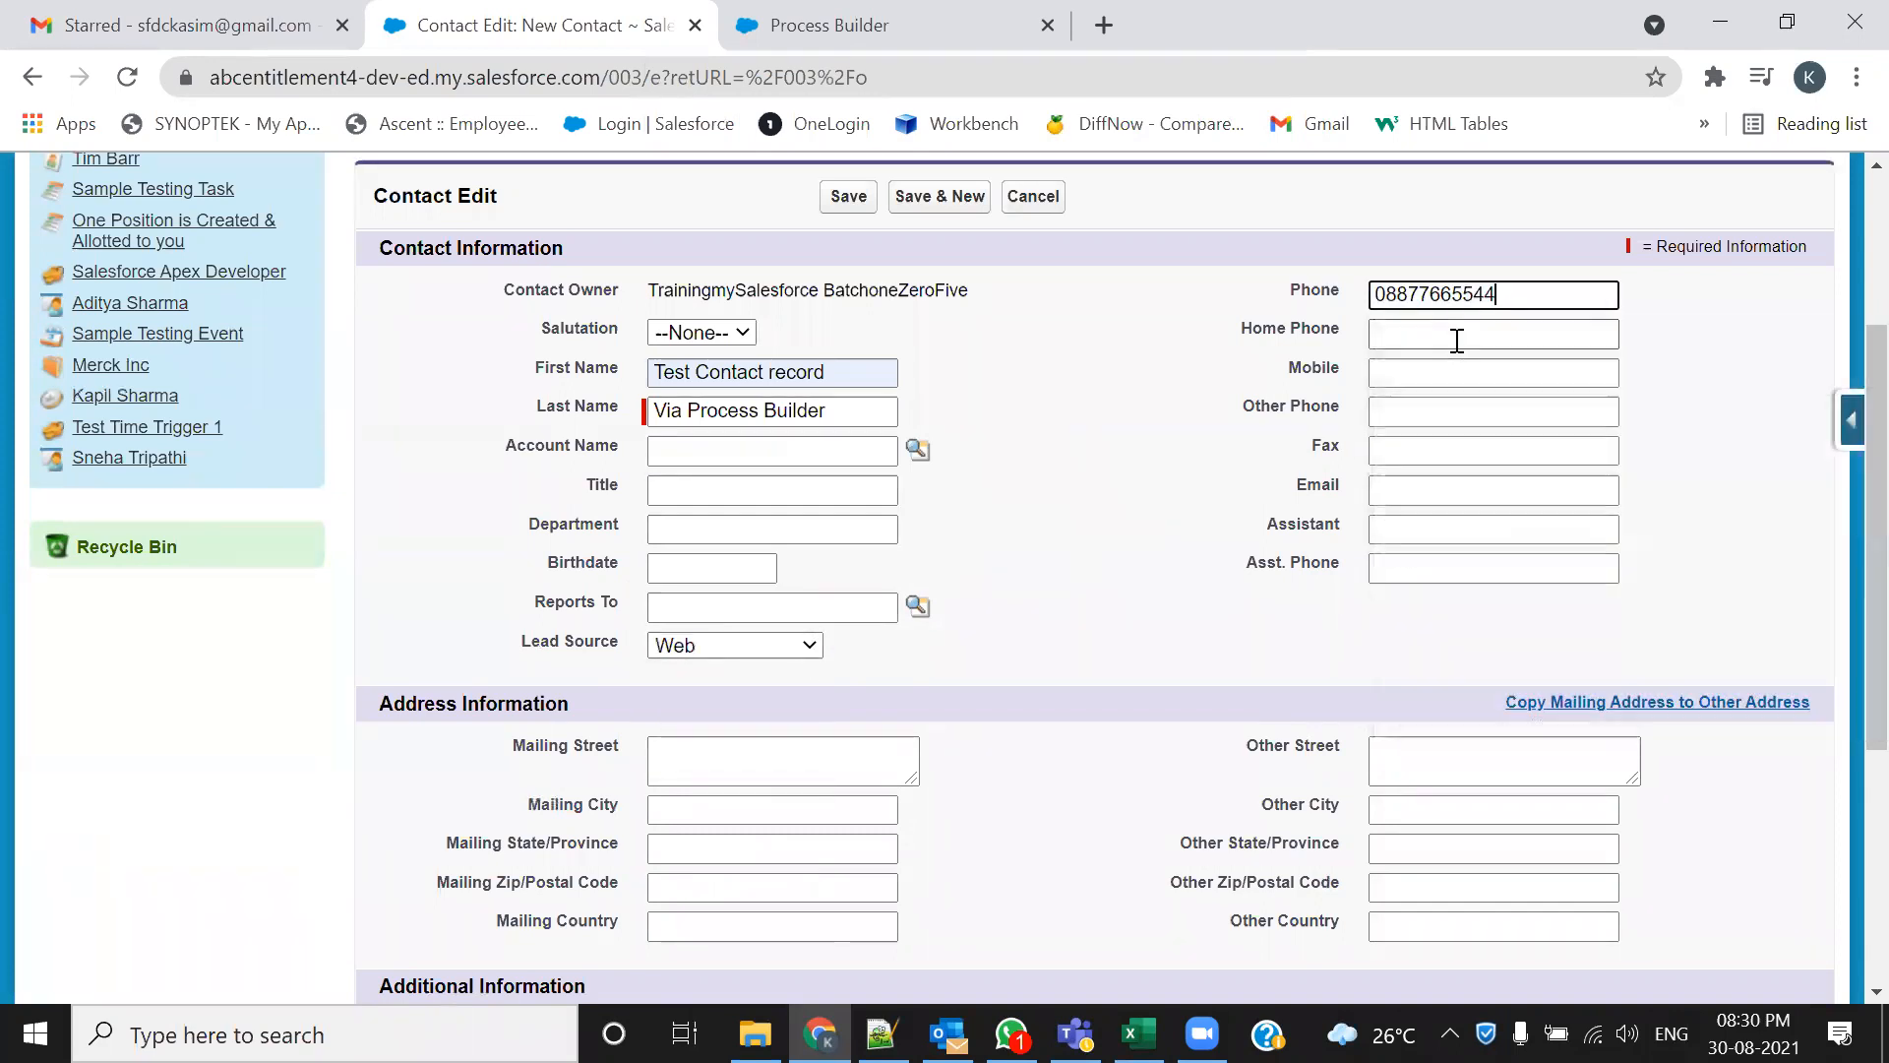
pyautogui.click(1437, 489)
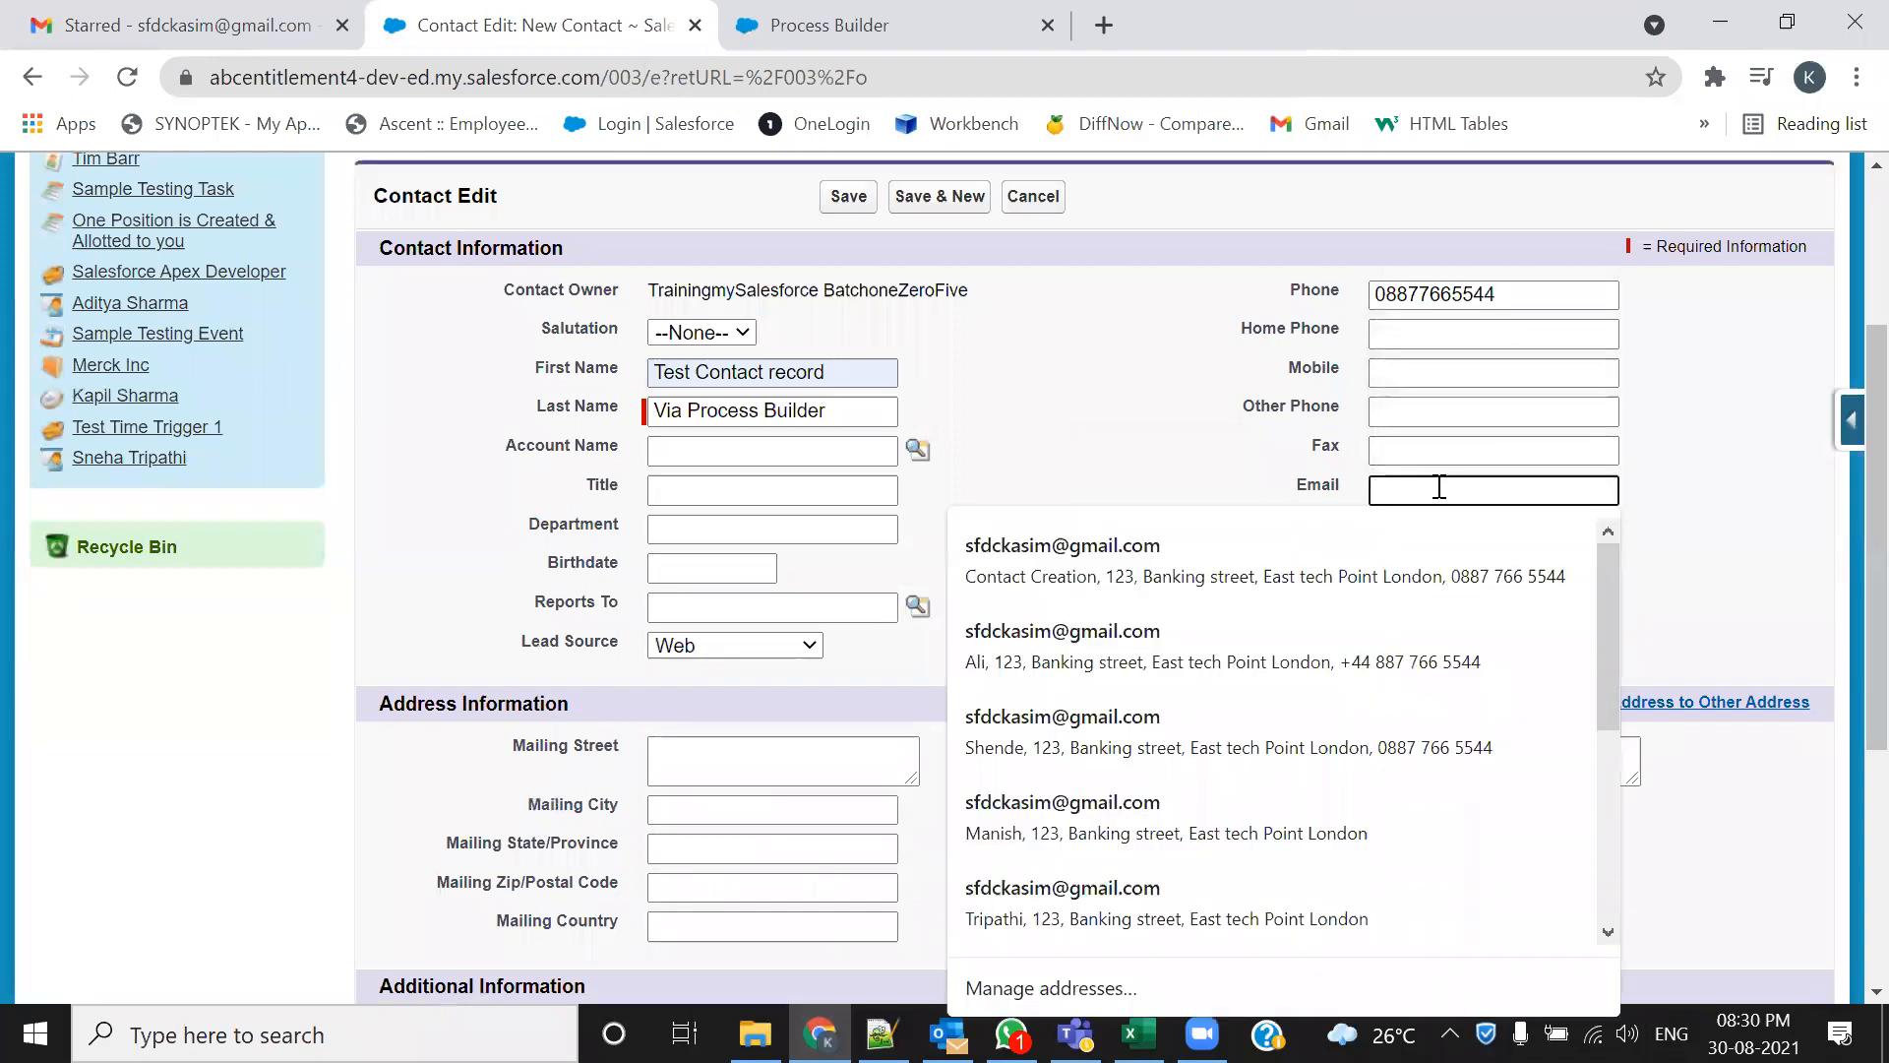
pyautogui.click(1405, 539)
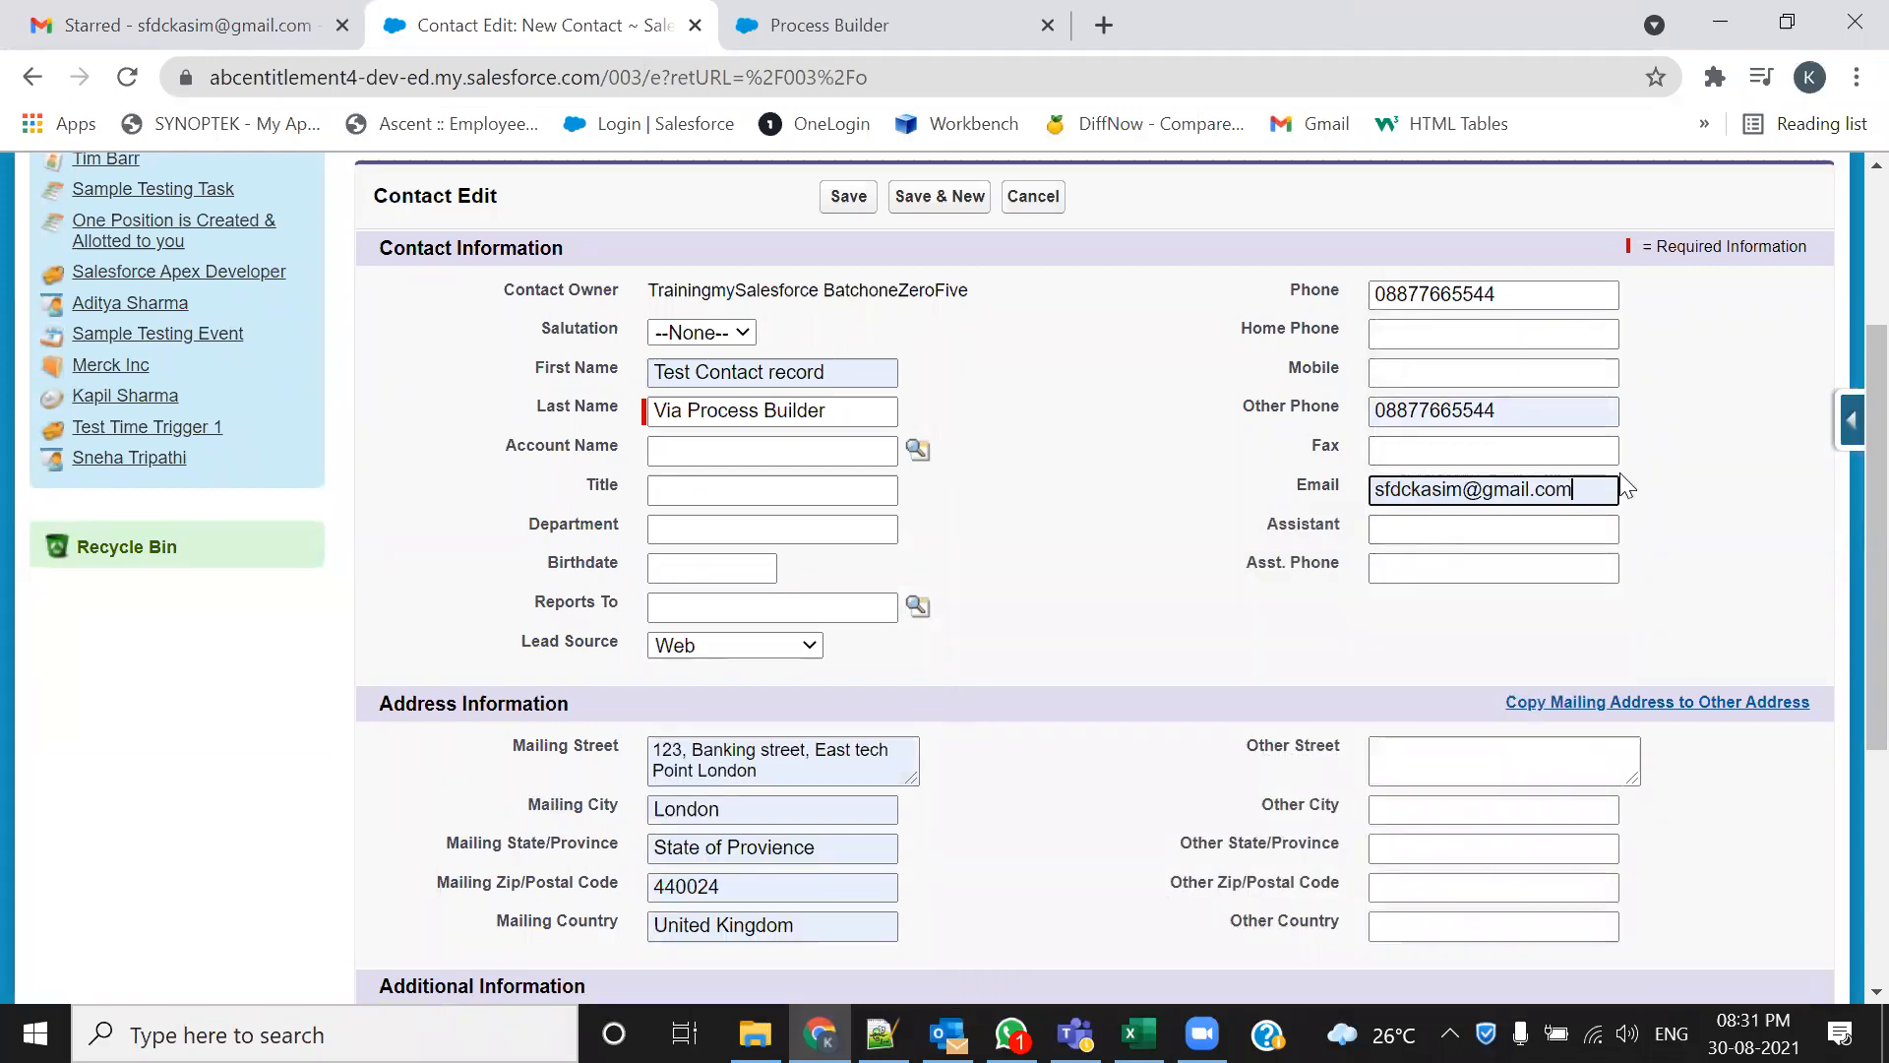
pyautogui.click(236, 28)
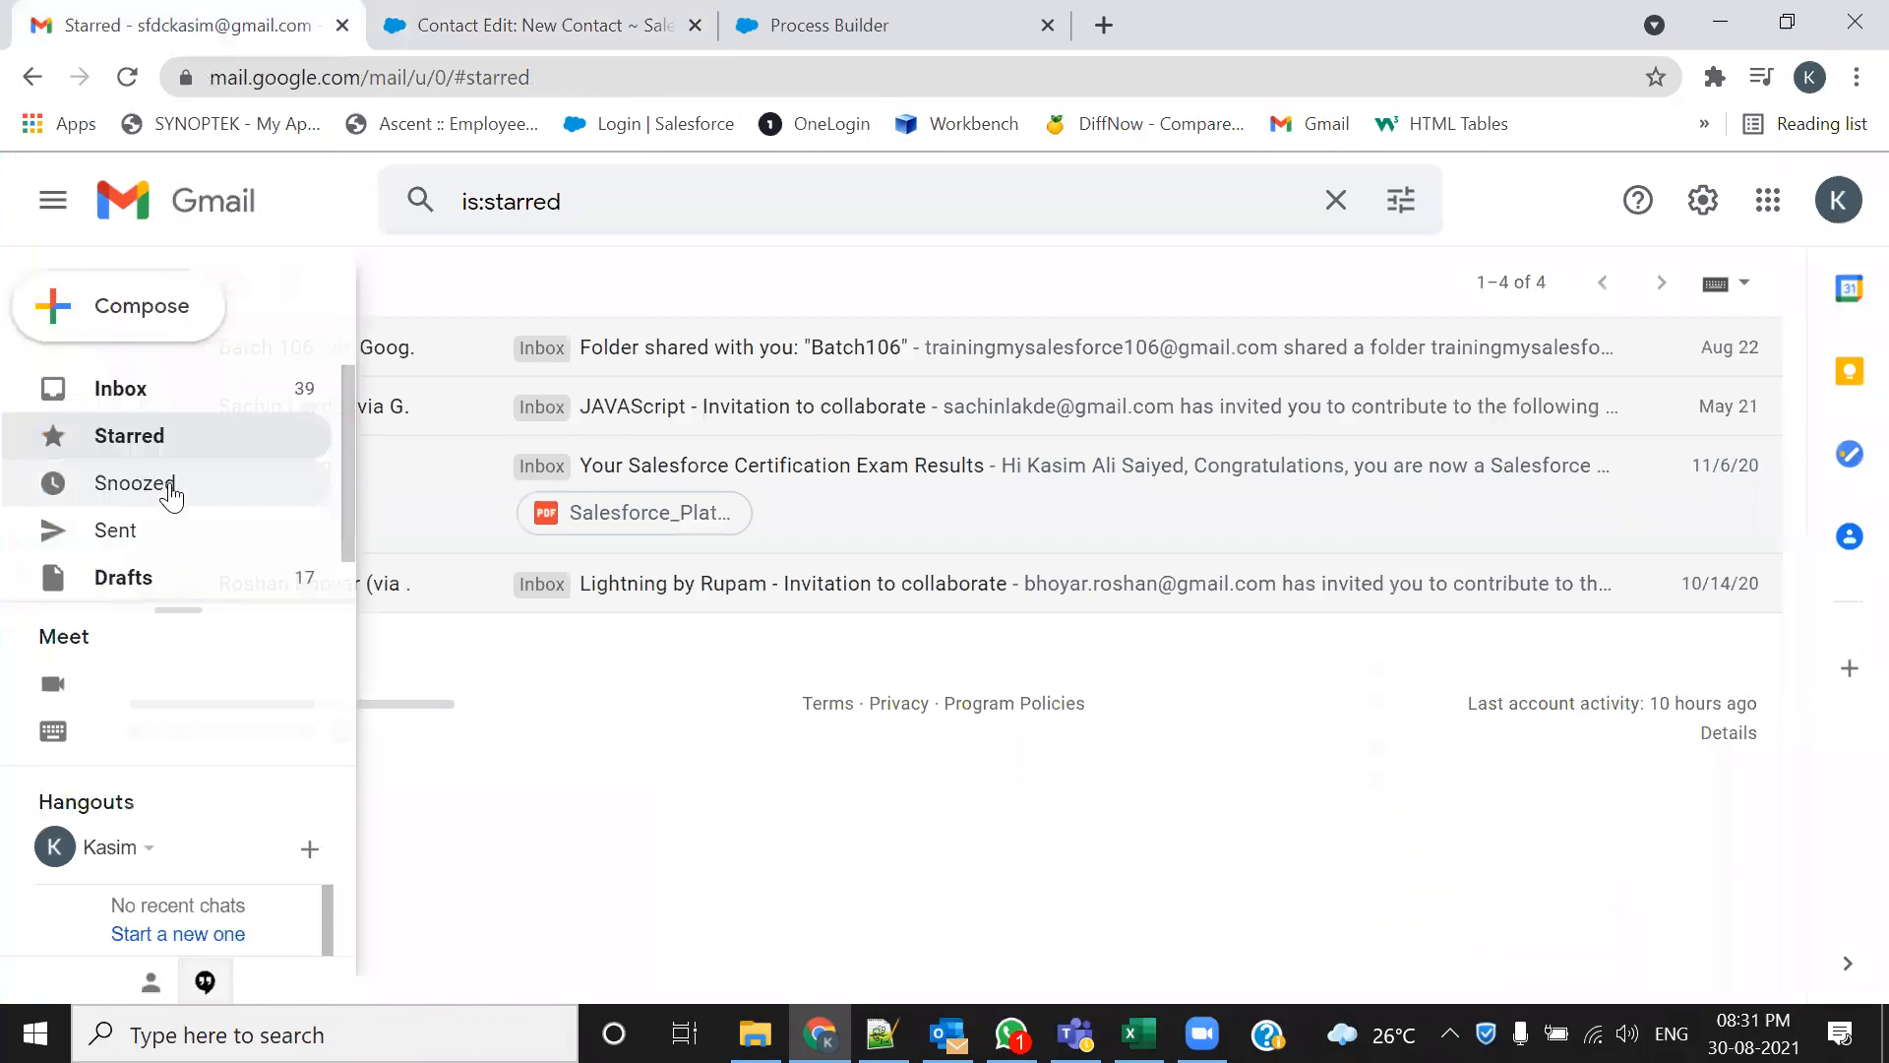
# Mark all 39 Gmail inbox conversations as read, then return to the new contact form
pyautogui.click(93, 389)
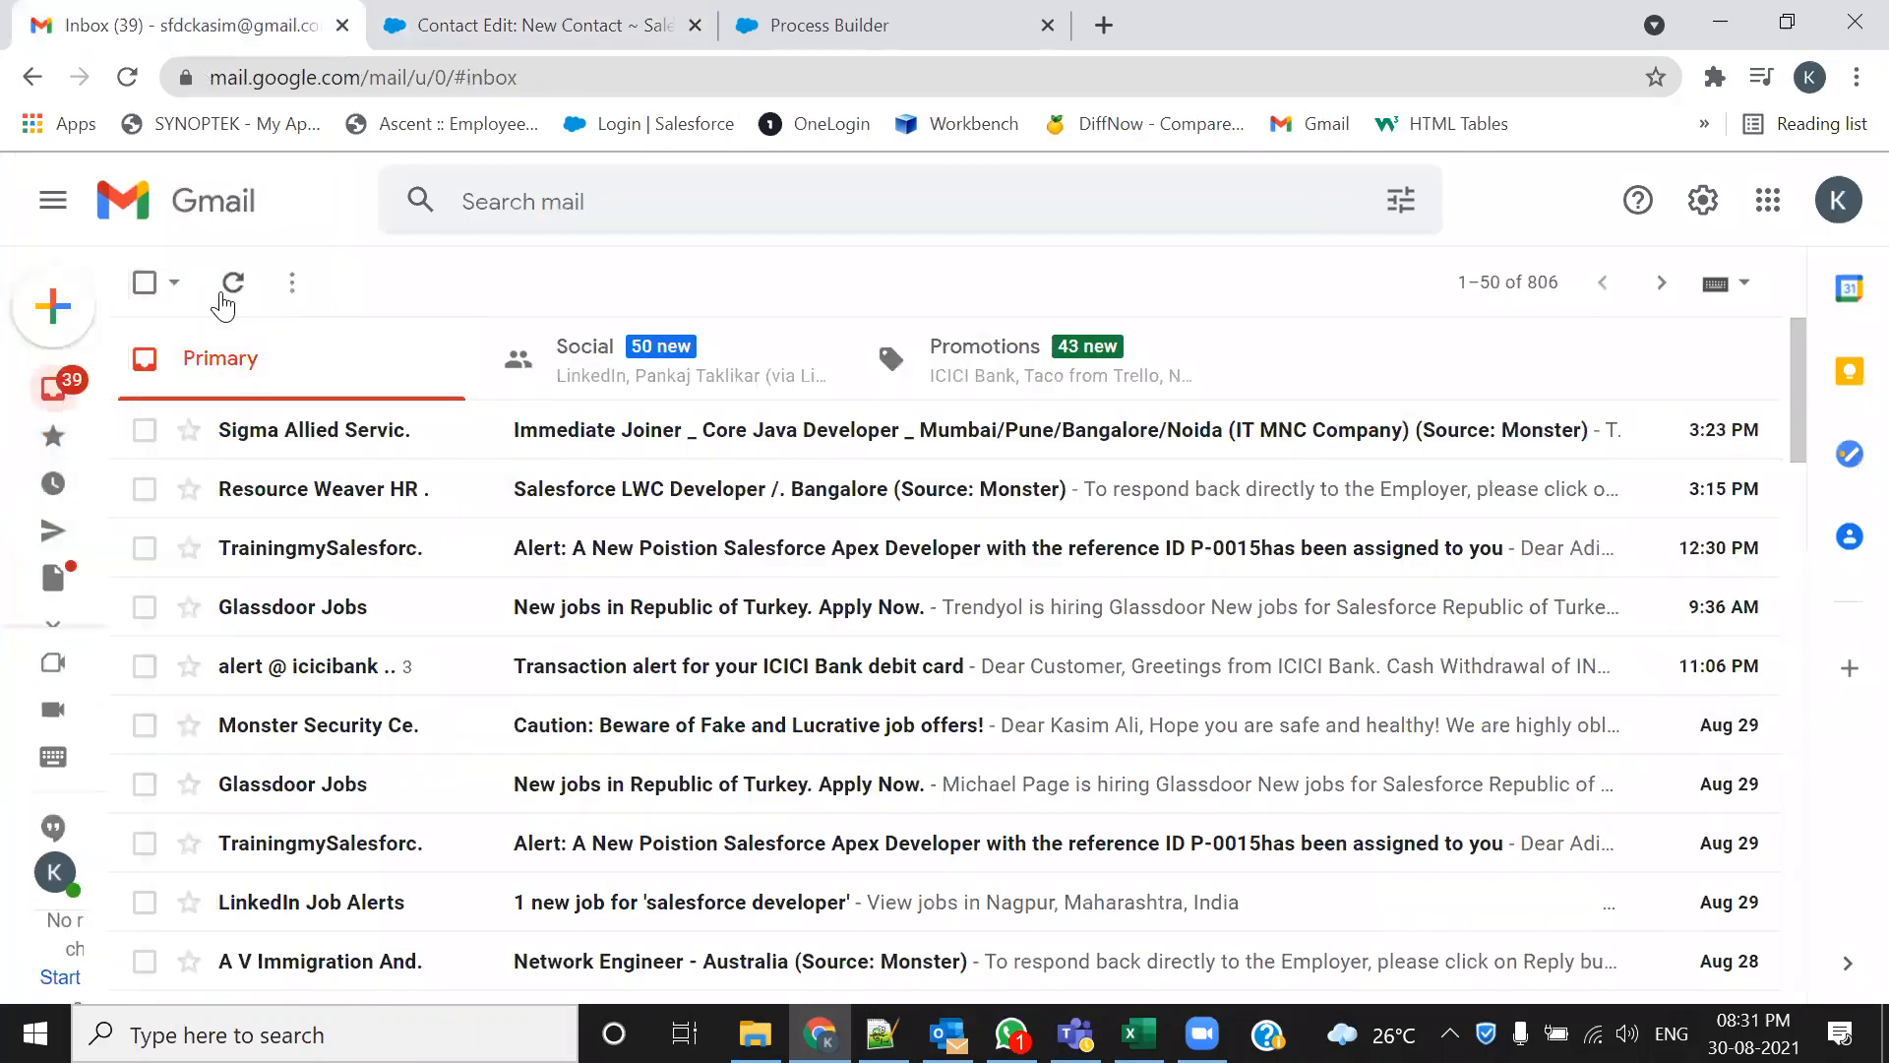
pyautogui.click(174, 283)
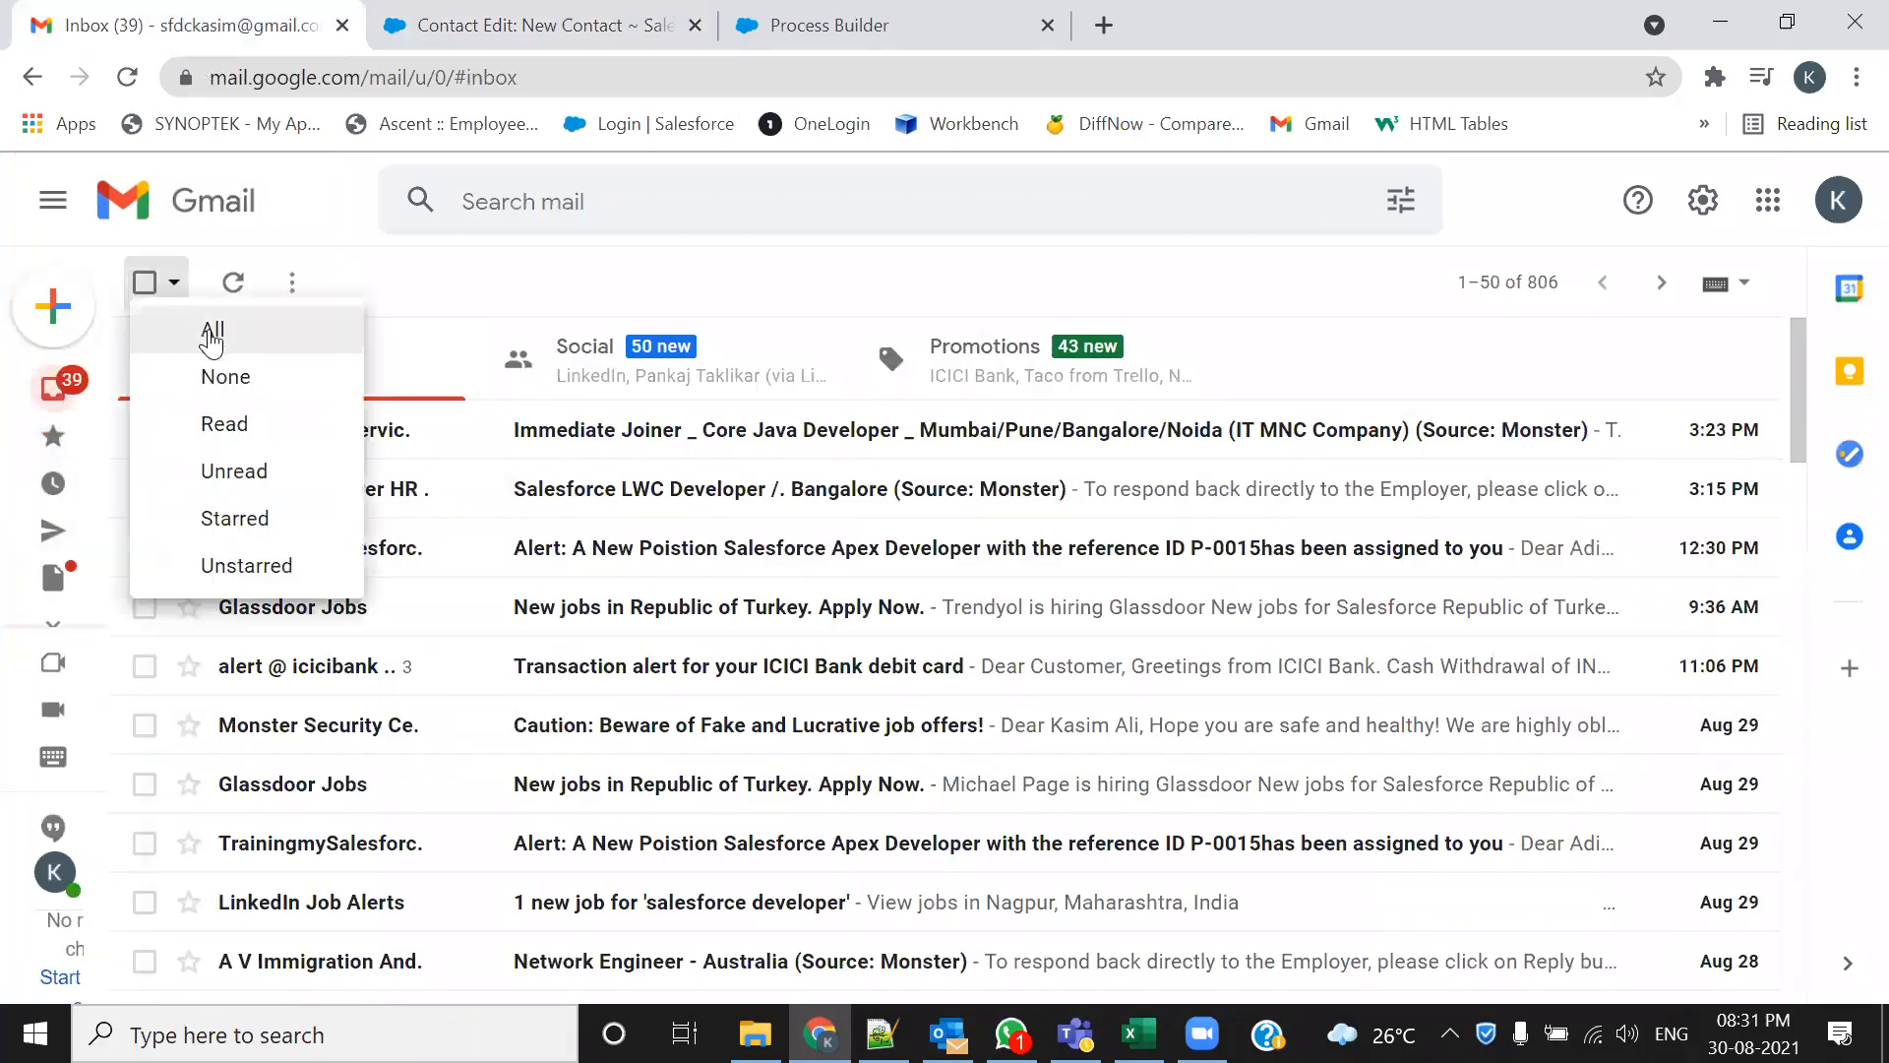
pyautogui.click(291, 285)
pyautogui.click(328, 340)
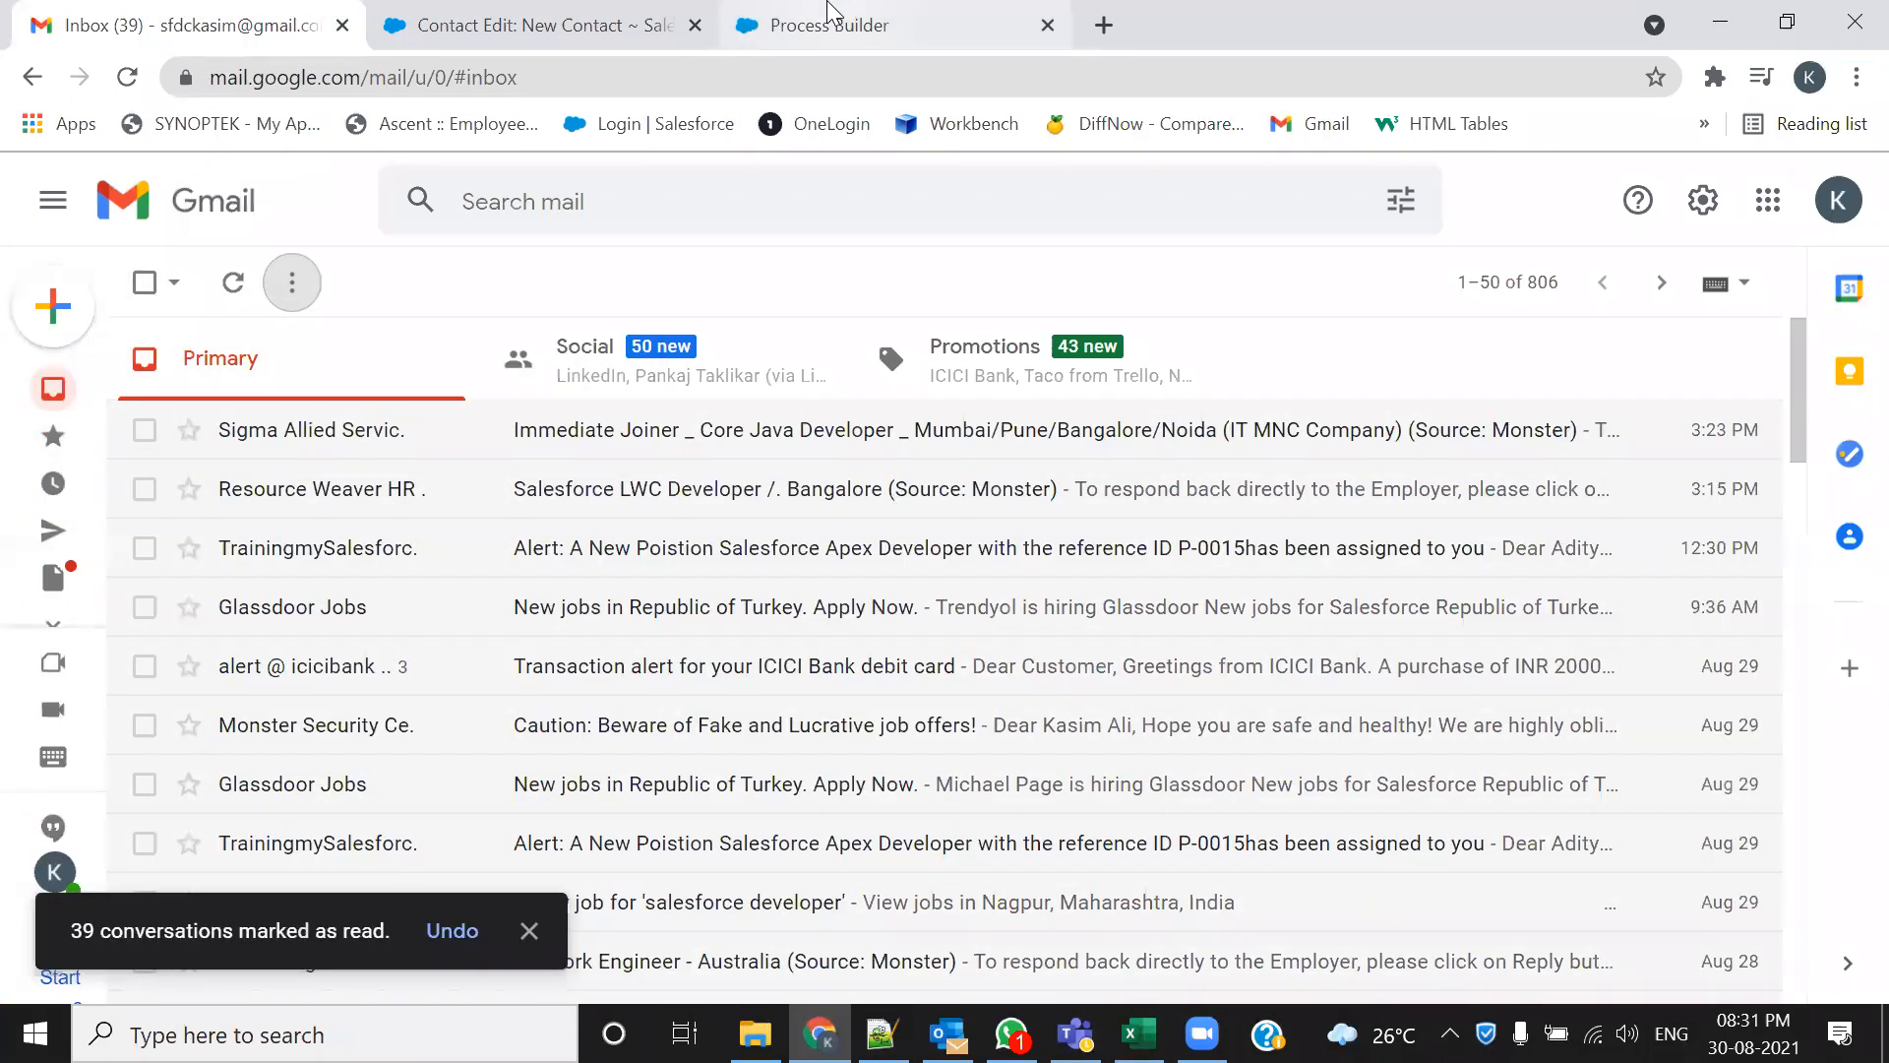
pyautogui.click(733, 38)
pyautogui.click(481, 21)
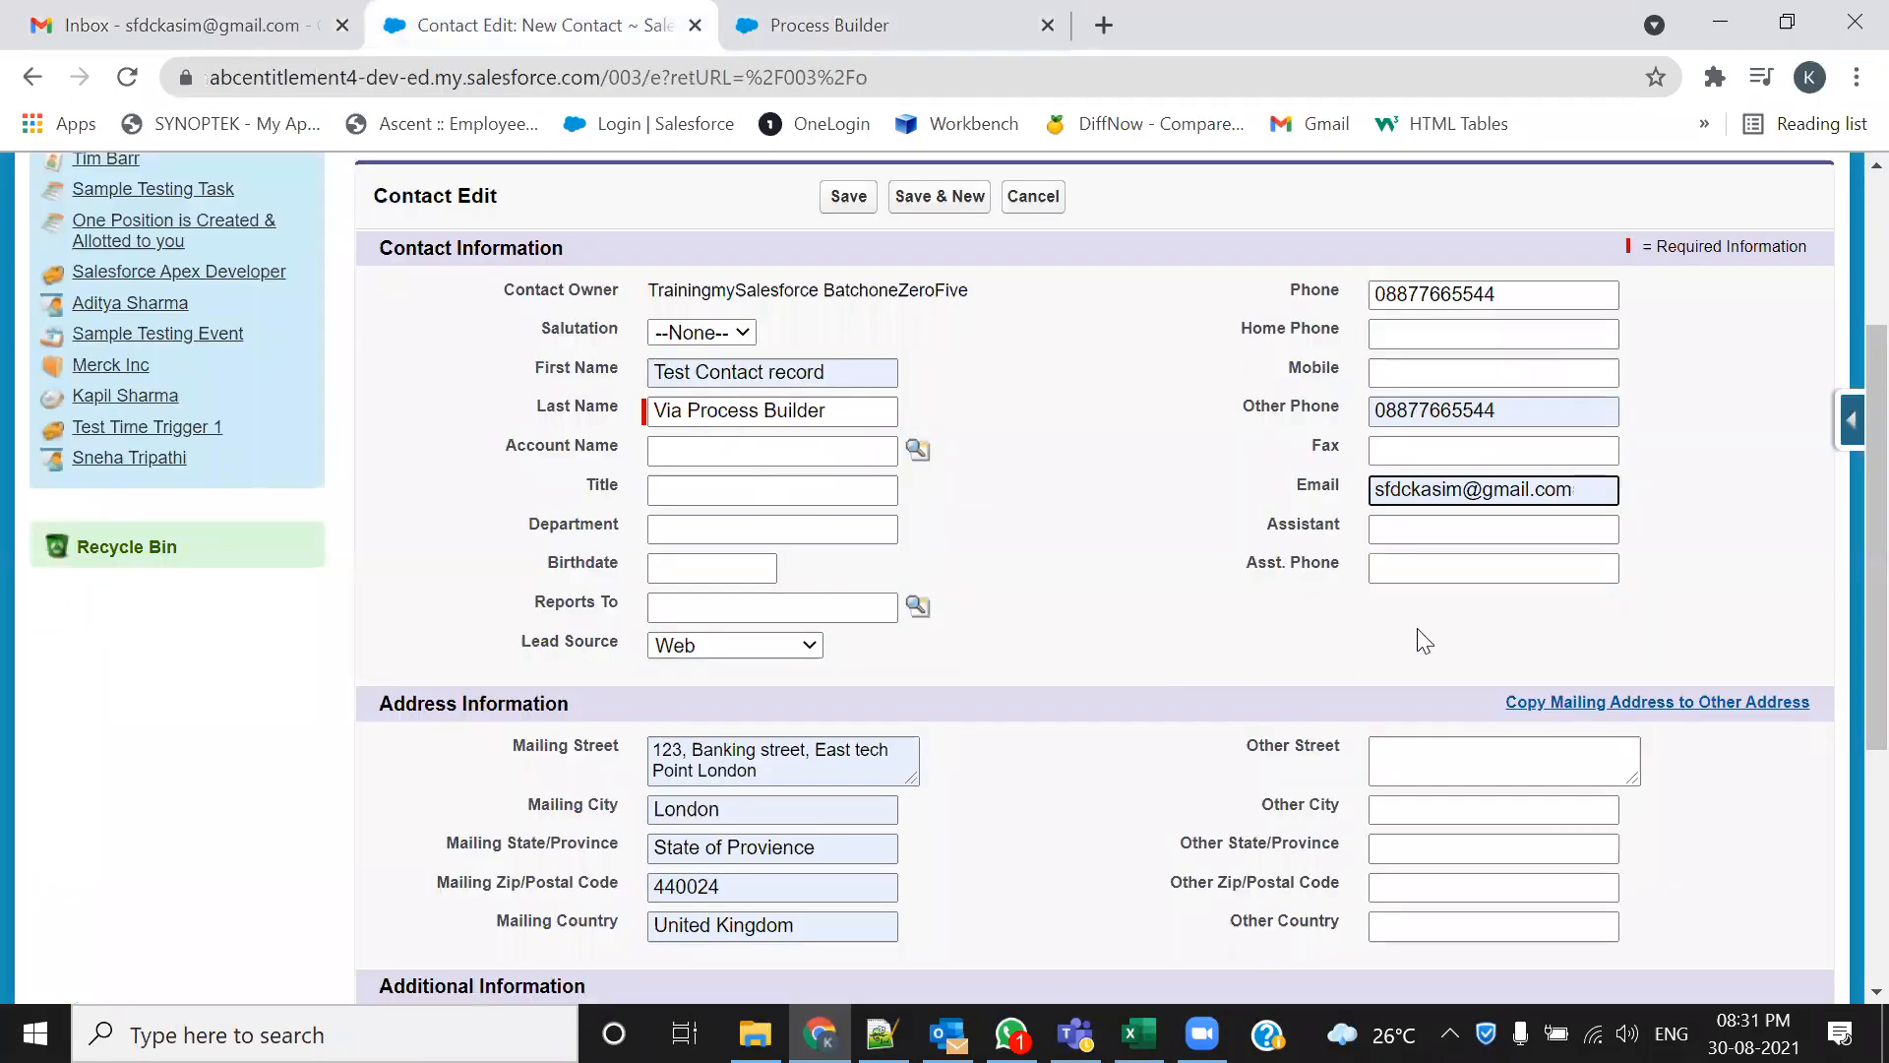
# Review the Contact Edit form and save Test Contact record Via Process Builder
pyautogui.scroll(-5, 1417, 628)
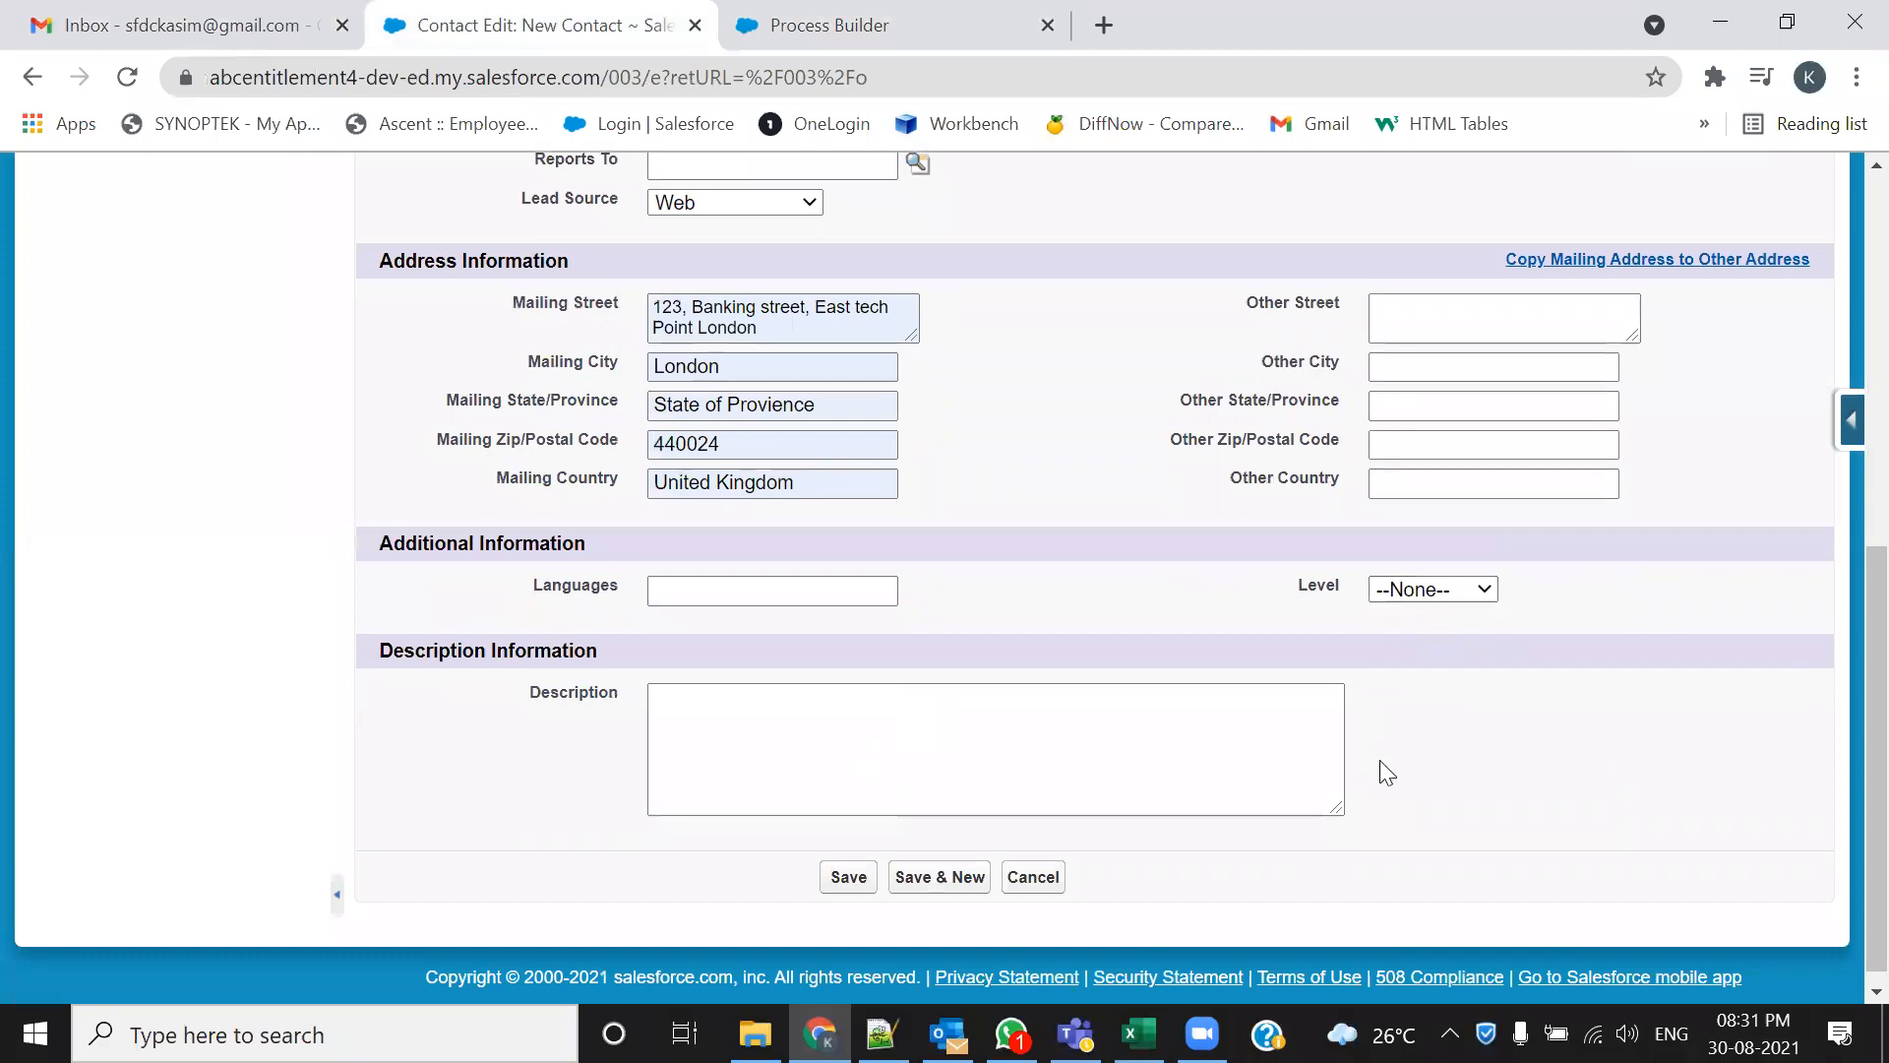
pyautogui.scroll(5, 1421, 746)
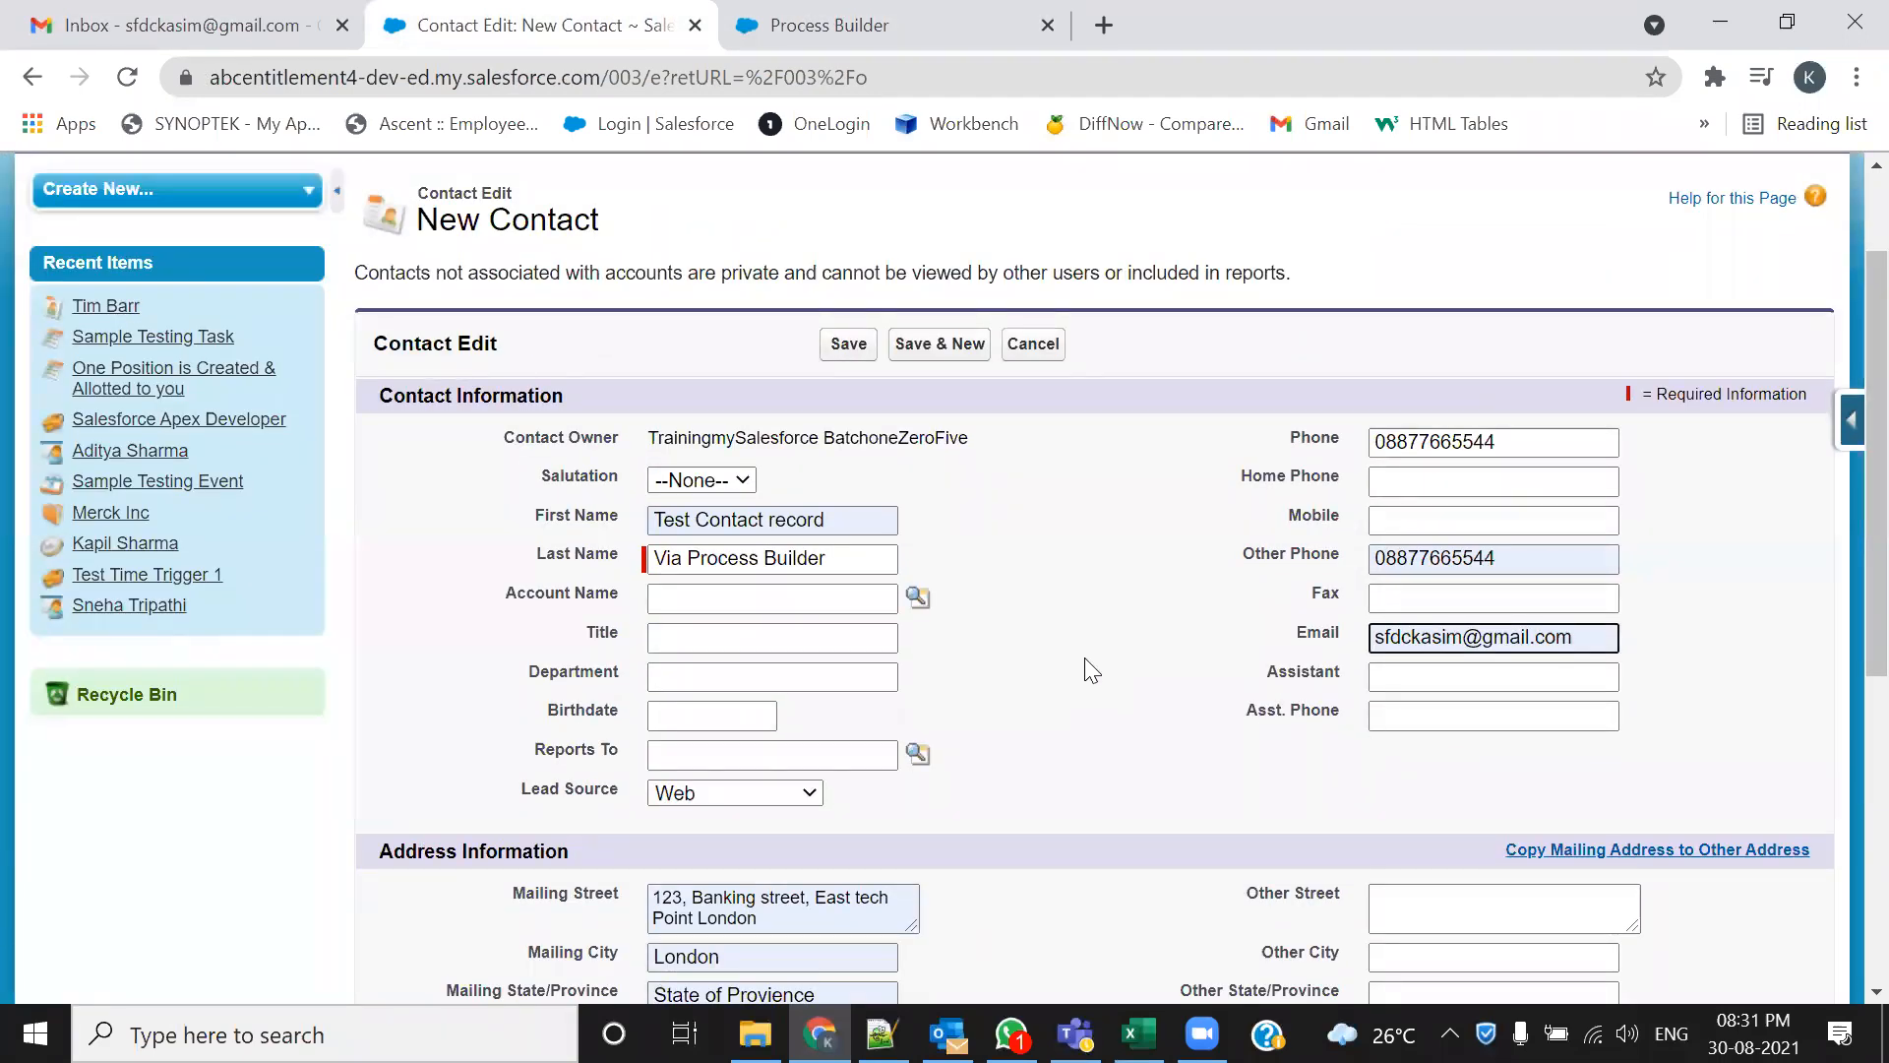
pyautogui.scroll(-3, 1090, 671)
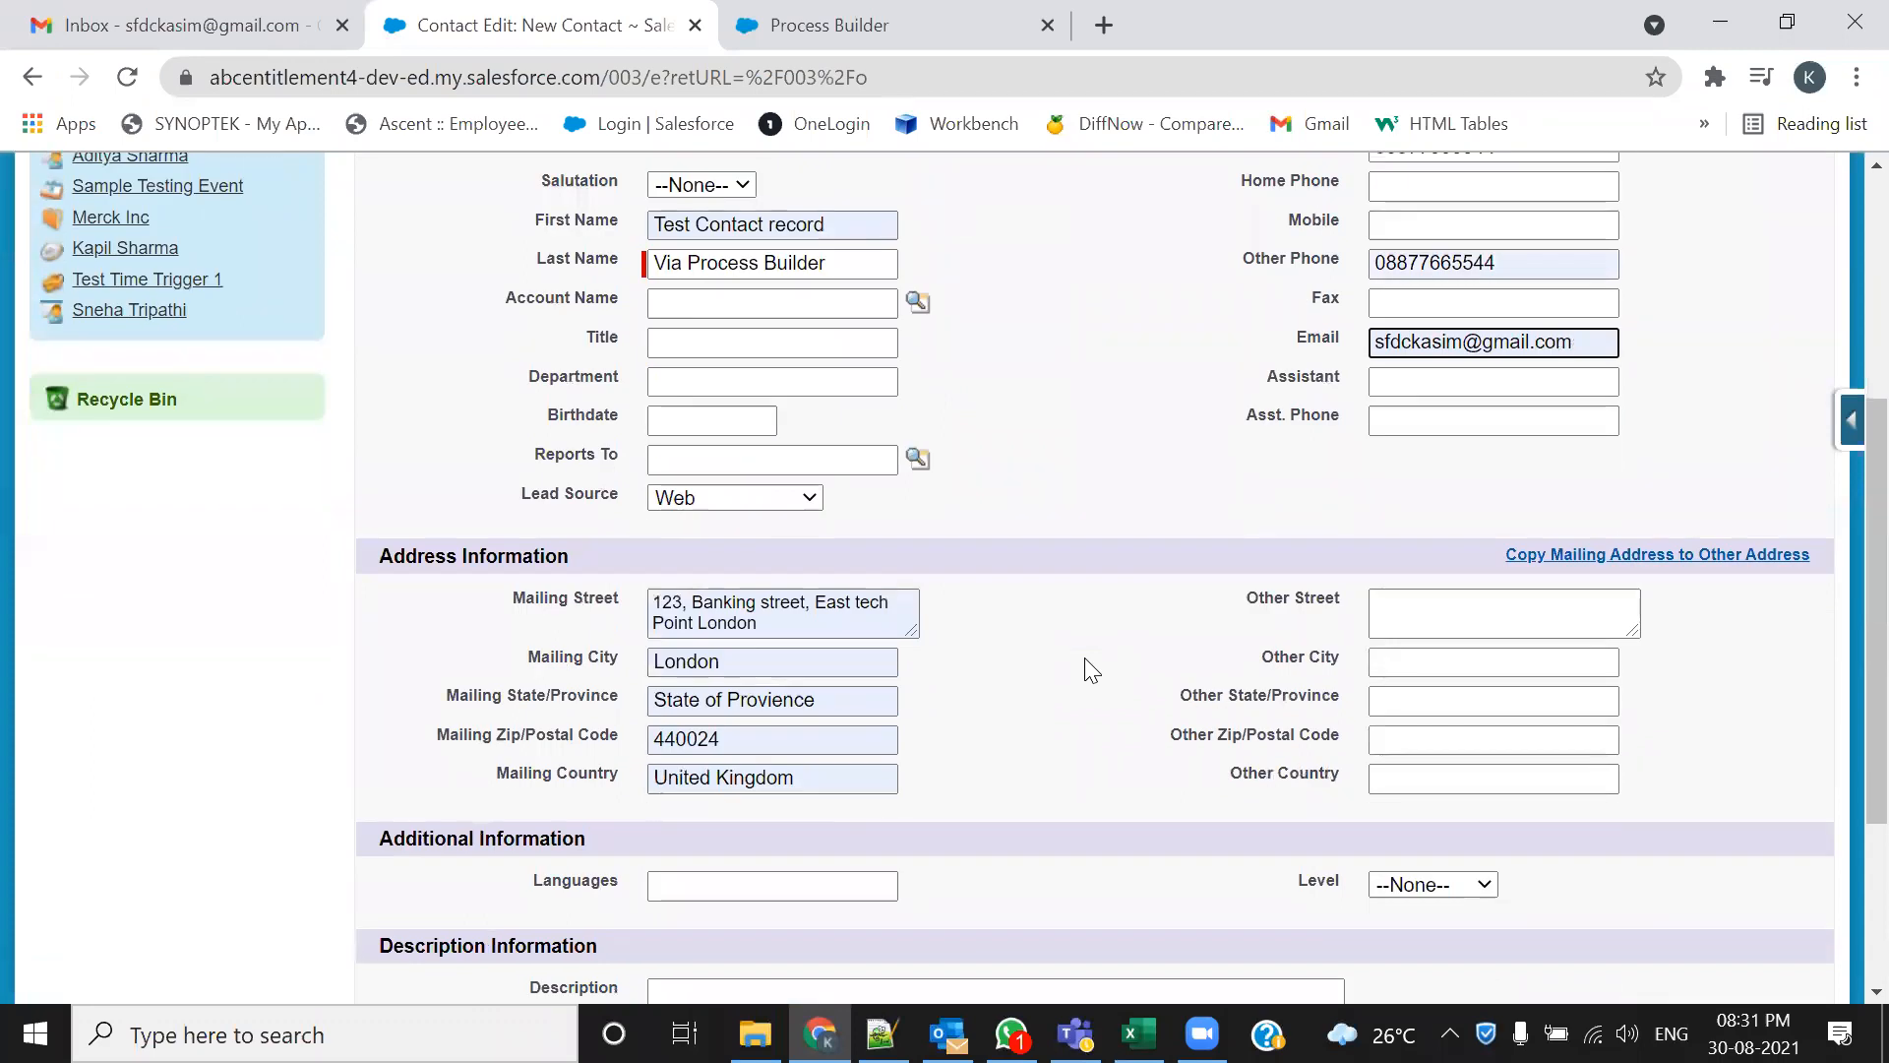
pyautogui.scroll(-3, 1090, 671)
pyautogui.click(849, 876)
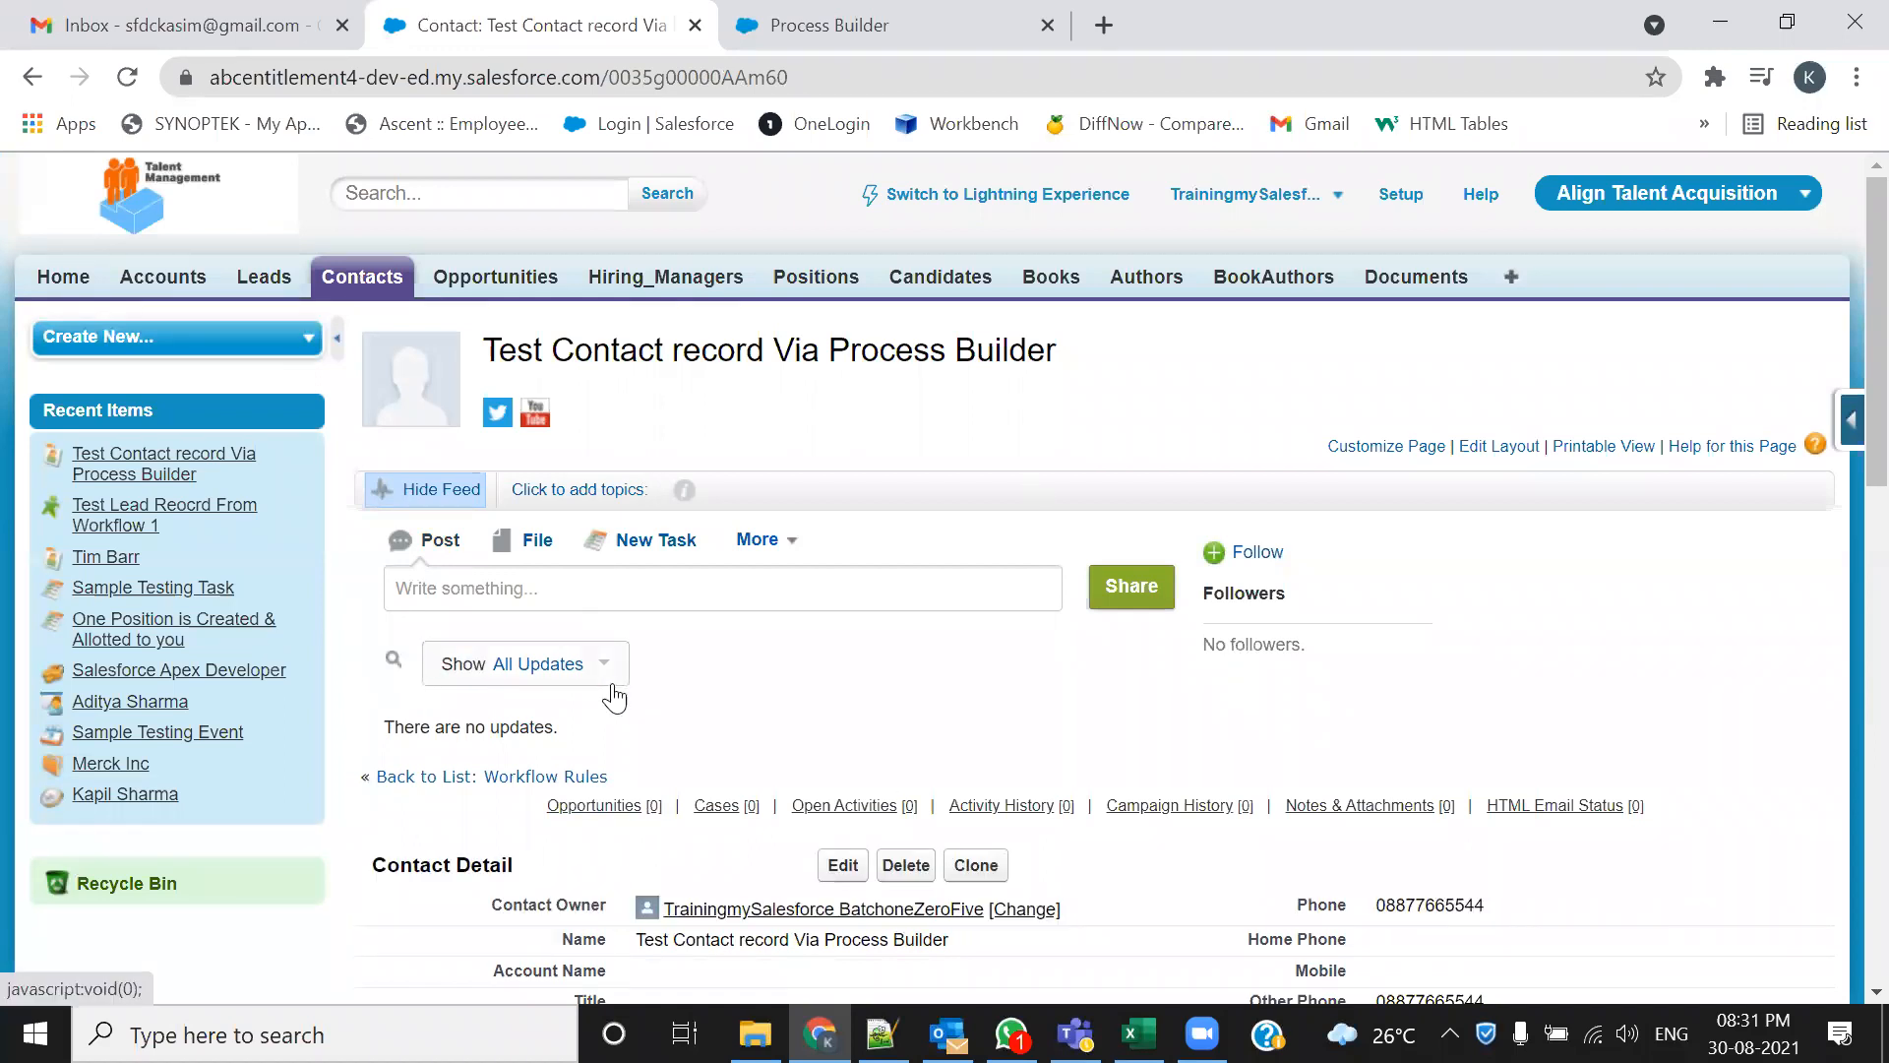
pyautogui.click(184, 24)
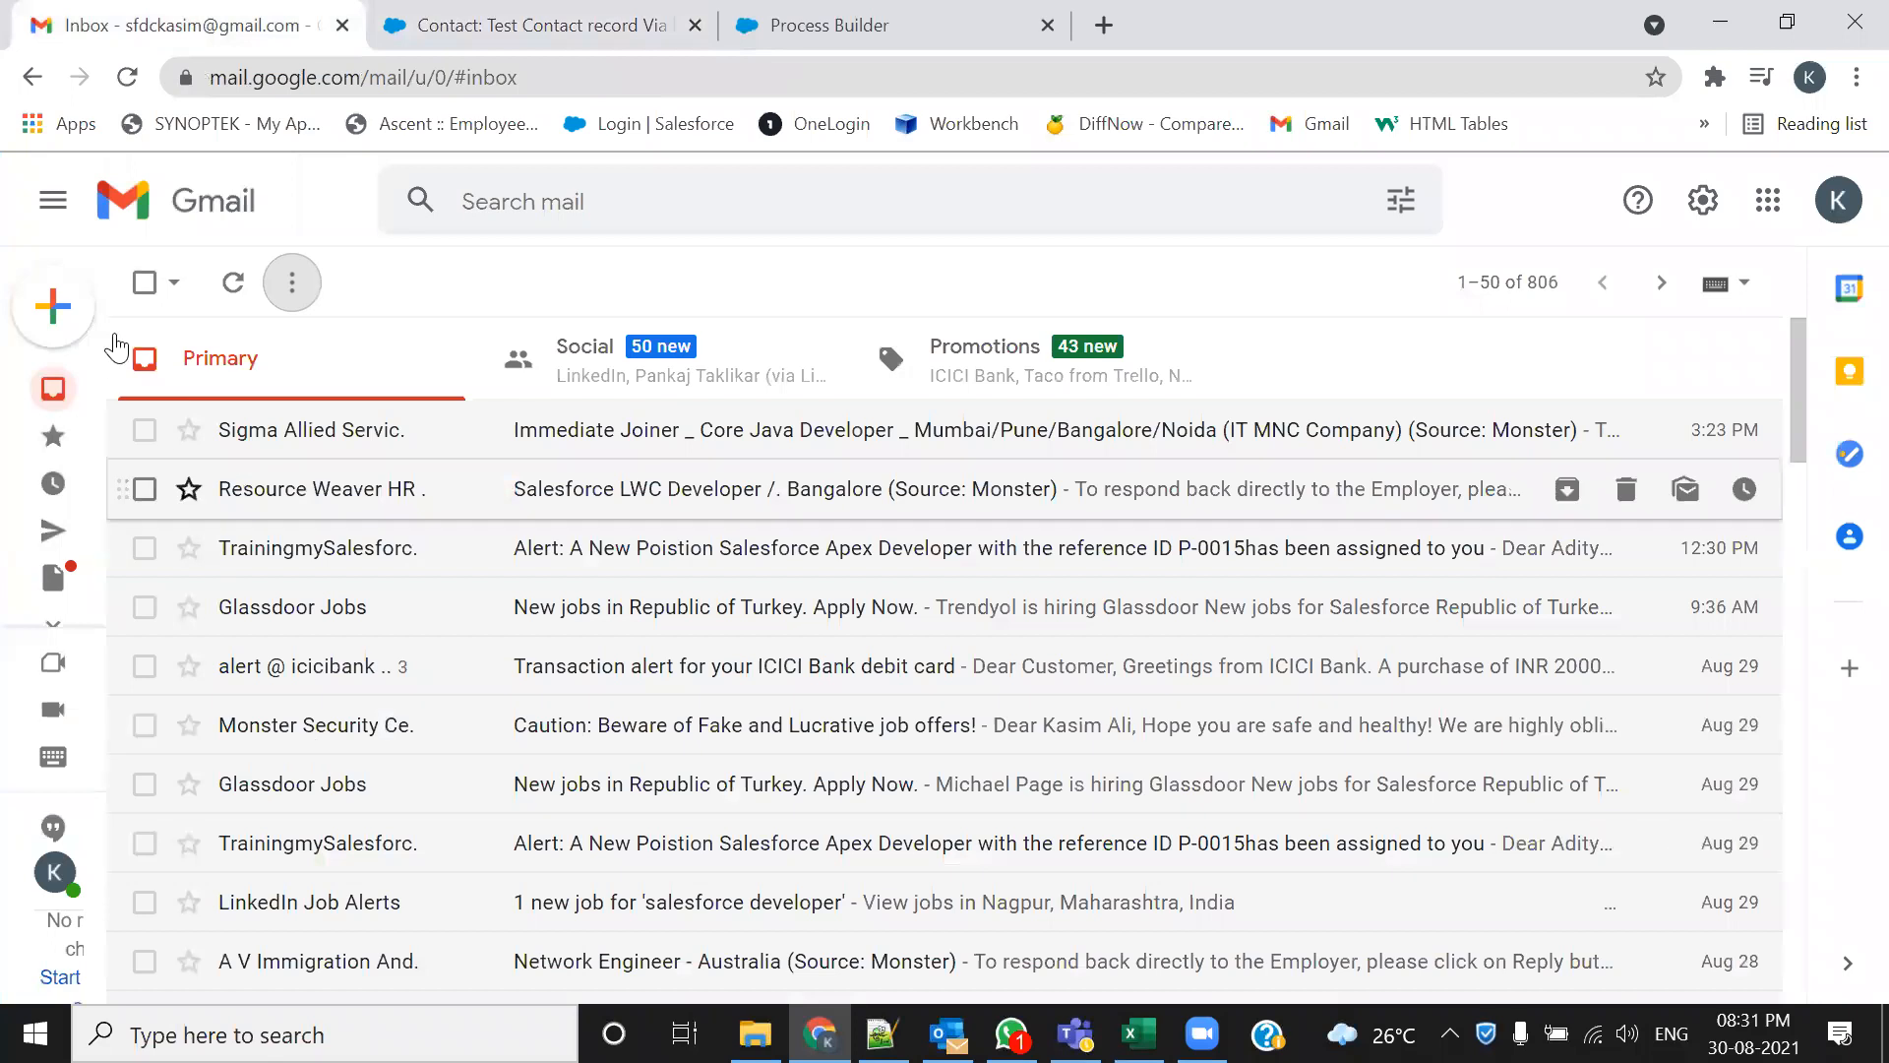
# Refresh Gmail and open the Congratulations email, highlighting the contact name and 003-prefixed record ID
pyautogui.click(127, 78)
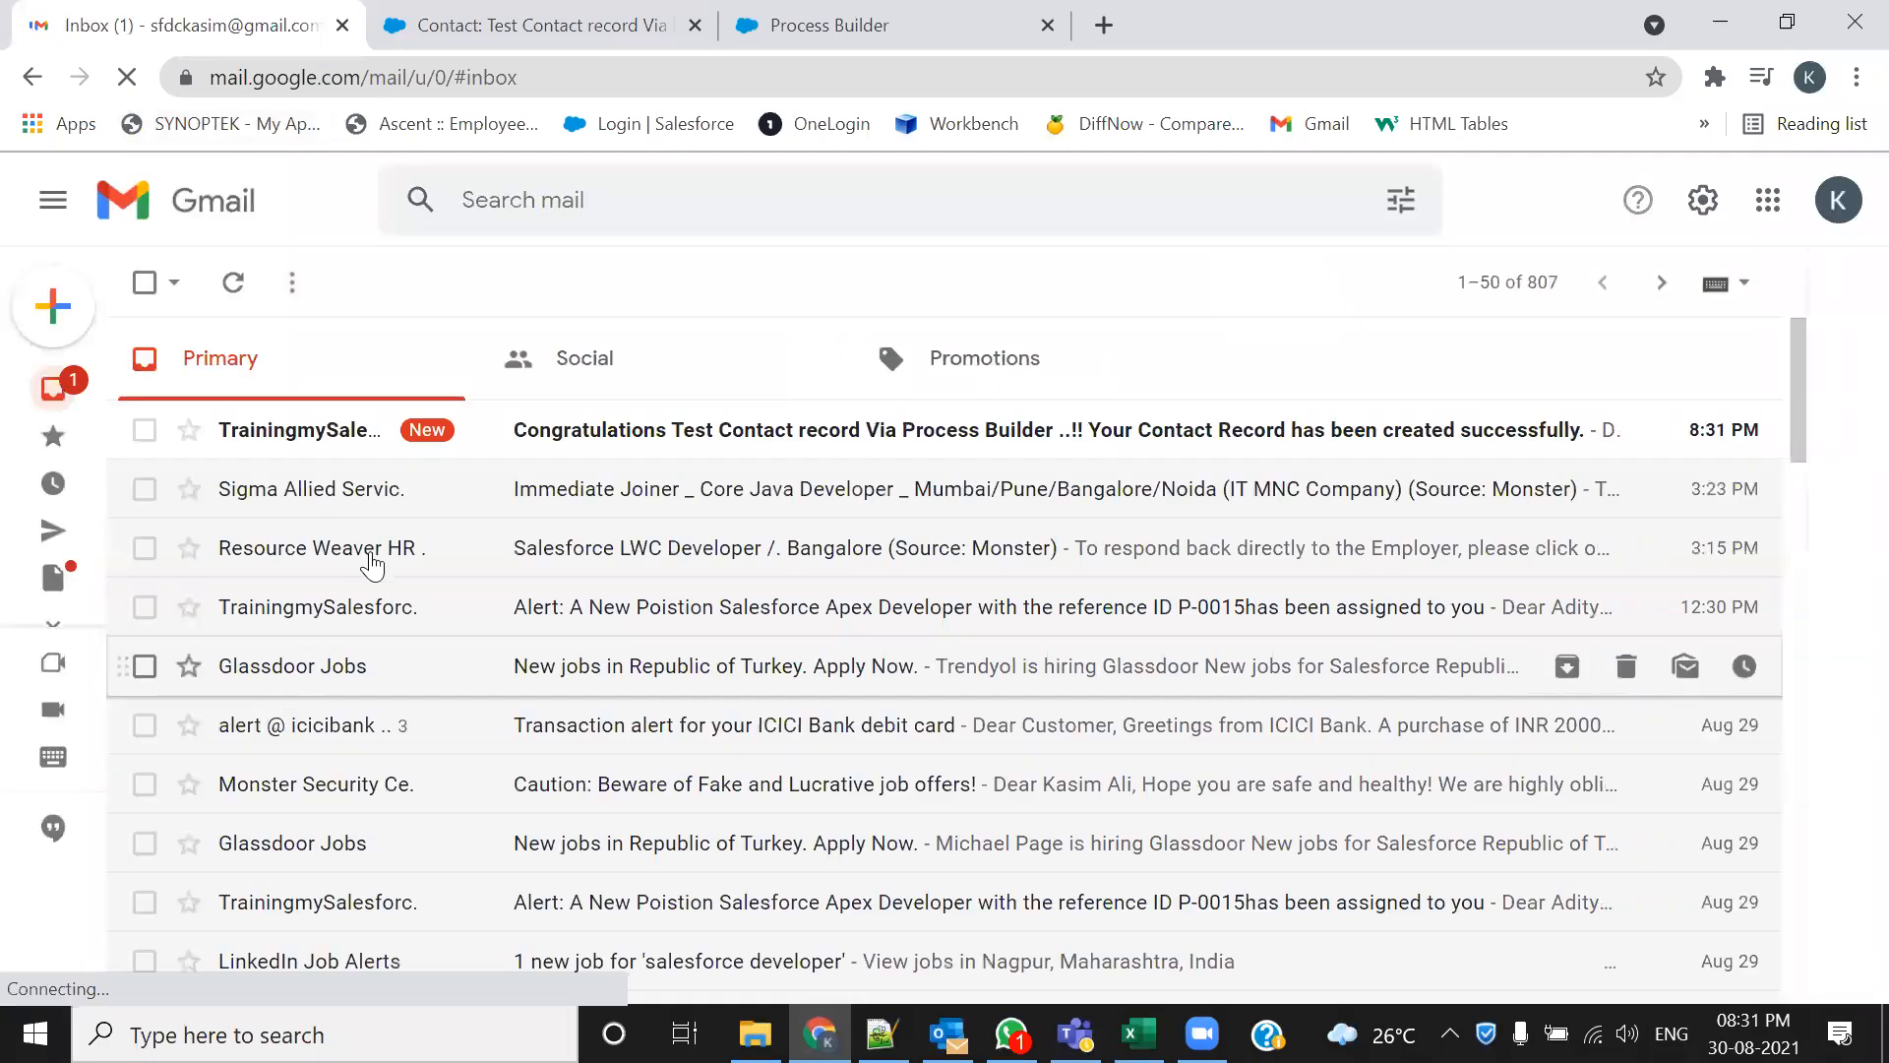
pyautogui.click(556, 437)
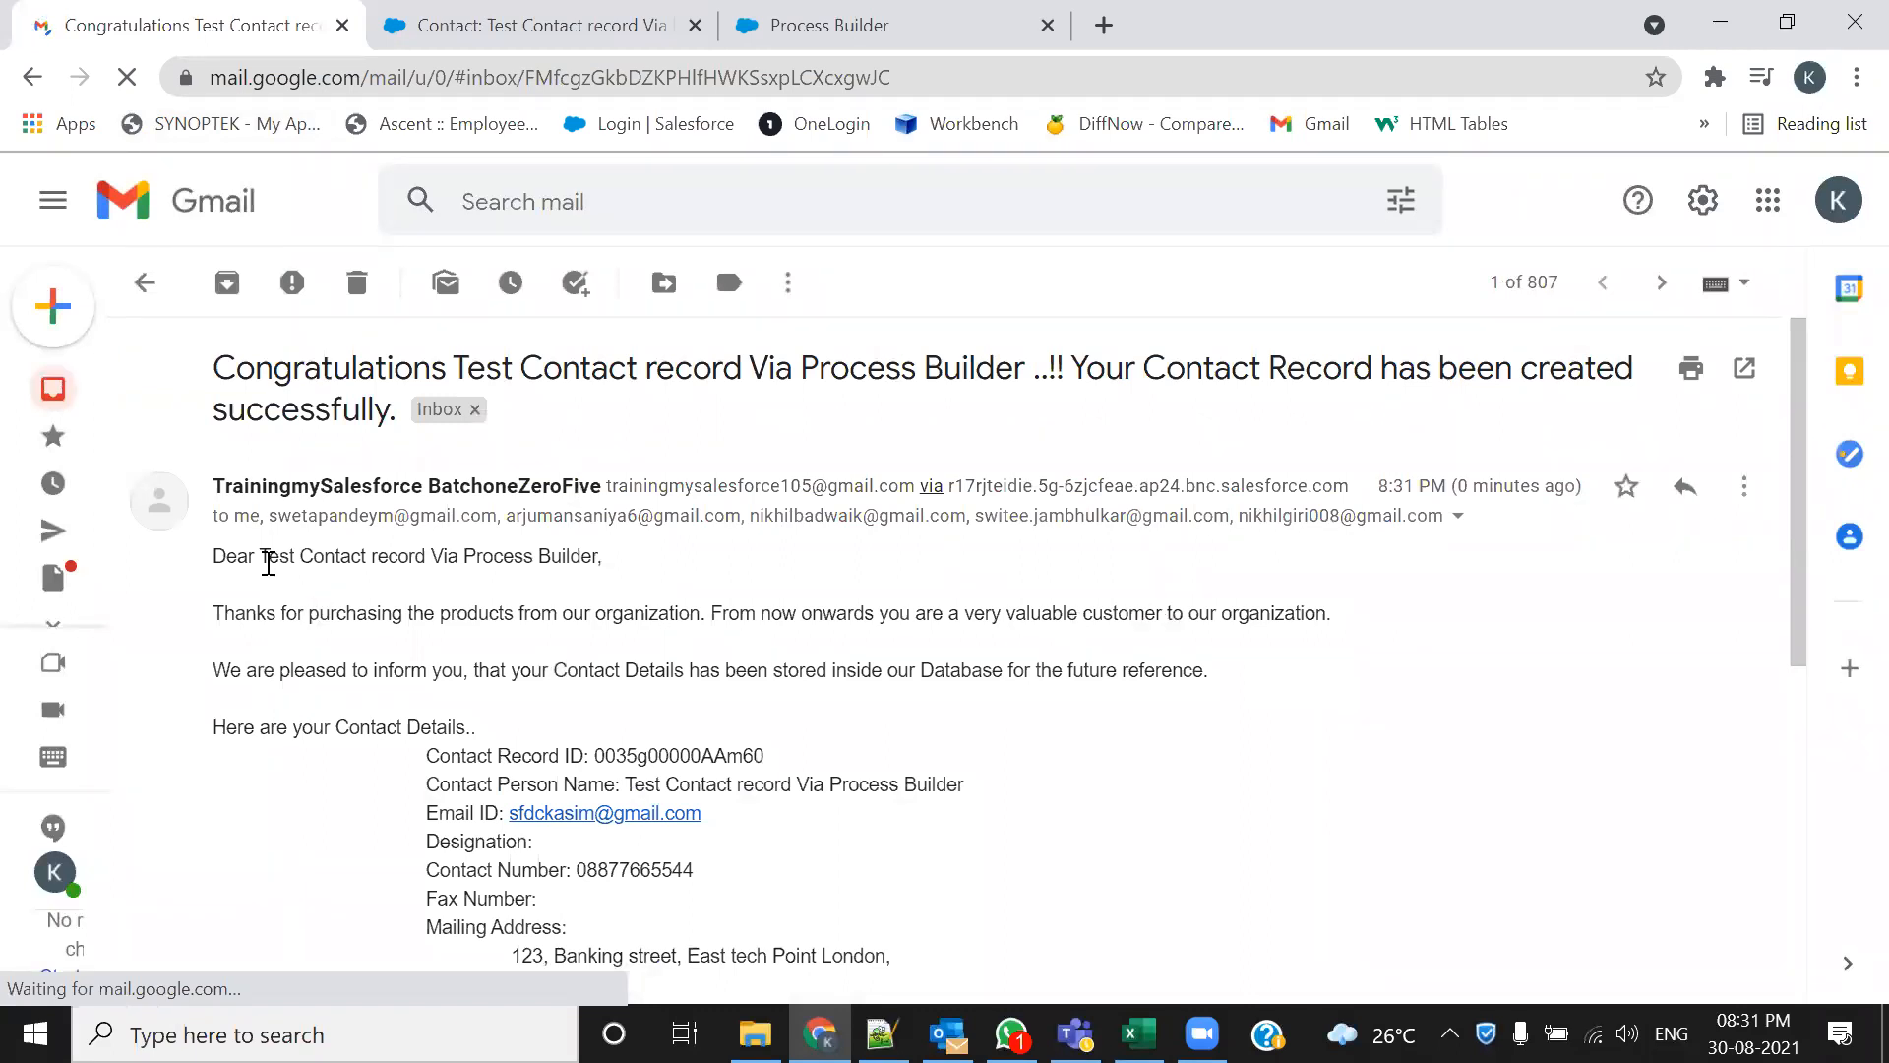
pyautogui.moveTo(594, 556); pyautogui.dragTo(258, 559)
pyautogui.scroll(-3, 584, 561)
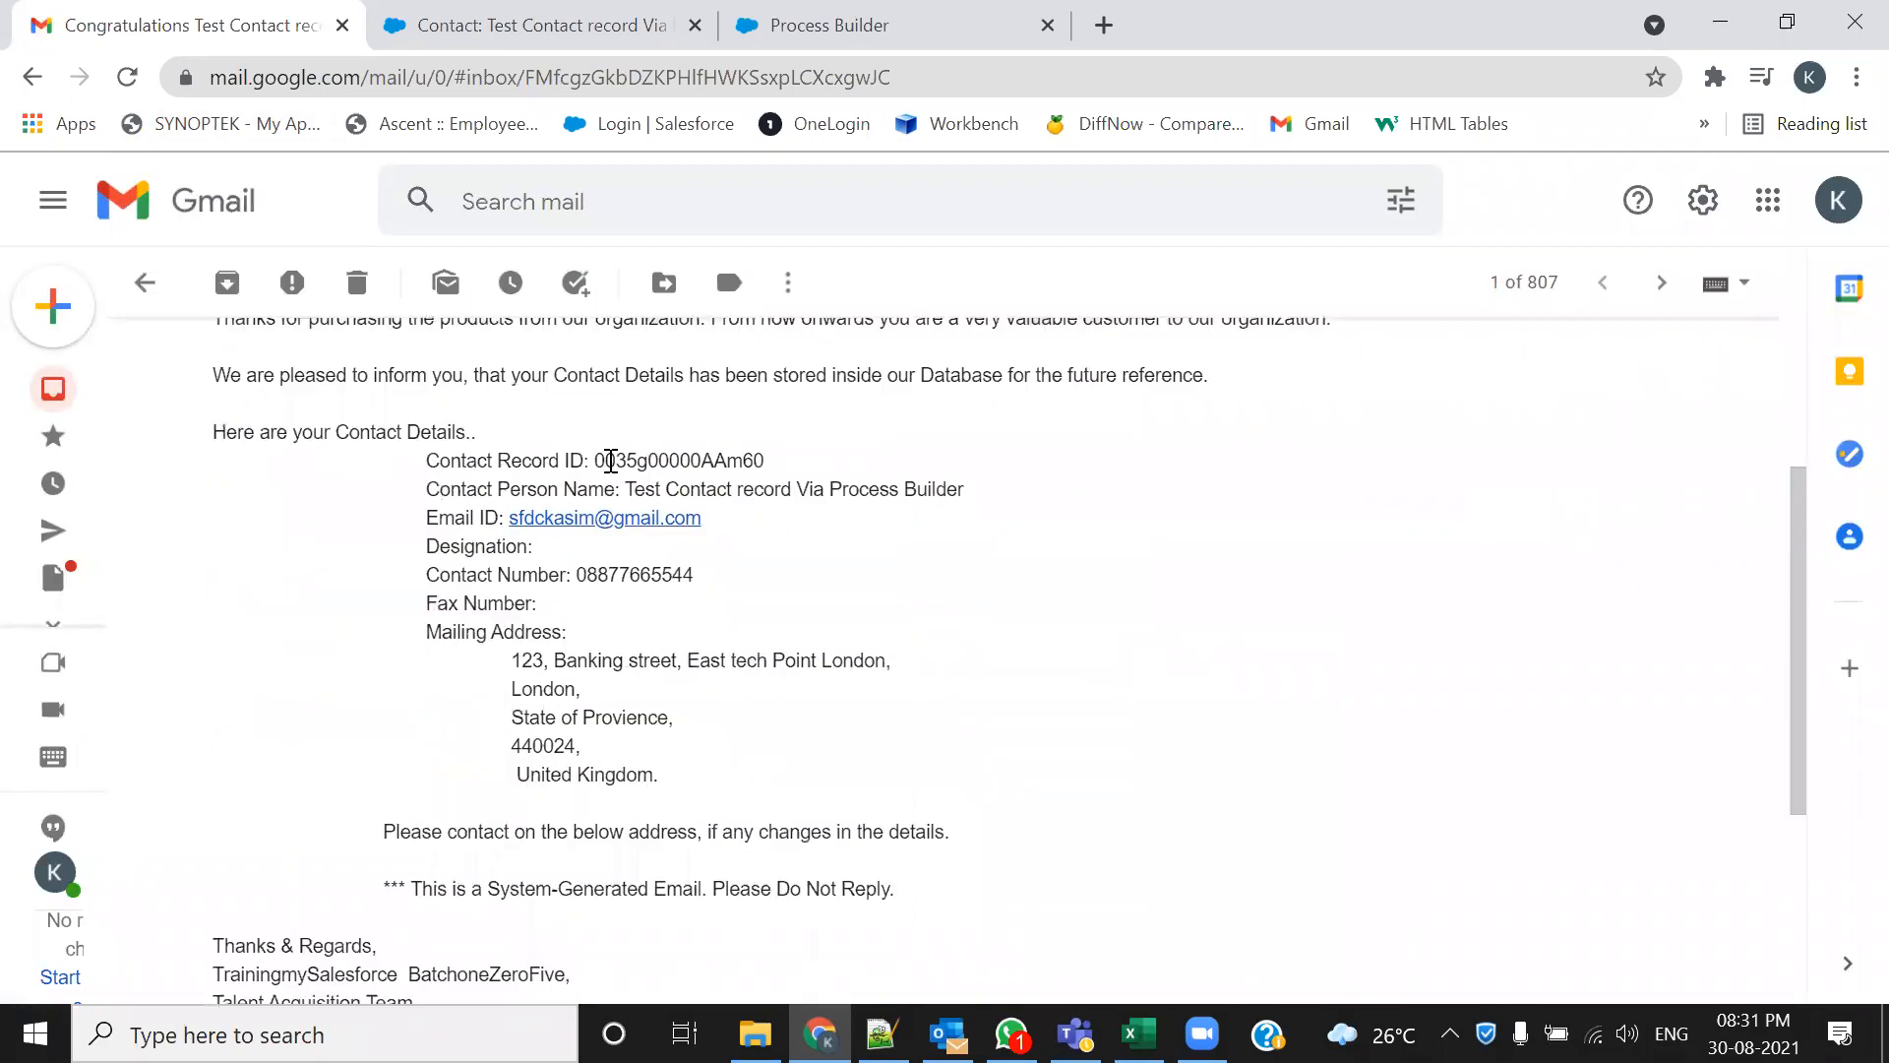
pyautogui.moveTo(594, 461); pyautogui.dragTo(768, 462)
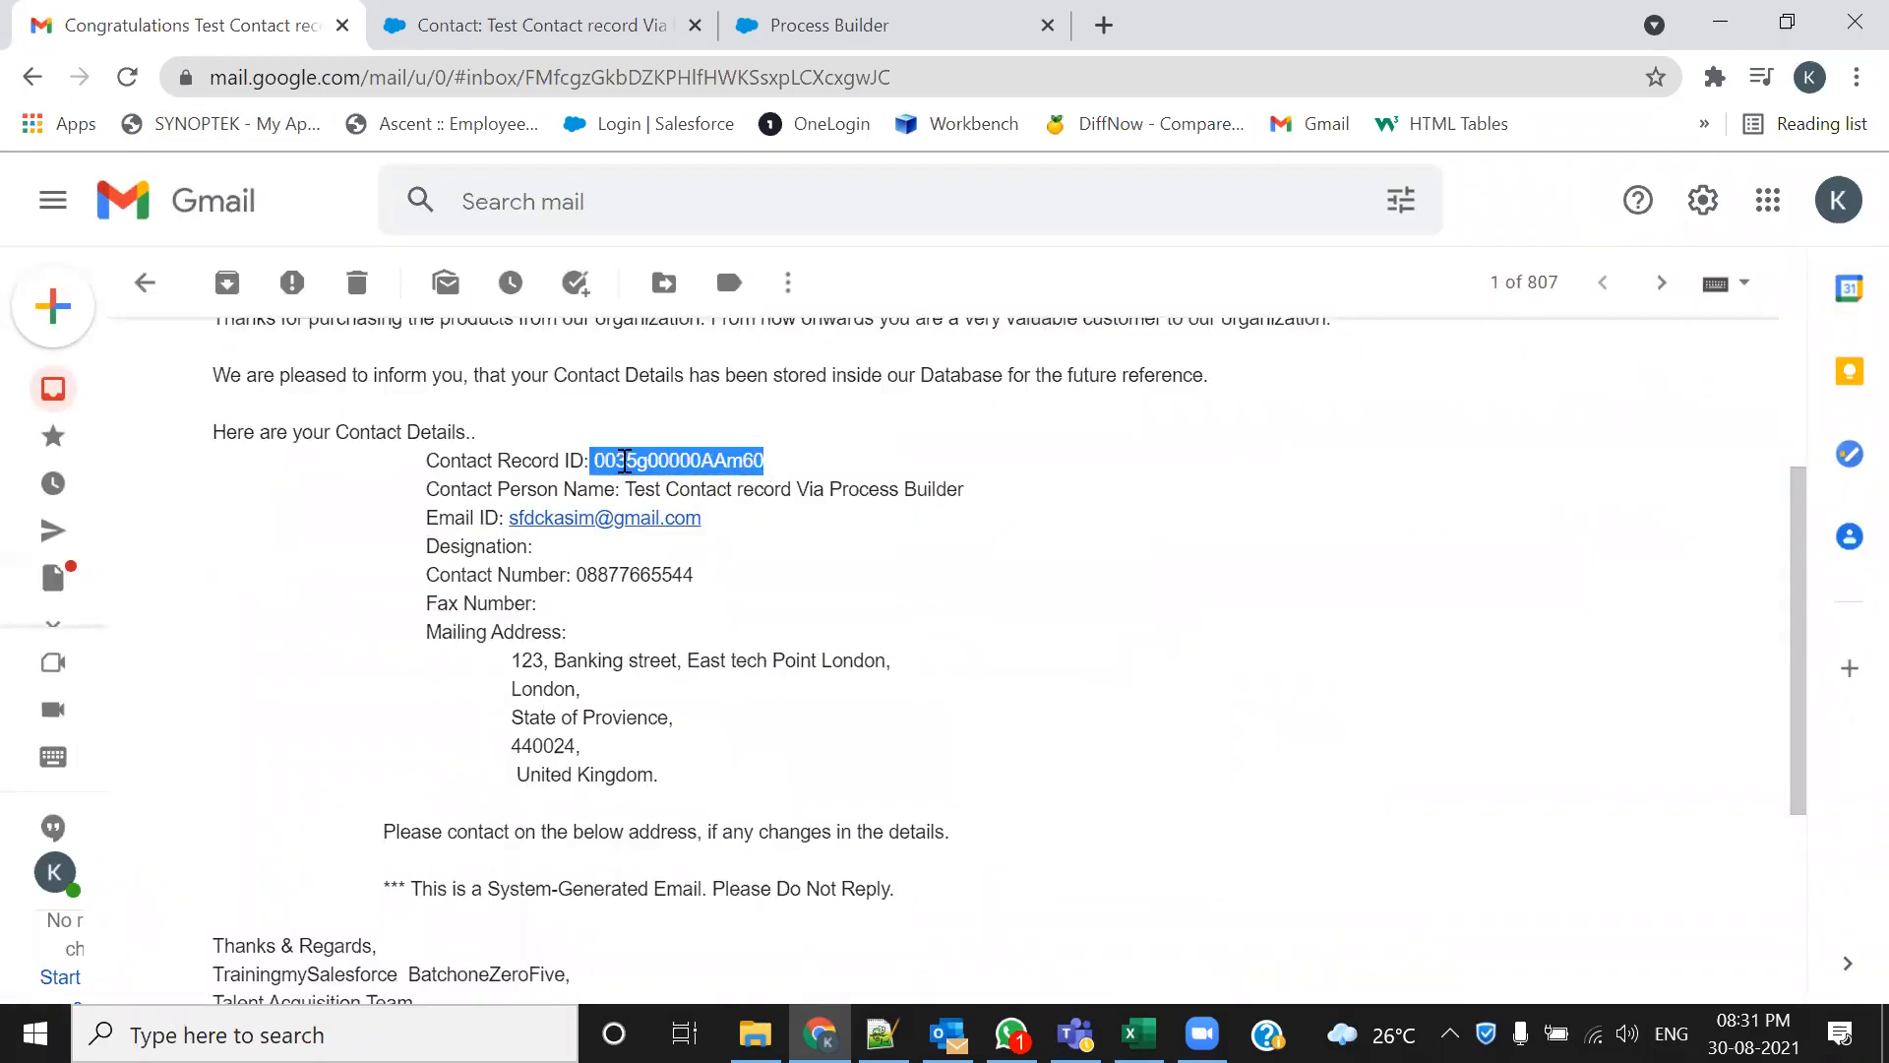
pyautogui.click(624, 460)
pyautogui.moveTo(595, 460); pyautogui.dragTo(622, 461)
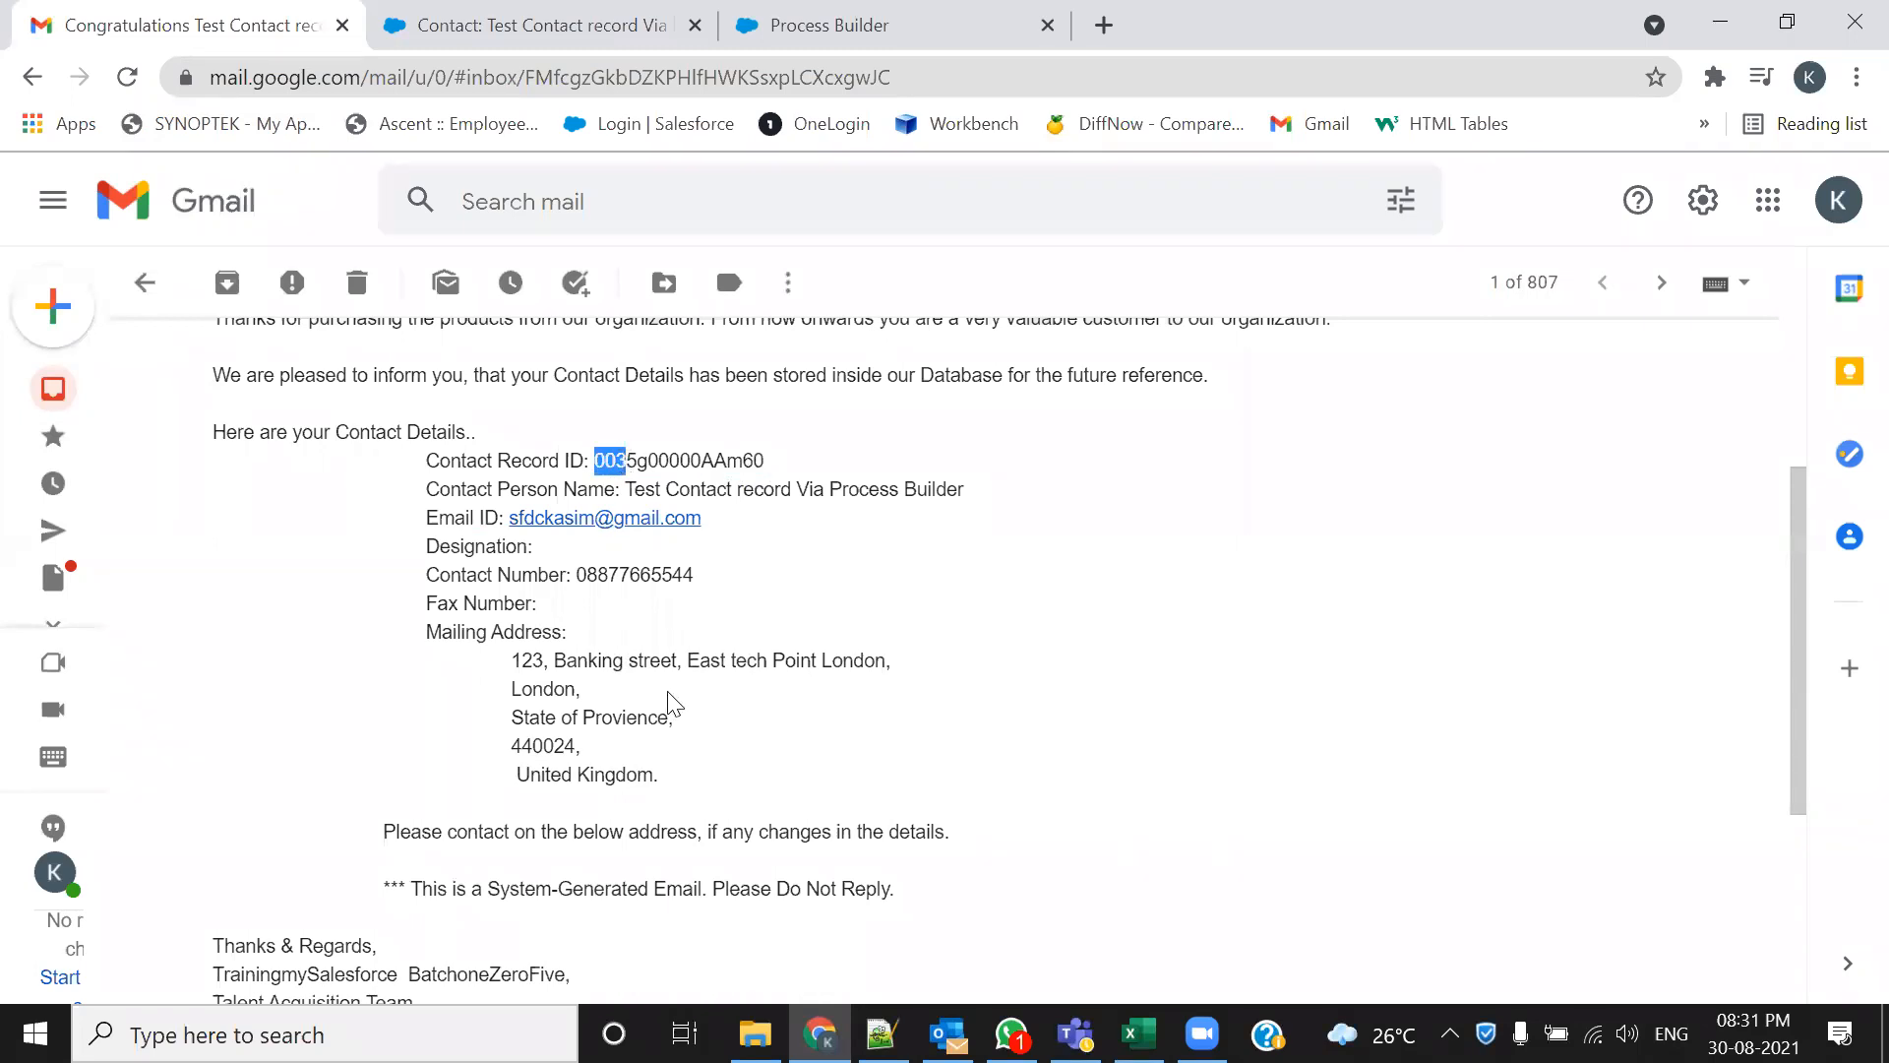
pyautogui.scroll(-3, 667, 704)
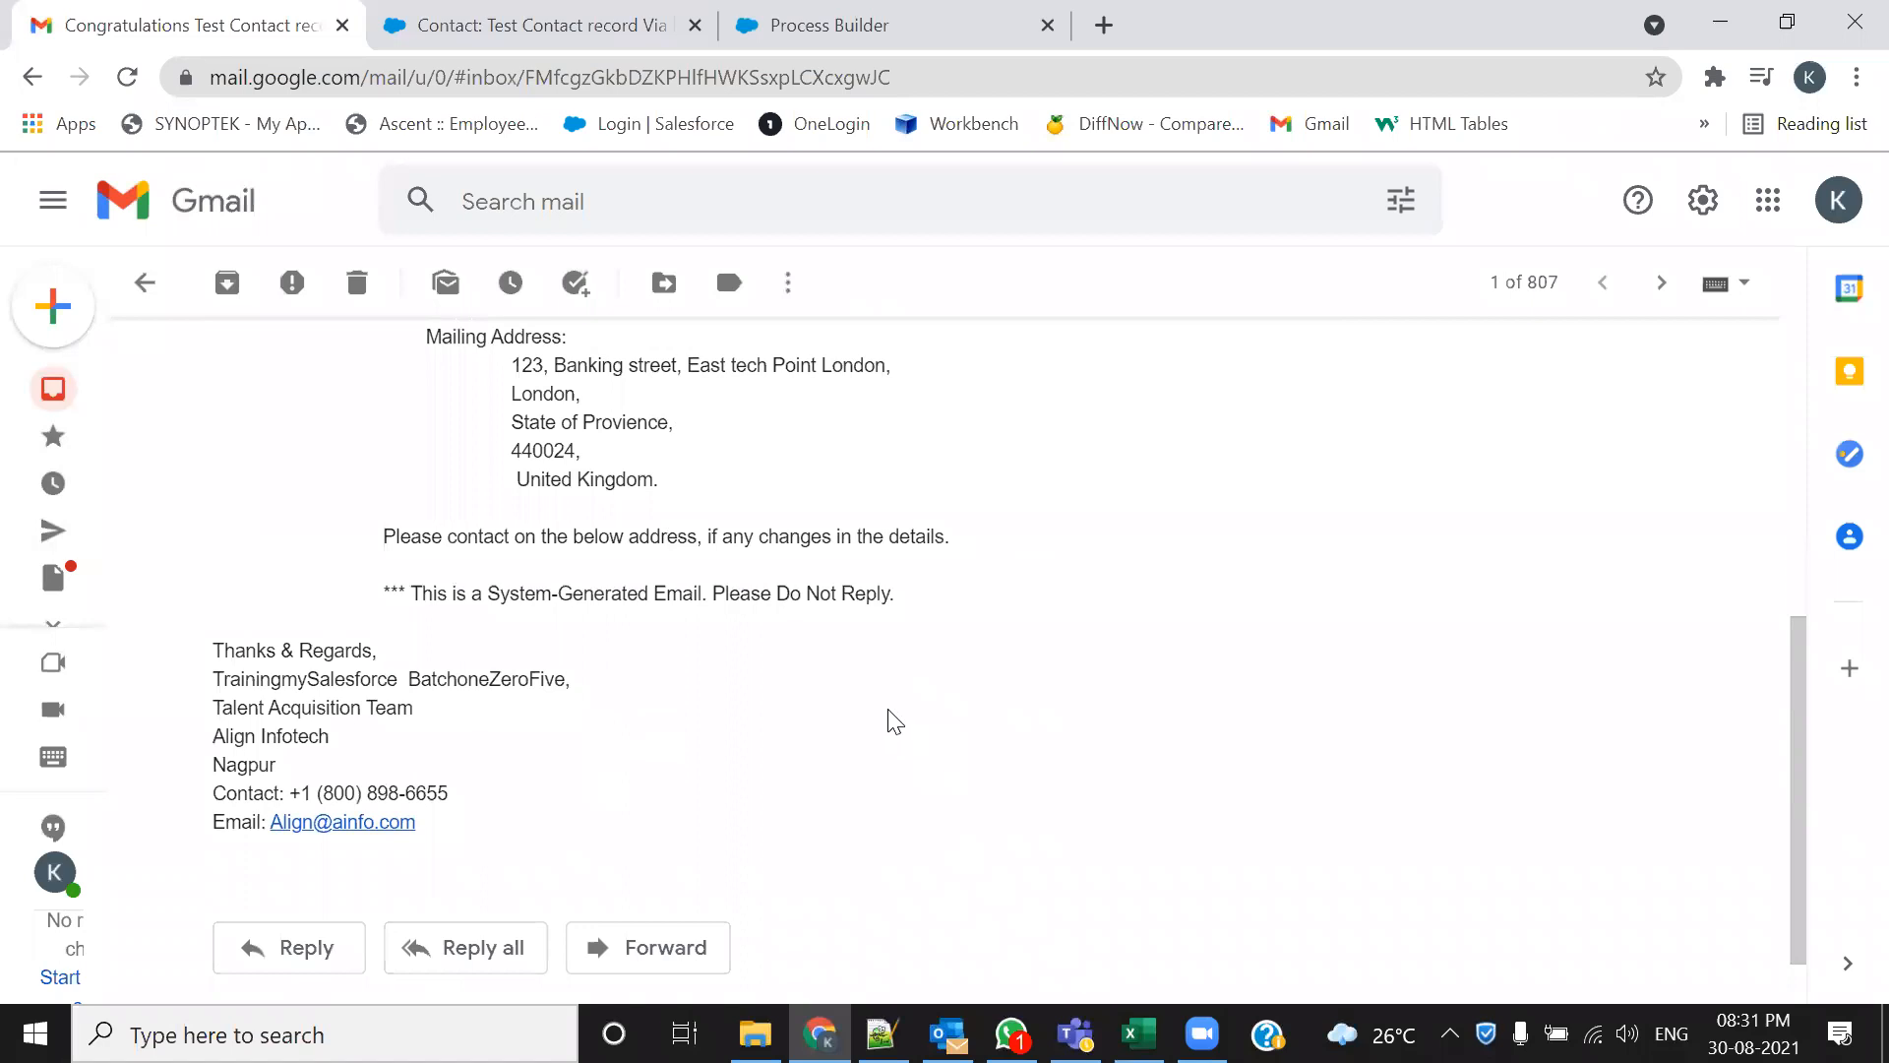
pyautogui.scroll(6, 893, 716)
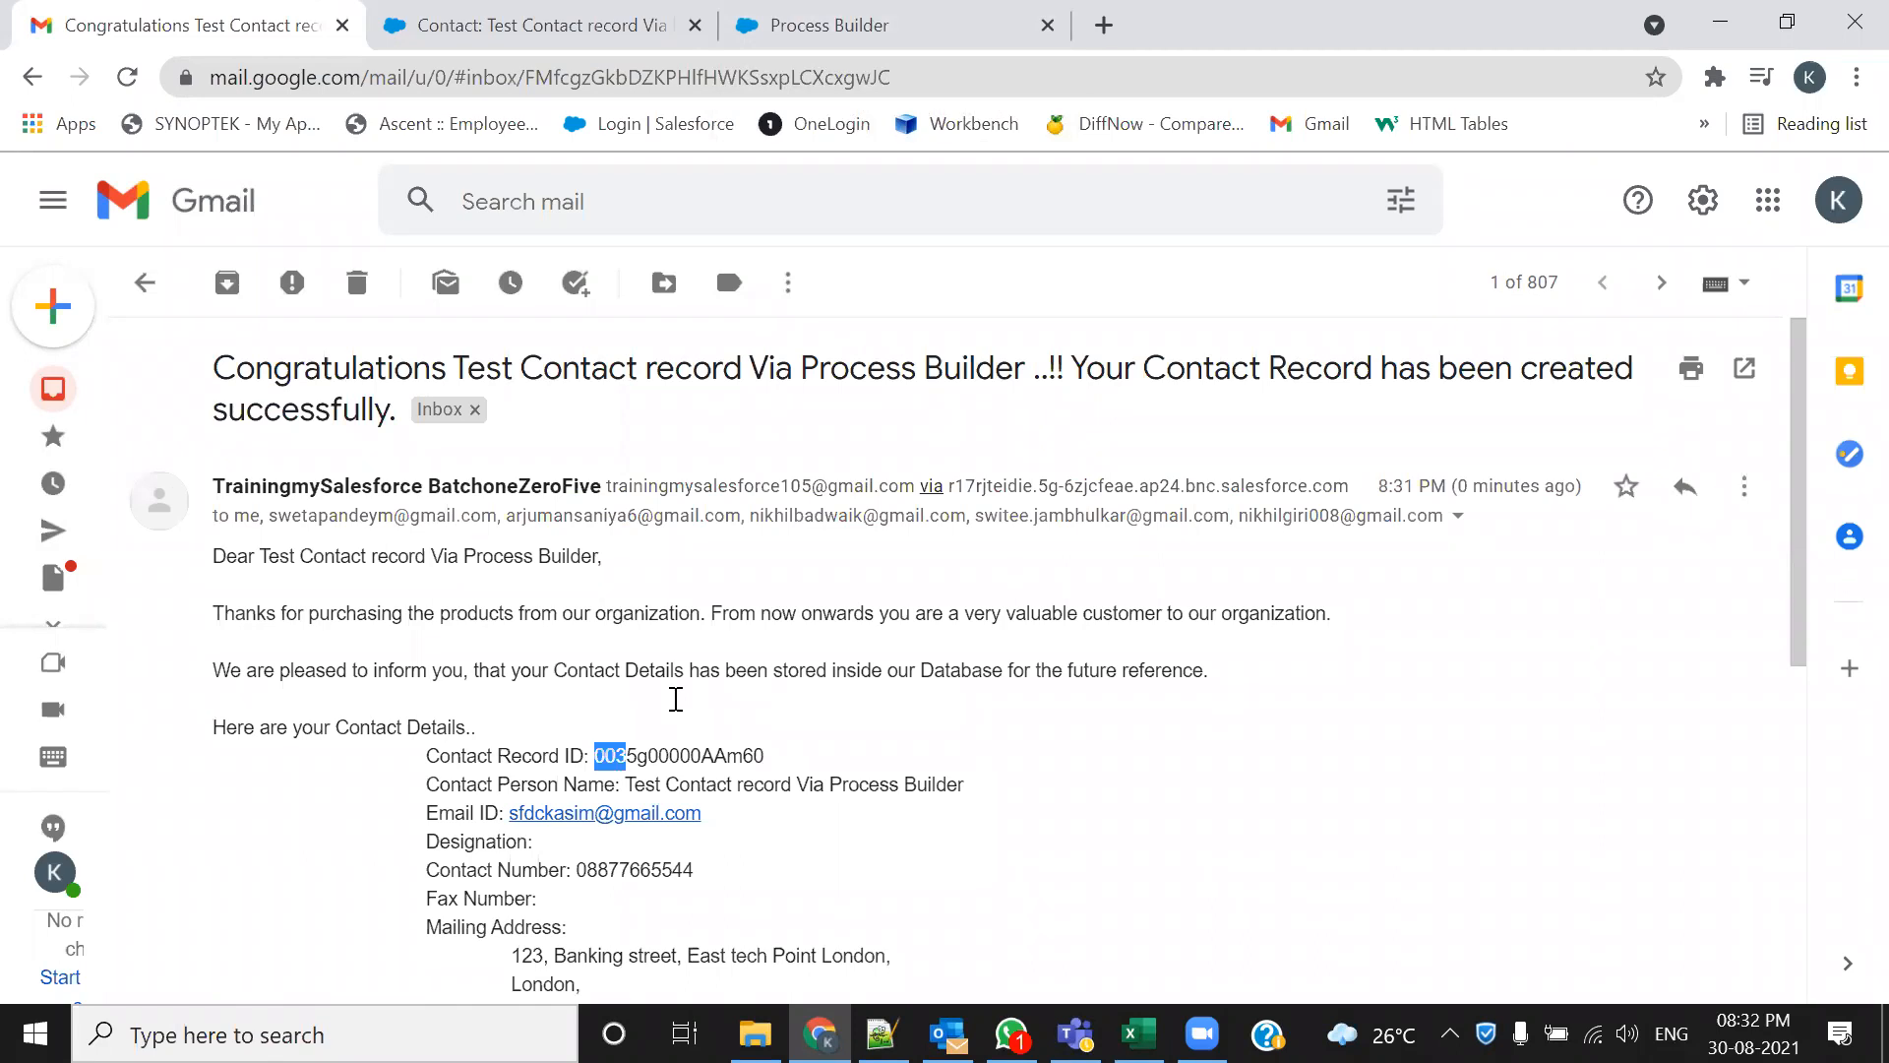
pyautogui.hotkey('alt', 'Tab')
pyautogui.scroll(-4, 676, 699)
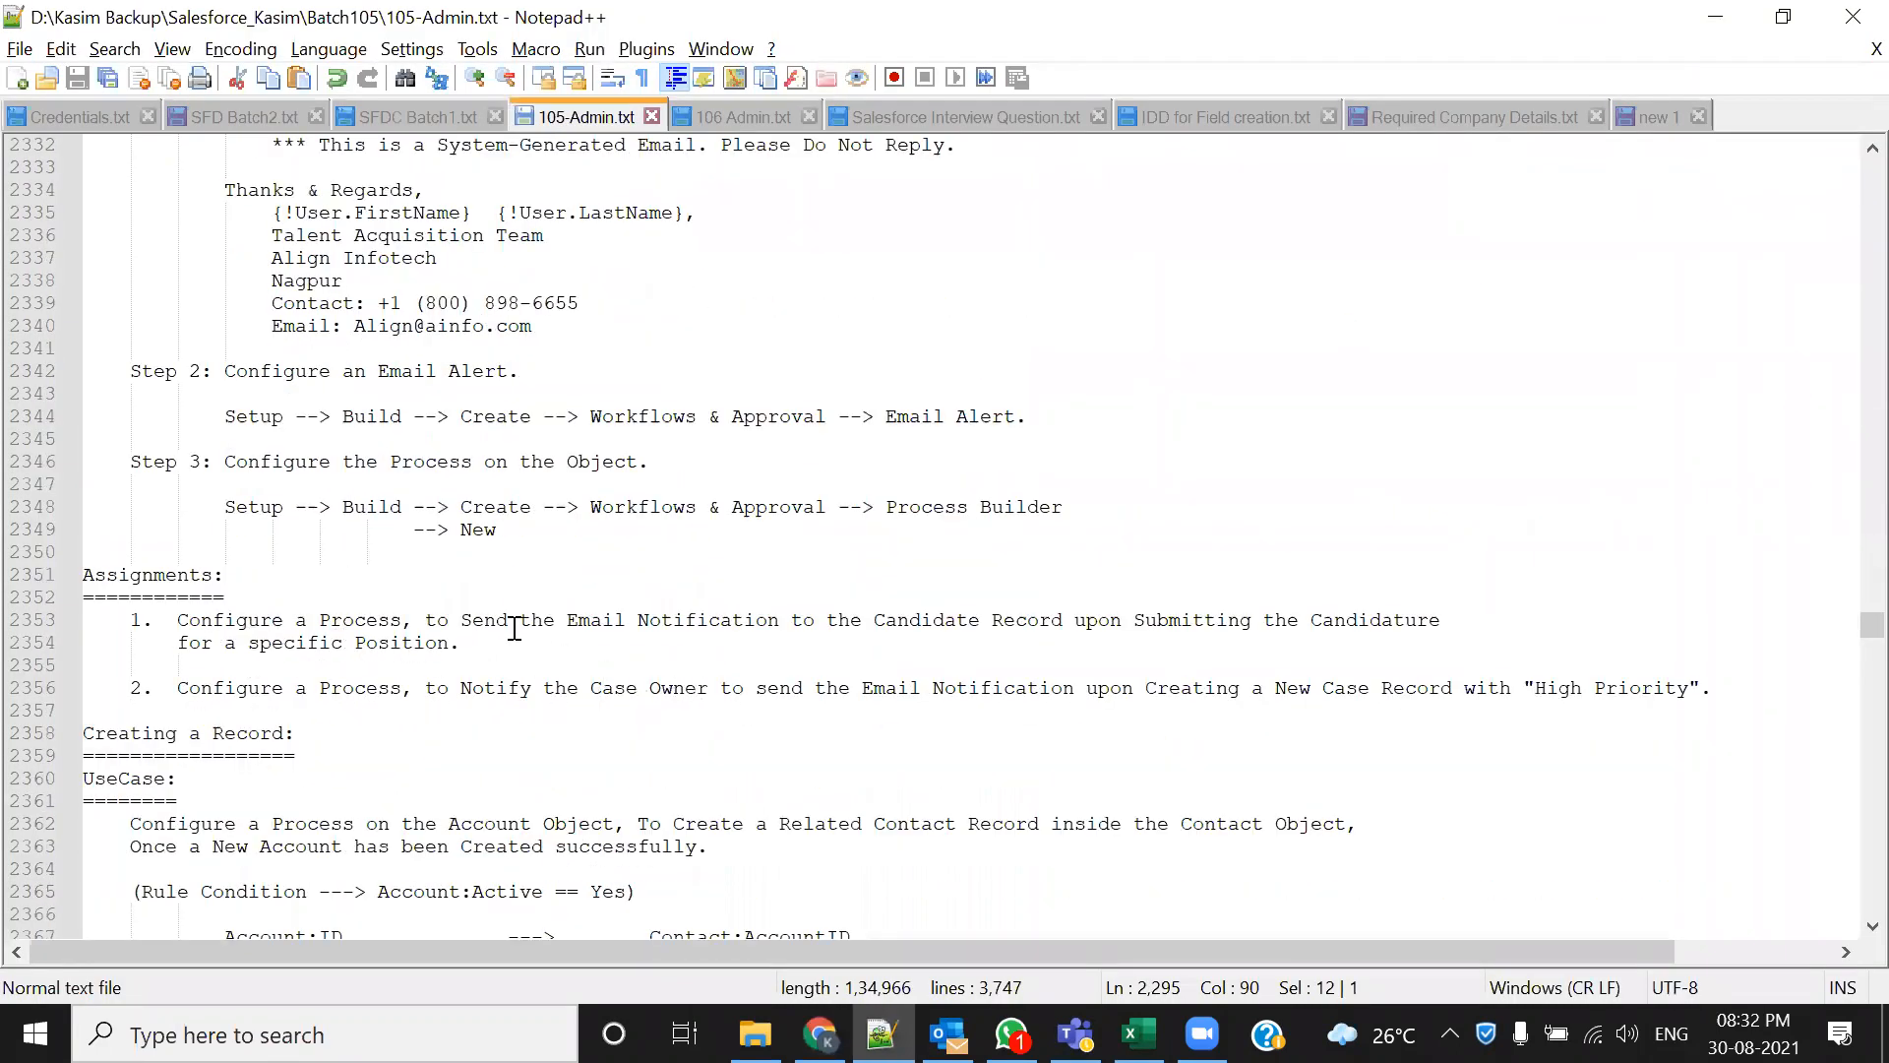
# Review the Assignments section, highlighting Candidate Record, Position, New Case and High Priority
pyautogui.moveTo(566, 622); pyautogui.dragTo(1004, 622)
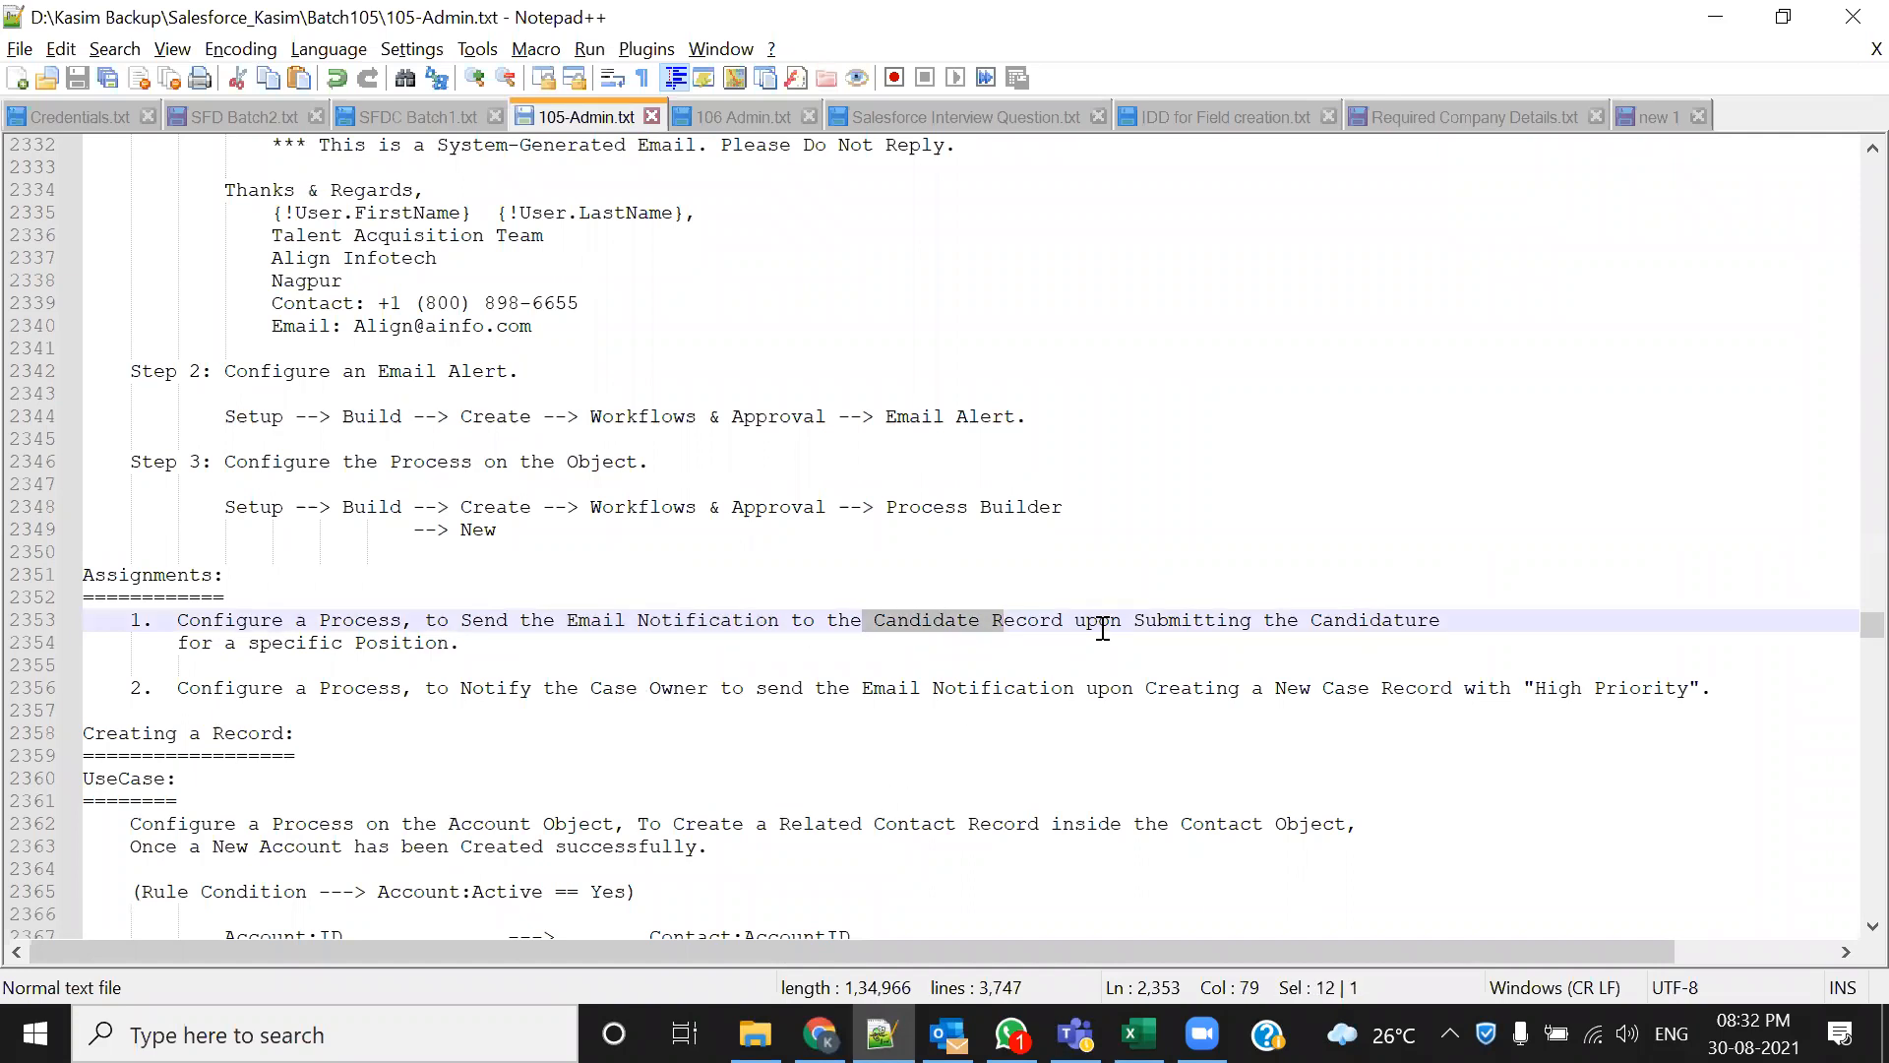
pyautogui.moveTo(461, 644); pyautogui.dragTo(378, 644)
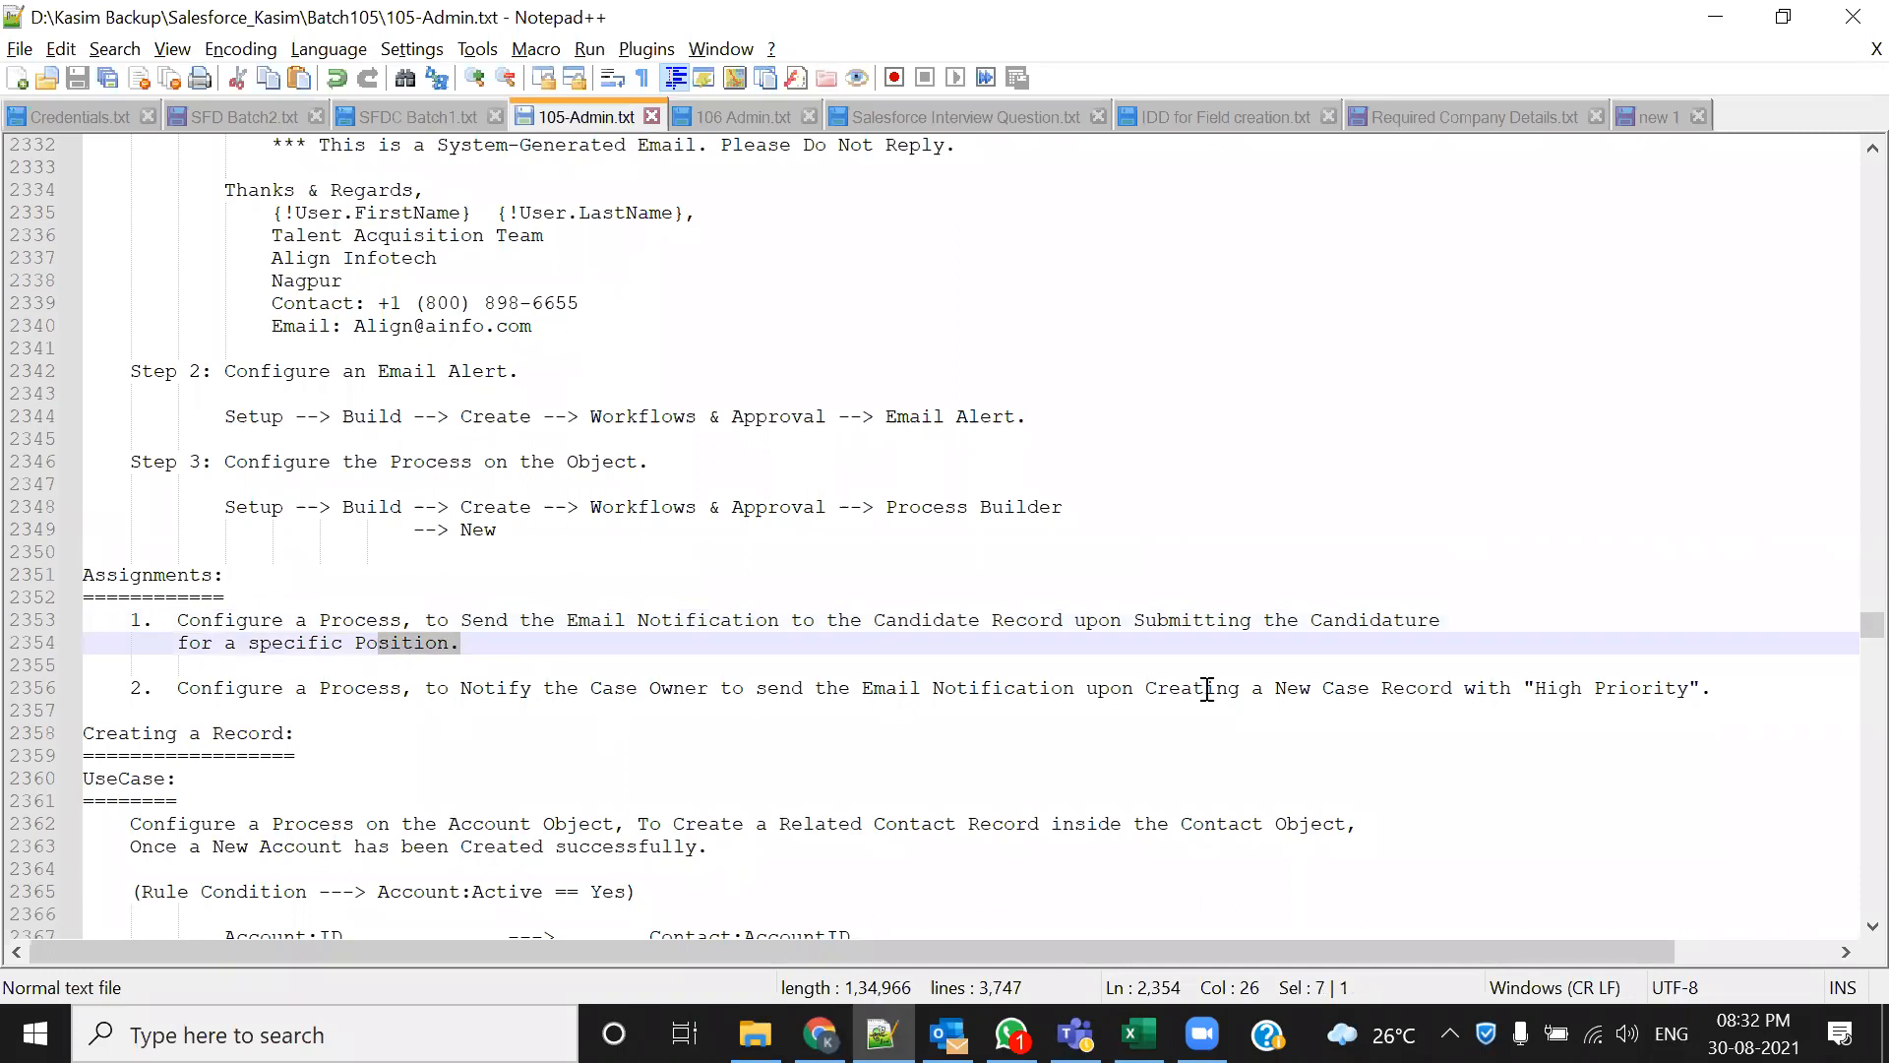
pyautogui.moveTo(1276, 689); pyautogui.dragTo(1686, 684)
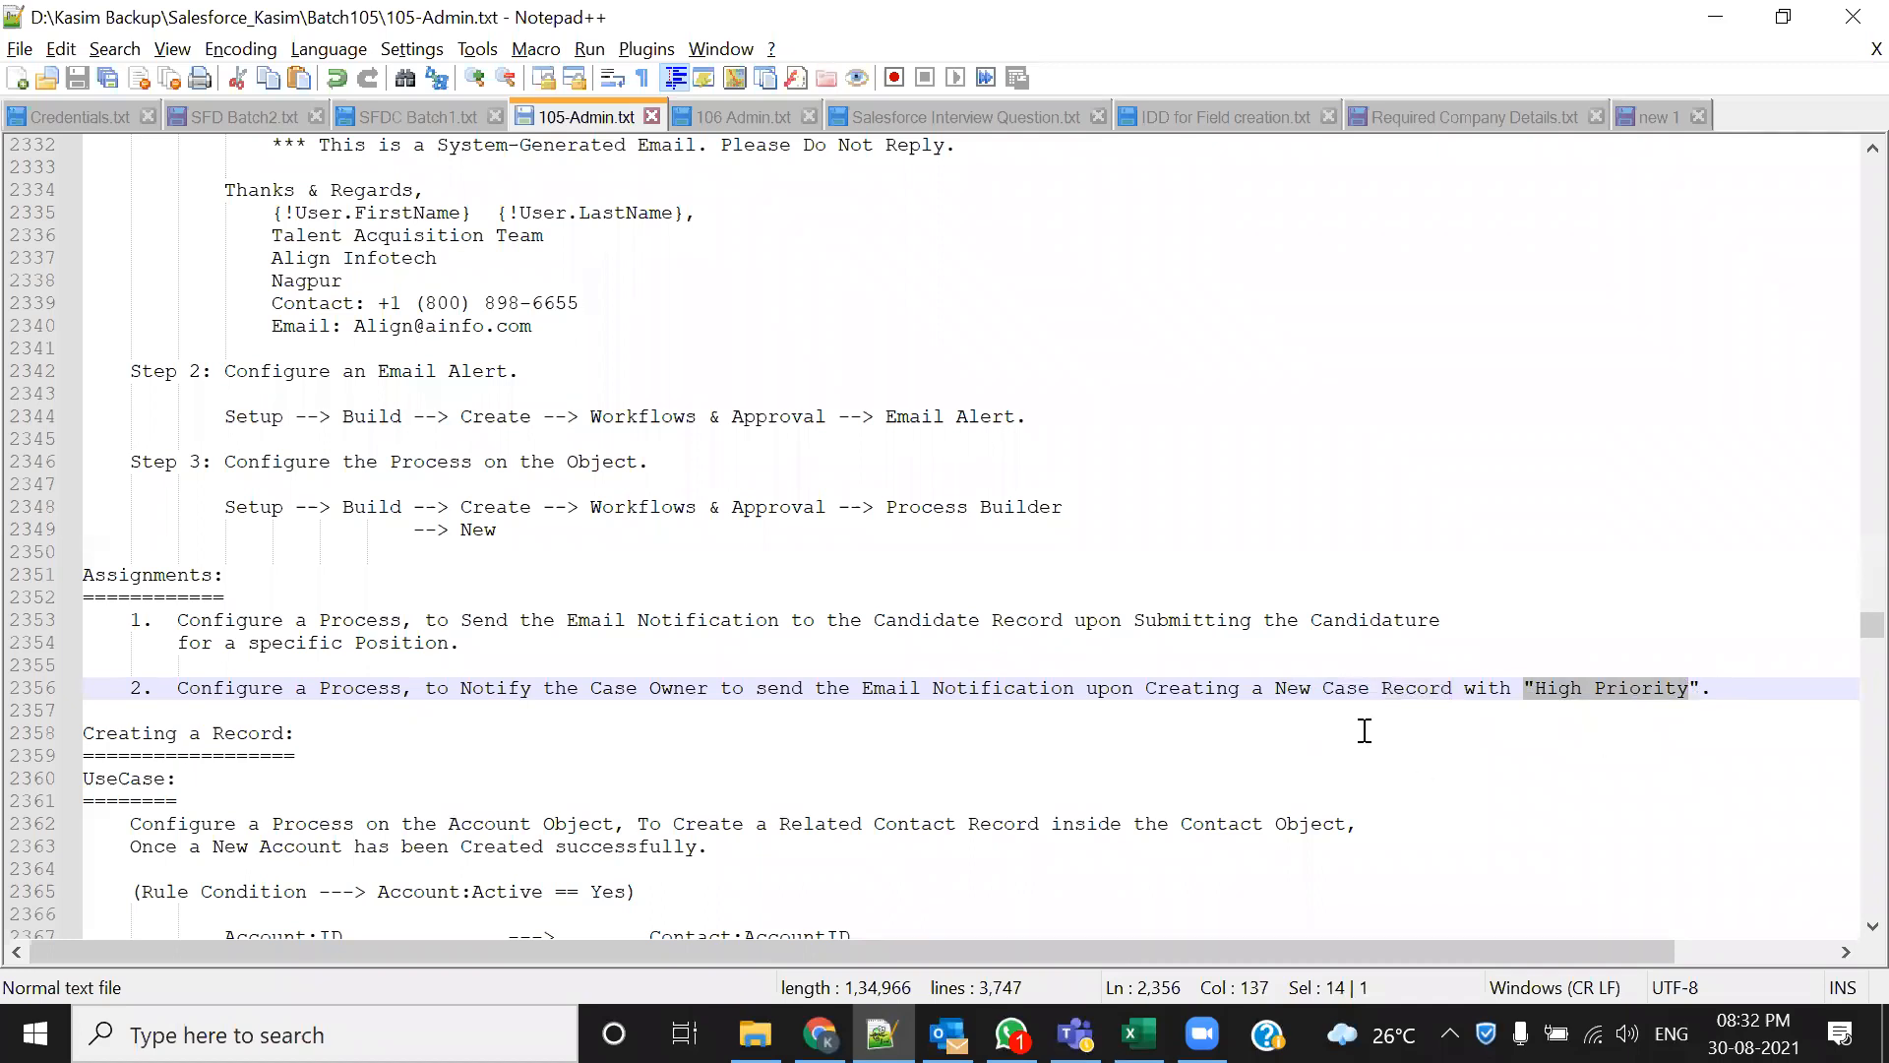
pyautogui.moveTo(1276, 689); pyautogui.dragTo(1373, 695)
pyautogui.moveTo(1535, 688); pyautogui.dragTo(1688, 687)
pyautogui.click(688, 723)
pyautogui.moveTo(1717, 694); pyautogui.dragTo(57, 583)
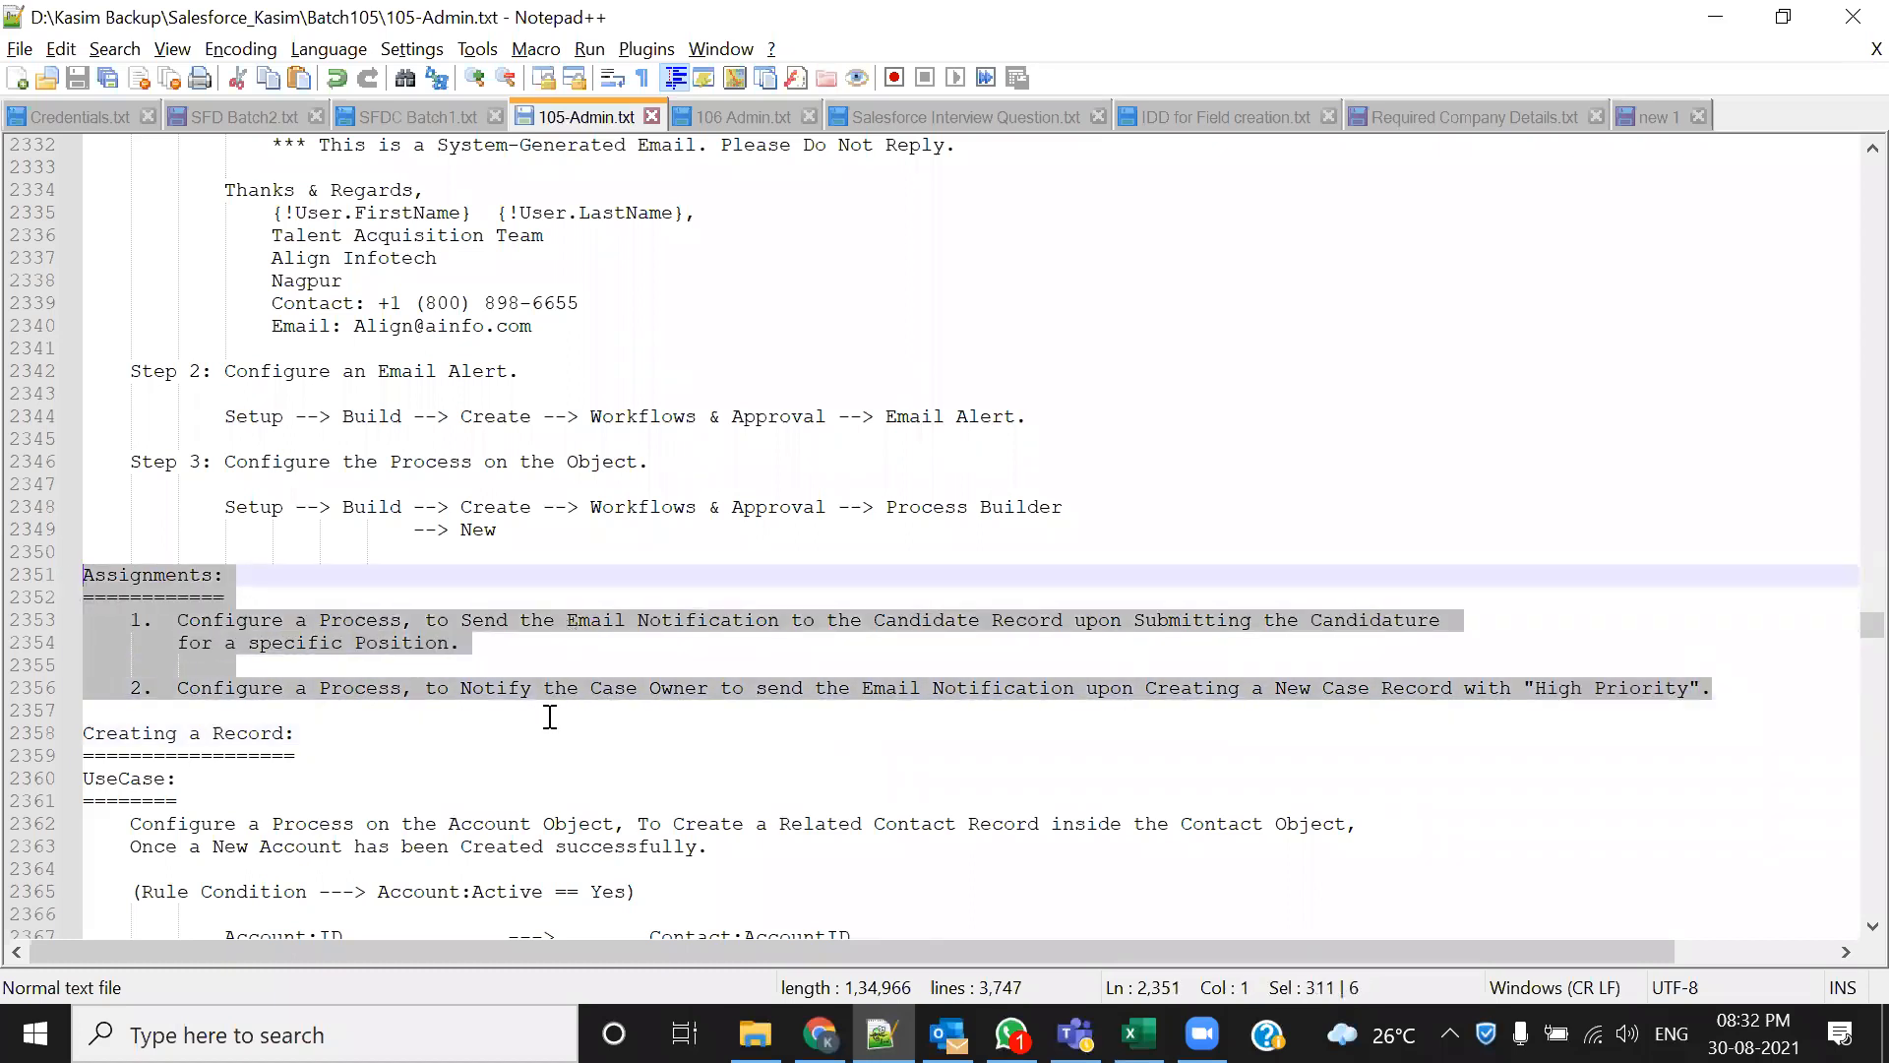
# Add the contact's e-mail address in parentheses after the Assignments heading and save 105-Admin.txt
pyautogui.click(282, 572)
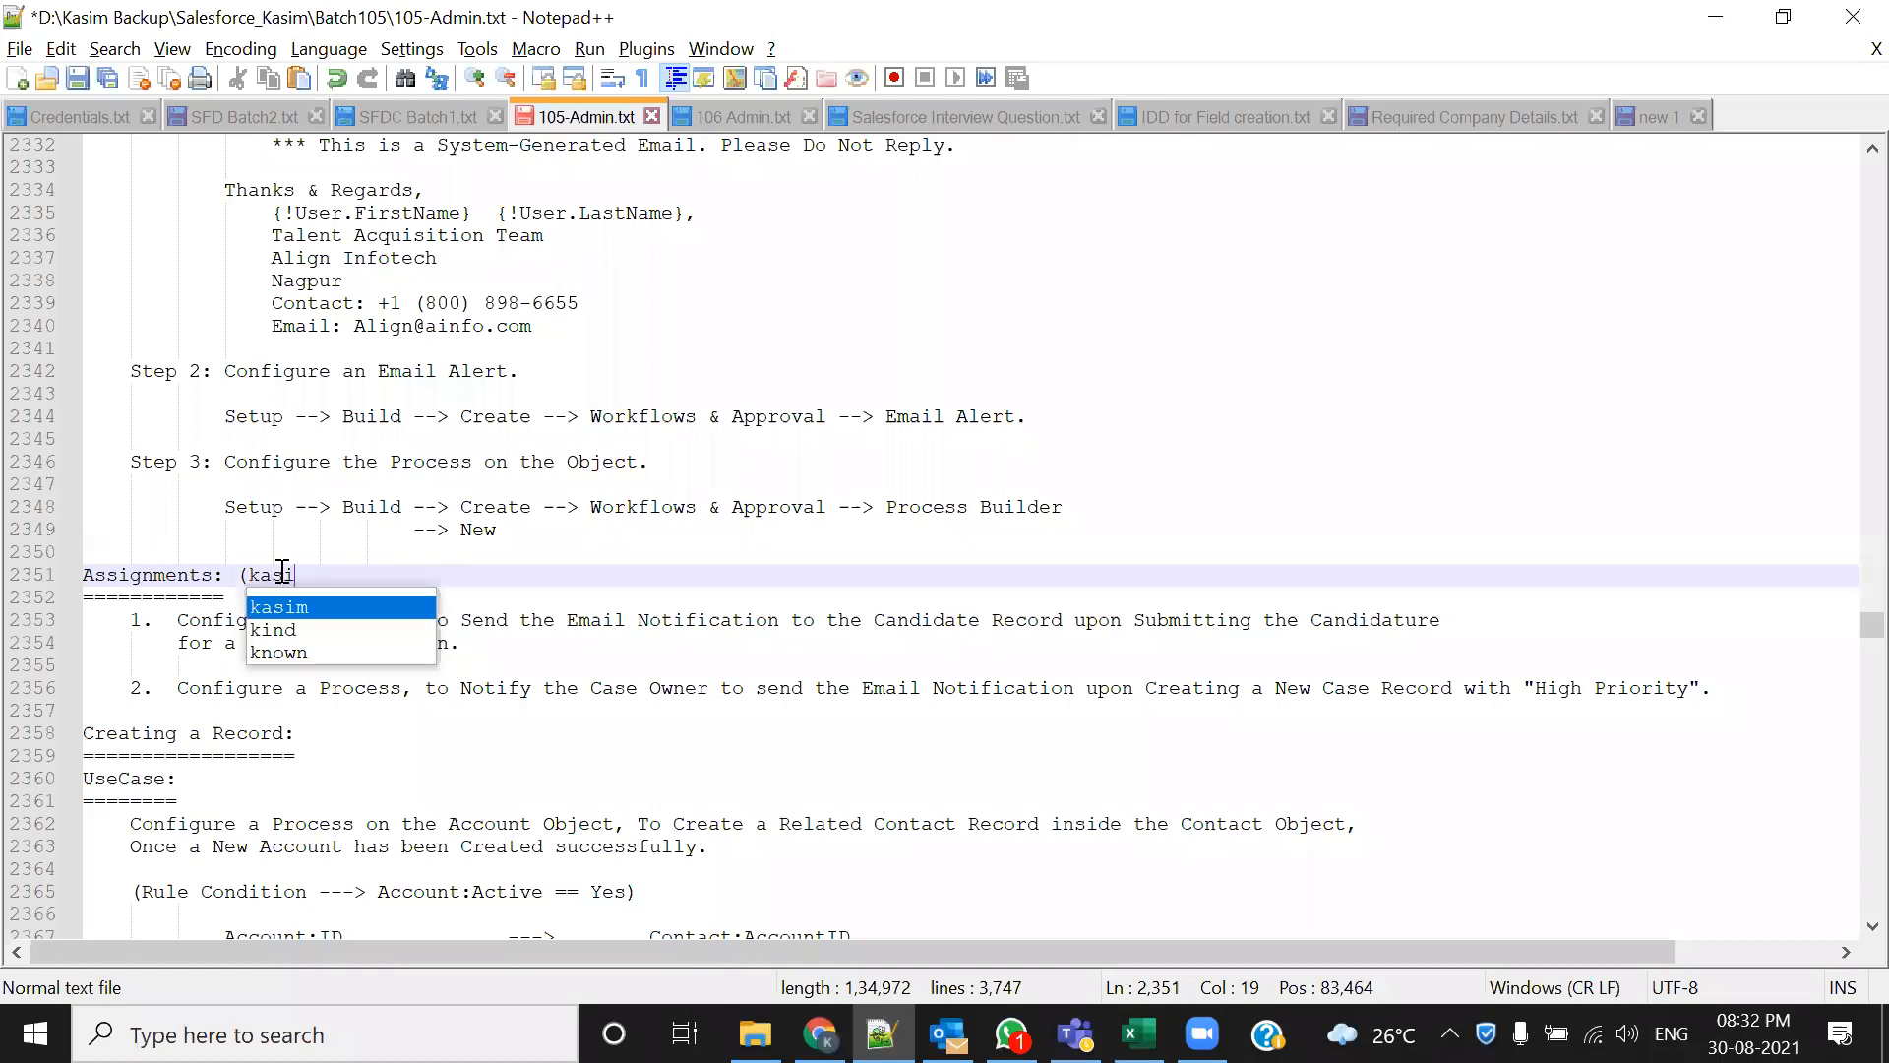
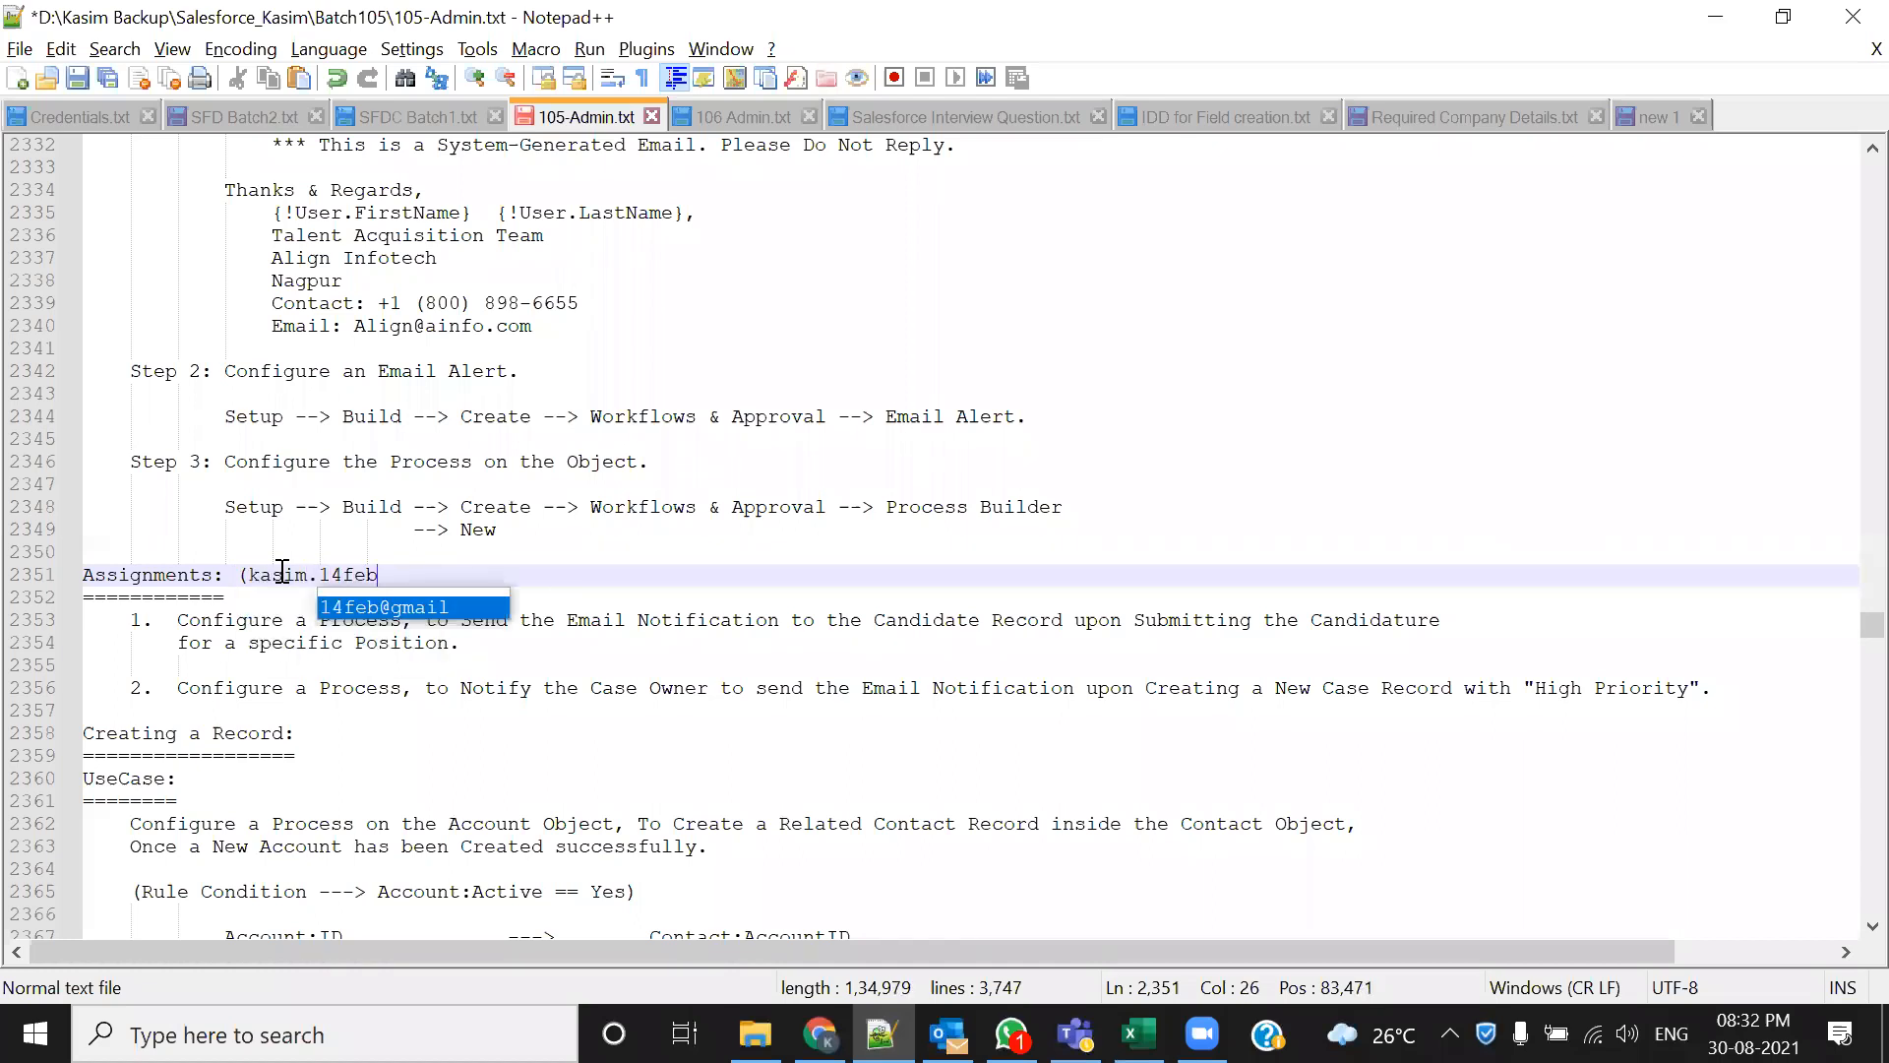
pyautogui.press('Return')
pyautogui.write(')')
pyautogui.hotkey('ctrl', 's')
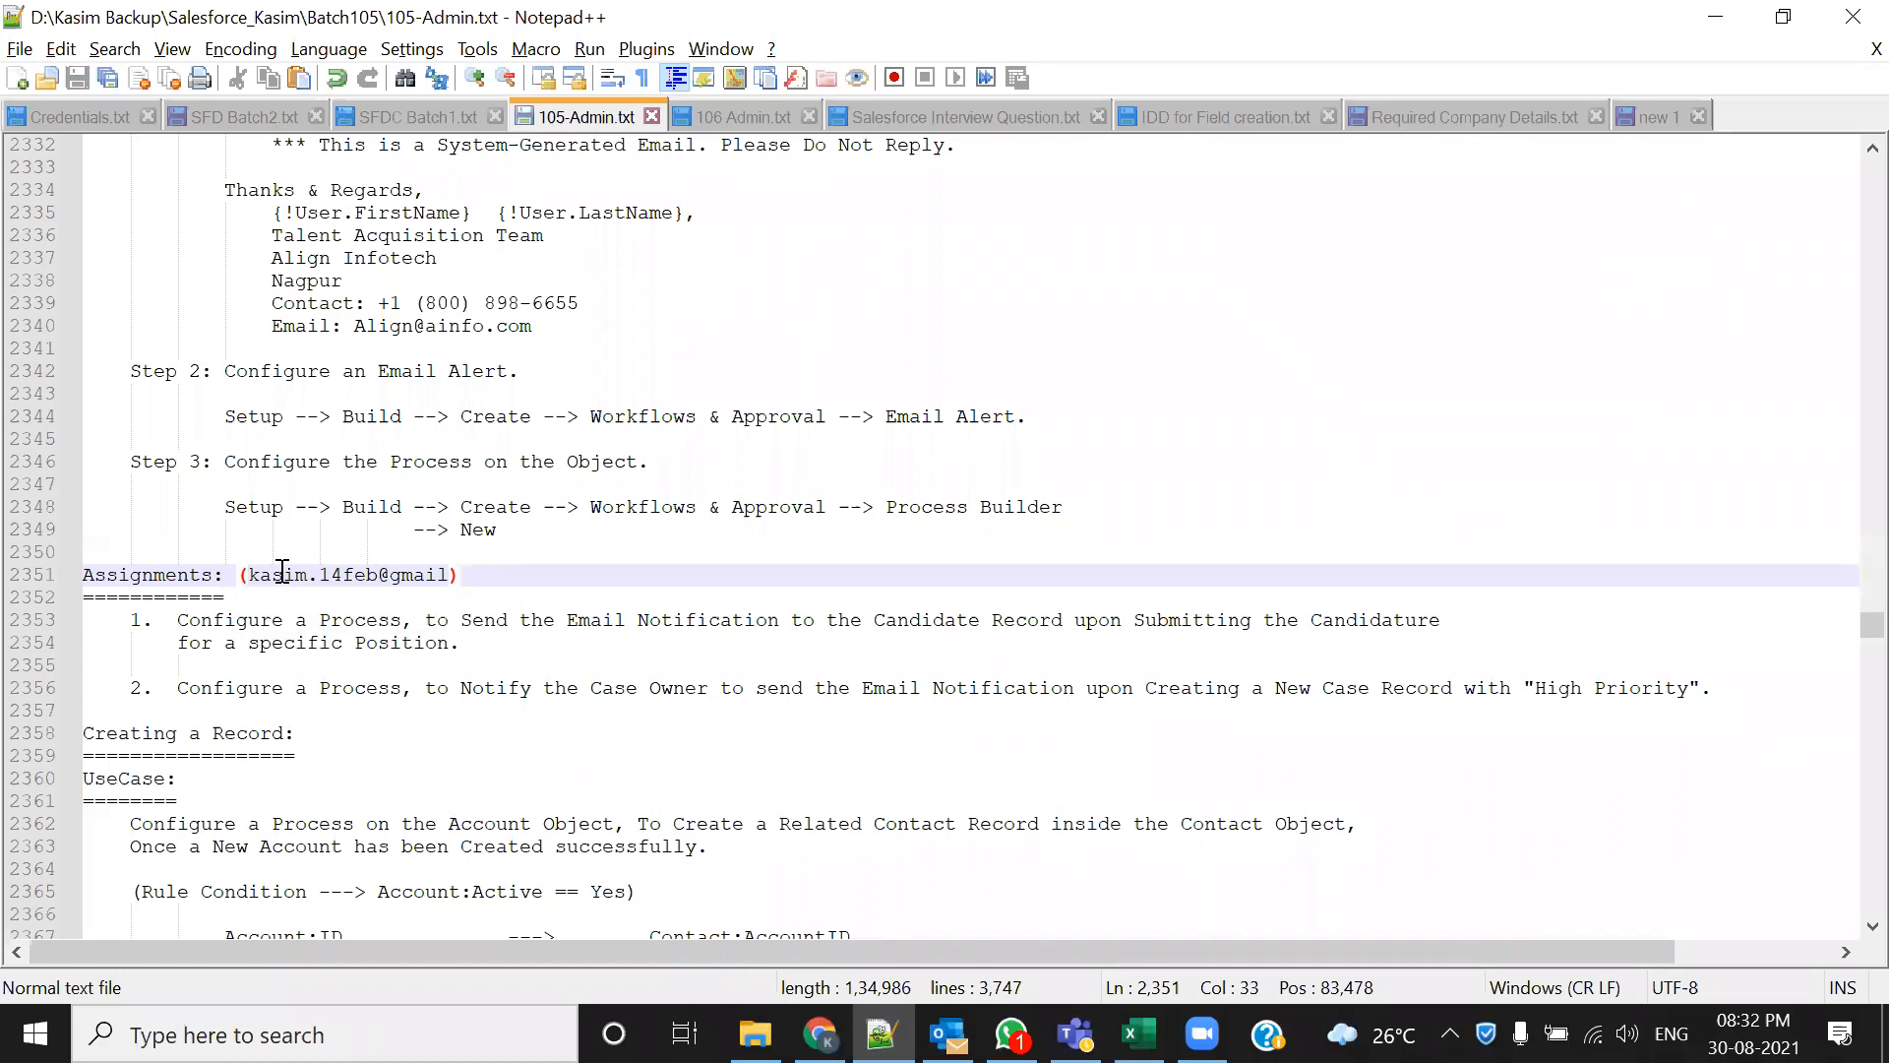